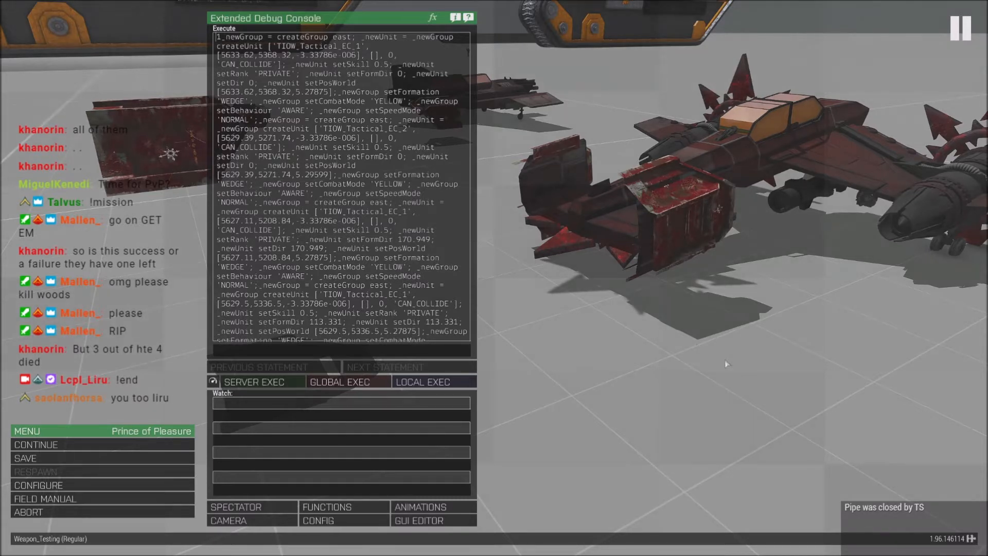
Resume the mission in Zeus view and survey the rotated defence line pieces in the test grid.
key("Escape")
key("y")
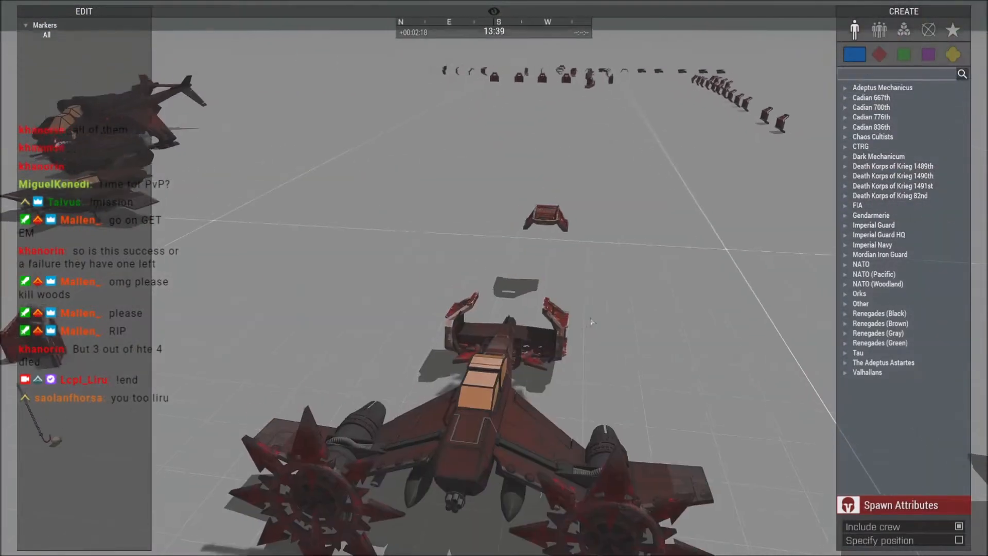
key("w")
right_click_drag(591, 322, 589, 339)
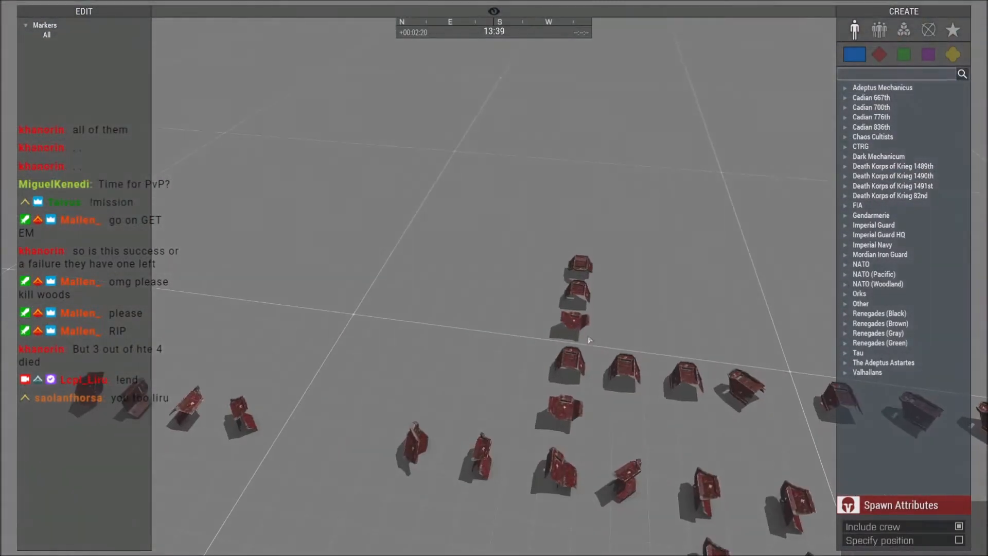
right_click_drag(619, 280, 378, 159)
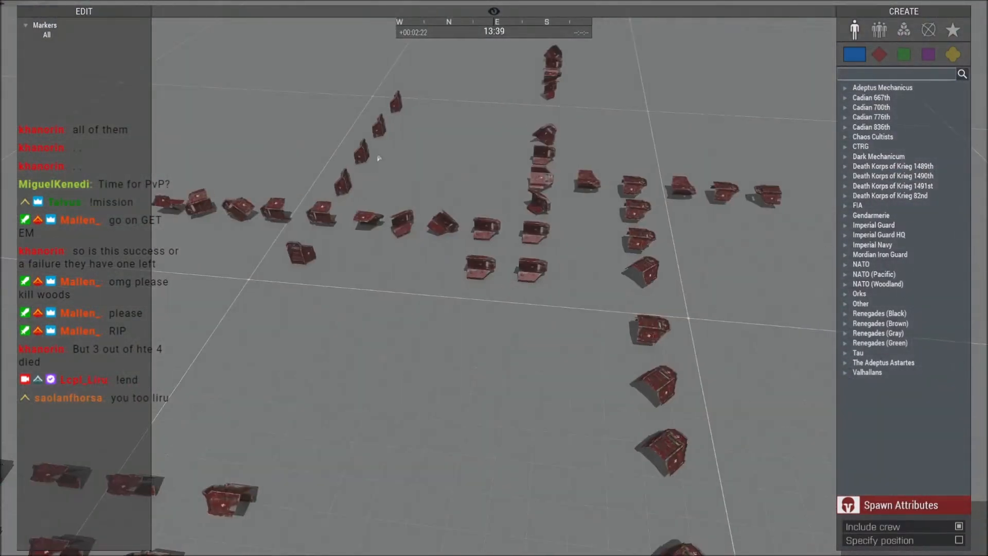
key("s")
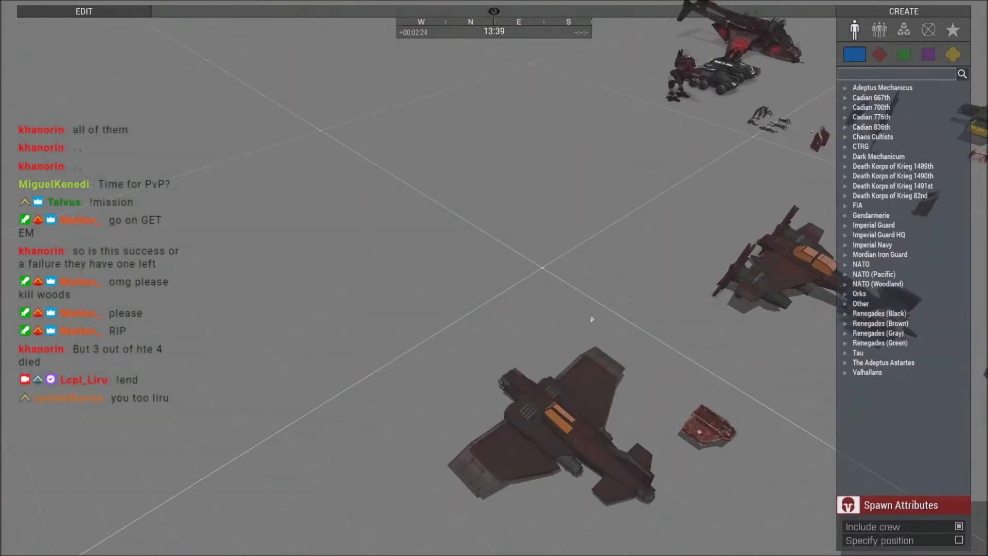
Examine the spiked red plane and the armour pieces attached to it from several angles.
key("z")
key("w")
right_click_drag(556, 339, 572, 319)
key("d")
key("s")
key("d")
key("d")
key("d")
key("z")
key("w")
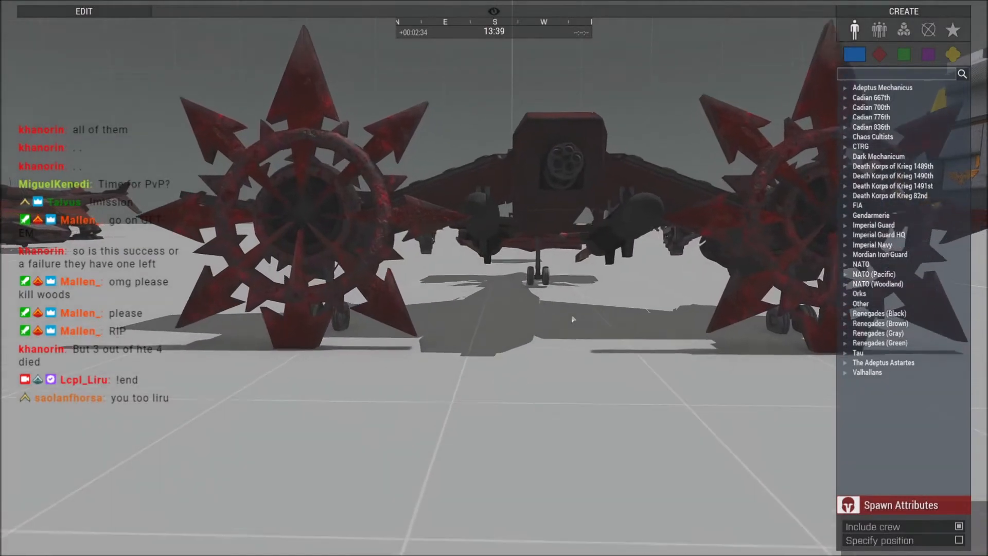
key("w")
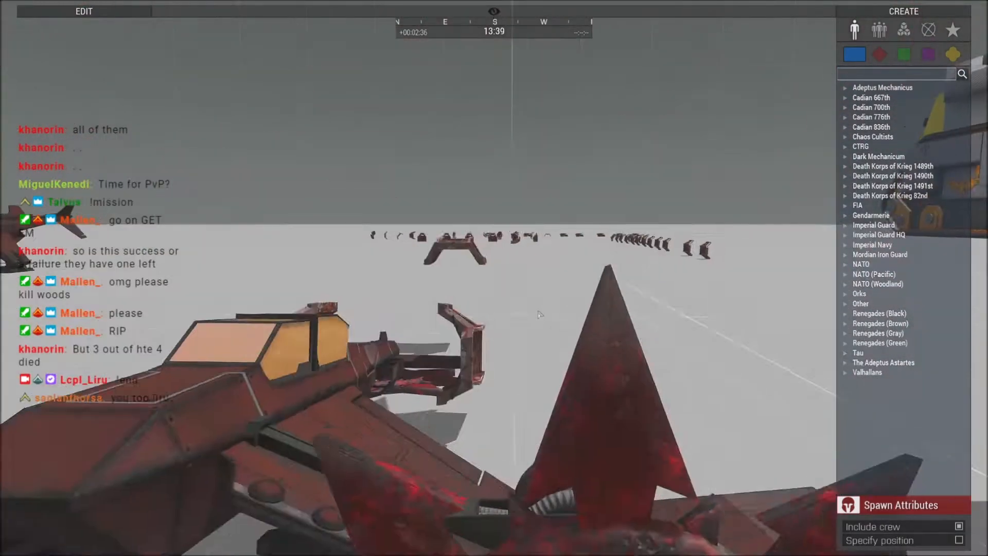
Compare the orientations of the defence line pieces in the test grid to find one suited to the plane.
key("w")
key("q")
right_click_drag(540, 314, 531, 346)
key("w")
key("d")
key("d")
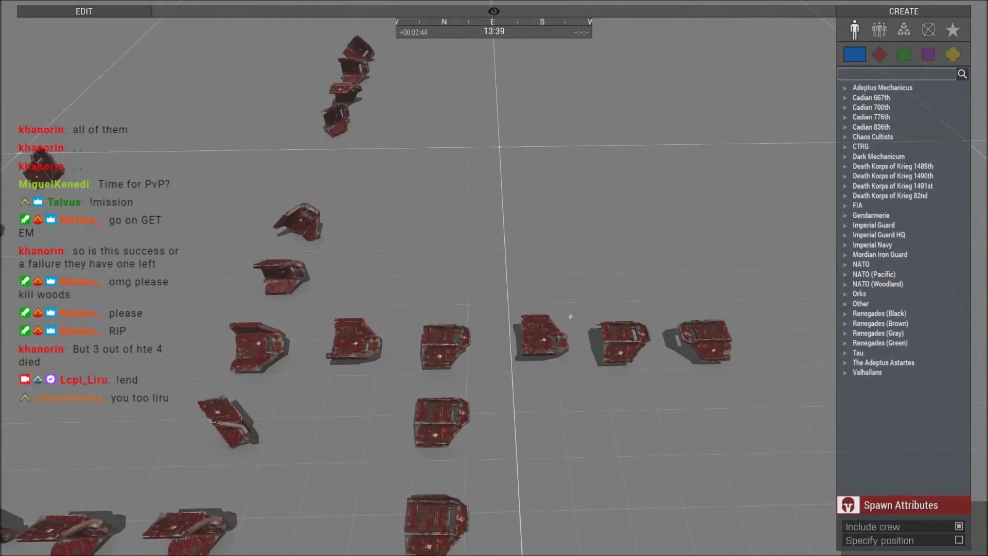
key("a")
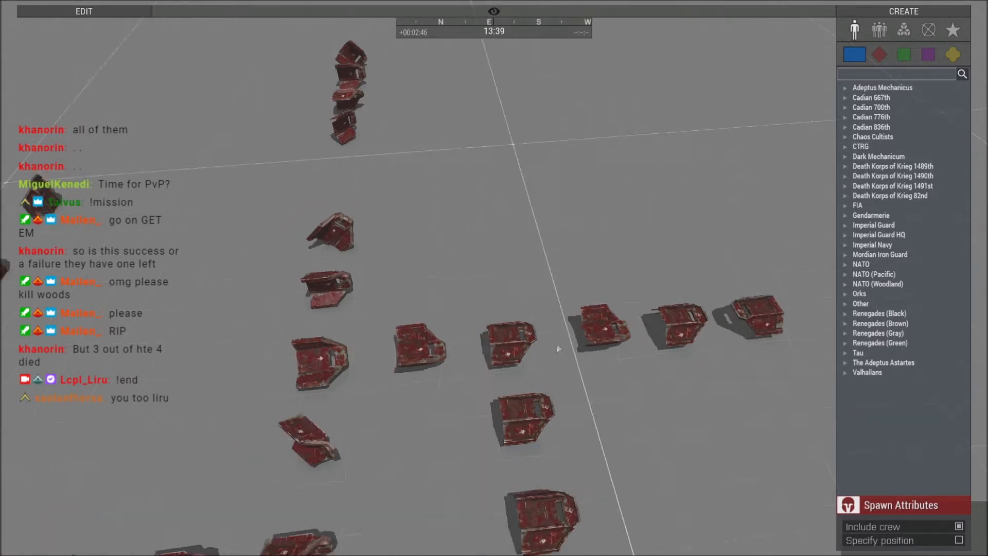
right_click_drag(547, 346, 587, 342)
Abort the running mission and return through the lobby to the scenario editor.
key("Escape")
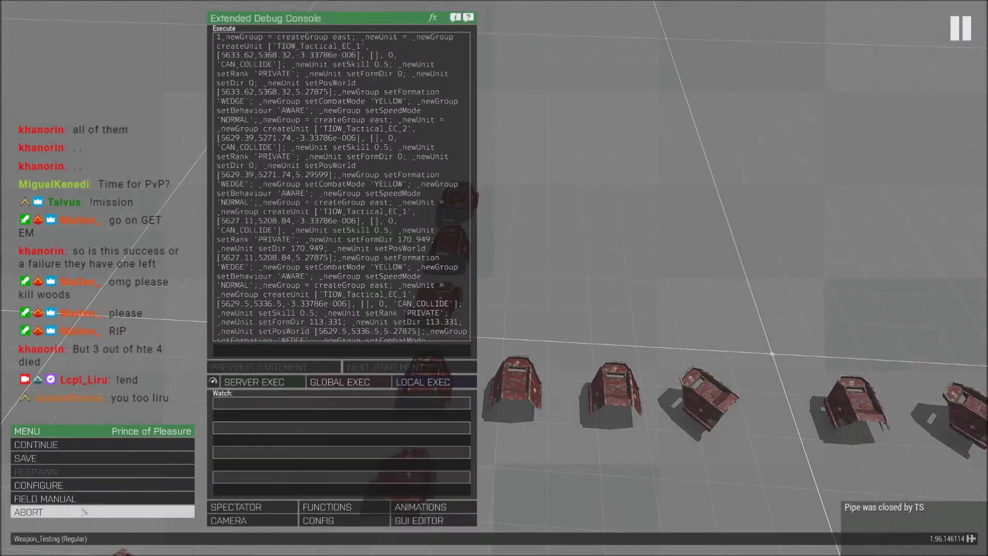
left_click(31, 512)
left_click(411, 264)
key("Escape")
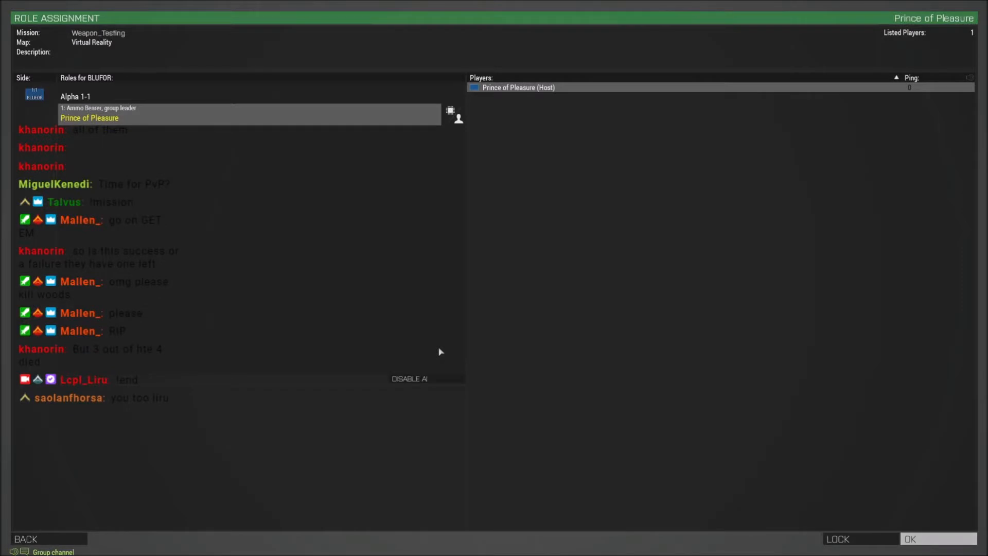
key("Escape")
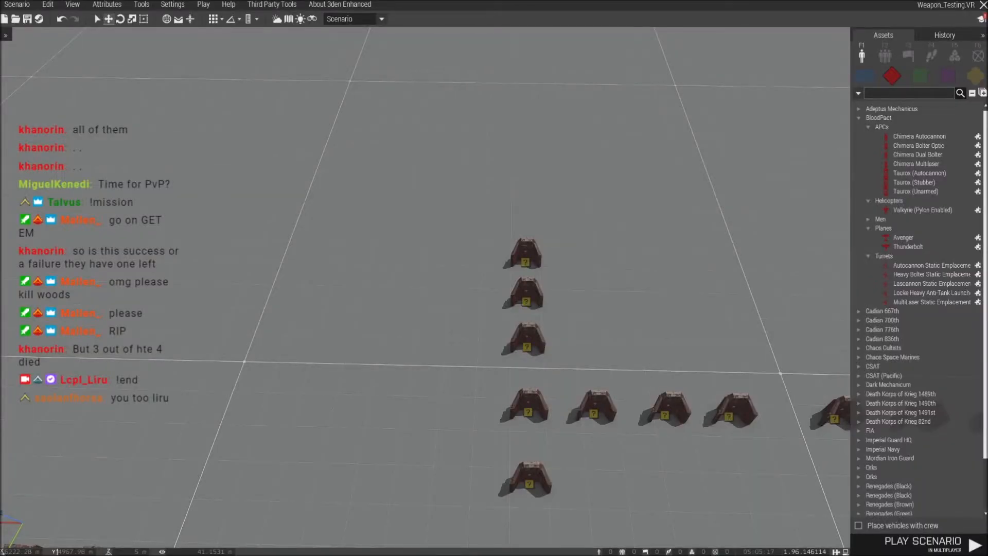
Check the Init code of two neighbouring defence line pieces in the test column.
key("s")
double_click(525, 280)
key("Escape")
double_click(530, 283)
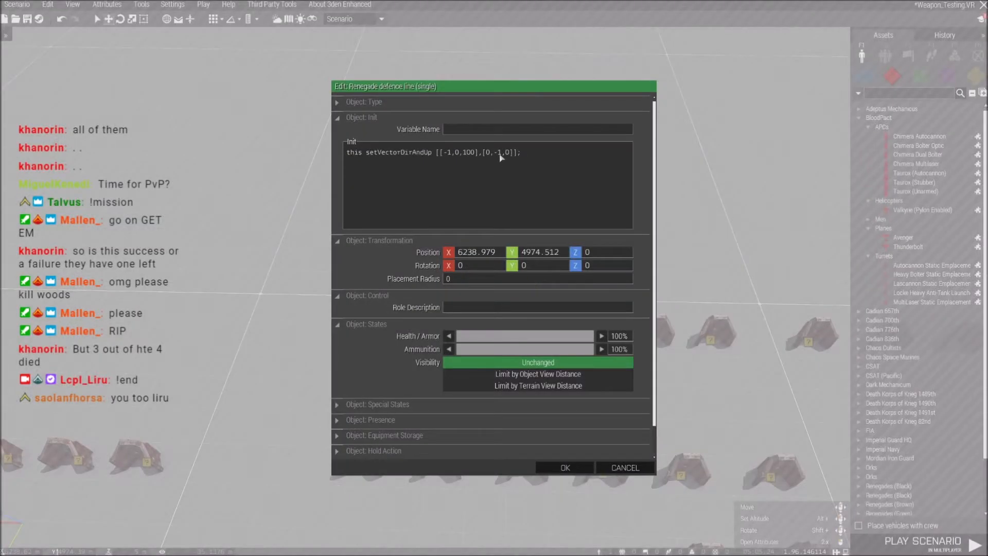
key("Escape")
double_click(528, 197)
key("Escape")
Duplicate a defence line piece next to the test column and set its Init to "this setVectorDirAndUp [[-1,0,100],[0,1,0]];".
left_click(535, 281)
key("ctrl+c")
key("ctrl+shift+v")
left_click_drag(501, 281, 445, 279)
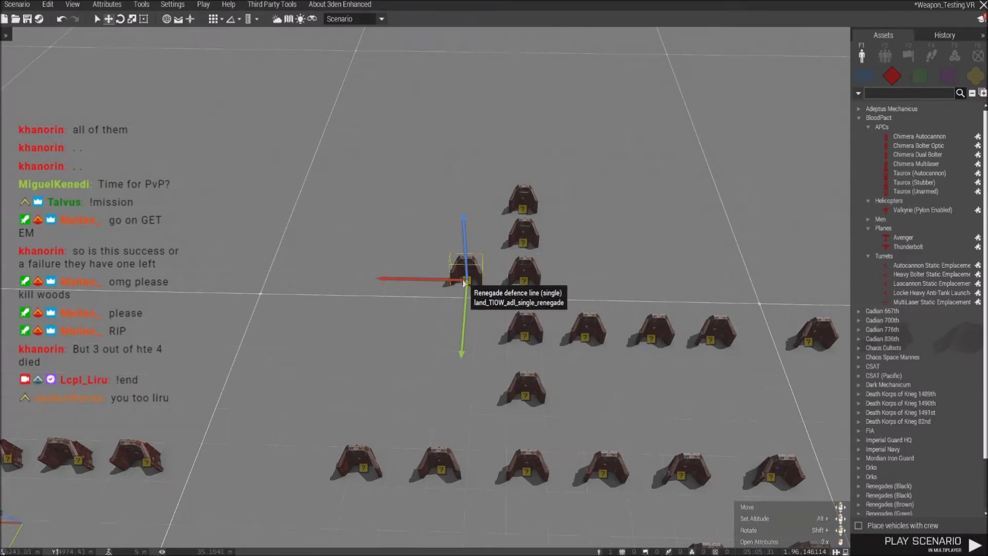
double_click(466, 282)
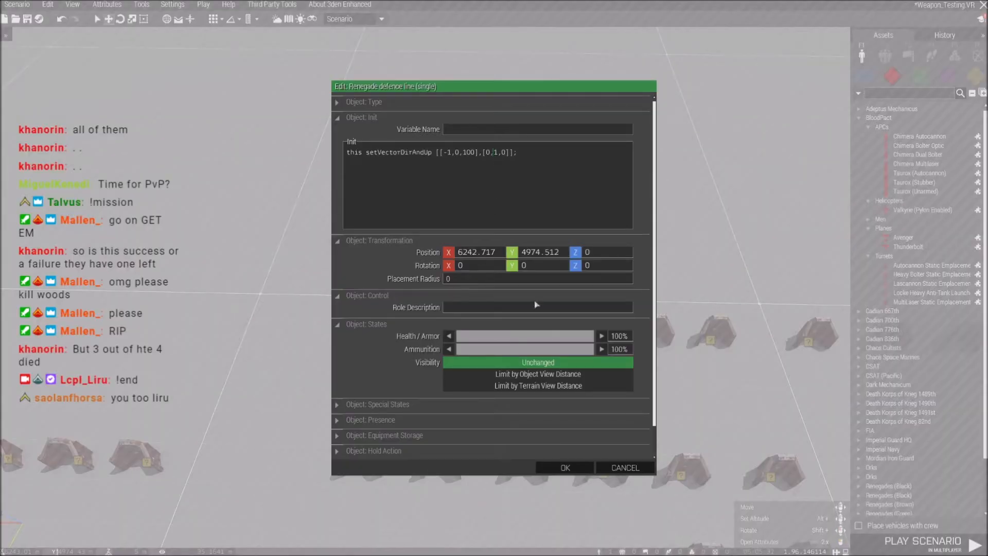
left_click(565, 467)
Play the scenario in multiplayer, take the BLUFOR Ammo Bearer role and open the Zeus view.
left_click(203, 5)
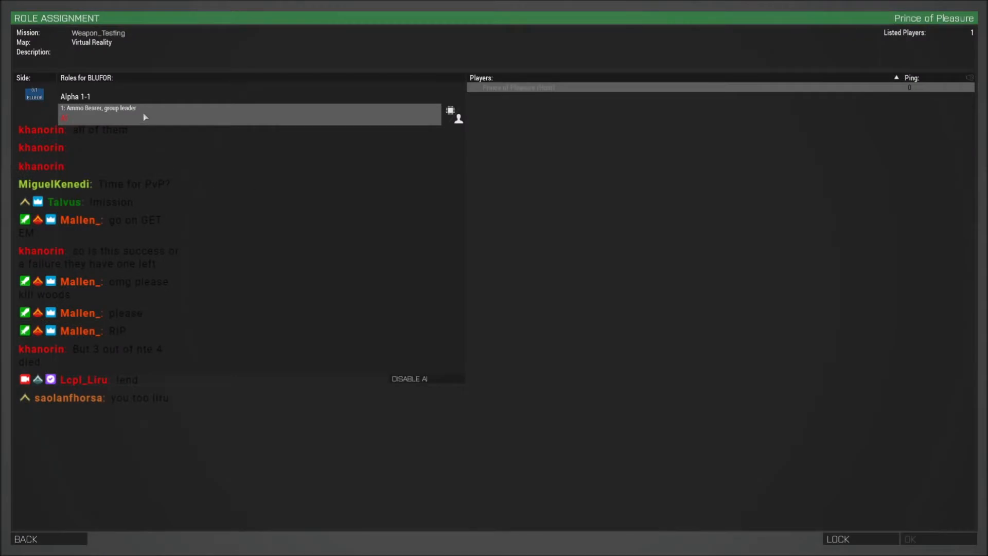
left_click(144, 115)
left_click(903, 538)
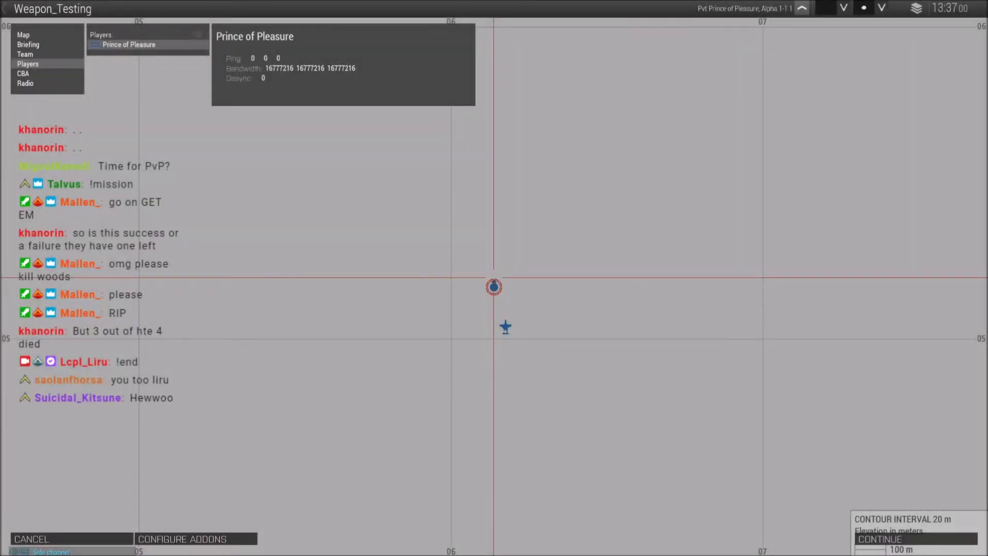
left_click(896, 538)
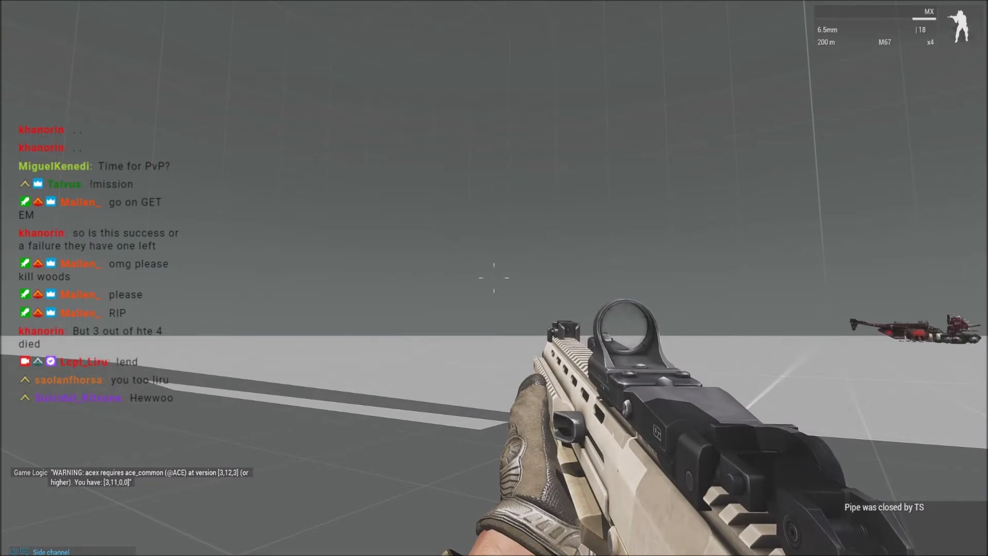
key("y")
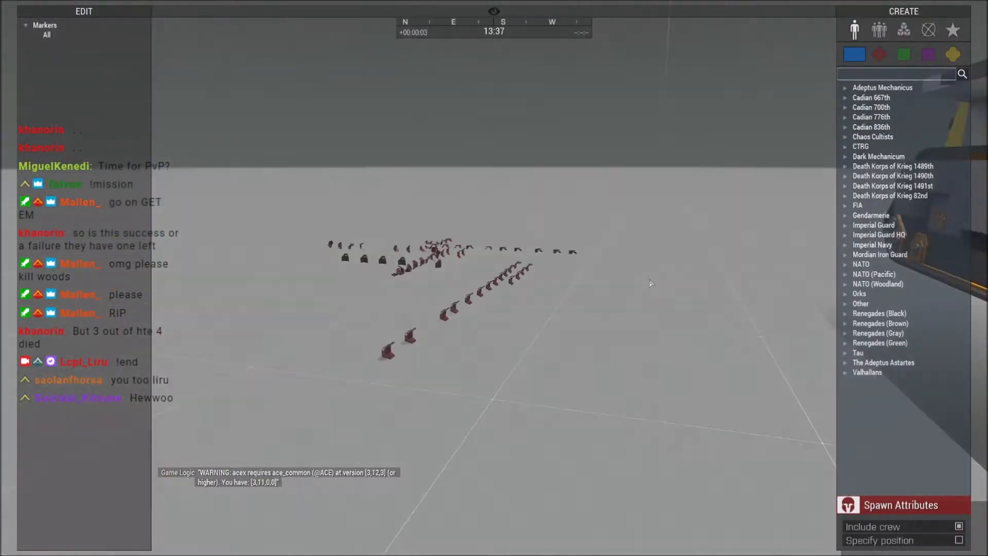
Inspect the underside and tail of the spiked red plane at close range.
key("w")
right_click_drag(651, 283, 378, 336)
key("w")
key("w")
key("z")
key("w")
key("d")
key("s")
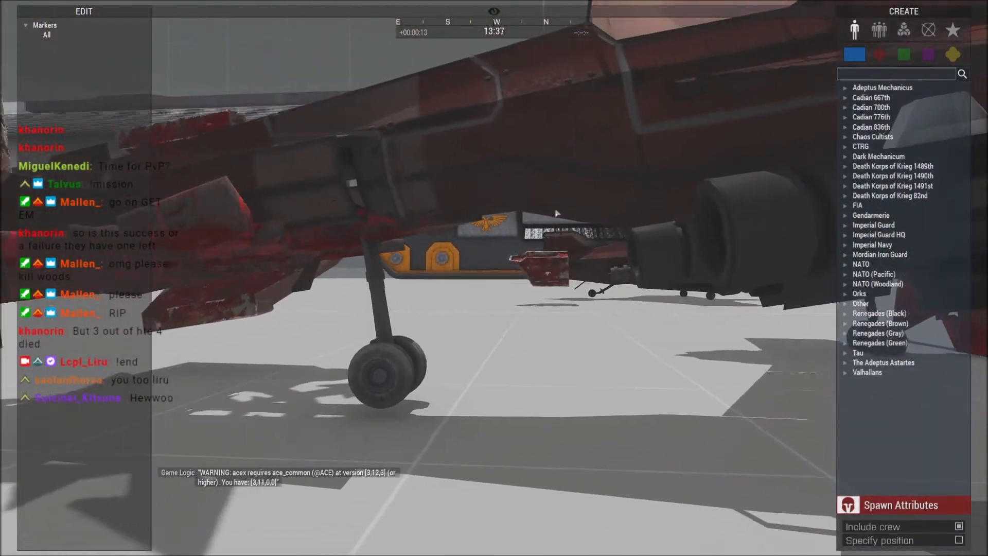
key("a")
right_click_drag(395, 267, 422, 207)
key("w")
Examine the spiked plane from the front and above, including its wheels of spikes and tail armour.
key("s")
key("a")
key("a")
key("q")
key("w")
key("d")
key("d")
key("w")
key("w")
key("d")
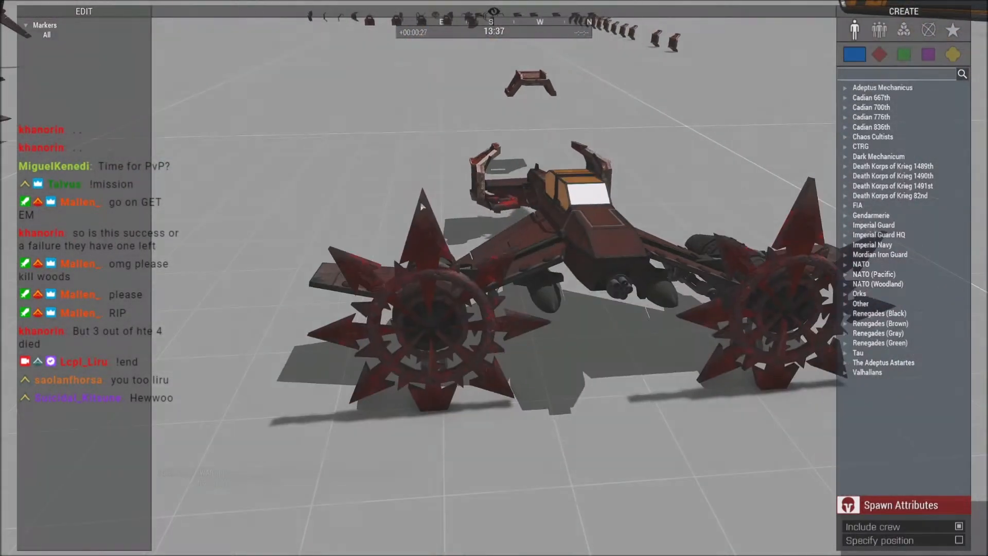
key("q")
right_click_drag(589, 248, 540, 337)
key("s")
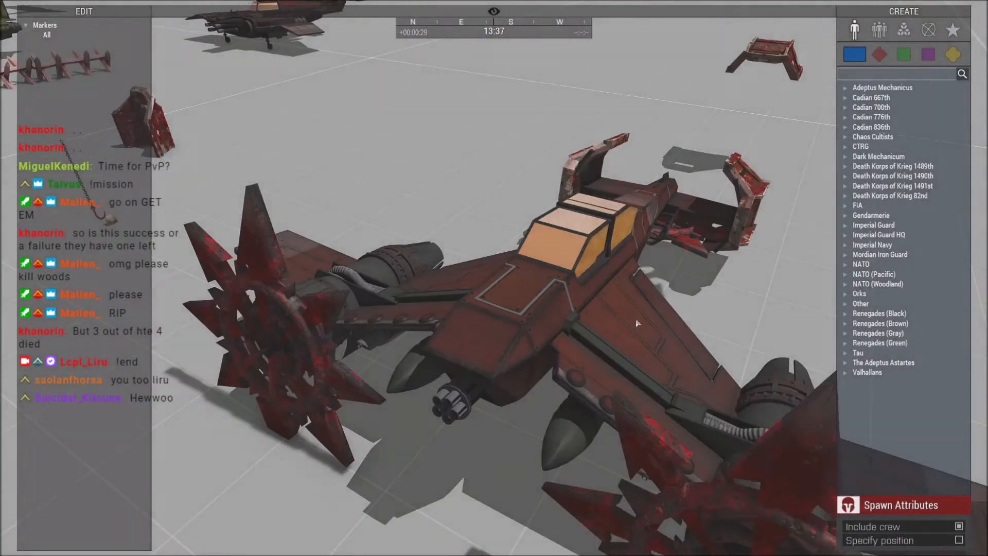
Look over the hanging hooks, spikes and loose armour props beside the spiked plane.
right_click_drag(538, 328, 494, 288)
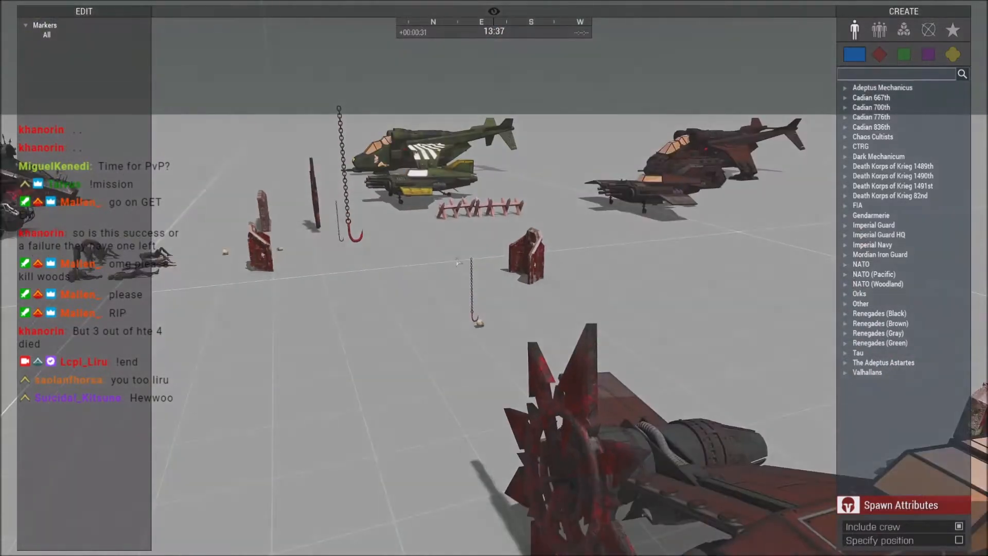
key("s")
key("w")
key("w")
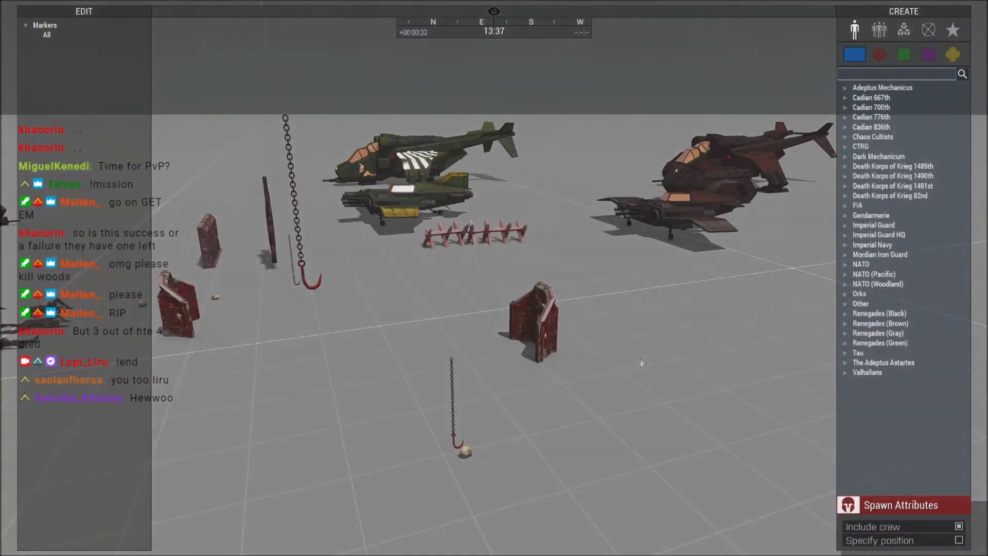
key("w")
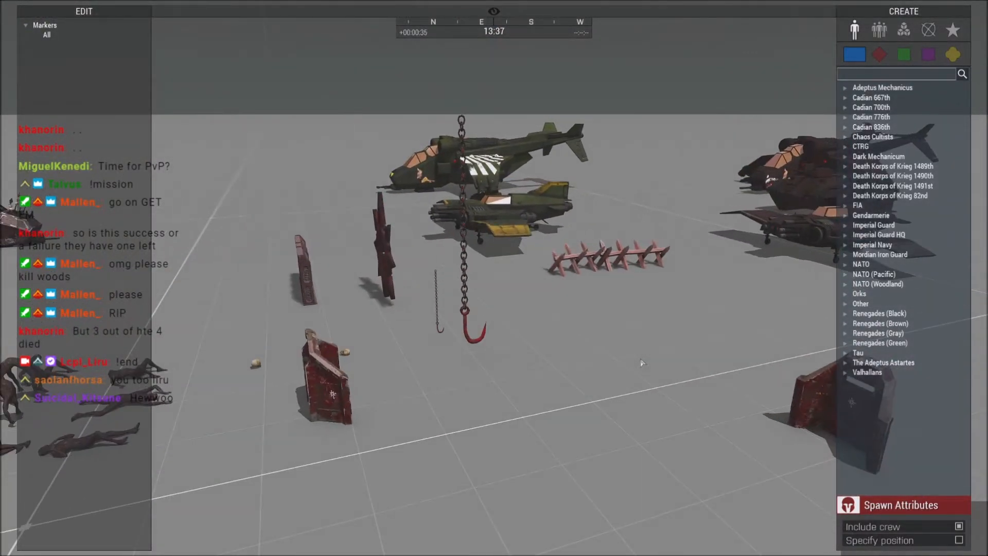
key("s")
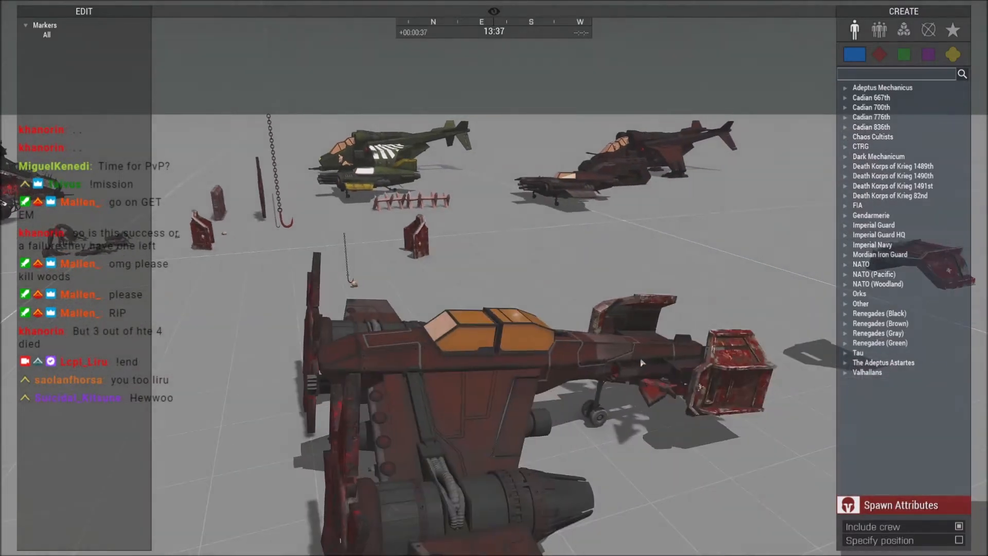
Examine how the newly added defence line piece is oriented compared with its neighbours in the test grid.
key("w")
right_click_drag(643, 365, 518, 406)
key("d")
key("s")
key("w")
key("a")
right_click_drag(489, 289, 407, 325)
key("a")
key("w")
key("d")
key("q")
key("w")
key("d")
right_click_drag(514, 332, 476, 328)
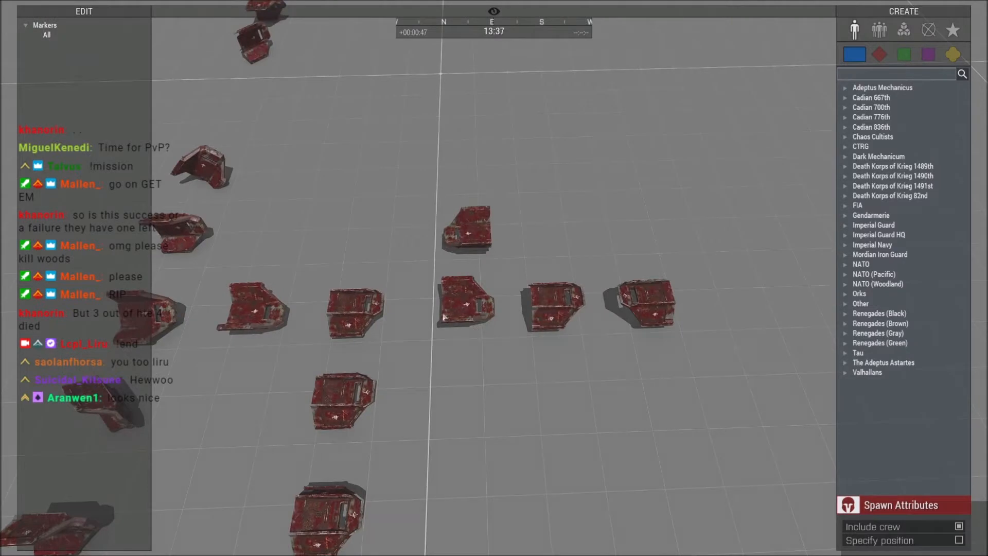
left_click_drag(511, 390, 513, 390)
Abort the test mission, confirming the prompt, and go back to the scenario editor.
key("Escape")
left_click(65, 512)
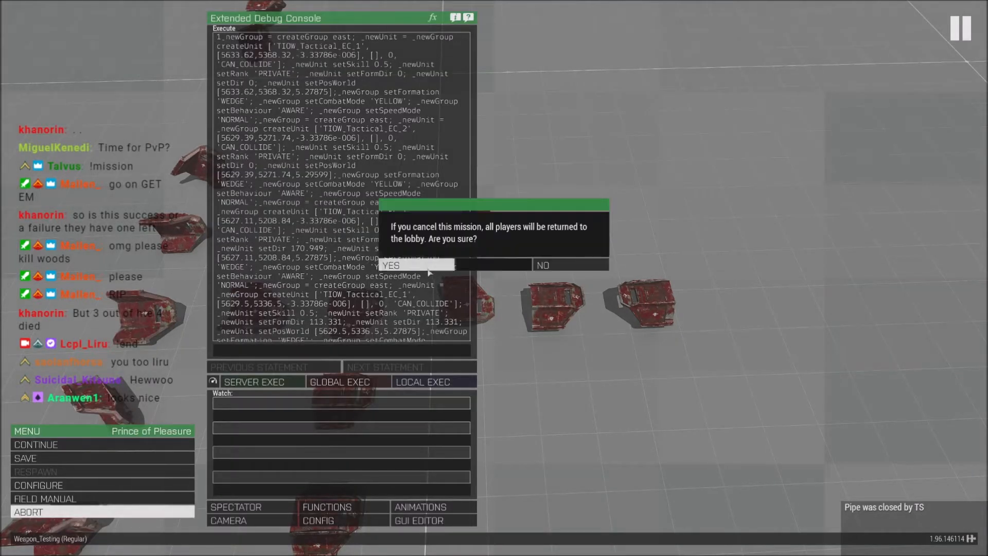
left_click(434, 273)
left_click(661, 414)
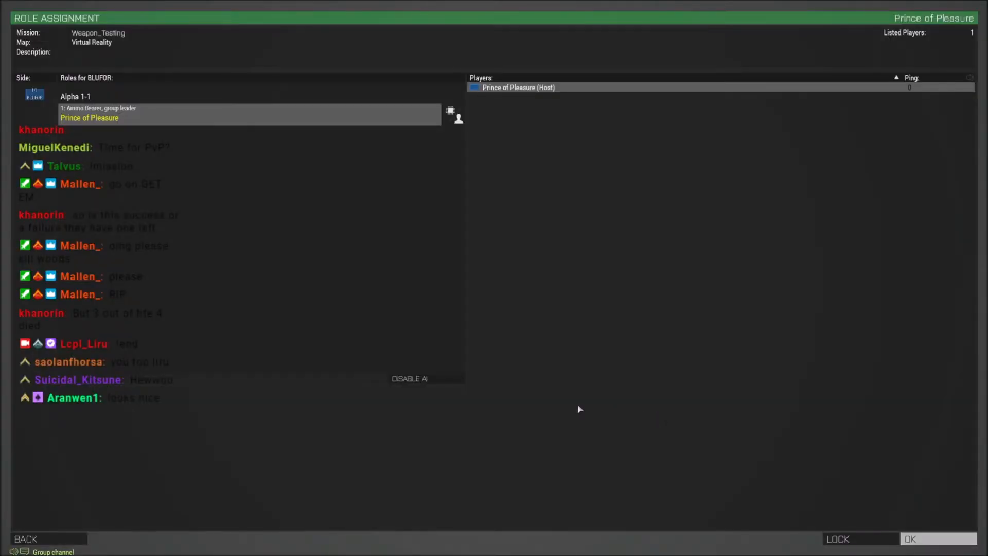
key("Escape")
Copy three differently oriented defence line pieces from the test grid to the area behind the spiked plane.
right_click_drag(694, 509, 471, 361)
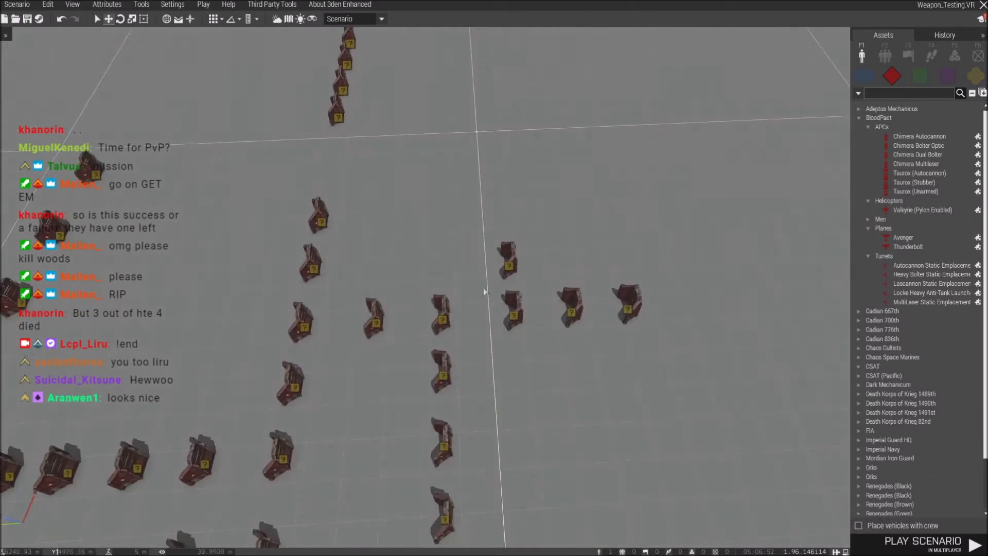
left_click(629, 308)
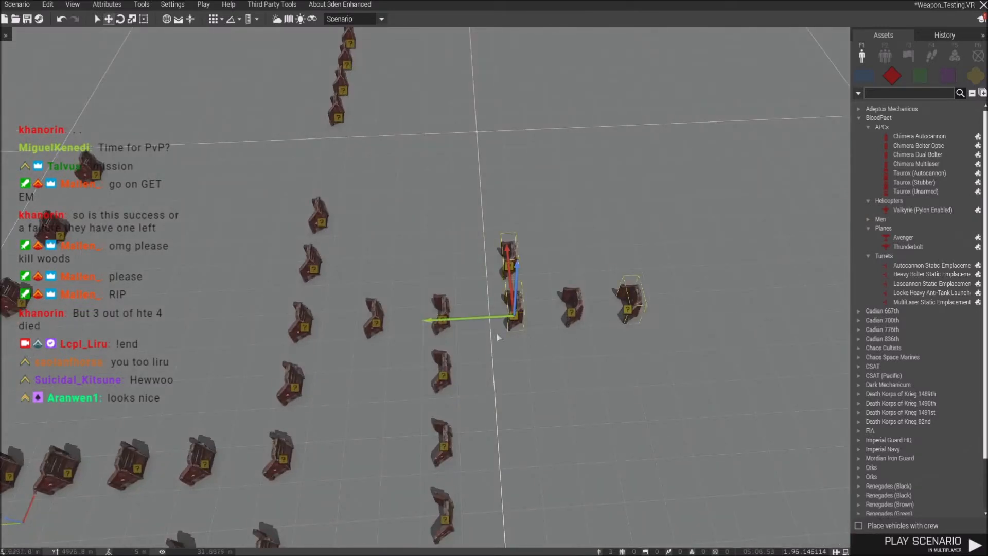
key("a")
left_click_drag(483, 318, 564, 266)
key("d")
left_click(557, 364)
scroll(557, 363, "up", 3)
right_click_drag(557, 364, 531, 391)
key("w")
Check the attributes of the defence line piece floating behind the plane's tail and delete that piece.
left_click(561, 173)
double_click(561, 173)
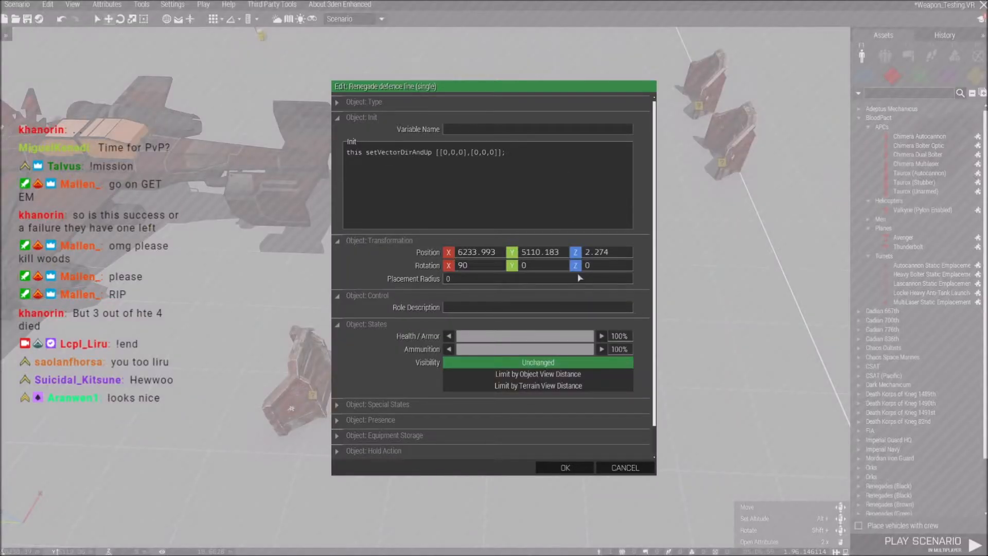
key("Escape")
left_click(577, 187)
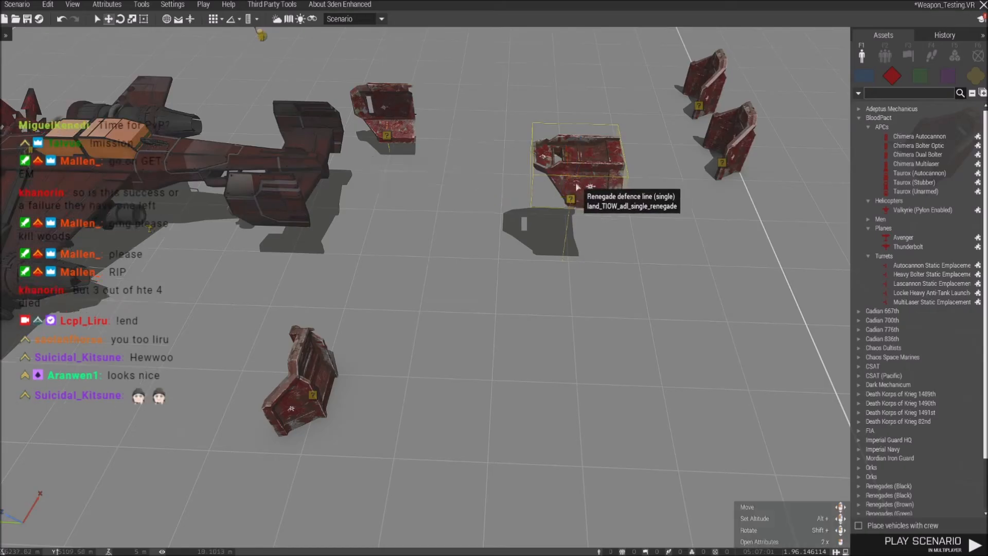
key("Delete")
right_click_drag(580, 190, 597, 307)
key("w")
key("q")
key("ctrl+z")
left_click(537, 233)
key("Delete")
Move the copied defence line pieces close together behind the plane's tail.
right_click_drag(534, 232, 454, 259)
key("w")
key("d")
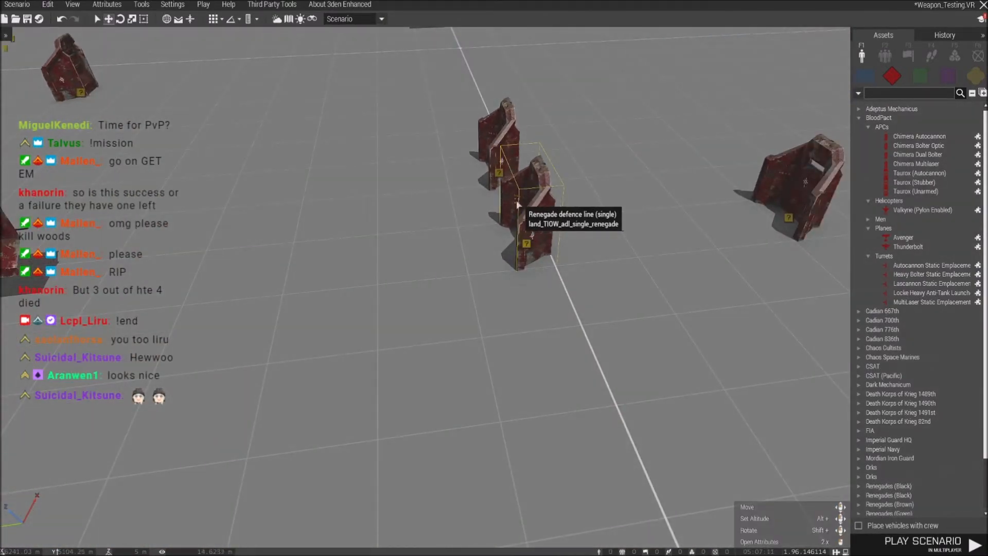
left_click_drag(498, 173, 435, 248)
left_click_drag(788, 217, 489, 257)
left_click_drag(431, 154, 425, 148, "alt")
left_click(308, 252)
key("s")
right_click_drag(309, 252, 390, 271)
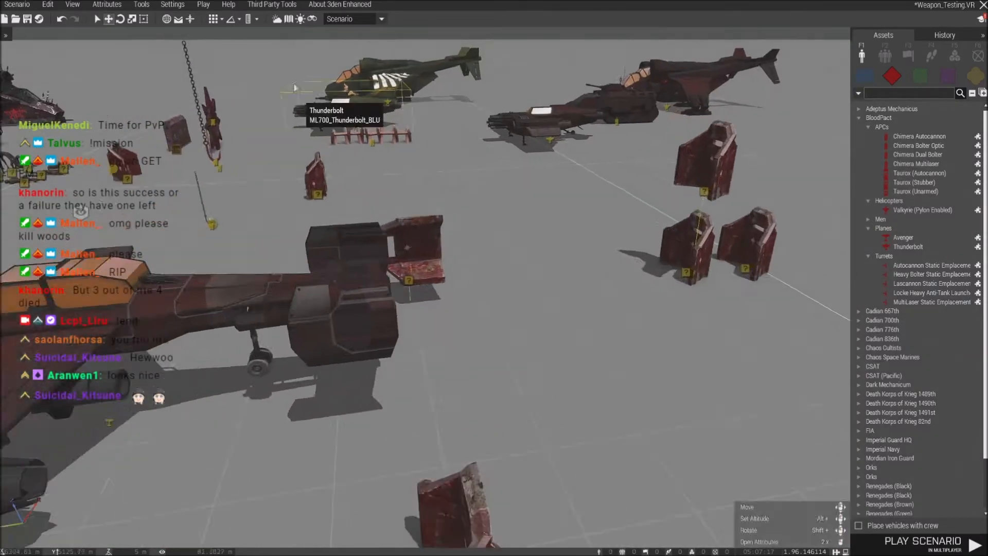
Play the rearranged scenario in multiplayer.
left_click(203, 4)
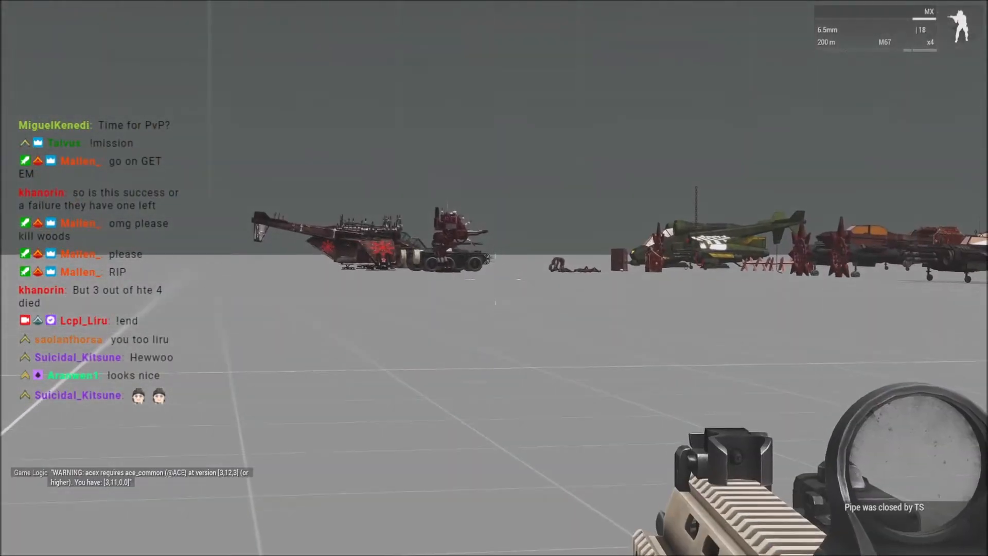
View the parked planes through the rifle sight and open the Zeus overview of the scenario.
right_click(494, 278)
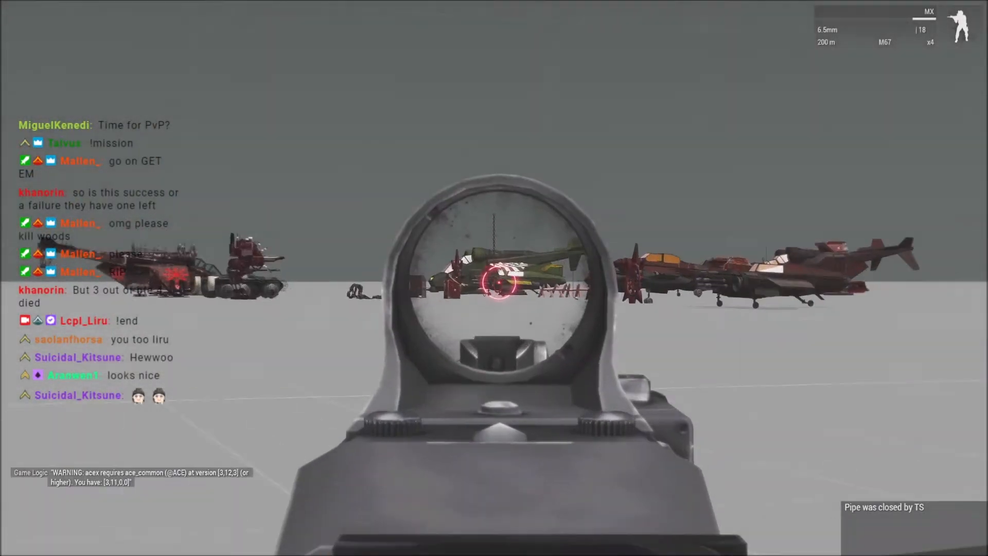
right_click(494, 278)
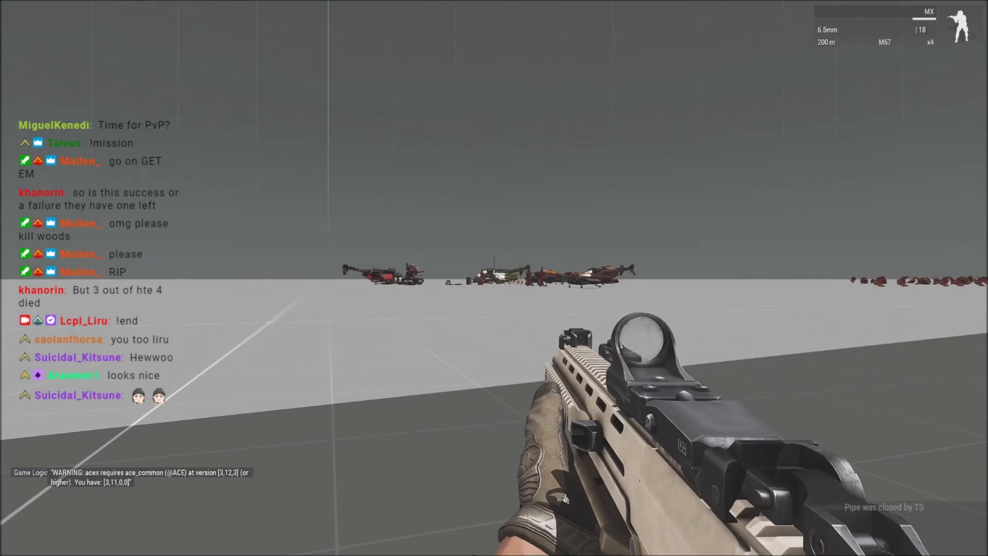
key("y")
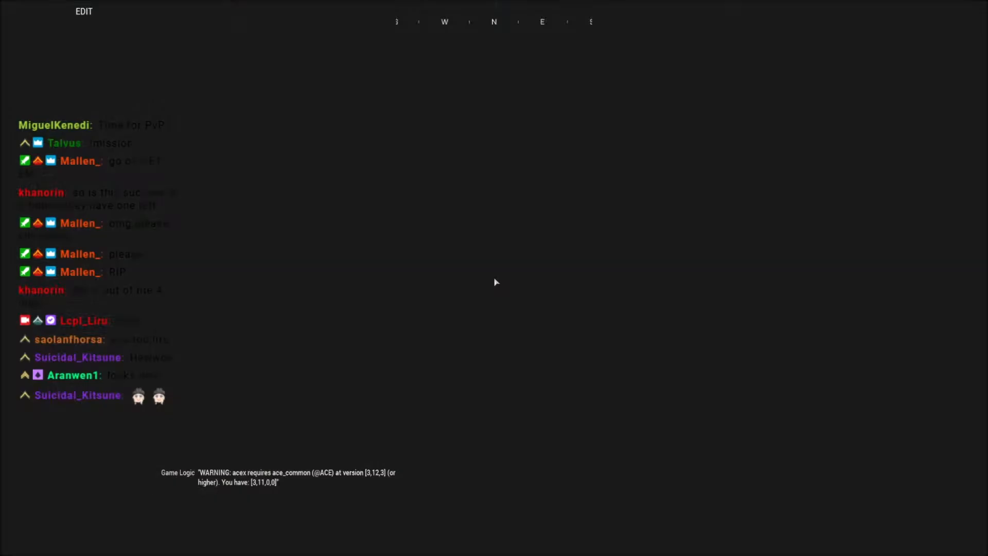
left_click(418, 260)
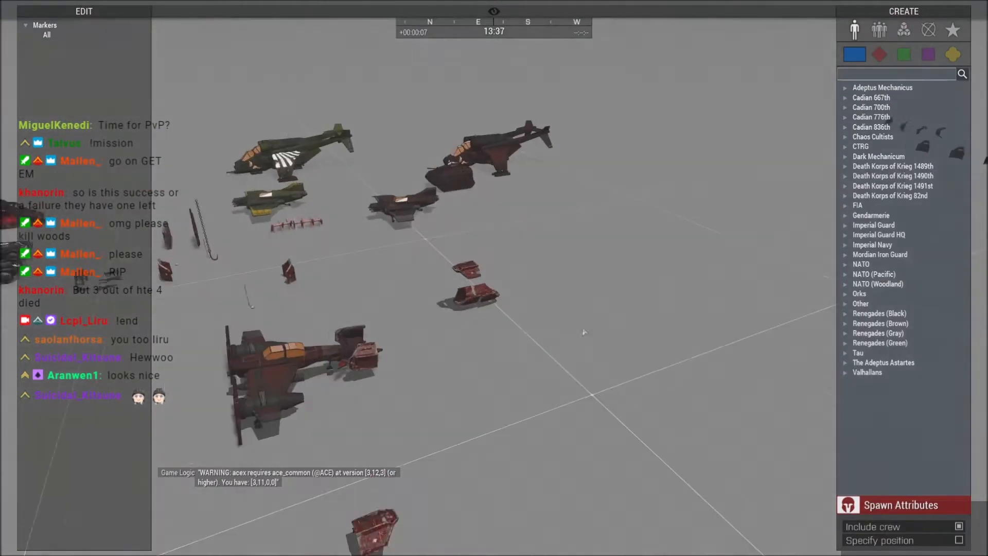
Examine how the defence line pieces sit on both sides of the spiked plane's tail.
key("z")
right_click_drag(567, 371, 465, 325)
key("w")
key("w")
key("s")
key("a")
key("a")
key("w")
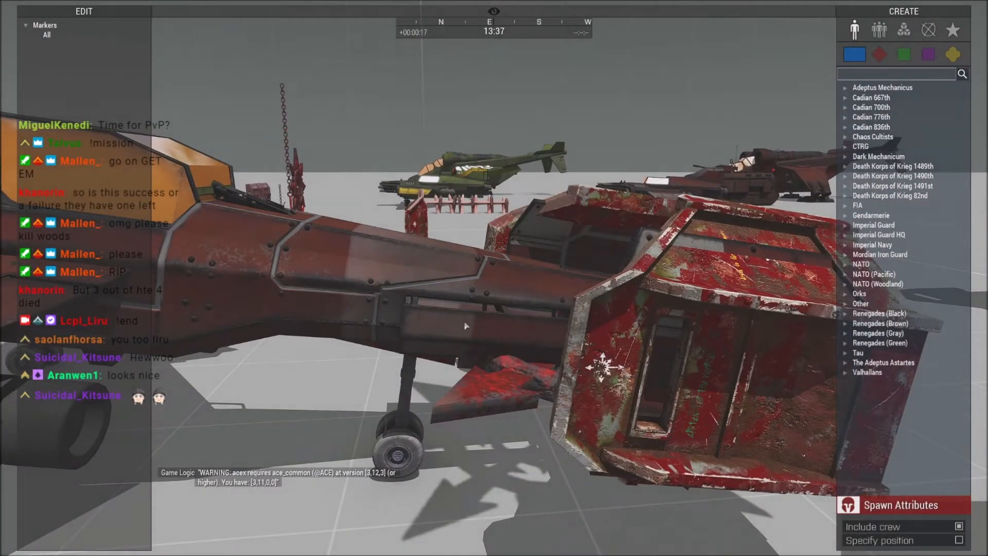
key("d")
key("d")
right_click_drag(495, 329, 443, 269)
key("w")
key("d")
key("d")
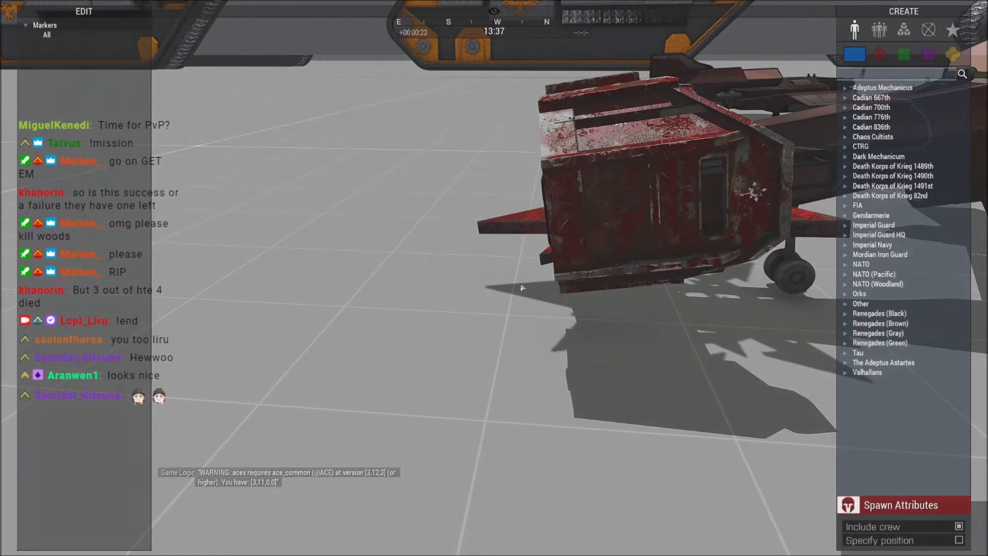
Examine the tail's defence line pieces from the outer side and from above.
key("d")
key("w")
right_click_drag(500, 286, 539, 166)
key("s")
key("d")
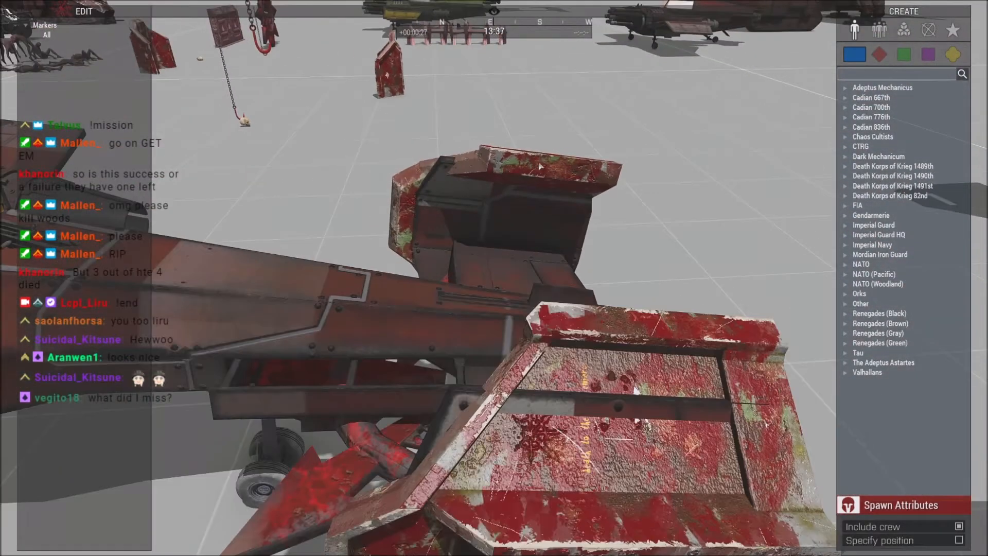
key("s")
key("a")
right_click_drag(548, 191, 601, 317)
key("w")
key("d")
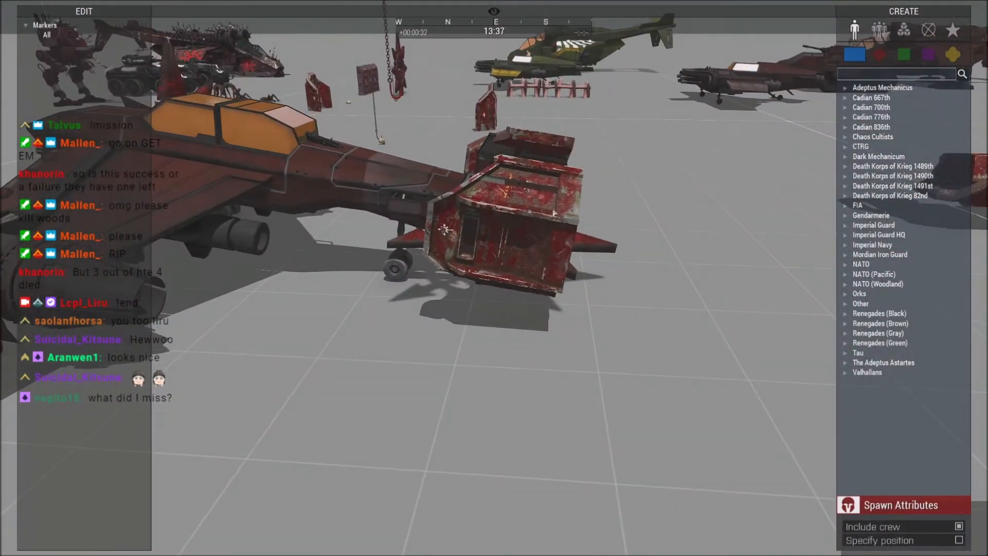
Examine the rear end of the spiked plane's tail between the defence line pieces.
right_click_drag(554, 212, 332, 133)
key("d")
key("w")
key("d")
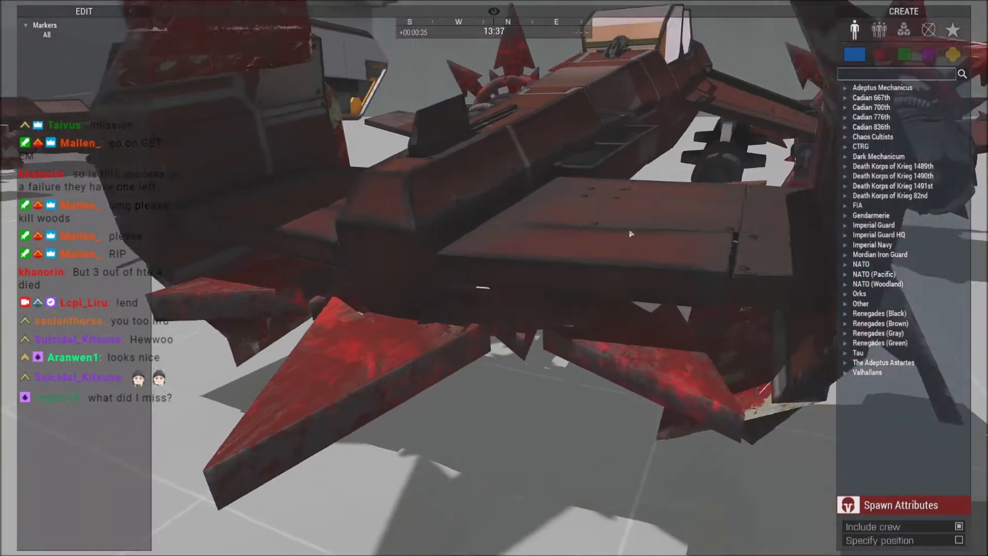
key("w")
right_click_drag(630, 234, 478, 282)
key("s")
Examine the spiked plane's front engines, nose and underside for places to add armour pieces.
key("z")
key("w")
key("d")
key("d")
key("a")
key("w")
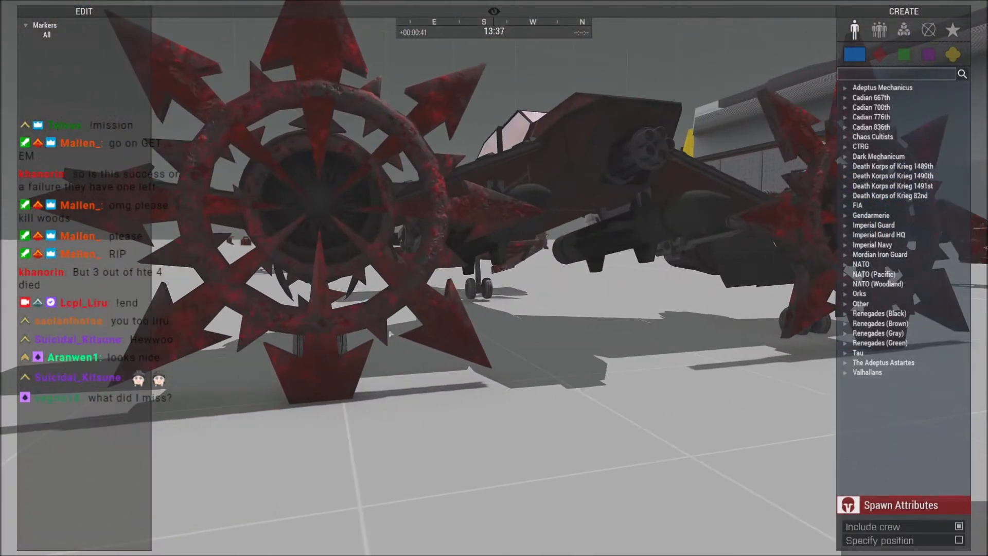
key("w")
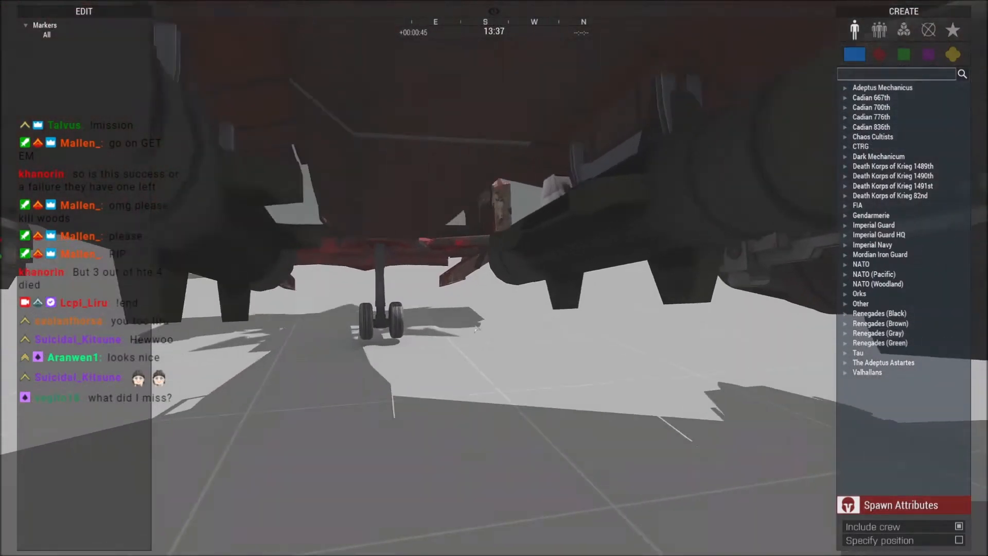
right_click_drag(475, 328, 399, 341)
key("q")
key("s")
right_click_drag(487, 303, 431, 317)
key("d")
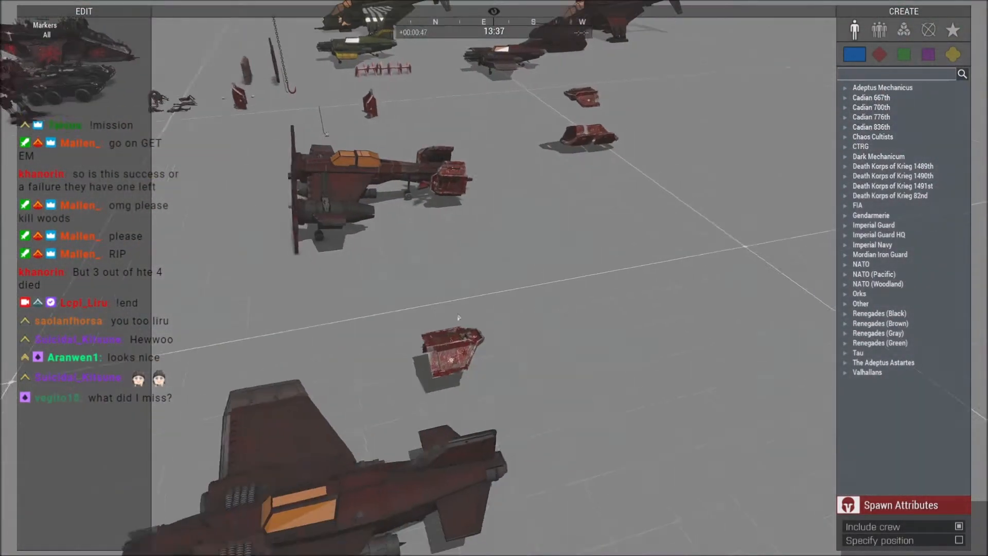
key("a")
Abort the multiplayer test and return to the scenario editor.
key("Escape")
left_click(60, 511)
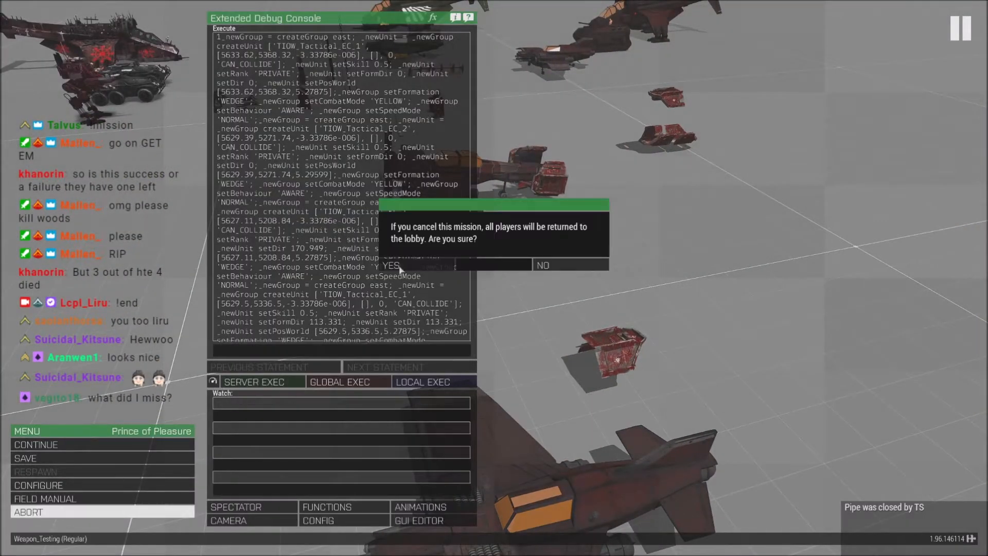
left_click(400, 266)
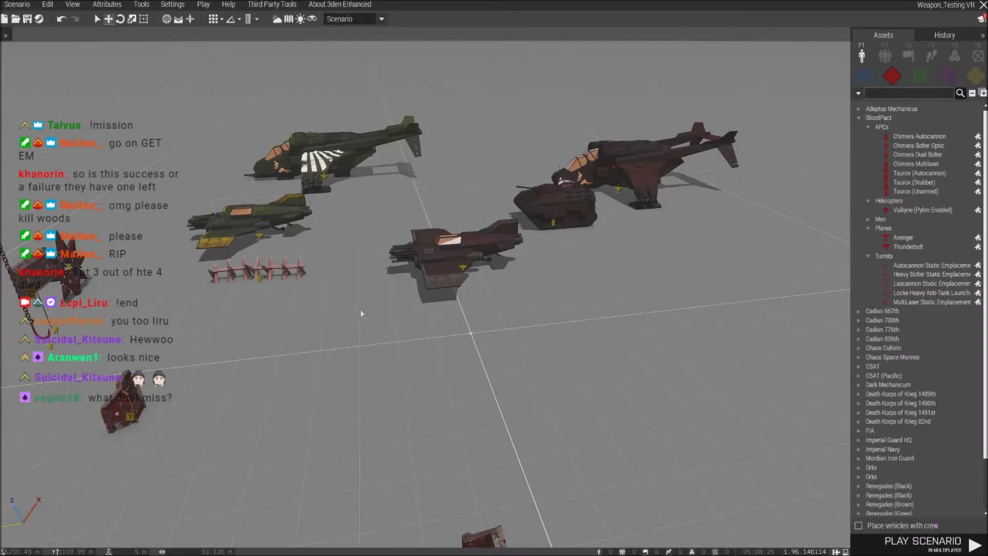
Try one of the spare defence line pieces beneath the spiked plane's nose.
key("s")
key("a")
key("w")
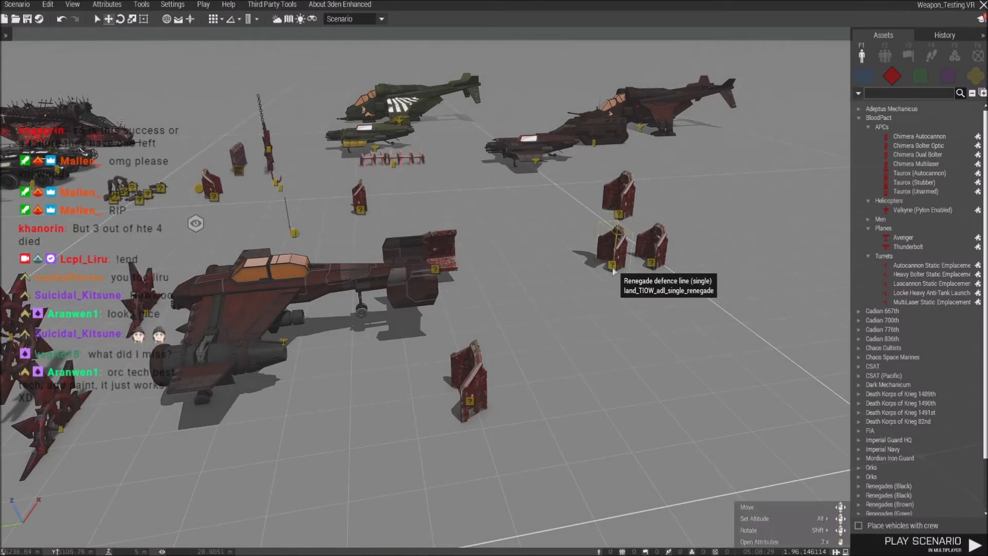
left_click_drag(613, 255, 386, 352)
left_click_drag(282, 339, 284, 342)
key("w")
right_click_drag(311, 369, 407, 302)
left_click_drag(428, 282, 448, 275)
left_click(454, 294)
right_click_drag(454, 297, 457, 360)
scroll(452, 361, "down", 5)
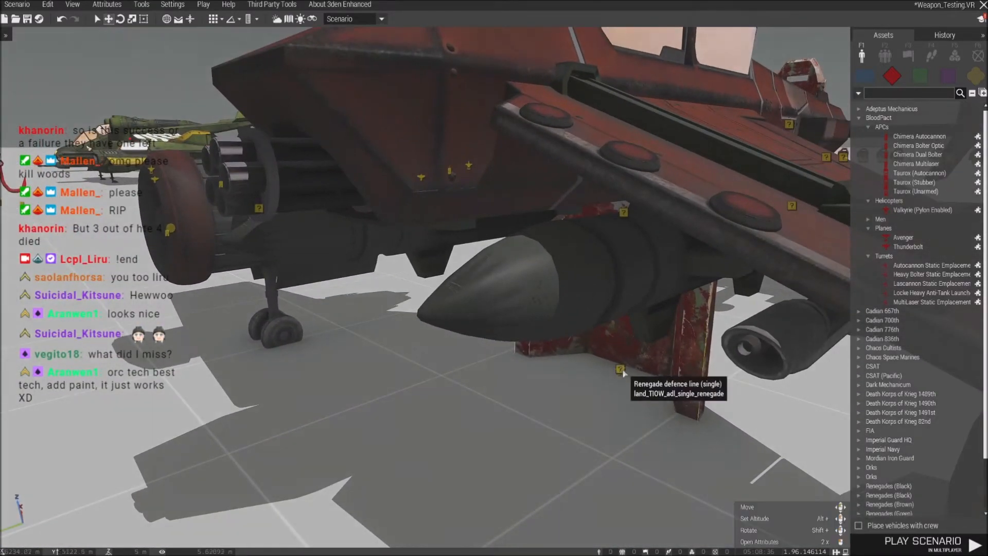
left_click(621, 370)
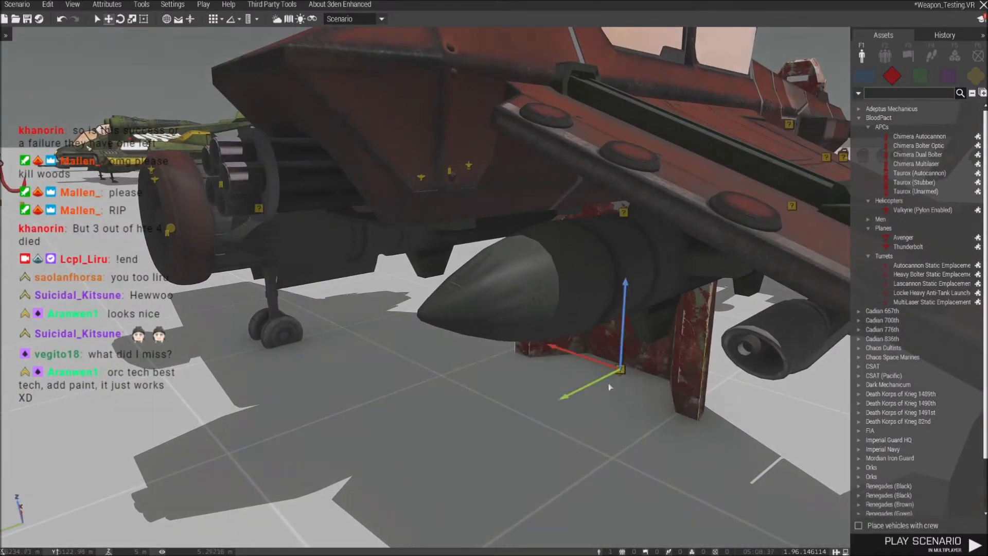
left_click_drag(595, 385, 429, 331)
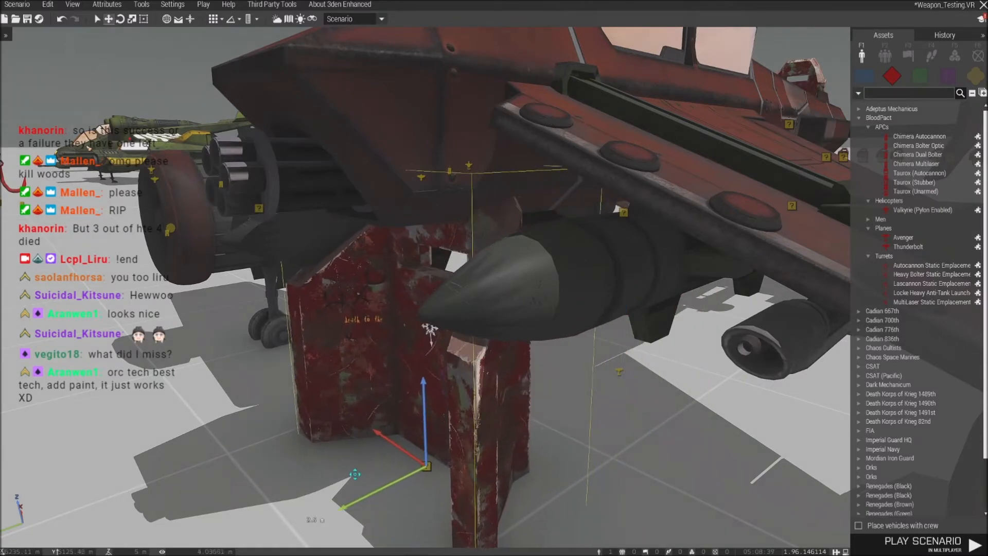
Try raising the defence line piece around the nose gun, undo it, and return the piece behind the tail.
key("d")
right_click_drag(347, 467, 322, 468)
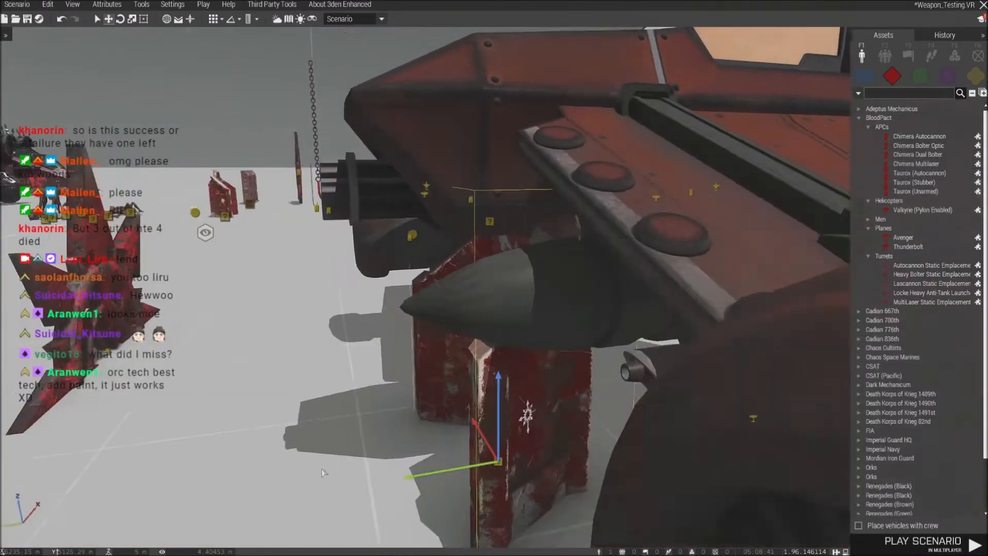
left_click_drag(514, 418, 515, 232, "alt")
key("a")
right_click_drag(516, 238, 553, 266)
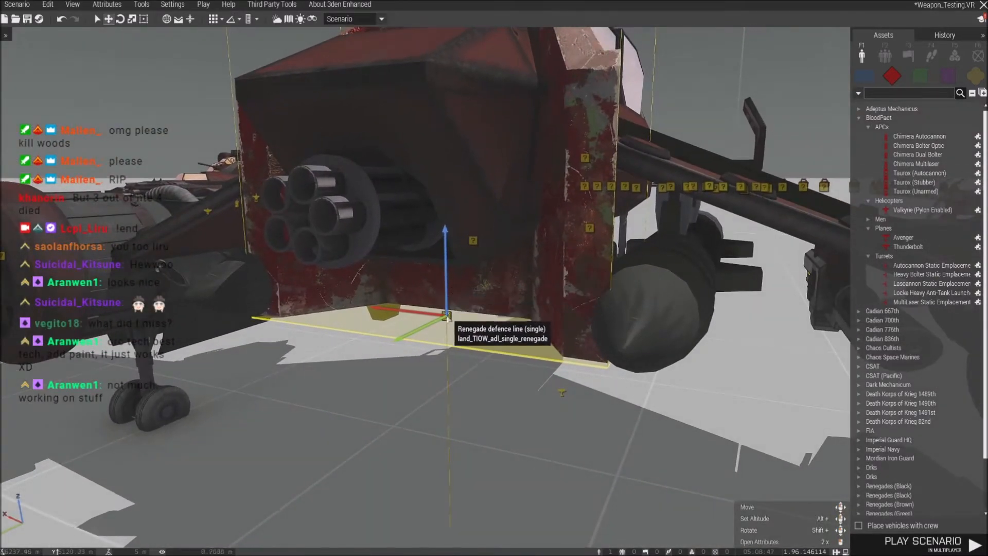
key("ctrl+z")
left_click(561, 392)
right_click_drag(552, 286, 473, 401)
key("s")
left_click_drag(497, 297, 536, 335)
key("d")
right_click_drag(536, 334, 440, 351)
key("s")
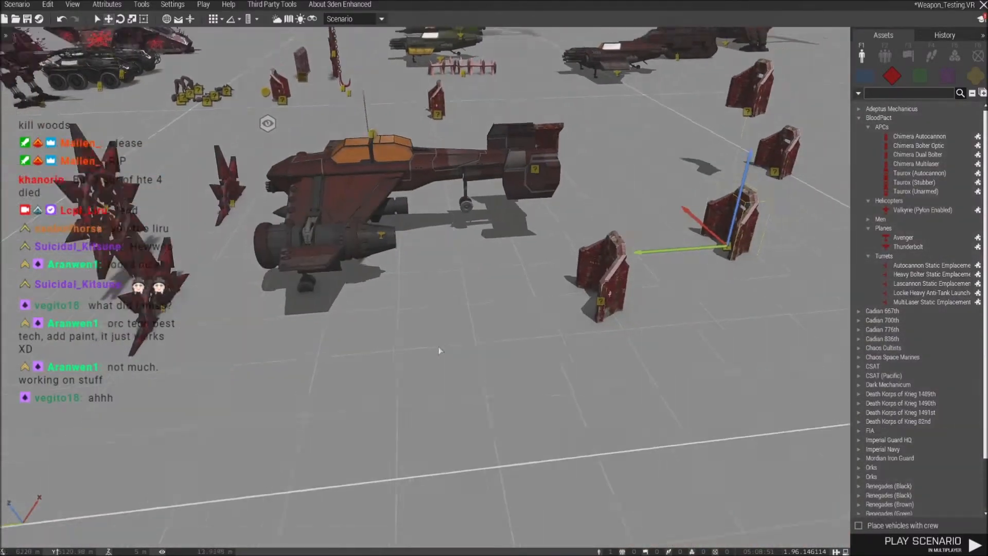
Check the nearest piece's init code and set the adjacent defence line piece's attachTo offset on Avenger1 to [0, 2.5, 1.5].
double_click(593, 295)
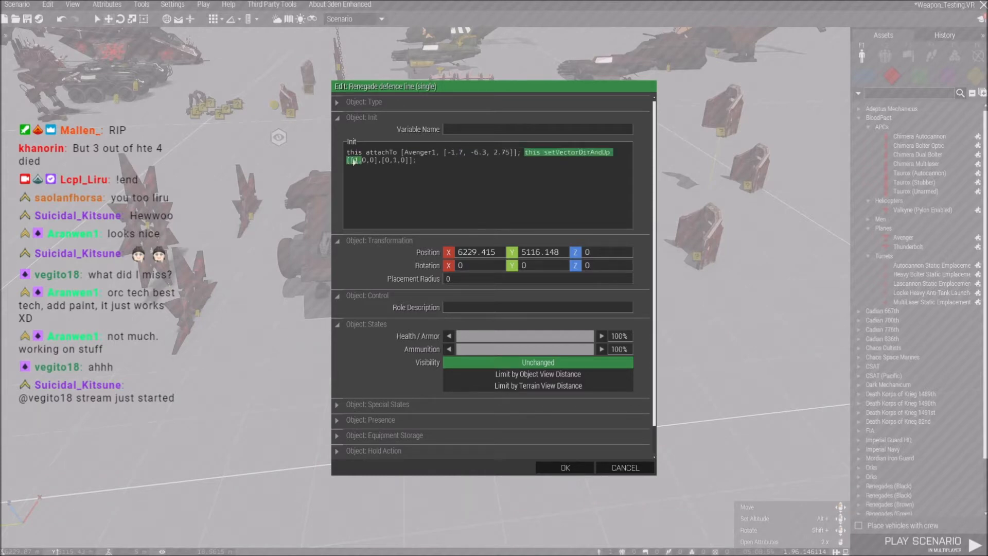
left_click(565, 467)
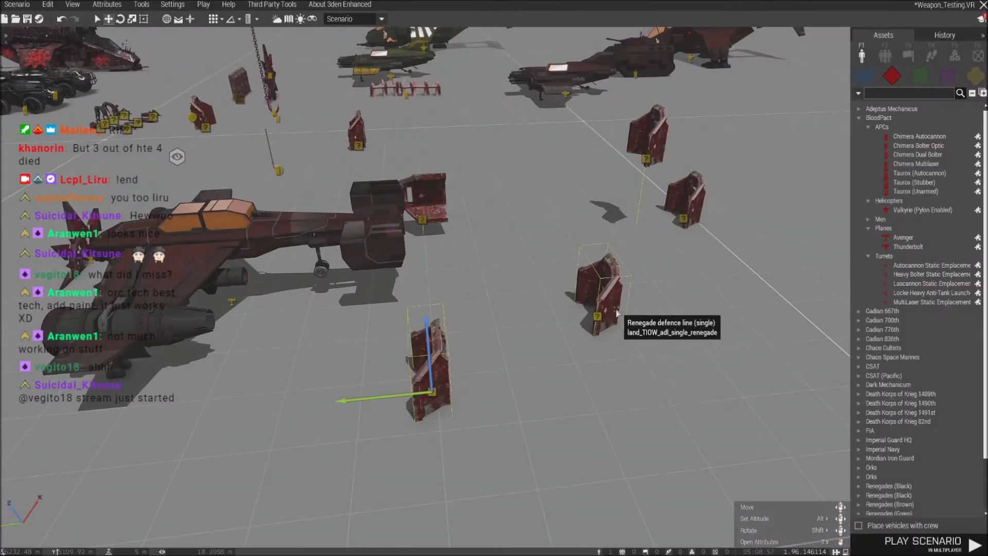
double_click(581, 306)
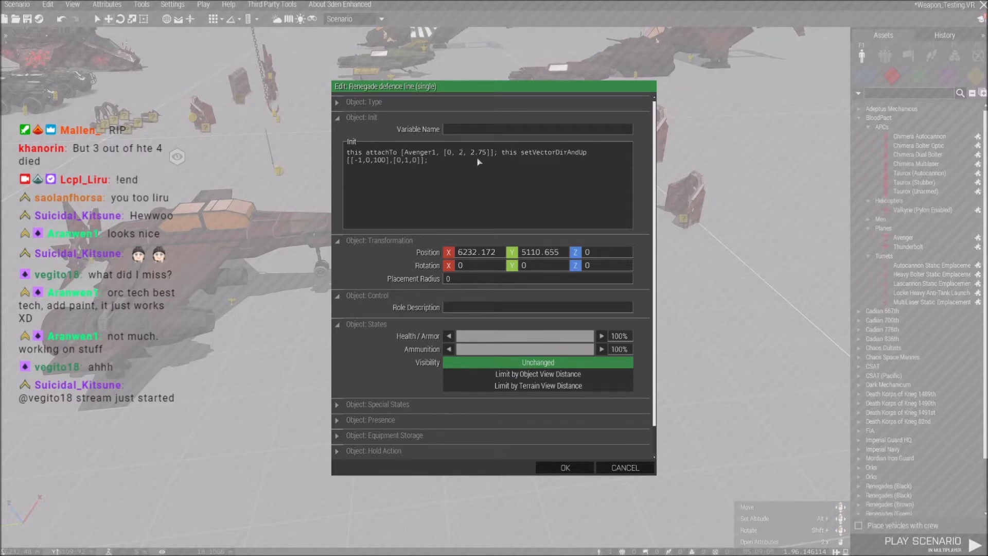
type(".5")
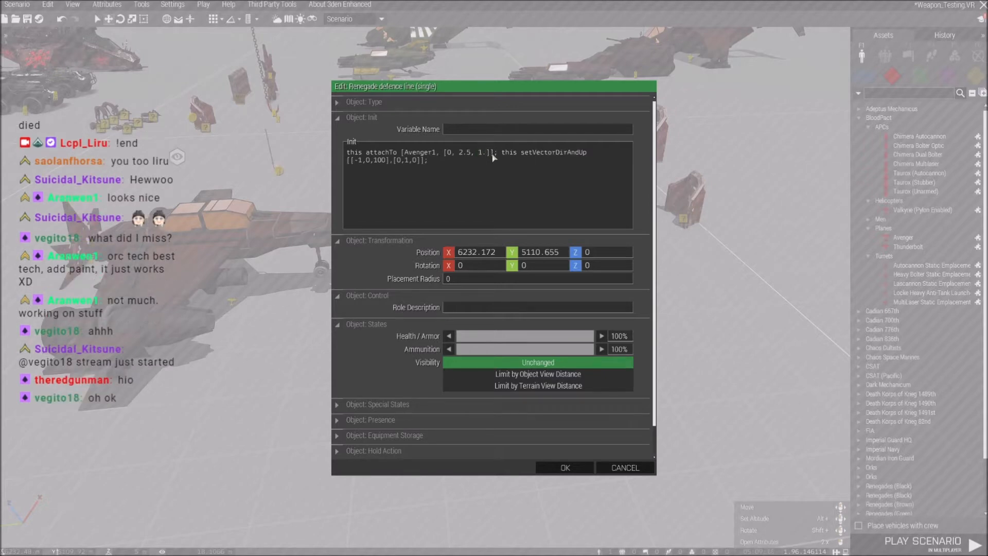
left_click(548, 466)
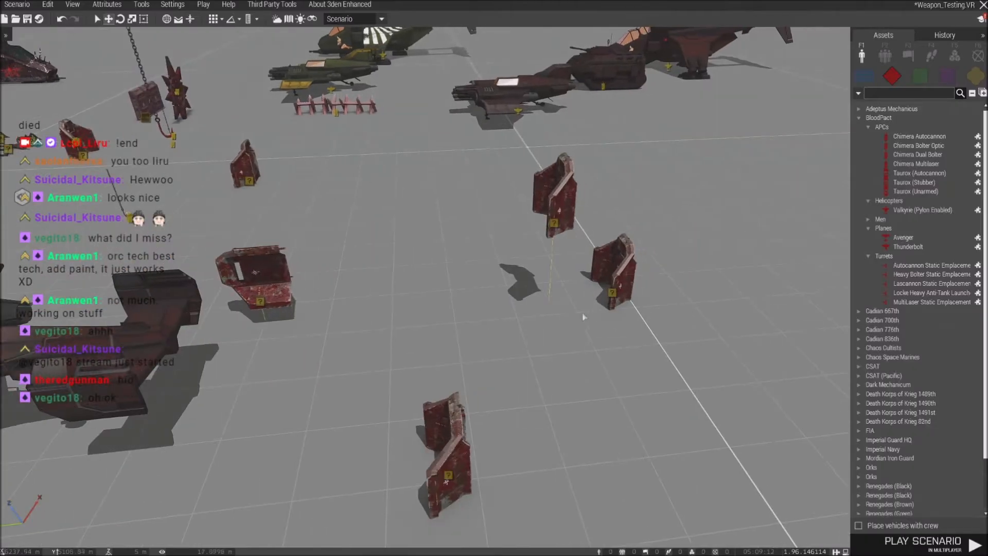
Try another spare defence line piece beneath the fuselage beside the rear of the engine.
key("a")
right_click_drag(563, 441, 575, 410)
key("a")
left_click_drag(681, 203, 265, 285)
key("w")
right_click_drag(272, 286, 300, 299)
key("z")
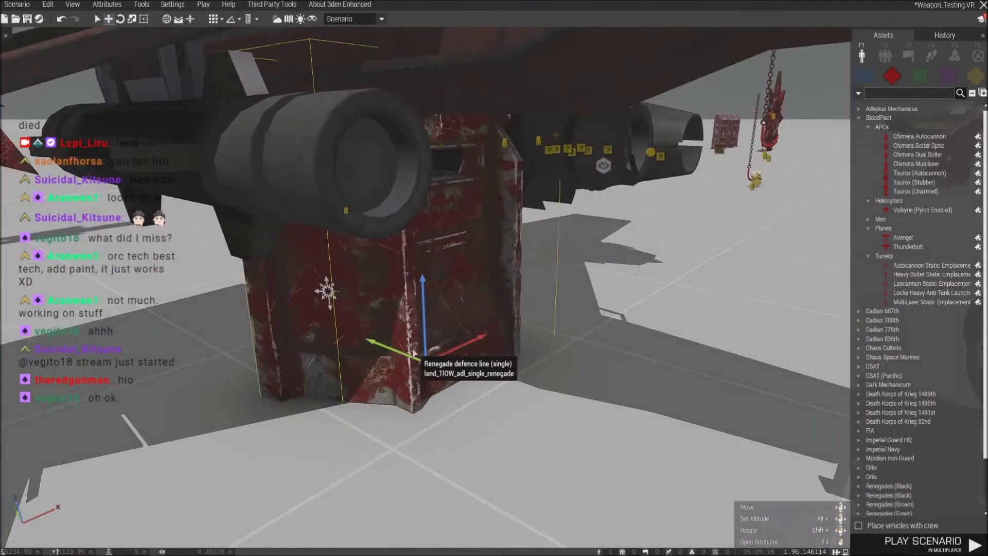
key("w")
right_click_drag(441, 341, 466, 348)
key("s")
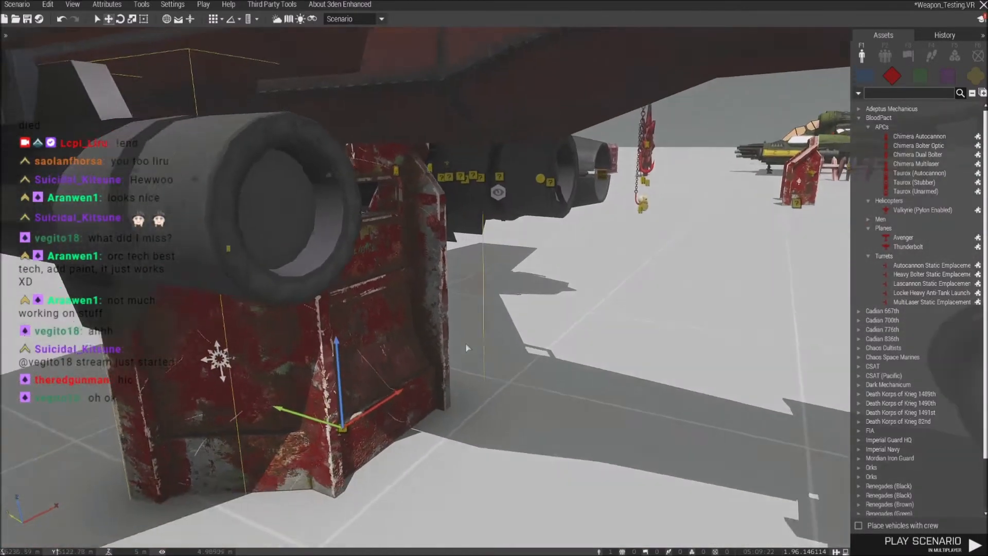
Try the defence line piece further back under the fuselage and return it to the spare pieces.
key("s")
left_click_drag(351, 346, 488, 374)
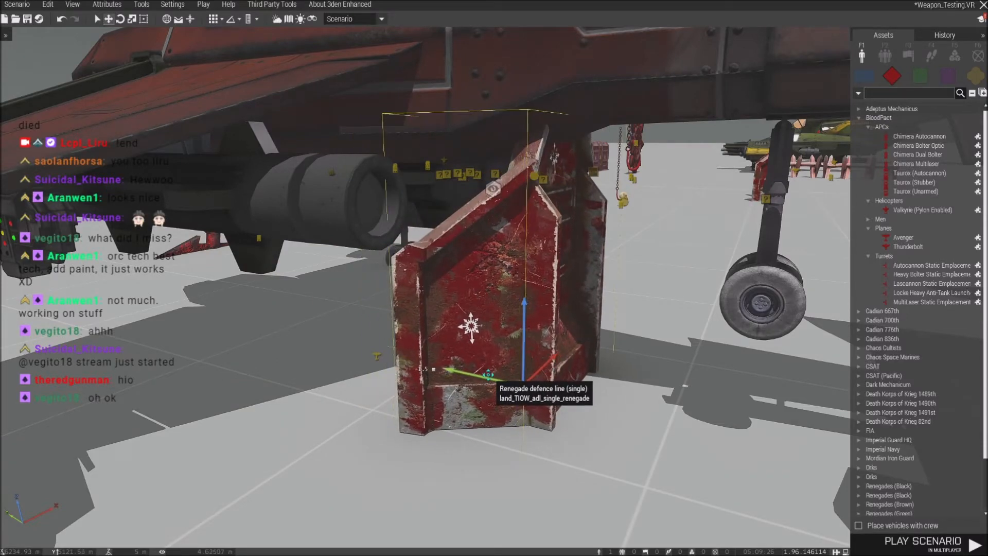
right_click_drag(488, 374, 536, 380)
key("s")
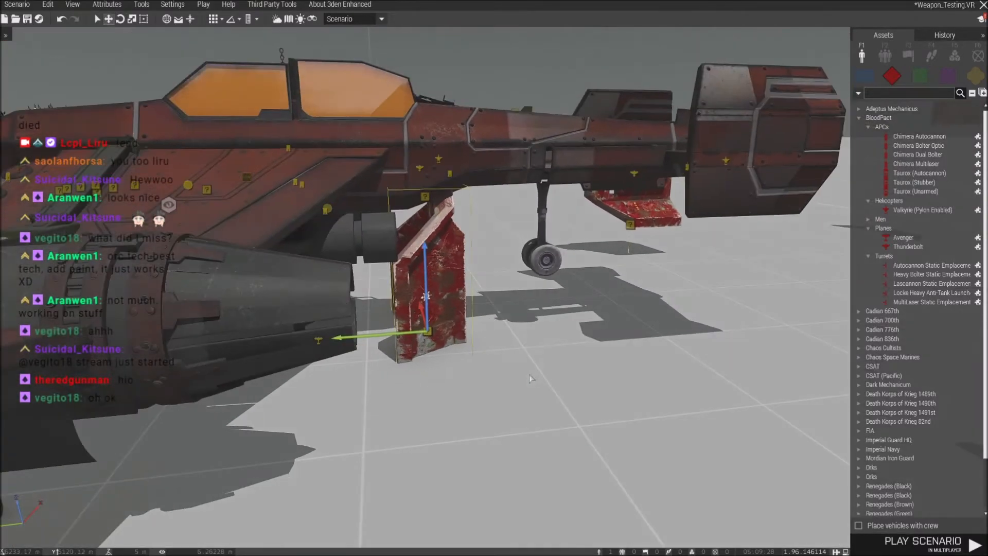
left_click_drag(429, 337, 524, 348)
key("d")
key("ctrl+v")
Reuse the Avenger1 attachTo code on the neighbouring defence line piece with offset [0, -1.5, 1.5] and vectors [[-1,0,100],[0,-1,0]].
double_click(257, 324)
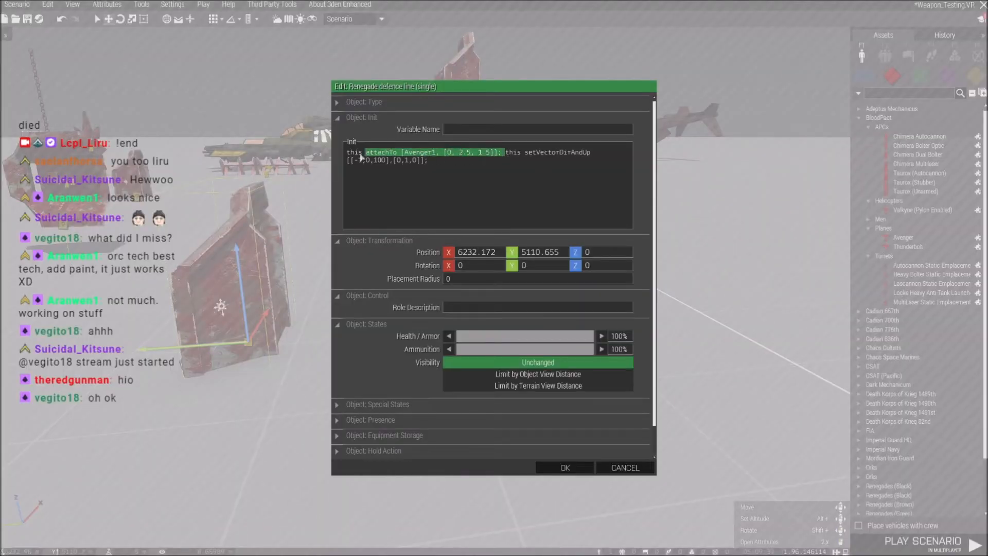
left_click(559, 468)
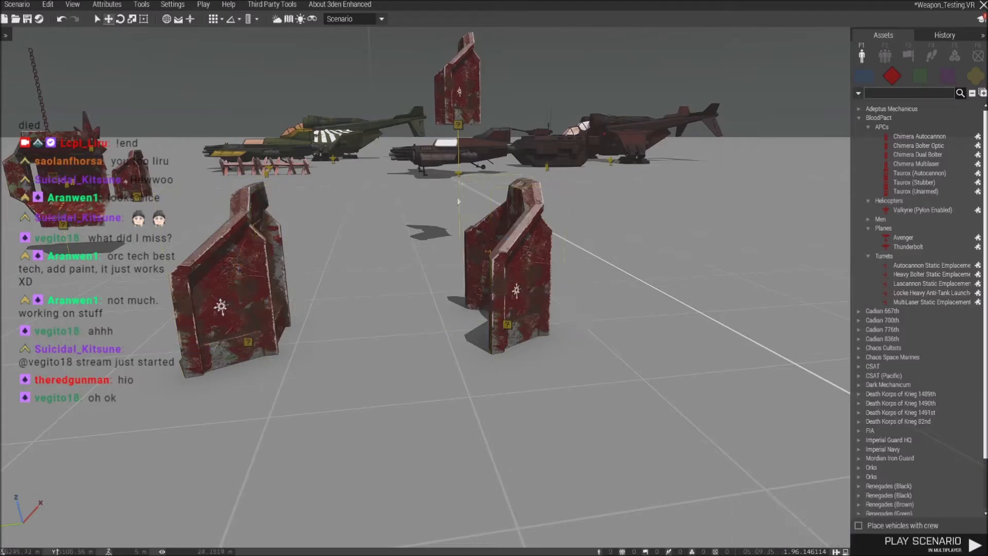
double_click(539, 311)
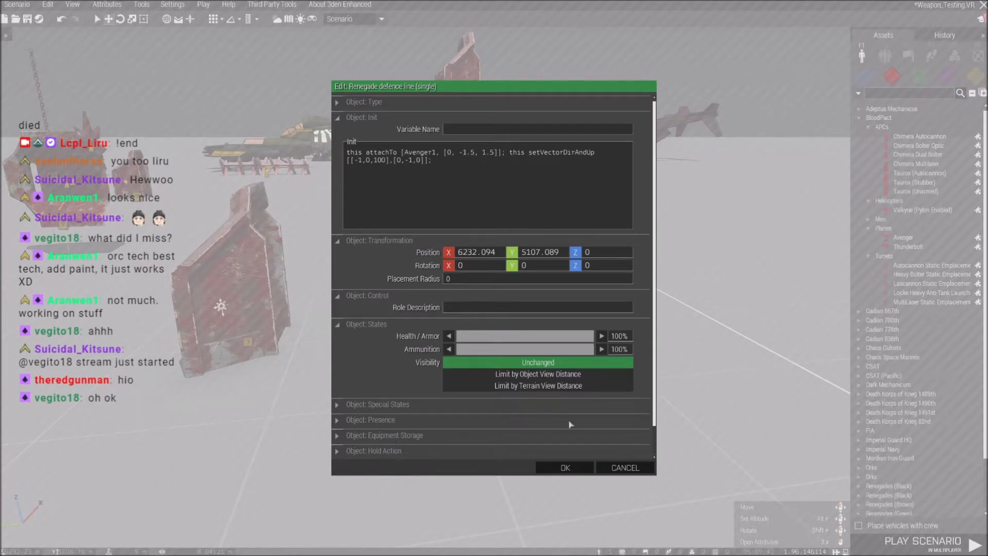
left_click(564, 467)
Run the Weapon_Testing scenario in multiplayer and open the Zeus interface.
left_click(203, 4)
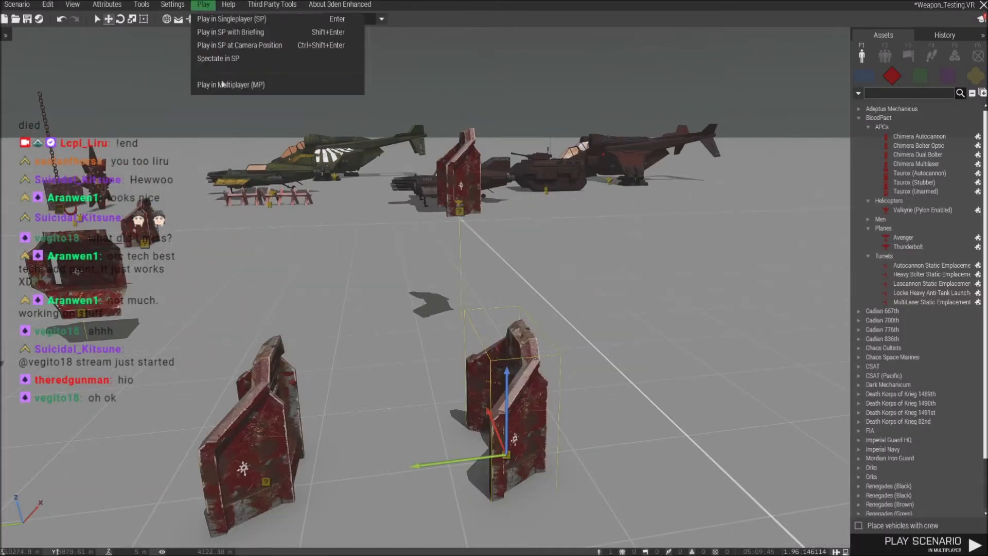
key("Return")
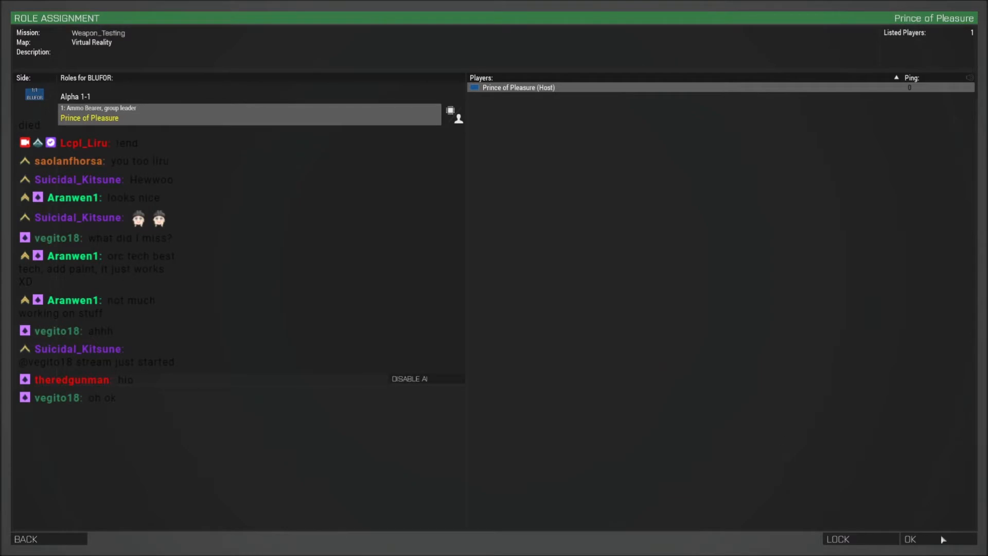
key("Return")
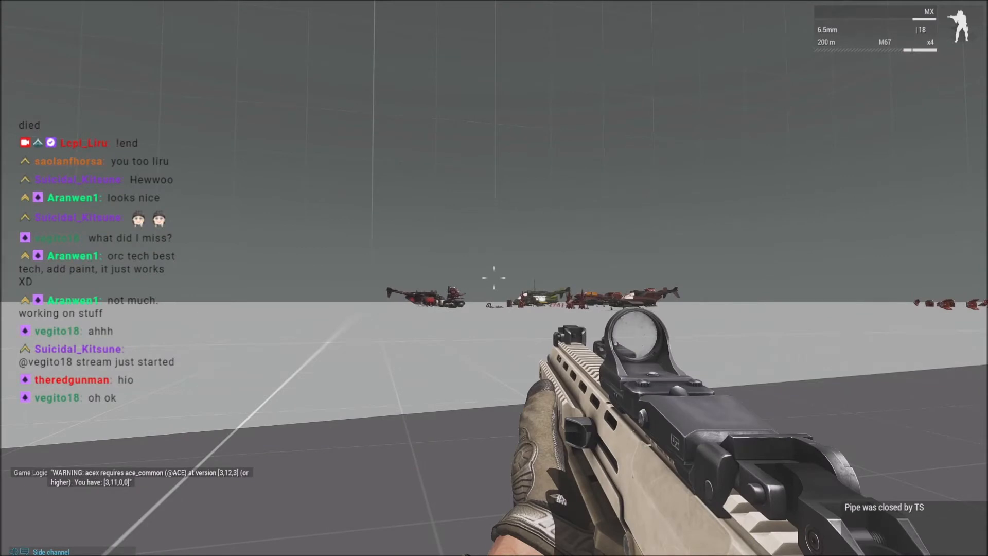
key("y")
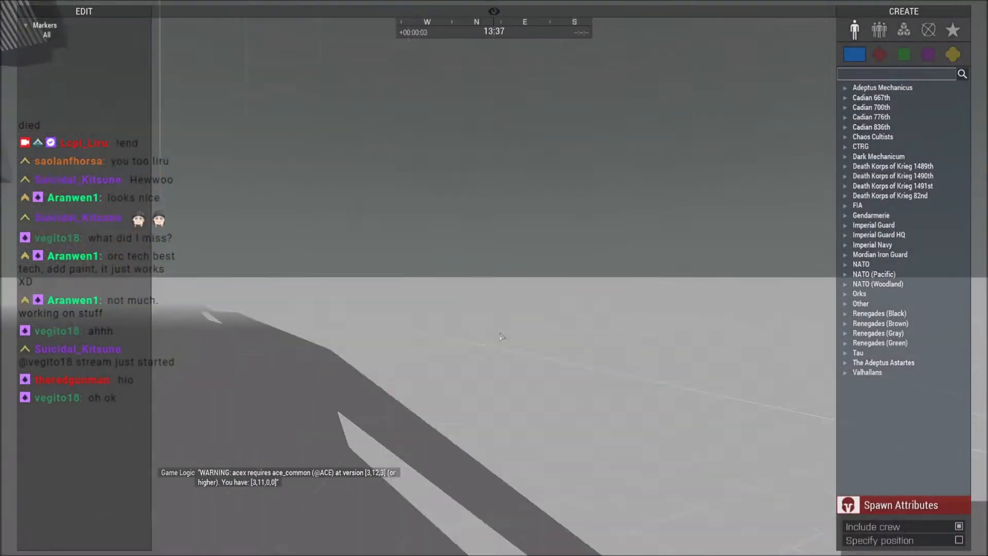
Examine the spiked Avenger's front and the defence line piece projecting beneath its nose from the side.
key("w")
right_click_drag(502, 337, 364, 325)
key("d")
key("d")
key("d")
key("d")
key("d")
right_click_drag(629, 353, 458, 341)
key("s")
key("d")
right_click_drag(530, 370, 486, 397)
key("w")
right_click_drag(525, 337, 480, 375)
key("s")
key("a")
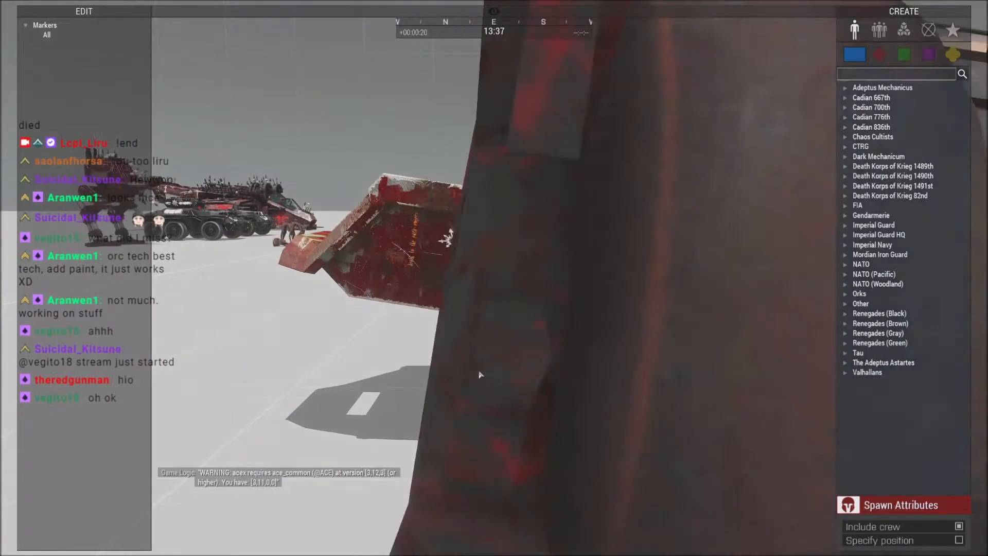
key("s")
key("Escape")
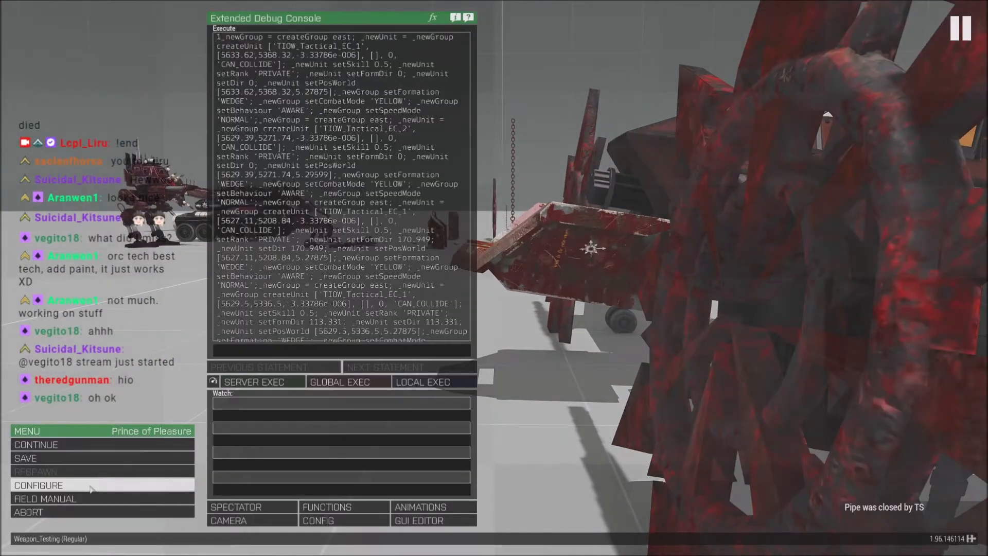
key("Escape")
Check the fit of the belly pieces beneath the nose cannon and fuselage, and abort the mission back to the editor.
key("w")
right_click_drag(494, 373, 574, 370)
key("a")
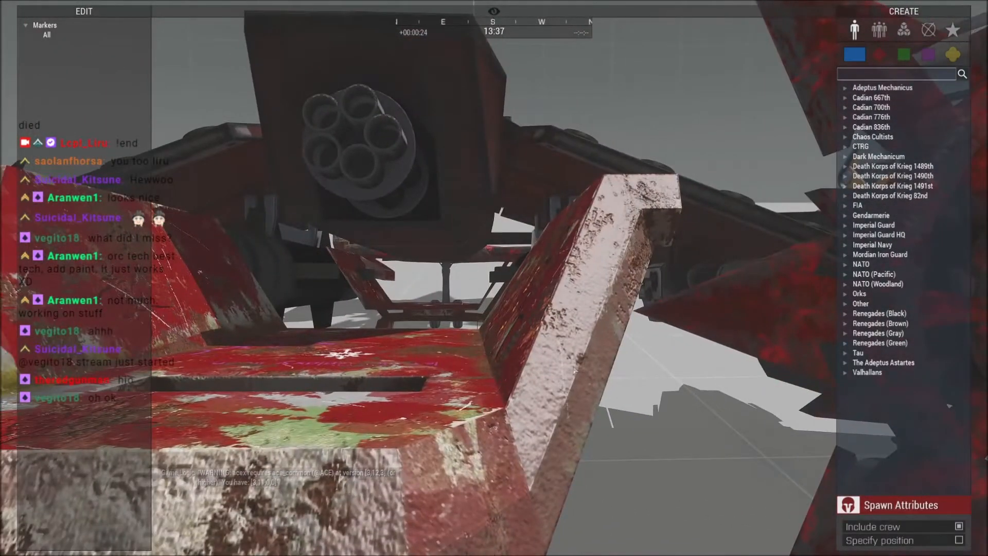
key("w")
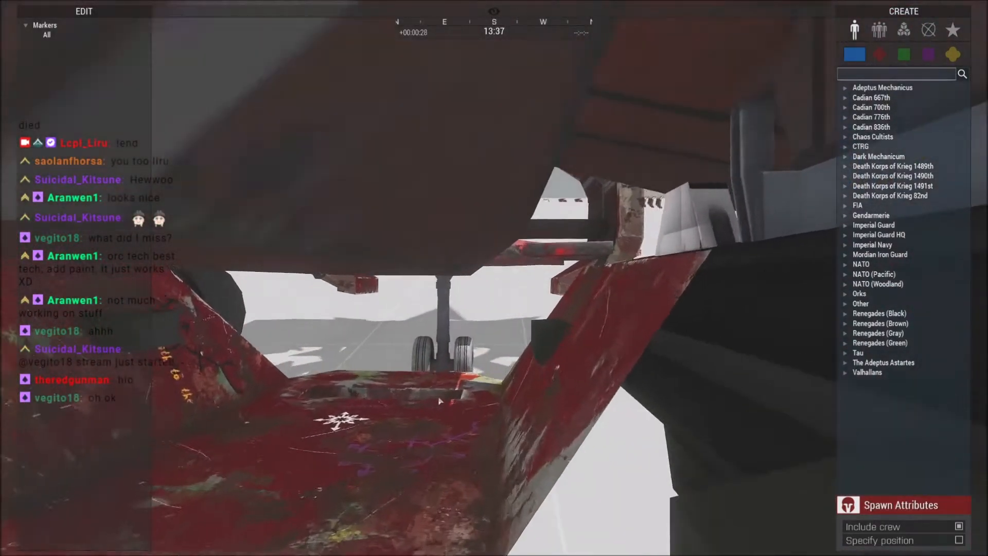
right_click_drag(440, 400, 311, 464)
key("Escape")
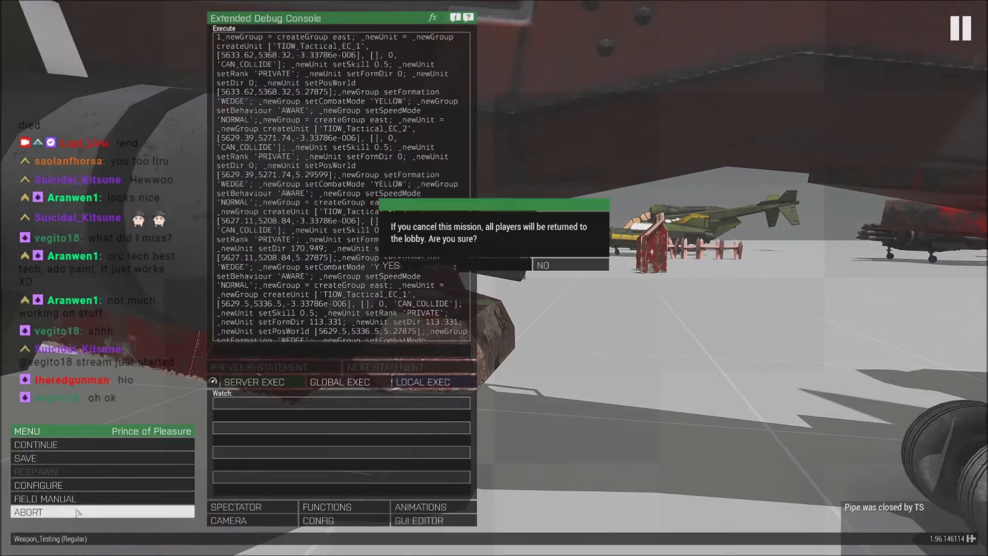
left_click(446, 265)
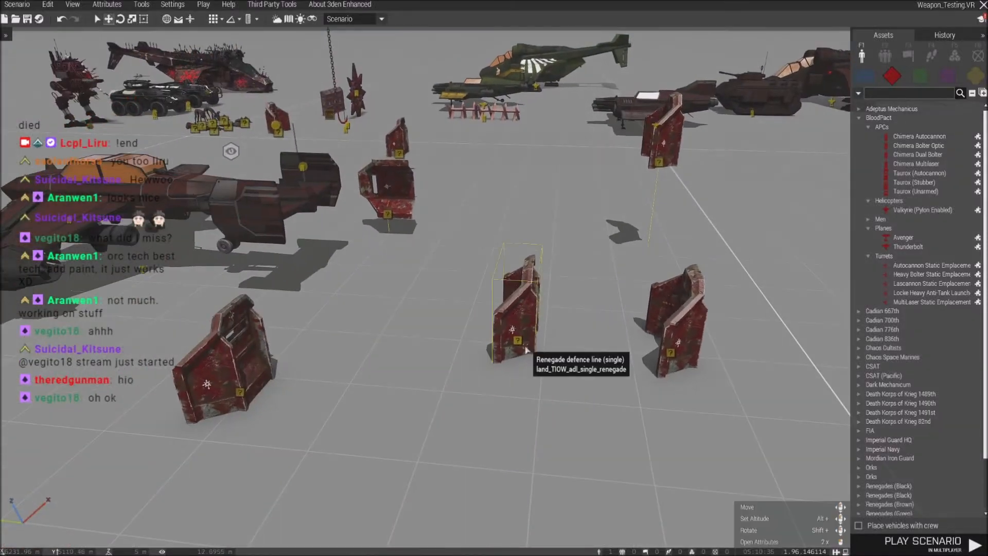
Set the front belly piece's attachTo Y offset on Avenger1 to 2, adjust its Z offset, and check the neighbouring piece's init code.
double_click(517, 313)
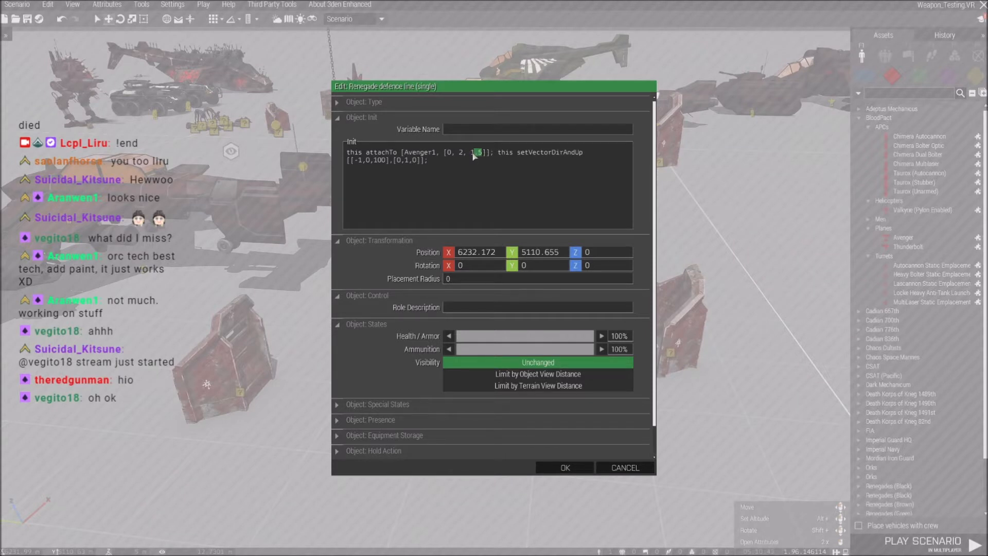
left_click(561, 467)
double_click(656, 337)
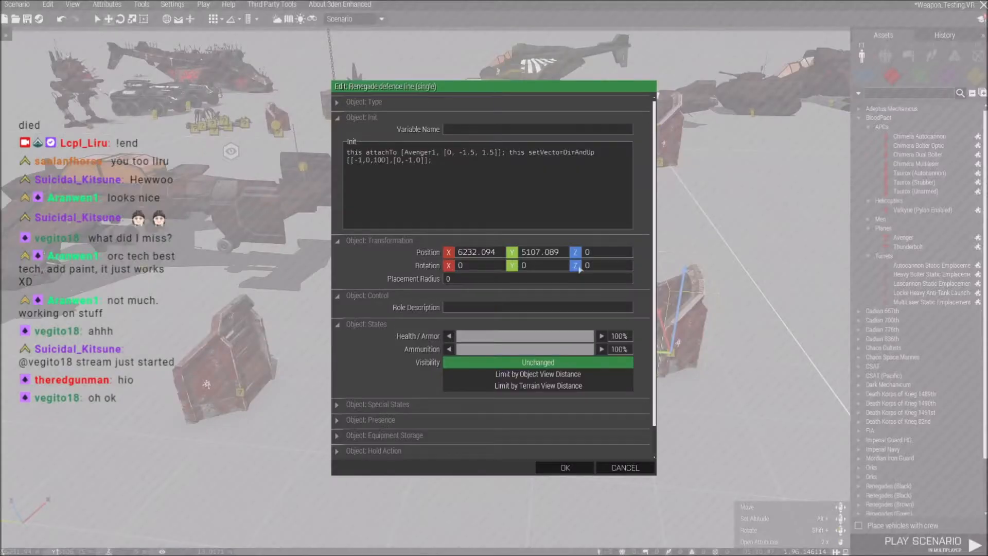
left_click(562, 467)
Run the scenario in multiplayer with the adjusted belly piece, open Zeus and dismiss the config error.
left_click(203, 5)
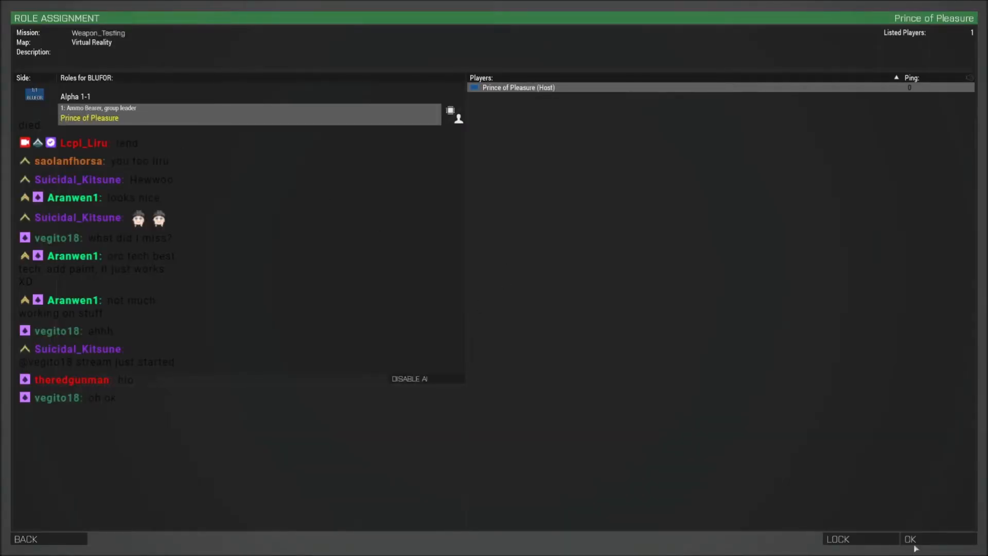
left_click(914, 541)
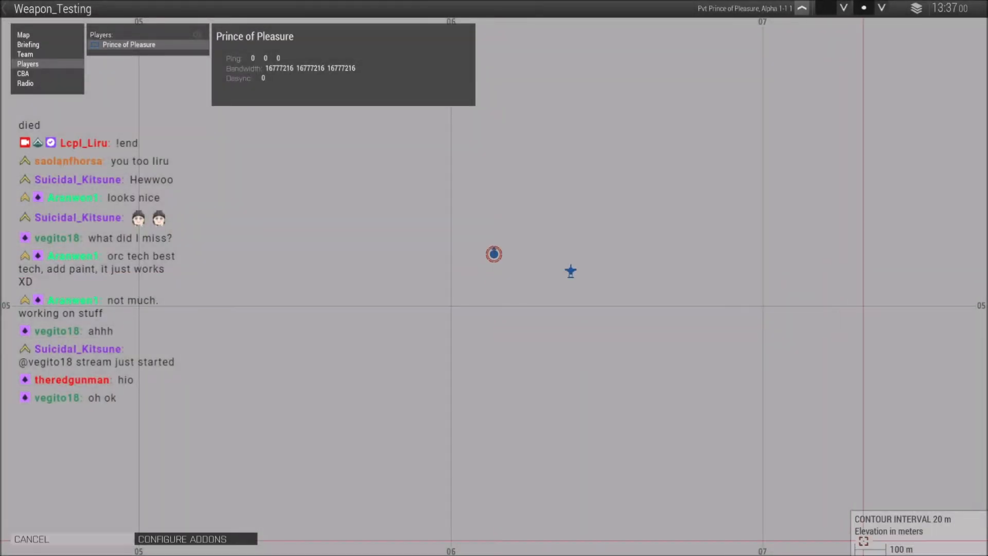
left_click(863, 540)
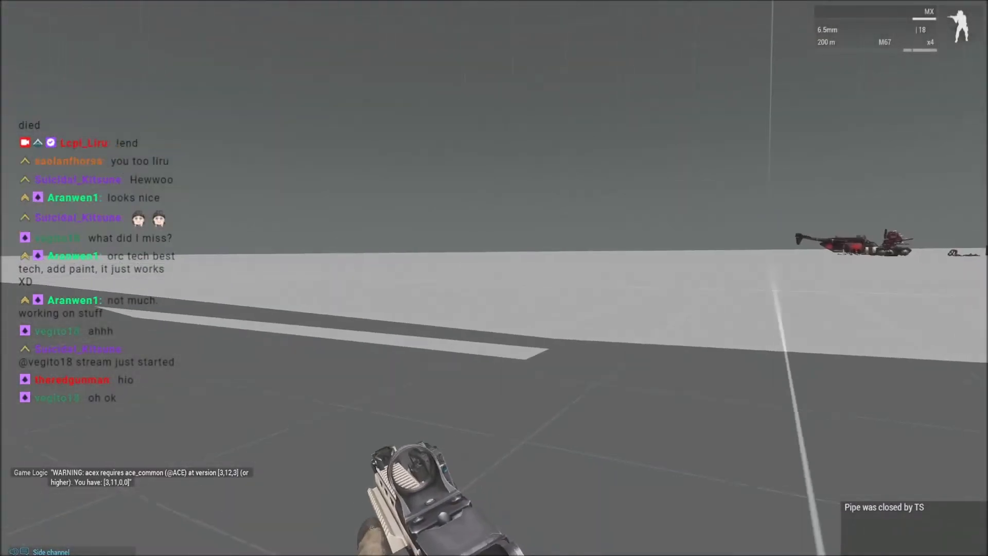
right_click(494, 277)
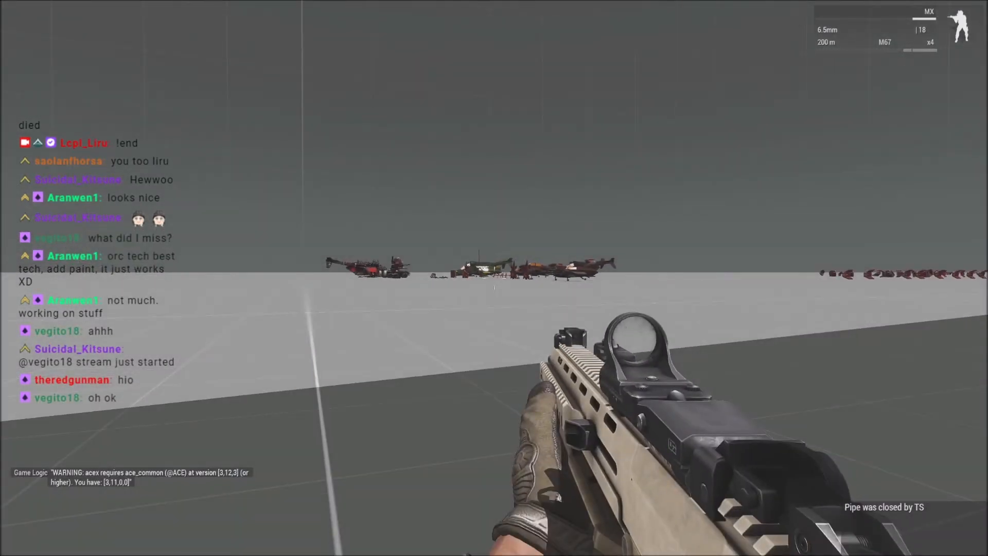
key("y")
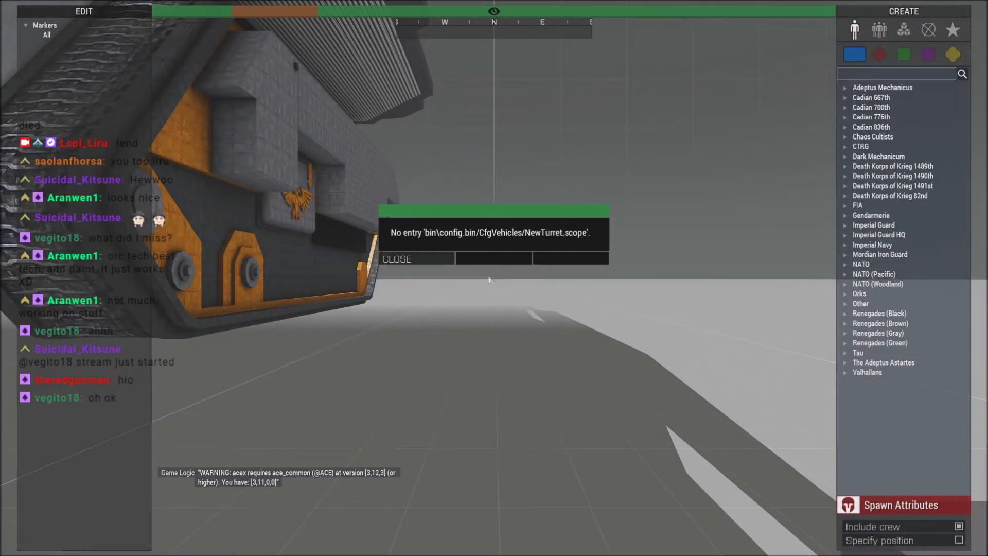
left_click(407, 262)
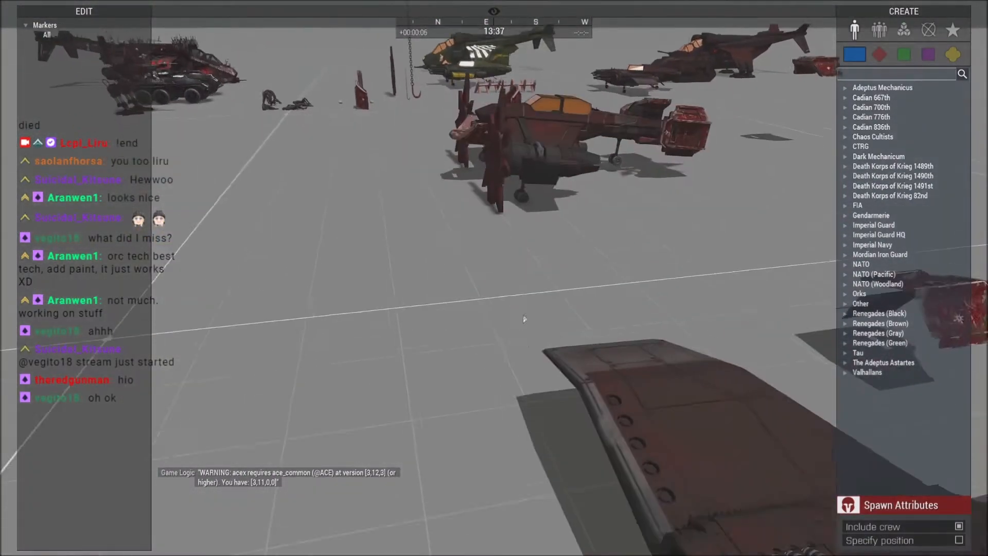
Examine the belly piece's clearance against the fuselage, landing gear and underwing stores from beneath the Avenger.
key("w")
right_click_drag(540, 312, 352, 305)
key("w")
key("w")
key("d")
key("w")
right_click_drag(621, 346, 526, 338)
key("z")
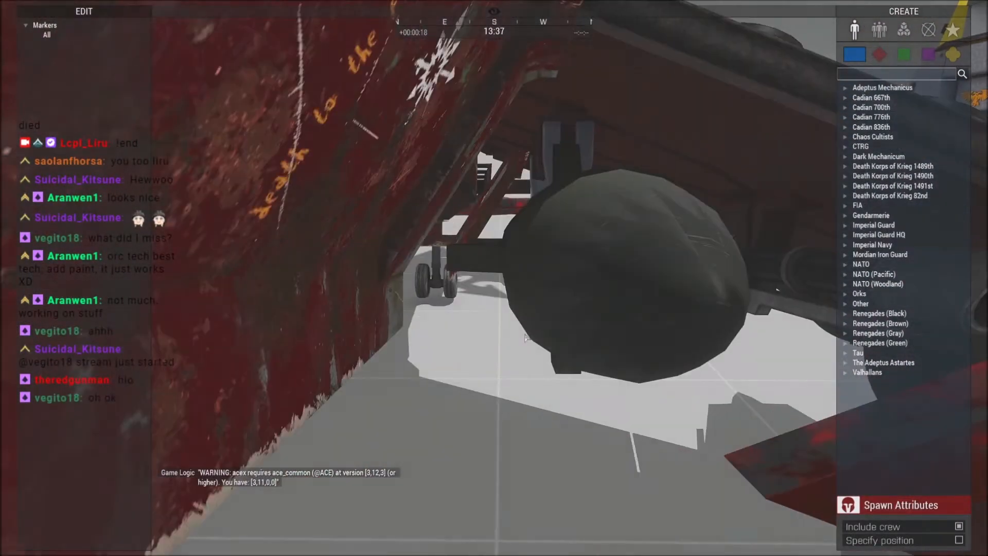
key("w")
key("w")
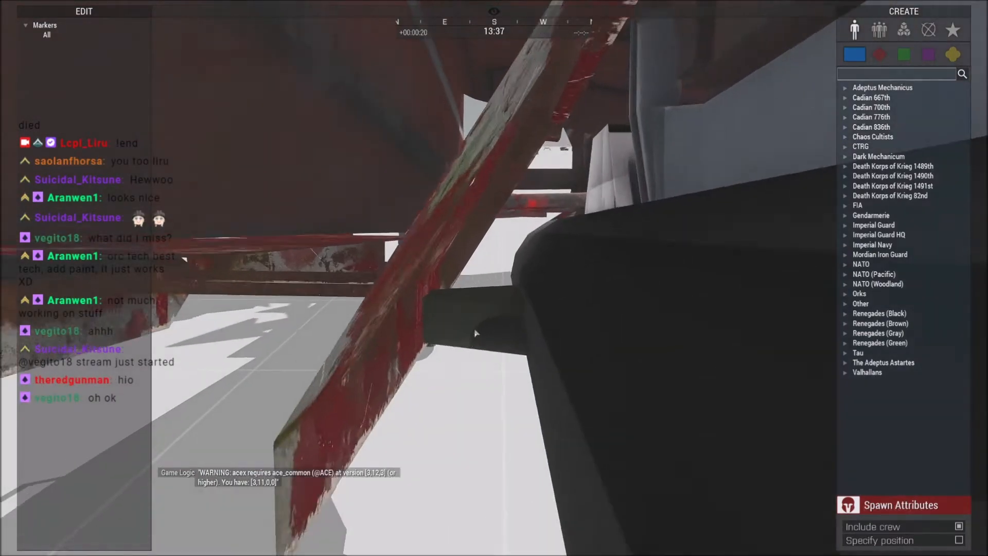
key("w")
right_click_drag(453, 330, 532, 307)
key("w")
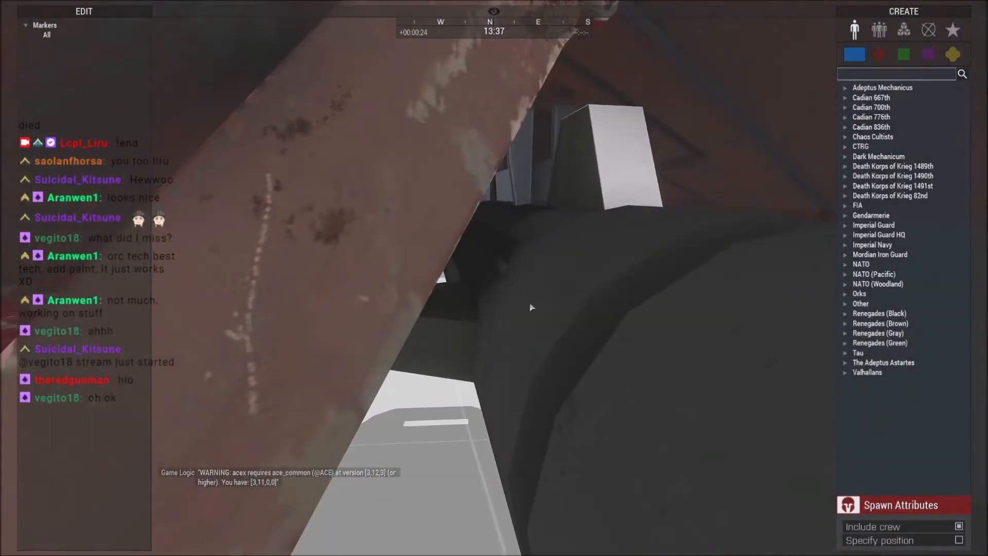
Abort the test mission, continue past the debriefing and return to the scenario editor.
key("Escape")
left_click(96, 512)
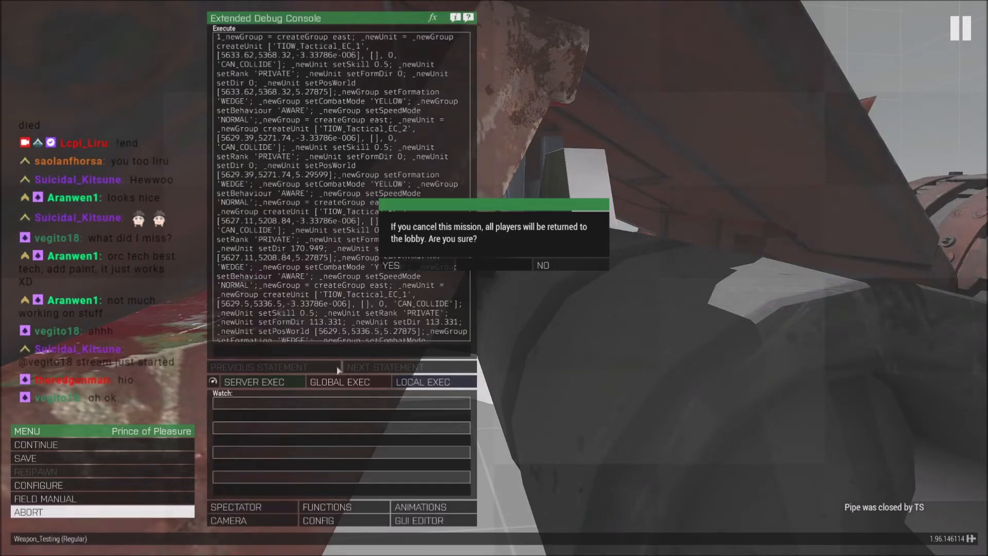
left_click(416, 265)
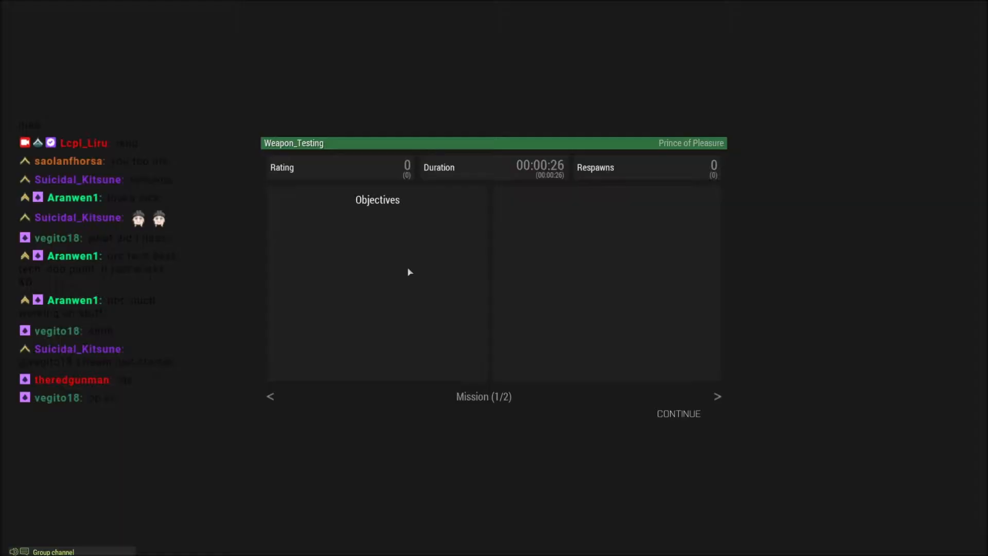
left_click(674, 414)
key("Escape")
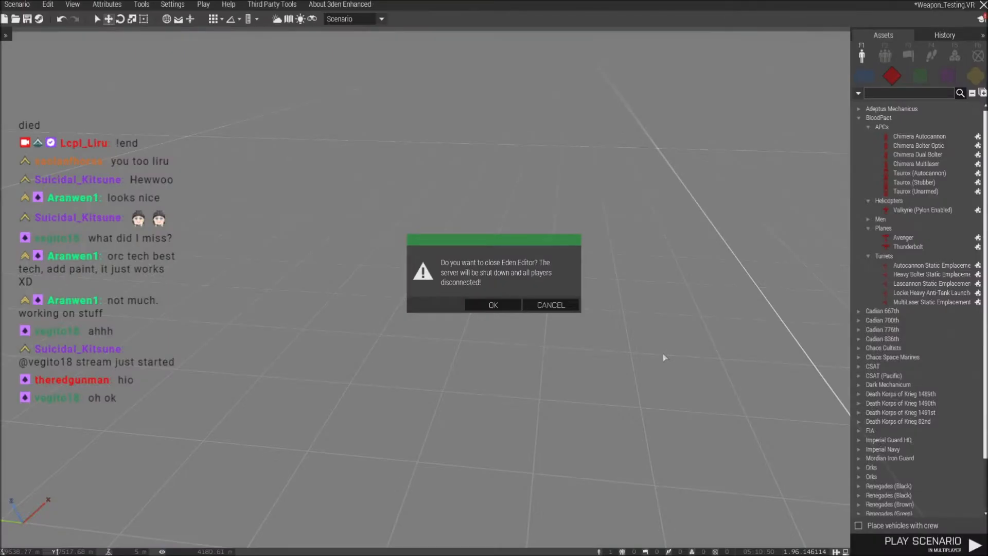
left_click(492, 304)
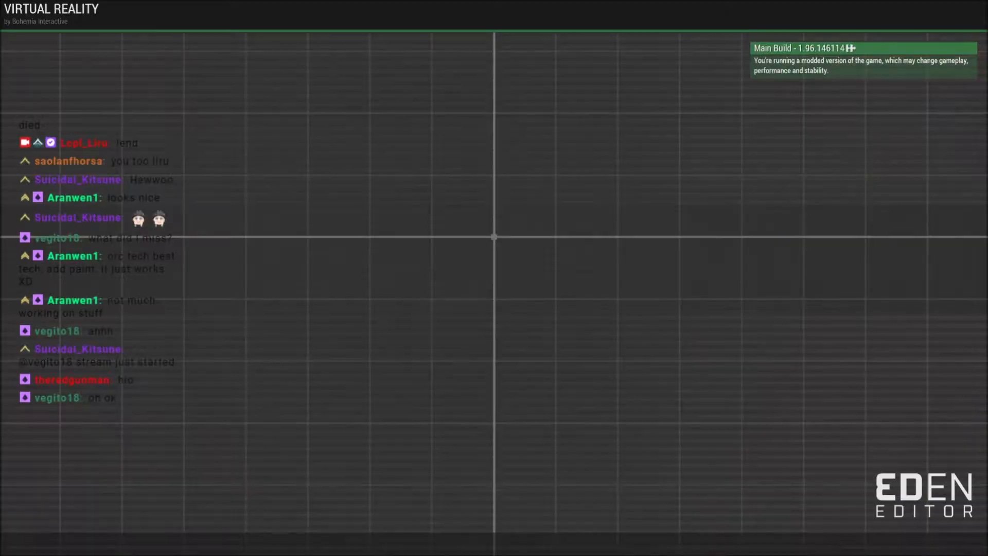
Set the front belly defence line piece's attachTo offset on Avenger1 to [0, 1.5, 2].
double_click(565, 253)
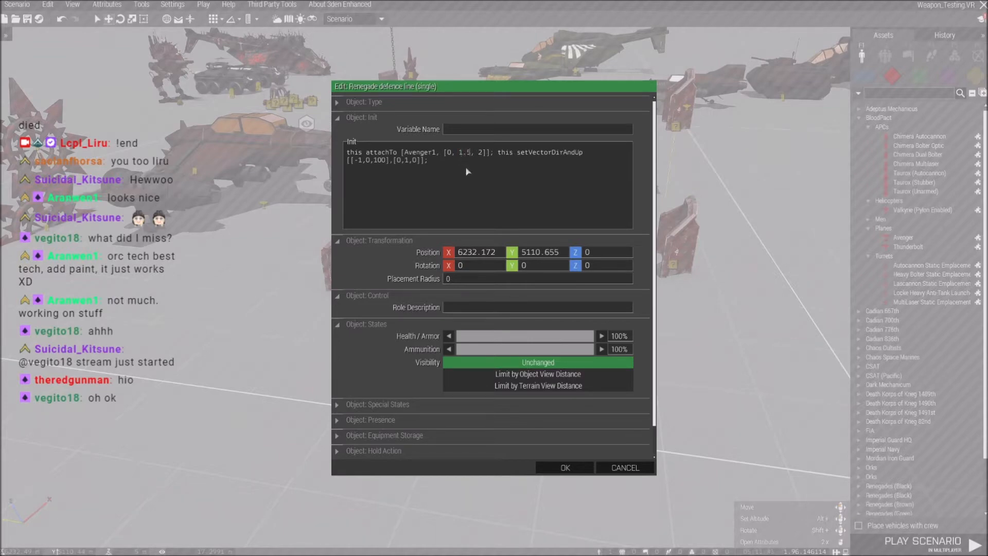
left_click(564, 466)
key("q")
Test the new belly offset by running the scenario in multiplayer, opening Zeus and dismissing the config error.
left_click(203, 5)
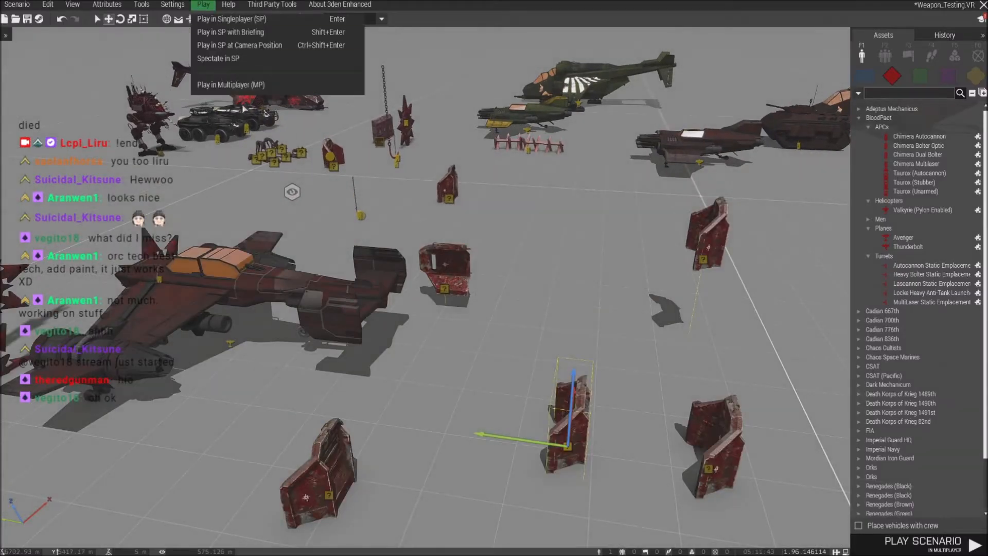
left_click(242, 86)
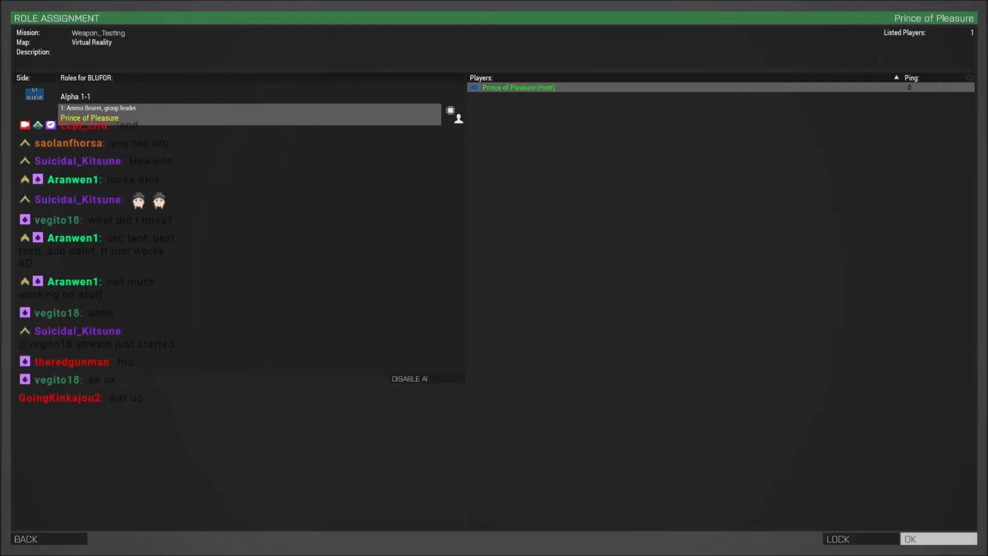
key("Return")
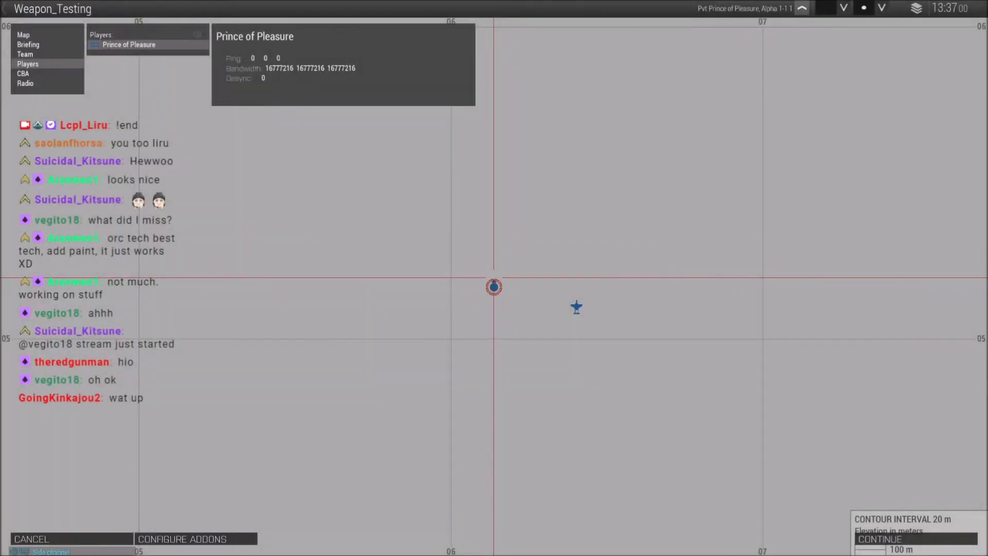
left_click(884, 535)
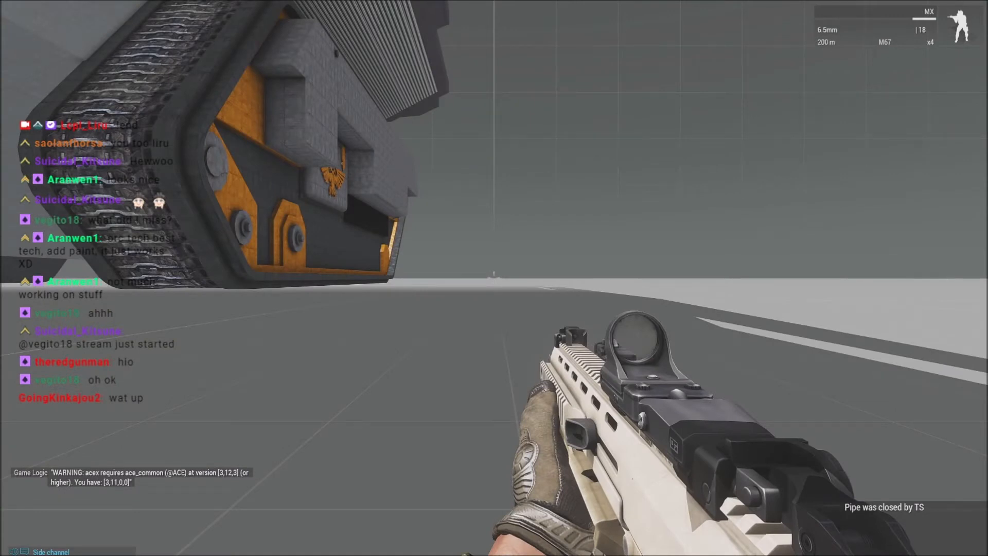
key("y")
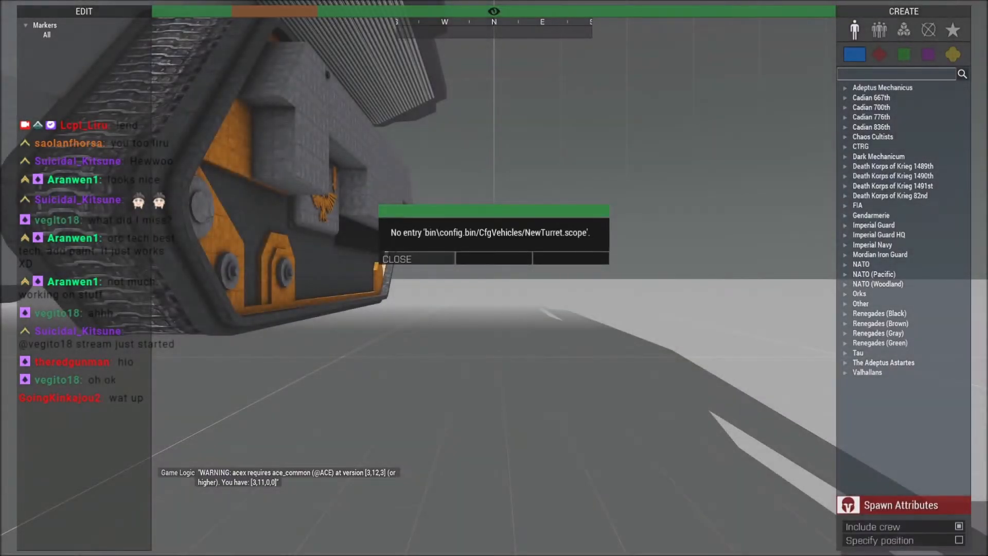
left_click(434, 262)
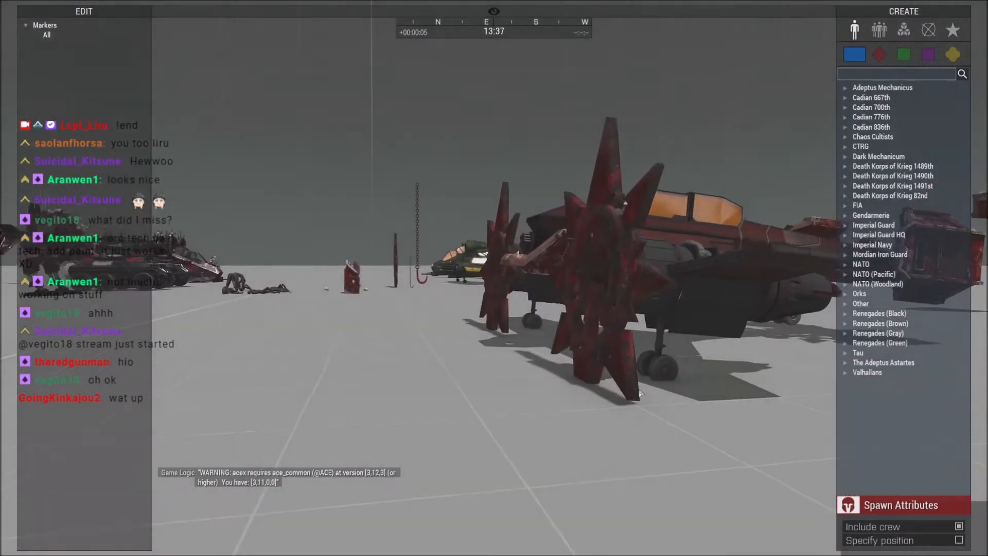
Examine the Avenger from several sides and underneath to judge the position of the attached belly pieces.
key("w")
right_click_drag(640, 393, 196, 170)
key("w")
key("s")
key("d")
key("z")
key("d")
key("q")
key("s")
key("d")
key("w")
key("d")
key("z")
key("w")
key("z")
key("d")
key("s")
key("w")
Abort the multiplayer test and return to the spare defence line pieces in the scenario editor.
key("Escape")
left_click(167, 512)
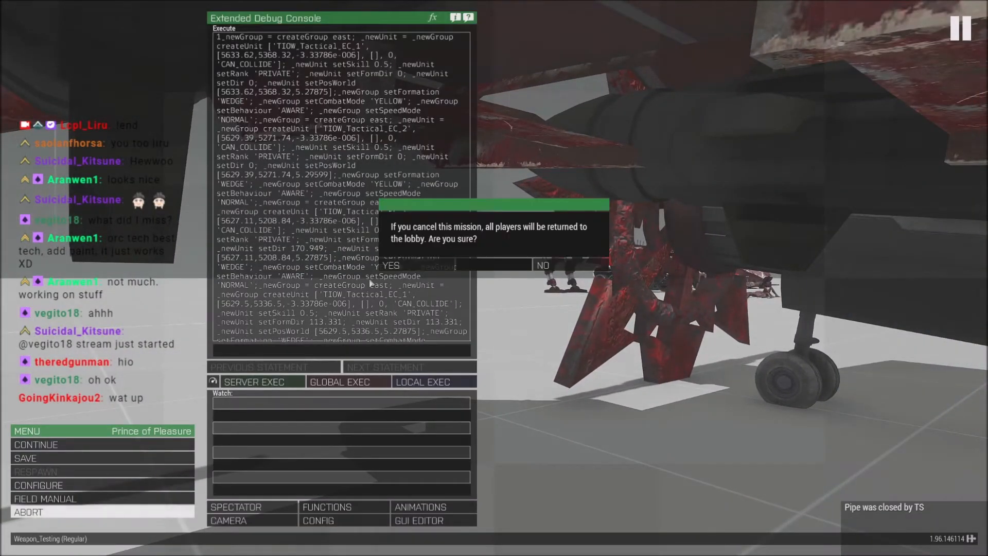
left_click(389, 266)
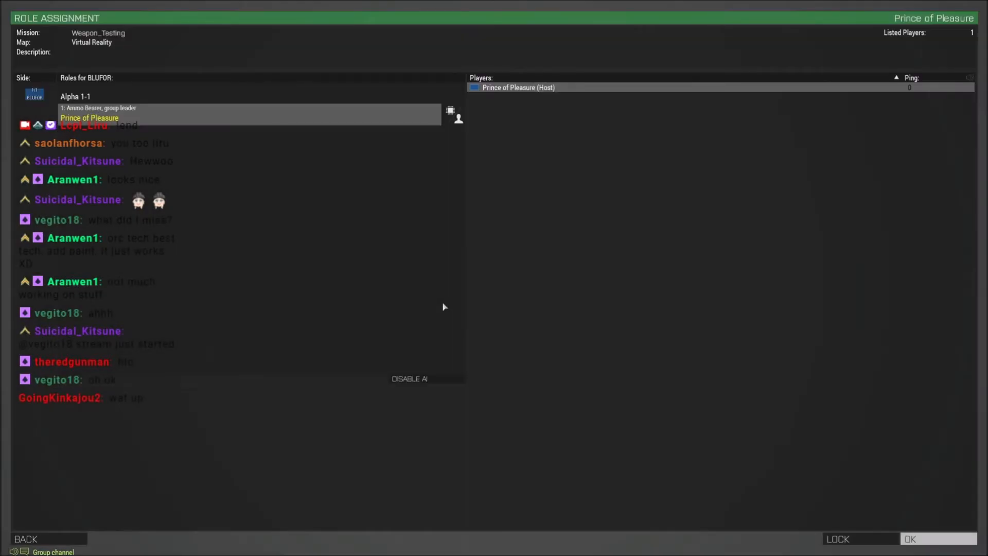
key("Escape")
right_click_drag(371, 336, 498, 357)
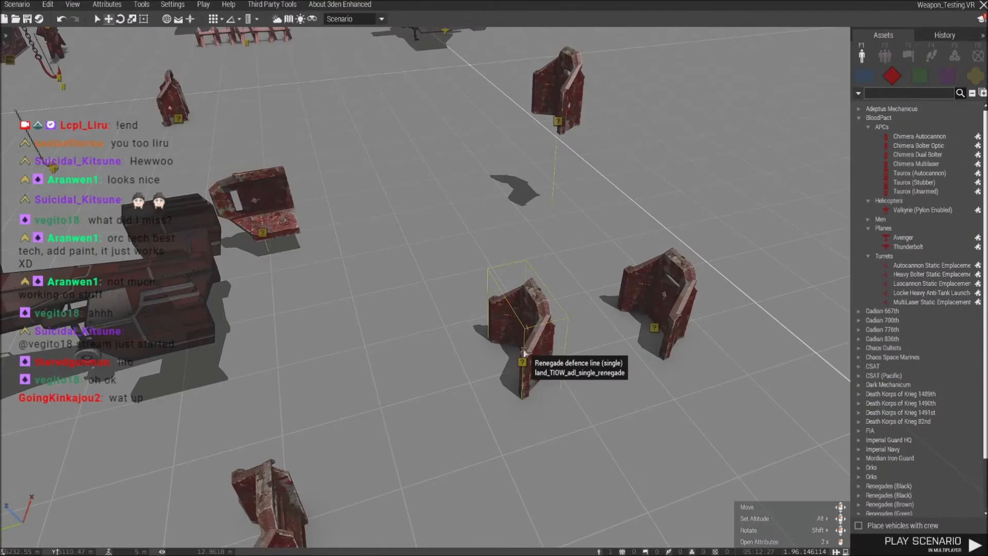
Adjust the middle value of the front belly defence line piece's attachTo offset on Avenger1 and launch the scenario in multiplayer.
double_click(524, 352)
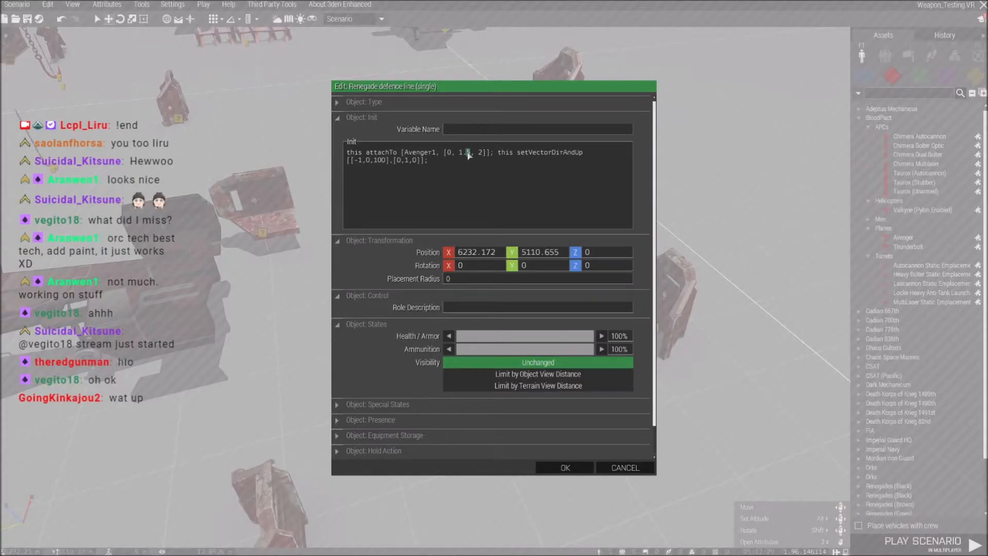
left_click(565, 467)
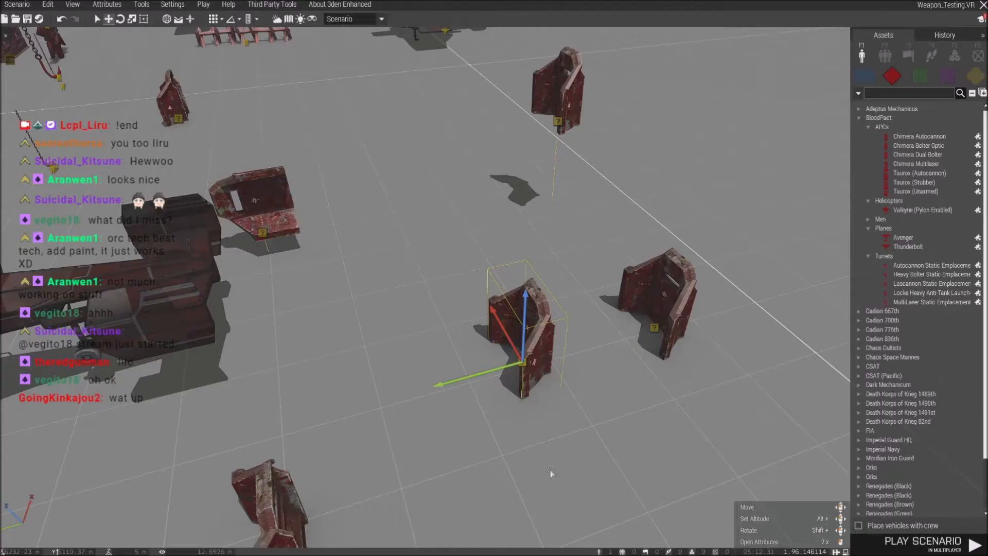
left_click(203, 4)
left_click(230, 85)
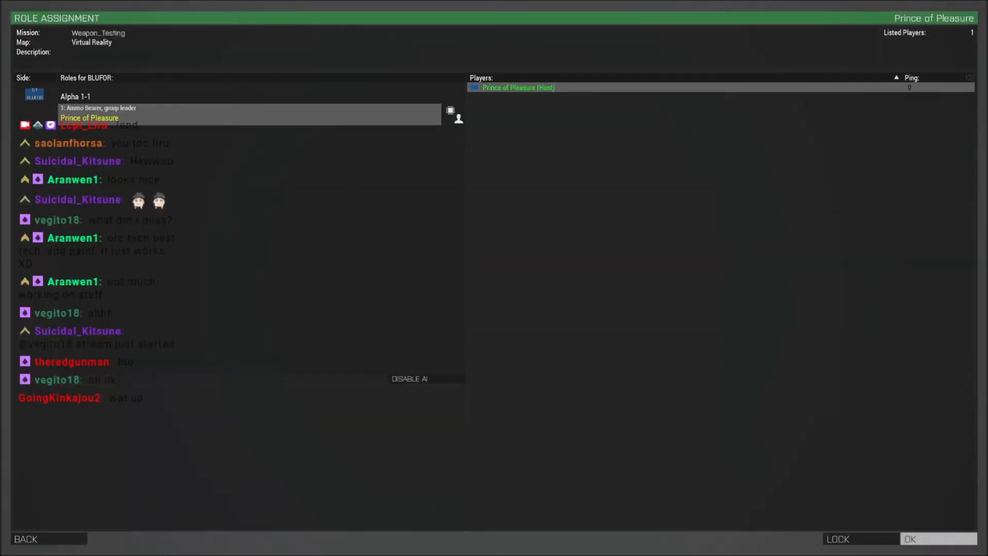
key("Return")
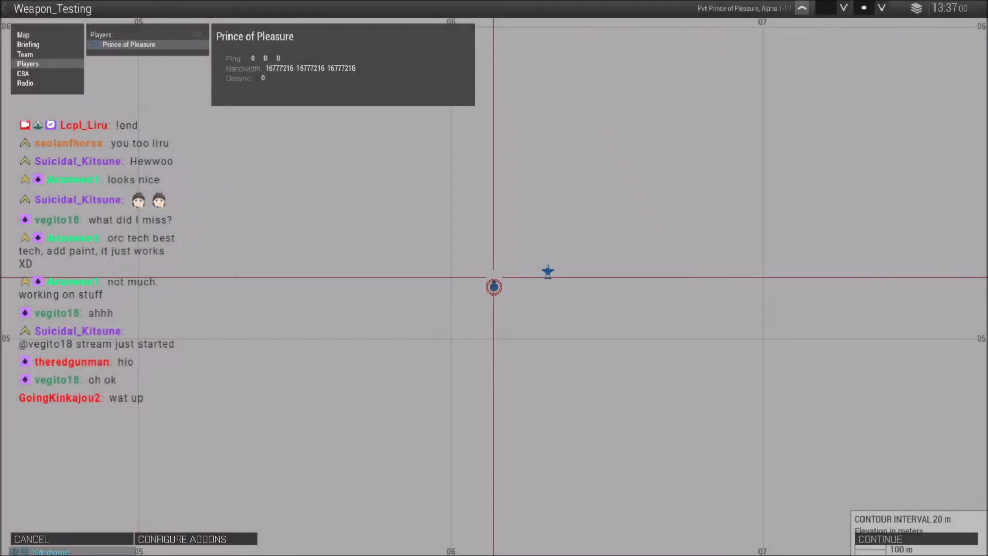
left_click(876, 539)
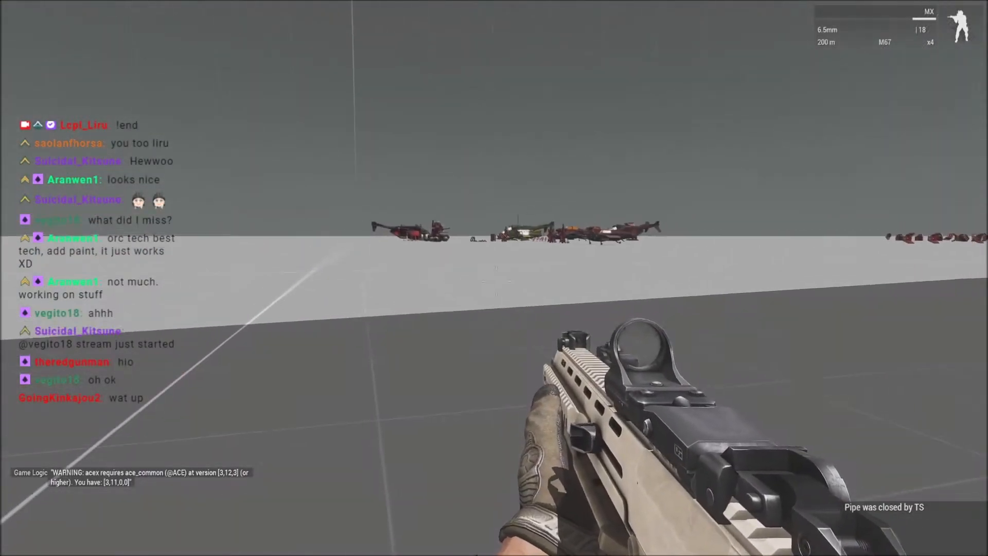
Open Zeus, dismiss the config error and inspect the front belly piece around the Avenger's nose and gun.
right_click(496, 280)
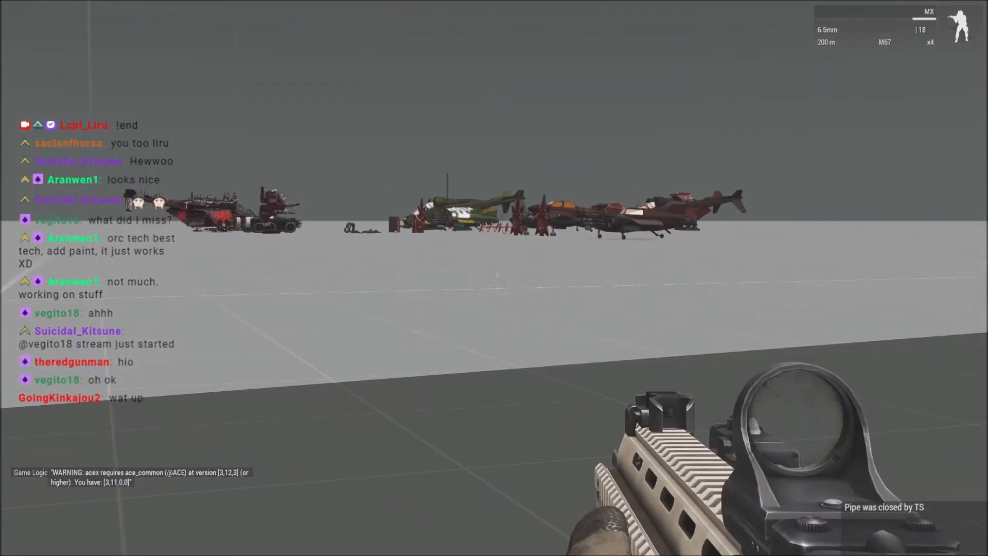
key("y")
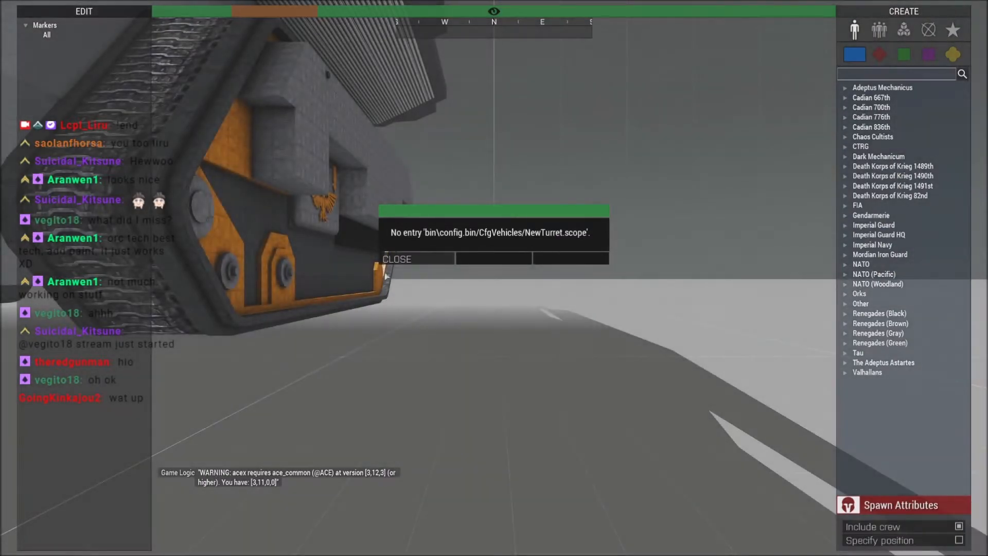
right_click_drag(460, 288, 573, 310)
key("w")
key("z")
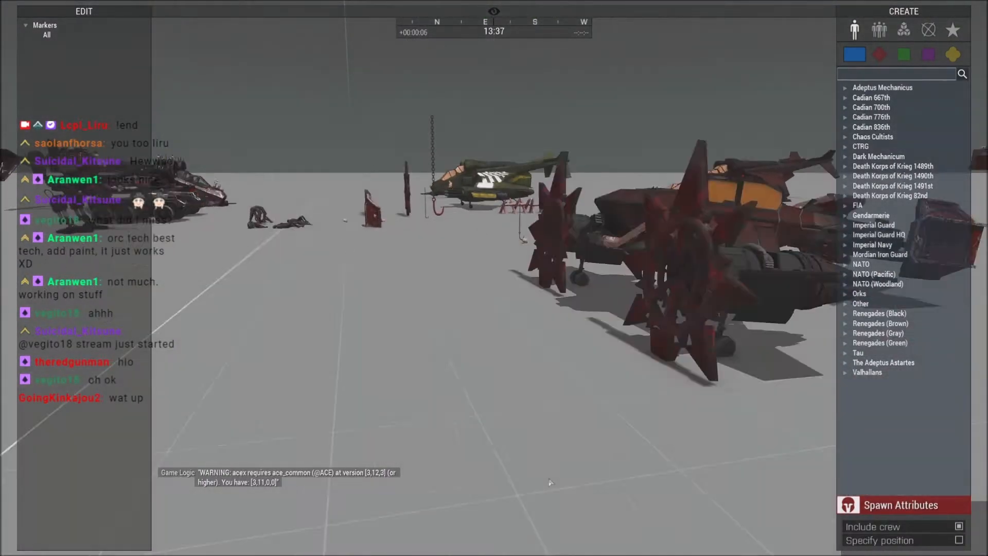
key("w")
right_click_drag(561, 457, 497, 427)
key("w")
key("q")
key("z")
scroll(497, 427, "down", 2)
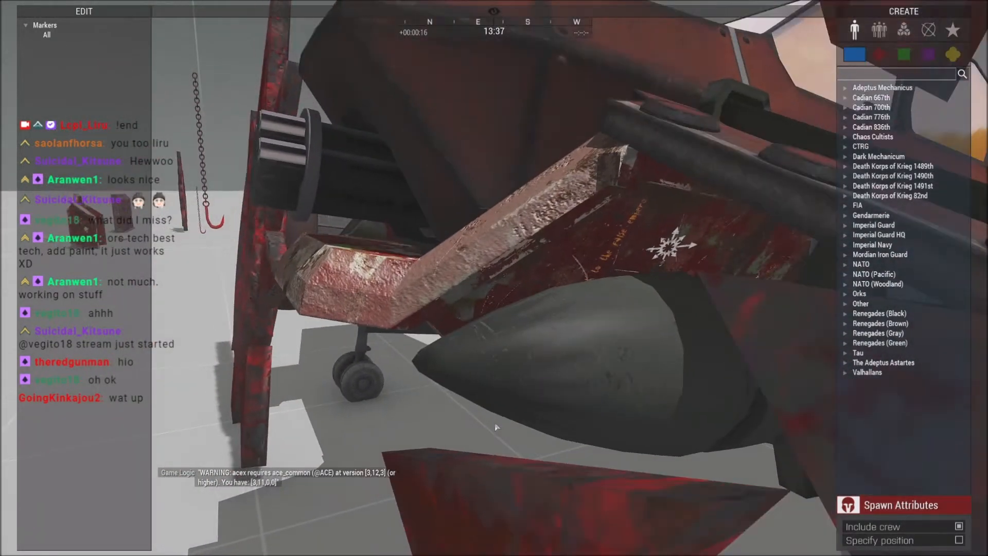
key("a")
right_click_drag(337, 170, 433, 180)
key("q")
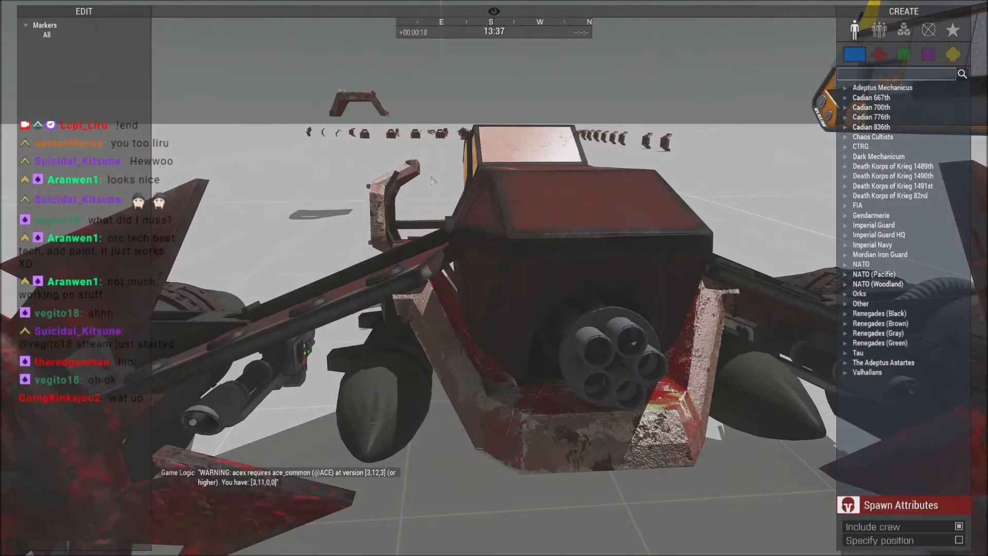
Examine the belly pieces from beneath the Avenger with the Zeus interface hidden, checking how they line up.
key("BackSpace")
key("z")
key("d")
key("a")
right_click_drag(486, 190, 353, 155)
key("d")
key("d")
key("w")
key("w")
right_click_drag(374, 220, 395, 178)
key("d")
key("s")
key("q")
key("z")
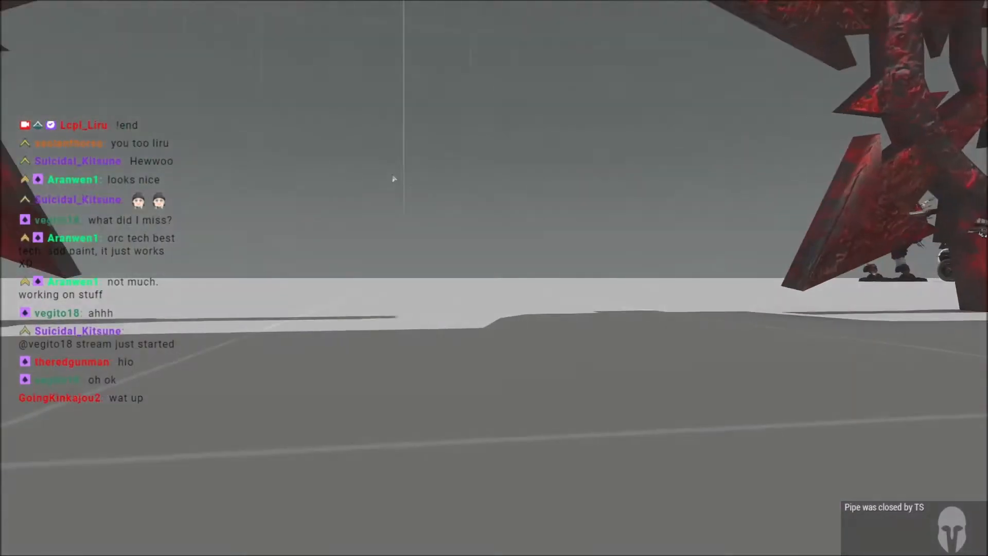
key("s")
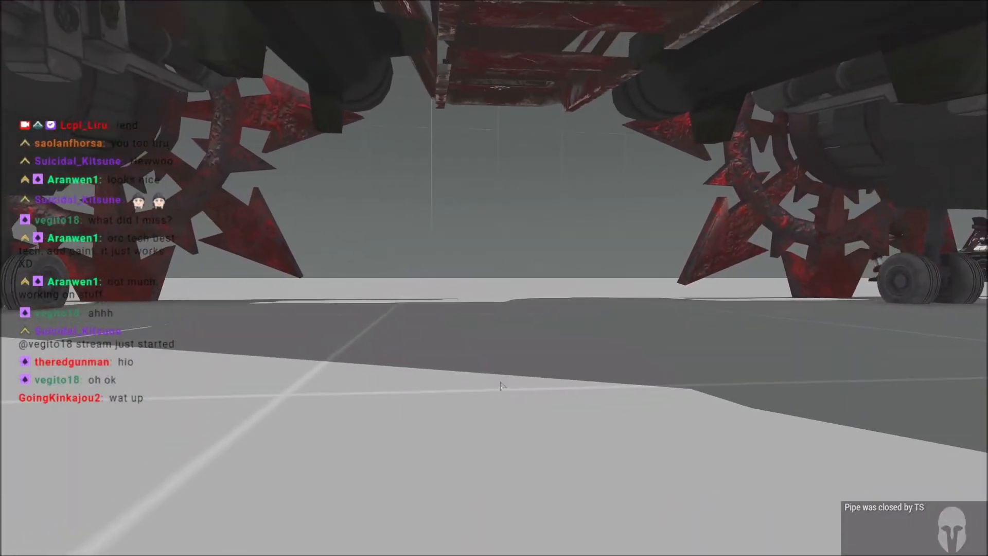
right_click_drag(501, 385, 679, 339)
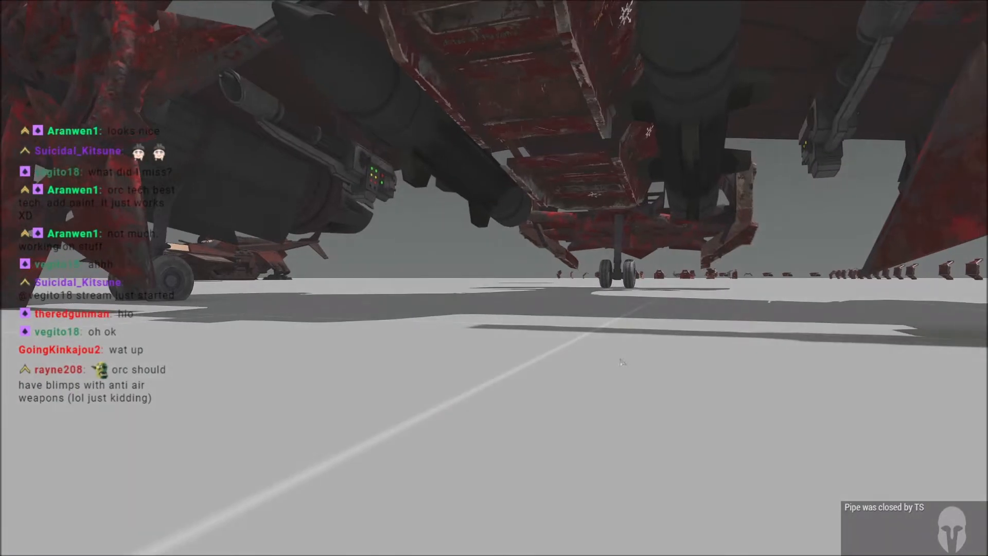
Abort the multiplayer mission and return to the scenario editor.
key("Escape")
left_click(30, 513)
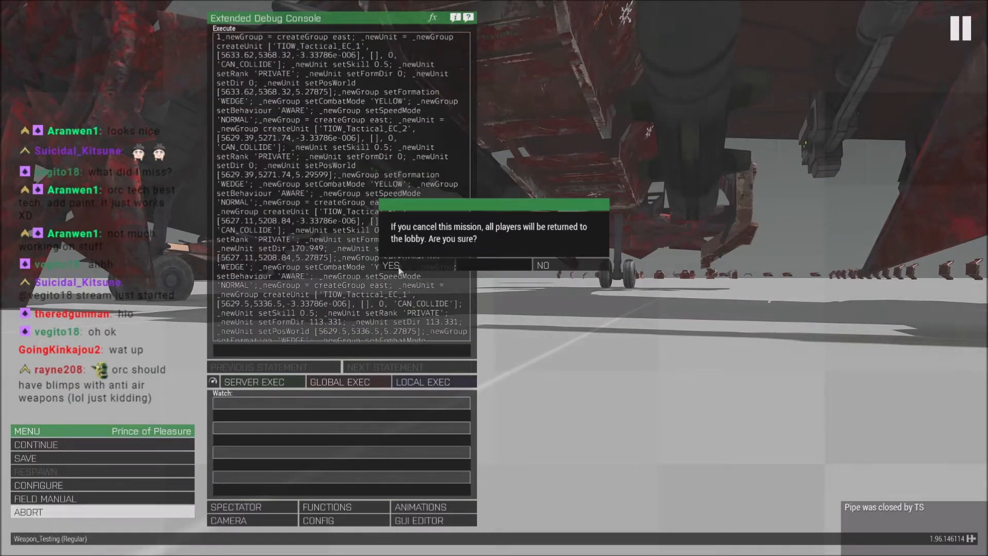
left_click(392, 265)
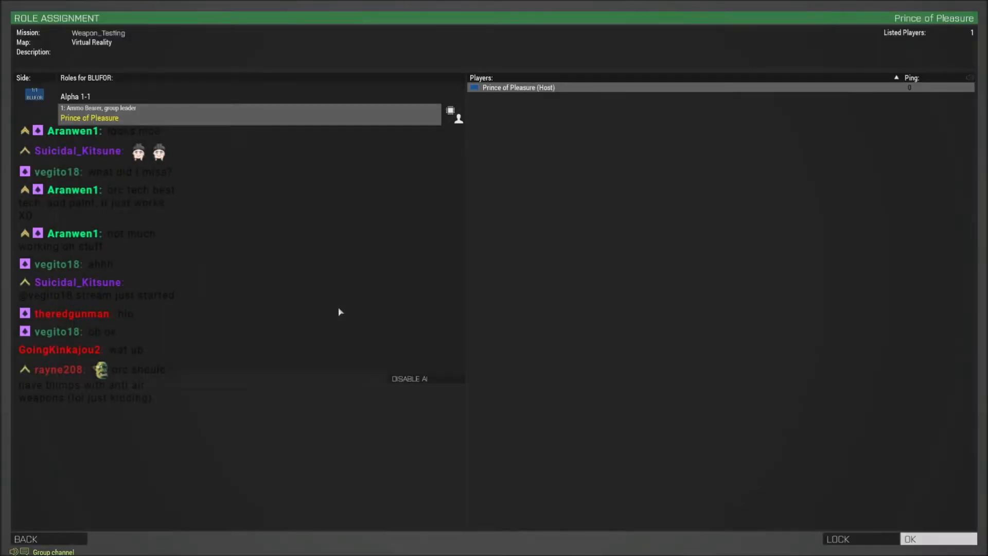
key("Escape")
Fine-tune the front belly defence line piece's middle attachTo value once more and restart the scenario in multiplayer.
right_click_drag(207, 325, 159, 343)
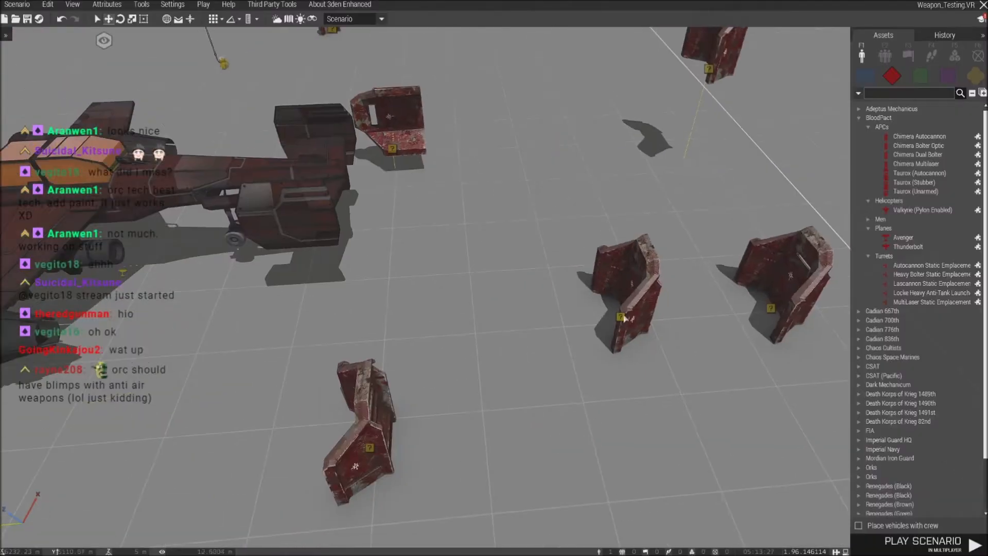
double_click(646, 318)
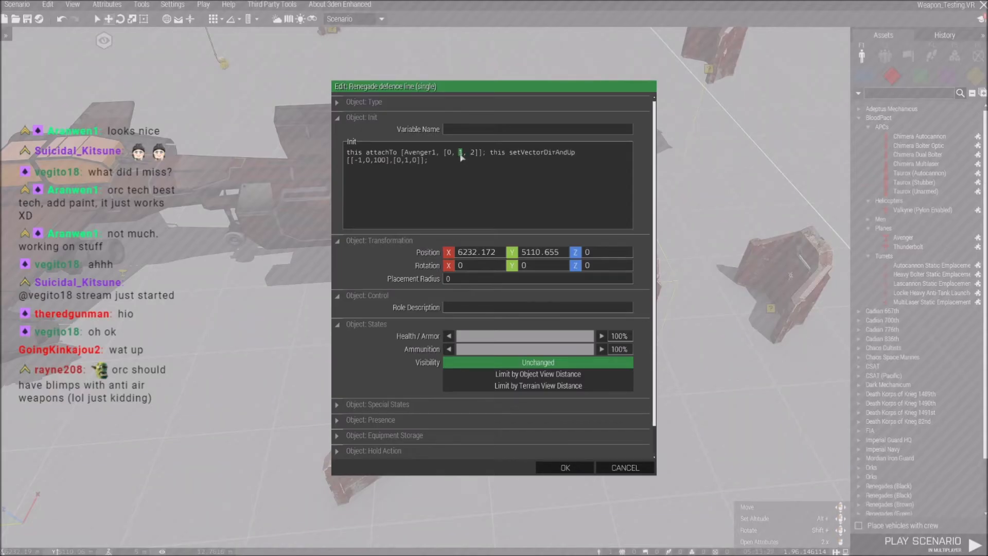
left_click(566, 470)
left_click(203, 4)
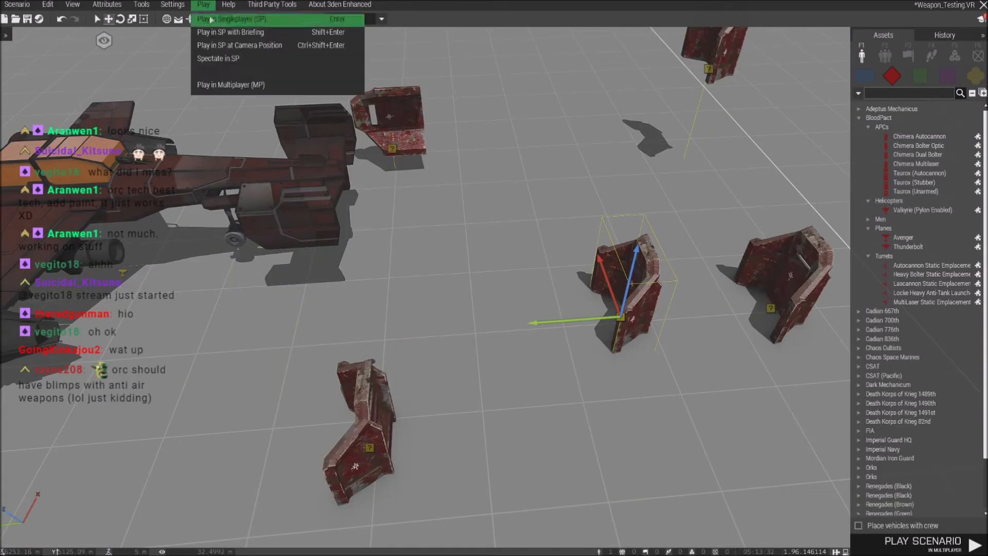
left_click(249, 87)
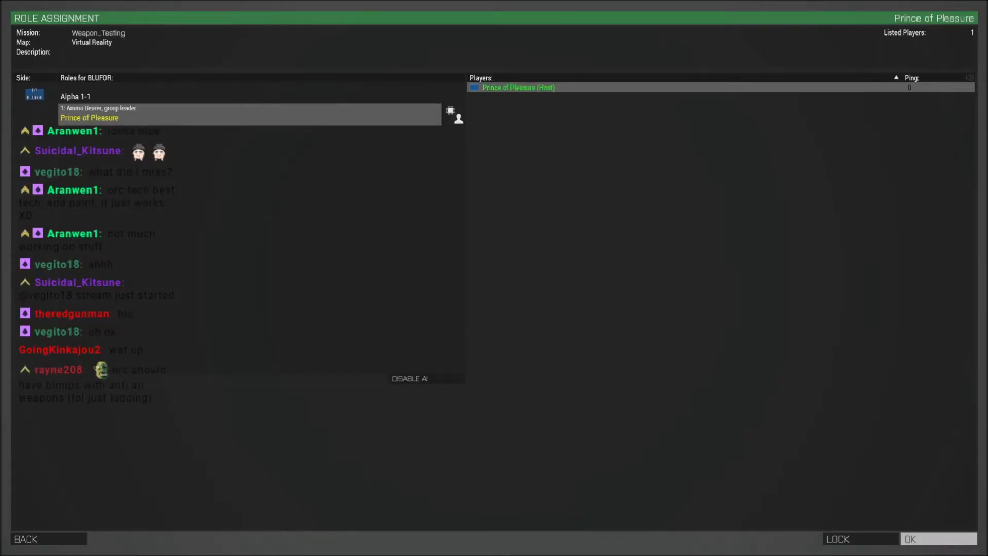
key("Return")
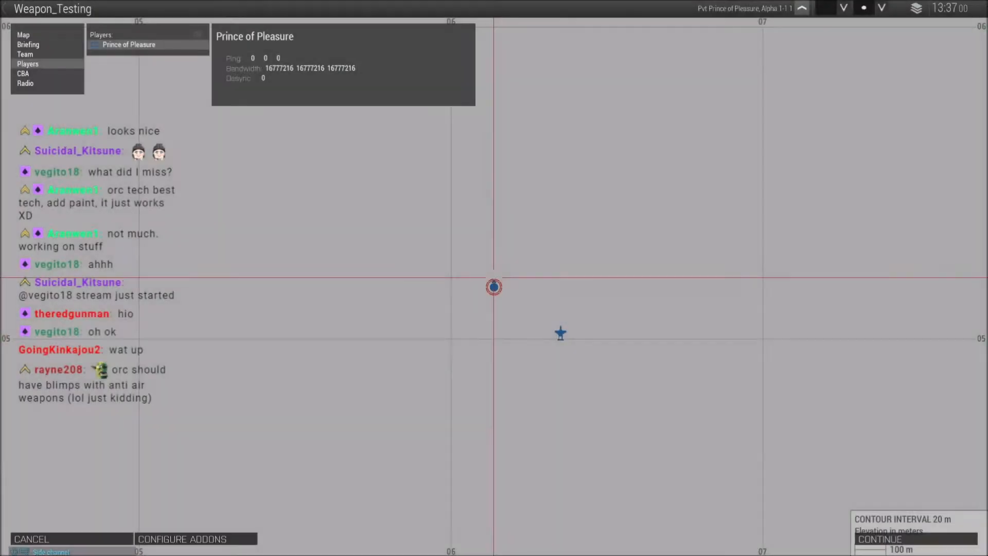
left_click(871, 535)
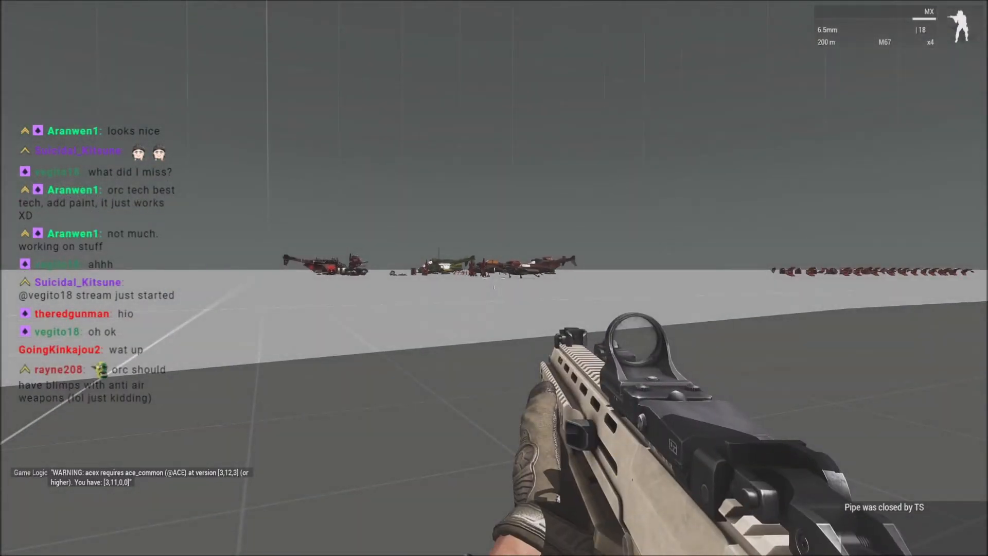
Open Zeus and inspect the Avenger's belly armour up close beneath the wing.
key("y")
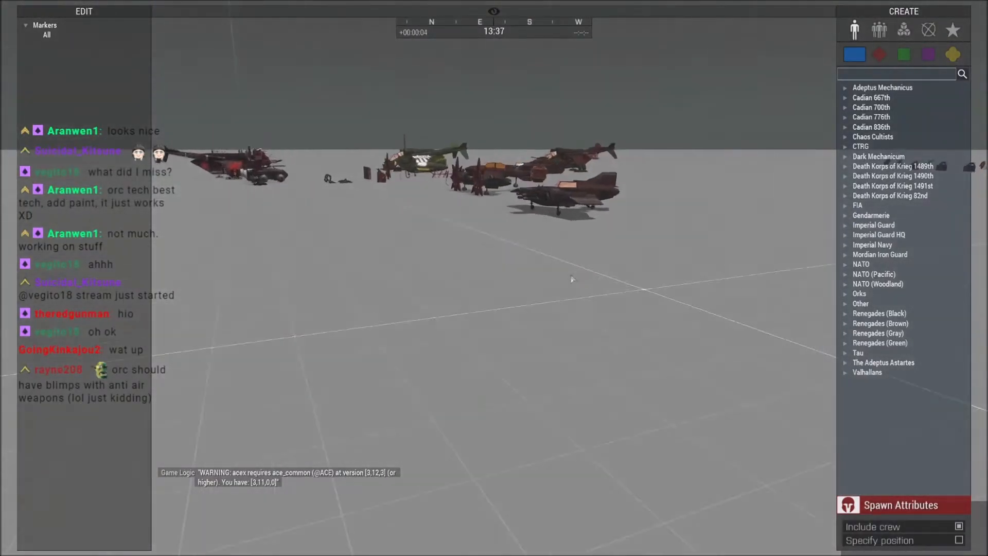
key("w")
right_click_drag(571, 278, 522, 338)
key("w")
right_click_drag(502, 332, 454, 294)
key("d")
Abort this multiplayer test and go back to editing the defence line pieces.
key("Escape")
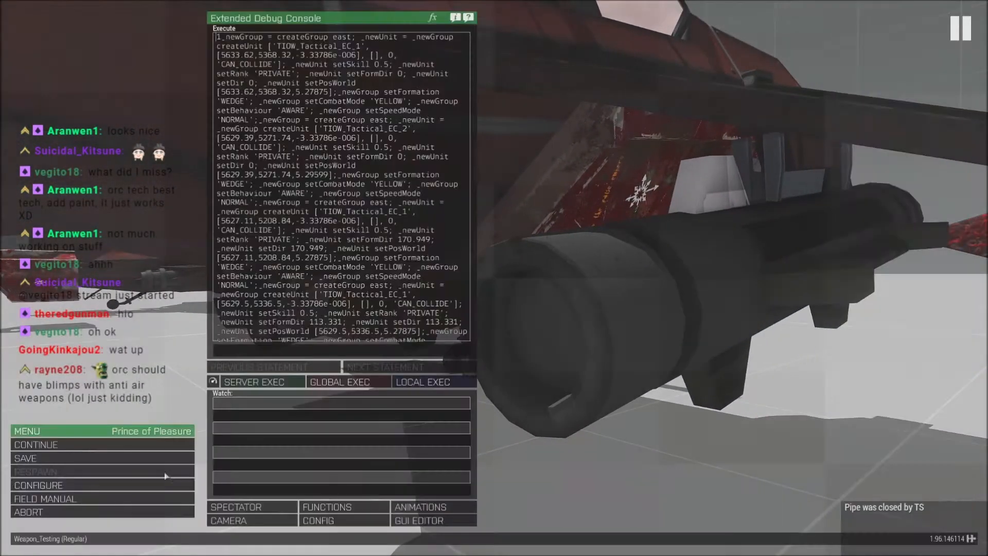
left_click(78, 511)
left_click(431, 266)
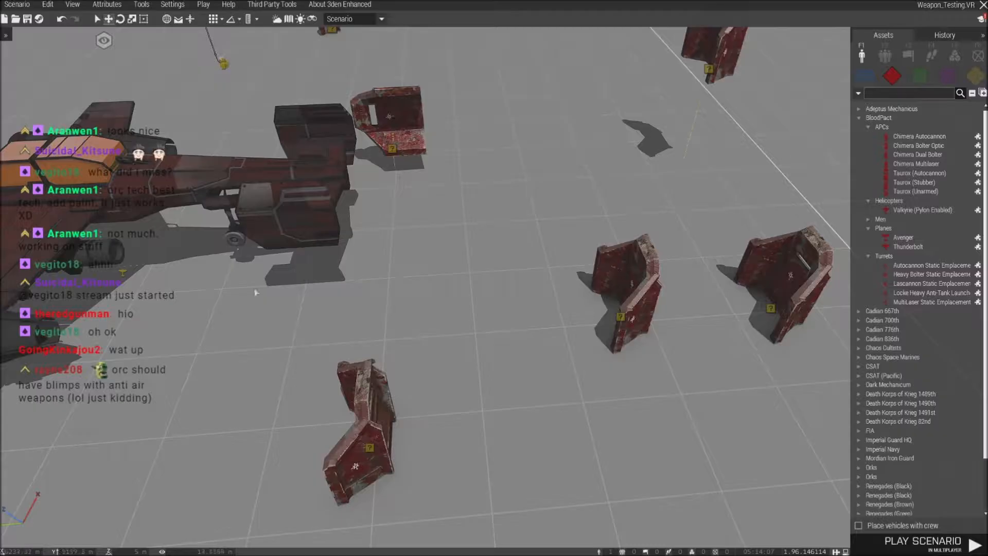
Revise the rear belly defence line piece's attachTo offset on Avenger1 and run the scenario in multiplayer.
double_click(578, 299)
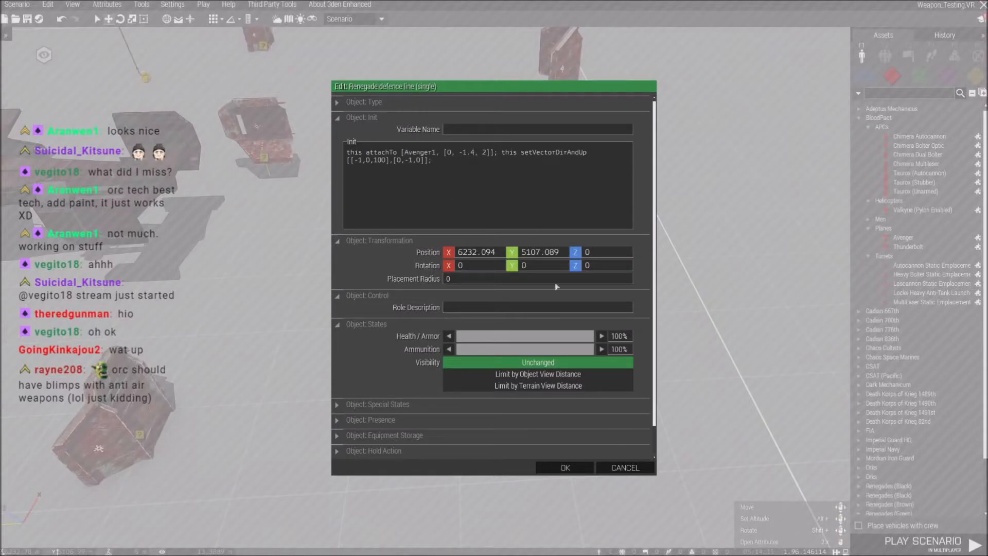
left_click(565, 467)
left_click(204, 5)
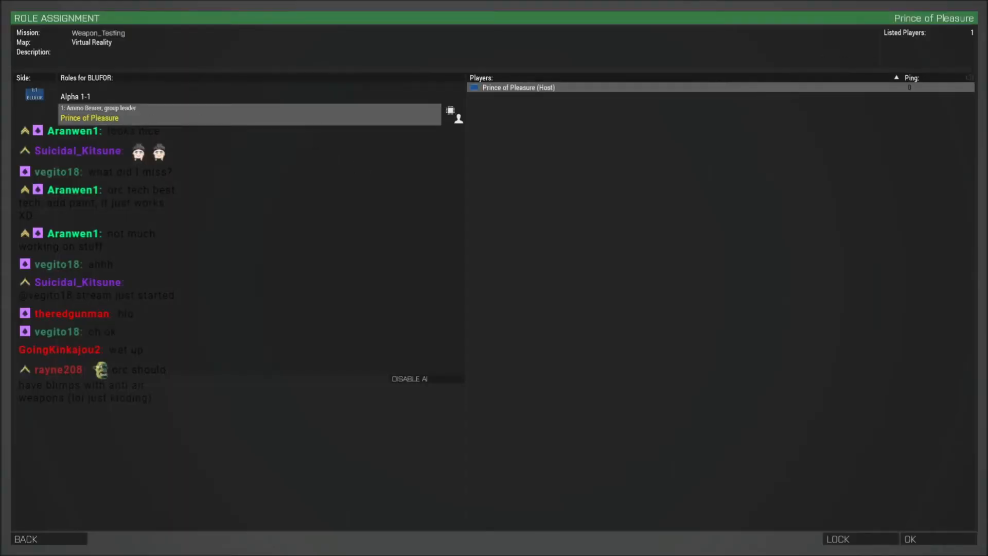
left_click(939, 543)
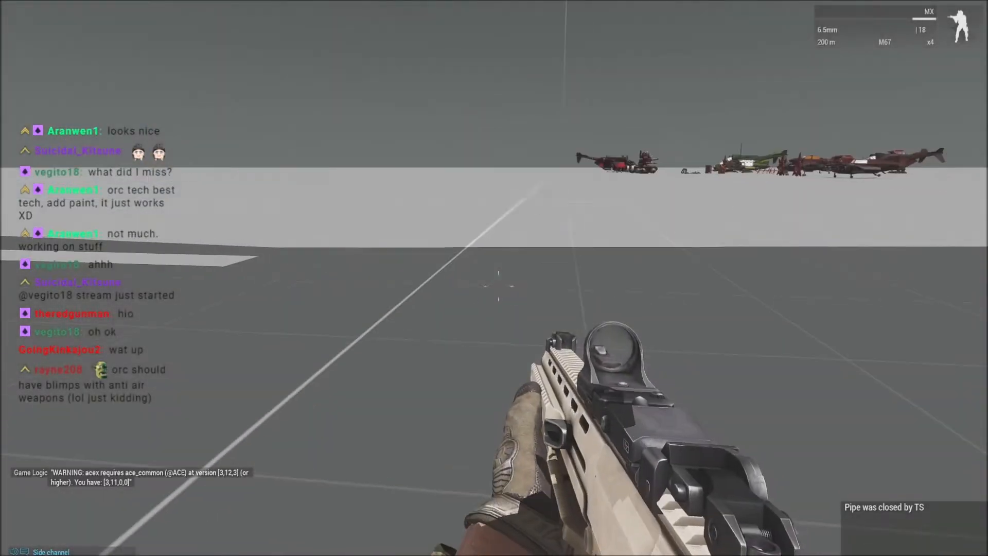
Open Zeus and move in on the belly armour behind the Avenger's front spikes.
right_click(494, 278)
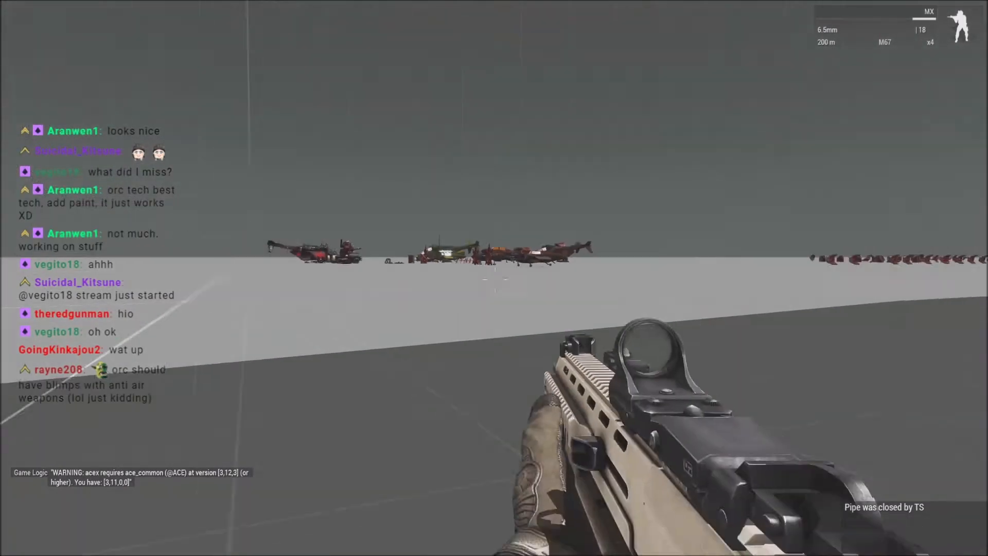
right_click(494, 278)
right_click(494, 278)
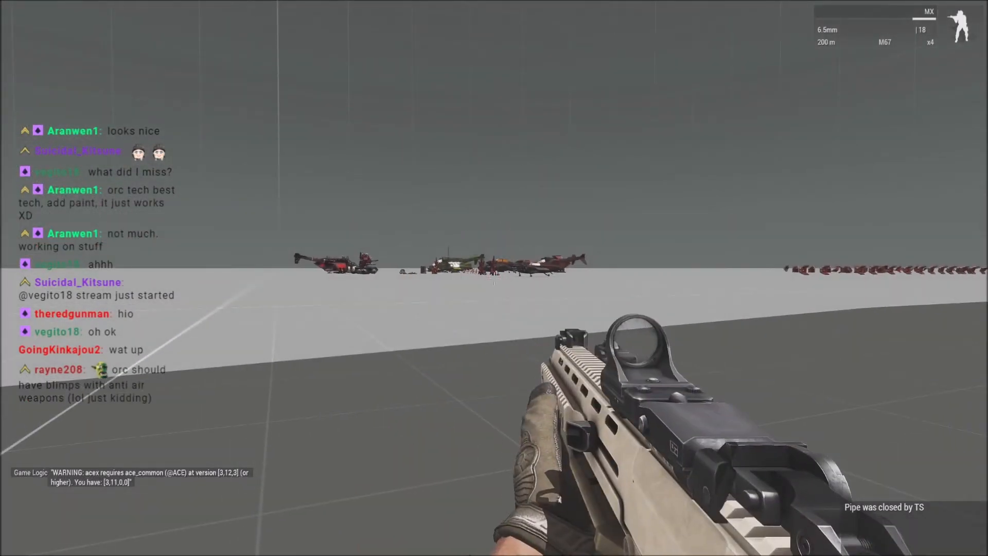
key("y")
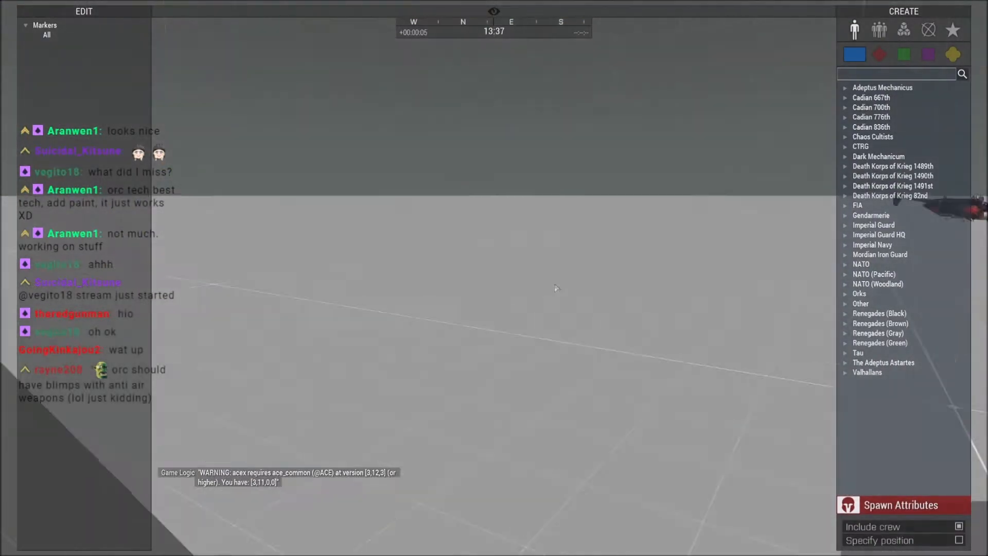
right_click_drag(556, 288, 609, 380)
key("w")
key("w")
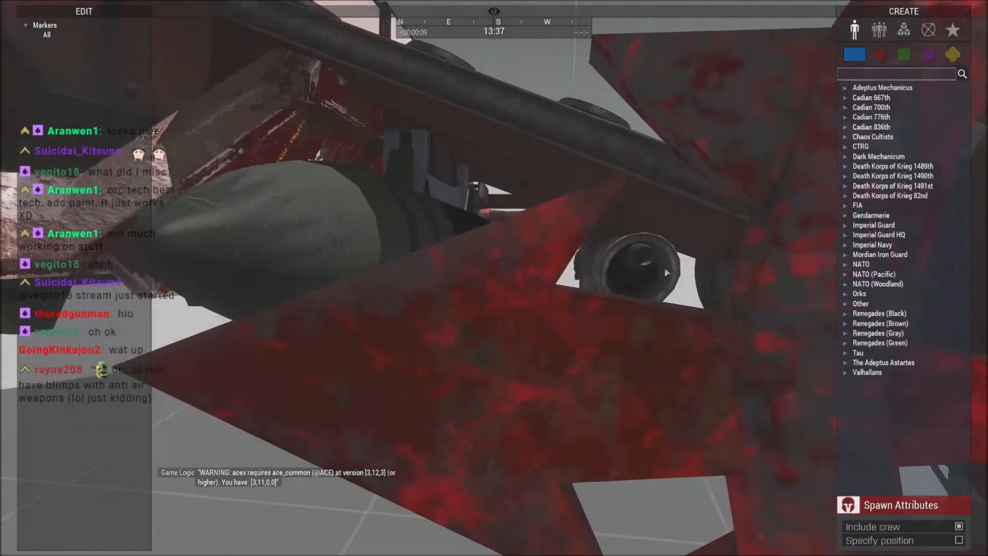
key("d")
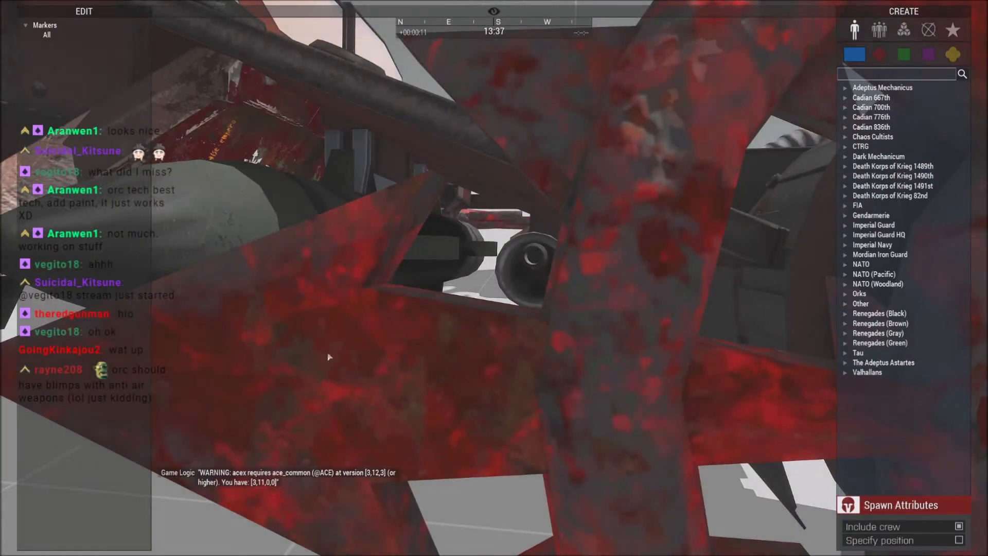
Examine the seam between the two belly pieces from the side and the front piece's fit under the nose.
key("s")
key("a")
key("a")
right_click_drag(636, 295, 437, 286)
key("w")
key("w")
key("s")
key("q")
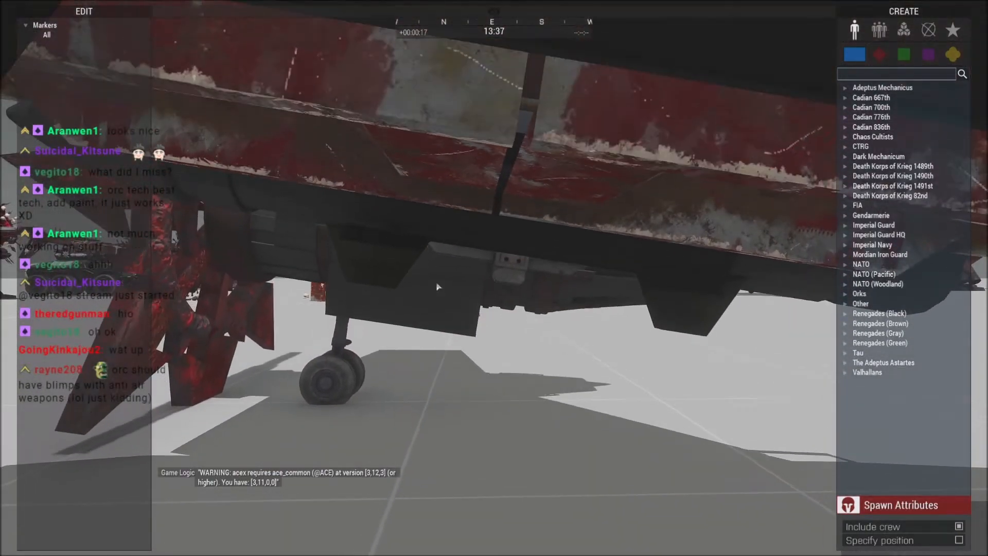
key("d")
key("d")
right_click_drag(437, 287, 465, 266)
key("w")
key("q")
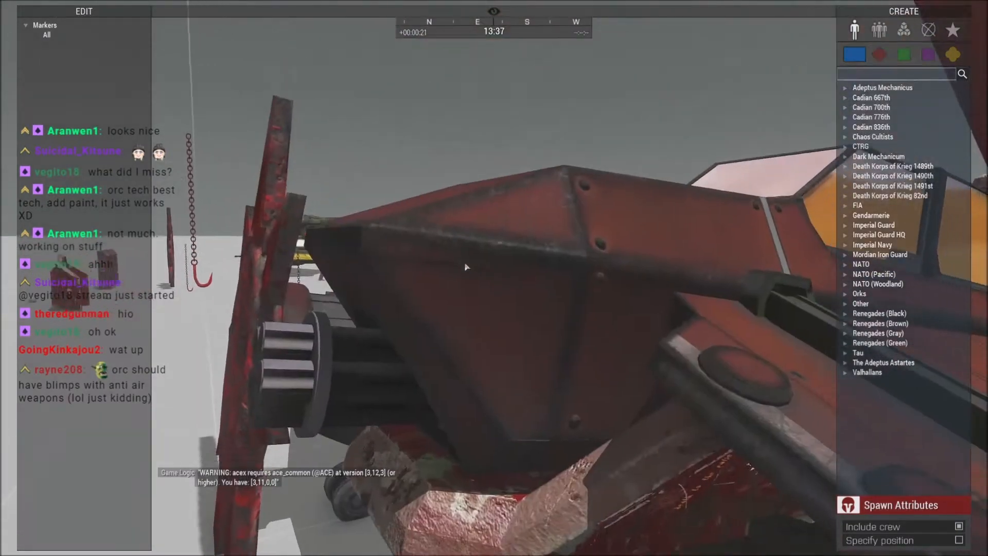
key("z")
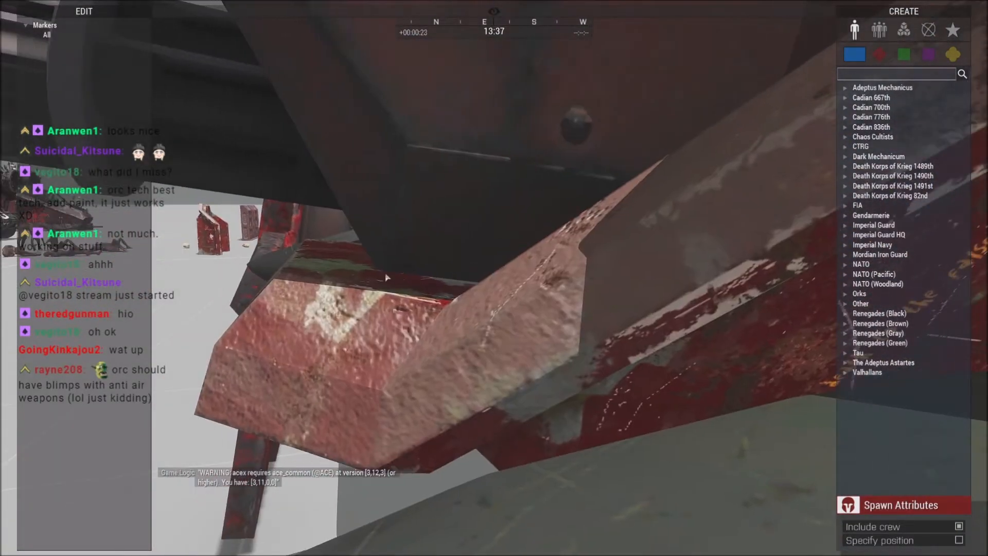
Abort the current multiplayer test and return to the scenario editor.
key("Escape")
left_click(93, 512)
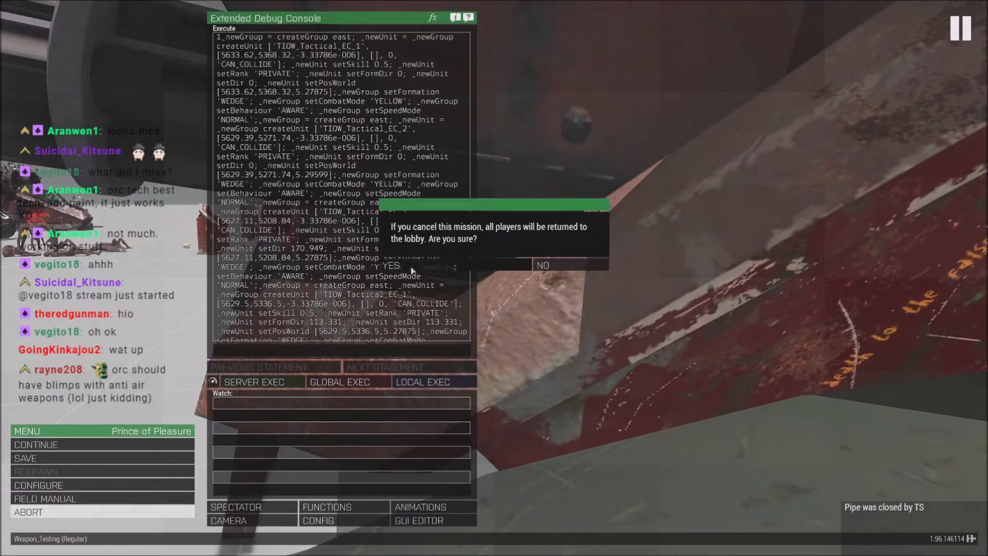
left_click(411, 270)
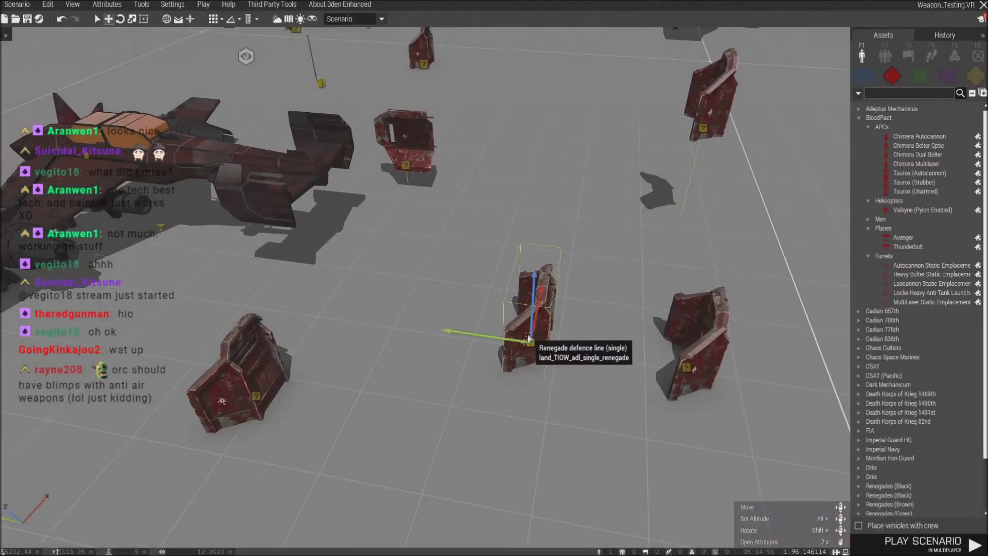
Revise the Init attachTo offsets on Avenger1 for both belly Renegade defence line (single) pieces.
double_click(540, 295)
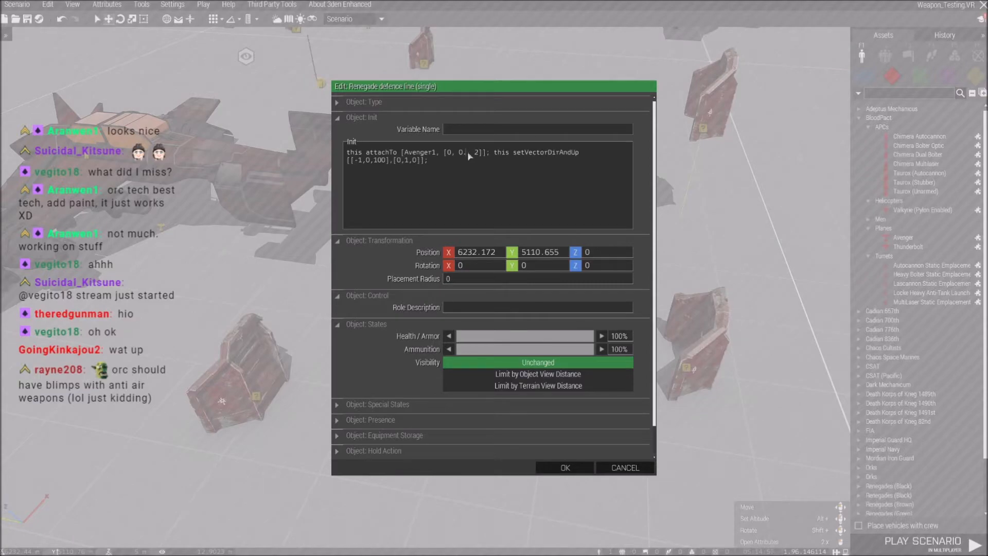
left_click(564, 467)
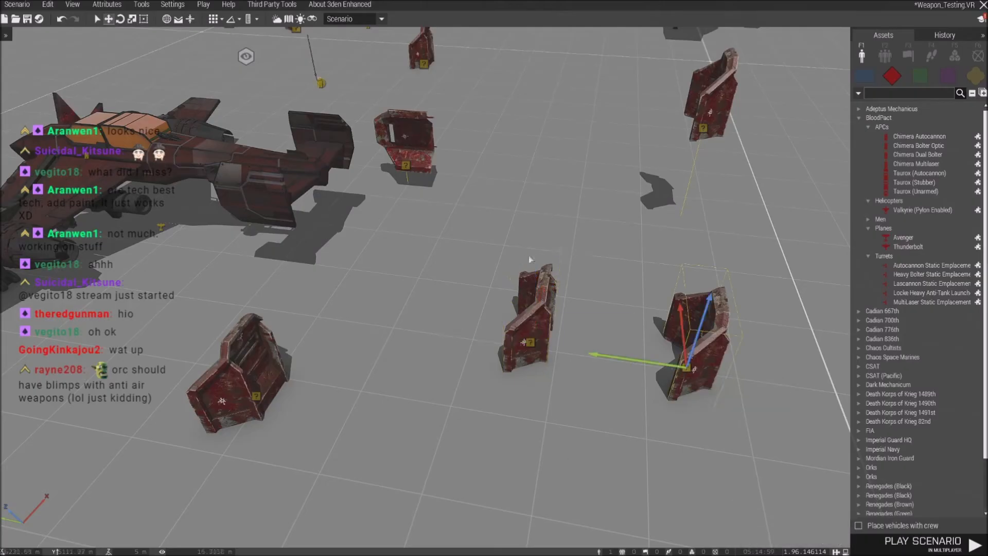
double_click(698, 358)
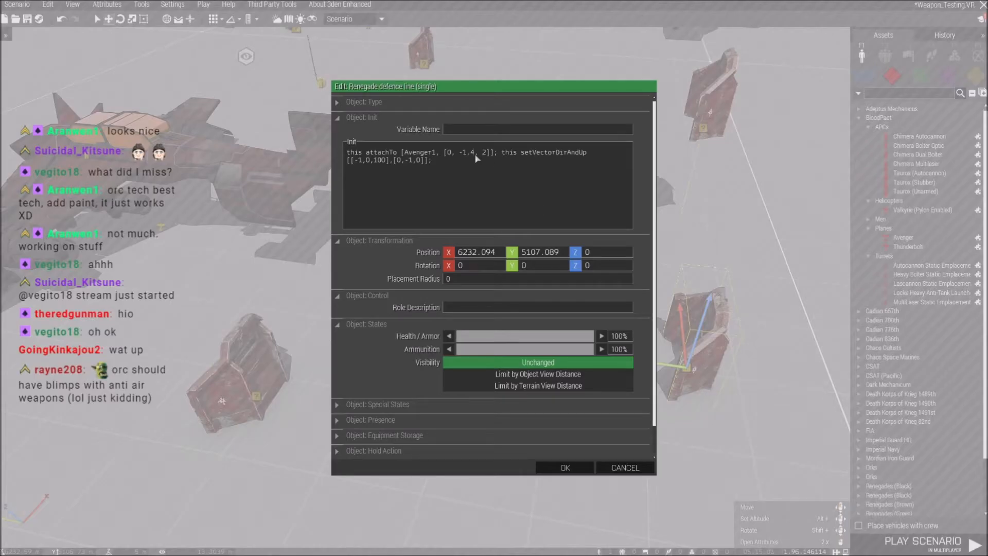
left_click(564, 468)
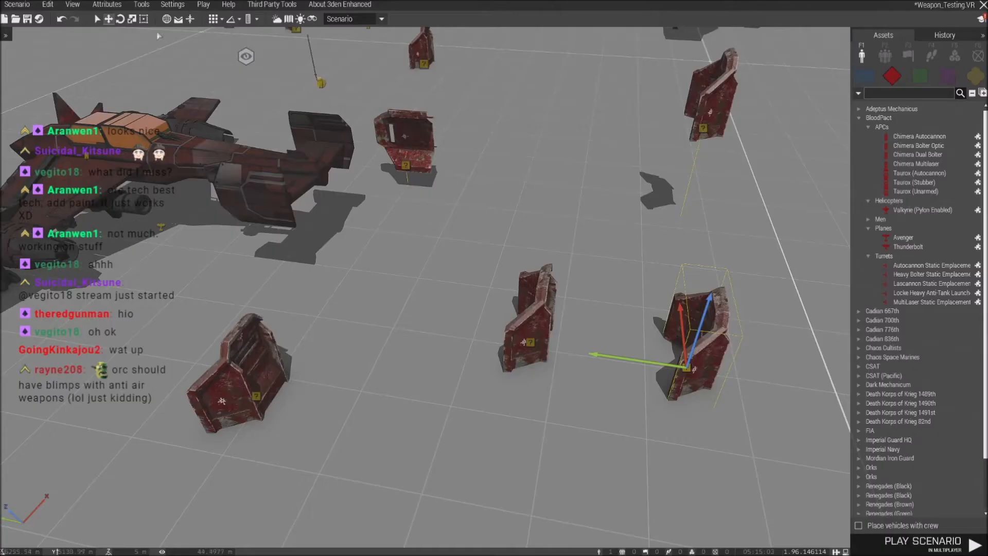
Run Weapon_Testing in multiplayer through role assignment and briefing, and open Zeus.
left_click(202, 5)
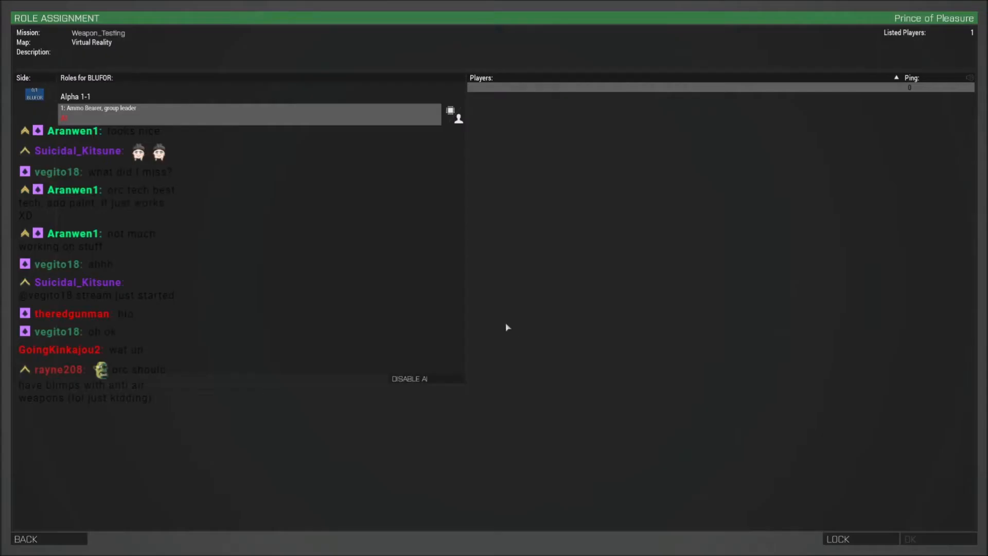
left_click(956, 539)
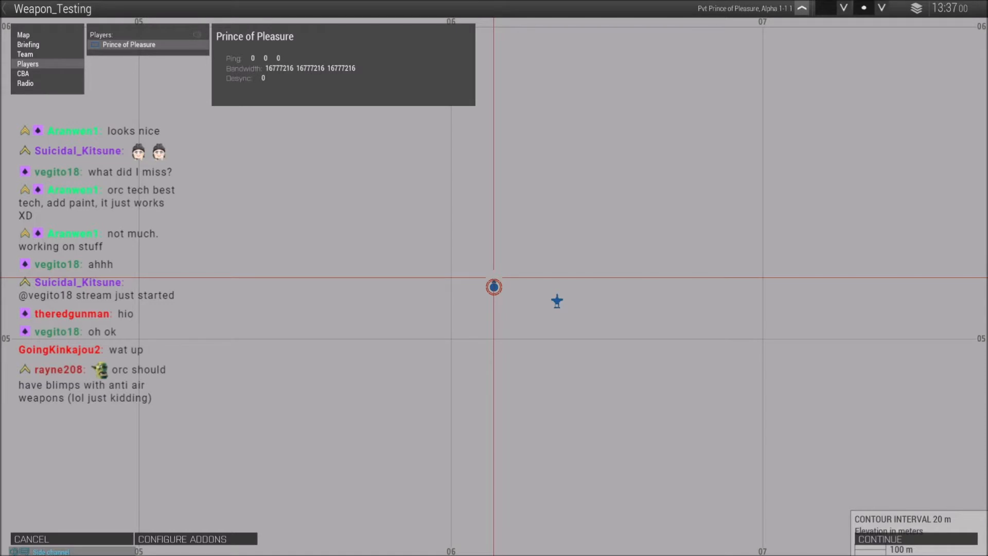
left_click(923, 539)
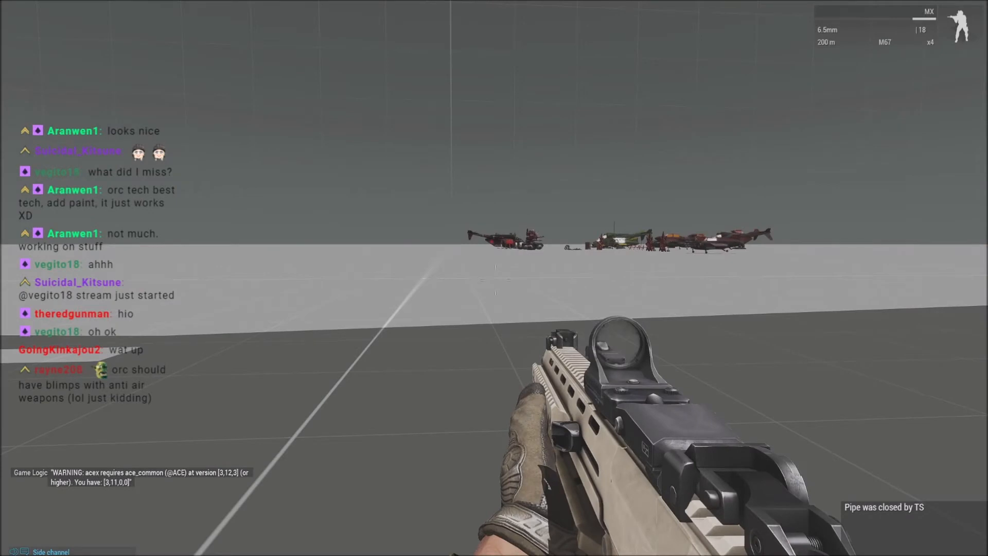
key("y")
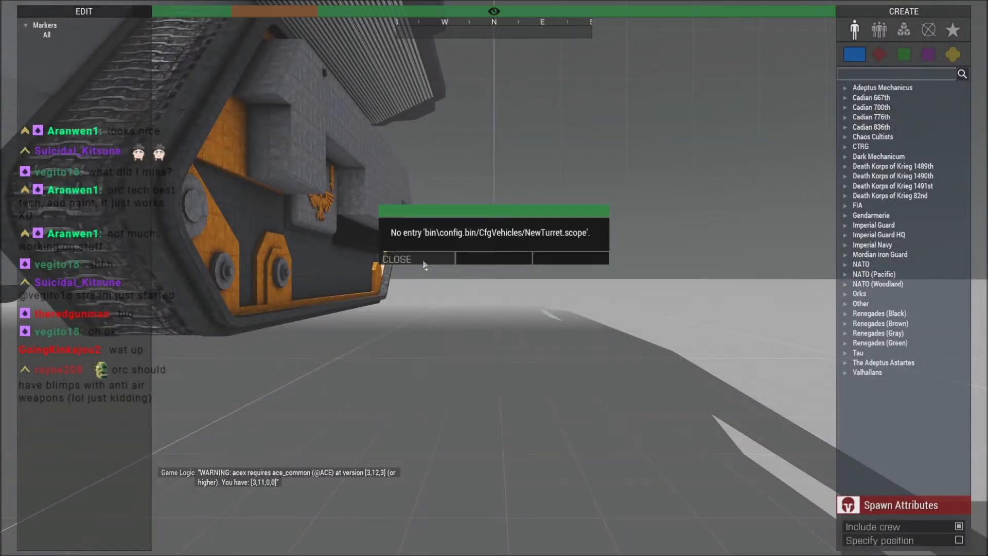
left_click(417, 259)
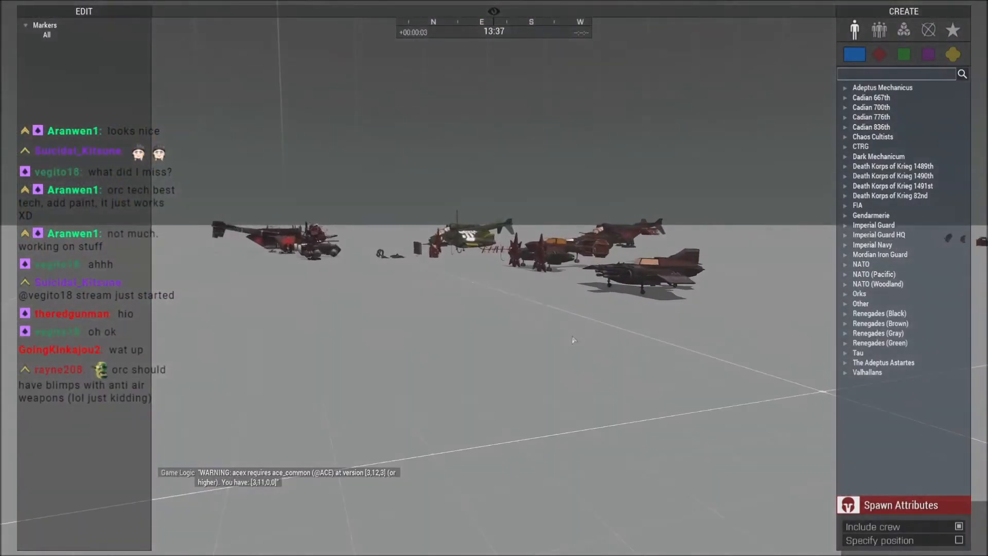
Examine the belly defence line pieces on the spiked Avenger from the side and from underneath.
key("a")
right_click_drag(553, 409, 530, 386)
key("w")
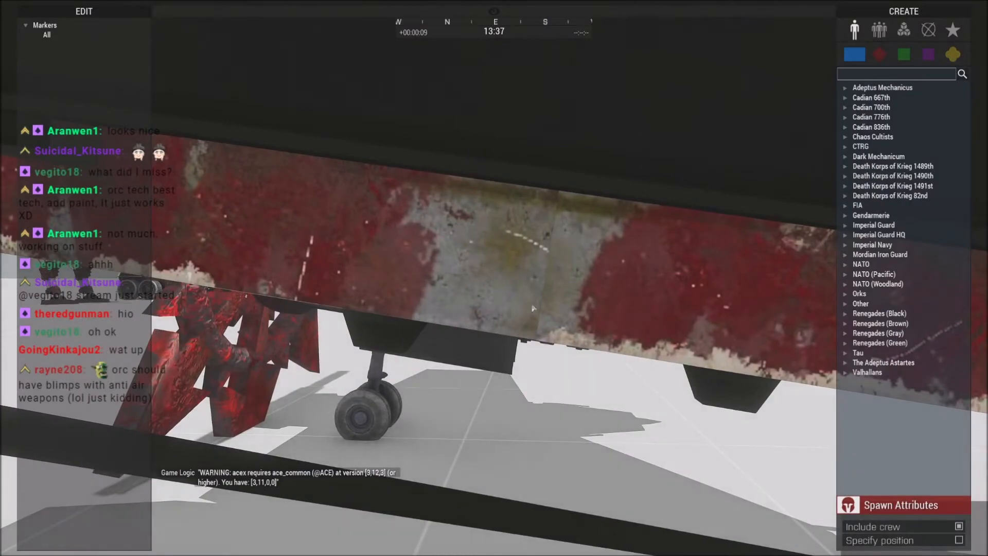
key("a")
right_click_drag(553, 310, 598, 353)
key("w")
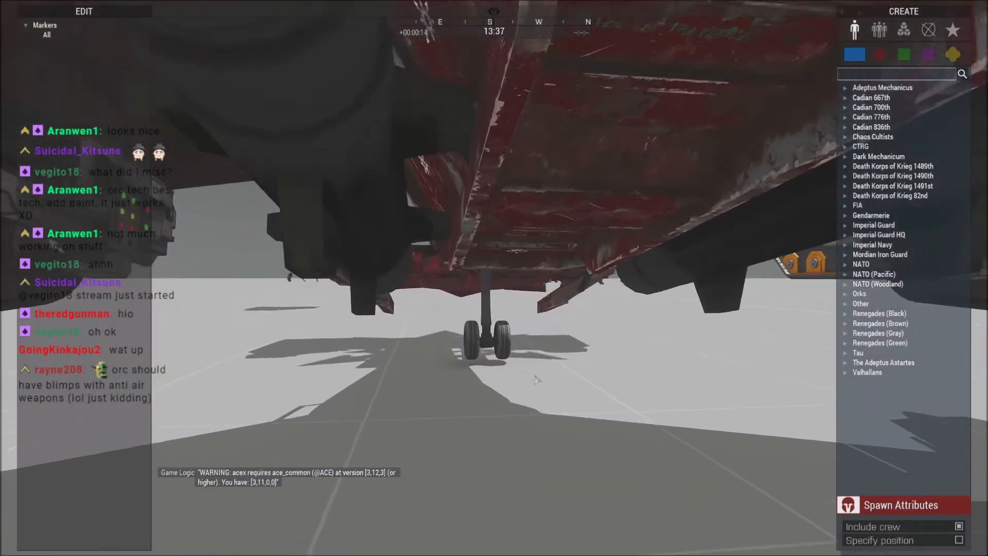
Make the spiked Avenger editable in Zeus by adding Vehicle objects within a 4 m radius.
right_click_drag(537, 375, 502, 411)
key("s")
key("s")
key("q")
key("s")
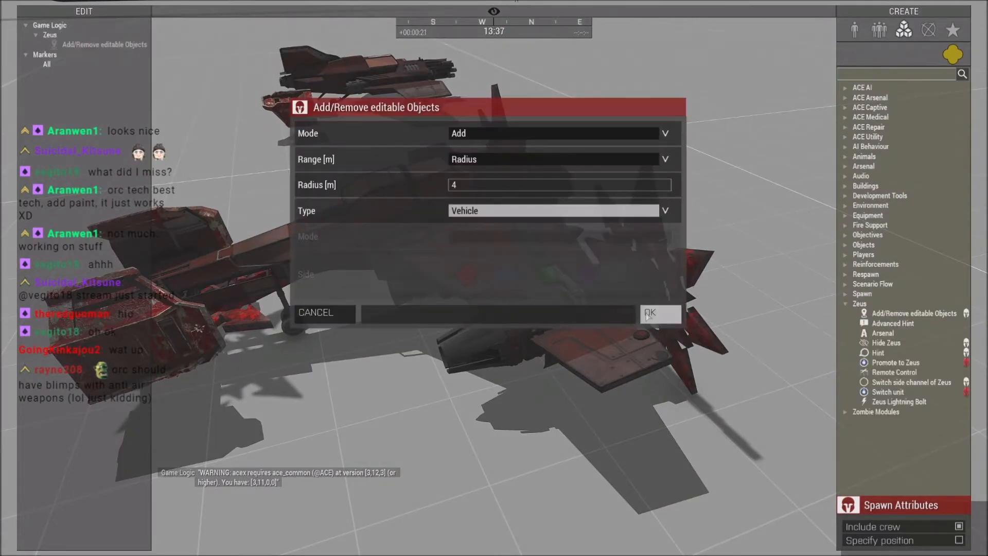
key("w")
right_click_drag(605, 337, 509, 306)
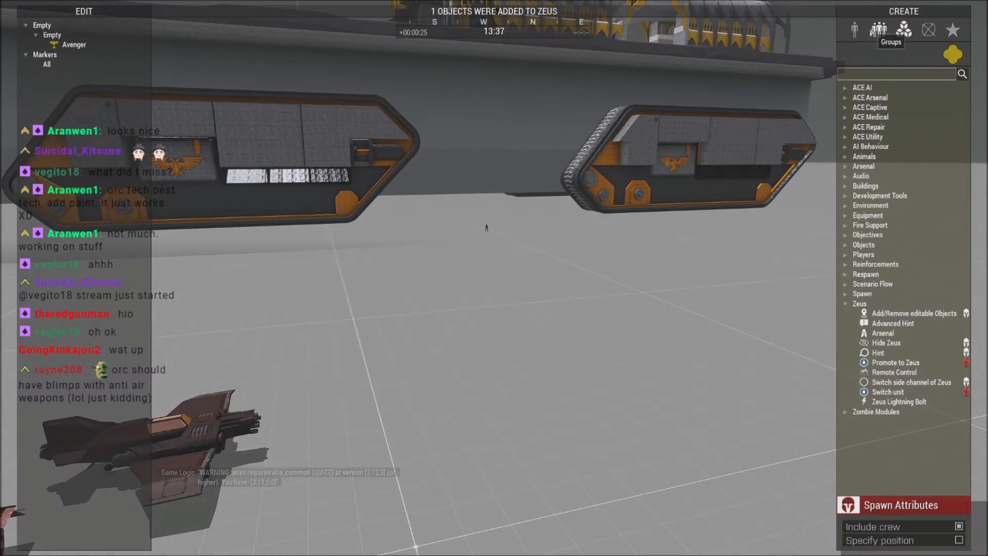
Crew the spiked Avenger with a BLUFOR Cadian Medicae (700th).
left_click(854, 30)
key("w")
right_click_drag(717, 149, 618, 173)
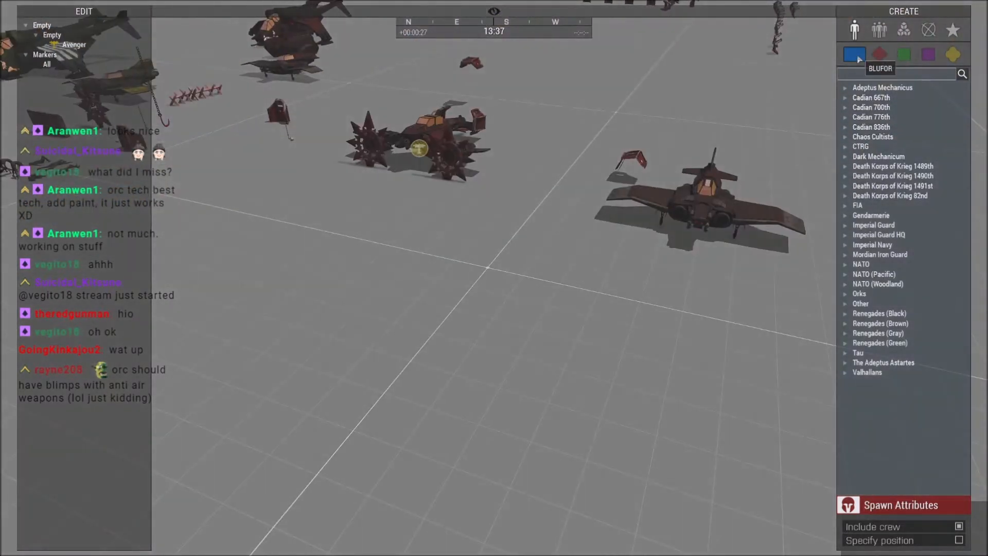
left_click(845, 107)
key("w")
left_click(855, 127)
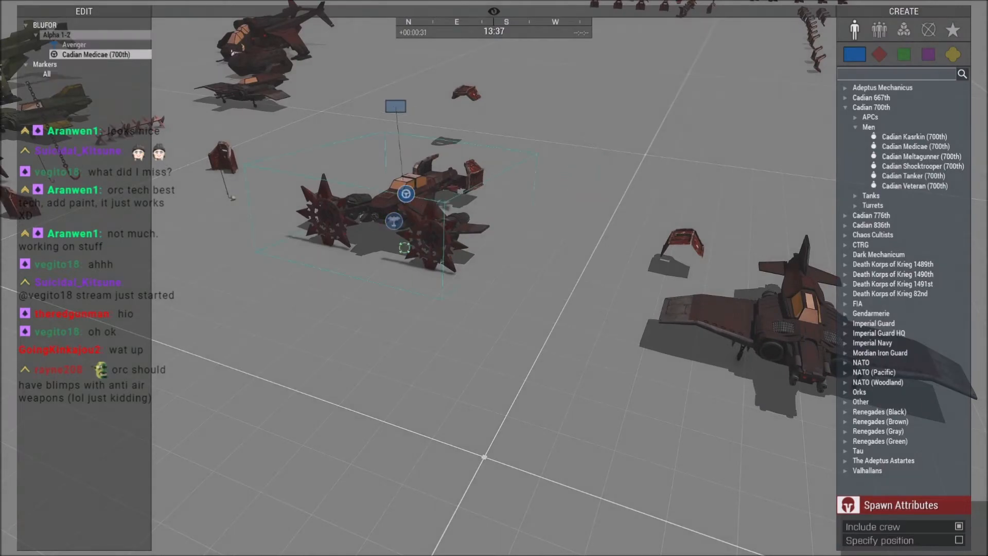
Take control of the crewed Avenger in external view and take off, retracting the landing gear.
double_click(394, 221, "ctrl")
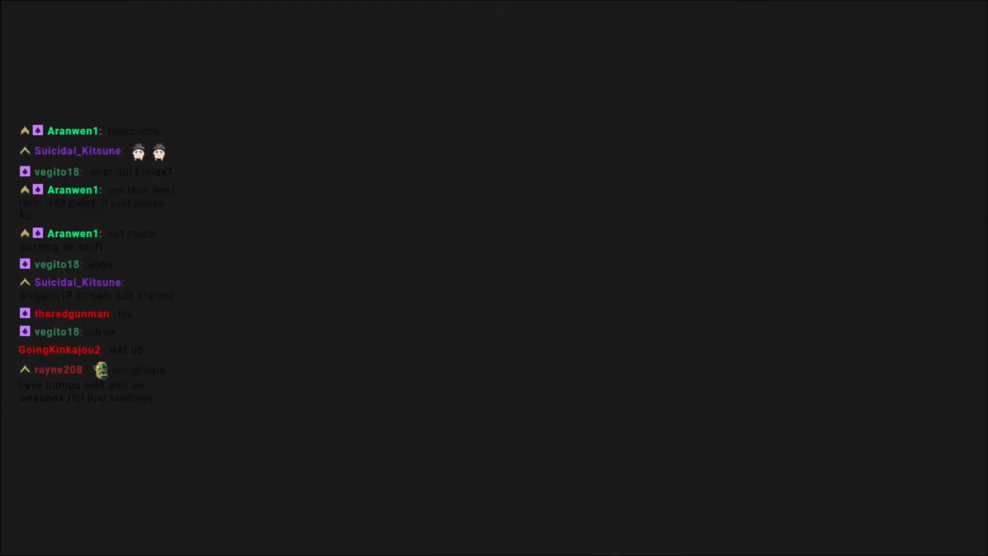
key("KP_Enter")
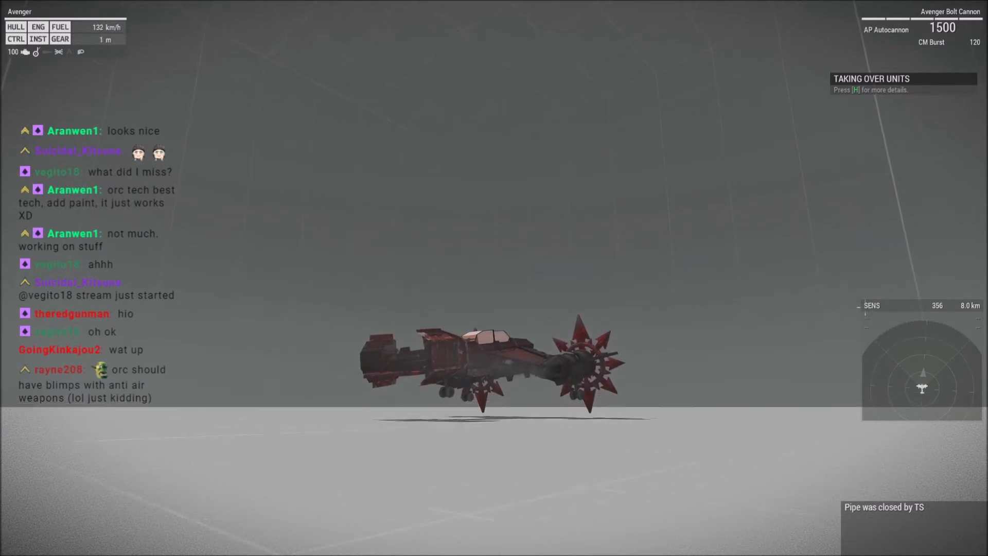
key("g")
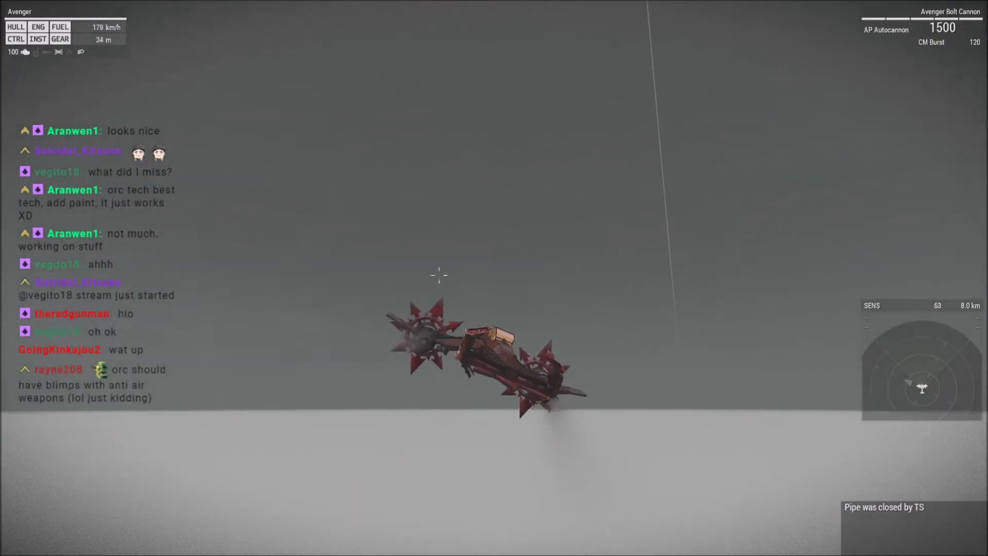
Test-fire the Avenger Bolt Cannon and the Multi Las Cannon in flight.
left_click(491, 308)
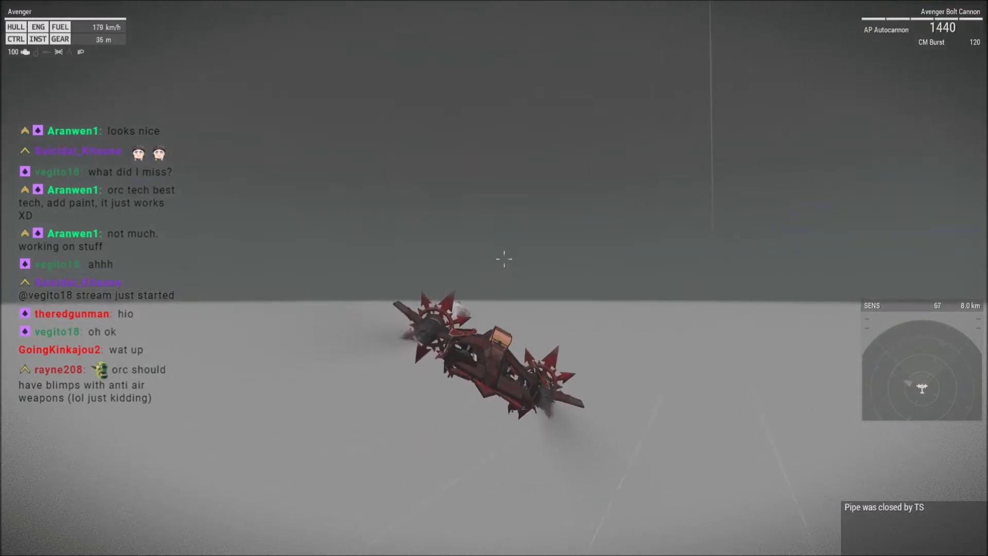
key("f")
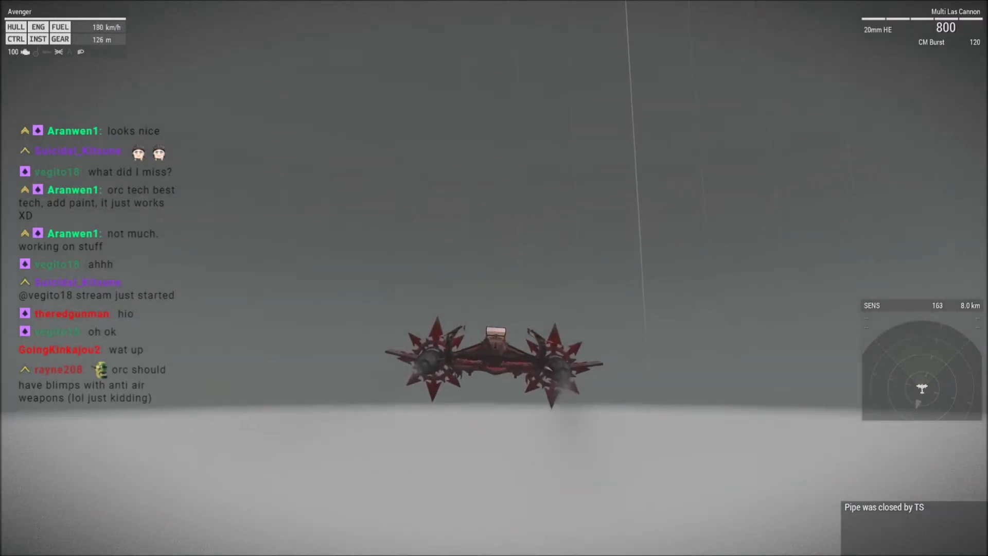
left_click(494, 278)
left_click(494, 278)
Fire both Hellstrike Missiles from the zoomed cockpit view and return to the external view.
key("2")
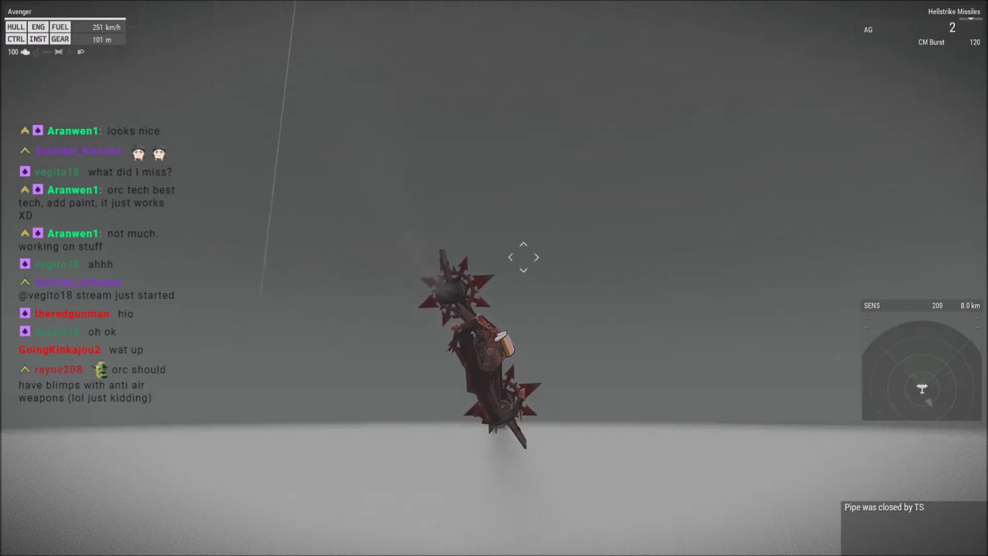
key("KP_Enter")
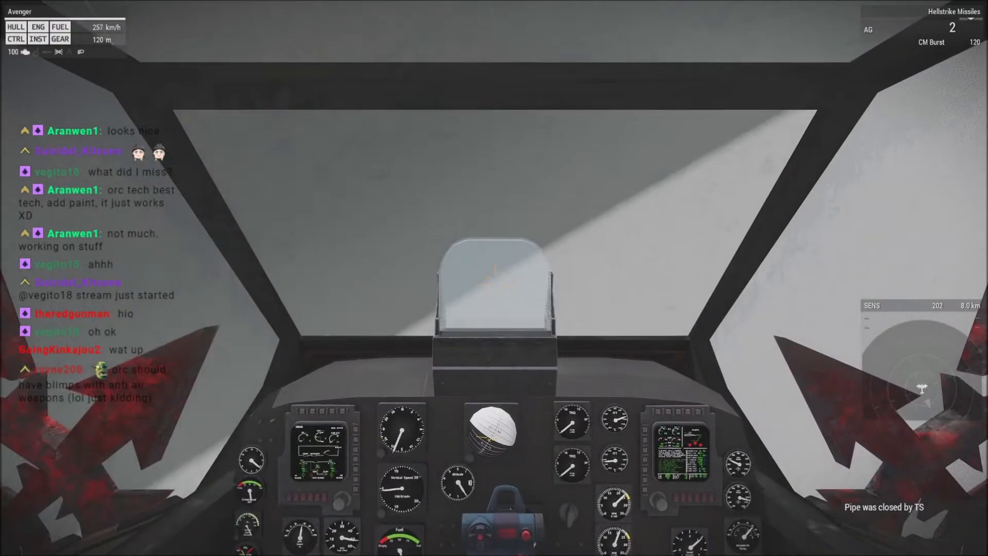
right_click(494, 278)
left_click(494, 278)
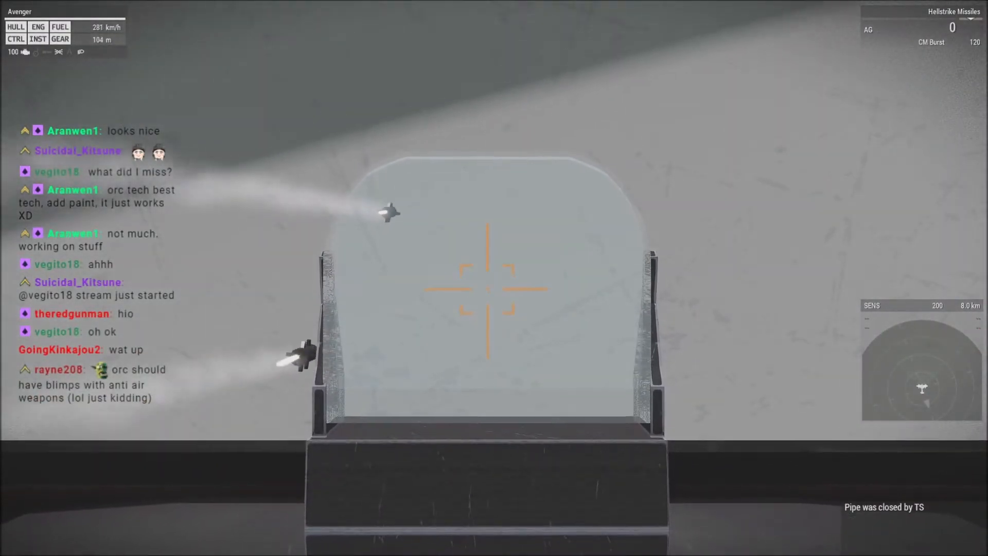
key("KP_Enter")
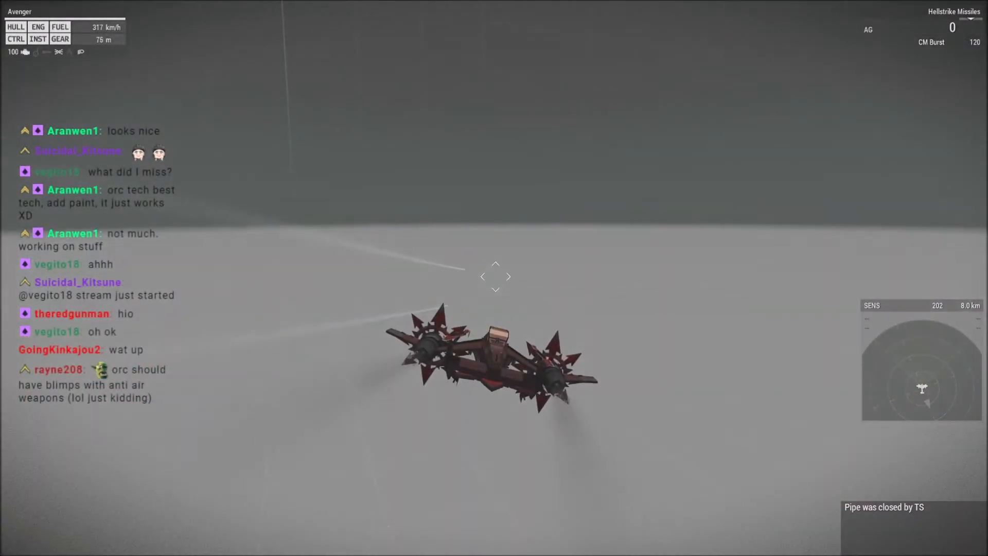
Reselect the Avenger Bolt Cannon and lower the landing gear for the approach.
key("f")
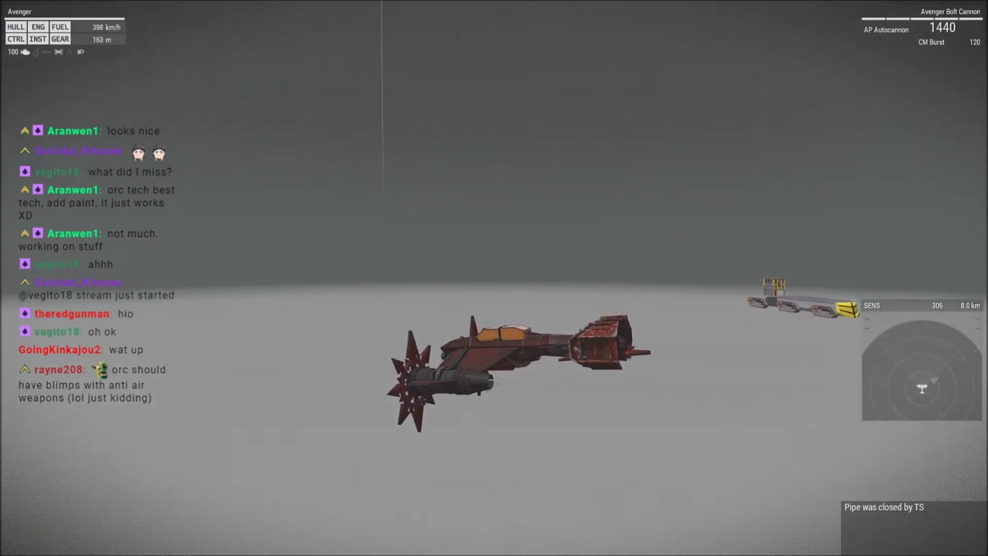
key("g")
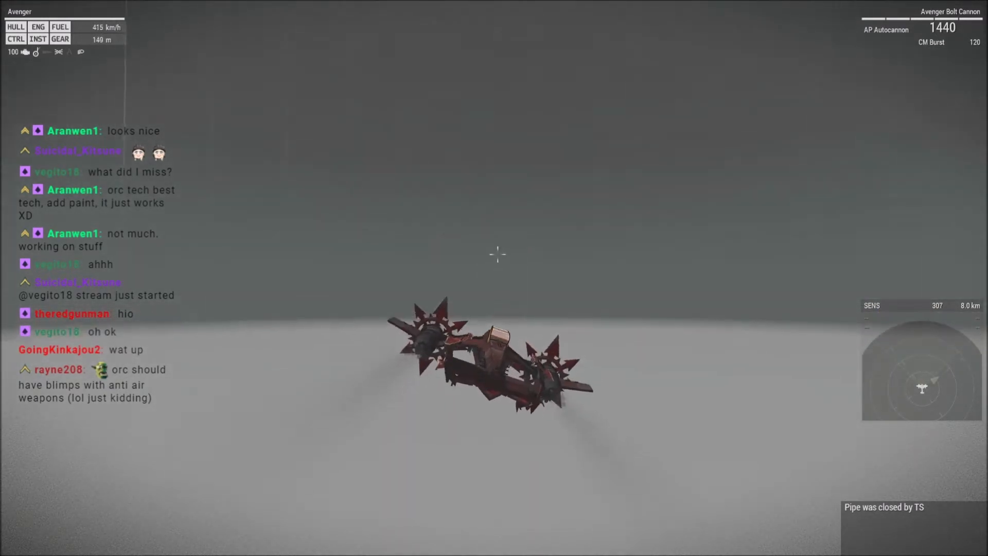
scroll(494, 278, "down", 1)
scroll(494, 278, "down", 6)
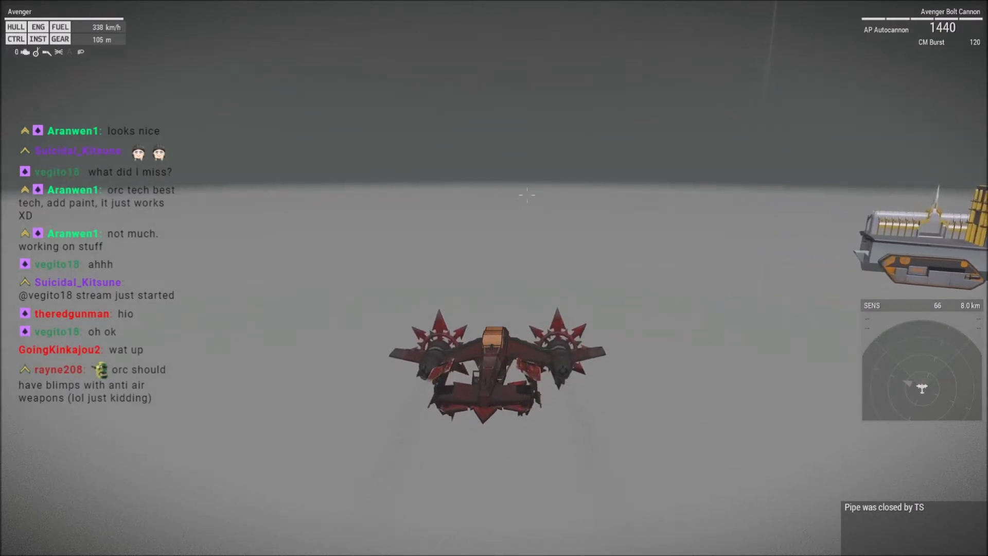
Fire Avenger Bolt Cannon bursts on the landing approach and on the ground, and return to Zeus.
left_click(527, 196)
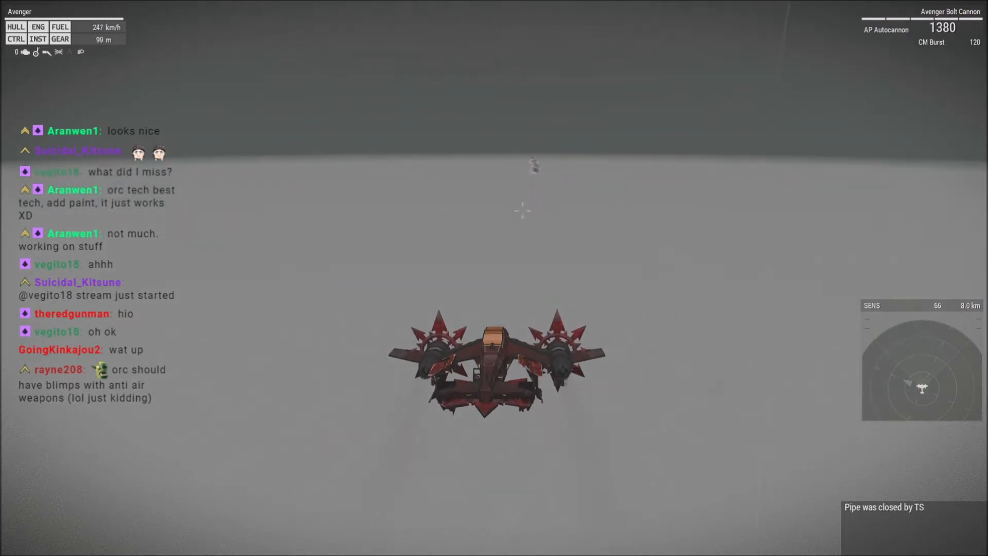
left_click(507, 271)
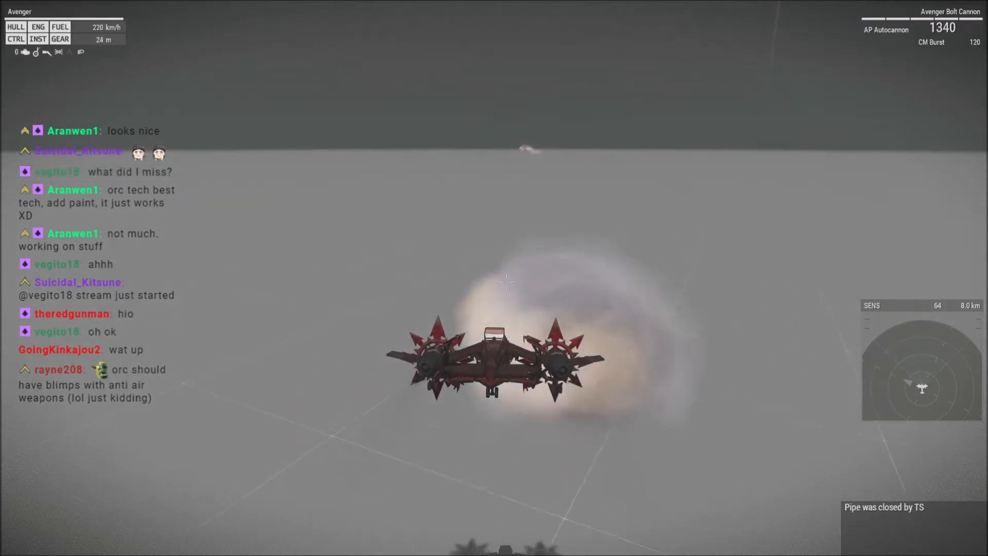
left_click(506, 281)
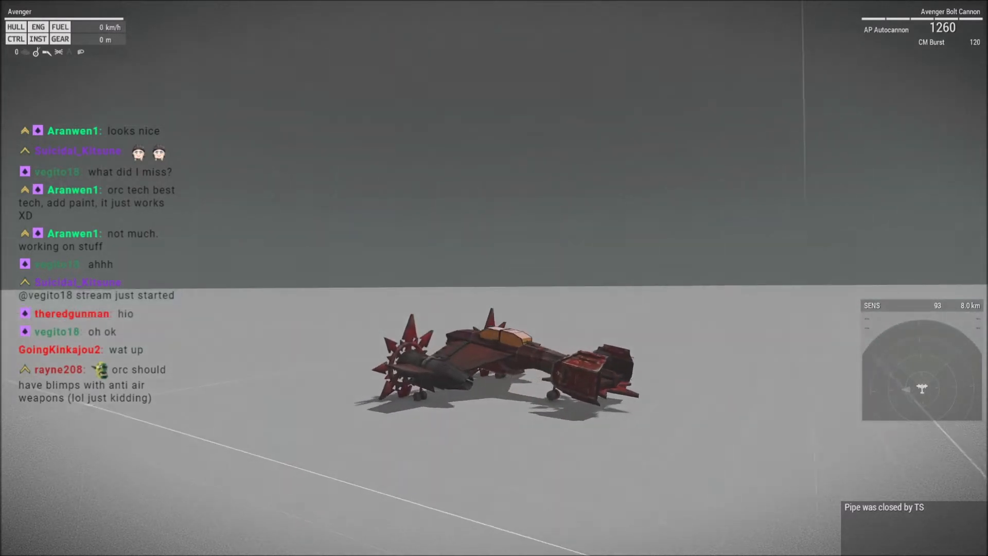
left_click(494, 277)
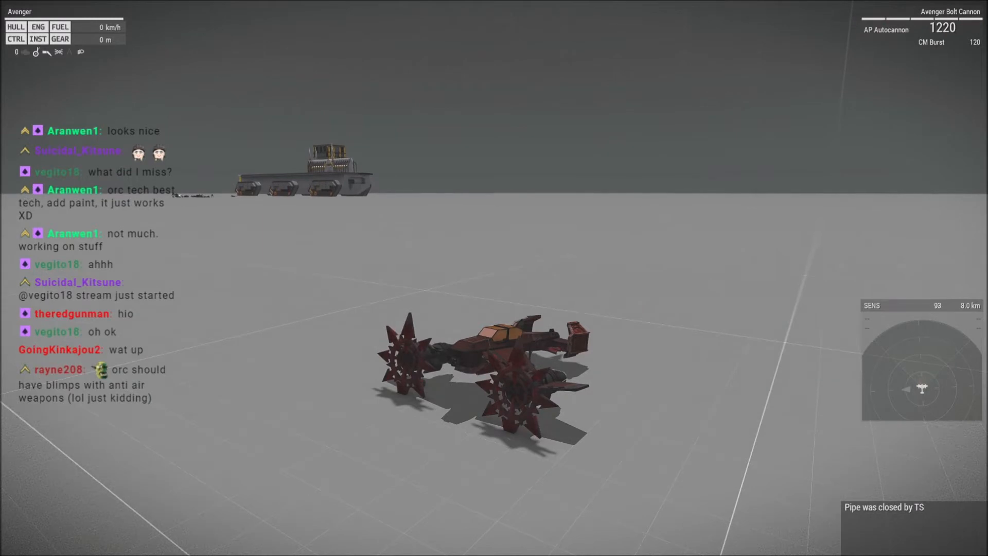
scroll(494, 277, "down", 2)
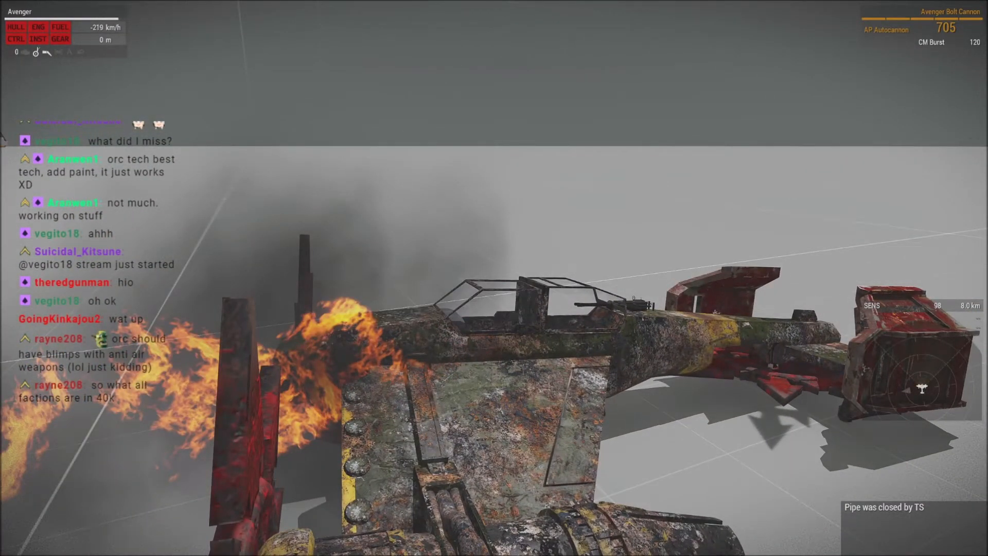
key("y")
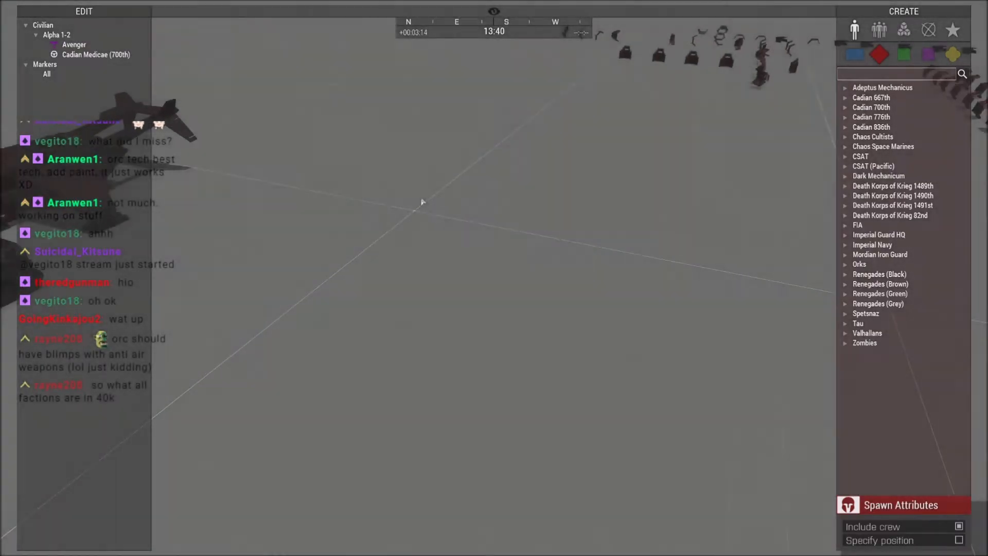
Abort the multiplayer test mission and return to the Weapon_Testing scenario in the editor.
right_click_drag(422, 201, 385, 212)
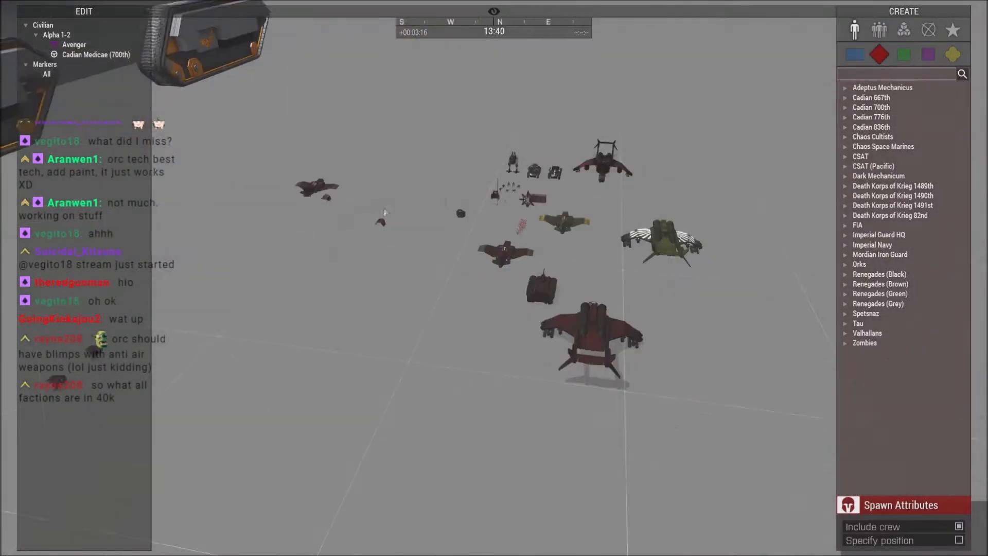
key("Escape")
left_click(88, 513)
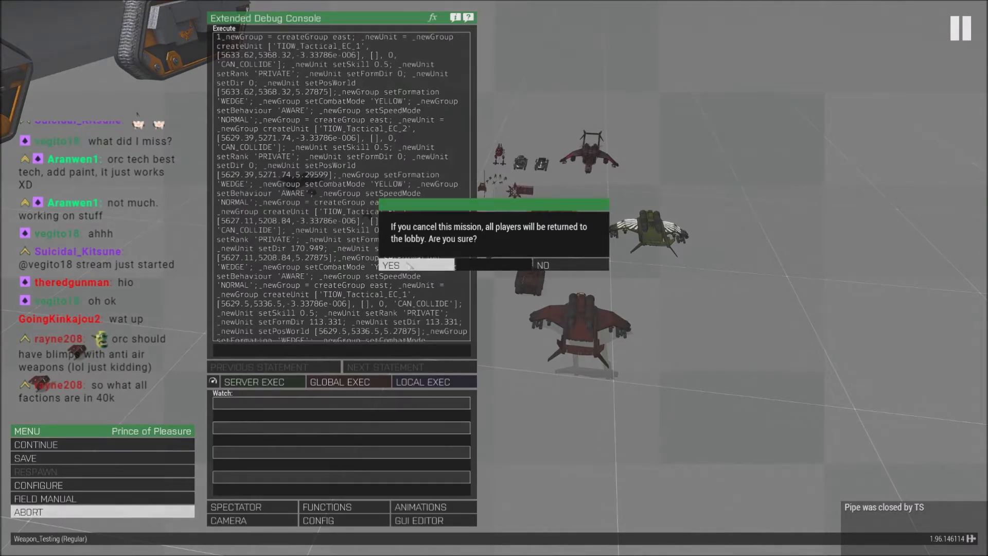
left_click(436, 266)
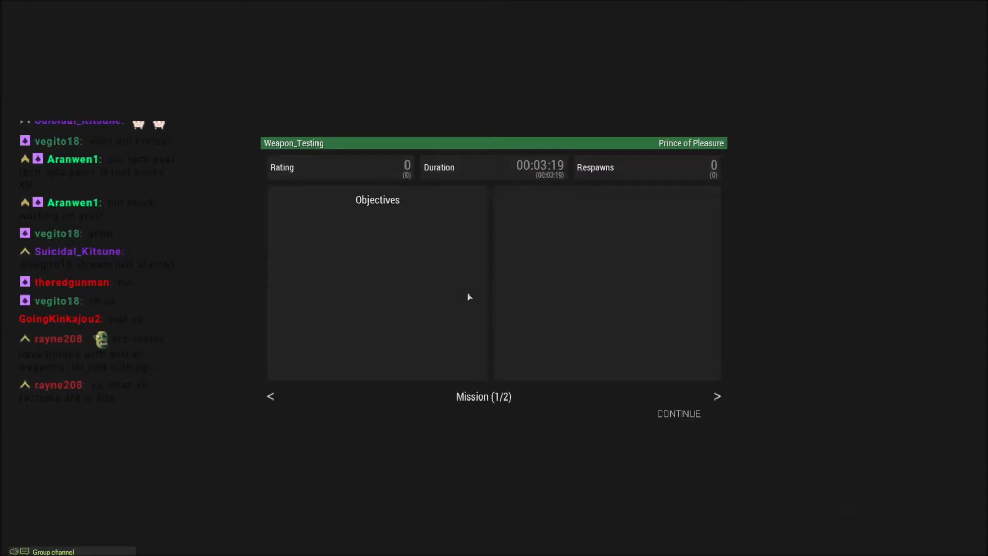
key("Escape")
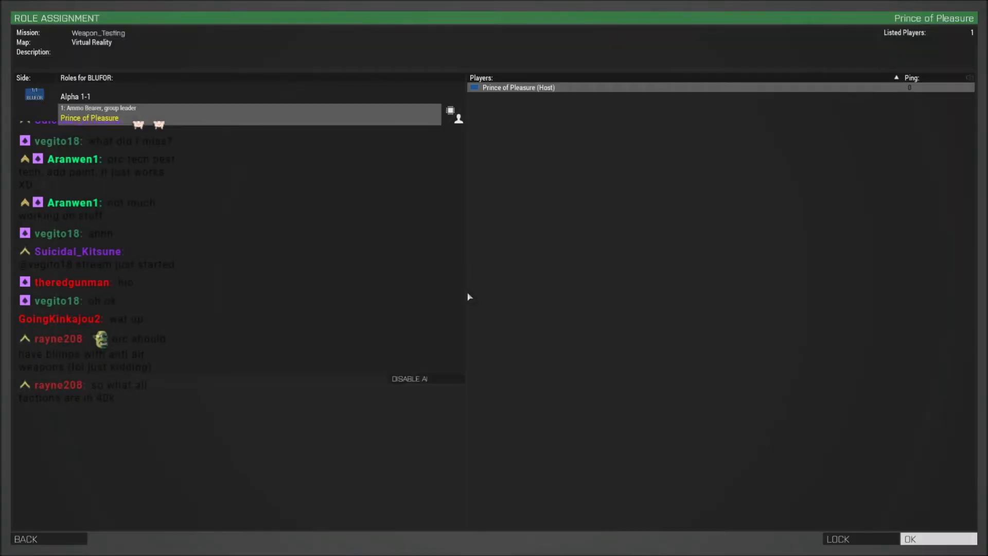
key("Escape")
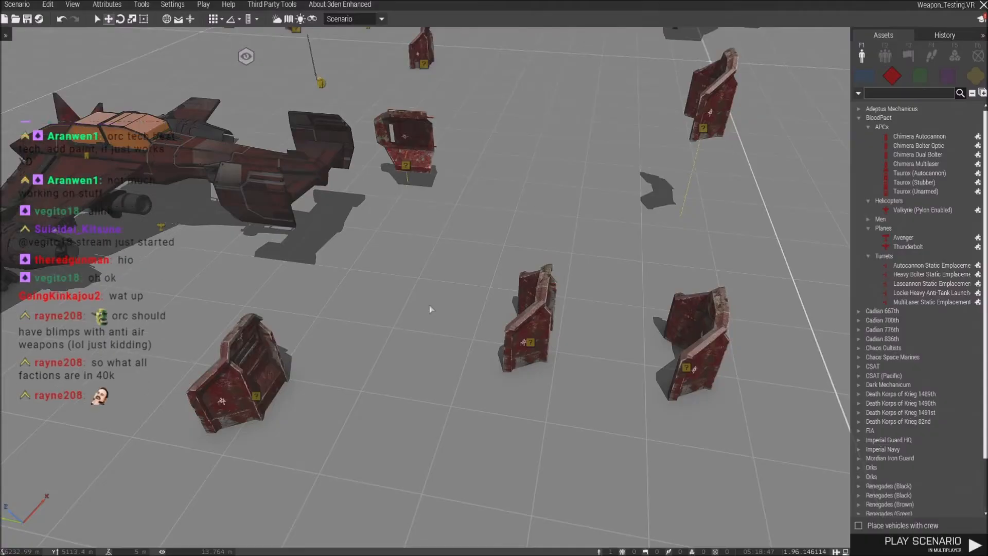
Try moving the defence line piece behind the Avenger's tail, and undo the move.
right_click_drag(484, 307, 437, 330)
key("a")
key("d")
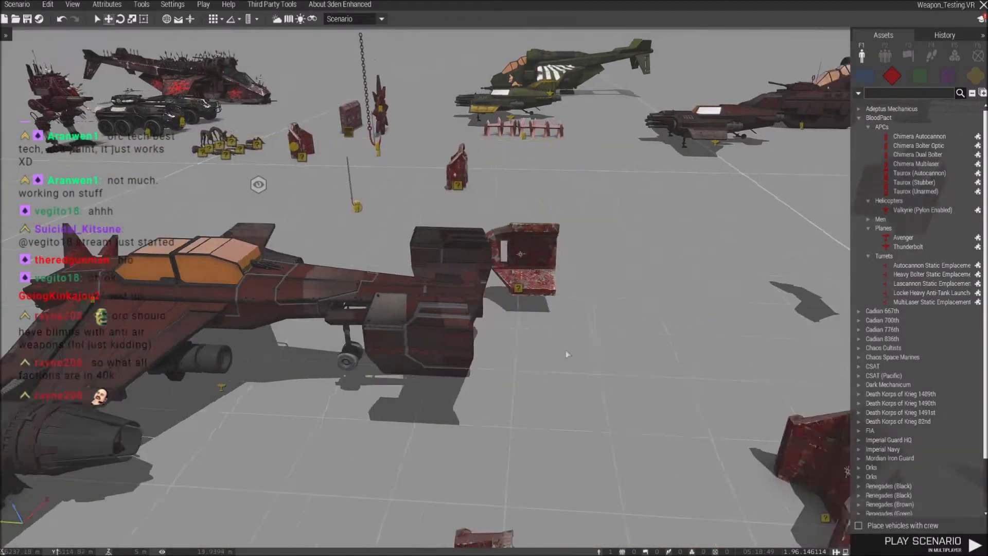
key("w")
key("w")
key("d")
left_click_drag(543, 290, 611, 261)
key("ctrl+z")
key("ctrl+z")
key("ctrl+z")
key("ctrl+z")
key("ctrl+z")
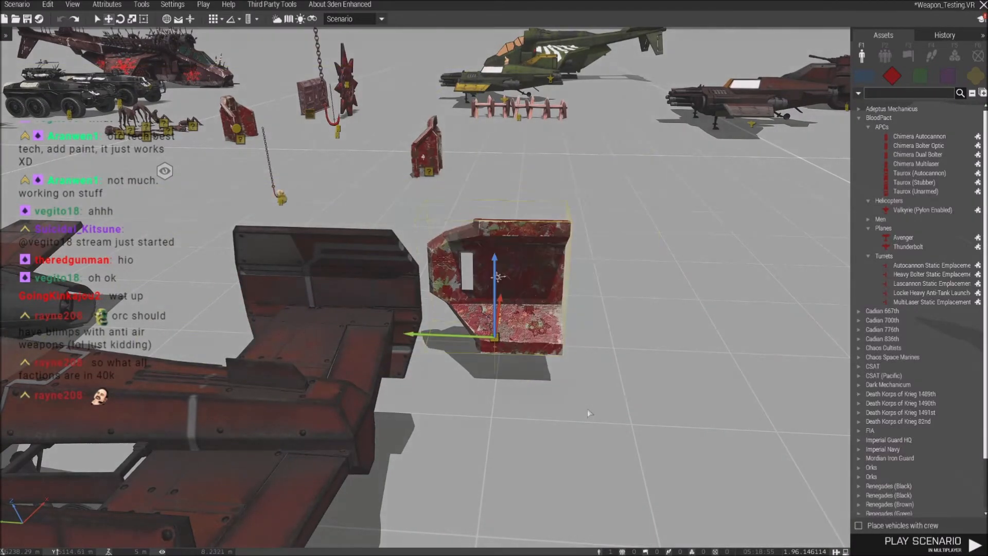
Move the floating defence line piece from the open floor to the Avenger's near wing.
key("w")
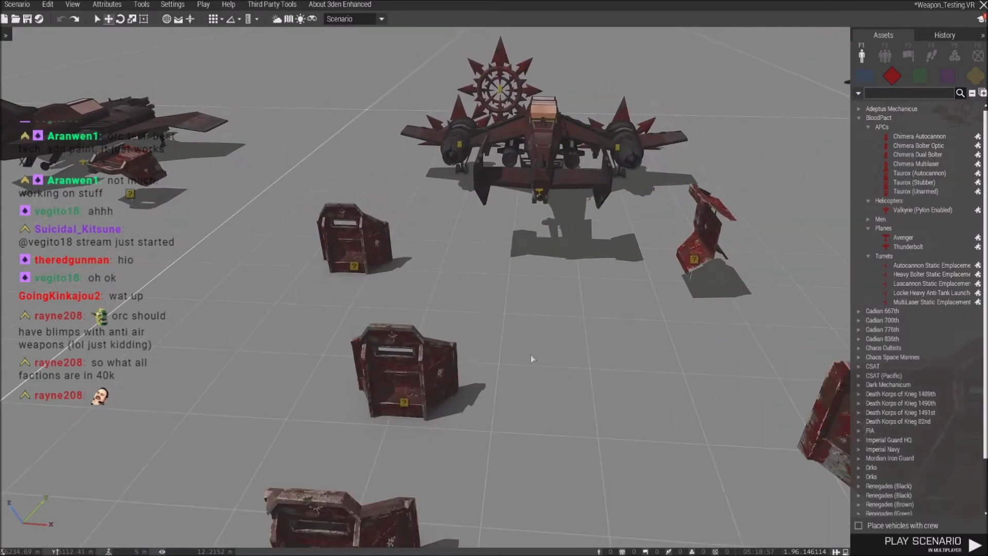
key("a")
right_click_drag(532, 359, 662, 341)
key("a")
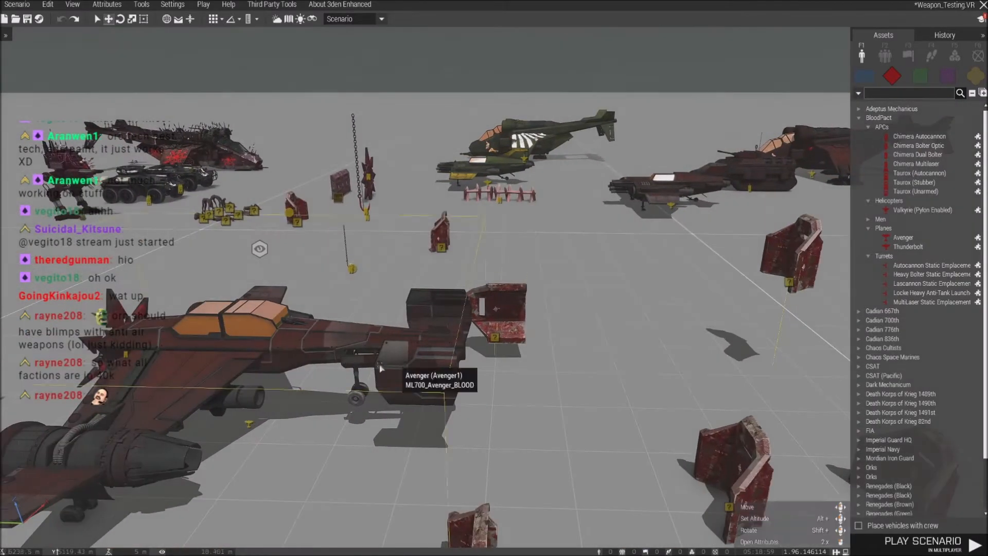
mouse_move(412, 360)
right_mouse_down()
mouse_move(415, 380)
mouse_move(425, 343)
mouse_move(437, 339)
mouse_move(412, 345)
right_mouse_up()
key("w")
key("z")
key("a")
key("w")
key("s")
key("q")
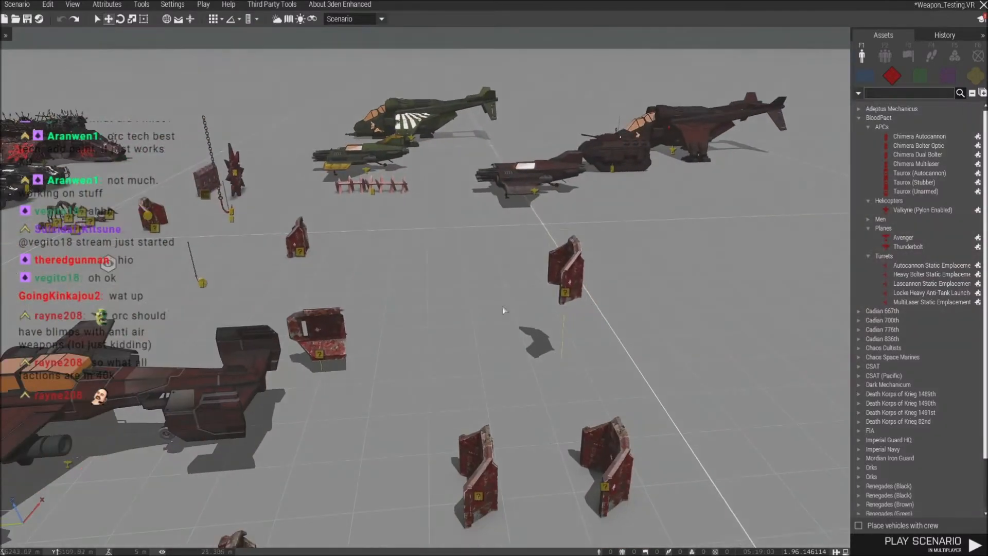
left_click_drag(565, 292, 544, 302)
key("a")
key("Delete")
left_click(391, 428)
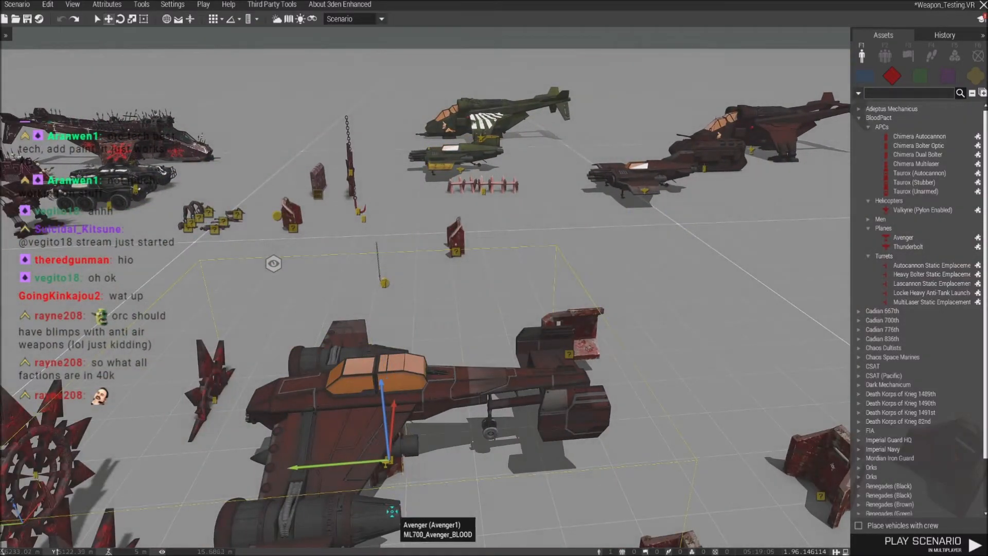
Rotate the defence line piece to 90° about X and raise it over the Avenger's cockpit canopy.
key("z")
right_click_drag(390, 513, 427, 370)
key("w")
key("space")
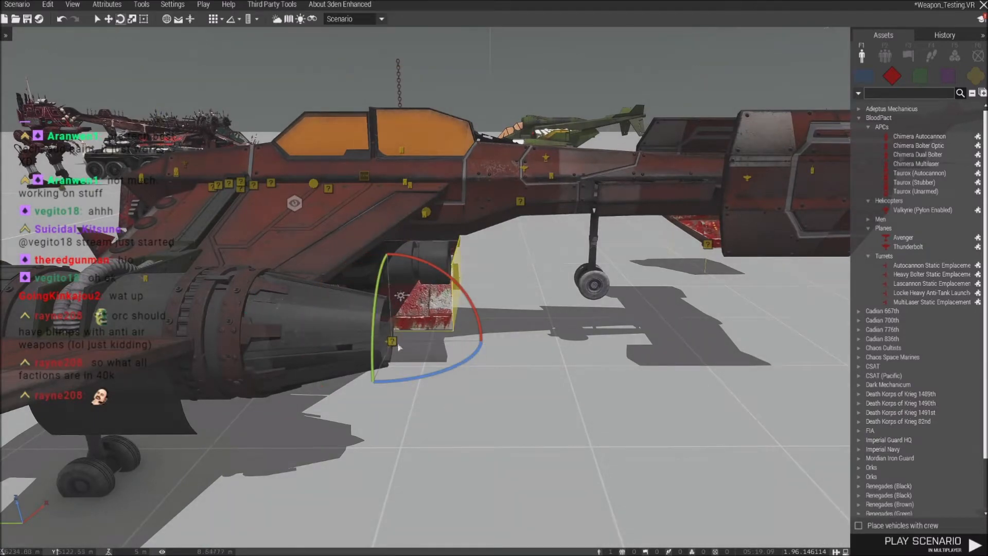
key("a")
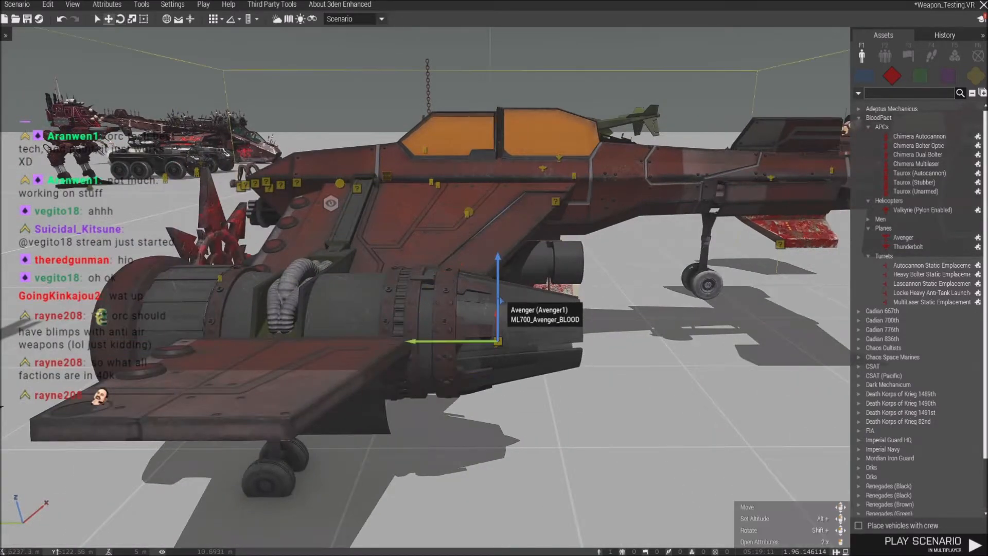
key("w")
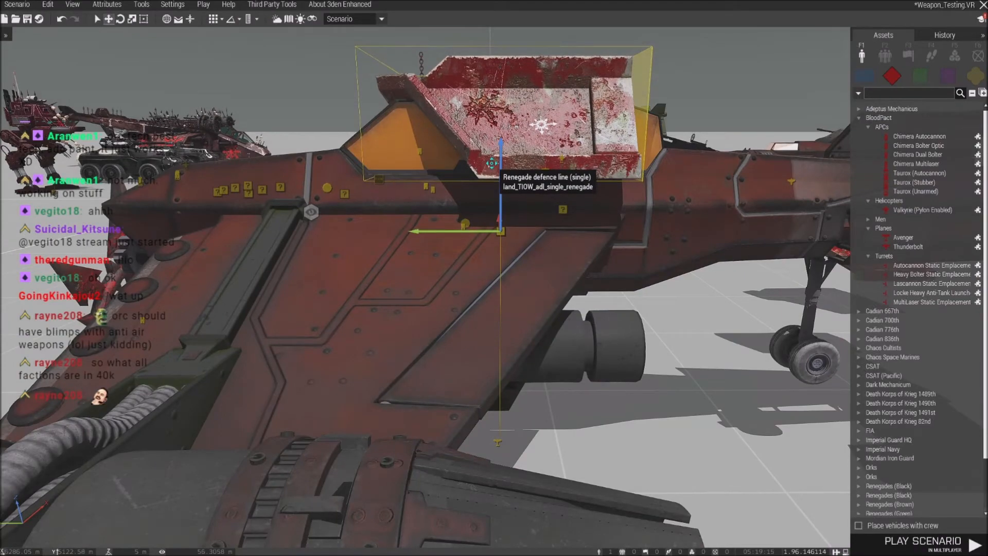
Move the rotated defence line piece off the cockpit and back above the open floor near the other pieces.
key("a")
right_click_drag(494, 190, 476, 265)
key("w")
key("q")
key("s")
key("d")
key("s")
key("d")
left_click_drag(502, 284, 505, 262)
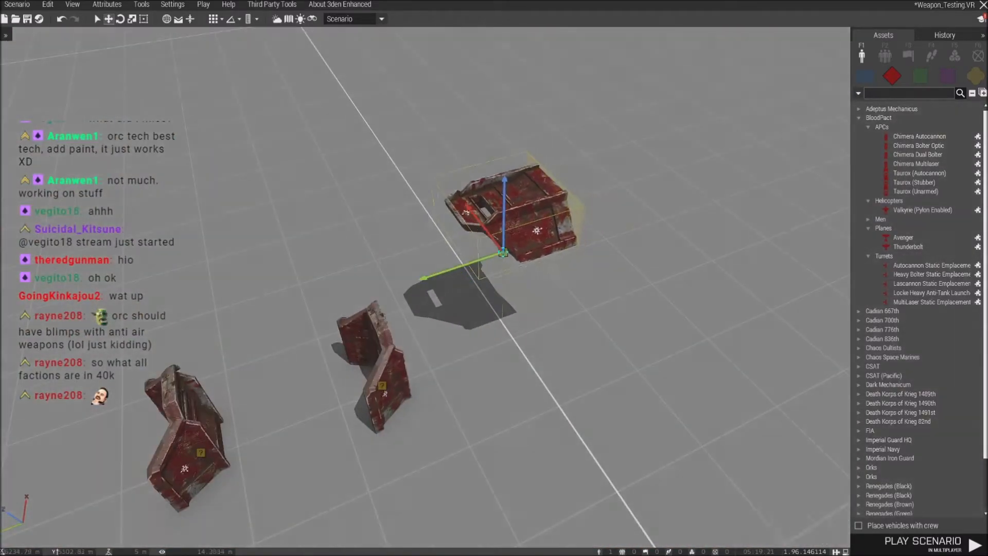
Using the neighbouring piece's init as reference, attach the floating piece to Avenger1 at [0, 0.5, 2.3] with setVectorDirAndUp [[-1,0,-100],[0,1,0]].
double_click(504, 261)
left_click(565, 466)
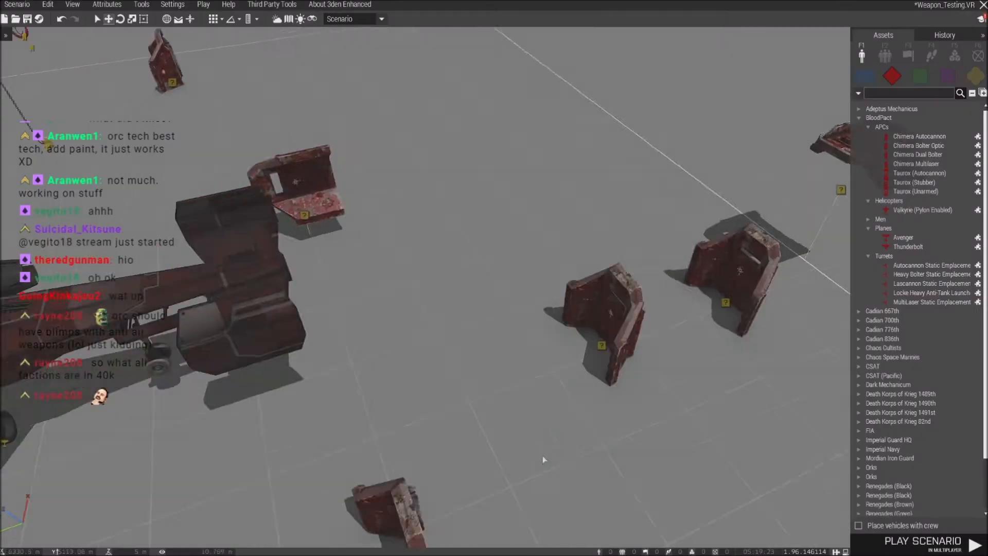
double_click(590, 333)
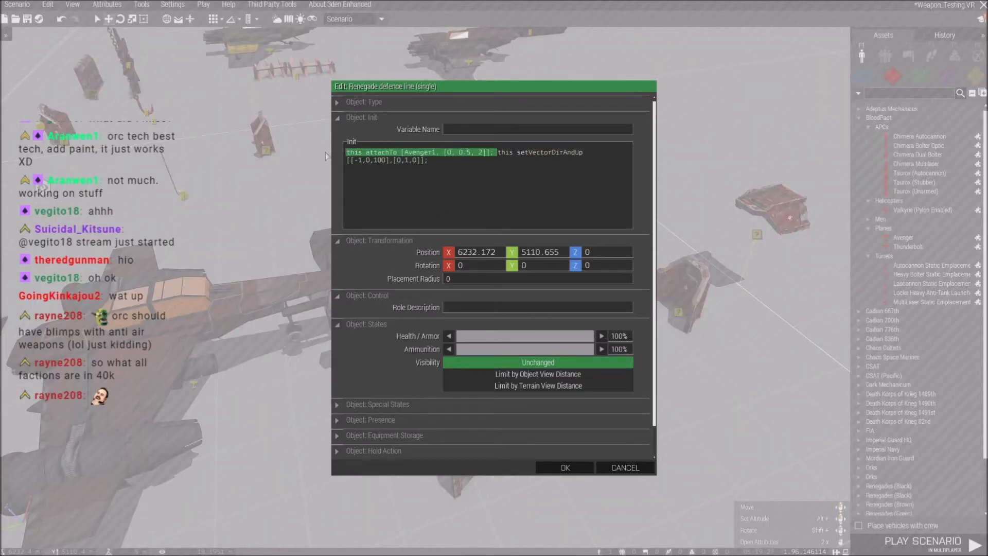
left_click(552, 472)
double_click(646, 204)
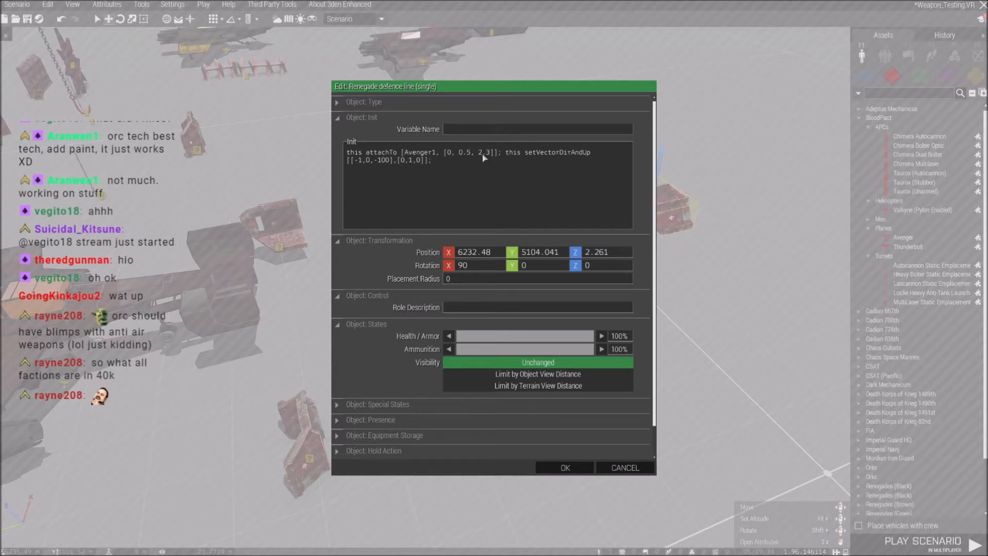
left_click(559, 469)
left_click(551, 465)
Start the scenario in multiplayer with the Ammo Bearer role and open the Zeus interface.
key("w")
right_click_drag(551, 465, 379, 259)
key("z")
right_click_drag(372, 108, 173, 31)
key("w")
key("s")
key("q")
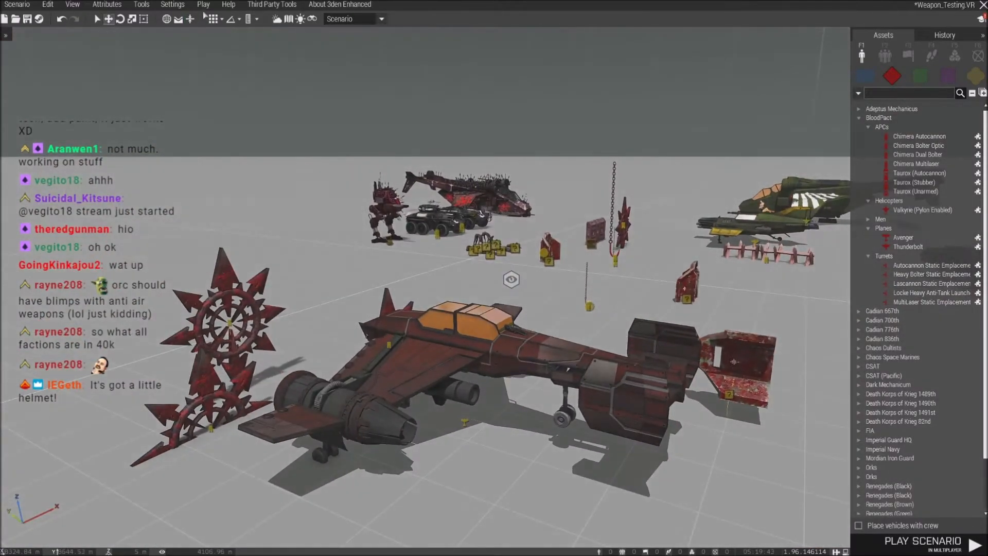
left_click(203, 4)
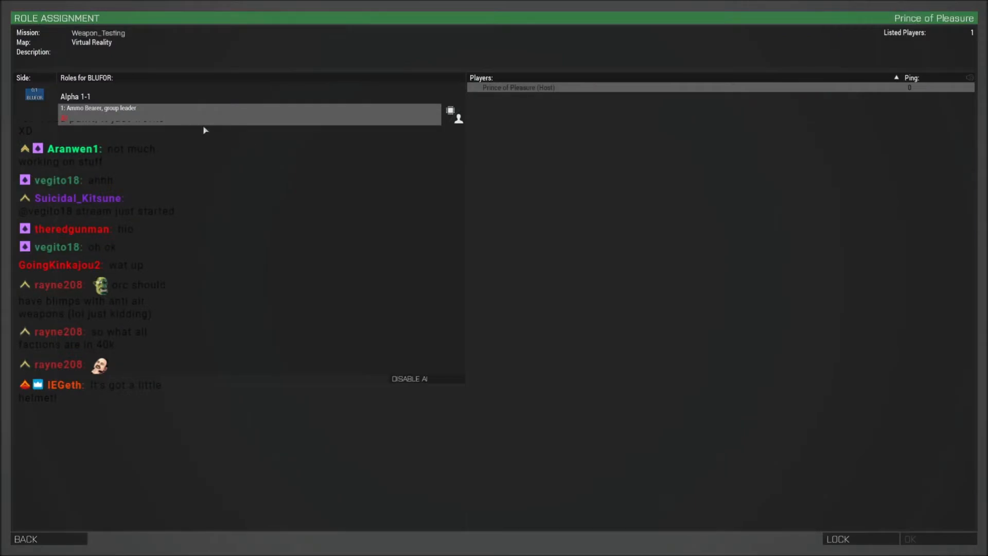
left_click(916, 539)
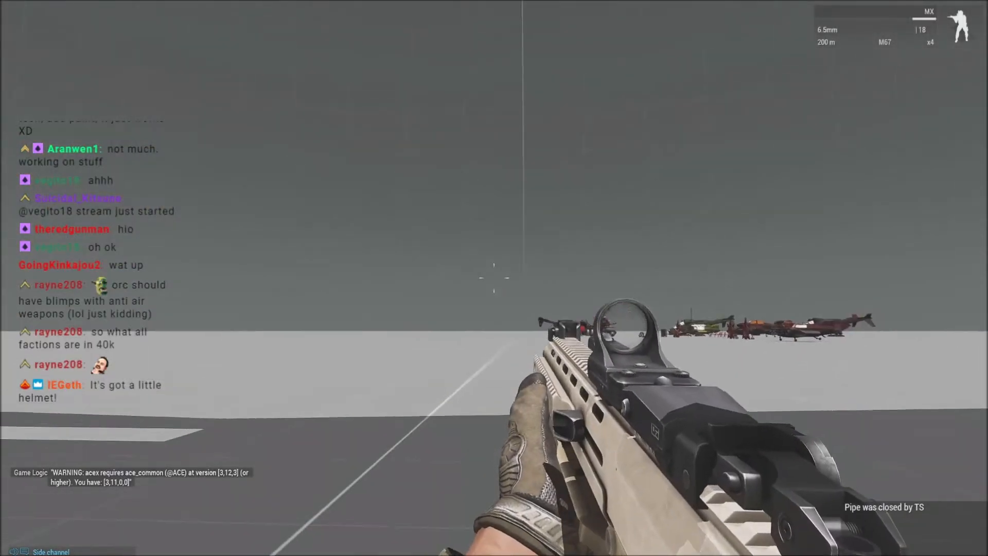
right_click(494, 278)
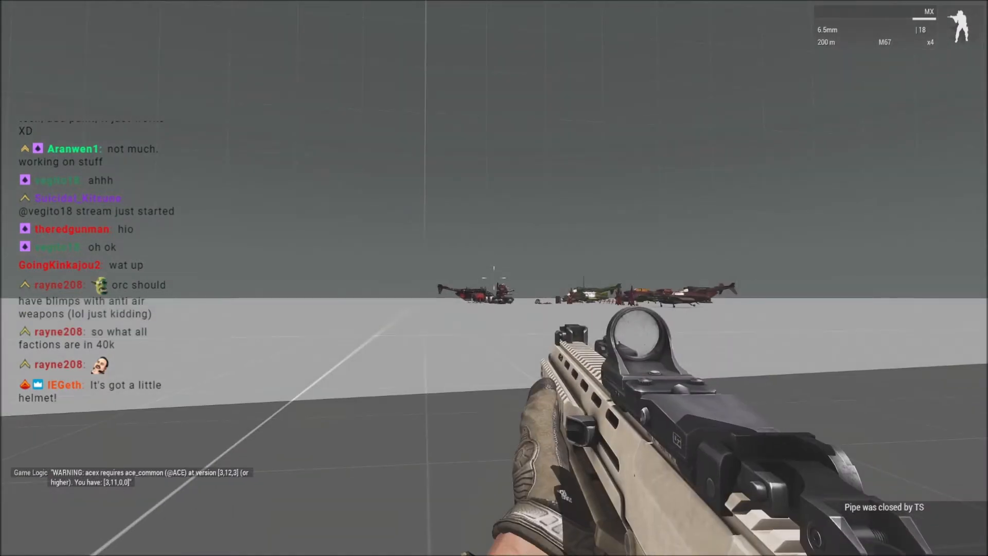
key("y")
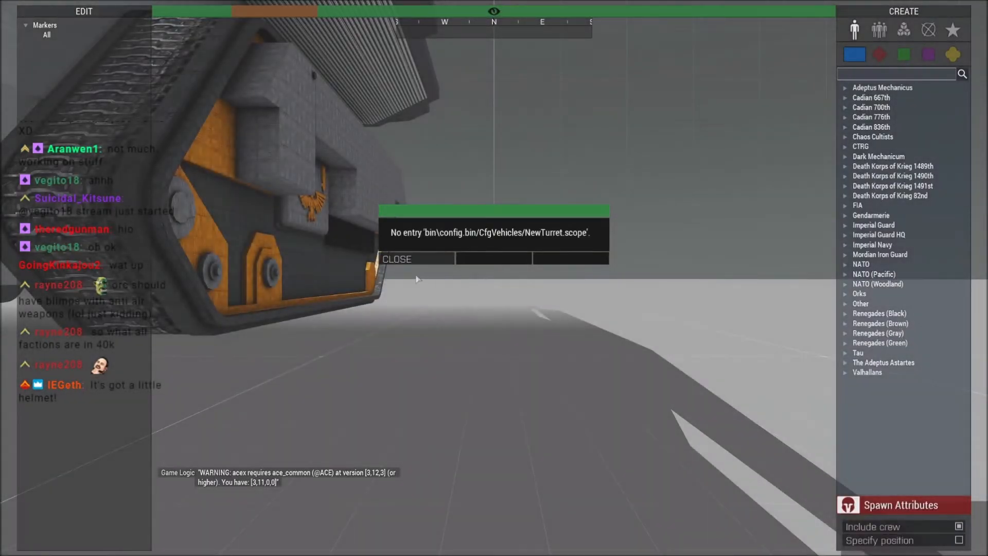
left_click(414, 259)
Examine the attached defence line piece's fit on the Avenger's canopy in Zeus.
key("d")
right_click_drag(445, 271, 464, 325)
key("w")
key("z")
key("w")
left_click_drag(465, 324, 445, 326)
key("z")
right_click_drag(445, 325, 399, 289)
key("w")
key("q")
key("q")
key("w")
key("w")
key("s")
End the running multiplayer test for all players and go back to editing the scenario.
key("Escape")
left_click(126, 512)
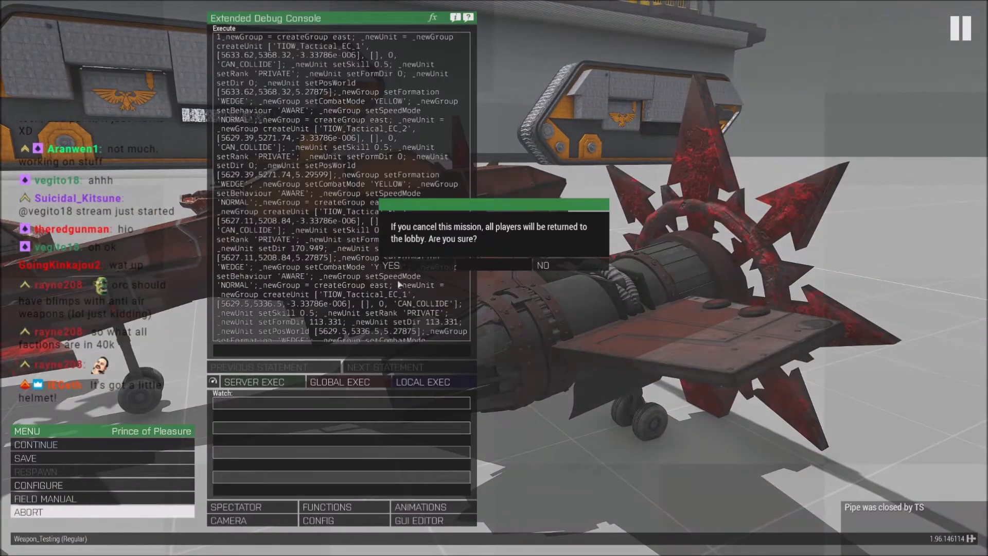
left_click(408, 270)
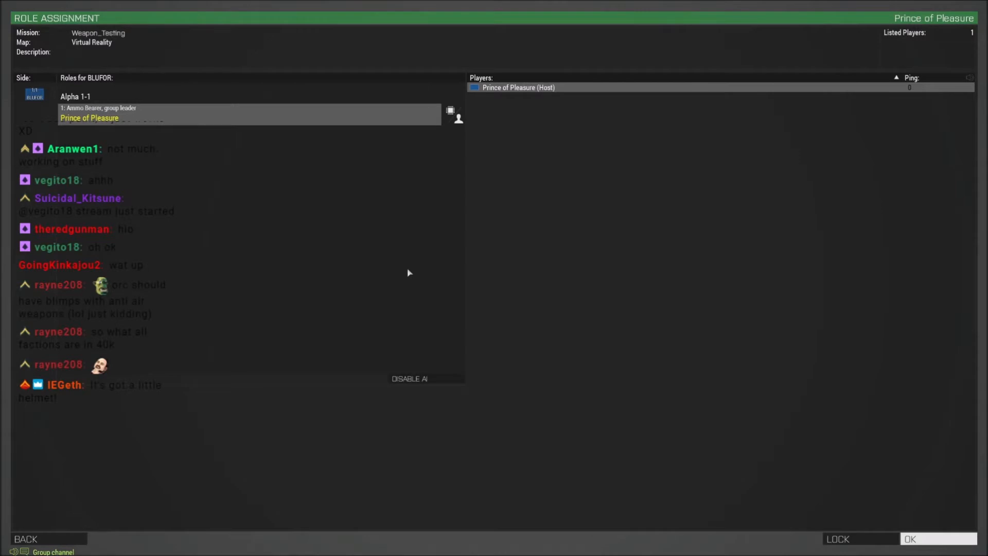
key("Escape")
Examine the red Thunderbolt's underside, wings and landing gear in the editor.
key("s")
right_click_drag(330, 392, 210, 400)
key("w")
key("w")
right_click_drag(460, 279, 411, 342)
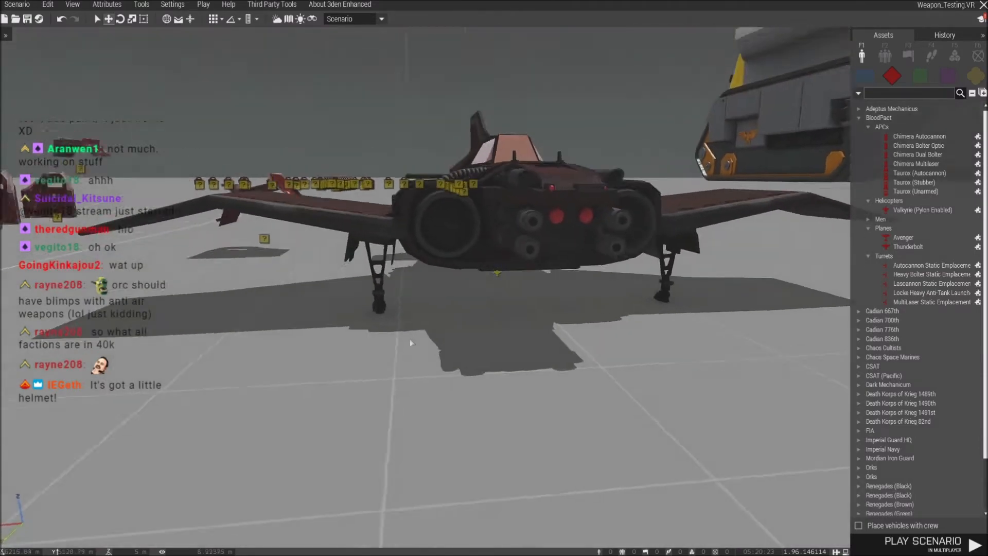
key("w")
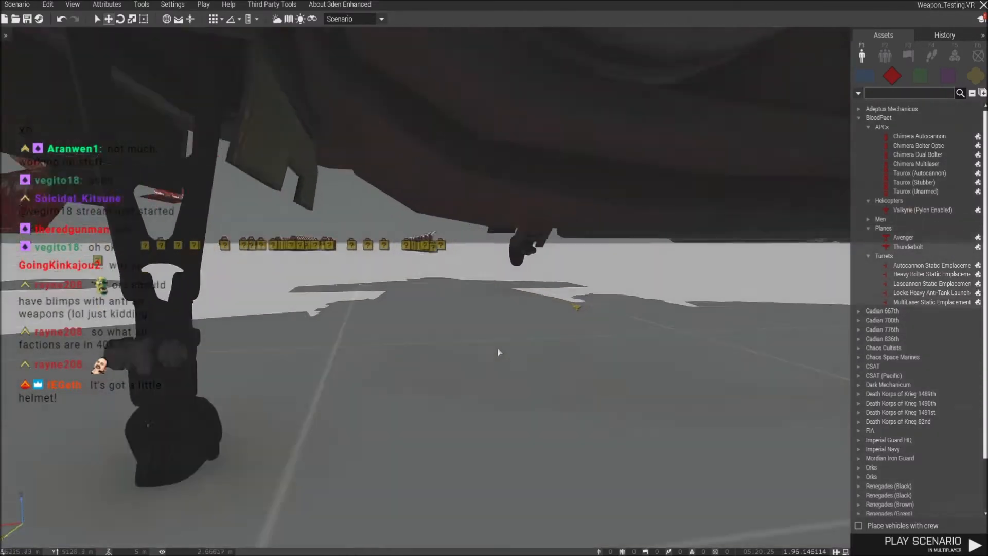
key("w")
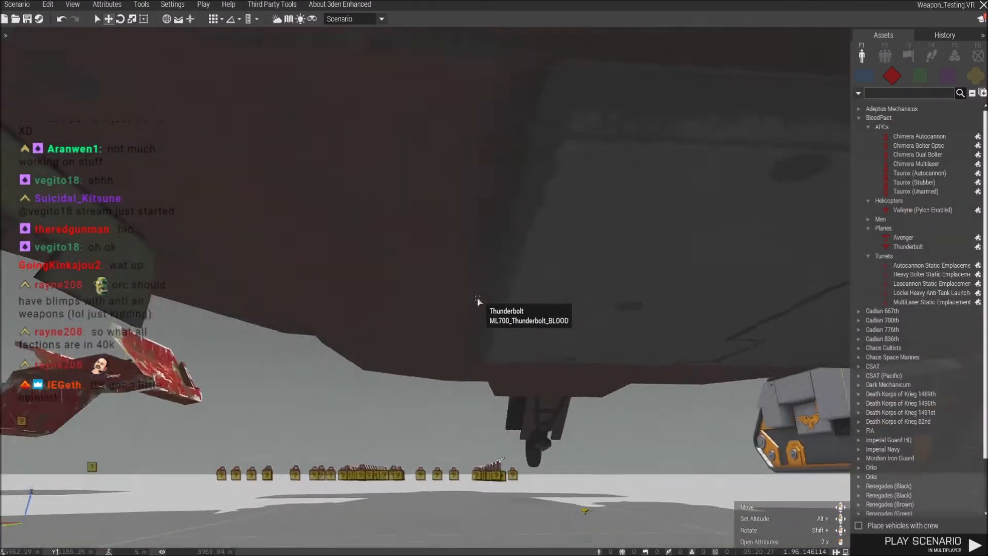
key("s")
key("a")
right_click_drag(450, 305, 489, 307)
key("w")
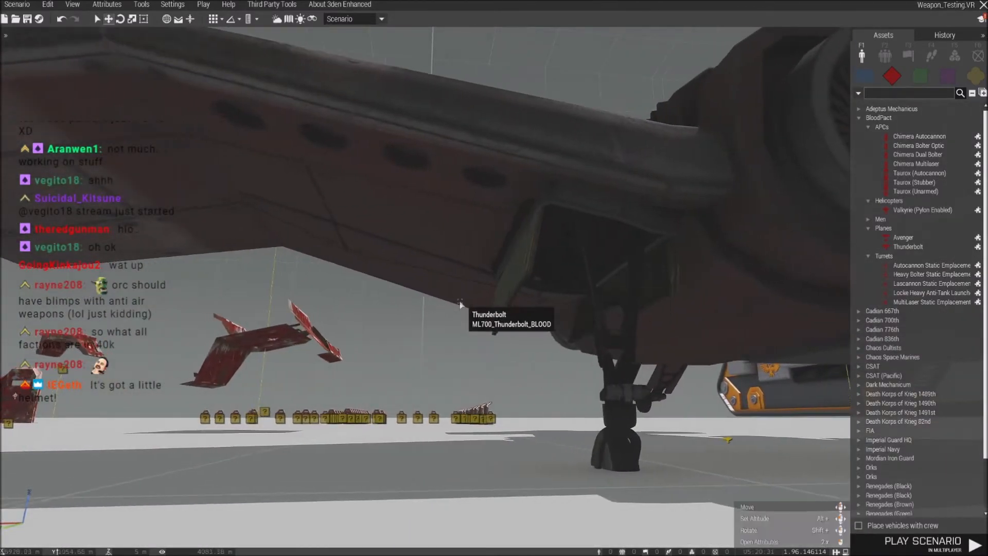
key("a")
key("q")
mouse_move(457, 269)
right_mouse_down()
mouse_move(412, 296)
mouse_move(466, 281)
right_mouse_up()
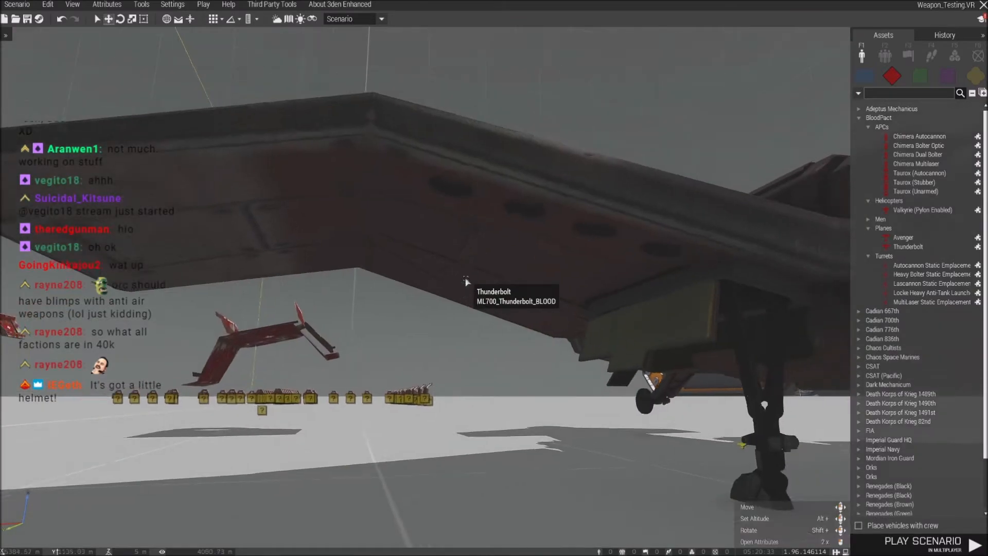
key("s")
key("s")
Examine the Thunderbolt's hull from above and its nose guns and engine intakes from the front.
right_click_drag(401, 285, 369, 241)
key("w")
key("a")
key("s")
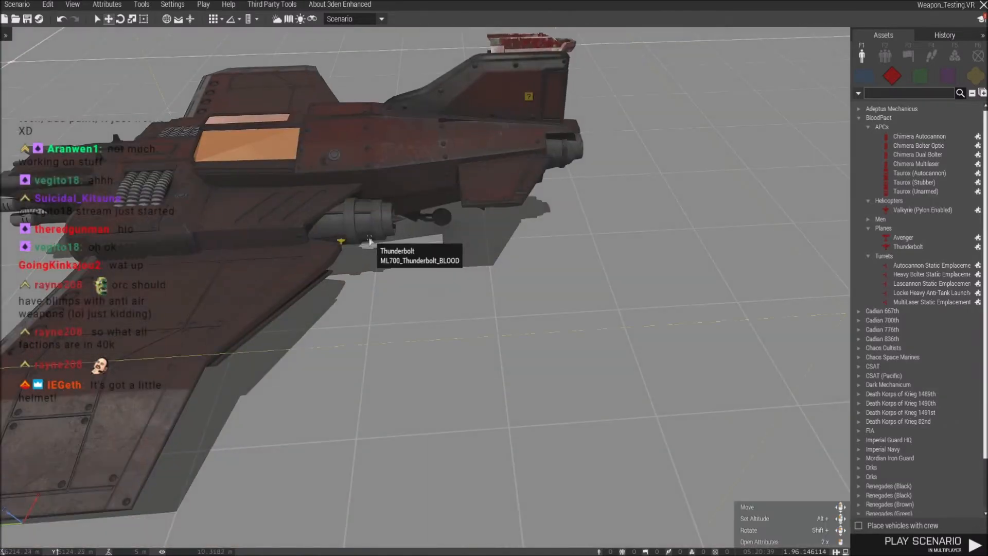
key("w")
key("z")
right_click_drag(516, 349, 567, 355)
key("s")
key("d")
key("a")
key("s")
key("w")
key("q")
key("s")
key("a")
key("z")
key("w")
key("d")
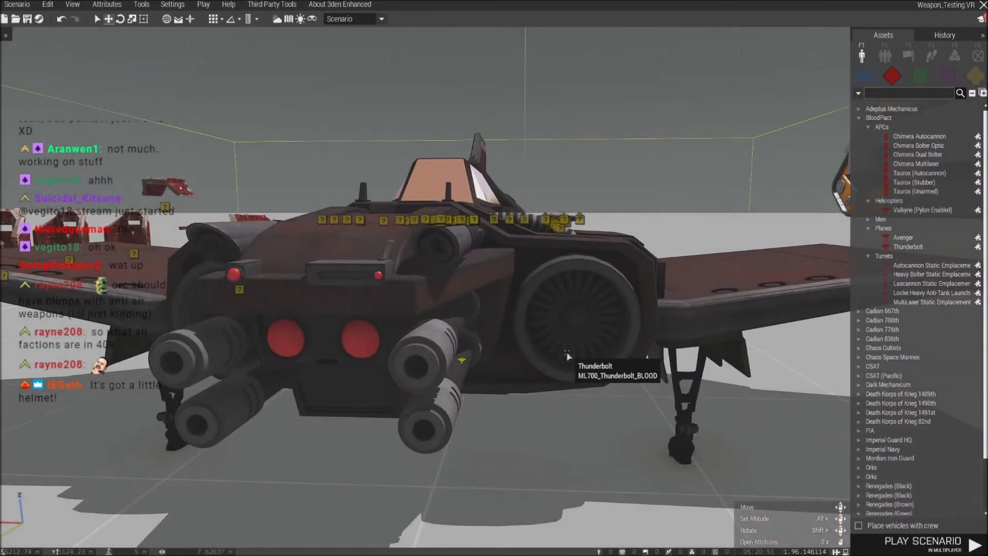
Set the floating defence line piece's attachTo offset on Avenger1 to X 0 and Y 0, and raise its Z offset to about 3.
key("d")
key("q")
right_click_drag(568, 355, 430, 357)
key("w")
key("a")
key("d")
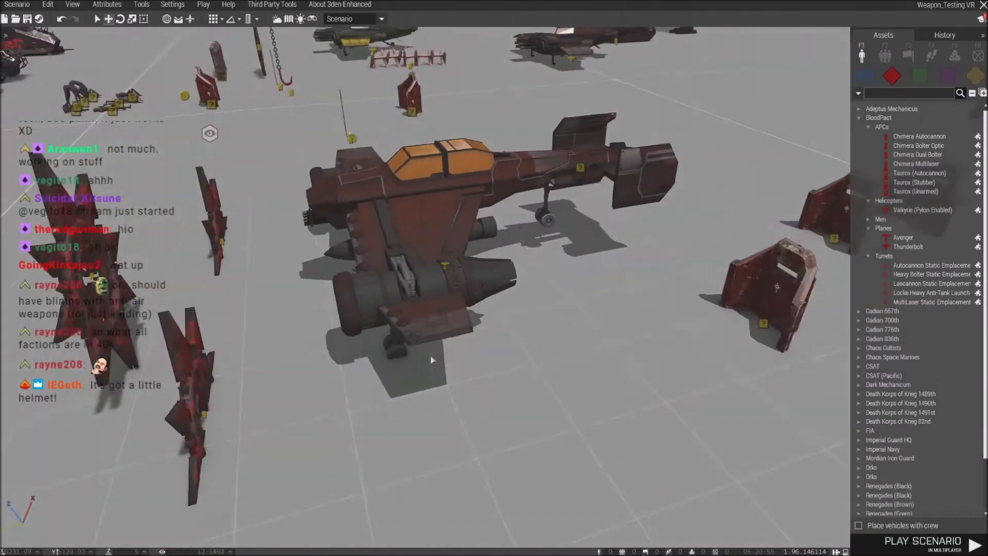
double_click(668, 206)
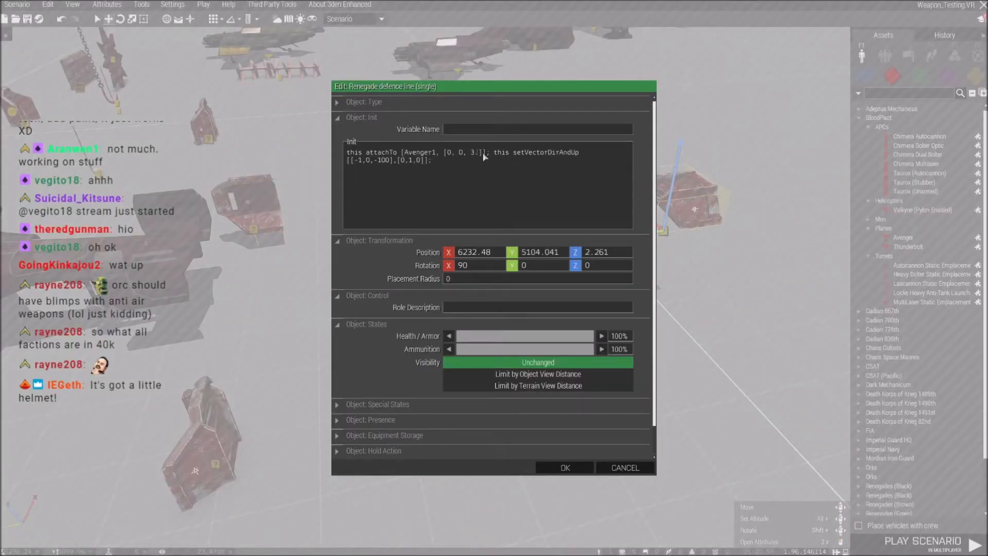
left_click(565, 467)
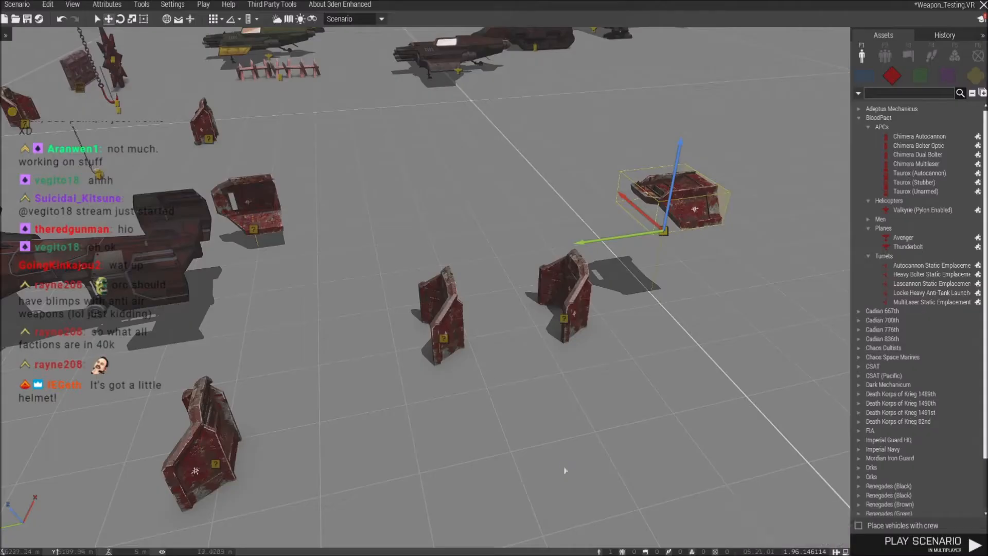
Start a multiplayer test of Weapon_Testing in the Ammo Bearer role and open the Zeus interface.
left_click(203, 4)
left_click(243, 86)
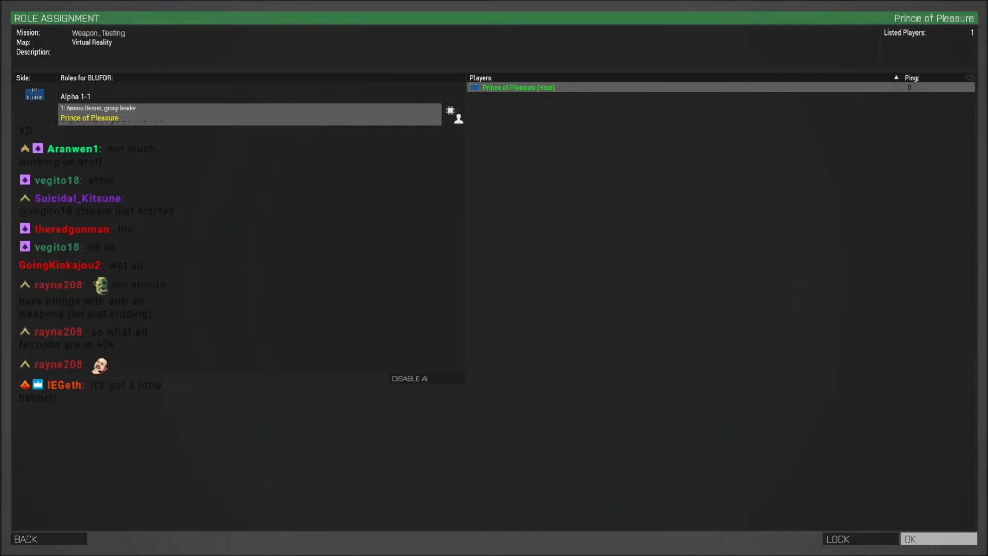
key("Return")
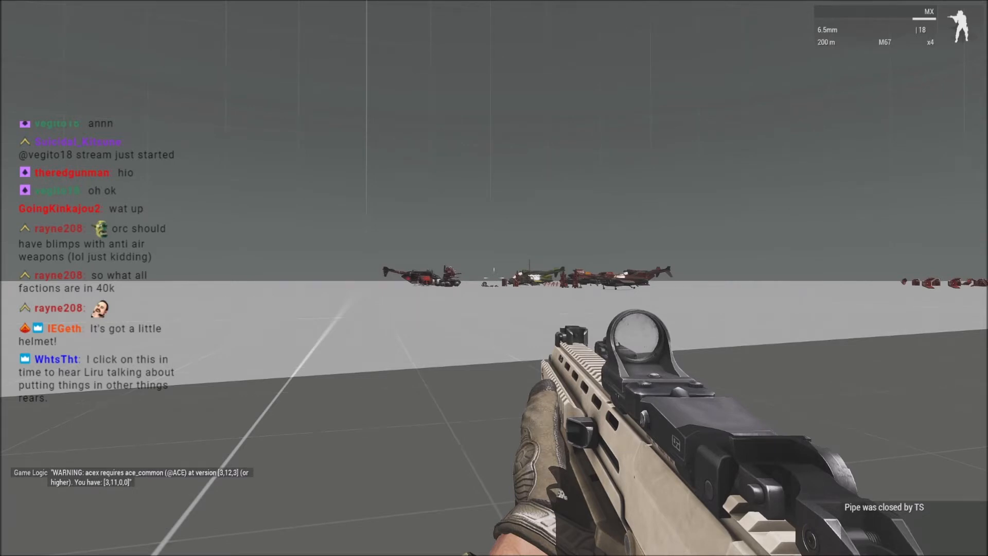
key("y")
left_click(422, 262)
Examine from the front how the defence line pieces sit on the spiked Avenger's hull.
right_click_drag(422, 262, 536, 264)
key("d")
key("w")
key("d")
key("d")
key("w")
key("w")
key("s")
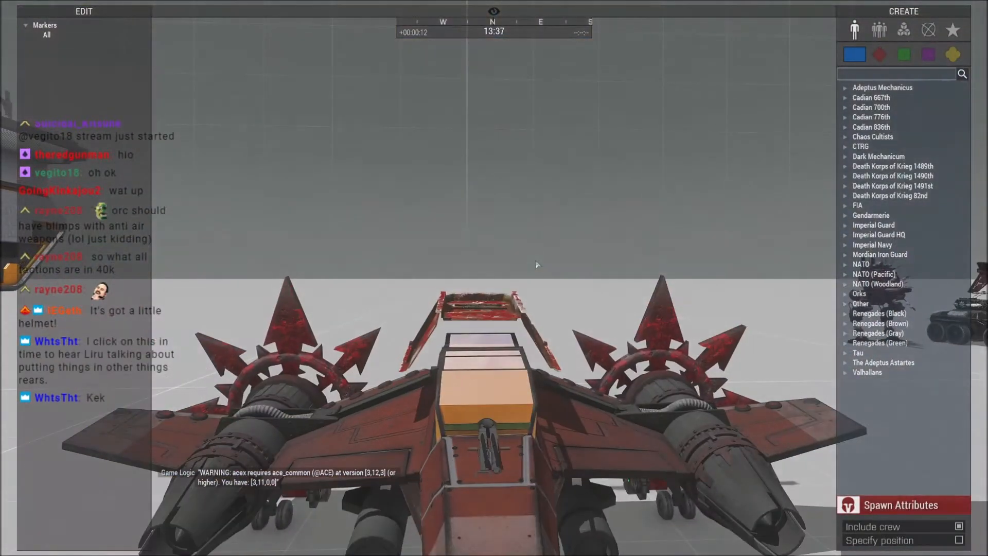
Abort the multiplayer test for all players and return to the scenario editor.
key("Escape")
left_click(47, 514)
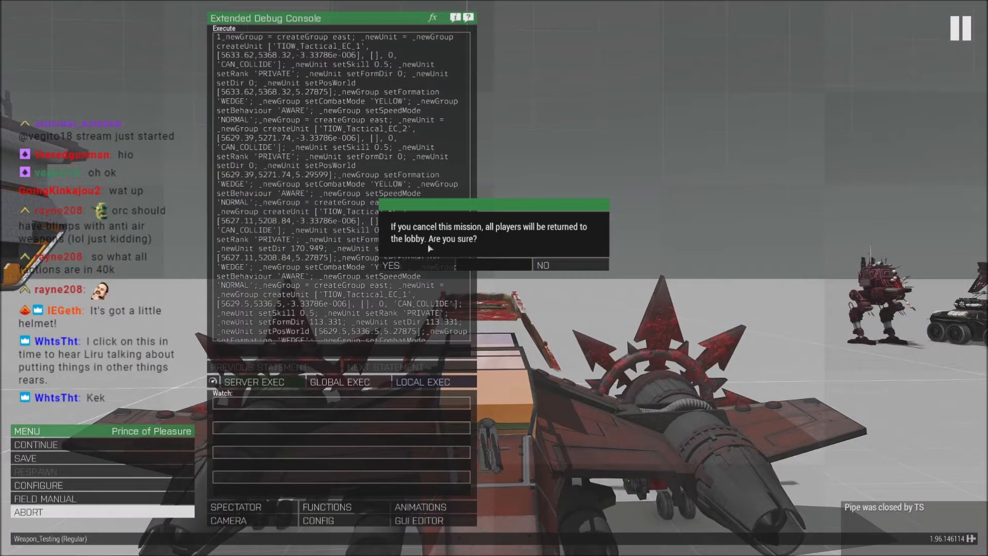
left_click(392, 266)
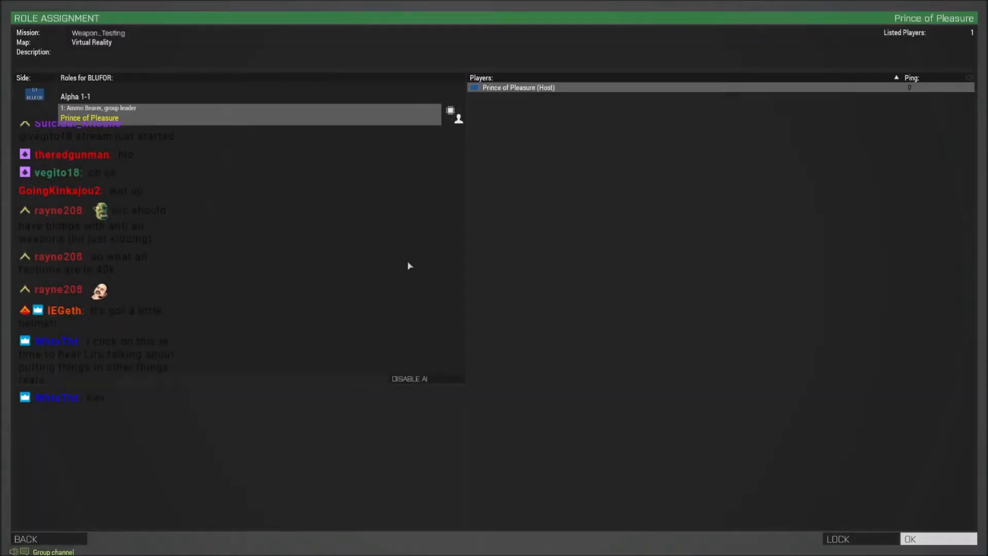
key("Escape")
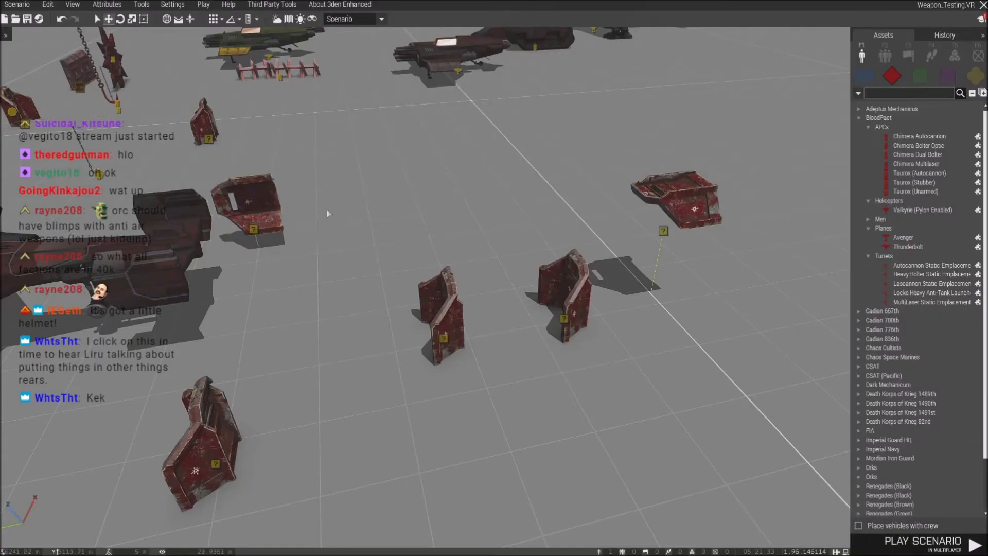
Set the floating defence line piece's attachTo Z offset on Avenger1 to 3.5.
key("d")
key("w")
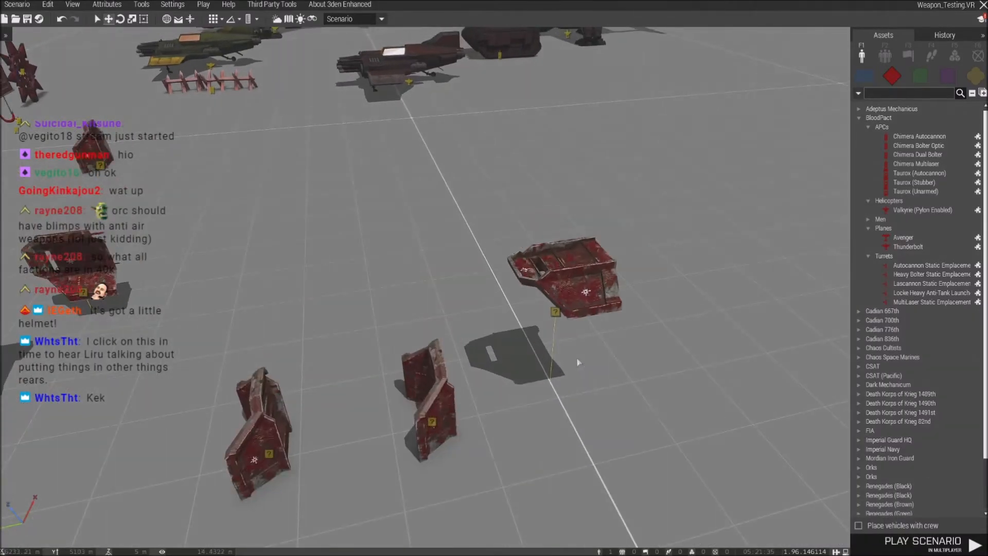
double_click(575, 310)
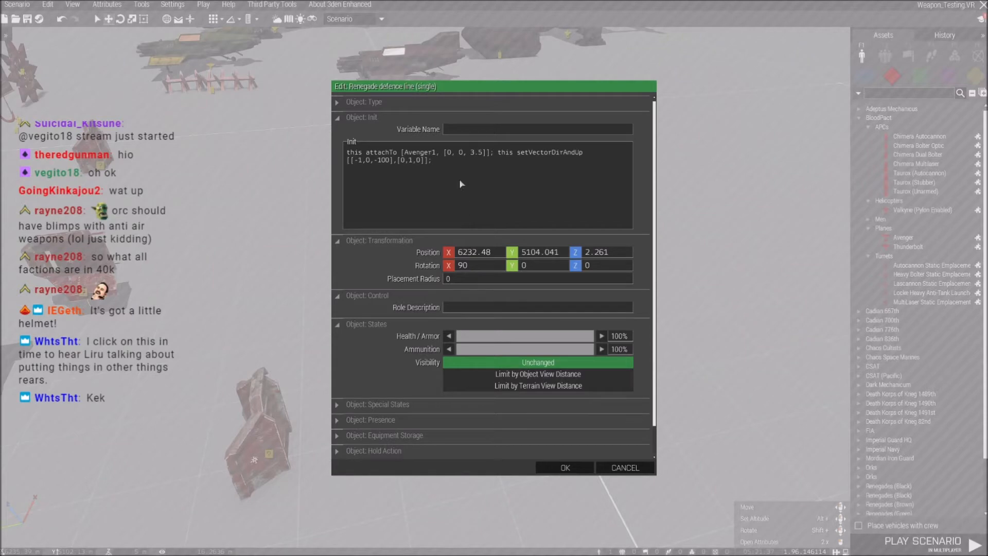
left_click(539, 467)
key("s")
Run the scenario in multiplayer again, enter Zeus and dismiss the missing config entry error.
left_click(203, 7)
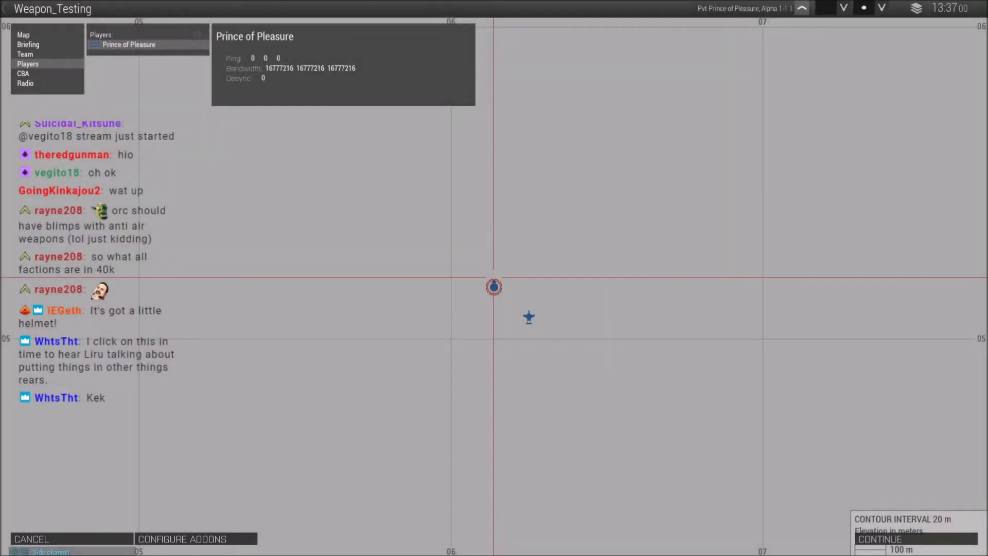
left_click(895, 536)
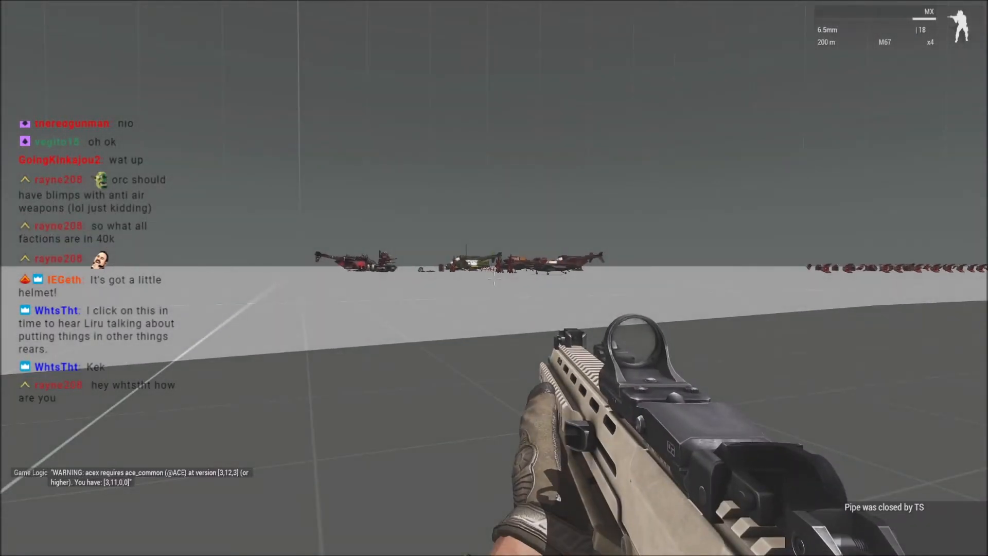
key("y")
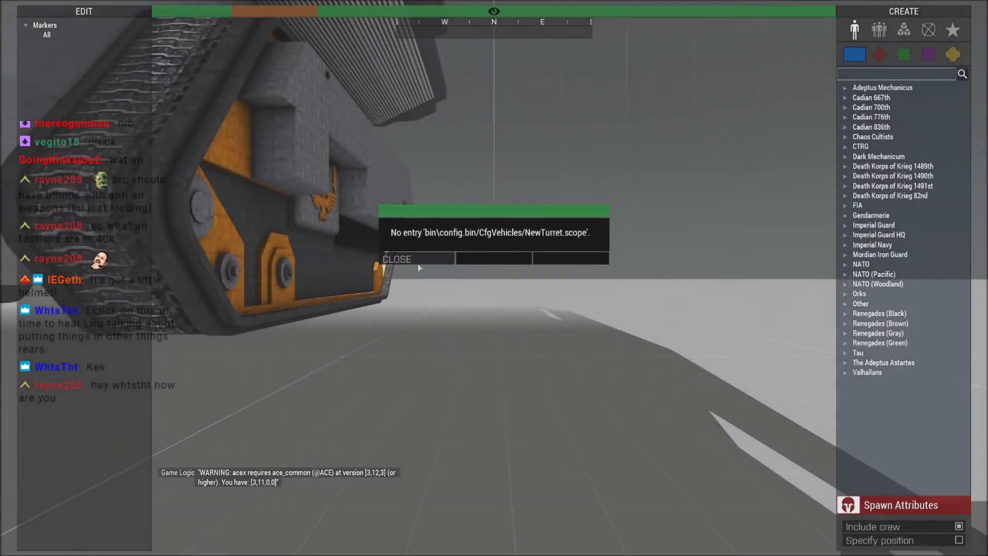
left_click(420, 264)
Make the spiked Avenger editable in Zeus using the Add/Remove editable Objects module.
key("w")
right_click_drag(420, 266, 424, 379)
key("z")
key("w")
key("d")
key("w")
key("a")
key("d")
key("a")
key("s")
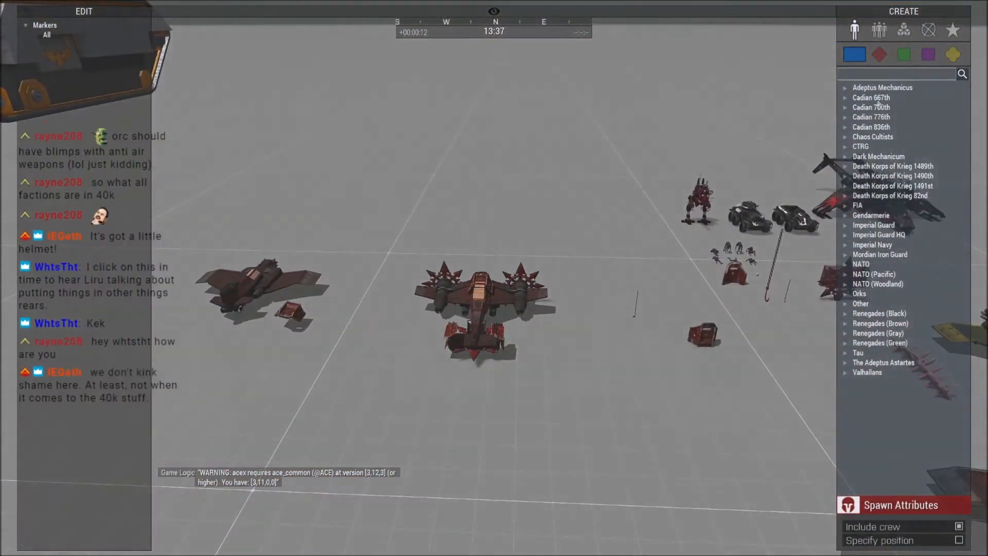
left_click(904, 30)
key("w")
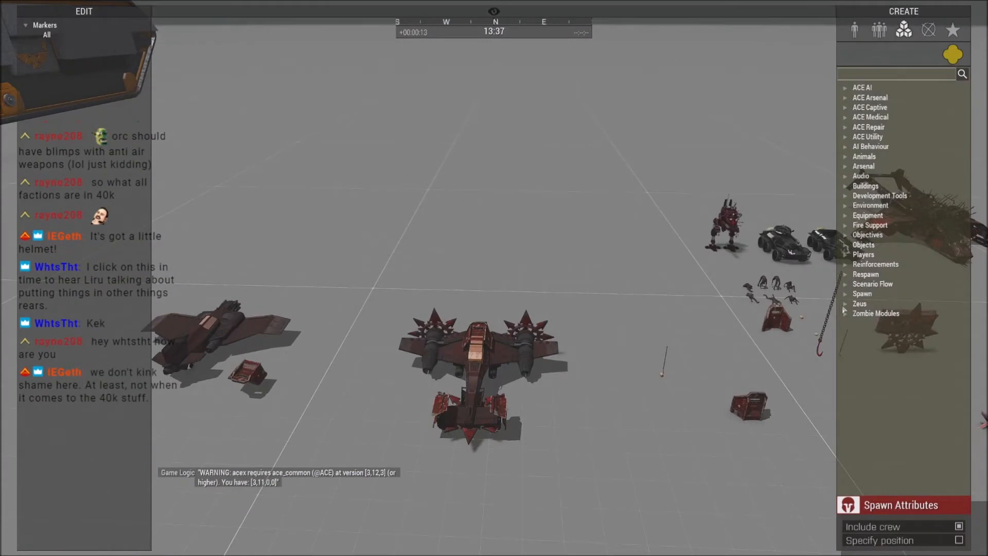
left_click(471, 376)
left_click(649, 311)
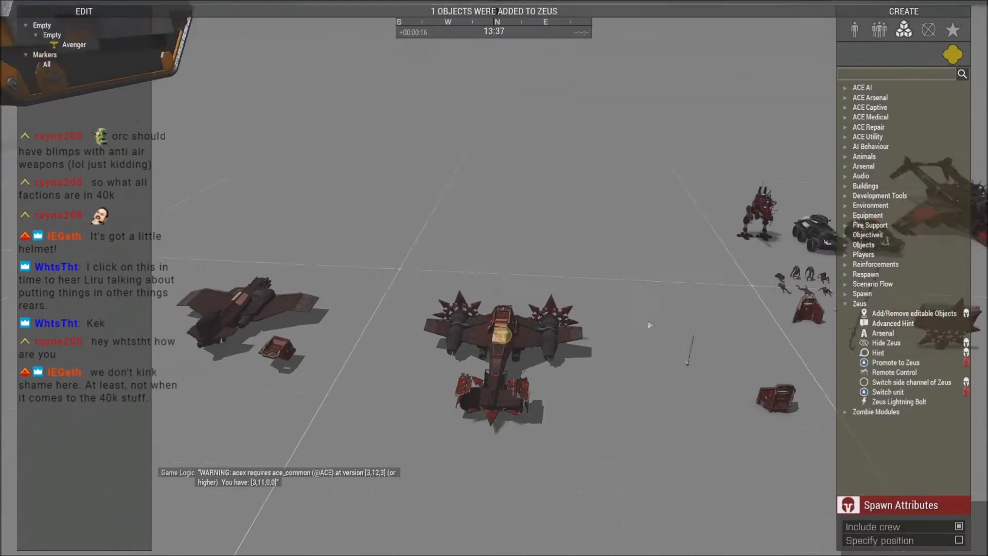
Crew the spiked Avenger with a Renegades (Black) Assistant Gunner(AA) and check the forward view from its cockpit.
right_click_drag(646, 326, 388, 147)
left_click(855, 32)
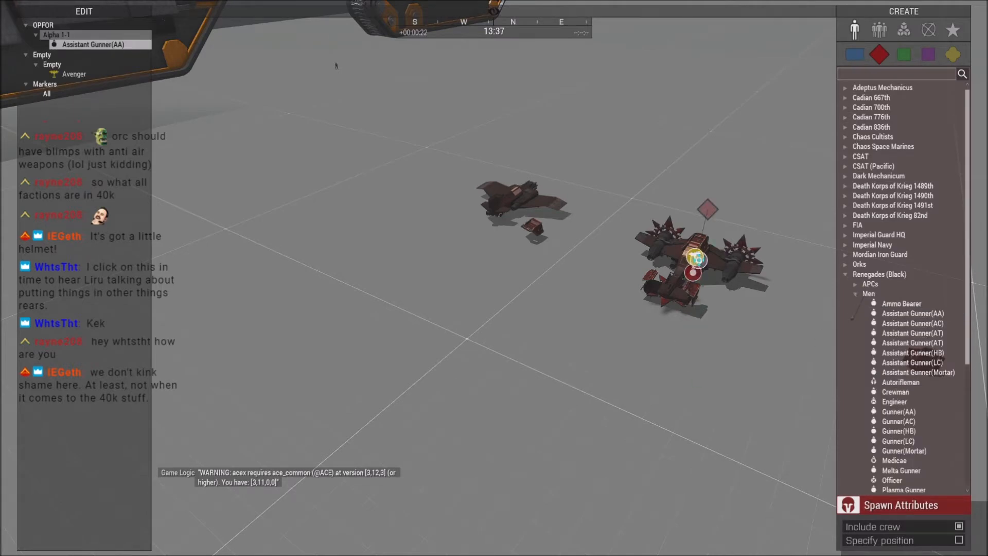
double_click(691, 253, "ctrl")
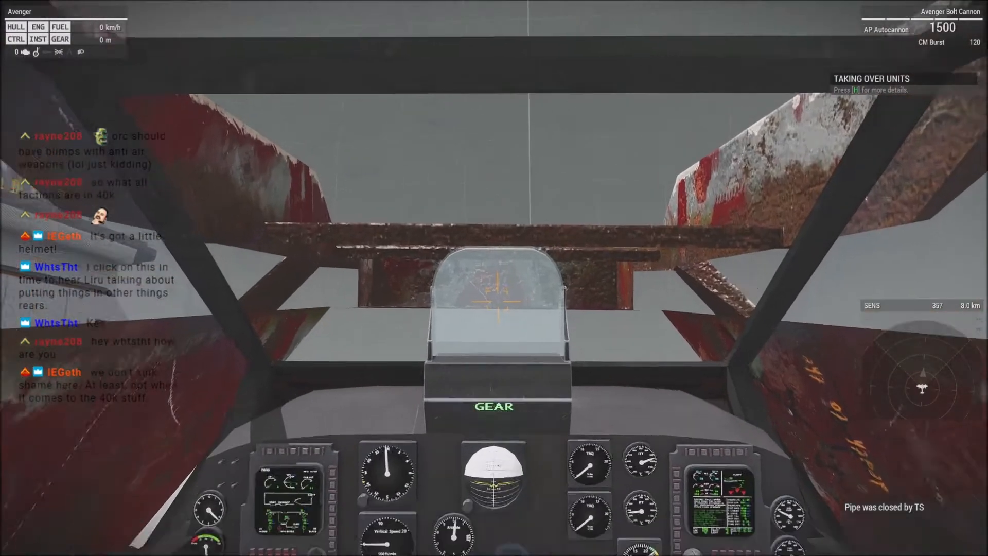
right_click(494, 278)
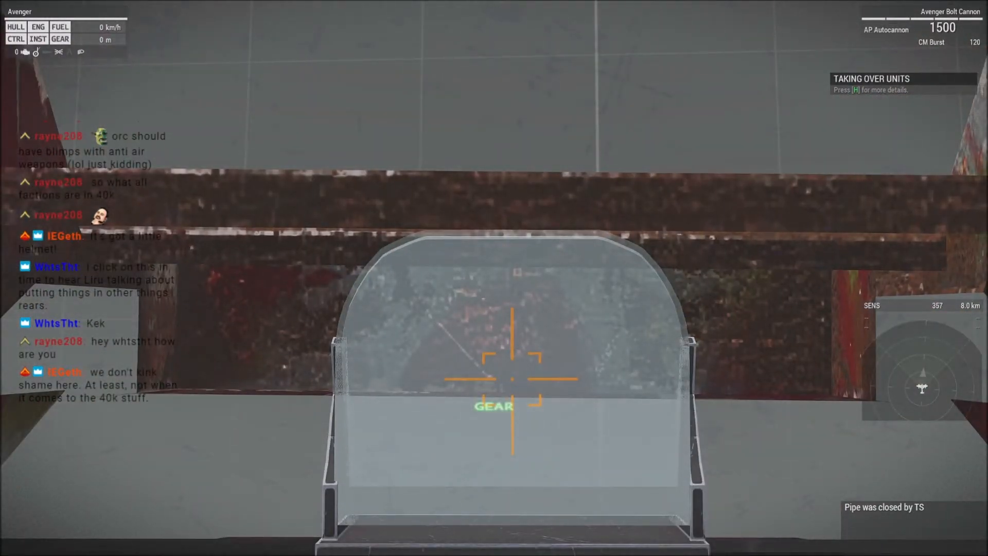
right_click(494, 278)
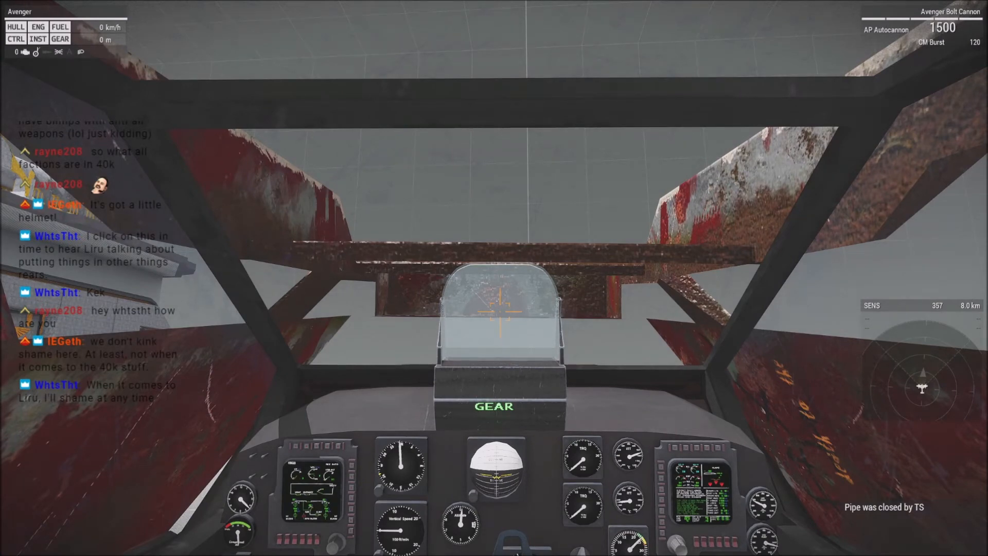
End the cockpit test for all players and go back to editing the scenario.
key("Escape")
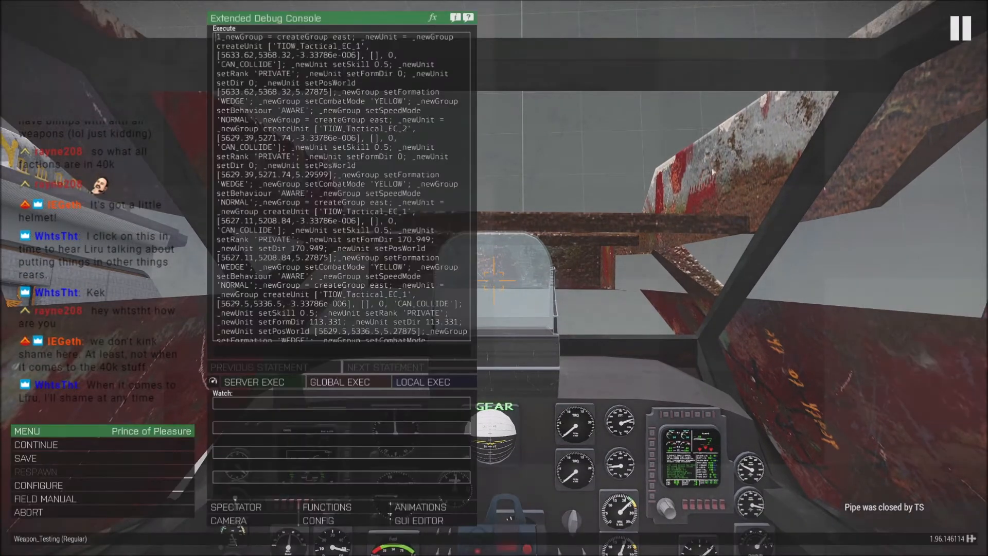
left_click(23, 511)
left_click(439, 266)
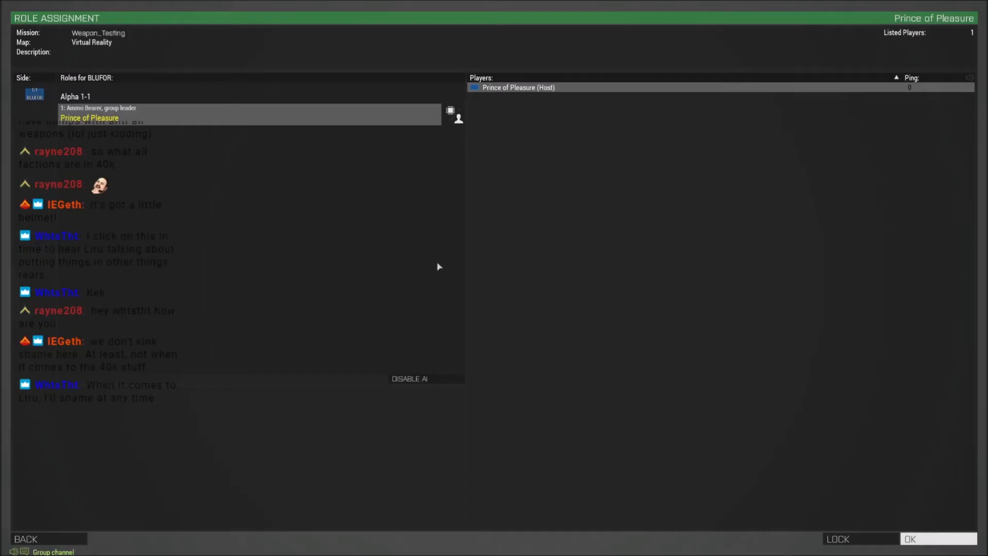
key("Escape")
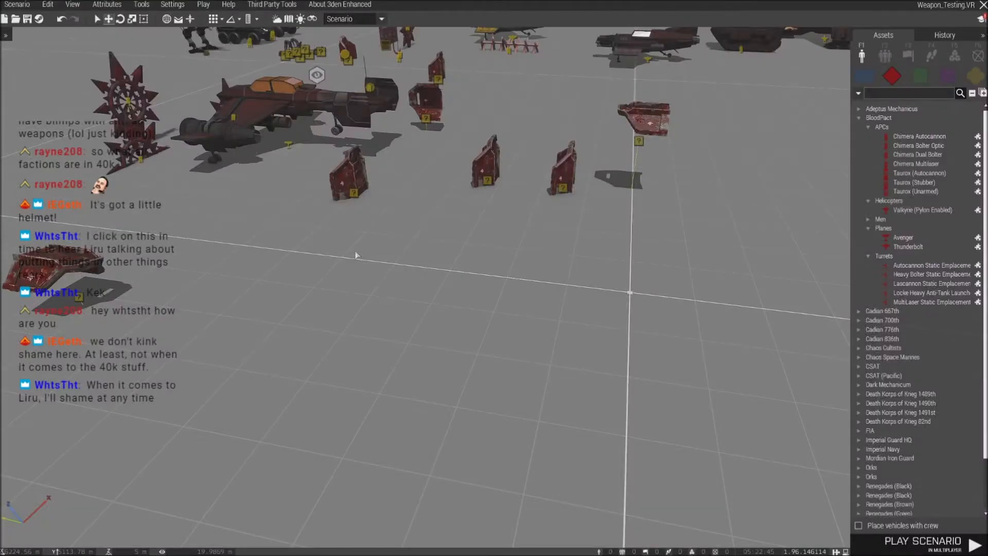
Lower the floating defence line piece's attachTo Z offset on Avenger1 to about 3.2.
key("w")
key("a")
key("d")
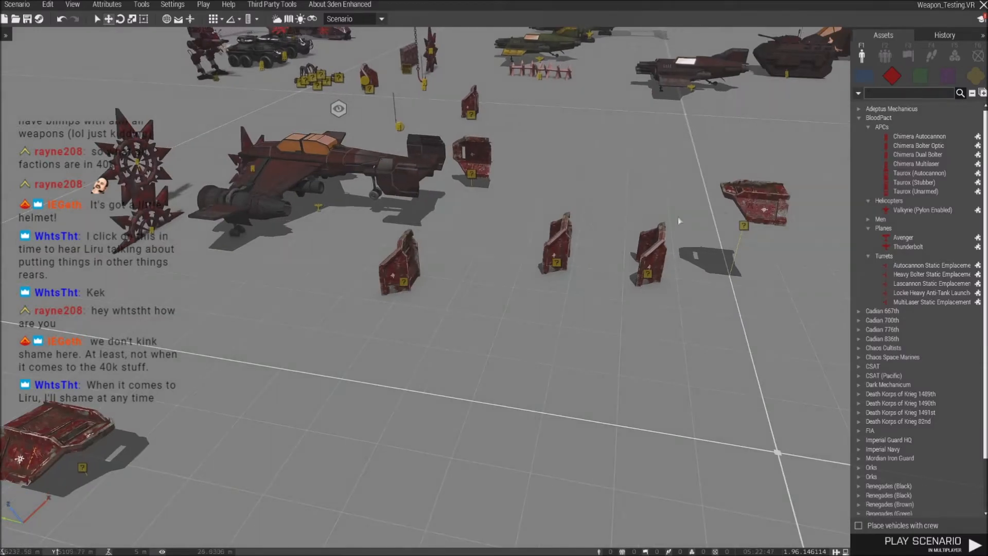
double_click(745, 213)
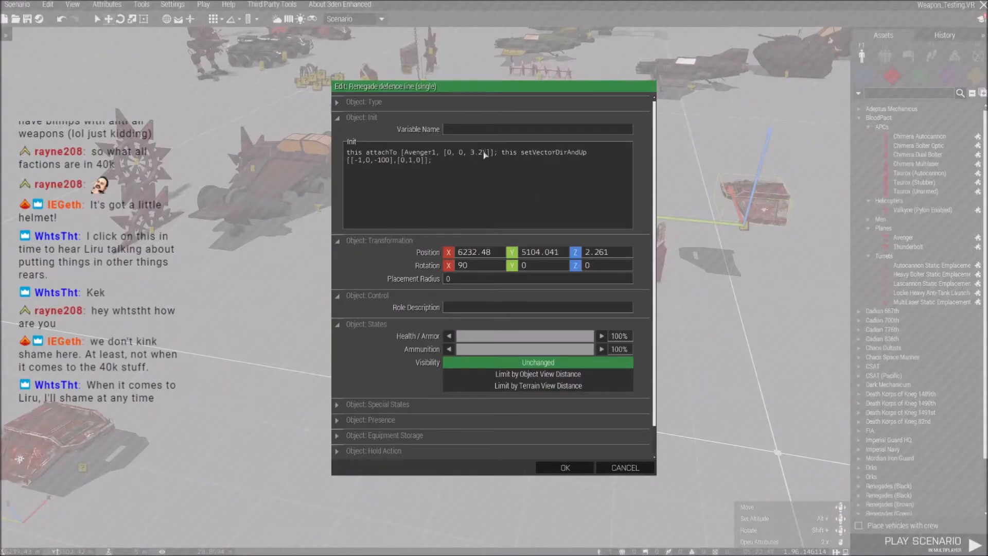
left_click(565, 468)
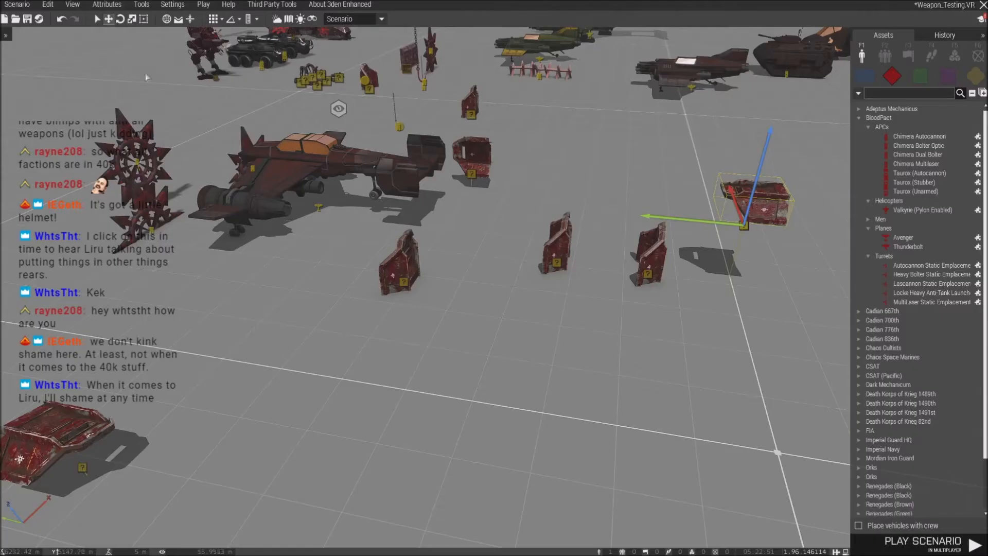
Launch a new multiplayer test of the scenario and switch to the Zeus view.
left_click(204, 4)
left_click(234, 87)
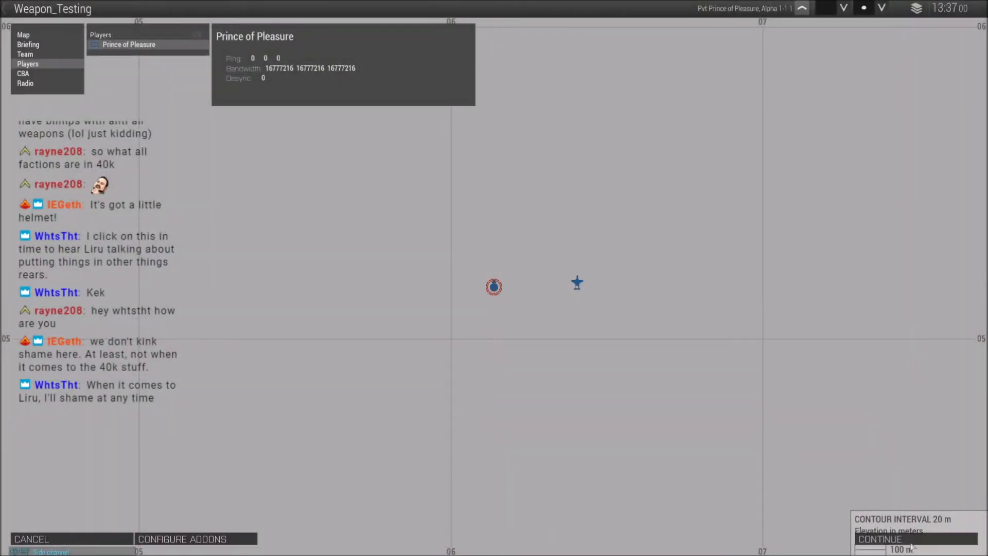
left_click(910, 540)
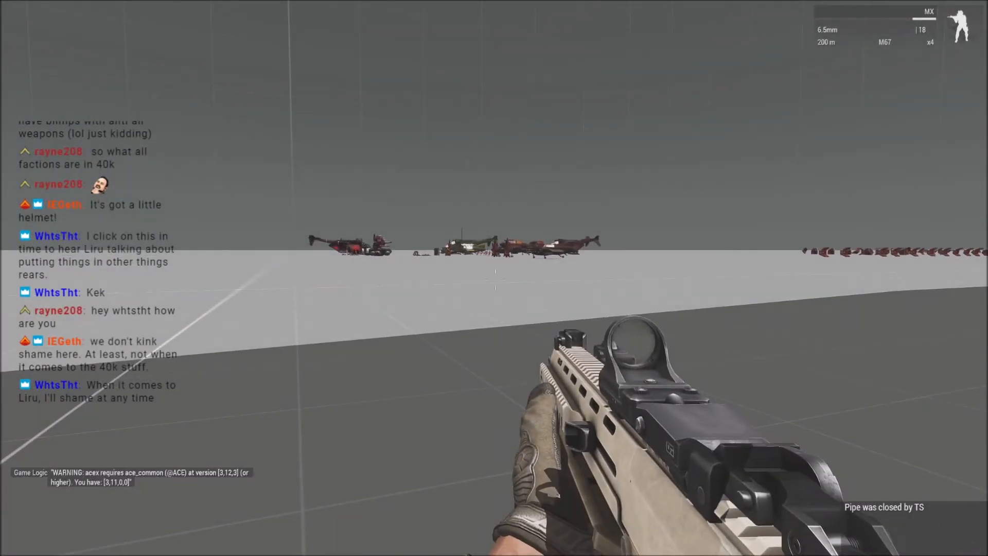
key("y")
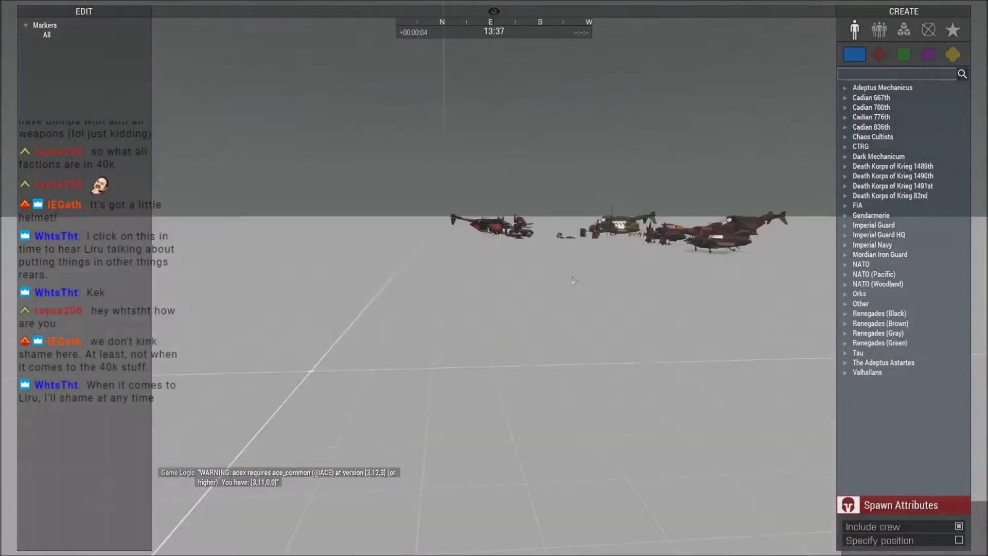
Examine the armour piece attached behind the Avenger's canopy and the surrounding hull from several angles.
key("w")
key("q")
right_click_drag(575, 281, 561, 293)
key("z")
right_click_drag(620, 459, 465, 434)
key("w")
key("d")
key("q")
key("a")
key("s")
key("w")
key("a")
key("d")
key("w")
right_click_drag(619, 375, 507, 333)
key("w")
key("a")
key("s")
key("q")
key("w")
key("z")
key("s")
key("d")
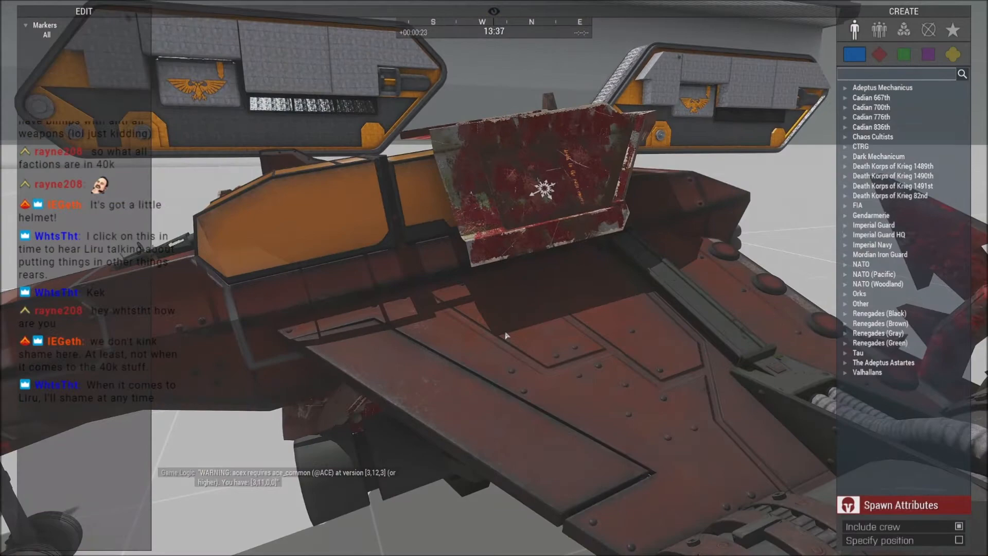
key("s")
key("BackSpace")
key("BackSpace")
Add the Avenger to Zeus's editable objects, covering vehicles within a 4 m radius.
left_click(904, 31)
key("a")
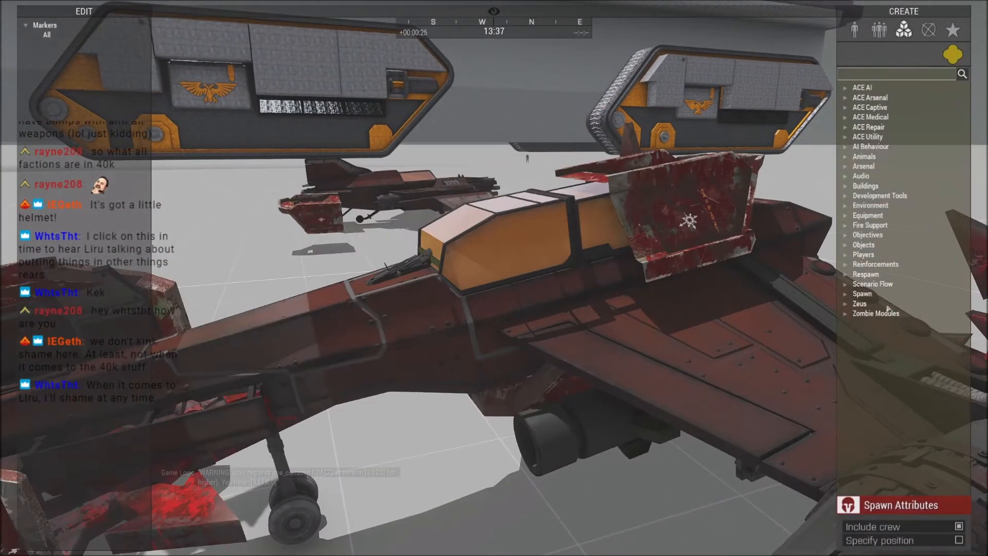
left_click(847, 304)
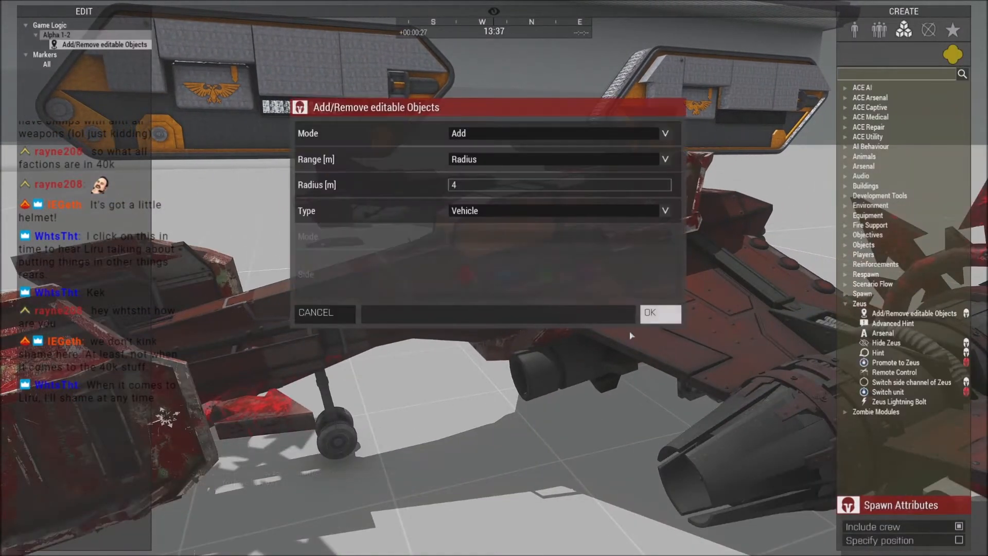
key("s")
Put a Renegades (Black) soldier in the Avenger and take control of him.
left_click(856, 31)
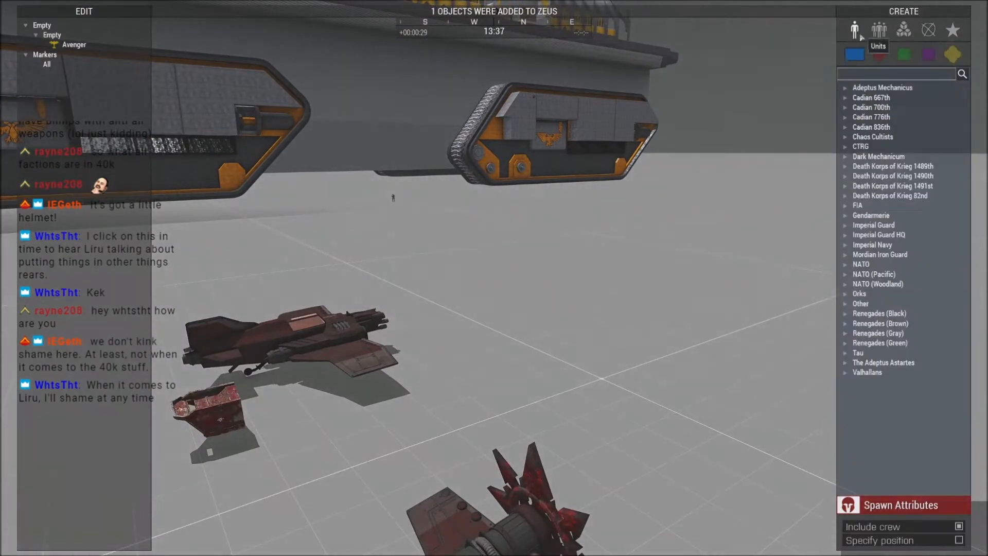
left_click(844, 274)
left_click(855, 294)
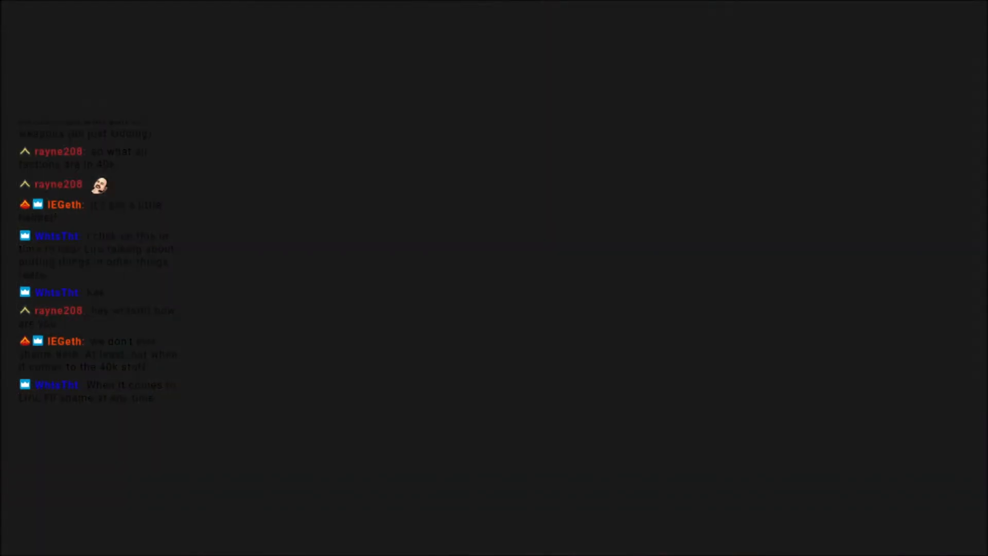
Throttle the Avenger up, look around the cockpit at the attached armour, and pause the test.
key("shift")
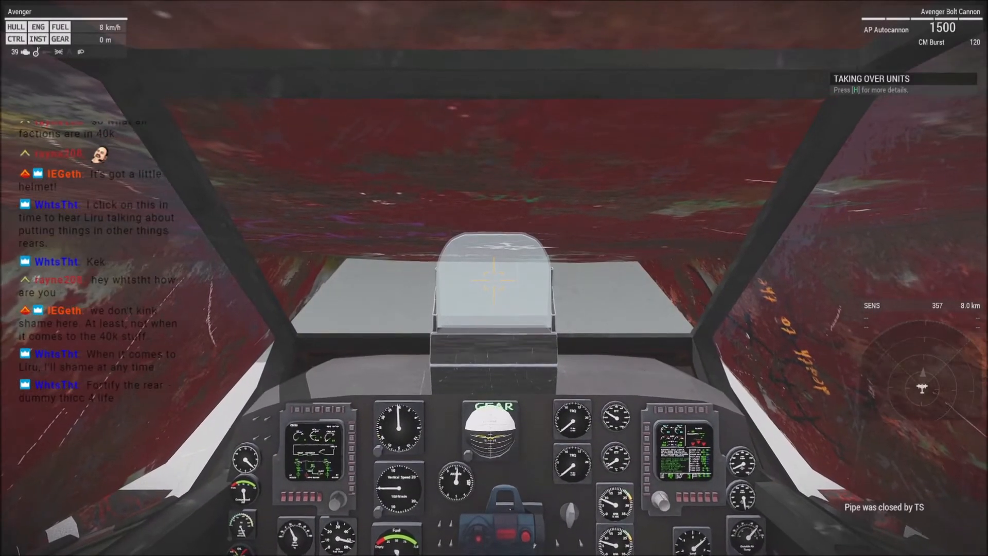
key("alt")
key("shift")
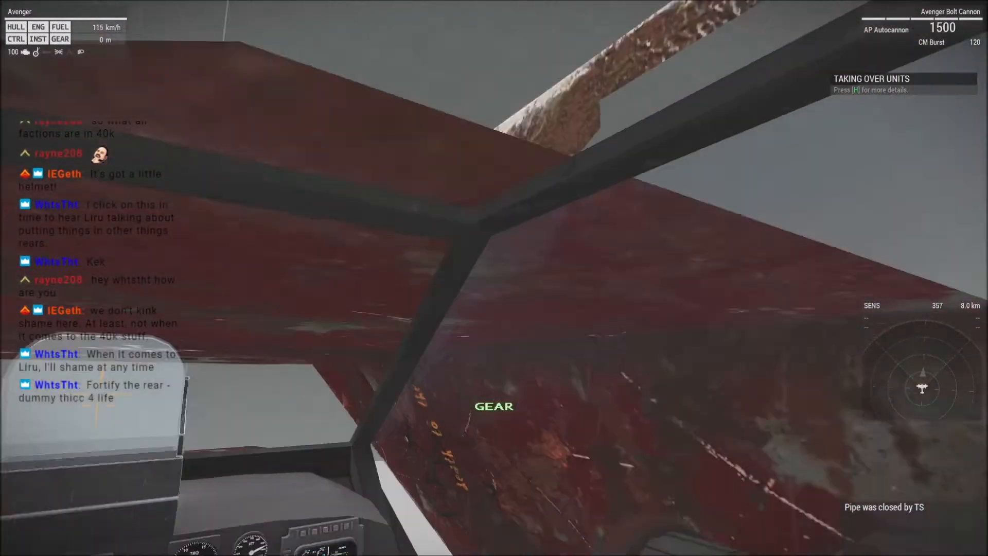
key("Escape")
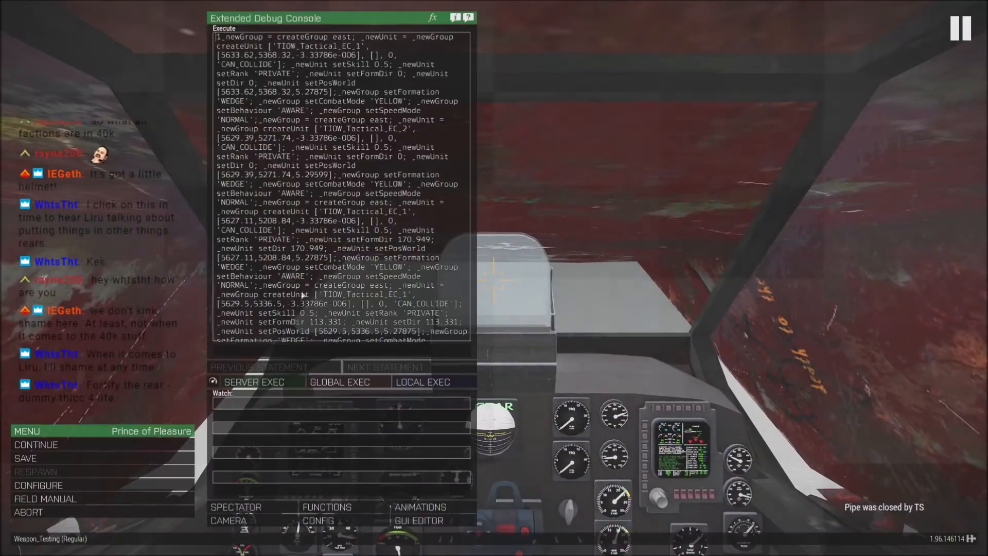
Abort the paused multiplayer test and return to the scenario editor.
left_click(28, 512)
left_click(407, 266)
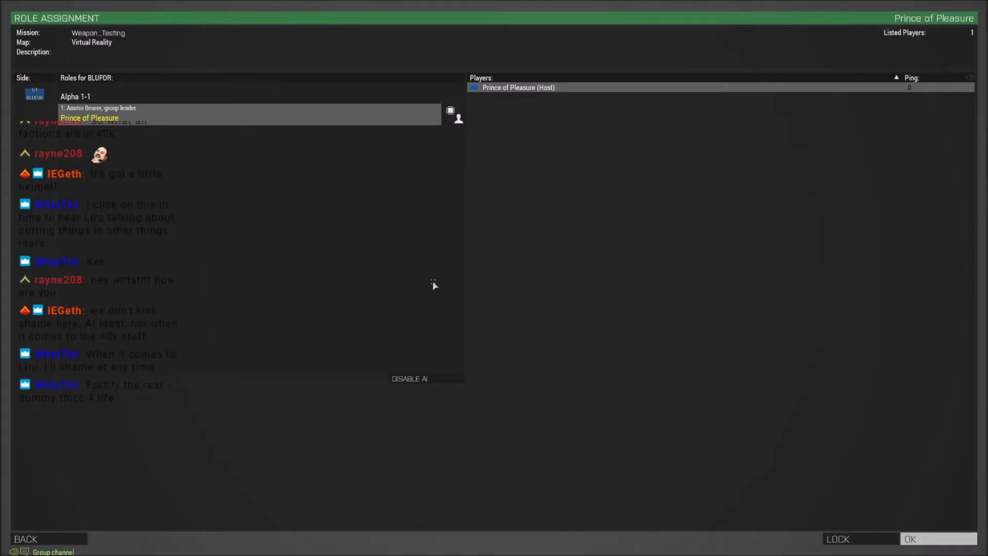
key("Escape")
Change the canopy armour piece's init code so it attaches to Avenger1 at offset [0, 0, 3.2].
double_click(640, 178)
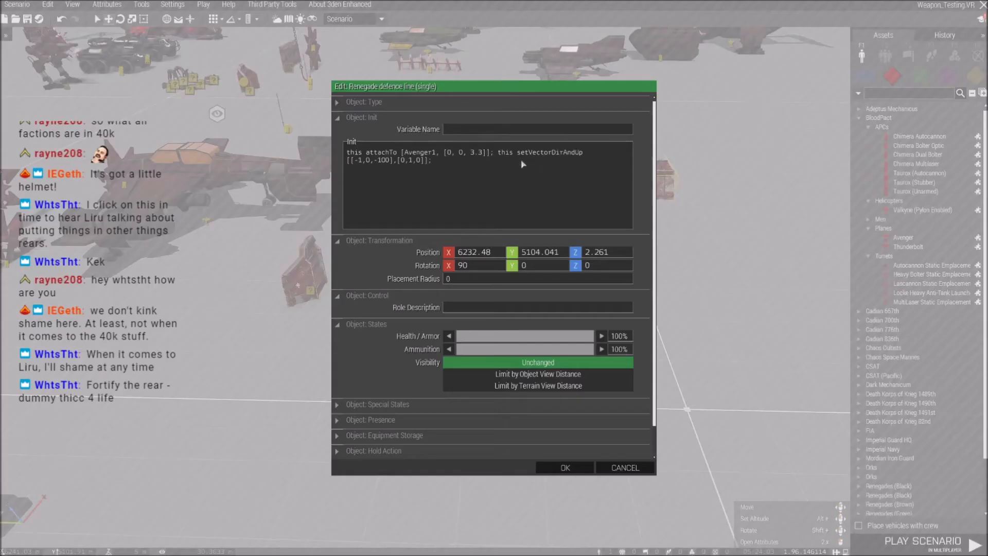
key("BackSpace")
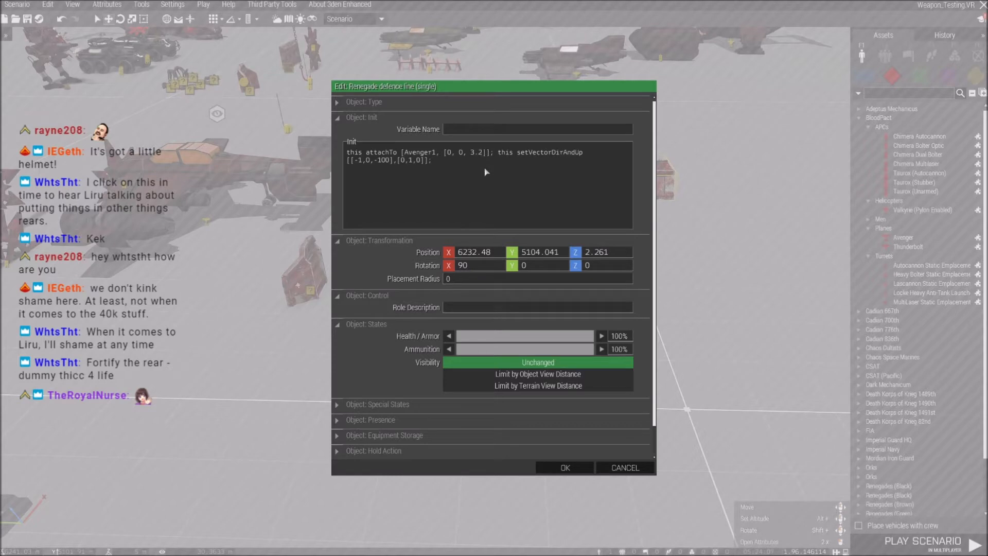
left_click(553, 470)
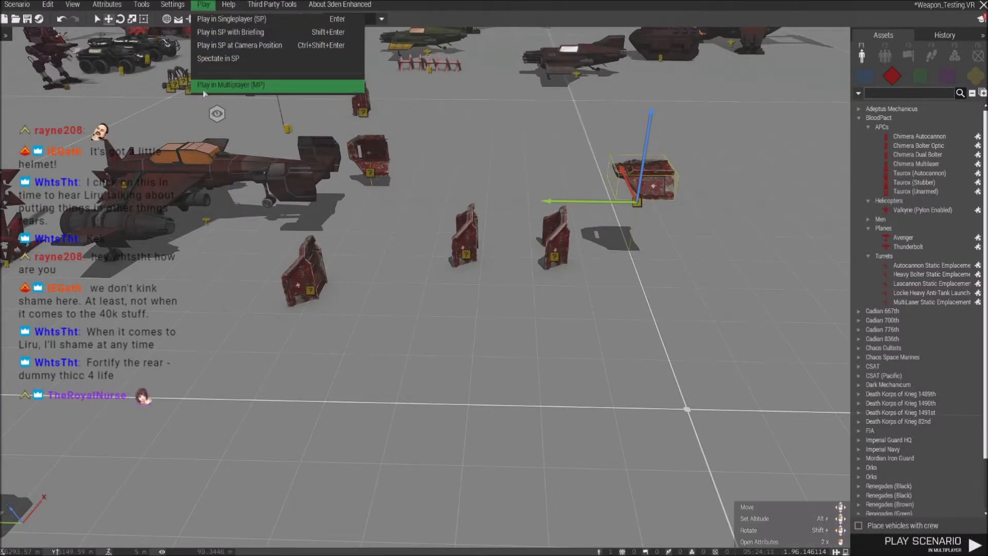
Run the scenario in multiplayer and use Zeus to examine the armour behind the Avenger's canopy from several angles.
left_click(204, 85)
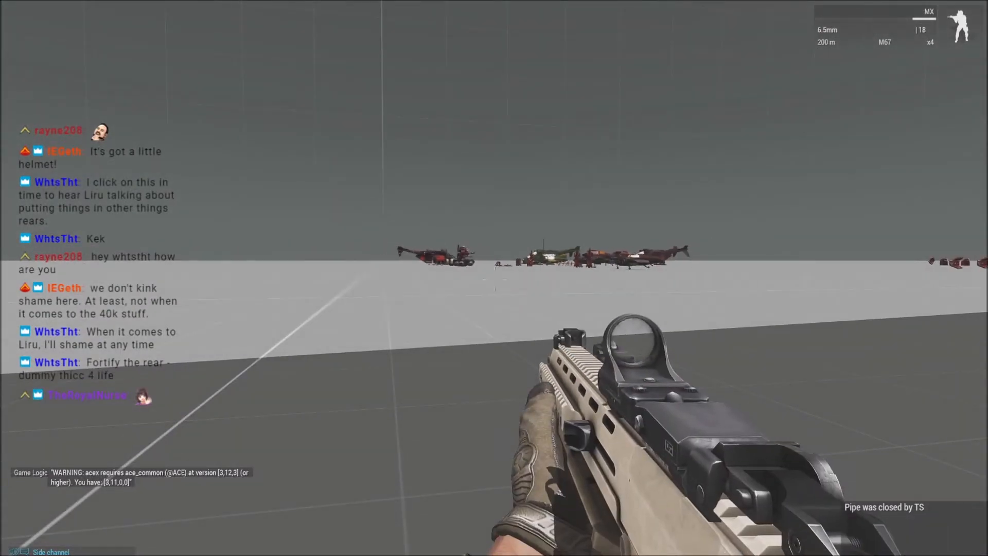
key("y")
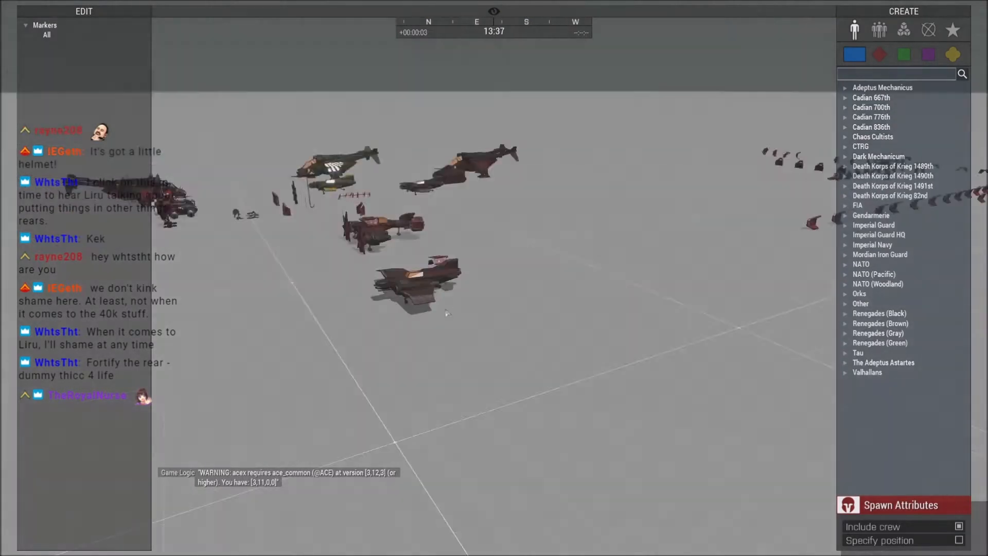
key("w")
right_click_drag(447, 313, 600, 247)
key("s")
key("w")
key("a")
right_click_drag(463, 198, 547, 232)
key("s")
key("d")
right_click_drag(475, 200, 360, 226)
key("s")
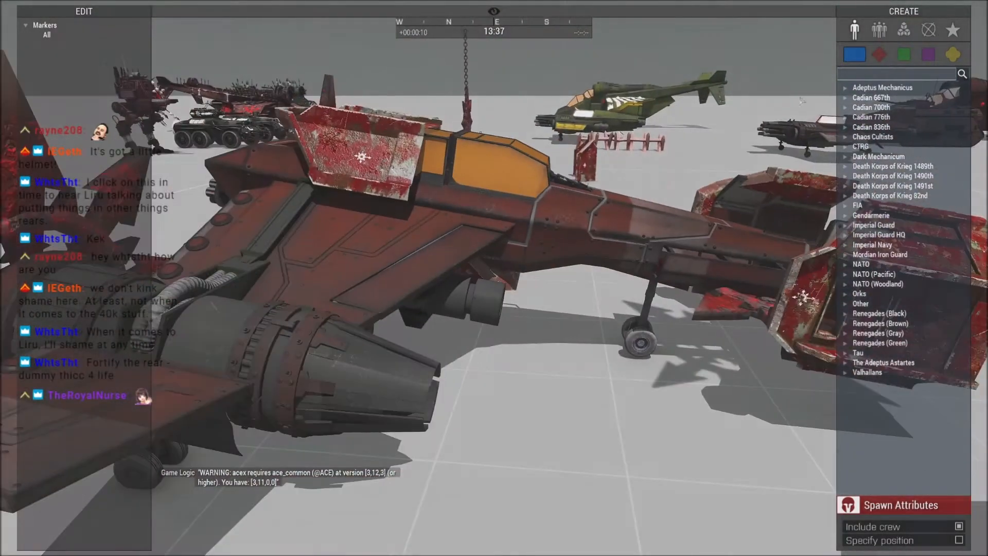
Add the armoured Avenger to Zeus's editable objects.
left_click(904, 31)
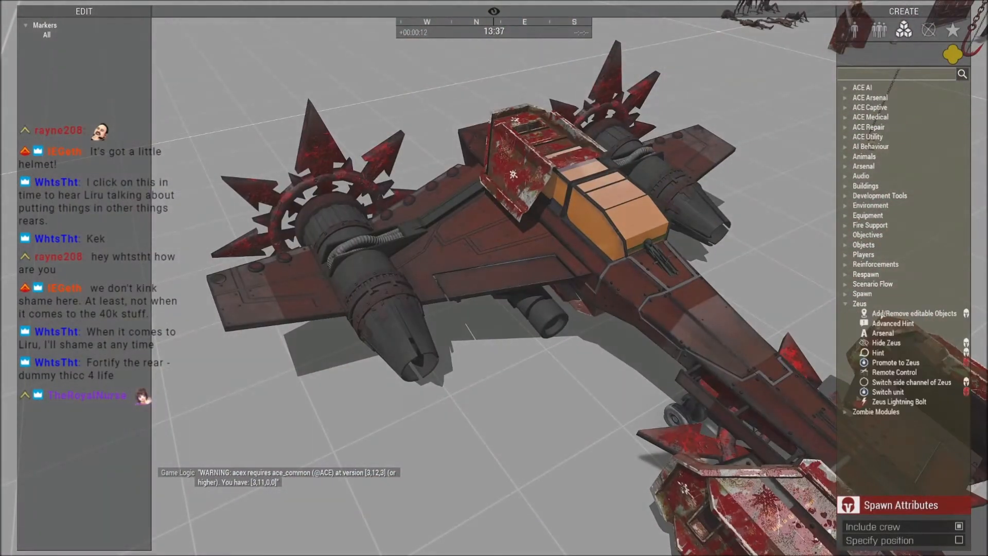
left_click(650, 313)
right_click_drag(650, 312, 597, 227)
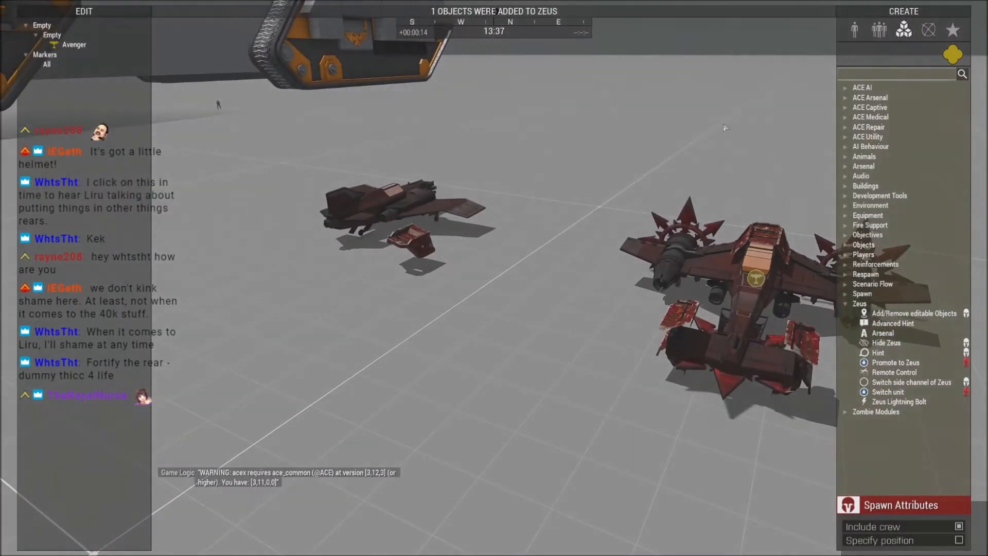
Place a Renegades (Black) Assistant Gunner(AA) in the Avenger and take control of him.
left_click(863, 34)
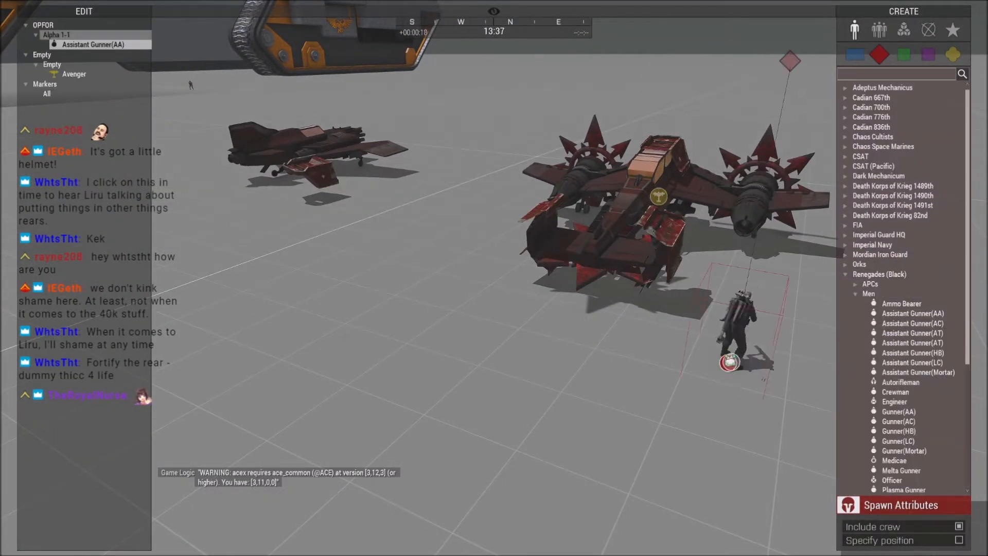
double_click(660, 199)
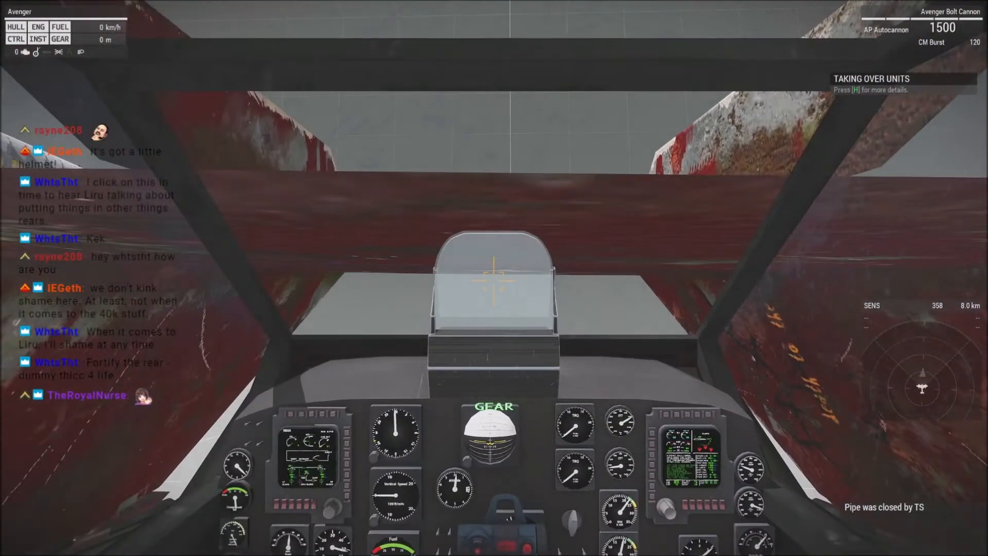
Check the view through the gunsight, take off at full throttle, and switch to the external view.
right_click(494, 278)
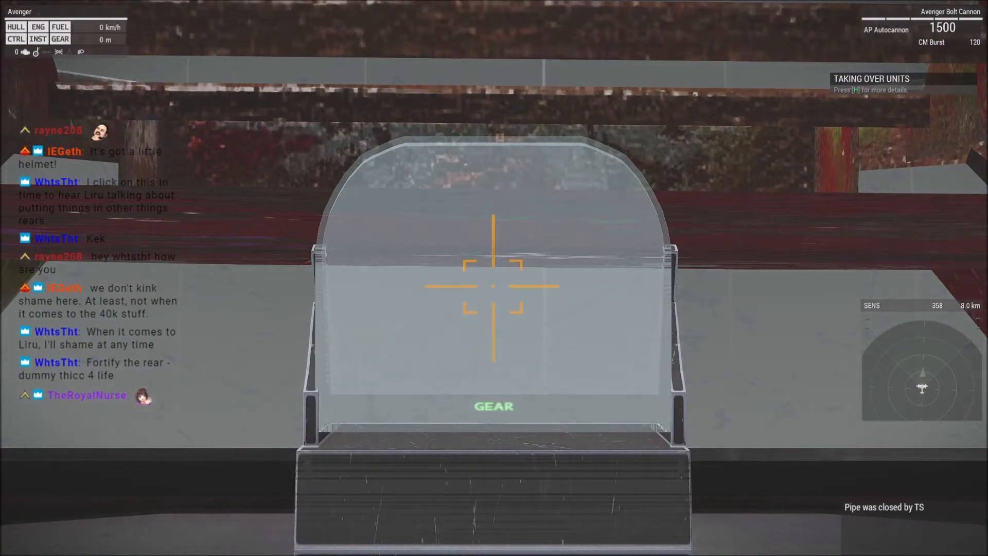
key("shift")
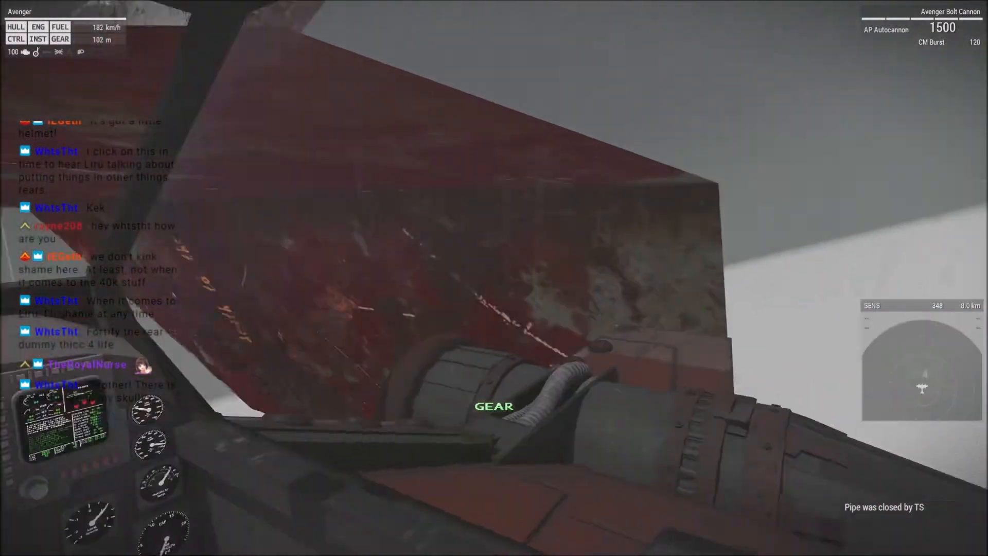
key("KP_Enter")
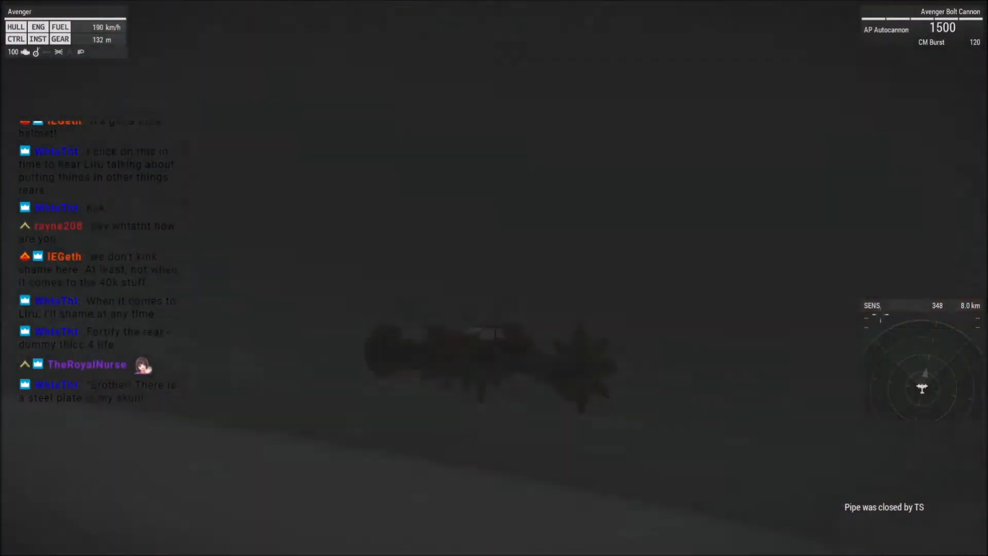
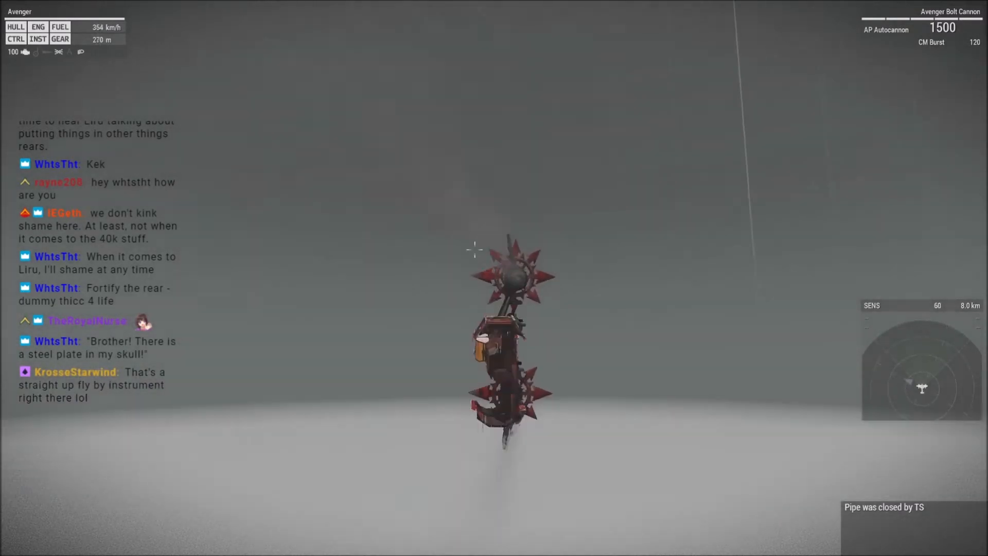
Fire the Avenger's bolt cannon and Hellstrike missiles in flight and release a burst of countermeasures.
left_click(486, 138)
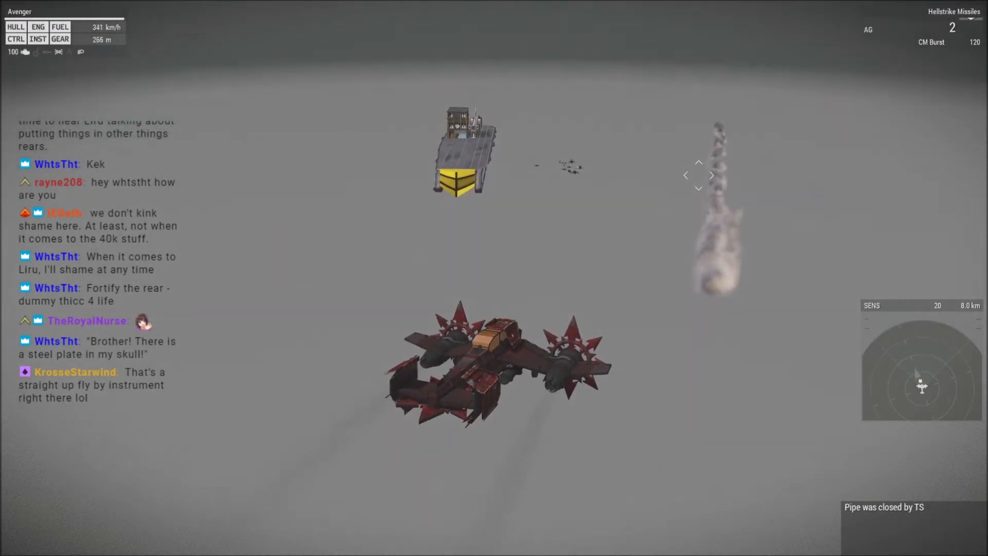
left_click(726, 154)
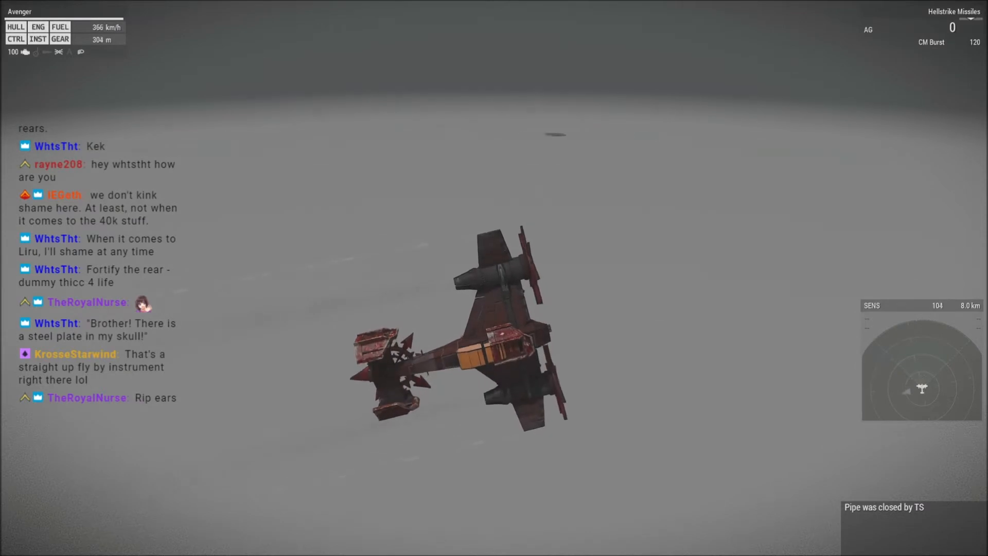
key("c")
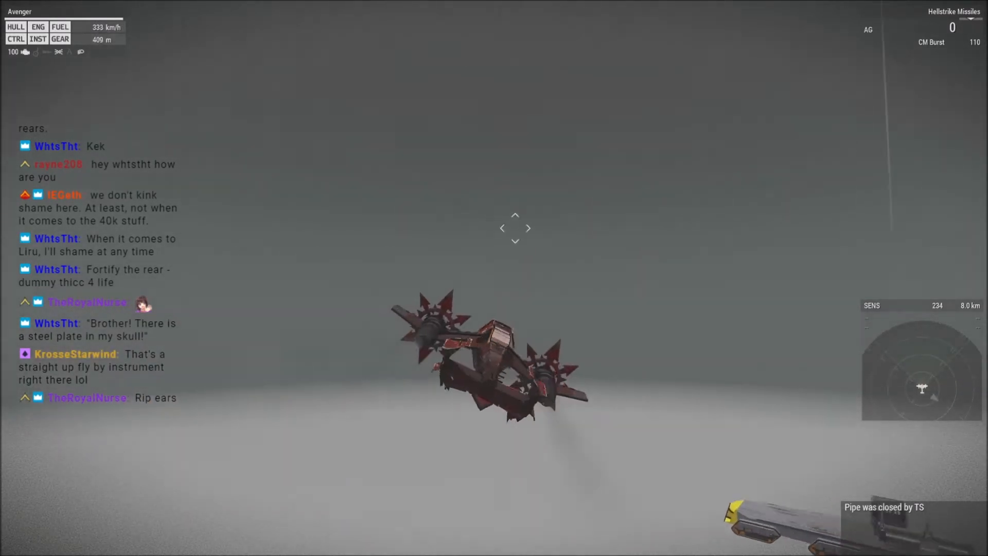
key("f")
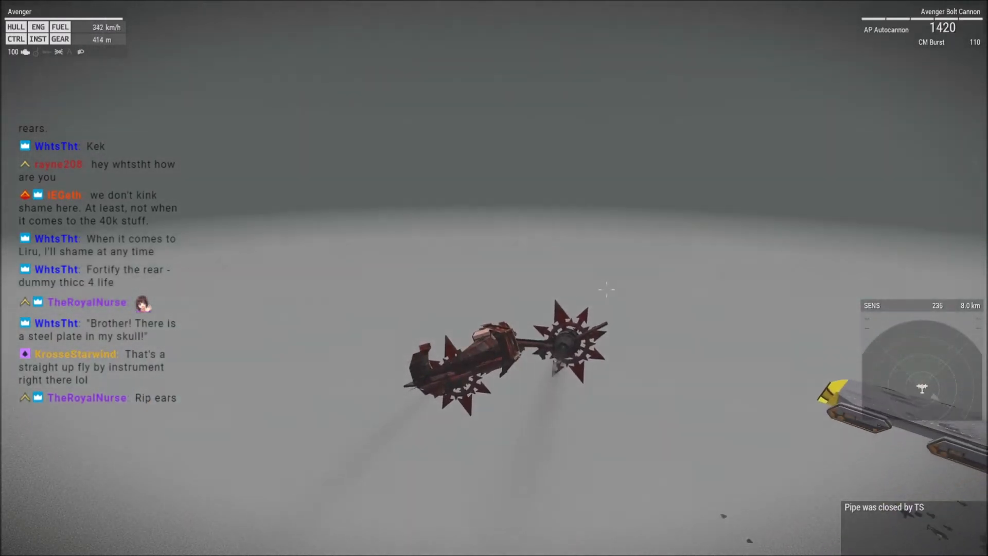
left_click(613, 287)
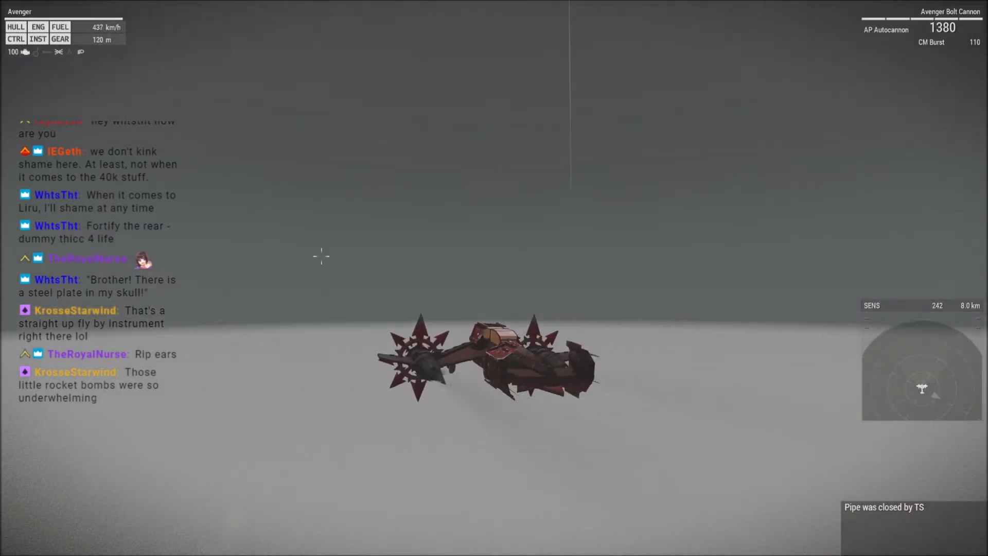
End the flight test and return from the mission debriefing to the scenario editor.
key("Escape")
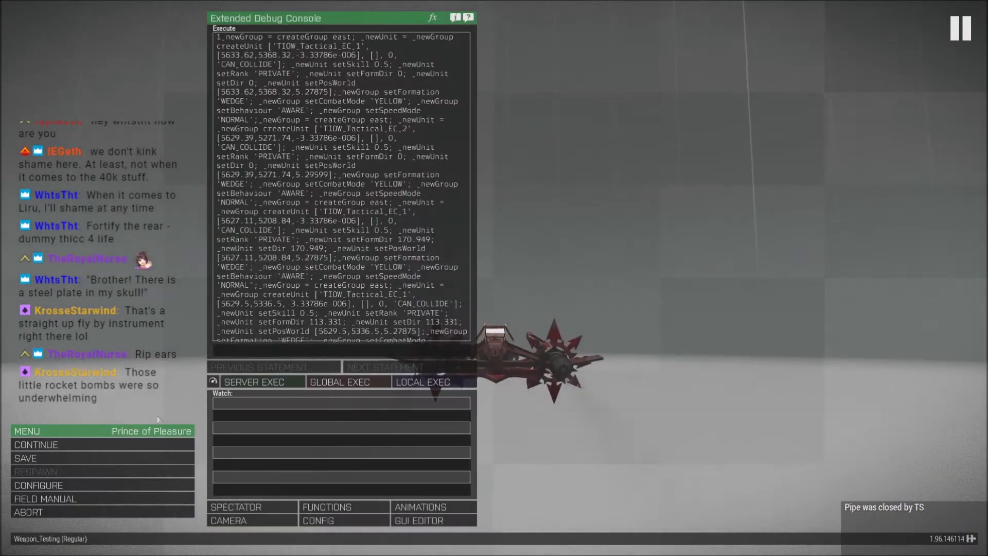
left_click(31, 512)
left_click(398, 265)
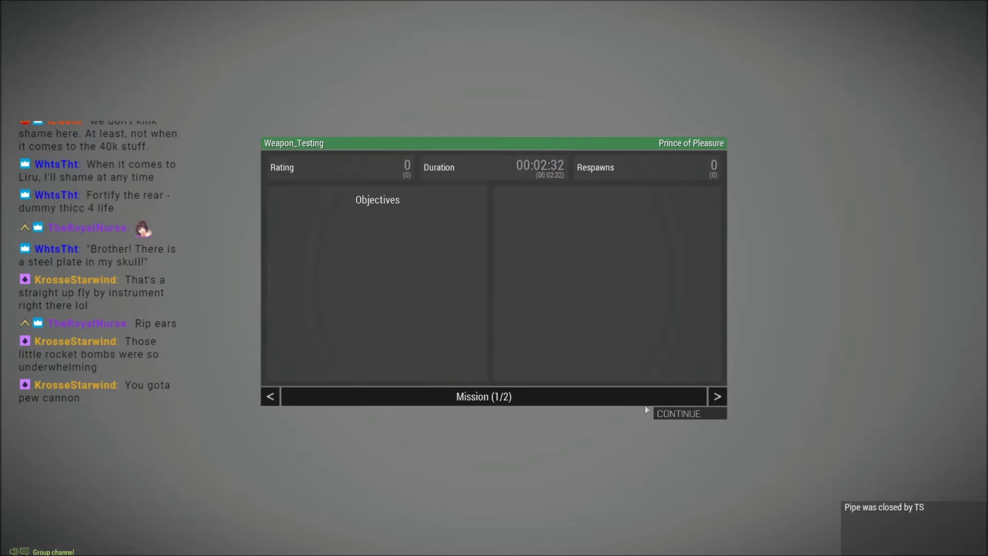
left_click(677, 414)
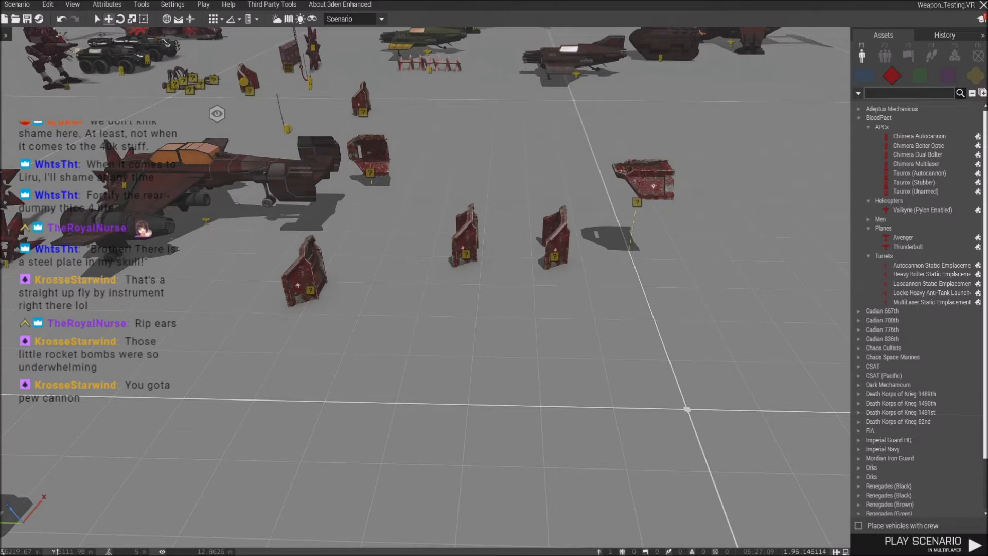
Look over the Avenger, its spiked wheels and the defence line pieces laid out around it.
right_click_drag(371, 496, 317, 395)
key("s")
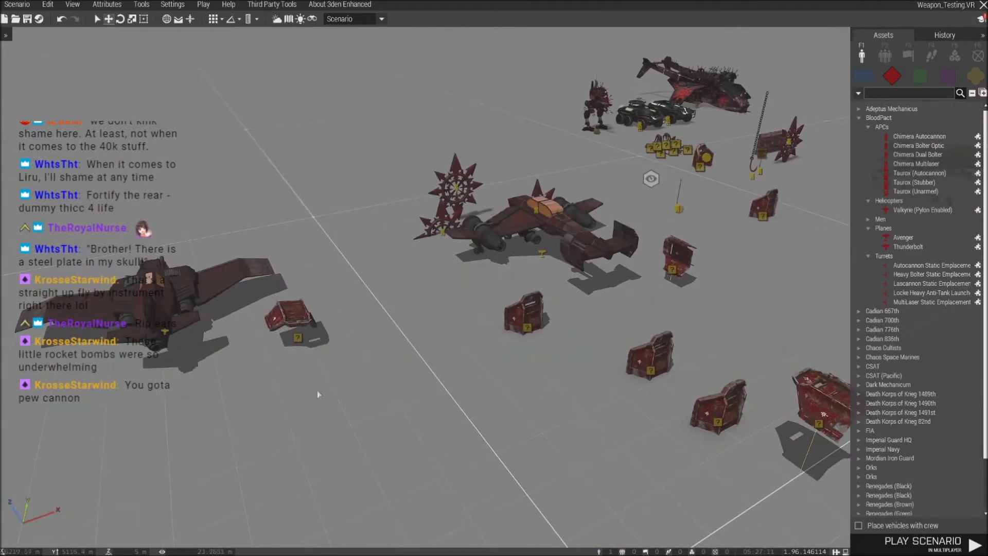
key("w")
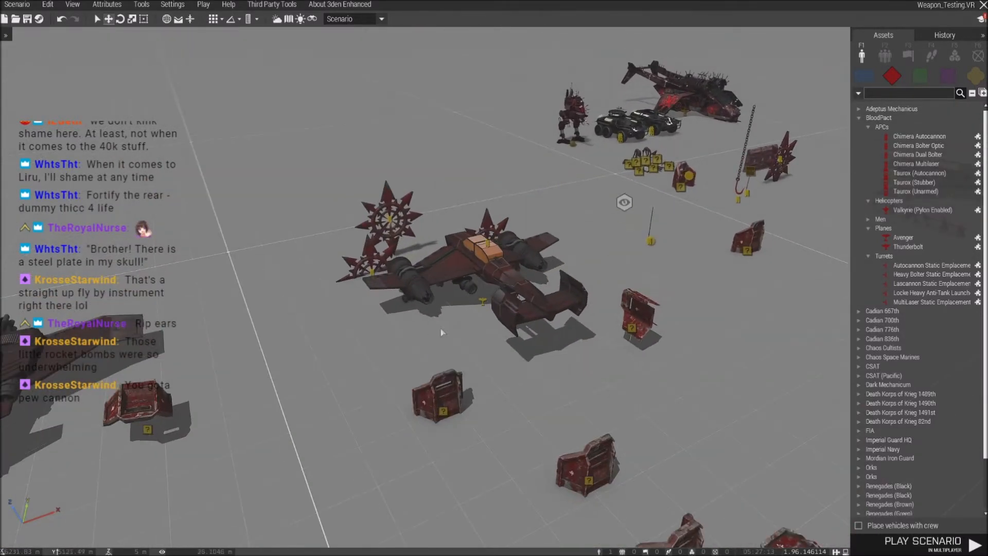
right_click_drag(441, 330, 549, 366)
key("a")
key("w")
right_click_drag(625, 362, 493, 219)
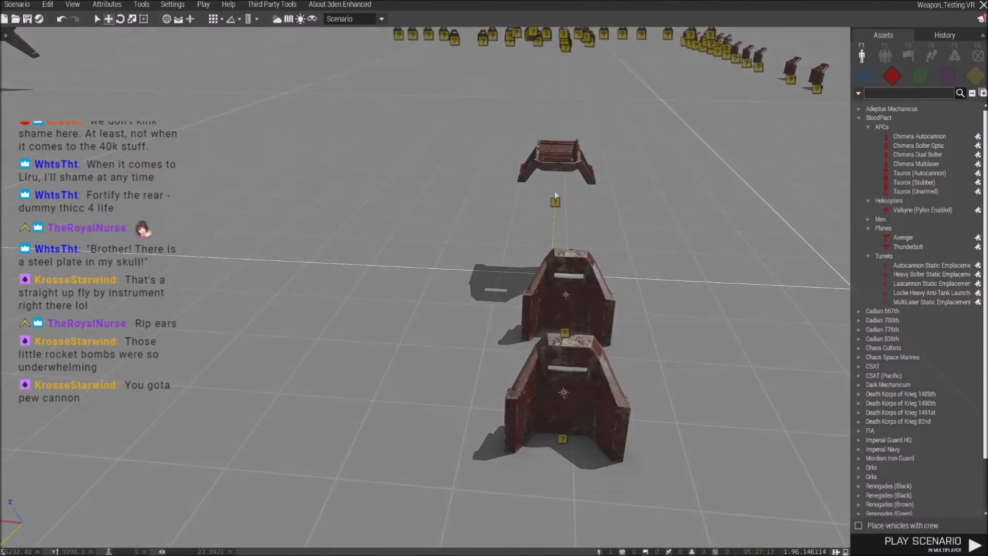
key("s")
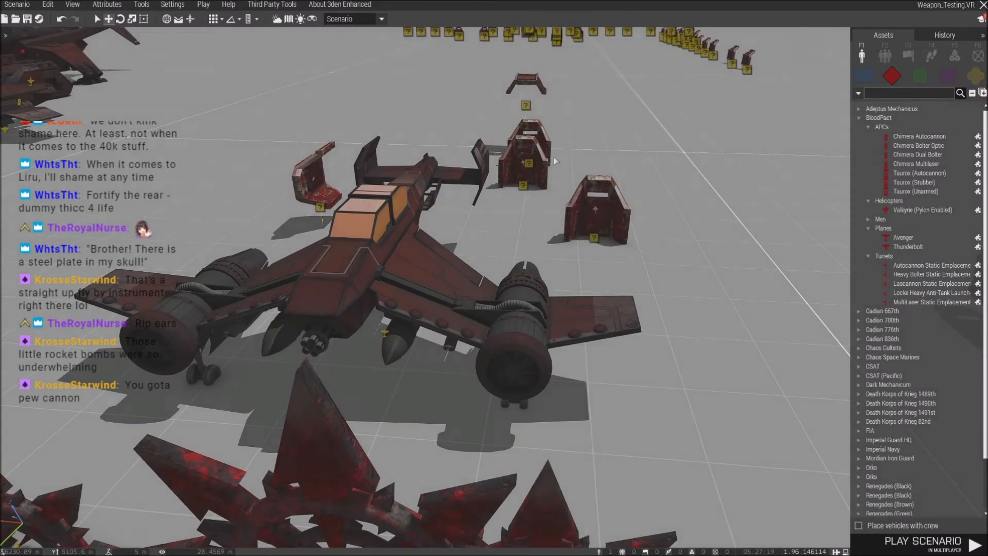
key("d")
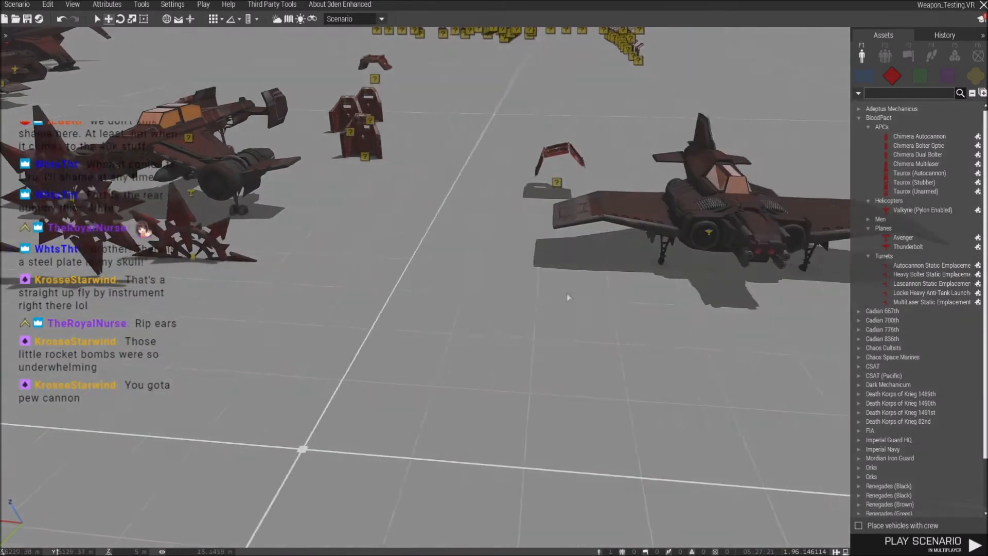
Examine the BloodPact Thunderbolt's hull, engine intakes, nose guns and underside from several angles.
key("w")
key("w")
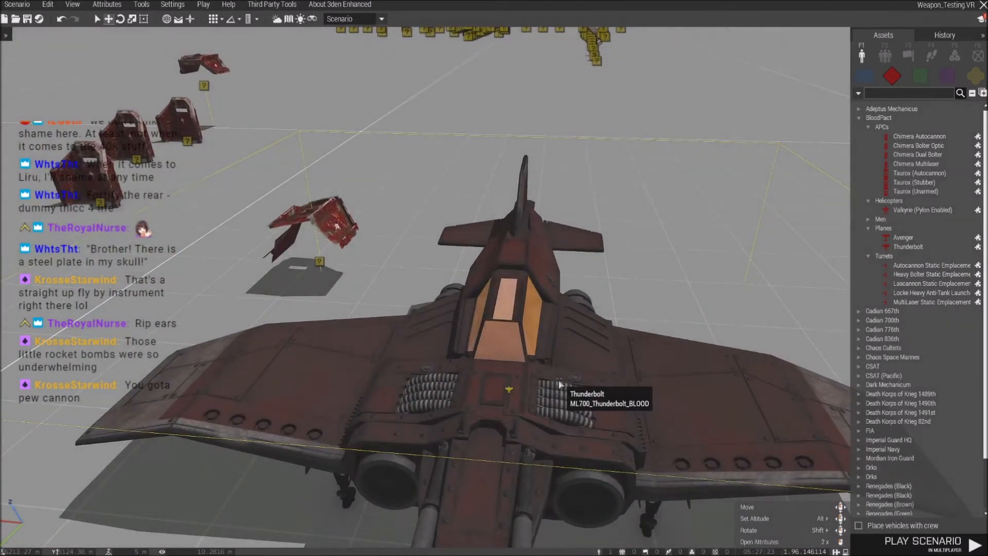
key("a")
right_click_drag(551, 369, 547, 355)
key("z")
right_click_drag(434, 357, 497, 352)
key("w")
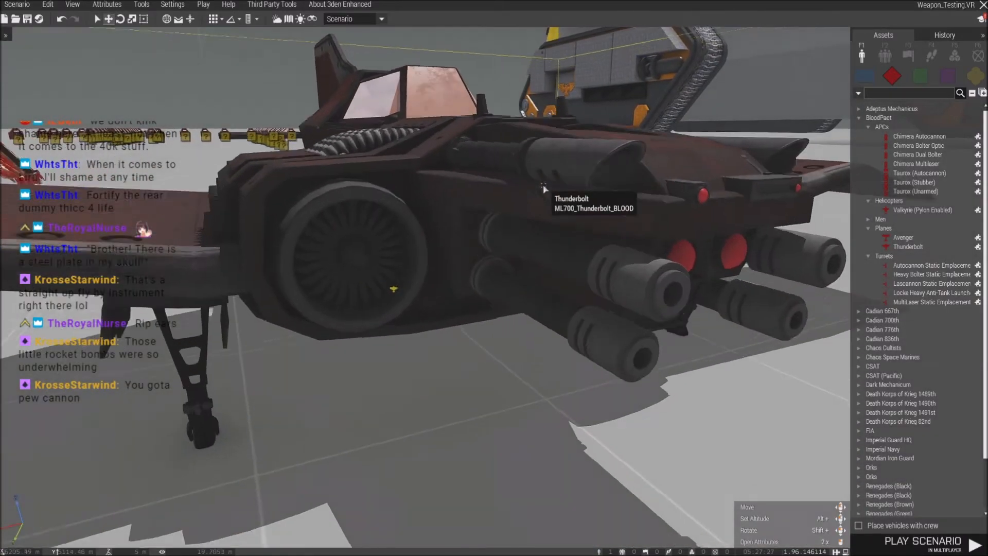
right_click_drag(471, 307, 493, 286)
key("z")
key("w")
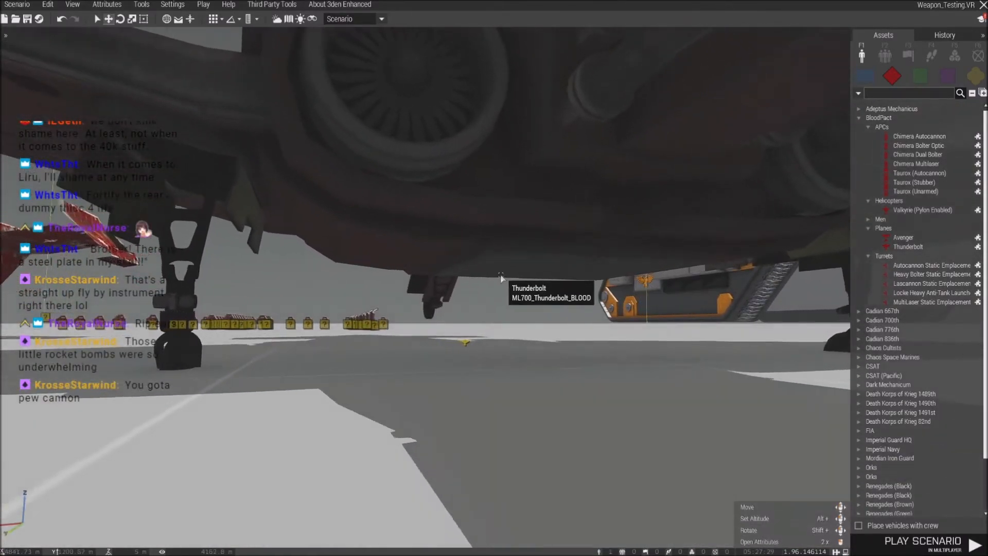
key("s")
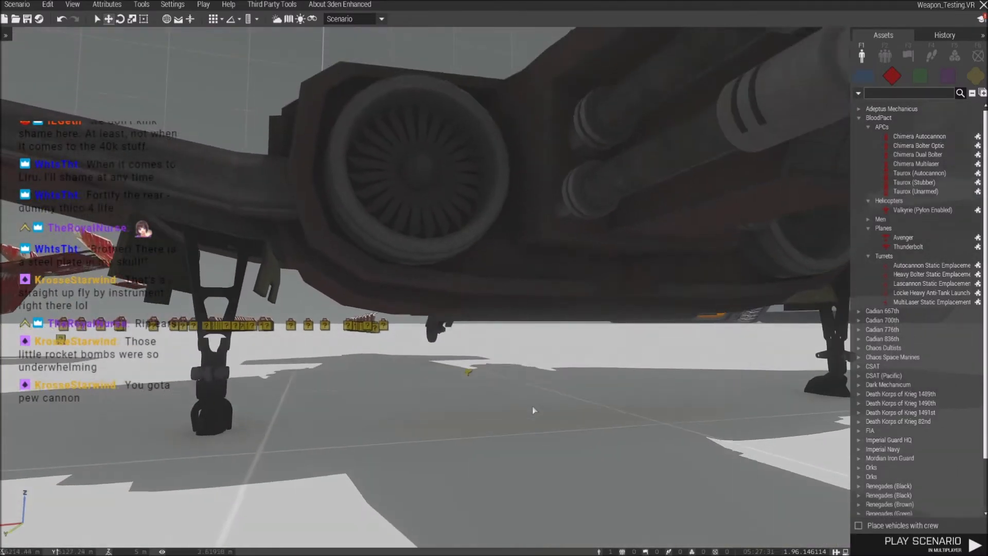
key("s")
right_click_drag(530, 410, 492, 430)
key("q")
key("d")
key("w")
key("s")
key("a")
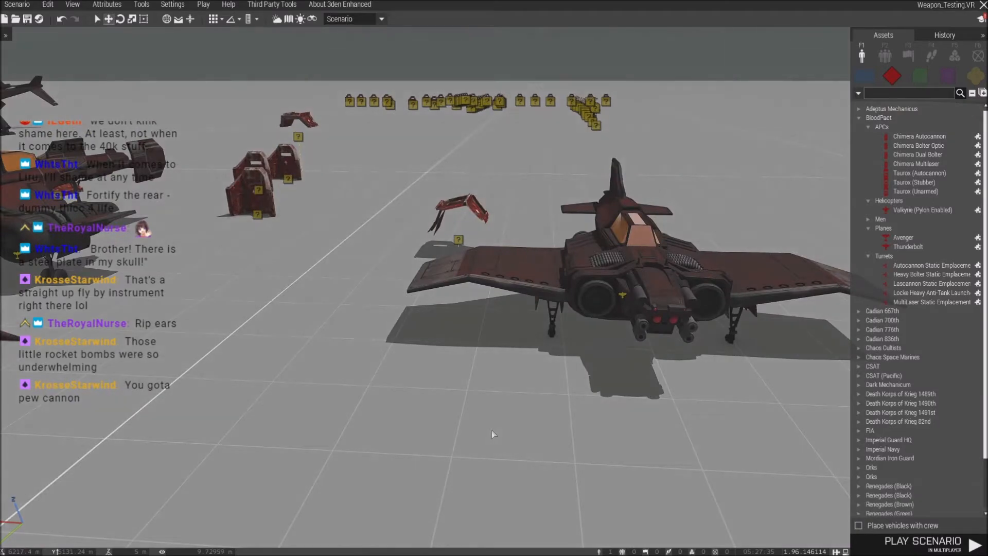
Shift the defence line piece beside the Thunderbolt's wing towards the aircraft's nose.
key("w")
left_click_drag(471, 268, 488, 413)
right_click_drag(489, 414, 502, 400)
Look over the defence line pieces around the Avenger's tail from both sides of the aircraft.
key("w")
key("a")
key("s")
key("d")
key("s")
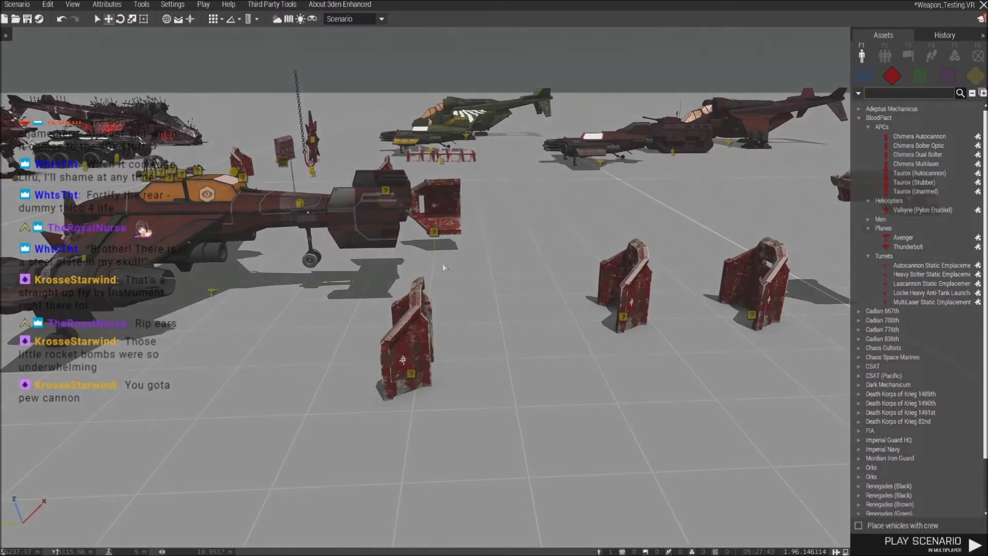
key("d")
right_click_drag(487, 305, 304, 329)
key("d")
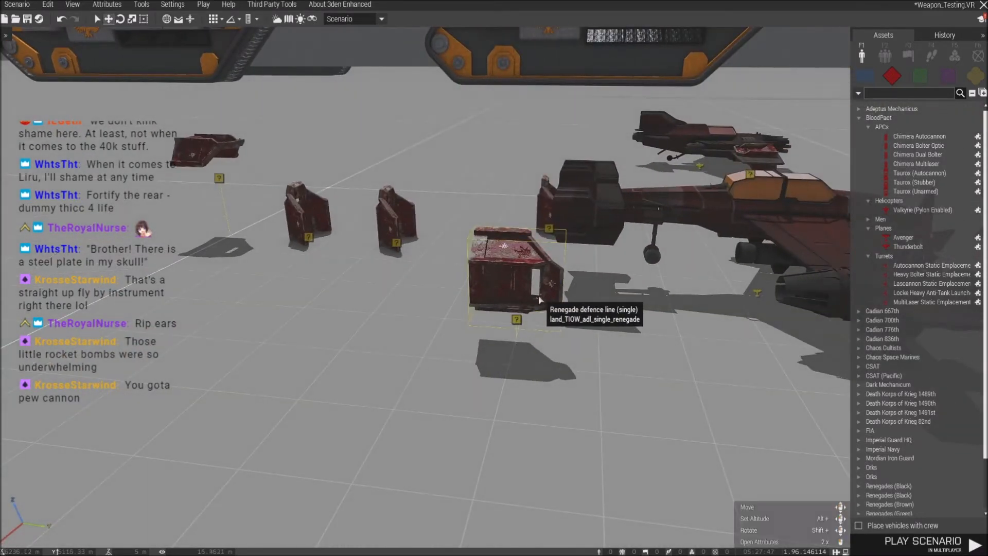
Place a copy of the Avenger's rear defence line piece in the empty area and delete the attachTo command from its init code.
right_click_drag(530, 300, 436, 312)
key("w")
key("w")
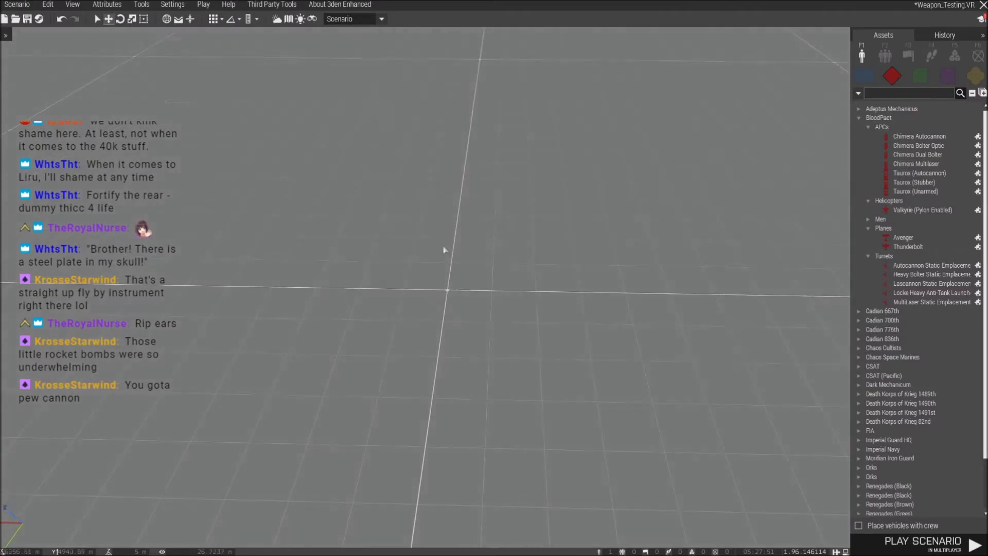
key("ctrl+v")
double_click(443, 240)
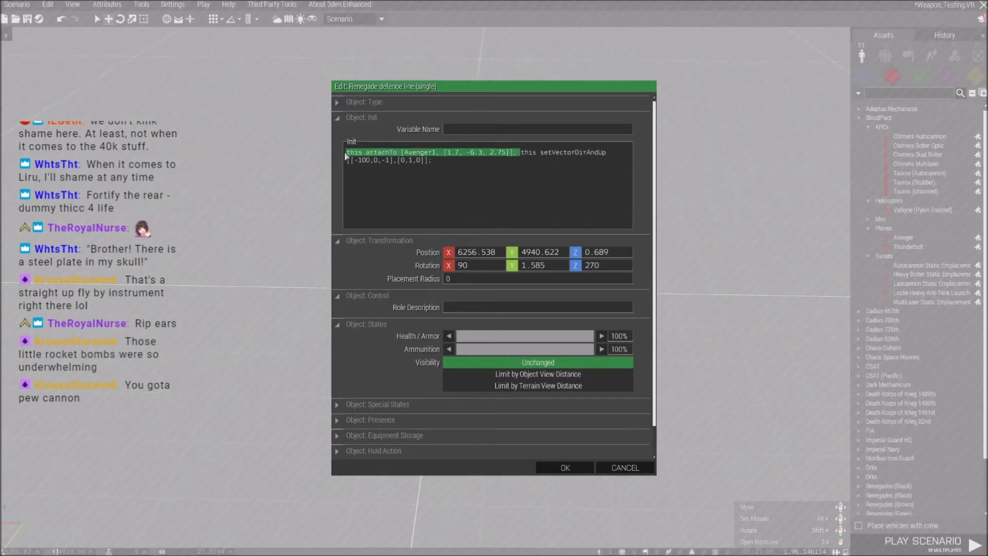
key("BackSpace")
left_click(565, 468)
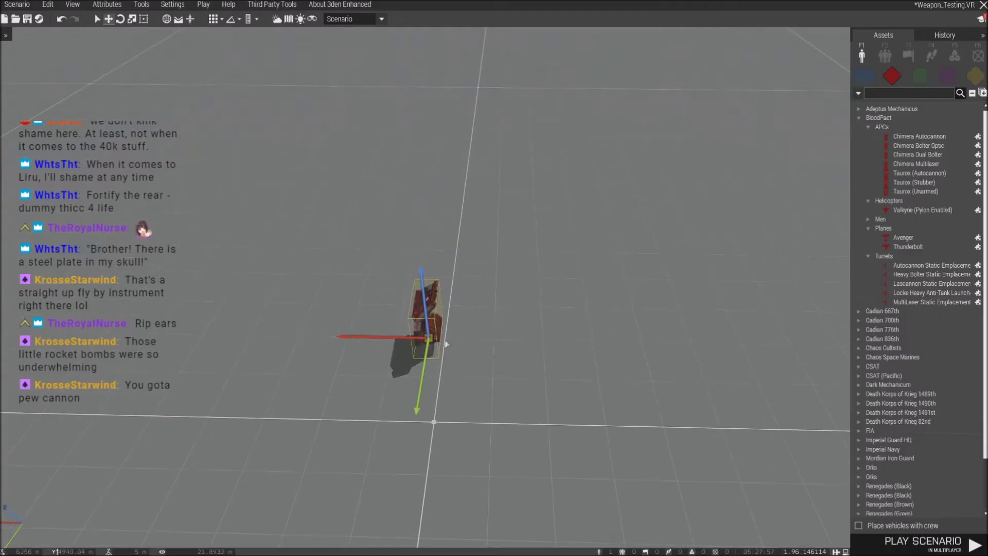
Place a second unattached defence line piece beside the first along the X axis and check its init code.
left_click_drag(403, 337, 483, 340)
double_click(508, 342)
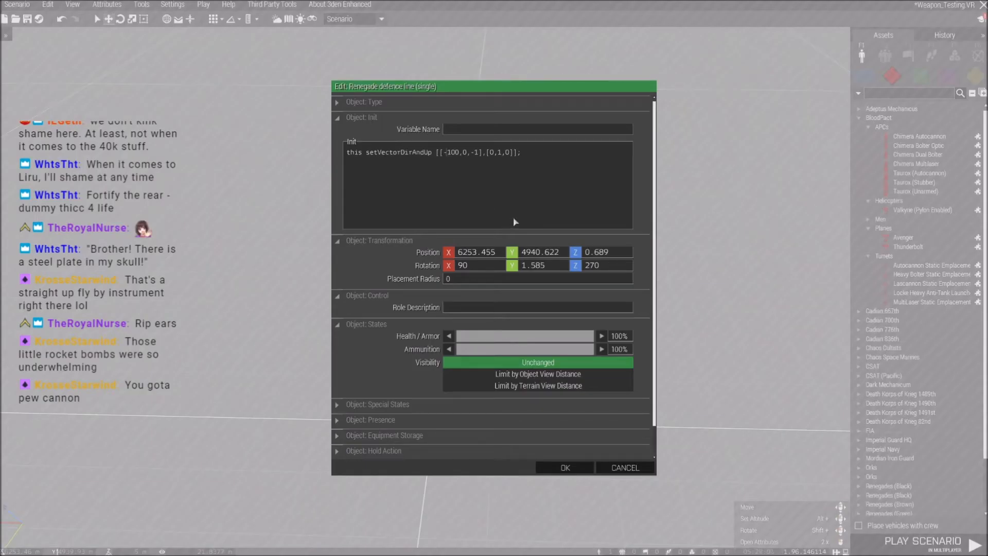
key("Return")
Compare the setVectorDirAndUp vectors of several test defence line pieces with those of the new unattached copy.
key("s")
right_click_drag(485, 304, 468, 249)
double_click(496, 250)
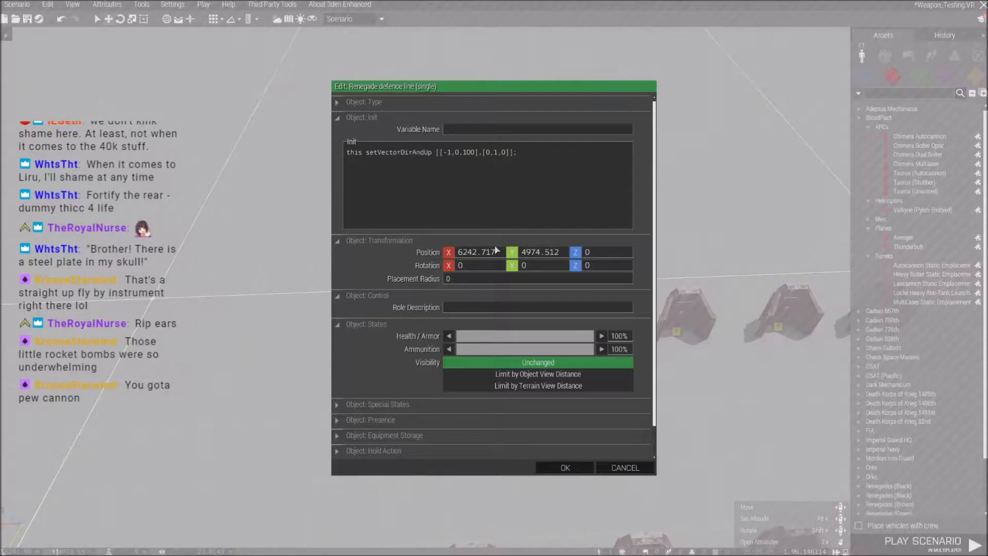
key("Return")
double_click(537, 245)
key("Return")
double_click(479, 232)
key("Return")
right_click_drag(498, 165, 493, 148)
key("w")
double_click(454, 297)
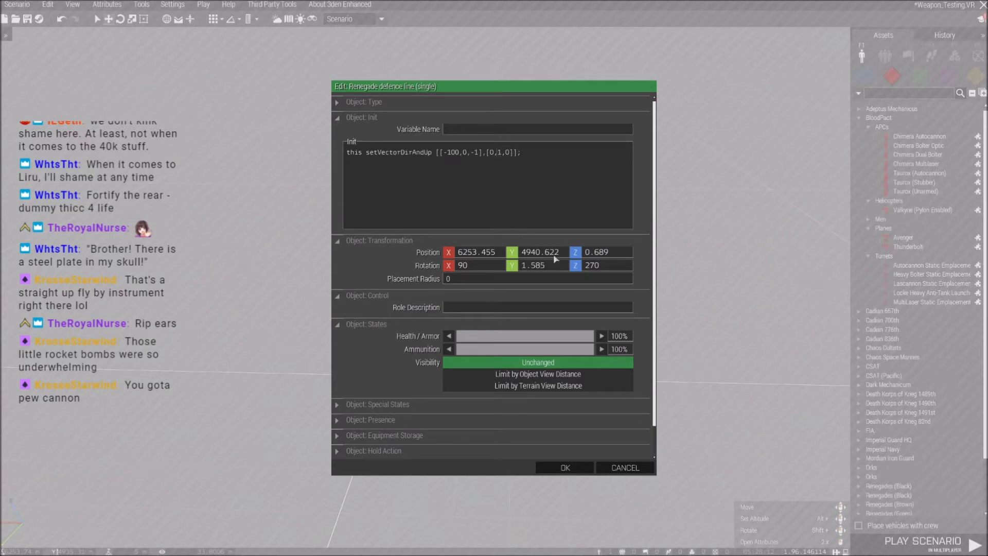
left_click(540, 467)
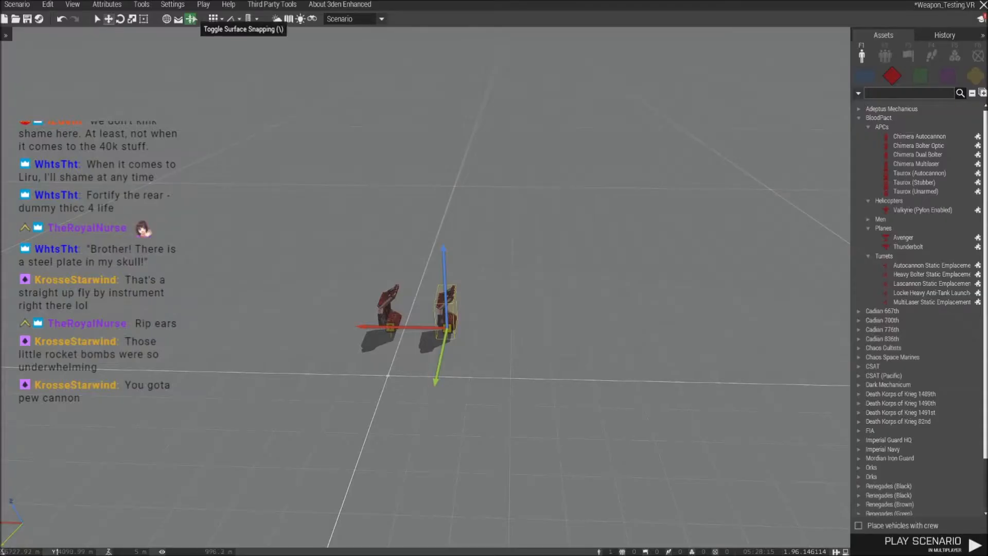
Launch Weapon_Testing in multiplayer with the BLUFOR Ammo Bearer role and view the distant aircraft lineup on foot.
left_click(203, 5)
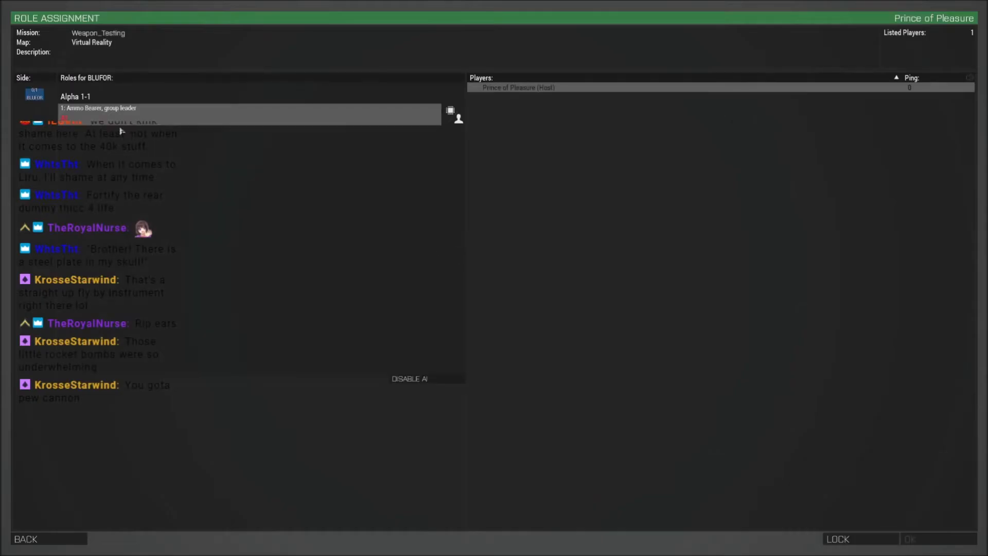
left_click(910, 540)
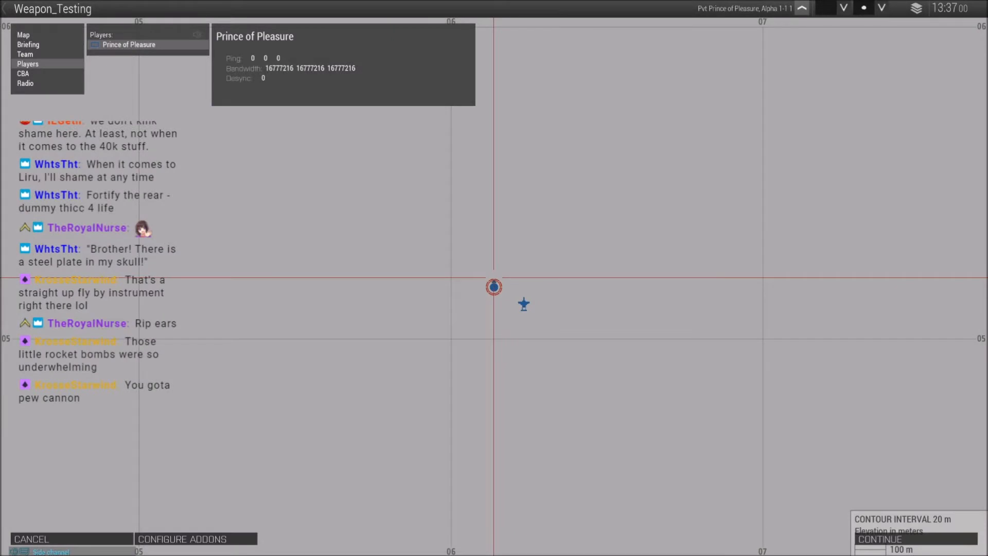
left_click(869, 541)
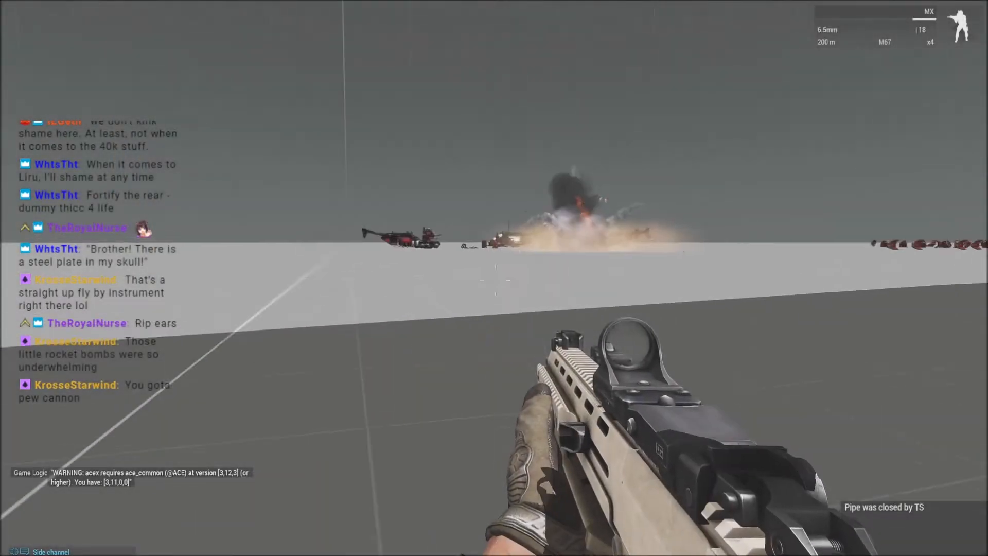
right_click(494, 278)
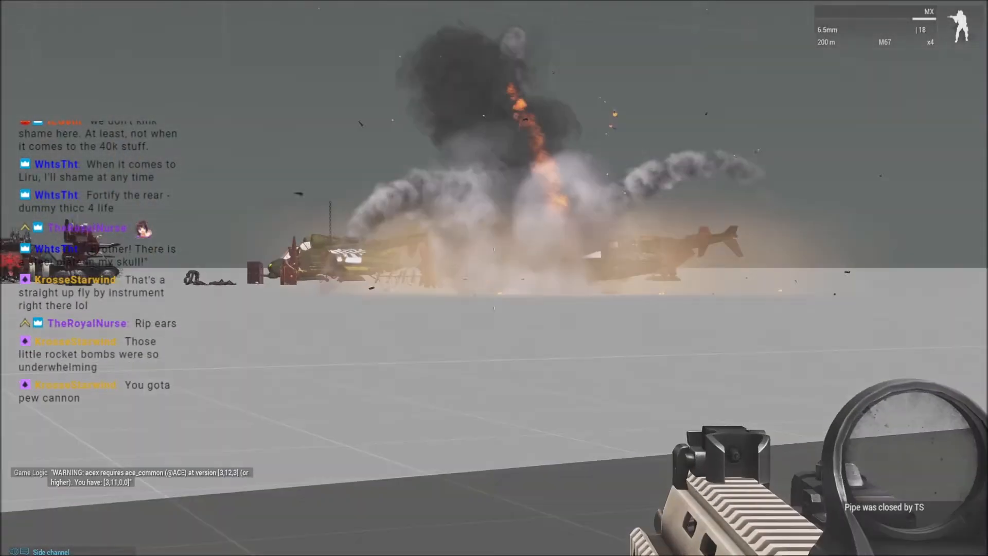
right_click(494, 277)
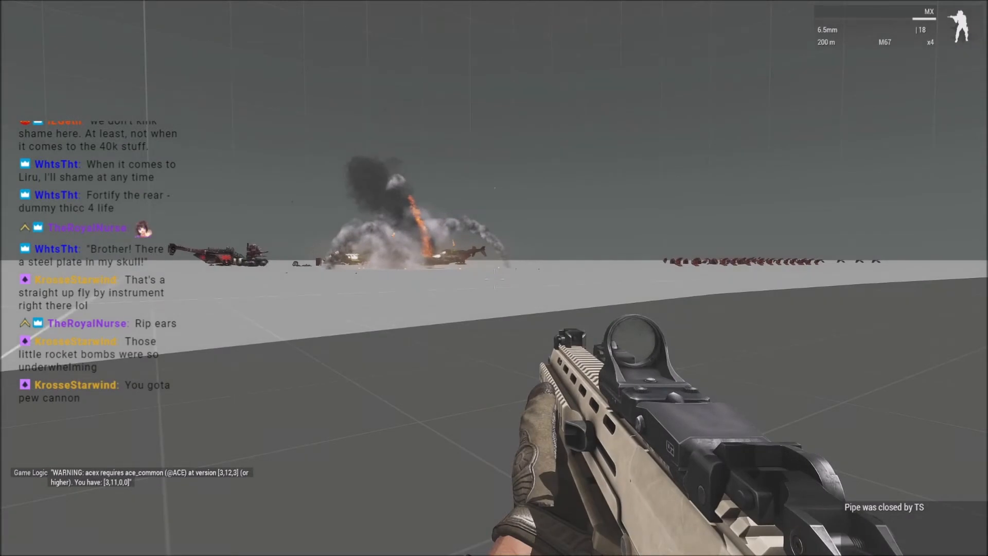
Open the Zeus interface, dismiss the error dialog and inspect the test rows and the aircraft lineup.
key("y")
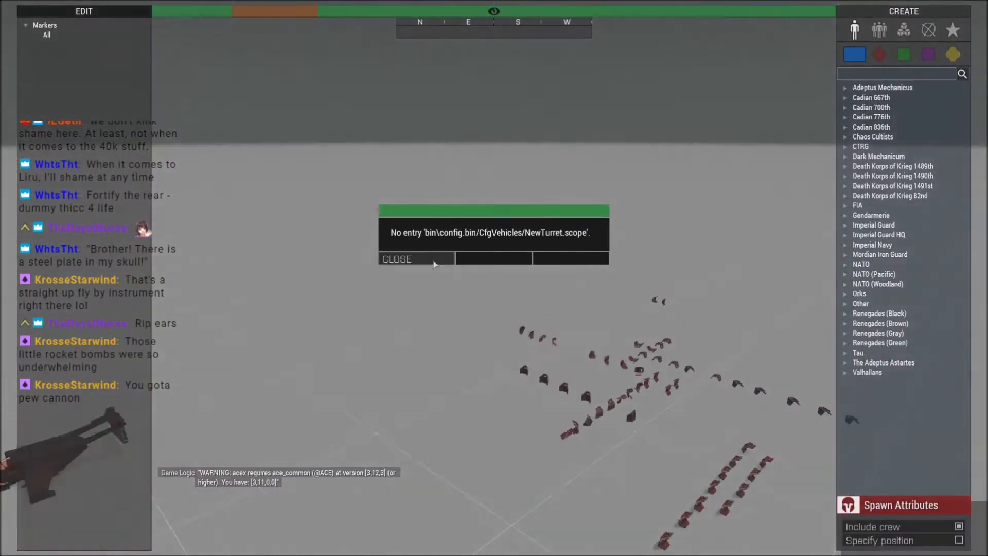
left_click(433, 260)
key("w")
right_click_drag(485, 302, 314, 256)
key("d")
key("d")
right_click_drag(512, 284, 476, 280)
key("a")
key("w")
key("w")
key("d")
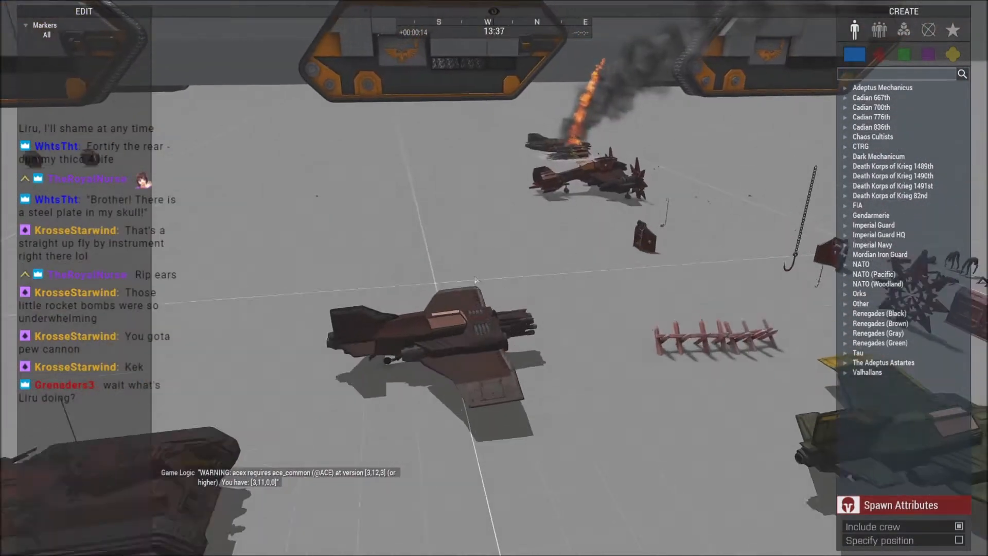
Abort the multiplayer mission and return to the scenario editor.
key("Escape")
left_click(52, 512)
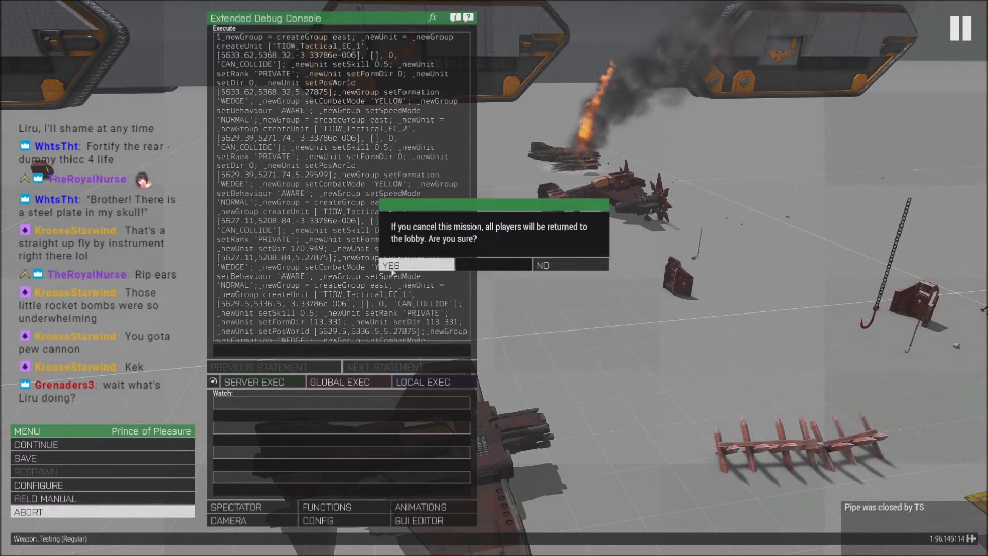
left_click(391, 268)
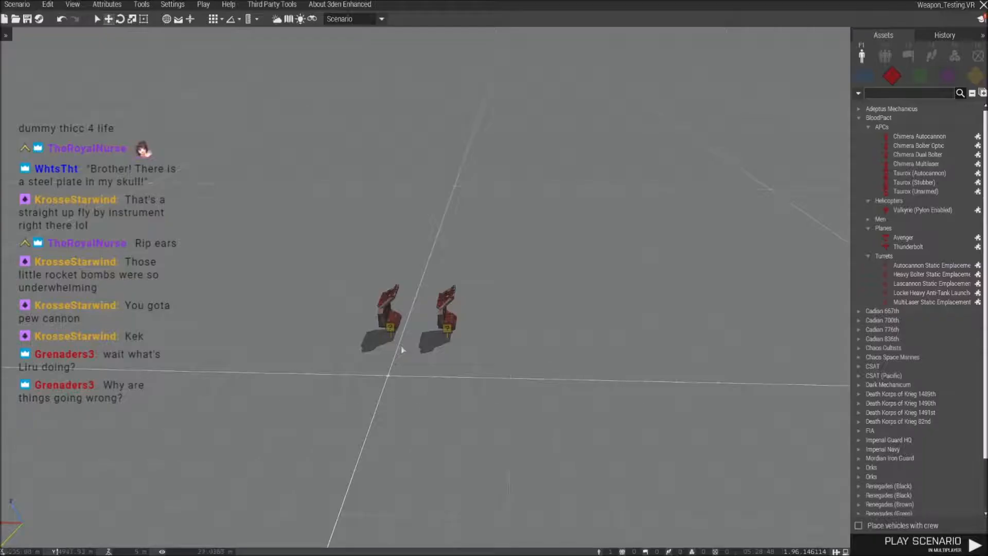
Reposition a defence line piece in the test area away from the aircraft and clear the selection.
key("s")
right_click_drag(402, 348, 403, 299)
key("w")
left_click_drag(420, 200, 390, 418)
left_click(520, 325)
Duplicate the defence line piece on the ground nearest the Avenger, giving the copy setVectorDirAndUp [[1,0,0],[0,-1,0]].
key("d")
key("s")
key("w")
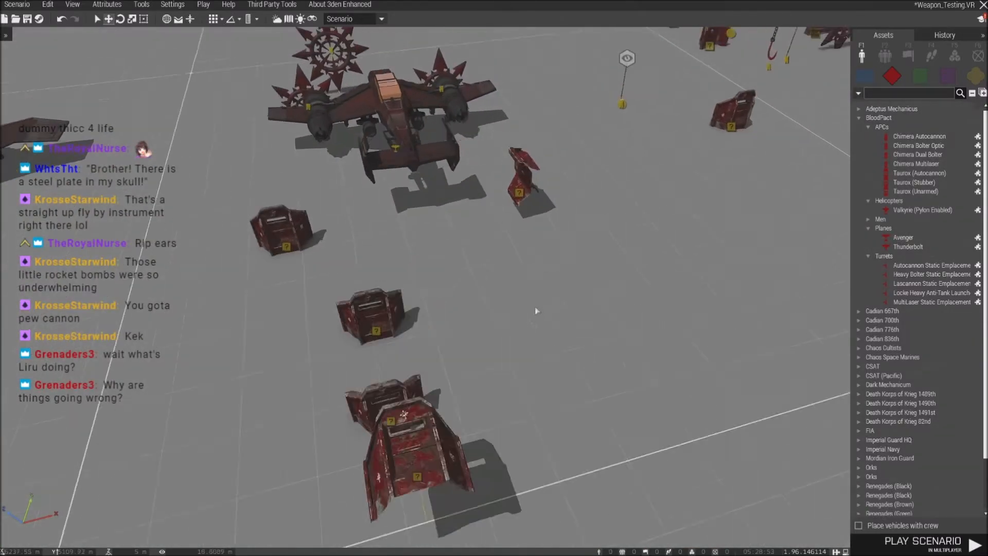
key("a")
right_click_drag(536, 306, 591, 334)
key("w")
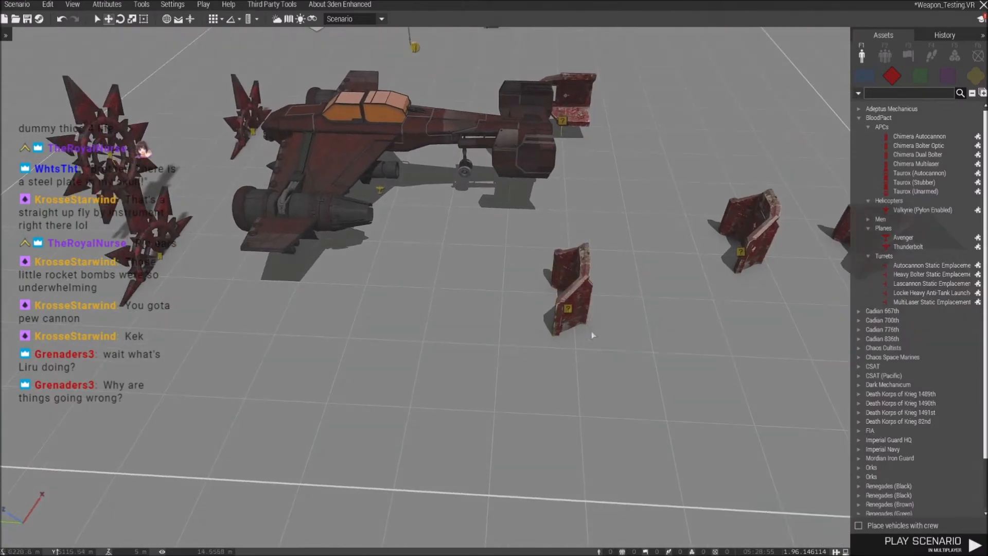
left_click(576, 312)
key("ctrl+c")
key("d")
key("ctrl+v")
left_click_drag(569, 315, 536, 315)
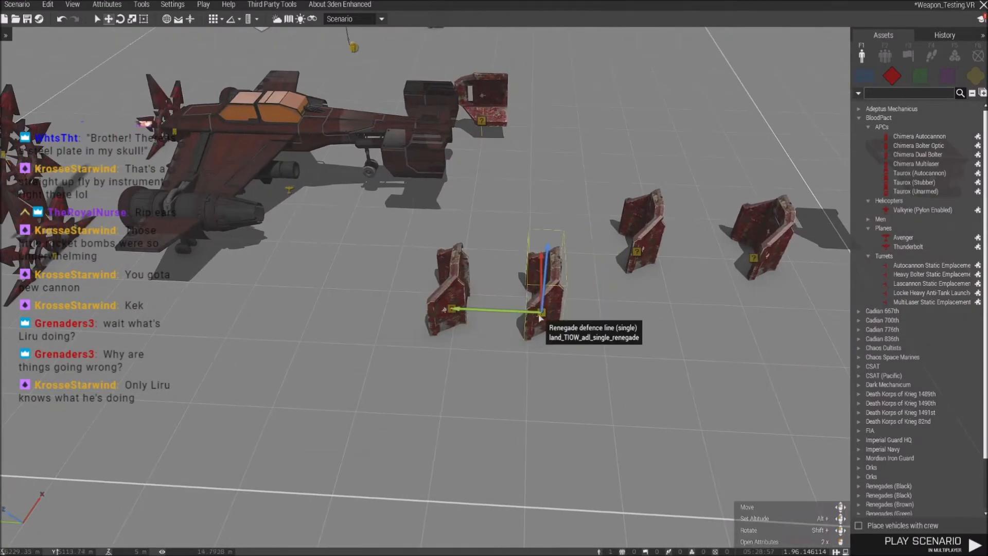
double_click(535, 314)
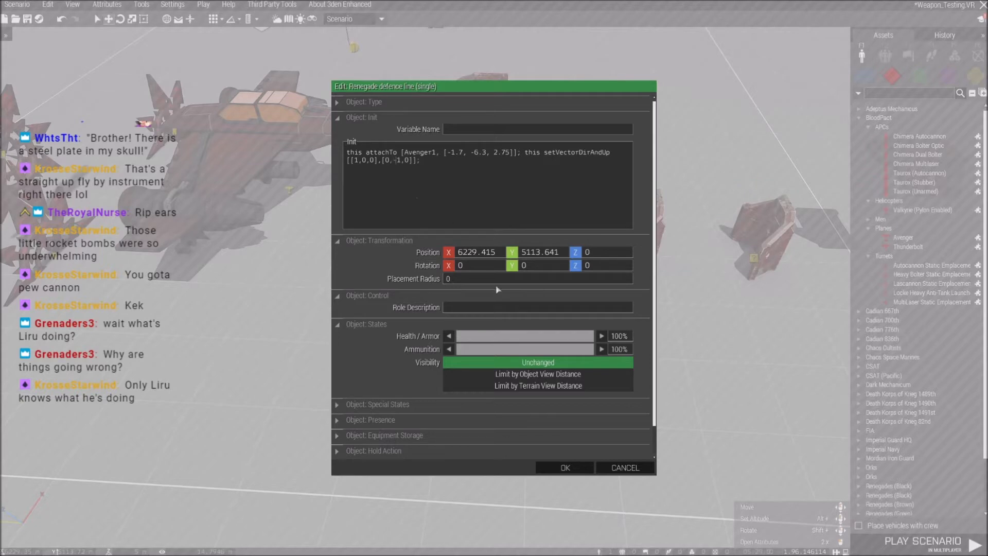
left_click(565, 467)
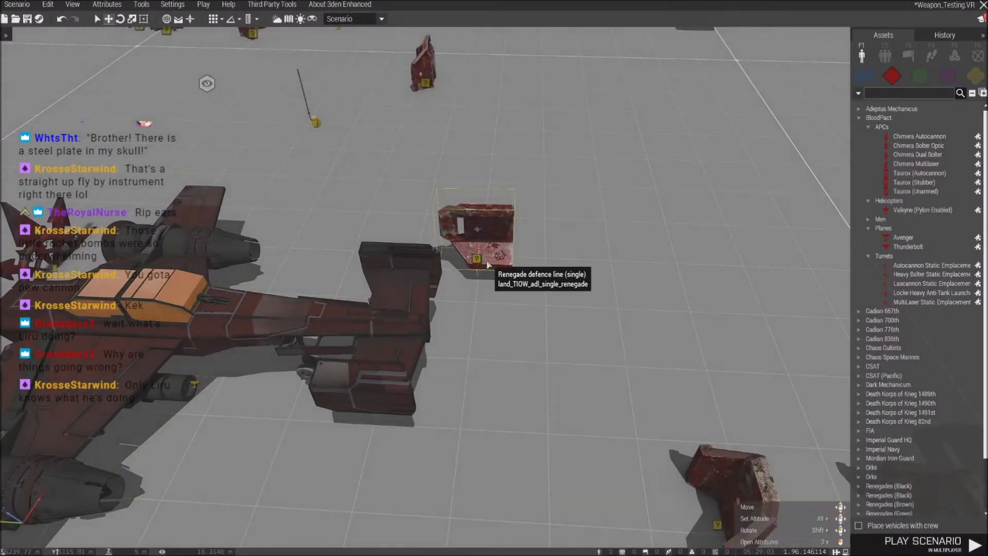
Duplicate the defence line piece behind the Avenger's tail and change the copy's up vector to [0,-1,0].
key("ctrl+v")
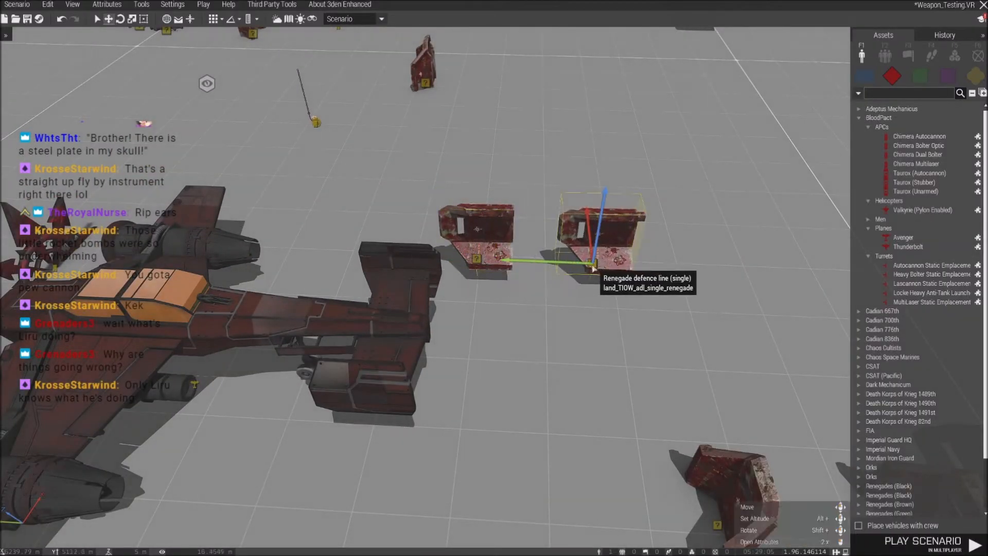
double_click(584, 264)
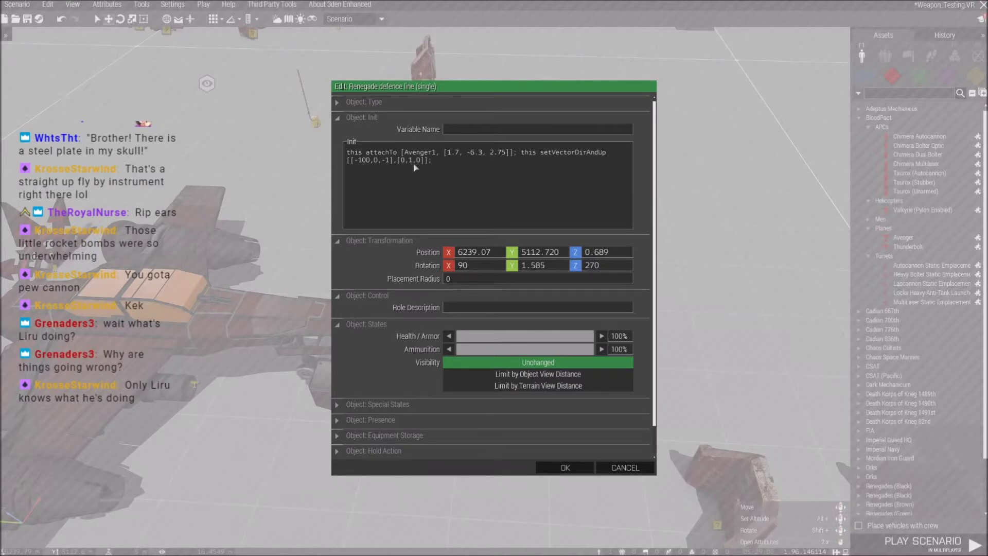
type("-")
left_click(540, 467)
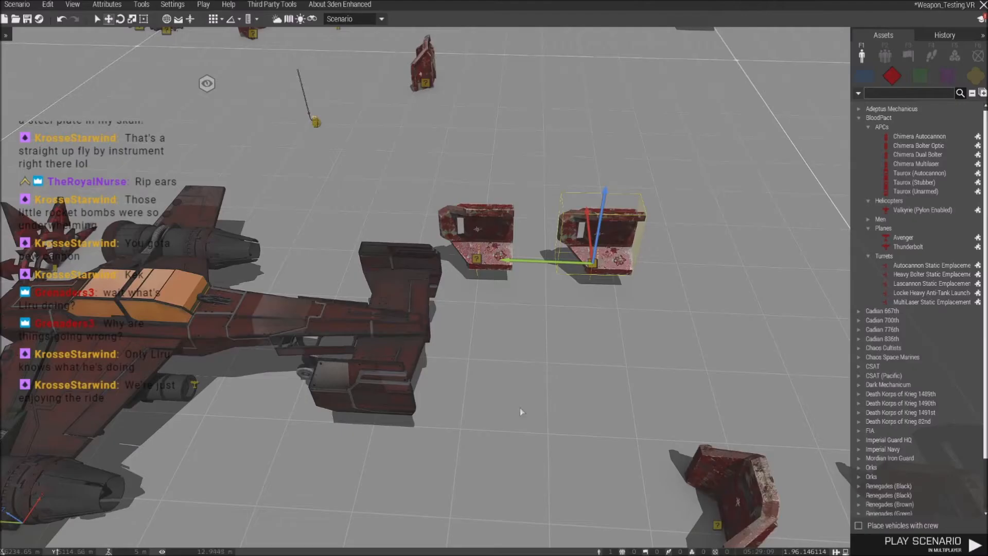
Relaunch the scenario in multiplayer as the BLUFOR Ammo Bearer to test the mirrored tail pieces.
left_click(204, 6)
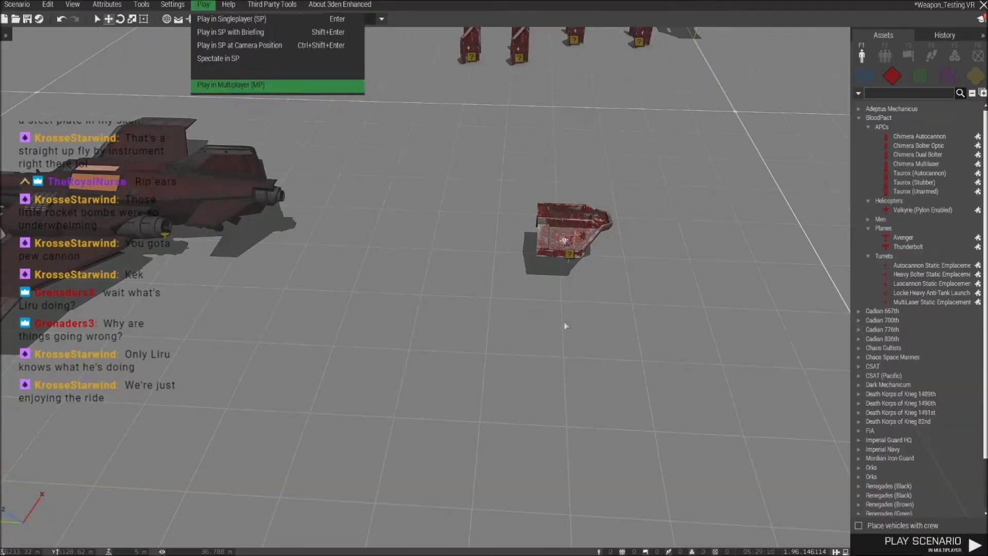
key("Return")
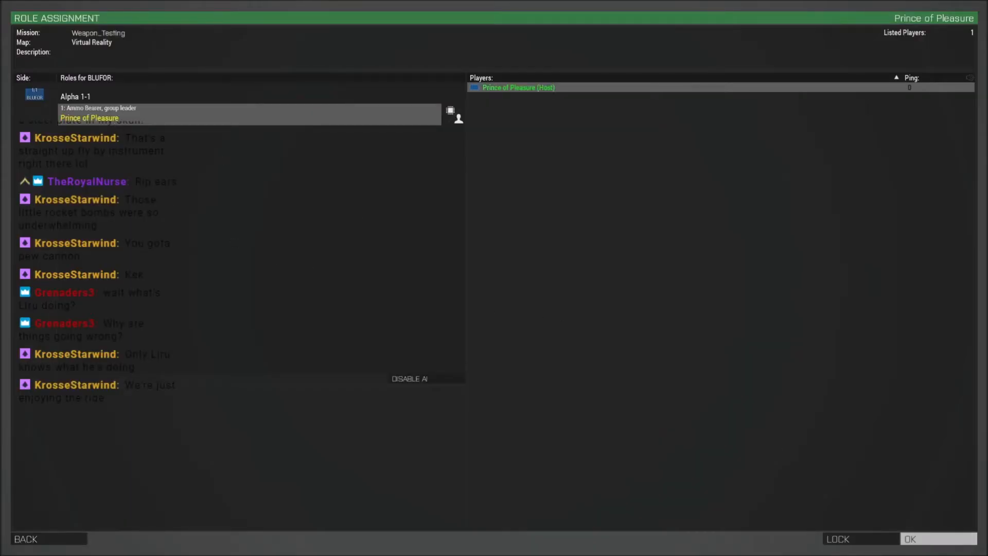
key("Return")
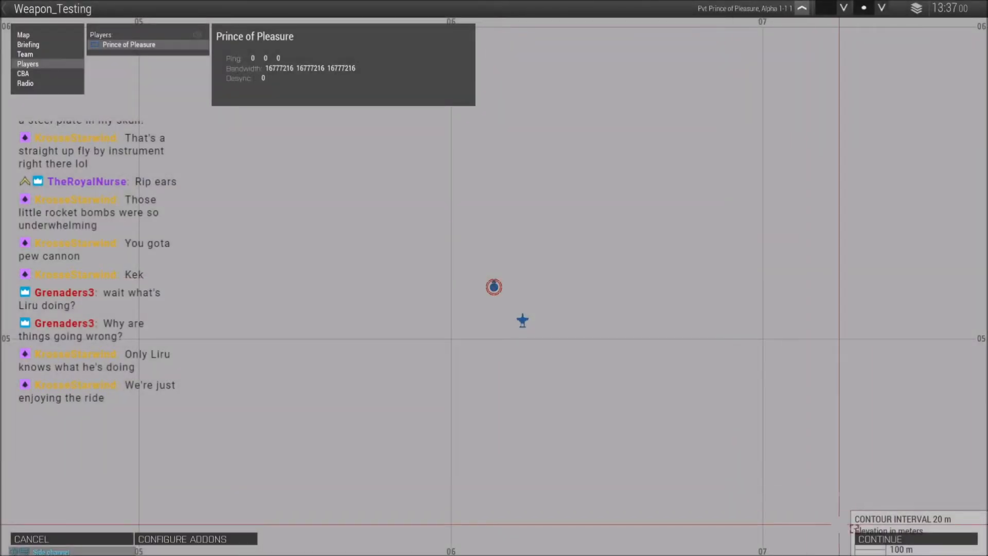
left_click(879, 536)
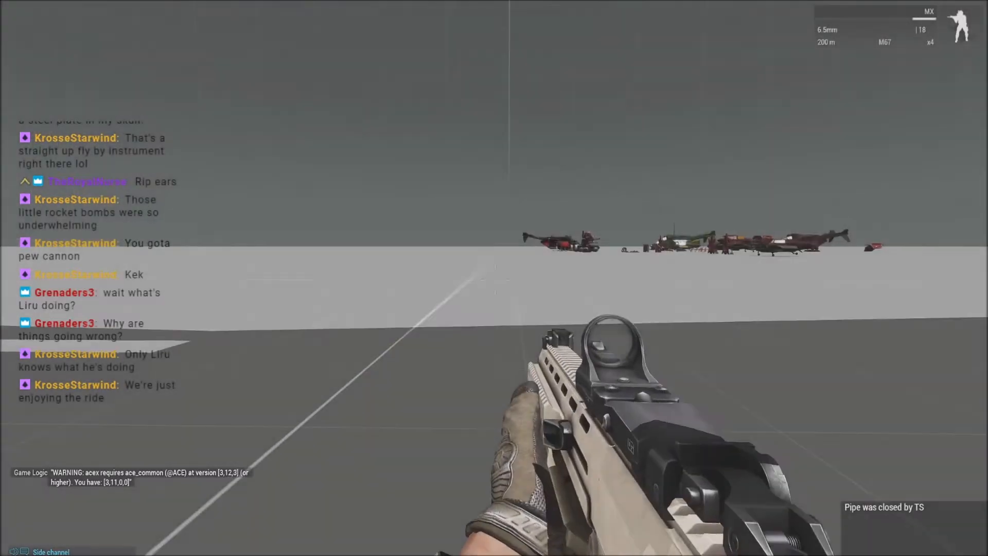
right_click(495, 280)
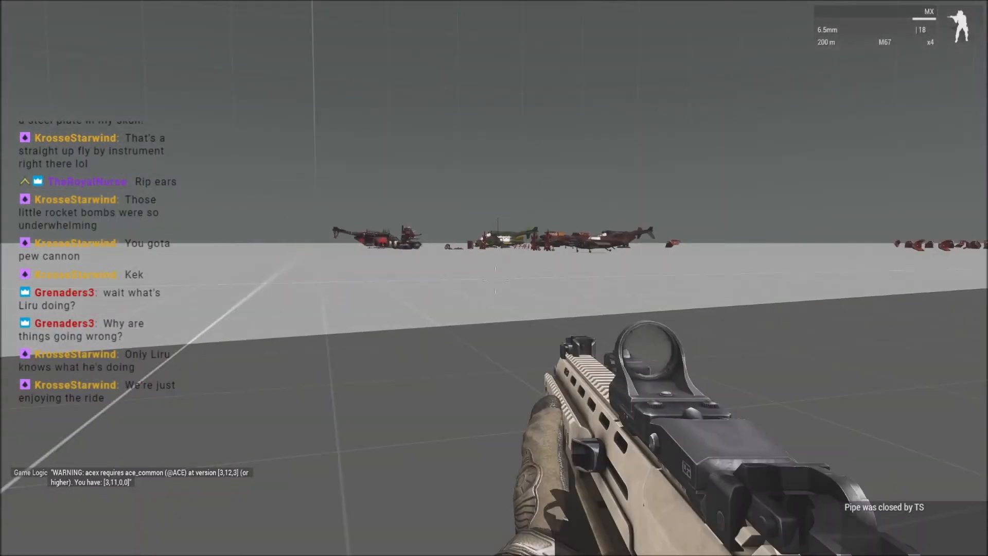
Open the Zeus interface and examine the attached defence line plates around the Avenger's tail from several angles.
key("y")
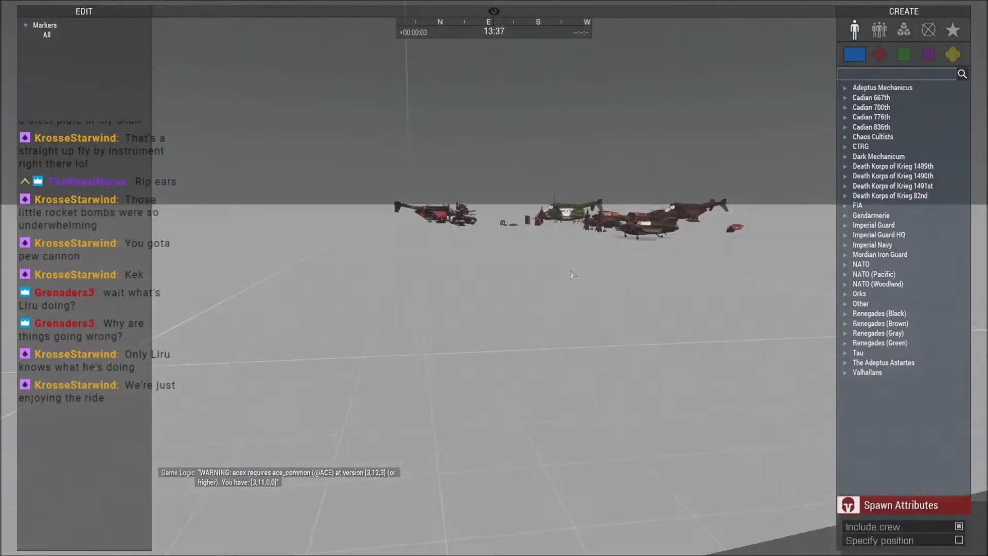
key("w")
right_click_drag(571, 275, 571, 293)
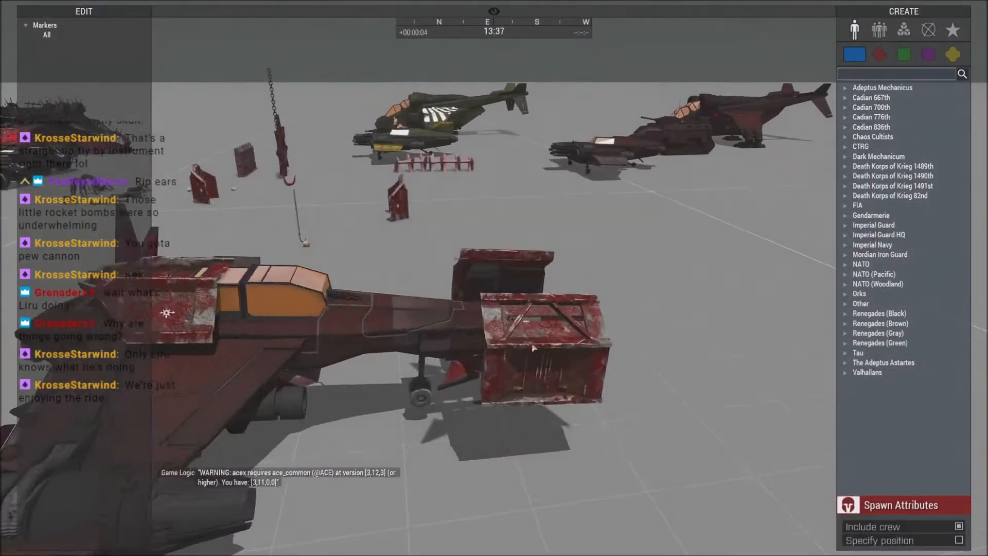
right_click_drag(532, 346, 521, 337)
key("a")
key("w")
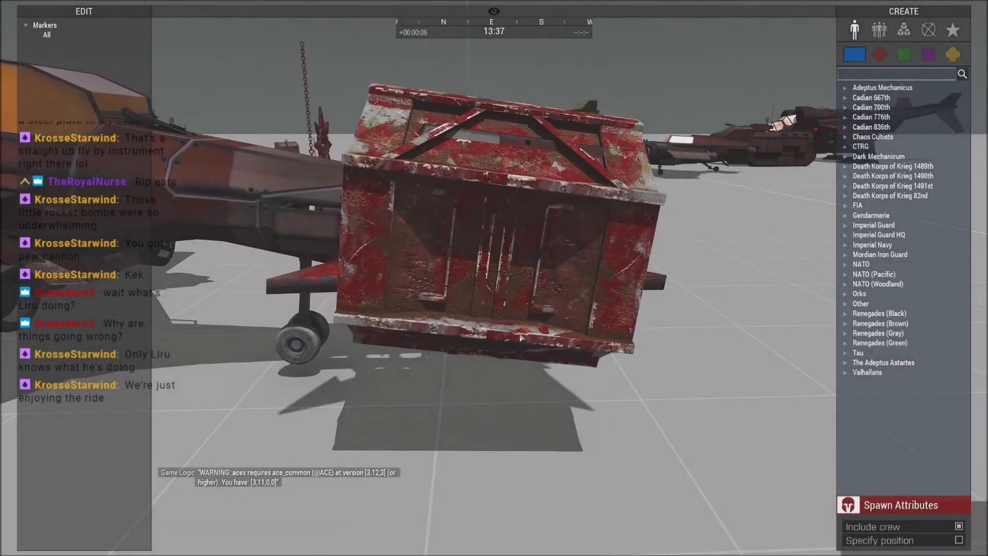
right_click_drag(521, 337, 435, 267)
key("s")
key("d")
right_click_drag(438, 228, 569, 268)
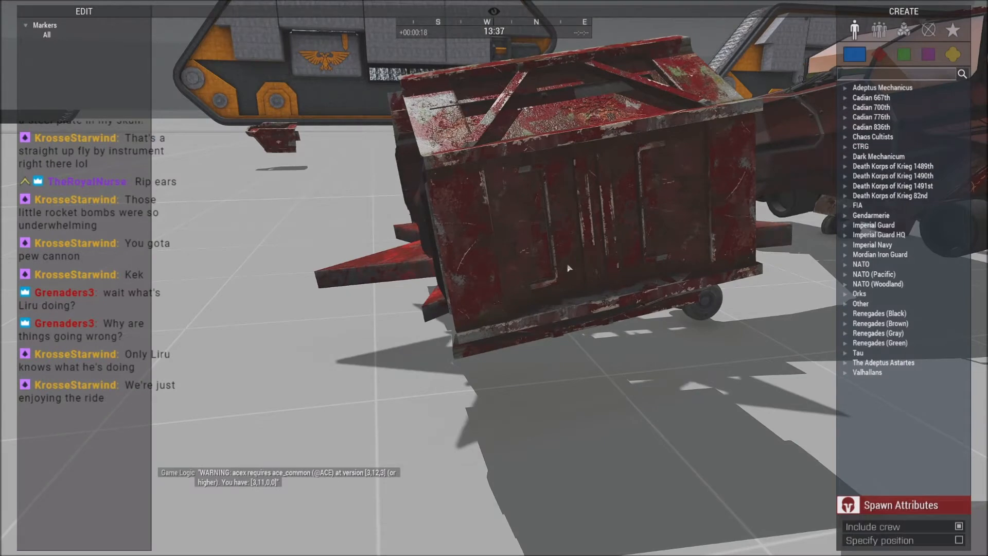
Finish viewing the tail plates, abort the test mission and return to the scenario editor.
key("d")
key("a")
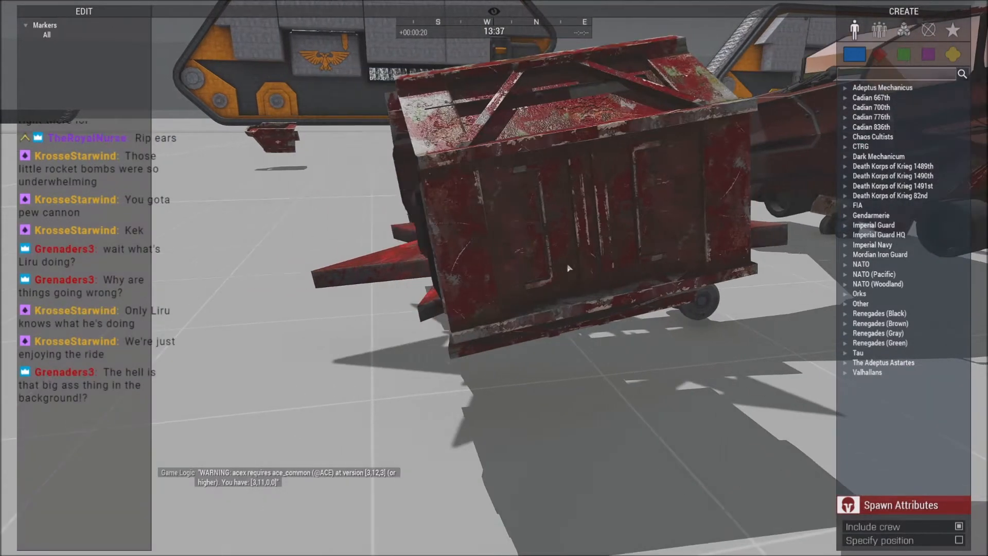
key("Escape")
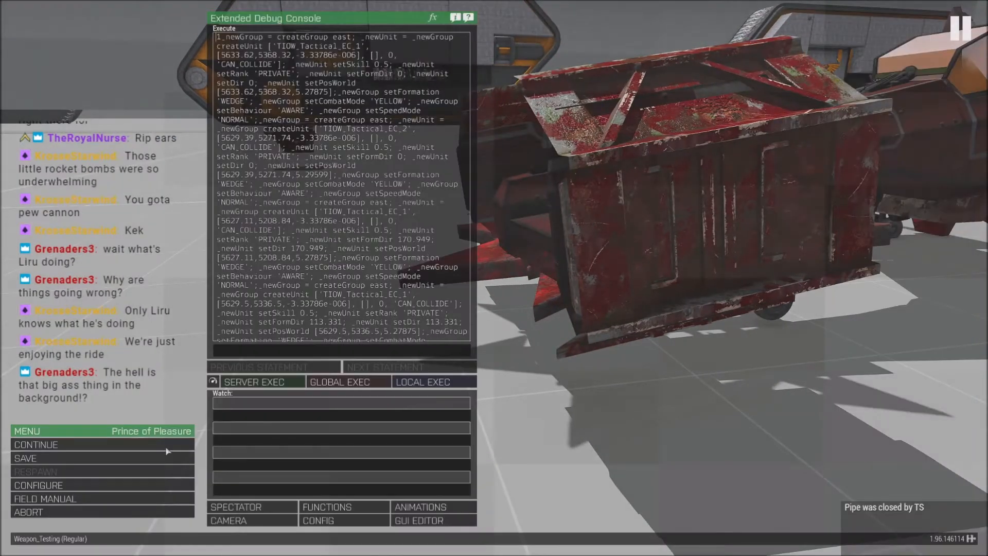
left_click(77, 511)
left_click(391, 266)
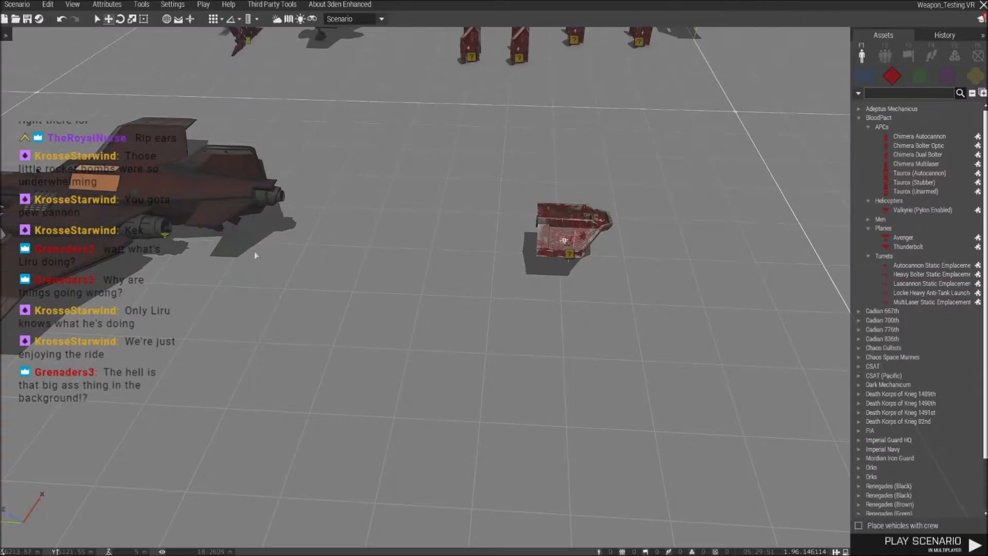
Set the attachTo Y offset to -6.8 on the two defence line pieces whose up vector is [0,-1,0].
right_click_drag(255, 254, 313, 292)
key("w")
left_click(475, 255)
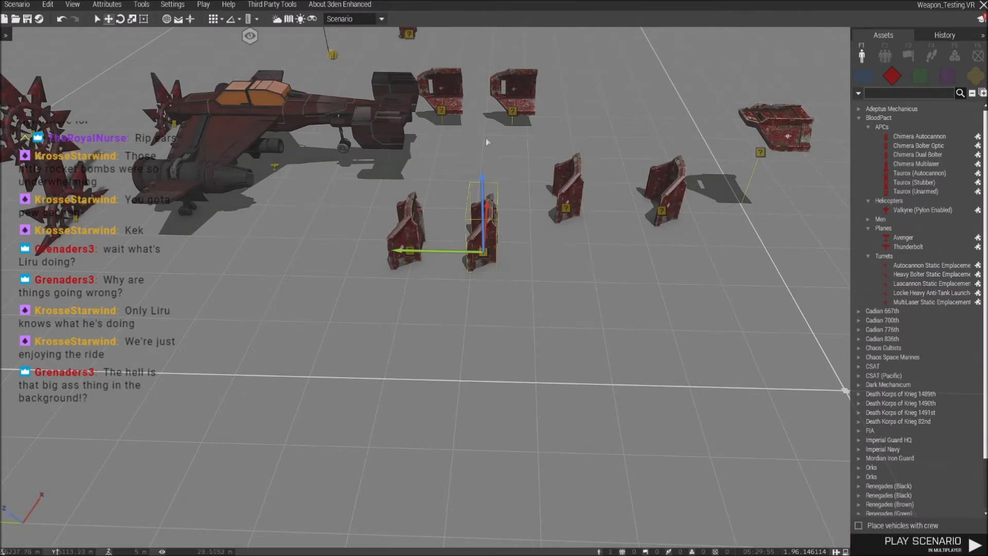
double_click(479, 256)
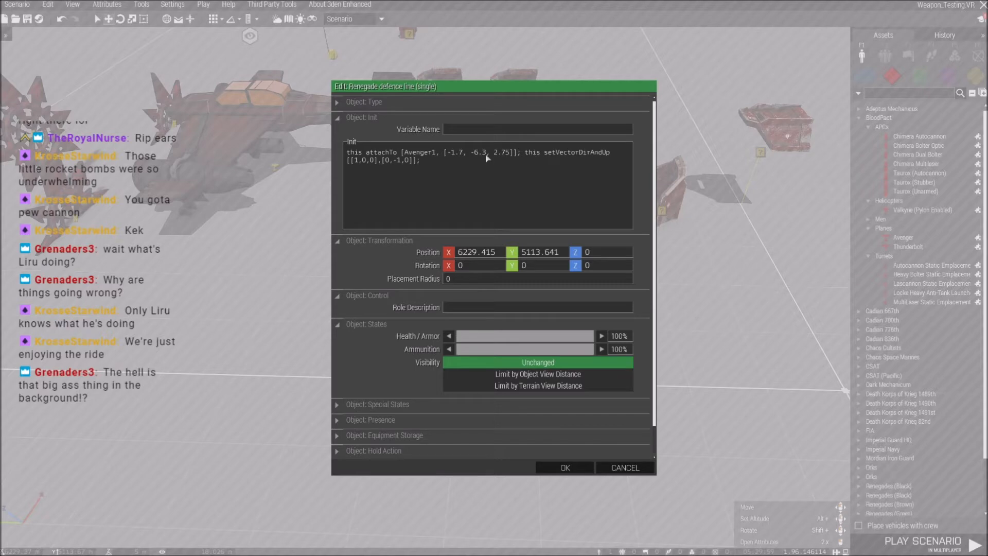
left_click(565, 467)
left_click(511, 163)
double_click(509, 163)
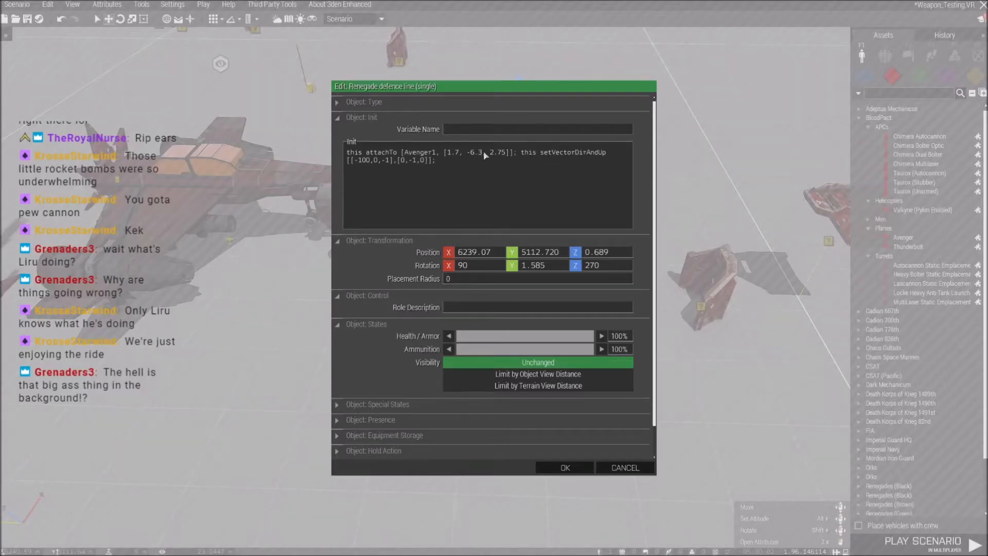
left_click(565, 468)
Relaunch the scenario in multiplayer as the BLUFOR Ammo Bearer and enter the mission.
left_click(204, 4)
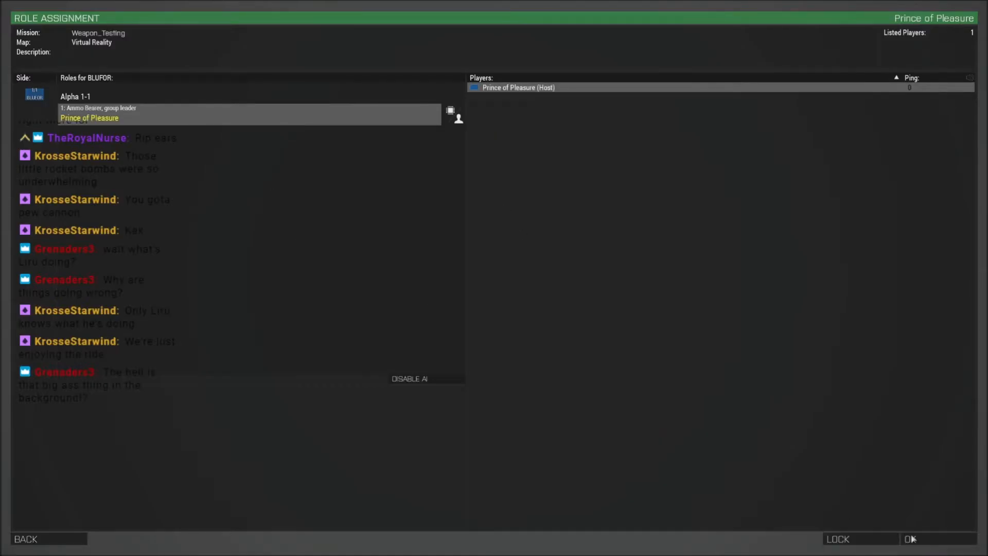
left_click(911, 539)
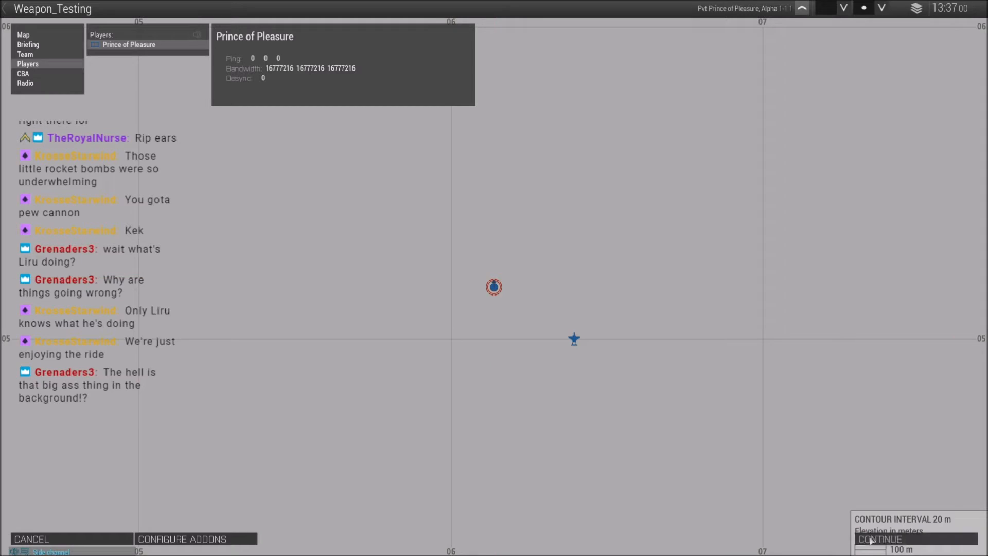
left_click(871, 539)
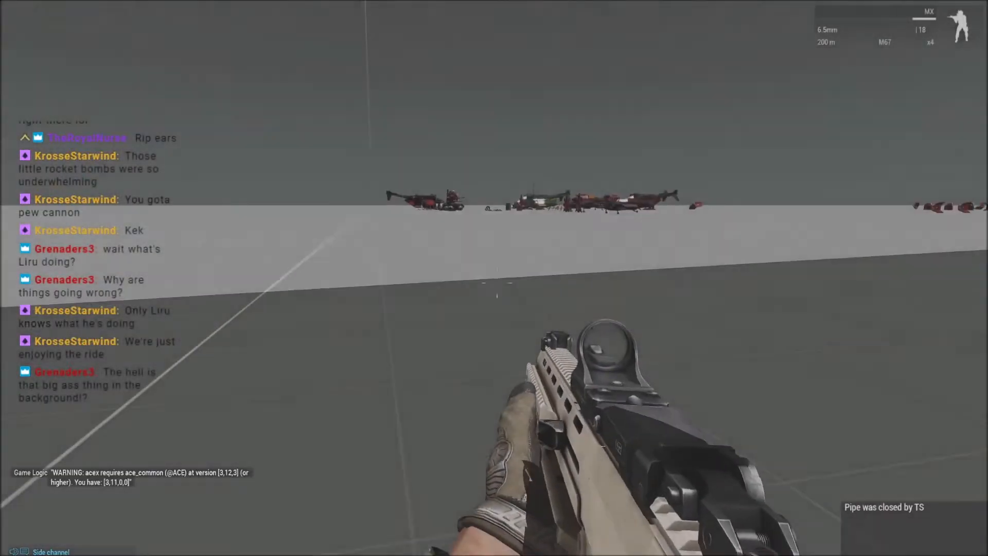
key("w")
right_click(497, 282)
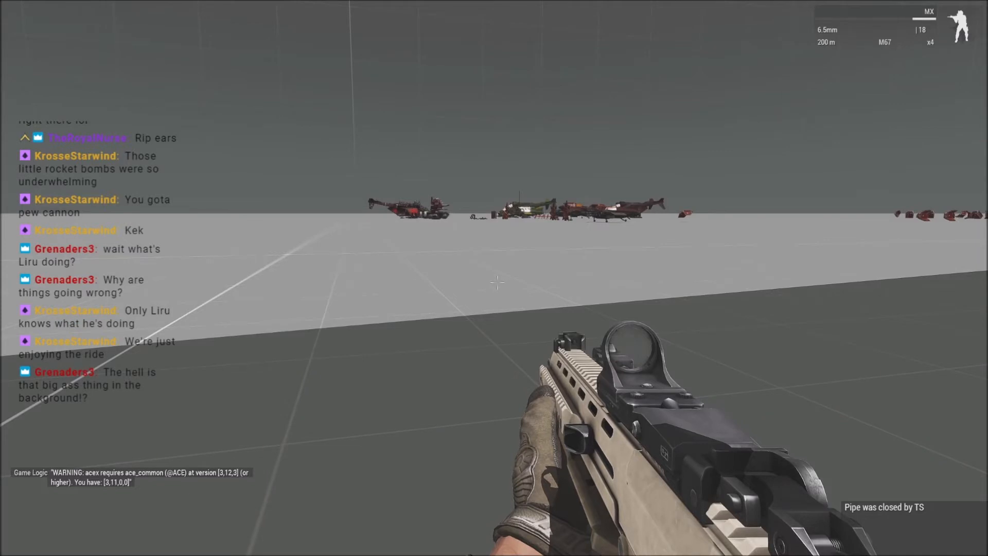
Open the Zeus interface and examine the spacing of the defence line plates on both sides of the Avenger's tail.
key("y")
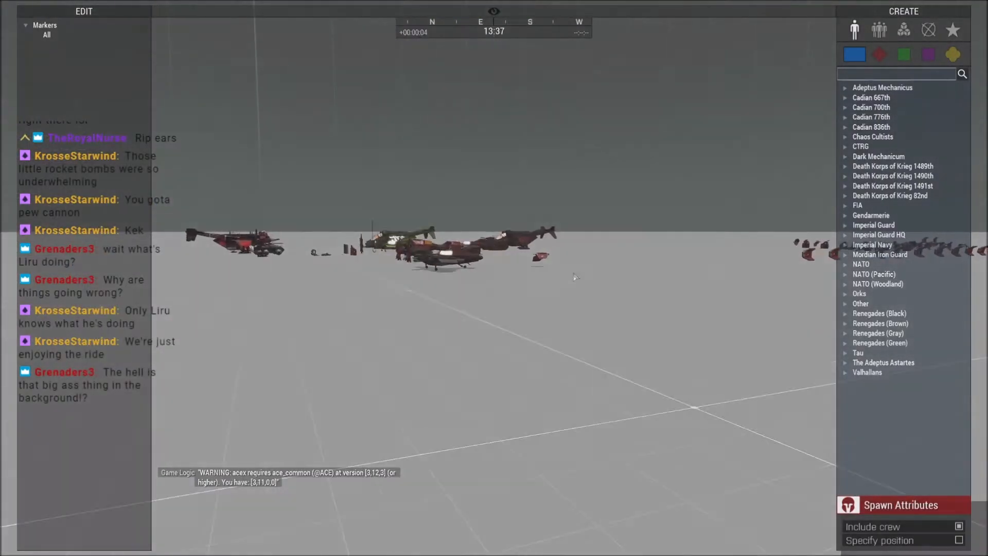
key("w")
right_click_drag(575, 277, 311, 356)
key("d")
key("d")
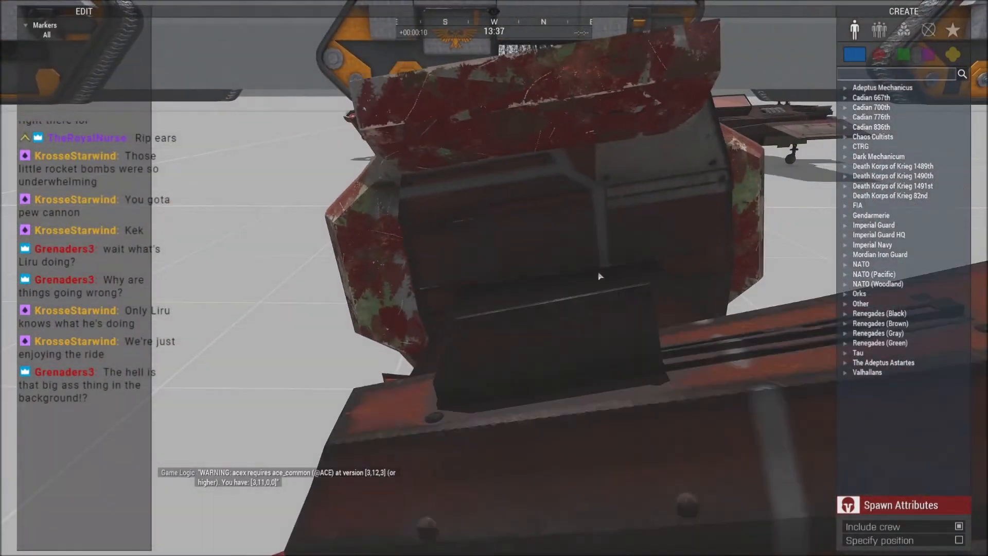
key("d")
key("d")
right_click_drag(705, 215, 428, 203)
key("d")
key("d")
right_click_drag(540, 231, 486, 279)
key("w")
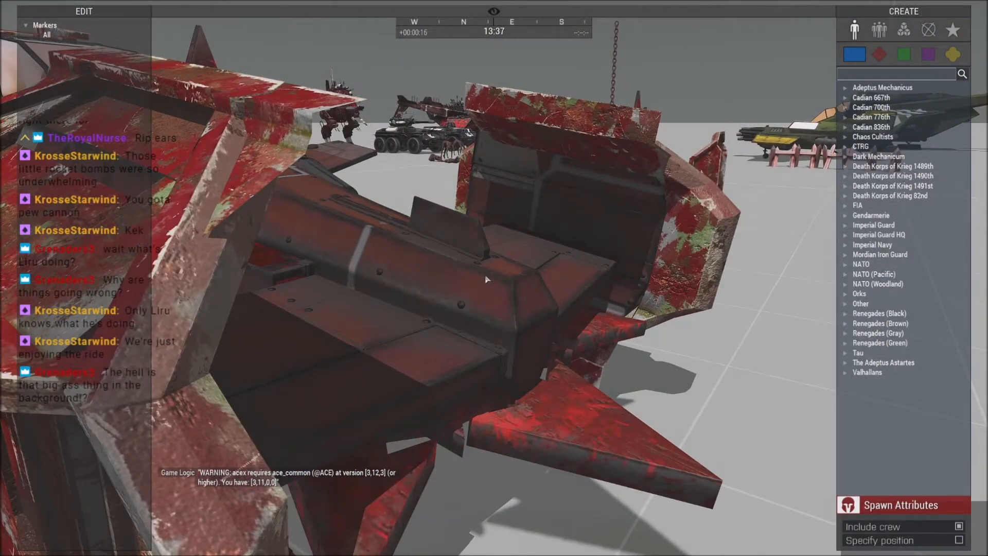
key("w")
right_click_drag(486, 279, 516, 286)
key("s")
key("w")
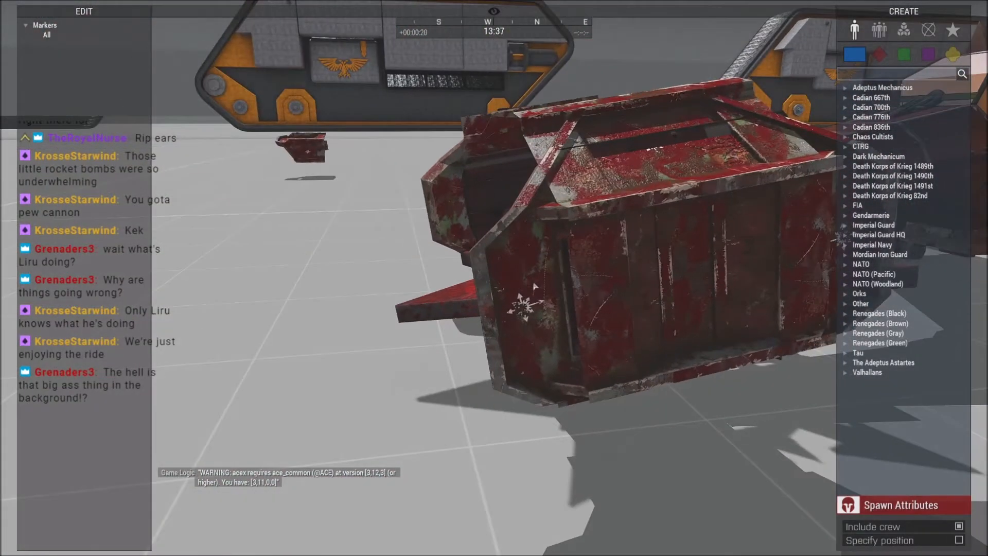
Abort the test mission and return to the scenario editor.
key("Escape")
left_click(39, 516)
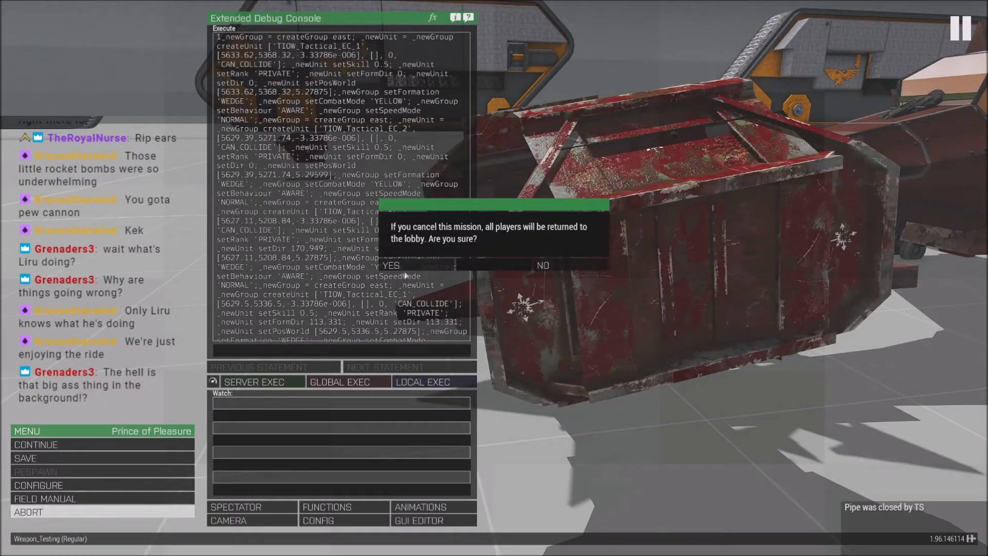
left_click(396, 266)
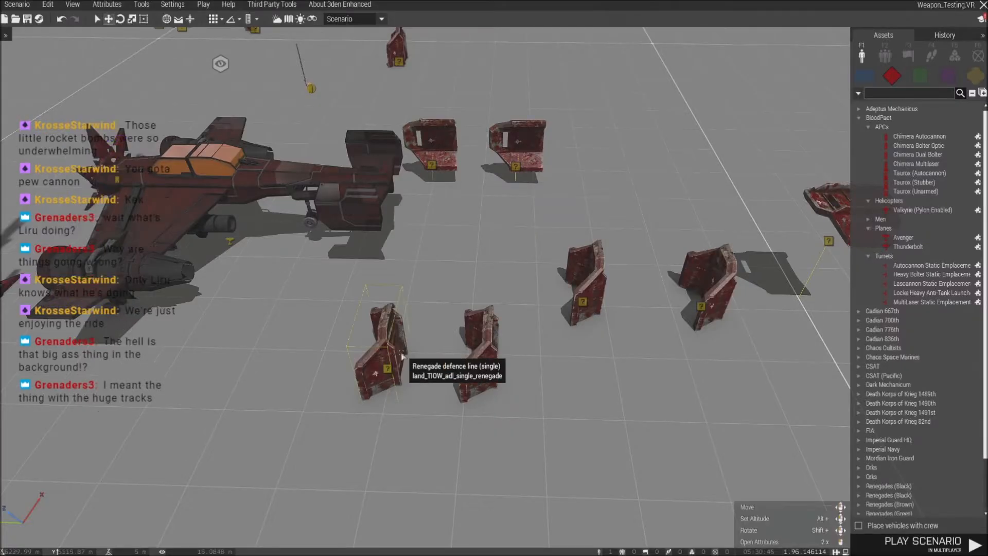
Set the attachTo Y offset to -6 on the two defence line pieces whose up vector is [0,1,0].
double_click(441, 309)
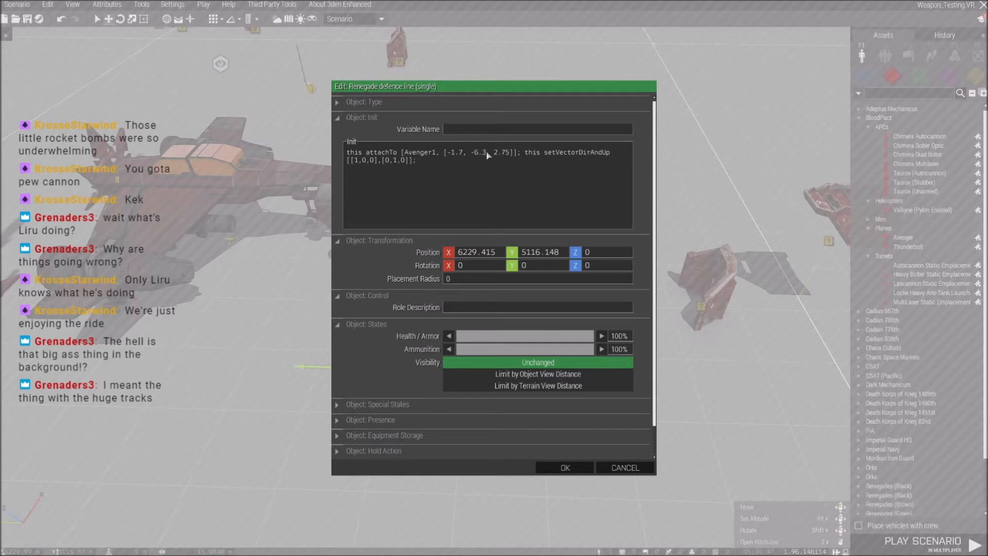
type("0")
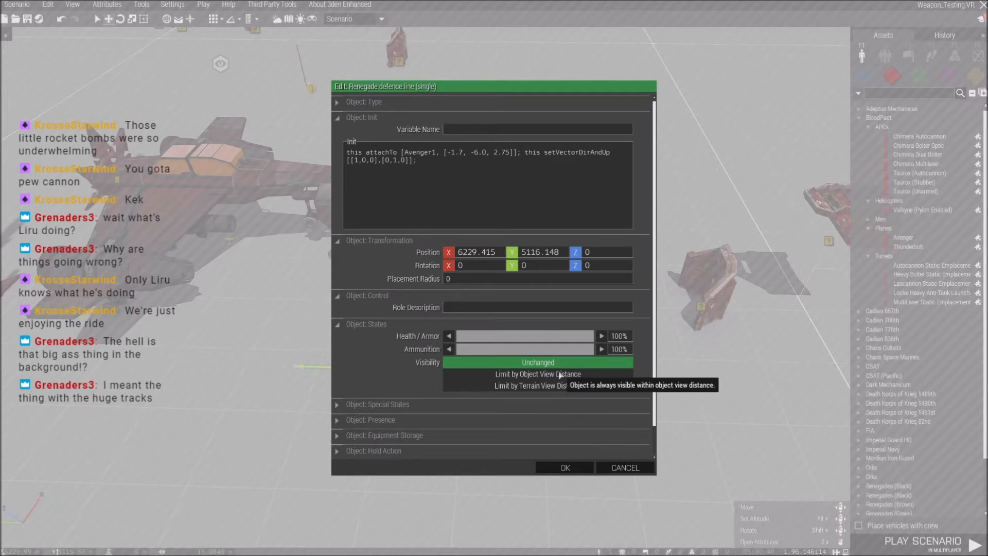
key("BackSpace")
key("BackSpace")
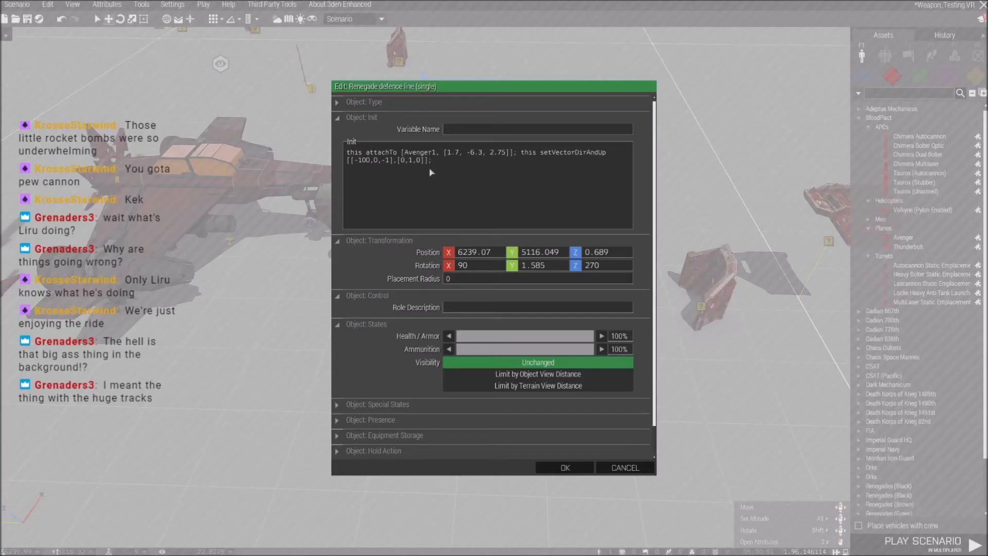
left_click(551, 466)
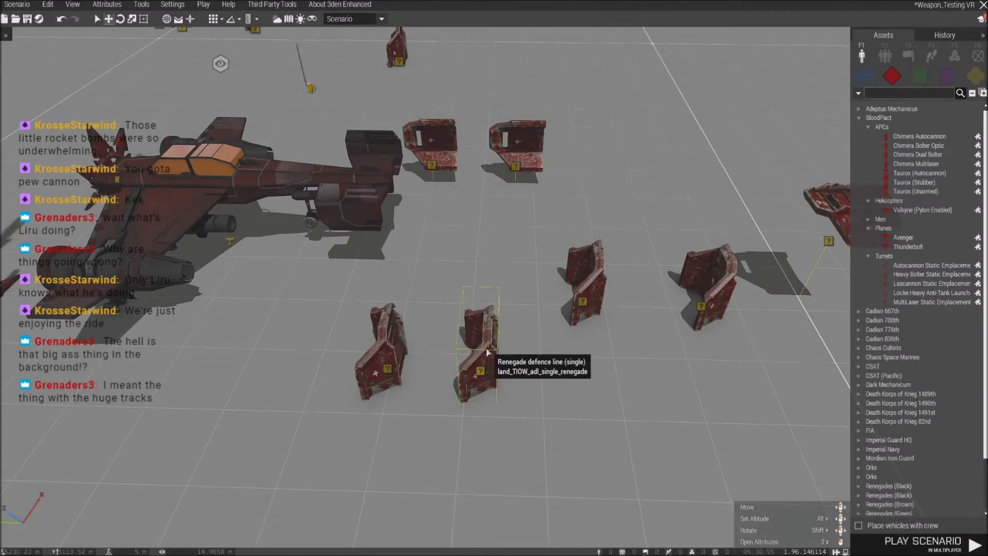
Set the attachTo Y offset to -7 on the two defence line pieces whose up vector is [0,-1,0].
double_click(478, 348)
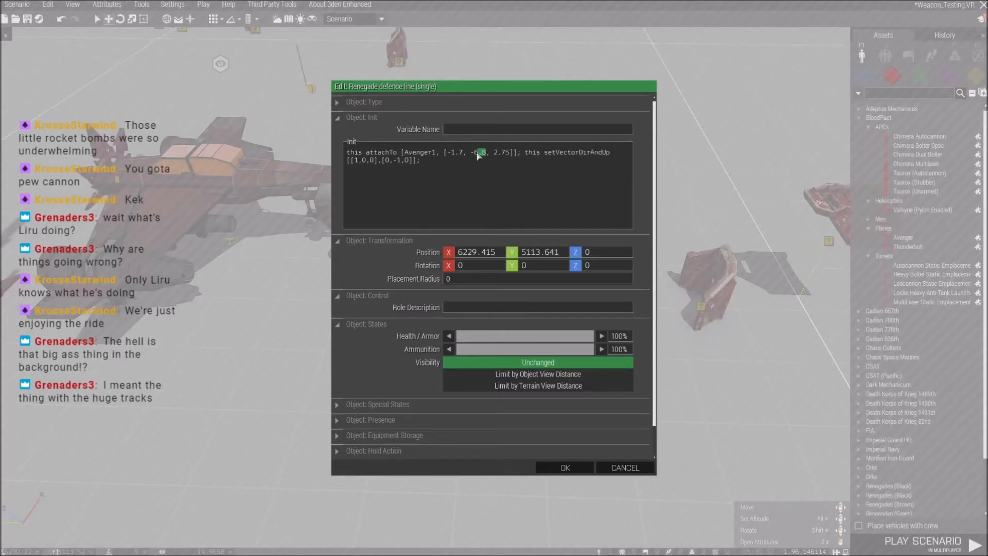
left_click(558, 460)
double_click(509, 165)
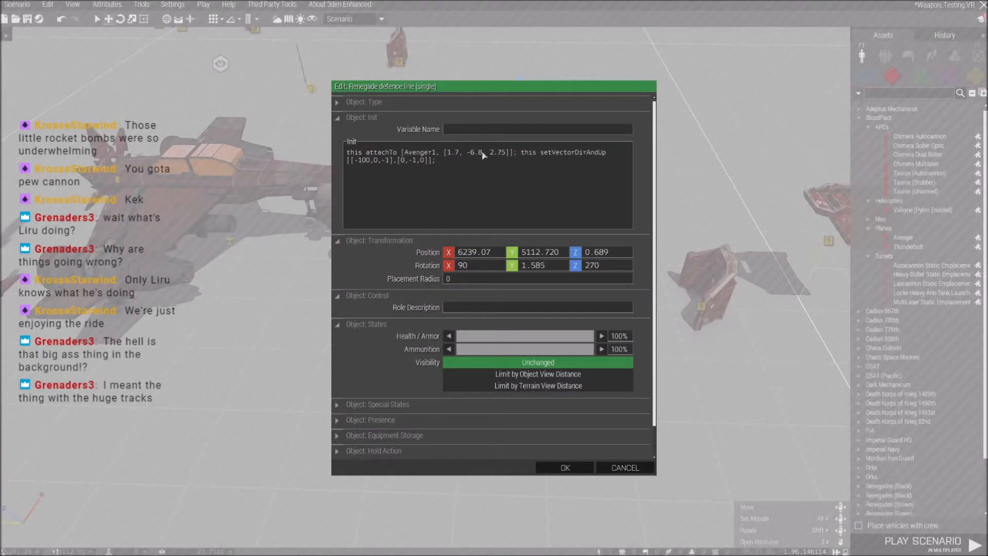
key("BackSpace")
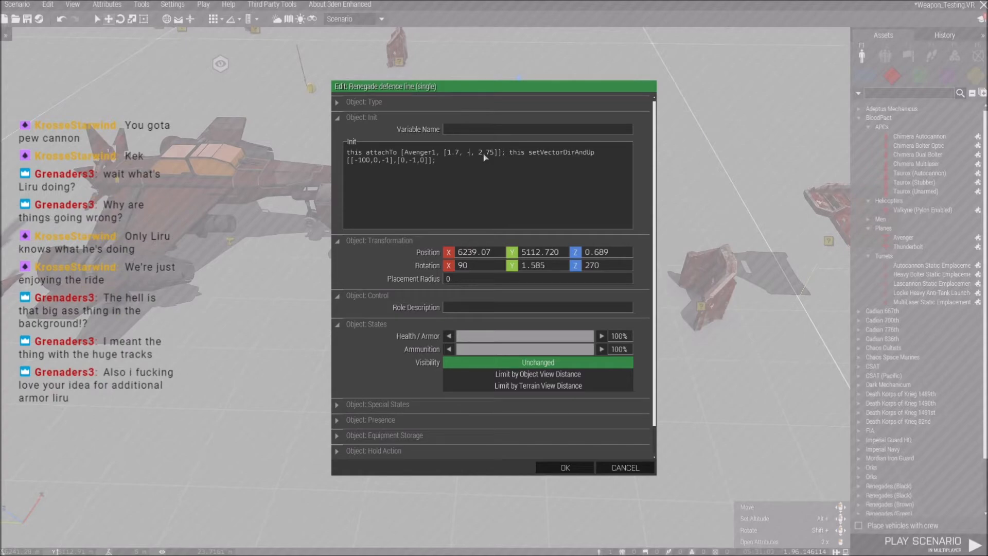
left_click(565, 467)
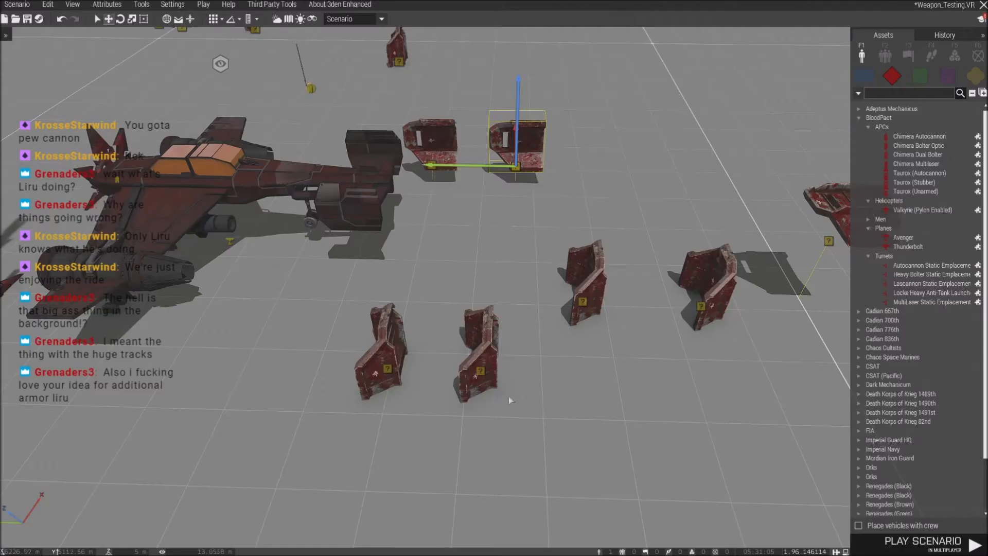
Relaunch the scenario in multiplayer, open the Zeus interface and dismiss the config error.
left_click(205, 5)
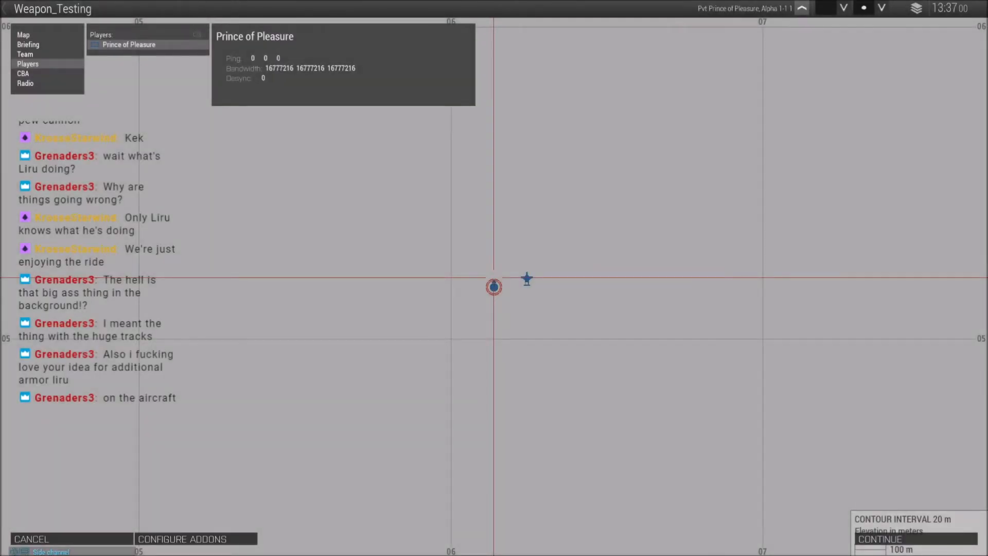
left_click(863, 539)
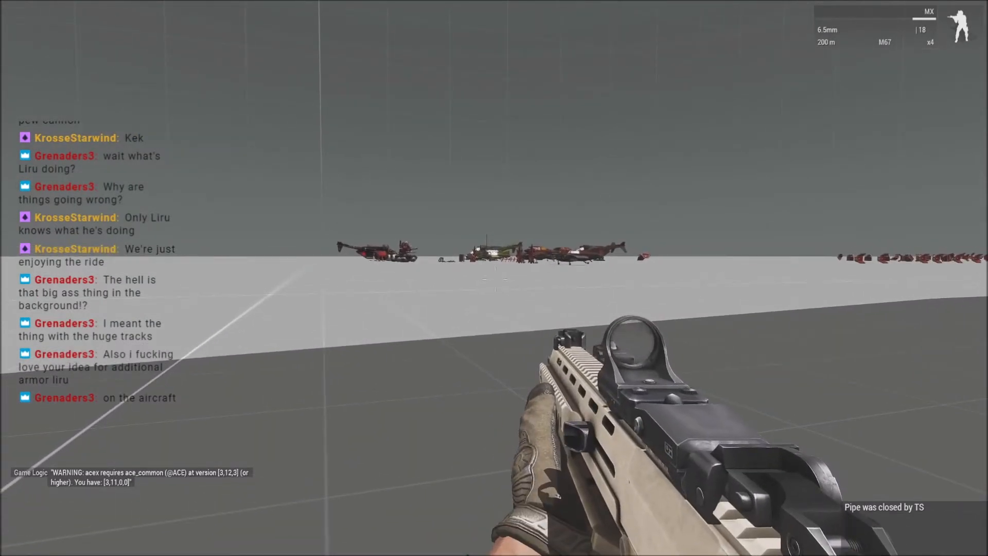
key("y")
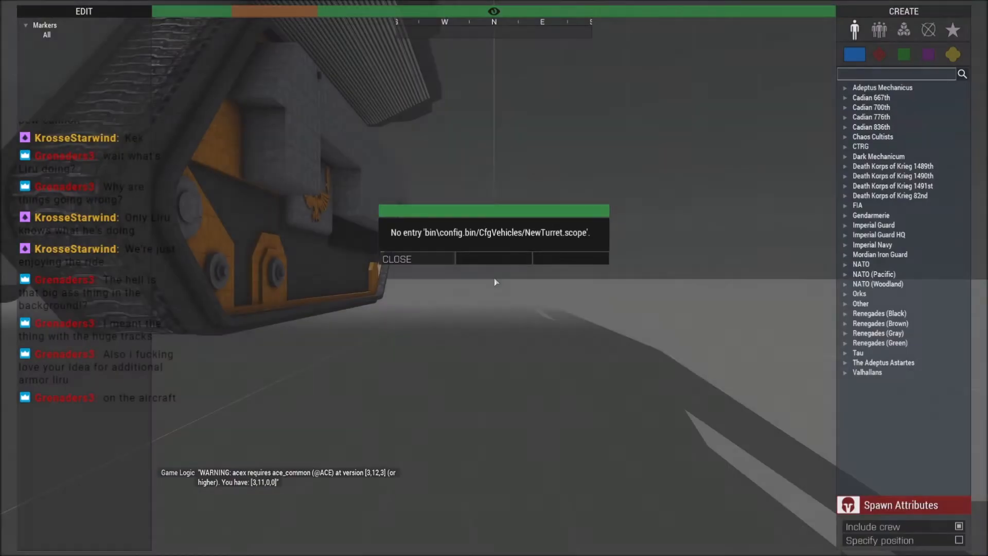
left_click(428, 254)
Examine how the paired defence line plates join around the Avenger's tail, from outside, inside and behind.
key("w")
right_click_drag(589, 281, 529, 335)
key("w")
key("d")
key("w")
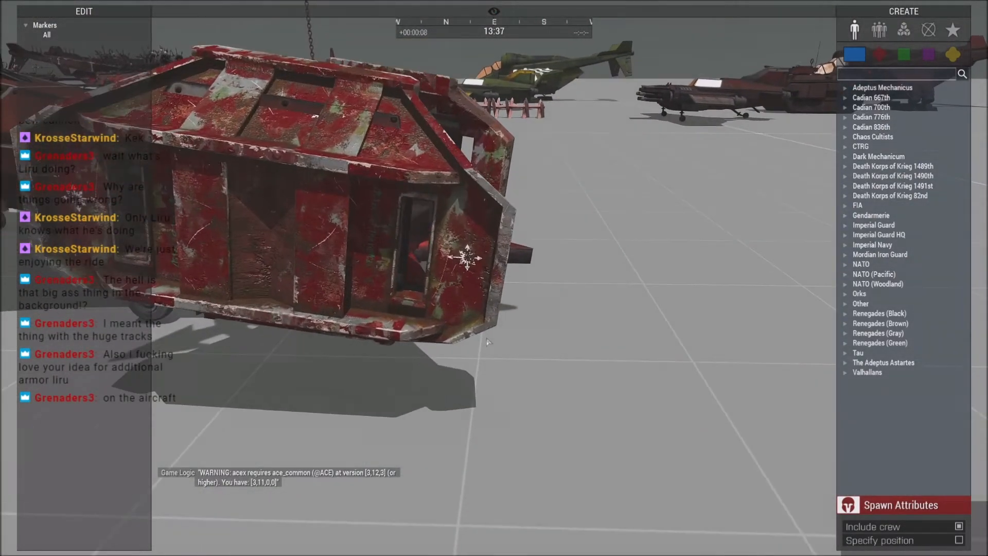
key("d")
right_click_drag(494, 339, 581, 282)
key("w")
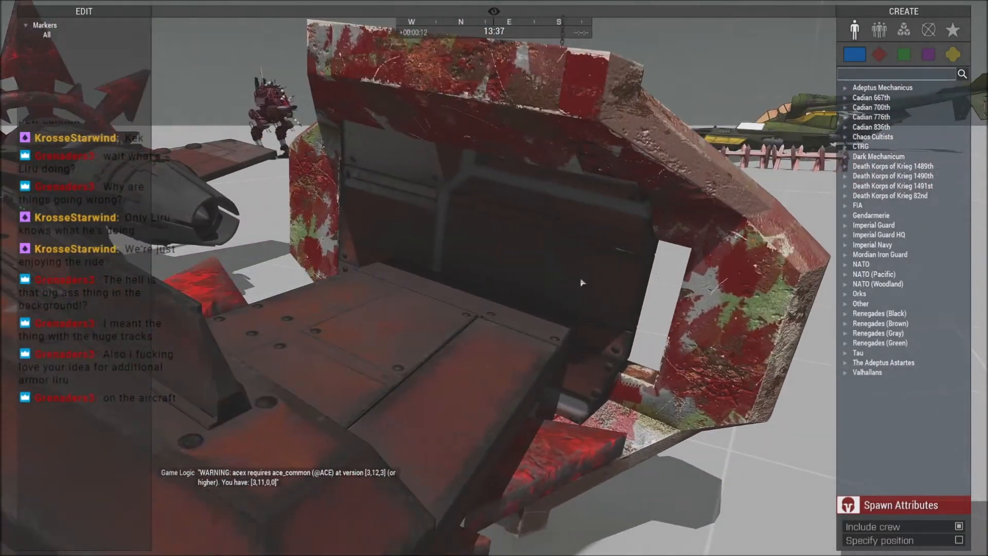
key("d")
right_click_drag(643, 341, 508, 339)
key("d")
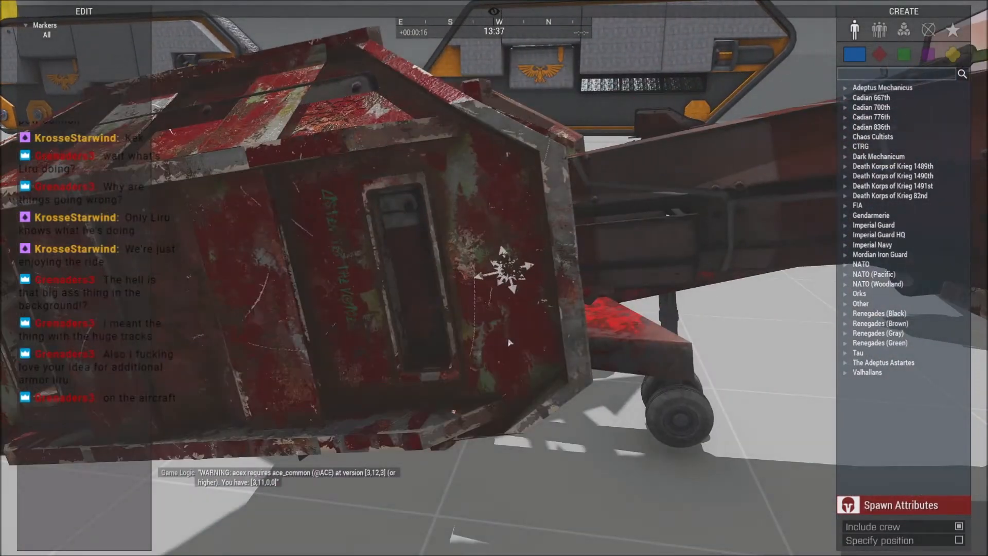
key("a")
key("s")
key("w")
key("d")
key("q")
right_click_drag(566, 335, 528, 255)
key("w")
key("a")
key("s")
key("w")
right_click_drag(573, 323, 415, 296)
key("s")
key("w")
key("d")
key("w")
key("w")
key("a")
key("w")
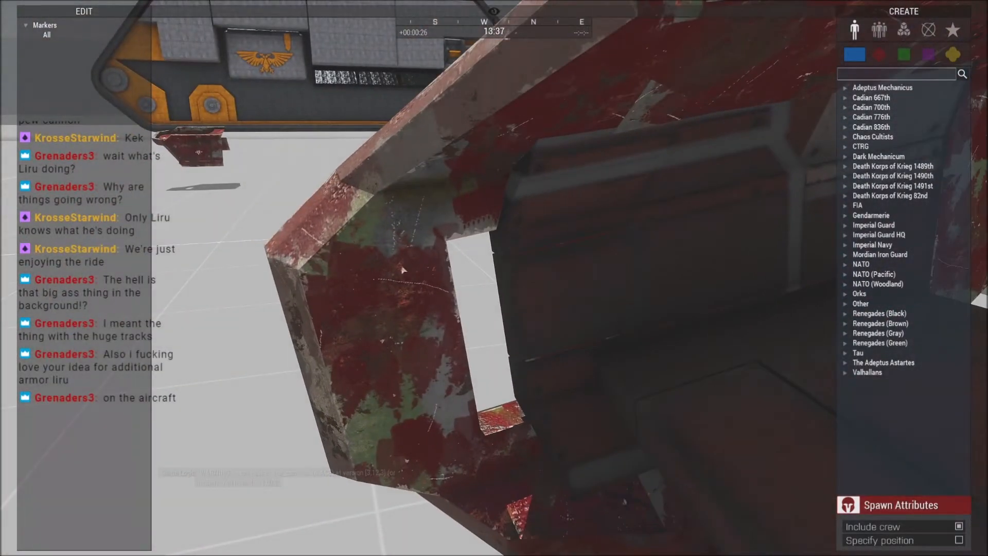
key("s")
key("d")
key("w")
right_click_drag(562, 282, 440, 273)
key("w")
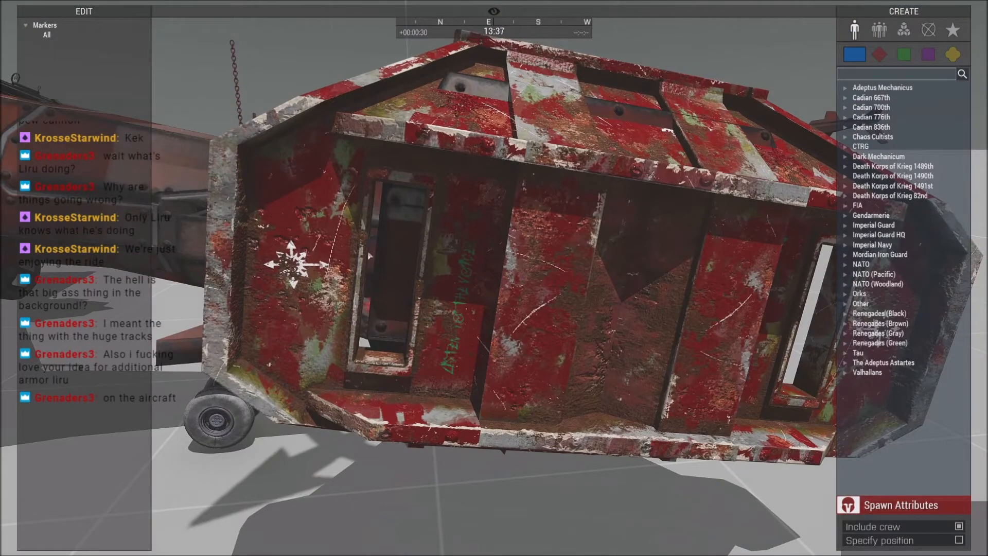
Abort the multiplayer mission and go back to the scenario editor.
key("Escape")
left_click(70, 512)
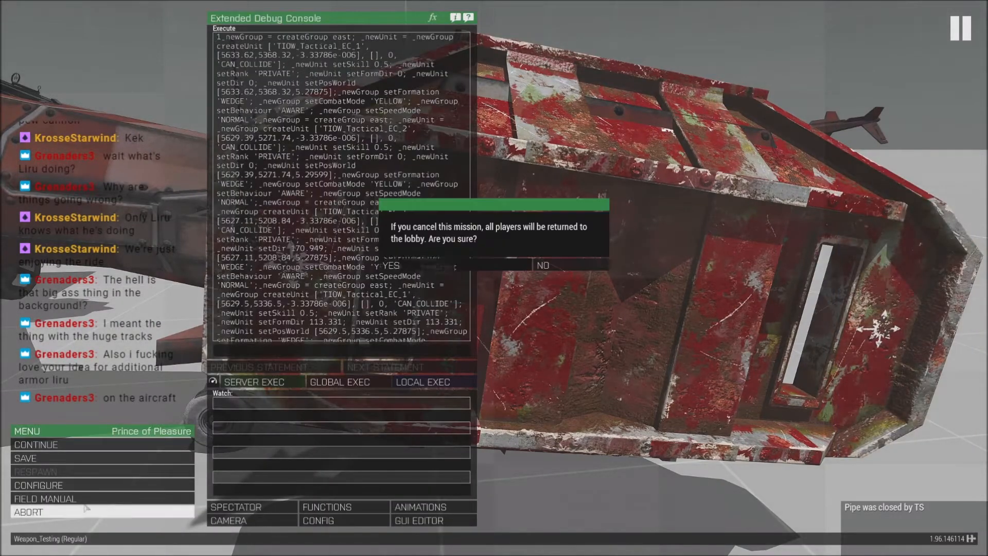
left_click(439, 268)
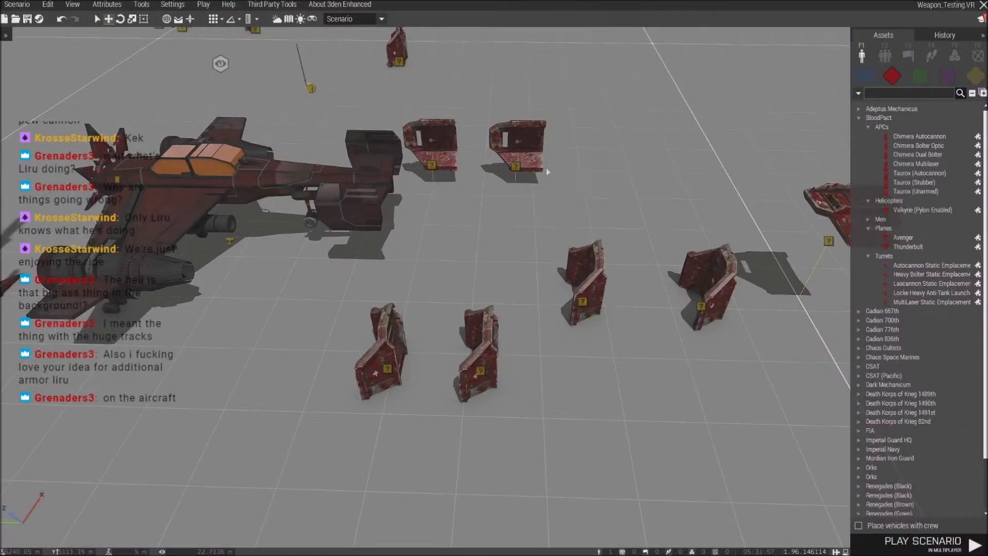
Adjust the attachTo Y offsets of the two [0,-1,0] defence line pieces, entering -72 on the one with X offset 1.7.
double_click(527, 168)
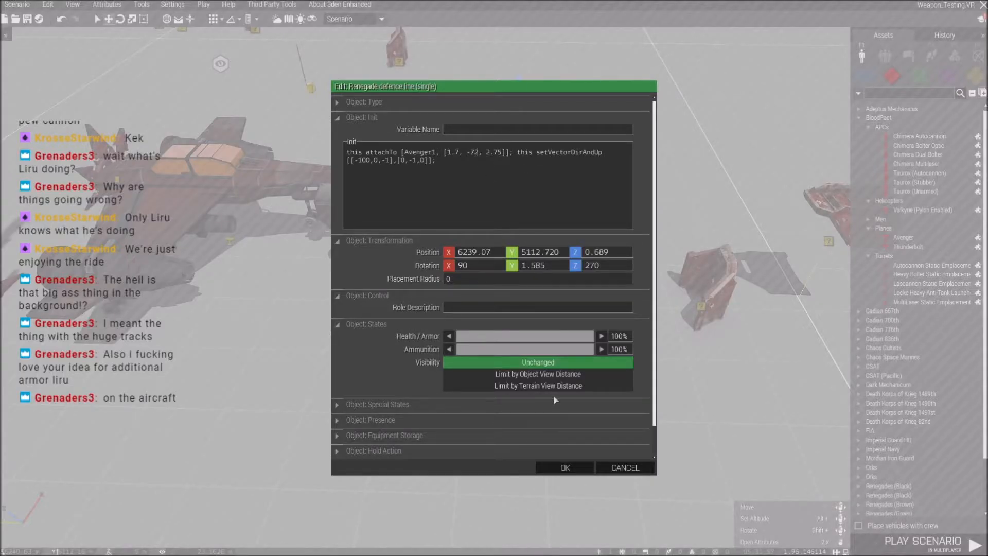
left_click(547, 471)
double_click(496, 350)
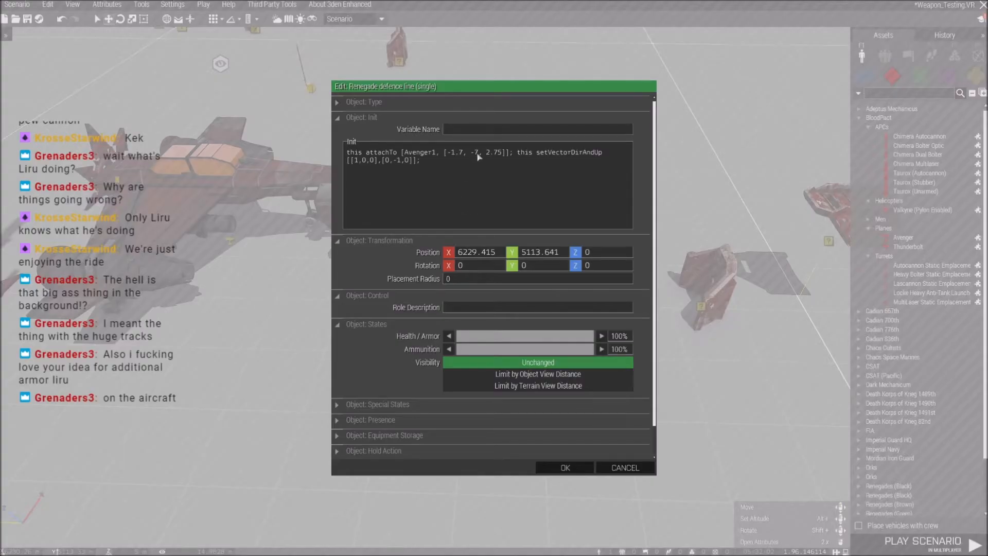
left_click(567, 469)
Adjust the attachTo Y offsets of the two defence line pieces whose up vector is [0,1,0].
double_click(395, 348)
left_click(555, 465)
double_click(444, 163)
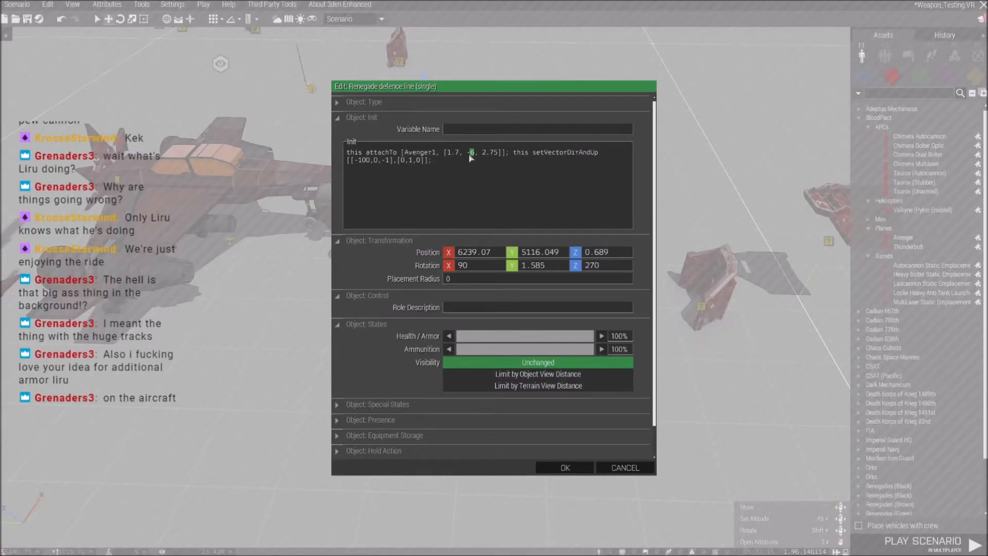
left_click(564, 468)
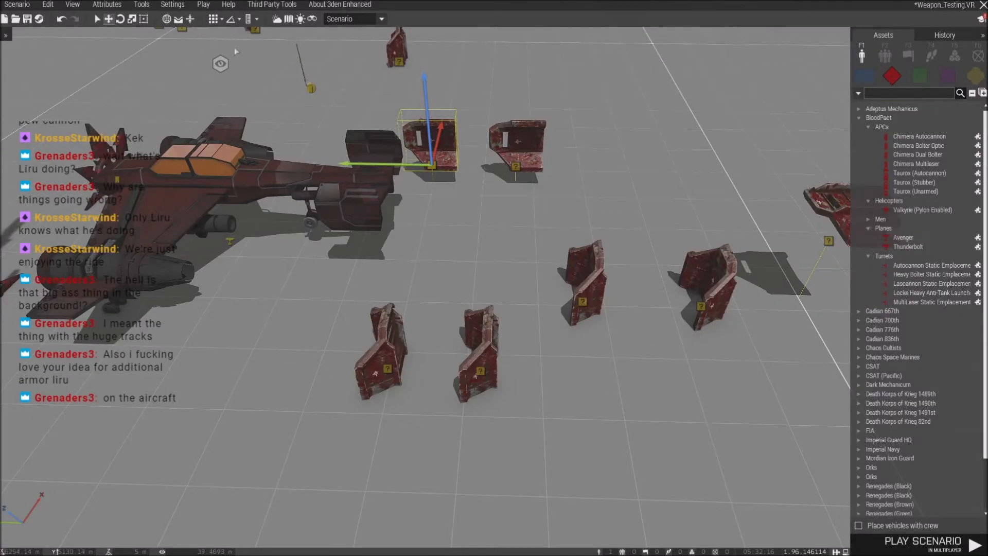
Relaunch the scenario in multiplayer to test the adjusted plate offsets.
left_click(209, 6)
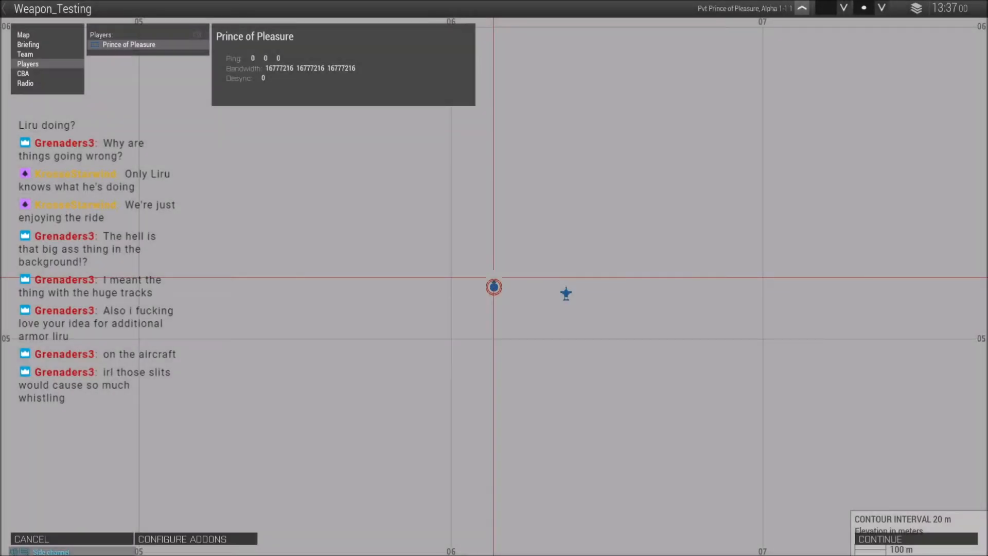
Start the Weapon_Testing mission, enter the Zeus interface and dismiss the missing-entry error.
left_click(885, 537)
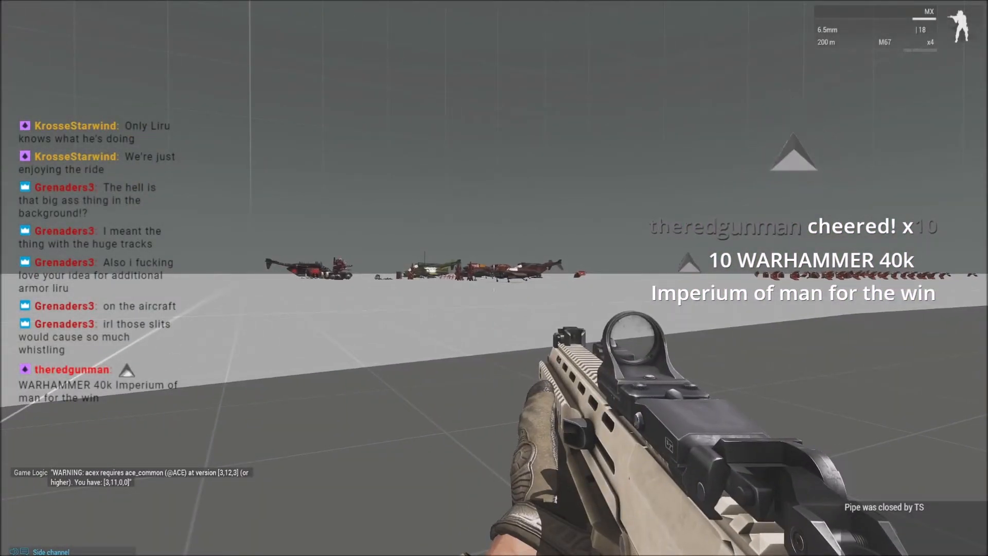
key("y")
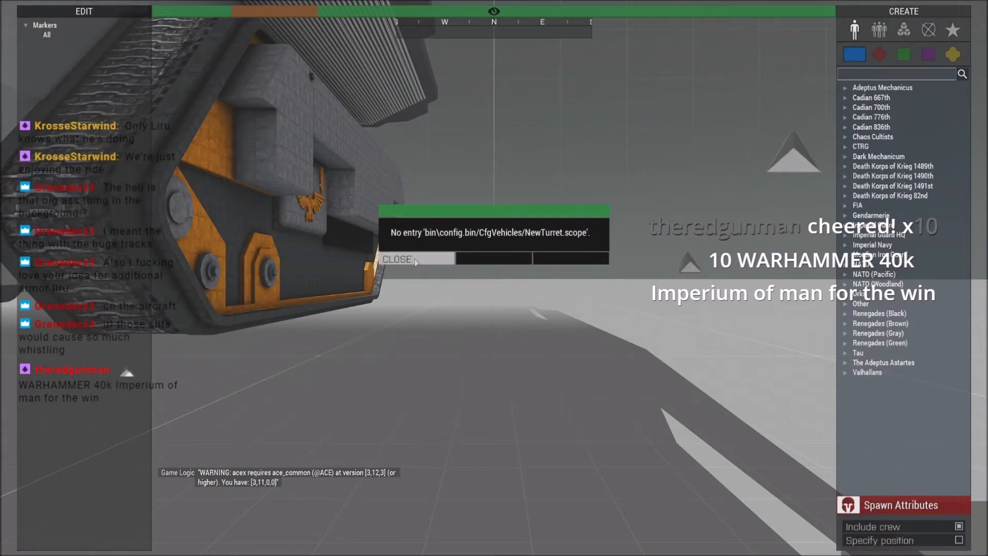
left_click(415, 259)
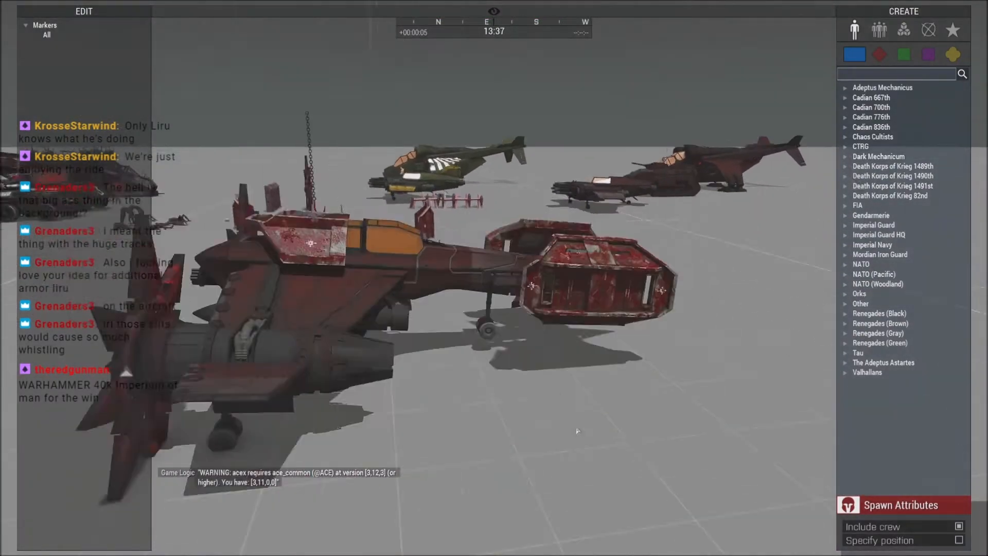
Examine the Chaos-styled Avenger's armour plates, engines and landing gear from several angles.
key("w")
key("d")
right_click_drag(577, 431, 530, 403)
key("d")
key("d")
key("z")
key("z")
key("d")
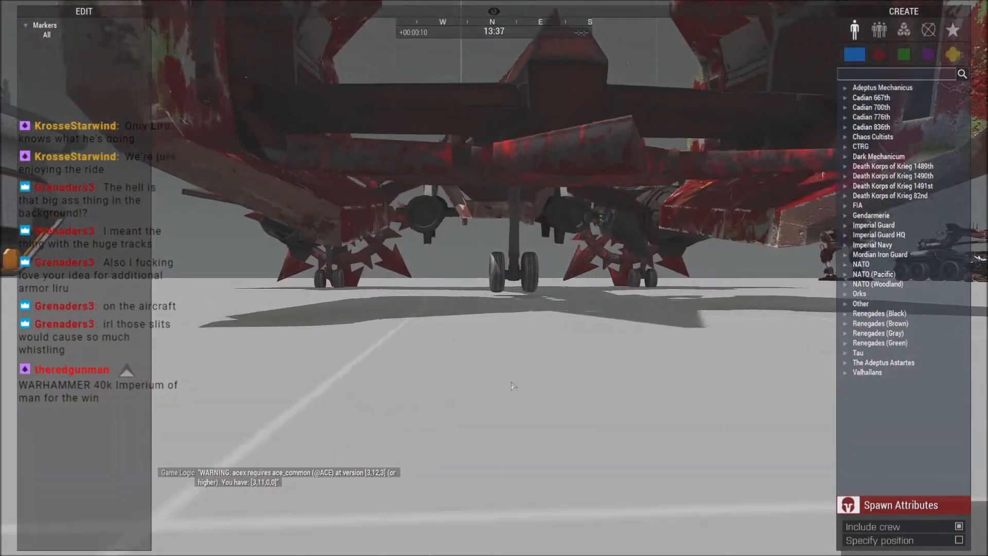
key("q")
key("d")
right_click_drag(504, 387, 485, 322)
key("s")
key("d")
key("w")
key("s")
Hide the interface and survey the Chaos Avenger and the hooks and armour props laid out nearby.
key("BackSpace")
key("a")
key("q")
key("d")
key("q")
key("d")
key("w")
key("d")
key("q")
key("w")
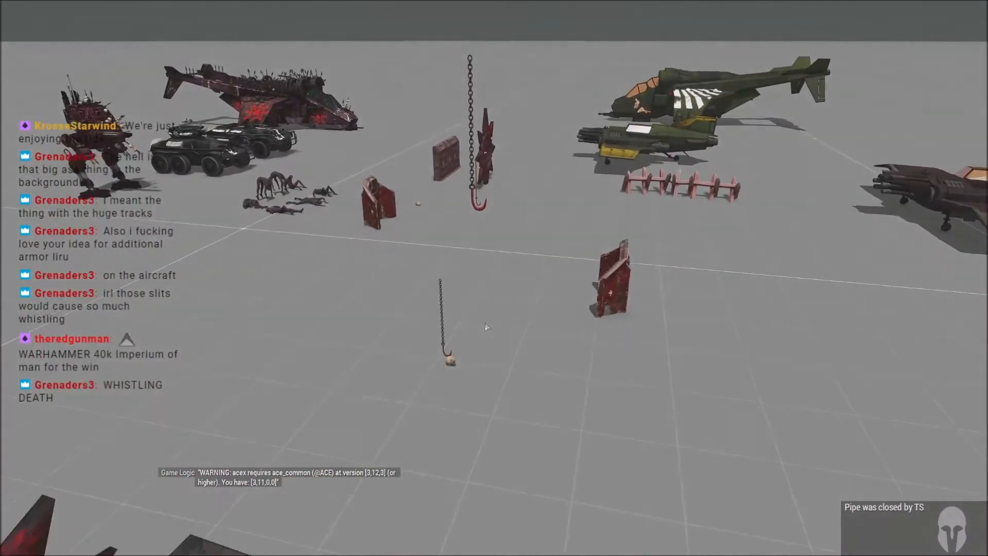
key("s")
Find the Imperial Guard Avenger with the search "aveng" and place one without crew on open ground.
key("BackSpace")
right_click_drag(844, 67, 863, 58)
key("a")
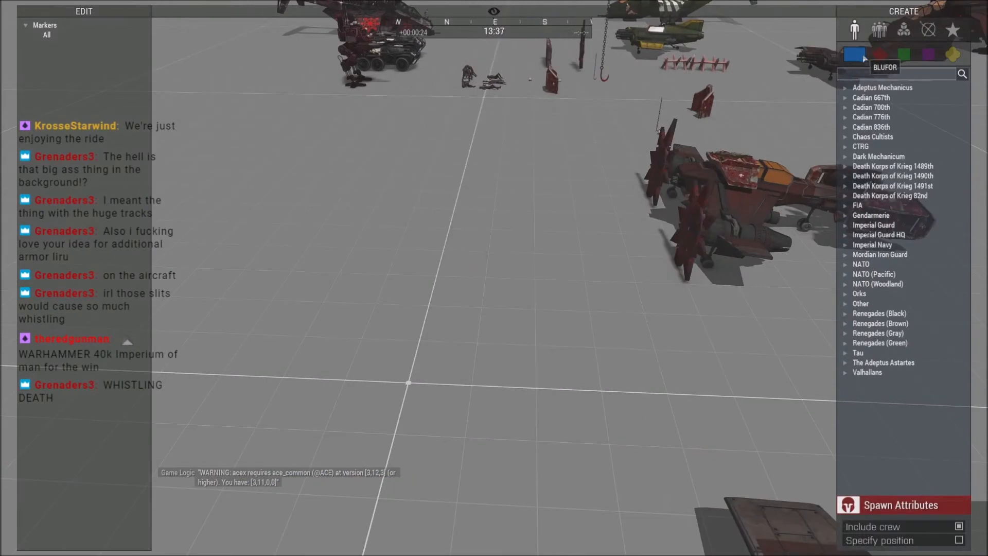
left_click(853, 78)
type("aveng")
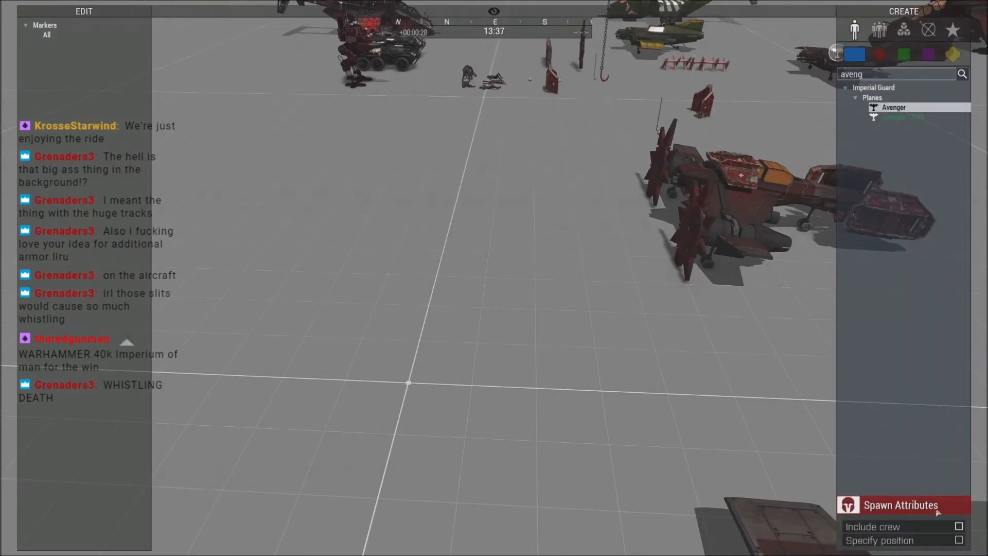
type("sa")
left_click(483, 221)
Rotate the placed Avenger and move it onto the open ground behind the Chaos Avenger's tail.
left_click_drag(450, 277, 463, 309, "shift")
key("w")
key("a")
right_click_drag(463, 308, 549, 347)
key("a")
key("w")
left_click_drag(516, 375, 552, 181)
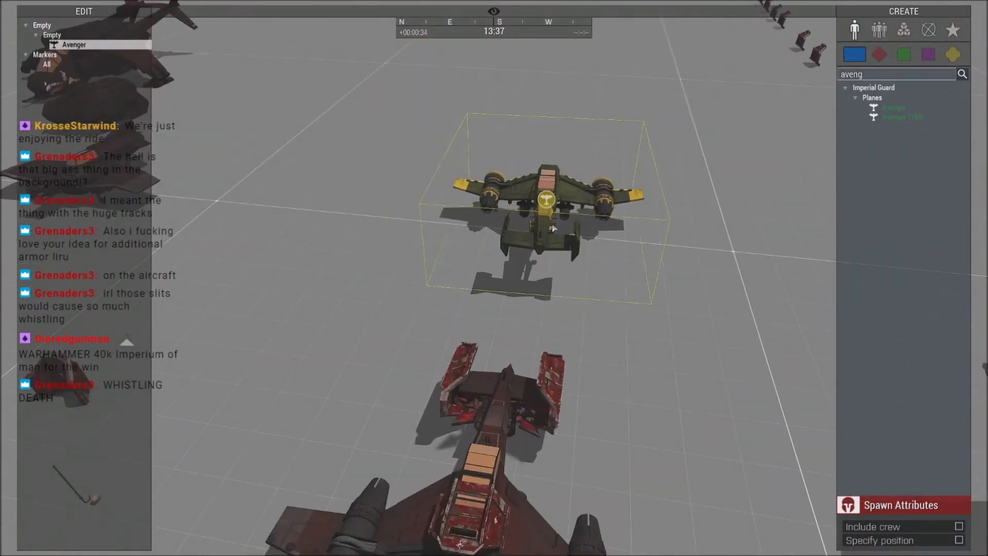
left_click(638, 337)
Hide the interface and examine the Chaos gunship's spiked engines, wings and Chaos star decorations up close.
key("BackSpace")
key("s")
key("z")
right_click_drag(604, 406, 375, 289)
key("w")
key("d")
key("w")
key("w")
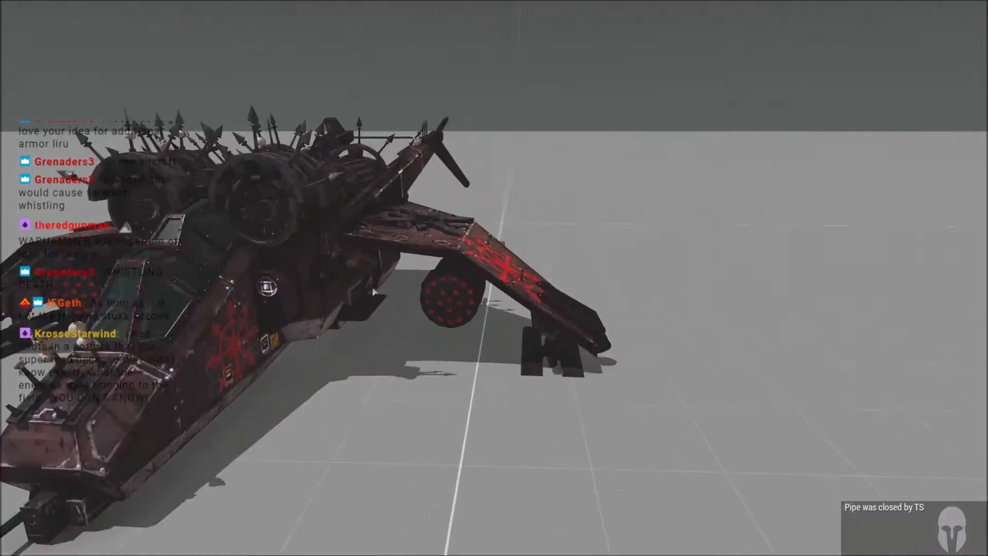
key("s")
right_click_drag(264, 222, 209, 205)
key("w")
key("d")
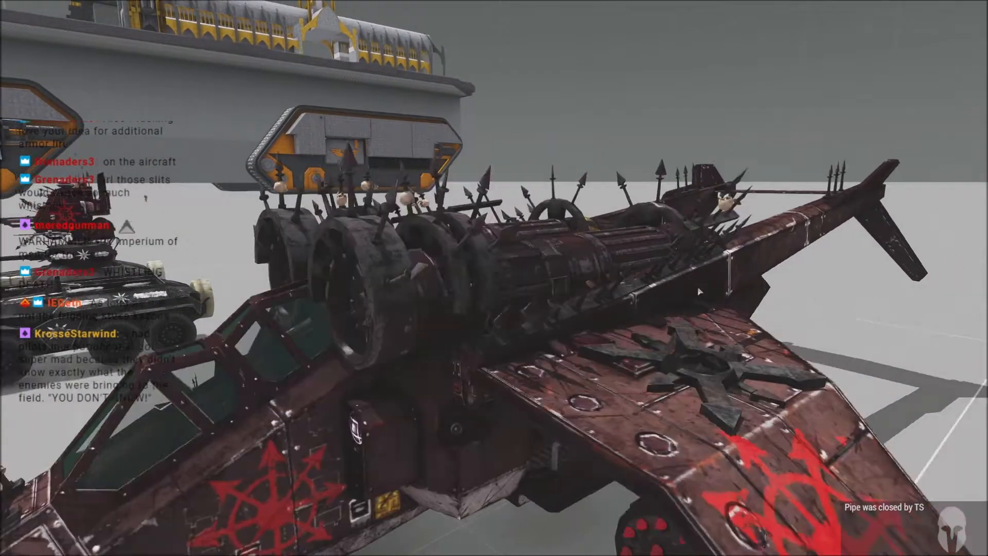
right_click_drag(699, 289, 617, 298)
key("s")
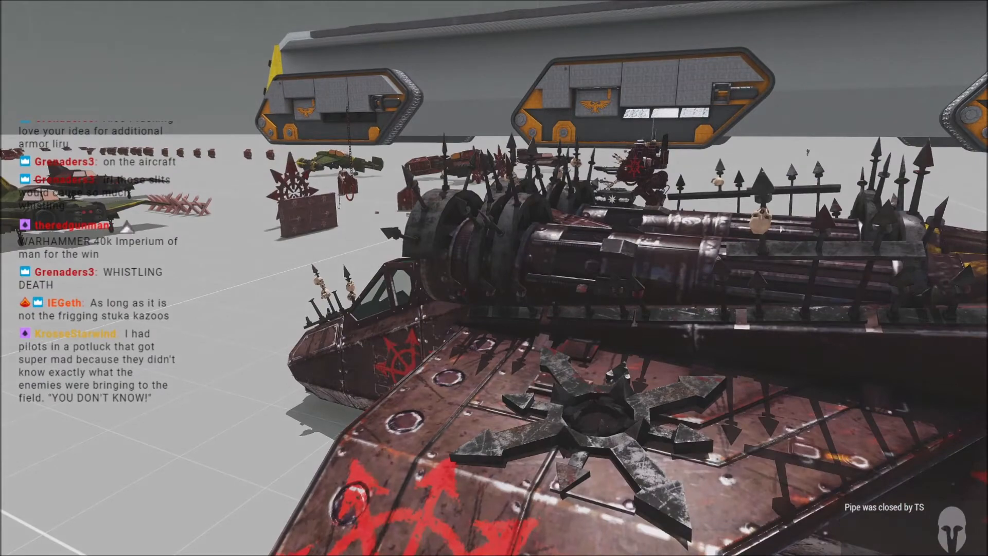
key("d")
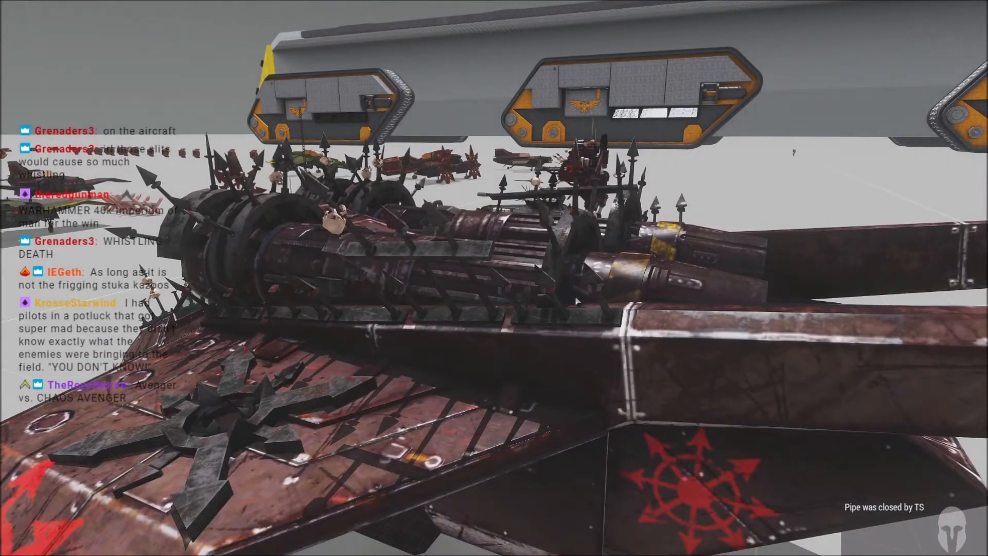
key("d")
key("w")
right_click_drag(517, 296, 502, 234)
key("w")
key("d")
Examine the dark armoured vehicle's spiked turret, mounted gun and painted Chaos star.
right_click_drag(526, 274, 374, 319)
key("a")
key("d")
key("w")
key("s")
key("a")
key("w")
key("d")
key("w")
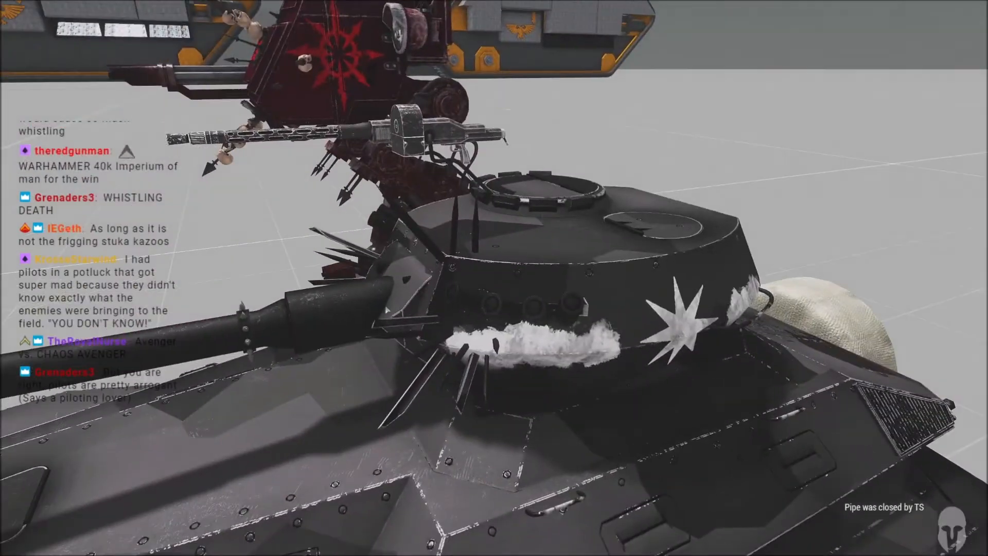
key("s")
right_click_drag(418, 388, 442, 347)
Compare the Chaos Avenger's spiked engines and armour plates with the standard green Avenger.
key("d")
key("w")
key("w")
key("d")
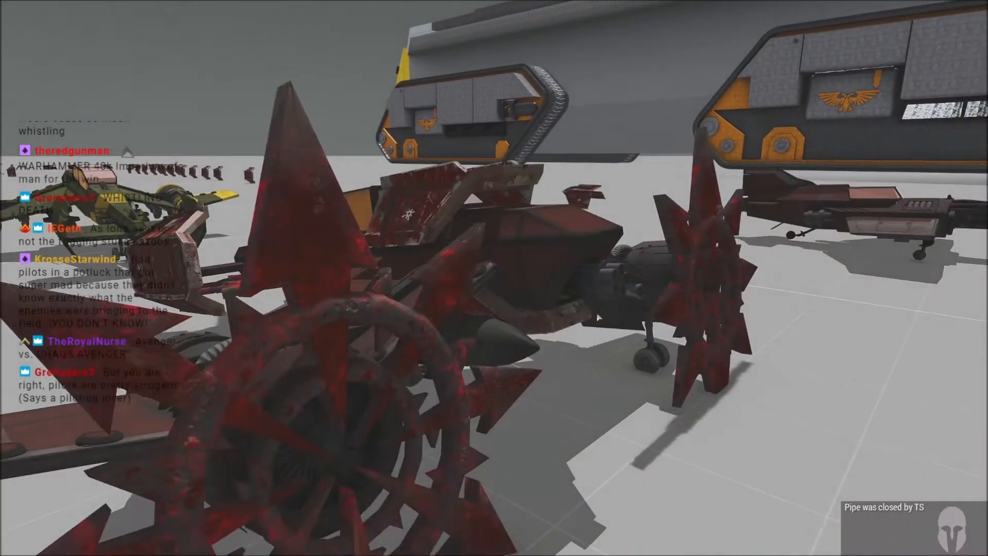
right_click_drag(651, 307, 511, 294)
key("d")
key("s")
key("w")
key("w")
key("d")
key("z")
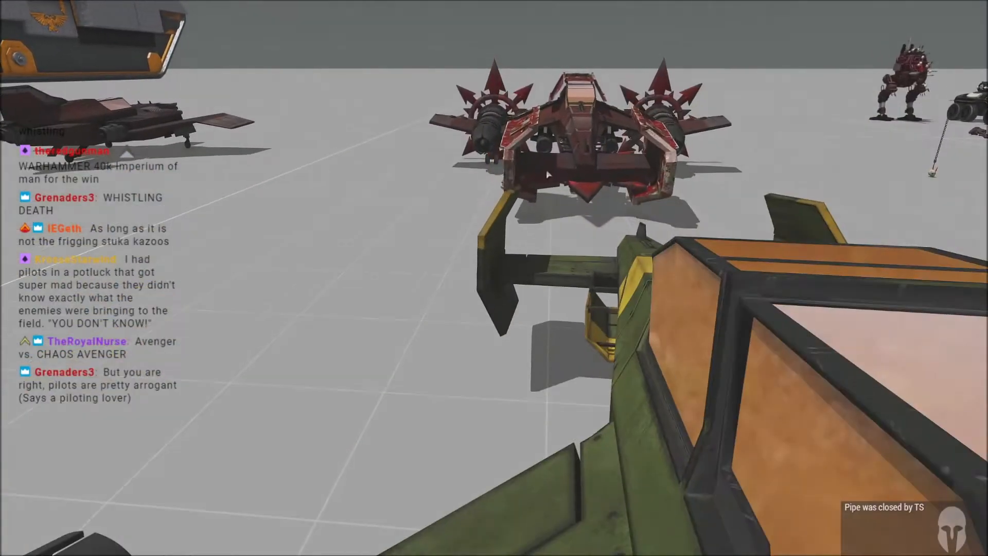
Make the Chaos Avenger editable in Zeus by applying the Add/Remove editable Objects module to it.
key("BackSpace")
left_click(962, 74)
left_click(904, 30)
key("w")
right_click_drag(824, 242, 844, 301)
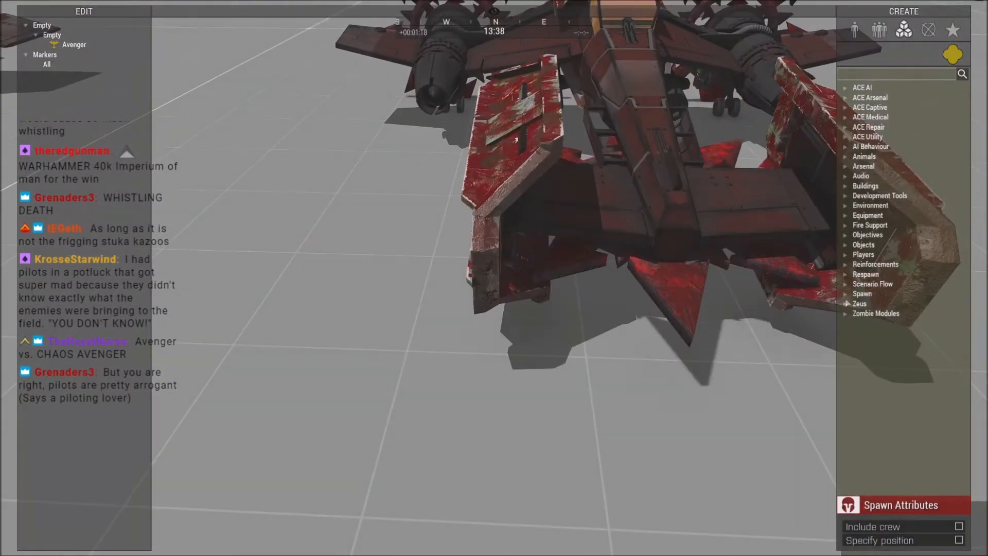
left_click(846, 304)
key("q")
right_click_drag(654, 179, 578, 234)
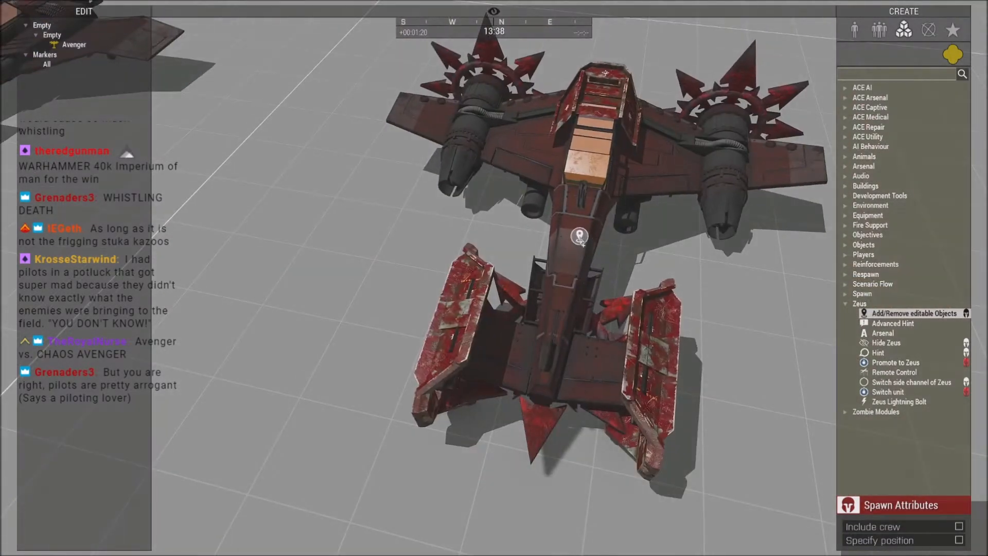
left_click(577, 234)
left_click(657, 310)
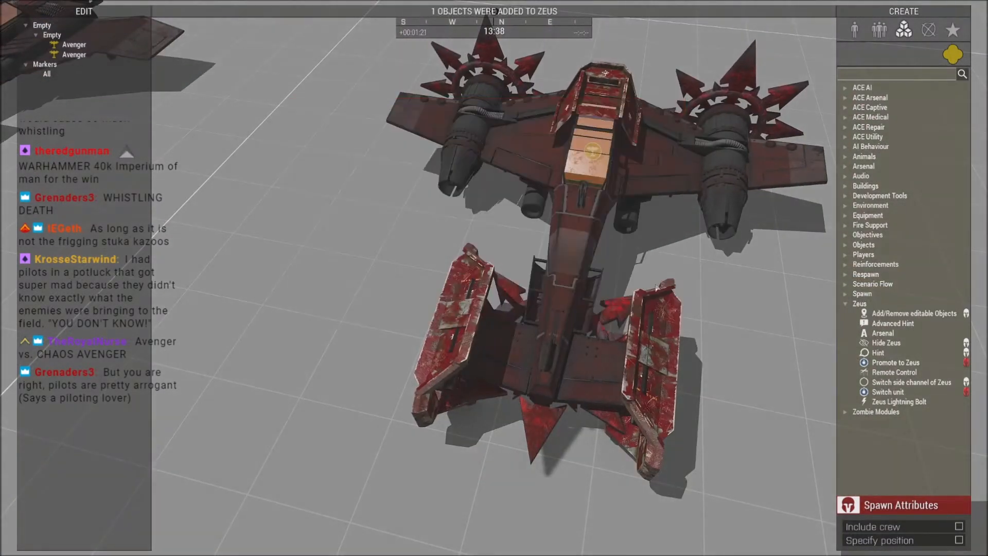
Find the Configure Pylons module with the search "pylo" and apply it to the Chaos Avenger.
left_click(871, 77)
type("pylo")
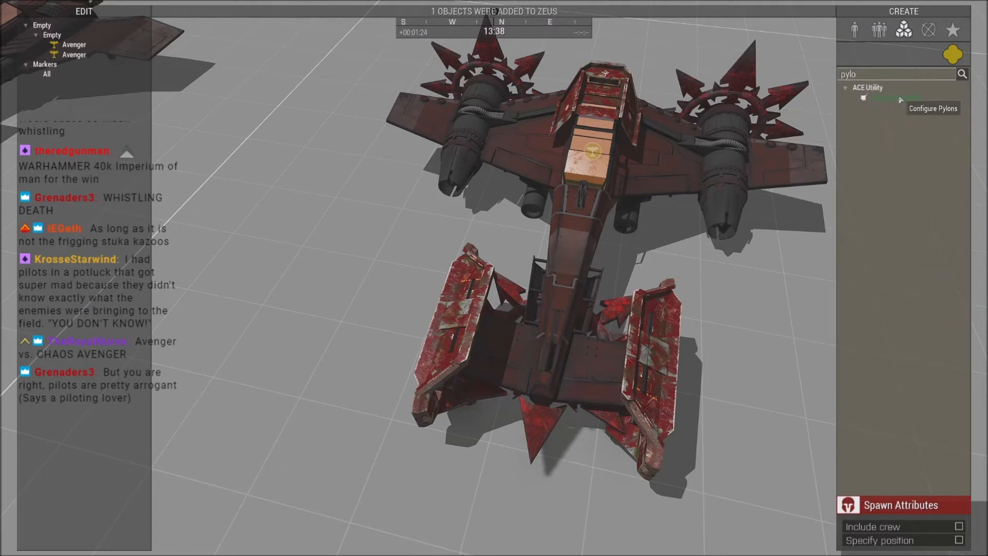
left_click(580, 184)
Load one wing's upper pylon slot with the 19Rnd Rocket Pod and its lower slot with the 4Rnd Hellfire Rack.
left_click(300, 292)
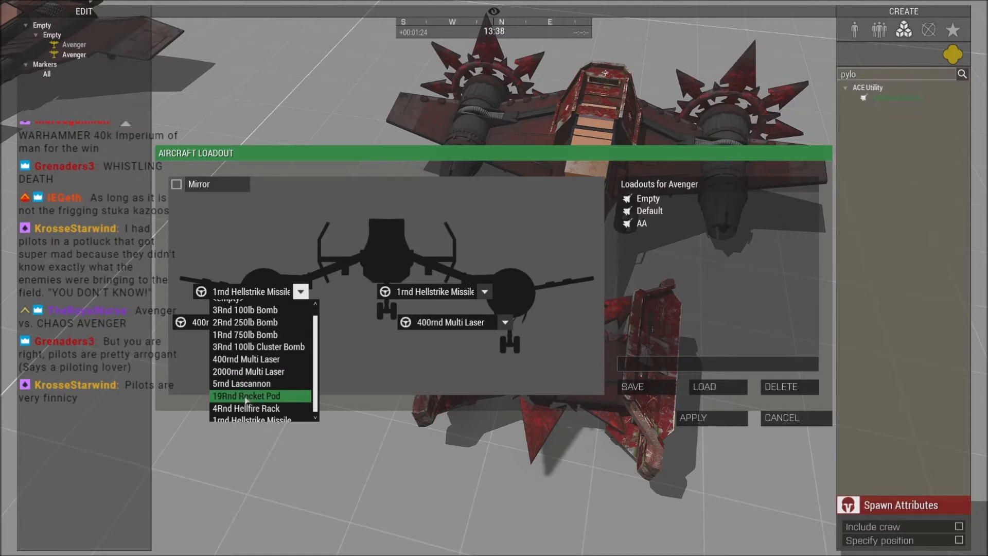
left_click(245, 396)
left_click(280, 322)
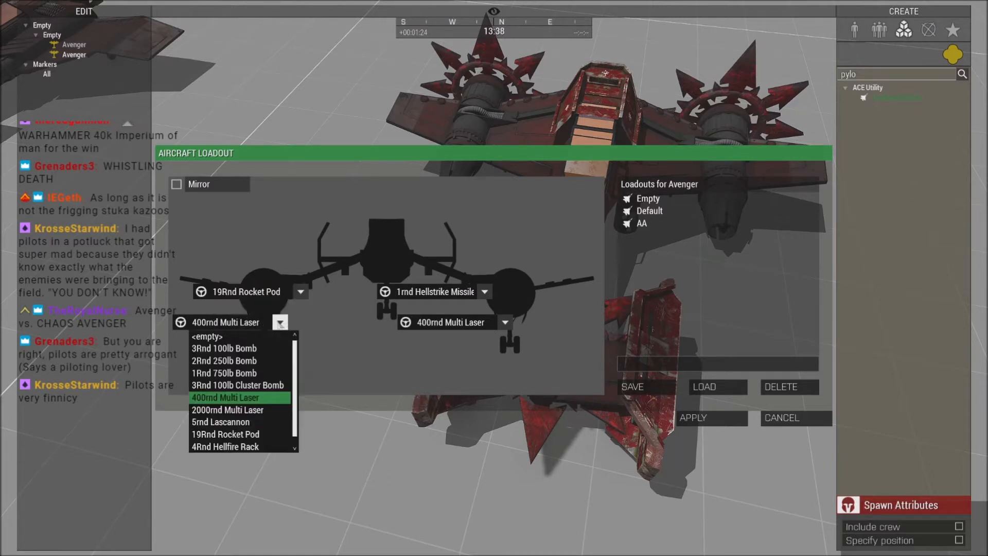
left_click(259, 447)
Load the other wing's pylons with the 1Rnd 750lb Bomb and 3Rnd 100lb Cluster Bomb, and apply the loadout.
left_click(474, 293)
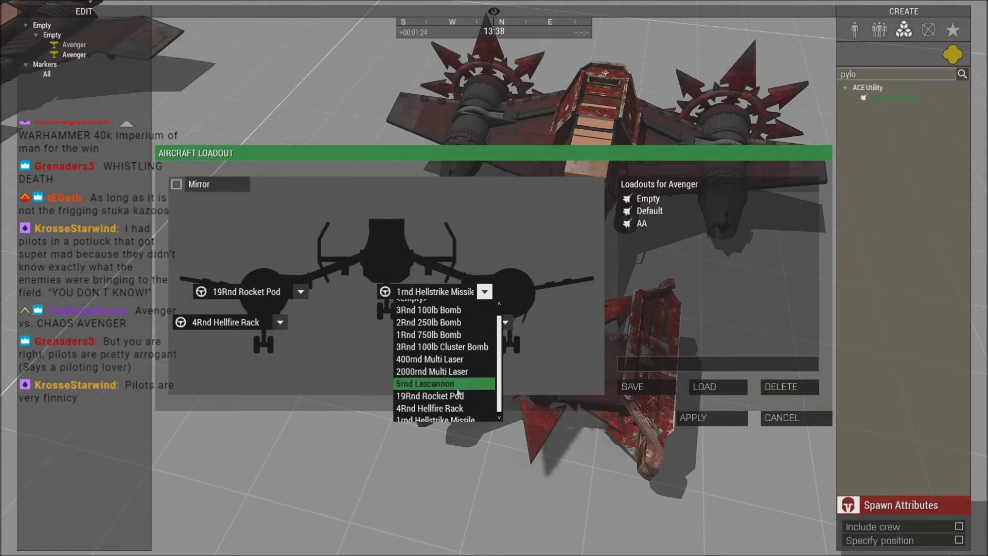
left_click(444, 336)
left_click(505, 322)
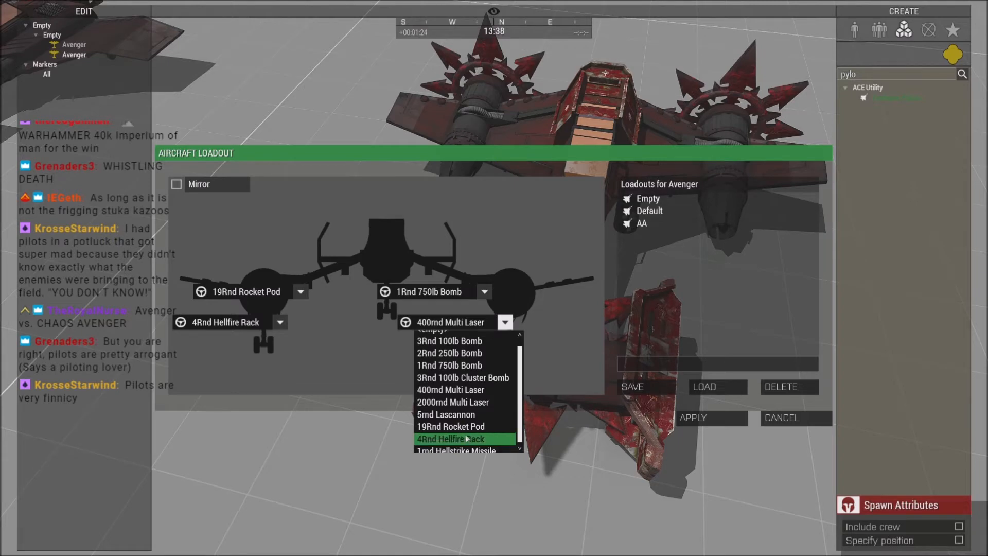
left_click(466, 379)
left_click(694, 418)
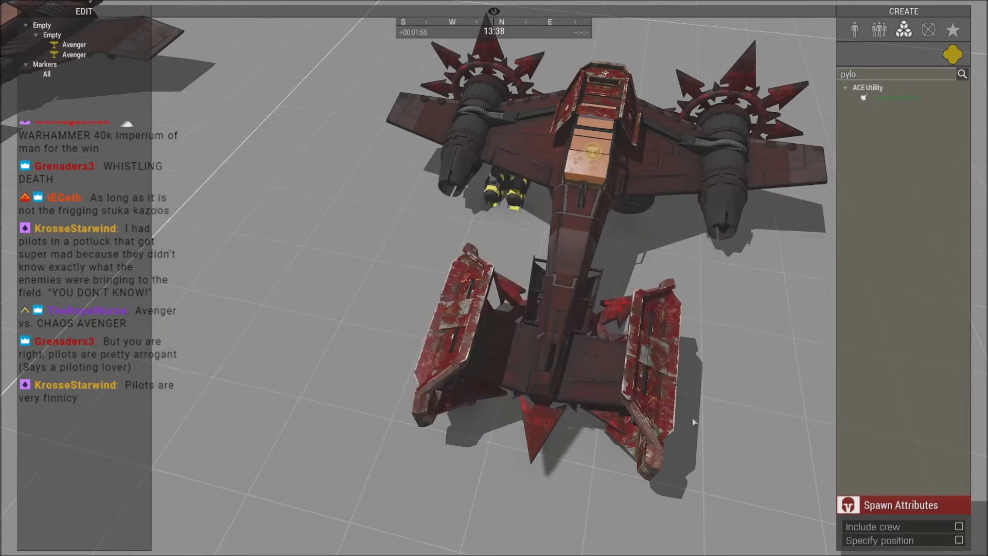
Examine the new munitions mounted under the Chaos Avenger's wings from several angles.
key("w")
right_click_drag(563, 410, 397, 365)
key("d")
key("s")
key("w")
right_click_drag(431, 312, 308, 333)
key("a")
key("w")
key("z")
key("w")
key("s")
key("d")
key("w")
key("q")
key("s")
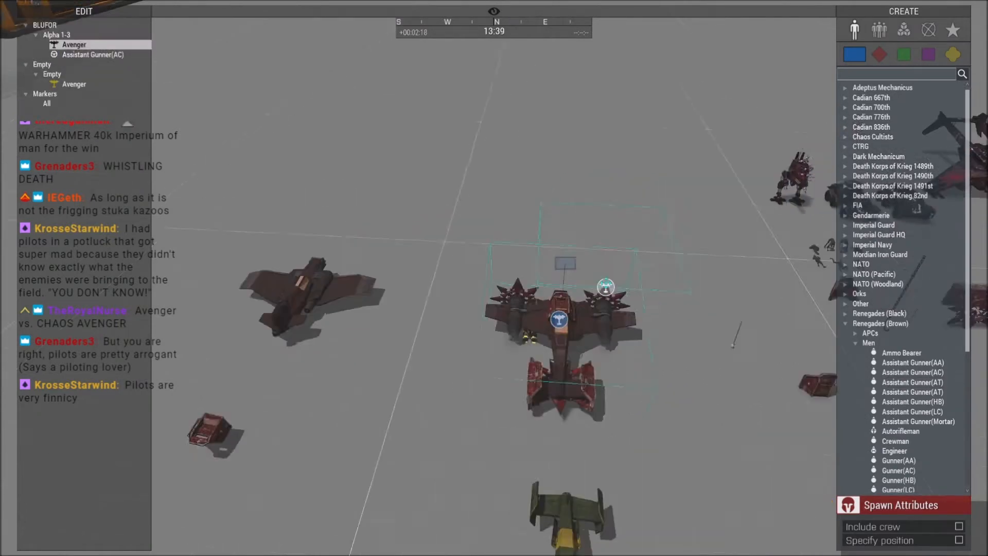
Take control of the crewed Chaos Avenger in flight and switch from the cockpit to the external view.
right_click_drag(538, 197, 536, 271)
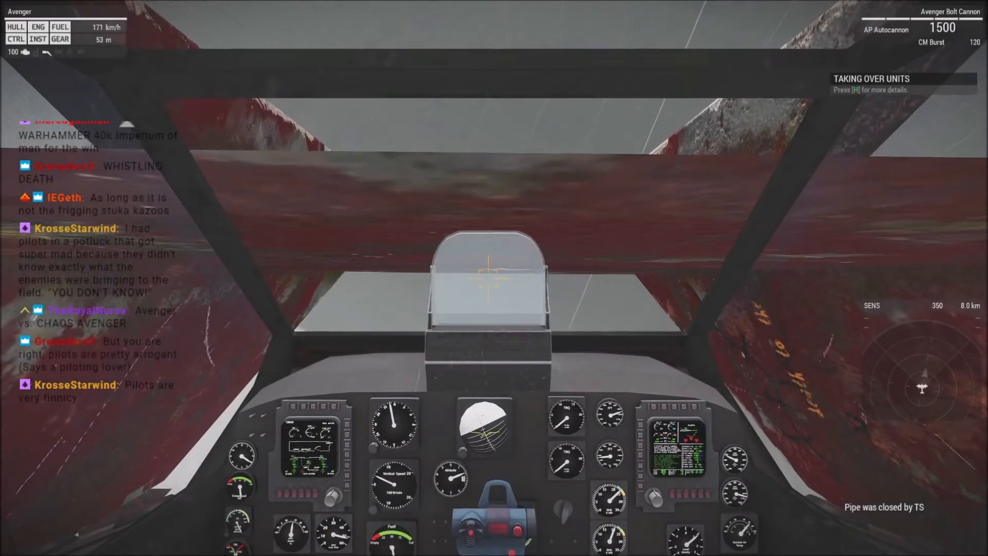
key("KP_Enter")
key("KP_Enter")
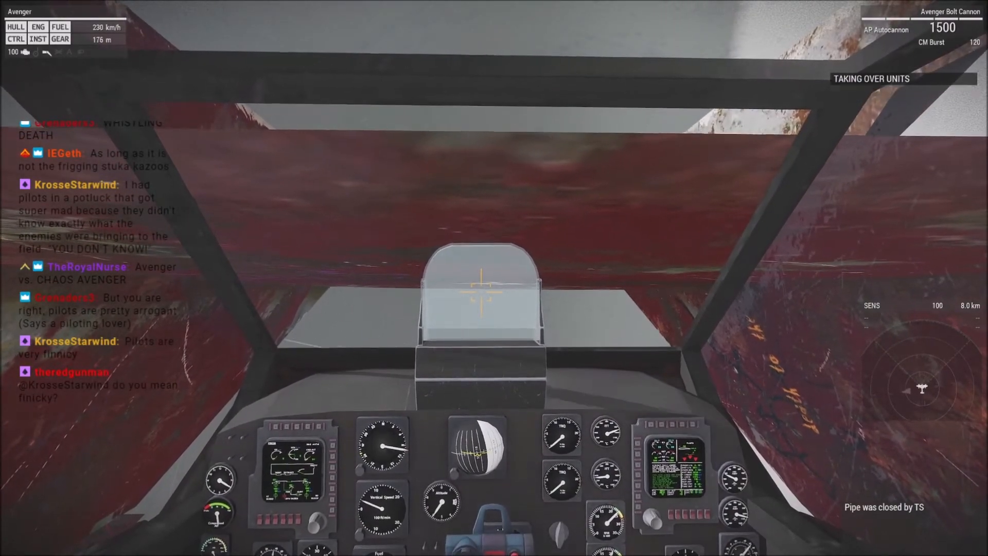
key("KP_Enter")
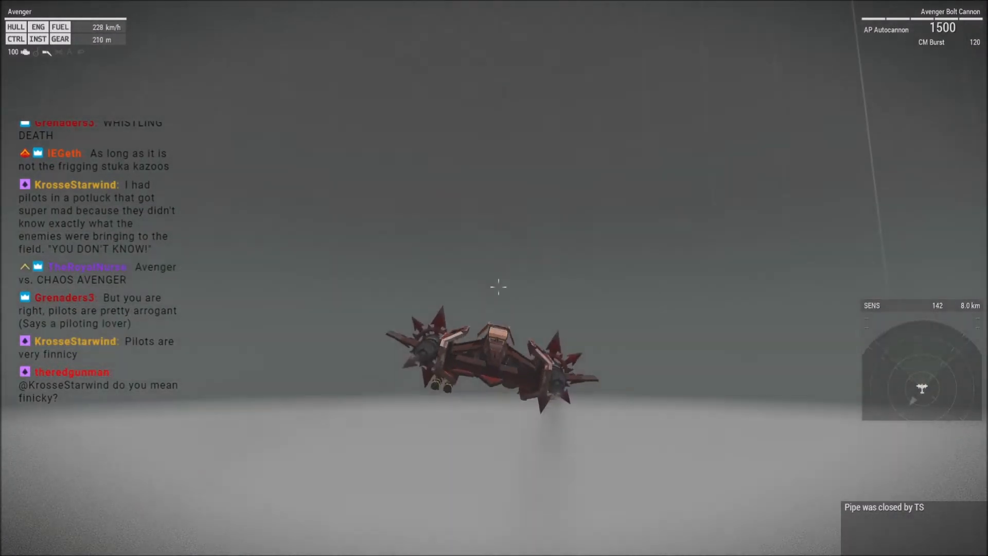
Select the 100LB bombs and drop all three over the open ground.
scroll(494, 277, "down", 1)
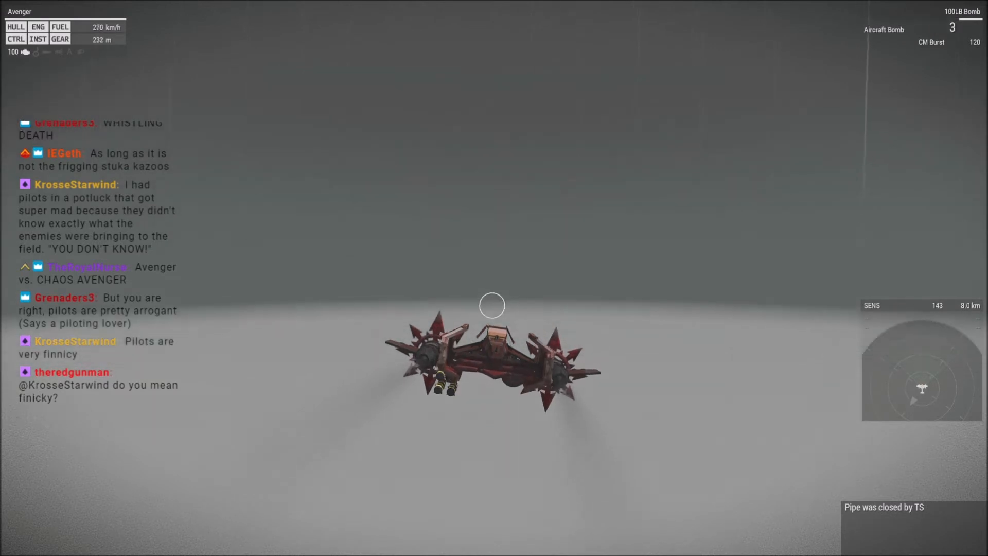
left_click(494, 267)
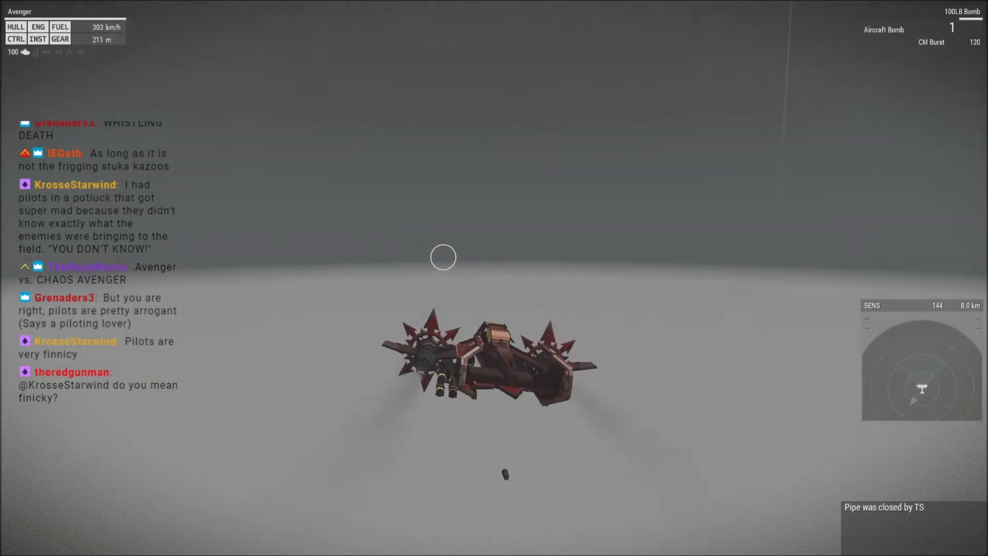
left_click(494, 278)
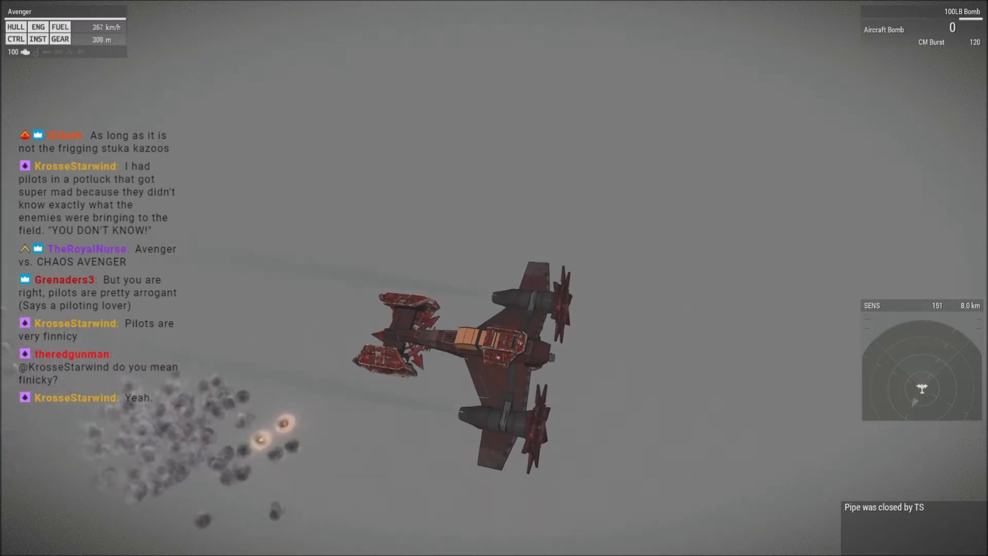
Fire all 19 rockets from the Rocket Pod at the ground, and drop the 750LB bomb.
key("f")
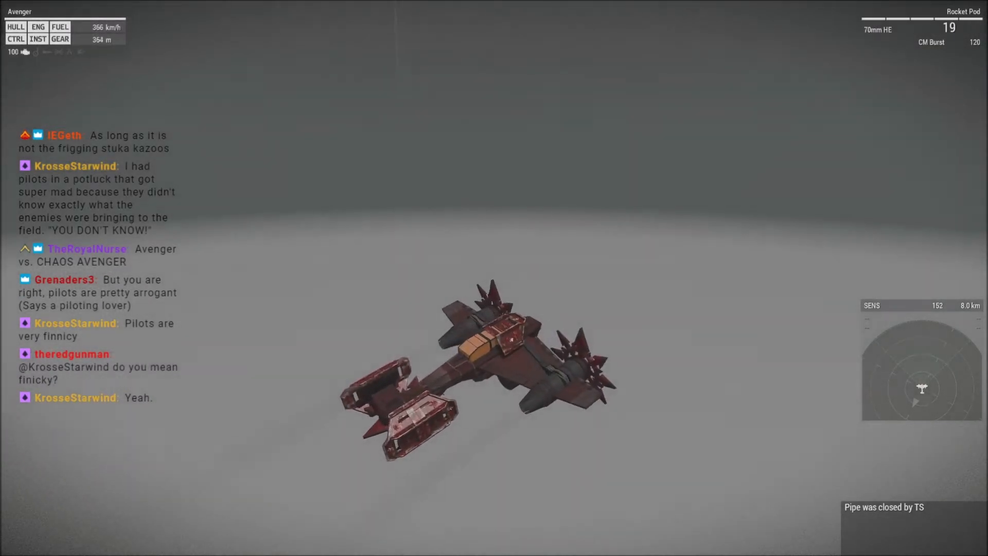
left_click(519, 129)
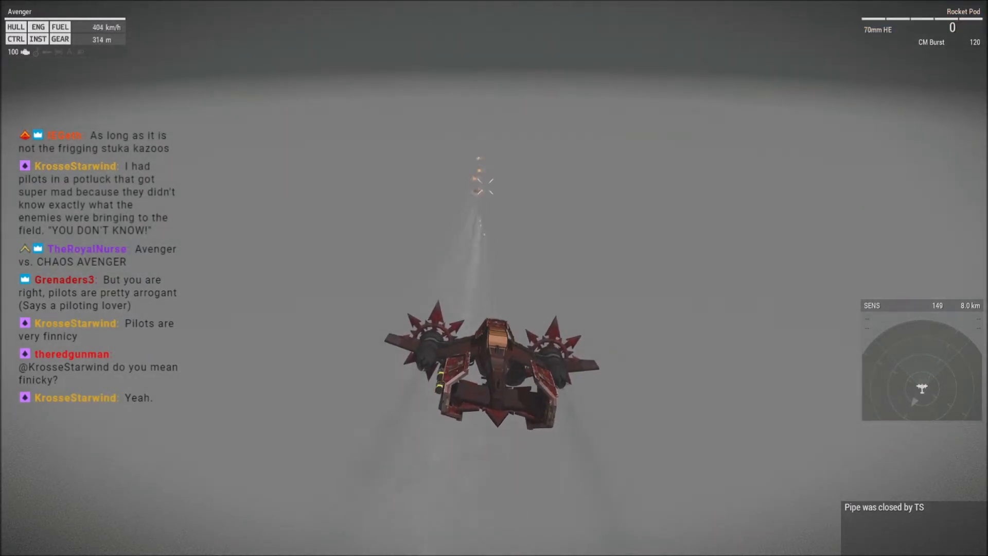
key("f")
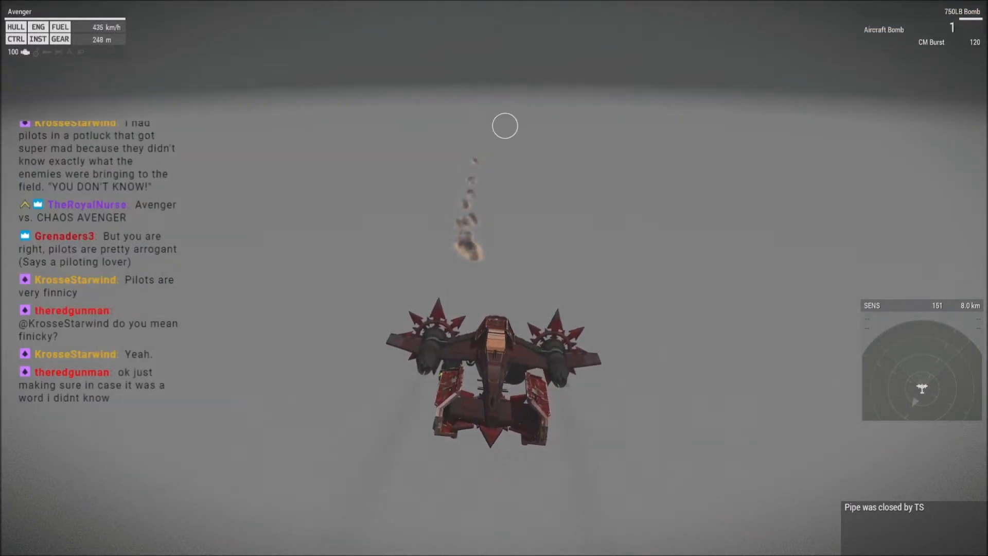
left_click(507, 138)
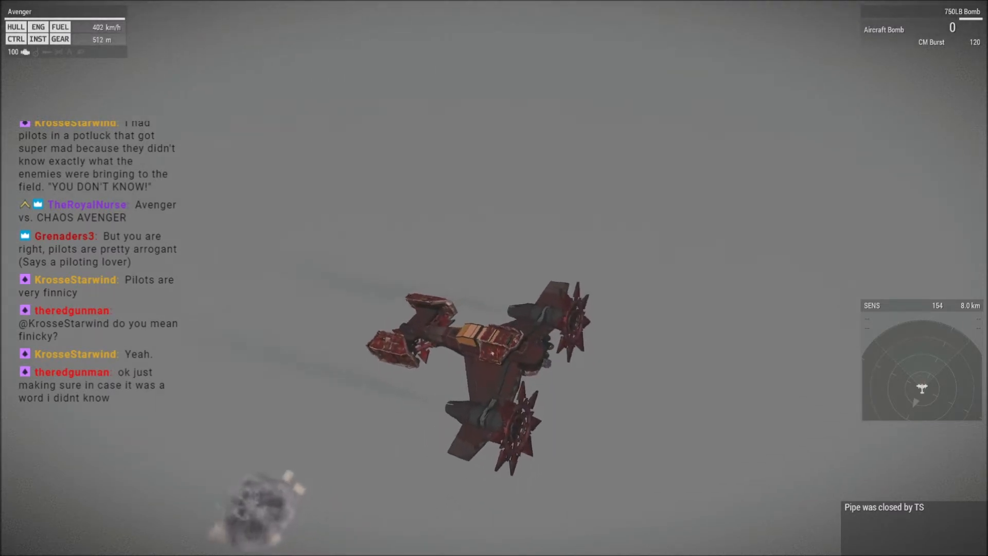
Fire all four Hellfire missiles toward the ground and test the Avenger Bolt Cannon.
key("f")
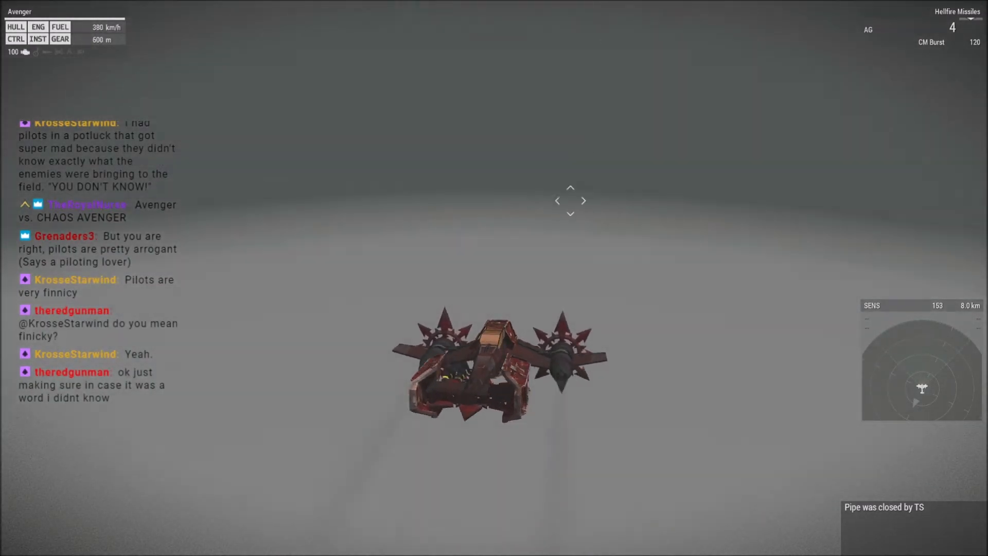
left_click(546, 216)
left_click(538, 203)
left_click(527, 188)
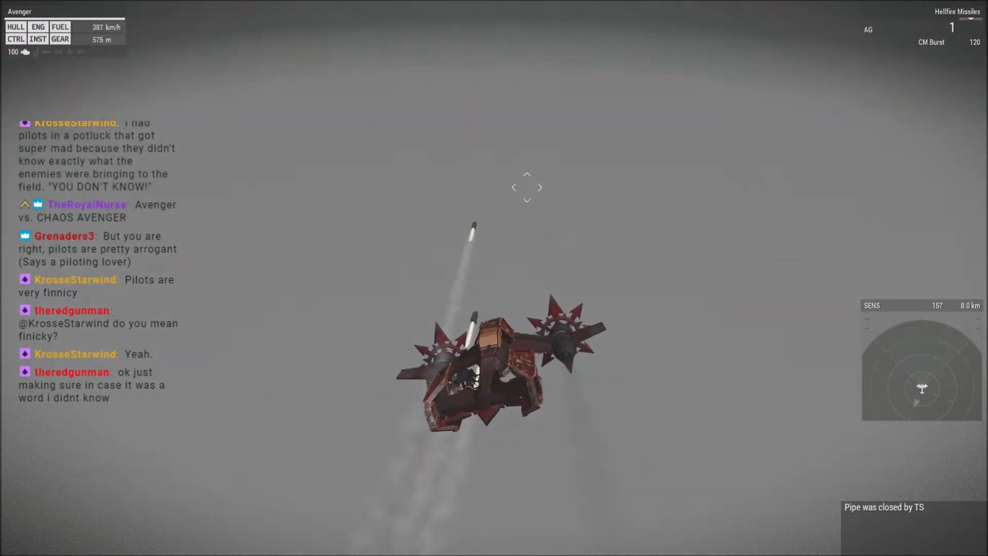
left_click(527, 188)
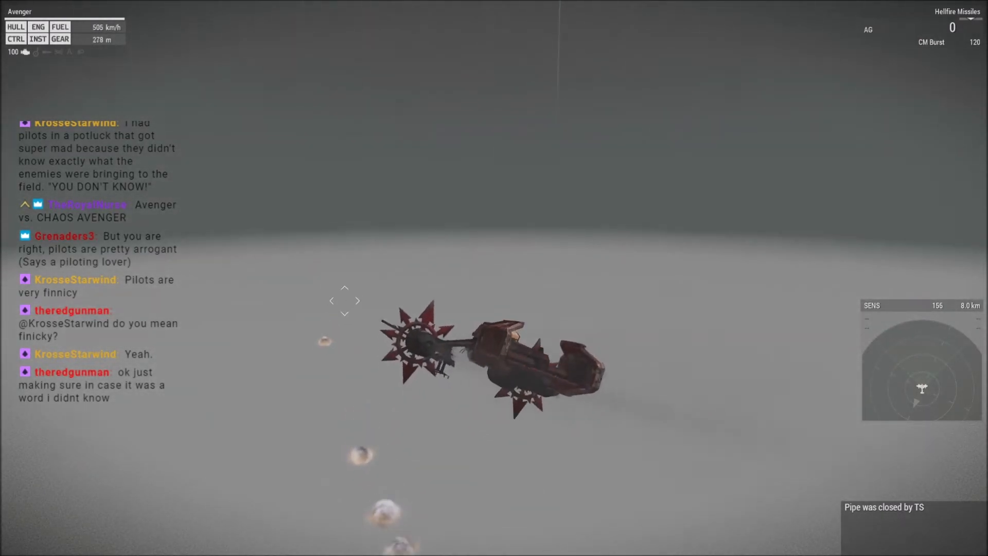
key("f")
left_click(408, 275)
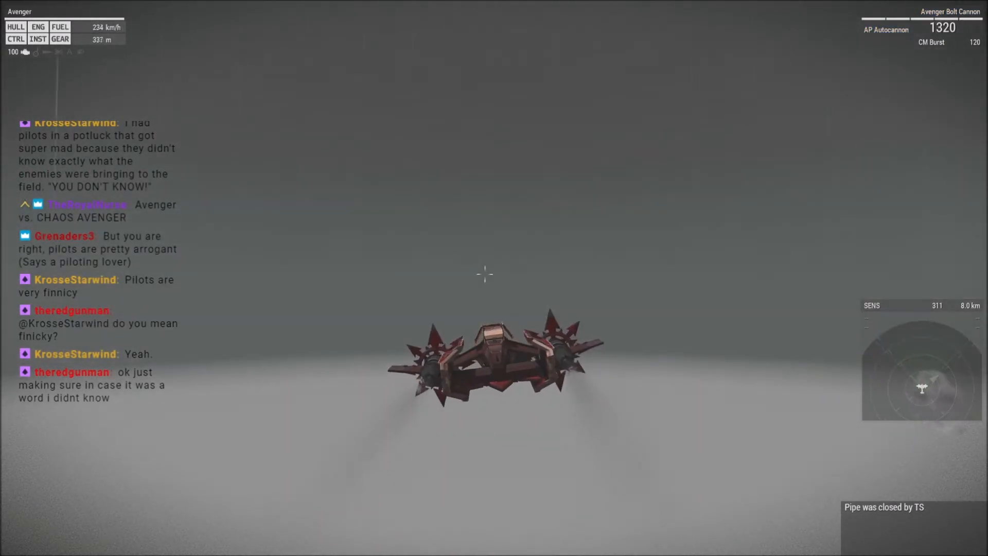
Abort the running mission and return through the lobby to the scenario editor.
key("Escape")
left_click(59, 516)
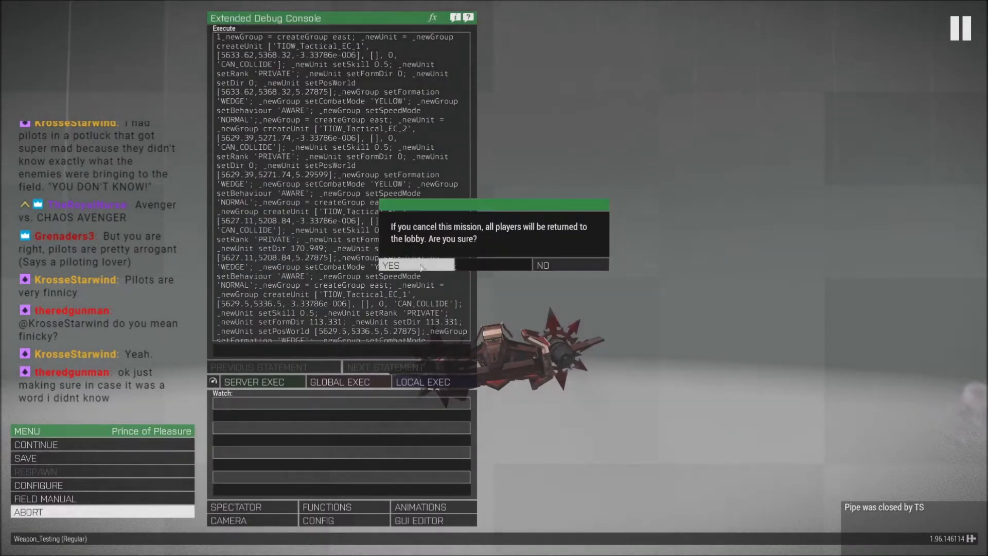
left_click(421, 267)
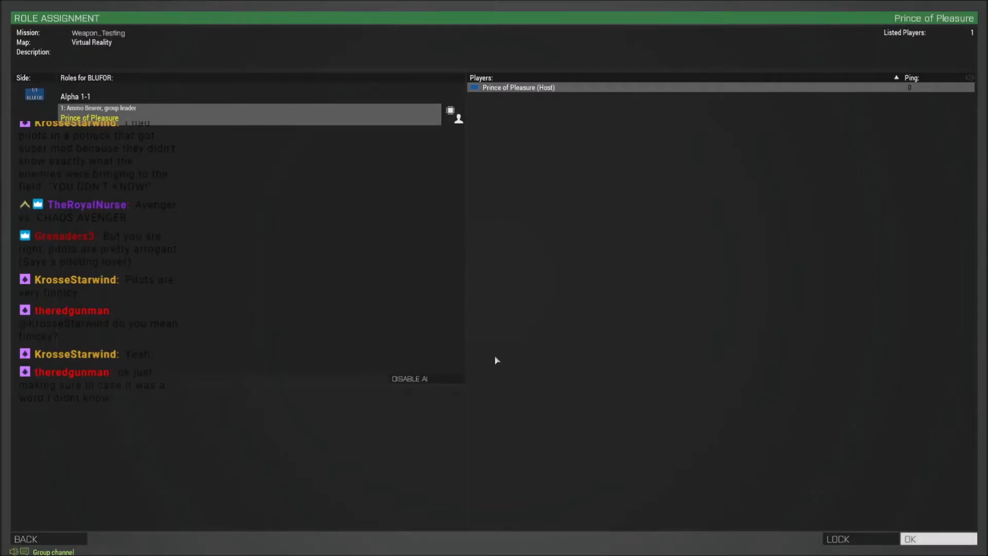
key("Escape")
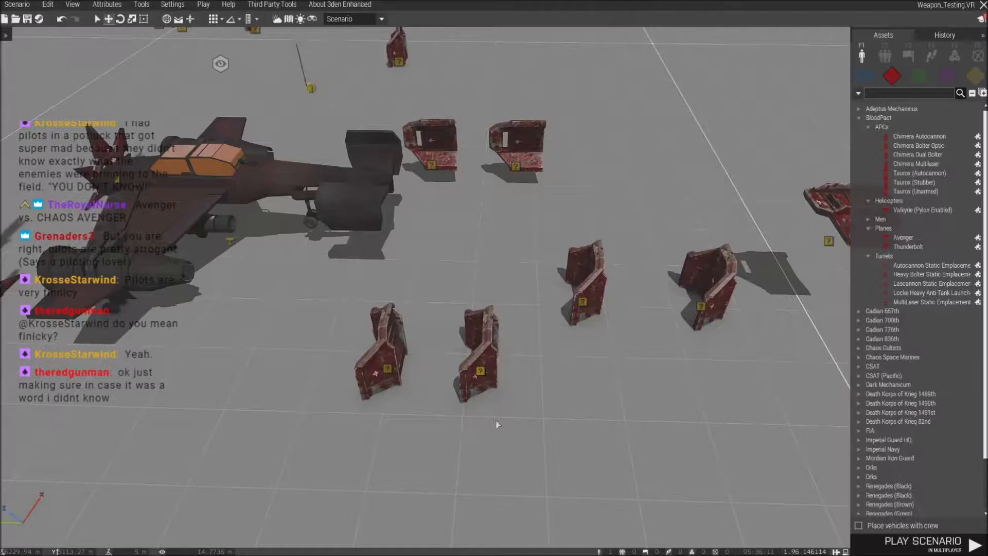
Move the Chaos Avenger with its chaos stars and armour pieces to the open ground beyond the other aircraft.
key("s")
right_click_drag(502, 392, 413, 401)
scroll(412, 400, "down", 2)
key("d")
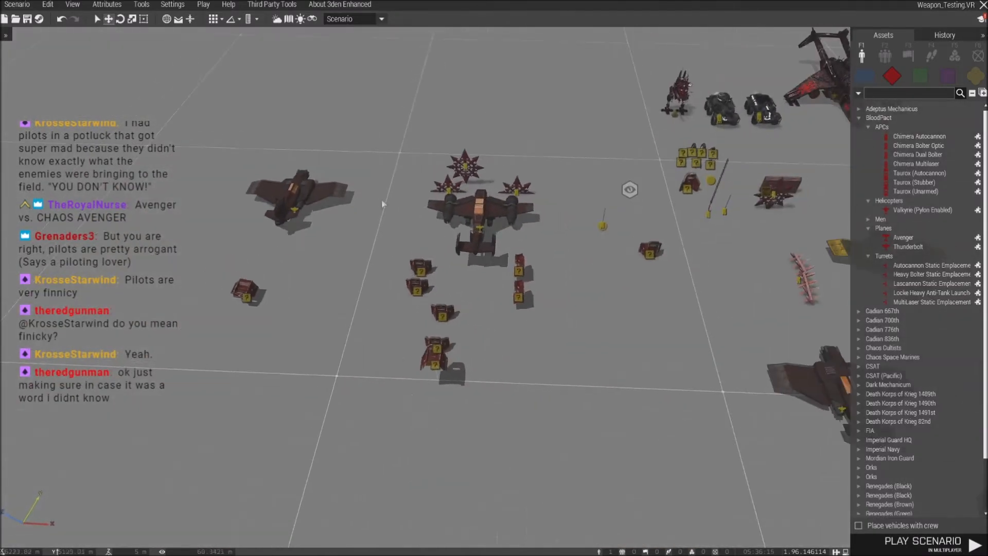
left_click_drag(480, 230, 657, 306)
key("w")
key("d")
key("s")
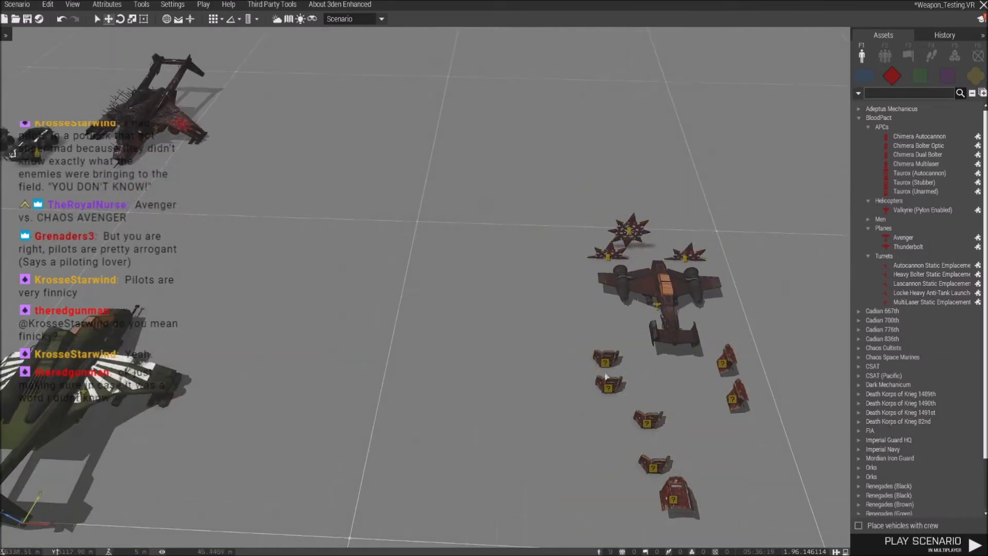
Paste a copy of the red Renegade defence line piece next to the unmodified Thunderbolt.
key("s")
right_click_drag(553, 362, 446, 337)
key("w")
key("a")
key("w")
key("d")
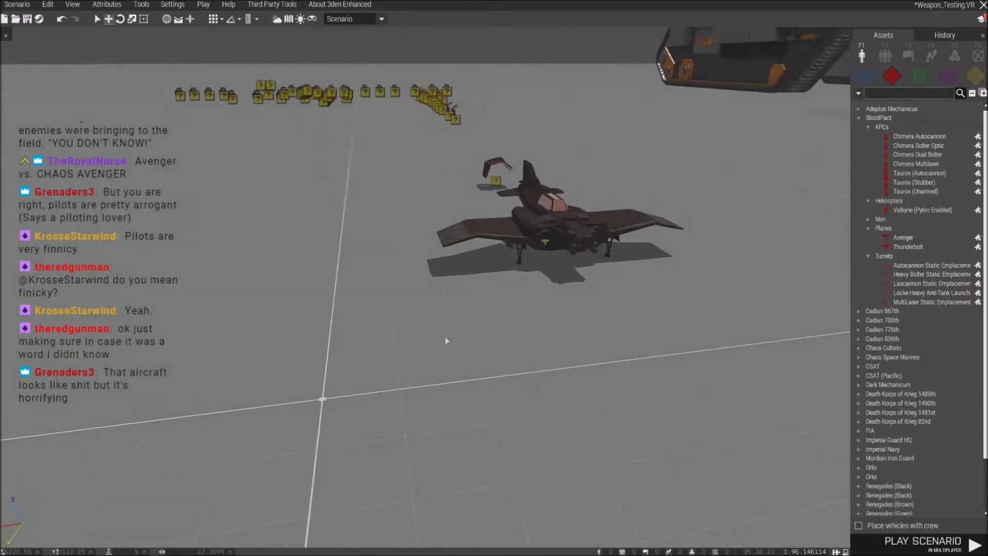
key("d")
key("w")
key("w")
key("a")
right_click_drag(528, 392, 650, 404)
right_click_drag(516, 389, 415, 300)
key("s")
key("w")
right_click_drag(444, 436, 628, 404)
key("w")
right_click_drag(476, 412, 458, 426)
key("ctrl+v")
left_click(444, 418)
key("s")
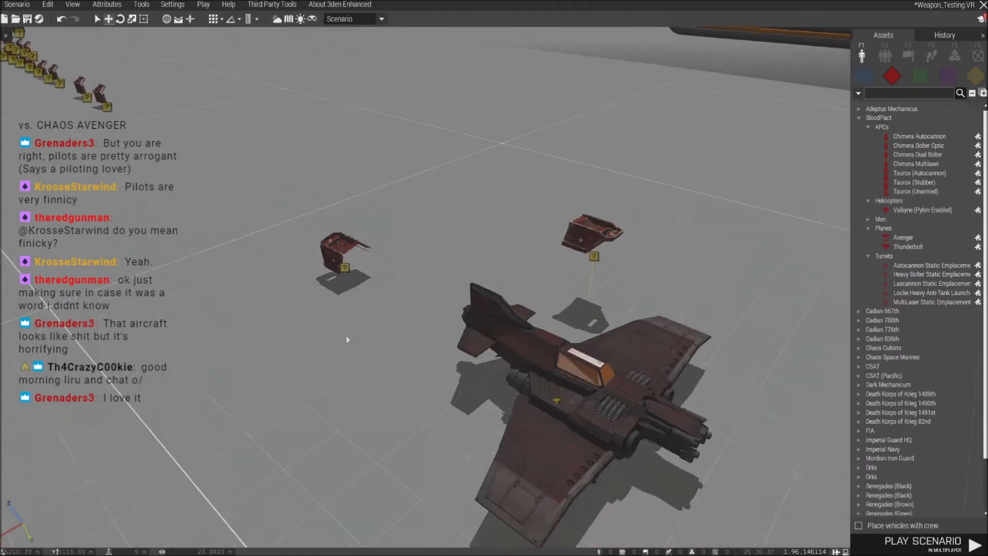
Set the Thunderbolt's variable name to Thunder.
right_click_drag(346, 337, 382, 325)
double_click(437, 238)
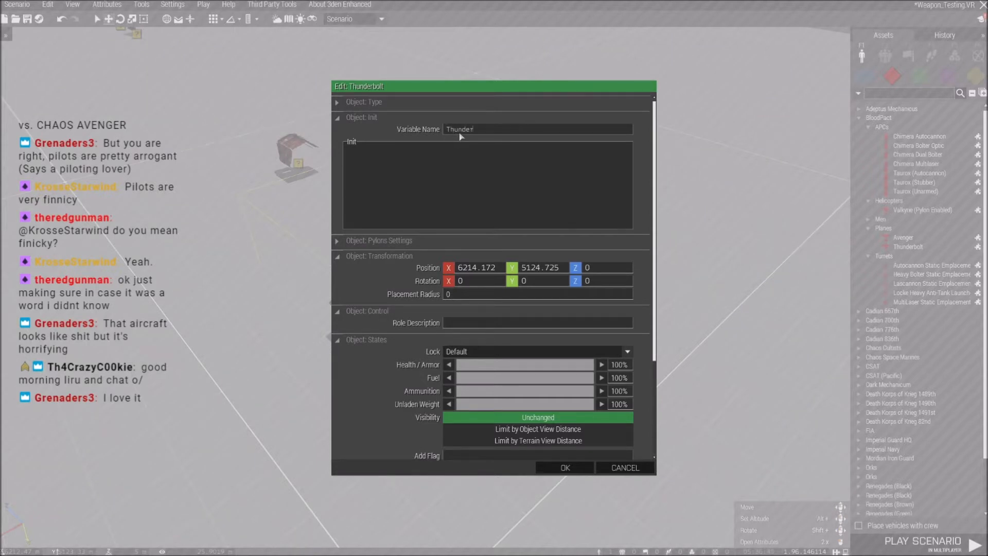
left_click_drag(492, 133, 432, 138)
left_click(574, 472)
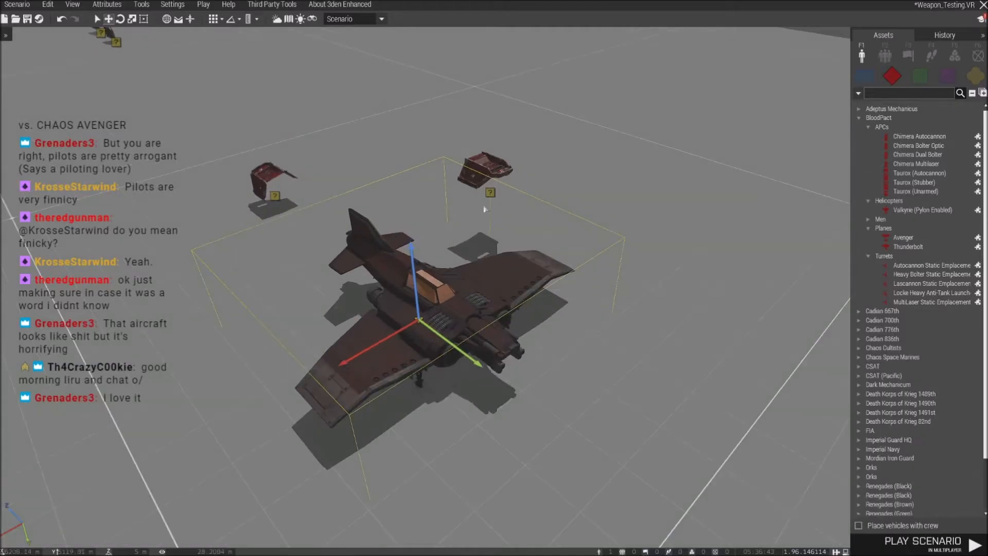
Point the raised Renegade defence line's attachTo script at the Thunderbolt, and change the plane's variable name to Thunder1.
double_click(490, 198)
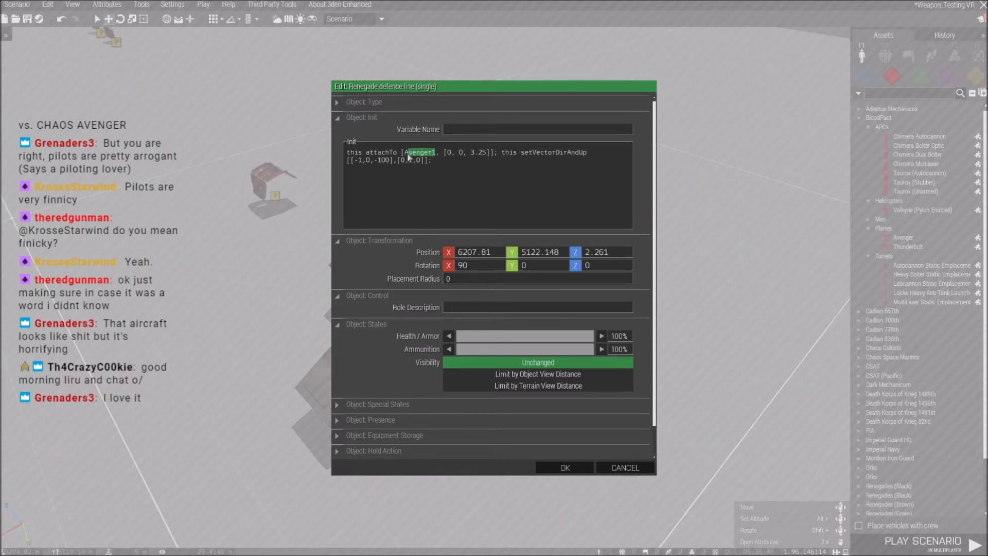
left_click(568, 469)
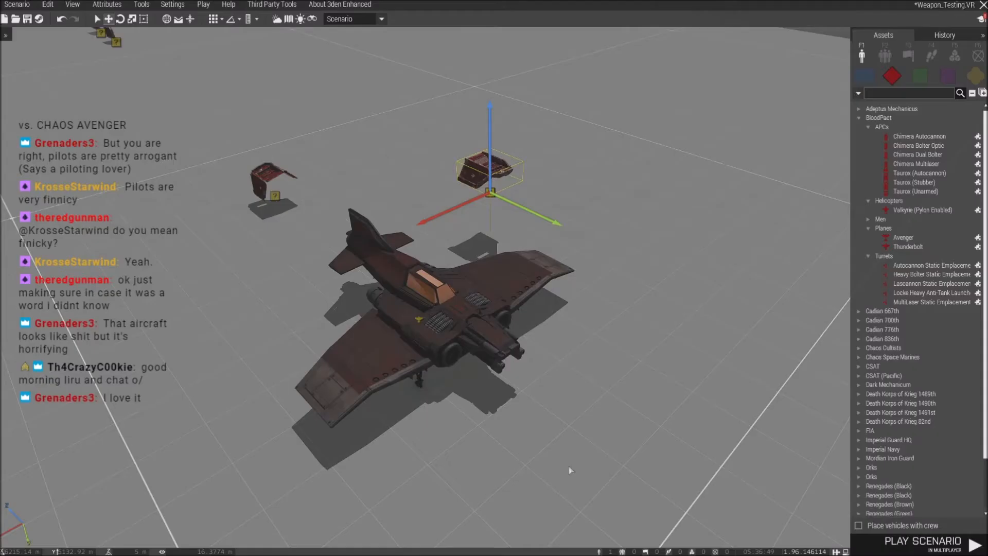
double_click(396, 322)
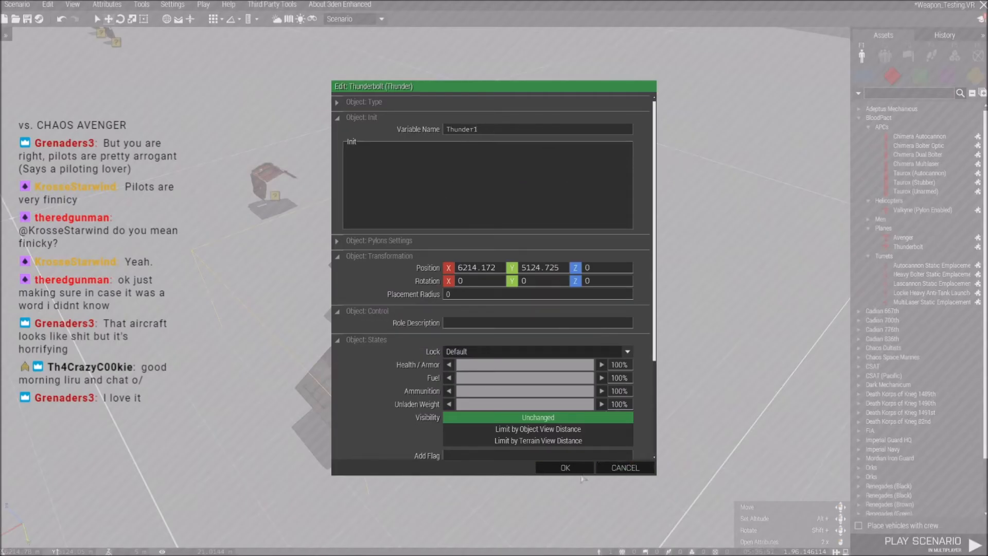
left_click(571, 468)
Place a Chaos Star behind the Thunderbolt and set its init script to attach it to Thunder.
key("w")
right_click_drag(551, 412, 525, 391)
key("d")
key("q")
key("w")
left_click(409, 250)
key("w")
right_click_drag(514, 267, 504, 315)
left_click(504, 316)
double_click(505, 316)
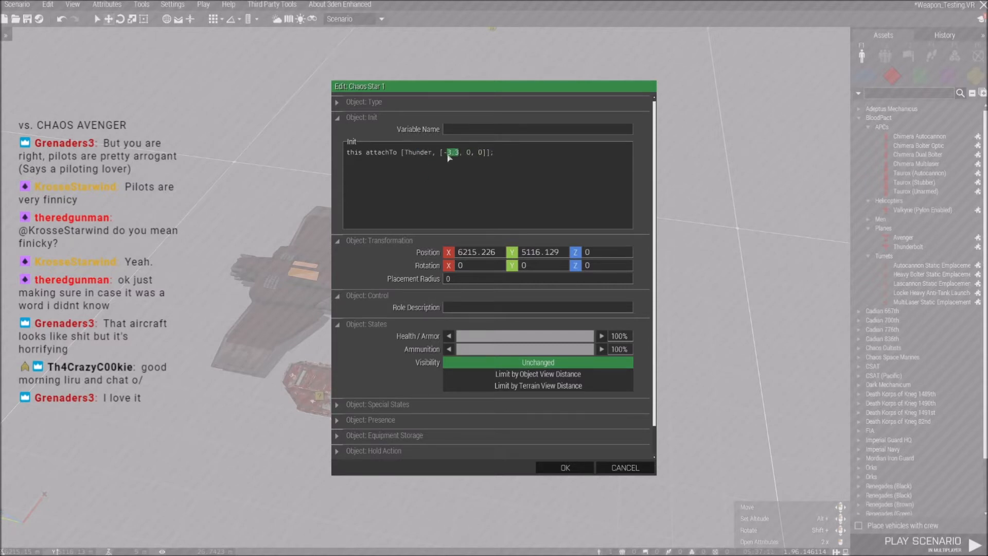
left_click(563, 466)
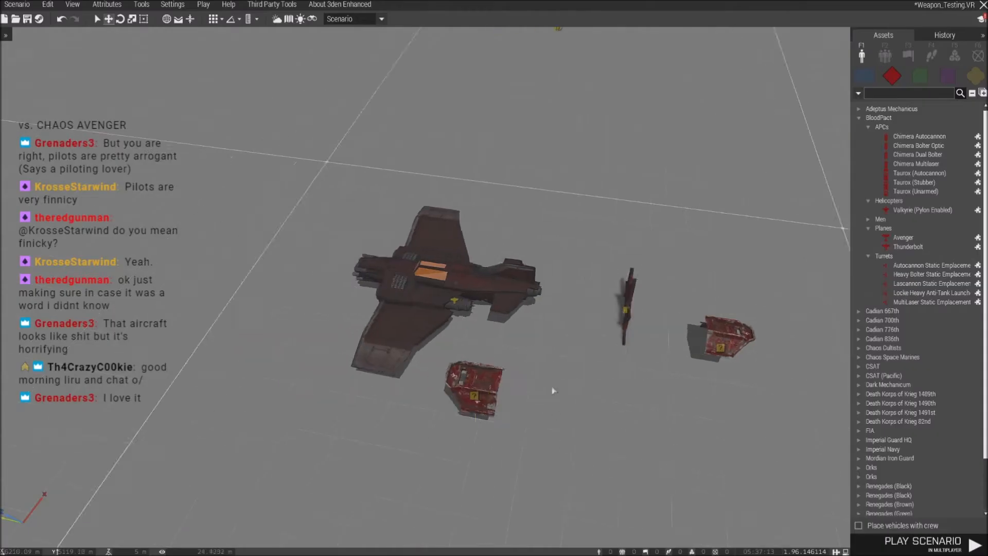
Position the Chaos Star directly against the Thunderbolt's tail and raise it about 1.7 m.
scroll(661, 316, "up", 3)
mouse_move(413, 285)
left_mouse_down()
mouse_move(400, 280)
mouse_move(412, 285)
left_mouse_up()
right_click_drag(508, 300, 538, 289)
key("z")
key("w")
left_click_drag(520, 282, 516, 166)
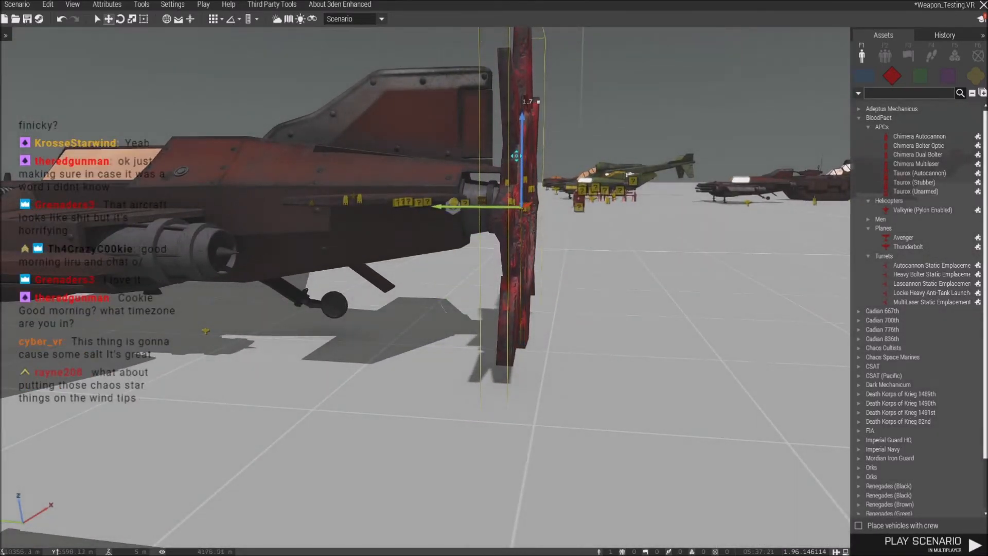
key("d")
right_click_drag(538, 206, 547, 245)
key("a")
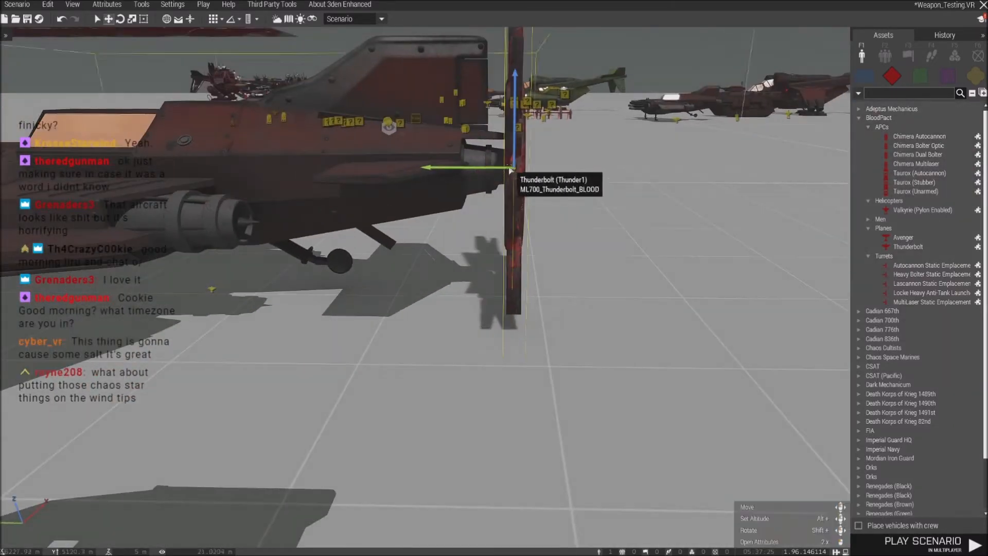
Set the Chaos Star's attachTo offset to X 0 and Y -4.4, and shift the star back from the tail.
double_click(516, 175)
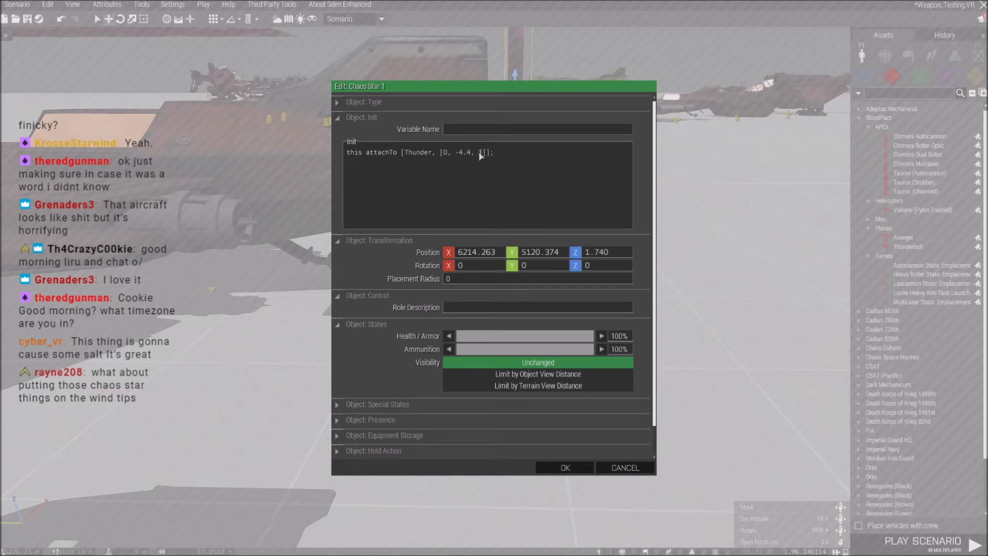
left_click(575, 471)
left_click(575, 474)
right_click_drag(574, 473, 524, 271)
scroll(526, 360, "down", 5)
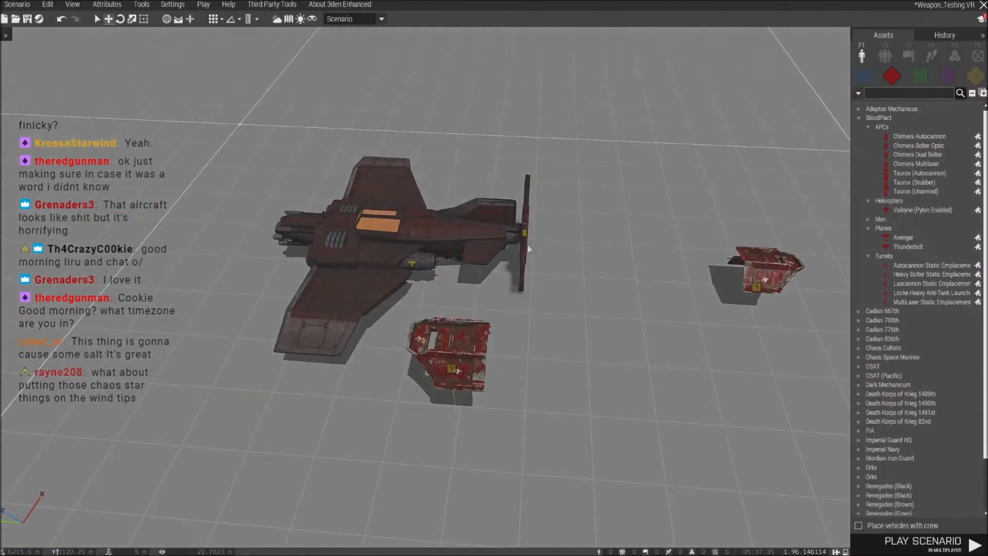
left_click_drag(526, 240, 572, 253)
Play the scenario and open the Zeus interface.
left_click(638, 288)
key("d")
left_click_drag(630, 277, 802, 161)
left_click(520, 385)
key("a")
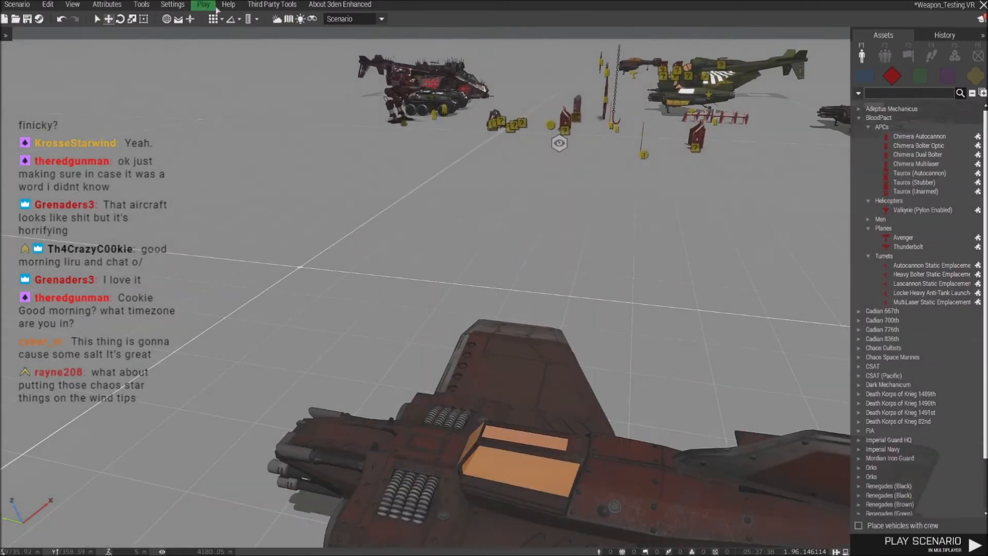
left_click(203, 4)
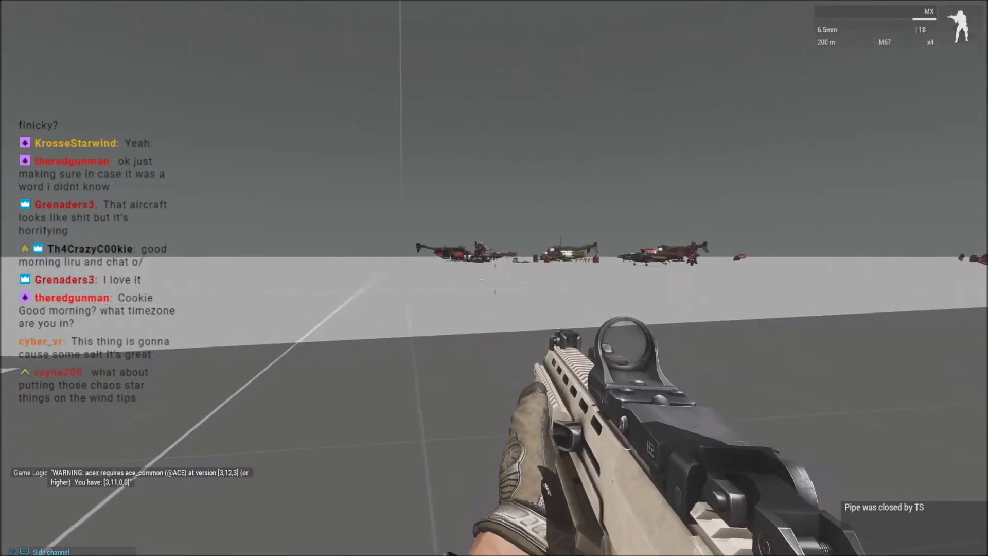
right_click_drag(494, 279, 494, 279)
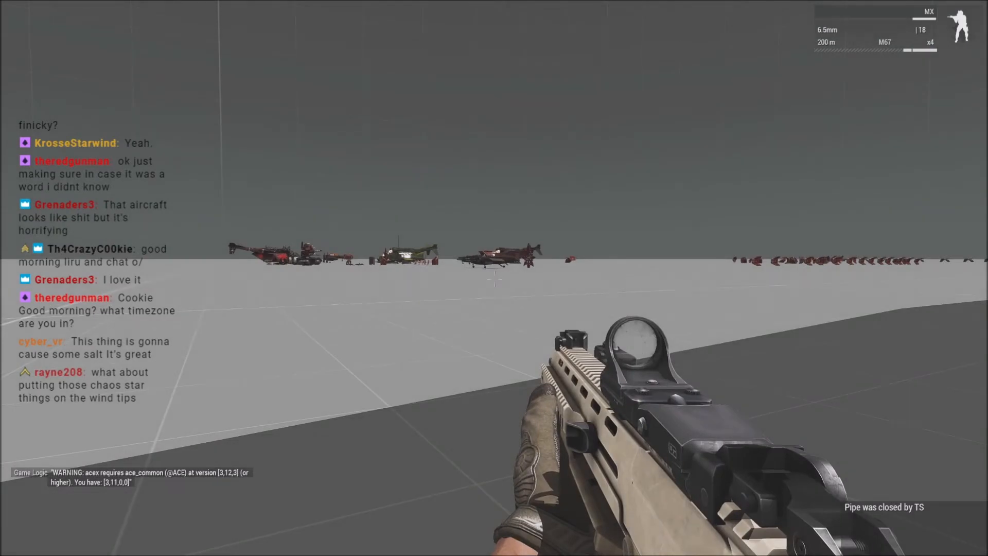
key("y")
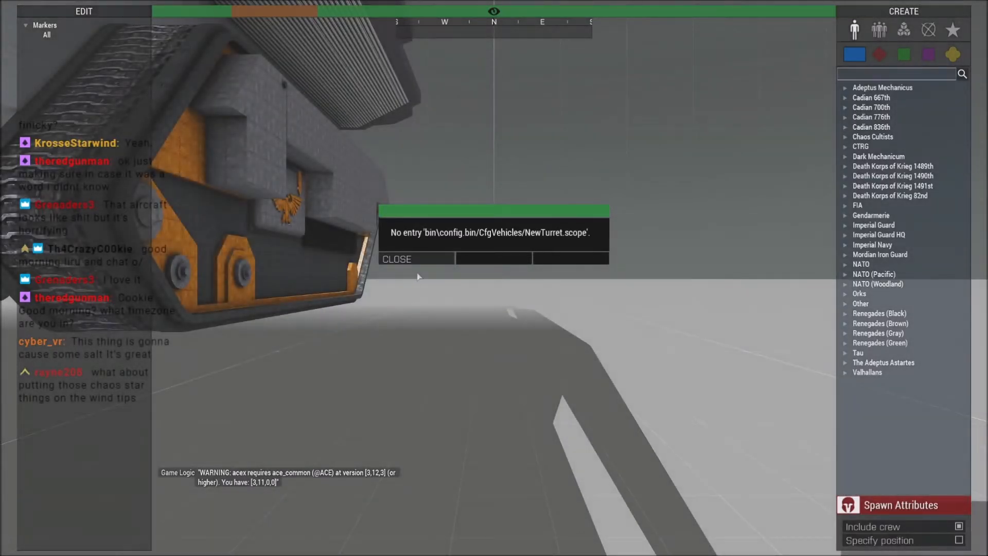
left_click(412, 261)
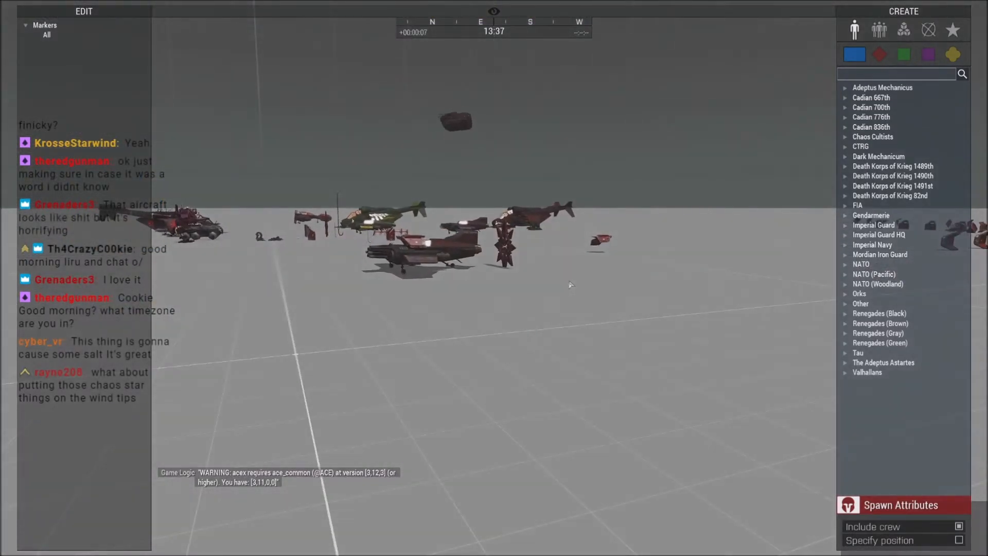
Examine how the defence line piece sits over the Thunderbolt's cockpit from the side and close up.
key("q")
right_click_drag(570, 286, 411, 295)
key("w")
key("s")
key("w")
right_click_drag(595, 283, 556, 323)
key("w")
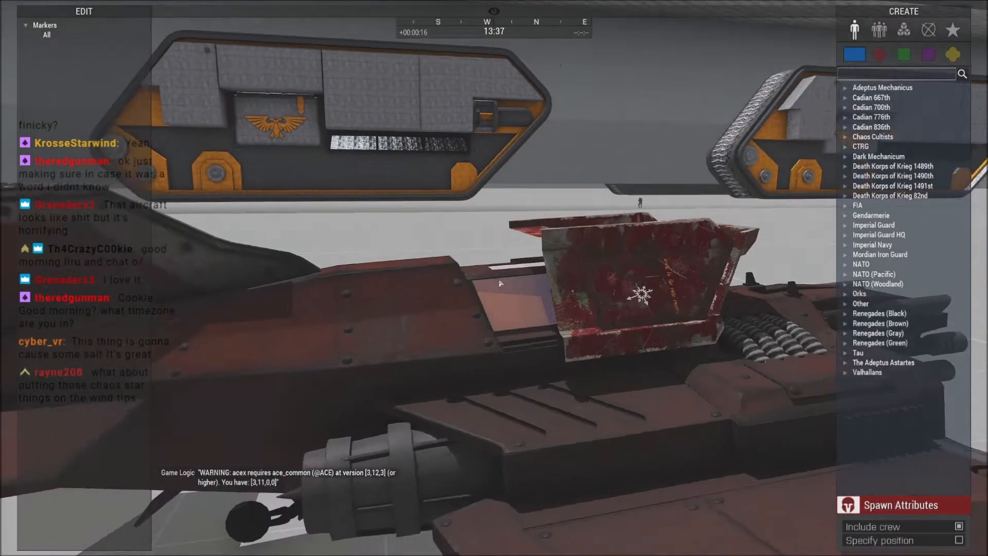
key("w")
key("d")
right_click_drag(507, 282, 552, 275)
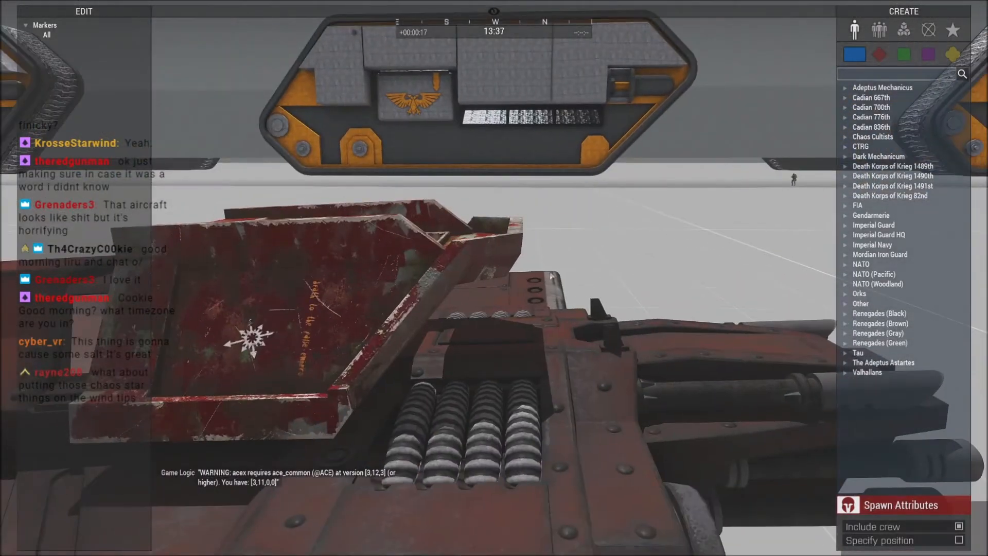
Check the Chaos Star's placement behind the Thunderbolt's tail and view the cockpit armour from the rear.
key("s")
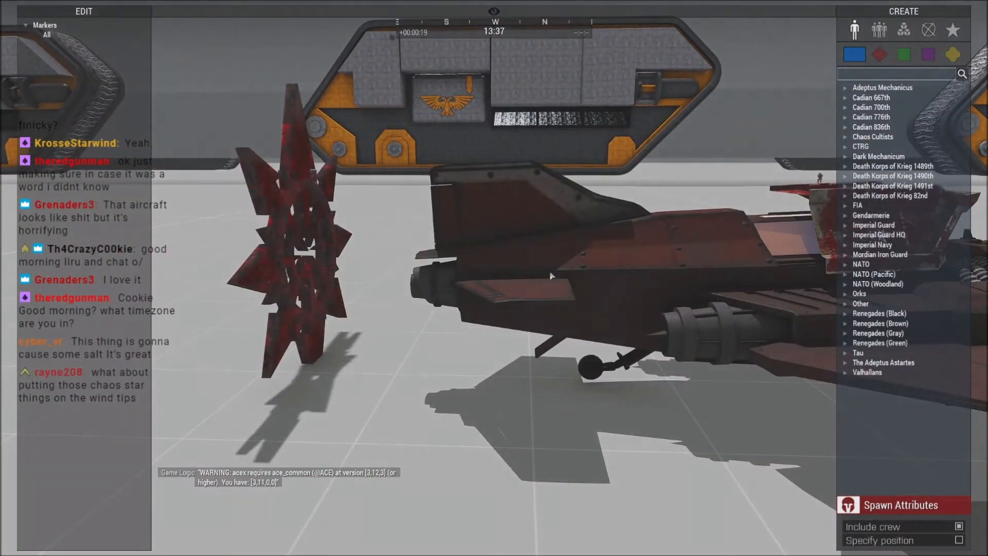
key("d")
key("a")
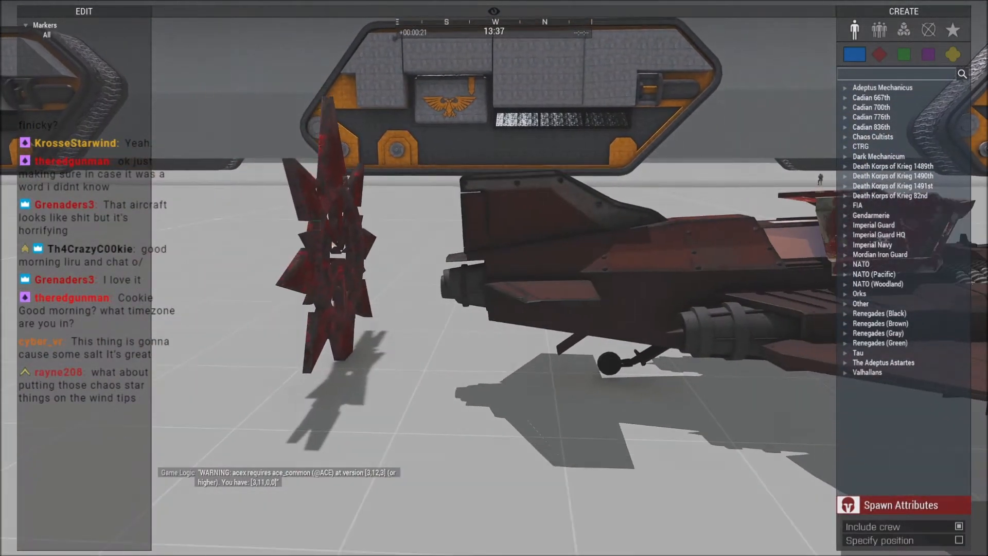
key("d")
key("d")
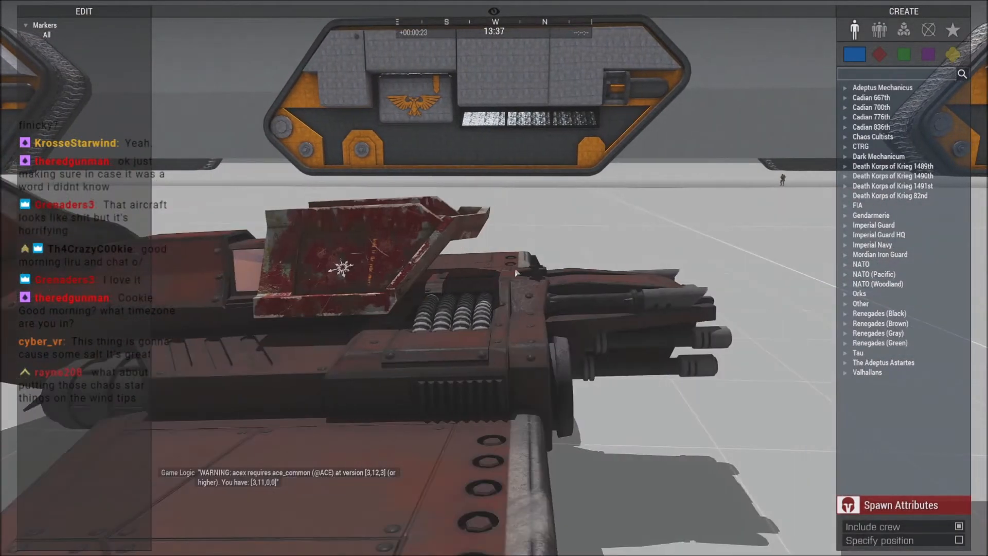
right_click_drag(638, 287, 389, 284)
key("d")
key("d")
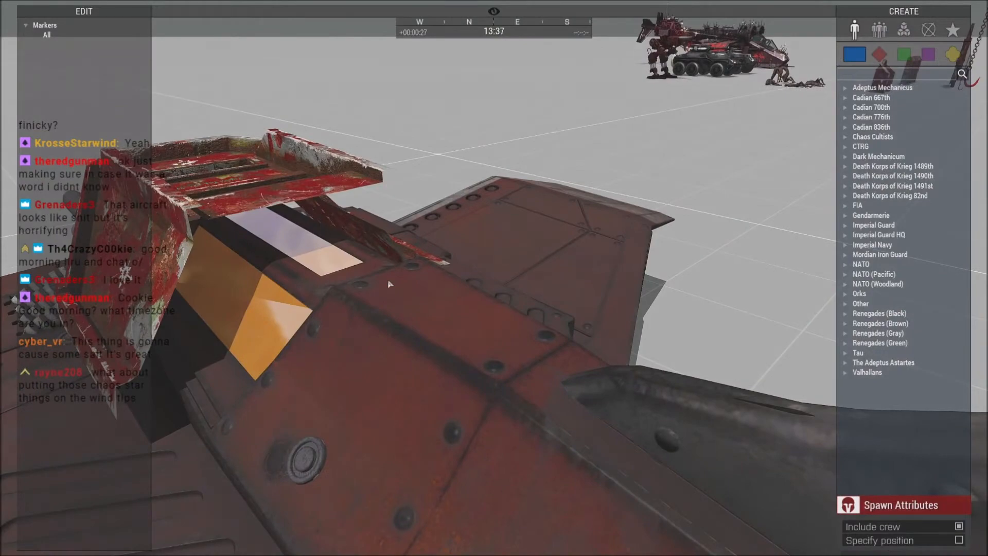
key("d")
Abort the test mission and return to the role assignment lobby.
key("Escape")
left_click(119, 513)
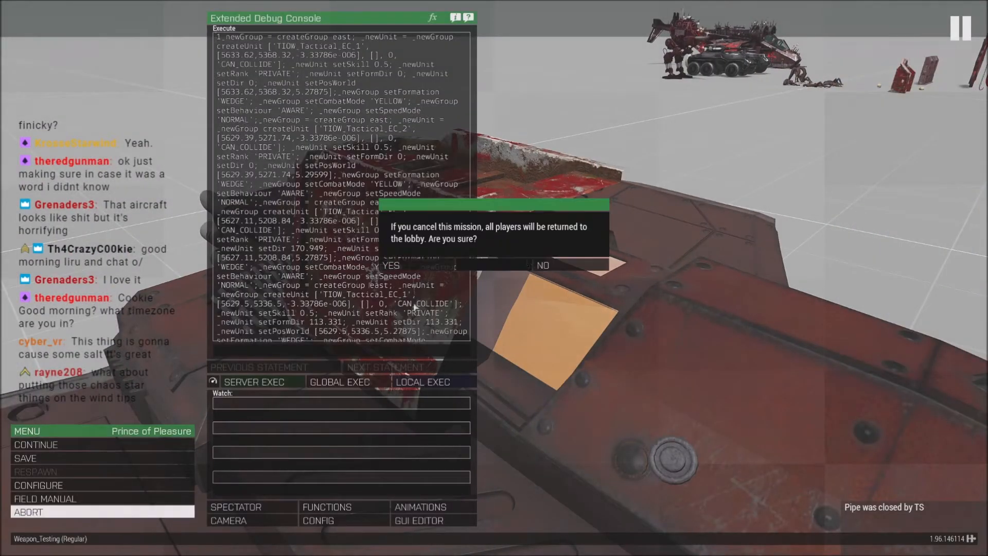
left_click(414, 266)
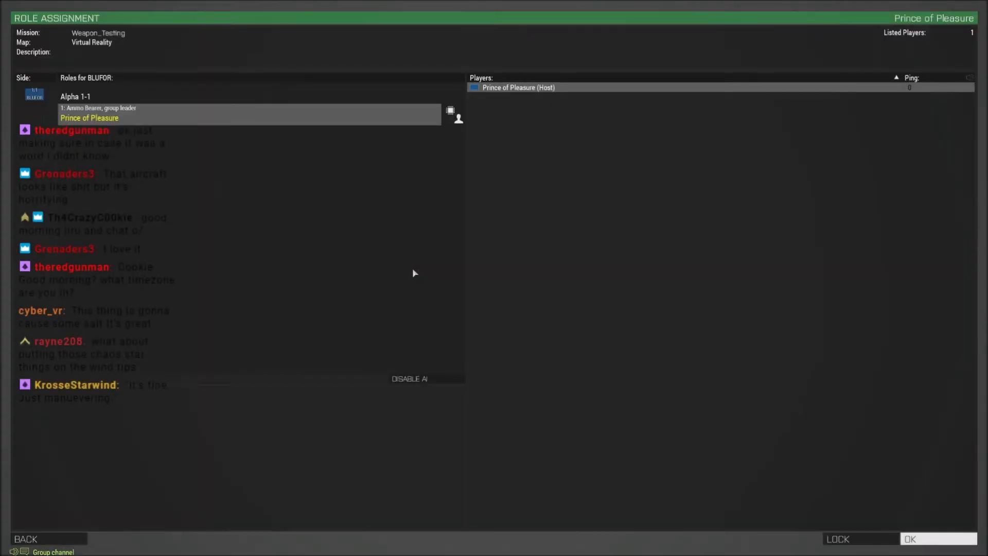
Return to the scenario editor and set the Chaos Star's init script to "this attachTo [Thunder, [0, -3.7, 1.8]];".
key("Escape")
right_click_drag(298, 264, 378, 314)
key("s")
scroll(394, 316, "up", 3)
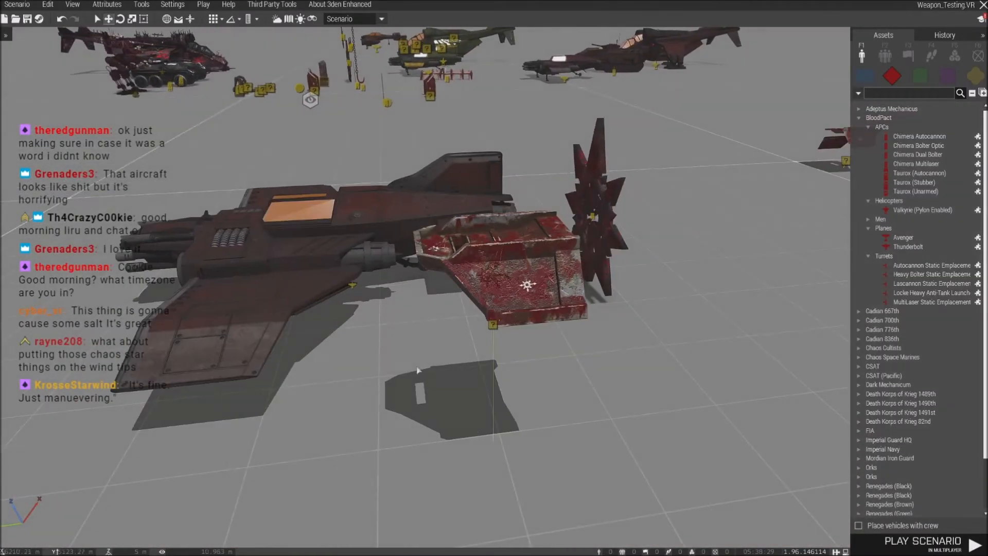
key("w")
double_click(621, 260)
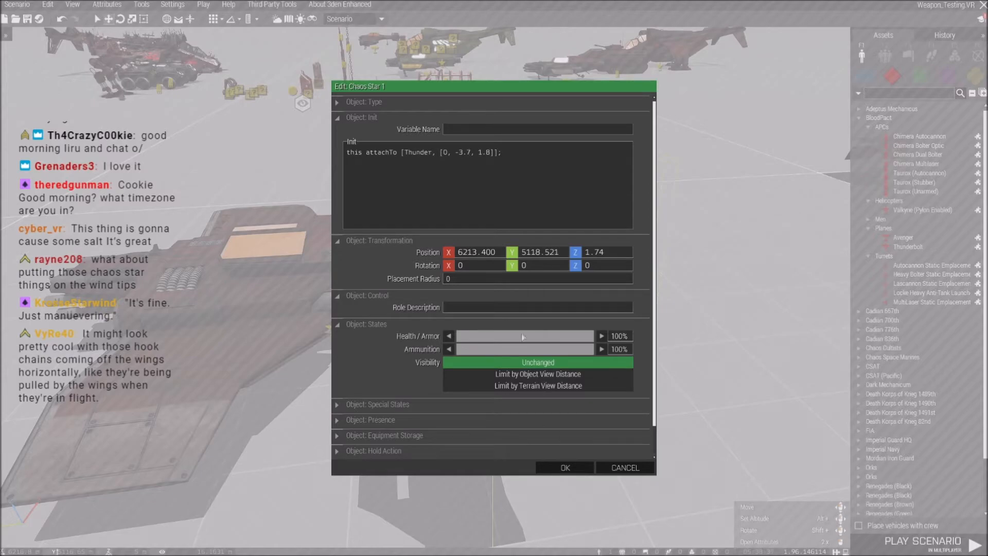
left_click(561, 466)
Adjust the height offset in the Renegade defence line piece's attachTo init script for Thunder1.
double_click(538, 358)
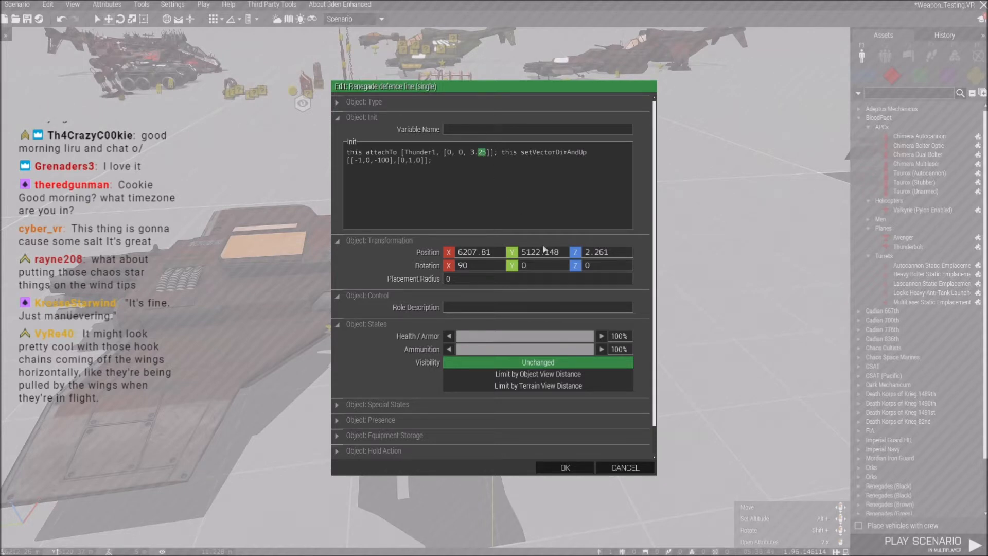
left_click(565, 466)
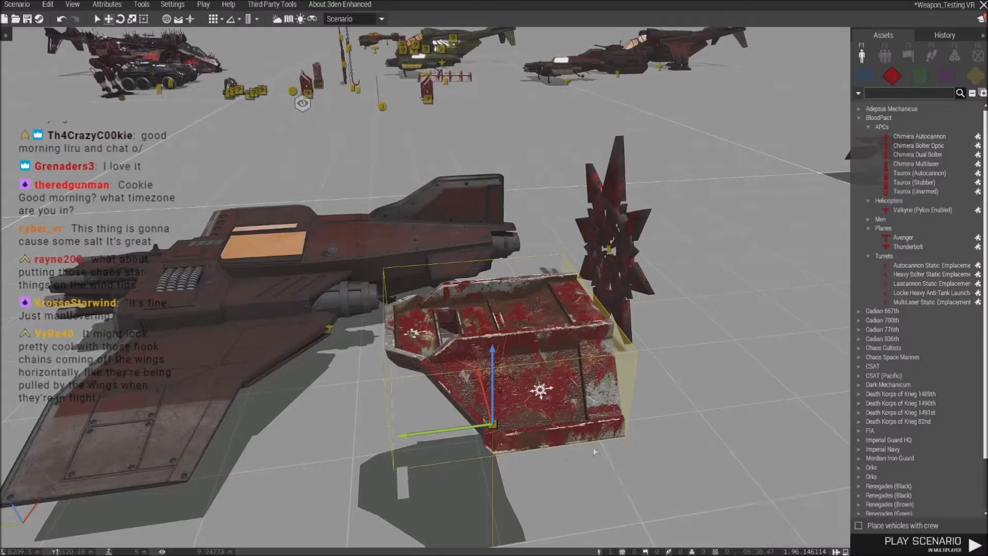
Play the scenario in its default role and open the Zeus interface.
left_click(203, 4)
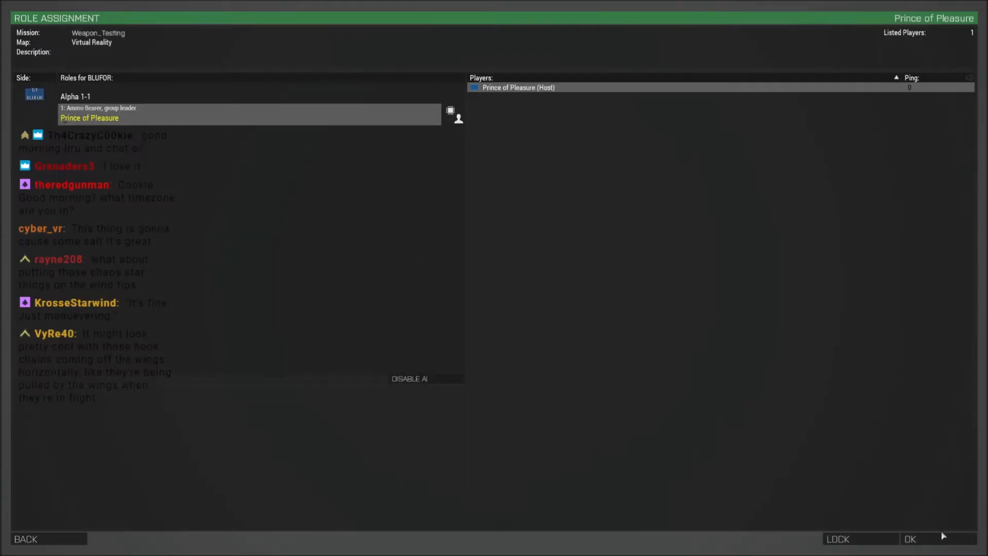
key("Return")
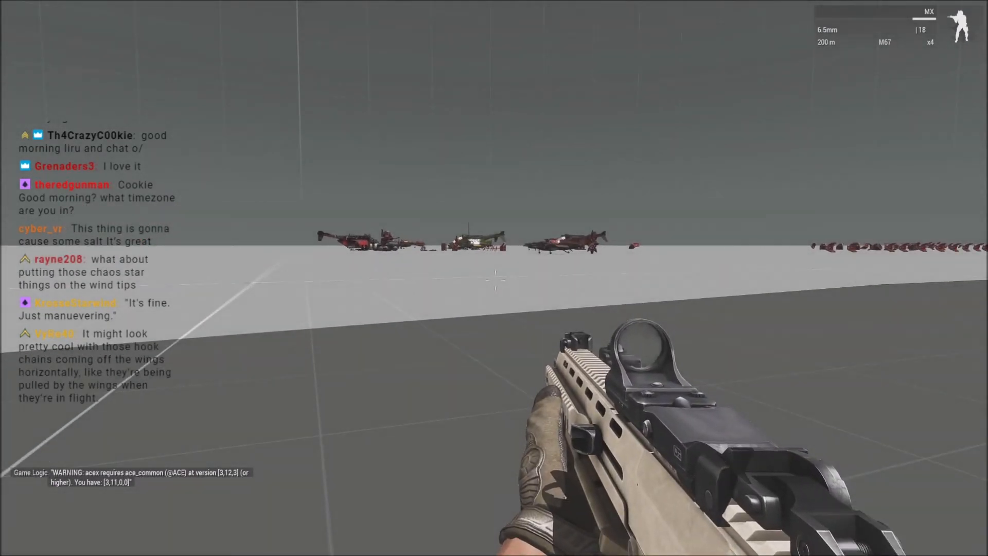
key("y")
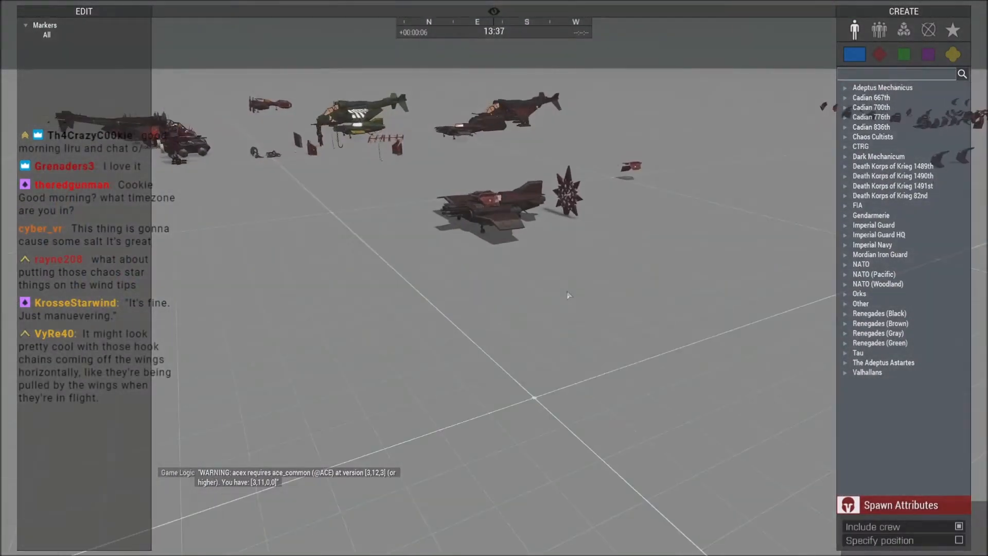
Examine the Thunderbolt from the side, checking the cockpit armour's fit and the Chaos Star behind the tail.
key("w")
key("d")
right_click_drag(501, 335, 416, 309)
key("z")
key("a")
key("w")
key("z")
key("w")
key("q")
key("a")
key("s")
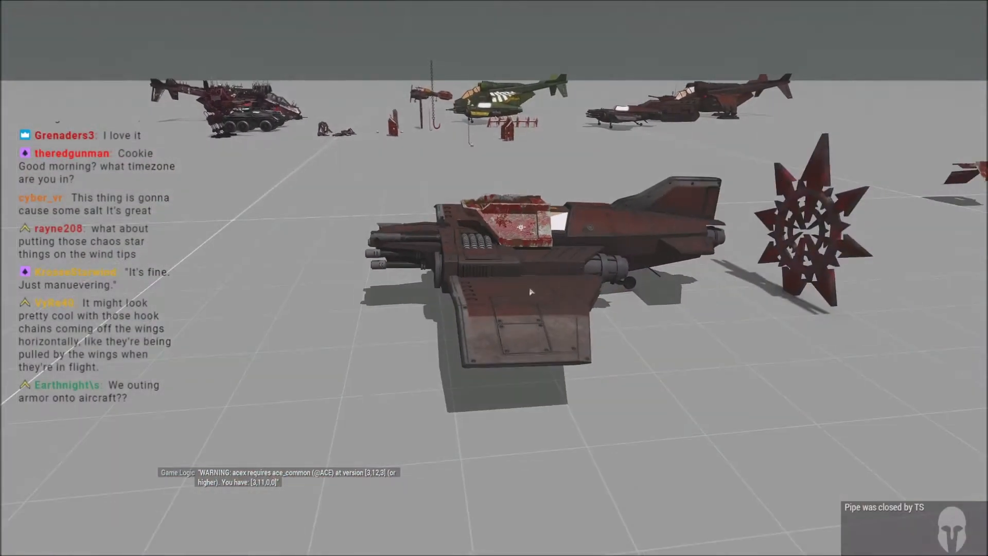
Make the Thunderbolt editable in Zeus by placing a module beside it.
left_click(903, 31)
key("d")
key("w")
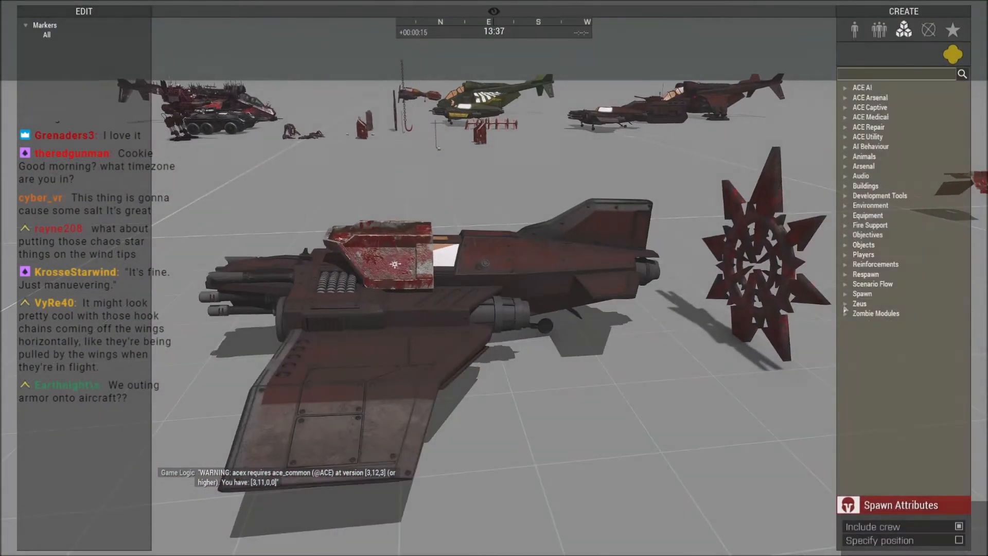
left_click(444, 347)
left_click(662, 312)
Place a Death Korps of Krieg 1489th AT Guardsman in the Thunderbolt as its pilot.
key("d")
right_click_drag(661, 313, 384, 342)
key("F1")
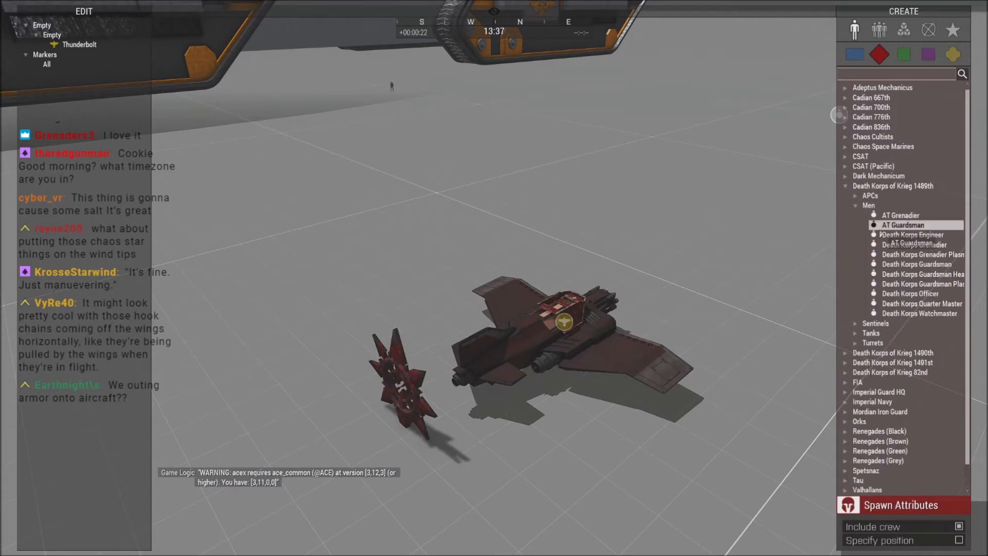
double_click(566, 333, "ctrl")
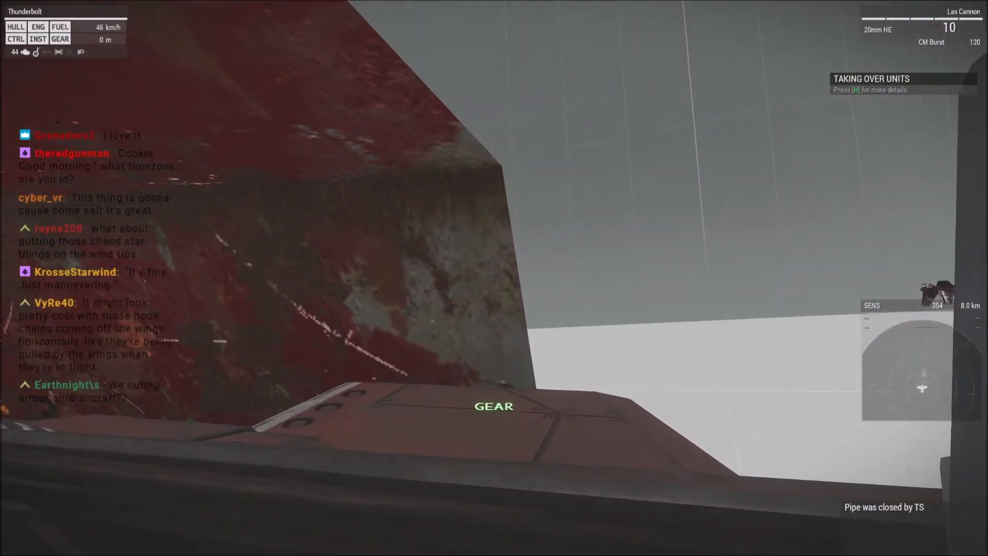
Take off in the Thunderbolt in third-person view and fire bursts from the Imperial Autocannon.
key("KP_Enter")
key("shift")
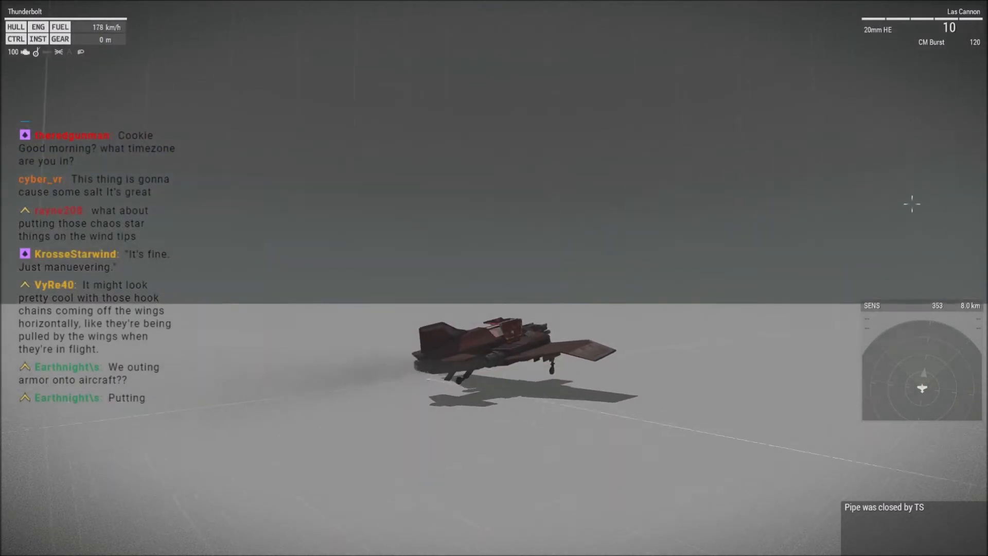
key("f")
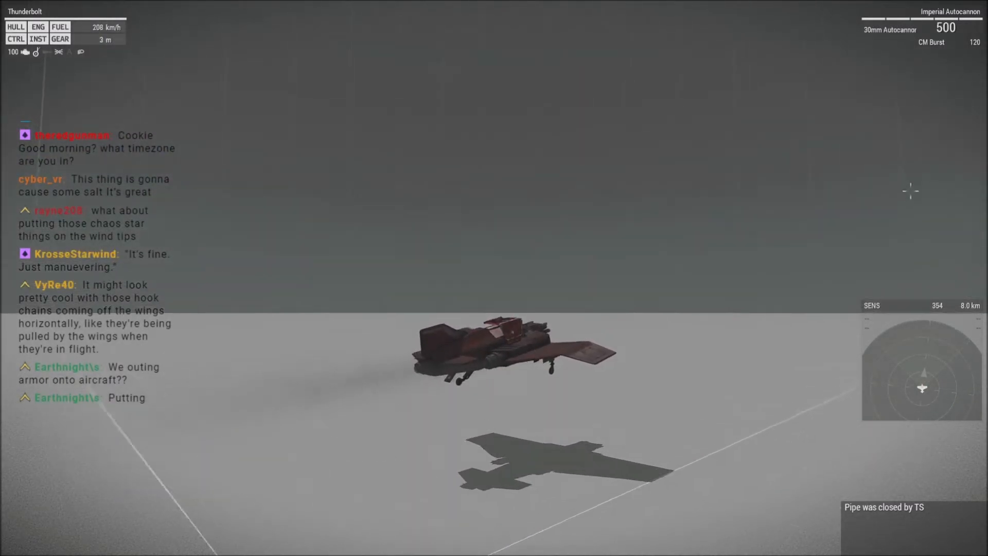
left_click(911, 230)
left_click(913, 231)
left_click(746, 232)
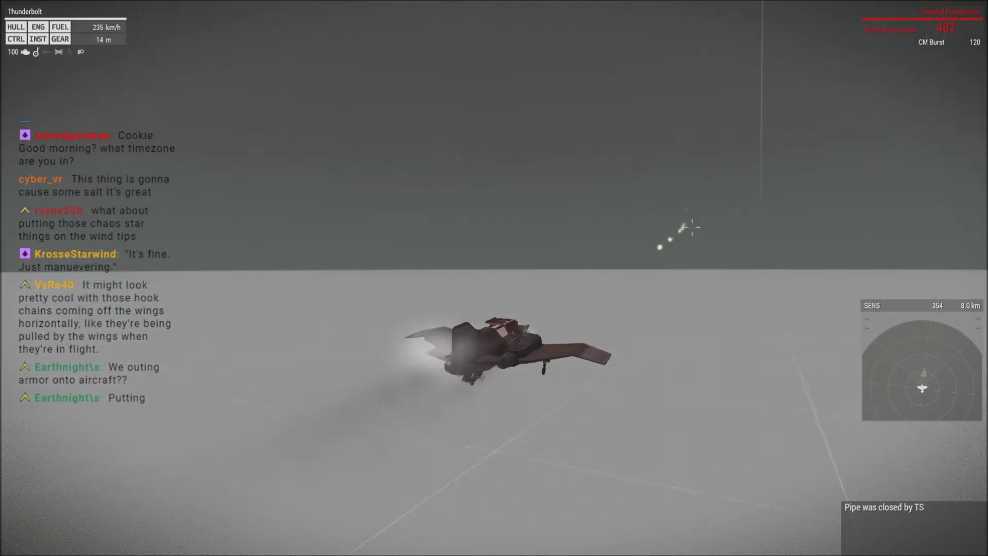
left_click(548, 116)
left_click(538, 107)
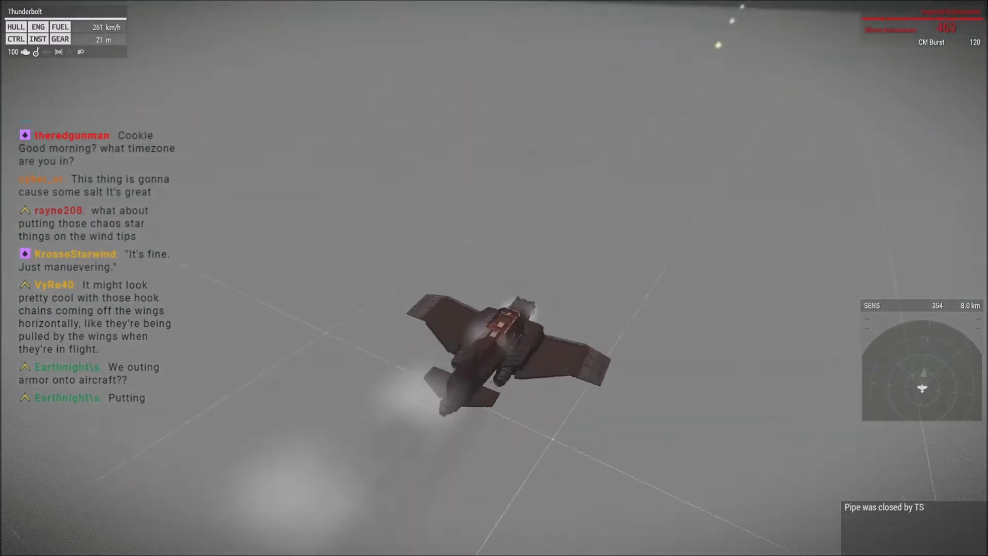
Cycle past the 250LB Bomb to the Las Cannon and fire two shots in flight.
key("f")
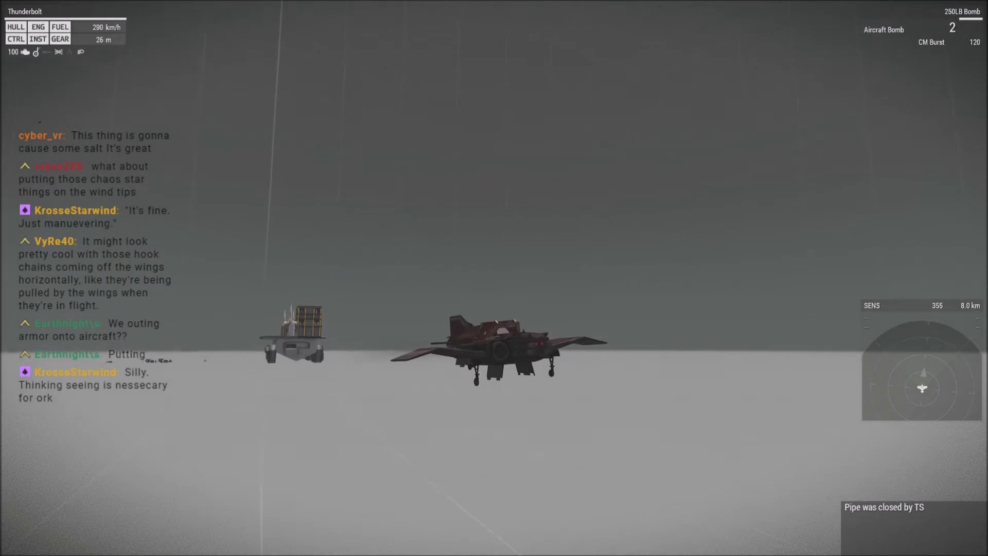
key("f")
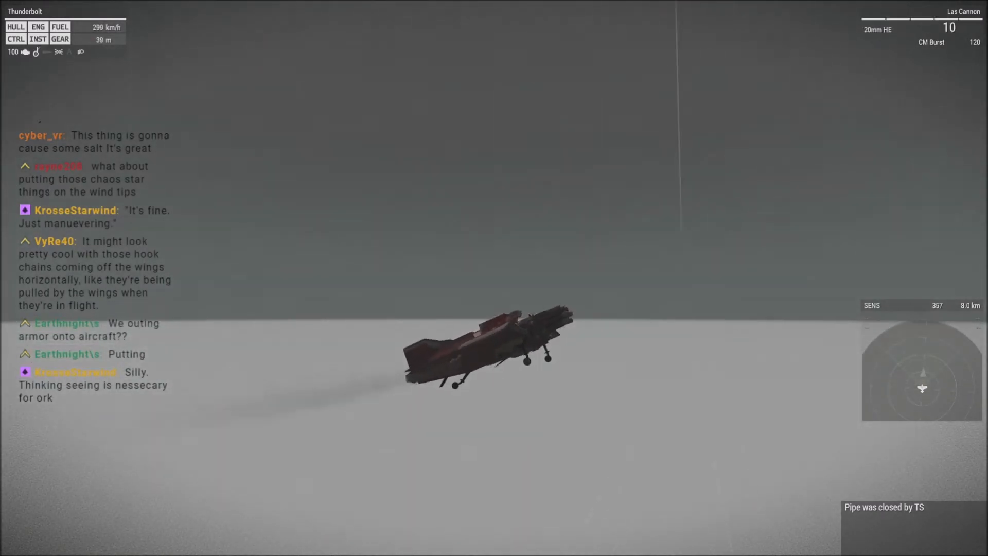
left_click(494, 278)
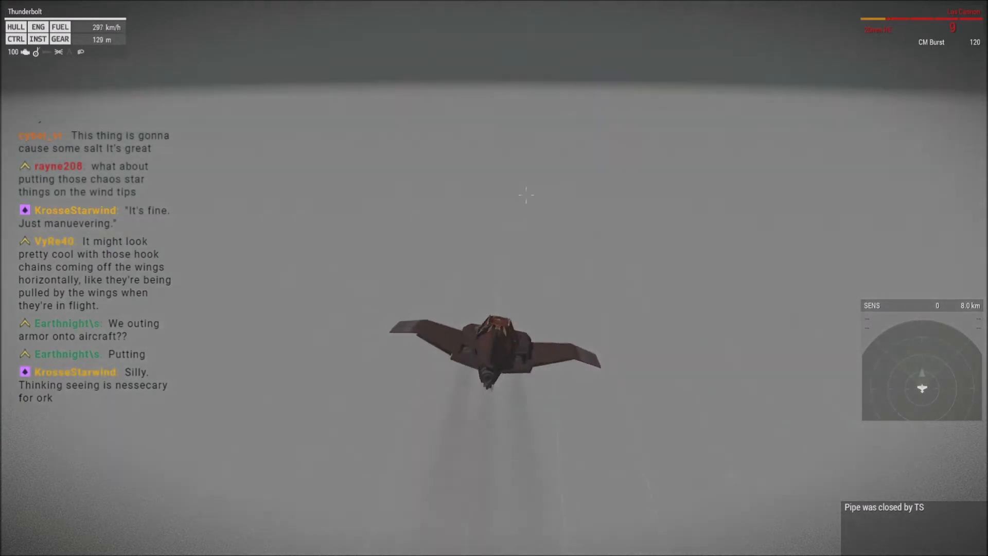
left_click(494, 278)
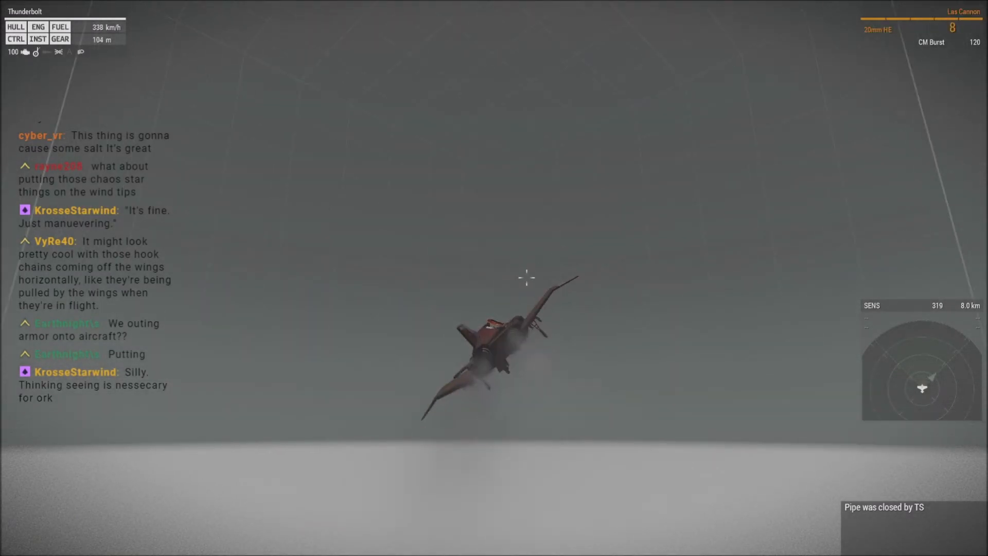
Apply the Configure Pylons module to the flying Thunderbolt and load one pylon with a 1rnd Scattershot Missile.
key("y")
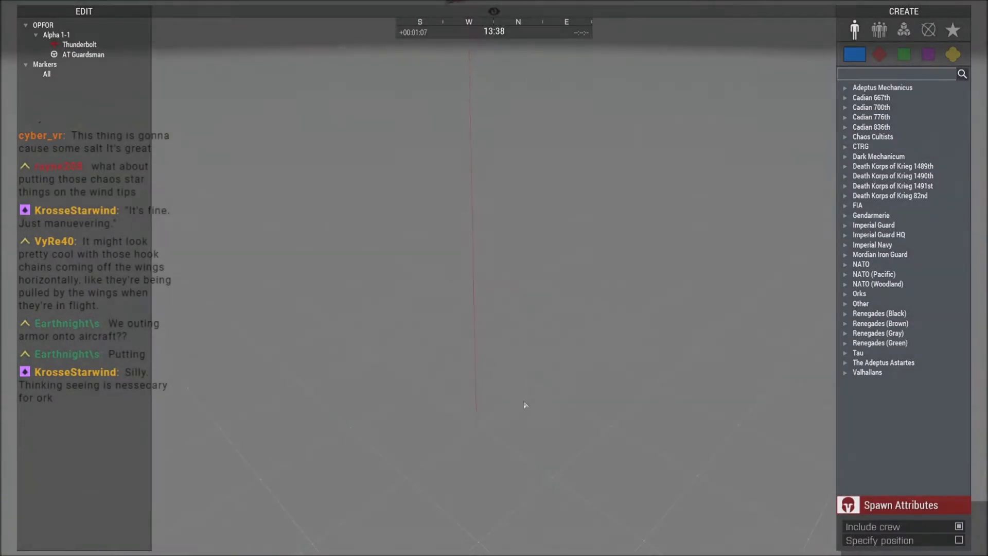
left_click(904, 31)
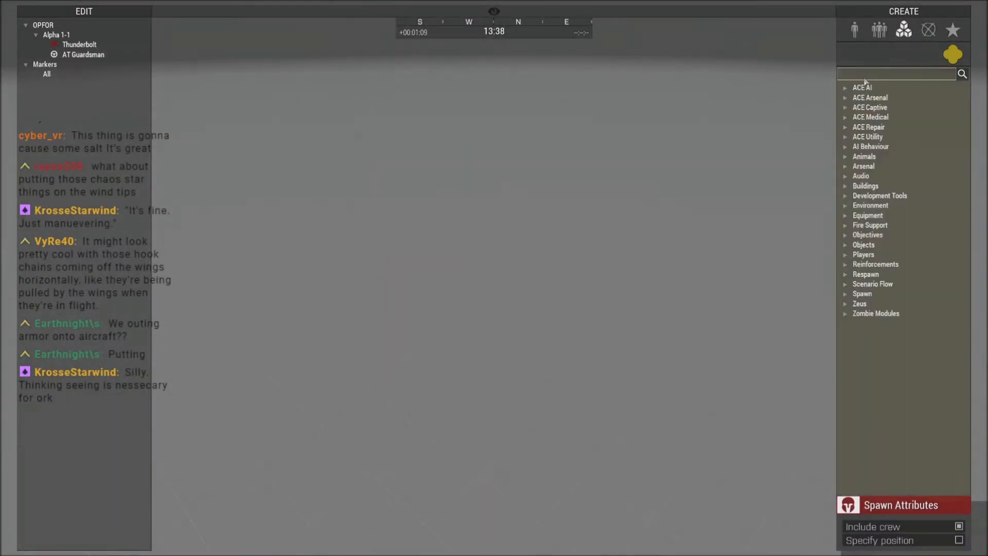
type("pylo")
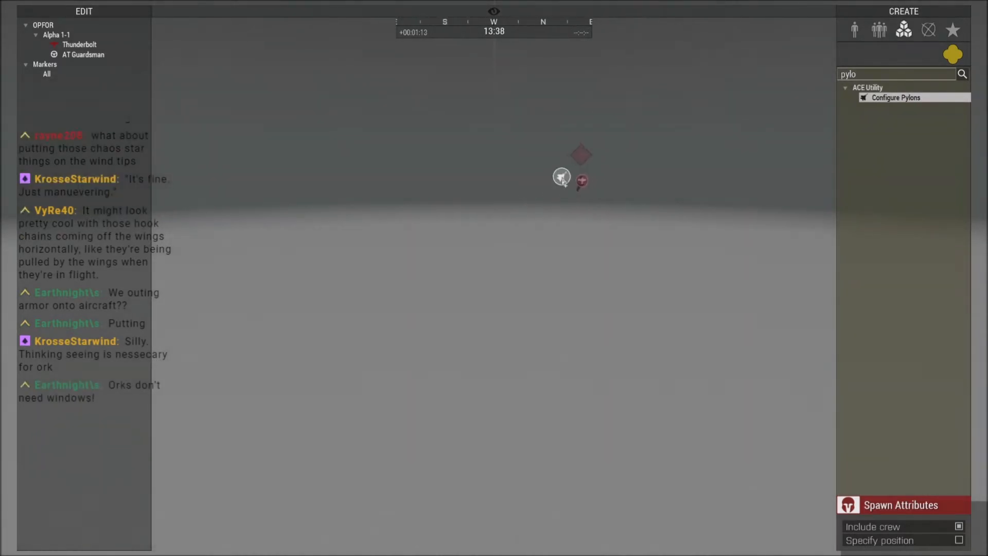
left_click(563, 180)
left_click(491, 323)
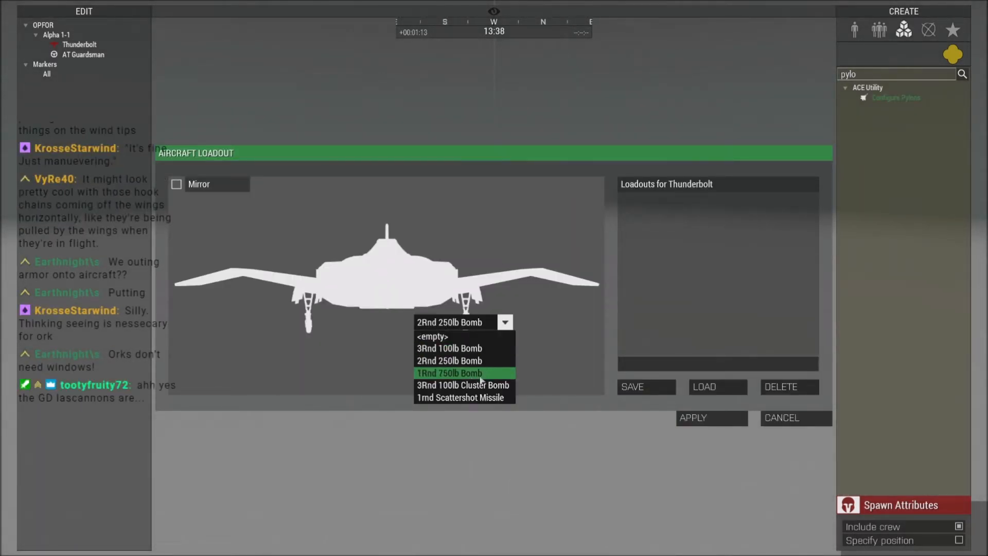
left_click(456, 402)
left_click(720, 419)
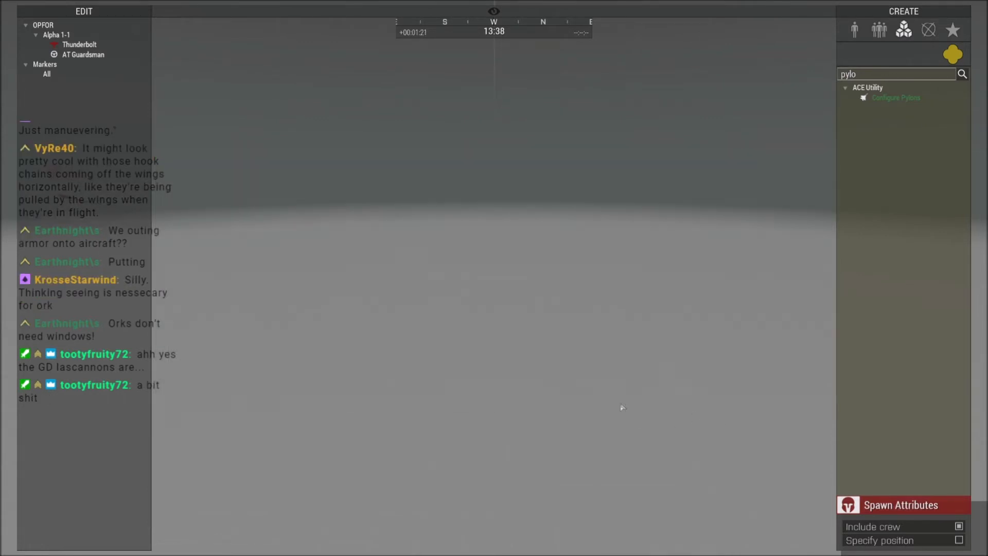
Resume piloting the Thunderbolt to fire the Scattershot Missile and release a countermeasure burst.
left_click(620, 205)
key("y")
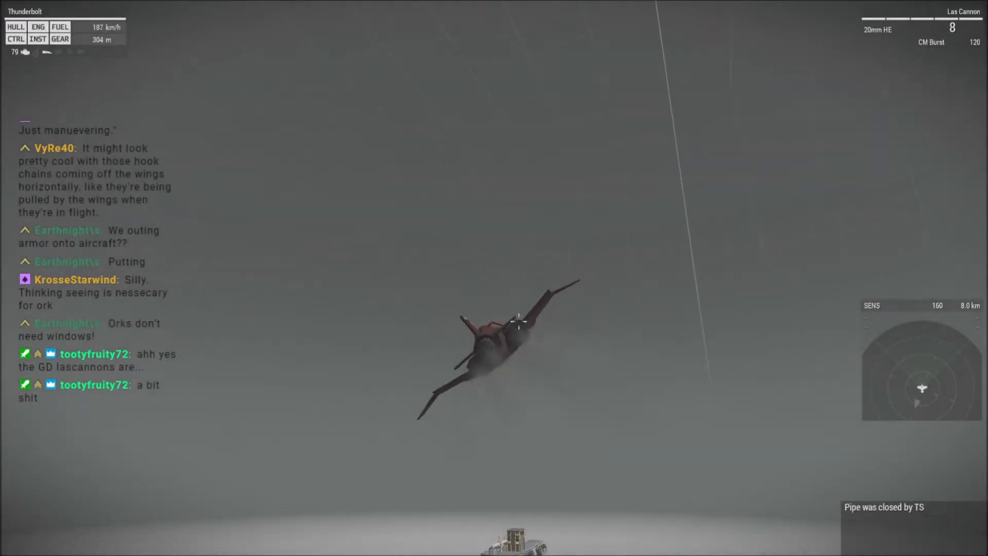
key("KP_Enter")
key("f")
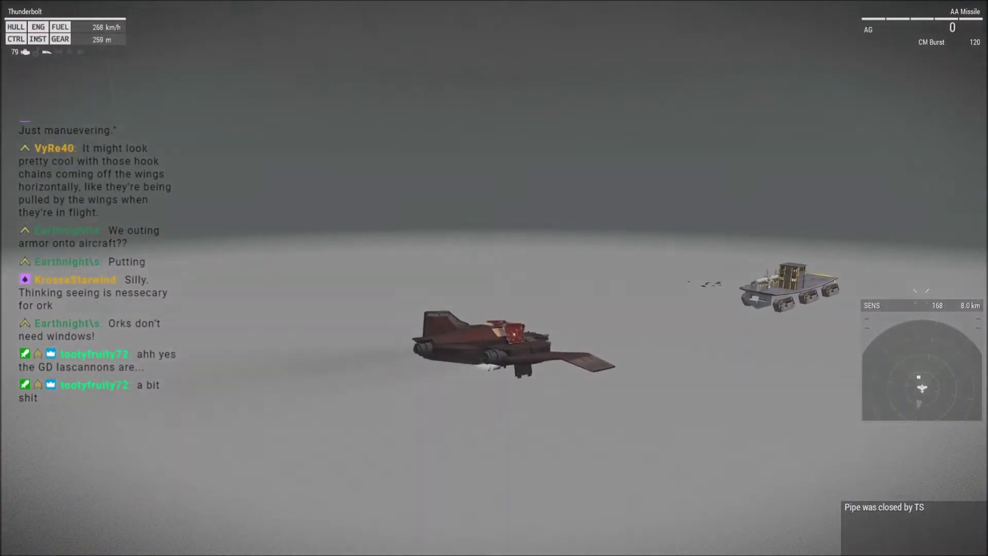
left_click(494, 278)
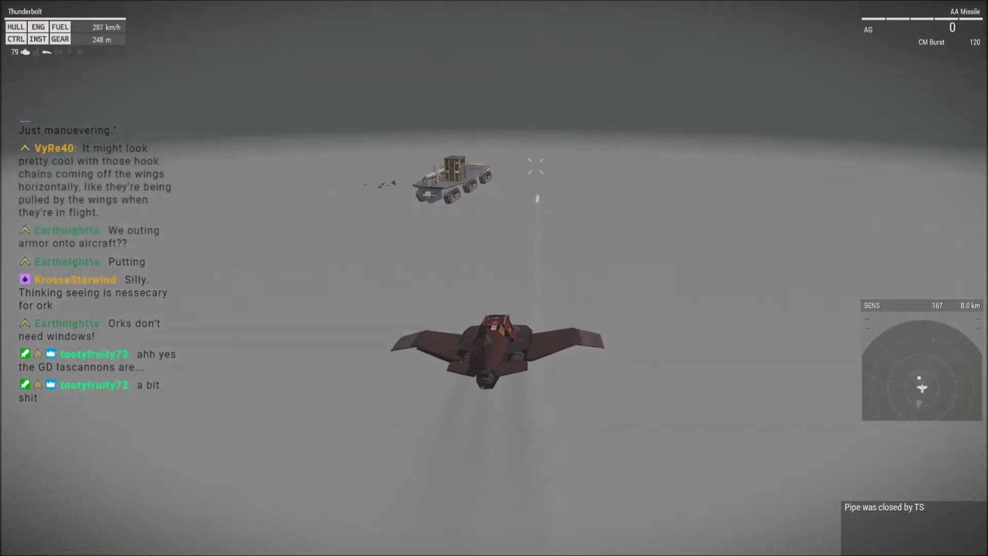
right_click(493, 278)
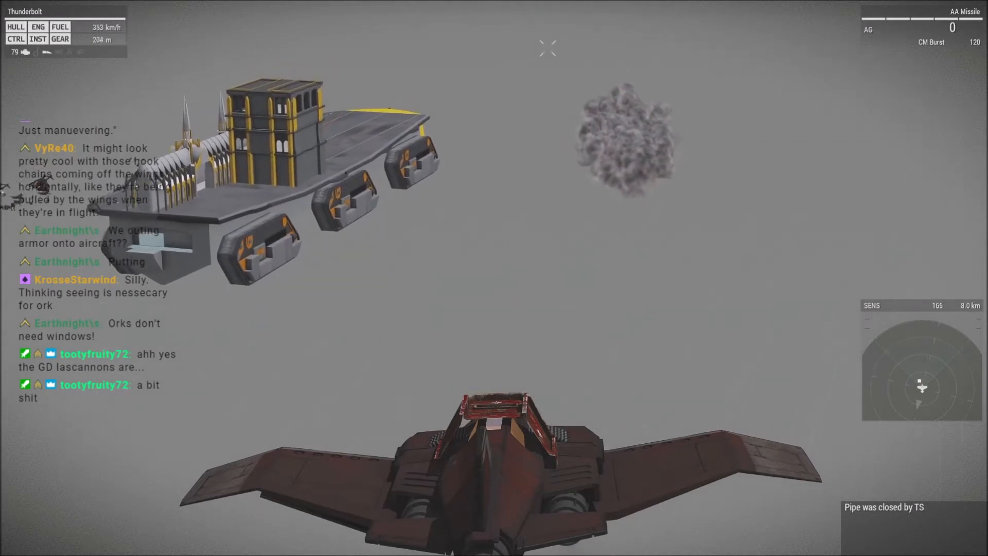
key("c")
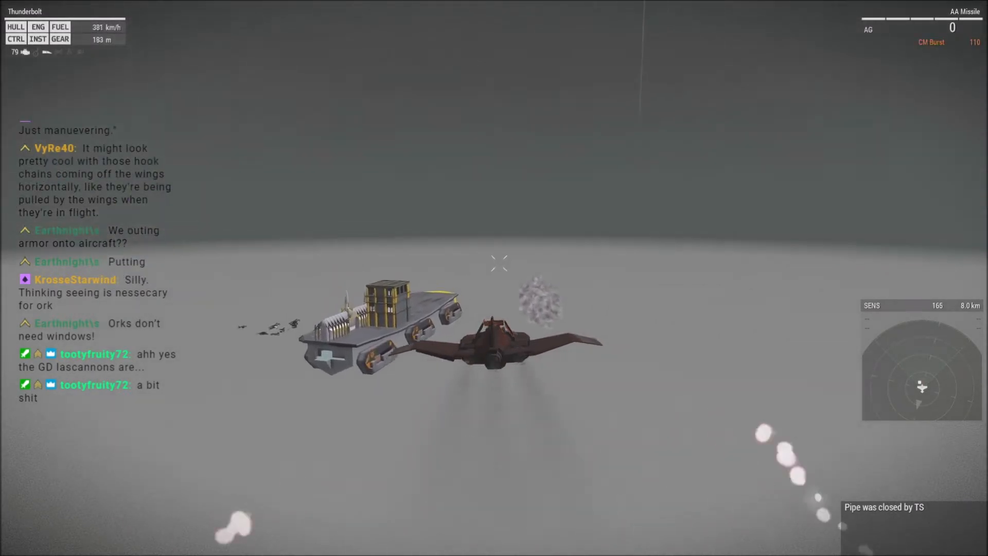
Abort the test mission and return through the lobby to the scenario editor.
key("Escape")
left_click(65, 514)
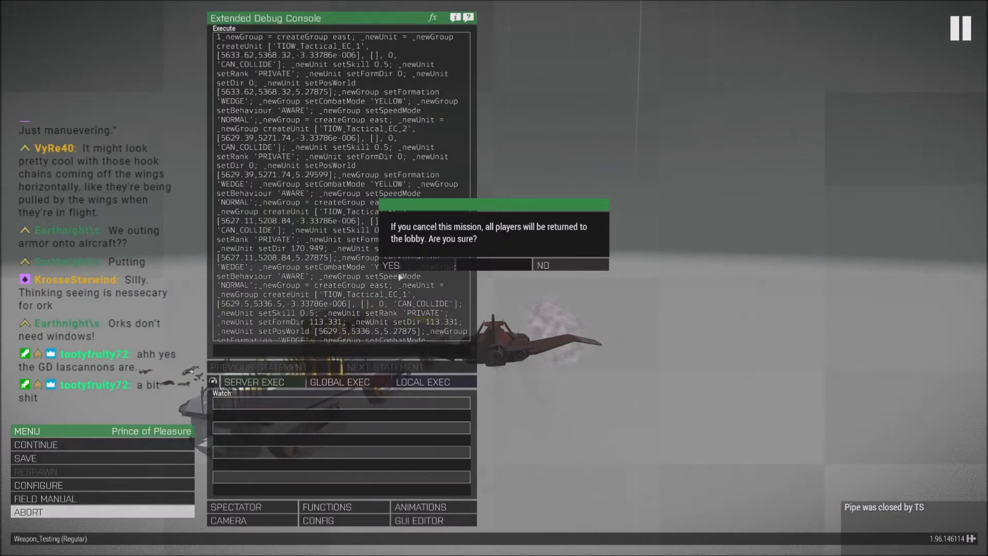
left_click(401, 268)
left_click(684, 415)
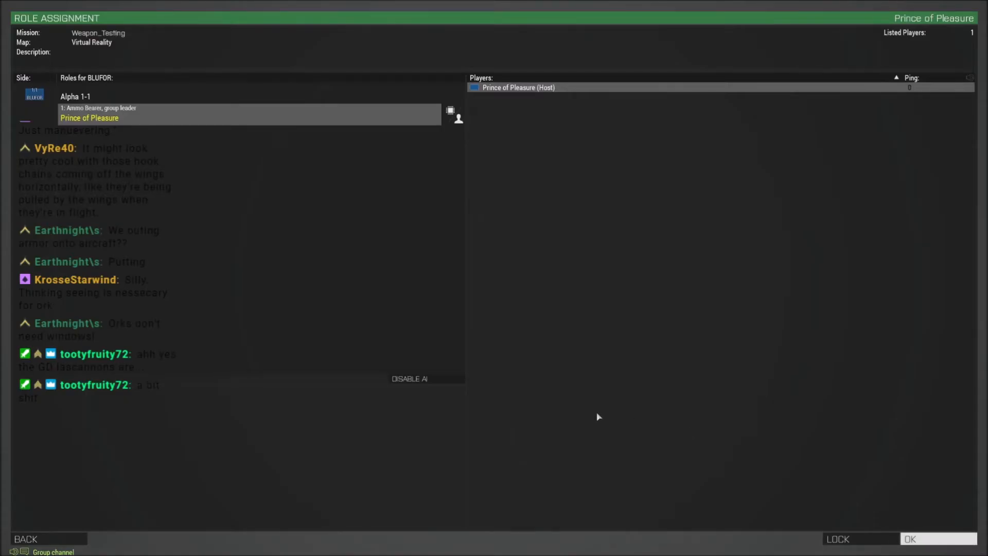
key("Escape")
Set the init script of the Chaos Star behind the Thunderbolt to "this attachTo [Thunder1, [0, -3.7, 1.8]];".
key("w")
key("a")
right_click_drag(544, 418, 566, 413)
key("z")
key("w")
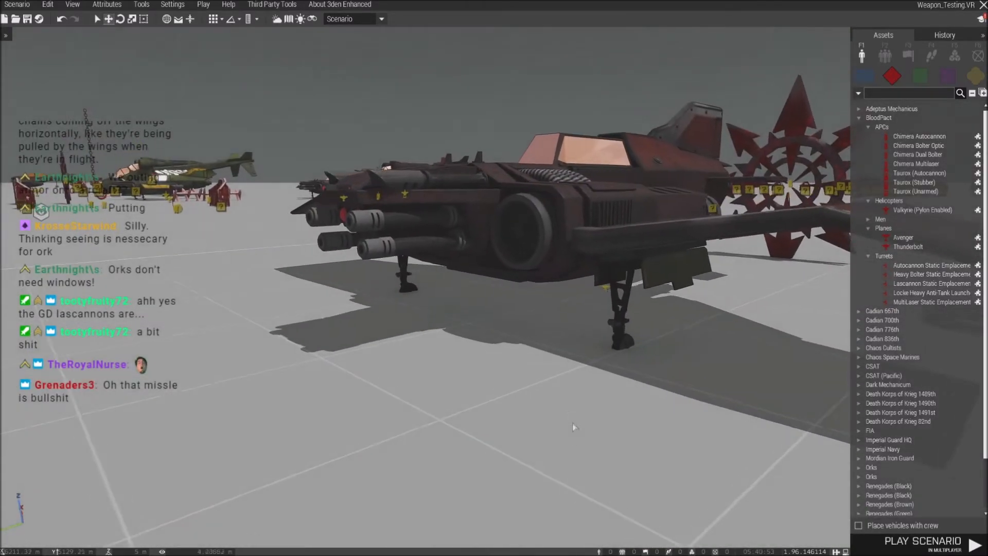
key("w")
key("d")
key("q")
right_click_drag(575, 445, 530, 461)
key("s")
key("d")
key("w")
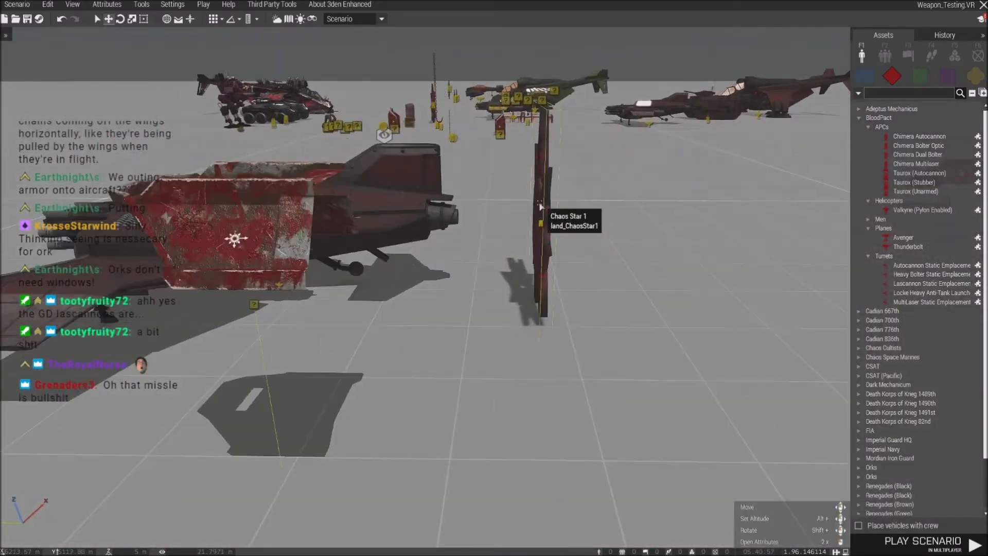
double_click(539, 204)
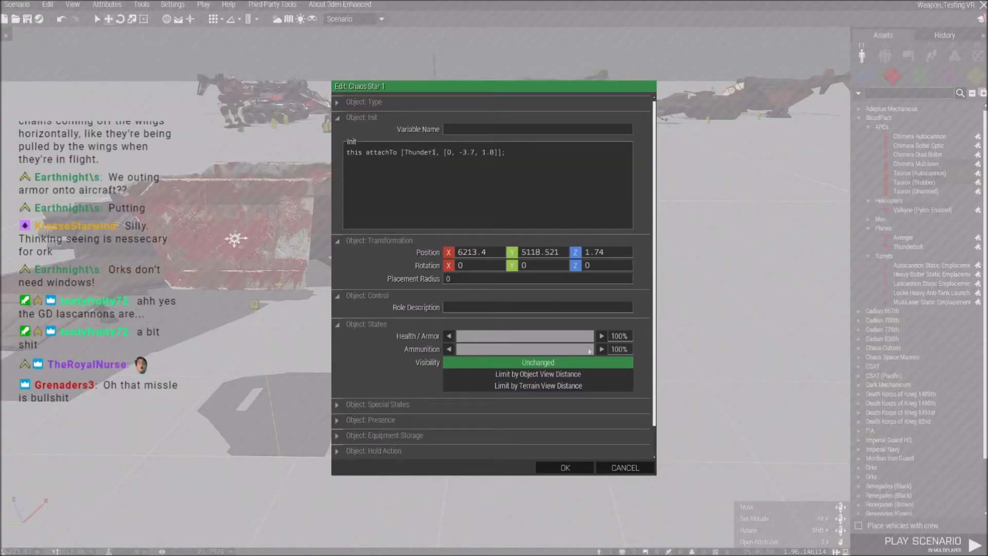
left_click(563, 466)
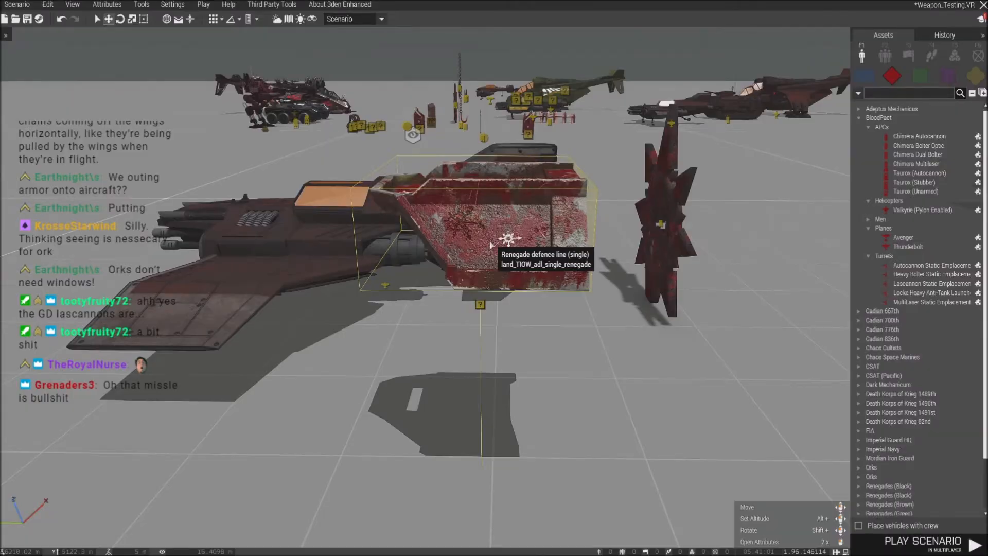
Check the Renegade defence line's init script and edit the Y offset in the Chaos Star's attachTo script.
double_click(492, 245)
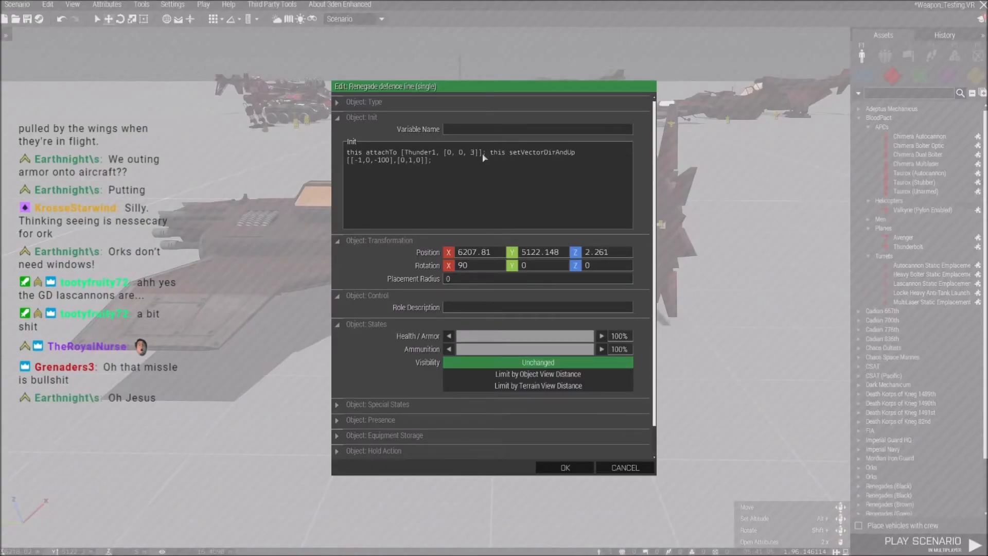
left_click(565, 467)
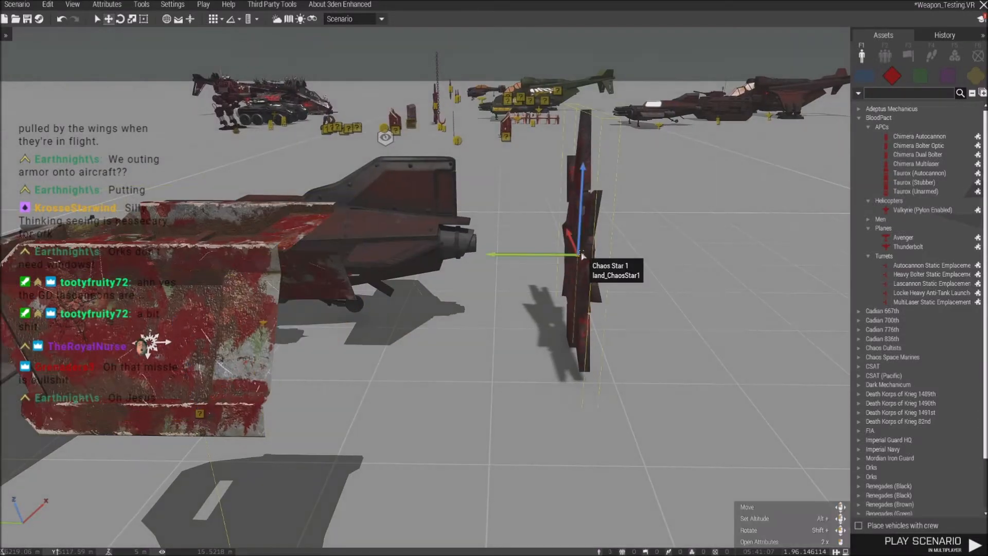
double_click(583, 256)
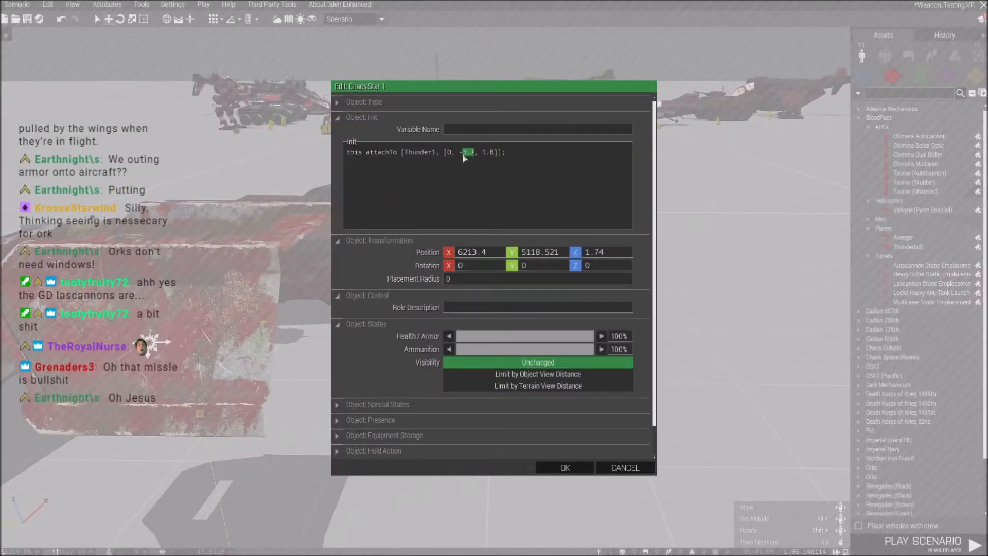
left_click(565, 467)
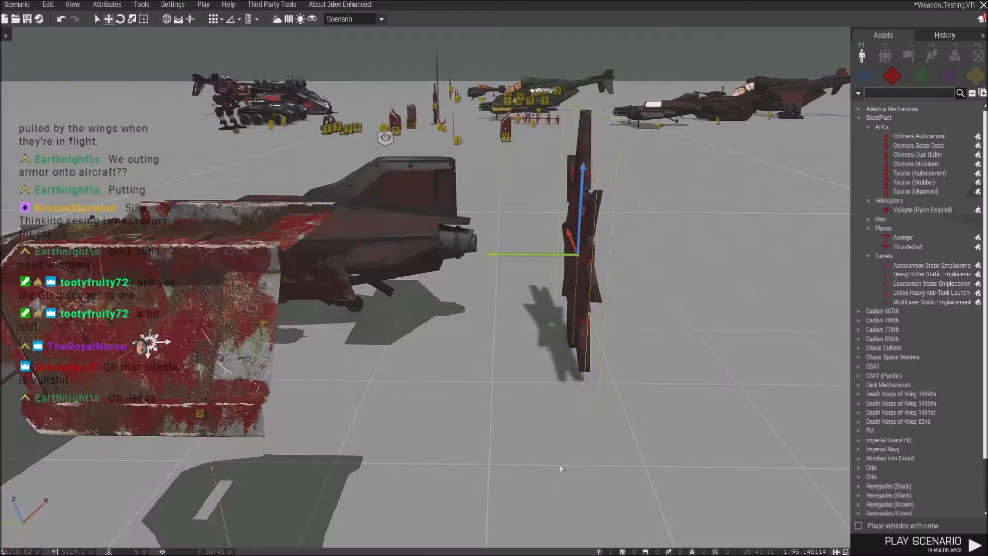
Start the multiplayer test mission and inspect the armour piece and Chaos Star attached to the Thunderbolt in the Zeus view.
left_click(206, 6)
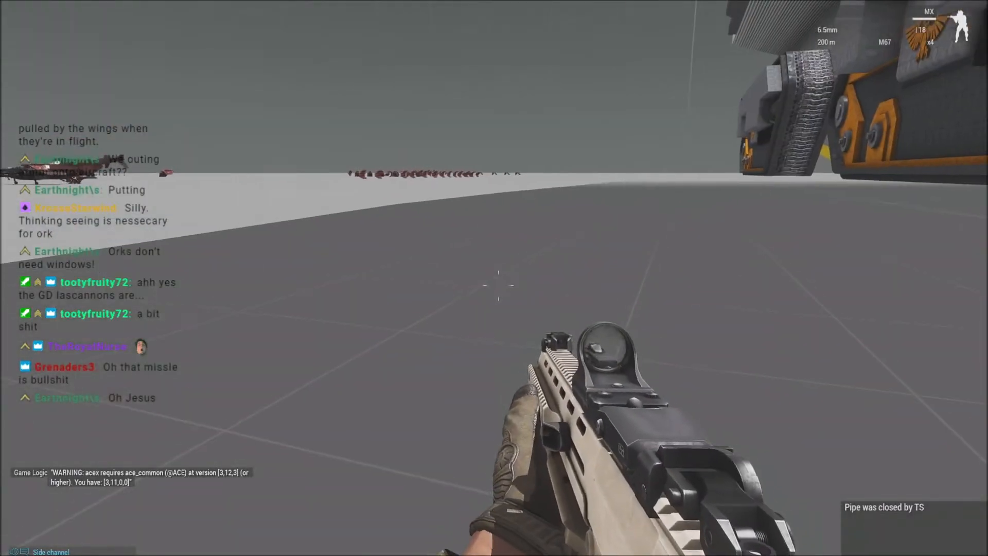
right_click(494, 277)
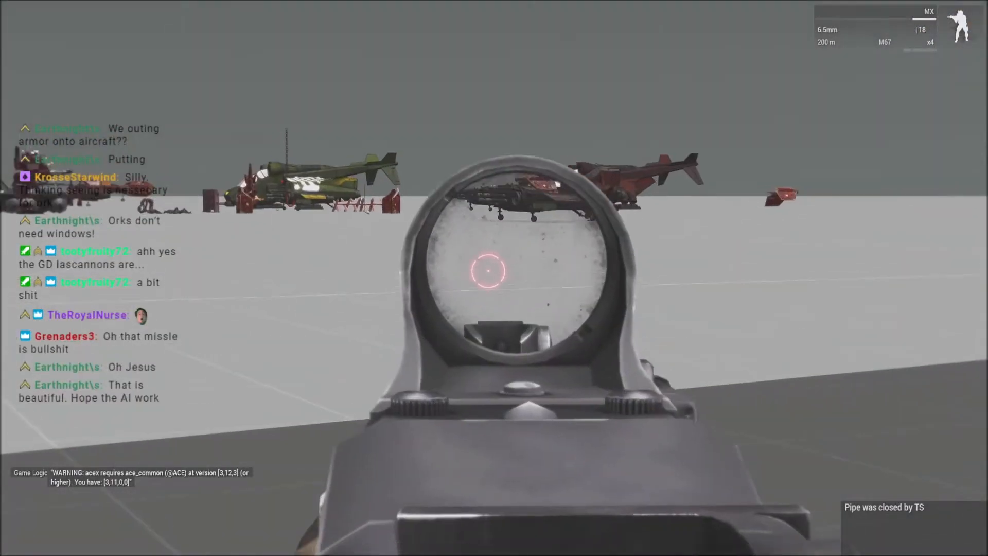
right_click(494, 278)
right_click(493, 278)
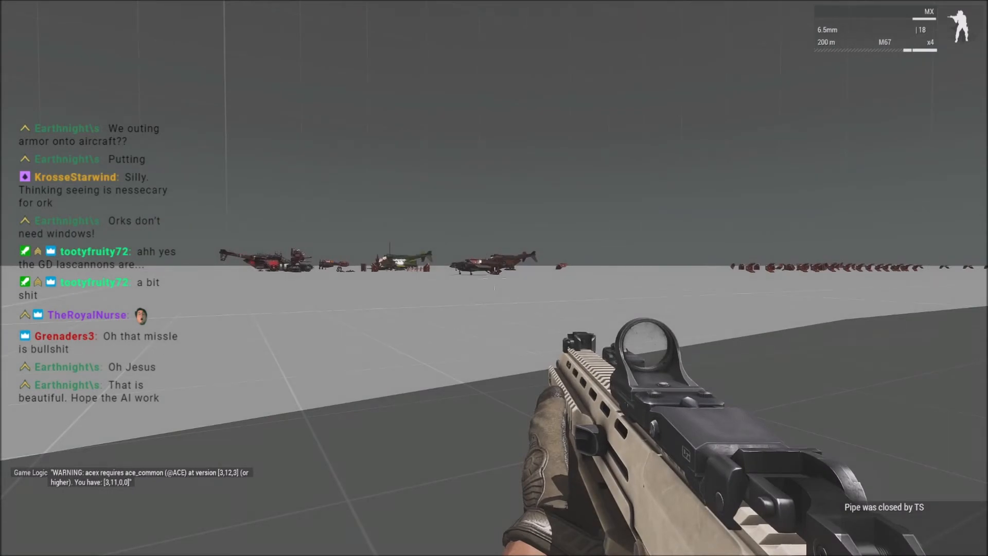
key("y")
left_click(429, 258)
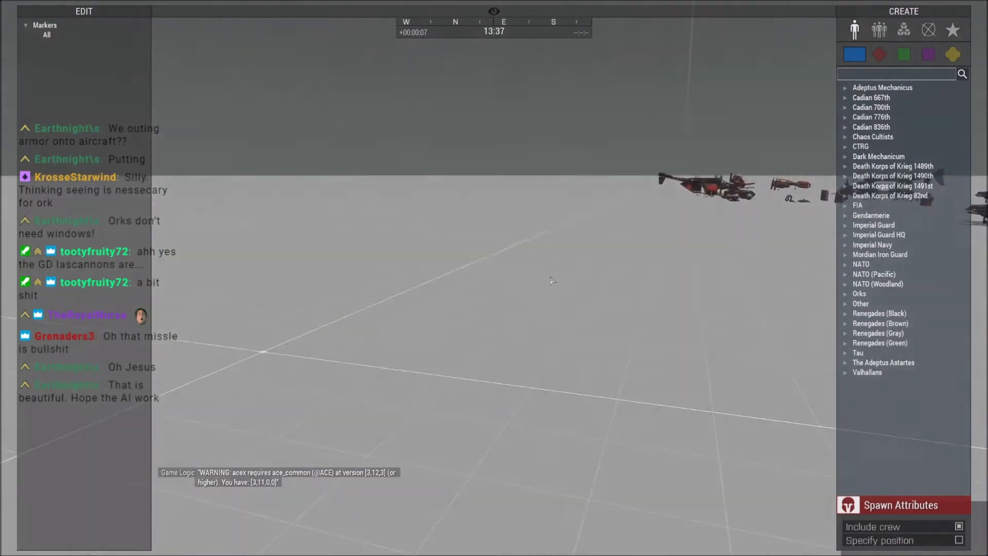
key("w")
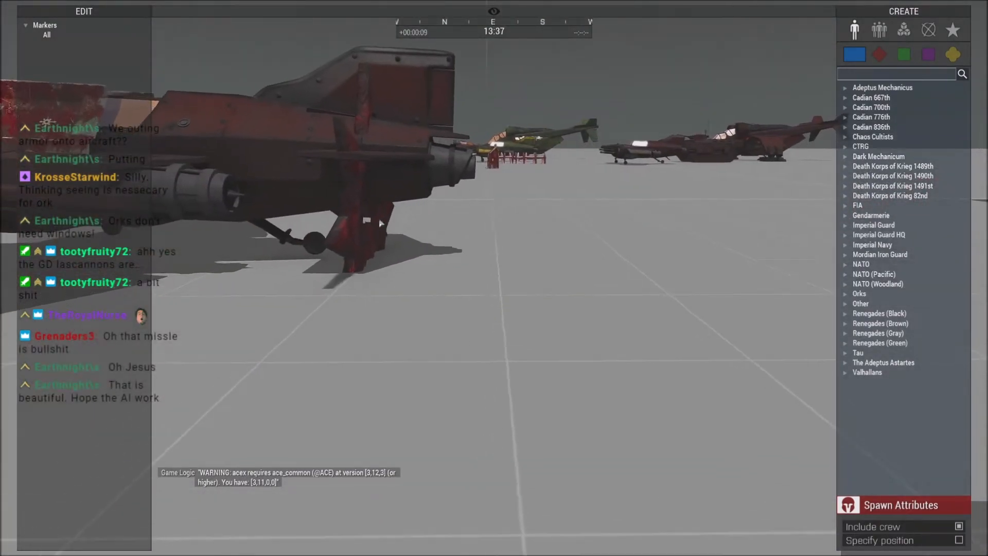
right_click_drag(387, 191, 387, 194)
key("w")
key("w")
key("a")
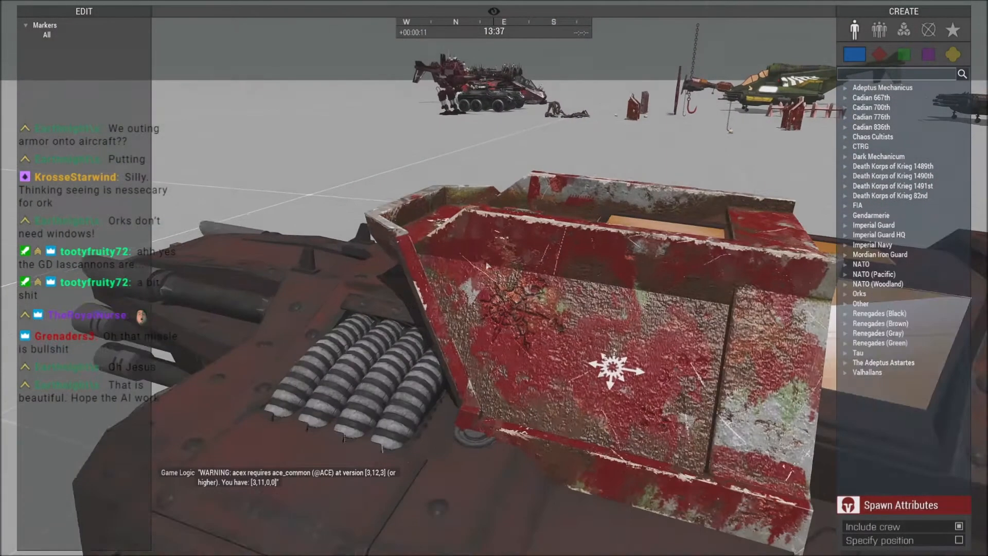
key("d")
right_click_drag(517, 282, 603, 291)
key("w")
key("s")
right_click_drag(491, 193, 440, 146)
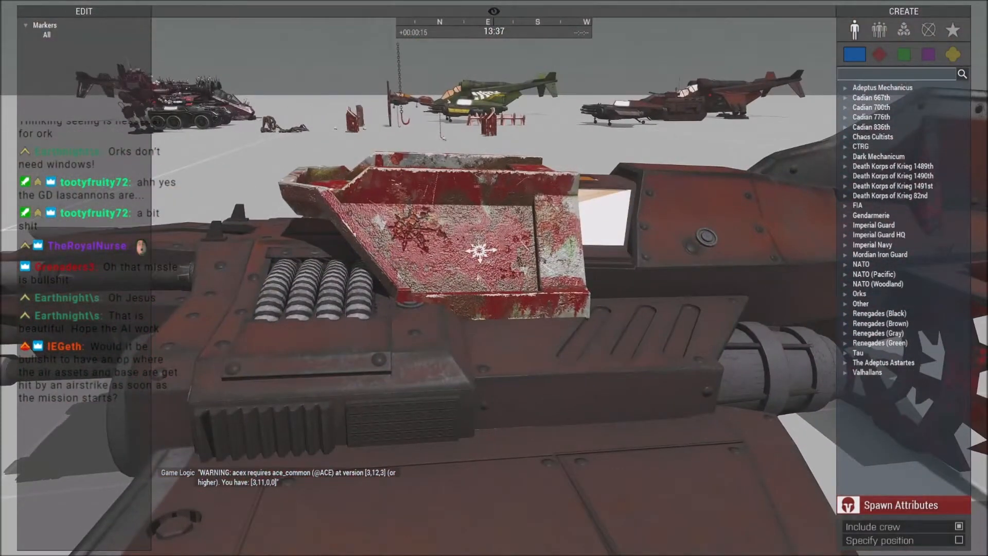
Make the Thunderbolt editable in Zeus by applying the Add/Remove editable objects module to it.
key("BackSpace")
key("BackSpace")
left_click(879, 55)
key("d")
right_click_drag(677, 187, 772, 206)
key("a")
key("s")
left_click(903, 30)
left_click(846, 304)
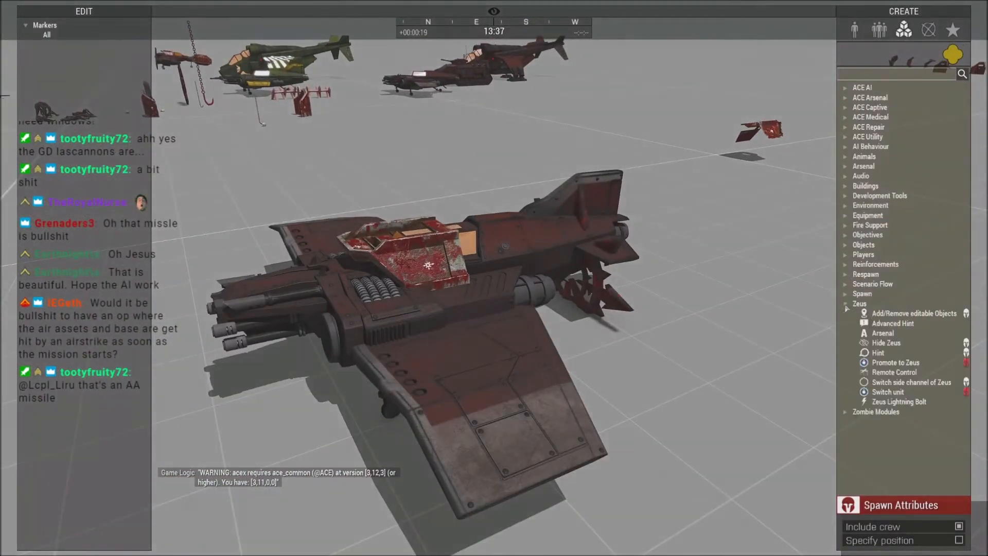
left_click(587, 341)
left_click(666, 312)
right_click_drag(667, 312, 825, 326)
key("s")
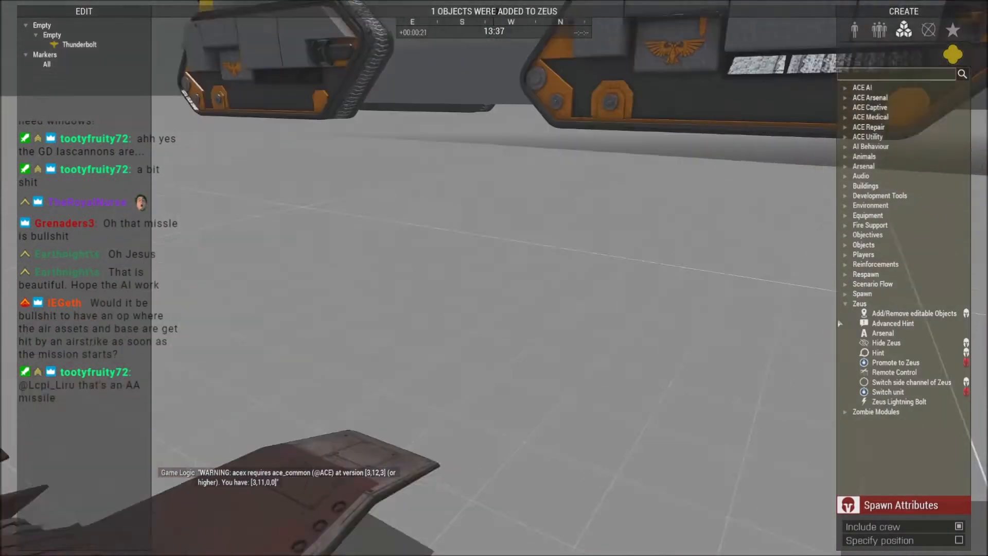
key("a")
Spawn an OPFOR Cadian Meltagunner (700th) as crew for the Thunderbolt and take control of the aircraft from its cockpit.
left_click(856, 29)
right_click_drag(856, 150, 847, 190)
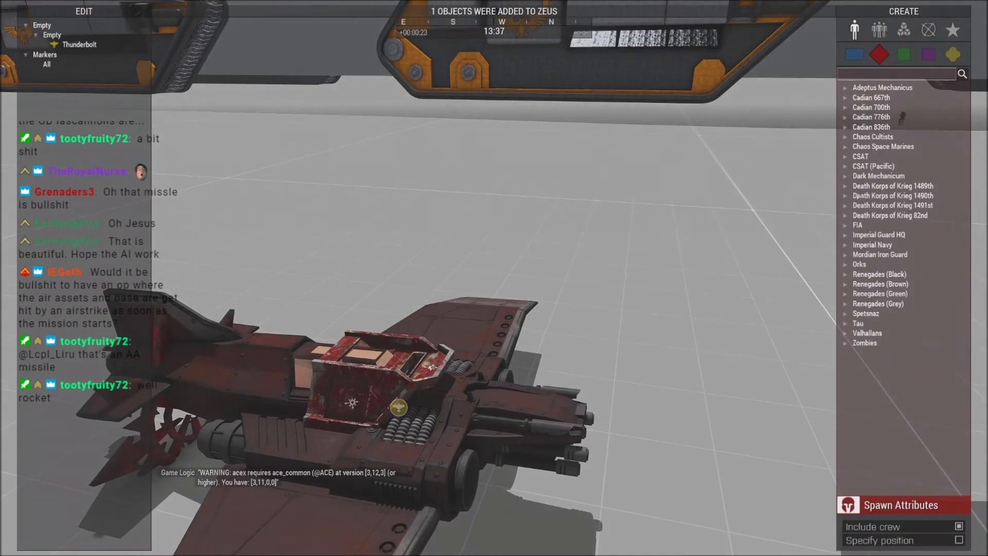
left_click(845, 108)
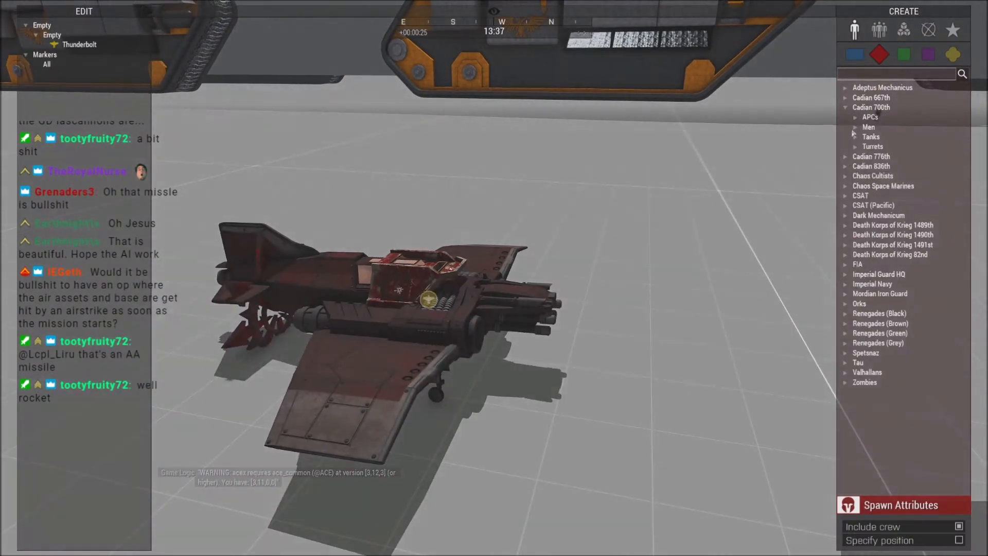
left_click(854, 127)
left_click(709, 304)
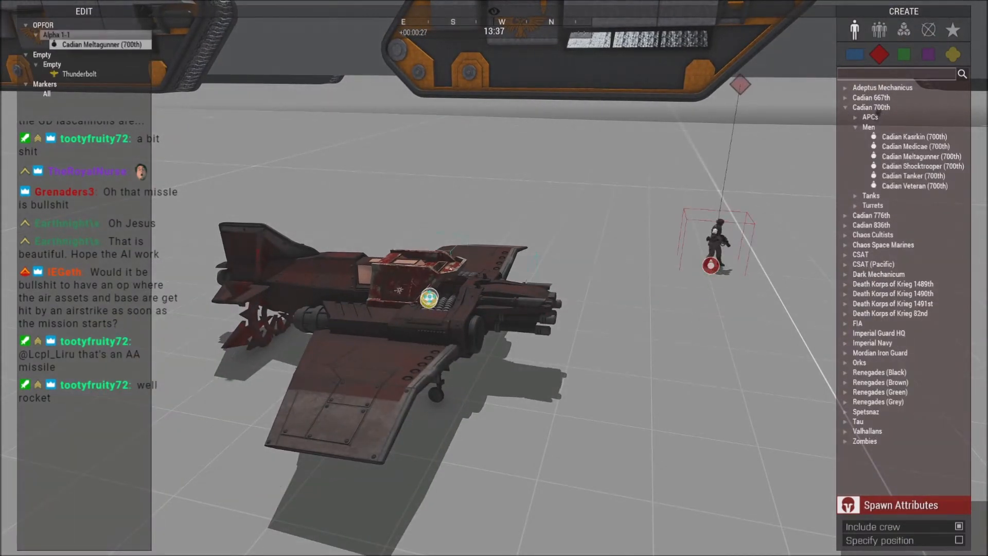
left_click_drag(429, 297, 430, 298)
double_click(433, 301)
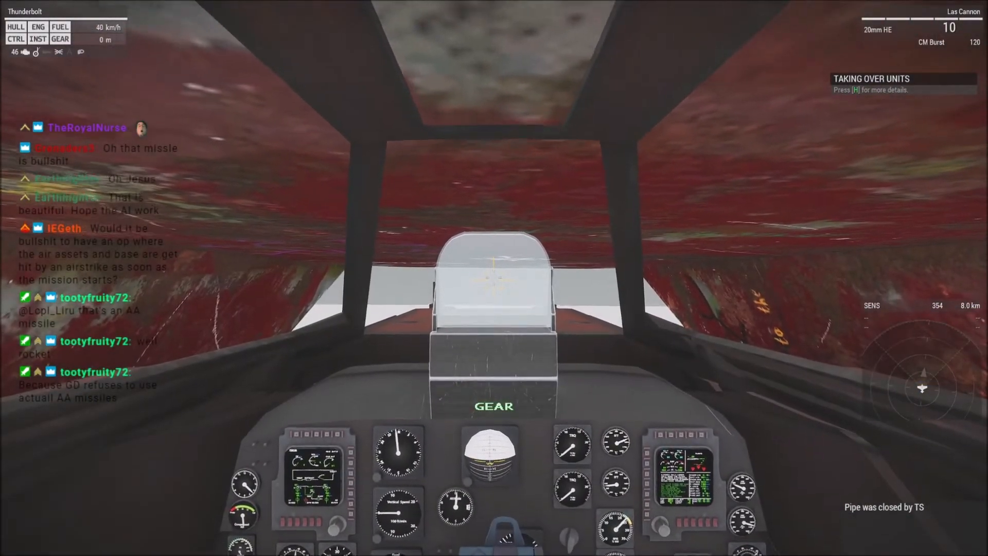
Abort the Thunderbolt cockpit test and return to the scenario editor.
key("Escape")
left_click(29, 511)
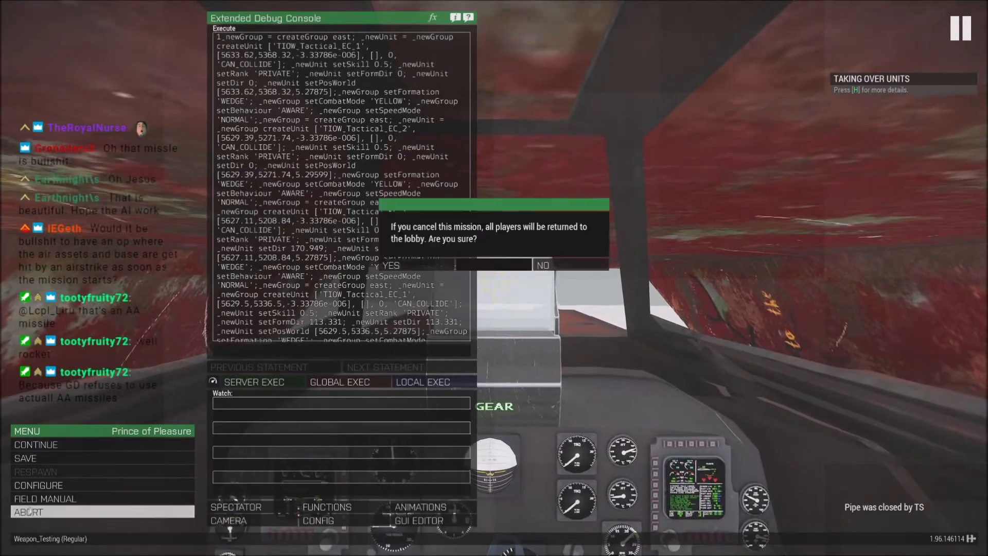
left_click(404, 265)
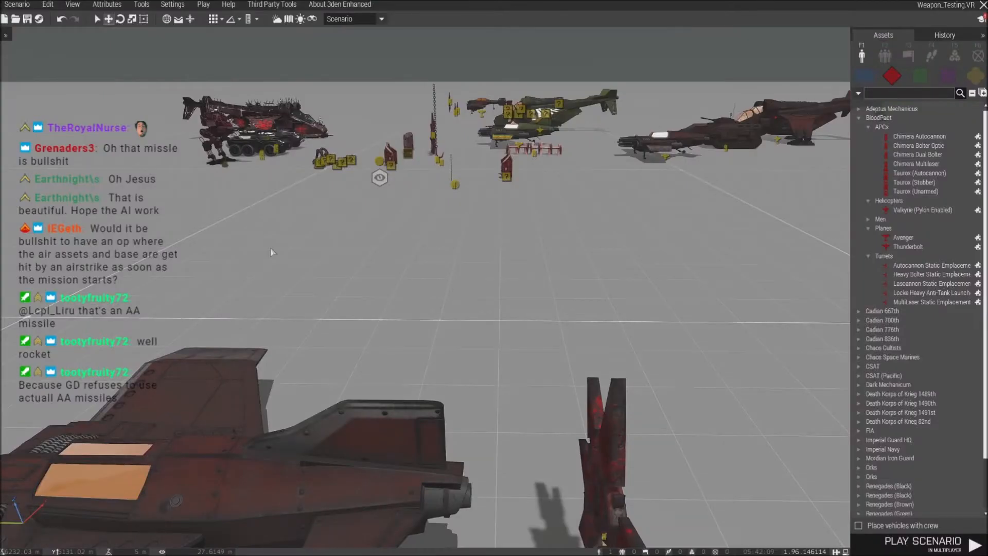
Examine the Chaos Star and the armour piece around the Thunderbolt from several angles in the editor.
key("s")
right_click_drag(518, 264, 504, 320)
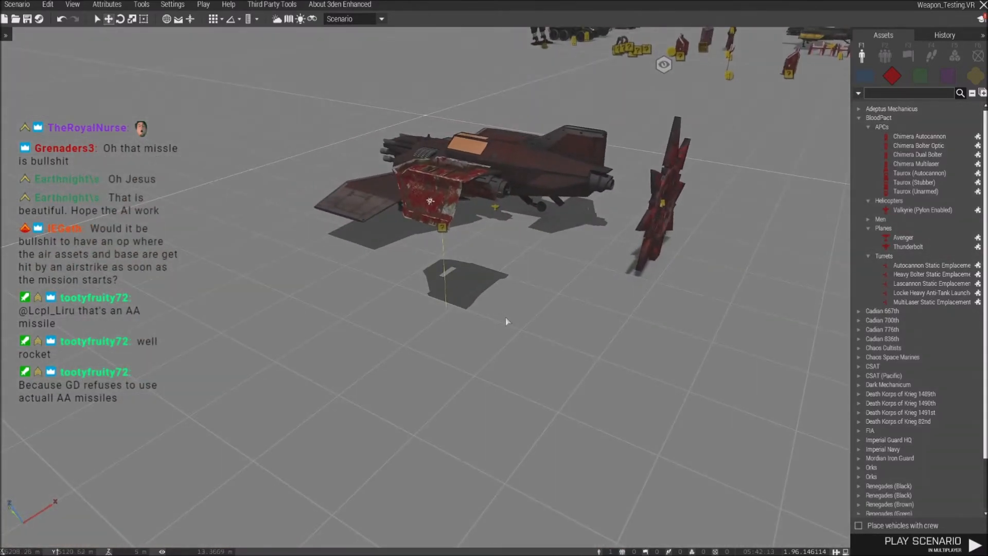
key("w")
key("d")
right_click_drag(506, 310, 594, 293)
key("z")
key("w")
key("a")
key("w")
key("a")
key("a")
key("d")
key("w")
key("q")
key("w")
key("d")
key("a")
left_click(662, 293)
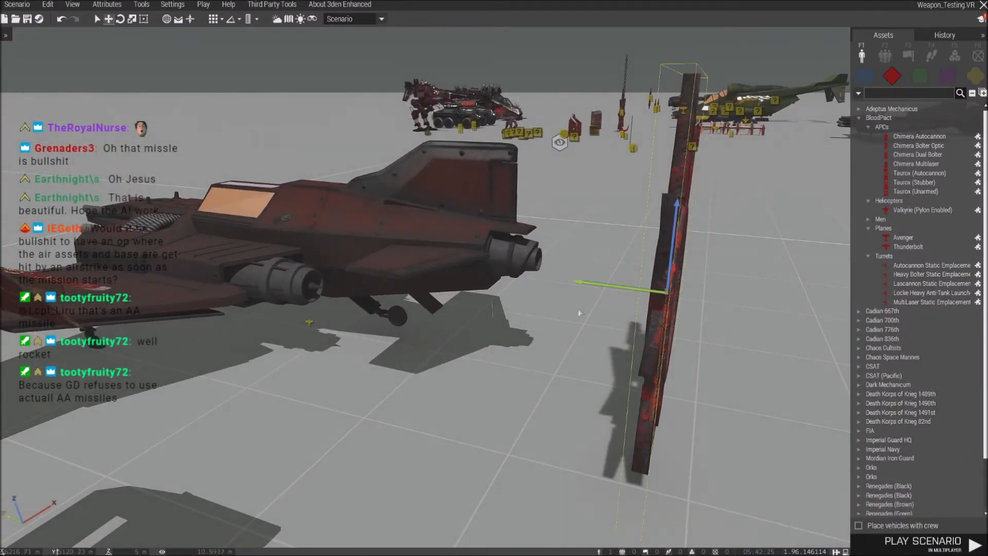
key("d")
key("s")
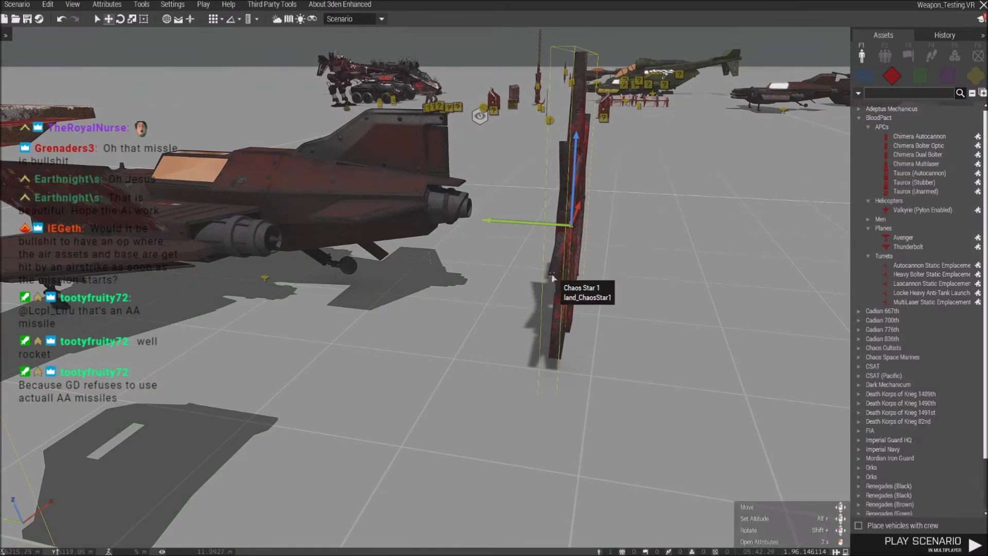
key("d")
right_click_drag(572, 274, 556, 289)
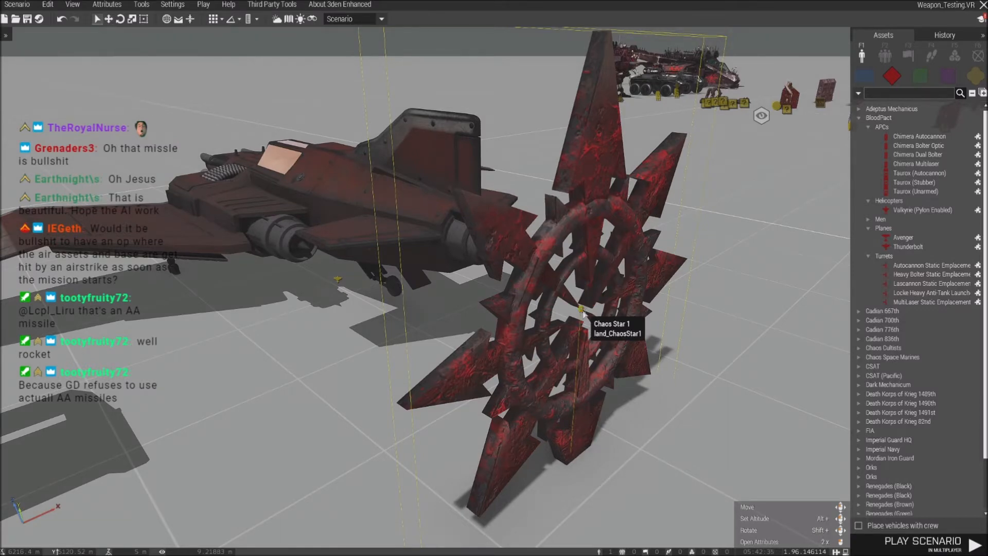
right_click_drag(583, 313, 521, 317)
key("w")
key("a")
right_click_drag(340, 294, 453, 303)
key("d")
key("a")
key("w")
key("d")
key("s")
key("w")
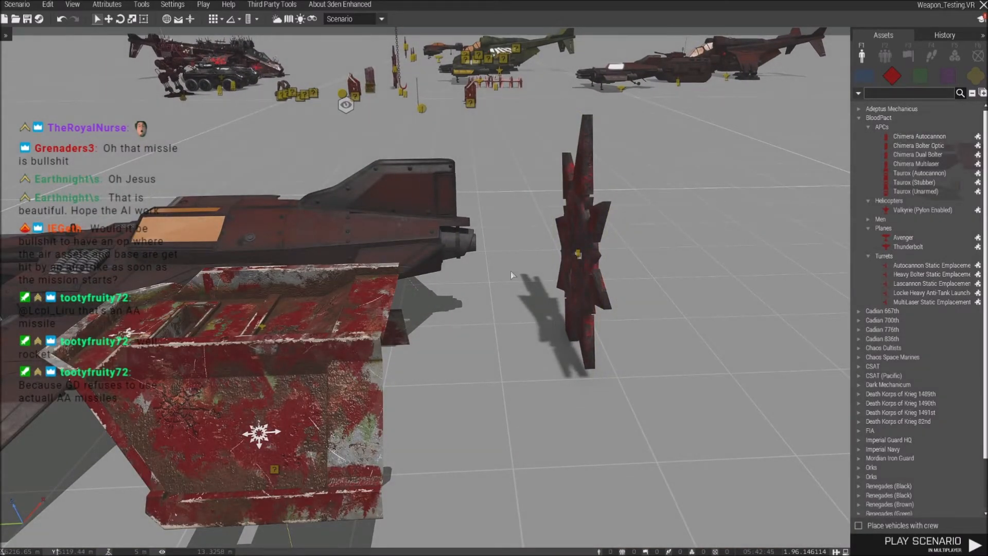
Set the Chaos Star's init script to "this attachTo [Thunder1, [0, -5, 2]];".
double_click(579, 256)
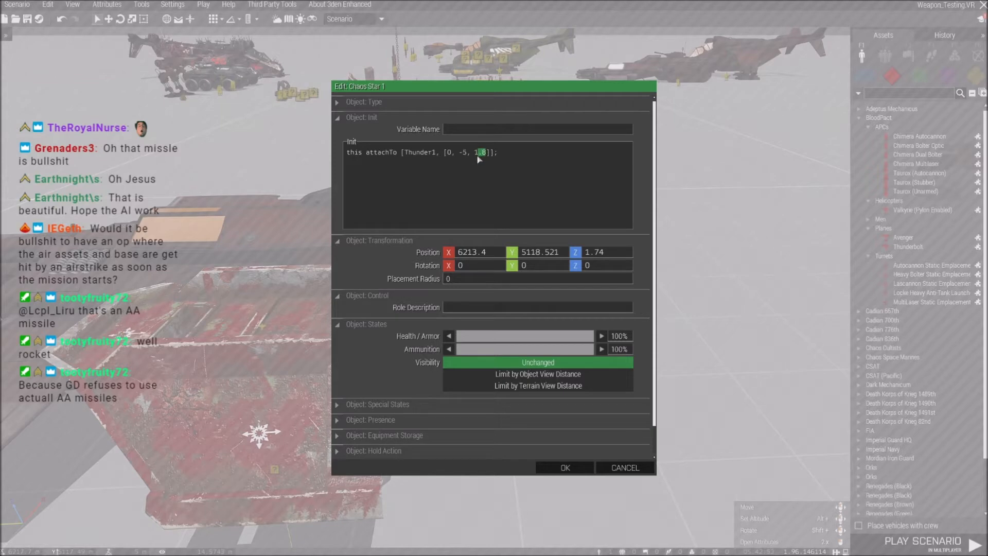
type("2")
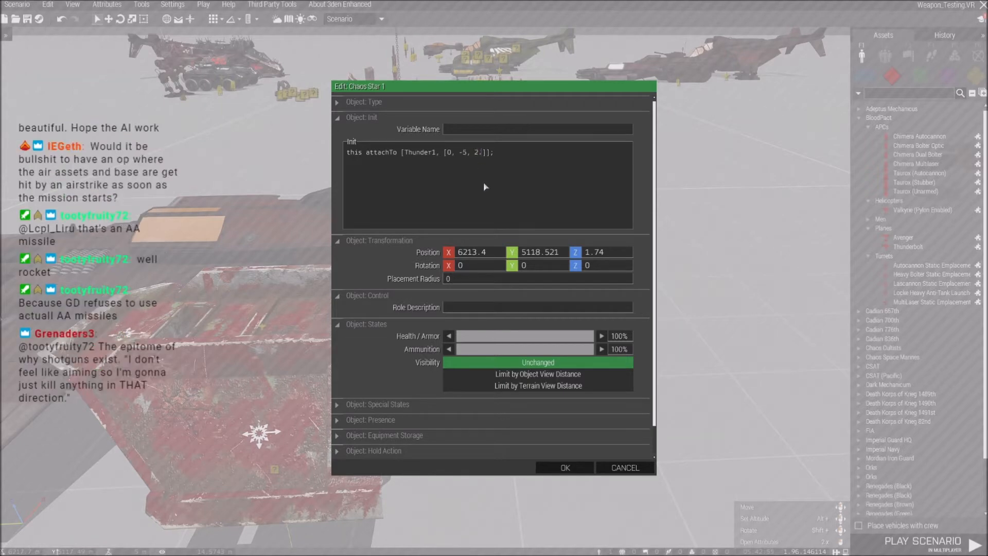
left_click(565, 467)
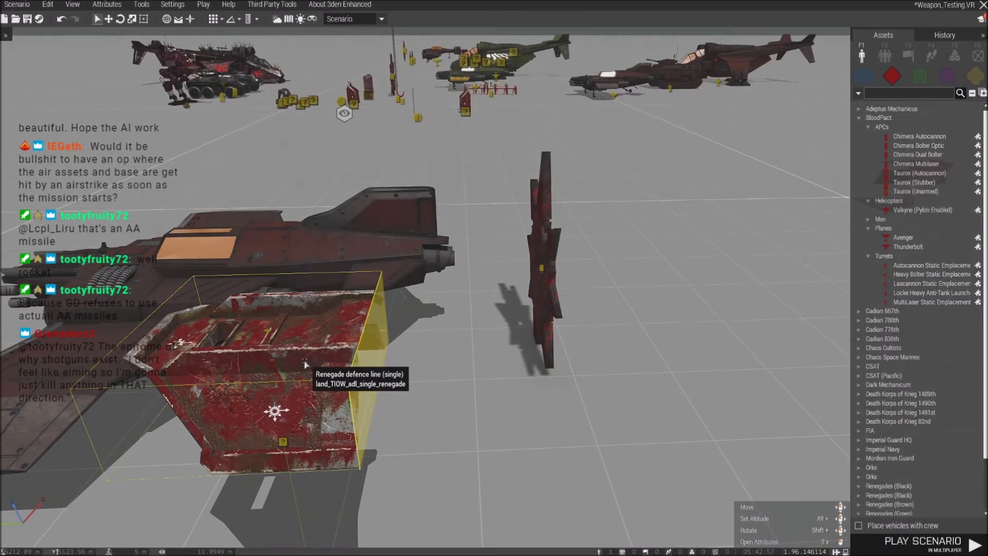
Move a Renegade defence line about 2.2 m toward the tail and set its init orientation to "setVectorDirAndUp [[-1,0,-100],[0,-1,0]]".
key("space")
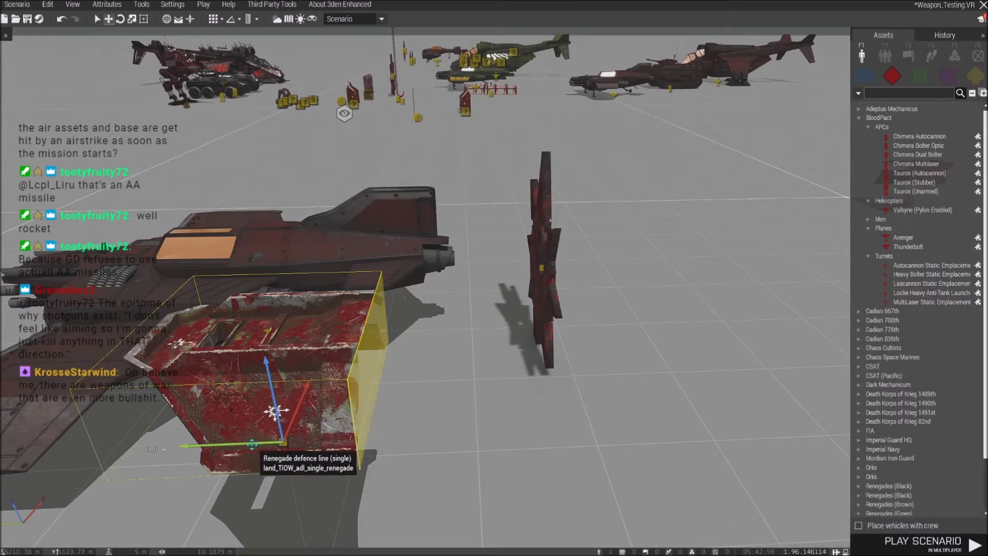
left_click_drag(252, 446, 453, 456)
double_click(487, 438)
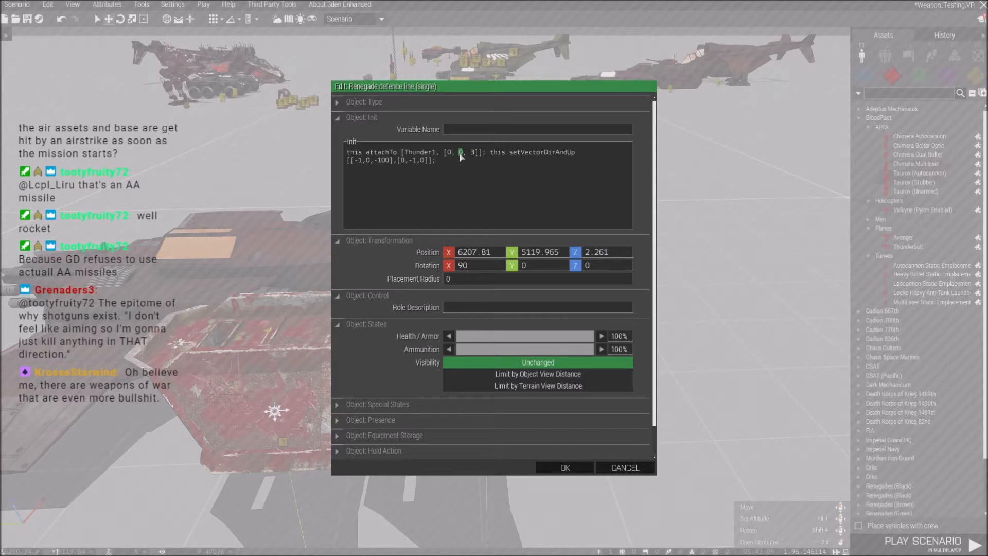
left_click(558, 468)
Launch the scenario in multiplayer again and inspect the Chaos Star around the Thunderbolt's tail engine in the Zeus view.
left_click(203, 5)
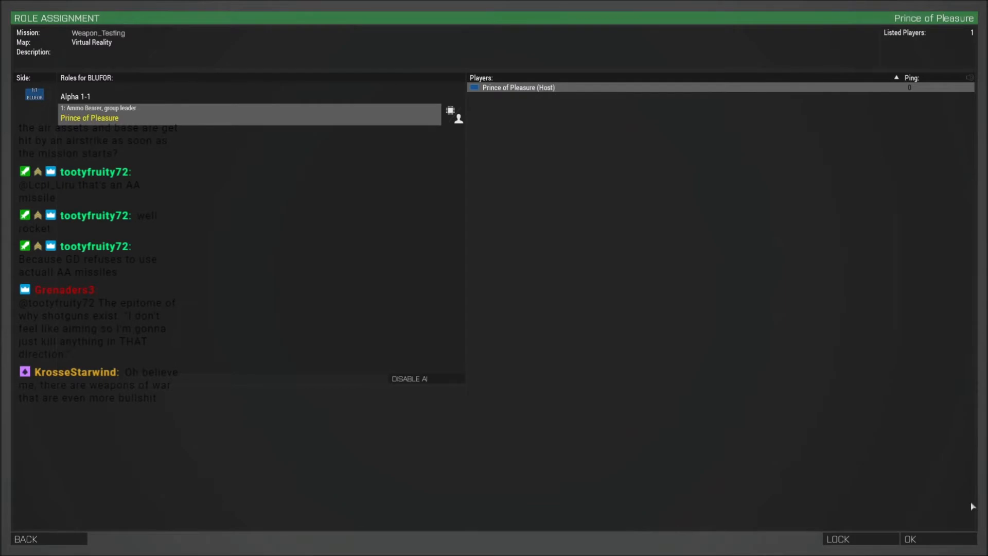
left_click(922, 538)
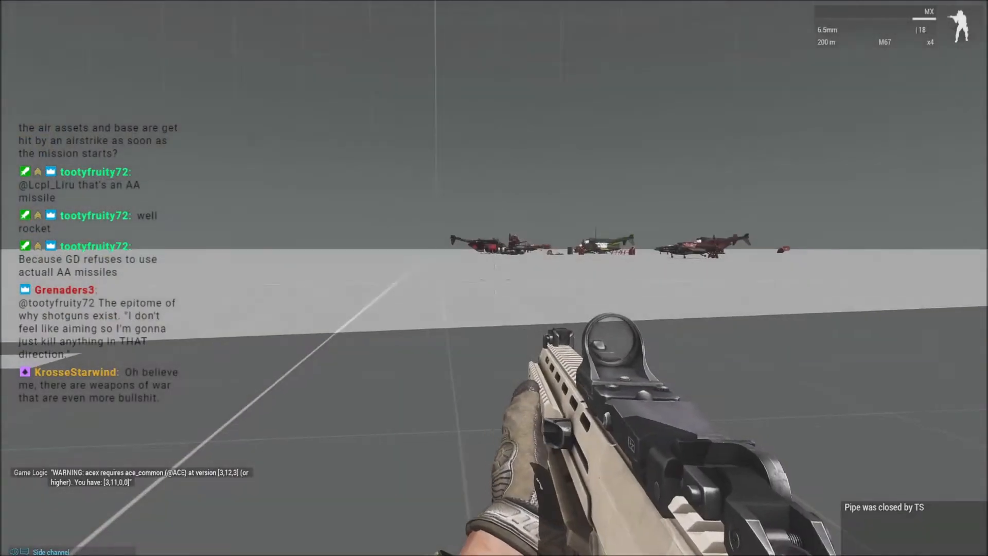
key("shift+w")
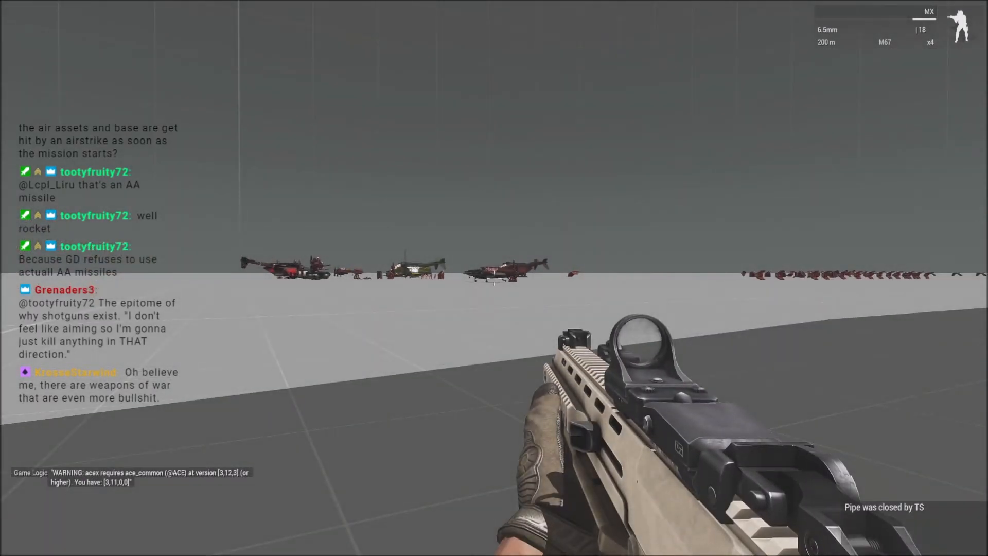
key("y")
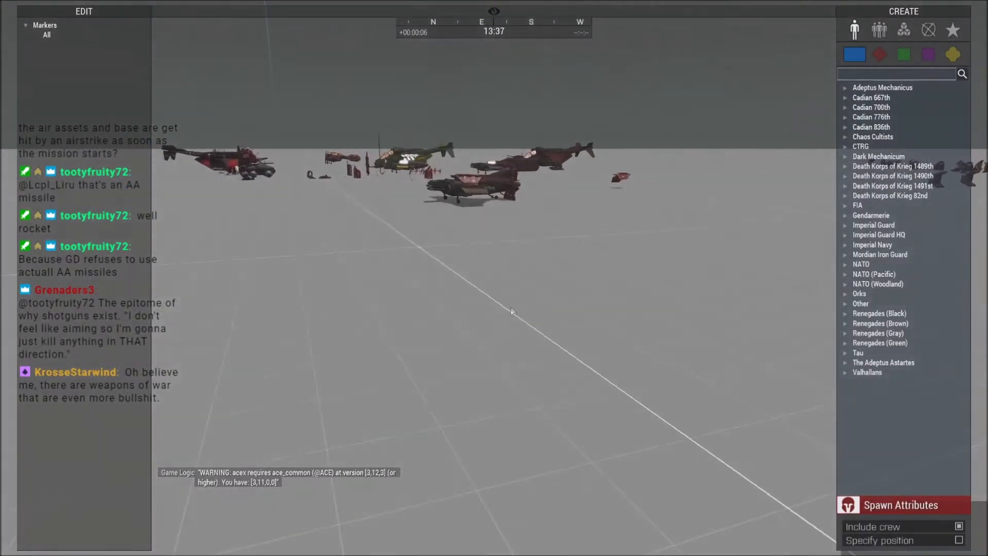
key("w")
right_click_drag(534, 344, 503, 327)
key("z")
key("z")
key("a")
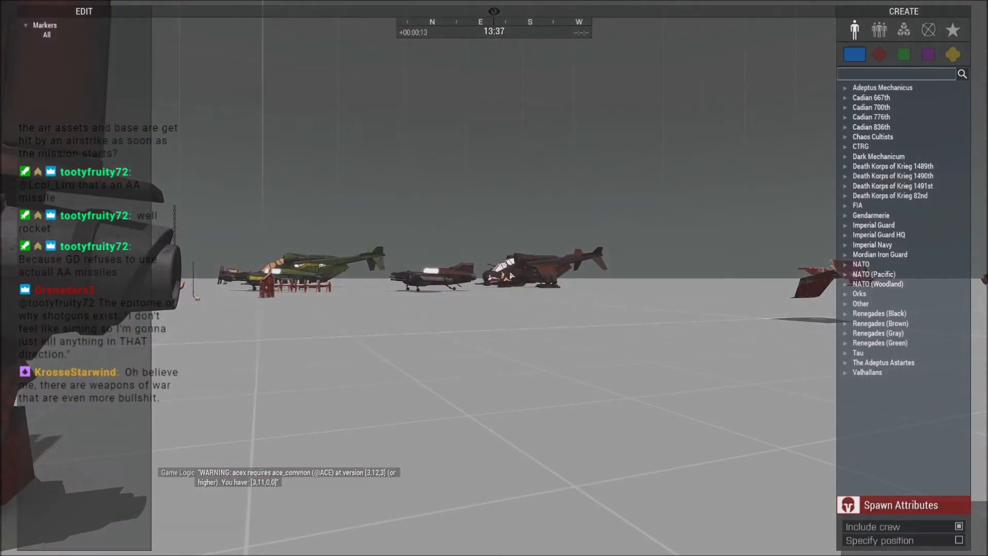
right_click_drag(503, 327, 395, 322)
key("d")
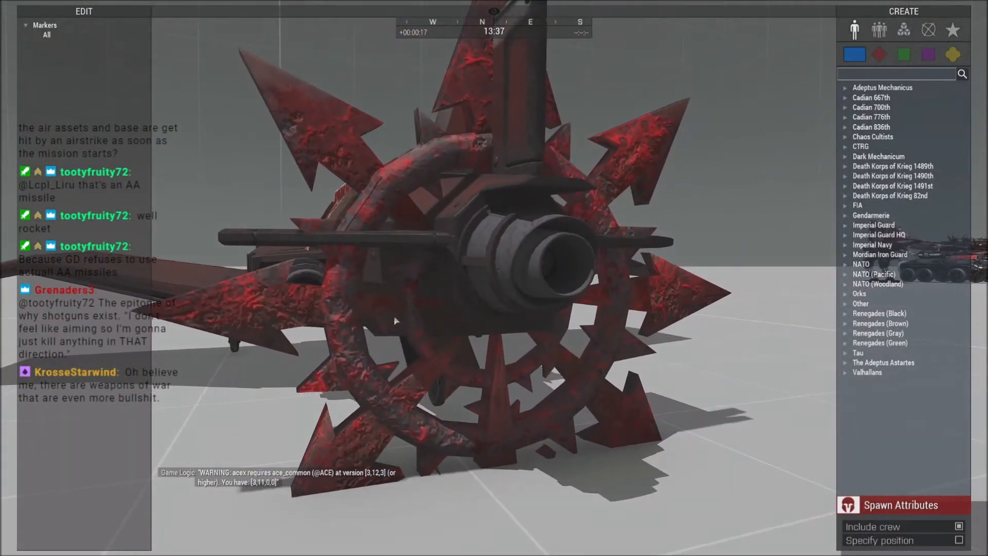
Examine the Chaos Star's fit around the Thunderbolt's tail from behind and from the side in the Zeus view.
key("a")
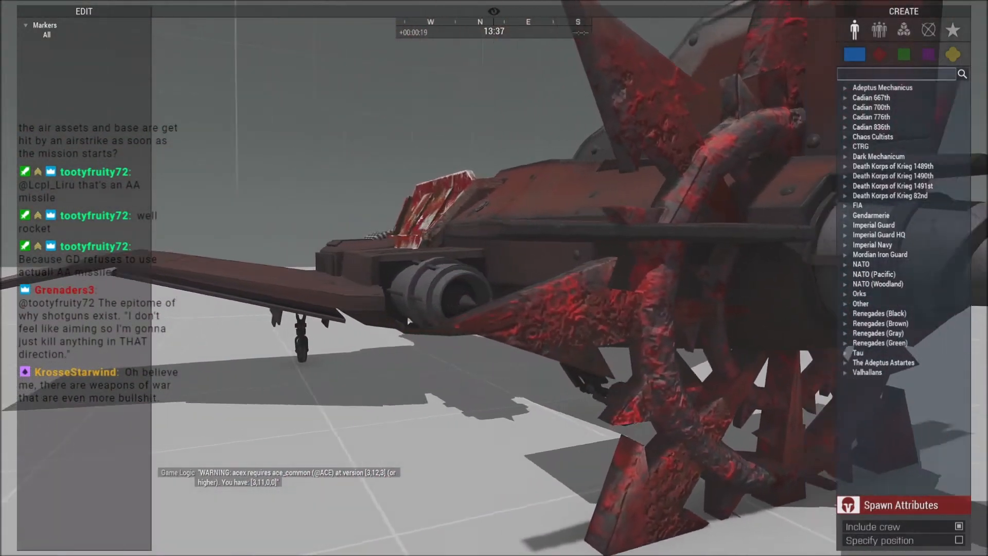
right_click_drag(396, 321, 479, 314)
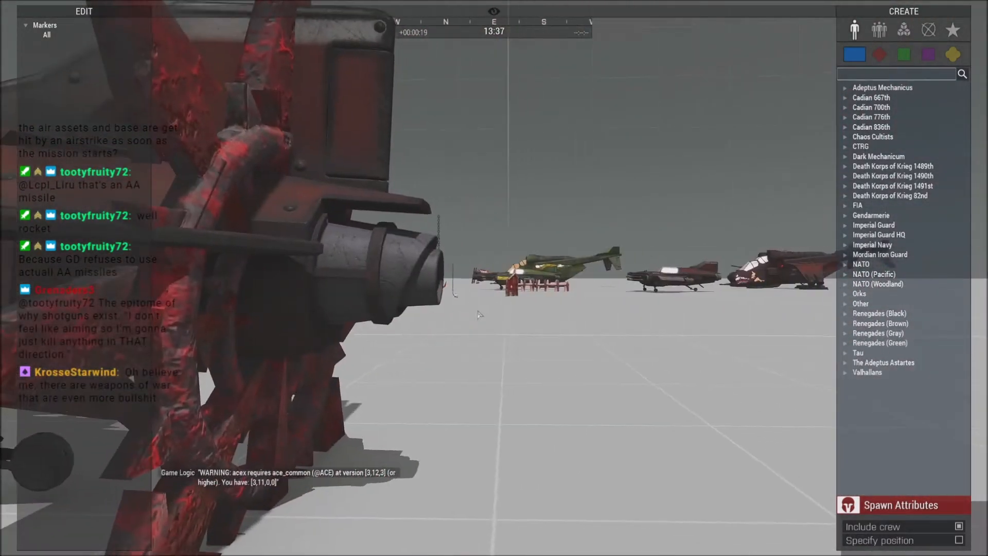
key("s")
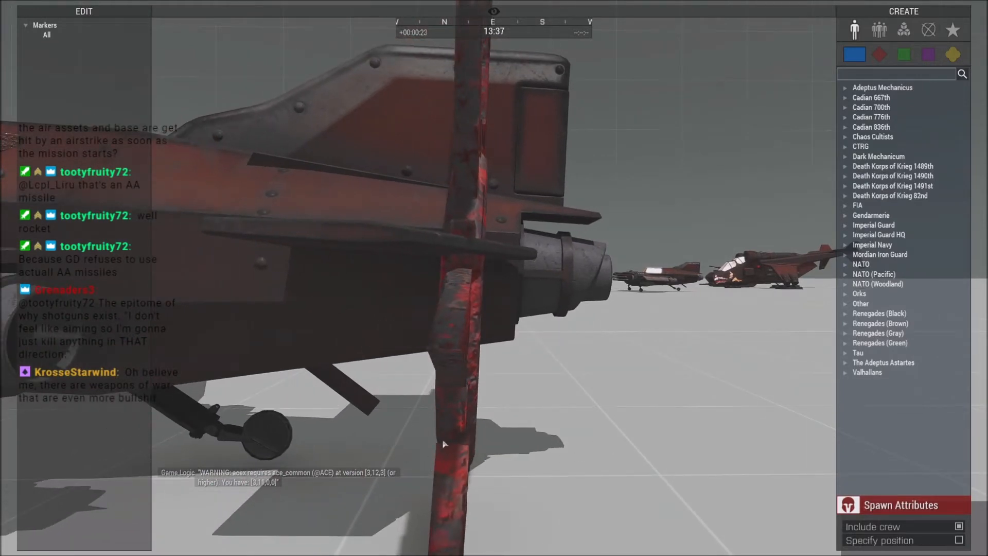
key("d")
key("a")
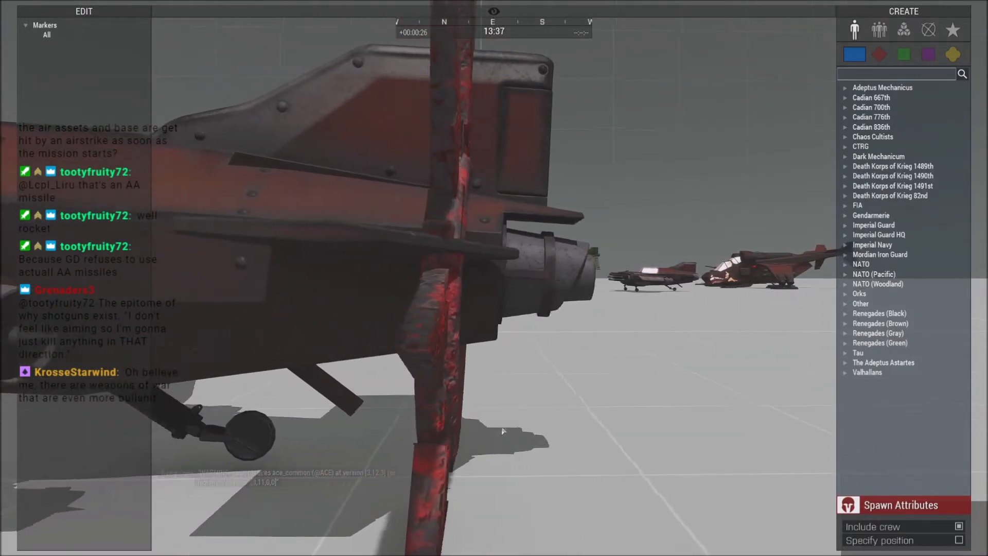
right_click_drag(465, 419, 446, 421)
key("d")
right_click_drag(397, 388, 419, 385)
key("d")
key("q")
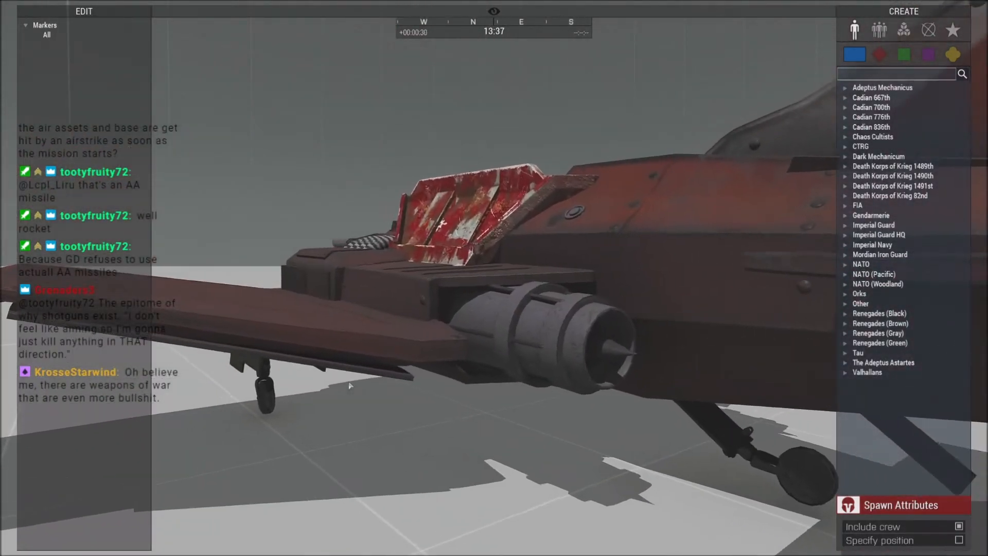
Examine the armour piece attached over the Thunderbolt's cockpit up close from above and the side, with the interface hidden briefly.
key("w")
right_click_drag(349, 384, 339, 349)
key("d")
key("q")
key("s")
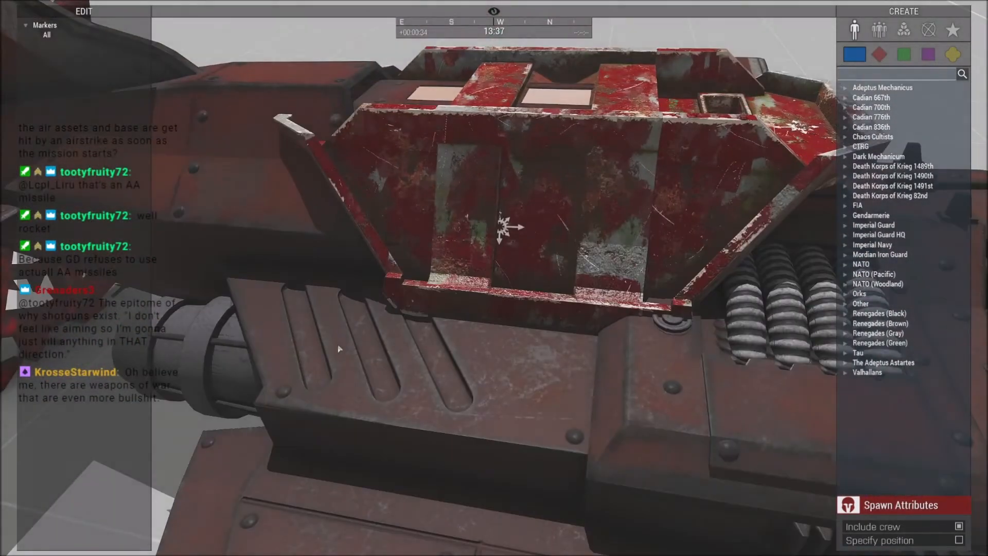
key("BackSpace")
key("BackSpace")
scroll(419, 327, "down", 1)
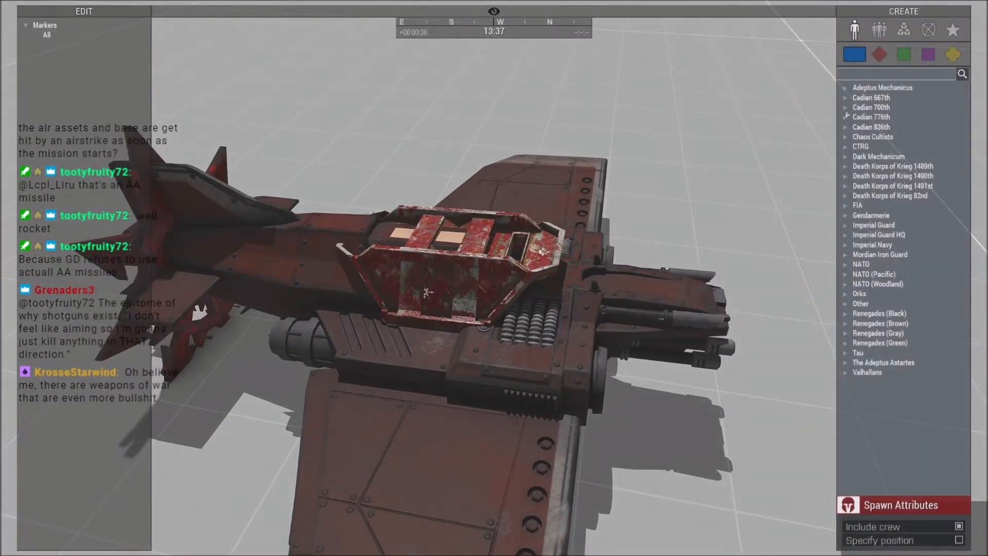
Make the Thunderbolt editable in Zeus with the Add/Remove editable Objects module.
left_click(903, 30)
key("s")
left_click(844, 304)
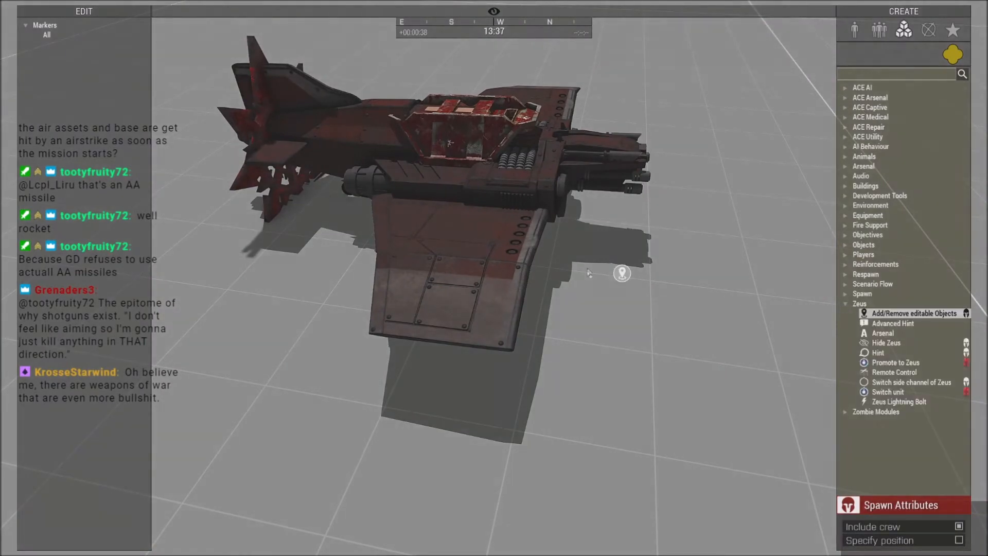
left_click(696, 292)
left_click(660, 314)
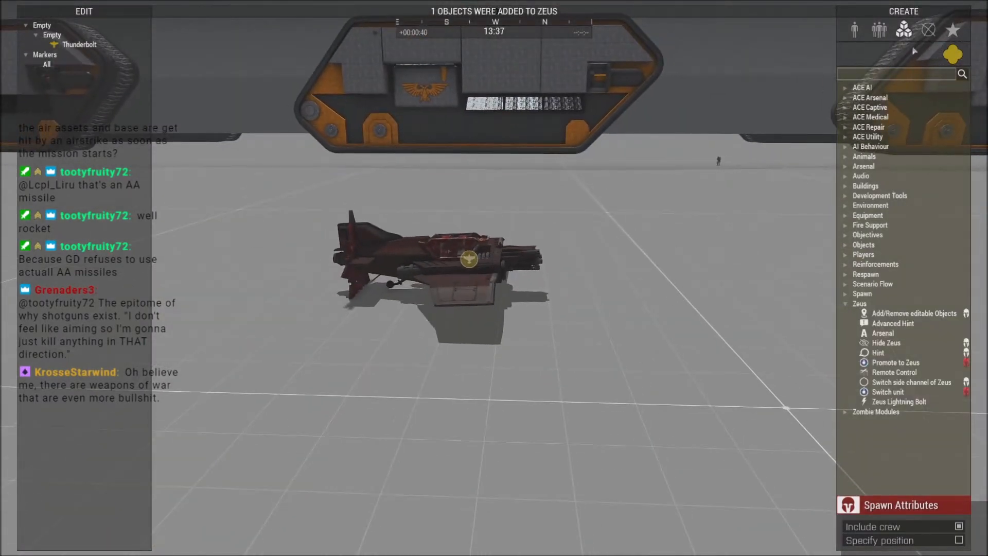
Crew the Thunderbolt with an OPFOR Cadian Medicae (776th), take control, and test-fly it in the cockpit and external views.
key("w")
key("w")
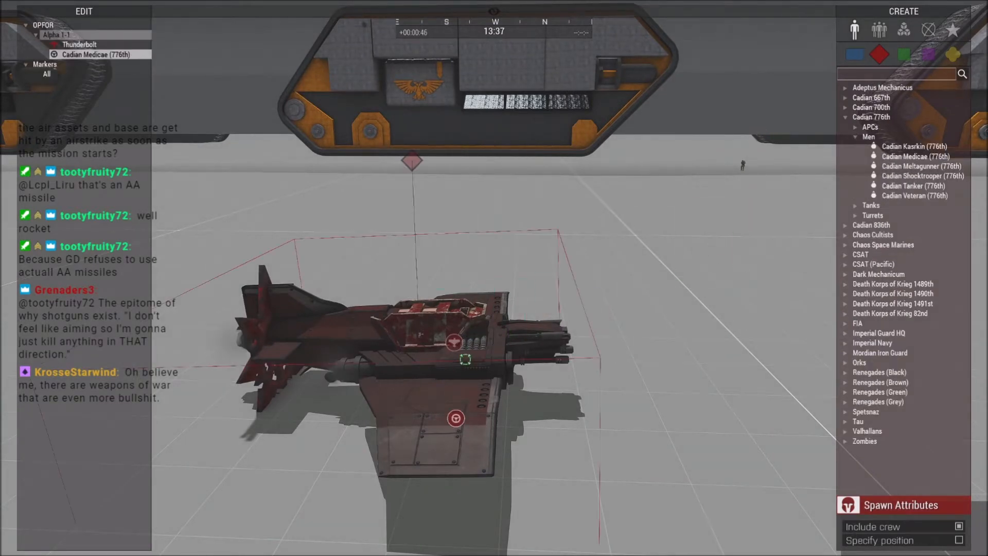
double_click(454, 344)
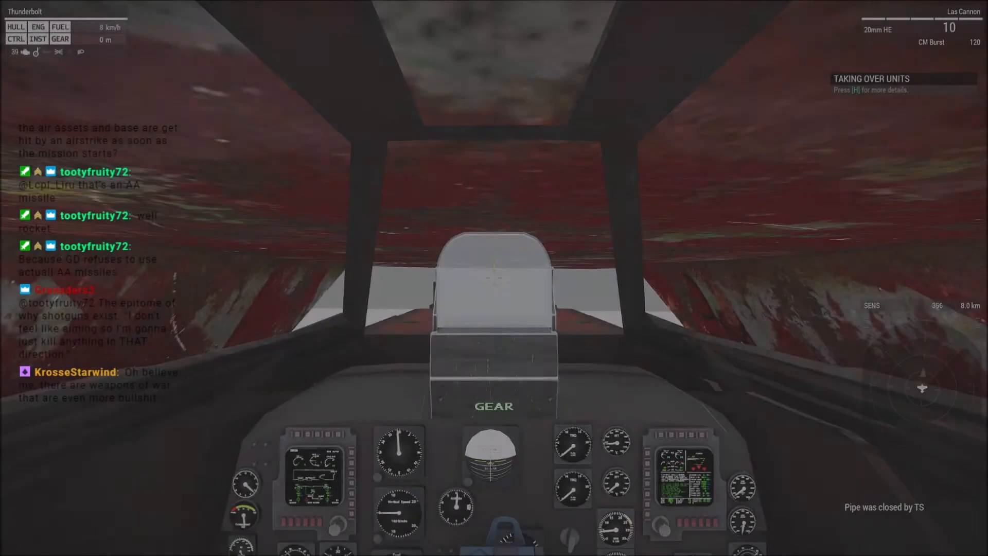
key("shift")
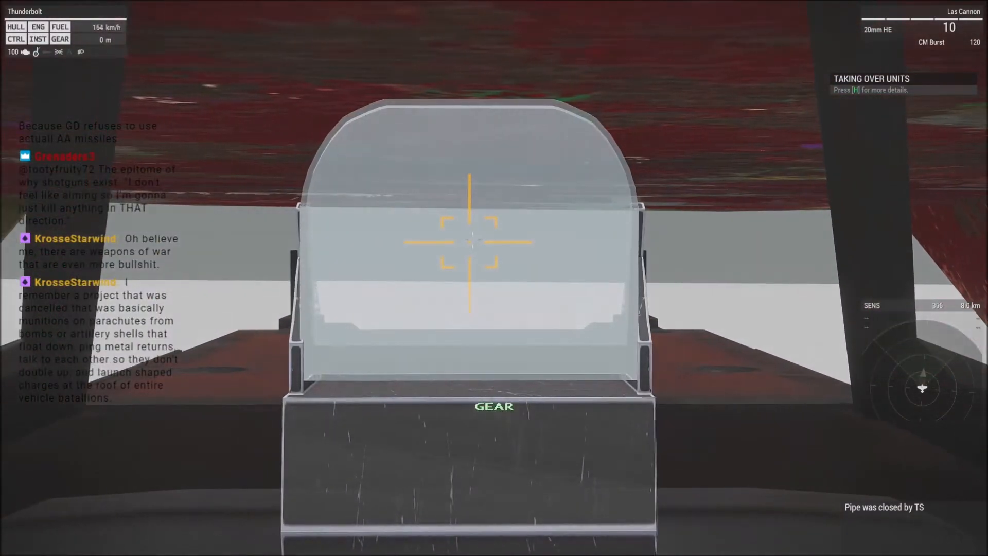
key("KP_Enter")
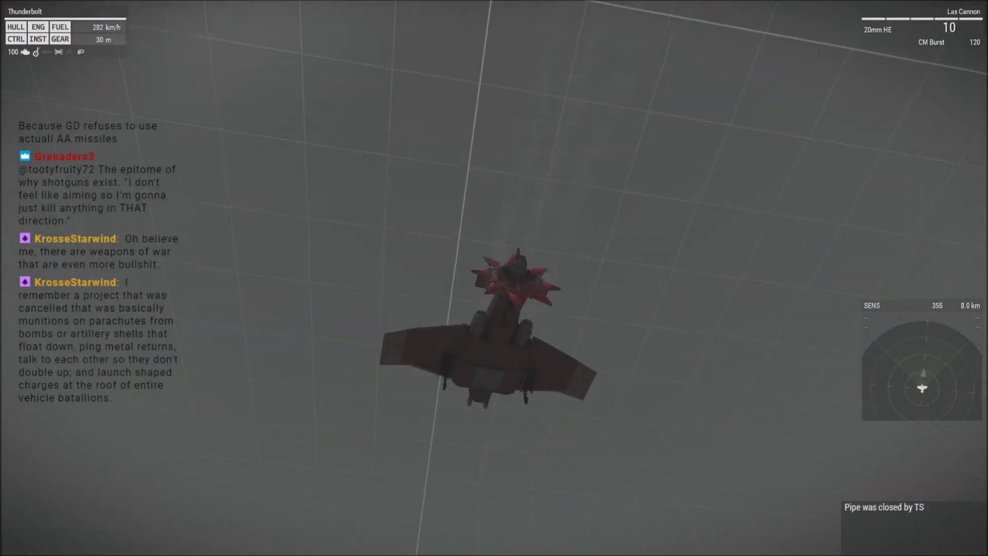
left_click(494, 278)
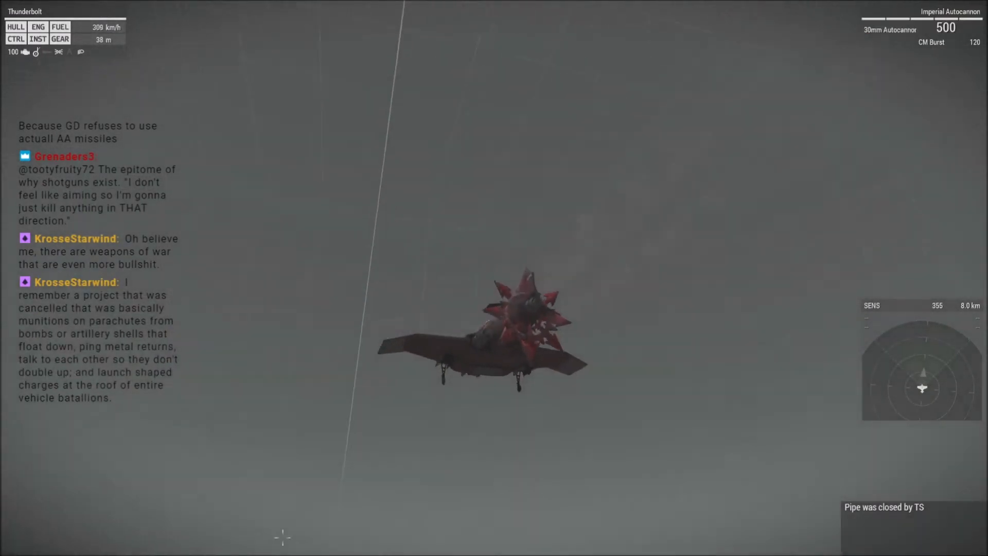
Abort the test mission and return to the scenario editor.
key("Escape")
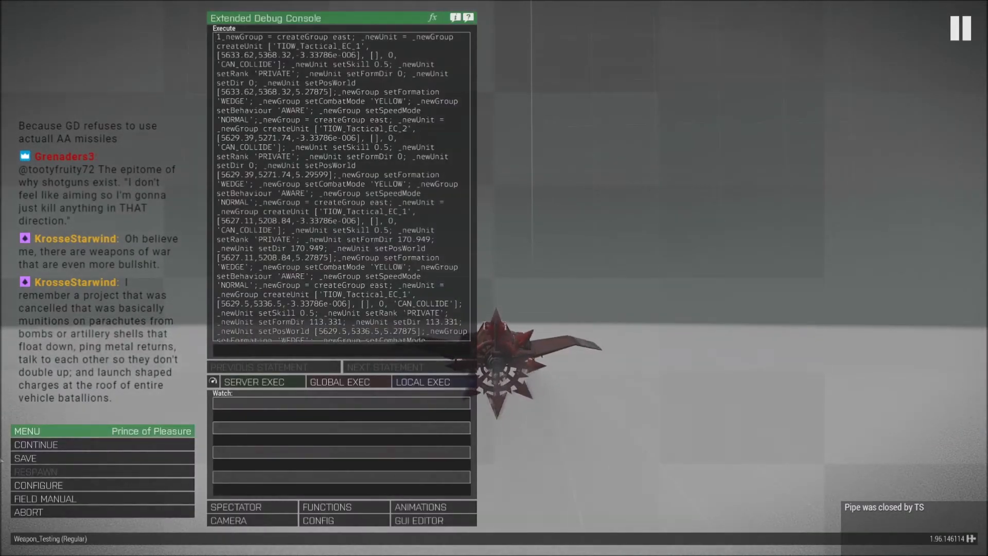
left_click(30, 511)
left_click(394, 270)
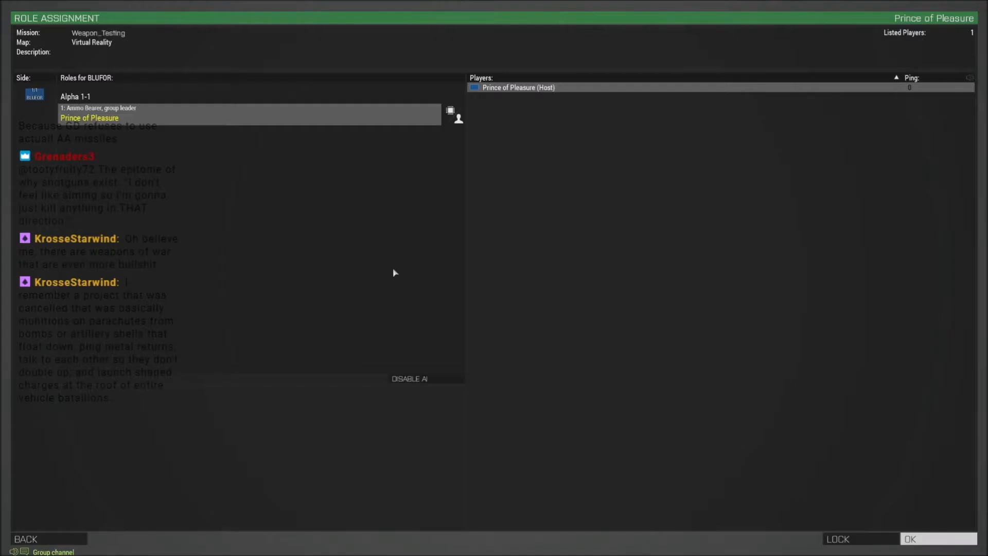
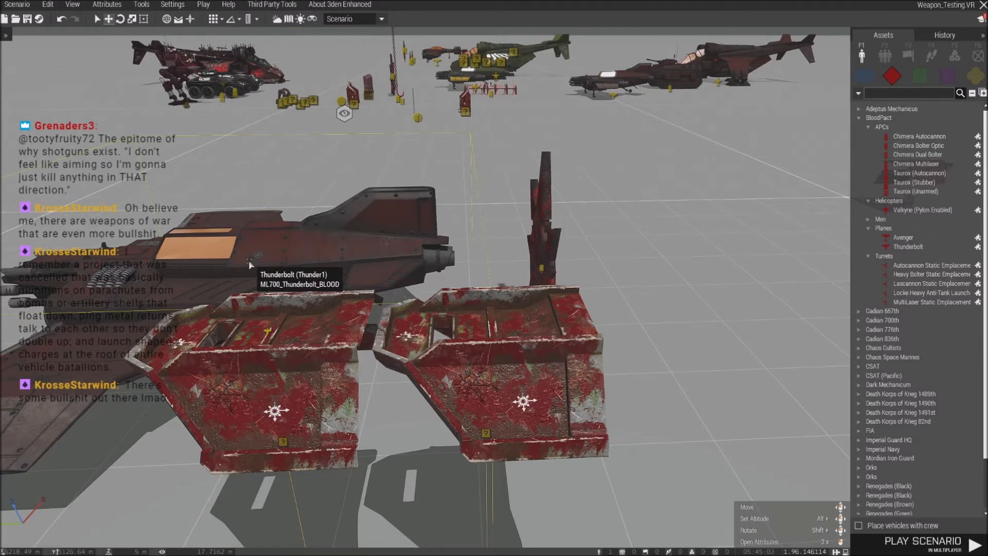
Set the Chaos Star's init script to "this attachTo [Thunder1, [0, -5.7, 2.7]];".
scroll(530, 296, "up", 5)
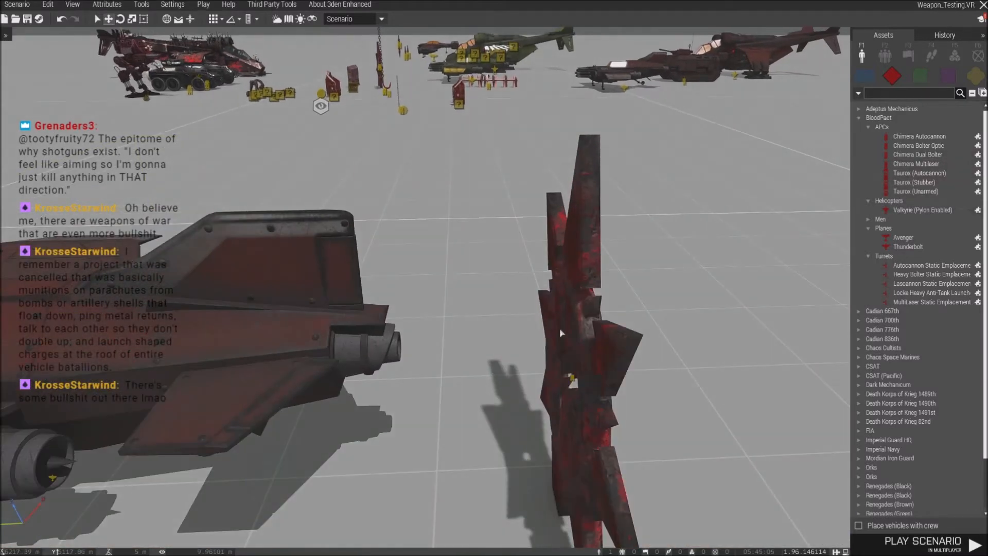
double_click(572, 384)
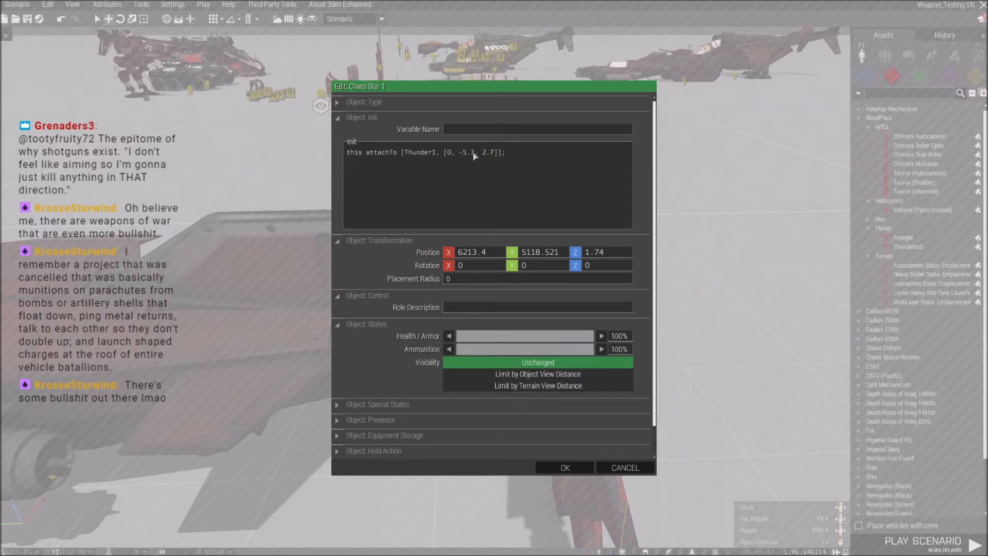
left_click(554, 470)
Launch the scenario in multiplayer, check the parked aircraft from the player's position, and open the Zeus interface.
left_click(203, 5)
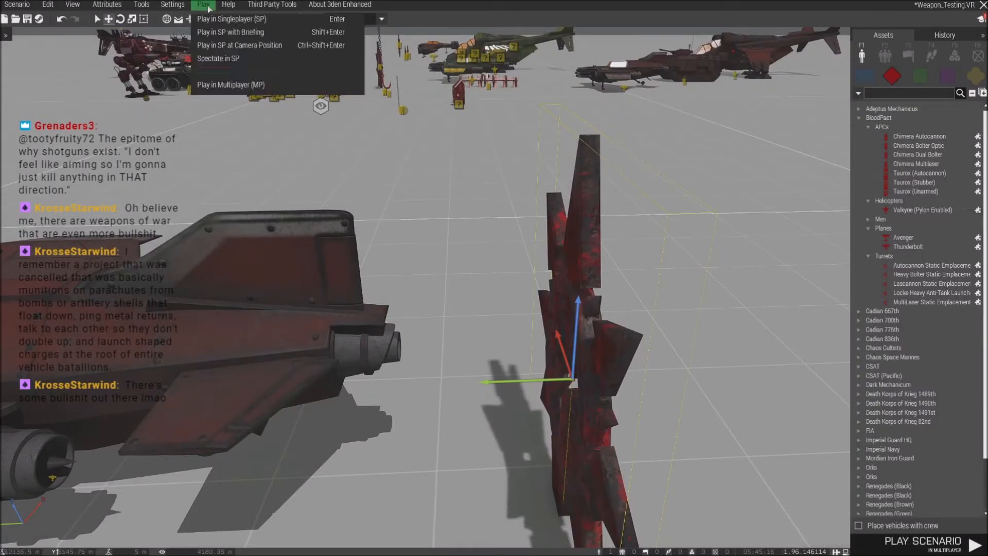
left_click(235, 86)
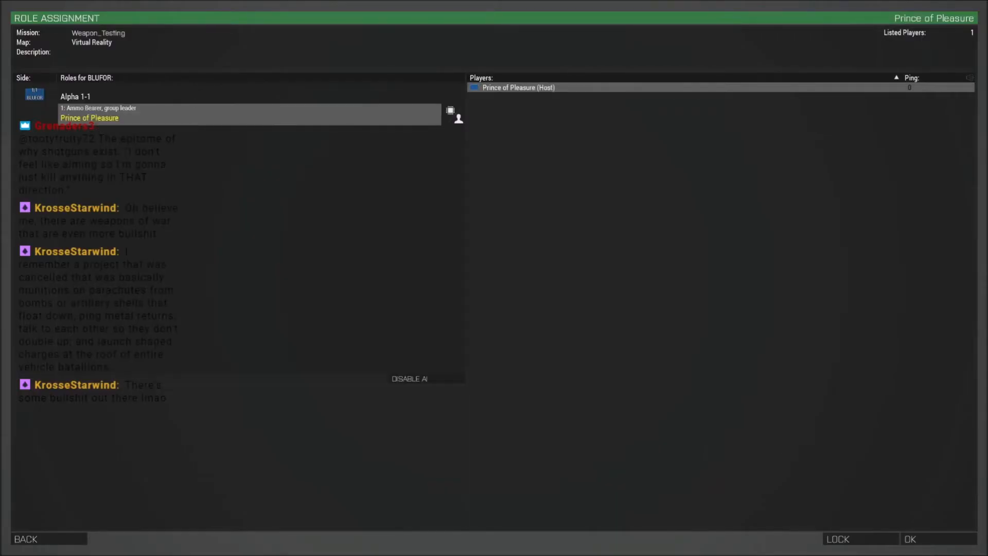
left_click(923, 542)
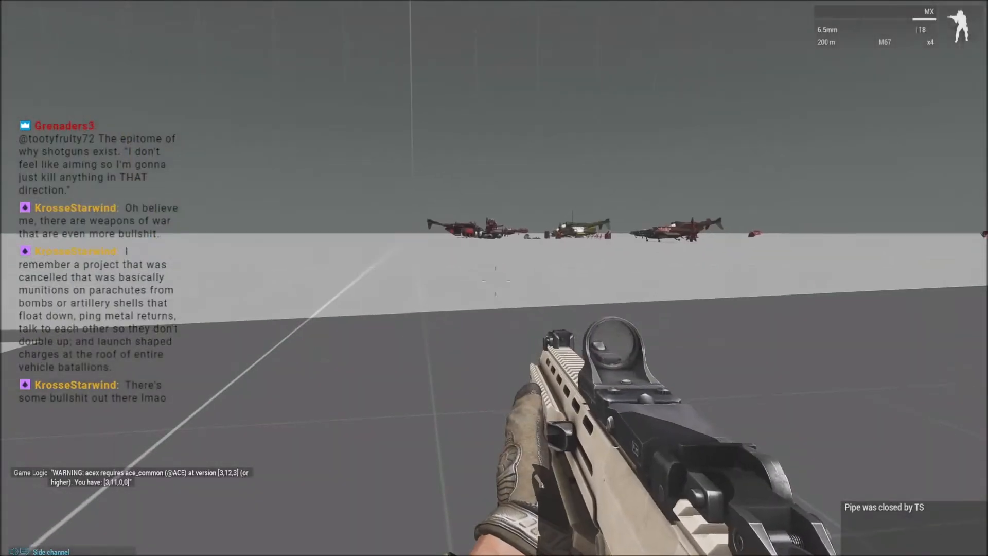
right_click(496, 281)
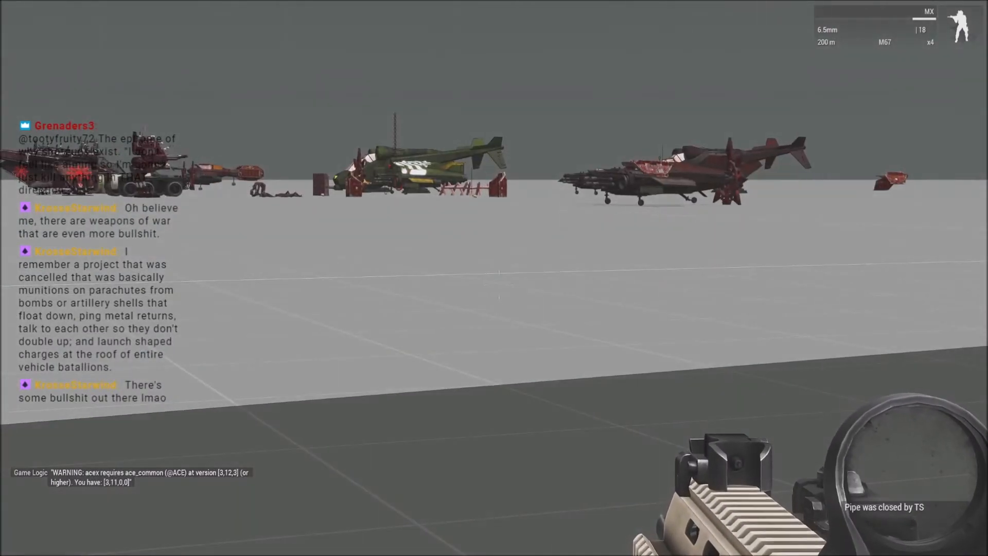
right_click(497, 282)
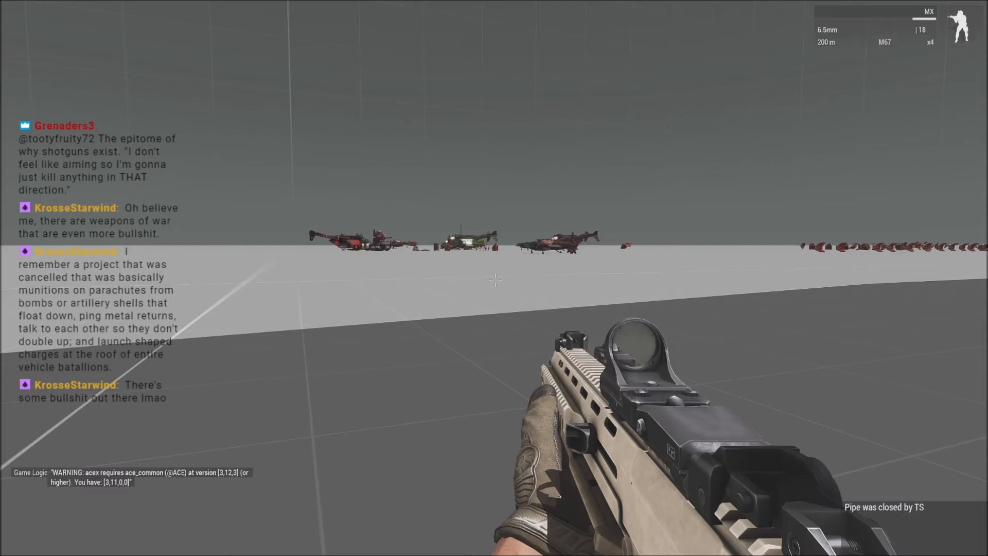
key("y")
left_click(419, 264)
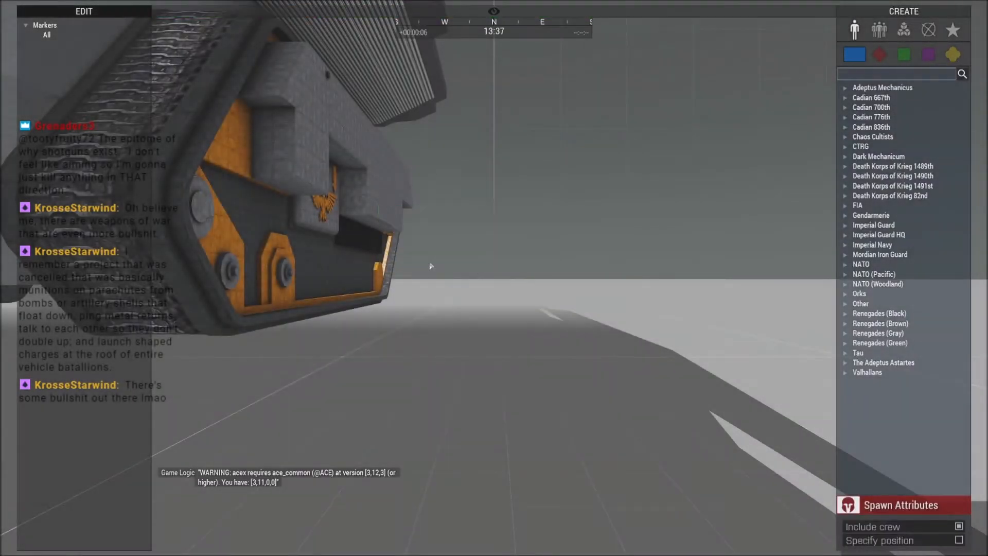
Inspect from directly behind how the Chaos Star is centred on the Thunderbolt's tail engine.
right_click_drag(430, 267, 584, 282)
key("w")
key("d")
right_click_drag(499, 338, 525, 348)
key("d")
key("w")
key("s")
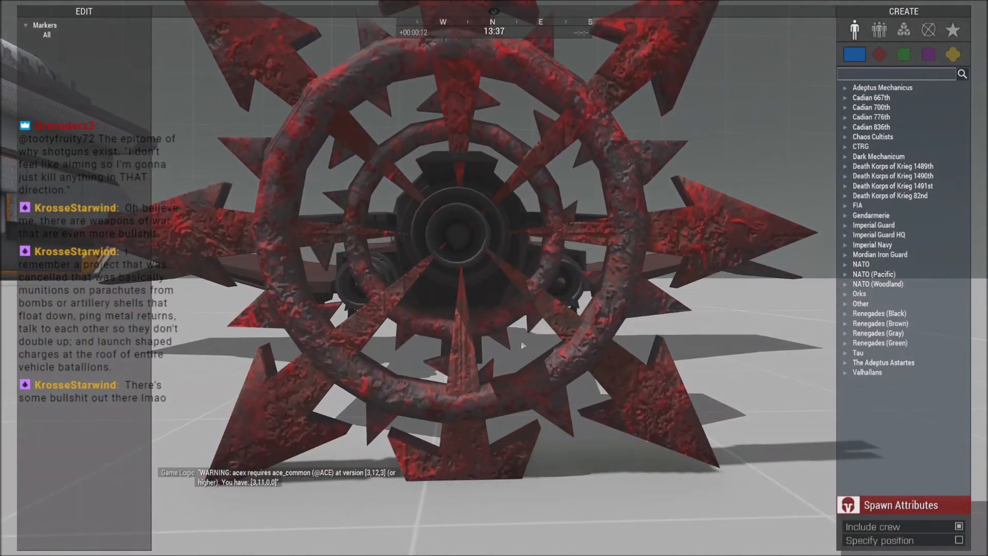
key("s")
key("w")
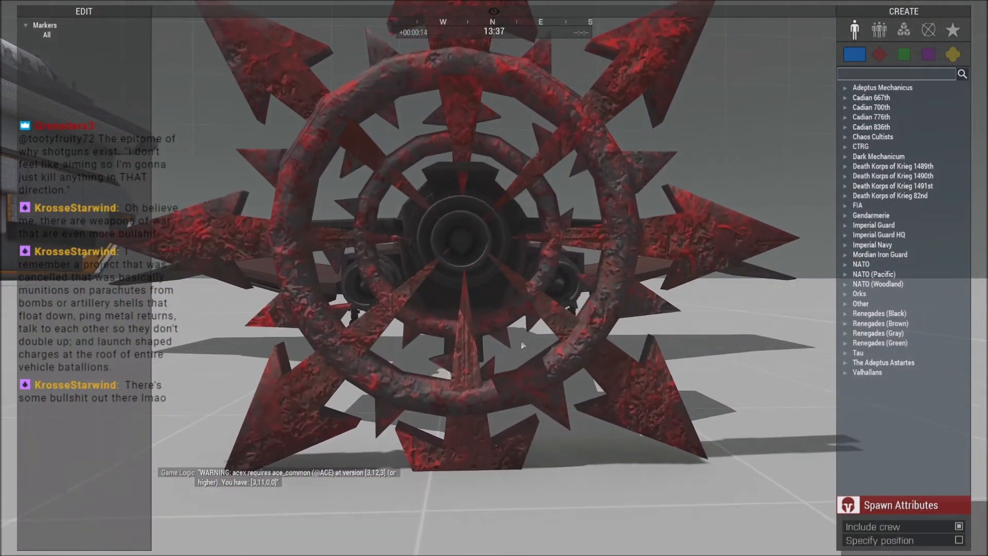
Check the Chaos Star's distance behind the tail fin and engine from the Thunderbolt's side.
key("d")
right_click_drag(522, 345, 436, 317)
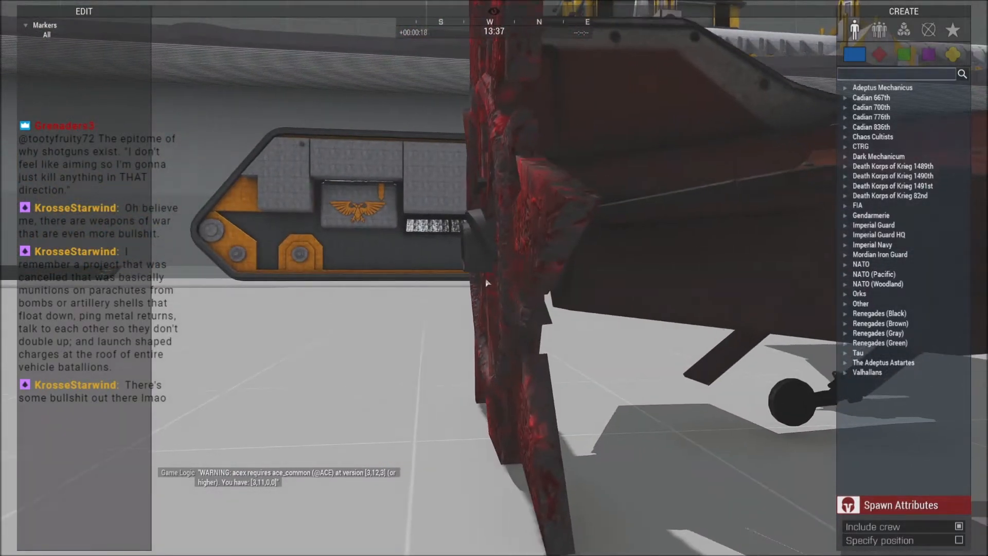
key("w")
key("q")
key("d")
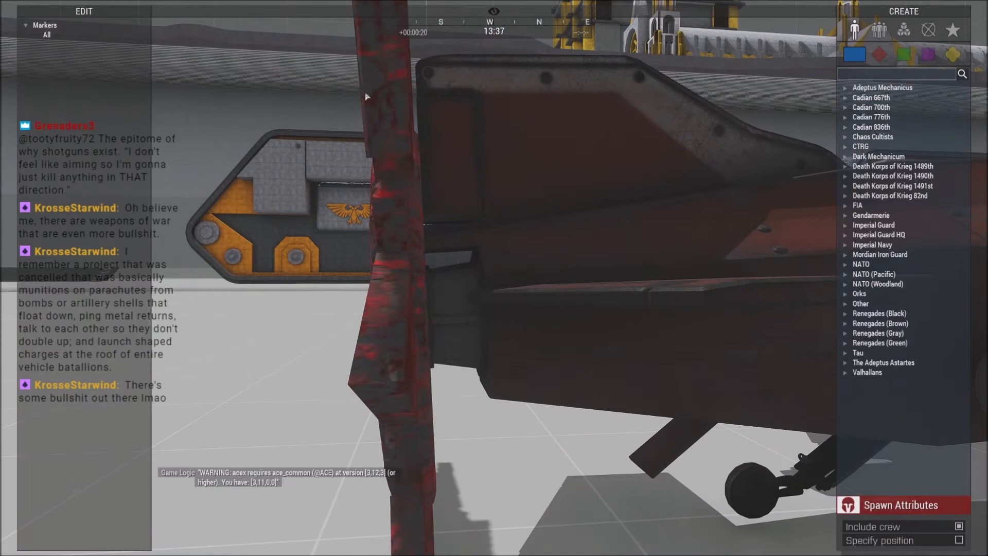
key("a")
right_click_drag(410, 132, 471, 149)
key("s")
Place an OPFOR infantryman from Renegades (Brown) behind the Thunderbolt and take control of the unit.
left_click(879, 54)
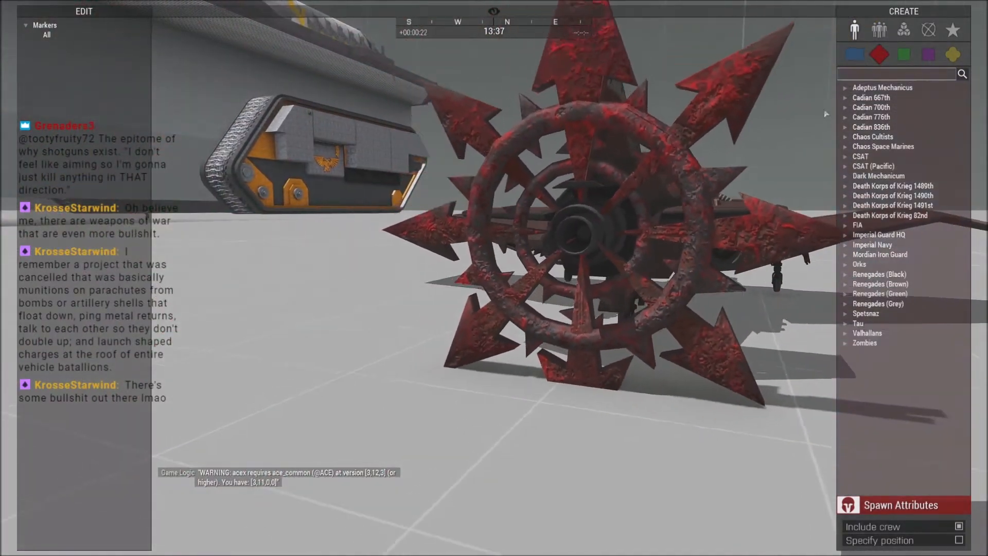
right_click_drag(854, 86, 853, 110)
left_click(845, 285)
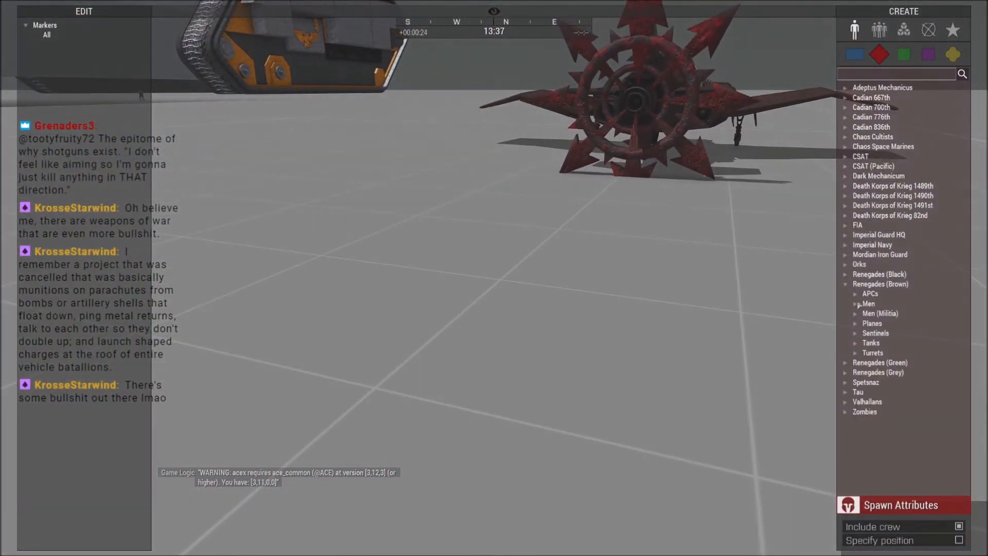
left_click(856, 303)
left_click(551, 315)
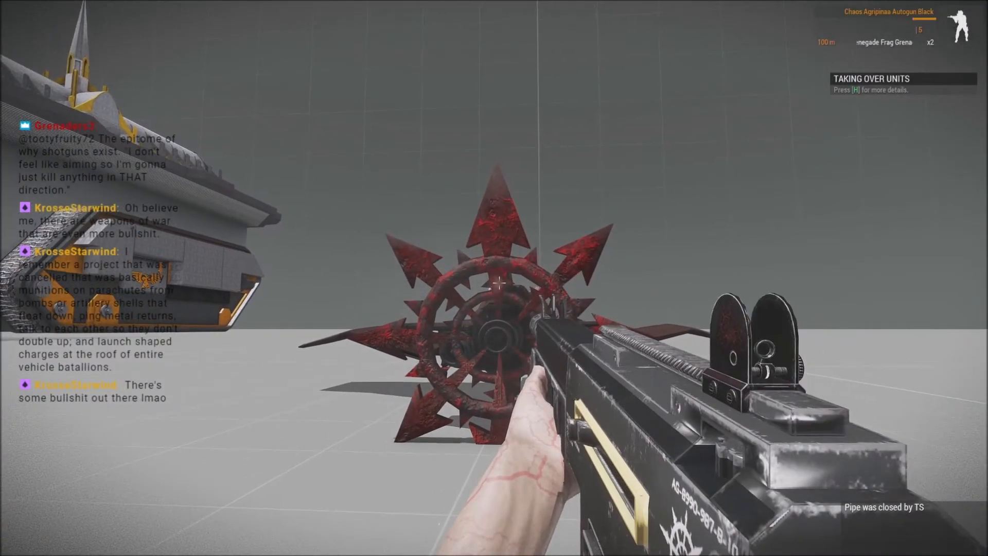
Approach the Chaos Star in first person and fire test shots at the star and the tail engine.
right_click(499, 283)
left_click(511, 295)
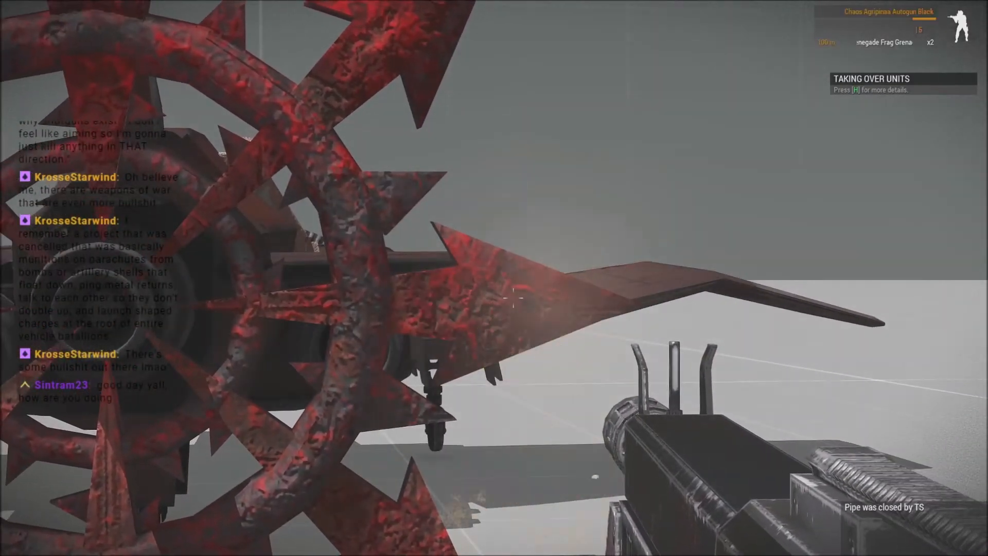
left_click(513, 298)
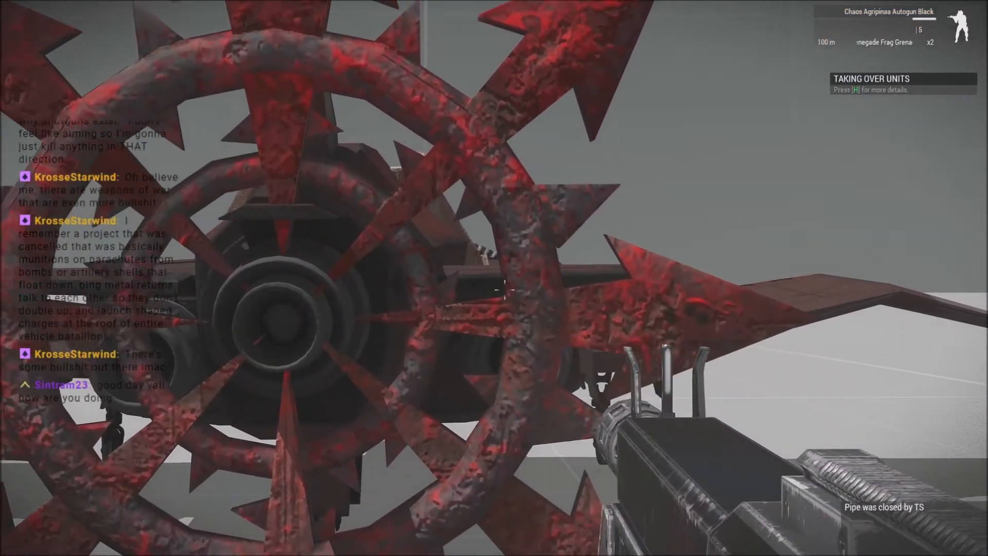
left_click(510, 295)
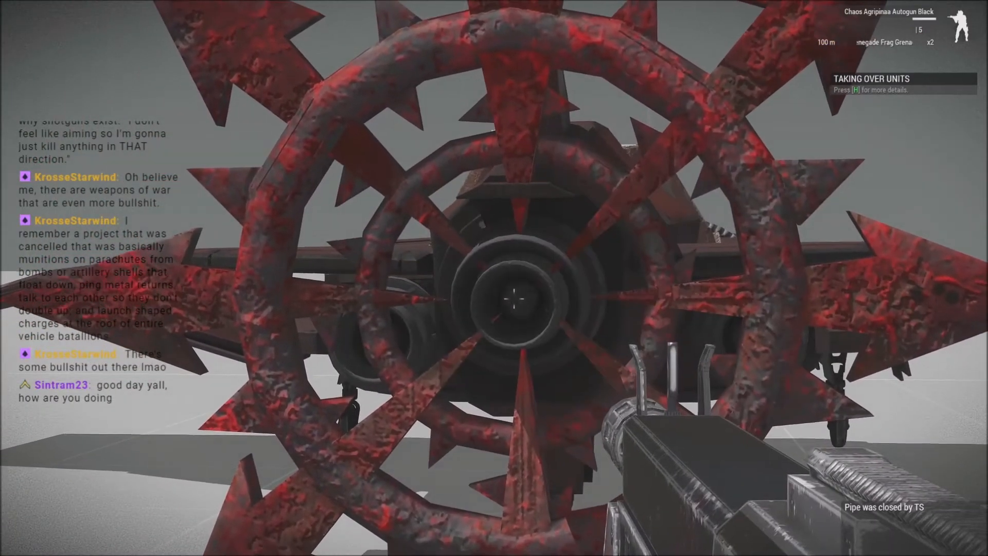
Fire more test shots through the Chaos Star's rings and lower spikes, and circle the tail to examine how it surrounds the engine.
left_click(513, 298)
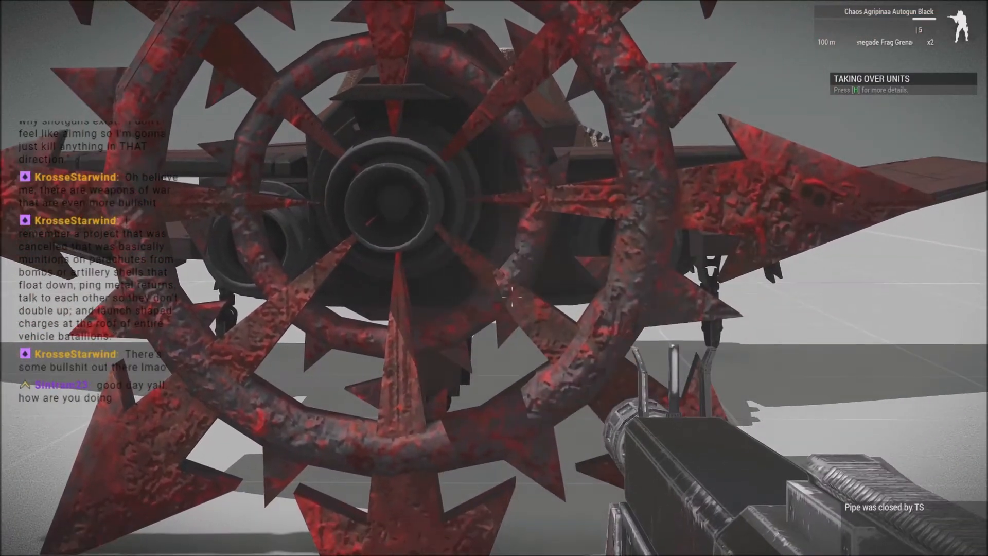
left_click(512, 297)
left_click(512, 298)
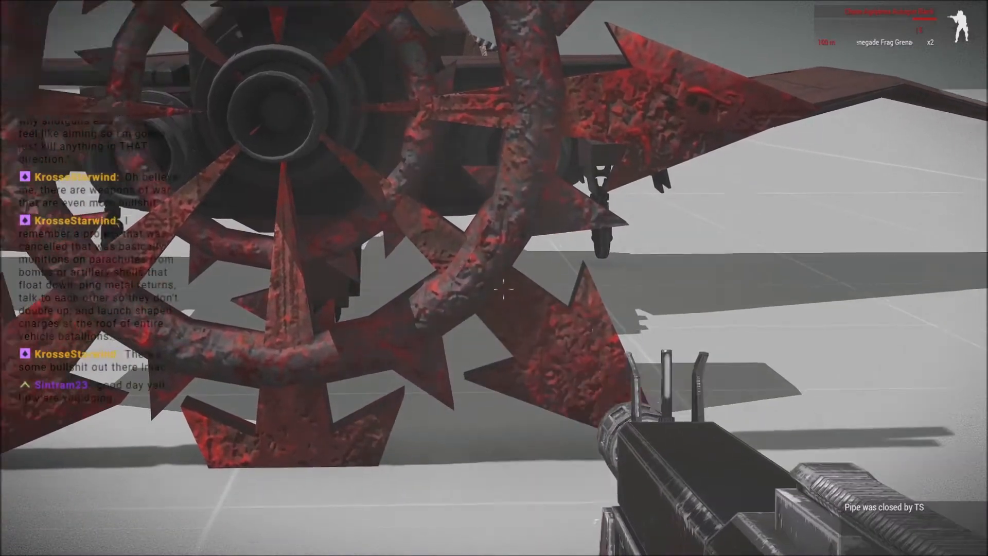
left_click(512, 299)
key("w")
key("d")
key("w")
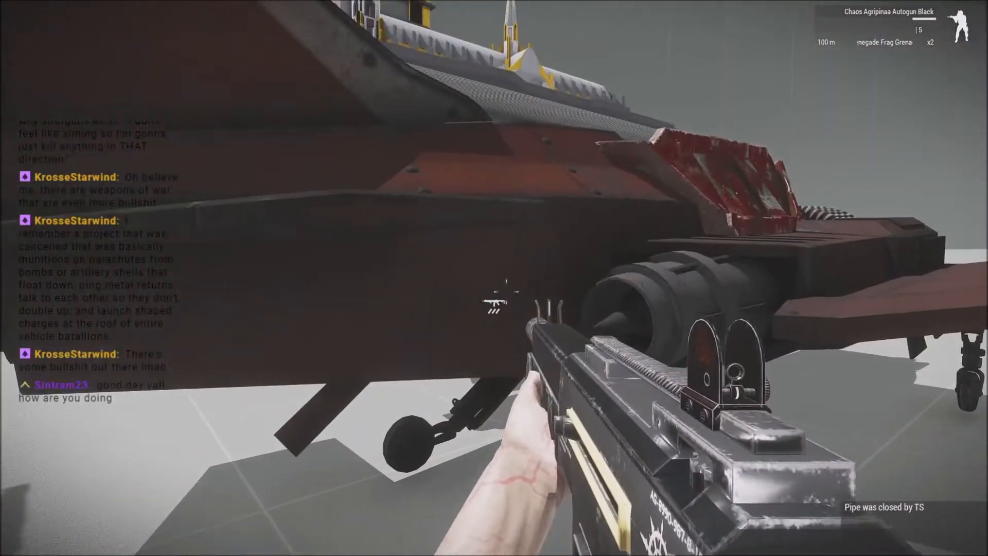
key("w")
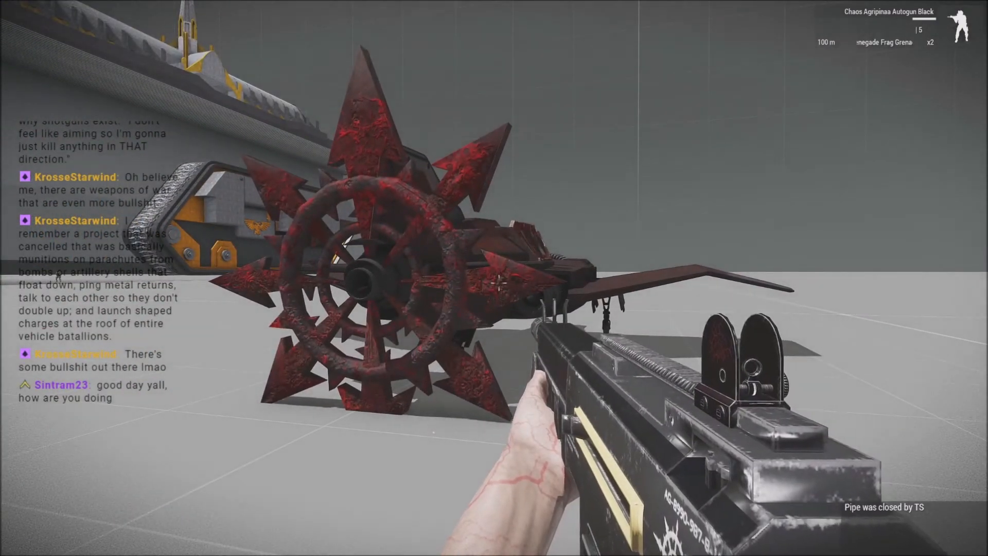
key("w")
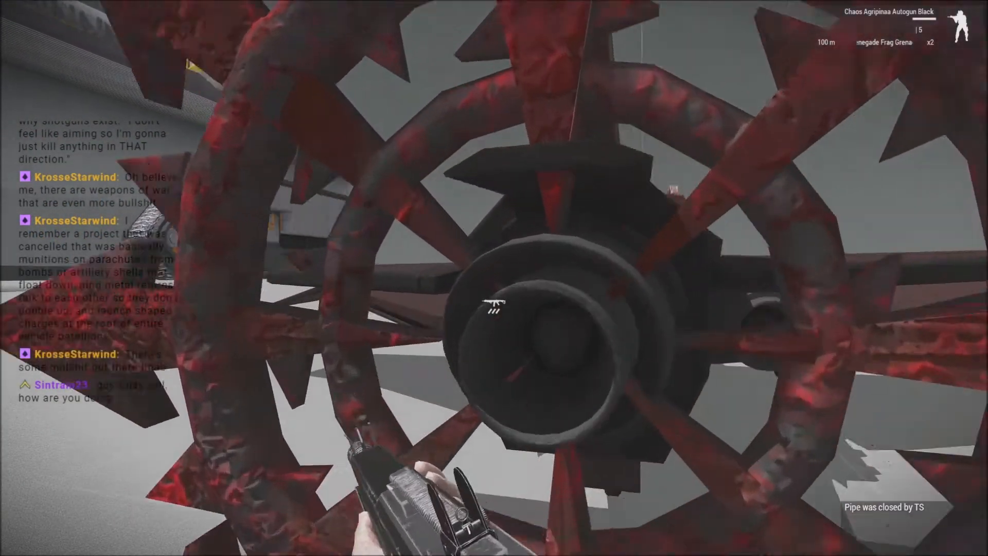
left_click(494, 277)
key("shift+w")
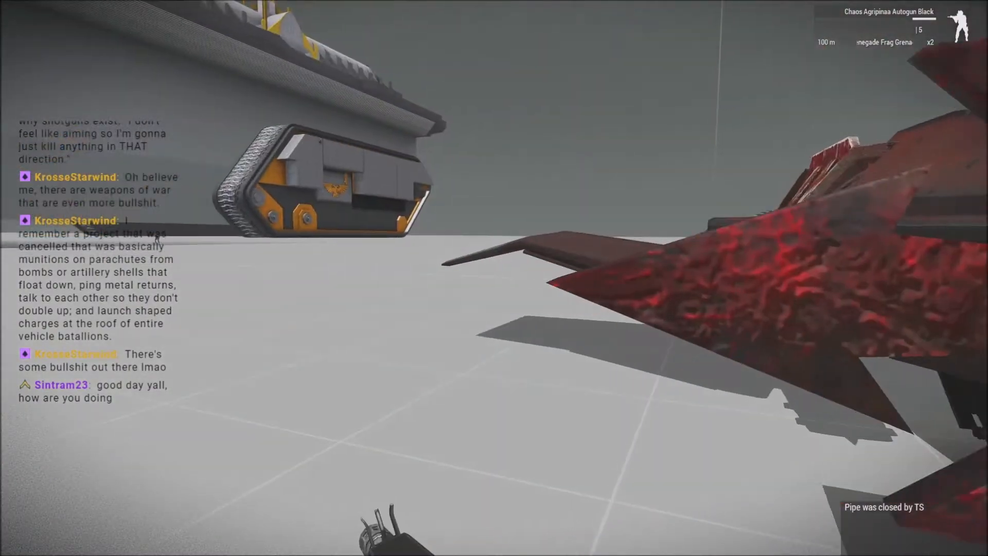
Walk along the Thunderbolt's side in first person to check the tail fin, wing engine and dorsal armour beside the Chaos Star.
key("w")
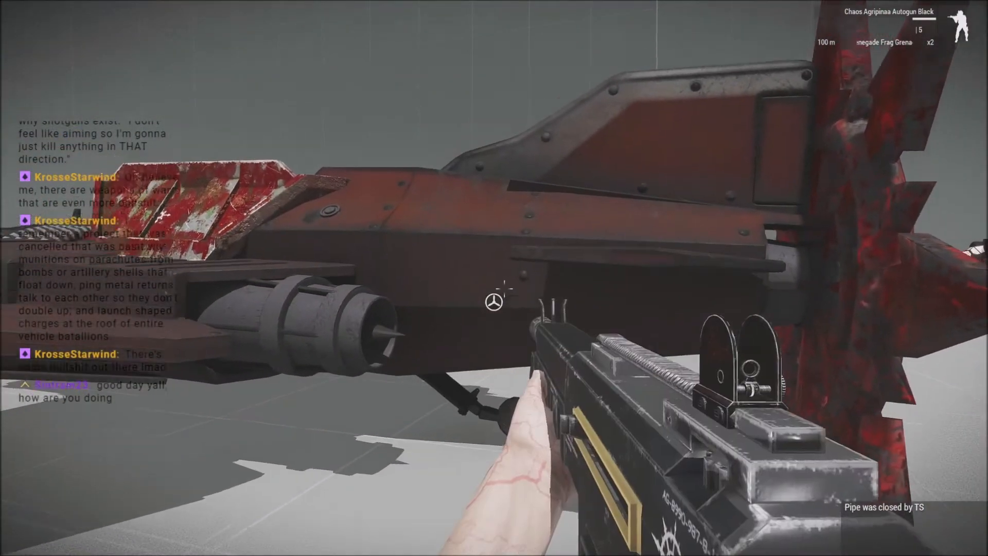
key("w")
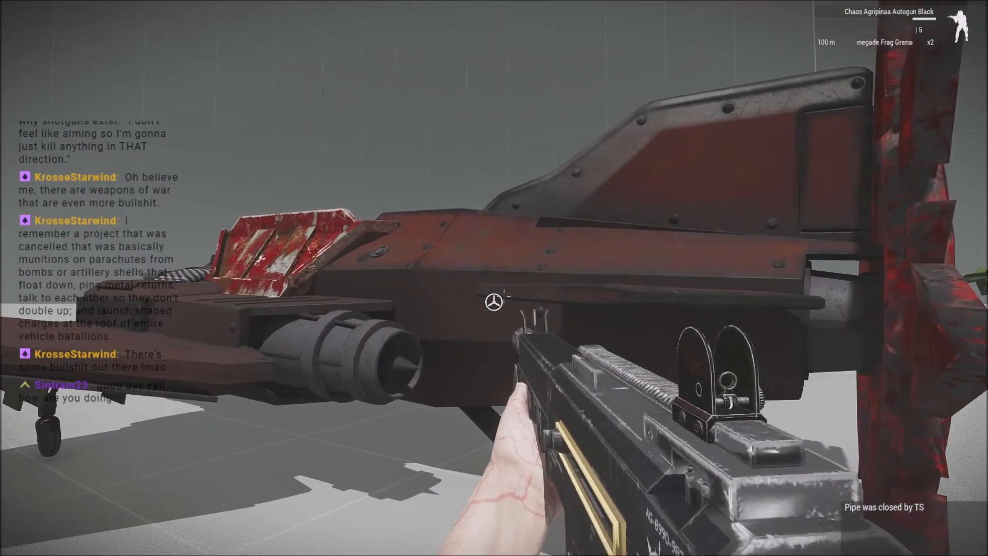
key("a")
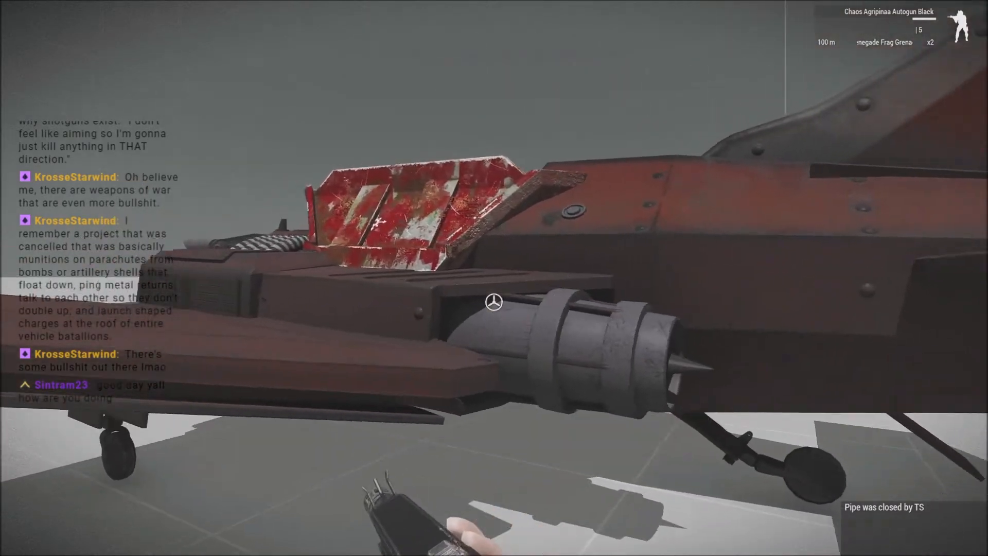
key("w")
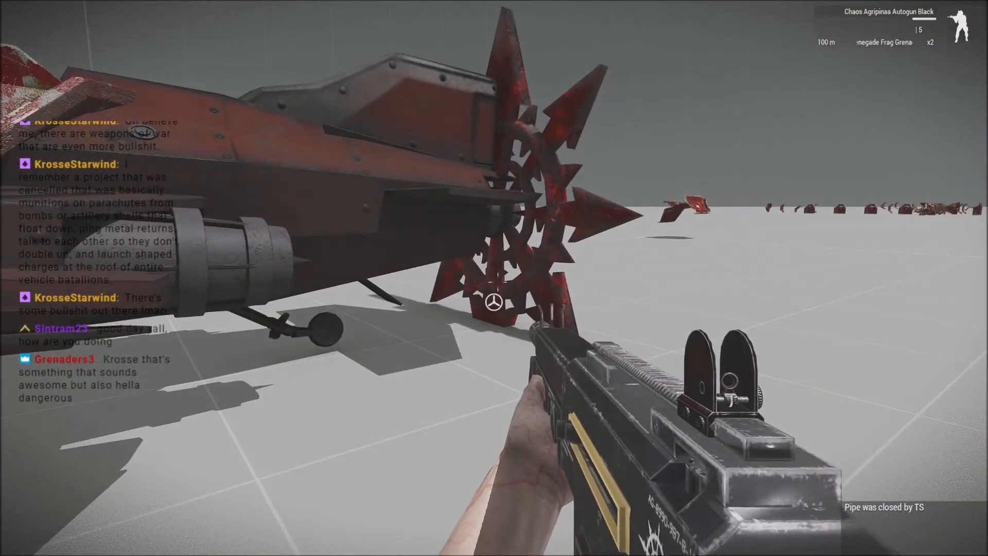
key("w")
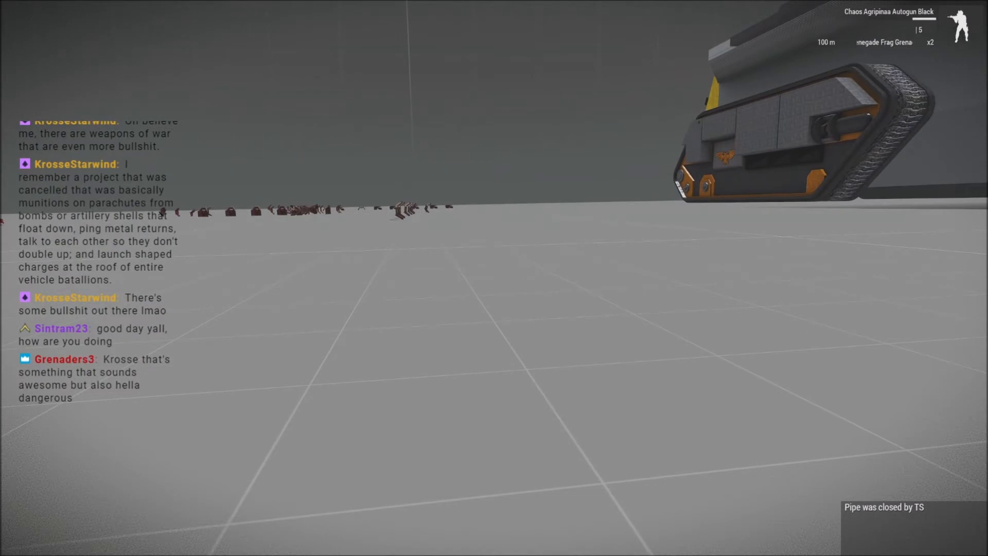
Return to the Zeus camera and inspect the armour shields and Chaos Star mounts on the aircraft with twin tail stars.
key("y")
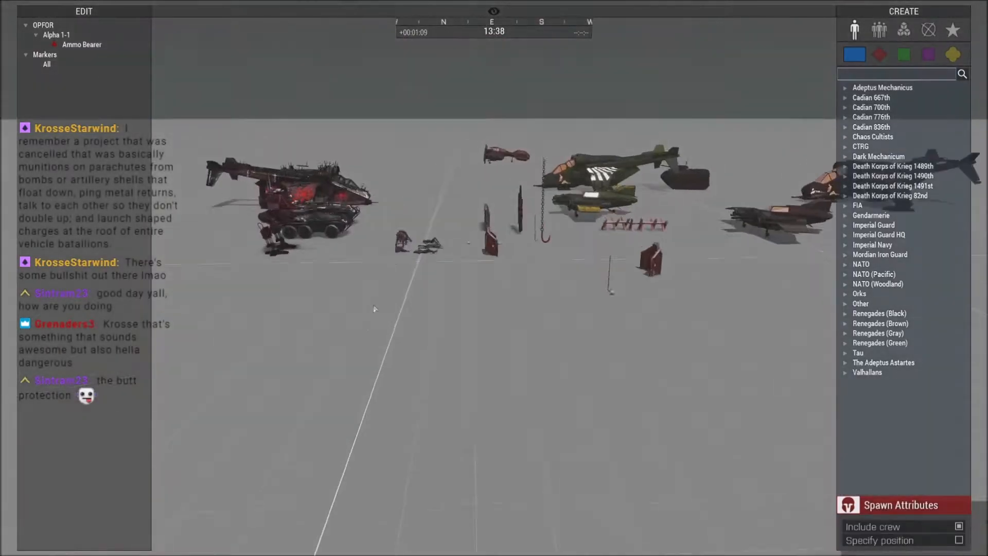
key("d")
right_click_drag(535, 337, 535, 311)
key("z")
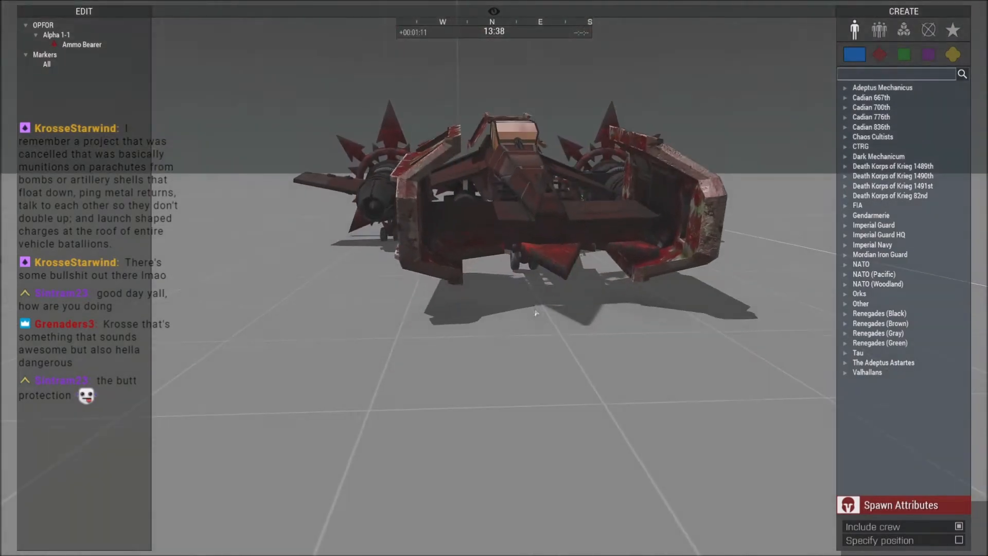
key("w")
key("w")
key("z")
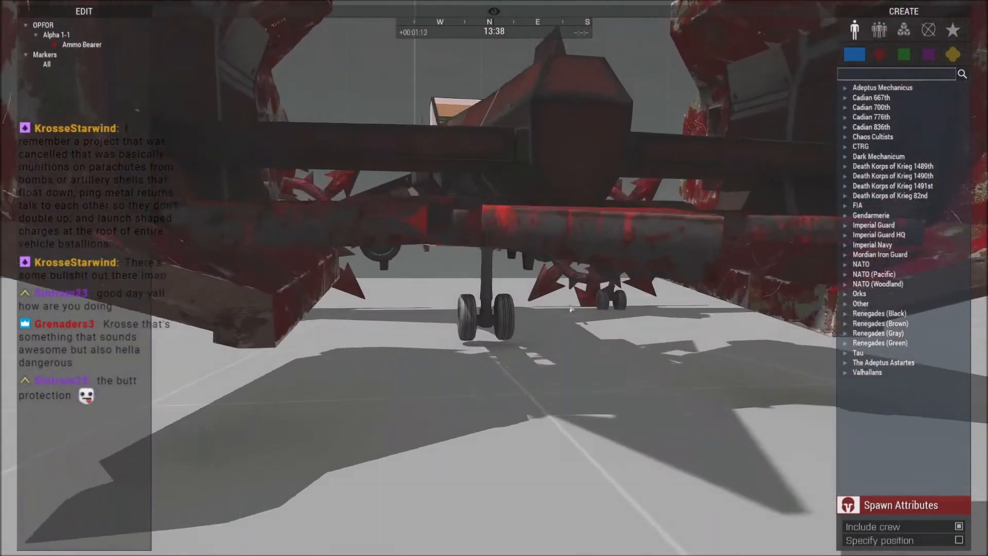
key("q")
key("q")
right_click_drag(582, 264, 524, 276)
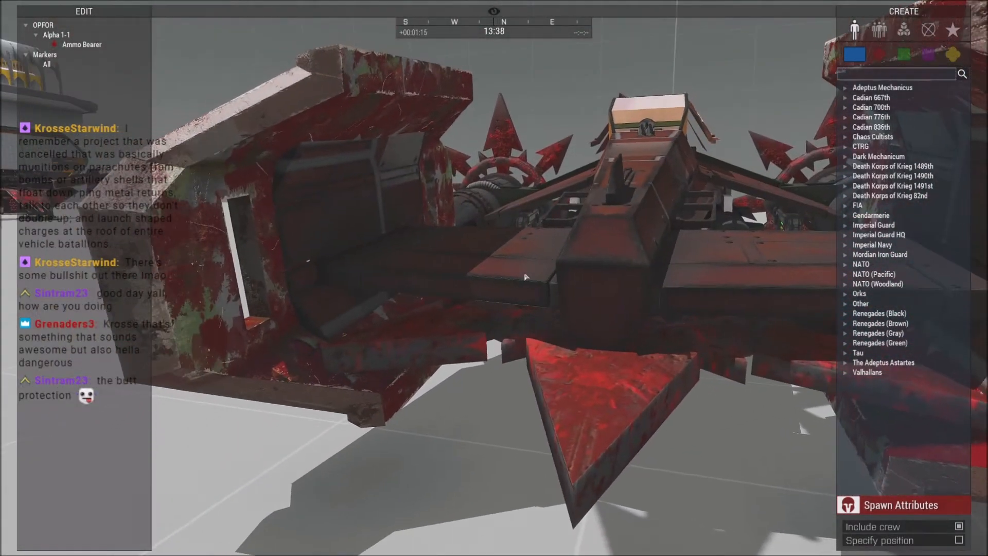
key("w")
right_click_drag(672, 342, 529, 370)
key("a")
right_click_drag(550, 304, 556, 278)
key("w")
key("w")
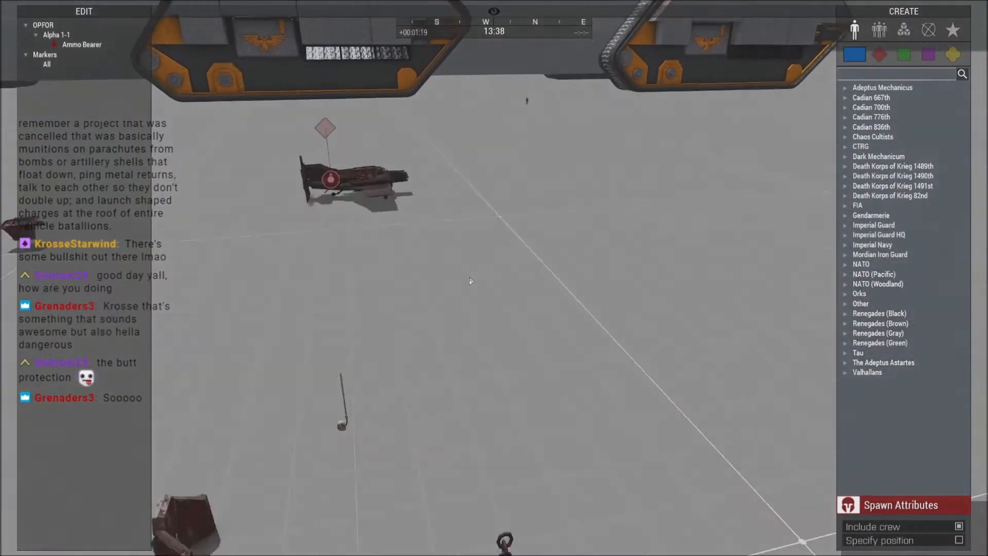
Examine the modified Thunderbolt's overall silhouette from above and from its side, compared with the other parked aircraft.
key("a")
right_click_drag(400, 320, 636, 305)
key("a")
key("w")
key("s")
key("z")
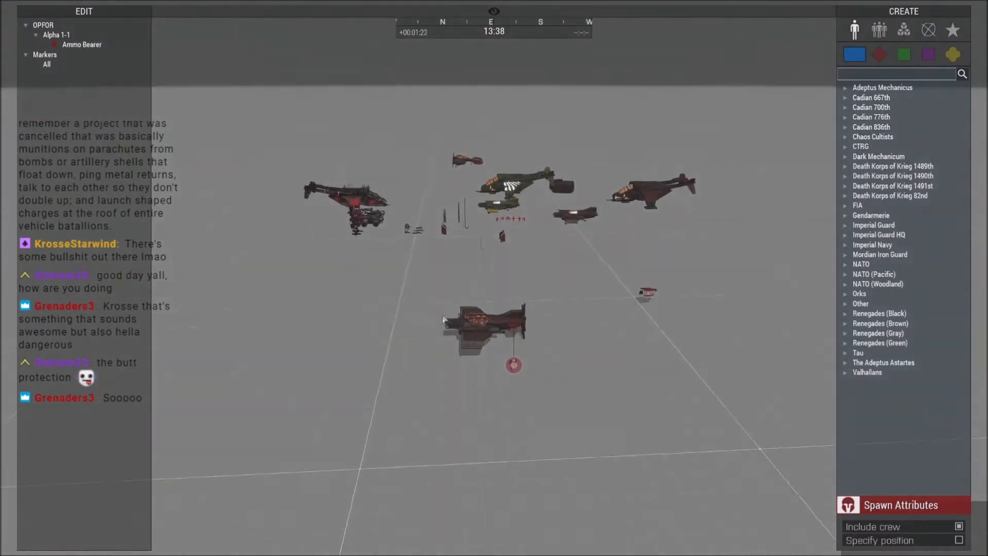
key("w")
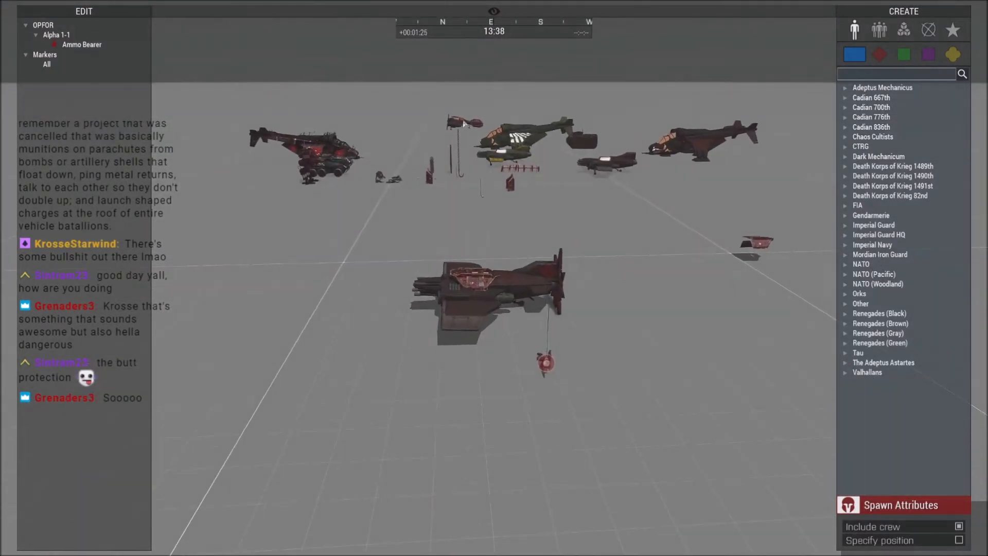
key("w")
right_click_drag(398, 241, 431, 271)
key("a")
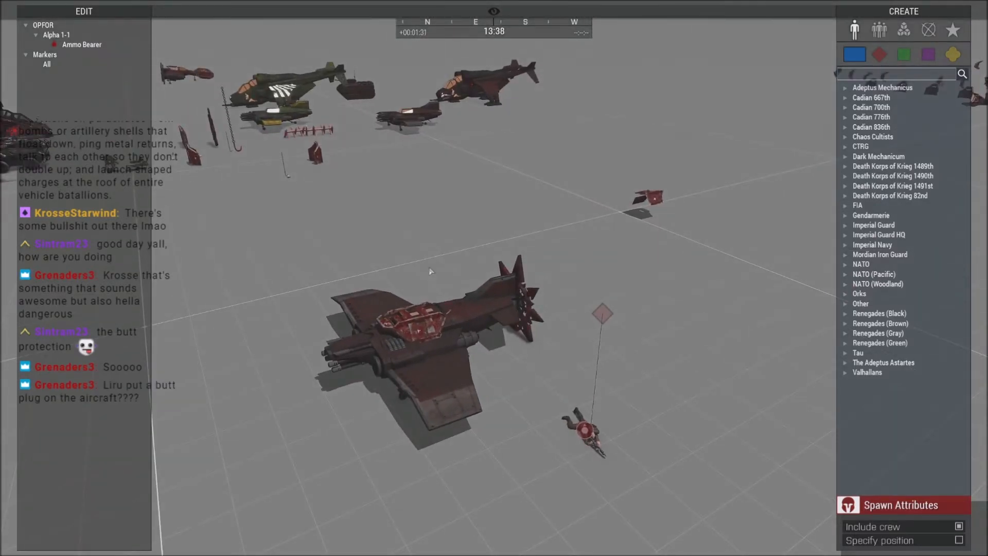
Abort the test mission and return to the scenario editor.
key("Escape")
left_click(90, 512)
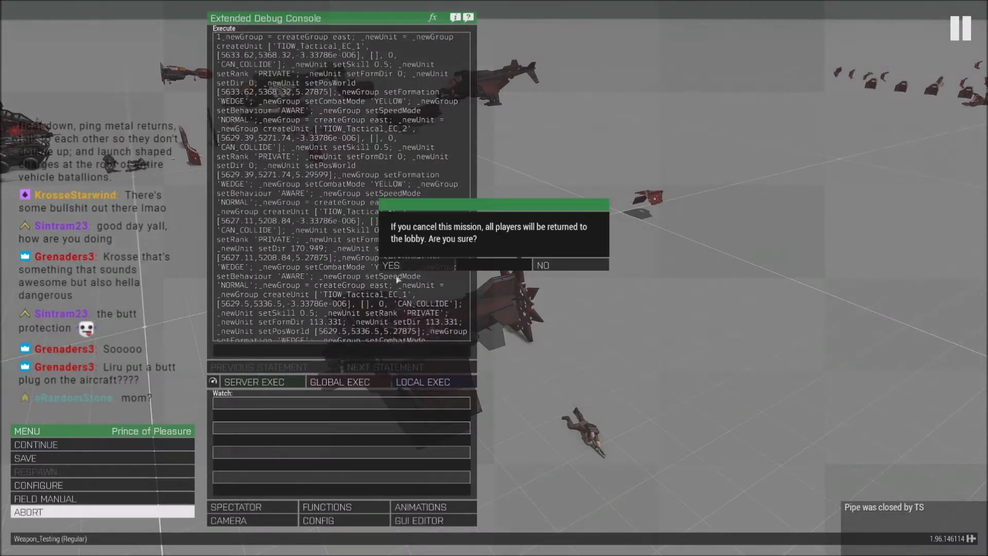
left_click(401, 267)
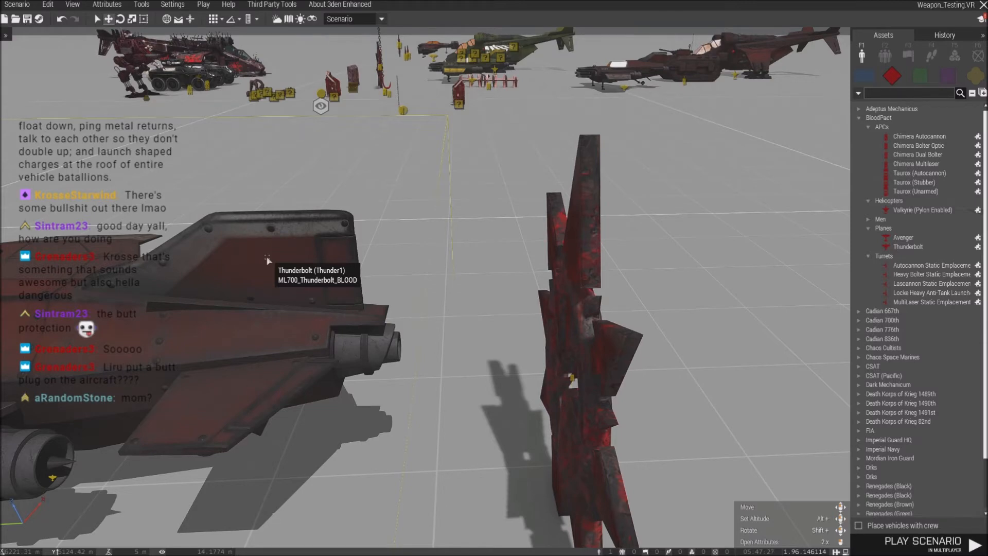
Examine the unmodified Thunderbolt from the rear, under the wing and from the front for places to mount more armour.
key("s")
key("d")
mouse_move(448, 291)
right_mouse_down()
mouse_move(356, 299)
mouse_move(445, 278)
right_mouse_up()
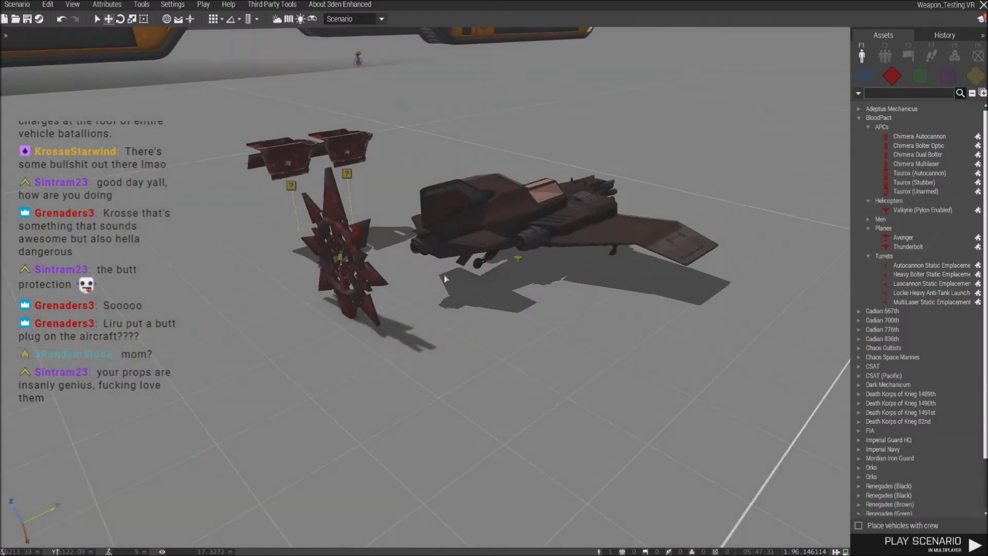
key("w")
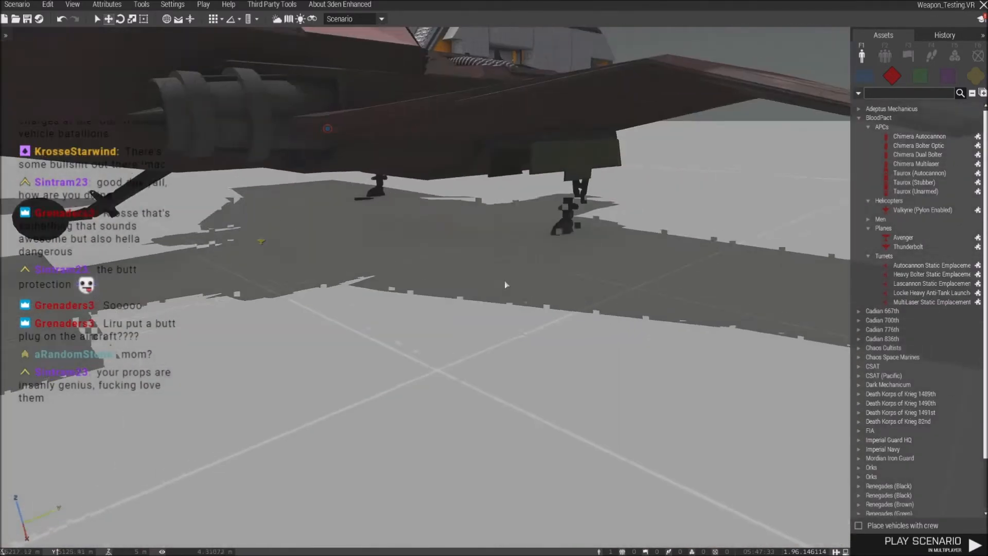
key("d")
right_click_drag(499, 282, 430, 297)
key("q")
key("d")
key("s")
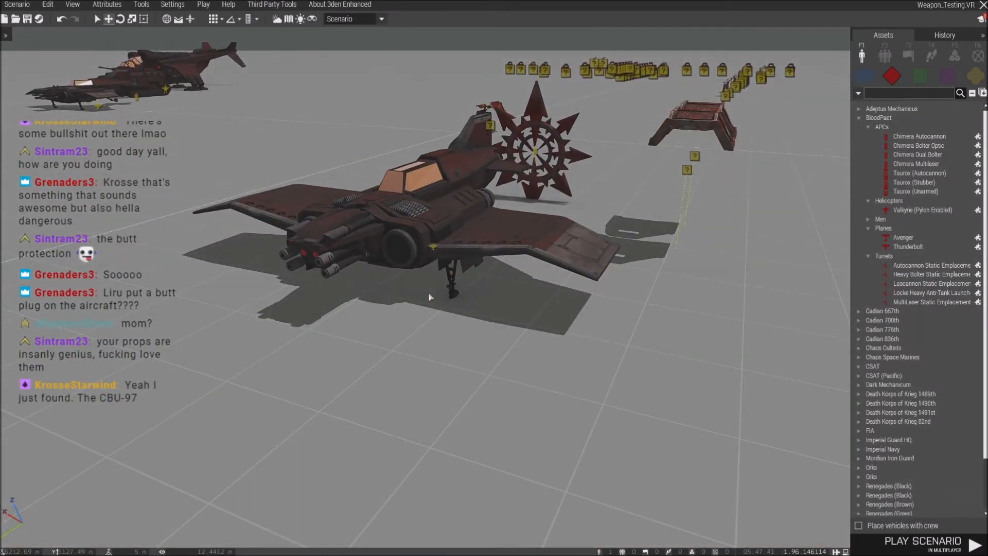
Survey the Thunderbolt's tail and upper fuselage in relation to the loose Chaos Star and spare armour pieces.
key("d")
right_click_drag(540, 326, 423, 285)
key("s")
key("w")
key("w")
key("s")
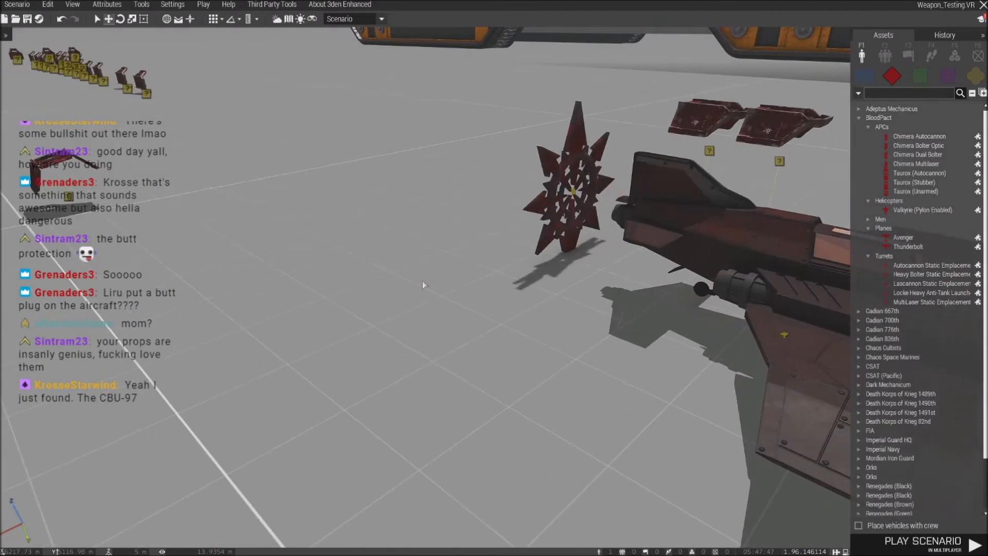
key("s")
right_click_drag(420, 278, 498, 330)
key("w")
key("s")
key("z")
key("q")
key("q")
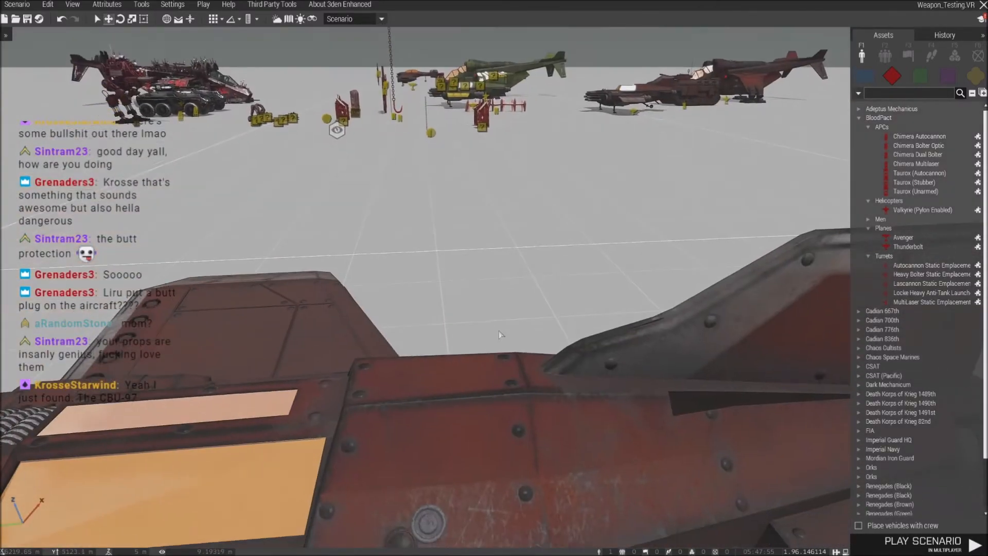
key("s")
Move the spare Renegade defence line (single) nearest the Thunderbolt up to the aircraft's fuselage.
left_click(544, 232)
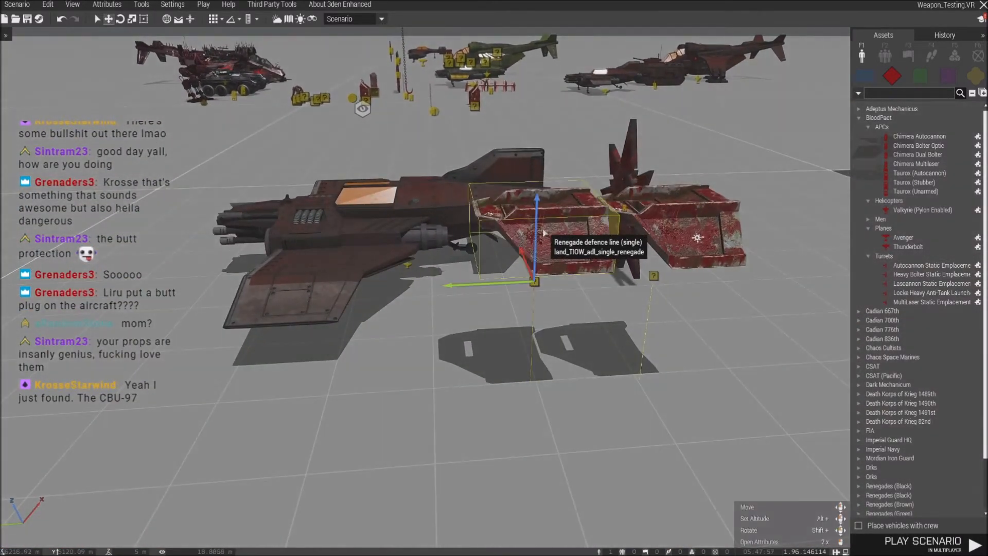
left_click_drag(533, 282, 508, 341)
key("a")
key("w")
key("a")
right_click_drag(509, 341, 629, 354)
key("d")
left_click_drag(514, 329, 481, 323)
Rotate the Renegade defence line and place it against the side of the rear fuselage, behind the cockpit.
key("d")
right_click_drag(480, 325, 526, 347)
key("z")
key("a")
key("q")
key("a")
key("s")
left_click_drag(463, 253, 463, 304)
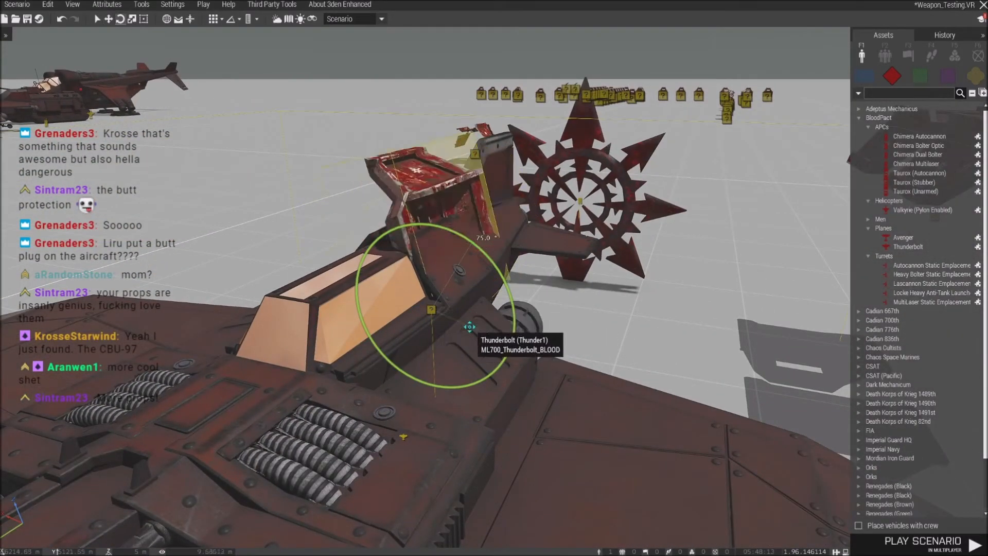
left_click_drag(432, 315, 504, 323)
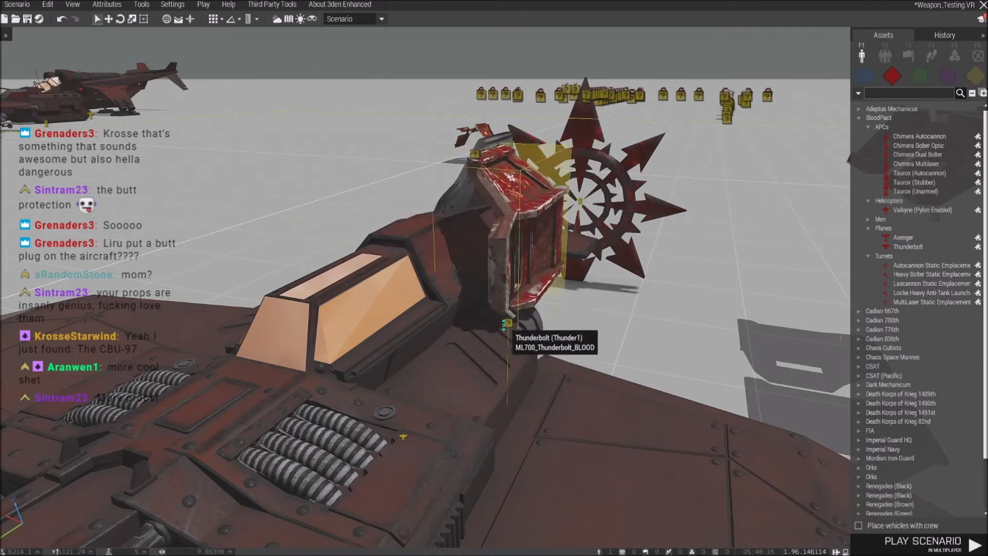
left_click_drag(506, 370, 498, 346)
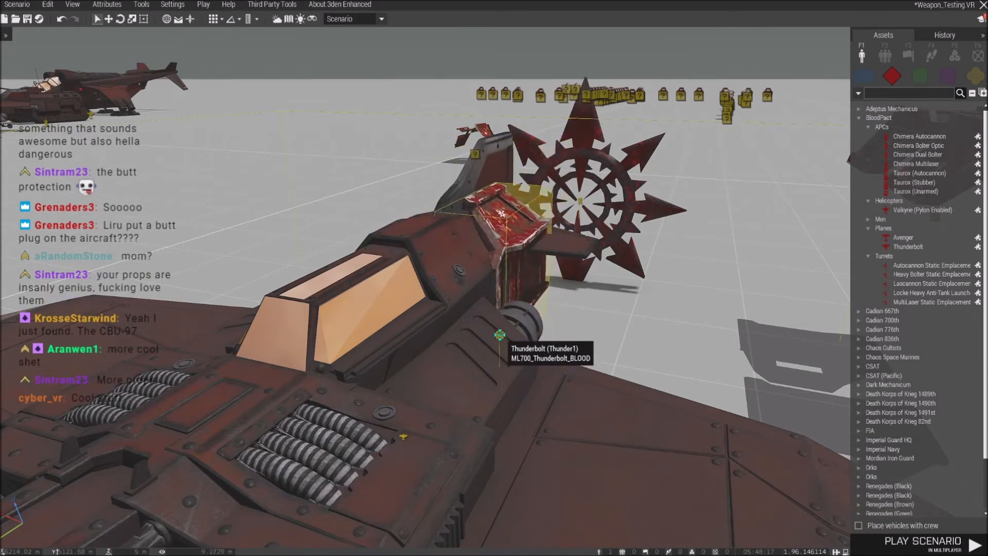
Fine-tune the height of the Renegade defence line around the Thunderbolt's tailplane.
key("d")
right_click_drag(502, 329, 416, 339)
key("z")
right_click_drag(512, 355, 510, 322)
key("a")
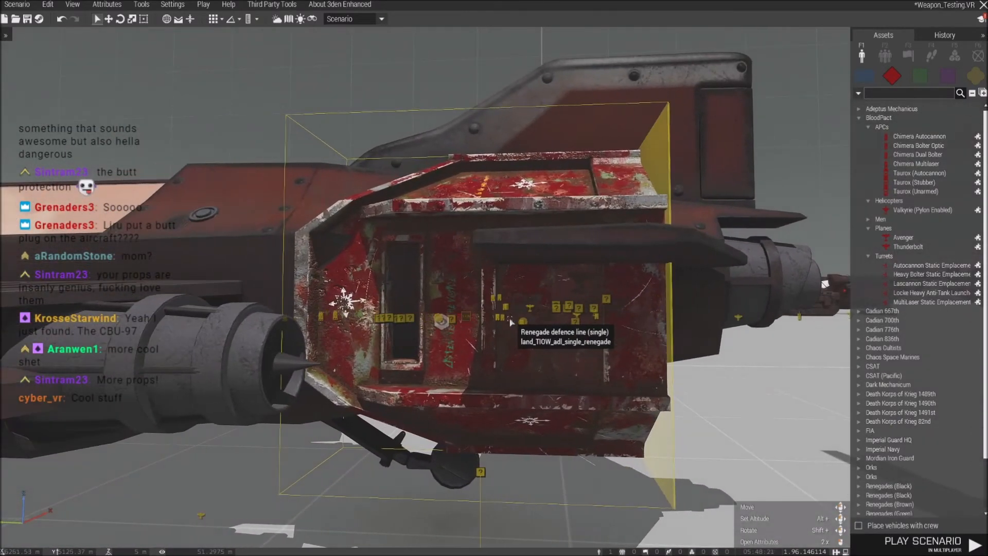
key("s")
key("2")
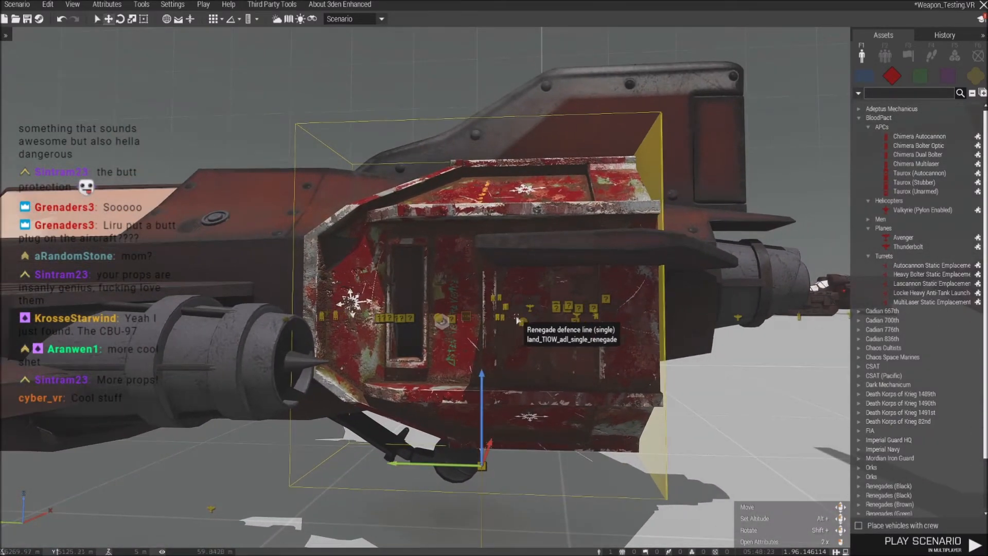
left_click_drag(484, 392, 482, 390)
Move the Renegade defence line forward from the tailplane to the wing root beside the Thunderbolt's engine.
key("q")
right_click_drag(482, 391, 461, 397)
key("a")
key("d")
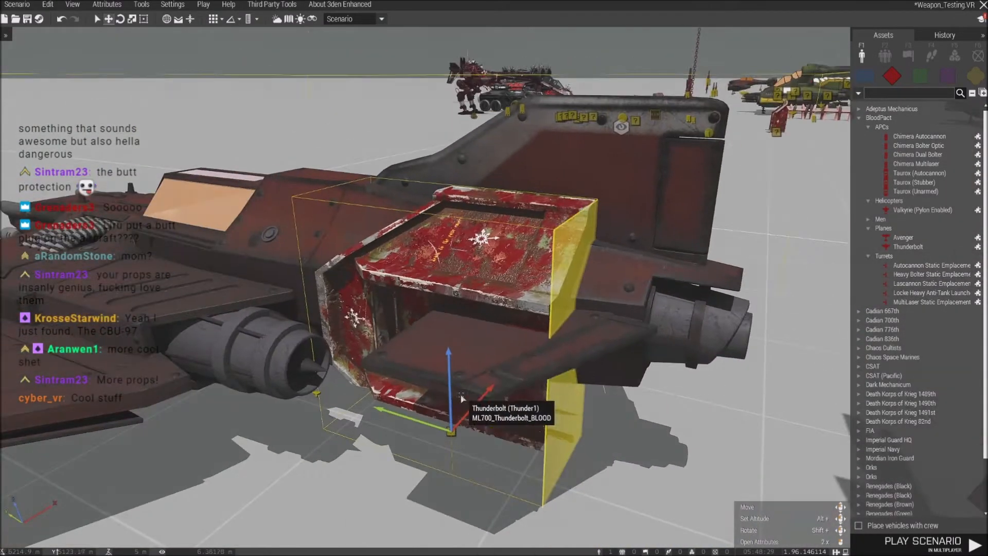
key("d")
right_click_drag(520, 364, 404, 361)
key("d")
key("a")
key("a")
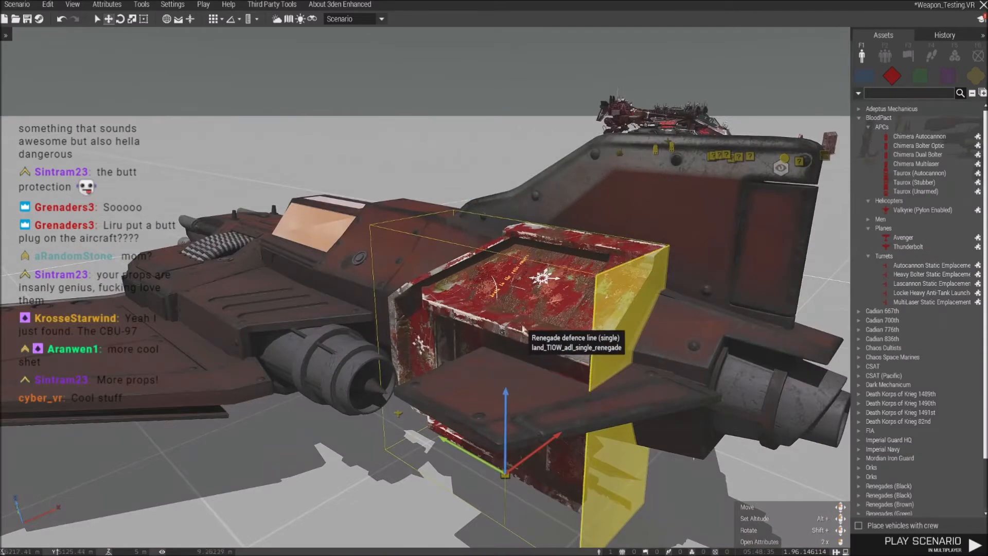
key("w")
left_click_drag(550, 341, 351, 315)
key("a")
key("a")
right_click_drag(351, 315, 532, 283)
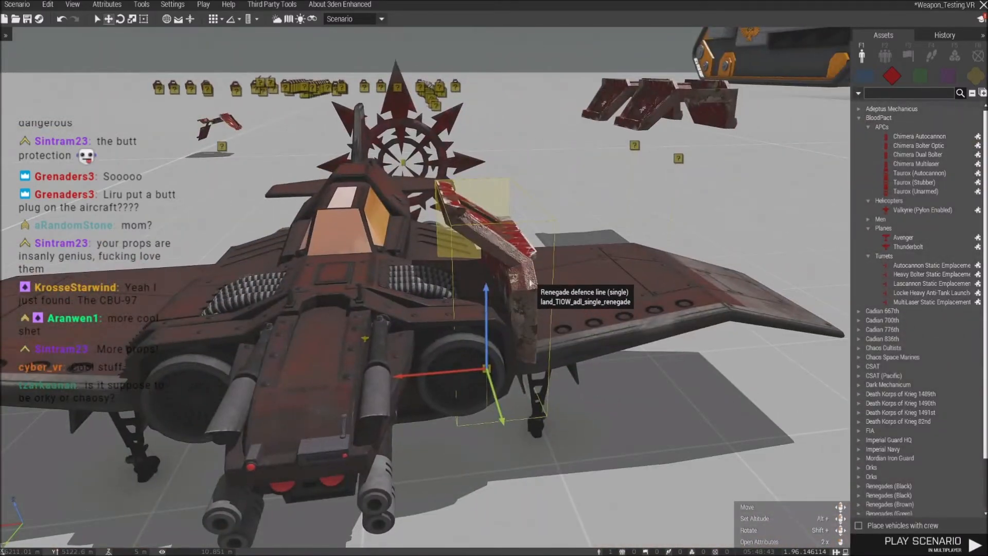
Move the Renegade defence line from beside the Thunderbolt's engine out to the tip of the wing.
double_click(532, 283)
left_click(565, 467)
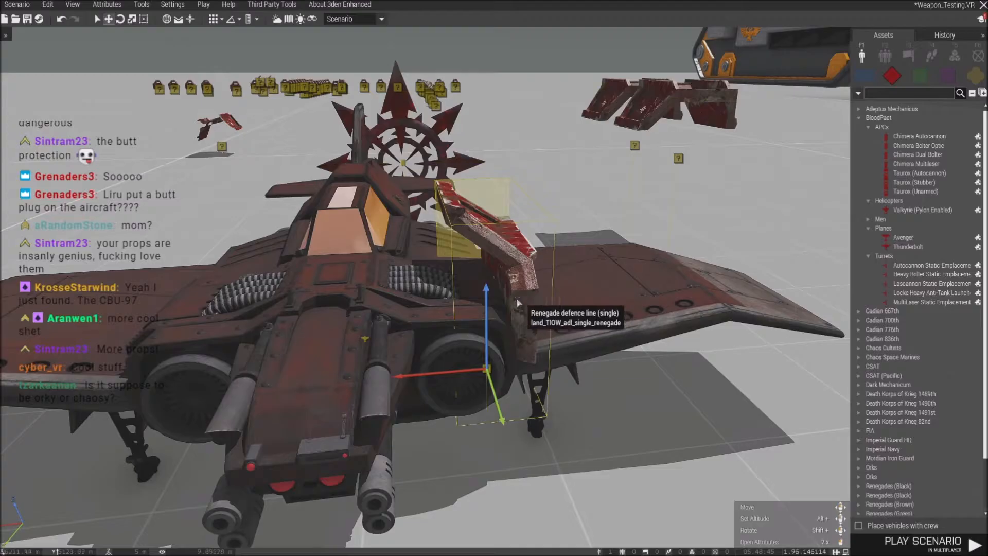
key("w")
left_click_drag(691, 282, 649, 320)
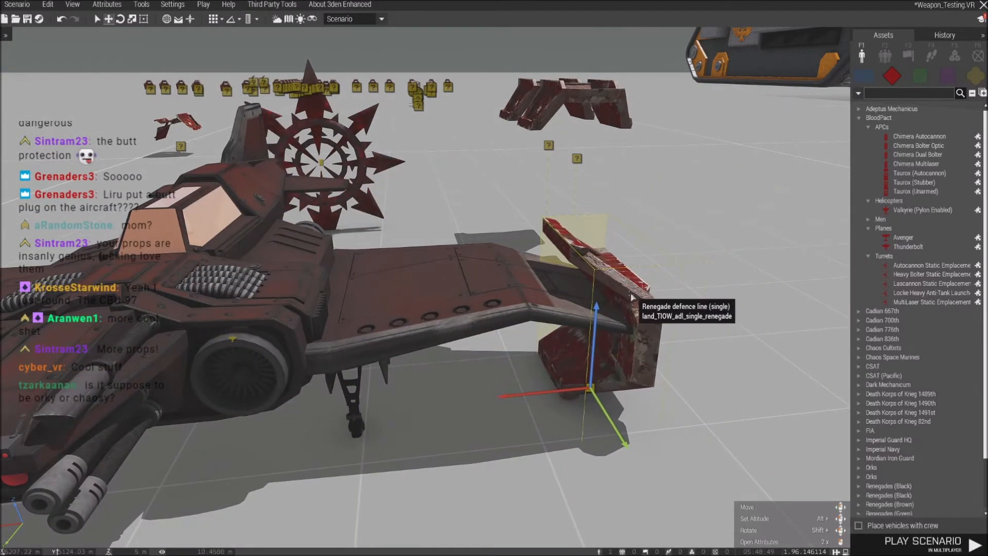
key("d")
right_click_drag(632, 295, 521, 290)
right_click_drag(582, 384, 523, 335)
key("d")
mouse_move(523, 335)
left_mouse_down()
mouse_move(538, 327)
mouse_move(538, 337)
left_mouse_up()
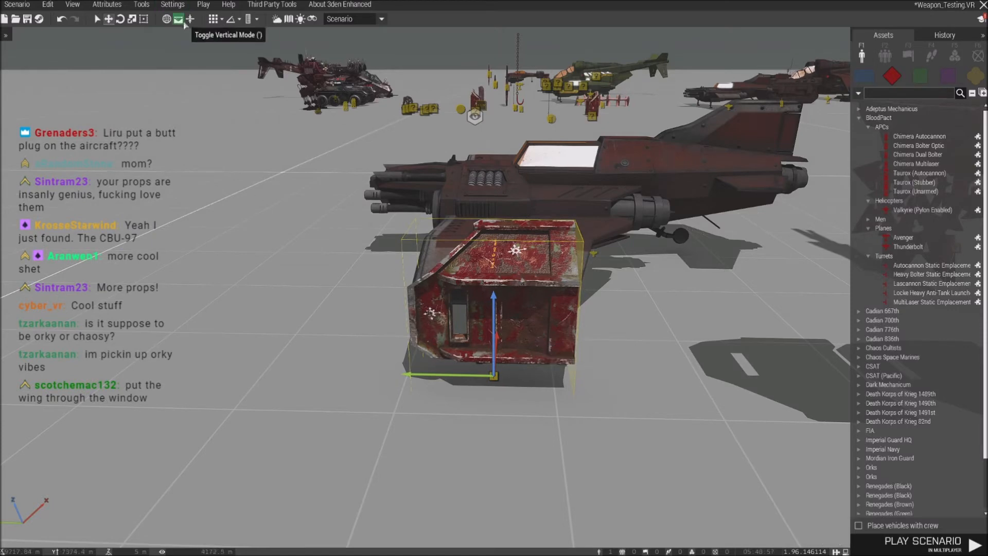
Raise the Renegade defence line slightly so the Thunderbolt's wing tip passes through its window opening.
left_click_drag(492, 312, 494, 298)
right_click_drag(492, 306, 635, 364)
key("a")
left_click(584, 374)
key("w")
key("d")
key("d")
key("d")
key("a")
key("a")
key("a")
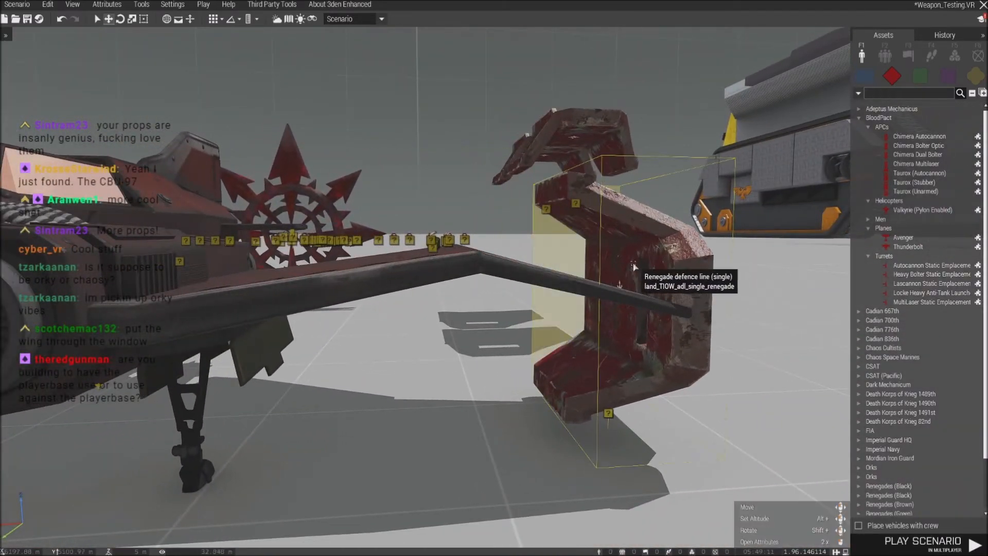
key("w")
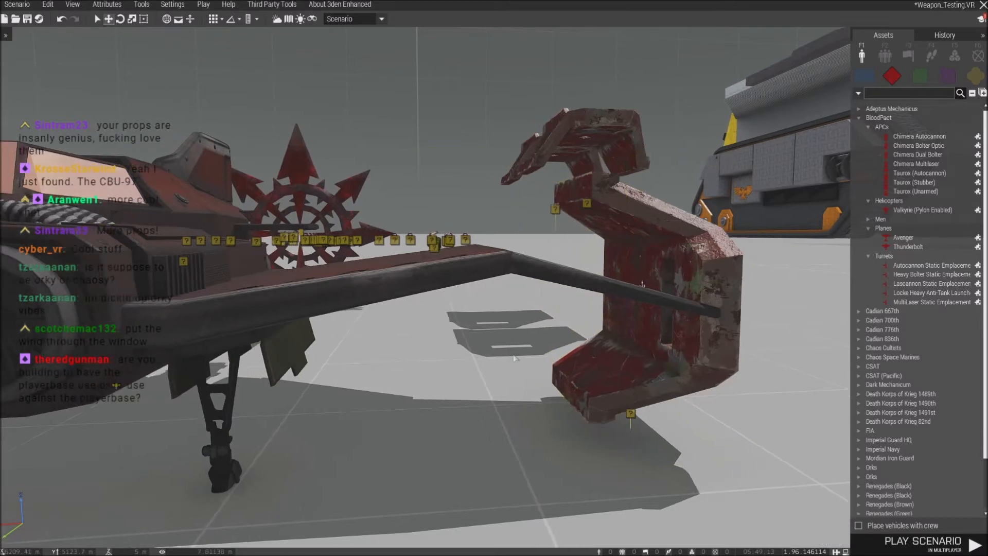
Examine the armoured wing tip and the rest of the Thunderbolt from the front round to the tail.
key("z")
right_click_drag(456, 288, 515, 348)
key("a")
key("w")
key("q")
key("a")
right_click_drag(419, 343, 459, 340)
key("w")
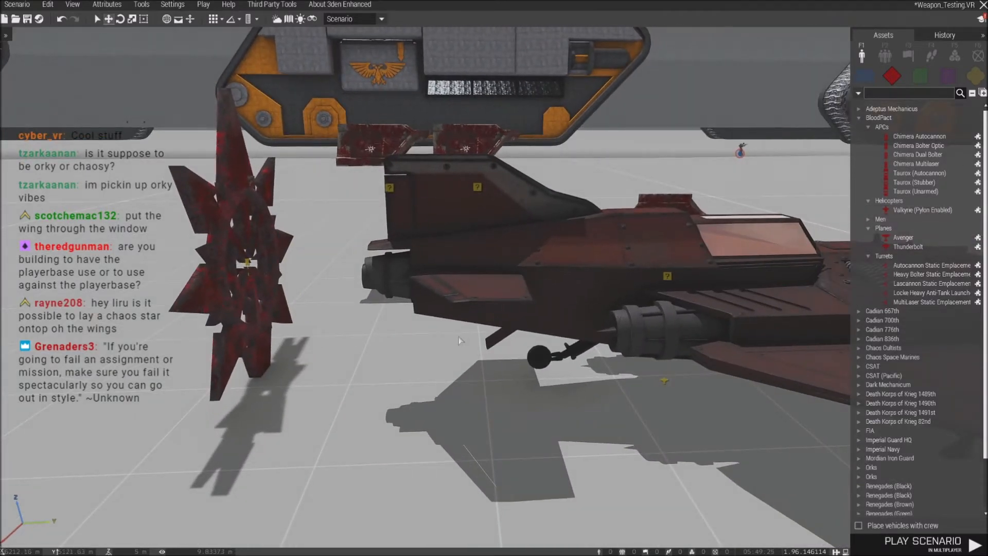
Copy the Skull prop and place the copy in the exhaust of the Thunderbolt's engine.
right_click_drag(459, 338, 459, 380)
key("w")
key("z")
key("w")
key("z")
key("a")
key("s")
key("d")
key("w")
key("d")
key("w")
key("w")
left_click(568, 342)
key("ctrl+c")
right_click_drag(568, 341, 536, 352)
key("w")
key("ctrl+v")
left_click_drag(537, 352, 437, 403)
key("w")
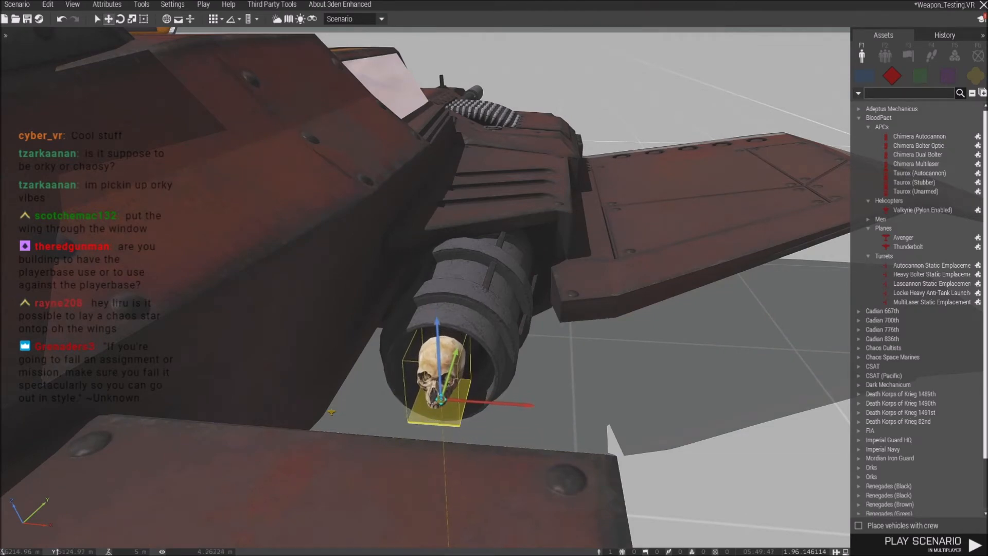
Place a skull in the exhaust of the engine on the Thunderbolt's armoured side.
left_click(561, 426)
key("z")
right_click_drag(562, 426, 552, 447)
key("d")
key("s")
key("q")
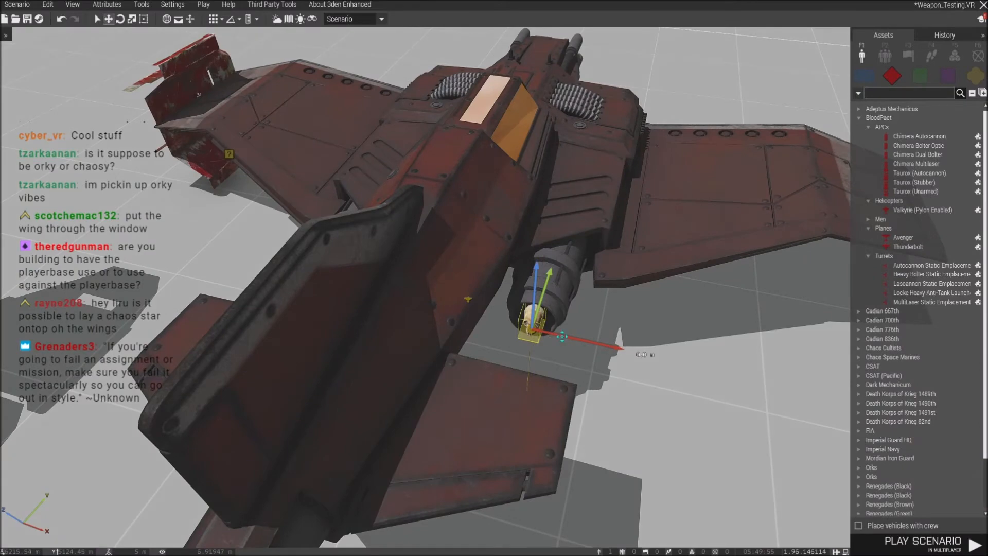
left_click_drag(562, 336, 666, 351)
key("a")
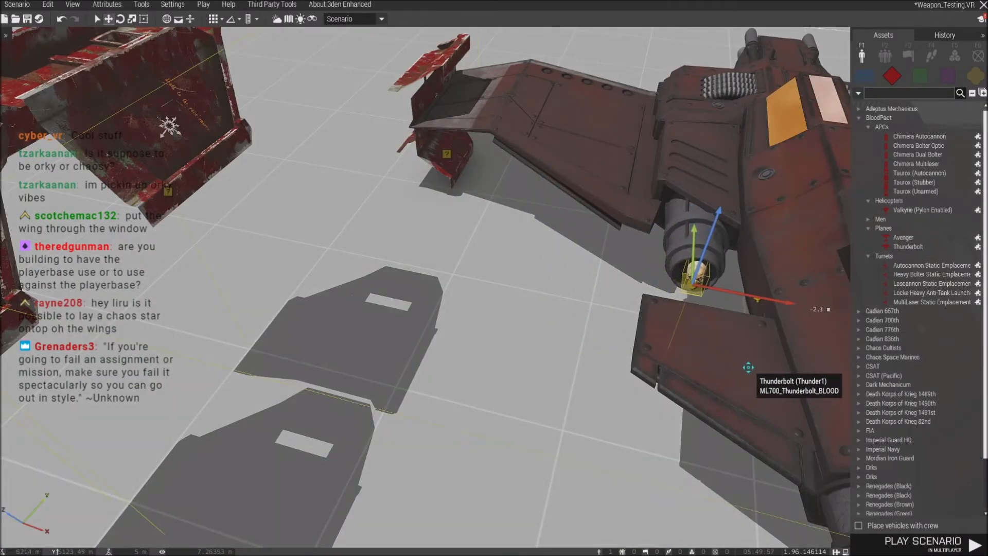
Try a skull on top of the Thunderbolt's nose, between the gun barrels and the ammunition feeds.
left_click(461, 339)
key("w")
right_click_drag(461, 339, 447, 294)
key("a")
key("q")
key("w")
key("a")
key("d")
key("q")
key("d")
right_click_drag(416, 207, 484, 291)
key("s")
key("w")
key("a")
key("q")
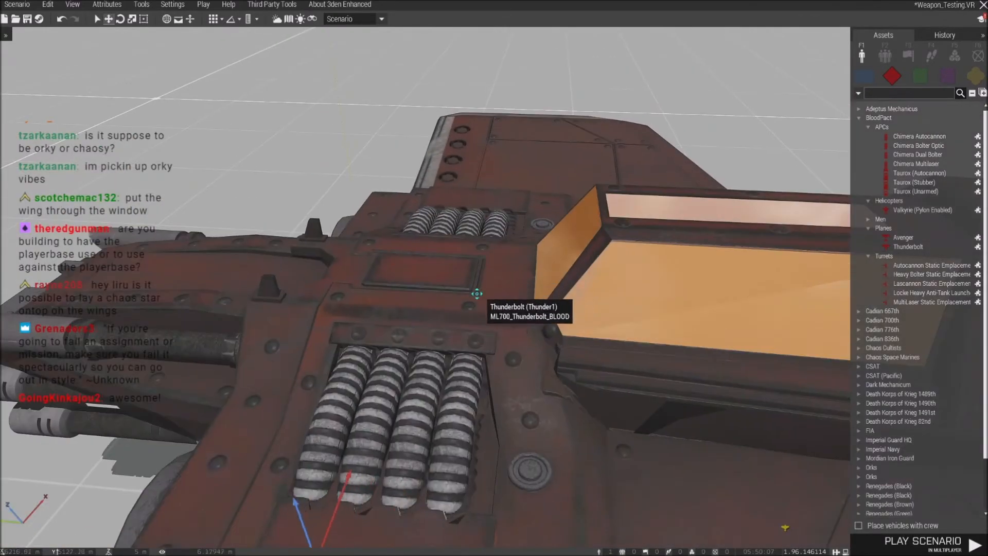
key("s")
key("a")
key("w")
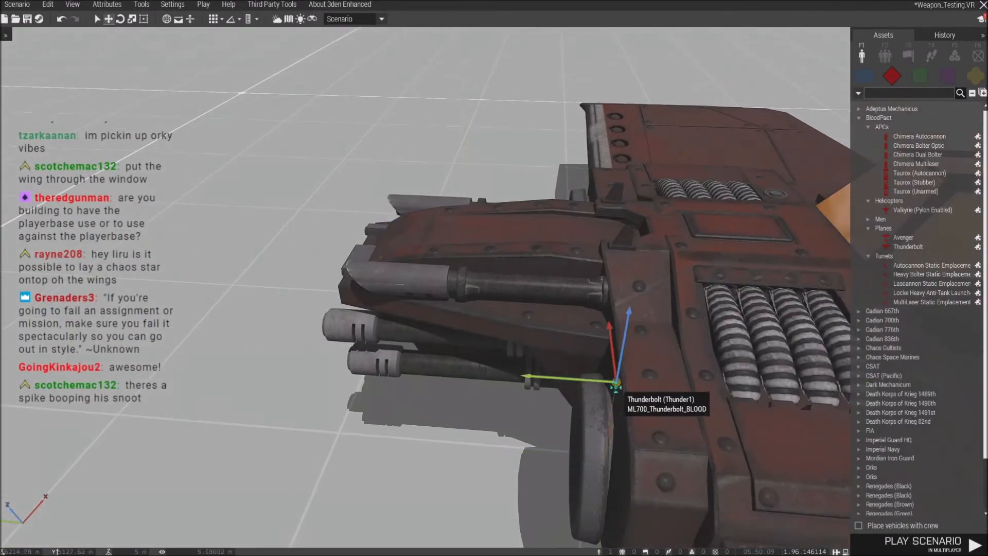
key("w")
left_click_drag(711, 336, 726, 513)
key("d")
right_click_drag(726, 513, 595, 504)
key("z")
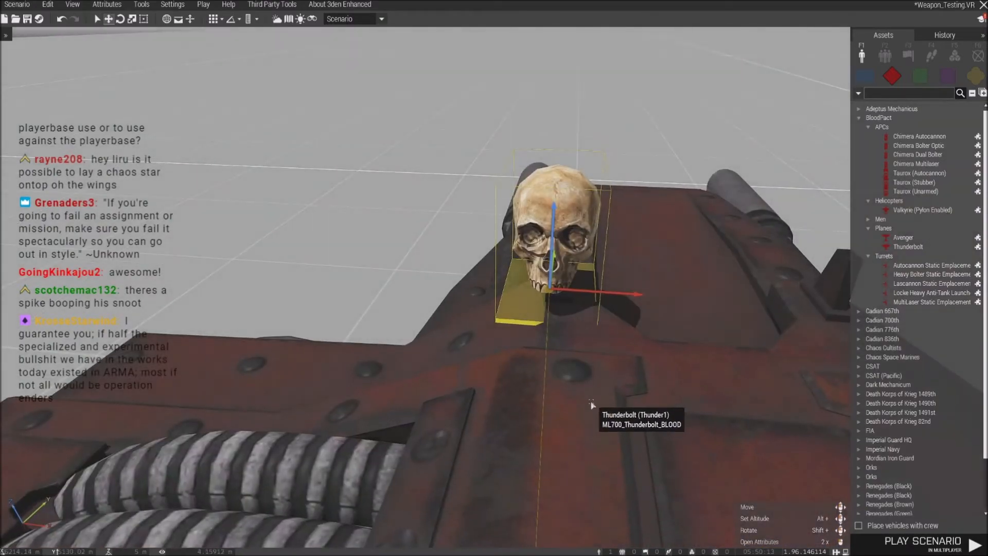
Take the extra skull off the Thunderbolt and delete it.
key("d")
right_click_drag(592, 405, 480, 405)
right_click(481, 406)
left_click(456, 211)
key("d")
right_click_drag(457, 211, 463, 270)
key("d")
key("s")
left_click_drag(463, 267, 443, 262)
key("w")
key("a")
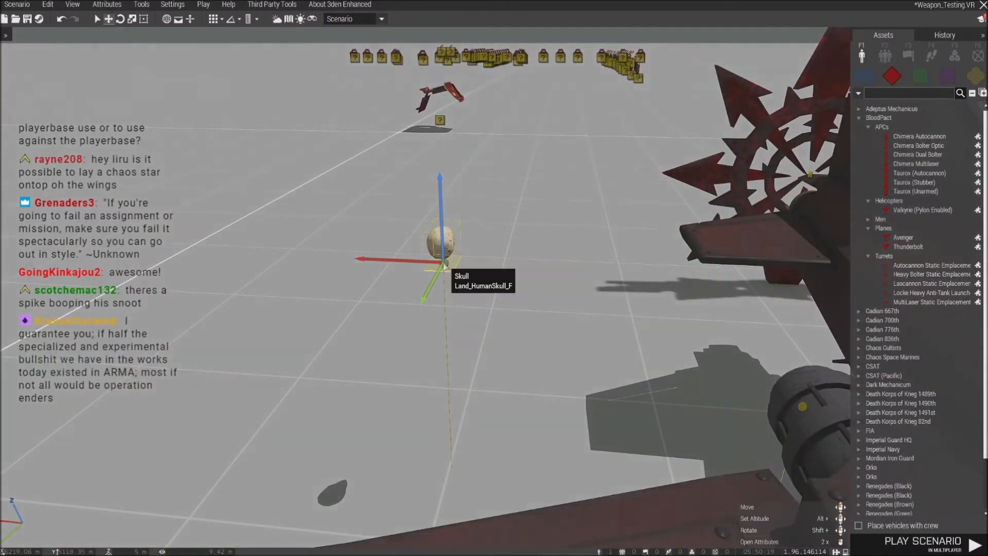
key("Delete")
Pull the skulls out of the engine exhausts and leave them hovering beside the Thunderbolt's rear fuselage.
right_click_drag(444, 265, 567, 262)
key("a")
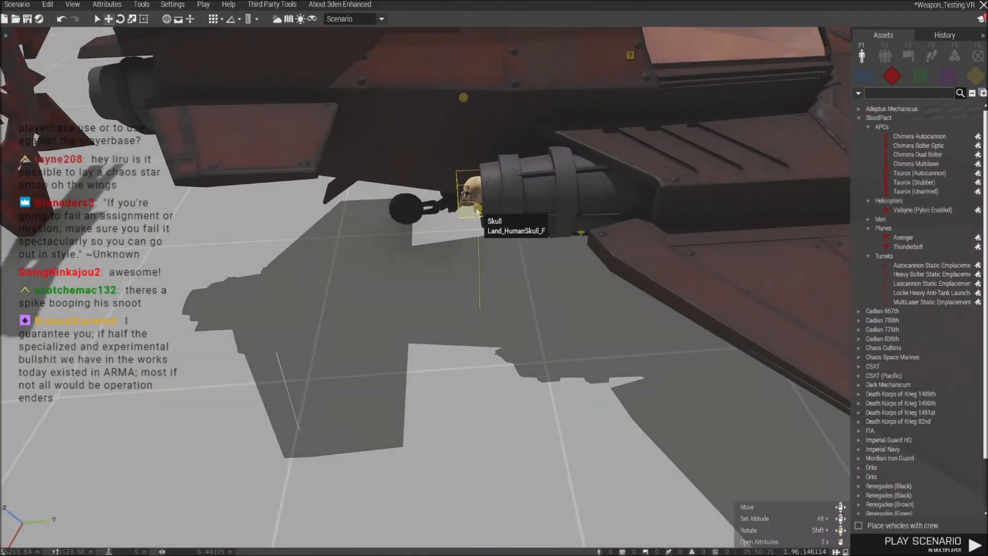
left_click_drag(477, 211, 500, 336)
key("d")
right_click_drag(503, 353, 372, 360)
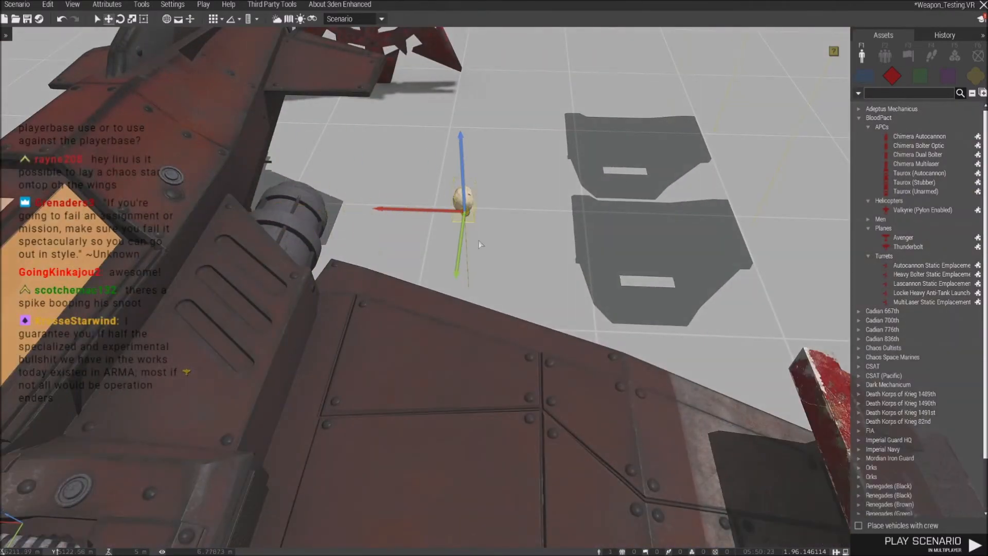
left_click(479, 240)
key("s")
Search the props for "skull" and try the deer skull from the Livonia forest structures for placement.
right_click_drag(443, 239, 838, 121)
key("w")
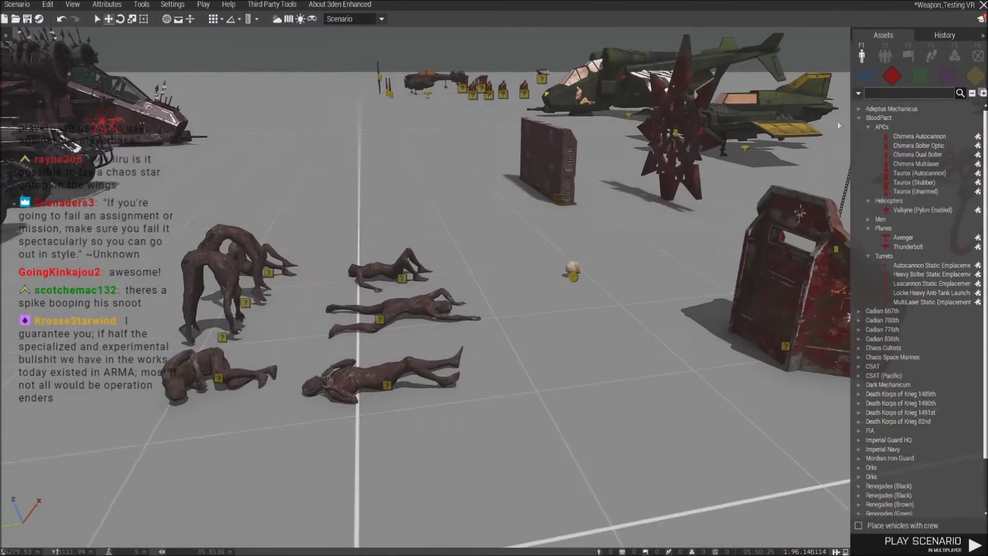
left_click(975, 77)
left_click(892, 95)
type("skull")
left_click(905, 190)
right_click_drag(795, 244, 957, 394)
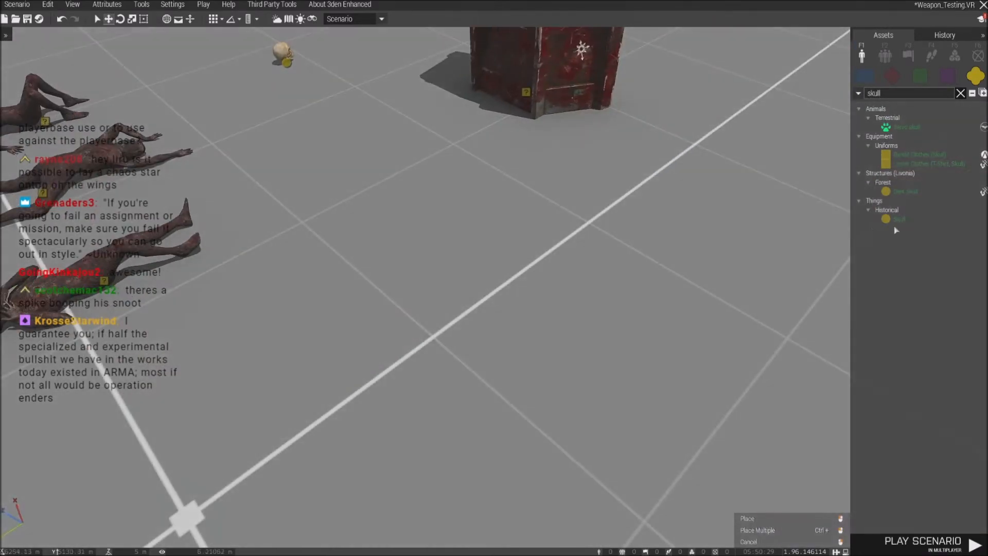
right_click_drag(557, 321, 697, 287)
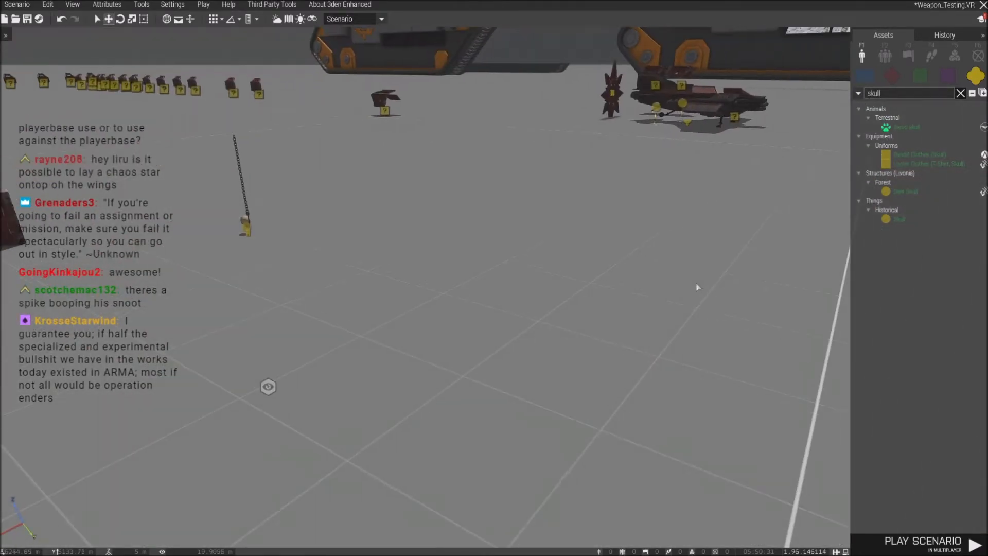
Examine the Thunderbolt, the hovering skulls and the skull on the meat hook for further decoration ideas.
right_click_drag(635, 247, 652, 238)
key("w")
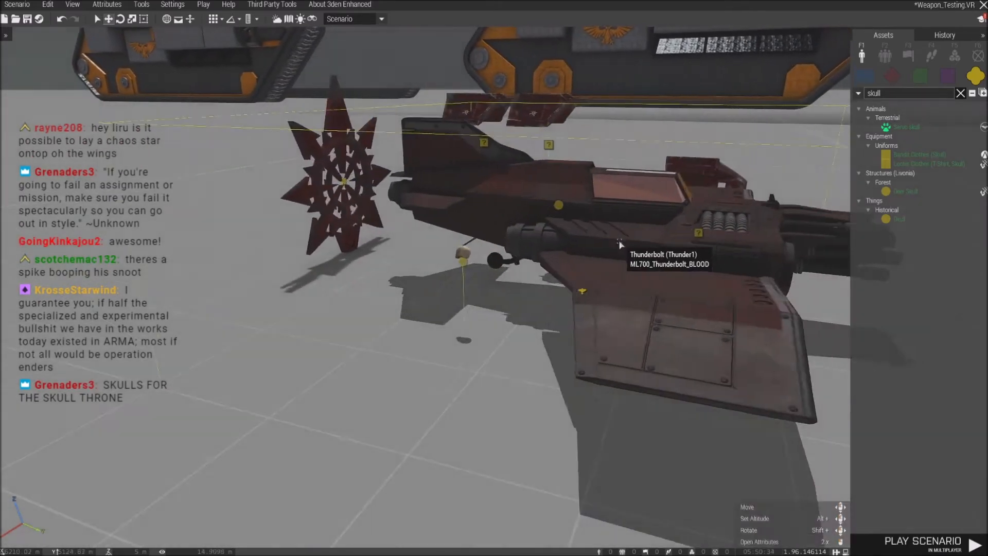
key("d")
key("w")
right_click_drag(610, 235, 461, 281)
key("w")
key("z")
key("w")
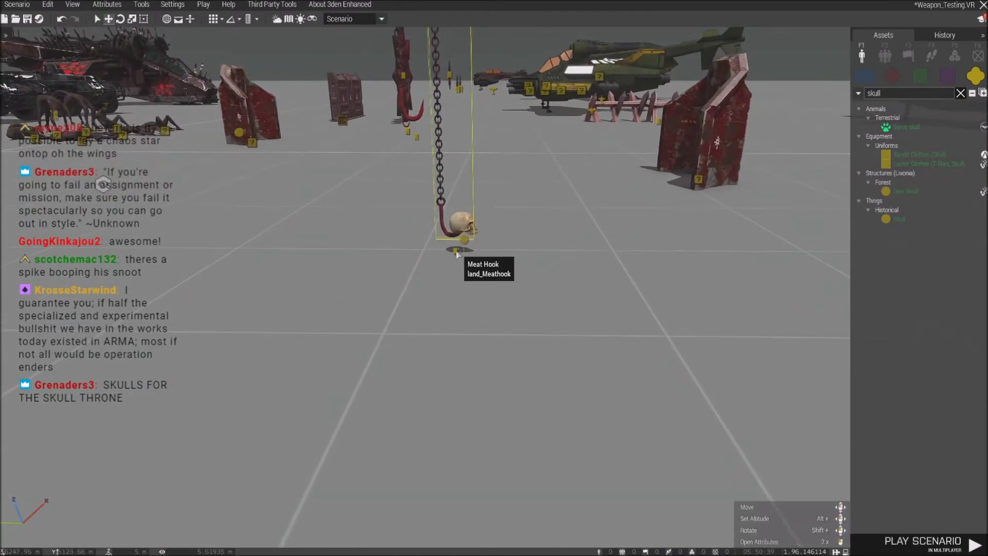
key("q")
right_click_drag(625, 109, 747, 257)
key("w")
key("a")
key("a")
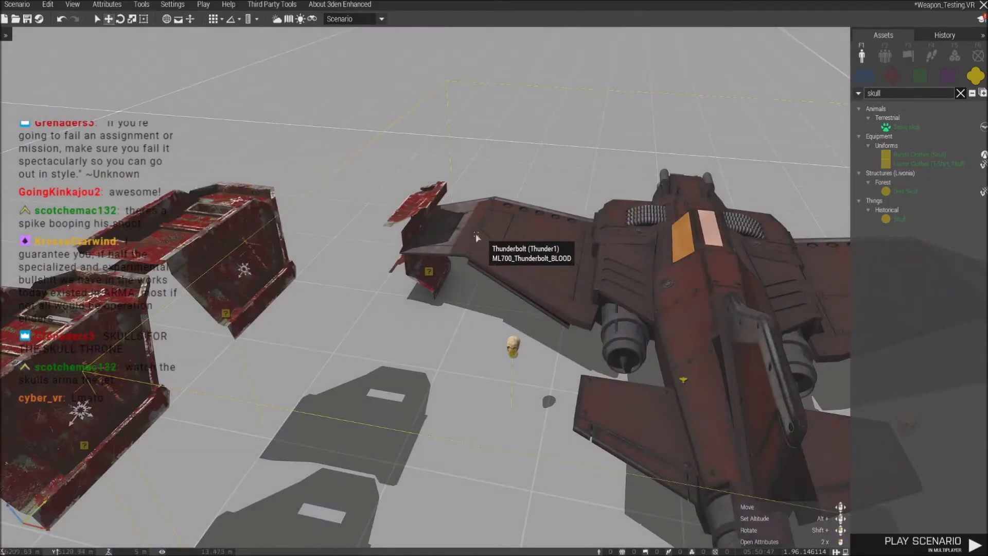
right_click_drag(415, 214, 333, 305)
key("w")
key("d")
key("w")
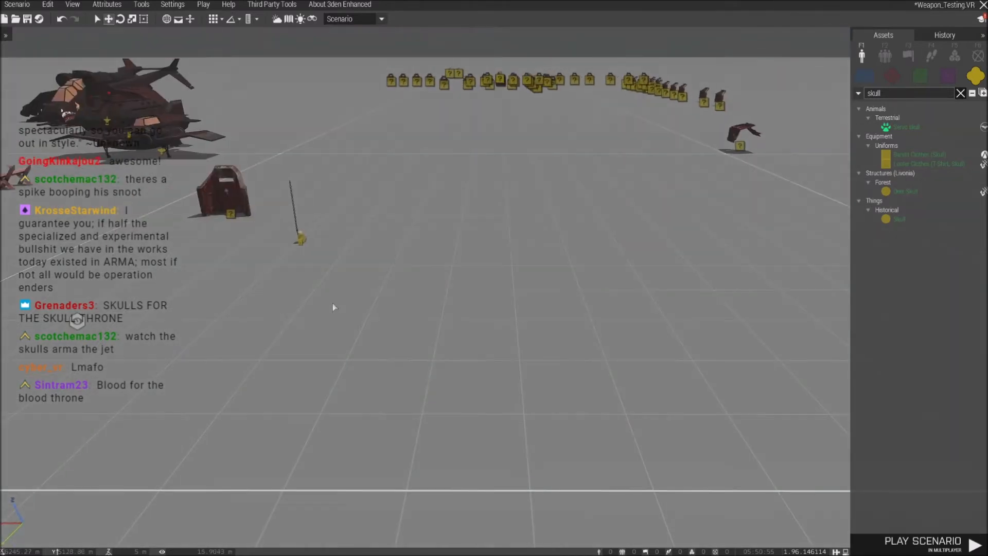
Copy the Meat Hook and paste the copy beside the Thunderbolt's unarmoured wing tip.
key("w")
key("a")
key("w")
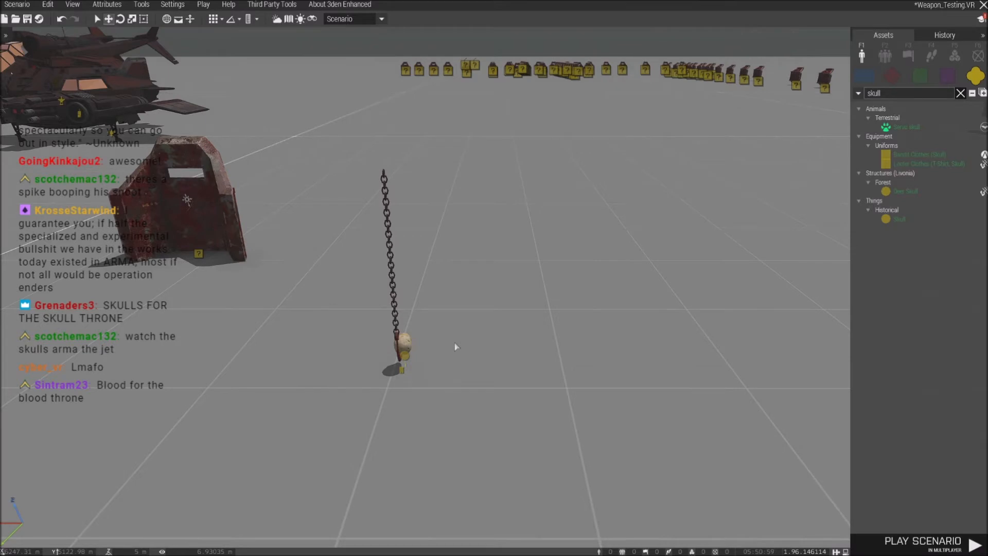
key("s")
key("d")
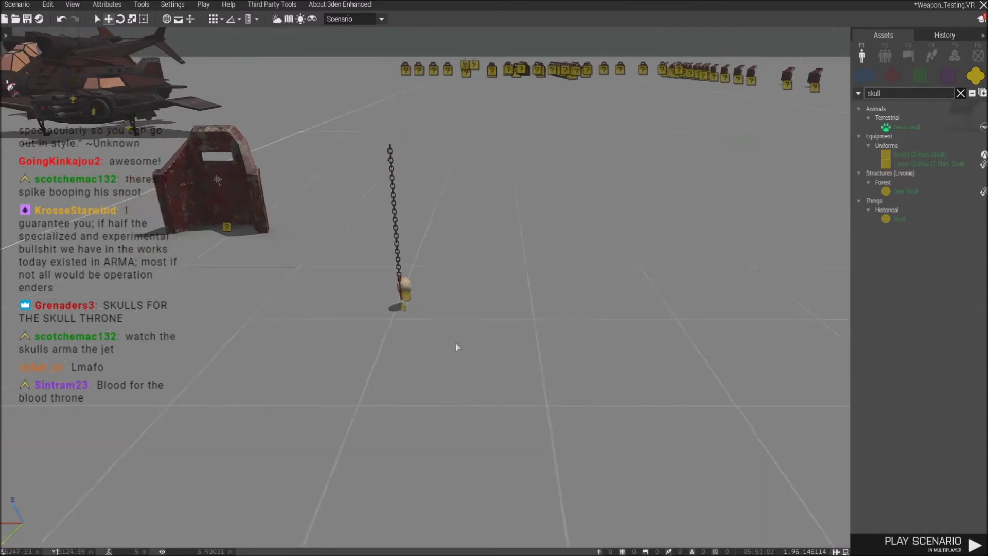
key("w")
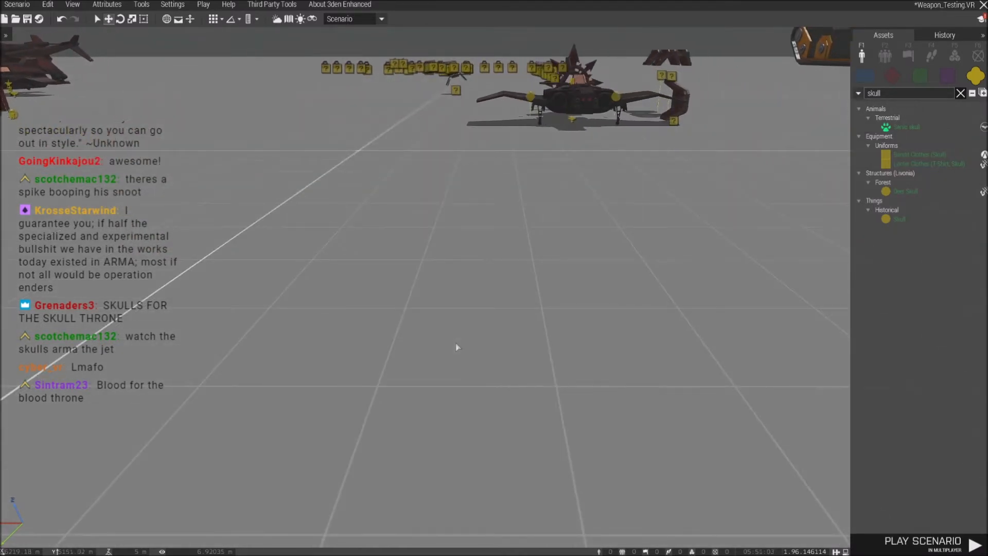
key("a")
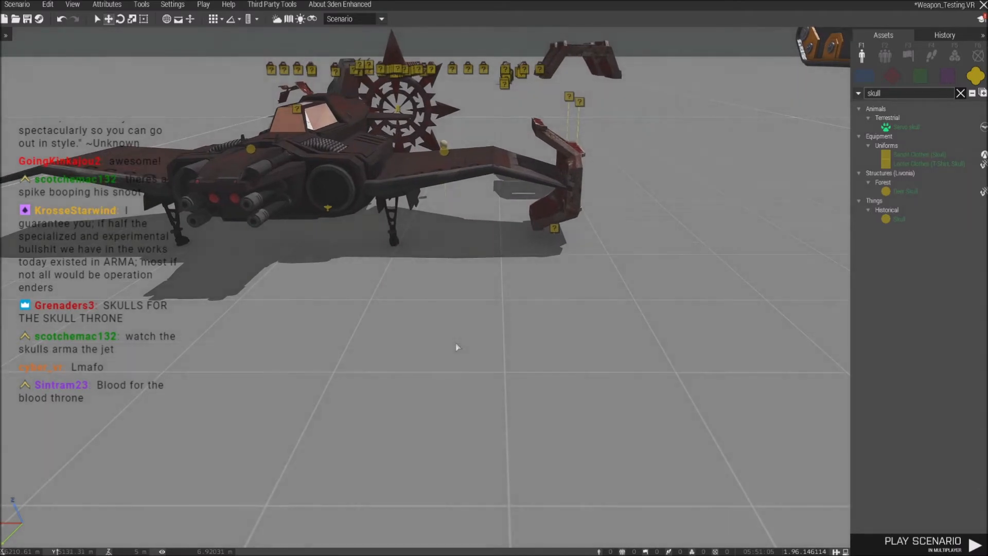
key("a")
key("d")
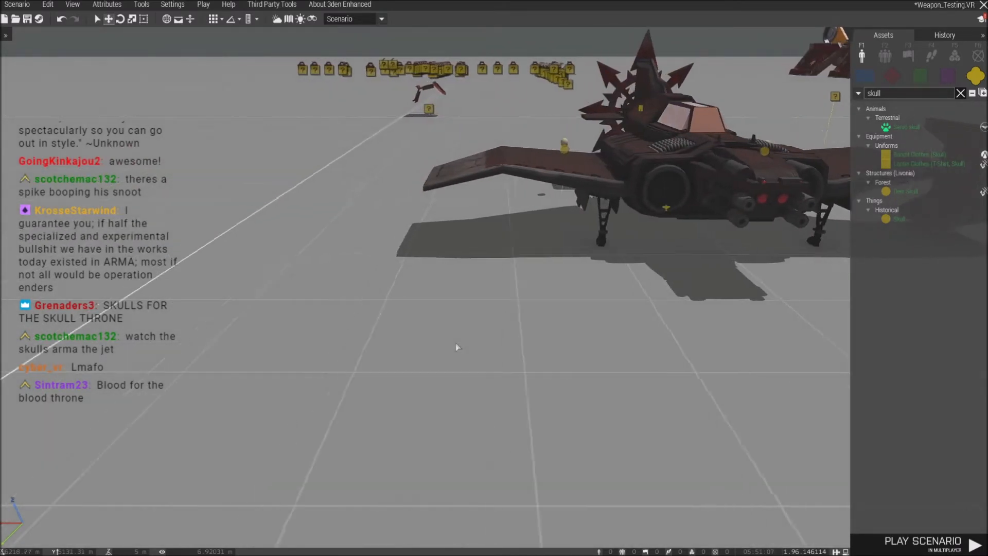
left_click(583, 243)
right_click_drag(582, 244, 546, 262)
key("w")
key("ctrl+v")
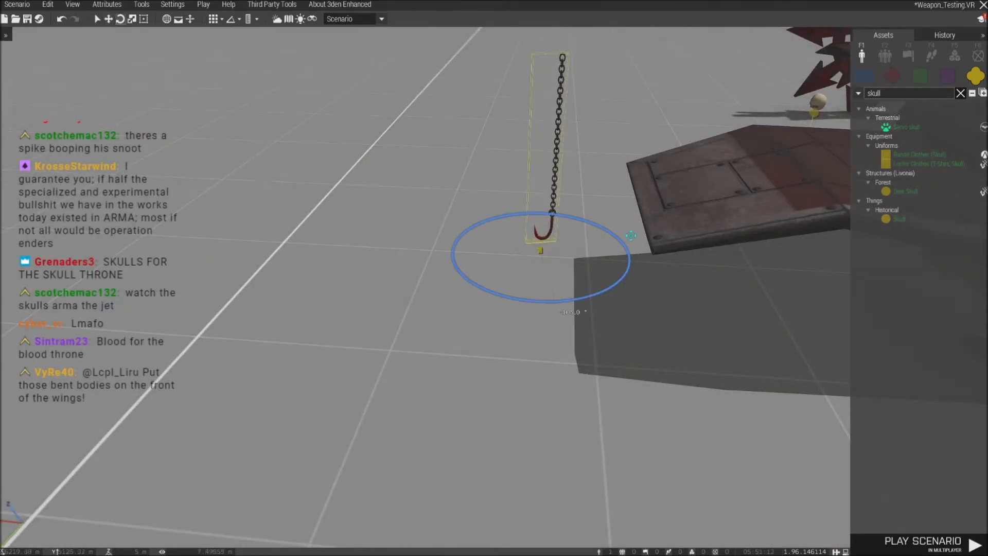
Rotate the pasted meat hook until its chain lies horizontally with the hook pointing towards the Thunderbolt's nose.
key("space")
key("a")
right_click_drag(544, 236, 616, 244)
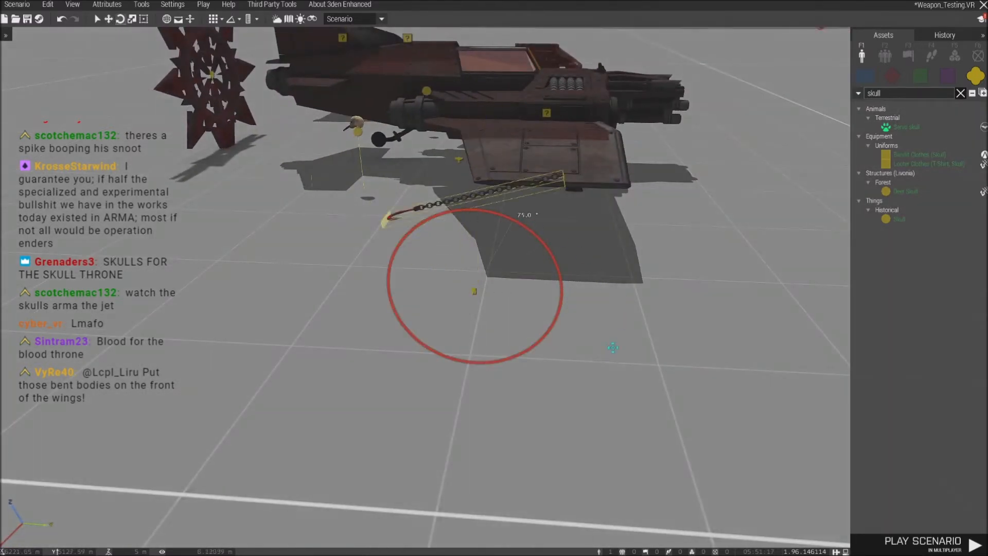
key("w")
left_click_drag(572, 372, 446, 505)
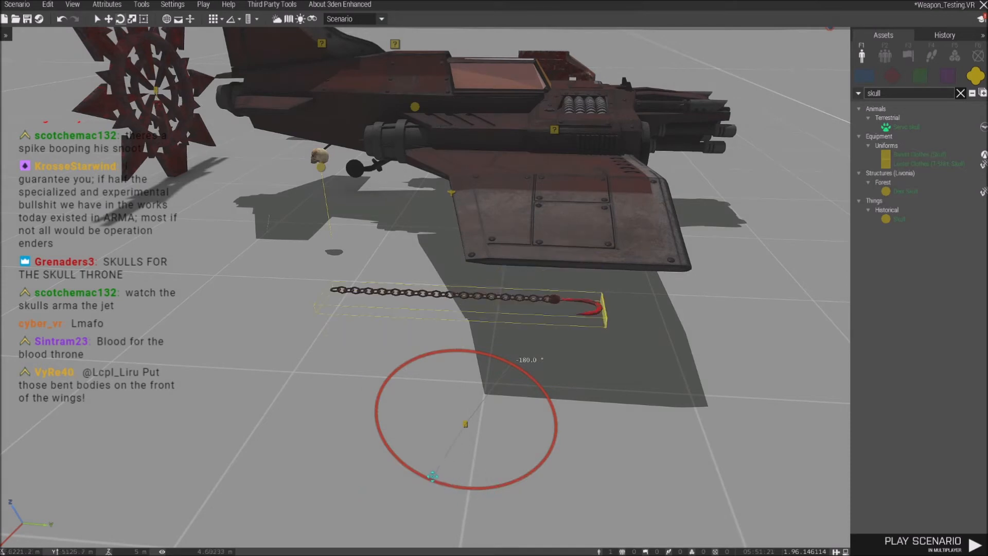
Move the meat hook against the wing tip so its chain runs along the outer edge, and check the fit.
left_click_drag(466, 424, 571, 373)
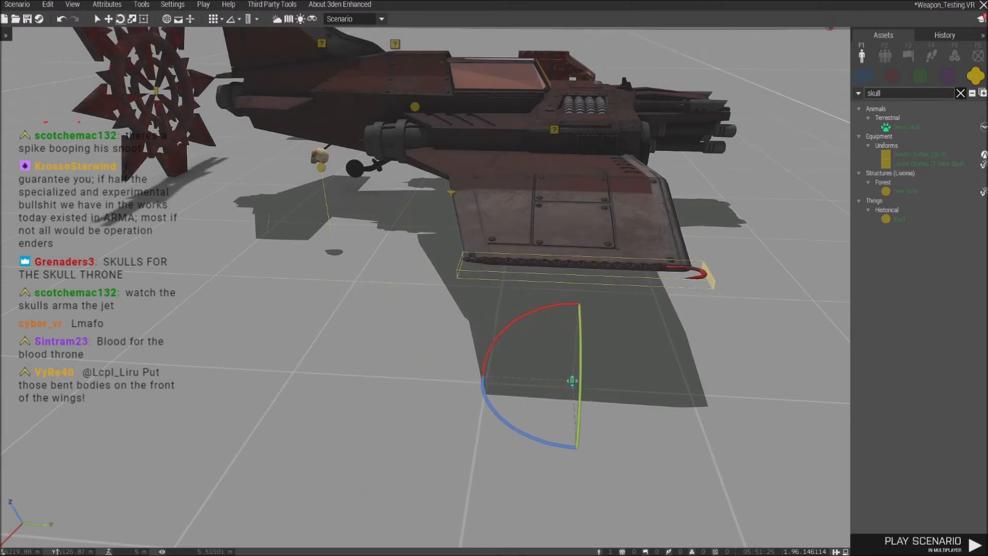
left_click(622, 387)
right_click_drag(622, 387, 693, 436)
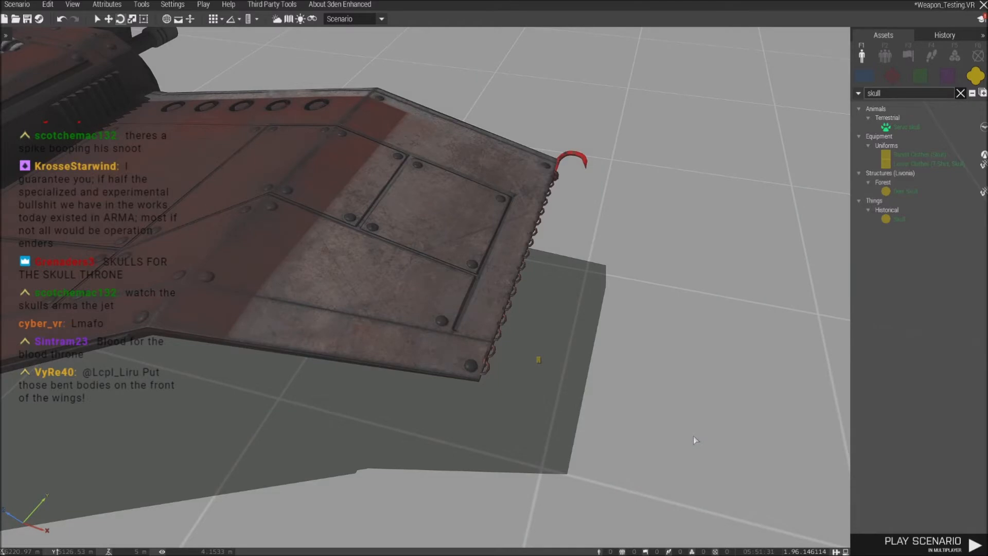
right_click_drag(693, 437, 613, 419)
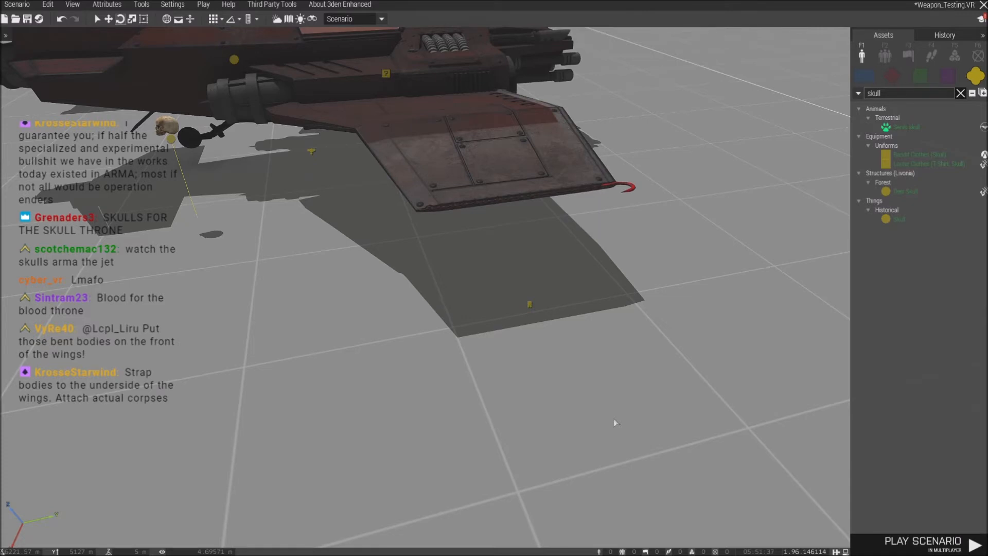
key("d")
right_click_drag(647, 387, 578, 381)
key("s")
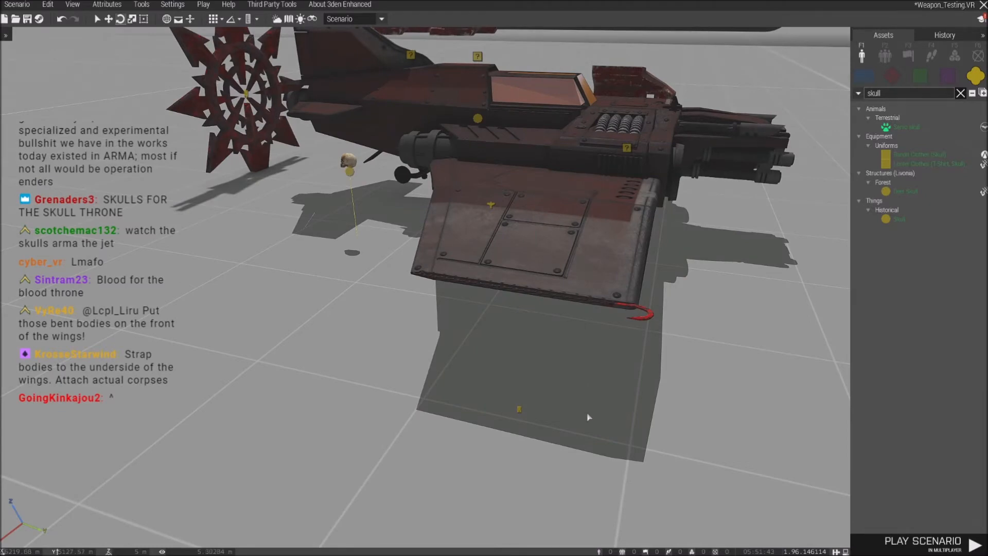
Examine the fit of the meat hook on the wing tip and the large Chaos Star behind the Thunderbolt's tail.
key("a")
right_click_drag(555, 431, 604, 389)
key("z")
key("w")
key("d")
key("w")
key("d")
key("w")
key("w")
key("d")
key("d")
key("a")
key("w")
key("a")
key("s")
key("s")
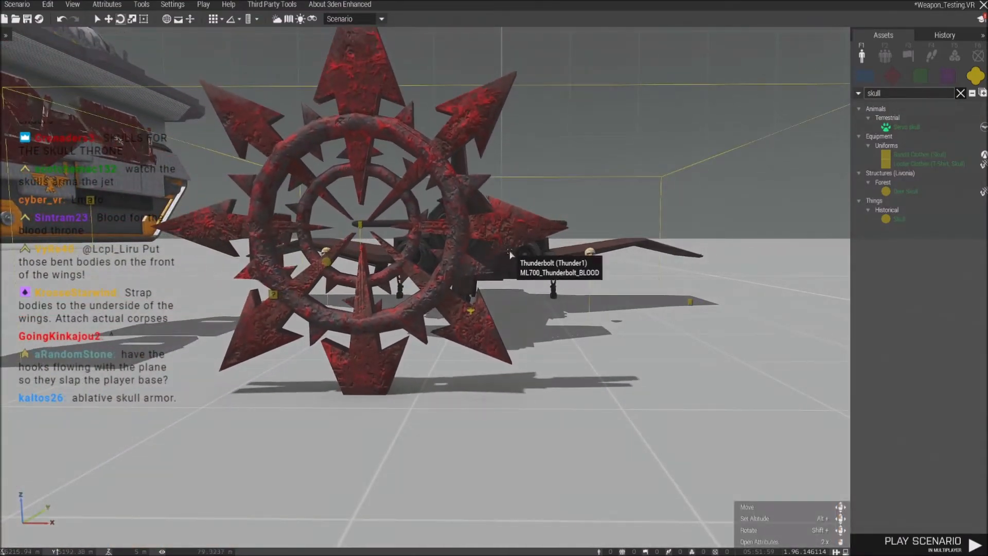
Move the meat hook and the Renegade defence line armour off the Thunderbolt's wing tips onto open ground beside the aircraft.
key("w")
key("d")
right_click_drag(602, 375, 450, 399)
key("s")
left_click_drag(302, 291, 289, 360)
key("d")
key("w")
right_click_drag(455, 339, 539, 297)
key("d")
key("a")
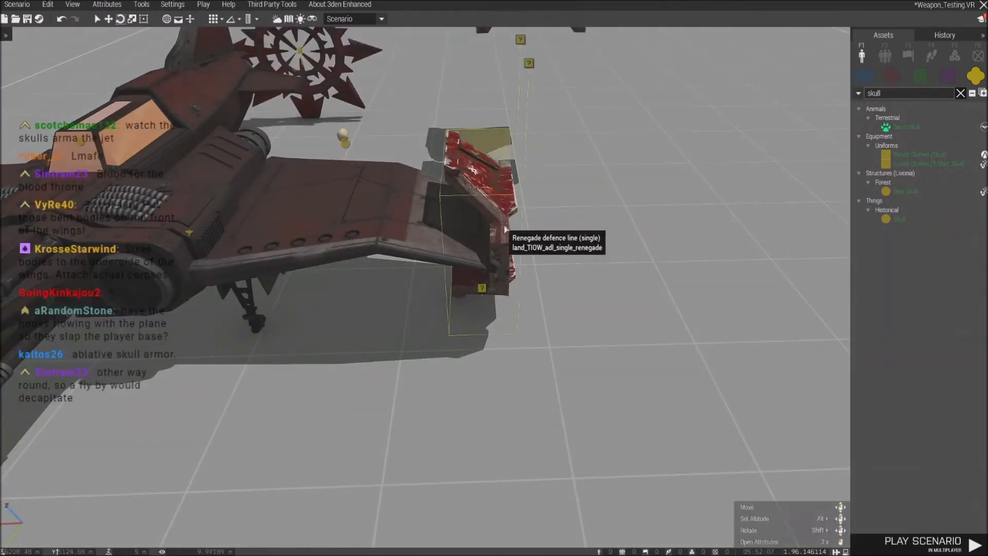
left_click_drag(503, 229, 730, 233)
right_click_drag(477, 297, 391, 329)
Launch the scenario in multiplayer, enter the Zeus interface and dismiss the config error.
left_click(203, 4)
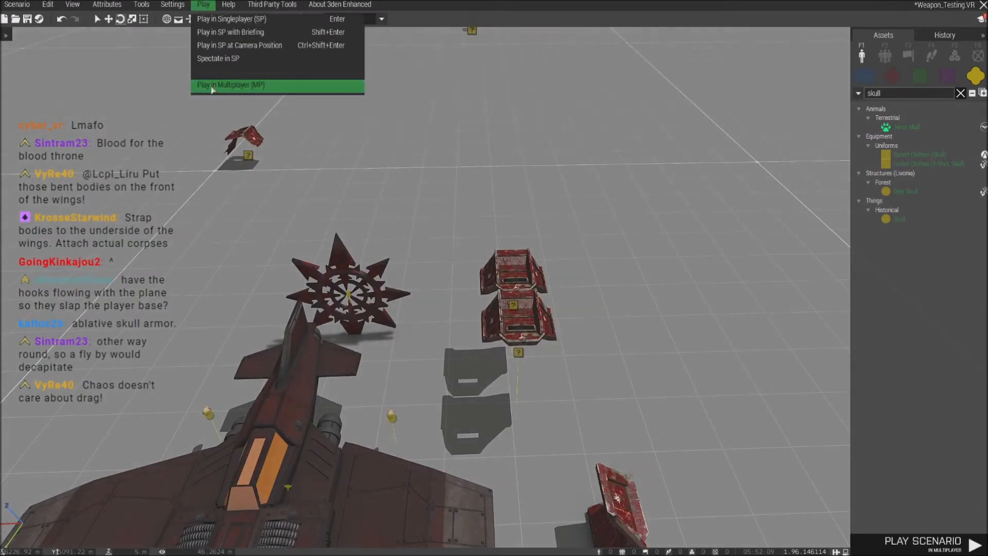
left_click(213, 85)
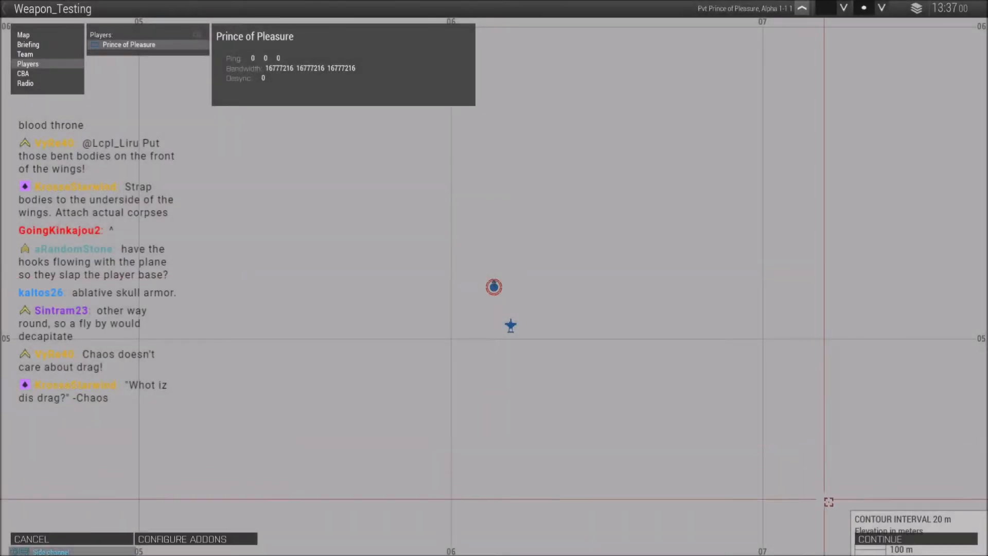
left_click(897, 541)
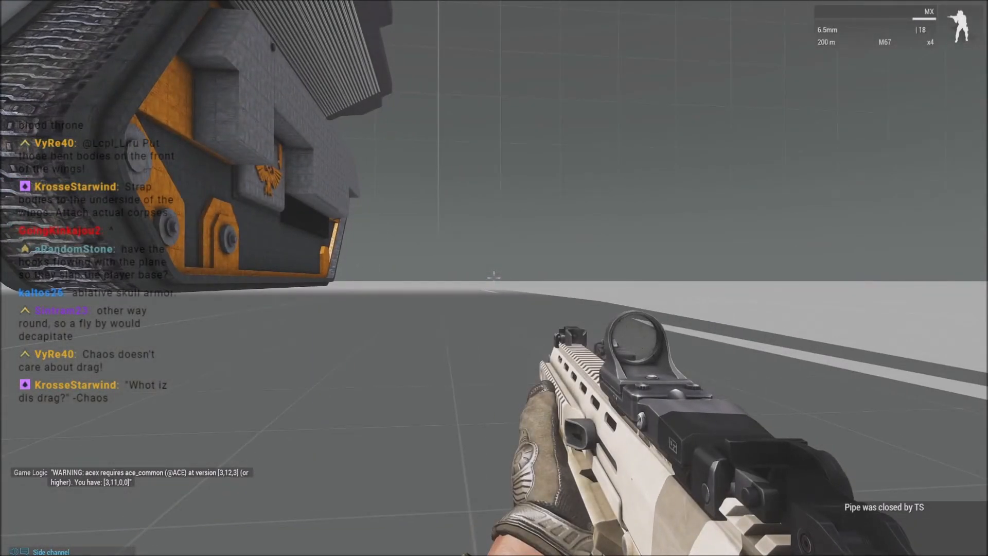
key("y")
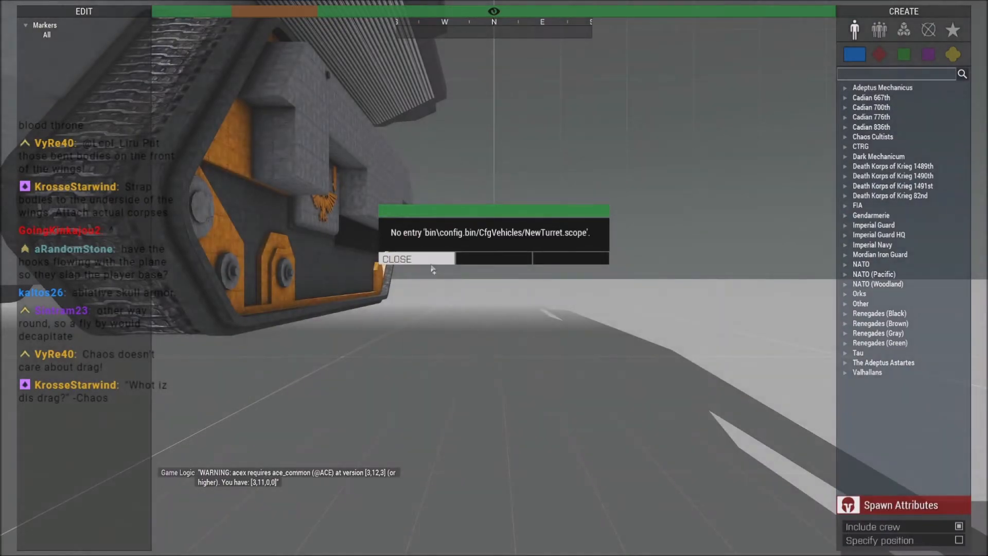
left_click(432, 260)
Examine the Thunderbolt, its Chaos Star and armour pieces, and the orientation of the meat hook beside the wing in the running mission.
mouse_move(435, 263)
right_mouse_down()
mouse_move(618, 277)
mouse_move(427, 276)
right_mouse_up()
key("w")
key("w")
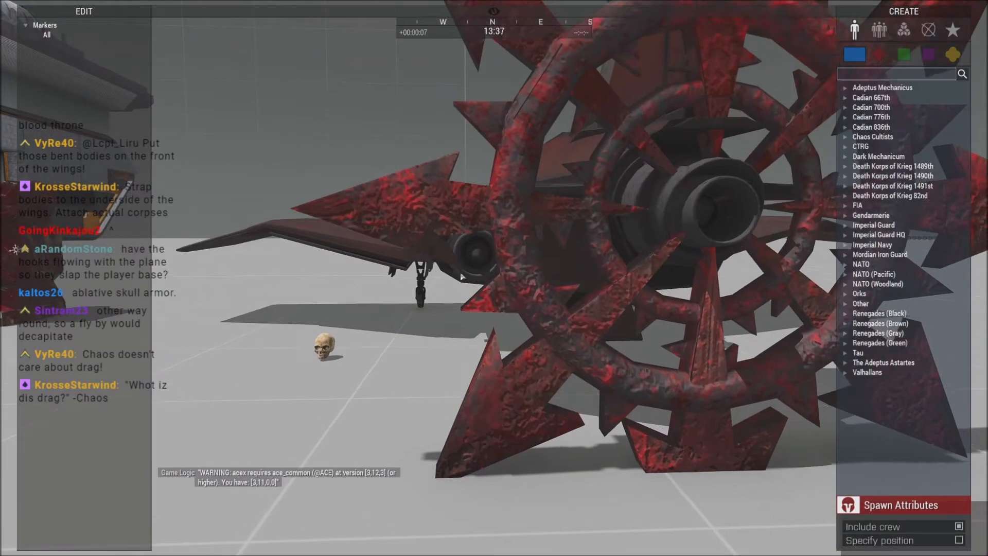
key("d")
right_click_drag(486, 275, 359, 274)
key("d")
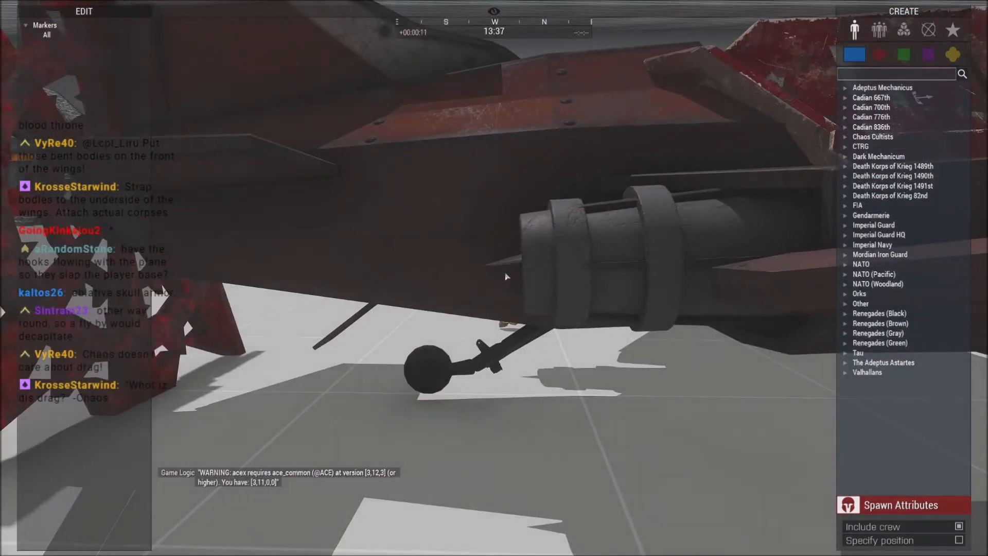
key("s")
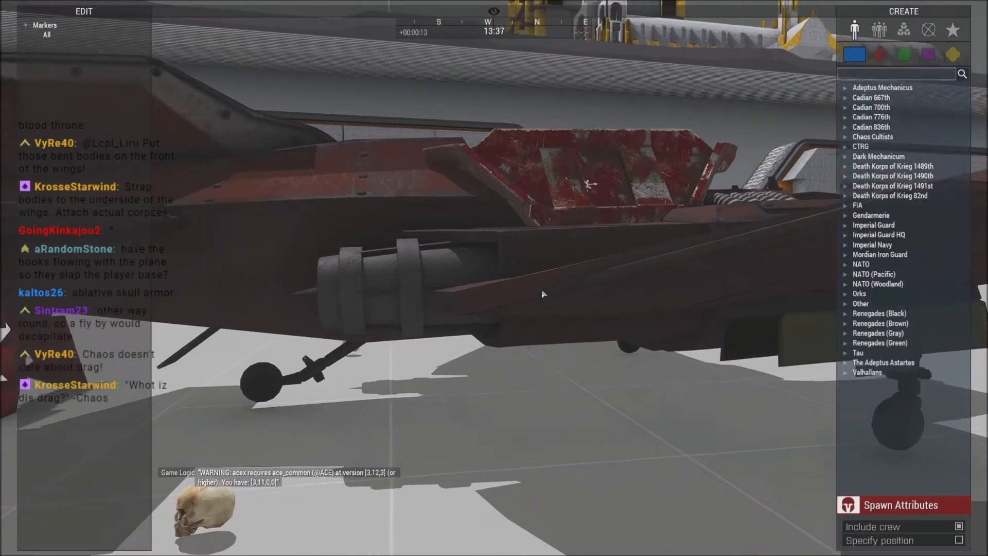
right_click_drag(543, 294, 519, 295)
key("q")
key("s")
key("d")
key("d")
key("s")
key("w")
key("a")
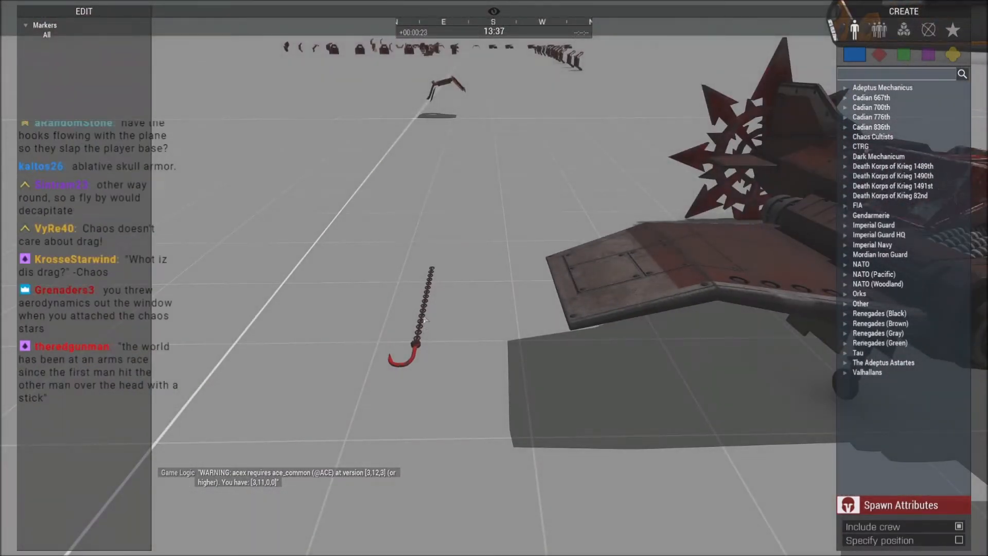
Abort the test mission and return to the scenario editor.
key("Escape")
left_click(34, 513)
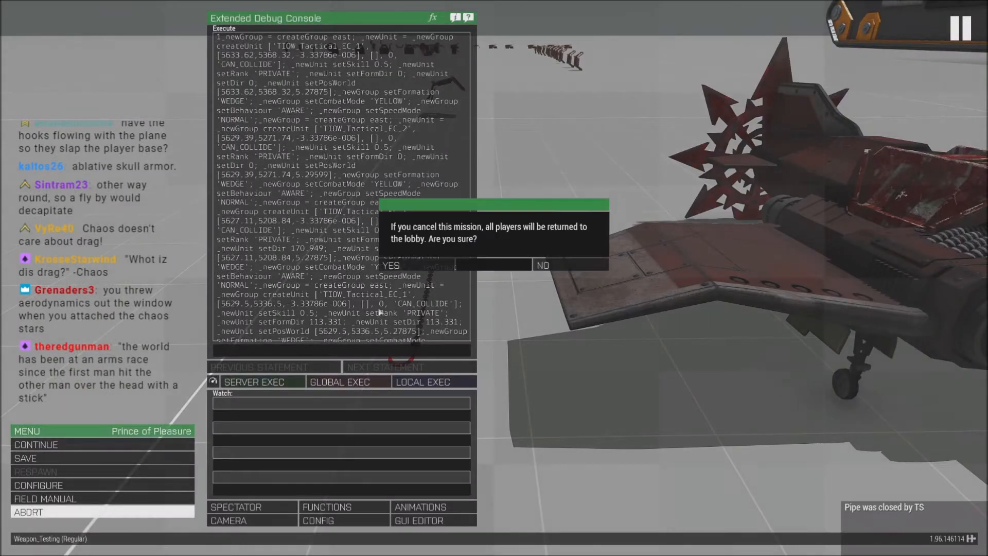
left_click(391, 265)
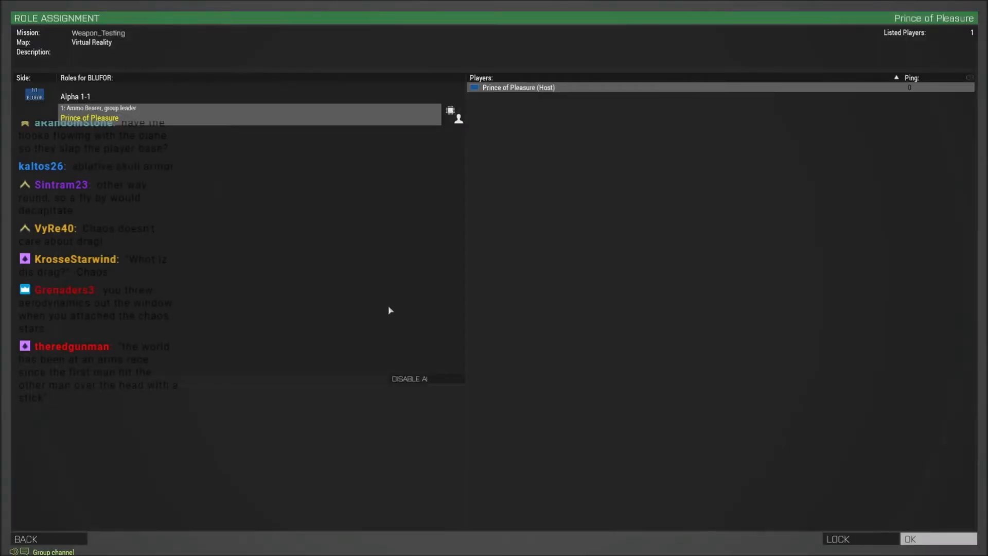
key("Escape")
Move the meat hook away from the Thunderbolt to open ground beside the lone Renegade defence line.
key("s")
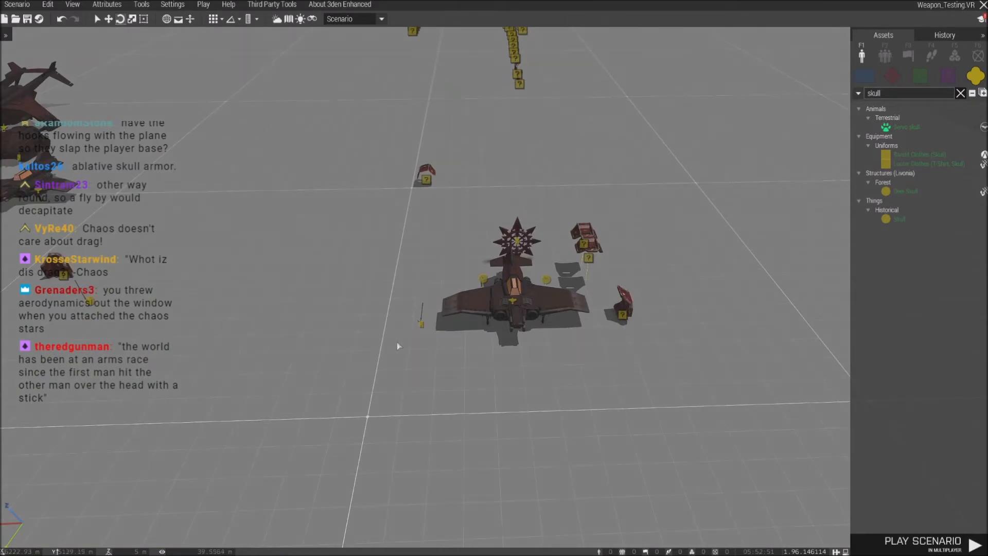
left_click(421, 329)
scroll(421, 329, "up", 3)
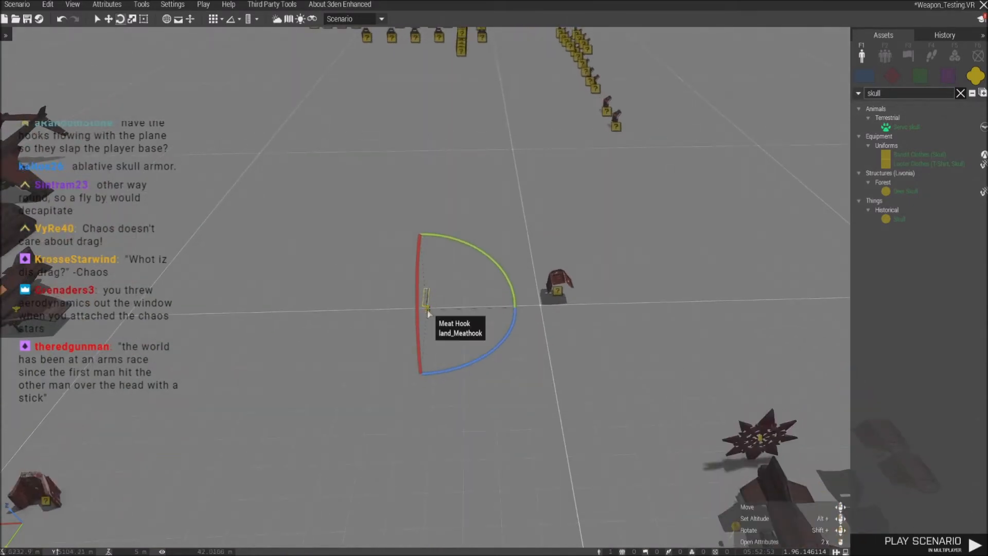
key("w")
key("s")
right_click_drag(445, 410, 387, 374)
Copy the Init code "this setVectorDirAndUp [[-1,0,100],[0,-1,0]];" from a Renegade defence line into the relocated Meat Hook.
double_click(391, 363)
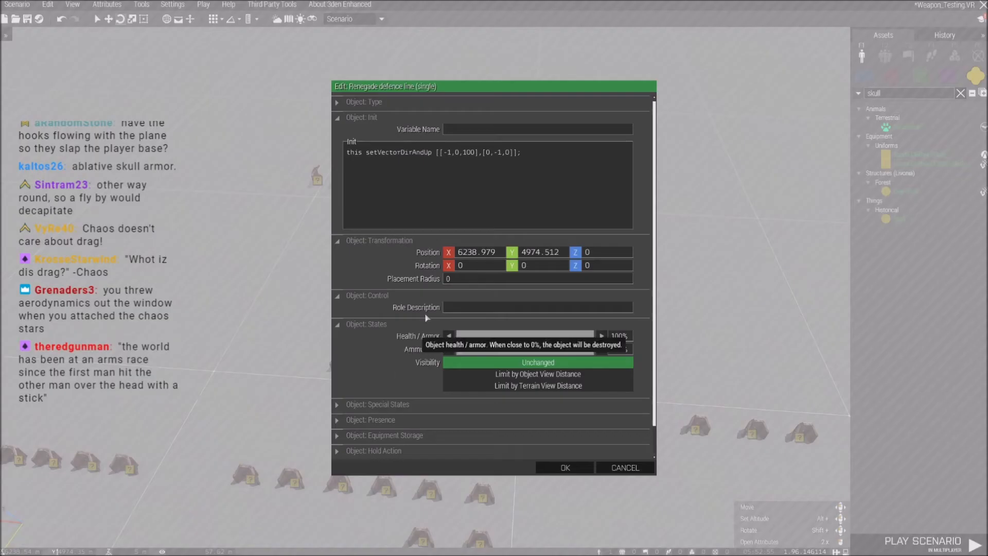
left_click(547, 467)
key("s")
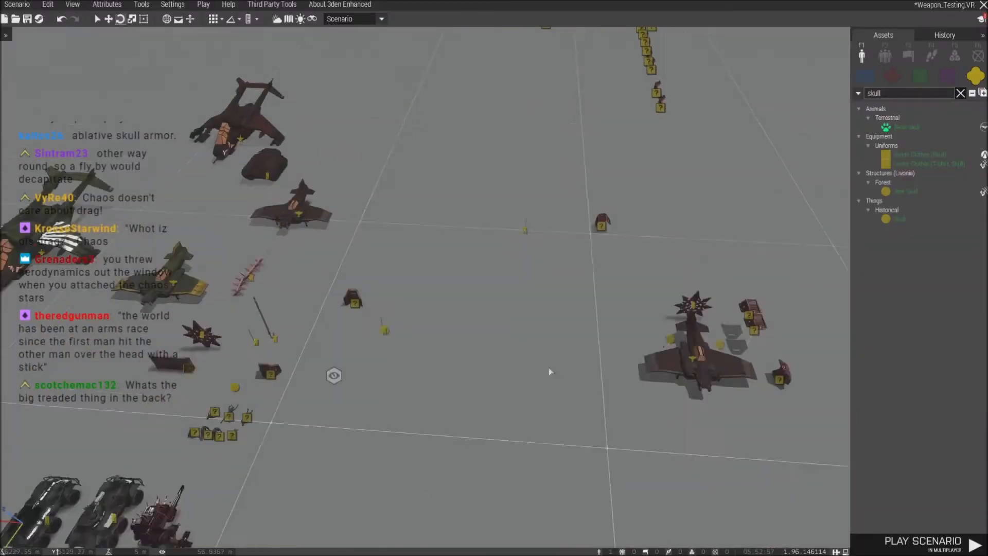
scroll(540, 330, "up", 2)
key("w")
double_click(523, 303)
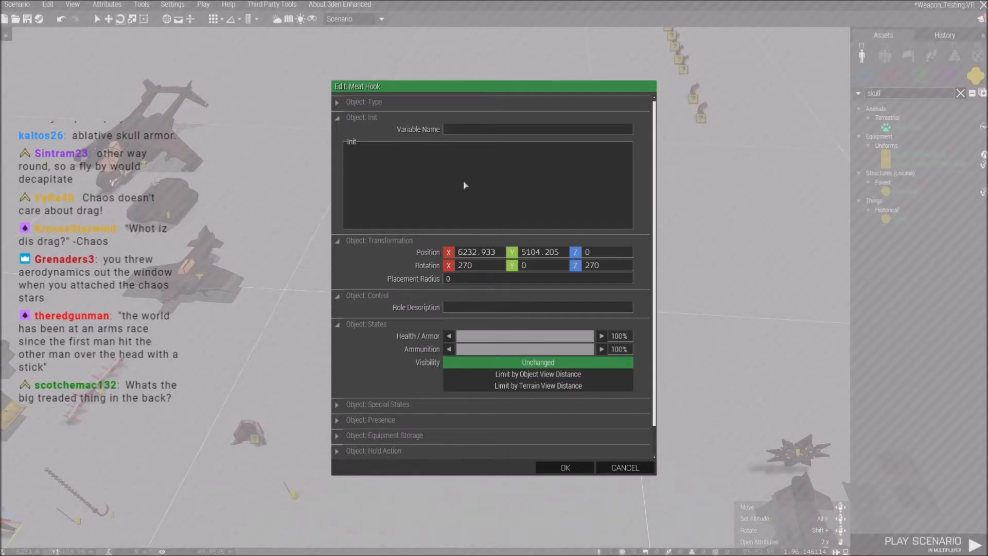
left_click(570, 466)
Paste a copy of the Meat Hook beside the original and check the original's Init code.
key("w")
left_click(531, 207)
key("s")
scroll(499, 369, "up", 3)
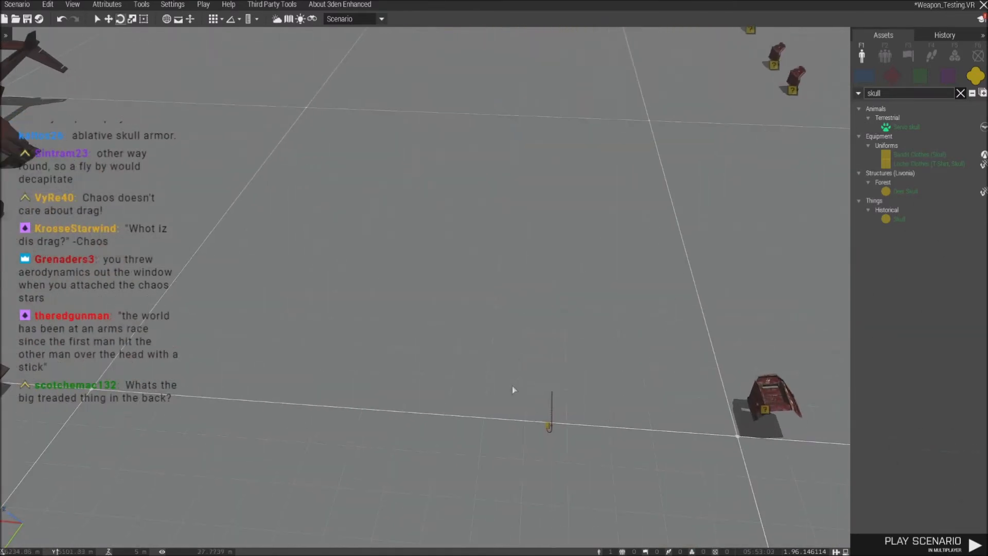
left_click(546, 431)
key("ctrl+c")
key("ctrl+v")
key("1")
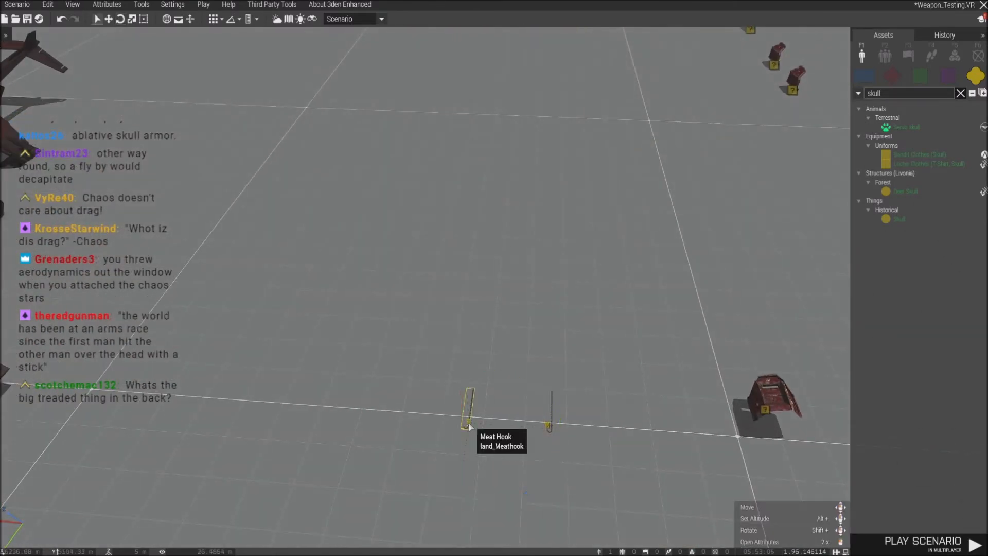
double_click(549, 426)
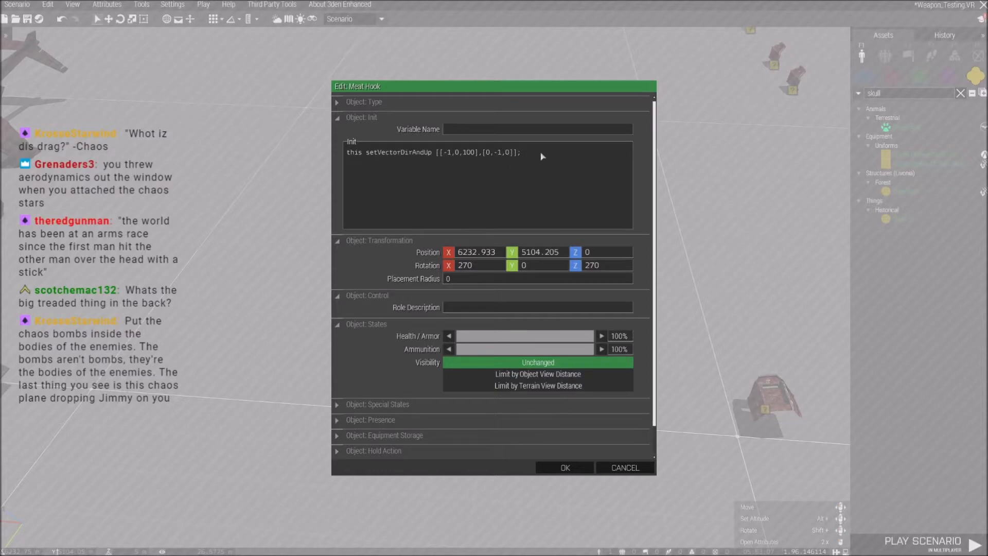
key("Escape")
Copy the Init code "this setVectorDirAndUp [[-1,0,100],[0,1,0]];" from another Renegade defence line into the duplicate Meat Hook.
key("w")
right_click_drag(510, 390, 522, 351)
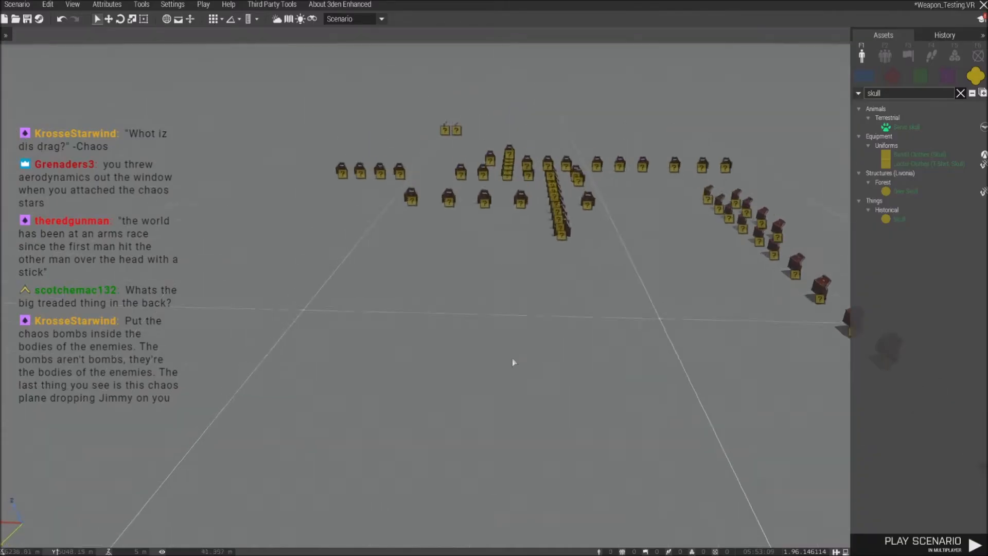
double_click(490, 303)
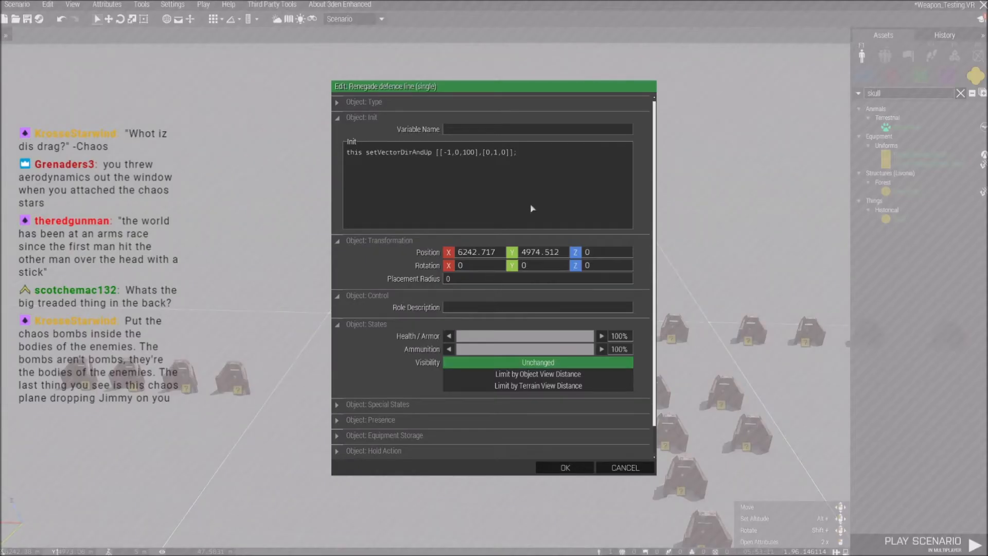
left_click(575, 472)
key("w")
right_click_drag(575, 472, 461, 412)
key("w")
right_click_drag(589, 383, 530, 311)
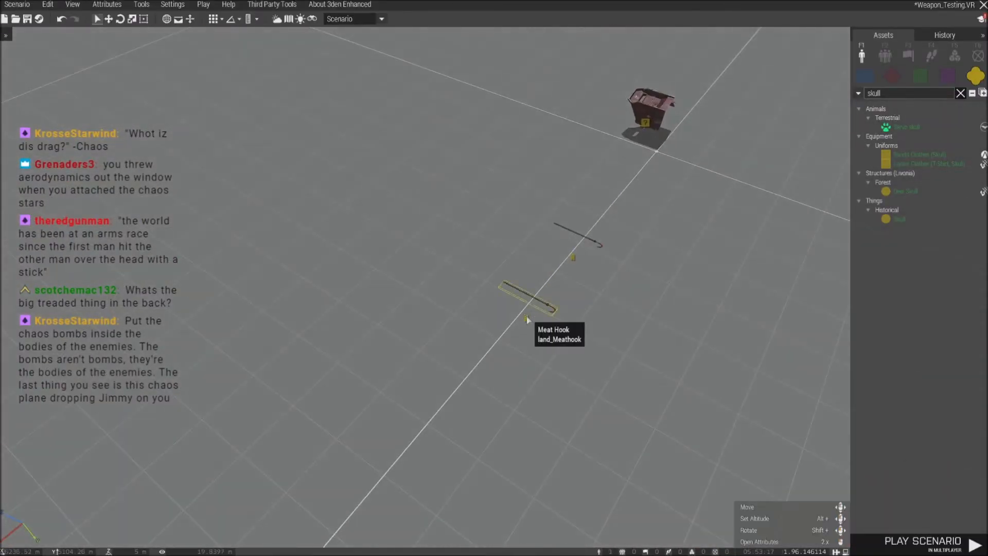
double_click(527, 316)
left_click(576, 466)
Launch the scenario in multiplayer again and enter the Zeus interface to test both meat hook orientations.
key("s")
right_click_drag(578, 470, 609, 468)
key("d")
key("w")
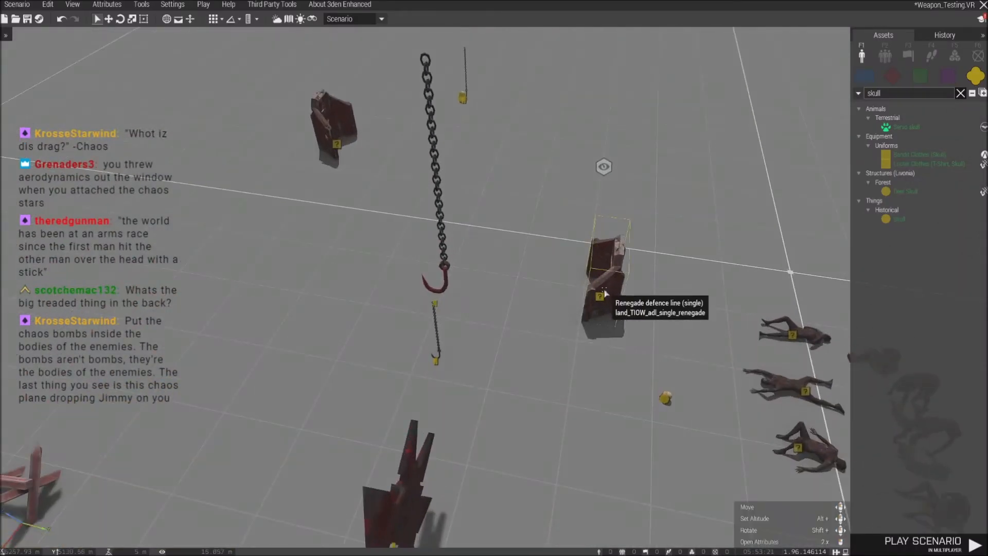
key("w")
right_click_drag(443, 286, 426, 272)
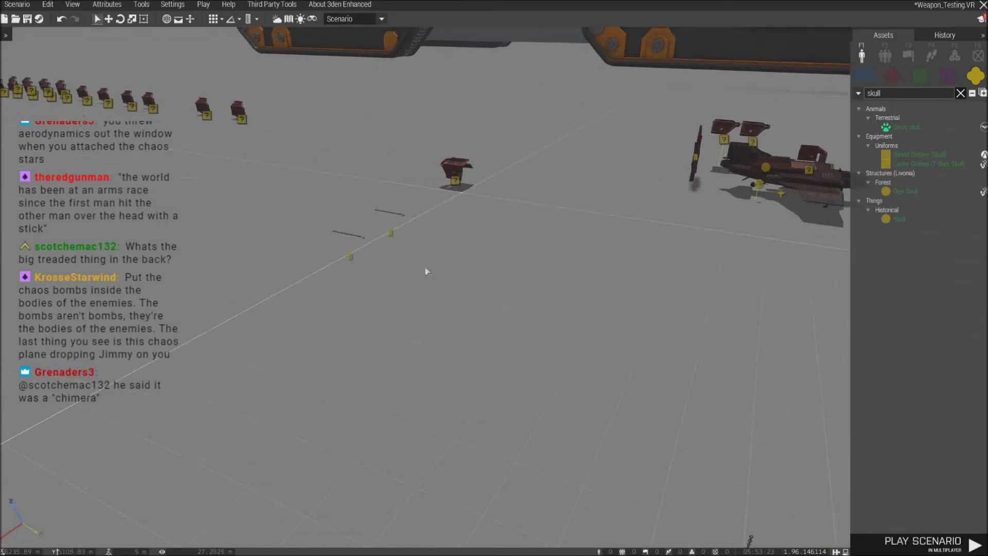
left_click(199, 9)
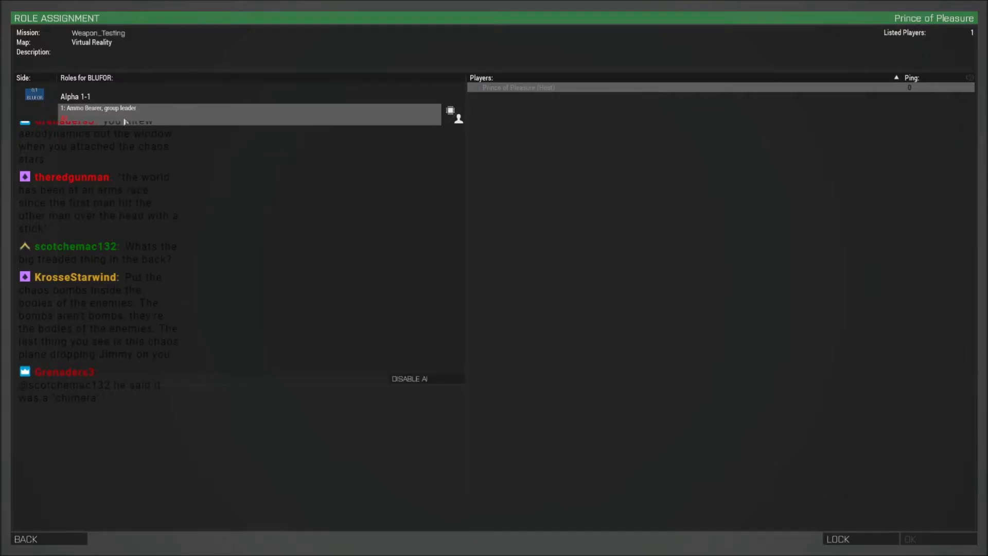
left_click(918, 544)
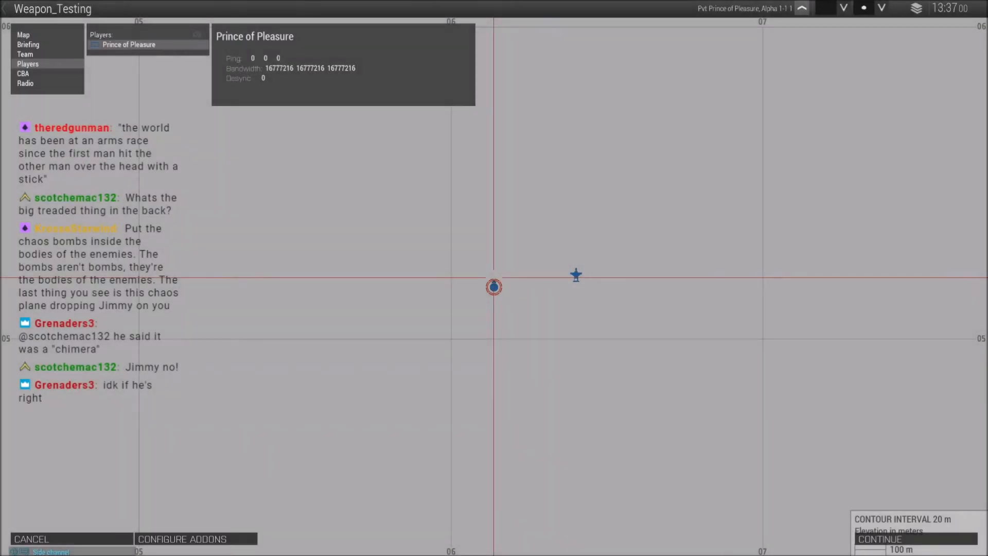
left_click(919, 538)
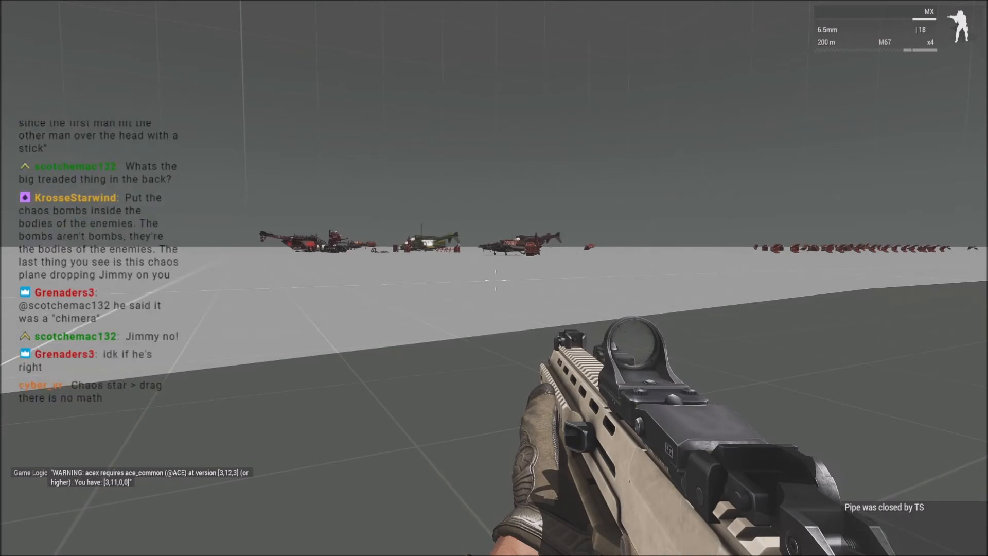
key("y")
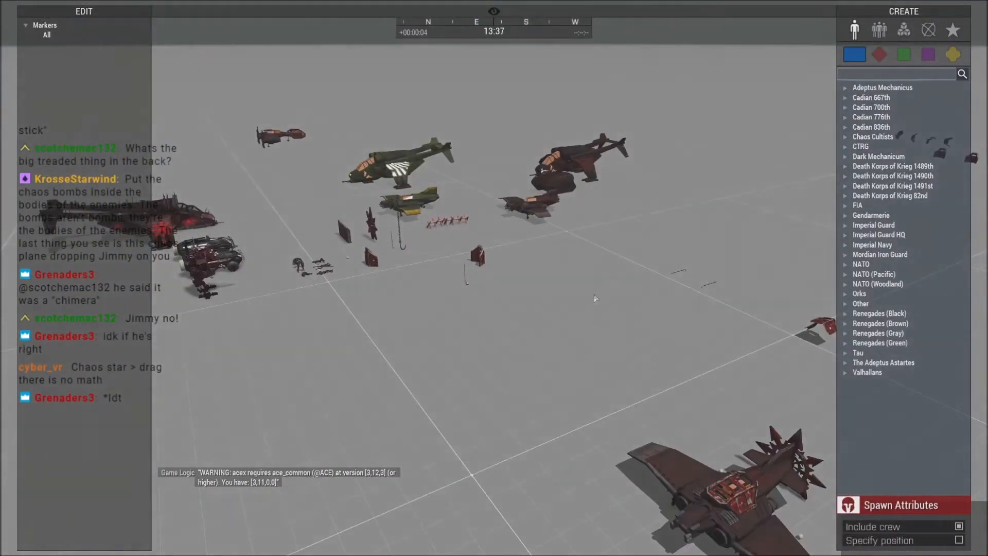
Compare the orientations of the two meat hooks with those of the Renegade defence line test pieces.
key("w")
right_click_drag(595, 299, 641, 335)
right_click_drag(587, 351, 630, 329)
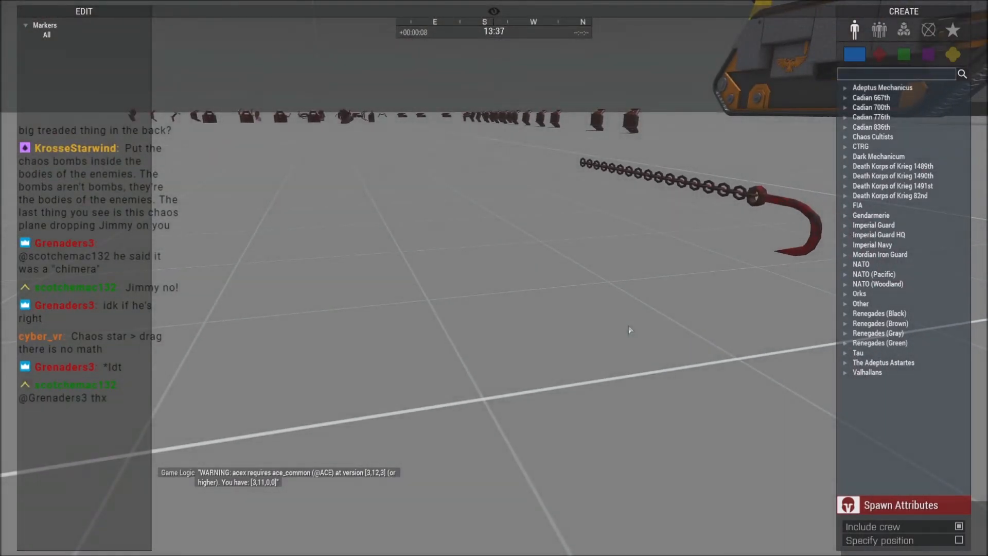
key("w")
key("q")
right_click_drag(628, 327, 621, 378)
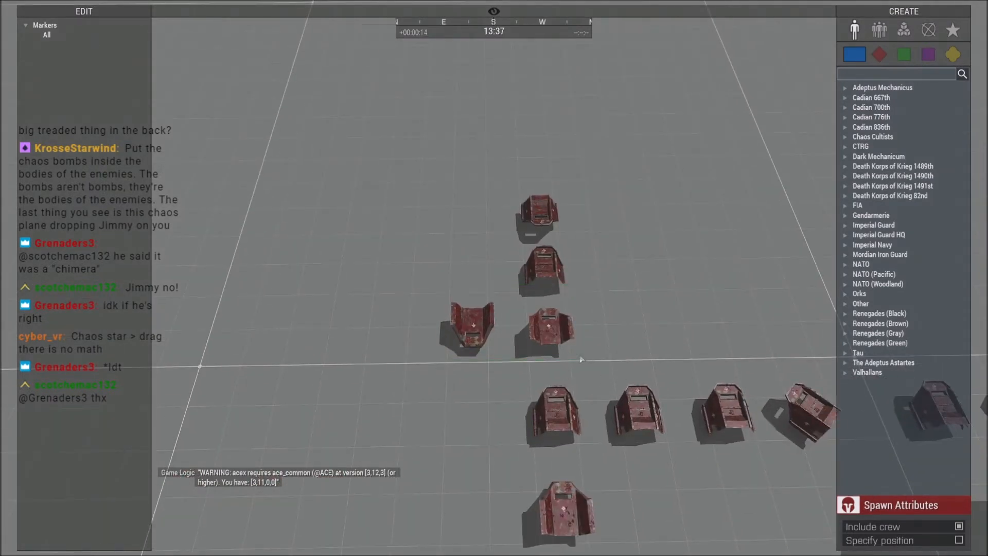
right_click_drag(581, 359, 597, 359)
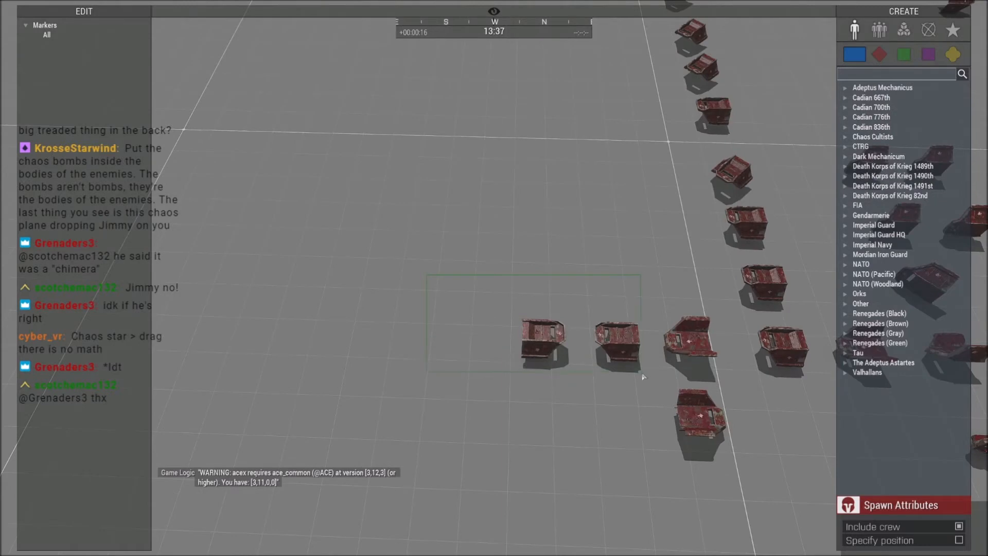
right_click_drag(643, 377, 732, 346)
key("w")
right_click_drag(598, 341, 557, 327)
key("w")
key("z")
key("d")
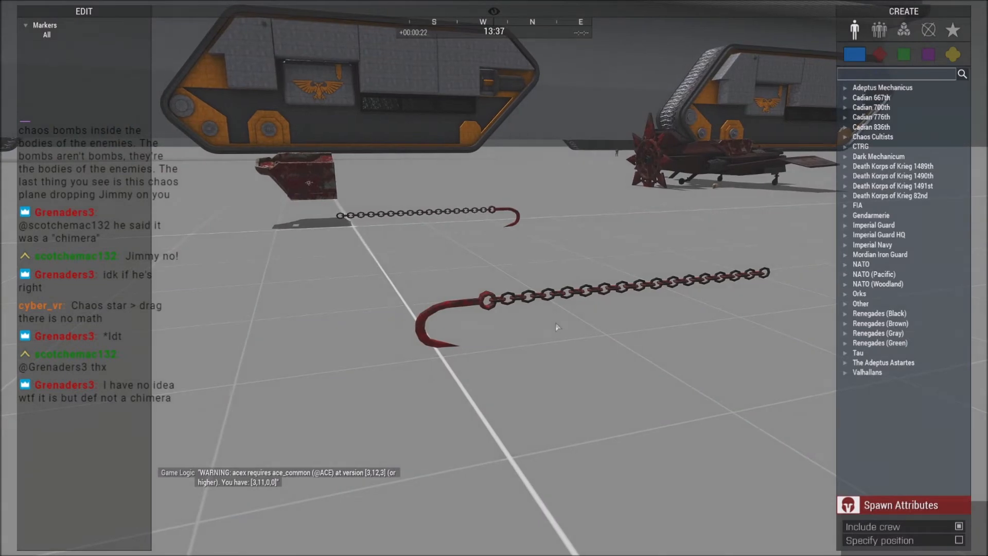
Examine the Thunderbolt's bare wing, the charred corpses and the surrounding vehicles for decoration placement.
key("w")
right_click_drag(558, 327, 402, 327)
key("d")
key("s")
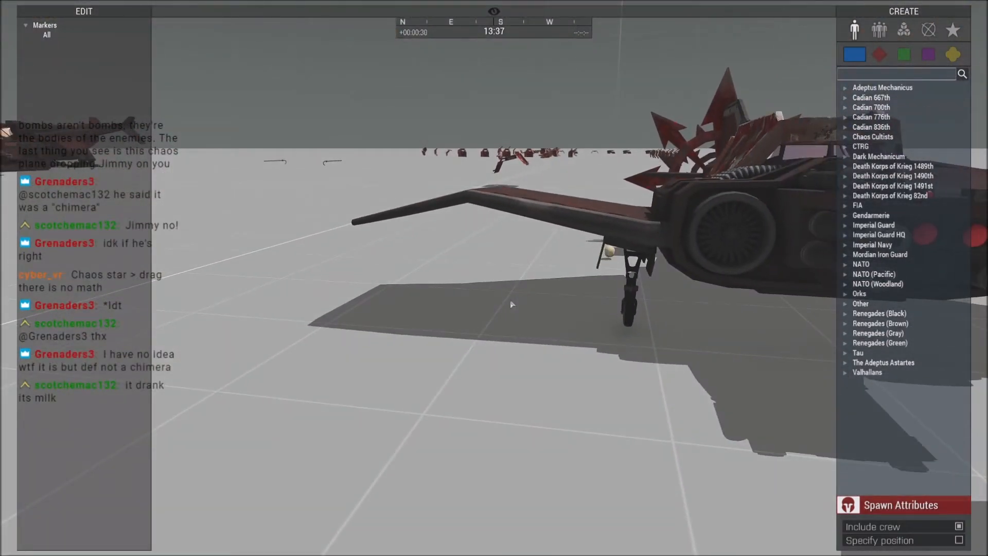
key("a")
key("w")
key("q")
right_click_drag(510, 304, 446, 321)
key("w")
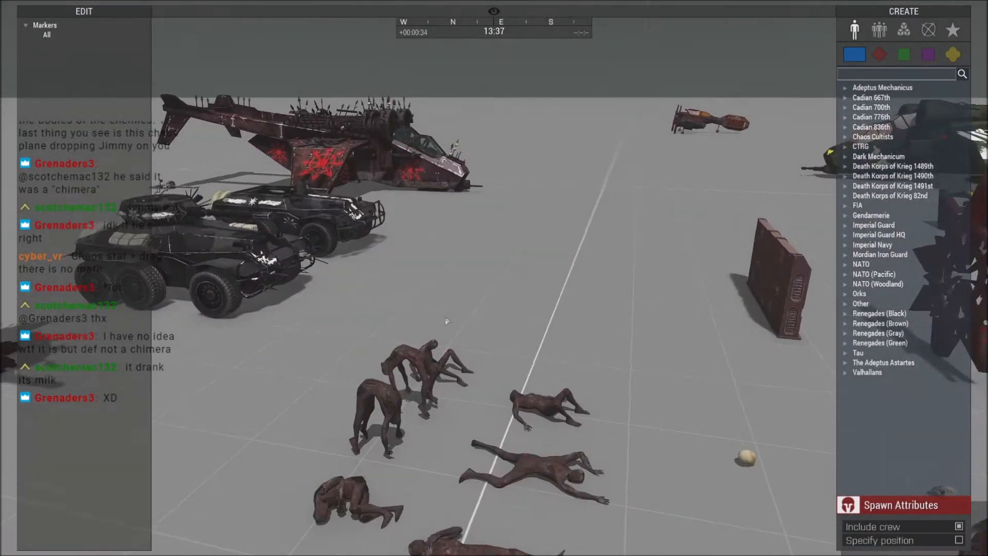
Examine the orientations of the Renegade defence line test pieces in the running mission.
key("z")
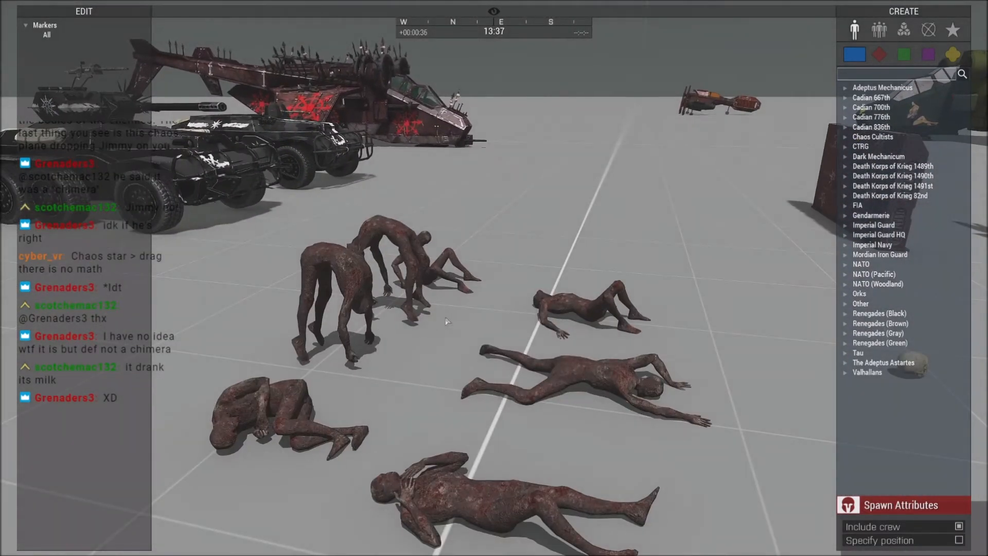
key("w")
right_click_drag(446, 321, 669, 312)
key("q")
key("w")
right_click_drag(592, 295, 456, 294)
key("w")
key("z")
key("w")
key("w")
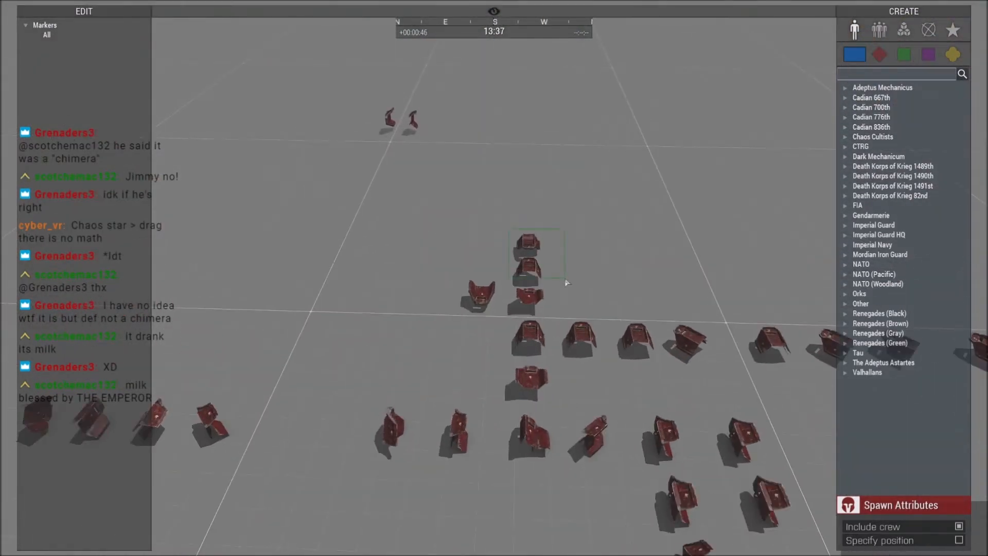
Abort the multiplayer test and return from role assignment to the scenario editor.
key("Escape")
left_click(47, 512)
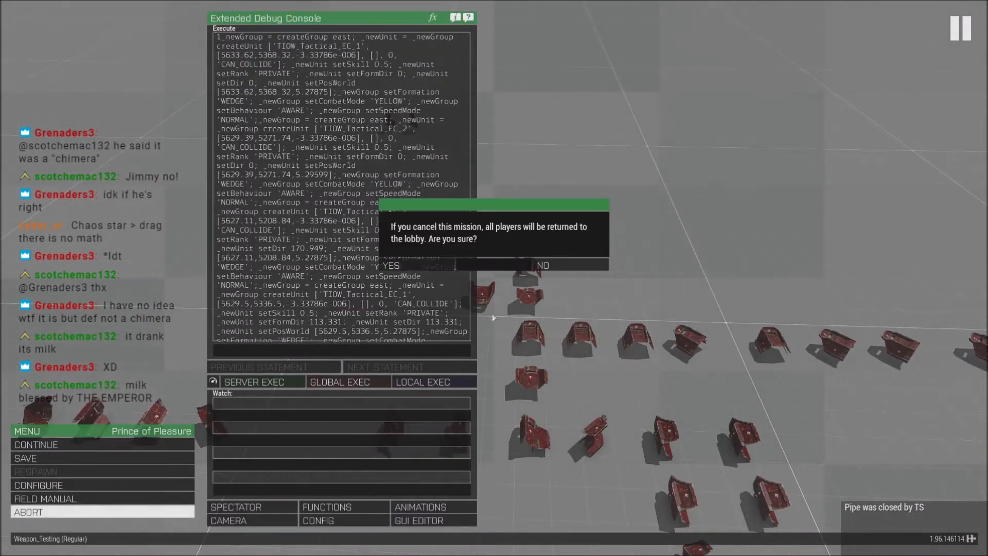
left_click(391, 265)
key("Escape")
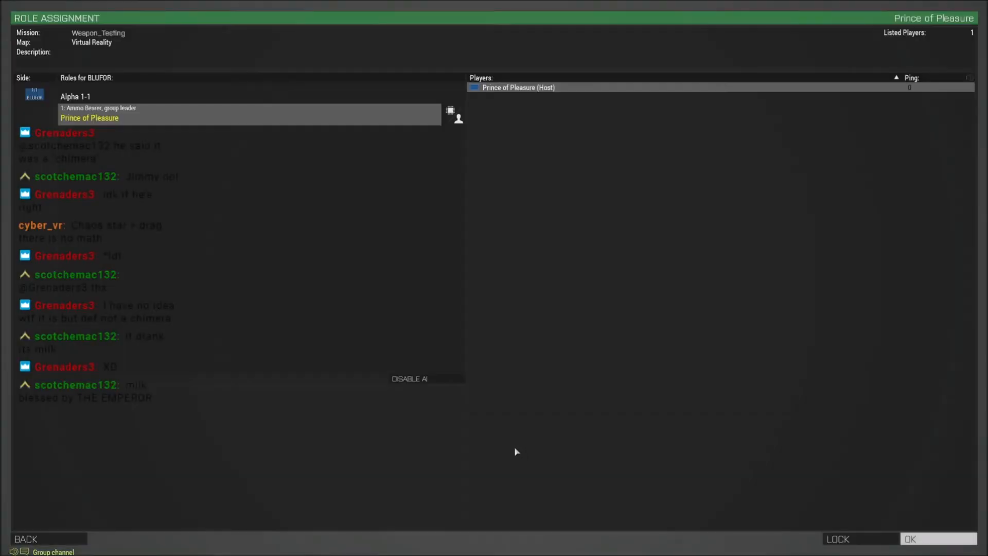
key("Escape")
right_click_drag(442, 430, 372, 430)
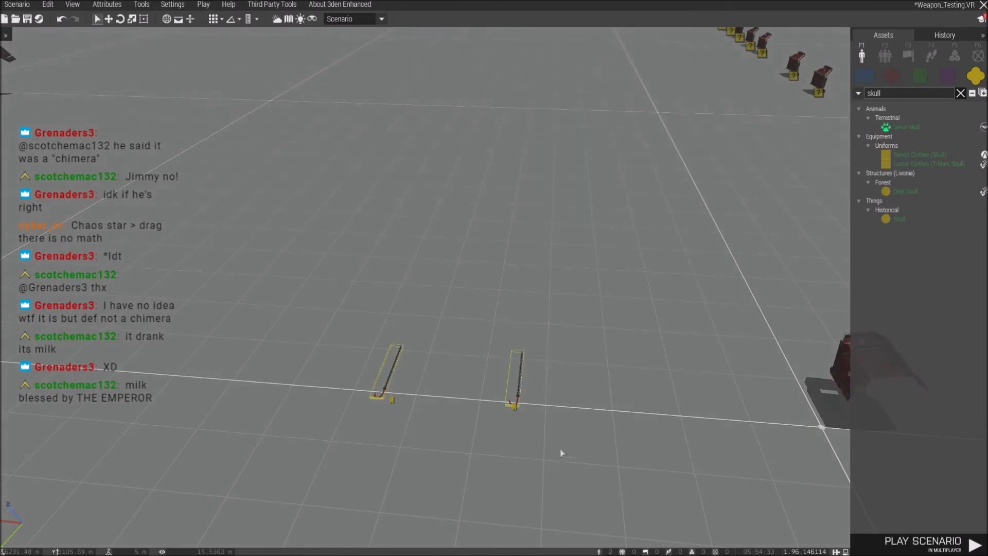
Check the Init orientation code of a Renegade defence line test piece and of a Meat Hook.
key("w")
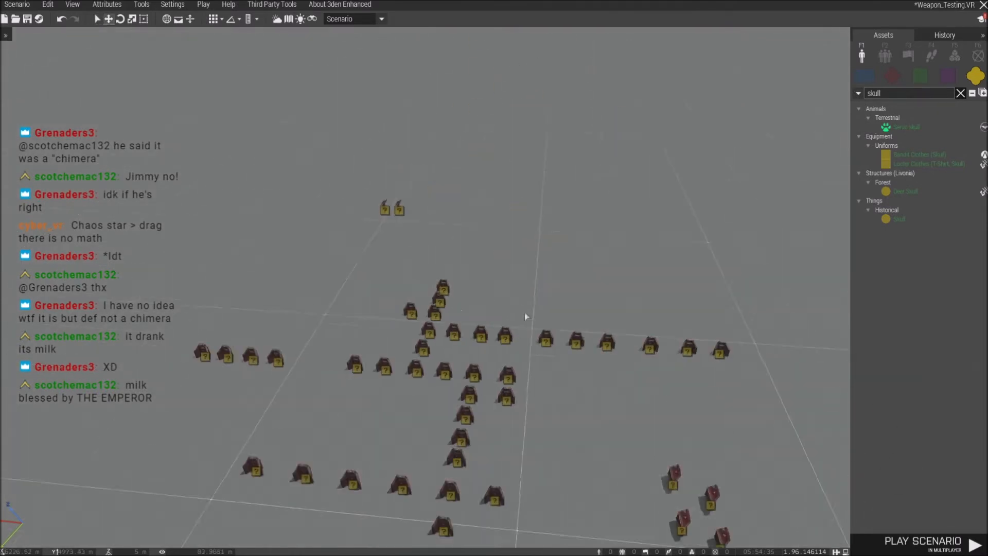
double_click(429, 308)
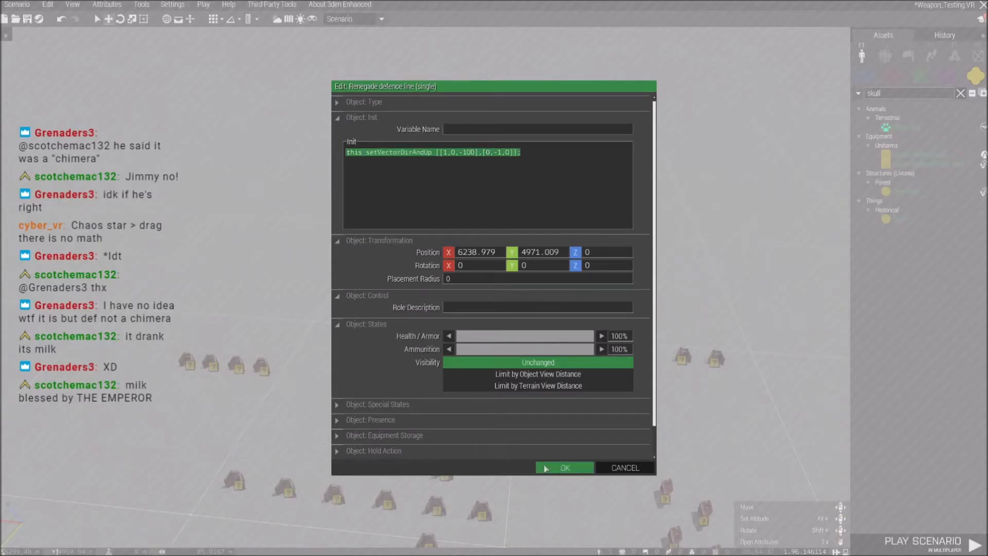
left_click(540, 468)
key("s")
key("w")
double_click(564, 267)
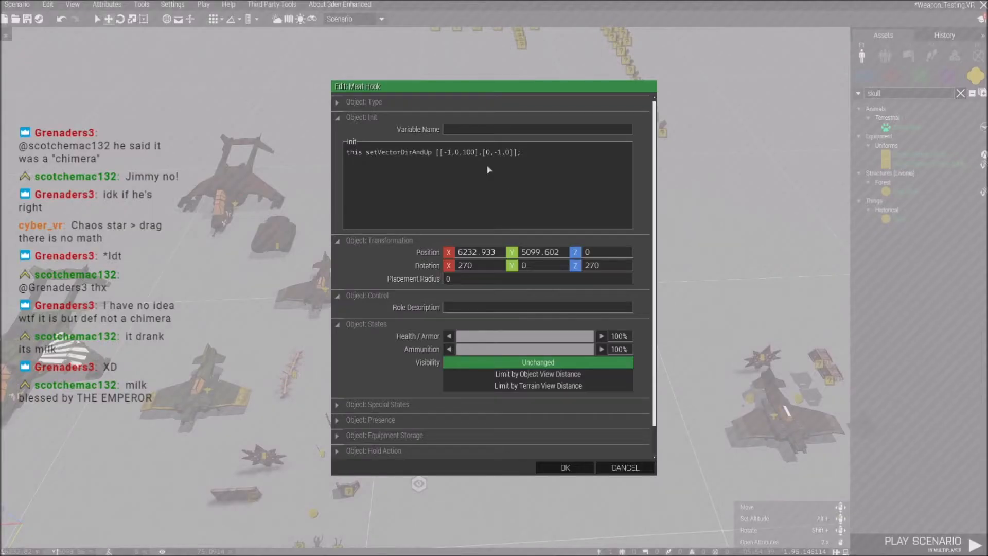
left_click(564, 468)
key("w")
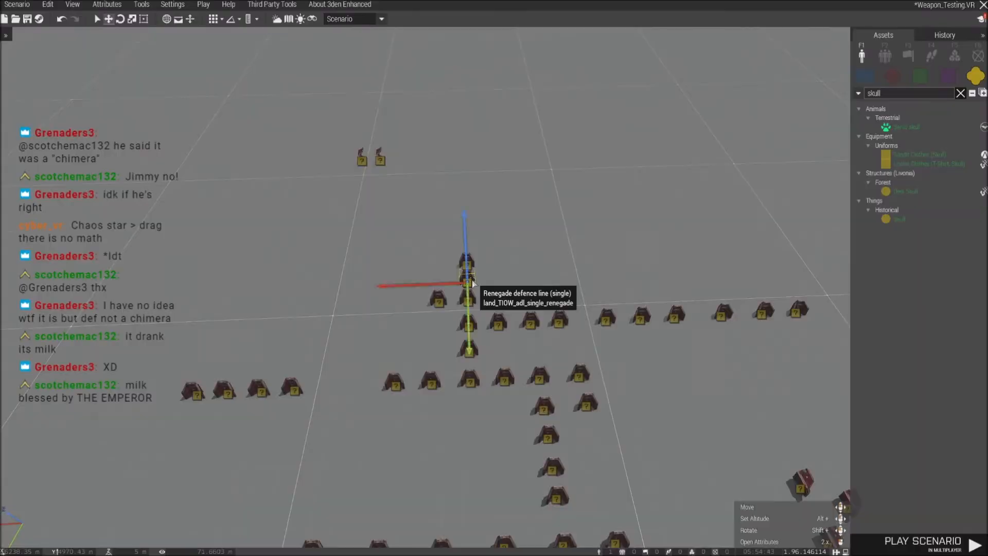
Copy the Init code "this setVectorDirAndUp [[1,0,-100],[0,-1,0]];" from a Renegade defence line into the Meat Hook.
double_click(471, 282)
left_click(564, 468)
key("s")
double_click(564, 252)
left_click_drag(545, 154, 346, 156)
type("this setVectorDirAndUp [[1,0,-100],[0,-1,0]];")
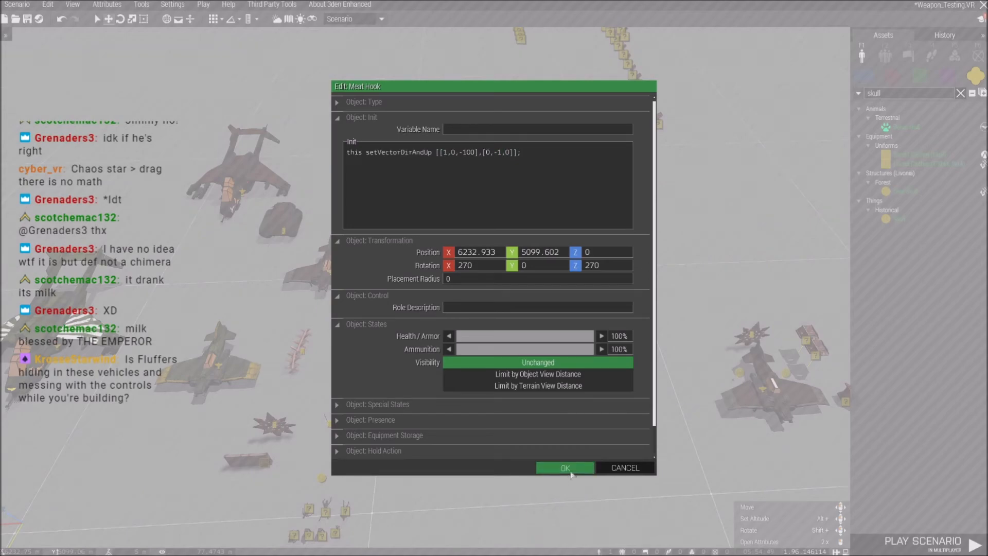
left_click(570, 470)
Review the attributes of two neighbouring meat hooks in the group of four.
left_click(570, 269)
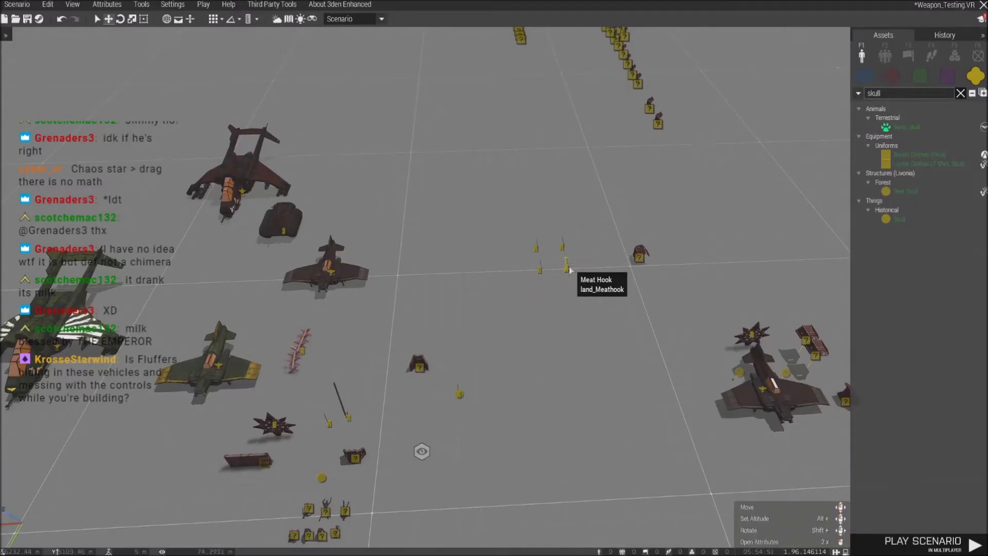
double_click(567, 267)
key("Escape")
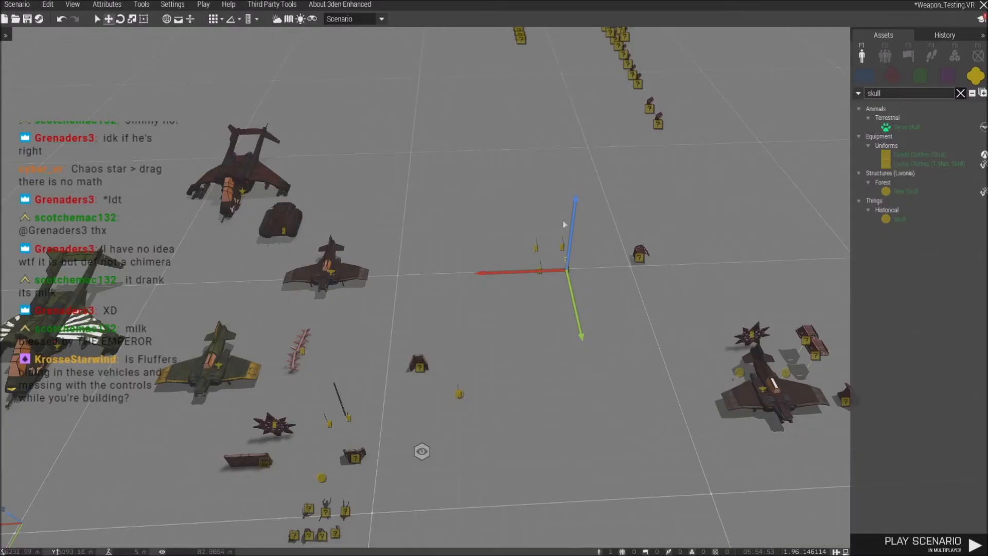
double_click(562, 247)
key("Escape")
Copy the Init code "this setVectorDirAndUp [[-1,0,-100],[0,1,0]];" from another Renegade defence line into the remaining Meat Hook.
key("shift+w")
right_click_drag(503, 295, 457, 311)
left_click(501, 306)
double_click(501, 305)
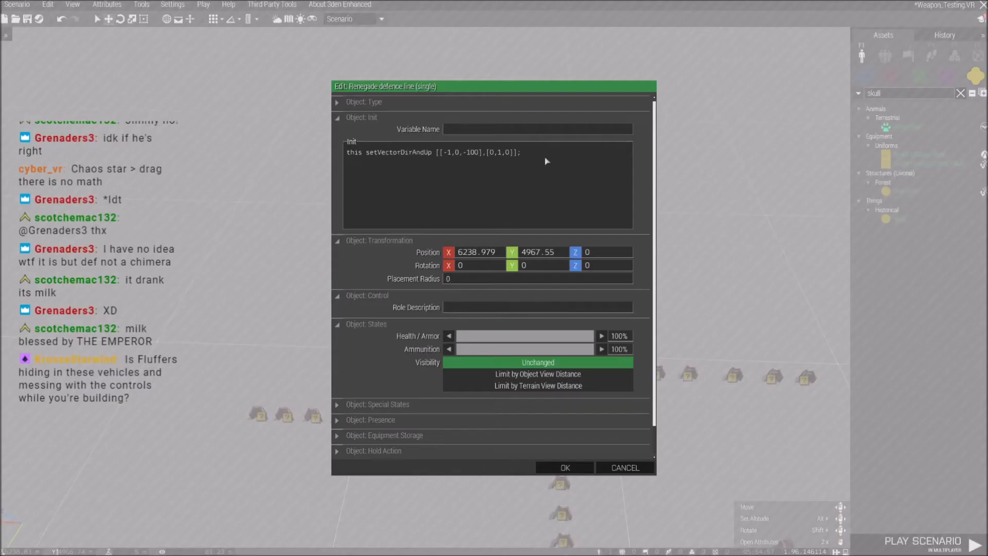
left_click(558, 465)
key("shift+s")
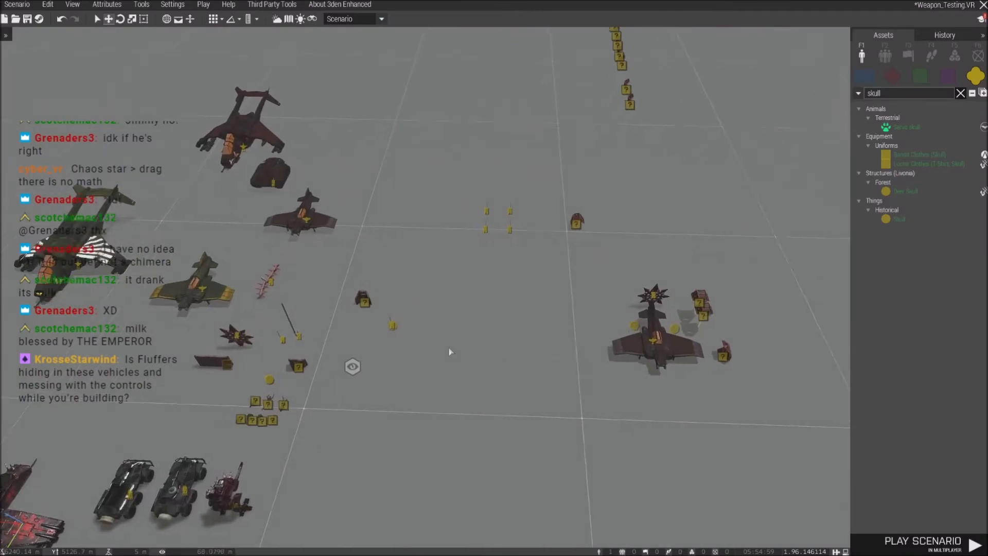
key("w")
left_click(488, 264)
double_click(487, 265)
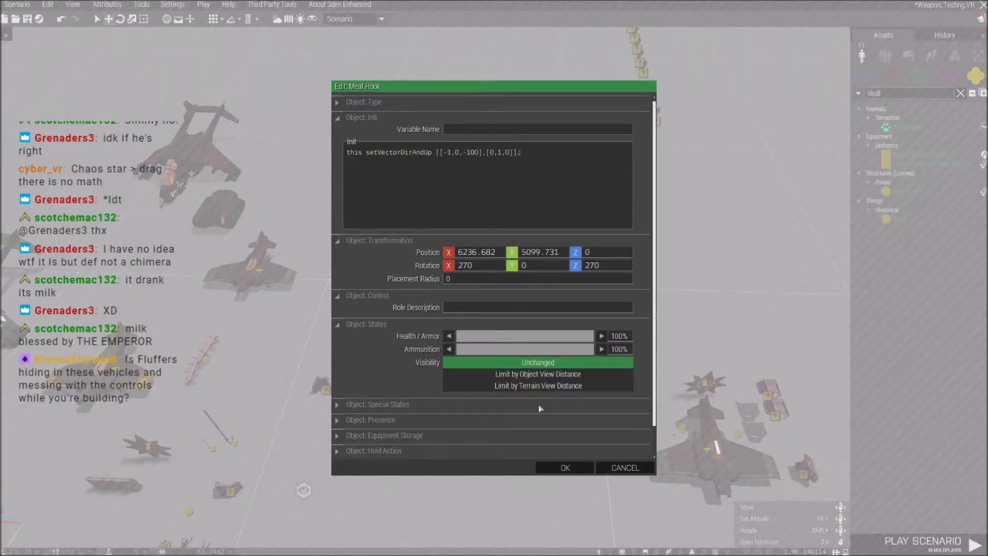
left_click(565, 469)
Launch the scenario in multiplayer and enter the Zeus interface to test the four meat hooks.
key("w")
left_click(204, 6)
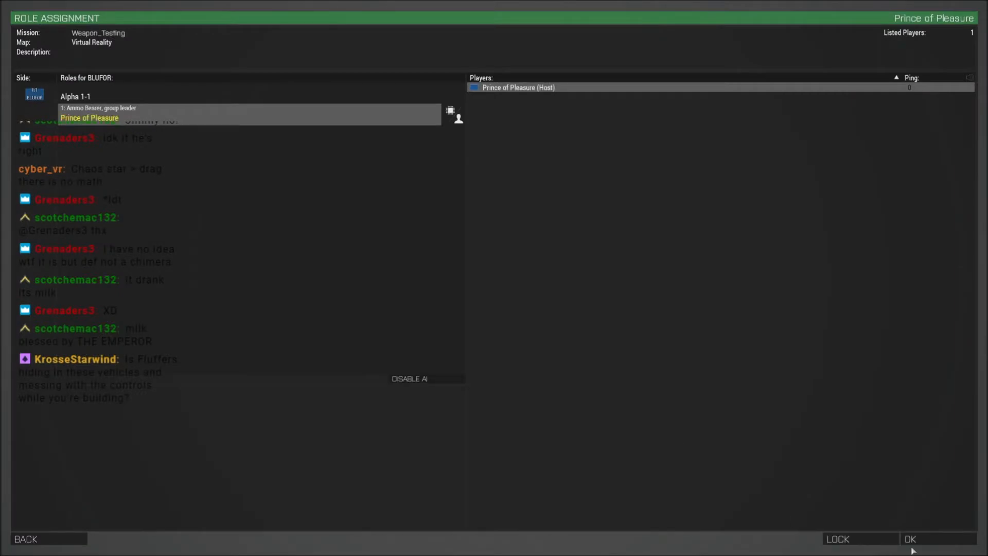
left_click(913, 540)
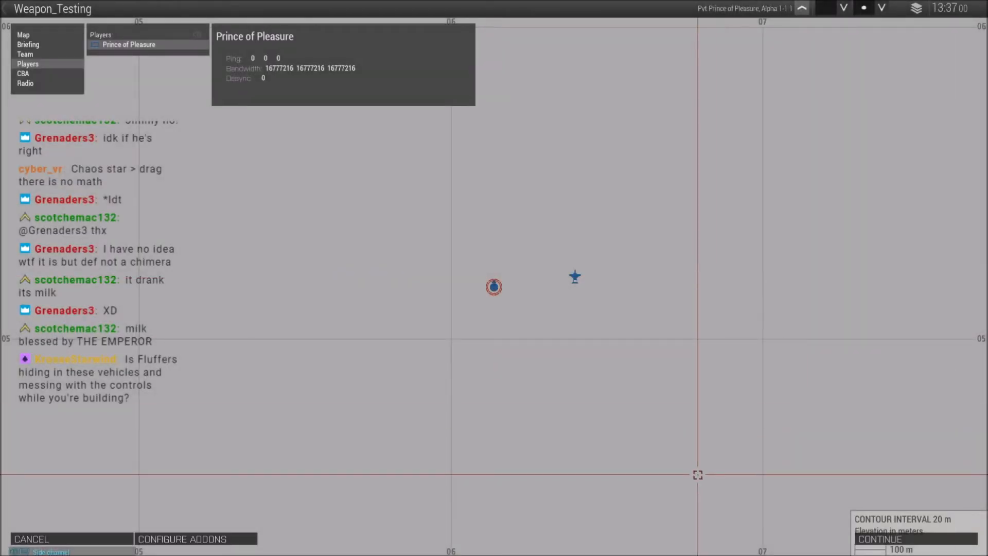
left_click(899, 540)
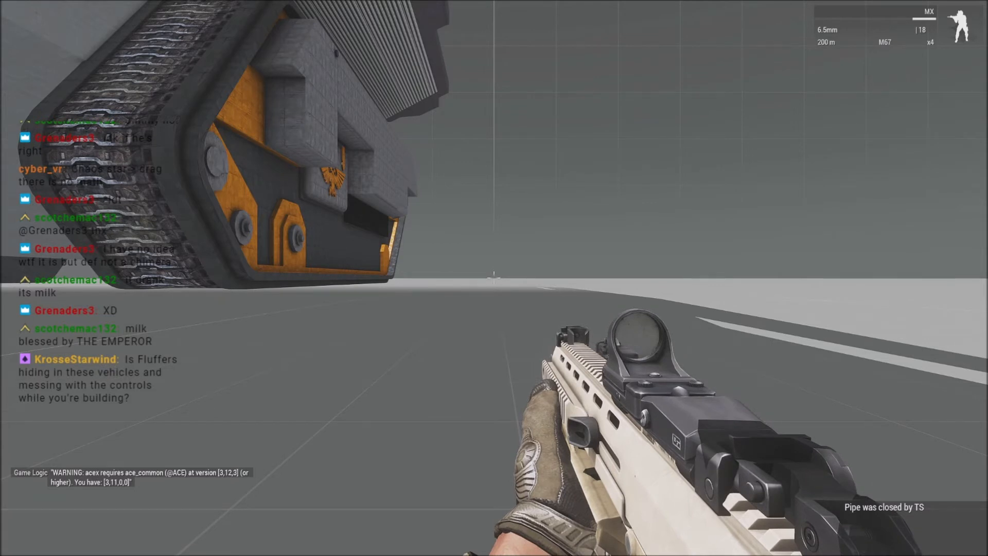
key("y")
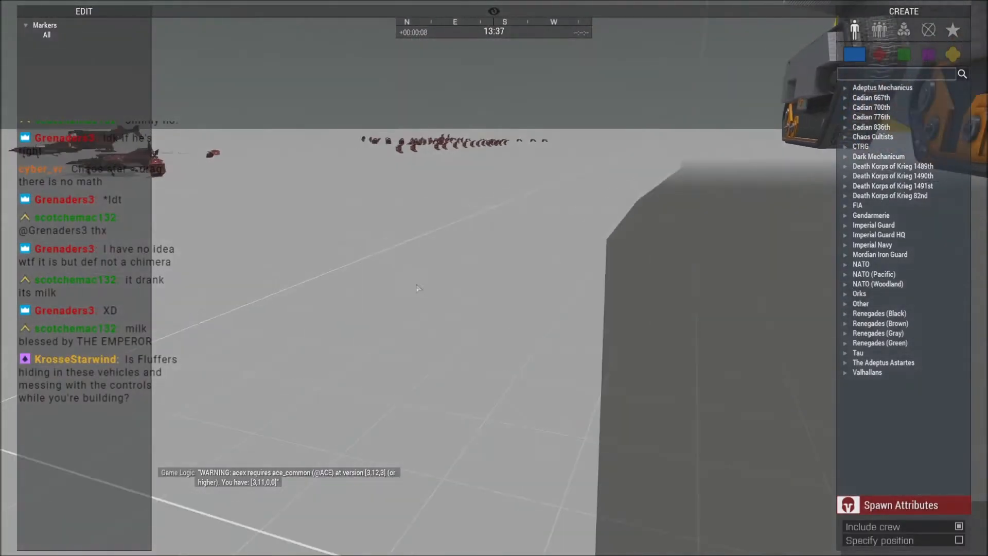
Compare the hook directions and chain orientations of the four meat hooks from several sides.
right_click_drag(417, 288, 492, 299)
key("w")
key("d")
key("d")
key("a")
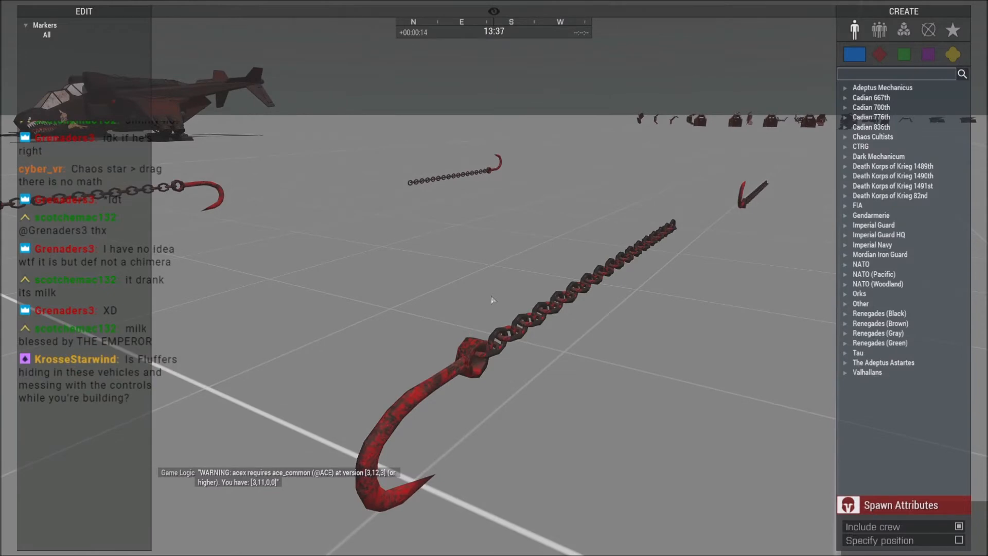
right_click_drag(491, 296, 523, 274)
key("w")
key("d")
key("w")
key("d")
key("w")
key("w")
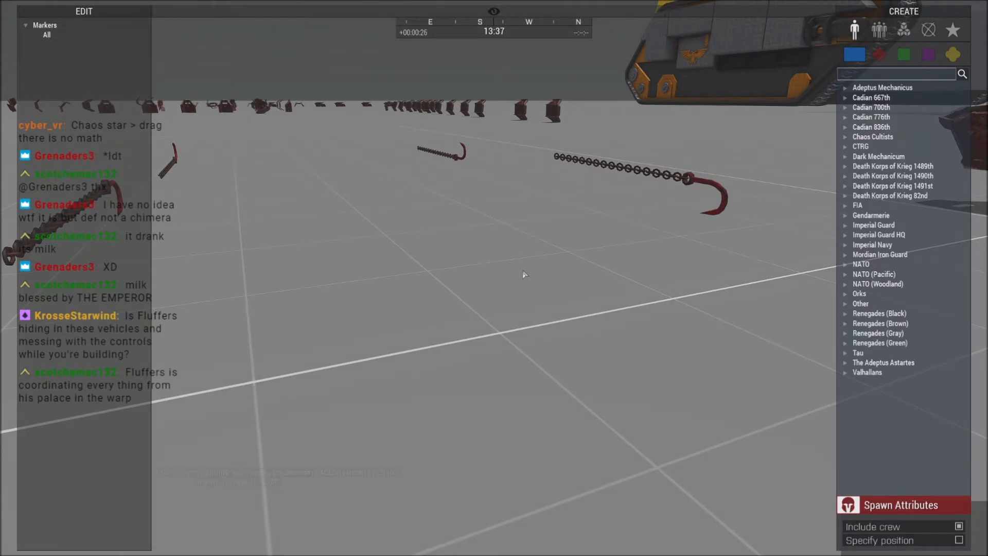
Inspect the Thunderbolt's wing, Chaos Star and the skull beside it.
mouse_move(522, 275)
right_mouse_down()
mouse_move(498, 273)
mouse_move(702, 282)
mouse_move(508, 275)
right_mouse_up()
key("w")
key("w")
key("a")
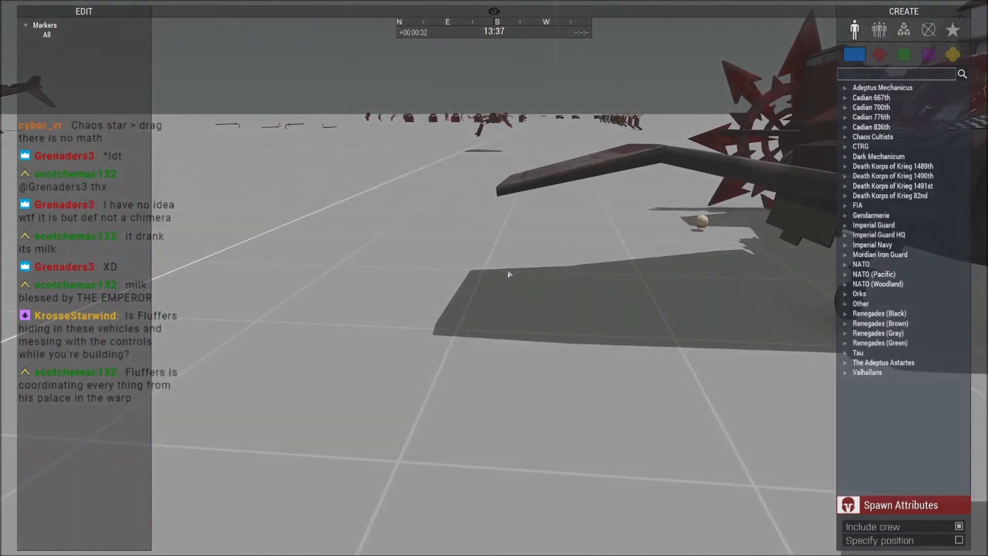
Abort the running mission and go back to editing the scenario.
key("Escape")
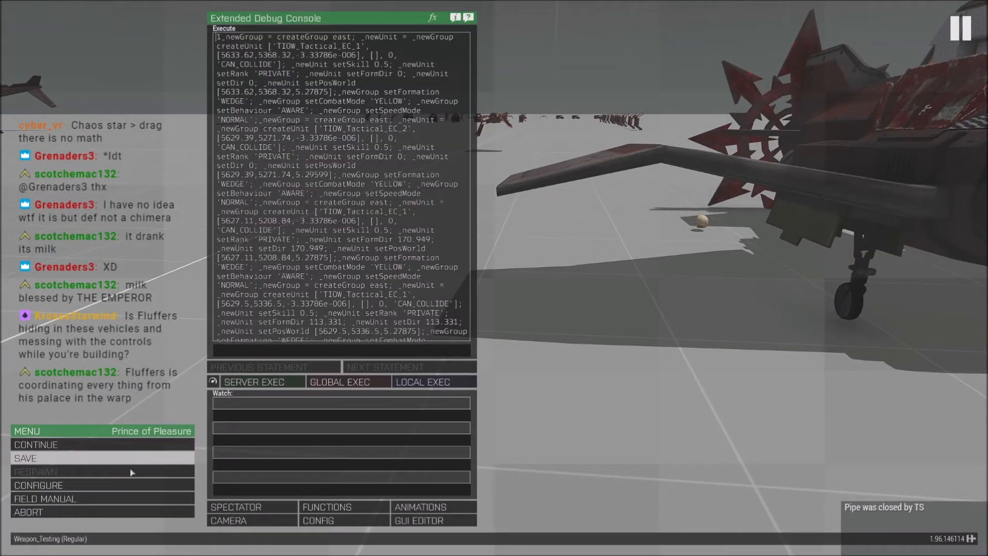
left_click(88, 511)
left_click(421, 266)
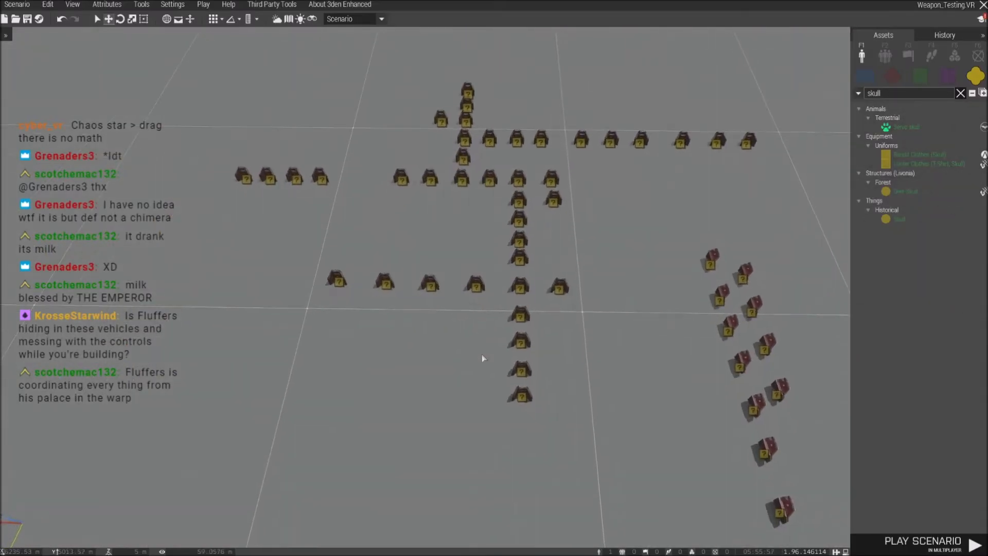
Move the skull from beside the Thunderbolt to the open ground near the four meat hooks.
key("s")
key("a")
key("d")
key("w")
scroll(643, 281, "up", 3)
left_click(597, 305)
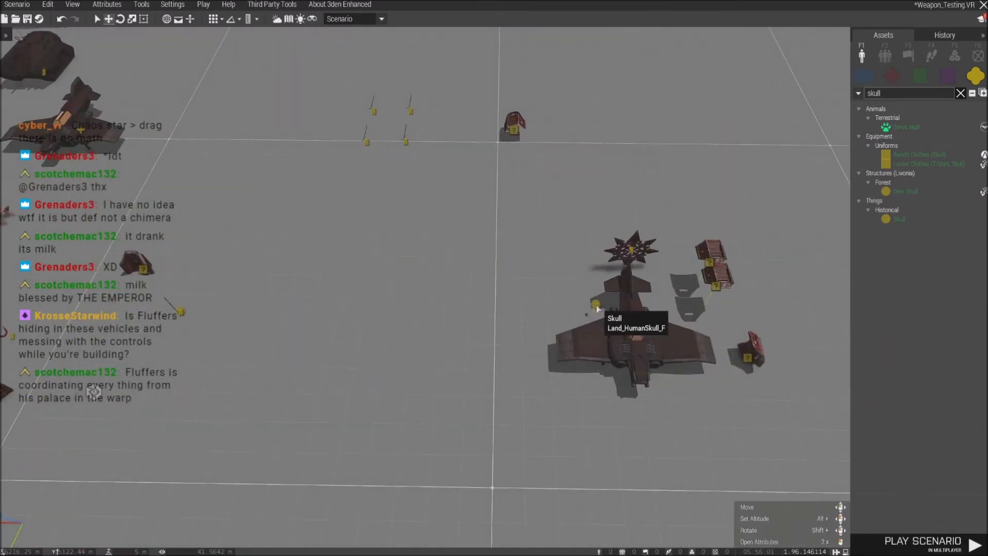
left_click_drag(597, 308, 506, 286)
key("a")
key("w")
scroll(476, 295, "up", 3)
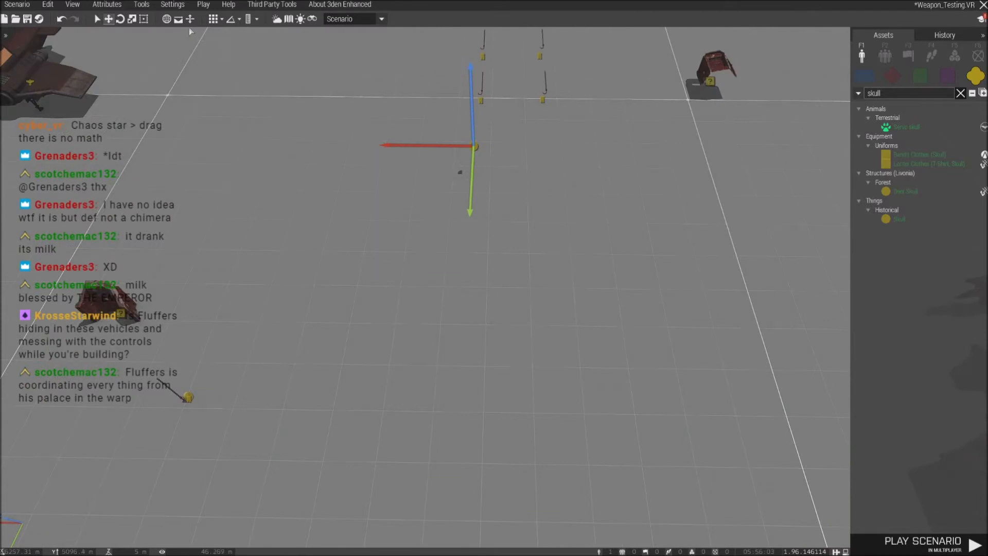
Lower the floating skull to ground level in front of the meat hooks.
left_click(190, 20)
key("w")
left_click_drag(477, 328, 481, 381, "alt")
left_click(497, 344)
scroll(497, 343, "up", 4)
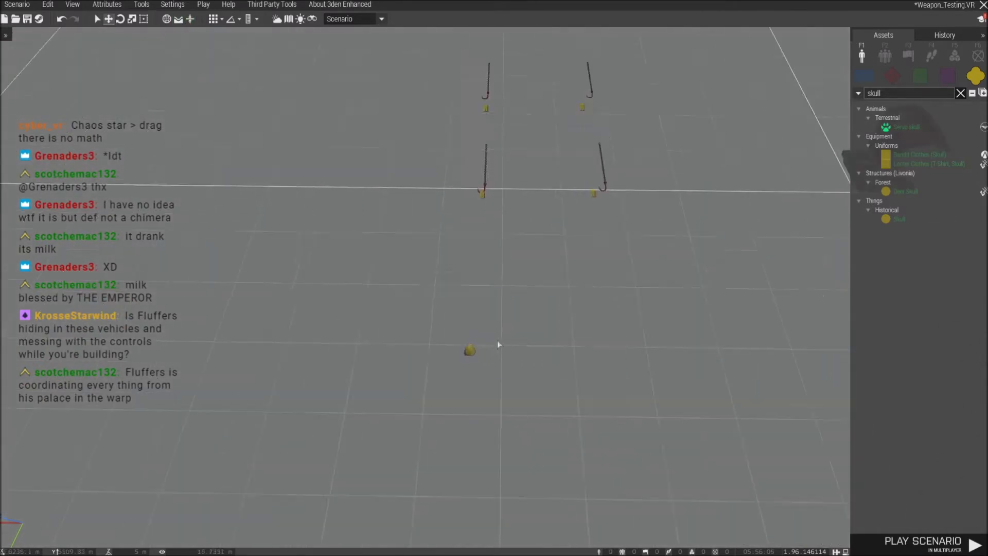
right_click_drag(470, 354, 491, 291)
key("w")
key("q")
key("s")
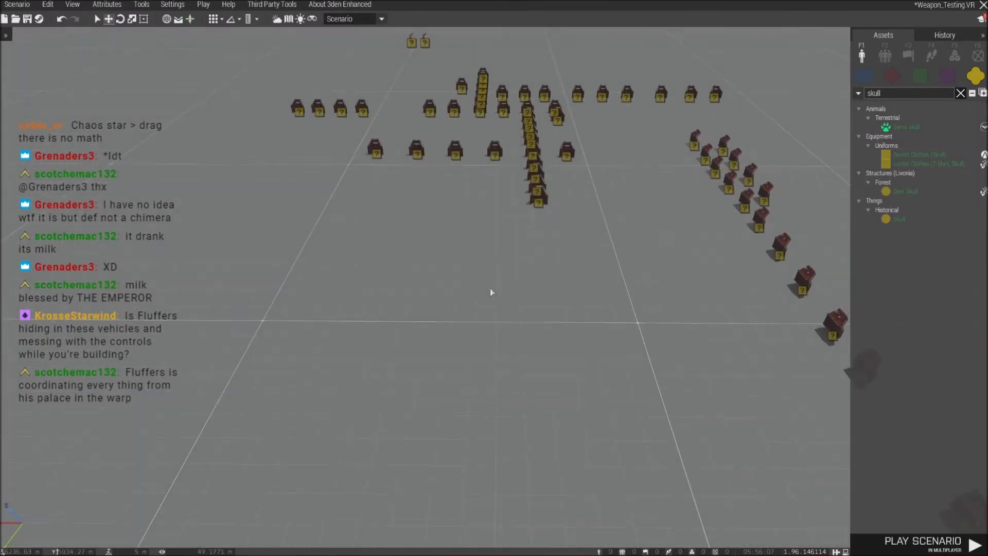
key("d")
mouse_move(494, 288)
right_mouse_down()
mouse_move(413, 289)
mouse_move(506, 283)
right_mouse_up()
key("w")
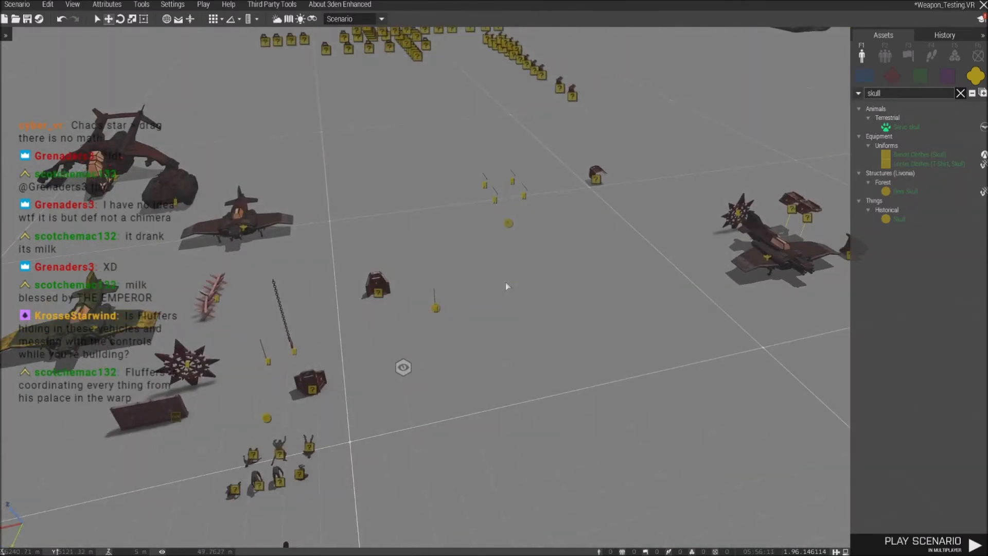
Launch the scenario in multiplayer with the skull repositioned, enter Zeus and dismiss the error message.
key("Escape")
left_click(544, 309)
left_click(204, 5)
left_click(232, 86)
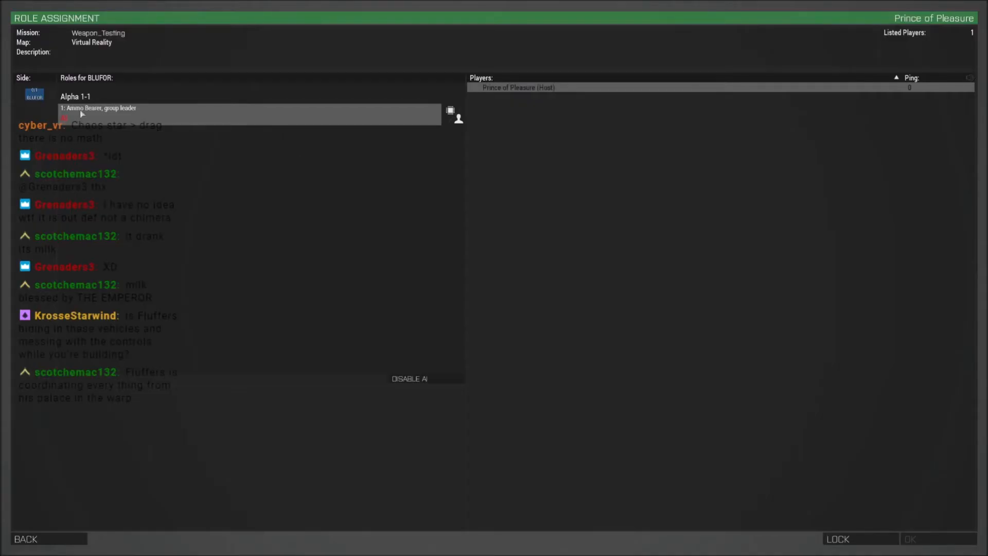
left_click(912, 538)
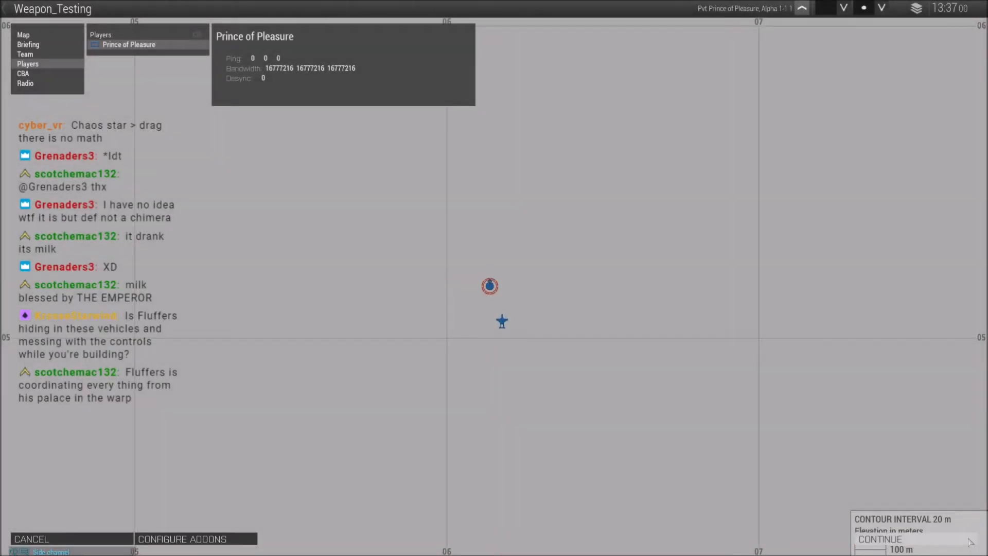
left_click(943, 539)
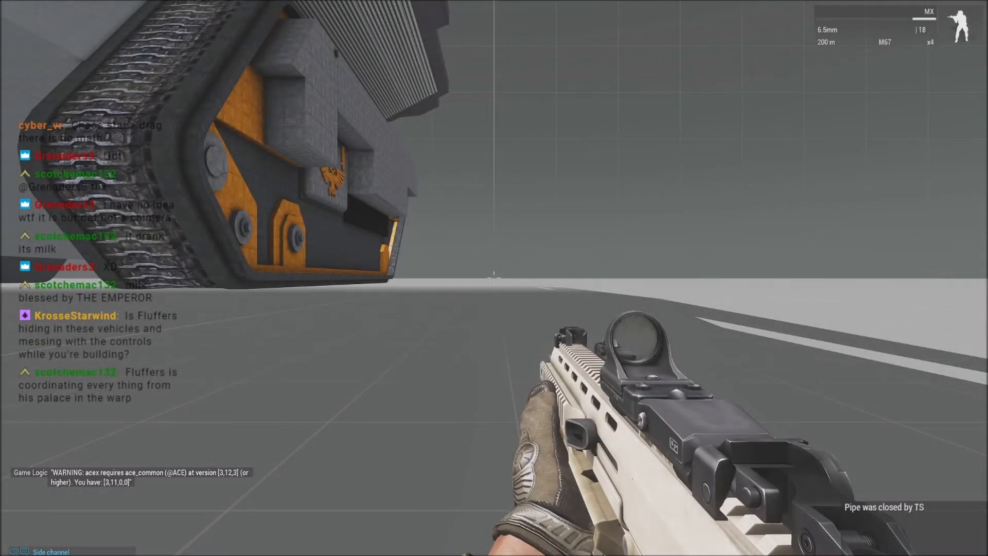
key("y")
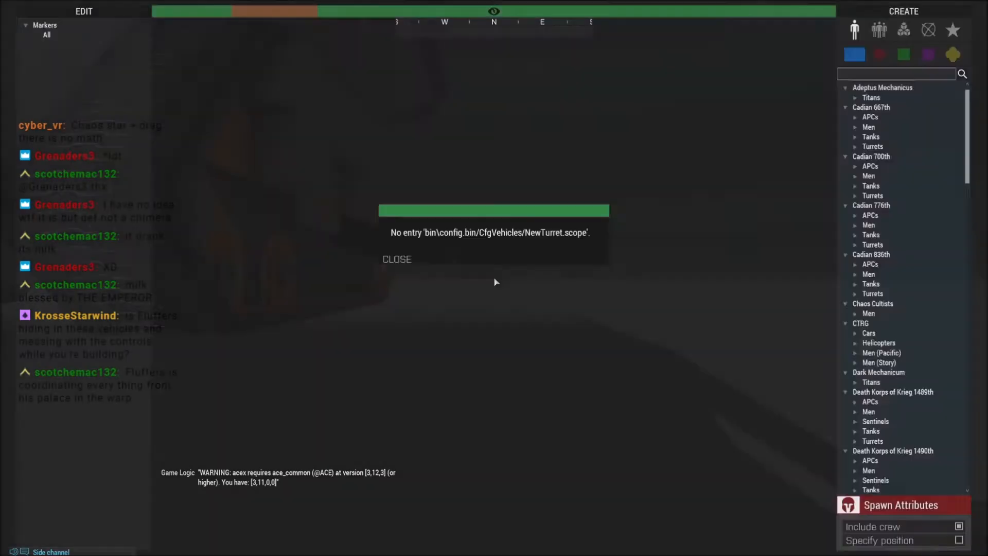
left_click(404, 260)
Examine the orientations of the Renegade defence line pieces laid out in rows, in Zeus view.
right_click_drag(406, 261, 342, 239)
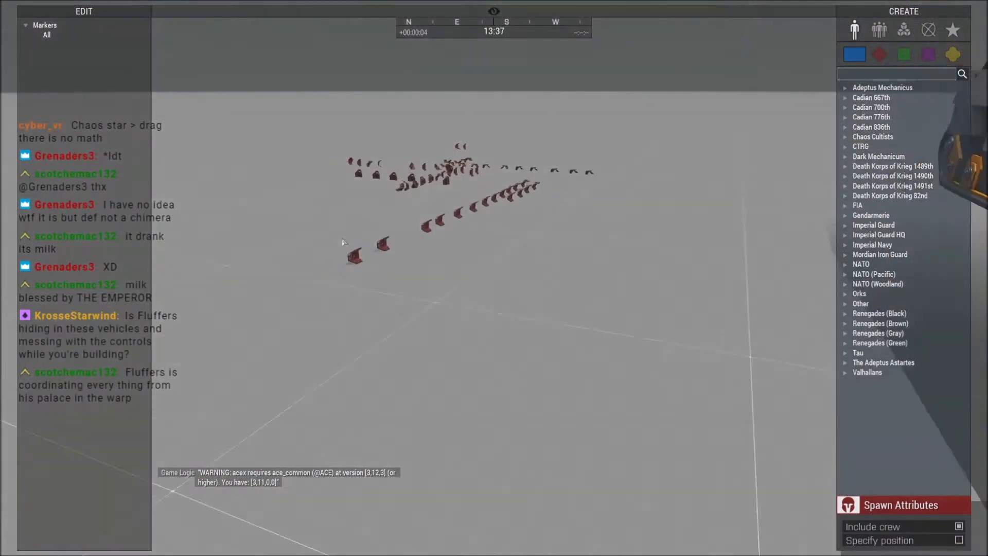
key("w")
key("w")
right_click_drag(575, 316, 485, 308)
key("BackSpace")
key("w")
key("w")
key("d")
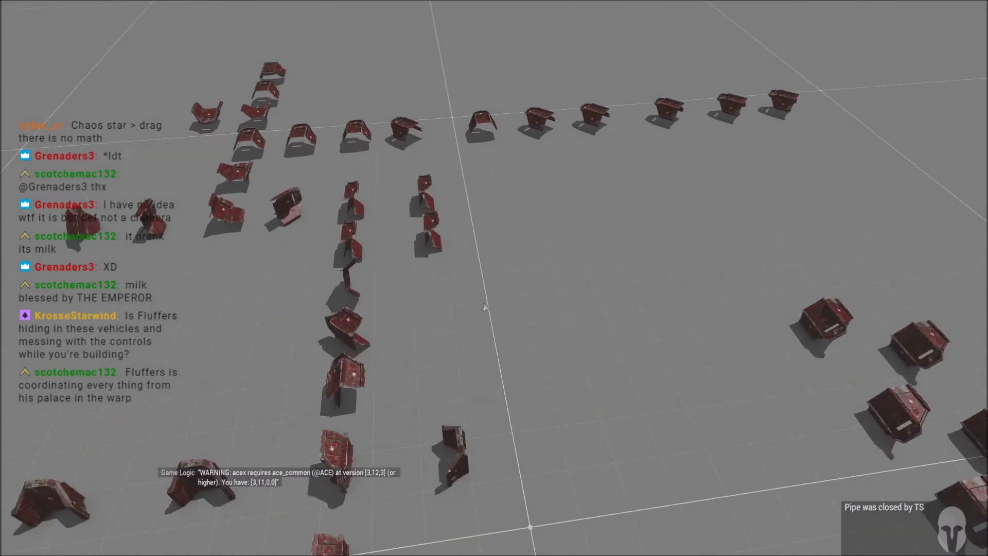
key("s")
right_click_drag(507, 389, 440, 363)
key("w")
key("a")
key("w")
key("w")
key("s")
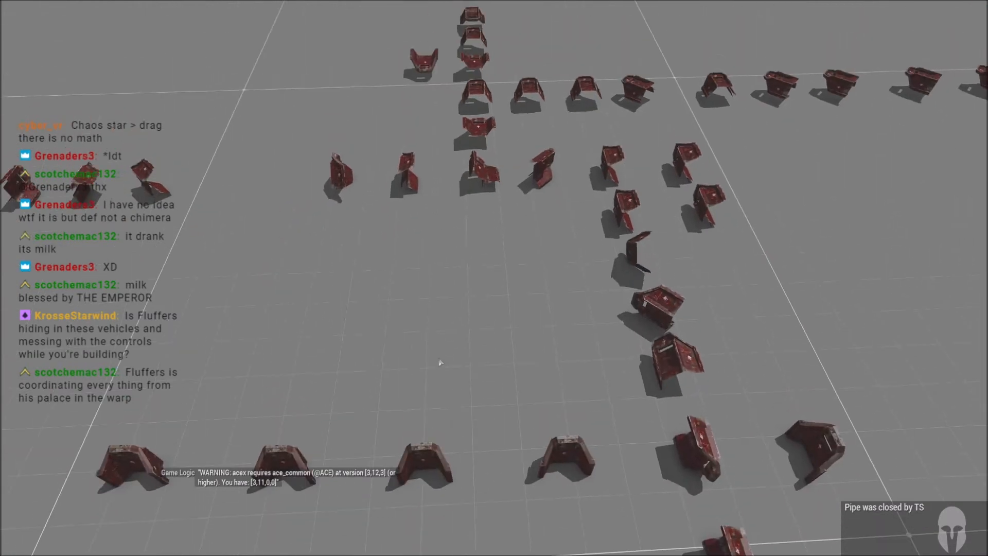
key("s")
key("w")
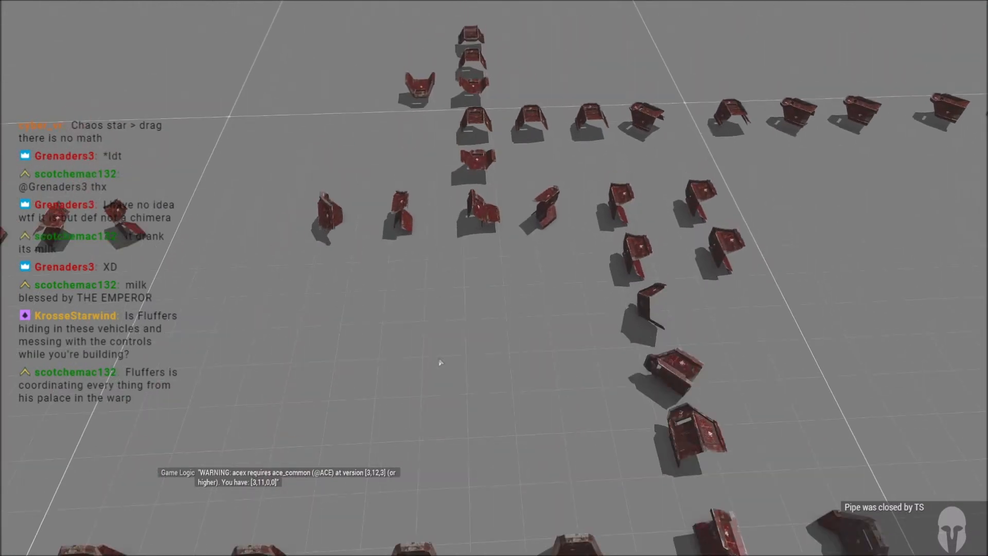
key("w")
key("s")
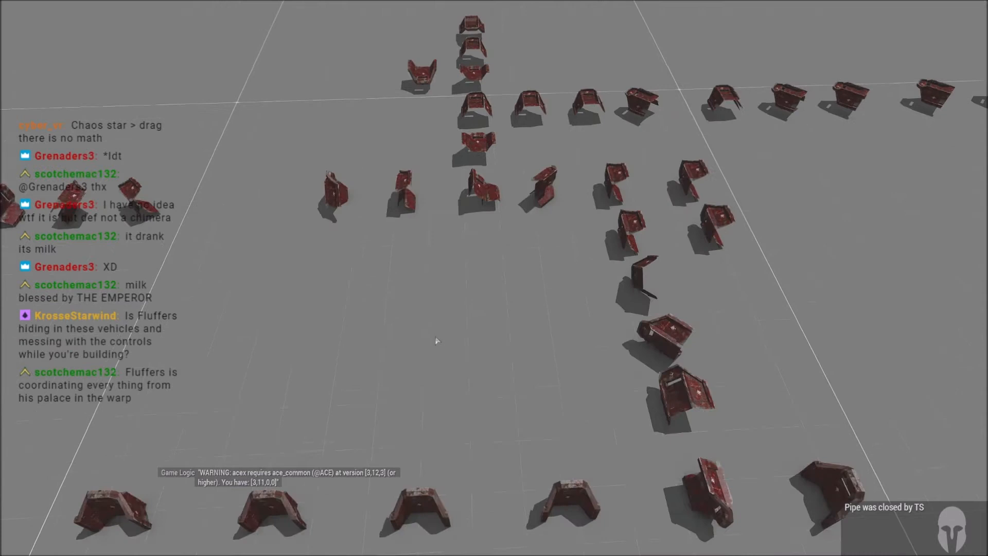
key("w")
right_click_drag(438, 344, 439, 381)
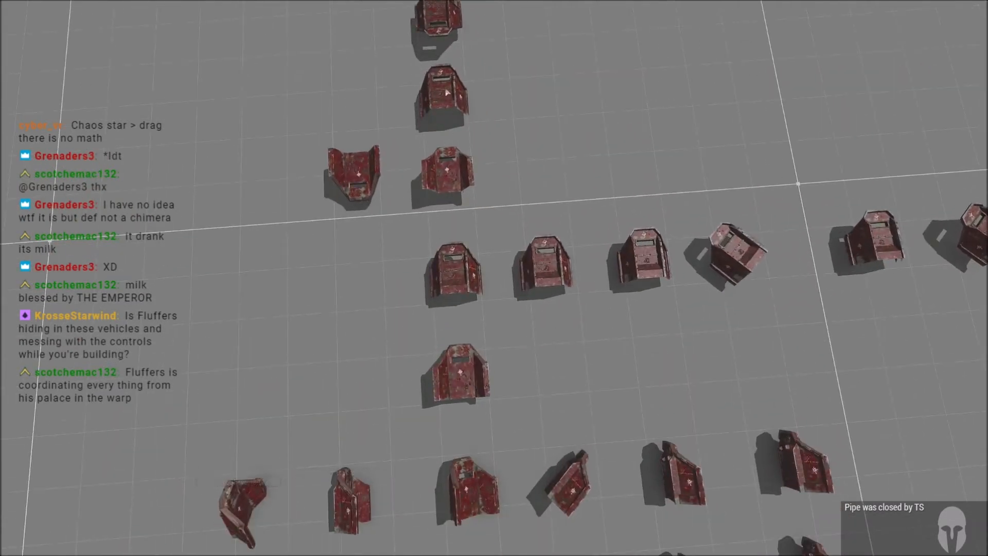
key("s")
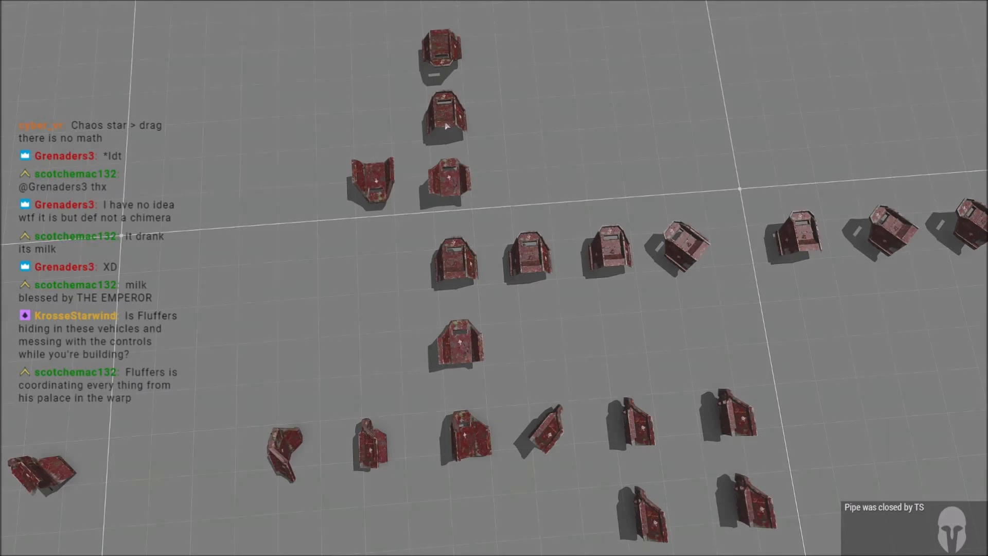
Abort the running mission and return to the scenario editor.
key("Escape")
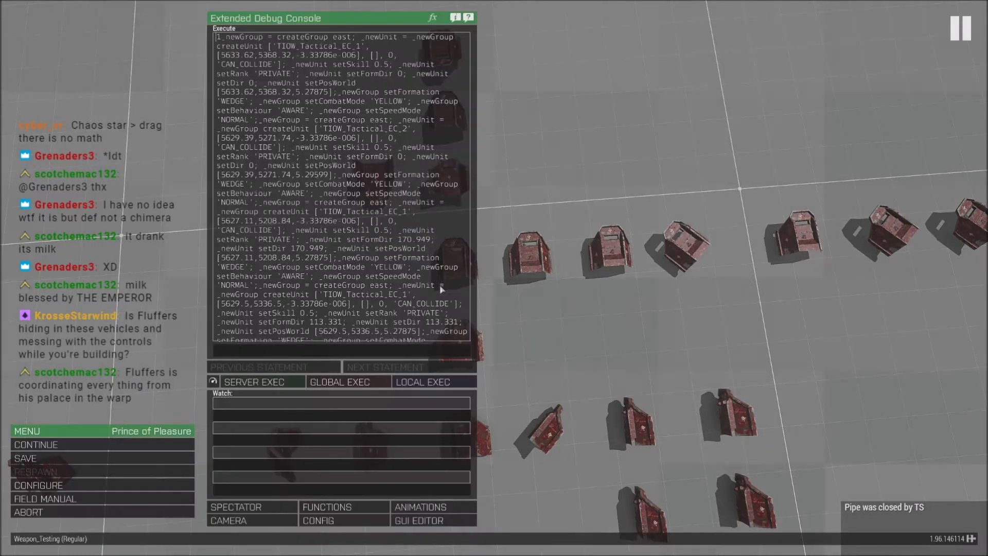
left_click(107, 511)
left_click(434, 268)
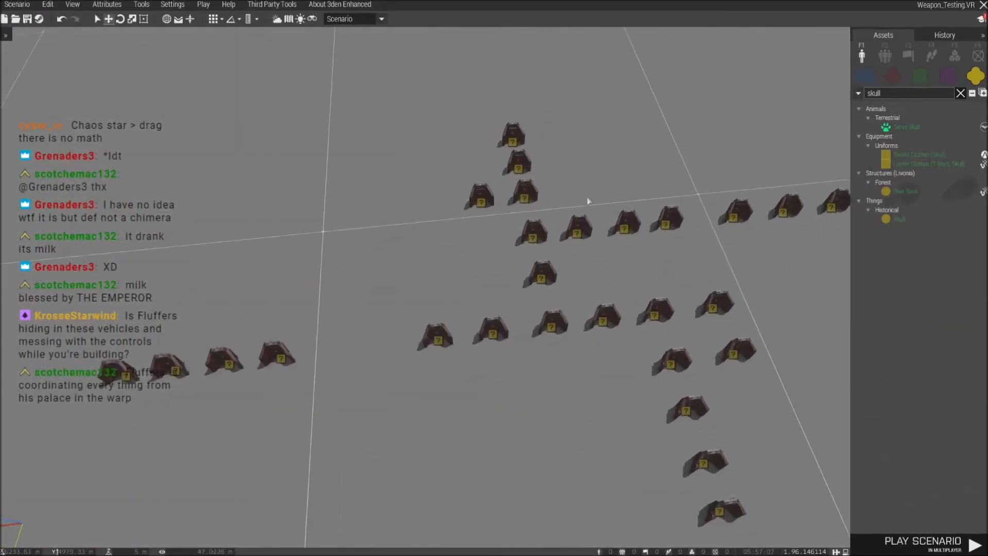
Check the setVectorDirAndUp init code of two neighbouring Renegade defence line pieces in the vertical row.
double_click(527, 247)
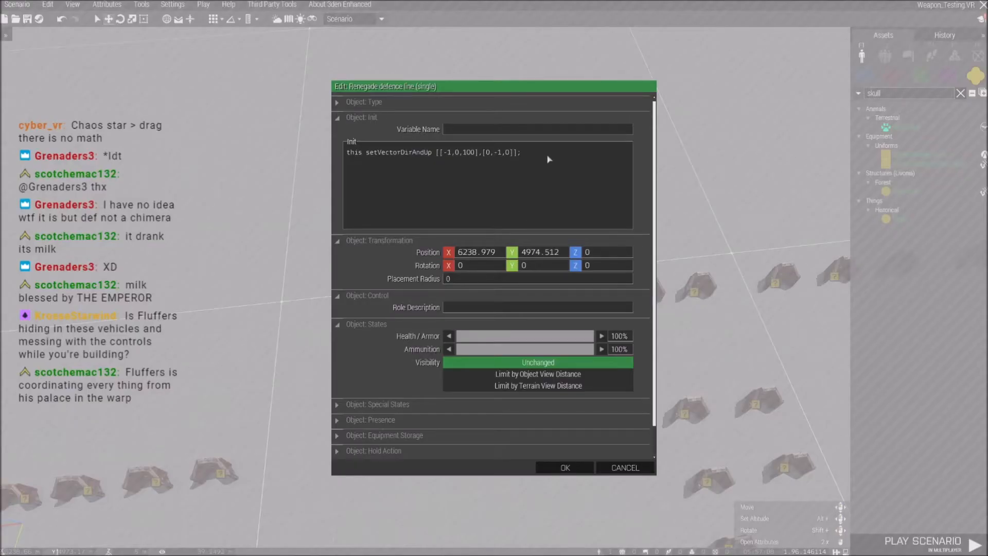
key("Escape")
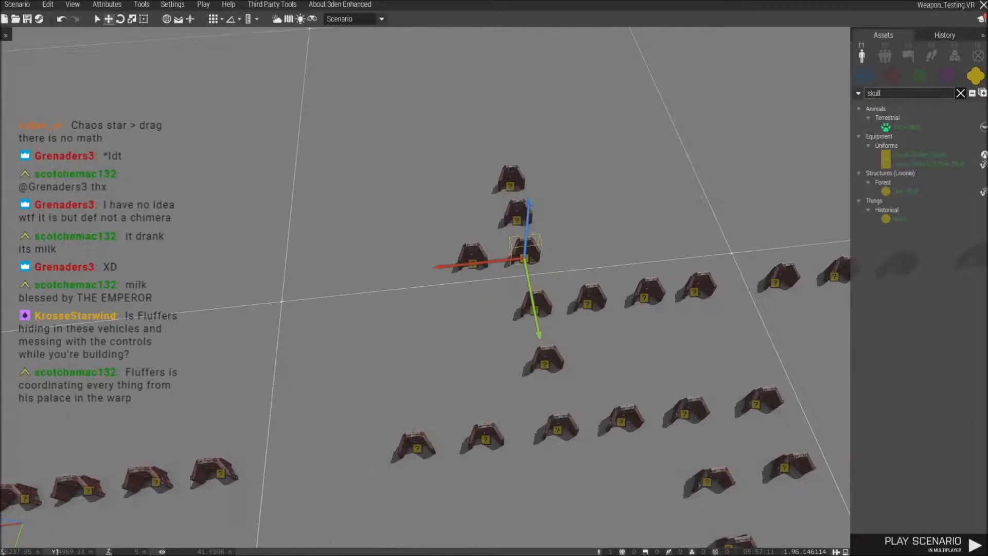
double_click(520, 205)
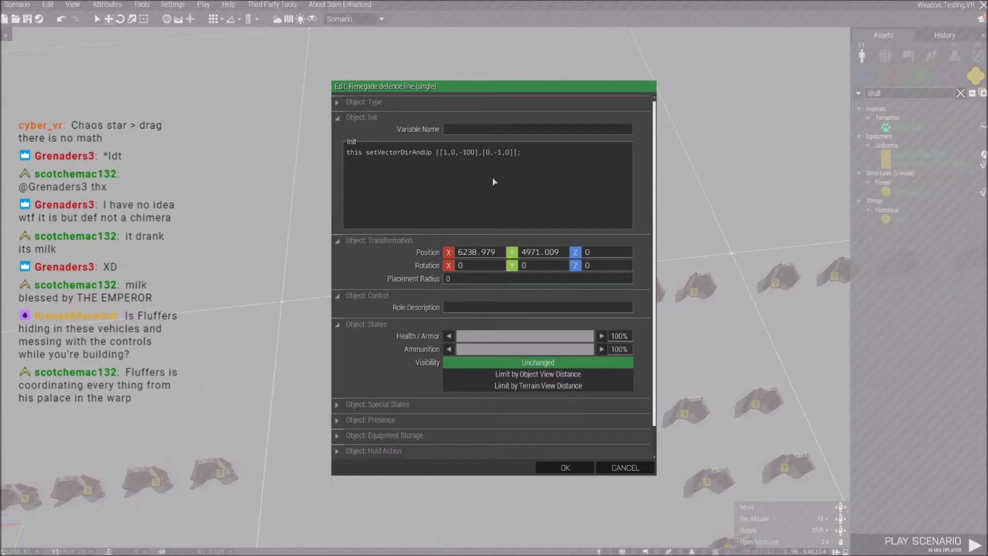
left_click(571, 471)
key("Return")
Copy the setVectorDirAndUp init line from another Renegade defence line piece.
right_click_drag(541, 259, 392, 298)
key("w")
key("a")
key("w")
right_click_drag(371, 352, 406, 280)
double_click(450, 293)
triple_click(540, 161)
left_click(560, 467)
Set the init code of the skull in front of the meat hooks to this setVectorDirAndUp [[-1,0,0],[0,-1,0]];.
key("s")
right_click_drag(567, 380, 511, 382)
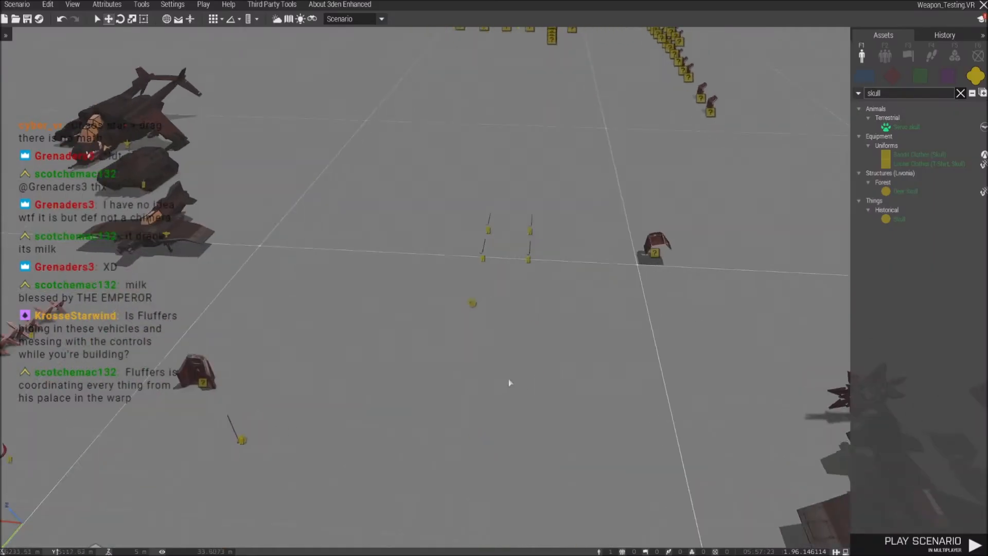
double_click(471, 308)
left_click(494, 191)
type("this setVectorDirAndUp [[-1,0,100],[0,-1,0]];")
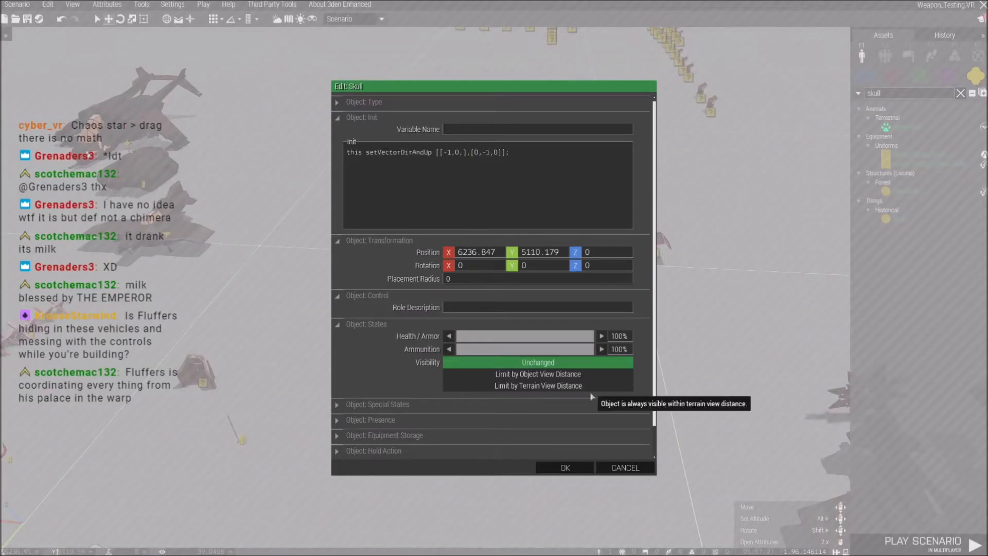
type("w")
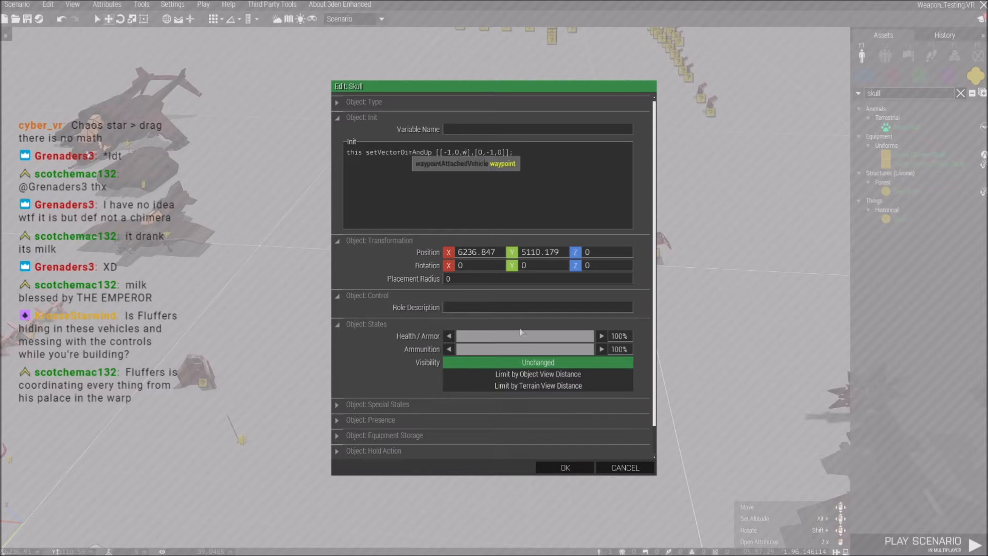
key("BackSpace")
type("0")
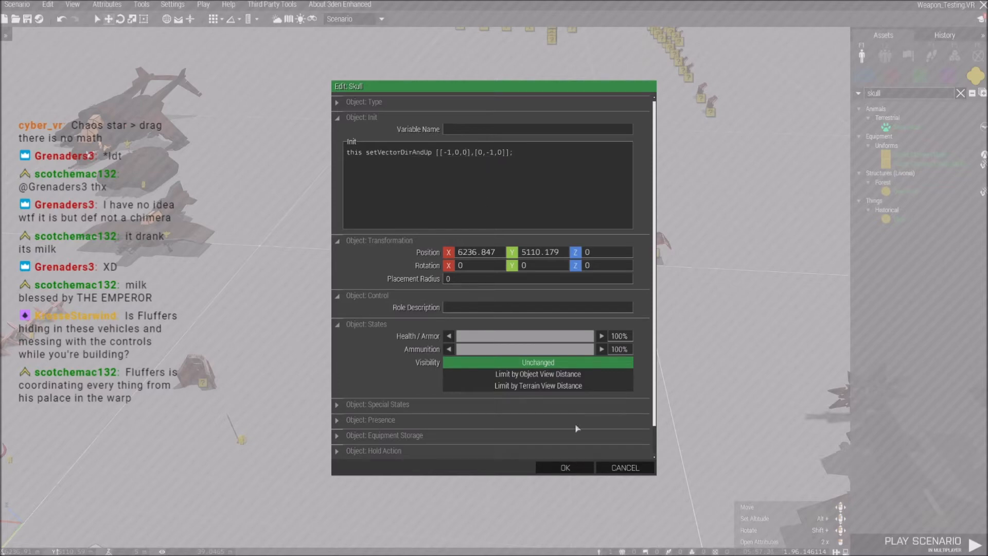
left_click(576, 468)
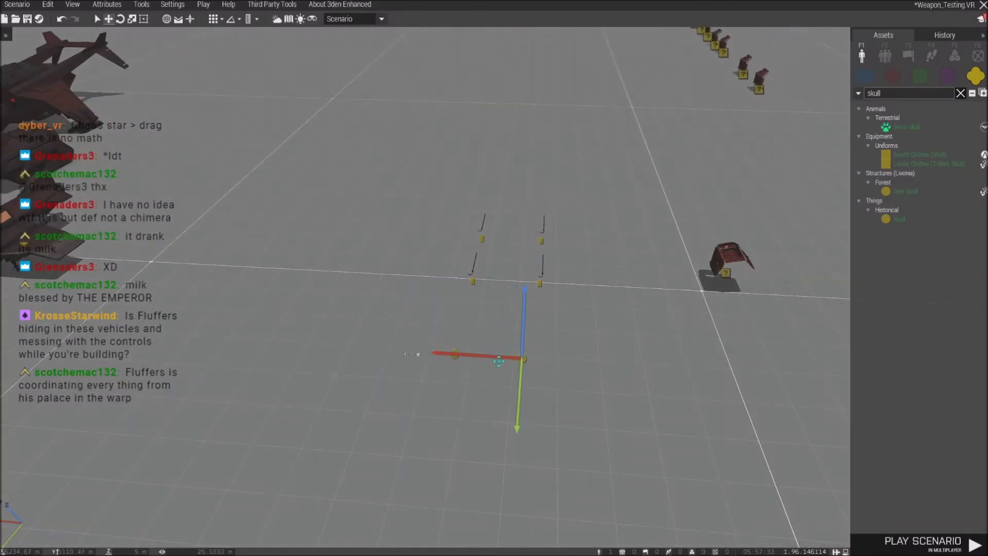
Change the copied skull's init code to this setVectorDirAndUp [[-1,0,0],[0,0,0]];.
double_click(498, 361)
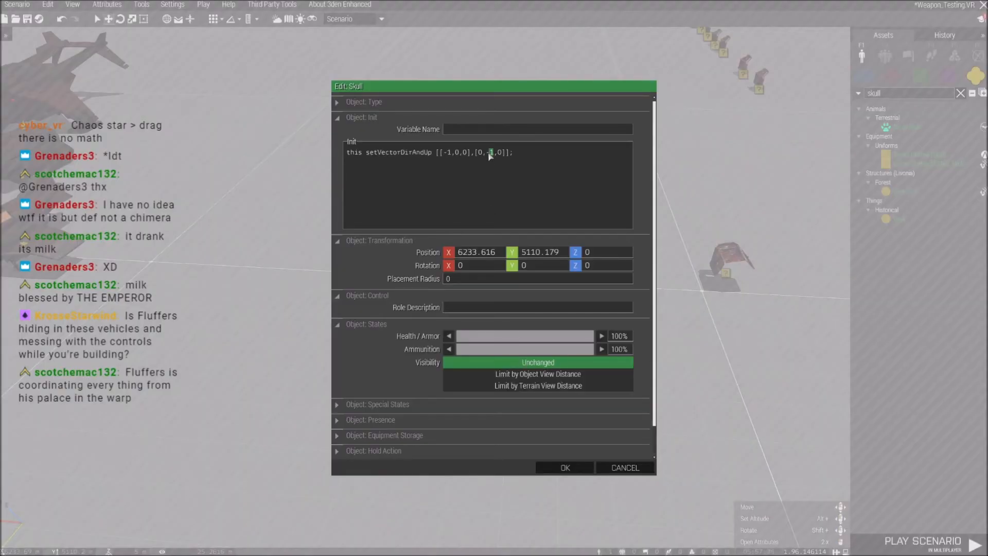
left_click(574, 470)
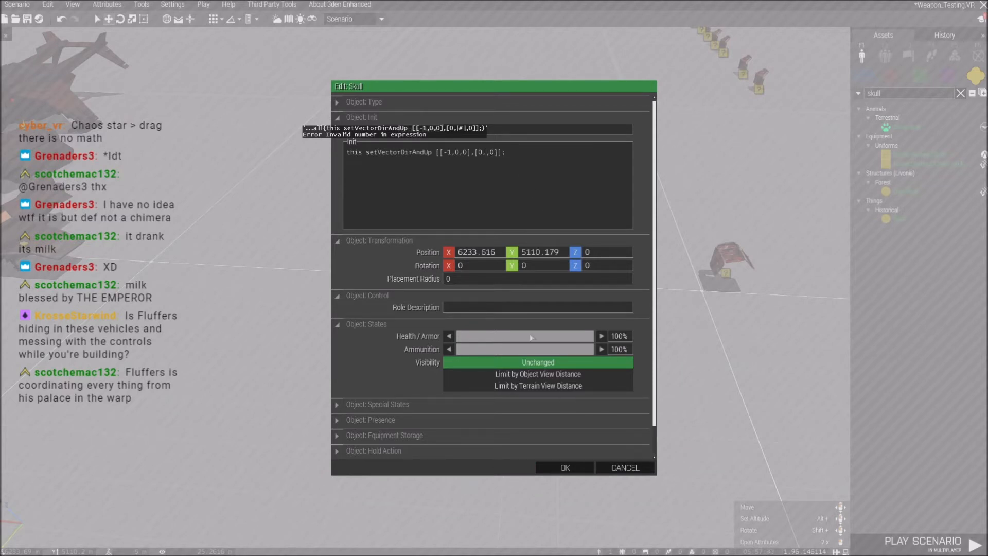
left_click(569, 472)
Edit the first direction-vector value in the init code of the skull copy at X 6239.344.
scroll(541, 443, "up", 4)
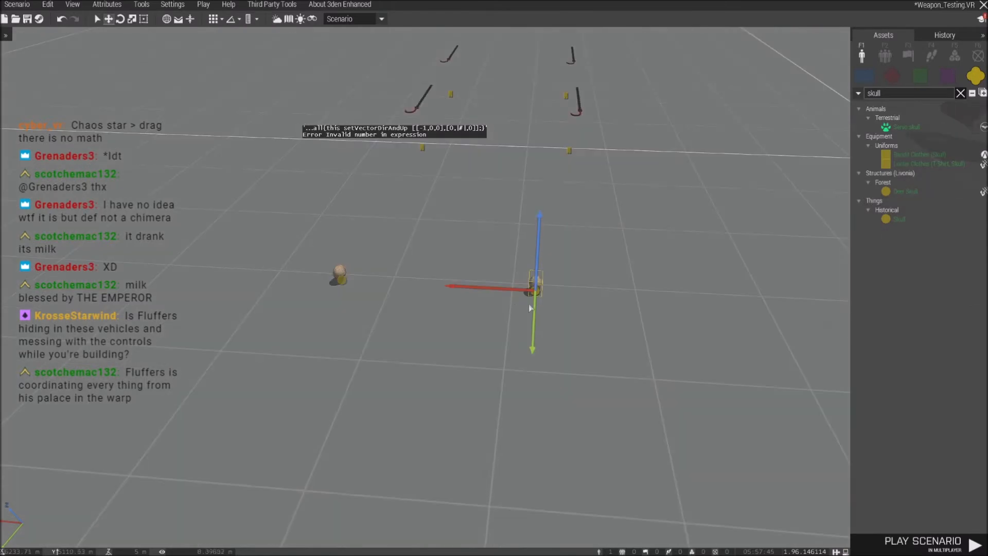
right_click_drag(521, 297, 474, 275)
double_click(465, 273)
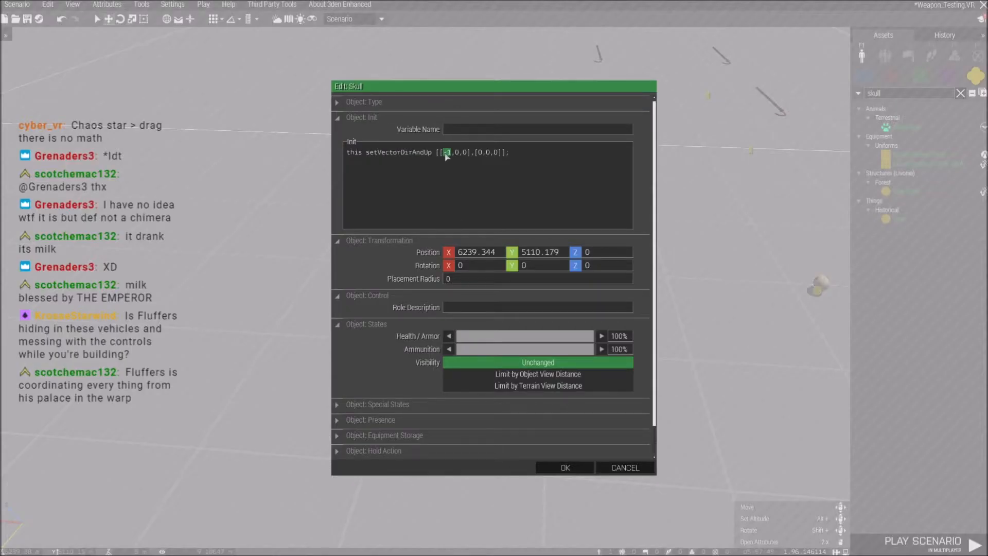
left_click(573, 466)
Duplicate the skull using [[-1,0,0],[0,-1,0]], place the copy at X 6235.13 in the row and edit its orientation code.
double_click(522, 277)
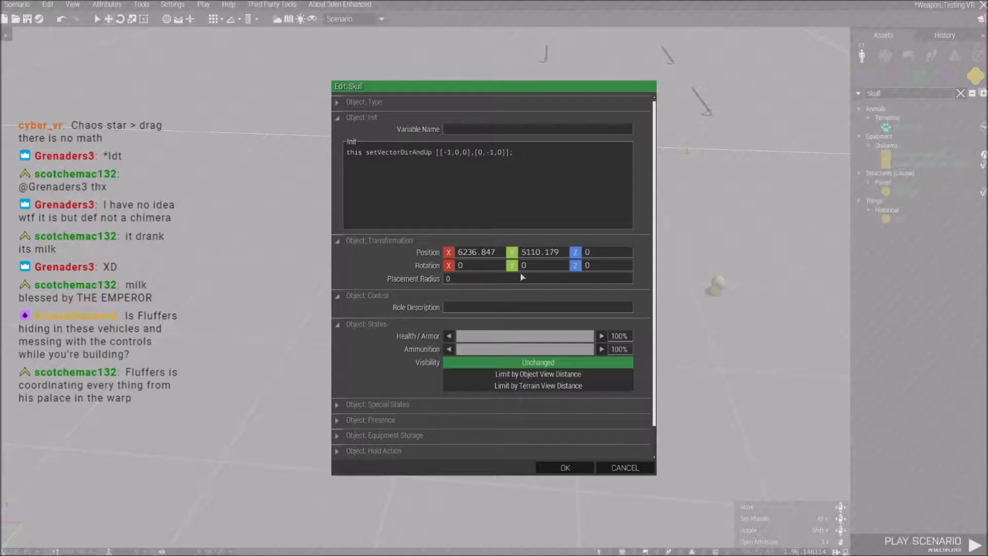
key("Escape")
key("ctrl+c")
key("ctrl+shift+v")
left_click_drag(486, 282, 336, 287)
key("d")
double_click(377, 286)
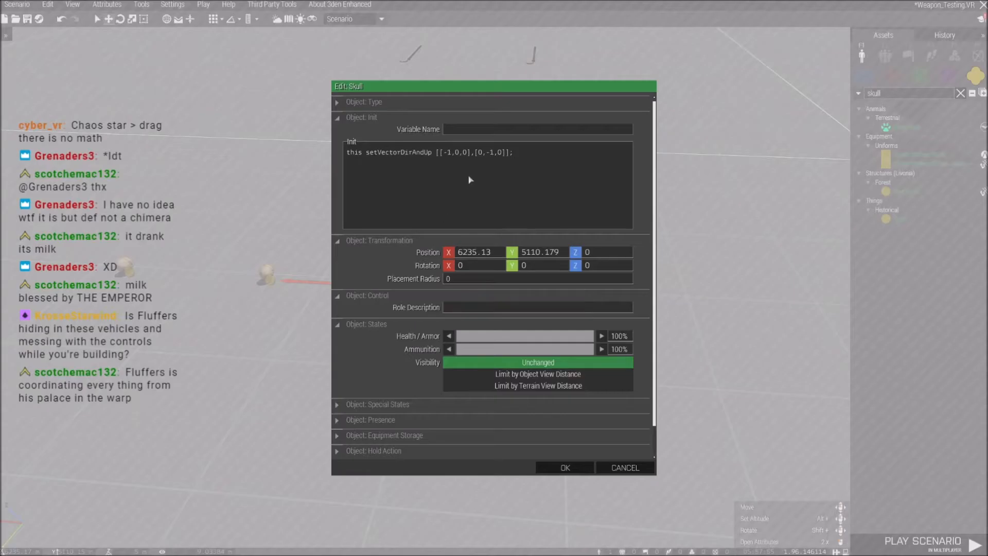
key("BackSpace")
left_click(565, 467)
Place another skull at the meat-hook row's free end and adjust its setVectorDirAndUp init code.
left_click_drag(340, 288, 529, 309)
double_click(547, 297)
left_click(565, 467)
Launch the scenario in multiplayer with the row of five skulls, enter Zeus and dismiss the error message.
left_click(203, 5)
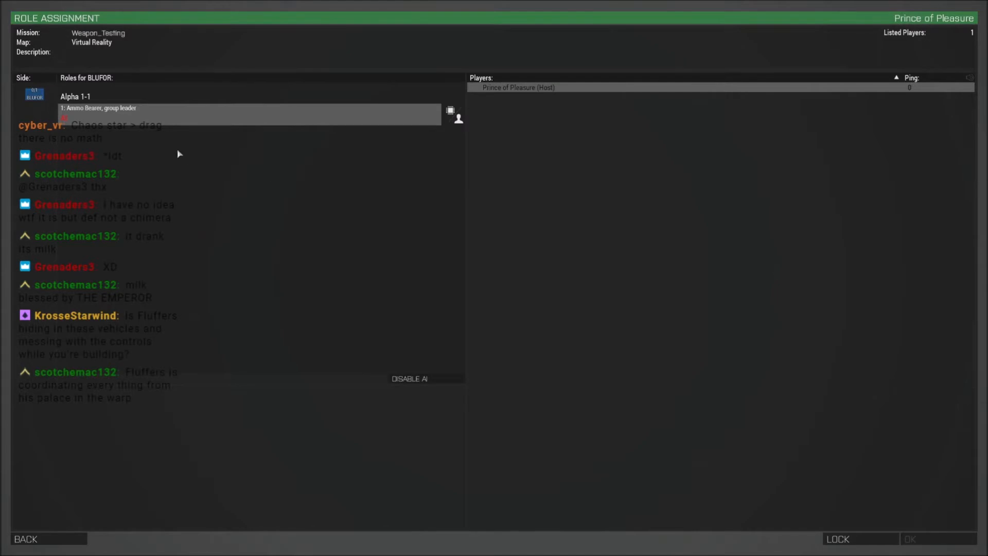
left_click(155, 123)
left_click(924, 543)
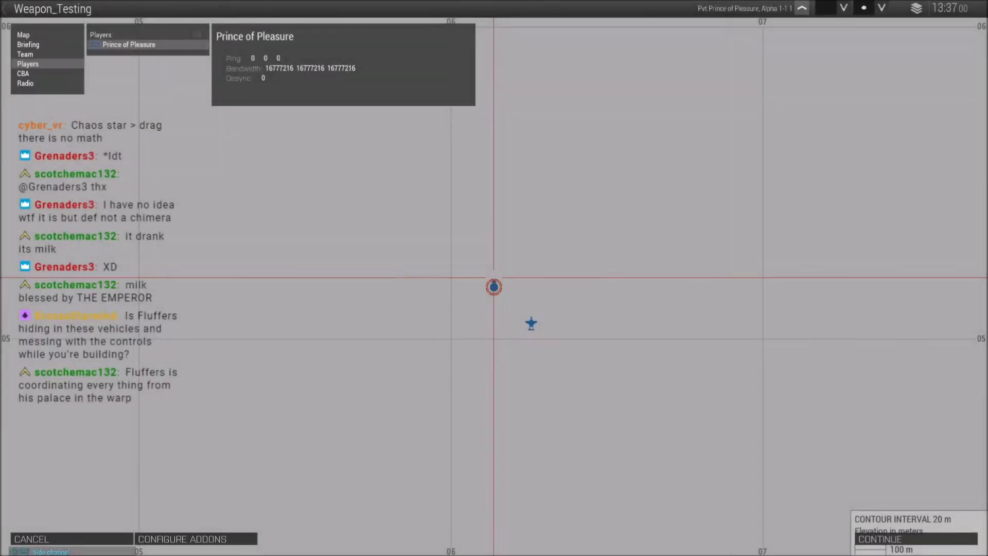
left_click(944, 535)
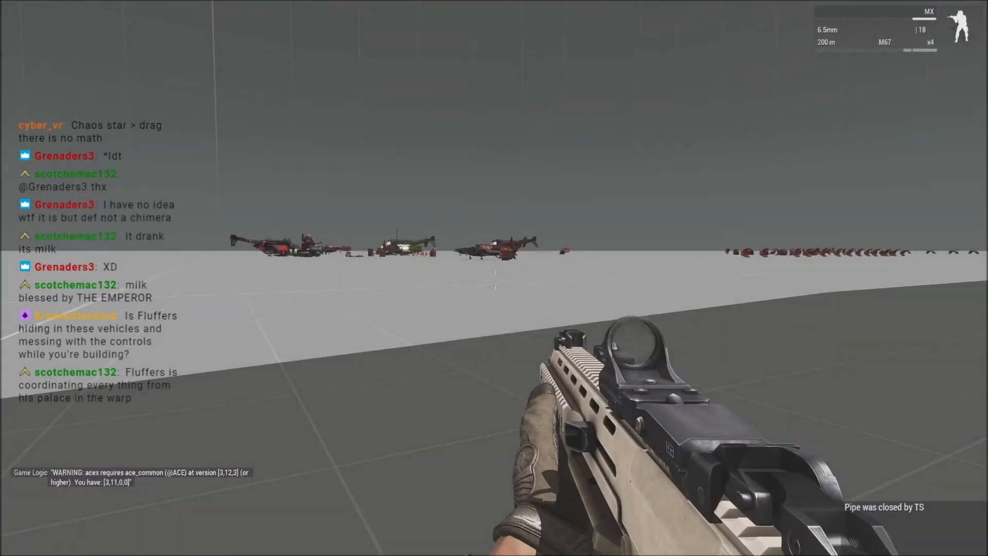
key("y")
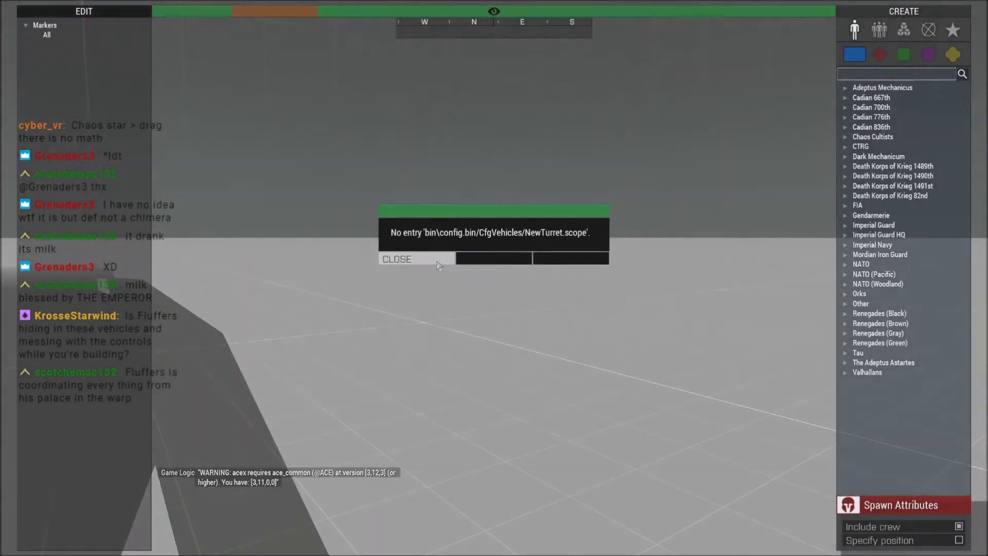
left_click(414, 260)
Examine from both ends of the row which way each of the five skulls faces.
key("w")
right_click_drag(577, 282, 607, 360)
key("z")
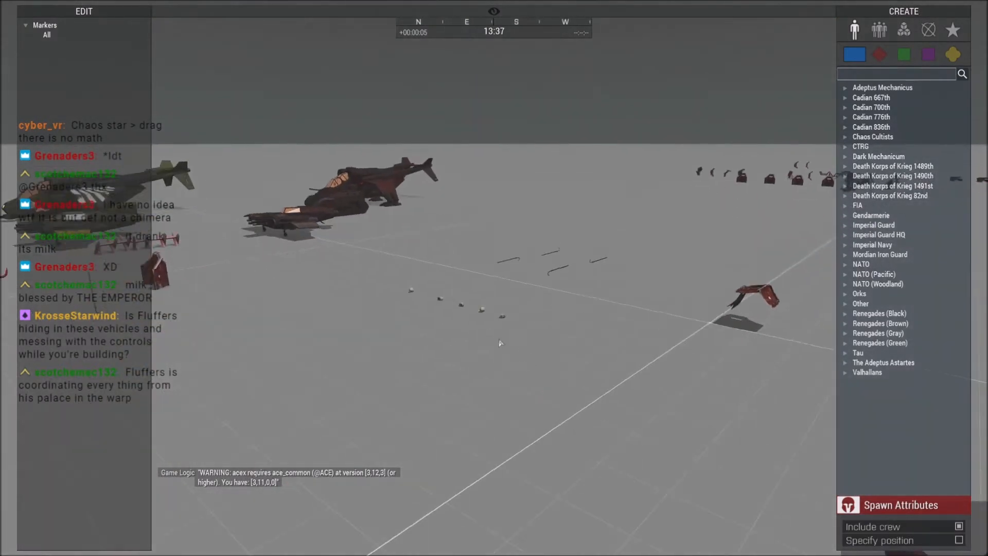
key("w")
right_click_drag(488, 323, 425, 329)
key("d")
key("d")
key("z")
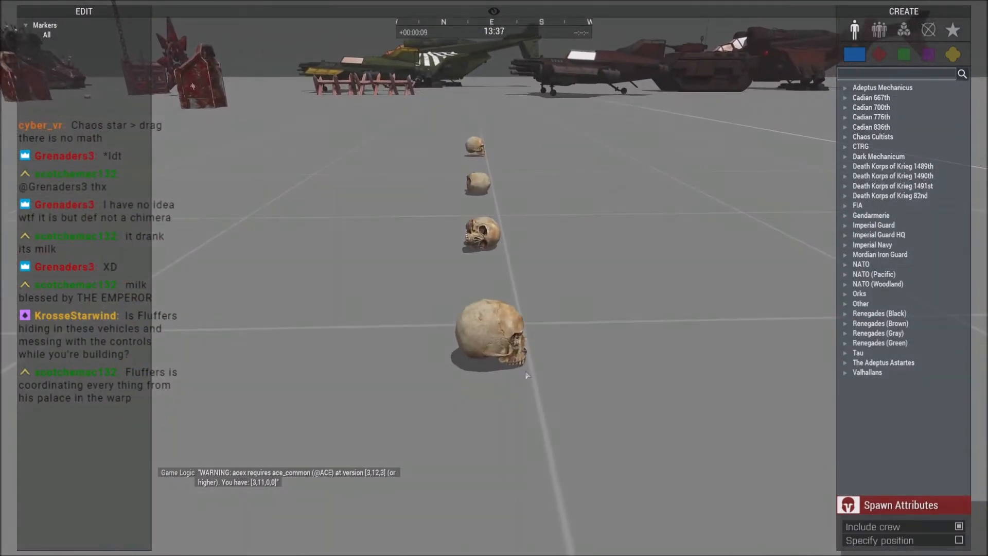
key("w")
key("z")
key("w")
right_click_drag(525, 378, 339, 356)
key("s")
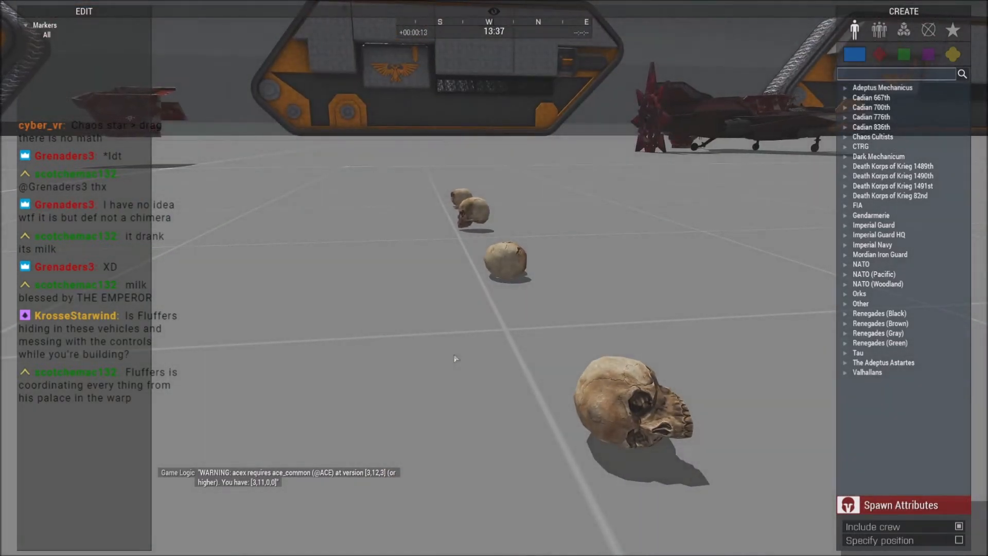
key("w")
right_click_drag(456, 357, 329, 366)
key("d")
key("s")
right_click_drag(418, 345, 379, 348)
key("q")
key("w")
Compare the Renegade defence line pieces' orientations with the row of skulls.
right_click_drag(484, 301, 582, 274)
key("w")
key("w")
key("a")
key("a")
key("a")
key("w")
key("w")
right_click_drag(484, 234, 310, 280)
key("w")
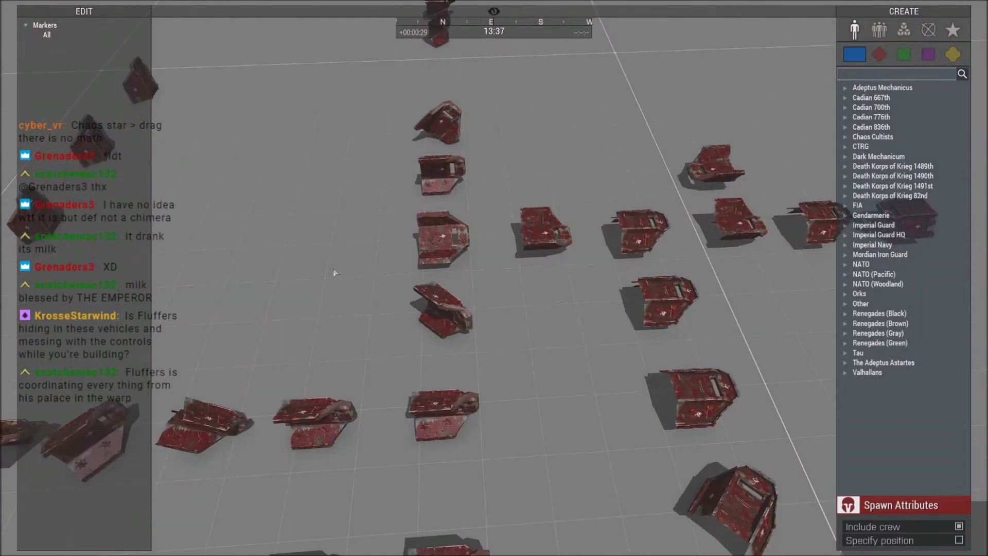
key("a")
key("s")
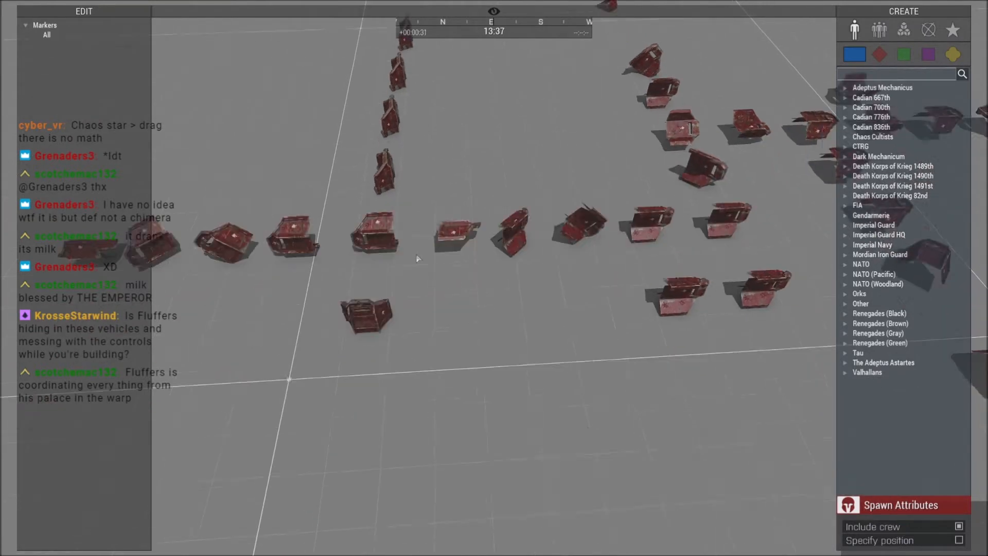
key("w")
right_click_drag(418, 258, 291, 246)
key("s")
key("w")
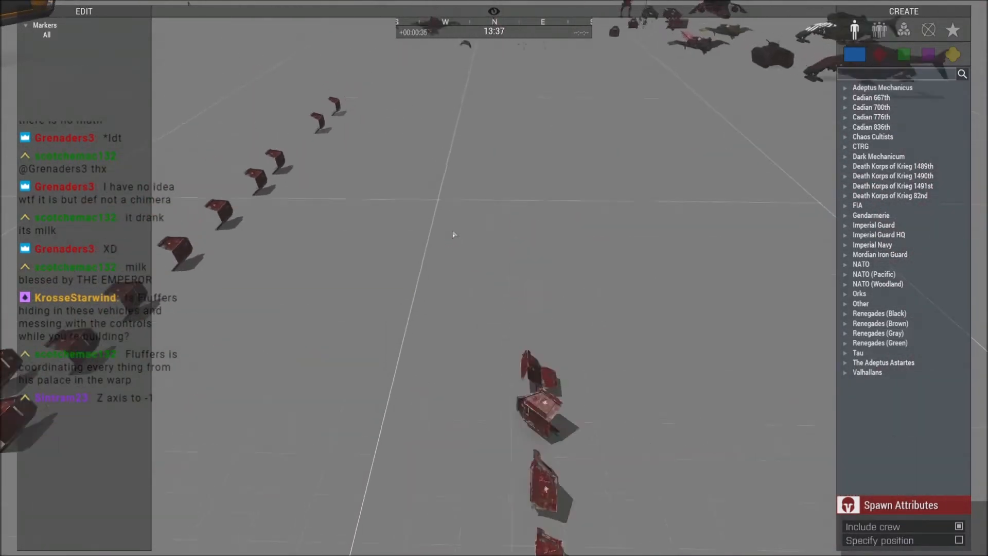
right_click_drag(454, 234, 445, 239)
key("w")
right_click_drag(519, 249, 335, 265)
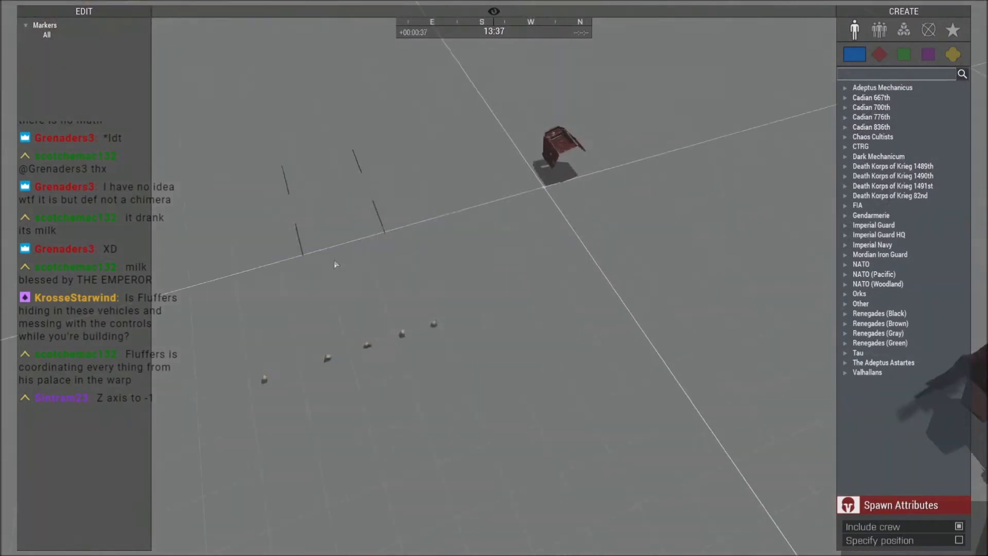
Abort the skull orientation test and go back to editing the scenario.
key("Escape")
left_click(74, 509)
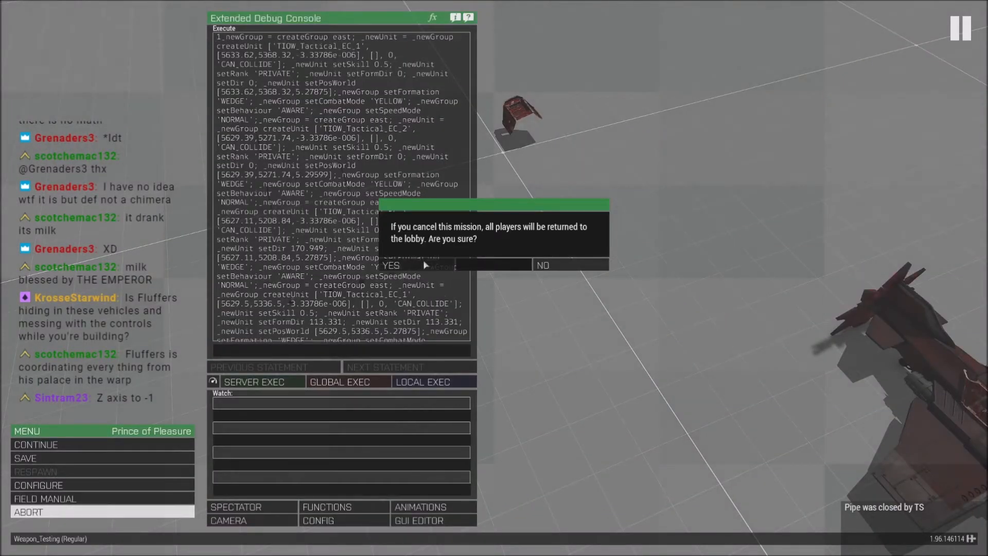
left_click(448, 267)
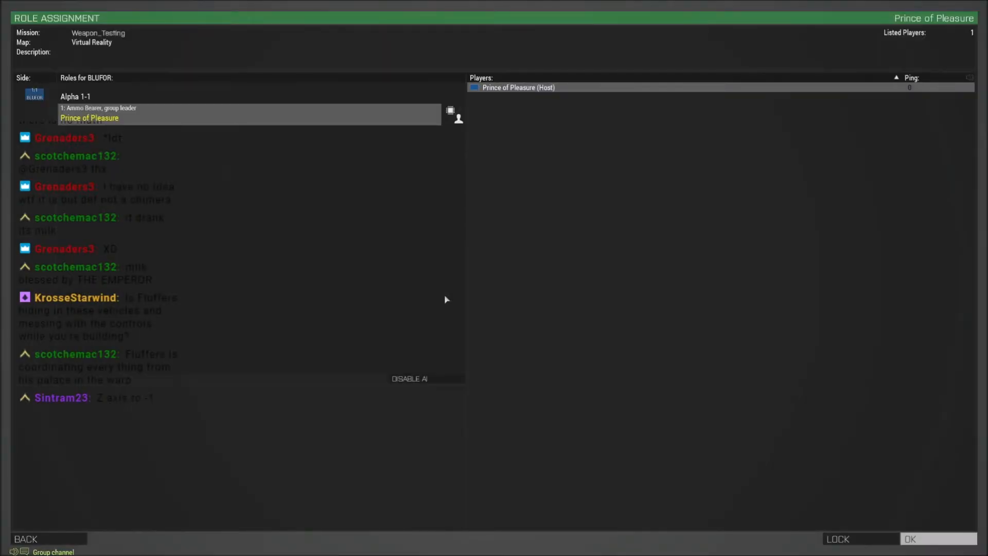
key("Escape")
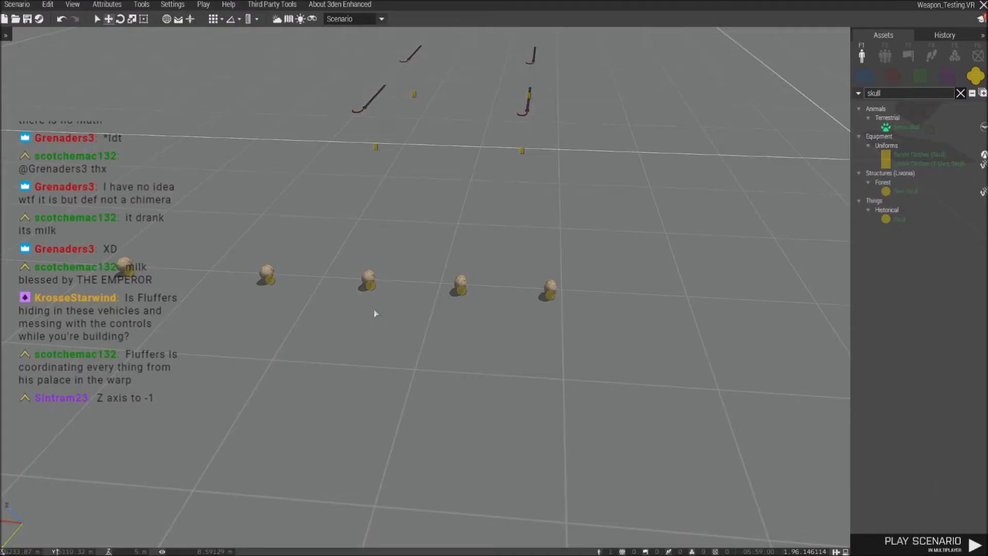
Check the attributes of the skull at the far end of the row.
double_click(131, 273)
key("Escape")
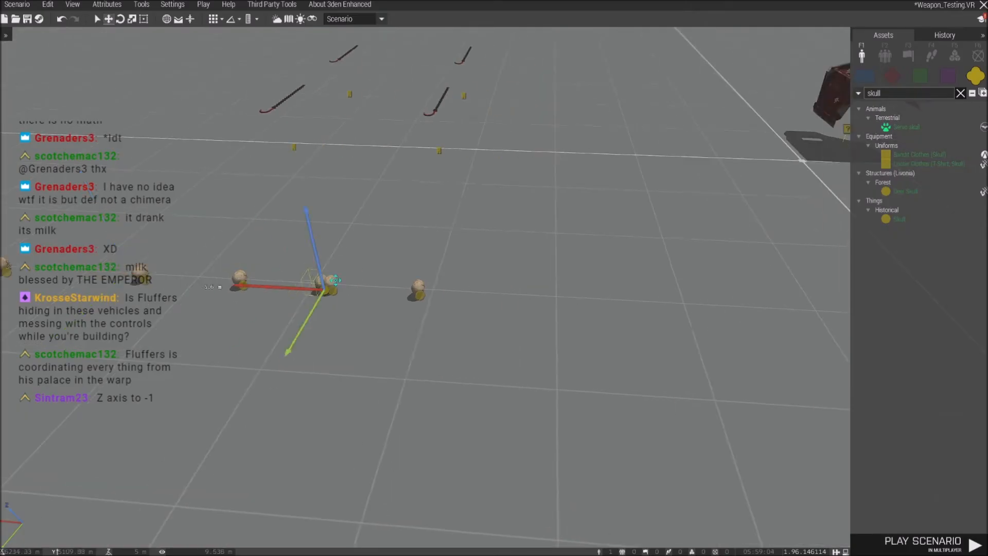
Move the copied skull to the end of the row and apply the init code "this setVectorDirAndUp [[0,0,-1],[0,0,-1]];".
left_click_drag(326, 289, 511, 298)
double_click(512, 299)
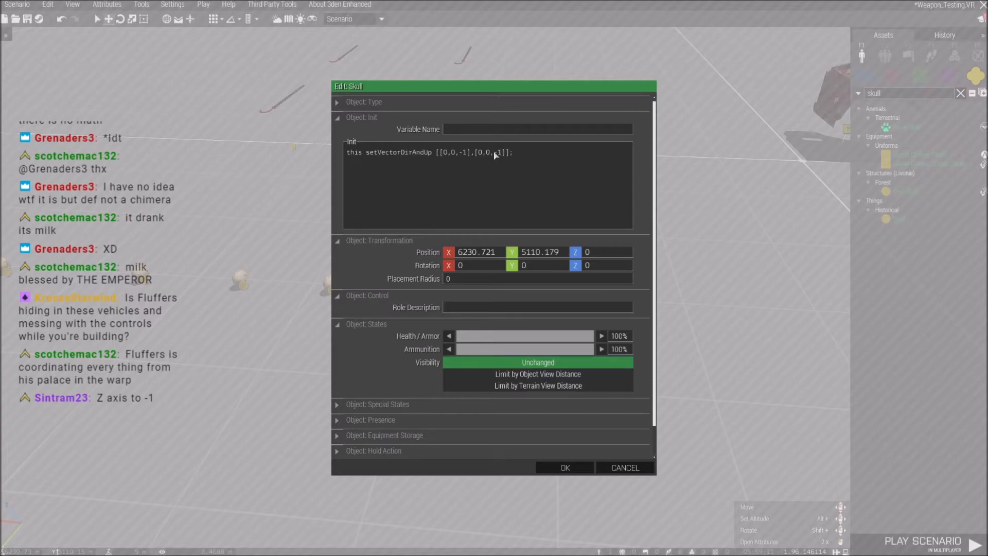
left_click(558, 467)
Paste another skull at the row's end and set its init code to "this setVectorDirAndUp [[0,0,0],[0,0,-1]];".
key("ctrl+v")
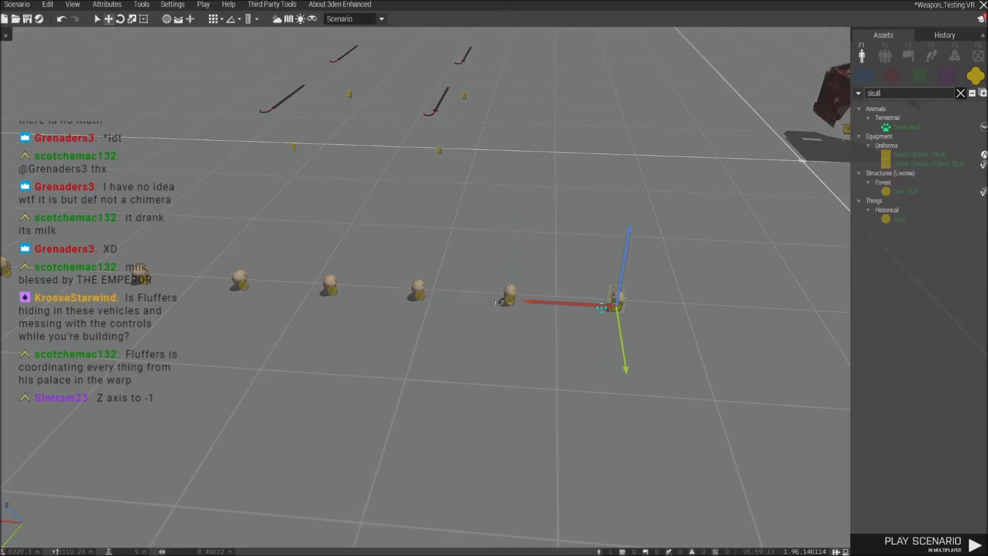
double_click(619, 305)
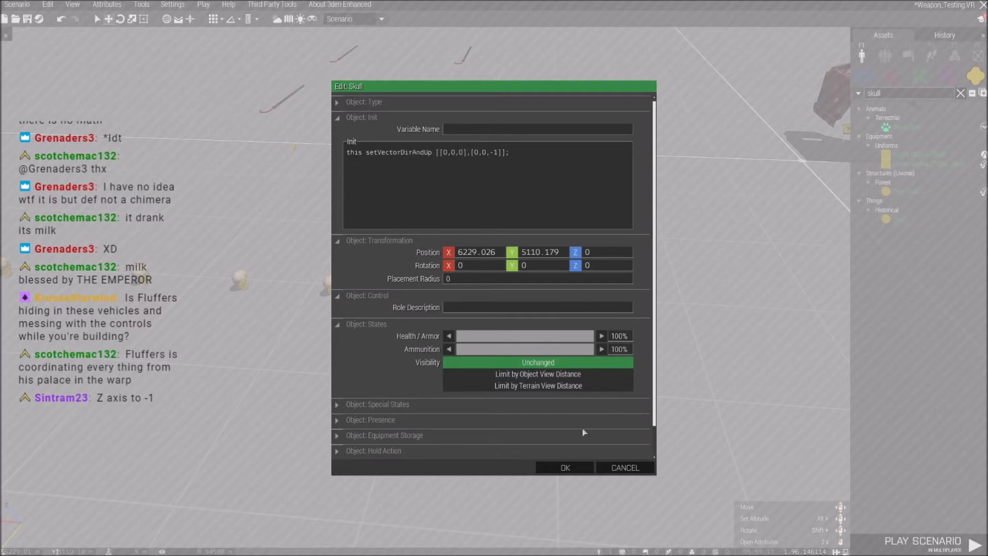
left_click(565, 467)
Paste one more skull, line it up at the row's end, and set its init code to "this setVectorDirAndUp [[0,0,0],[0,0,0]];".
key("d")
key("ctrl+v")
left_click_drag(635, 313, 553, 309)
double_click(560, 315)
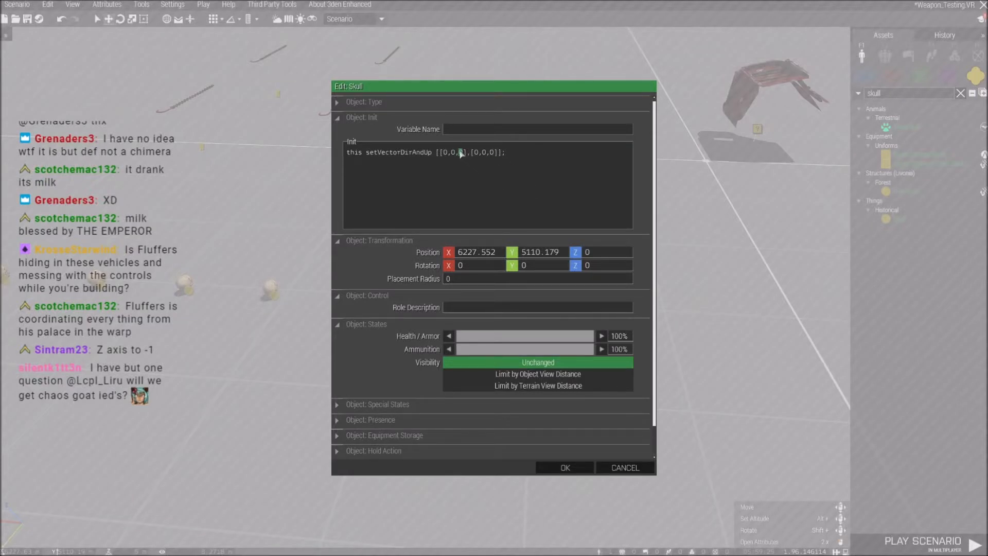
left_click(565, 467)
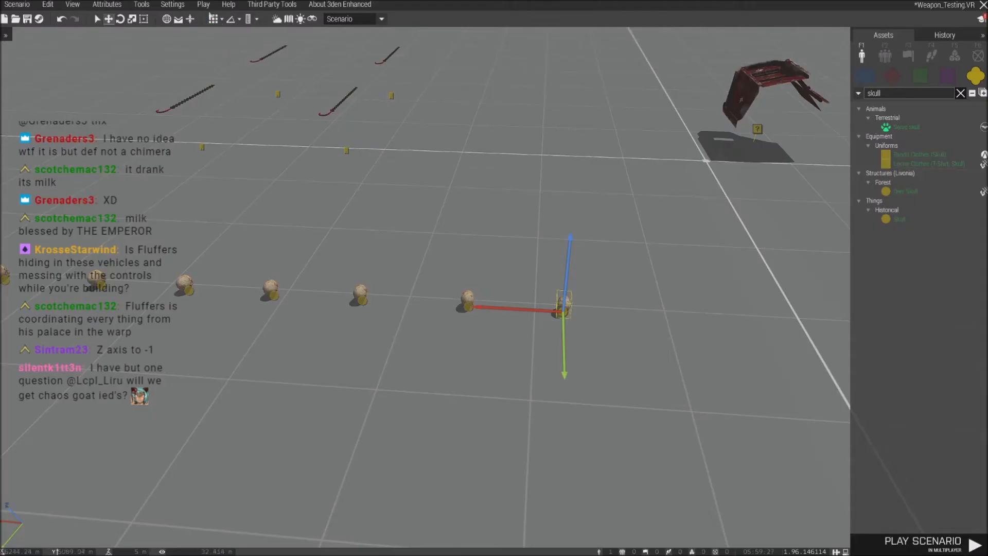
Launch the scenario in multiplayer with the Ammo Bearer role, continue past the briefing map, and dismiss the config error.
left_click(204, 4)
key("Return")
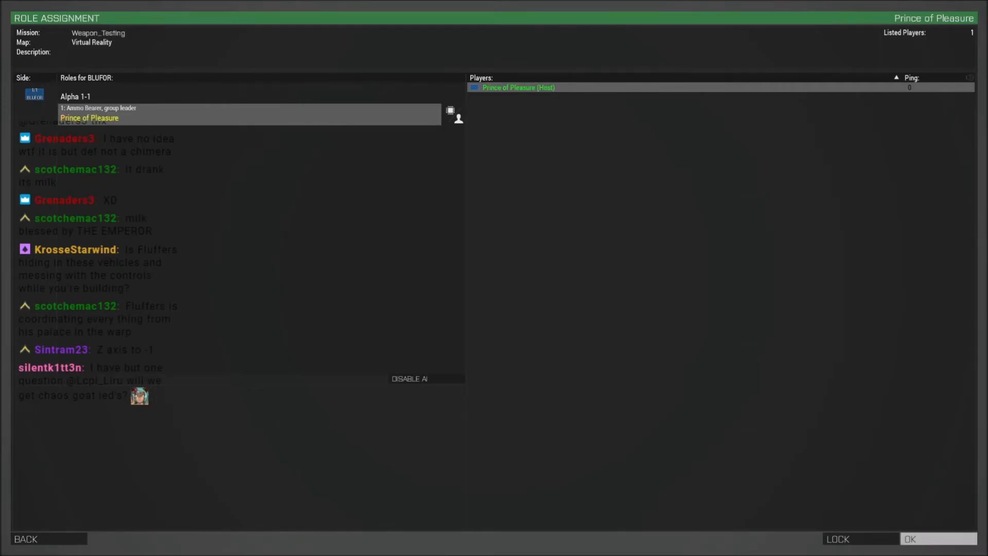
left_click(938, 539)
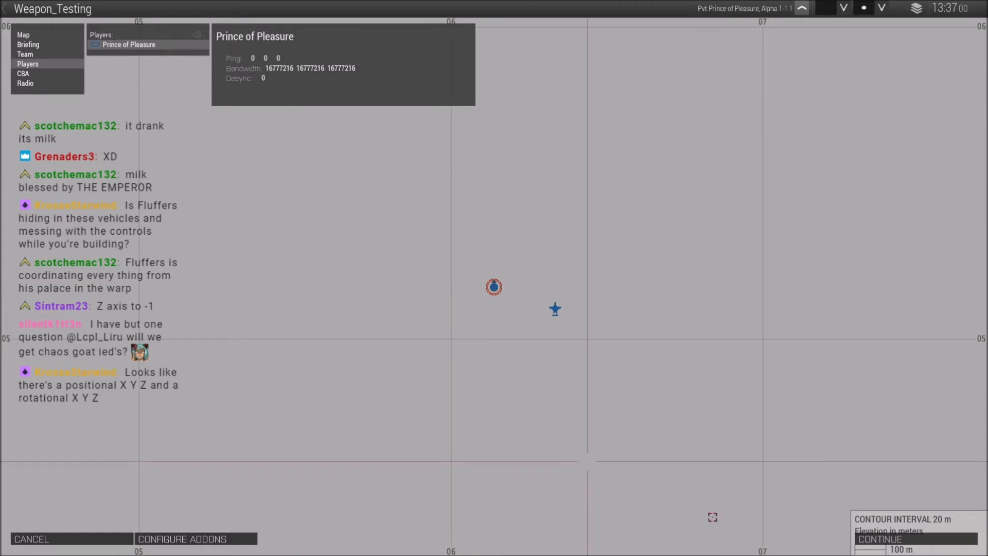
left_click(874, 538)
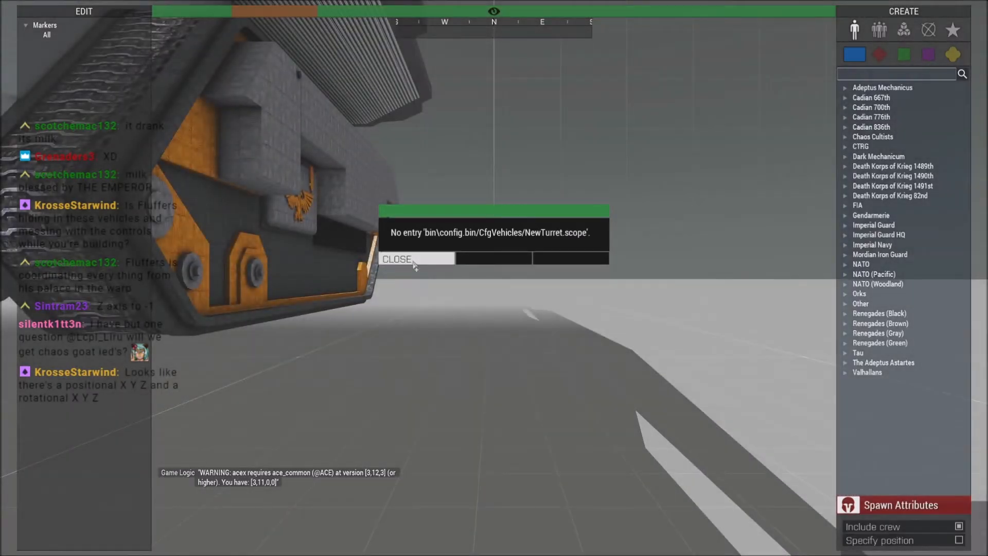
left_click(408, 260)
Examine how each skull in the row is oriented in the running mission.
key("w")
right_click_drag(374, 326, 141, 346)
key("d")
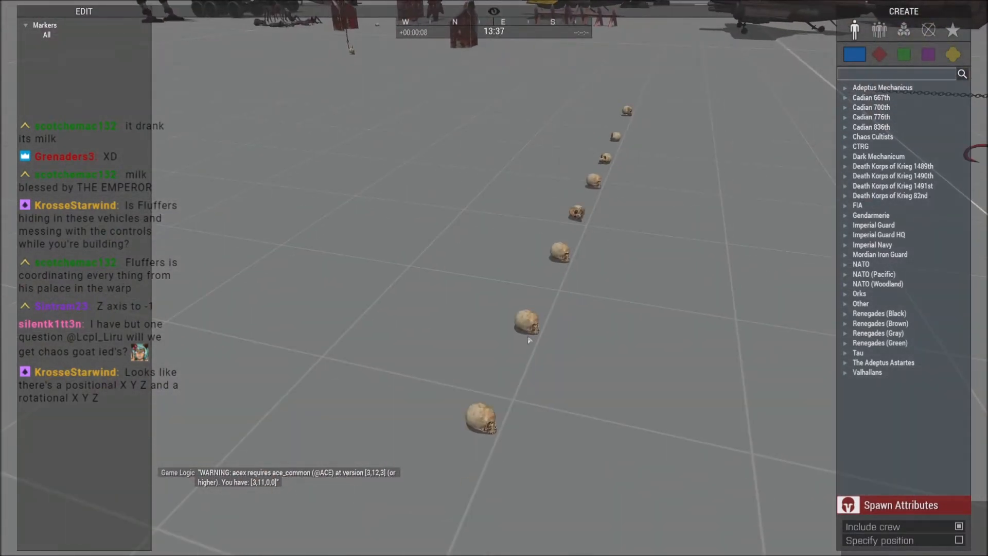
key("w")
right_click_drag(530, 339, 547, 316)
key("s")
key("z")
key("w")
Fly over the parked aircraft to the rows of defence line pieces and survey their orientations.
key("q")
right_click_drag(547, 316, 556, 359)
key("w")
key("q")
key("s")
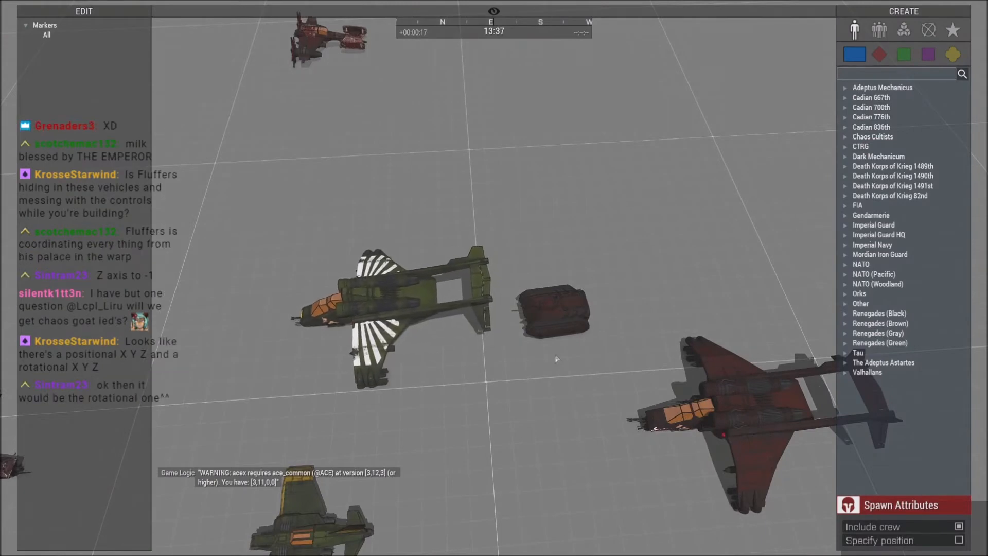
key("q")
key("w")
right_click_drag(555, 307, 507, 297)
key("w")
key("w")
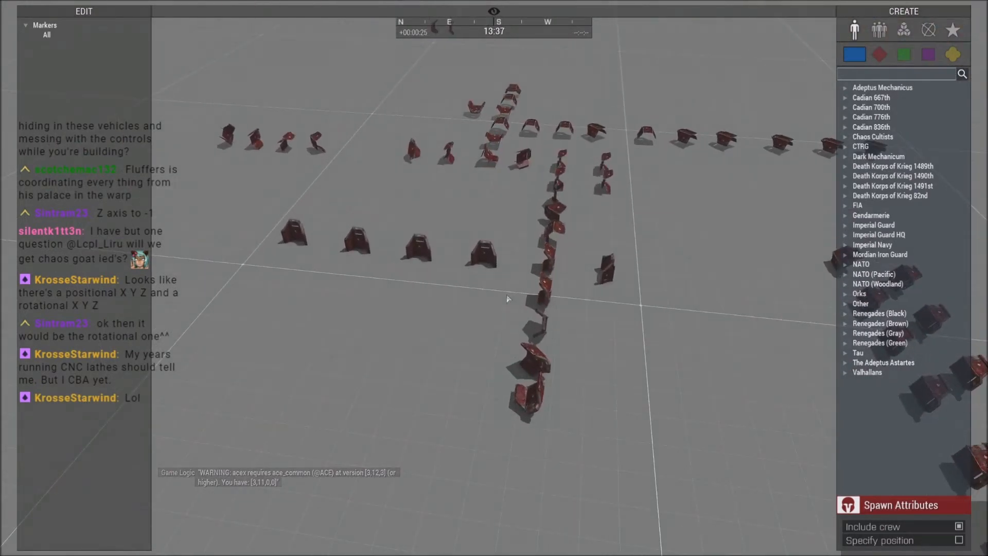
Return across the vehicle area to the skull row and check the skulls' facing directions from close range.
key("a")
key("w")
right_click_drag(507, 294, 362, 287)
key("w")
key("d")
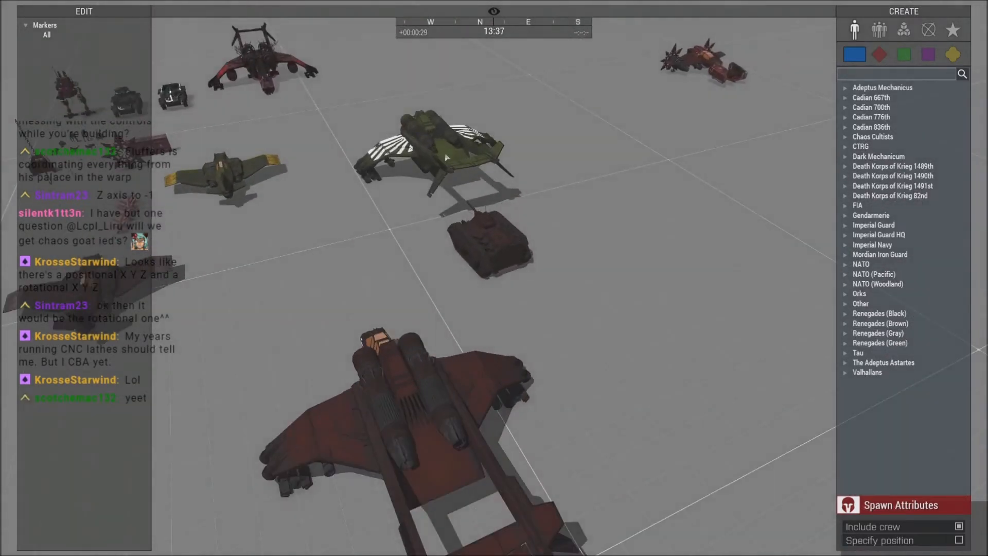
right_click_drag(468, 215, 353, 211)
key("w")
right_click_drag(426, 226, 375, 236)
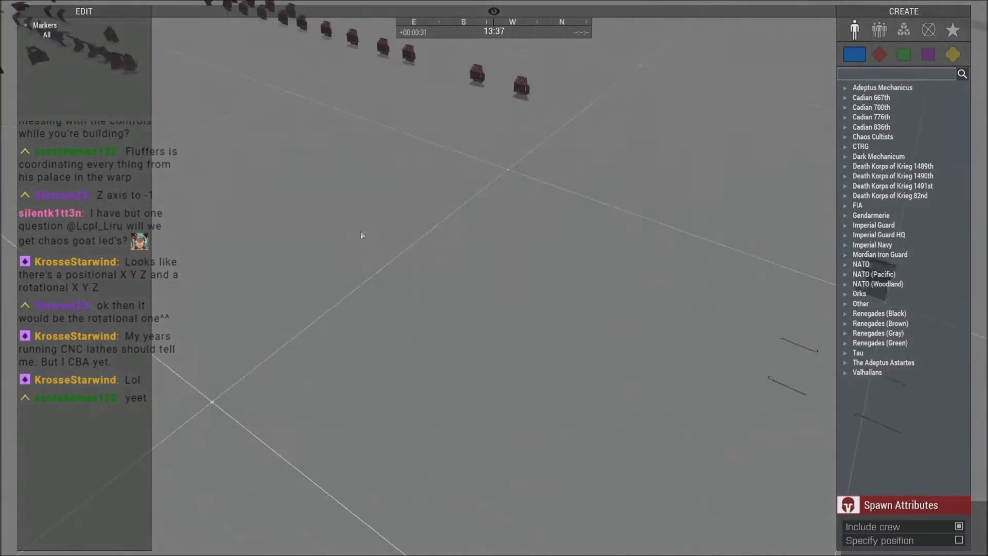
key("s")
right_click_drag(468, 241, 507, 253)
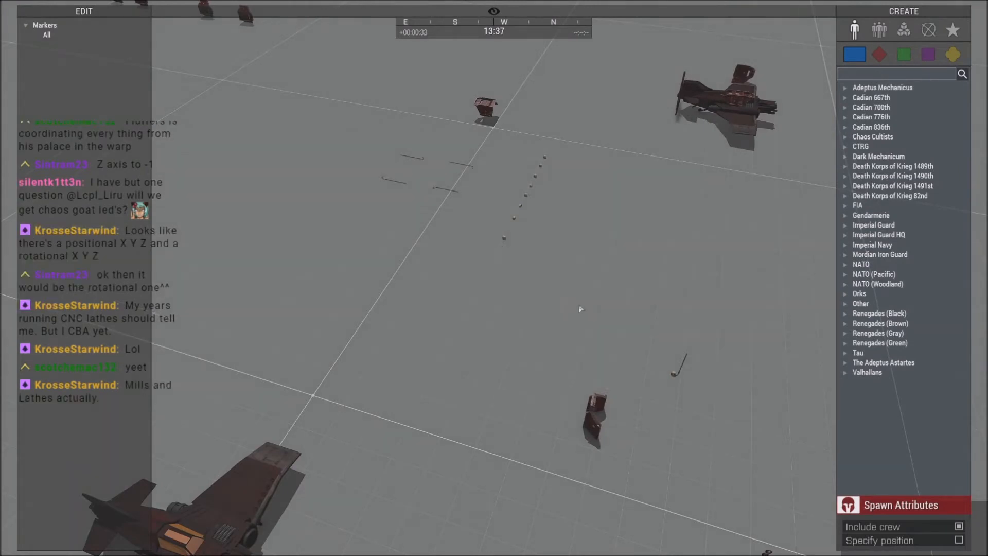
key("w")
right_click_drag(580, 309, 507, 277)
key("w")
key("w")
key("w")
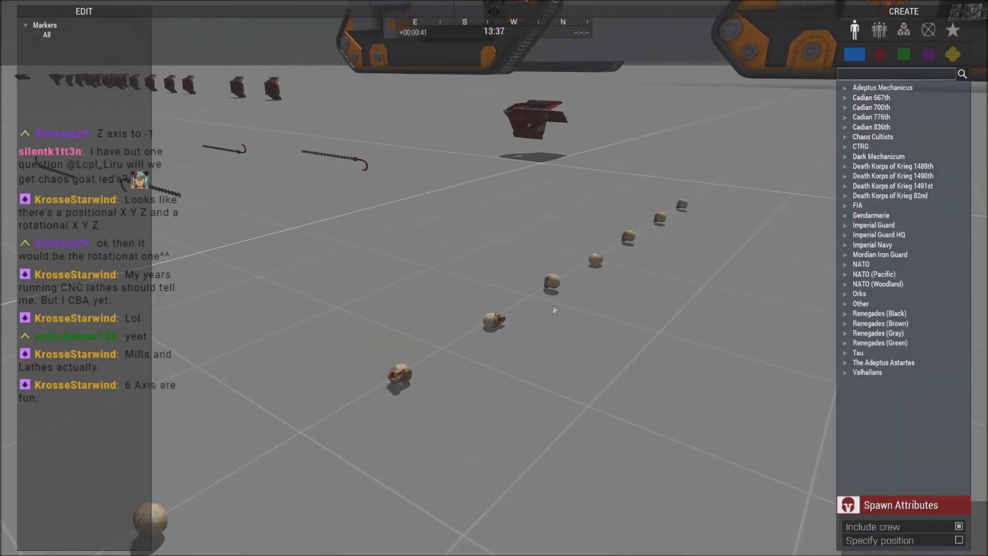
Compare the rotated defence line pieces from above and from several angles.
key("w")
right_click_drag(533, 320, 412, 353)
key("w")
key("w")
key("q")
key("w")
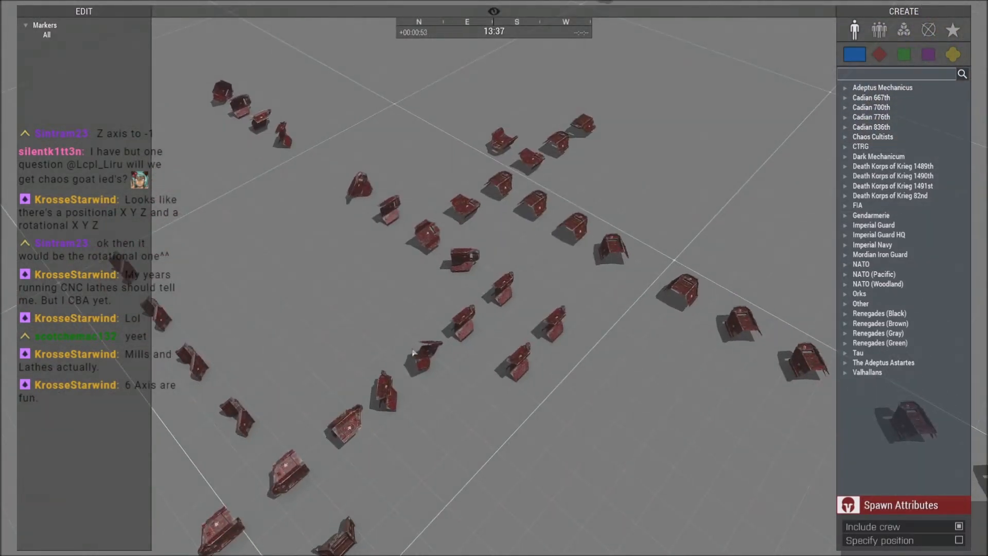
right_click_drag(412, 353, 388, 353)
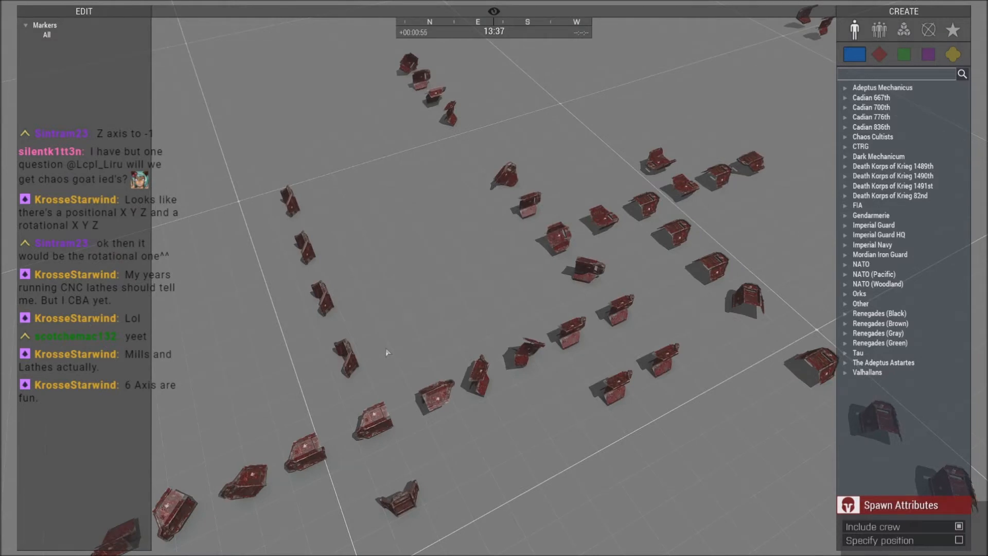
scroll(693, 223, "up", 2)
right_click_drag(703, 225, 634, 217)
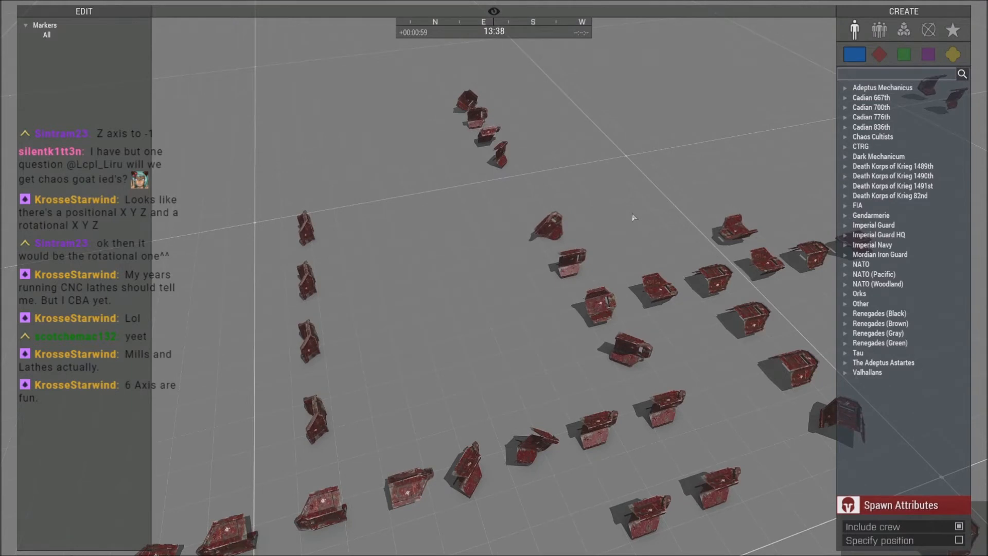
right_click_drag(634, 217, 595, 238)
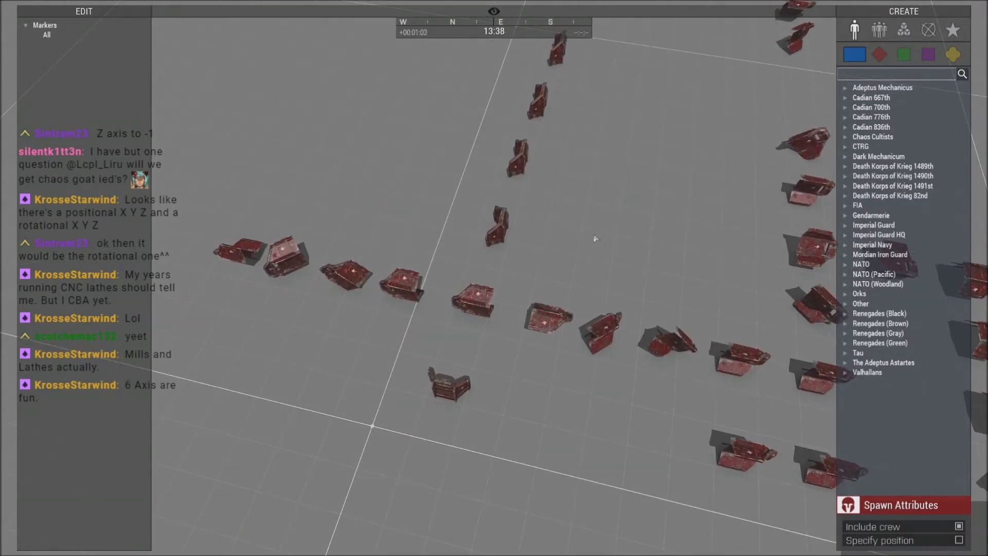
right_click_drag(596, 238, 629, 210)
key("e")
key("w")
Abort the test mission and leave role assignment to return to the scenario editor.
key("Escape")
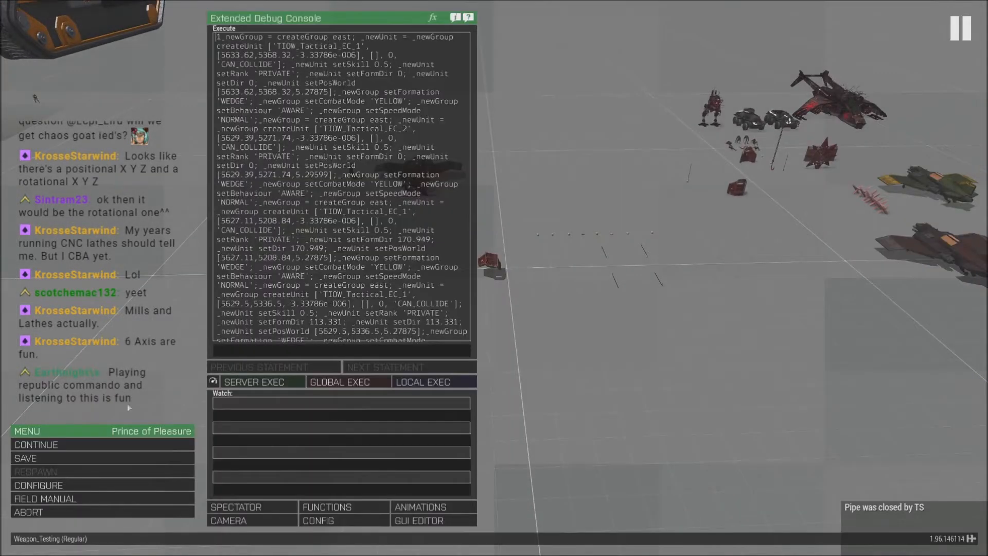
left_click(62, 514)
left_click(442, 264)
key("Escape")
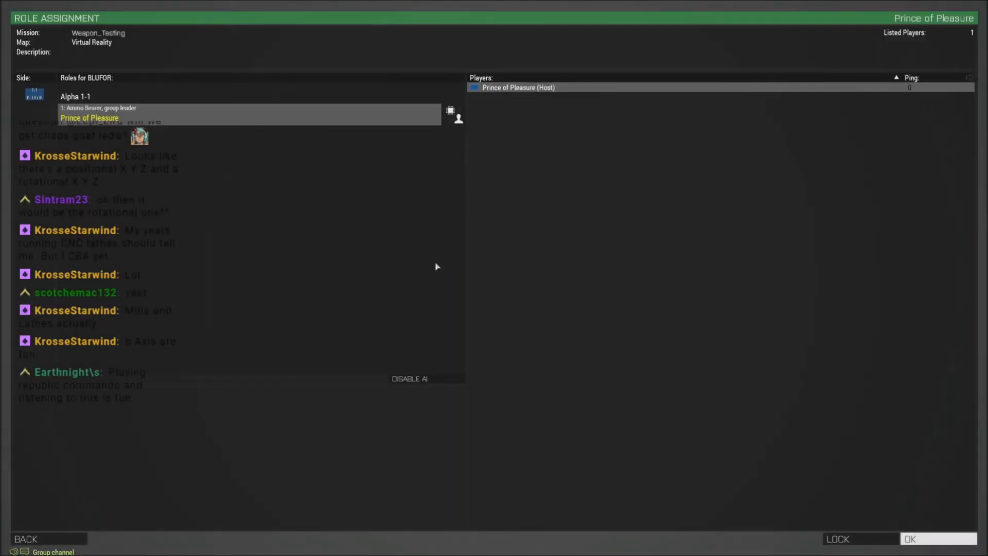
key("Escape")
Place another copy of the end skull slightly beyond it, in line with the skull row.
right_click_drag(342, 254, 435, 353)
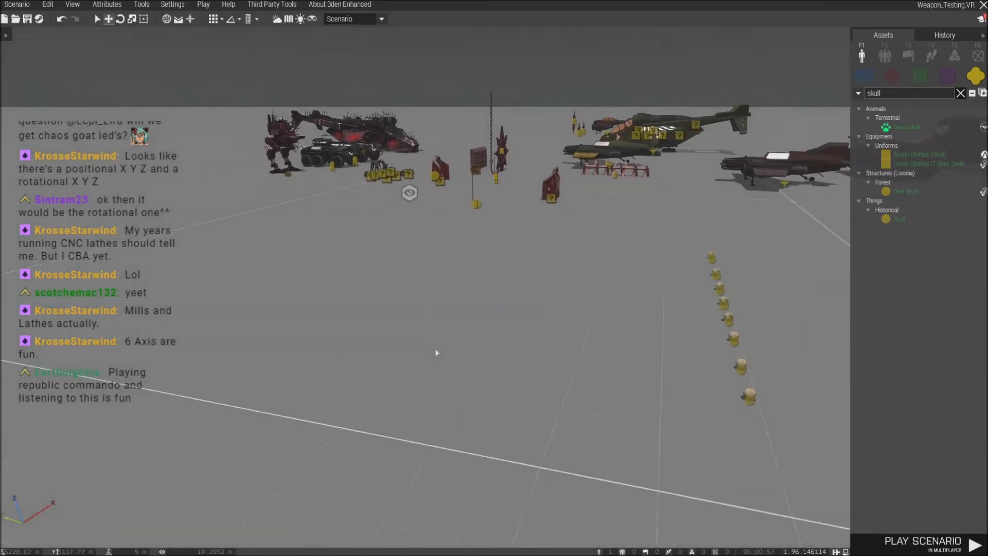
key("w")
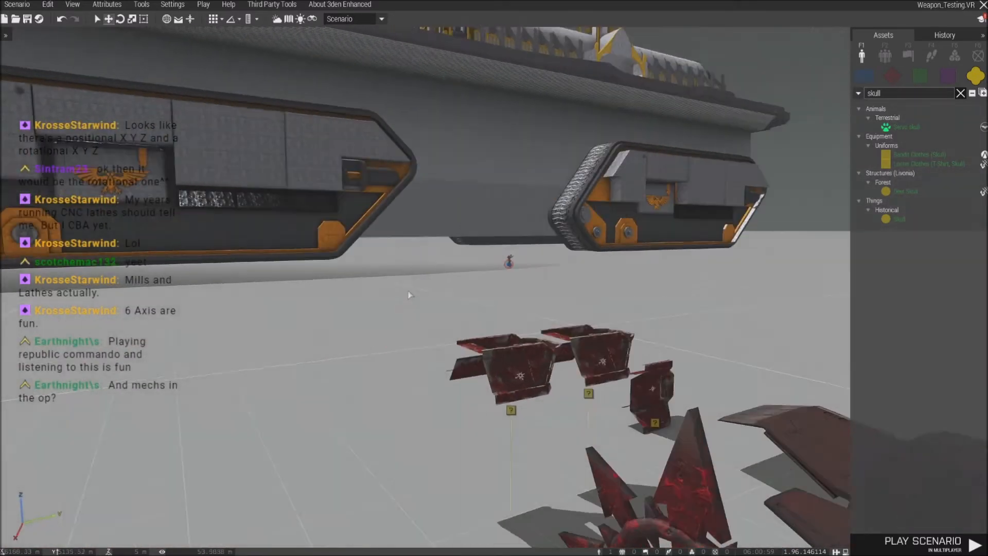
right_click_drag(410, 294, 246, 284)
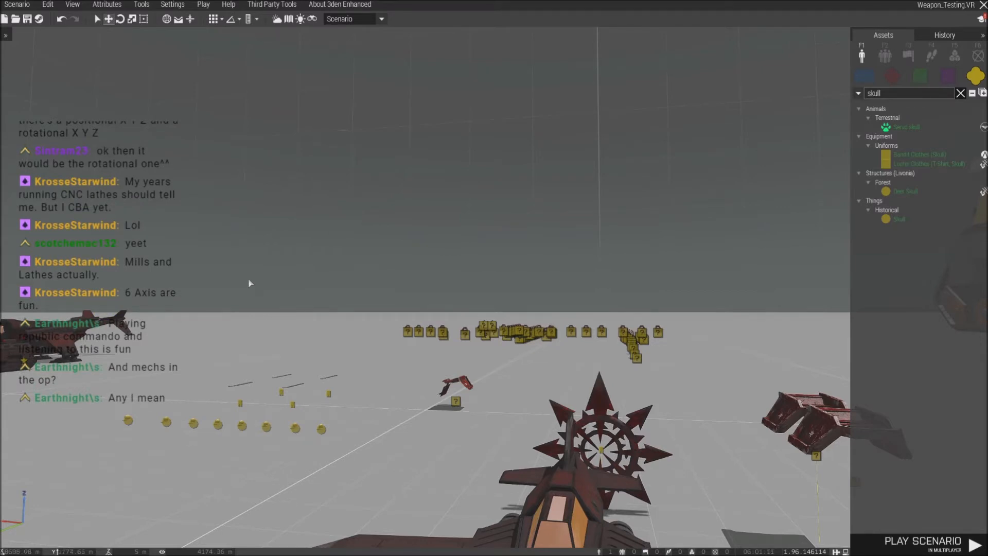
right_click_drag(424, 333, 407, 364)
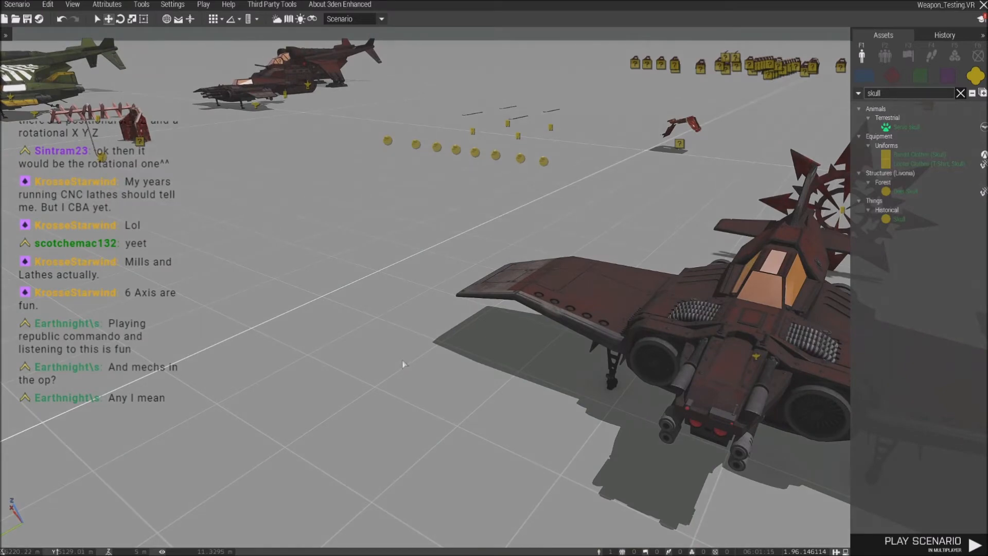
key("w")
right_click_drag(470, 317, 561, 354)
key("s")
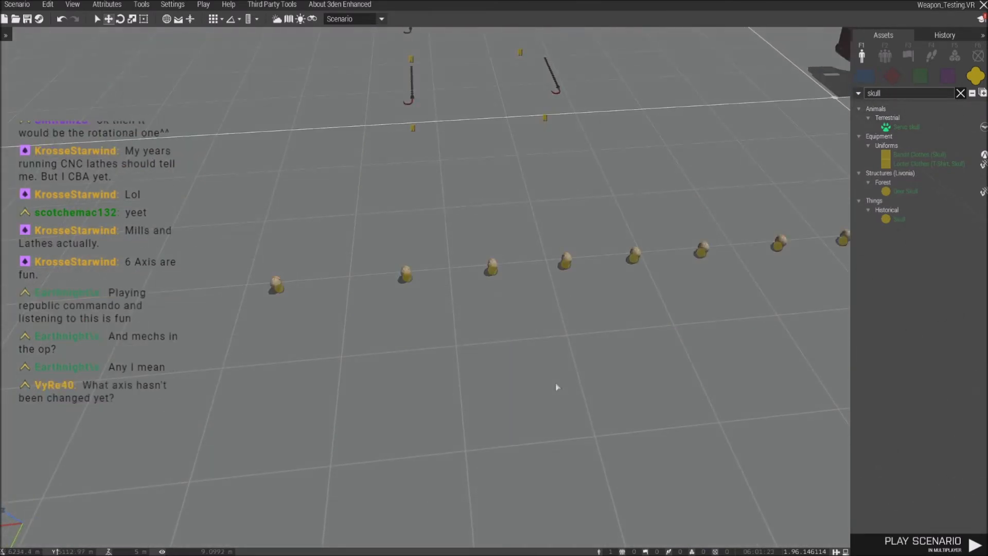
key("w")
key("d")
right_click_drag(547, 393, 547, 395)
key("a")
left_click(258, 460)
left_click_drag(250, 458, 553, 460)
key("d")
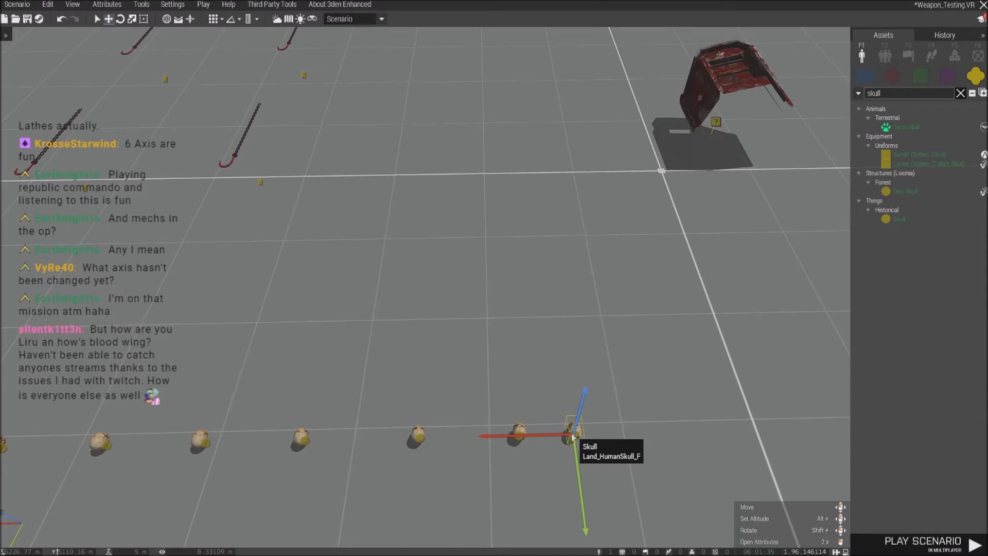
left_click_drag(554, 435, 572, 441)
left_click(560, 501)
Check the init code of the newly added end skull and leave its attributes without changes.
key("d")
key("s")
key("a")
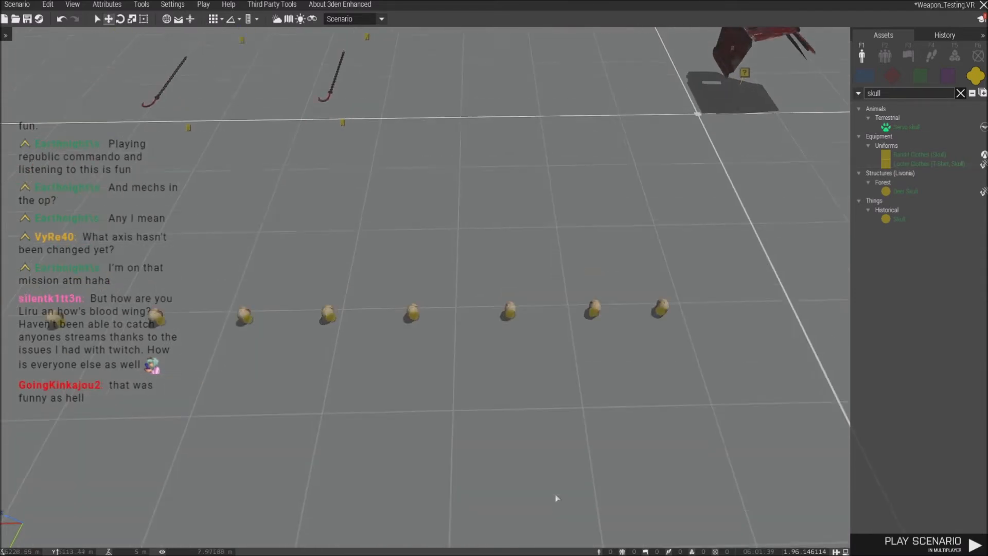
key("w")
double_click(706, 464)
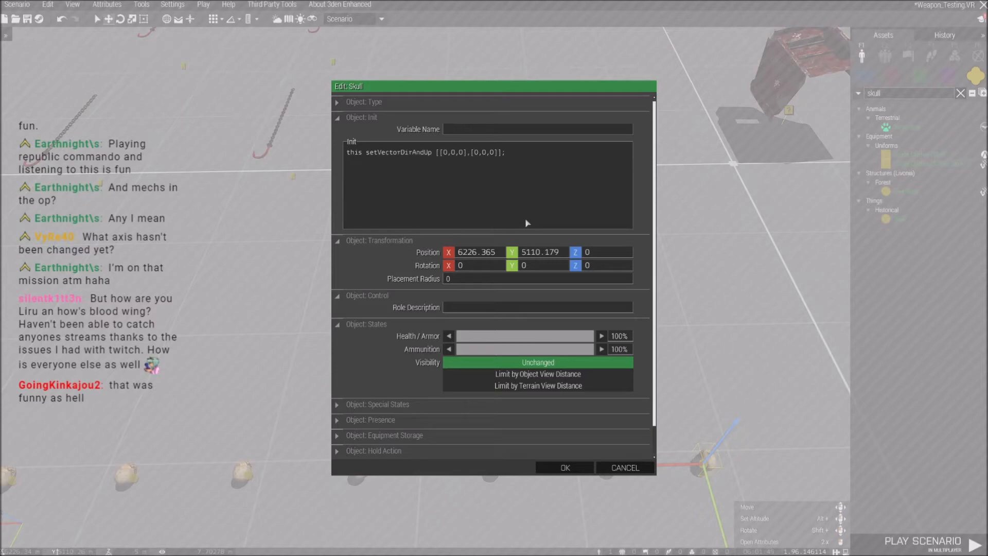
key("Escape")
Inspect the setVectorDirAndUp init codes of the neighbouring Renegade defence line pieces without editing them.
mouse_move(546, 295)
right_mouse_down()
mouse_move(530, 266)
mouse_move(544, 278)
right_mouse_up()
key("w")
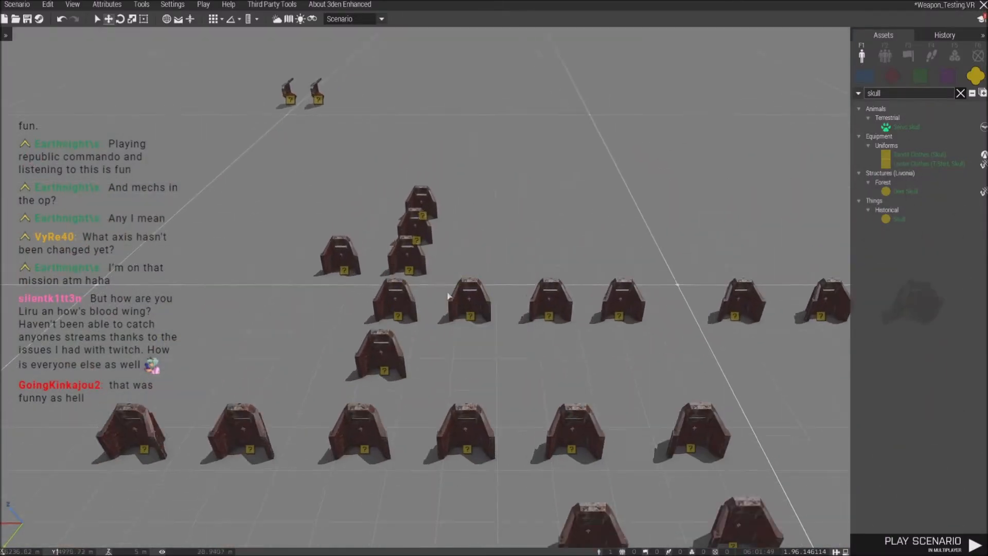
double_click(463, 267)
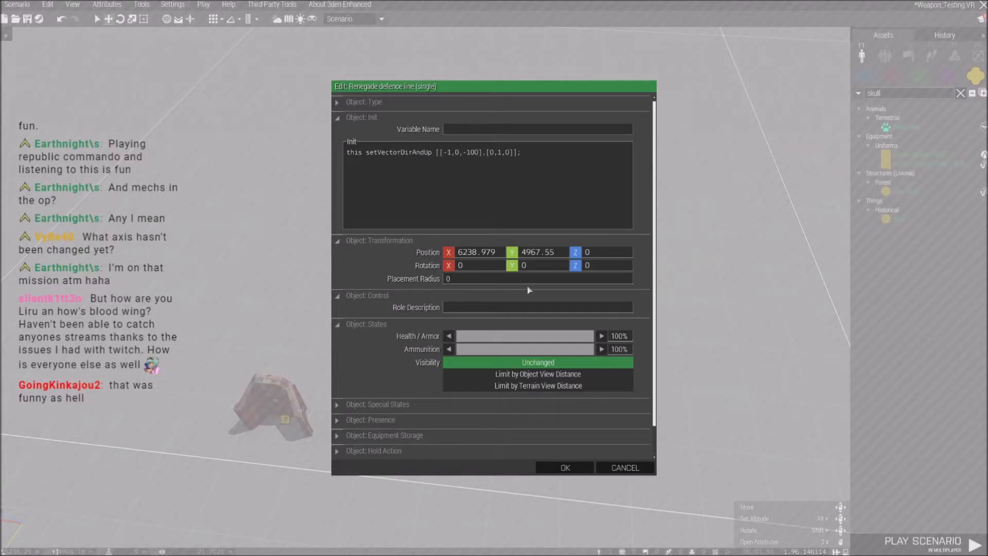
key("Escape")
double_click(444, 338)
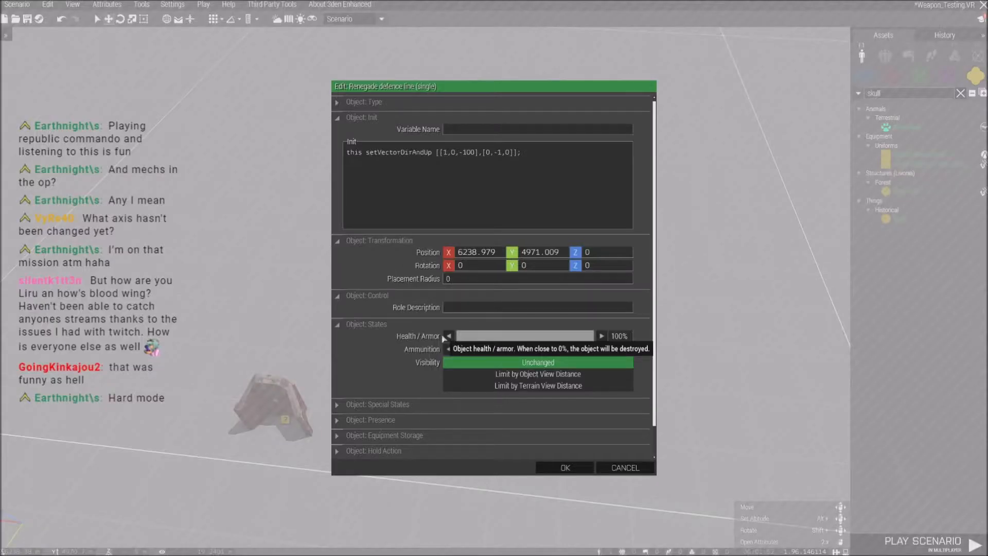
key("Escape")
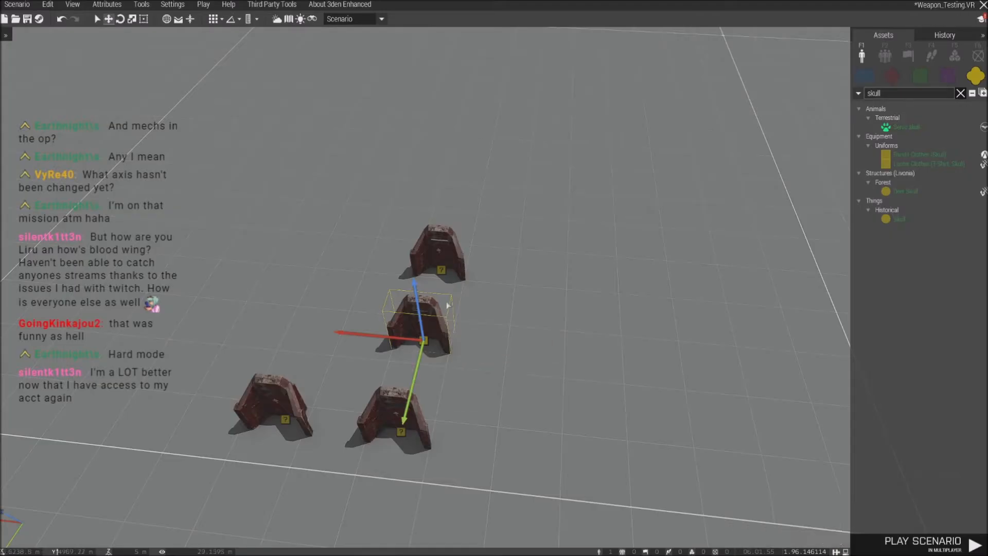
double_click(449, 266)
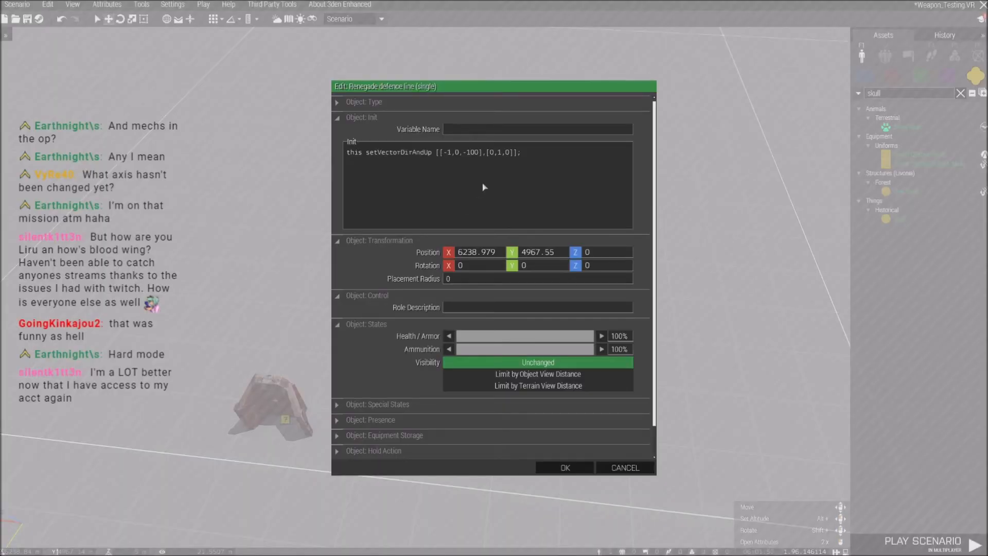
key("Escape")
double_click(448, 335)
key("Escape")
Inspect the setVectorDirAndUp init codes of several neighbouring skulls in the row without editing them.
right_click_drag(478, 322, 372, 287)
key("w")
right_click_drag(295, 309, 582, 375)
key("d")
double_click(414, 343)
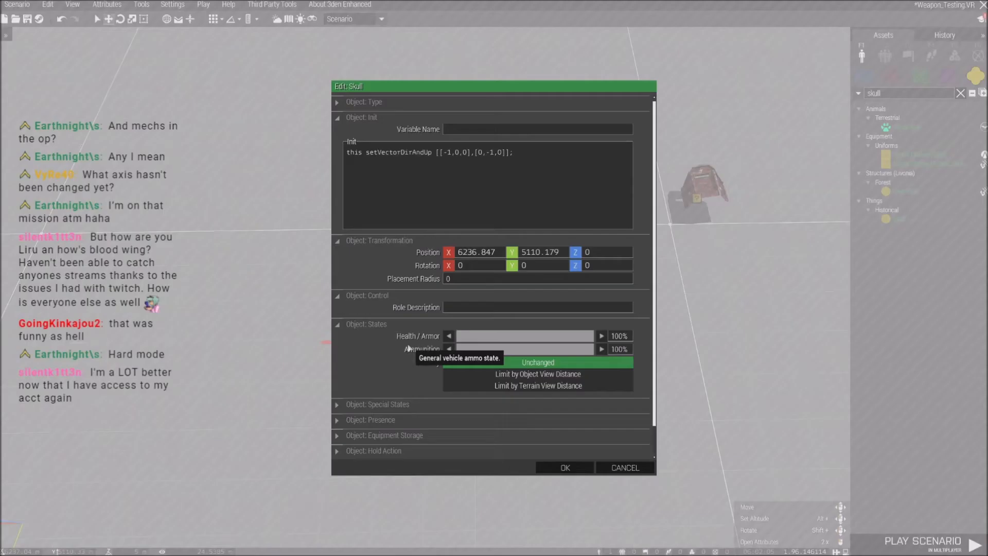
key("Escape")
double_click(448, 344)
key("Escape")
double_click(450, 346)
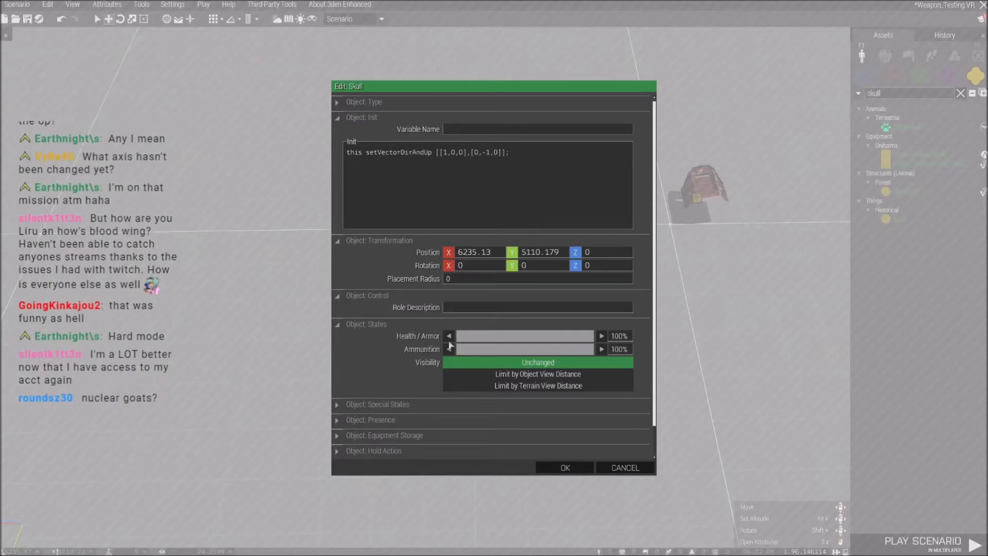
key("Escape")
double_click(414, 348)
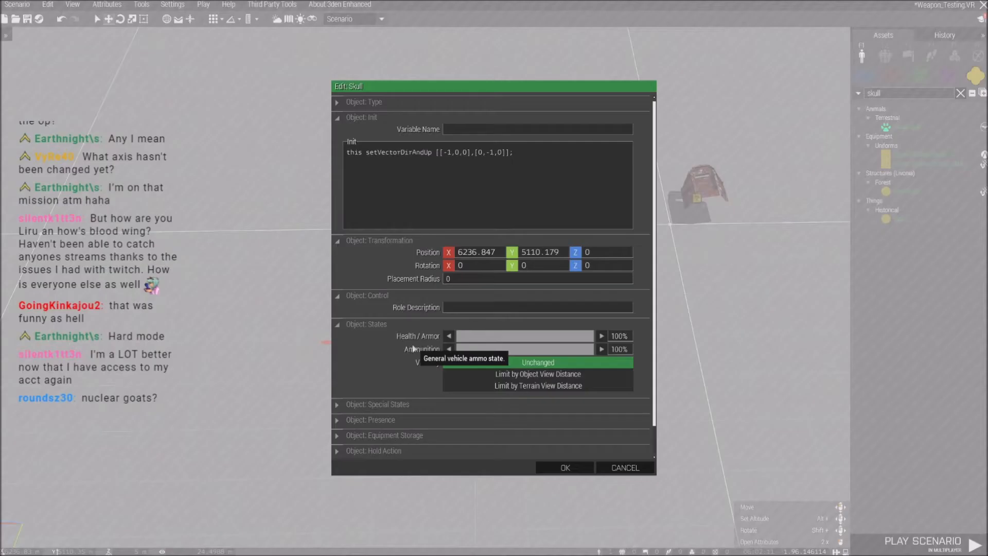
key("Escape")
left_click(482, 343)
double_click(485, 345)
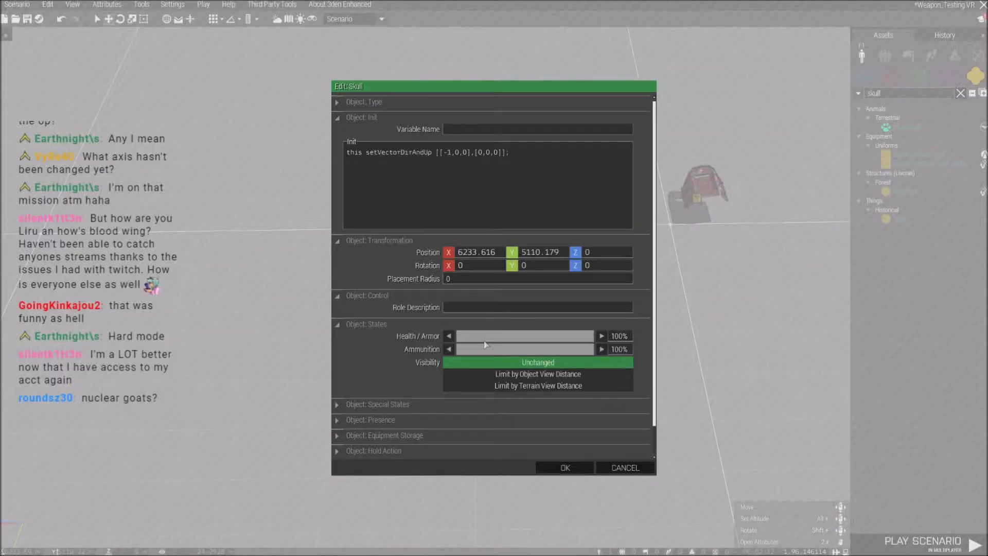
key("Escape")
double_click(516, 344)
key("Escape")
Recheck the setVectorDirAndUp init code of the Renegade defence line piece and leave its attributes without changes.
key("w")
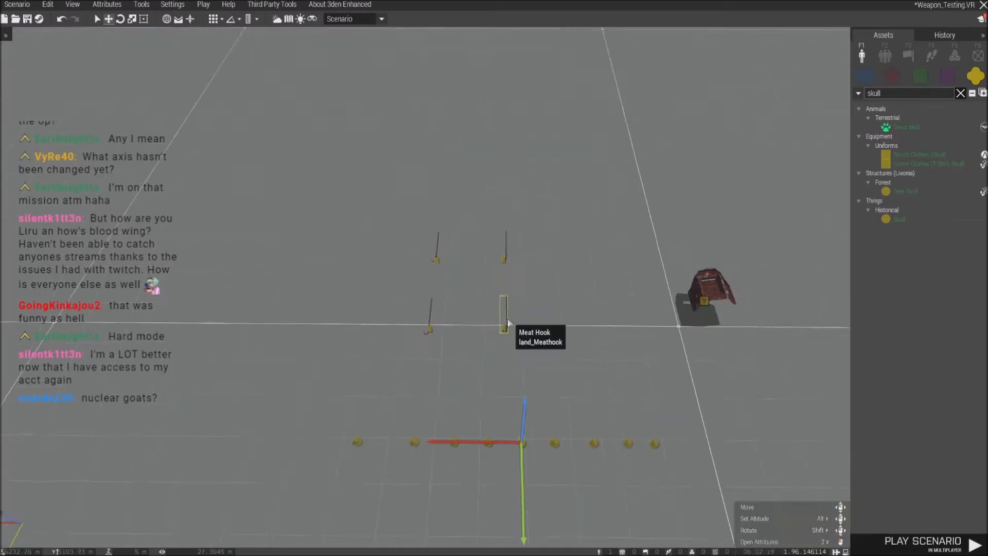
key("a")
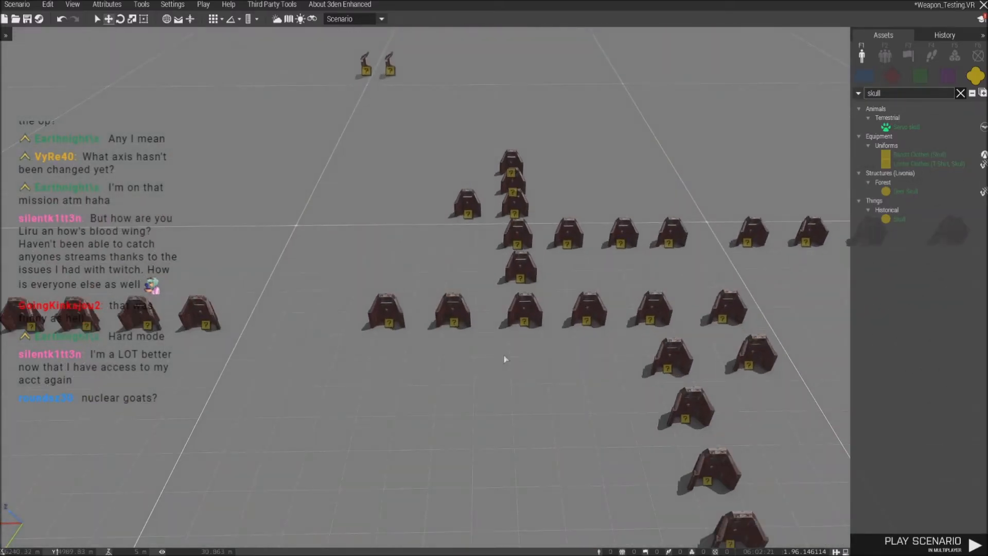
key("w")
left_click(540, 297)
double_click(540, 297)
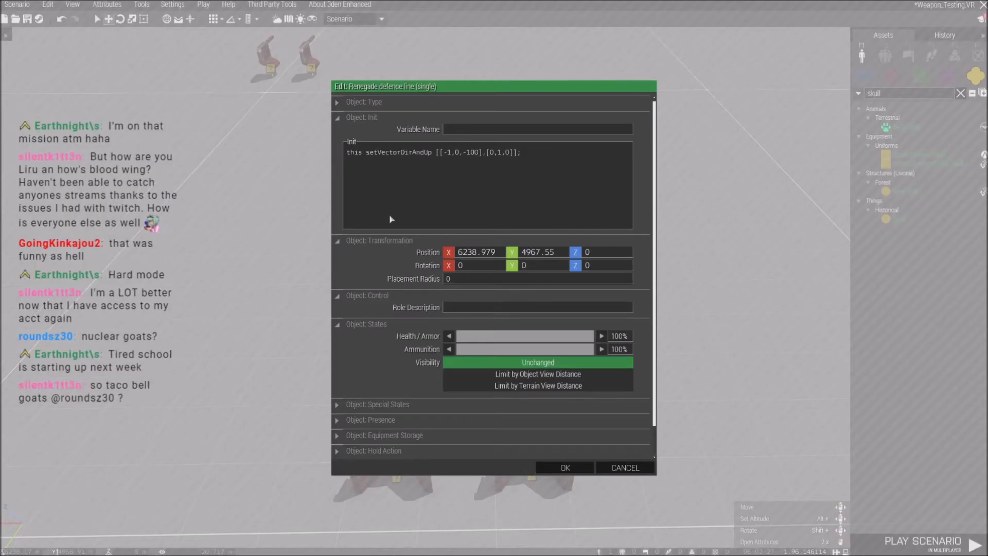
key("Escape")
Launch the scenario in multiplayer from the editor with the BLUFOR Ammo Bearer role.
key("w")
right_click_drag(481, 251, 590, 355)
key("w")
key("w")
key("z")
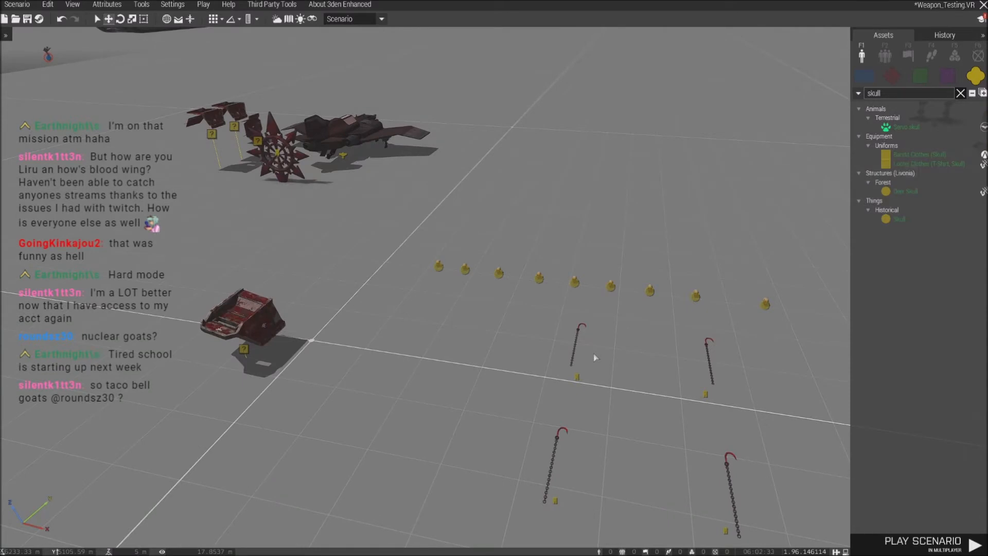
key("Escape")
key("Escape")
left_click(203, 5)
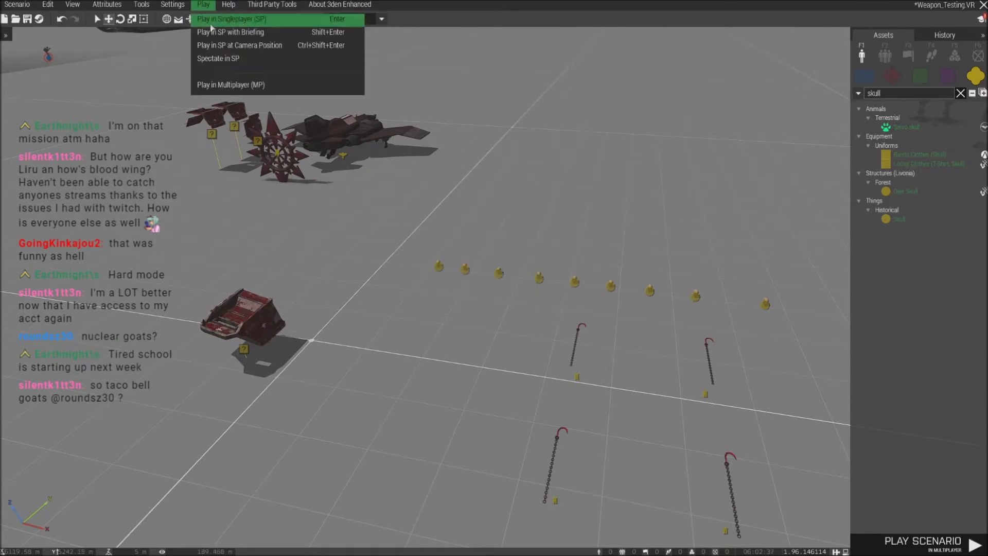
left_click(215, 85)
left_click(161, 114)
left_click(925, 544)
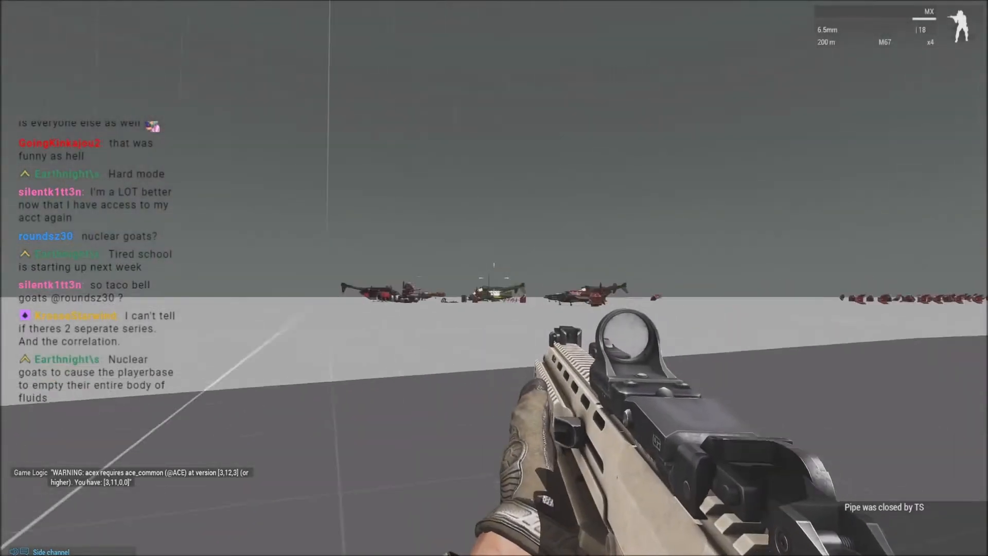
Open the game master view and fly along the skull row to examine how each skull is oriented.
right_click(494, 278)
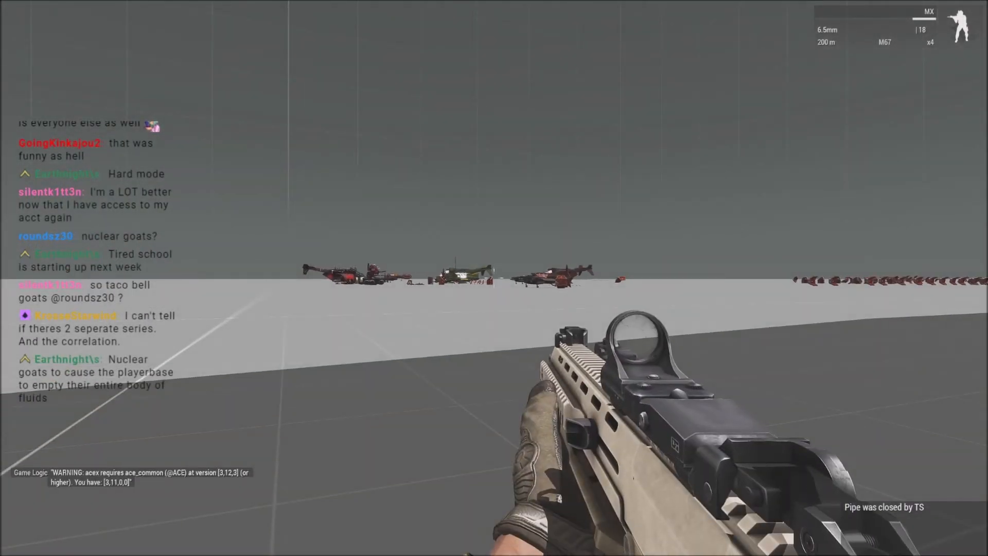
key("y")
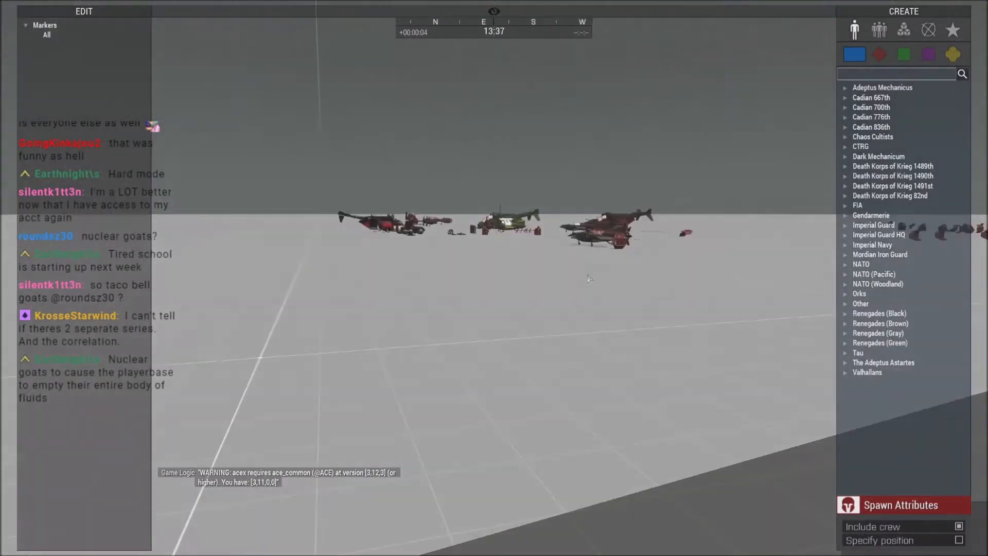
key("w")
right_click_drag(589, 279, 593, 295)
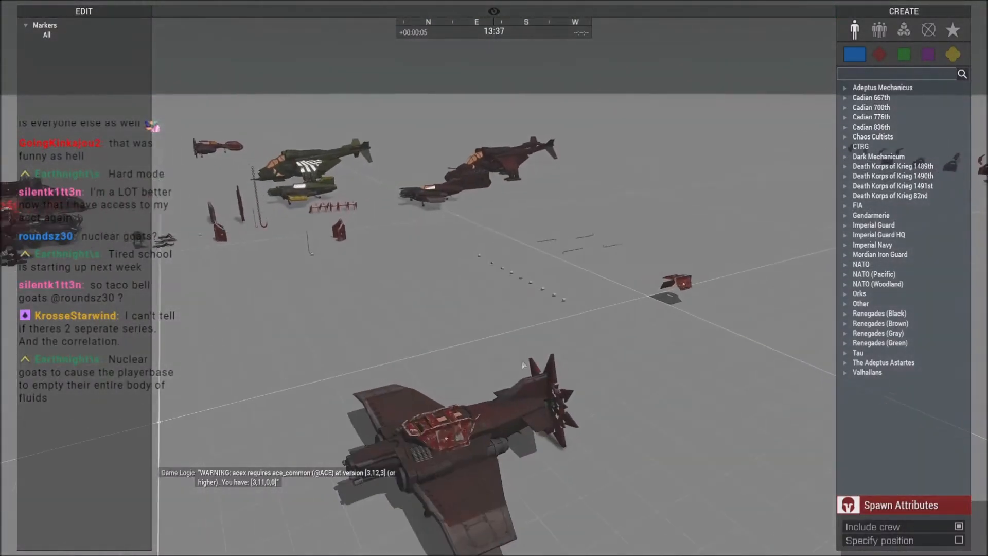
key("w")
key("d")
mouse_move(512, 360)
right_mouse_down()
mouse_move(517, 350)
mouse_move(558, 348)
mouse_move(656, 361)
mouse_move(508, 369)
mouse_move(505, 354)
right_mouse_up()
key("d")
key("w")
key("d")
key("w")
key("d")
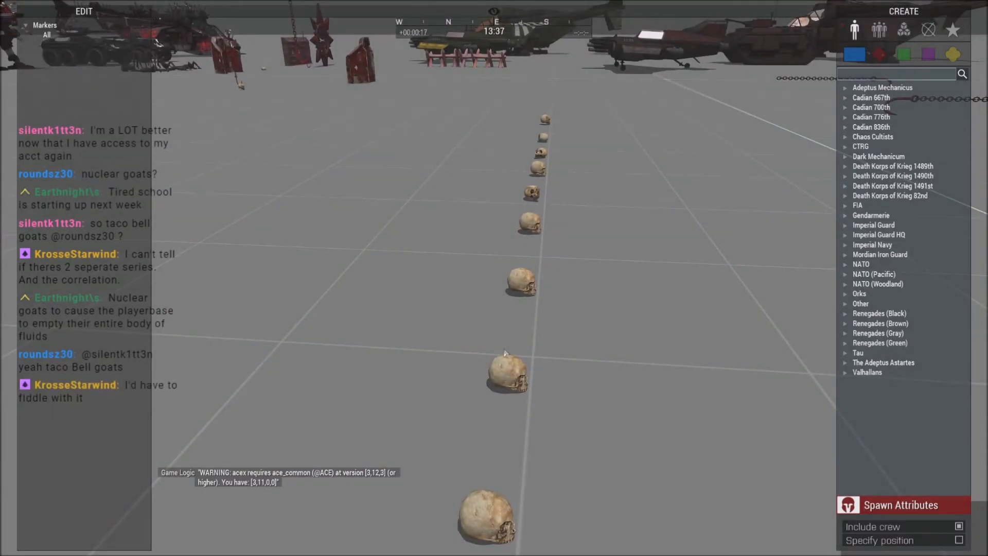
Examine the orientation of the meat hooks beside the skull row from several angles in the game master view.
right_click_drag(505, 353, 423, 351)
key("d")
key("s")
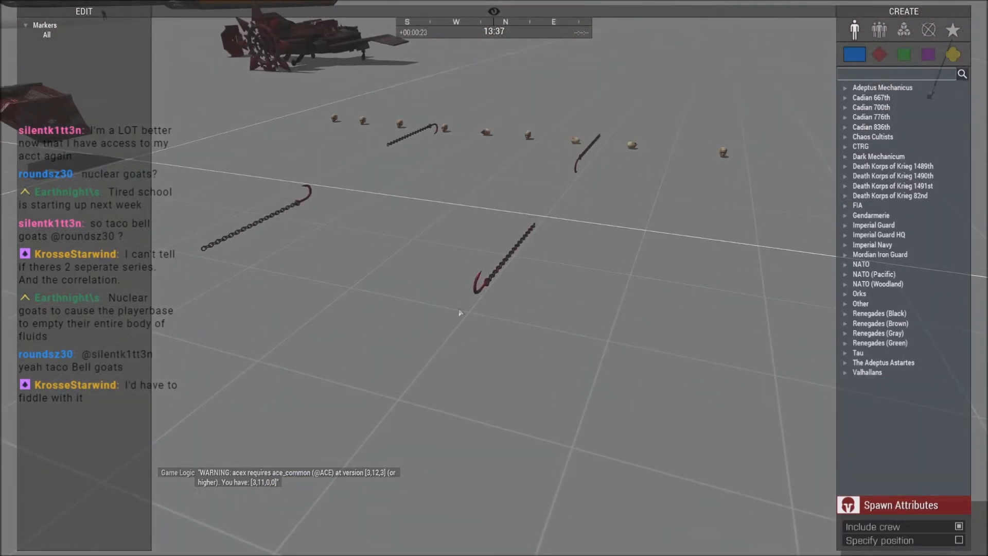
key("w")
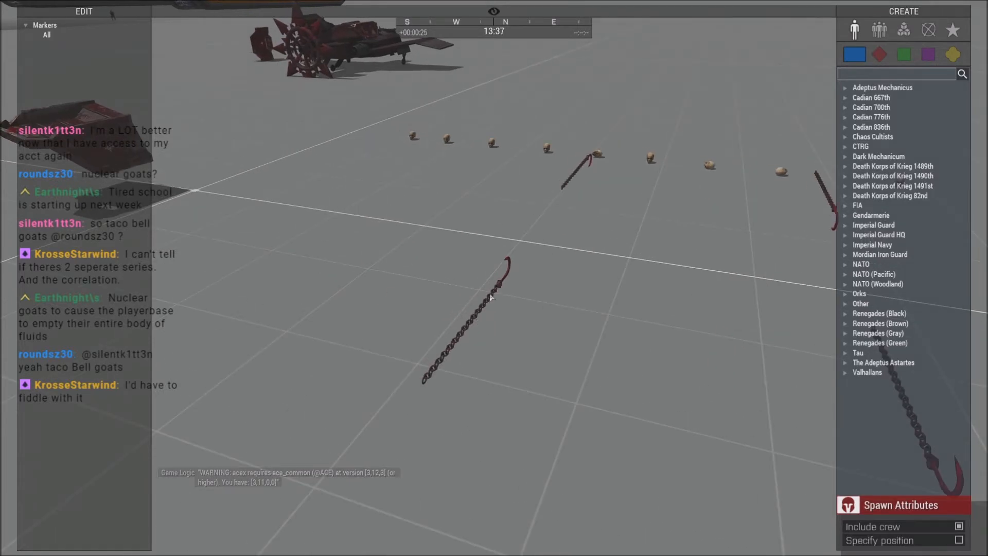
key("BackSpace")
key("s")
key("BackSpace")
key("d")
right_click_drag(486, 278, 399, 292)
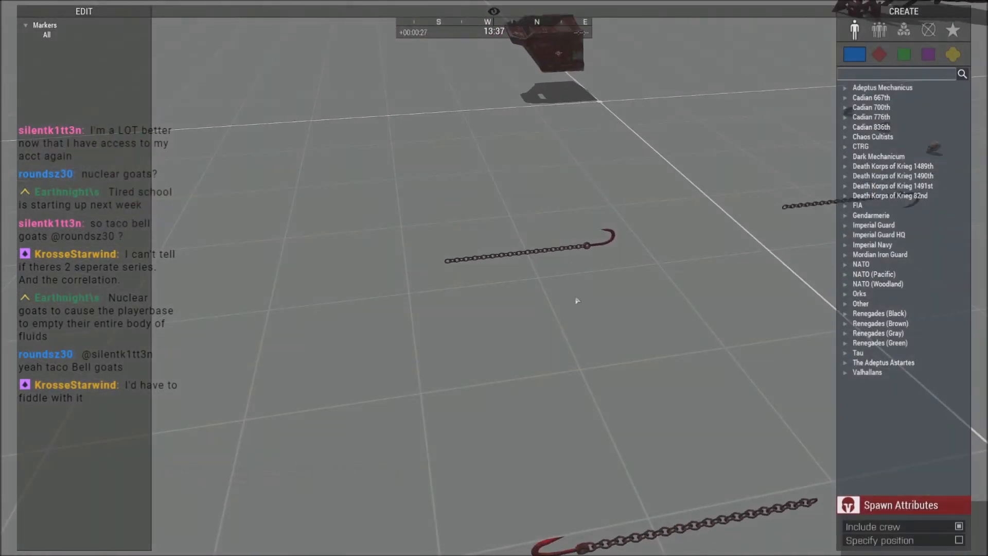
right_click_drag(578, 301, 589, 284)
key("w")
key("Escape")
key("Escape")
right_click_drag(546, 355, 451, 374)
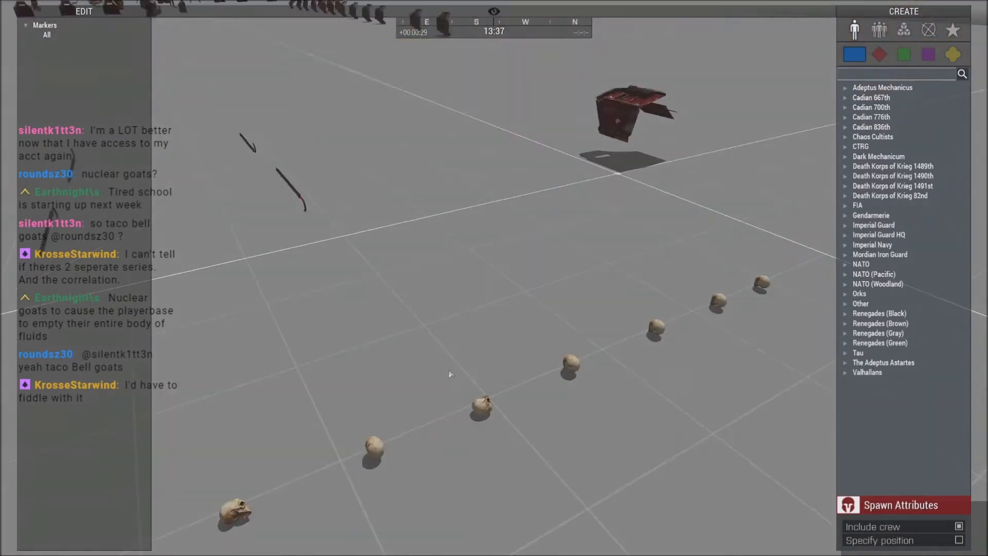
Abort the running mission and leave role assignment to get back to the scenario editor.
key("Escape")
left_click(51, 512)
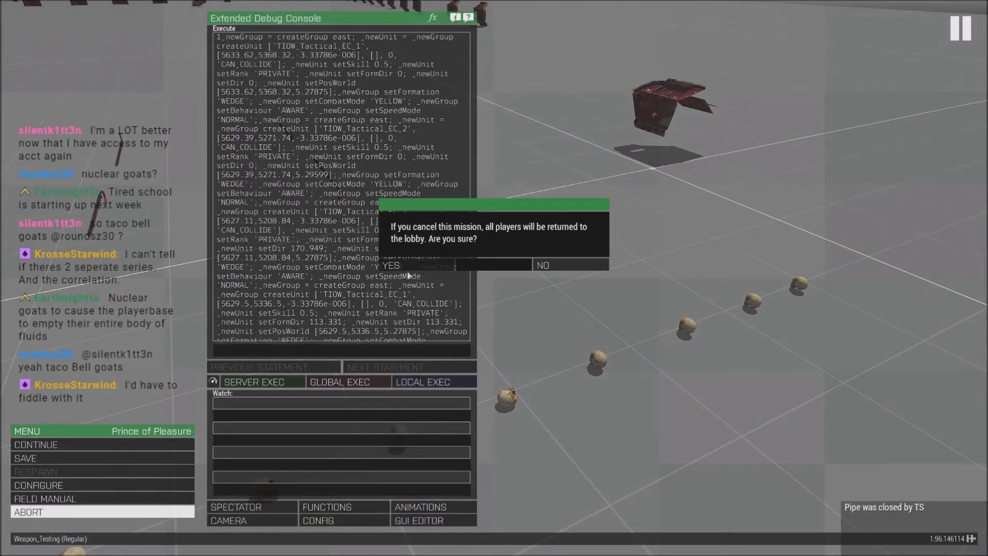
left_click(407, 265)
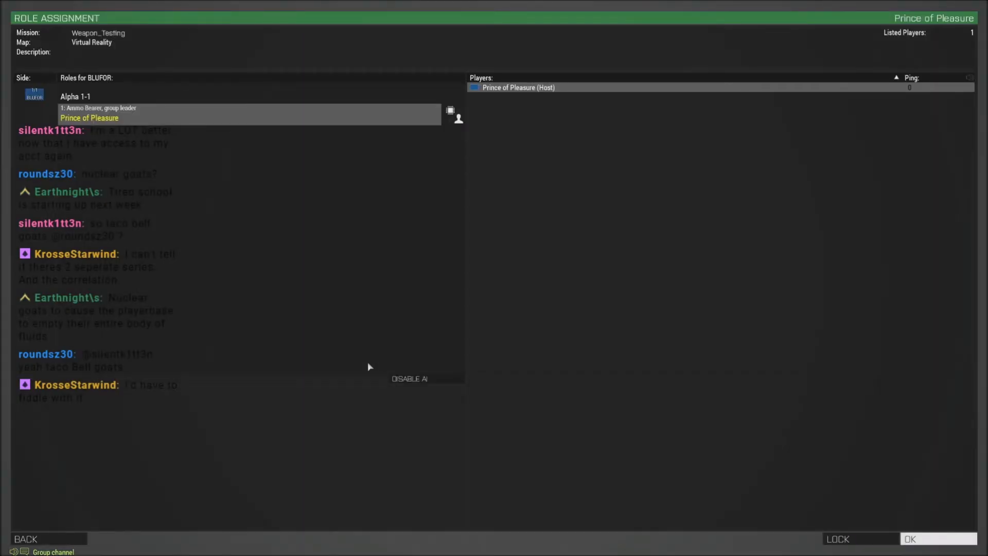
key("Escape")
Duplicate one of the meat hooks and move it towards the red aircraft.
right_click_drag(431, 390, 286, 306)
left_click(329, 357)
key("ctrl+c")
key("ctrl+v")
key("s")
key("d")
left_click_drag(332, 359, 357, 279)
key("w")
key("d")
right_click_drag(357, 278, 336, 304)
key("w")
left_click_drag(211, 339, 384, 228)
key("d")
left_click(317, 353)
key("s")
right_click_drag(430, 353, 454, 344)
key("w")
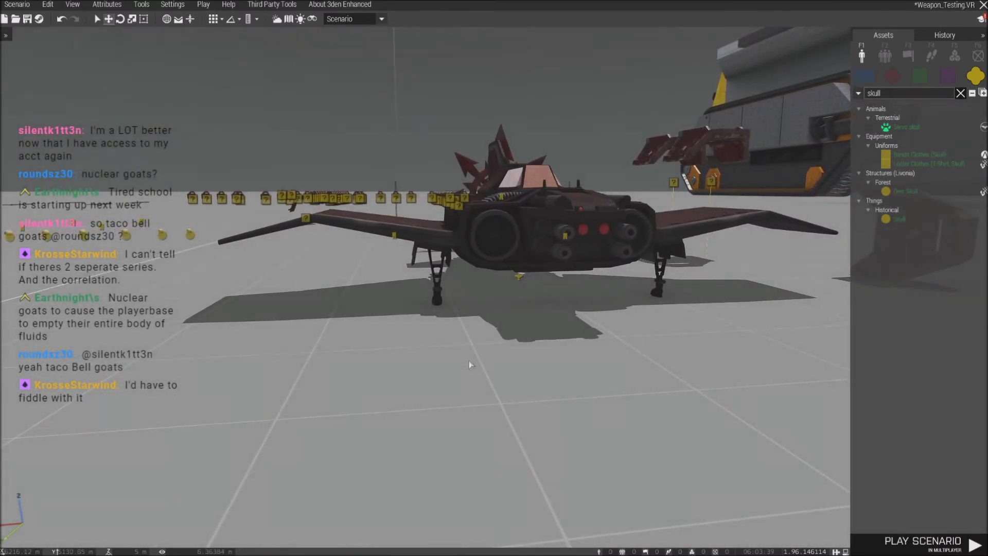
key("q")
right_click_drag(469, 360, 448, 377)
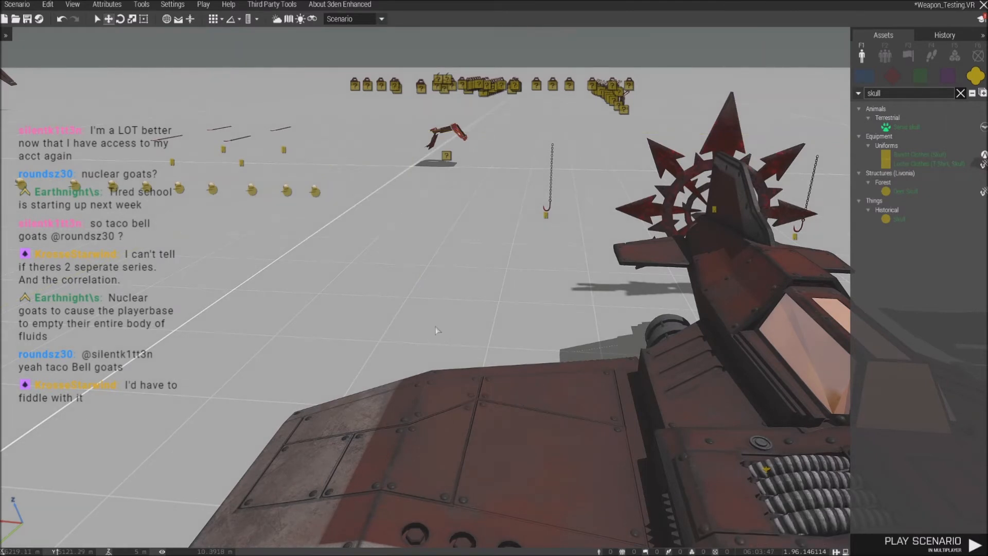
Position the meat hook beside the red aircraft's wing tip and raise it about 1.1 m above the ground.
key("d")
key("s")
key("w")
right_click_drag(436, 330, 453, 355)
key("s")
left_click_drag(537, 294, 369, 319)
key("d")
key("d")
right_click_drag(369, 319, 402, 314)
left_click_drag(543, 271, 486, 286)
key("w")
mouse_move(497, 295)
left_mouse_down()
mouse_move(324, 278)
mouse_move(517, 280)
mouse_move(502, 280)
left_mouse_up()
key("a")
right_click_drag(502, 280, 649, 334)
left_click_drag(636, 324, 247, 232)
right_click_drag(247, 232, 423, 264)
key("z")
left_click_drag(373, 333, 355, 201)
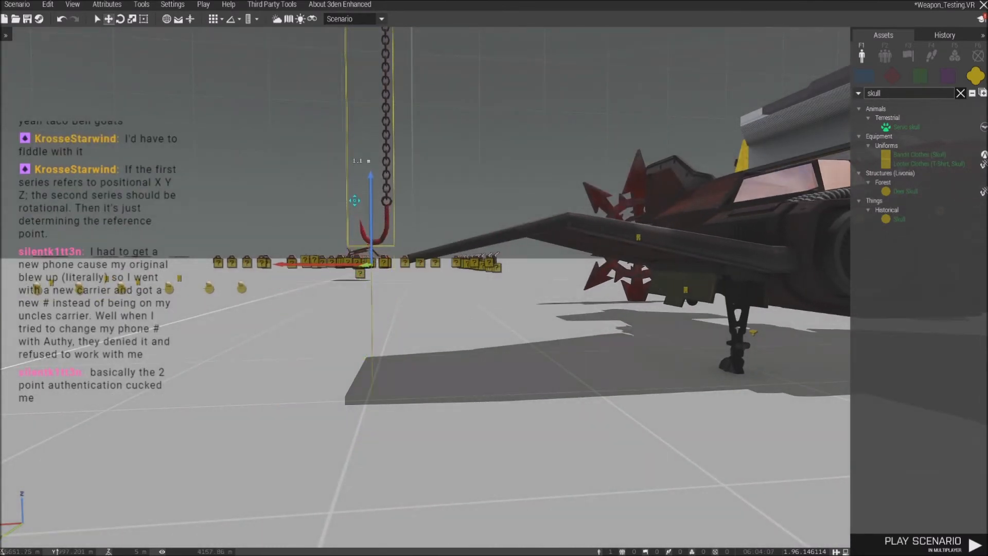
Check the init code and position of the raised meat hook without editing them.
right_click_drag(474, 304, 468, 304)
key("q")
double_click(477, 183)
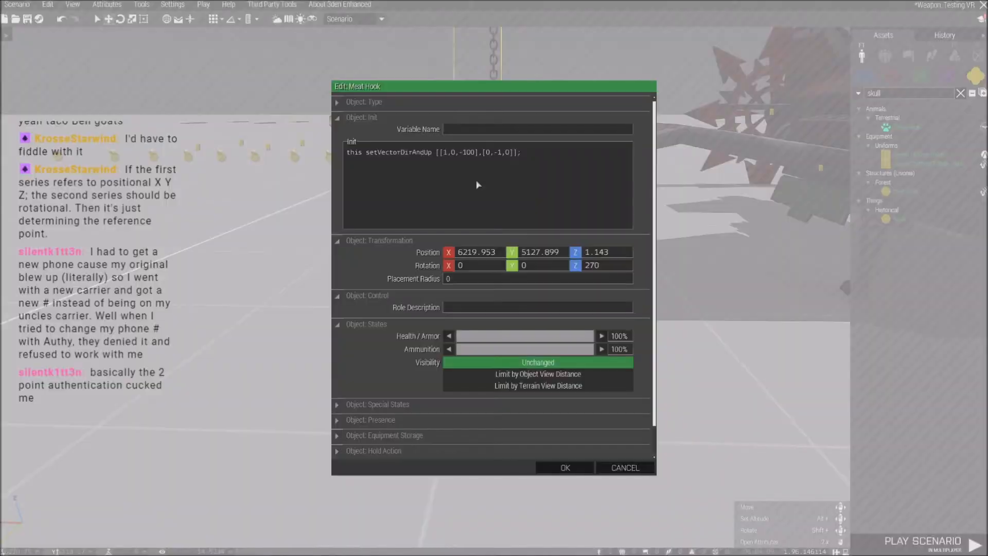
key("Escape")
Copy the attachTo statement from the init code of the spiked star ornament at the red aircraft's tail.
key("q")
right_click_drag(580, 366, 593, 371)
double_click(545, 196)
left_click(527, 155)
left_click(537, 470)
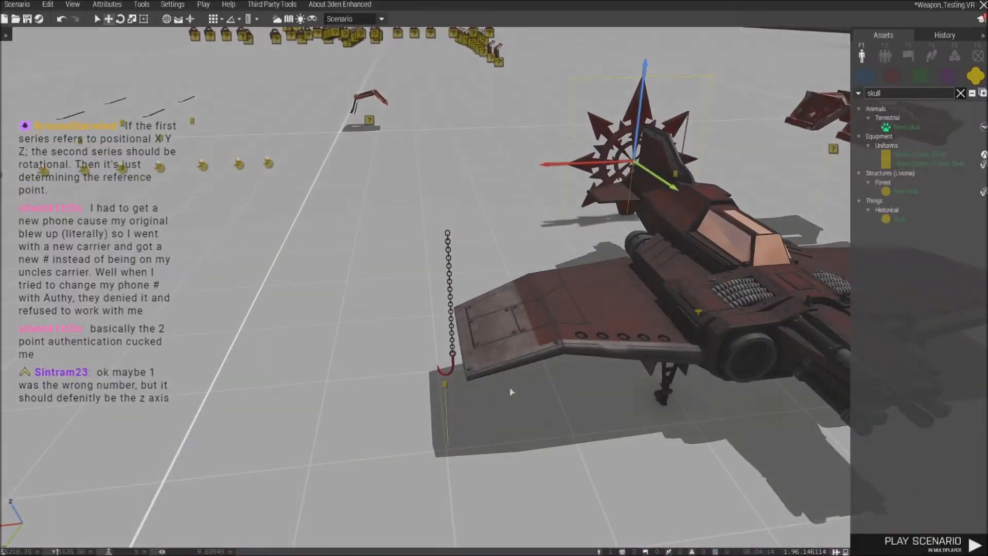
Add "this attachTo [Thunder1, [3.2, 5.8, 1.1]];" before the setVectorDirAndUp statement in the raised meat hook's init code.
double_click(450, 392)
left_click(348, 155)
key("ctrl+v")
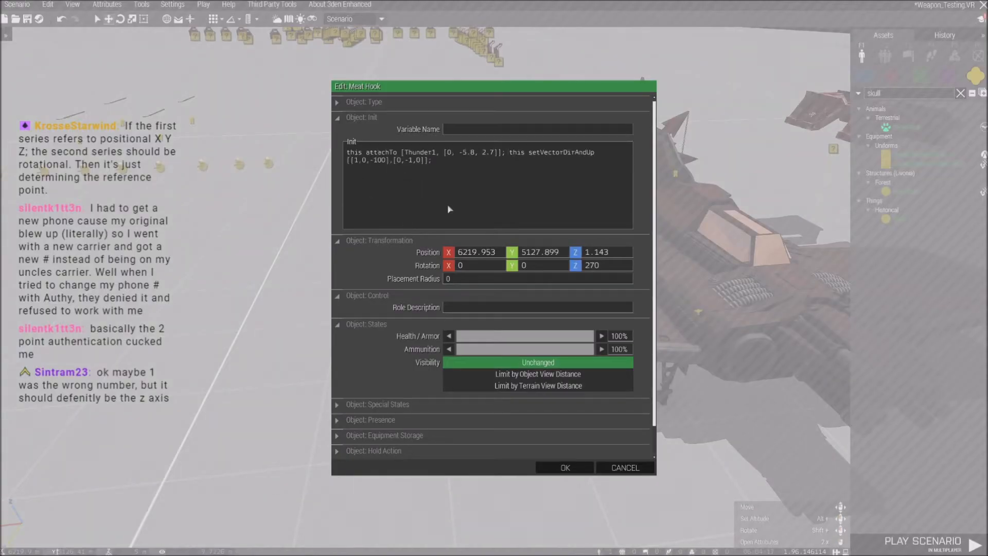
double_click(449, 153)
type("3.2")
key("Delete")
key("Delete")
key("Delete")
key("Delete")
type("1.1")
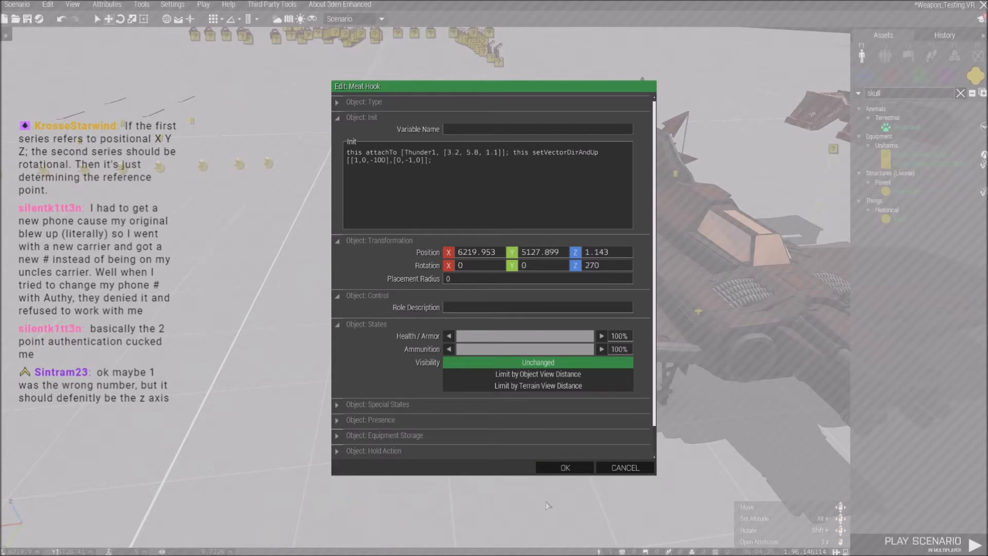
left_click(565, 467)
Start a multiplayer test of the scenario as BLUFOR Ammo Bearer and continue past the briefing map.
left_click(203, 5)
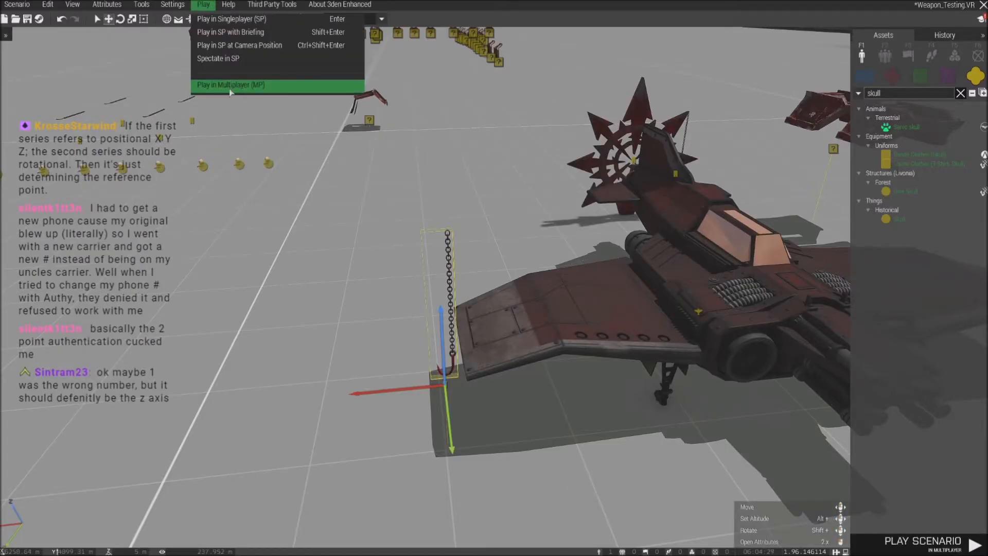
left_click(243, 87)
left_click(154, 121)
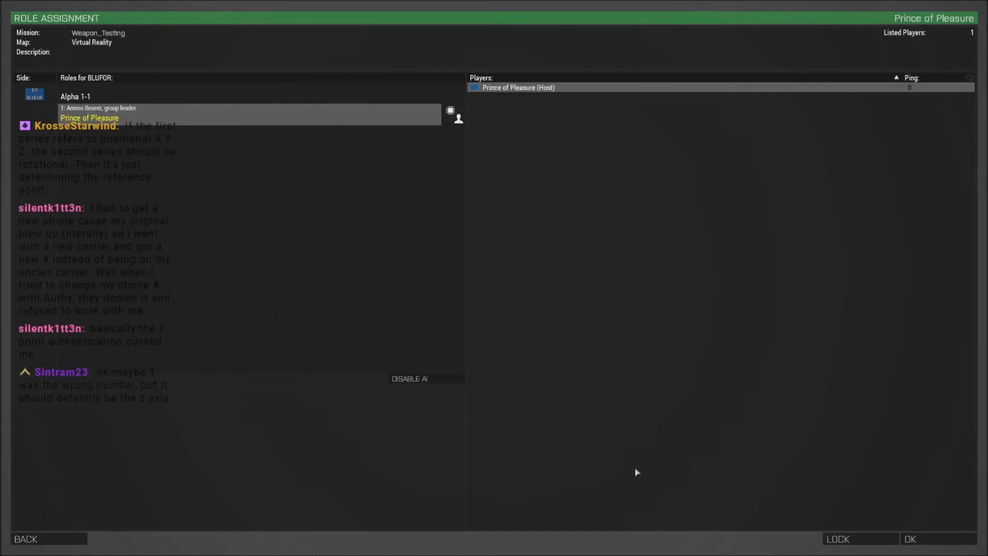
left_click(914, 546)
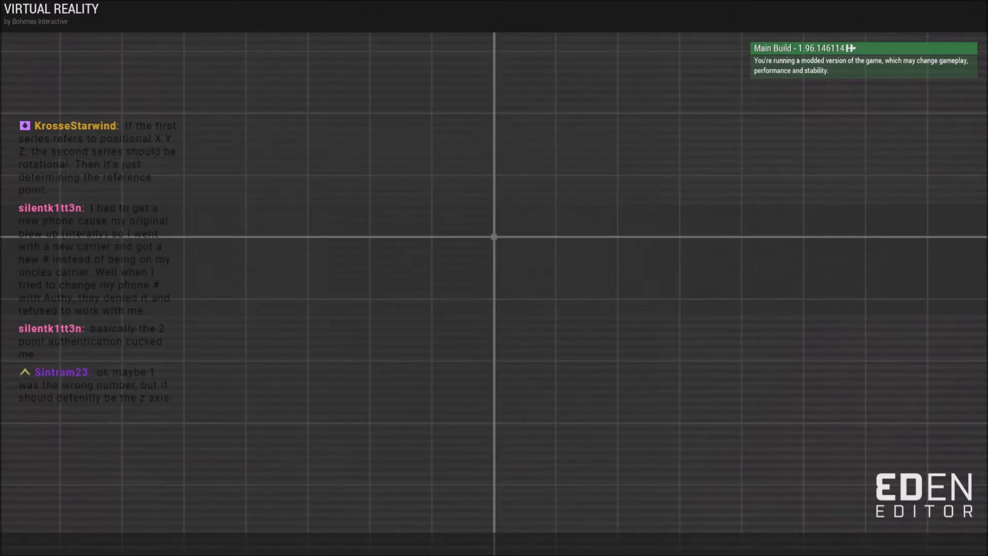
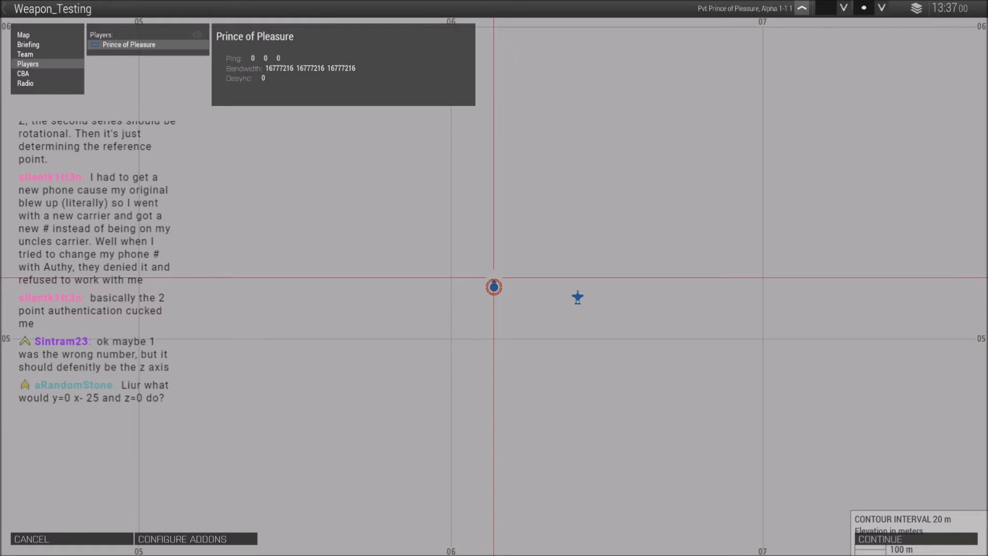
left_click(854, 537)
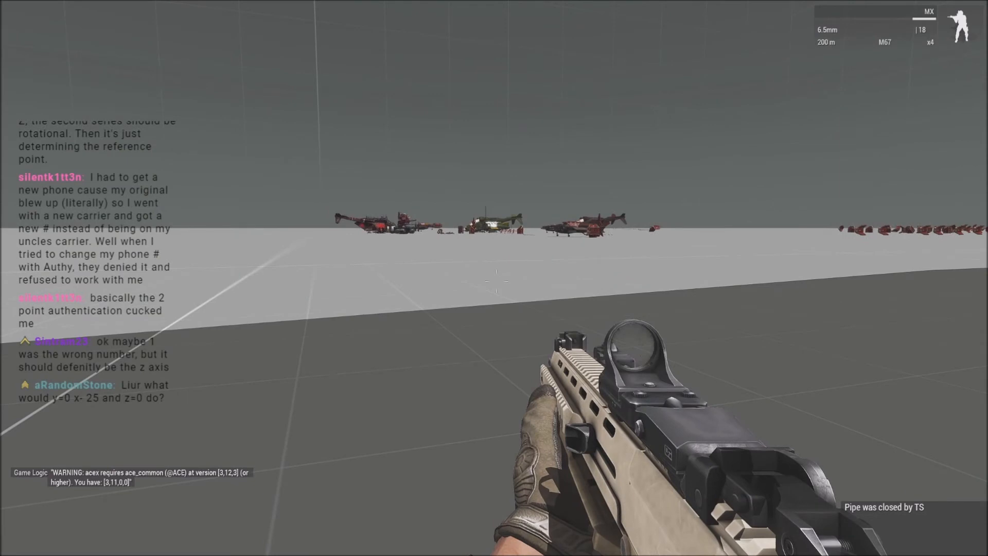
Inspect the attached meat hook's placement relative to the red aircraft in the game master view, then pause the mission.
key("y")
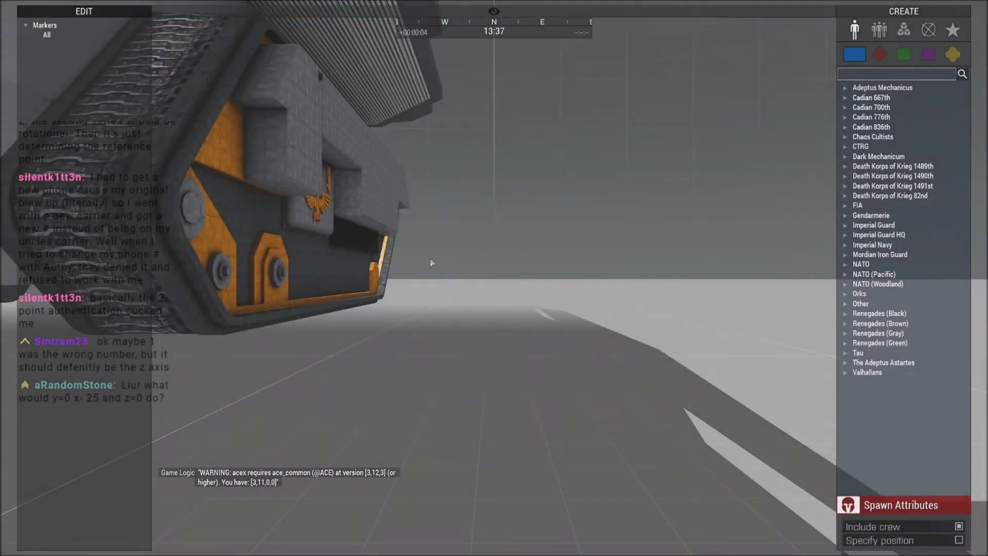
right_click_drag(432, 263, 491, 285)
key("w")
key("w")
key("a")
key("w")
key("d")
key("s")
key("q")
key("w")
key("d")
scroll(532, 118, "down", 2)
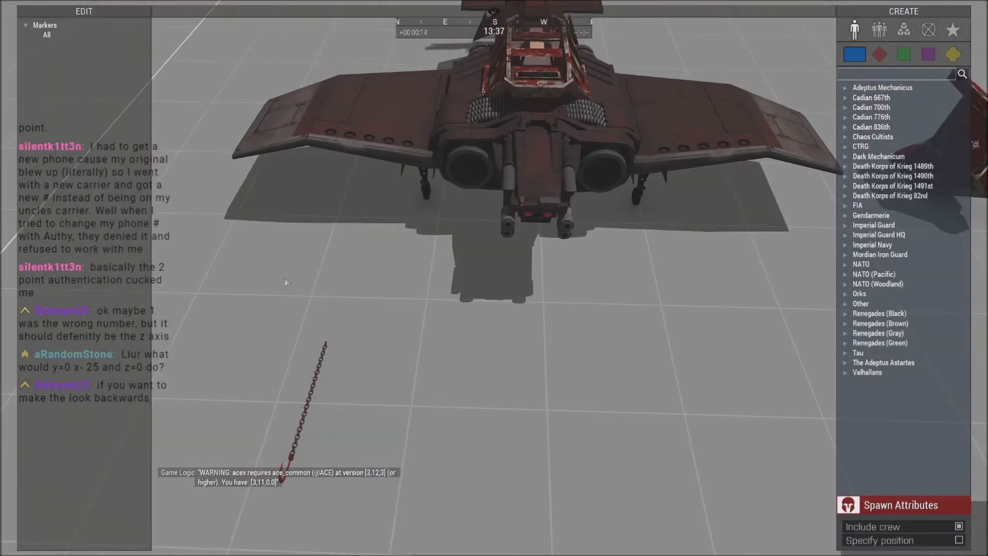
key("Escape")
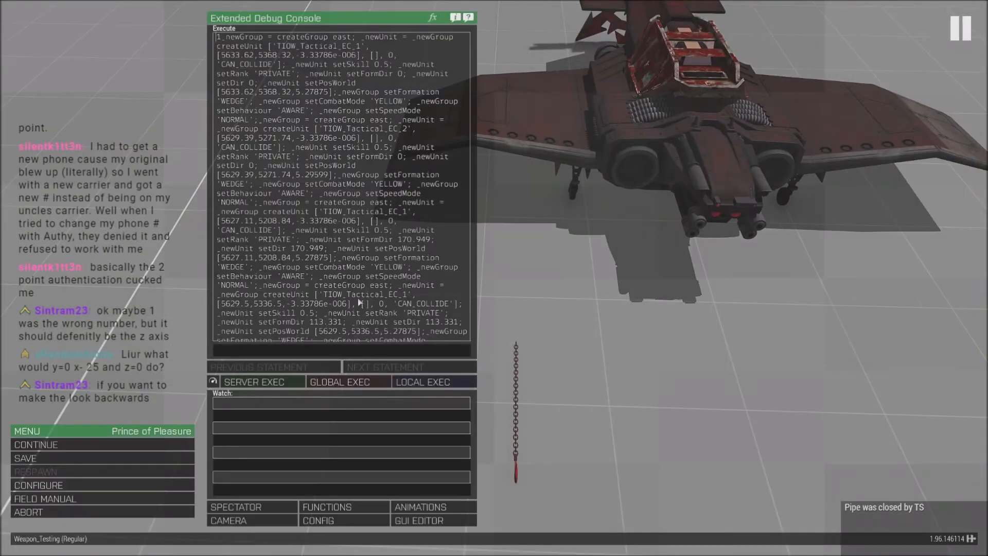
Abort the running mission and return from the role assignment to the scenario editor.
left_click(52, 512)
left_click(395, 265)
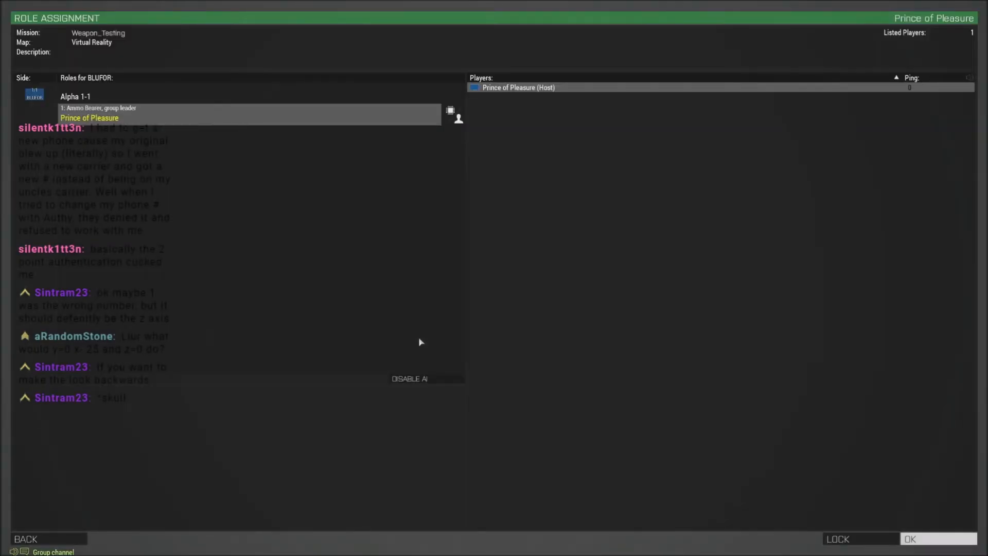
key("Escape")
Set the second attachTo offset to 2.8 in the init code of the raised meat hook beside the wing.
right_click_drag(469, 375, 456, 386)
key("d")
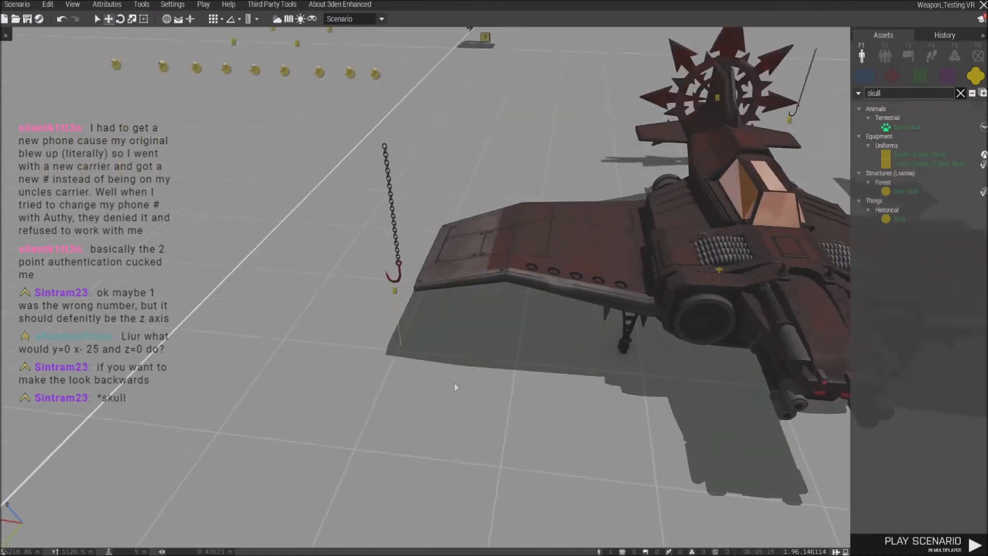
left_click(428, 260)
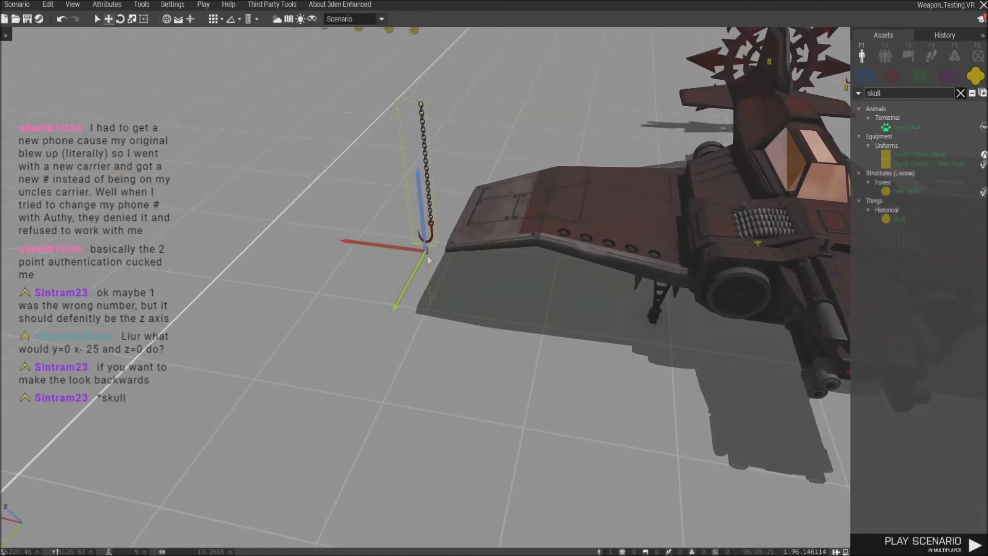
double_click(427, 257)
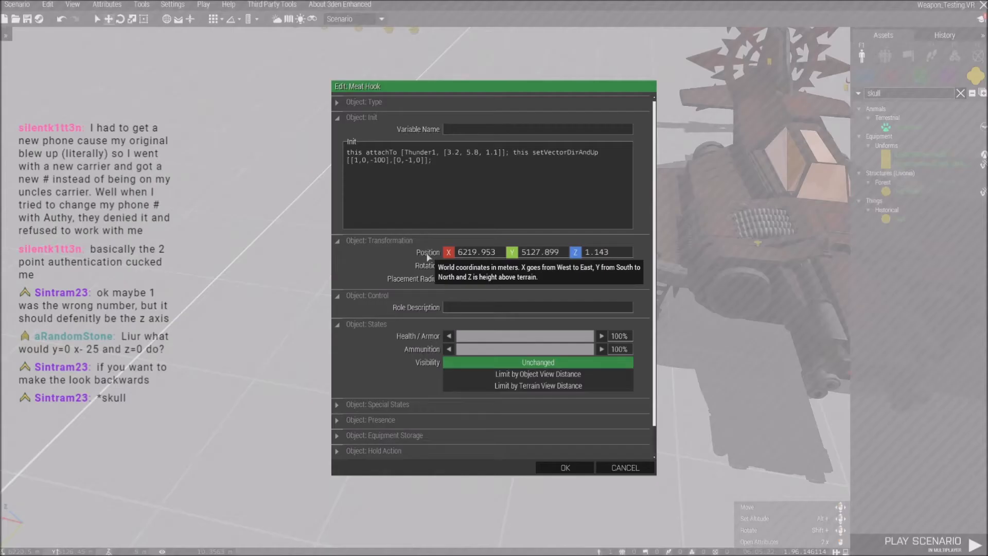
left_click_drag(470, 155, 466, 155)
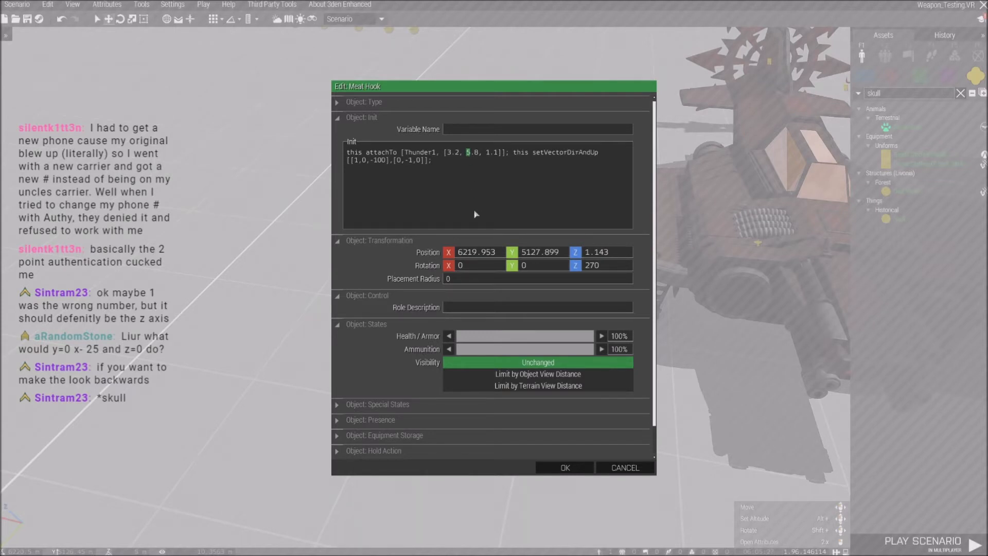
left_click(565, 468)
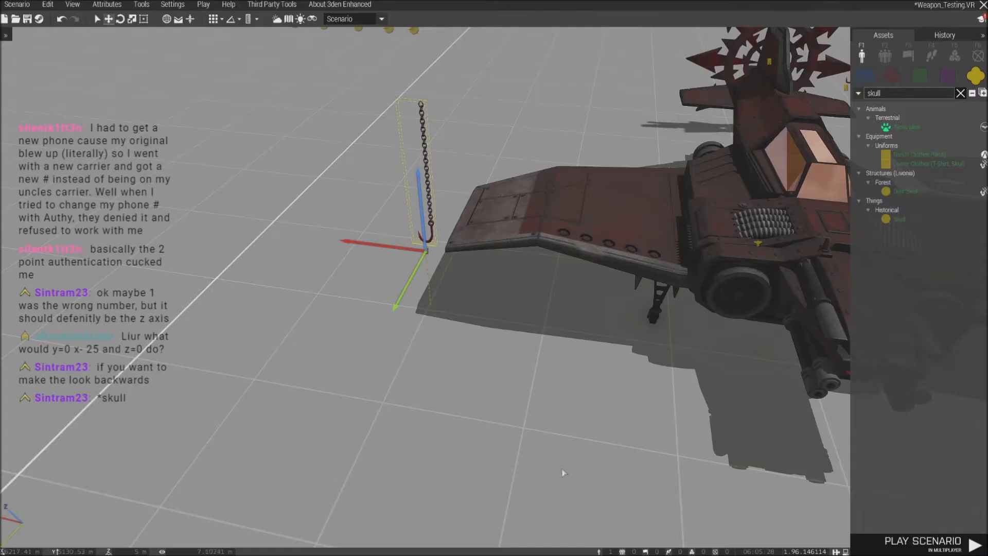
Set the first attachTo offset to 5 in the meat hook's init code.
double_click(432, 260)
left_click_drag(452, 153, 447, 152)
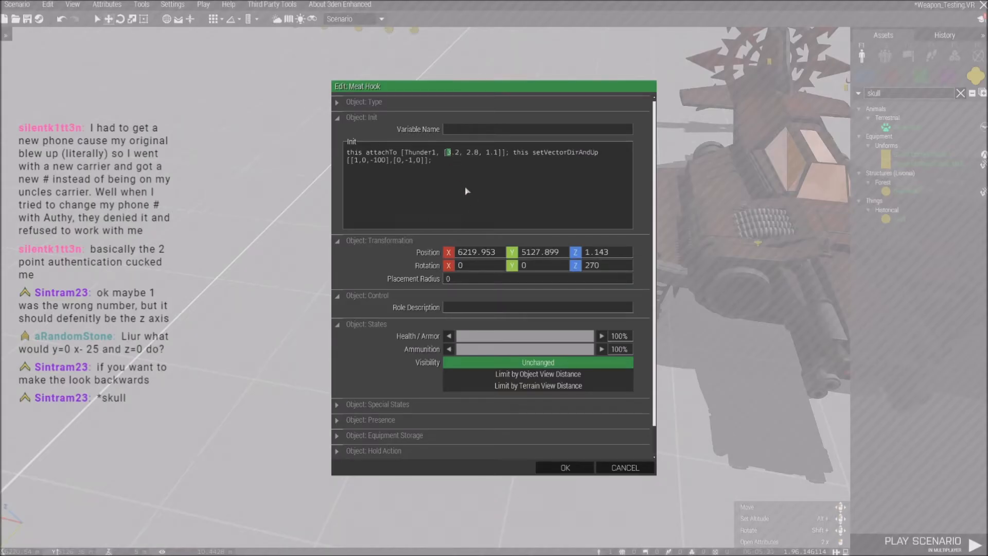
type("4")
left_click(565, 467)
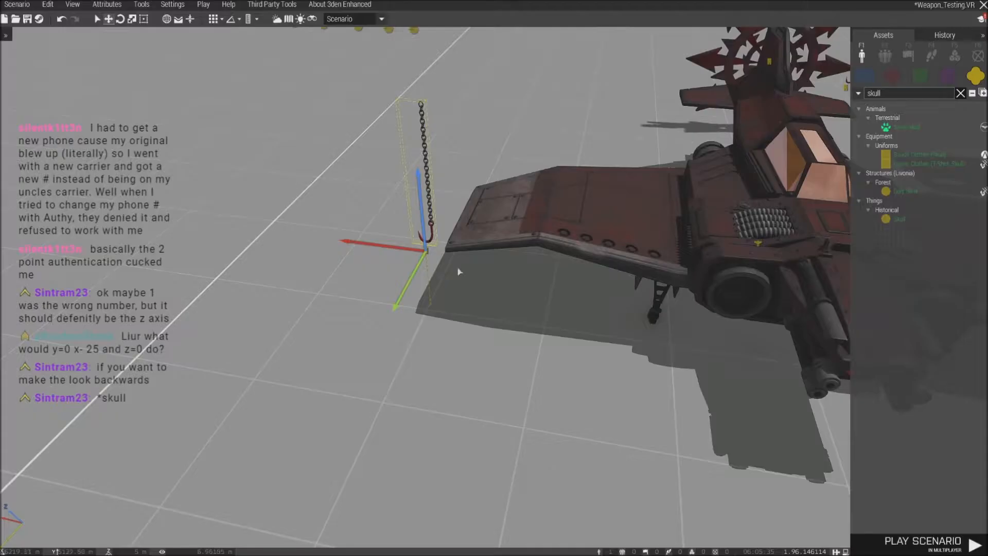
double_click(427, 253)
left_click_drag(460, 153, 449, 156)
type("5")
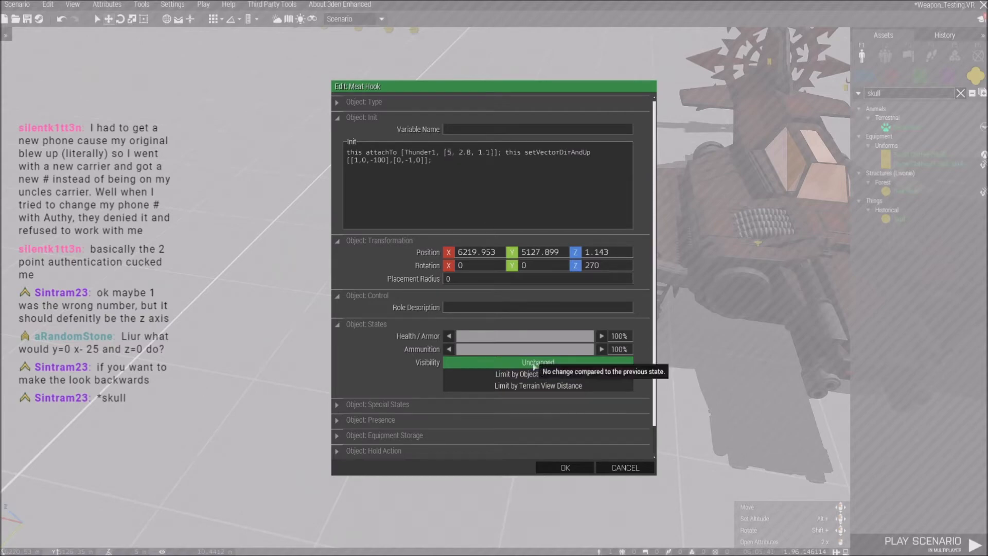
left_click(566, 468)
Start a multiplayer test of the scenario as BLUFOR Ammo Bearer and continue past the briefing map.
left_click(203, 5)
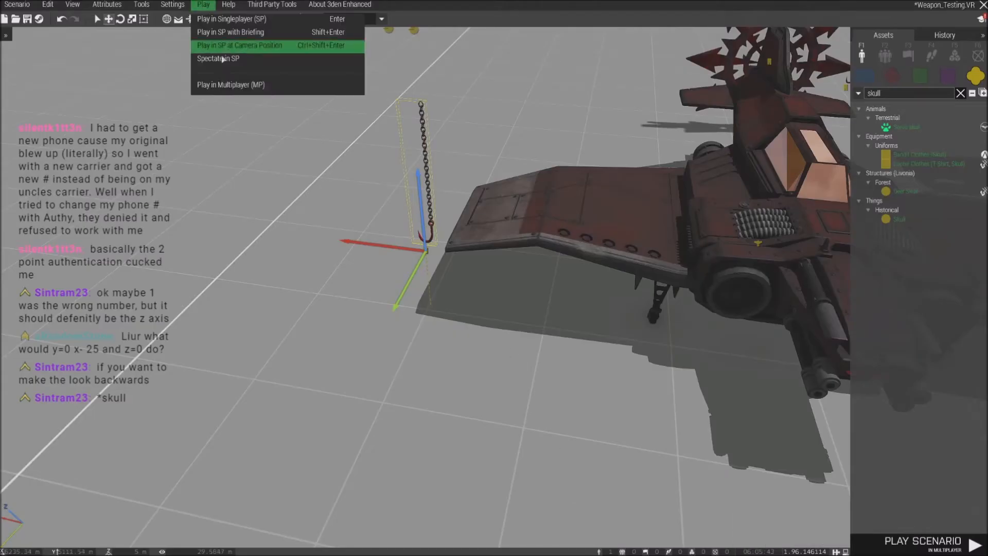
left_click(226, 86)
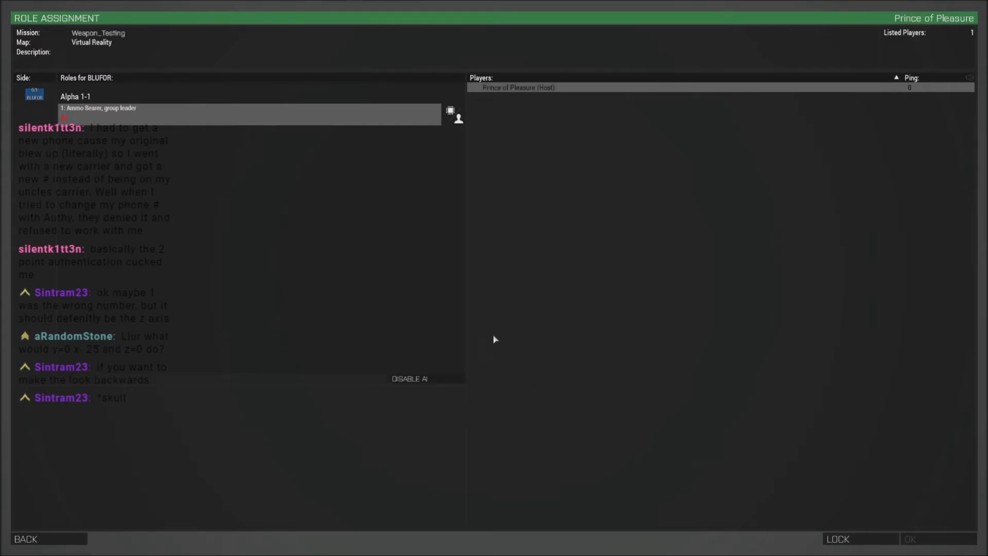
left_click(167, 117)
left_click(932, 538)
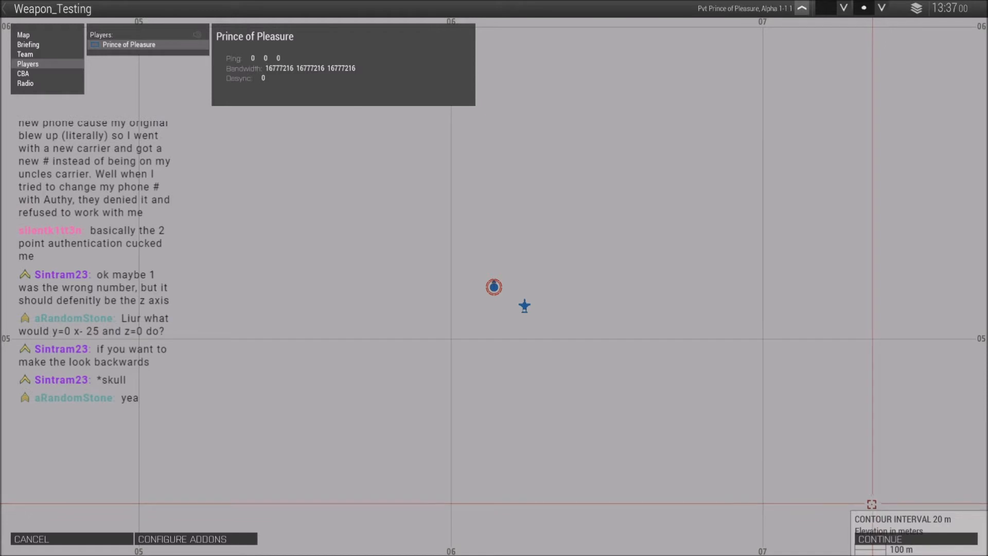
left_click(891, 540)
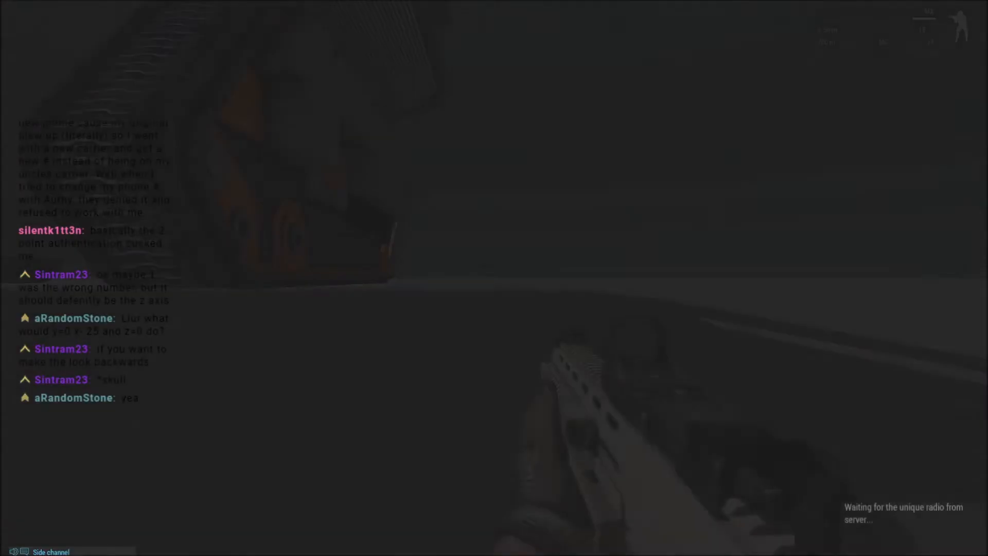
Examine the attached meat hook's height and distance relative to the red aircraft's wing in the game master view.
key("w")
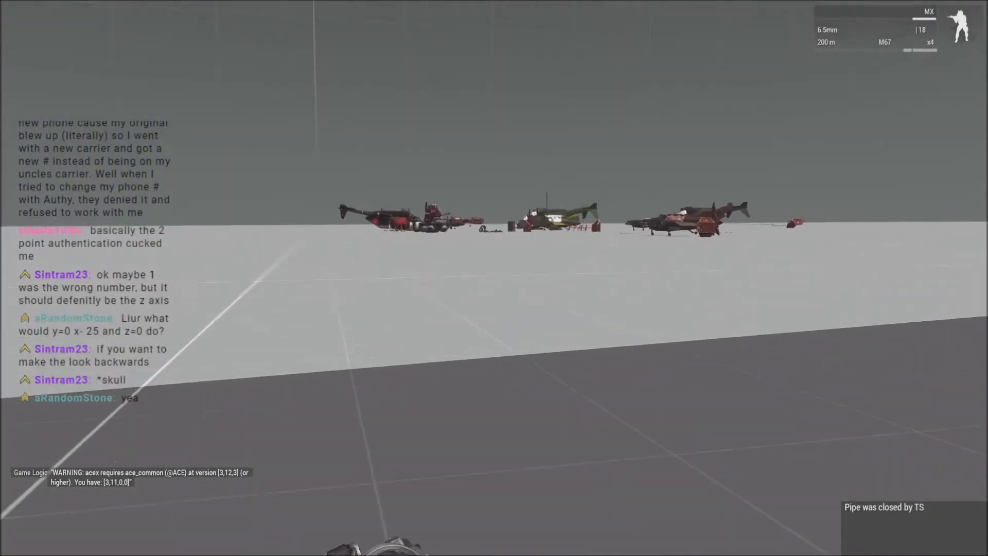
right_click(496, 283)
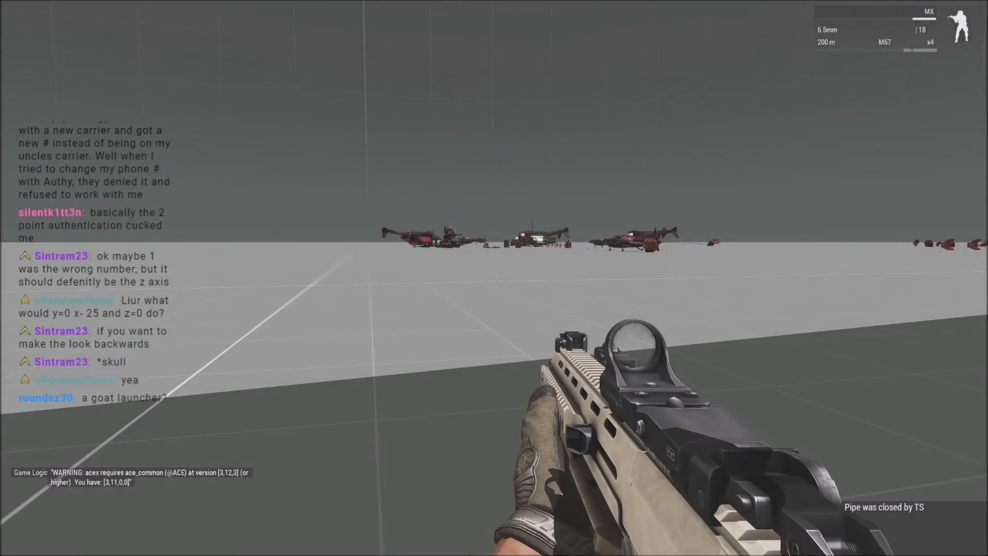
key("y")
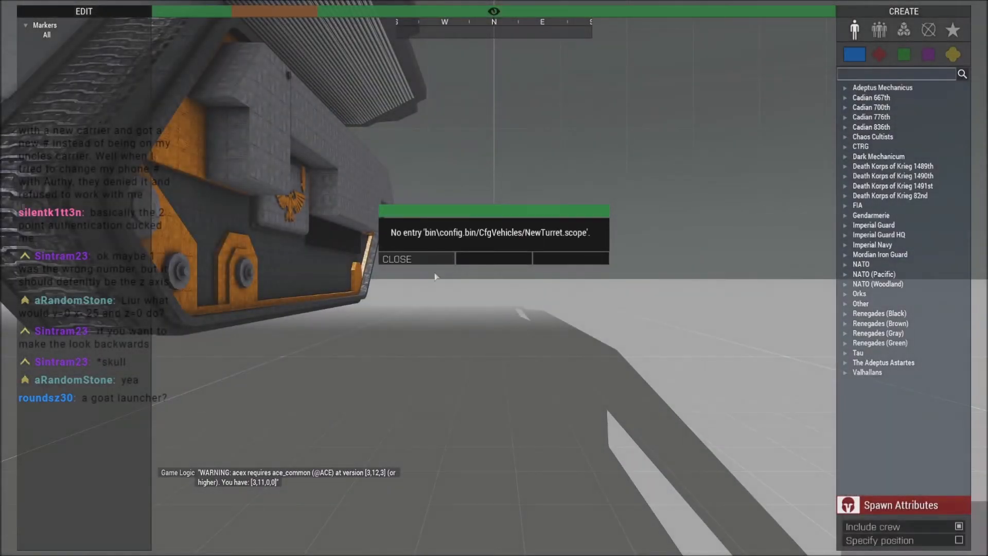
left_click(420, 263)
right_click_drag(420, 263, 584, 358)
key("w")
key("z")
key("w")
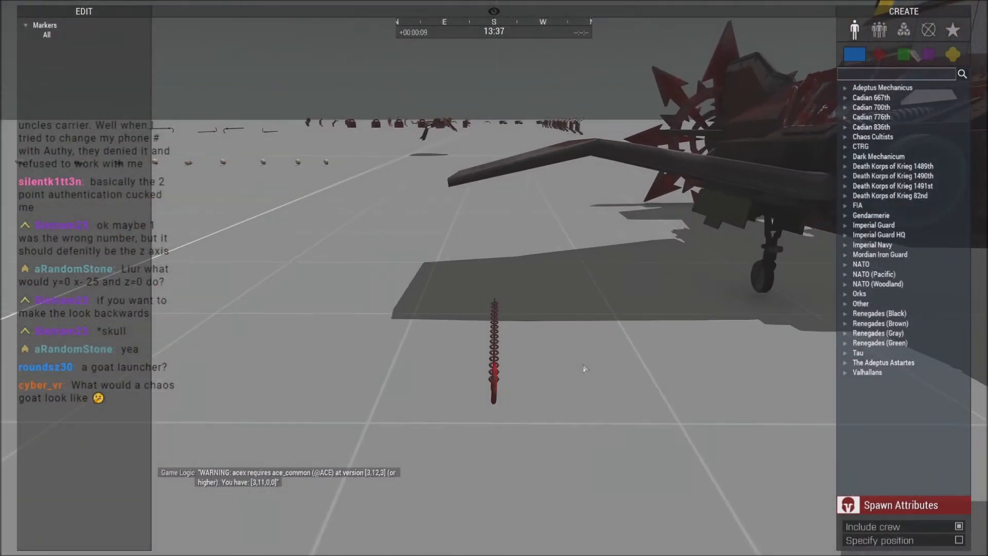
key("z")
key("z")
key("q")
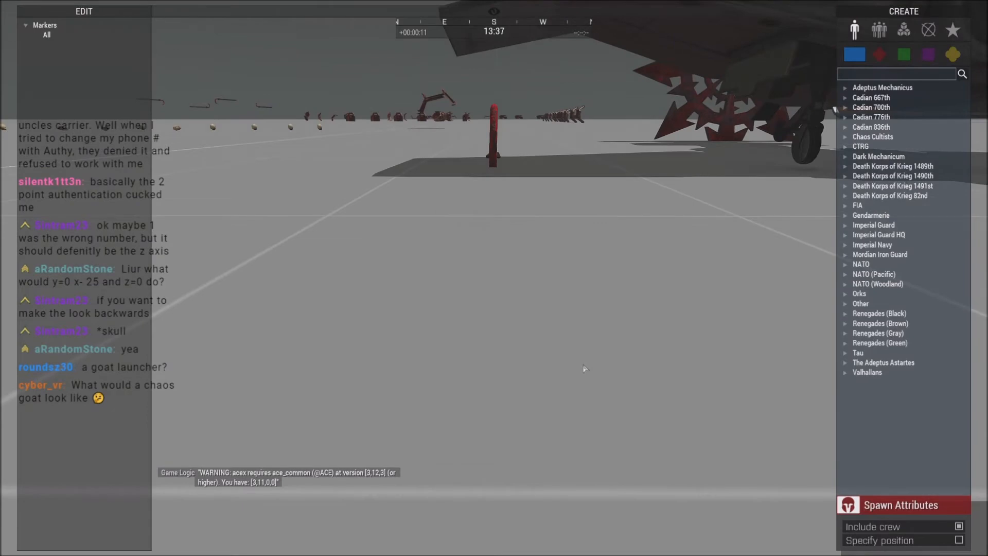
key("q")
key("q")
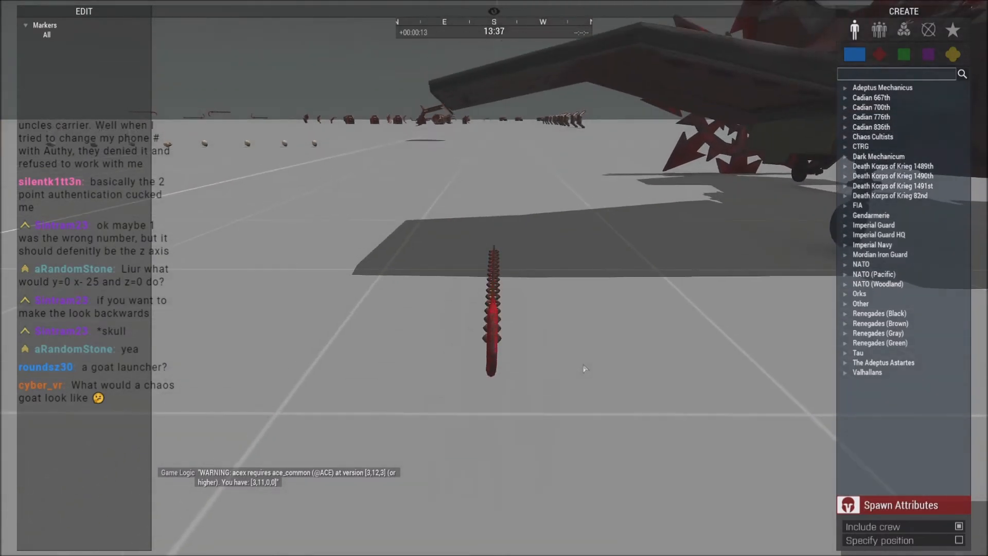
key("q")
key("a")
key("w")
key("q")
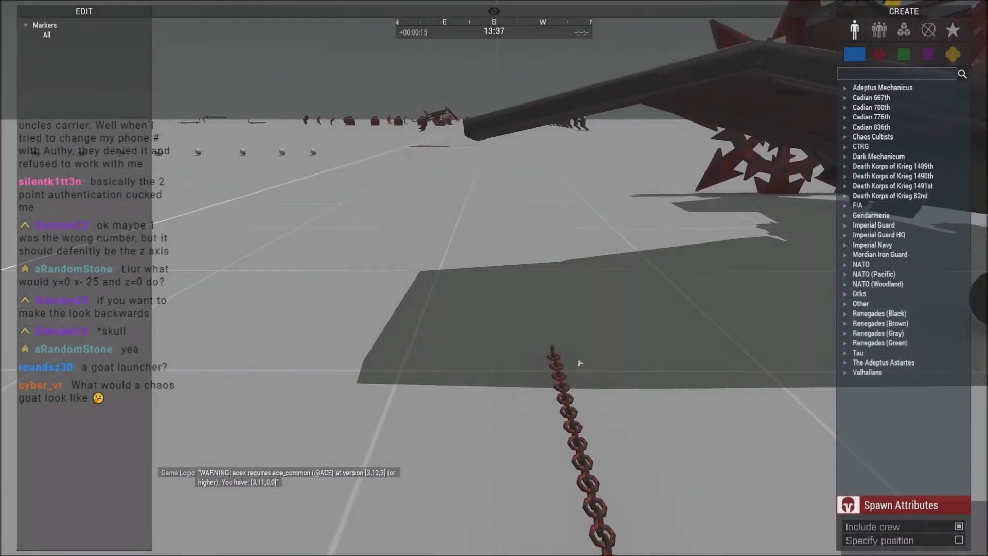
right_click_drag(584, 368, 625, 373)
Pause and abort the test mission, then go back to the scenario editor.
key("Escape")
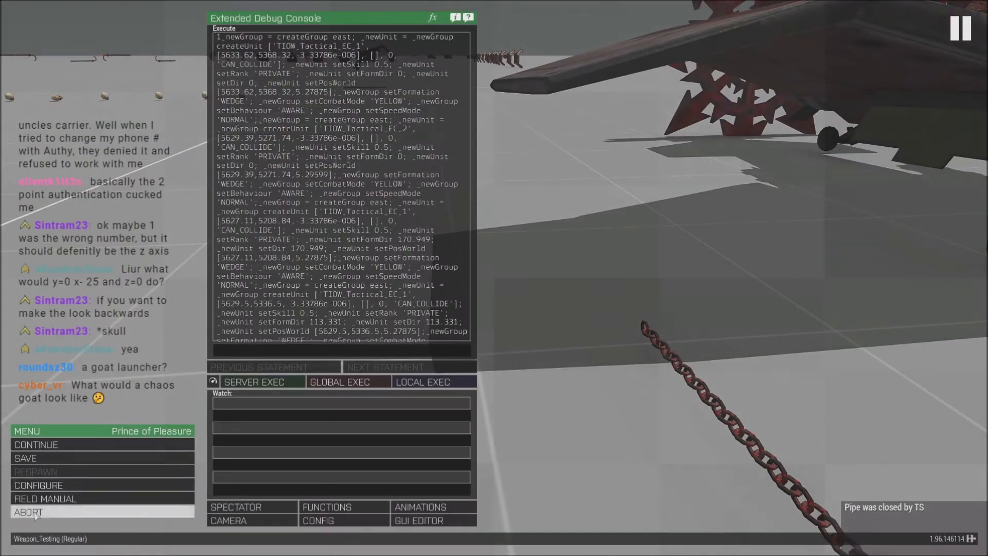
left_click(51, 511)
left_click(390, 265)
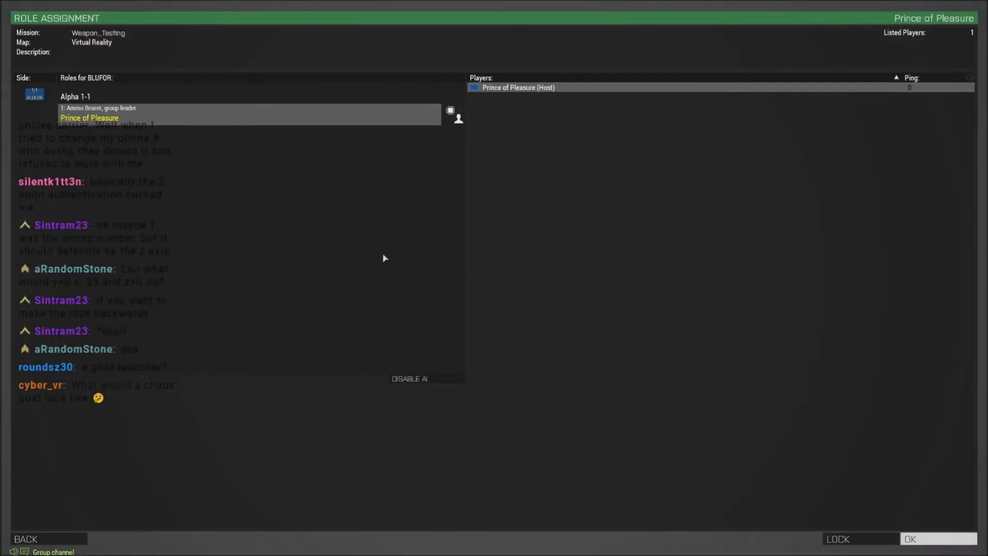
key("Escape")
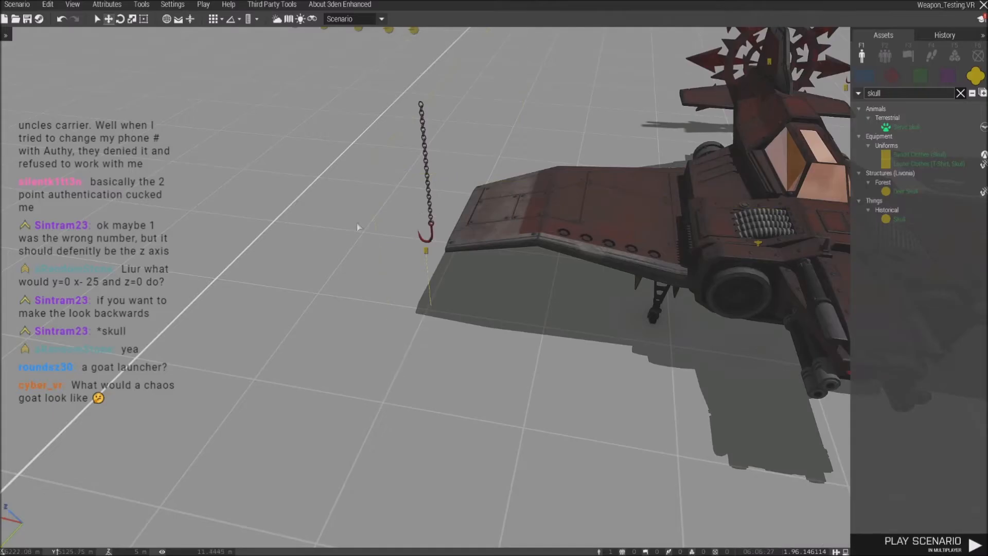
Set the third attachTo offset to 3 and the second to 2 in the meat hook's init code.
double_click(425, 251)
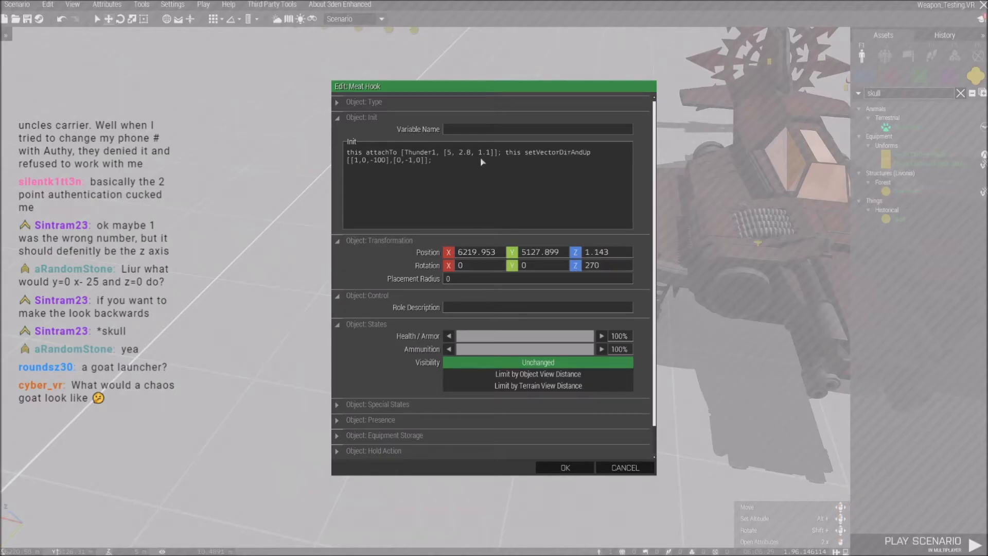
left_click_drag(488, 157, 483, 157)
type("4")
left_click(562, 466)
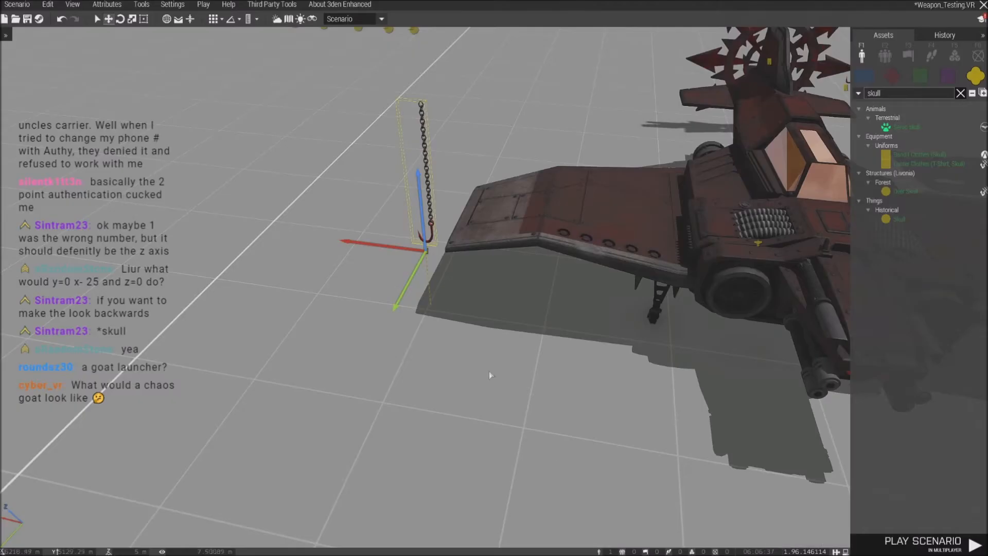
double_click(425, 251)
left_click_drag(471, 153, 466, 153)
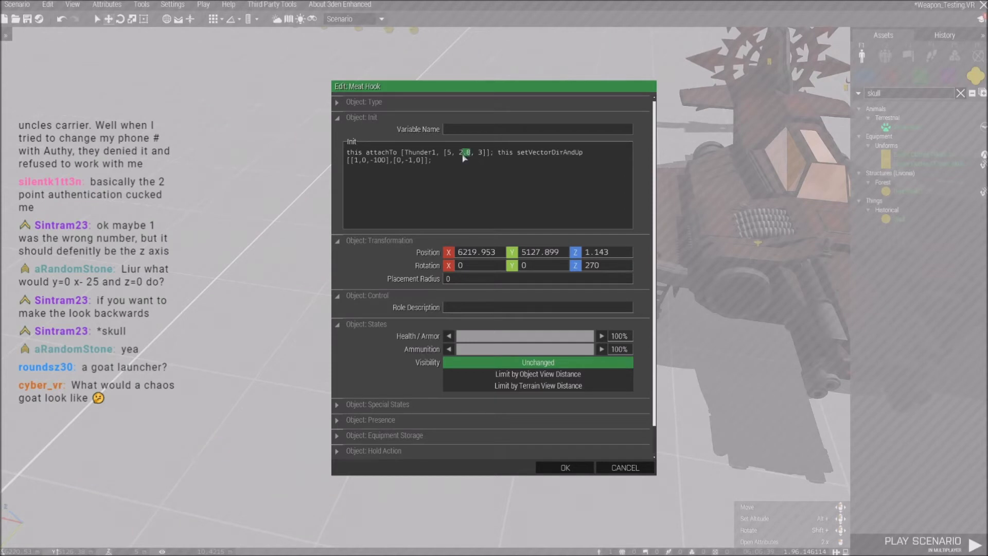
type("2")
left_click(565, 467)
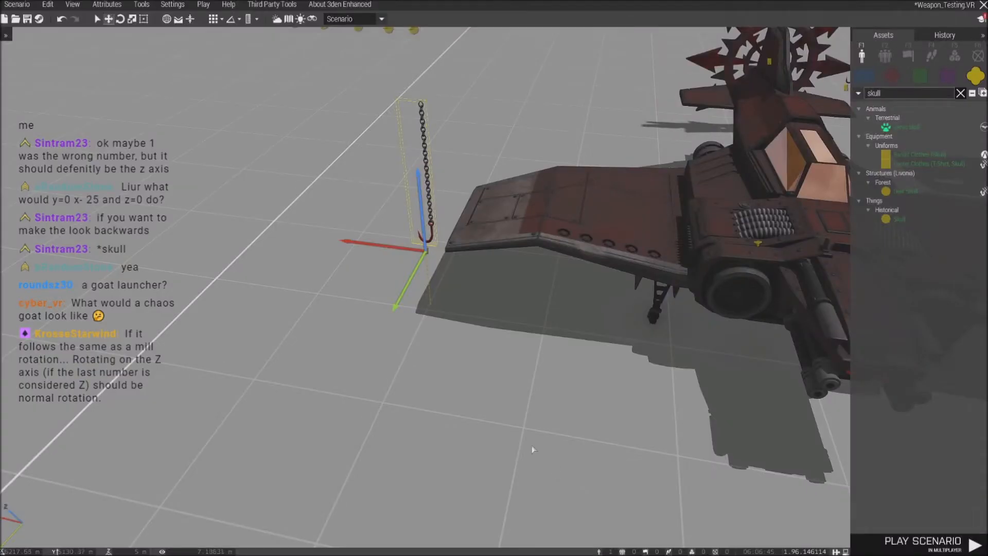
Run the scenario again in multiplayer as BLUFOR Ammo Bearer and continue past the briefing map.
left_click(202, 5)
key("Return")
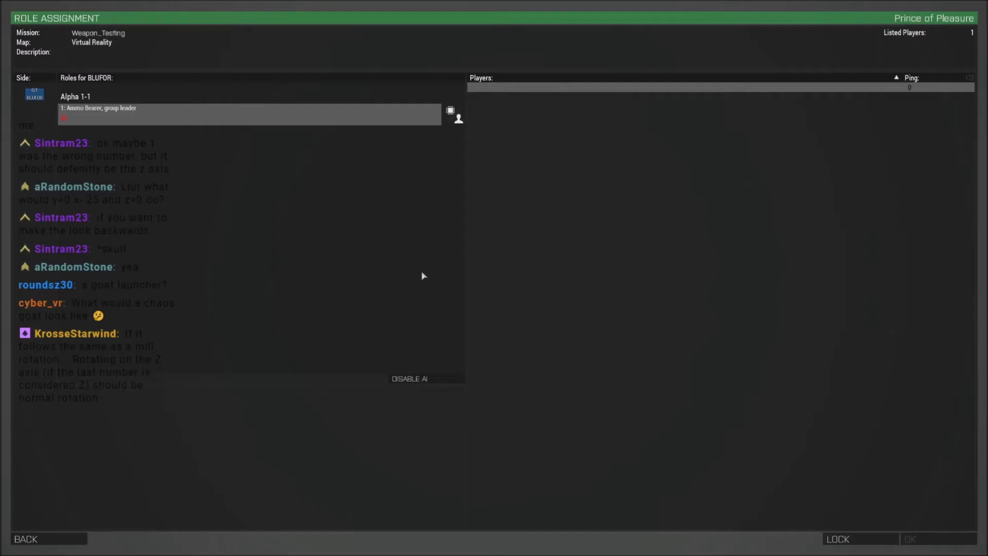
left_click(137, 120)
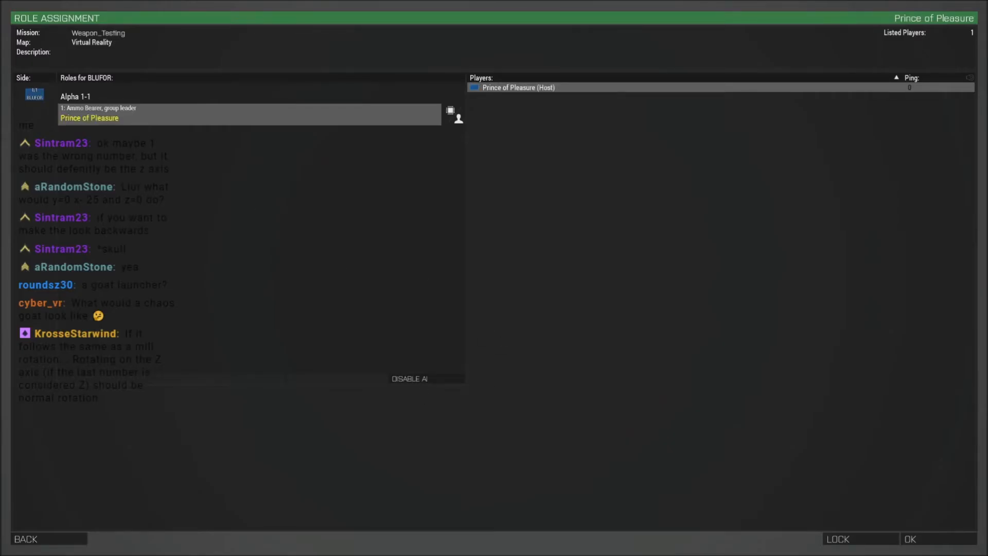
left_click(930, 538)
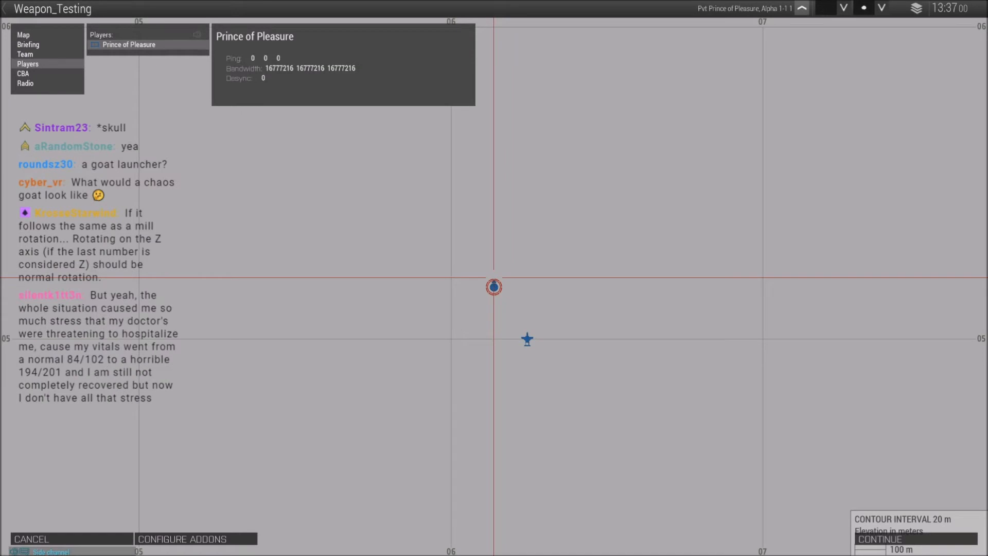
left_click(905, 538)
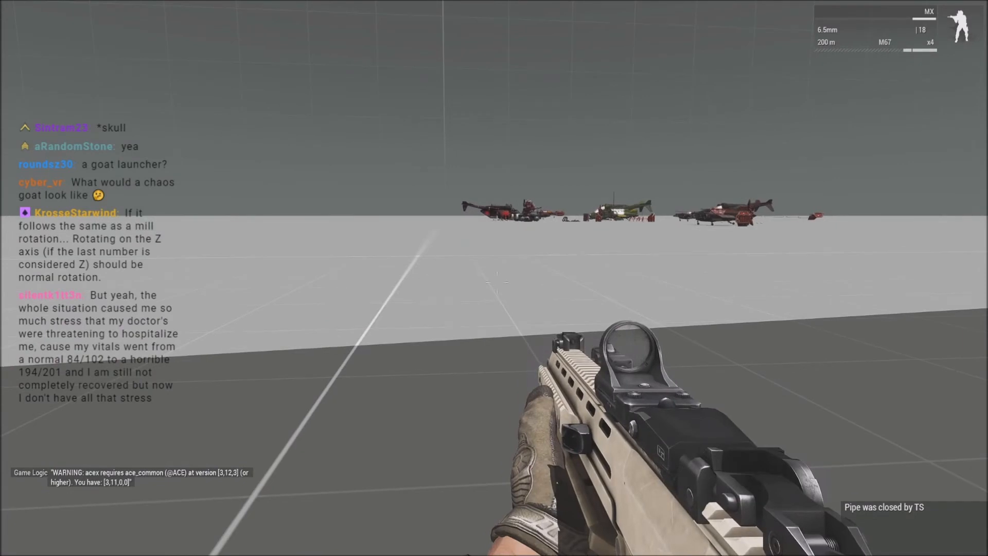
Examine the meat hook's placement at the red aircraft's wingtip in the game master view, from close up and from a distance.
key("y")
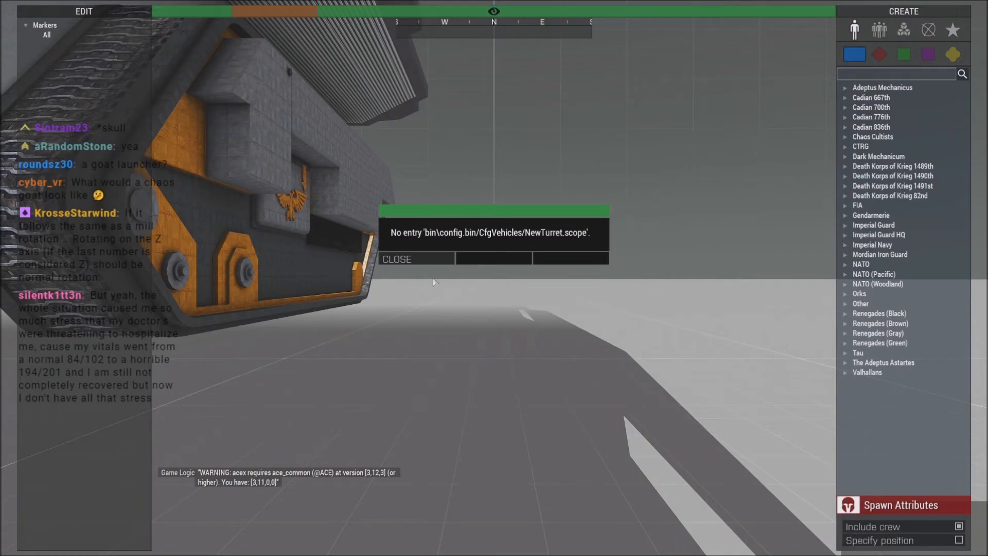
left_click(414, 259)
key("w")
right_click_drag(580, 283, 468, 331)
key("a")
key("w")
key("w")
key("q")
key("s")
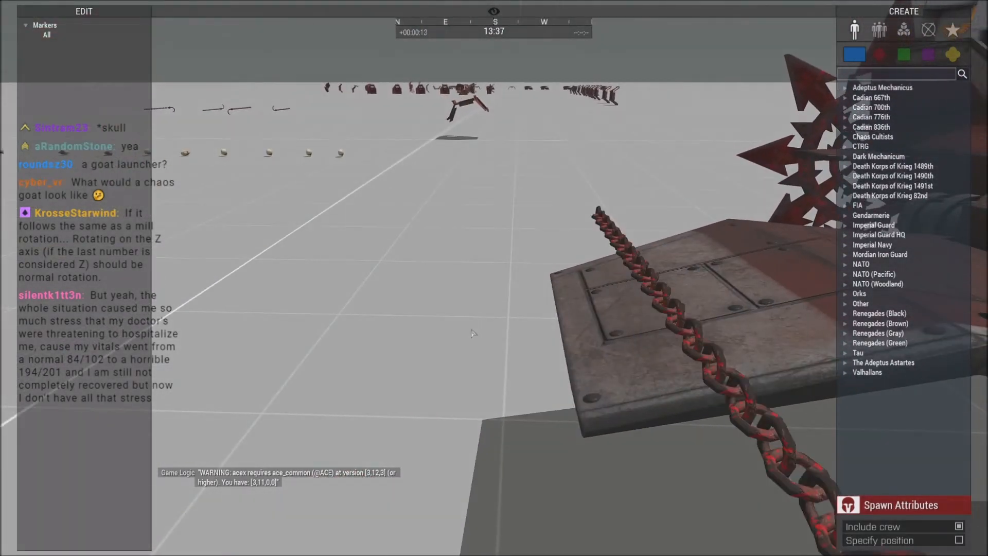
key("s")
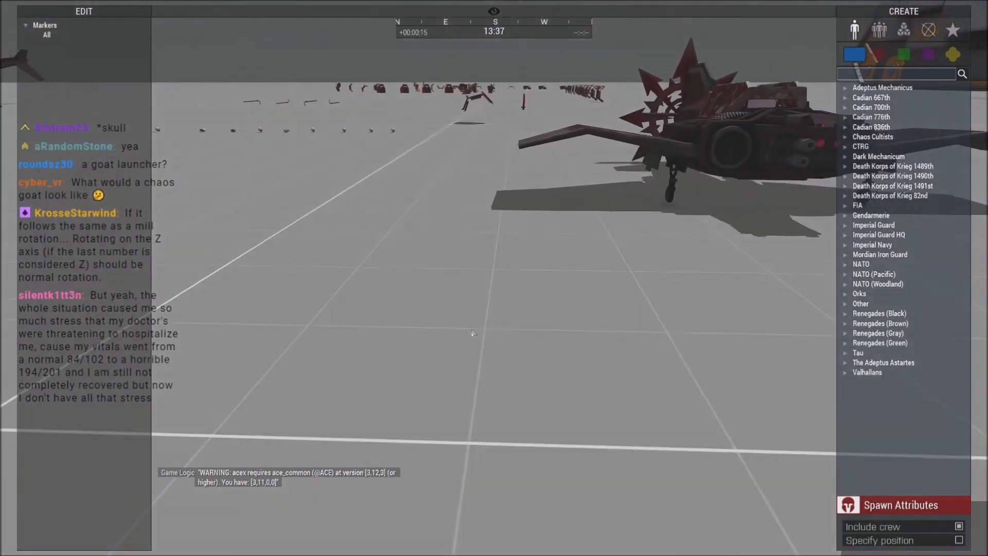
key("w")
key("q")
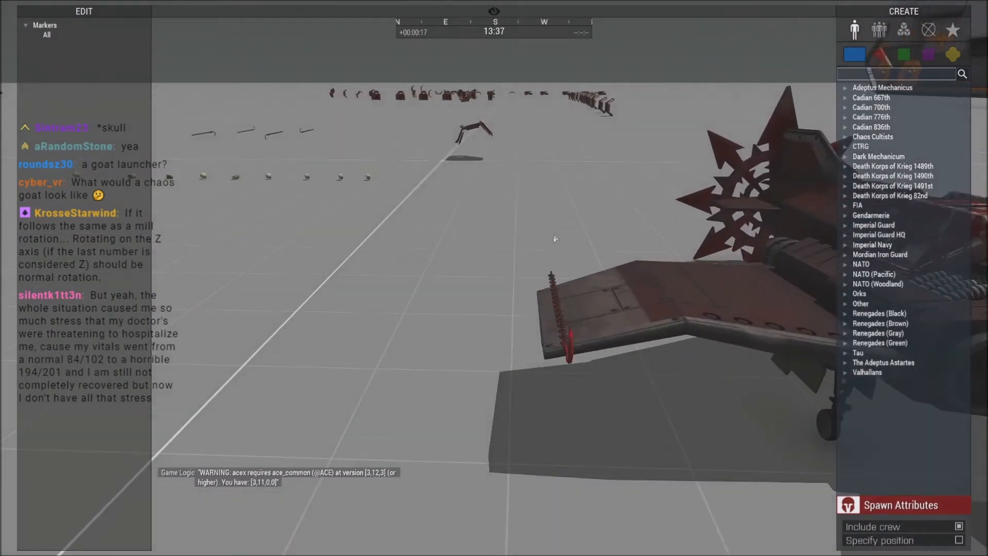
Examine the meat hook's orientation at the red aircraft's wingtip from several sides in the game master view.
right_click_drag(554, 235, 560, 265)
key("w")
key("a")
right_click_drag(479, 206, 576, 221)
key("s")
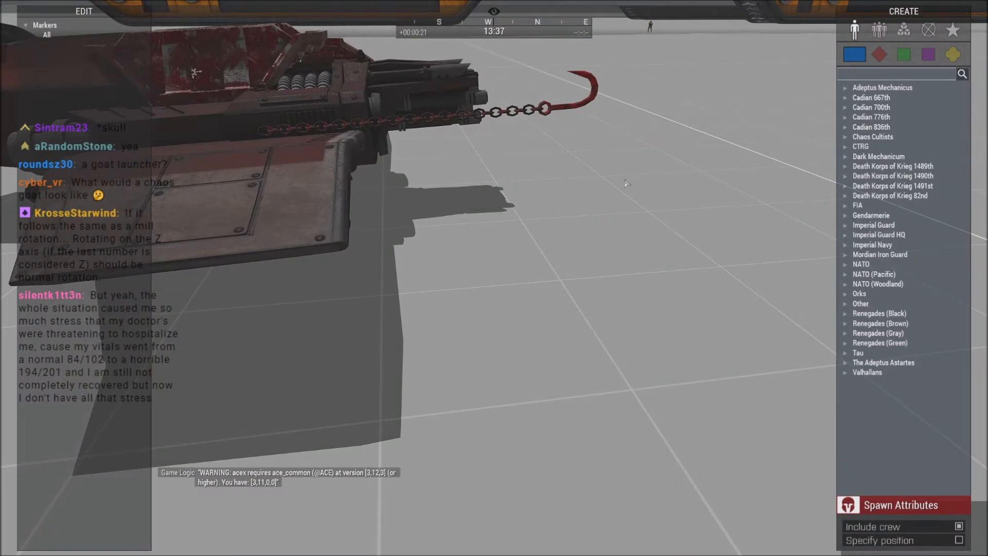
Abort the test mission and return to the scenario editor.
key("Escape")
left_click(97, 513)
left_click(414, 266)
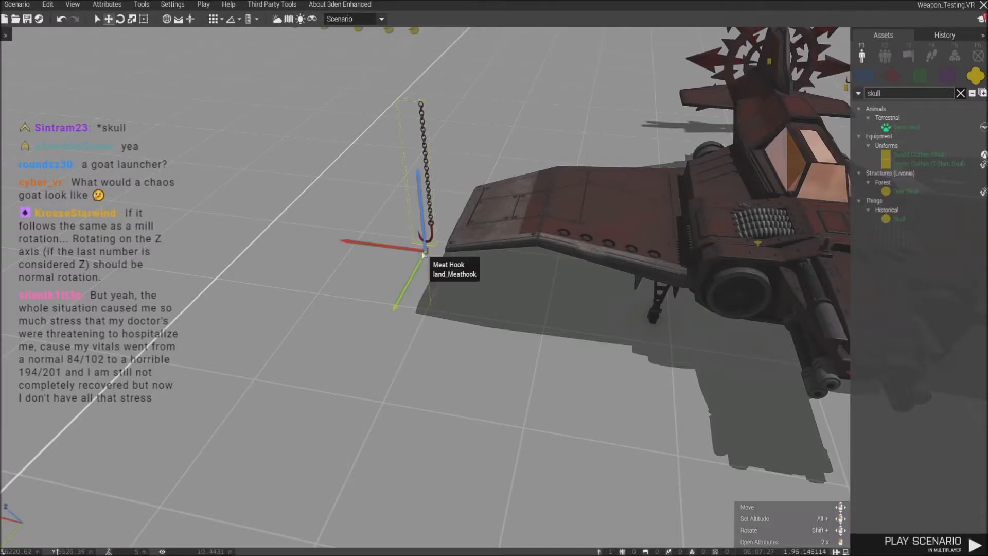
Set the third attachTo offset to 2.6 and the first to 5 in the meat hook's init code.
double_click(424, 252)
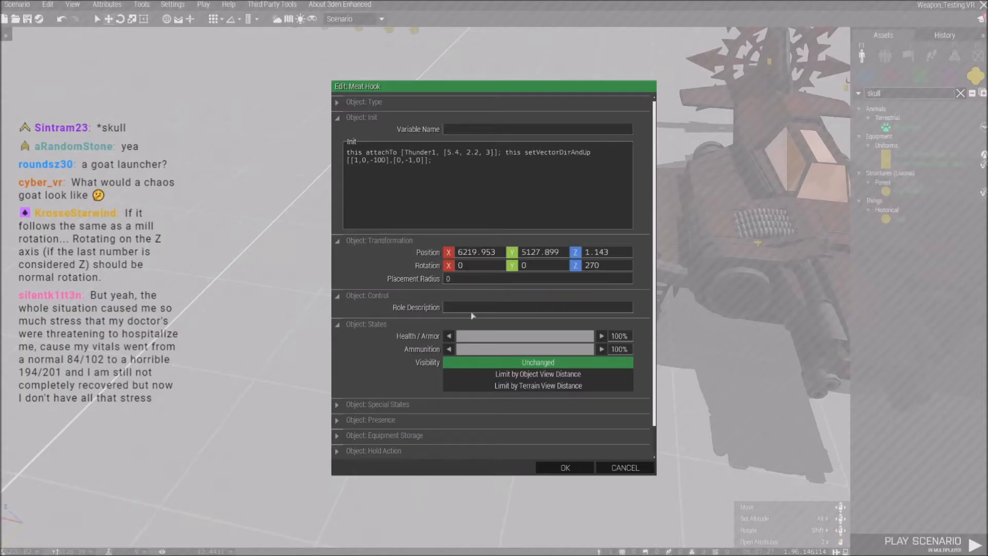
left_click(491, 153)
key("BackSpace")
type("2.6")
key("BackSpace")
key("BackSpace")
left_click(552, 468)
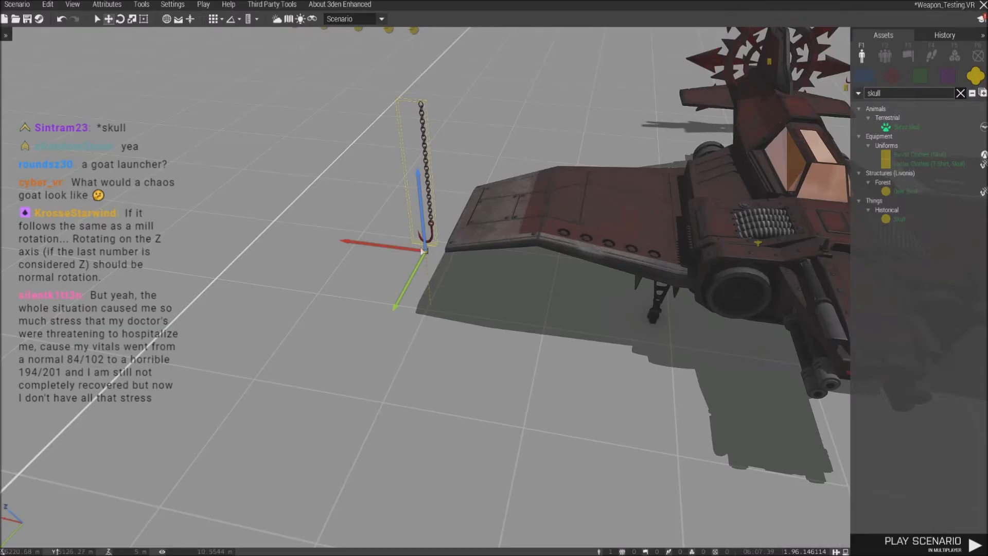
Launch the scenario in multiplayer with the Ammo Bearer role and continue past the briefing map.
left_click(204, 4)
left_click(235, 87)
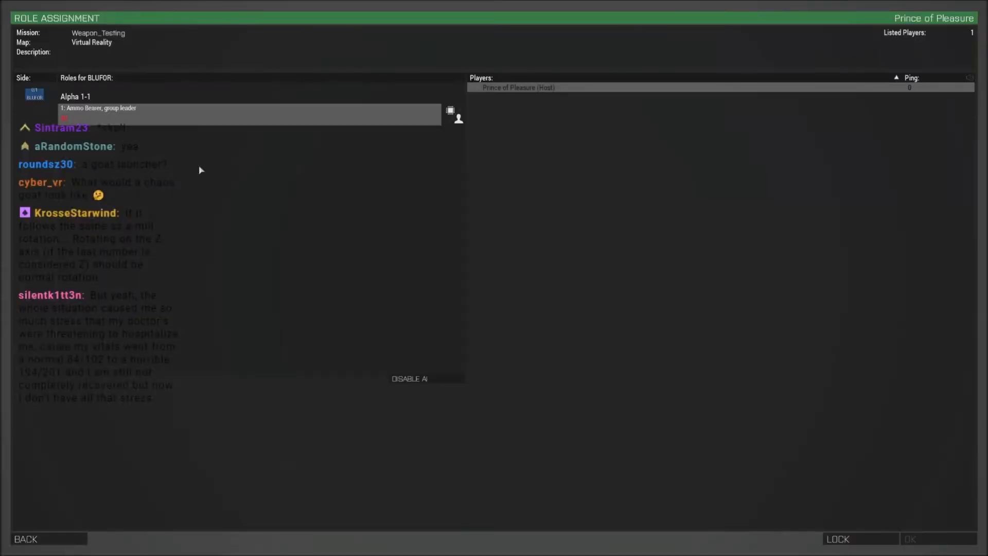
left_click(921, 538)
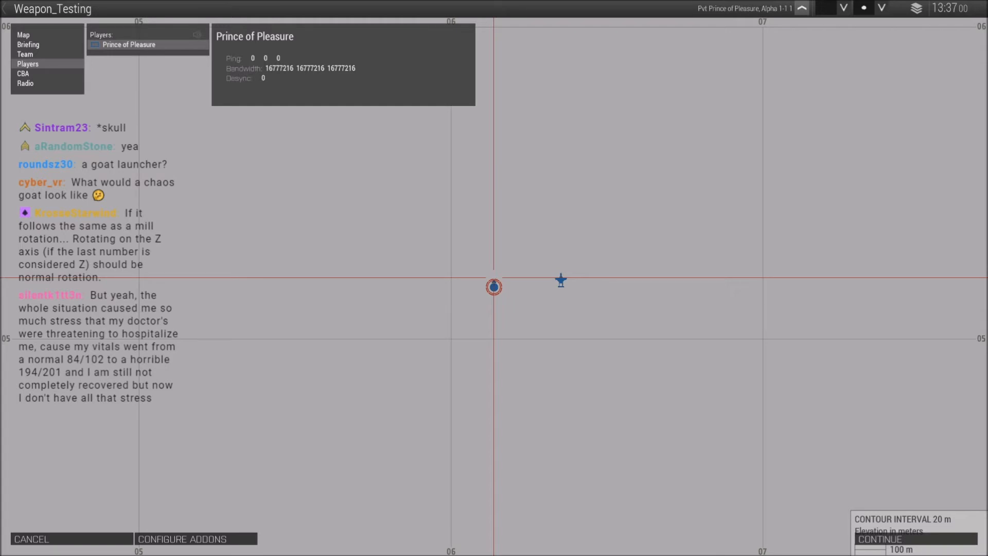
left_click(878, 540)
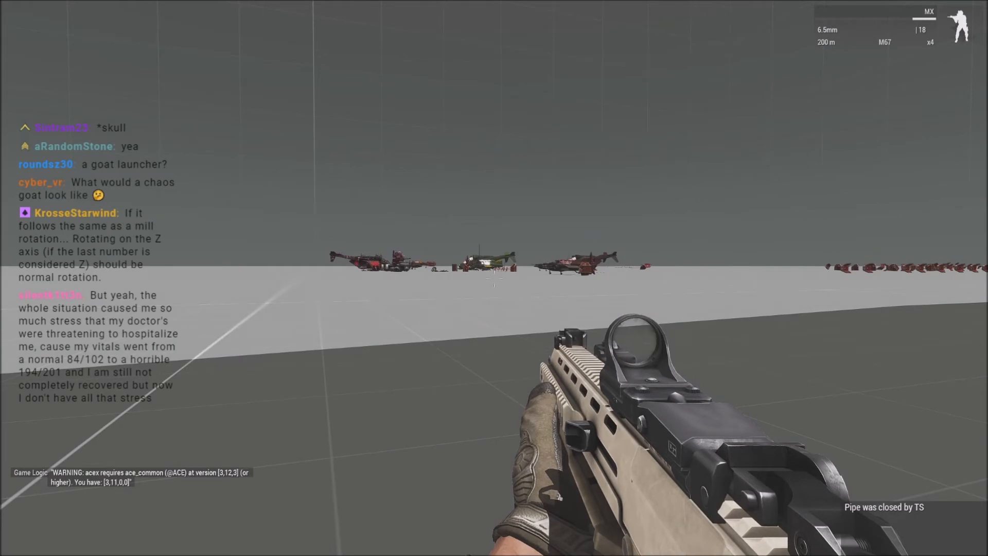
Inspect the meat hook's height and sideways position relative to the red aircraft's wing in the game master view.
key("y")
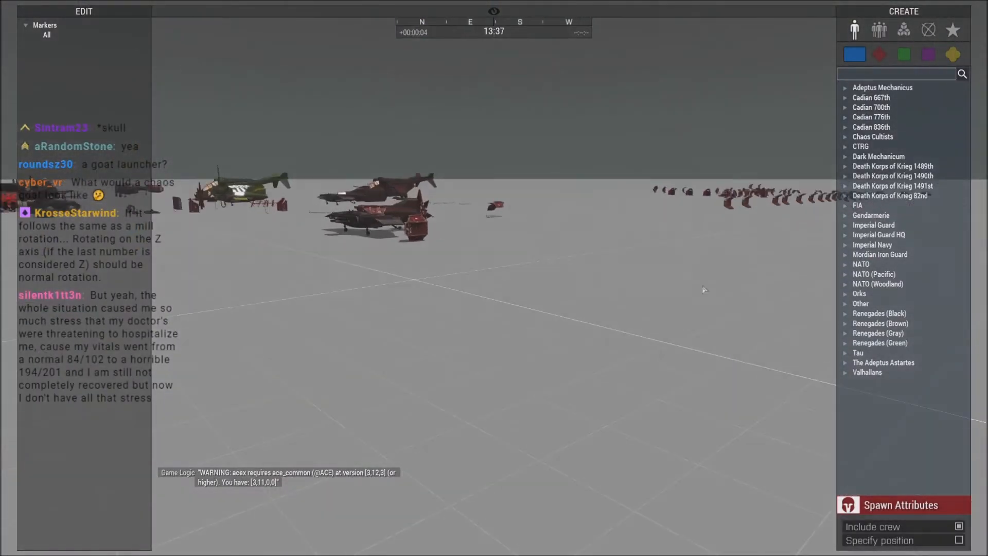
key("w")
right_click_drag(704, 290, 489, 344)
key("z")
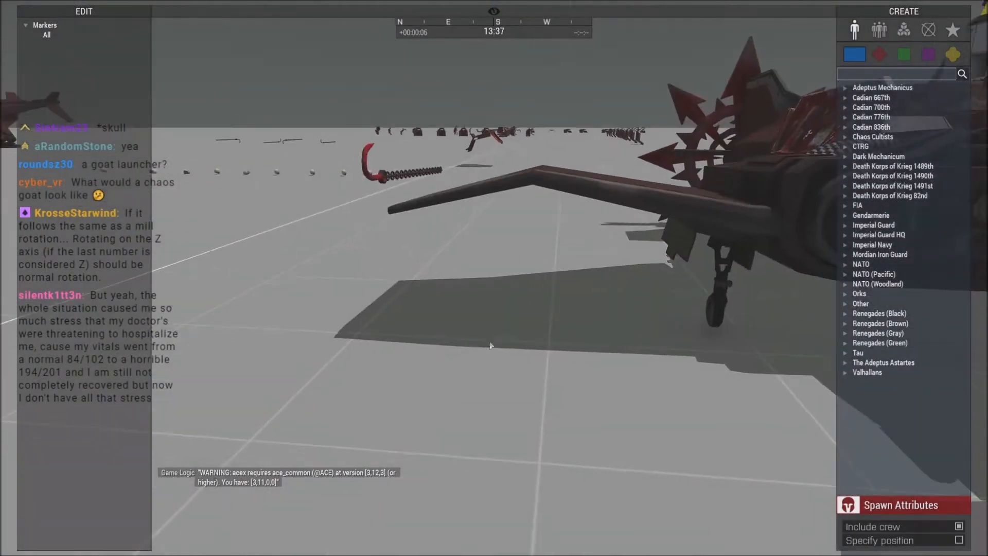
key("a")
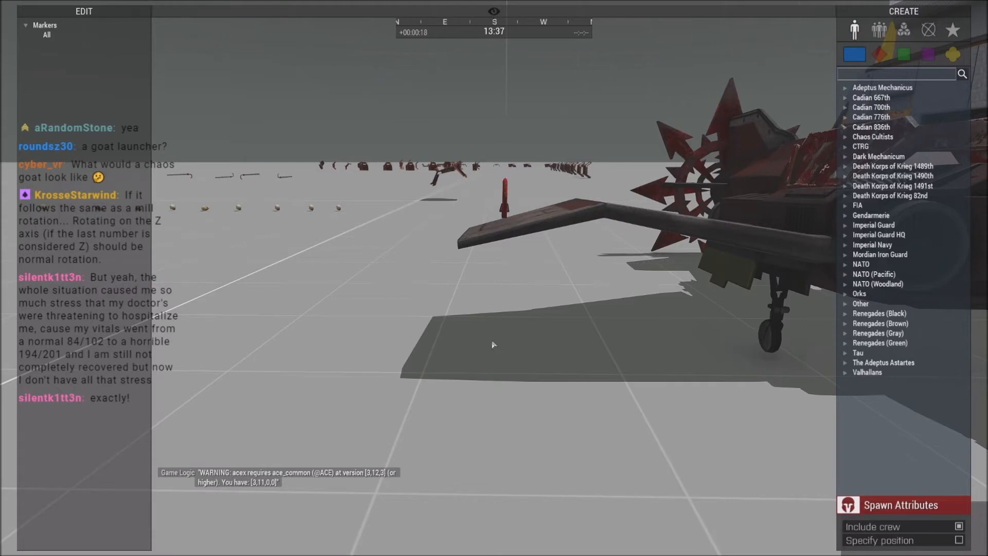
Abort the running mission, confirm the cancellation and leave the role lobby for the scenario editor.
key("Escape")
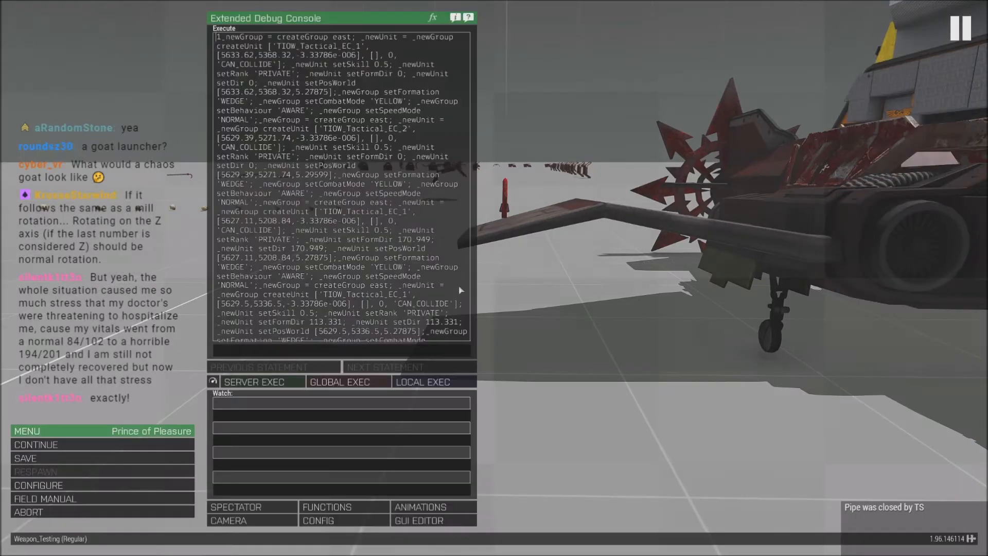
left_click(77, 512)
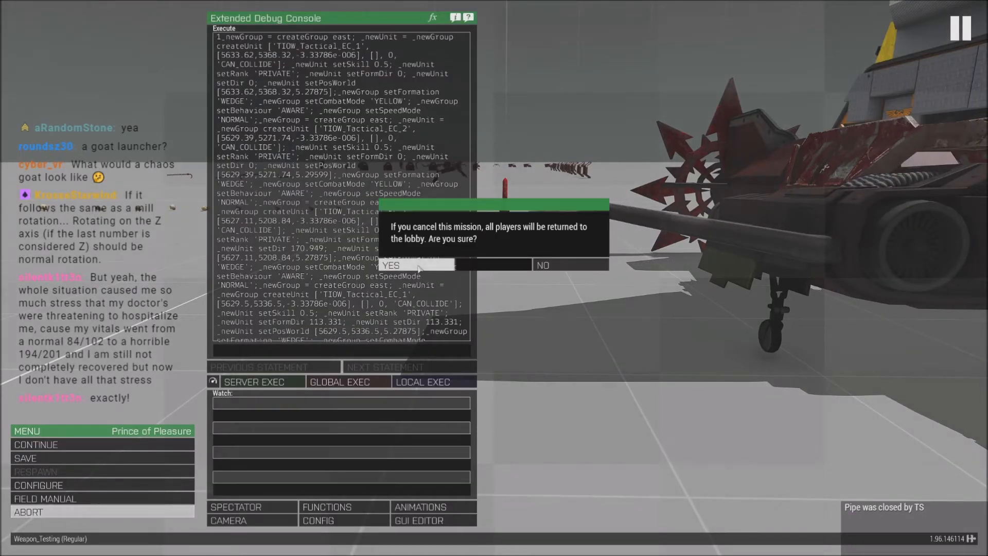
left_click(432, 269)
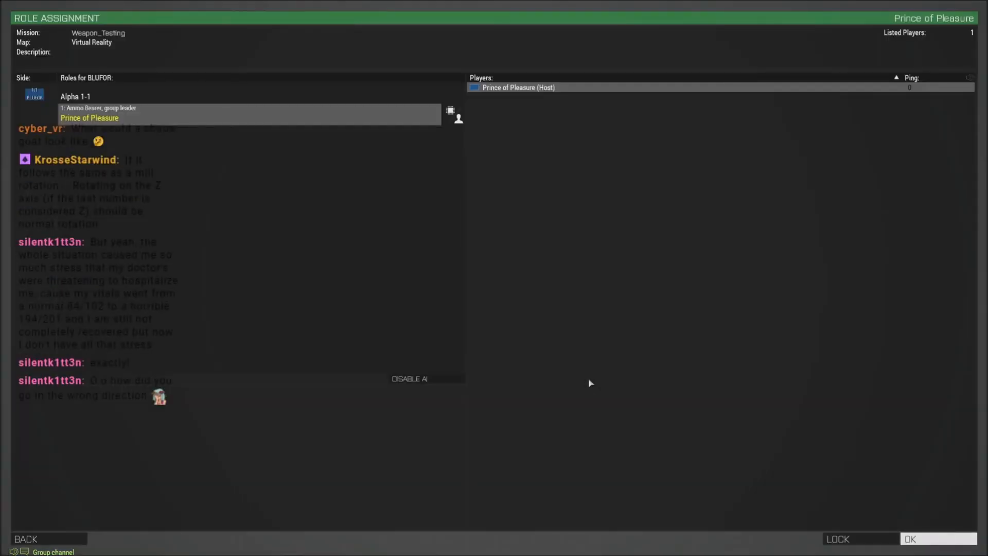
key("Escape")
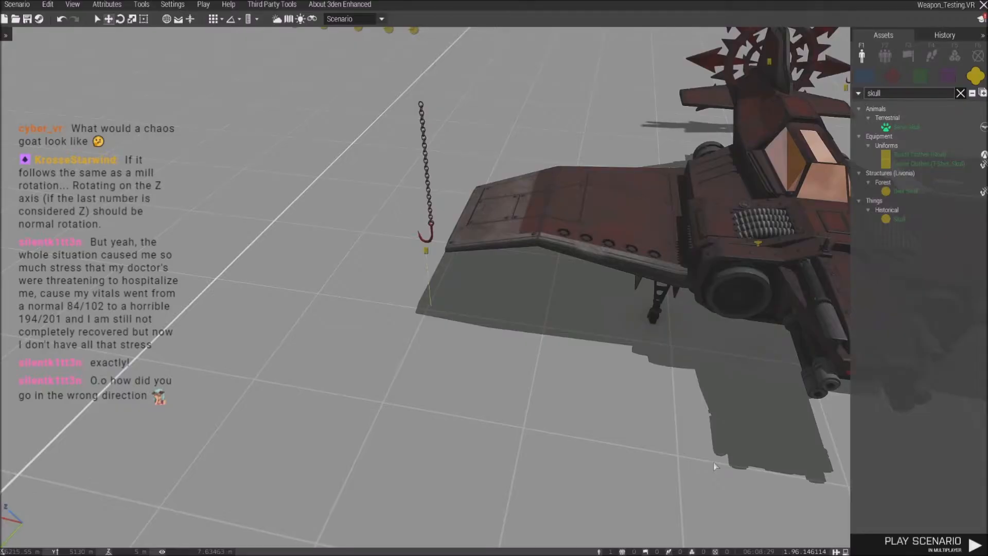
Set the first attachTo offset to 5.5 in the meat hook's init code.
double_click(425, 254)
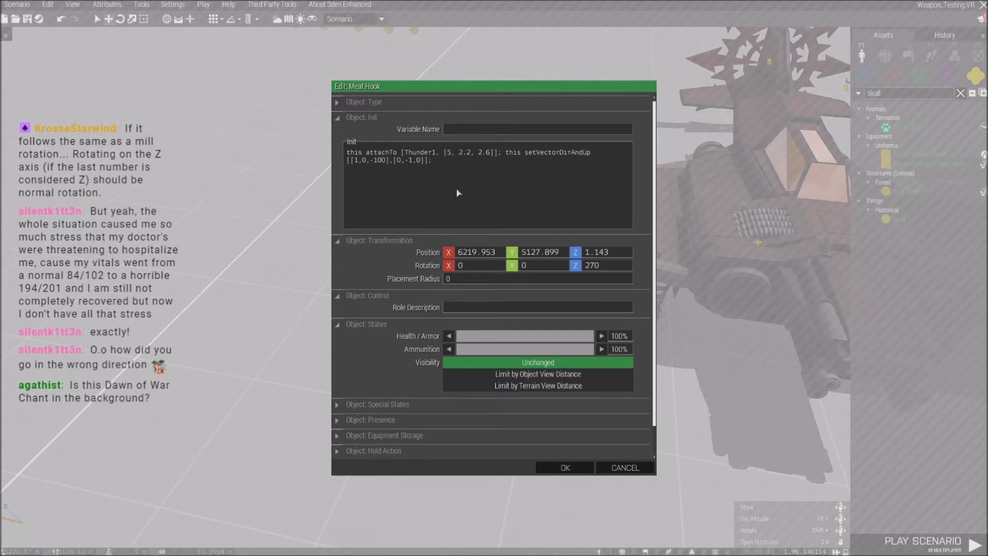
type(".5")
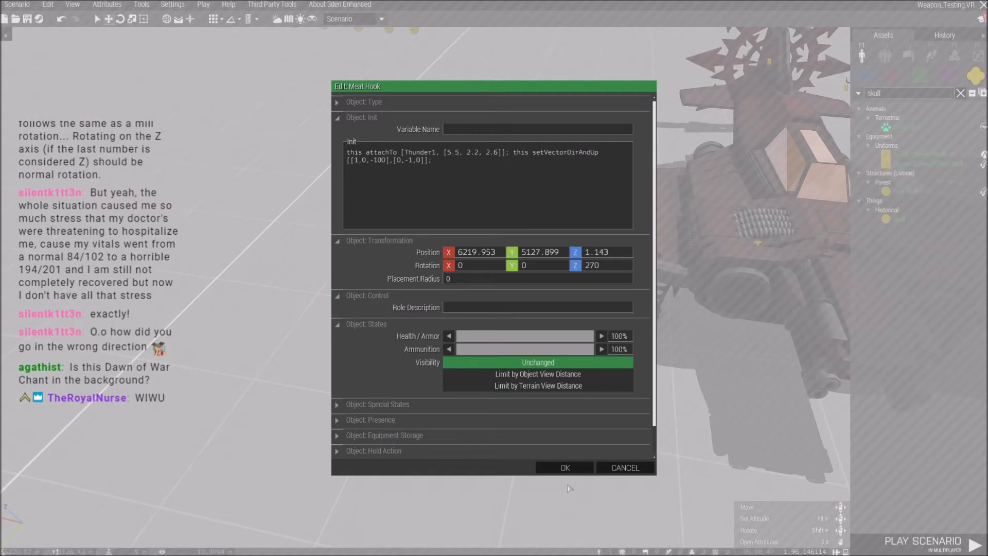
left_click(563, 468)
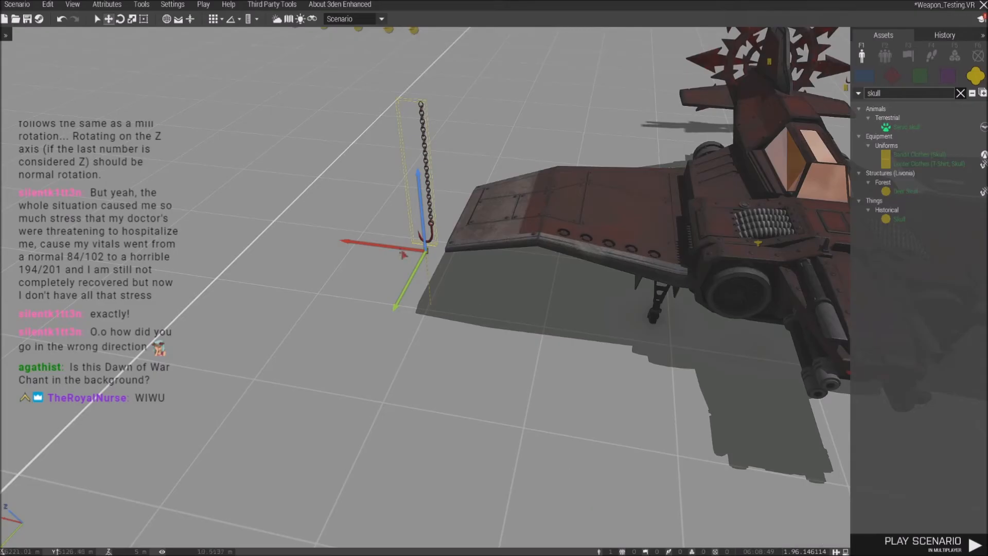
Set the second attachTo offset to 1.6 and the third to 2.4 in the meat hook's init code.
double_click(426, 256)
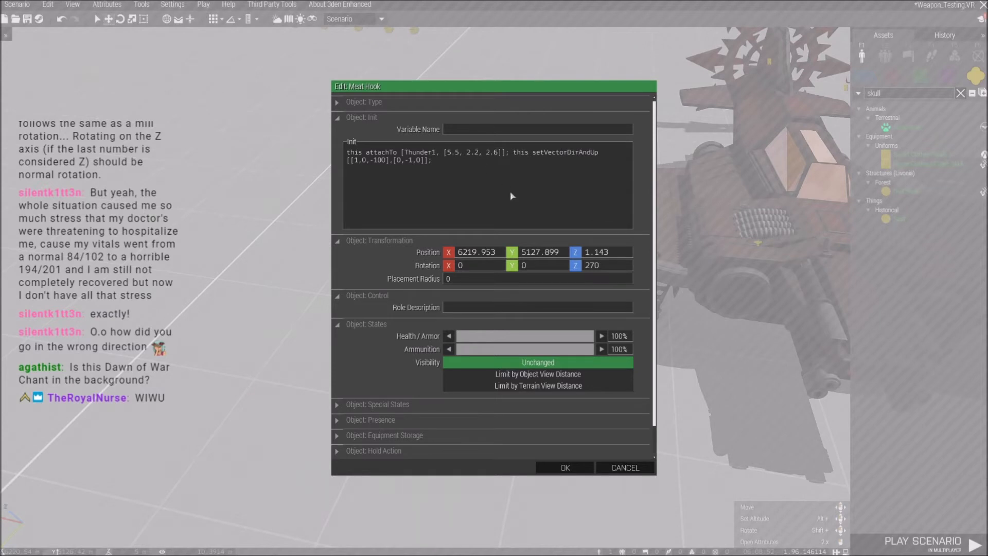
key("BackSpace")
key("BackSpace")
key("BackSpace")
type("1.")
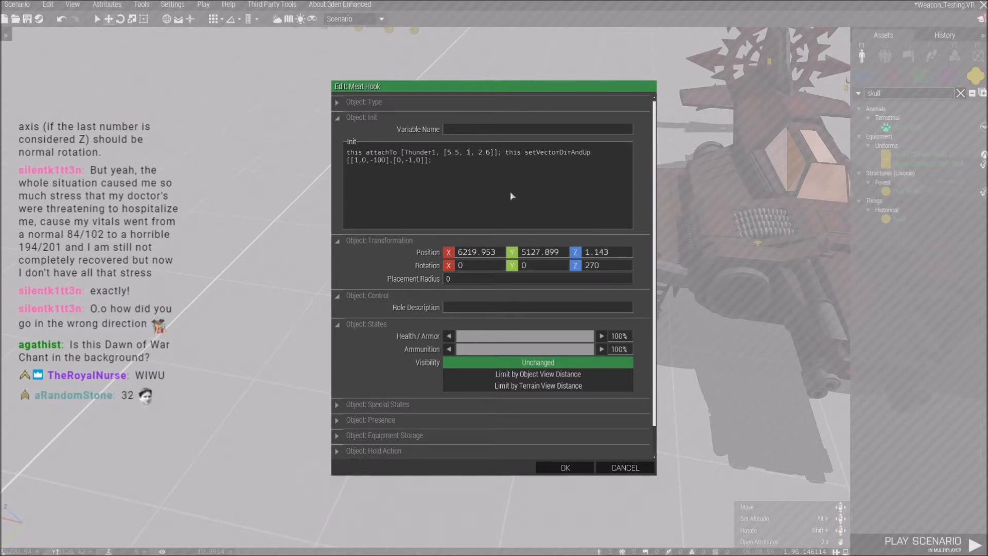
type("5")
key("BackSpace")
type("8")
key("BackSpace")
type("6")
key("BackSpace")
type("4")
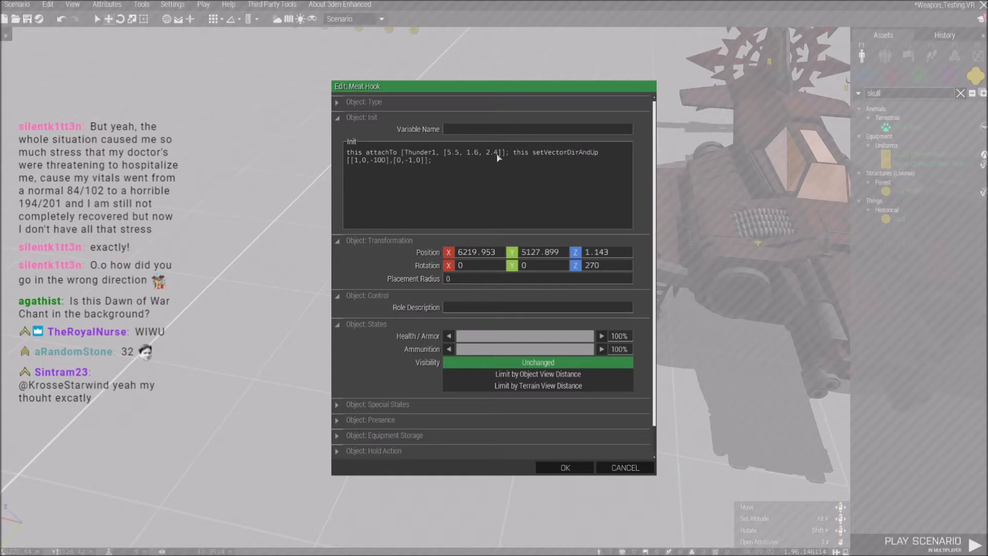
left_click(561, 467)
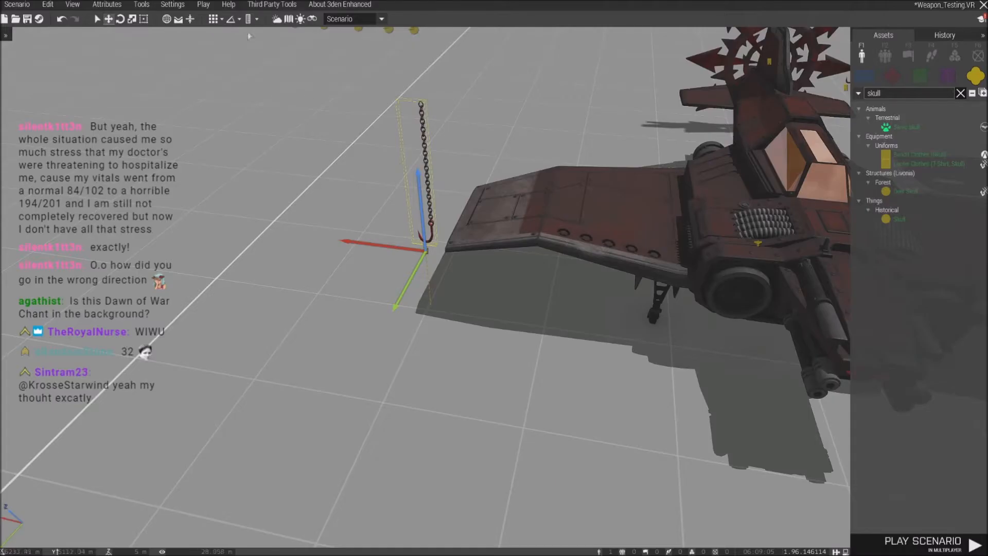
Start another multiplayer test of the scenario as BLUFOR Ammo Bearer and continue past the briefing map.
left_click(203, 4)
left_click(231, 95)
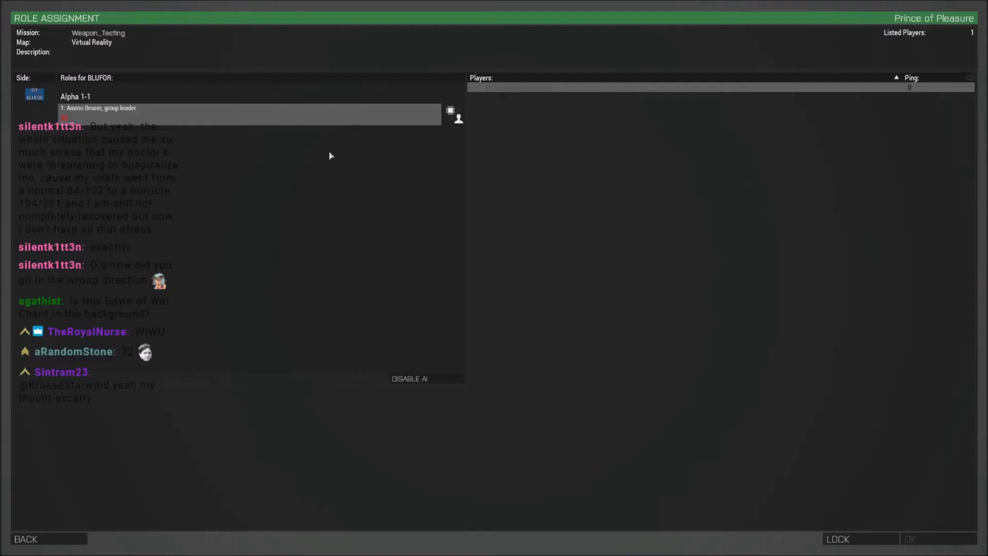
left_click(159, 113)
left_click(941, 543)
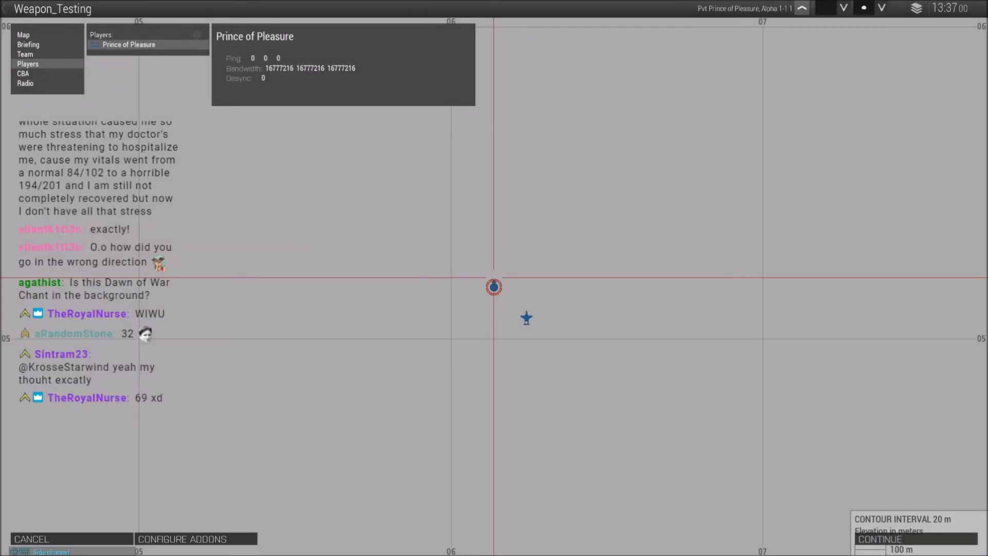
left_click(869, 539)
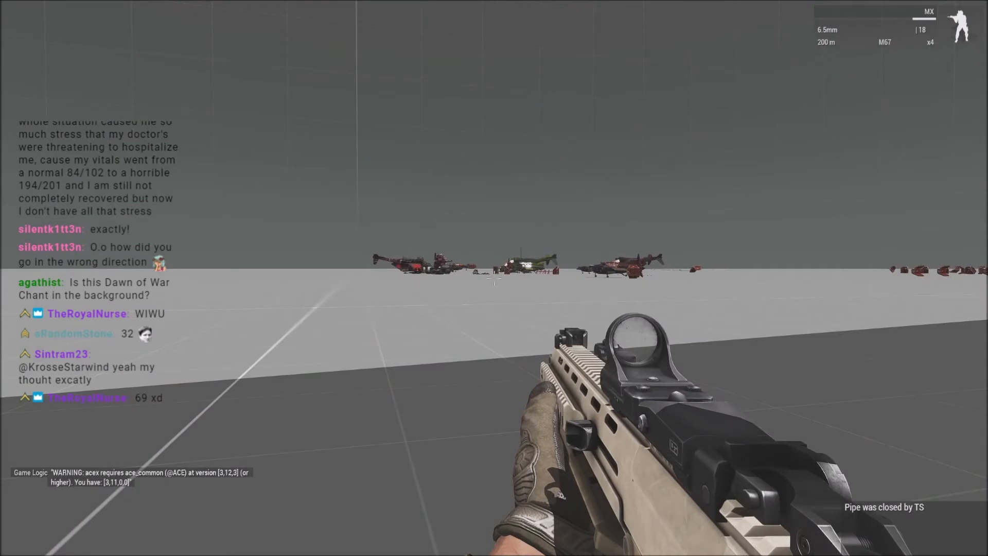
Dismiss the config error in the game master view and examine the hook and chain beside the wingtip from the front and above.
key("y")
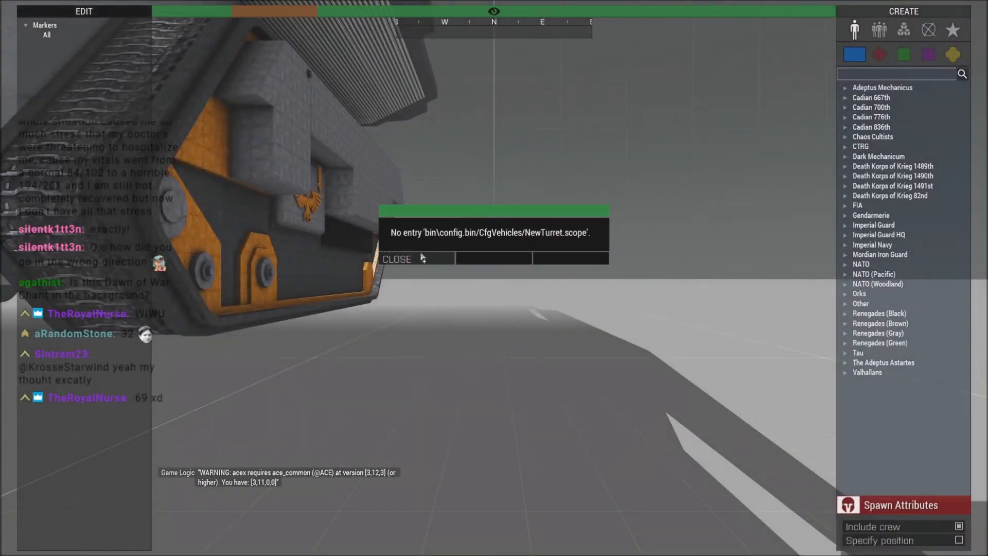
left_click(423, 258)
right_click_drag(462, 278, 665, 373)
key("w")
key("w")
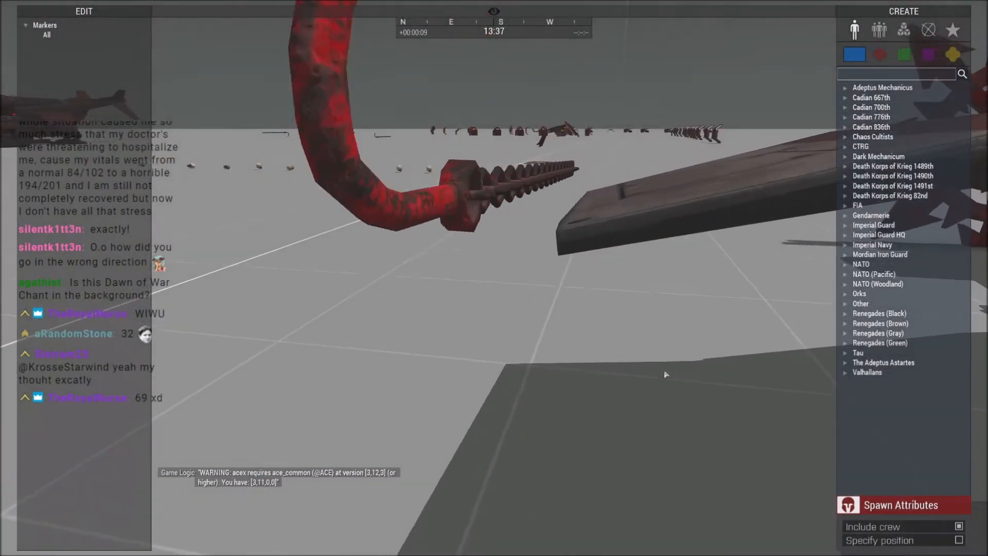
right_click_drag(664, 374, 574, 426)
key("d")
key("a")
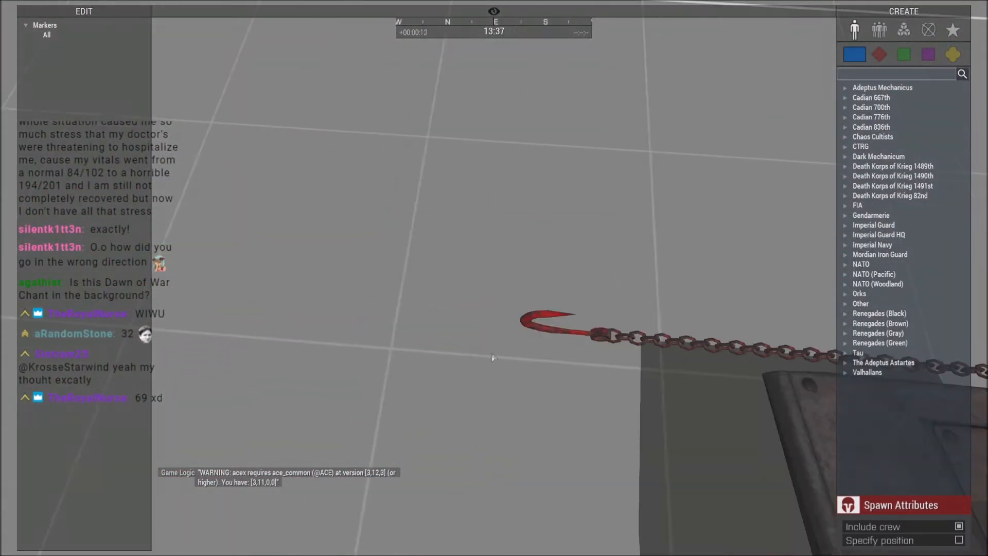
key("d")
End the test by aborting the mission and go back to editing the scenario.
key("Escape")
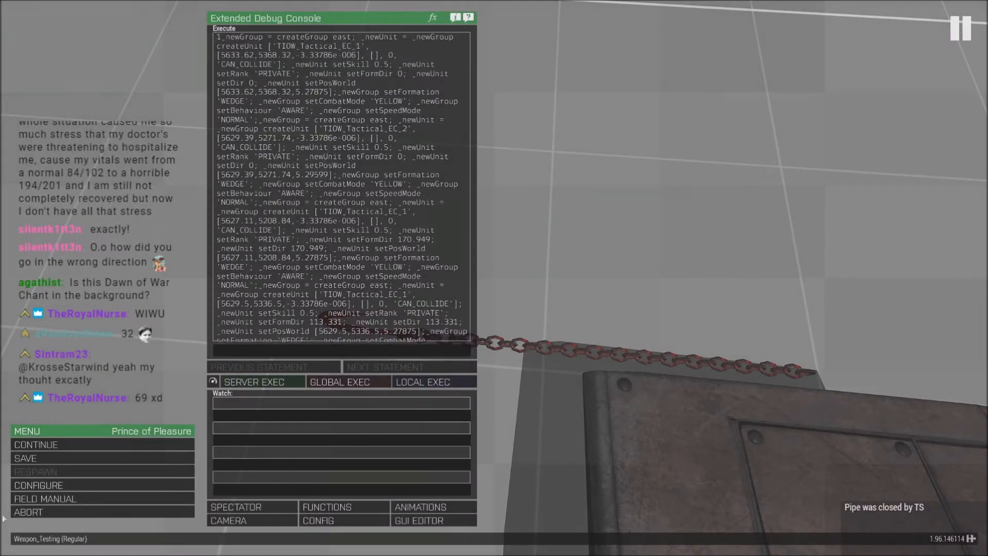
left_click(26, 512)
left_click(403, 265)
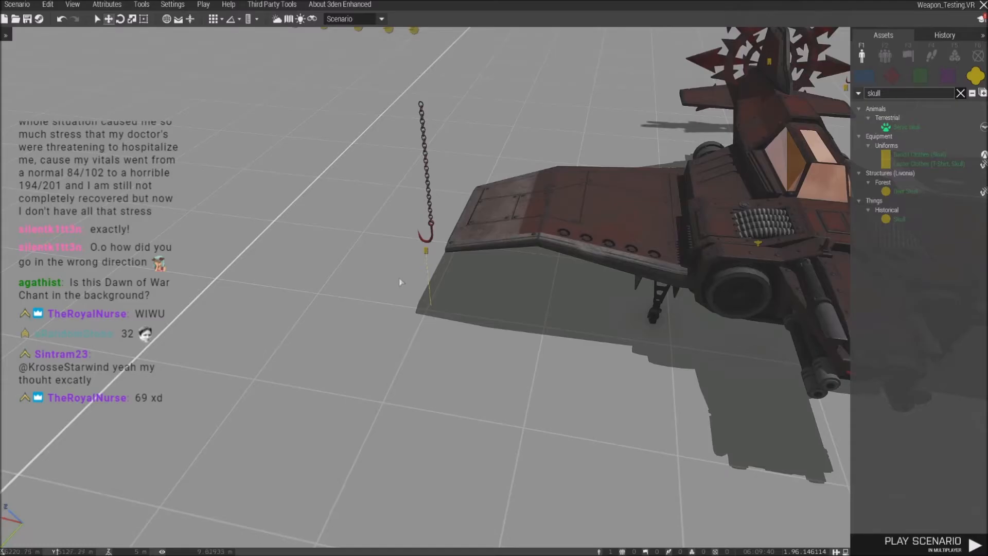
Set the third attachTo offset to 2.1 and the second to 1.1 in the meat hook's init code.
double_click(427, 251)
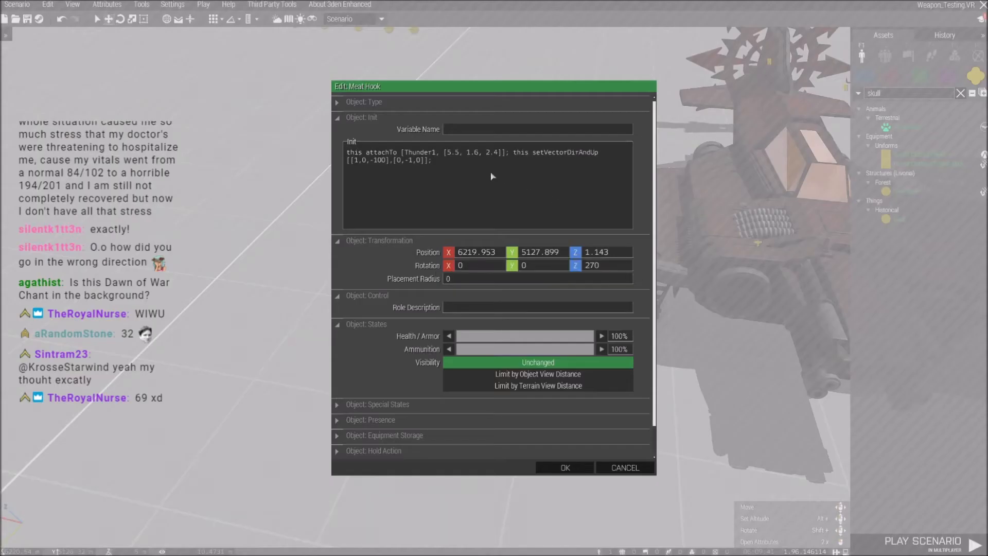
left_click(498, 155)
key("BackSpace")
type("1")
left_click(565, 469)
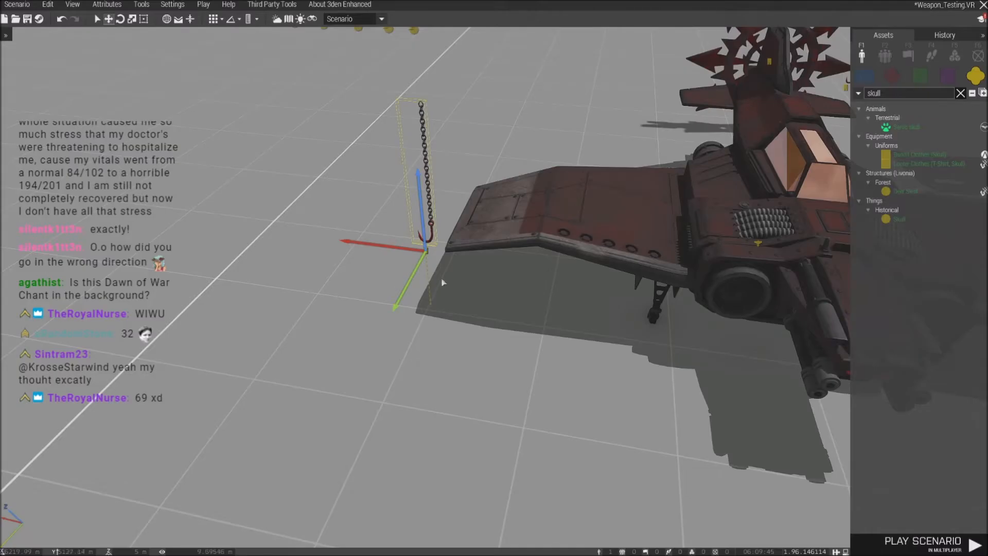
double_click(427, 254)
left_click_drag(479, 152, 474, 153)
type("1")
left_click(564, 467)
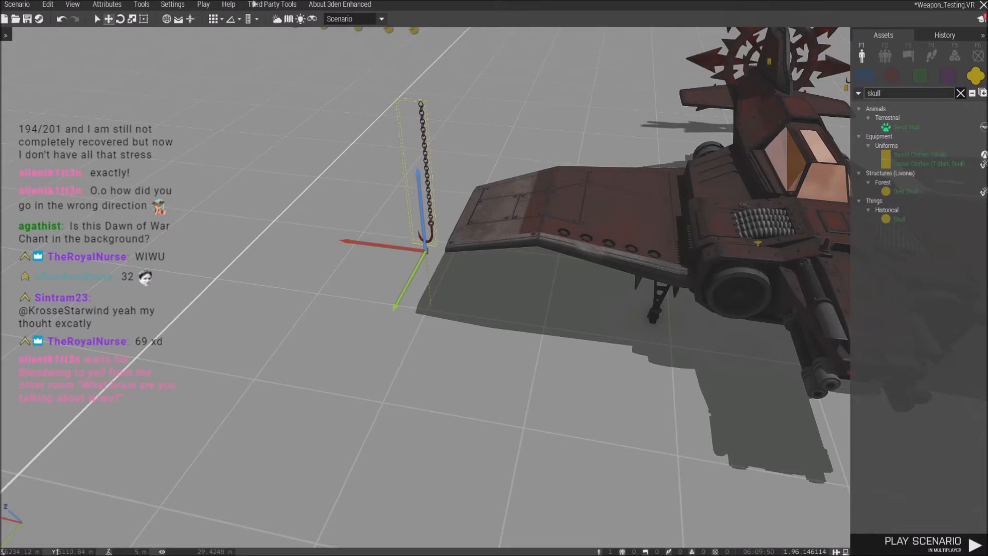
Play the updated scenario in multiplayer as Ammo Bearer and continue from the briefing map into the mission.
left_click(203, 4)
left_click(227, 85)
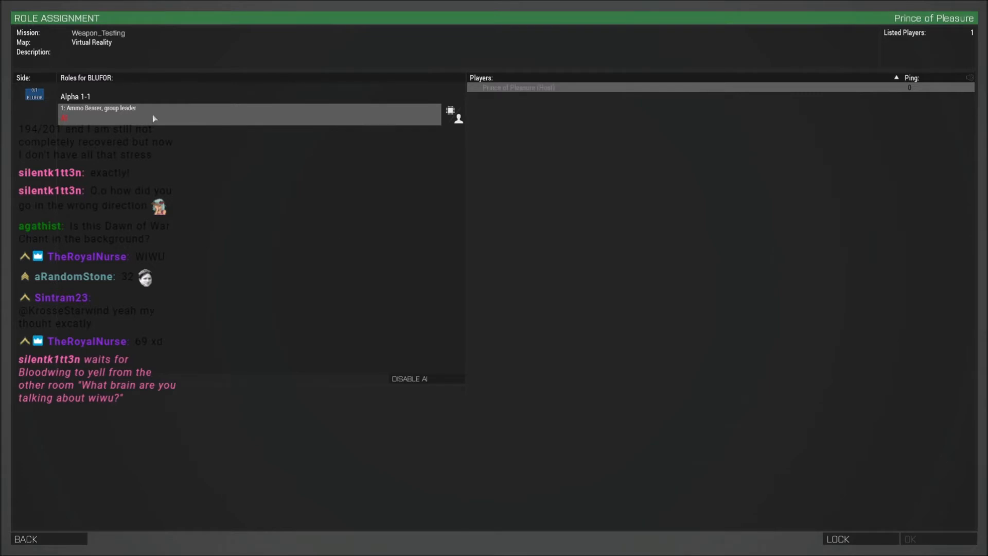
left_click(950, 538)
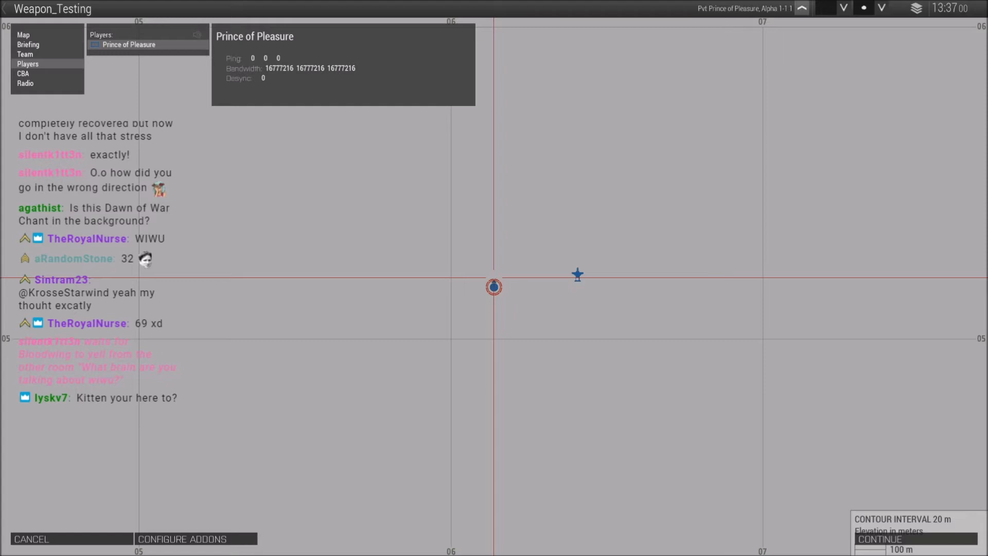
left_click(881, 538)
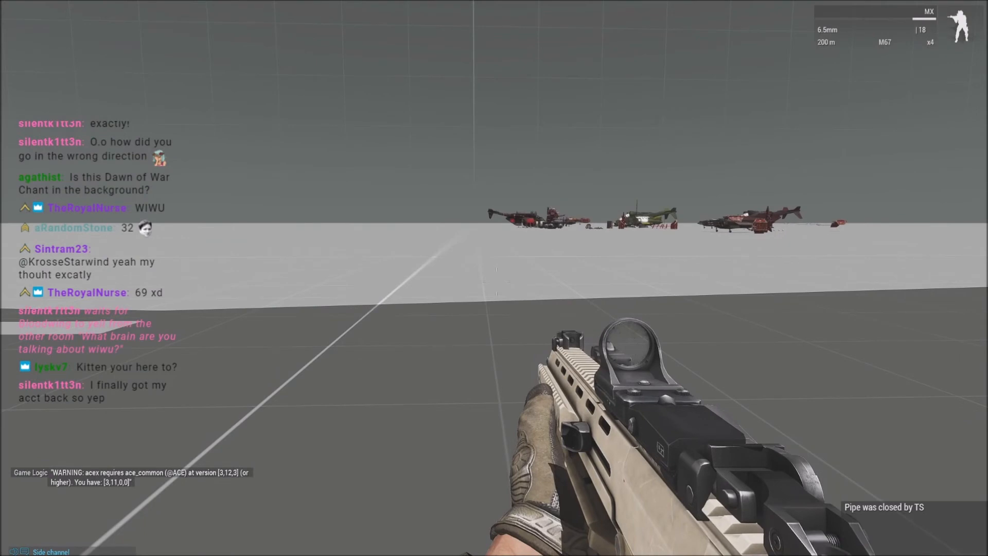
Open the game master view, dismiss the config error and look over the Thunder1 aircraft with its meat hook.
key("y")
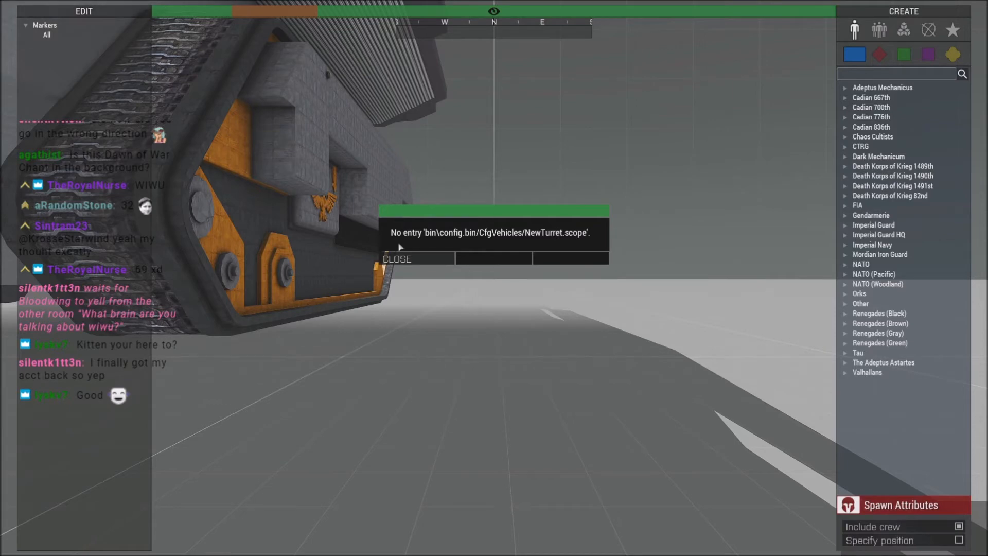
left_click(409, 259)
key("w")
key("a")
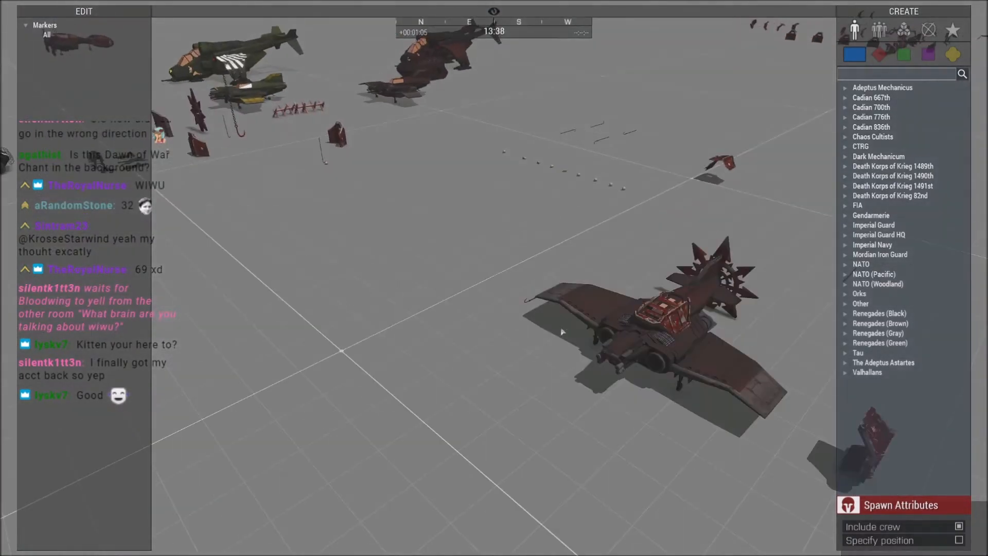
key("w")
key("d")
key("s")
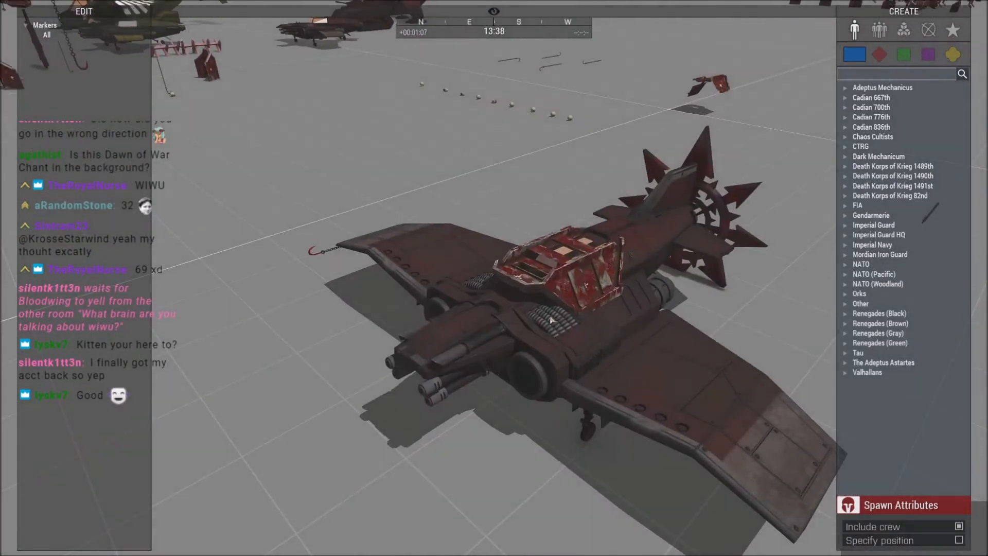
key("s")
key("d")
right_click_drag(589, 314, 430, 295)
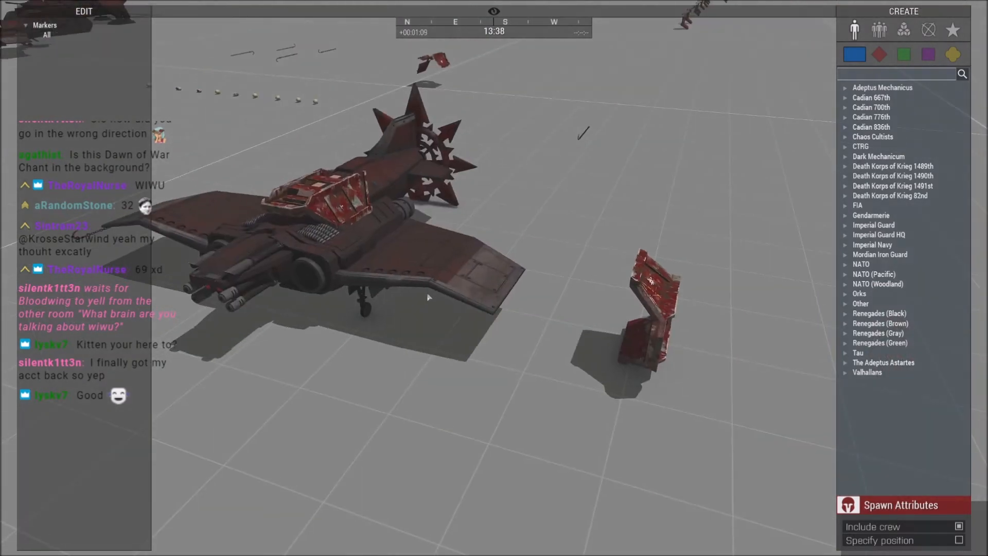
Examine the meat hook and chain at the wingtip up close from the front and from the side.
key("a")
key("w")
key("a")
mouse_move(515, 320)
right_mouse_down()
mouse_move(494, 322)
mouse_move(555, 322)
mouse_move(501, 317)
mouse_move(521, 305)
right_mouse_up()
key("d")
key("z")
key("z")
key("w")
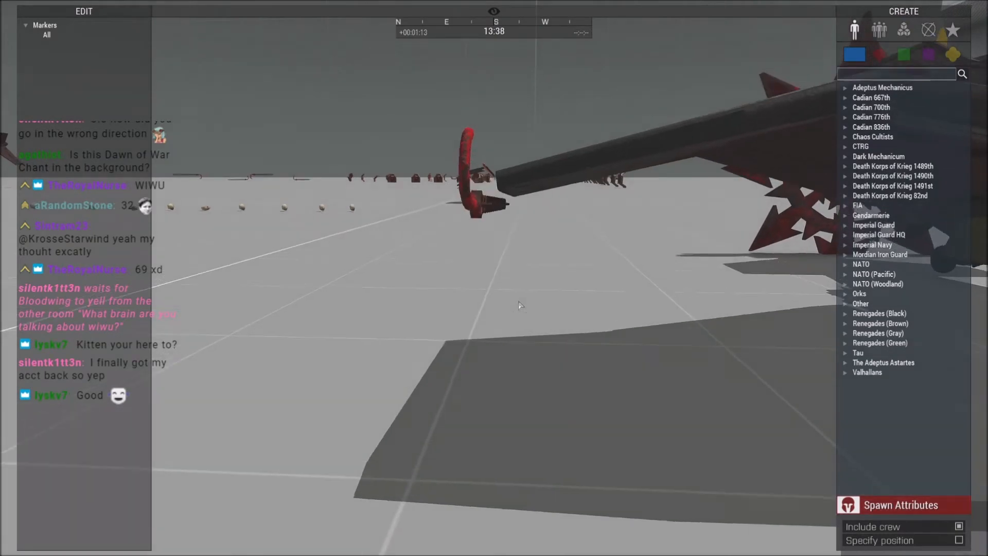
key("w")
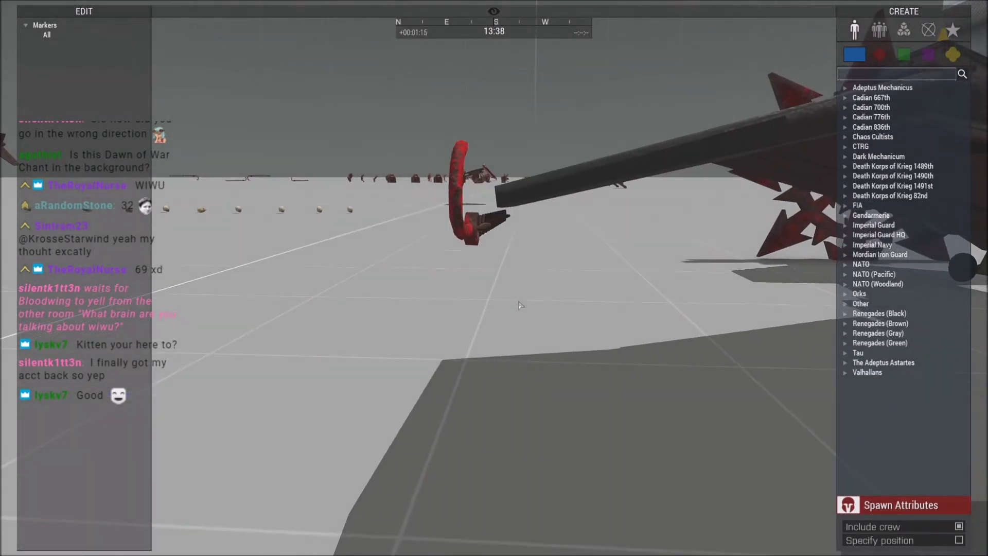
key("w")
key("a")
right_click_drag(520, 305, 659, 304)
key("a")
Abort the mission, confirm, and continue past the debriefing back to the scenario editor.
key("Escape")
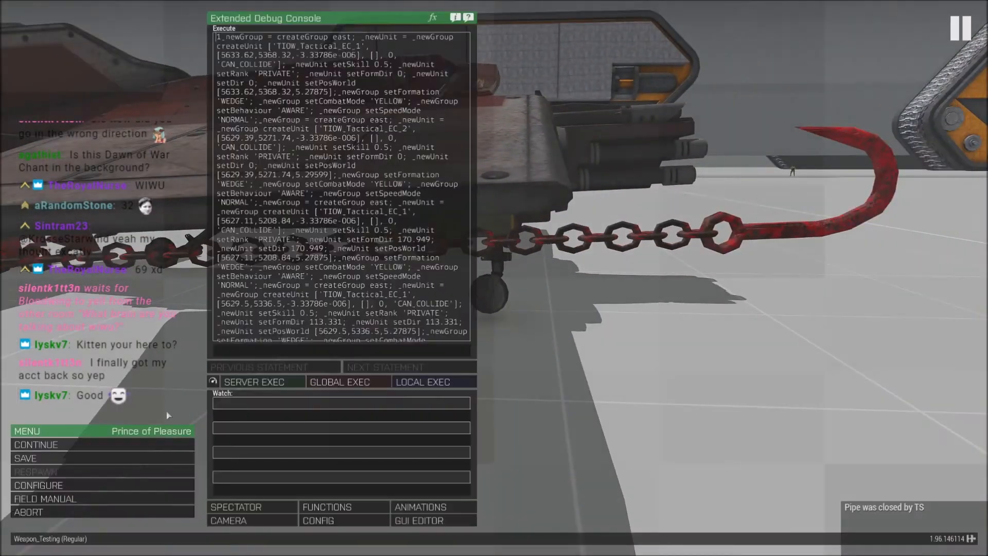
left_click(31, 512)
left_click(417, 265)
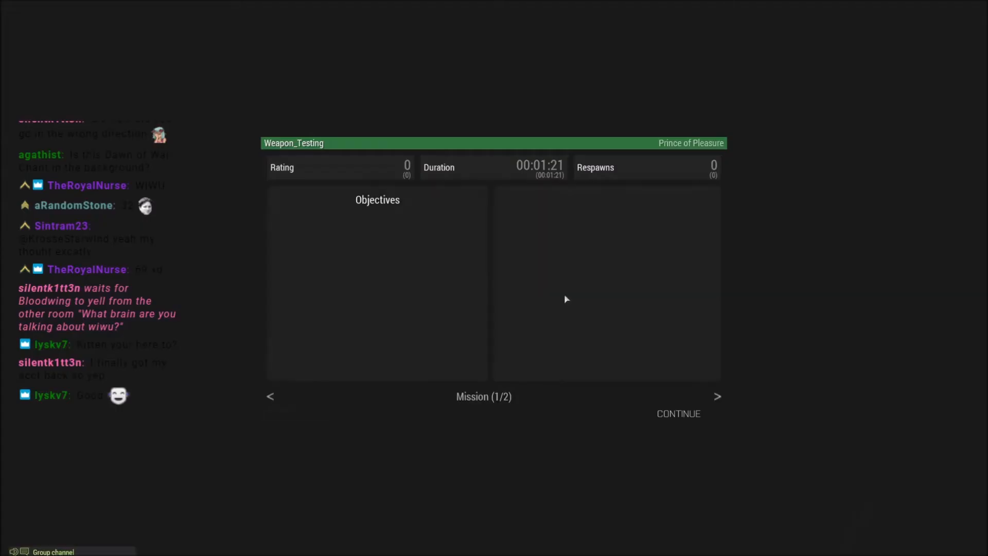
left_click(687, 417)
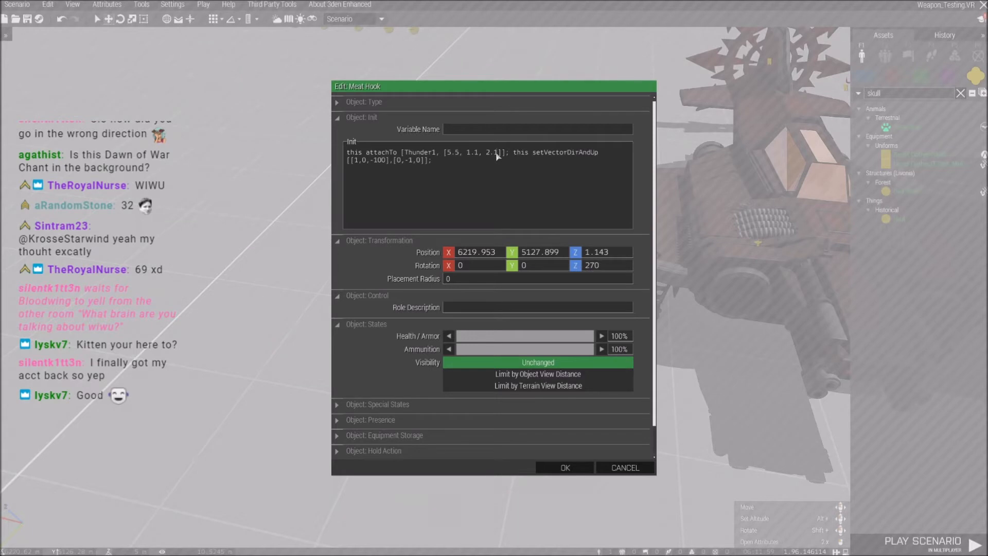
type("5")
left_click_drag(478, 153, 467, 154)
key("Escape")
Set the second attachTo offset to 0.9 in the meat hook's init code and accept the change.
double_click(429, 253)
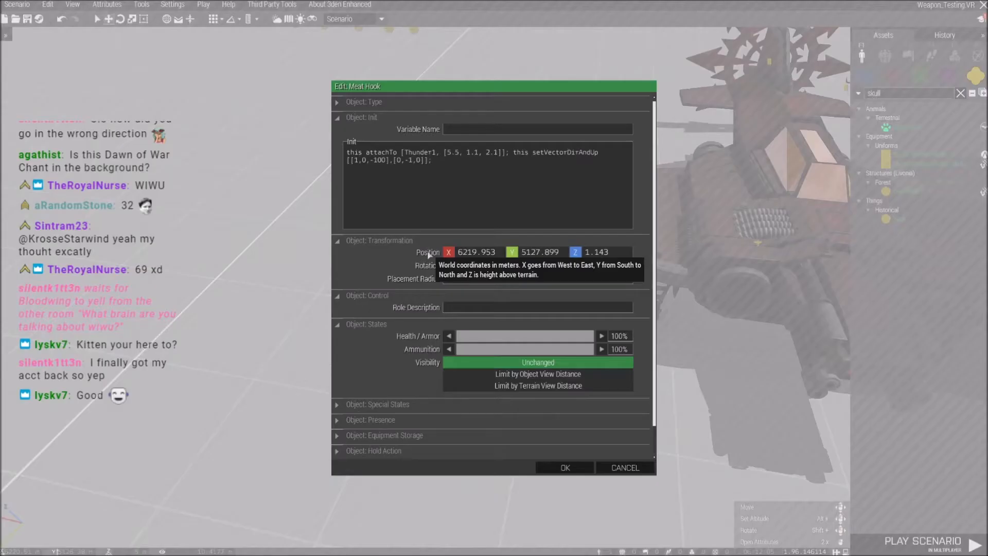
left_click_drag(479, 154, 467, 157)
type("0.9")
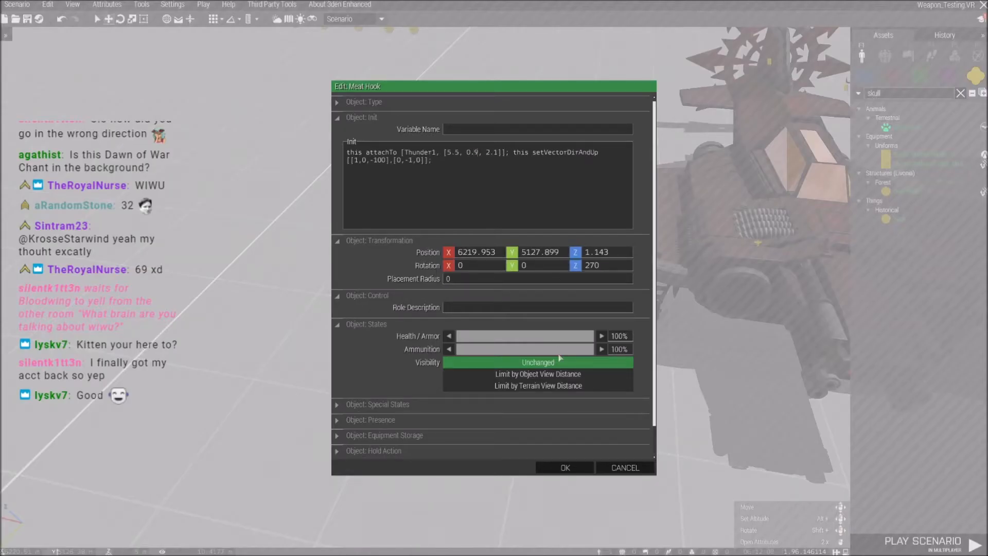
left_click(563, 469)
Play the scenario in multiplayer, accept the role assignment and continue from the briefing map into the mission.
left_click(203, 5)
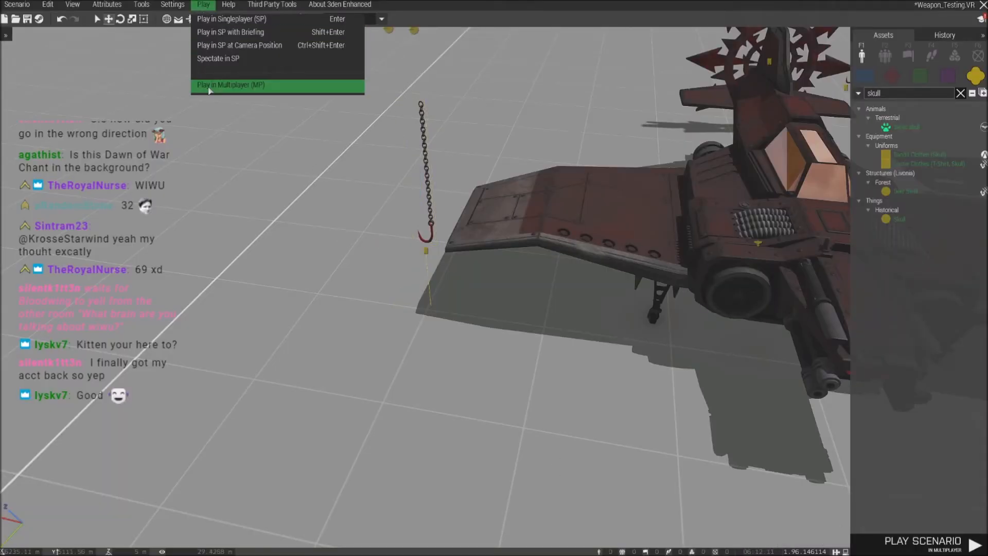
key("Return")
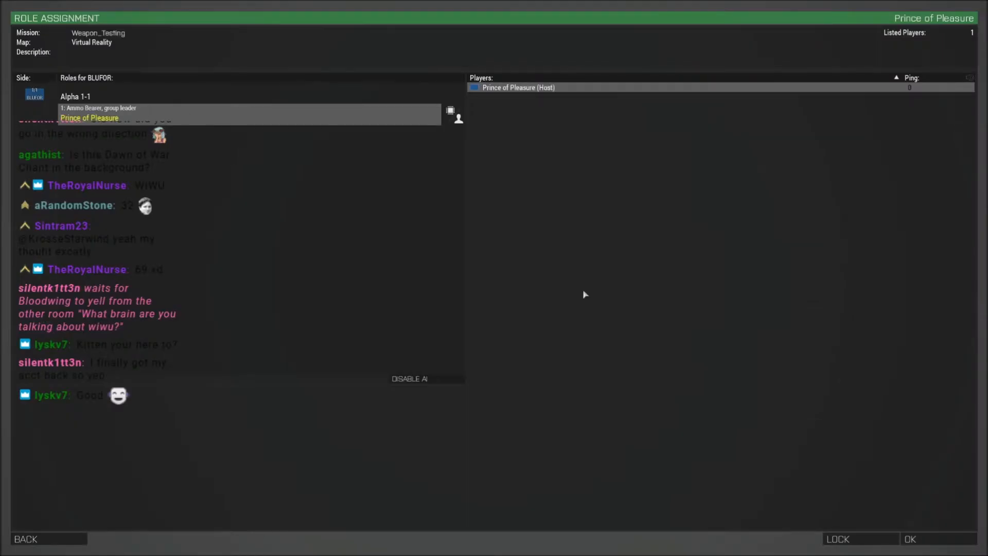
left_click(937, 535)
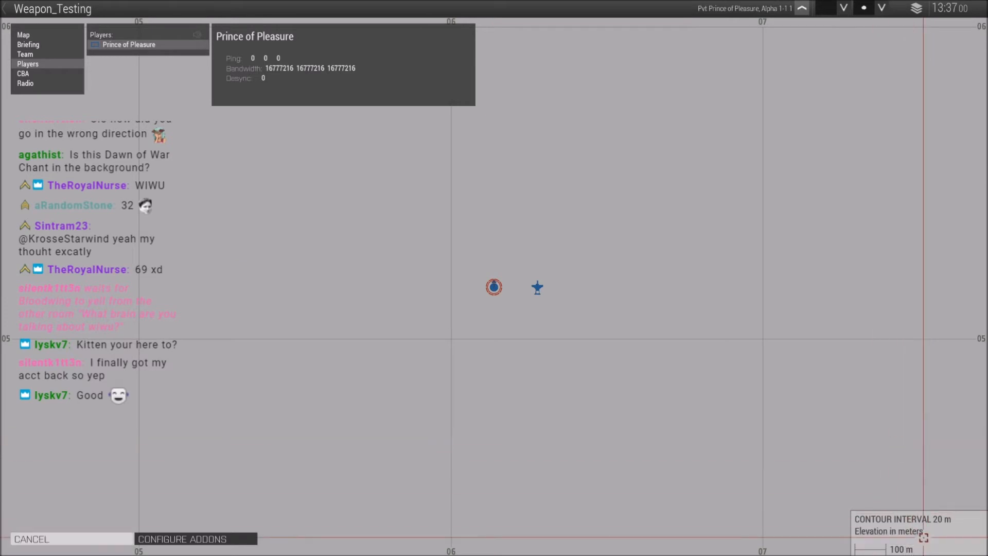
left_click(915, 539)
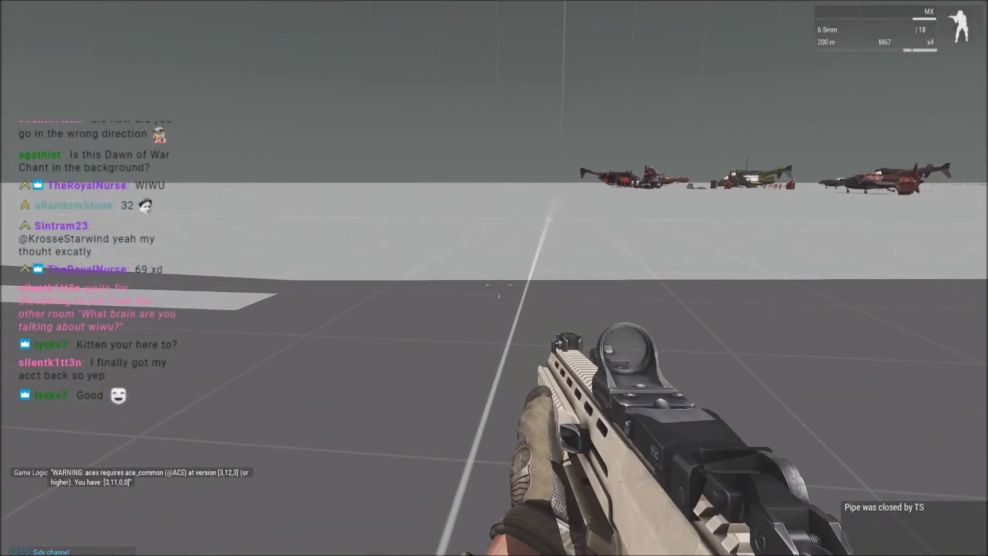
Dismiss the config error in the game master view and examine the hook's height against the wingtip from the front and side.
key("y")
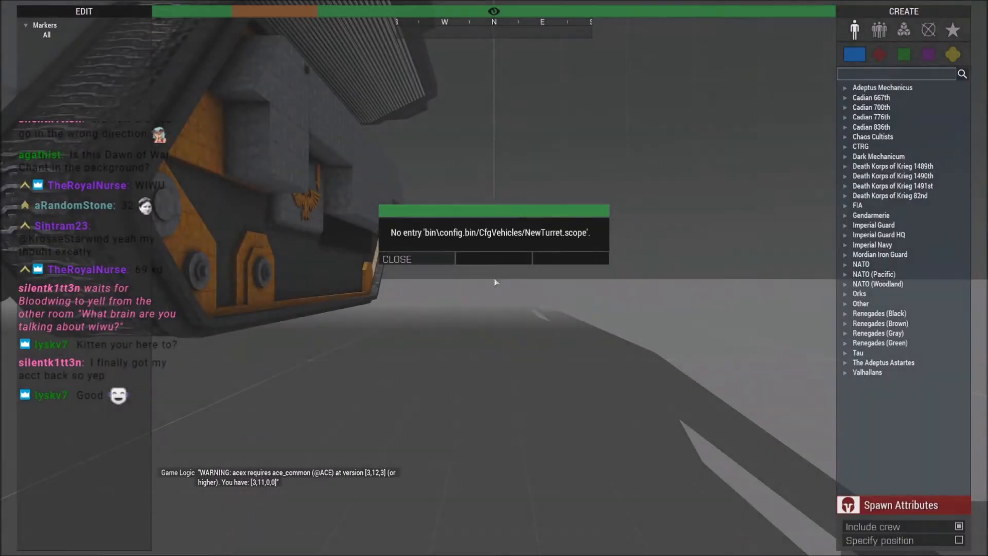
left_click(397, 263)
right_click_drag(398, 263, 525, 324)
key("w")
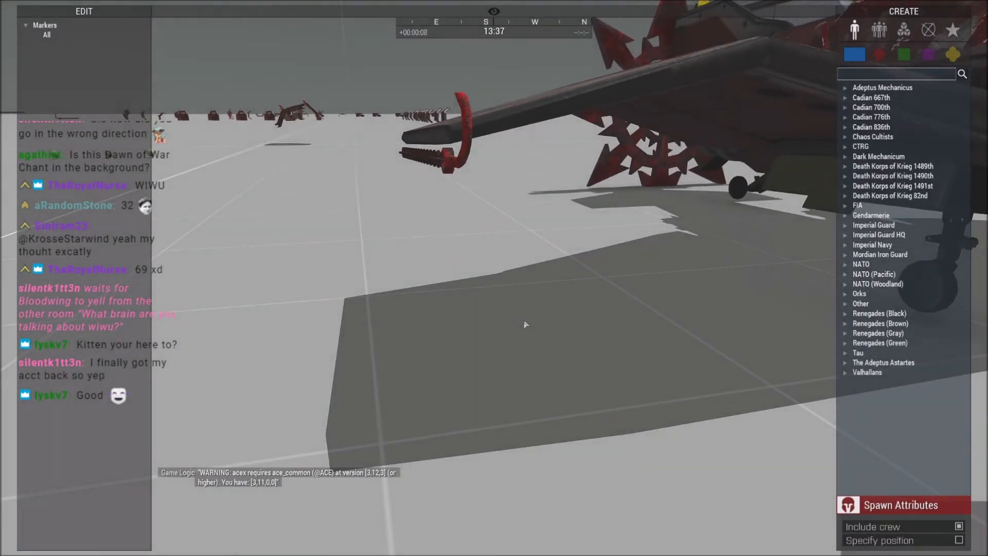
key("w")
key("a")
right_click_drag(467, 324, 555, 319)
key("s")
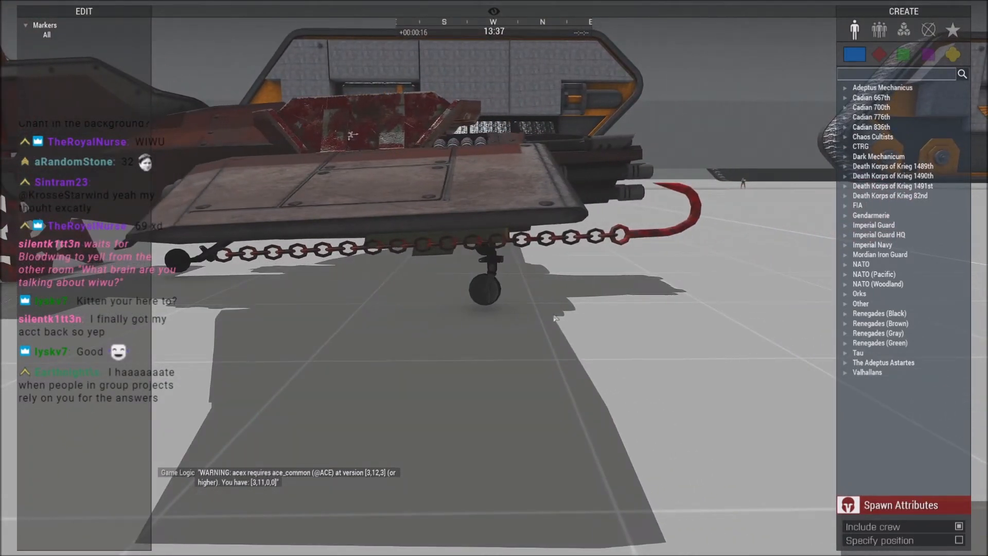
Abort the running test, confirm the return to the lobby and leave the role assignment for the editor.
key("Escape")
left_click(150, 512)
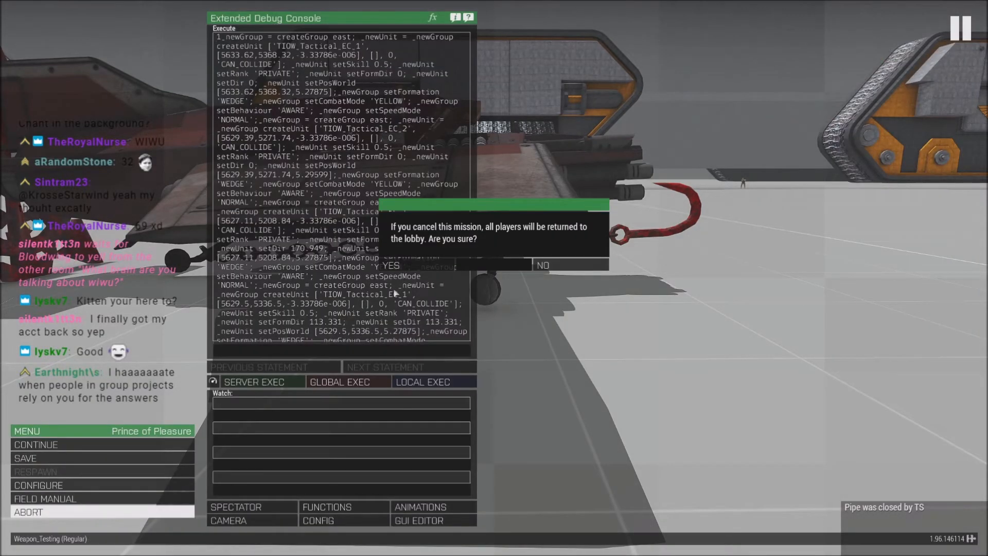
left_click(403, 266)
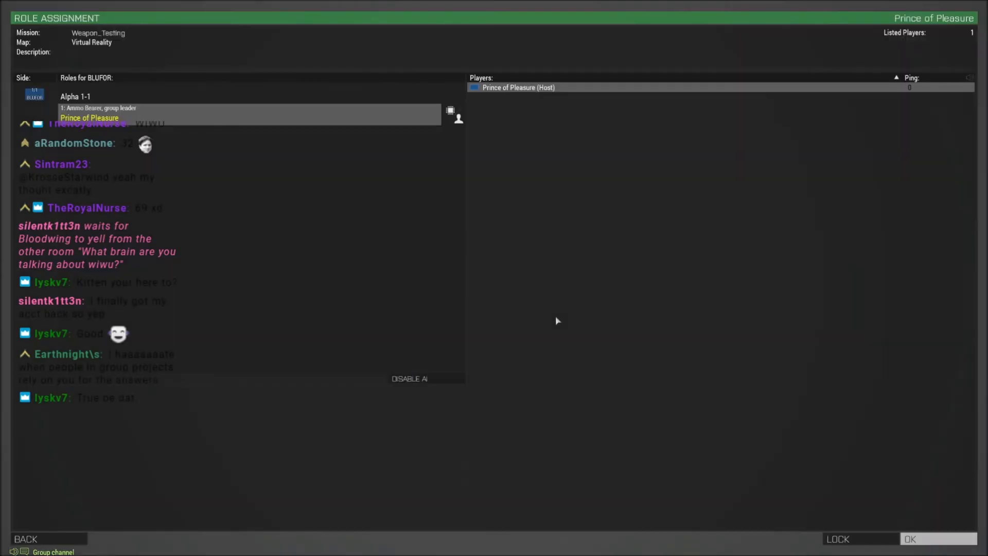
key("Escape")
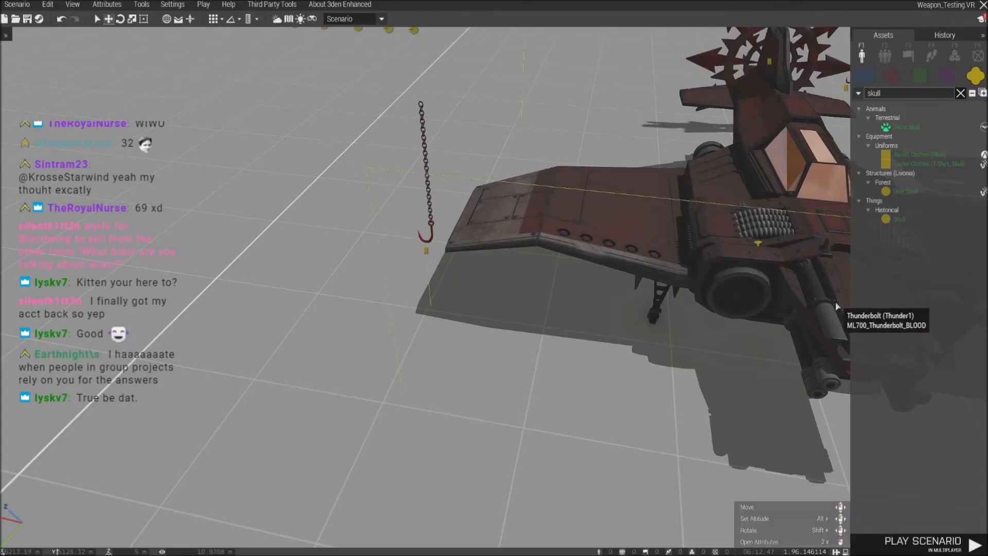
Set the second attachTo offset to 0.7 in the meat hook's init code and accept the change.
double_click(430, 254)
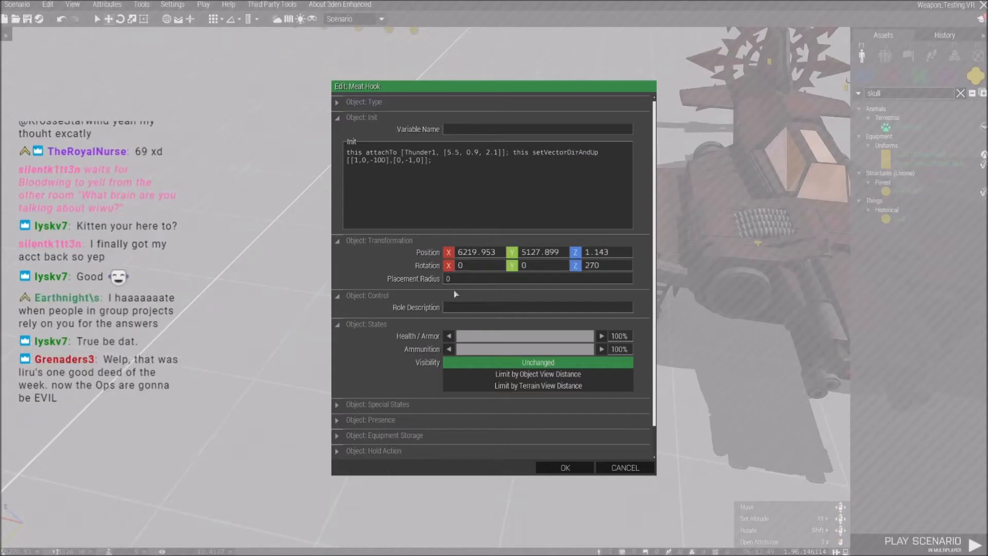
left_click(478, 153)
key("BackSpace")
type("7")
left_click(565, 468)
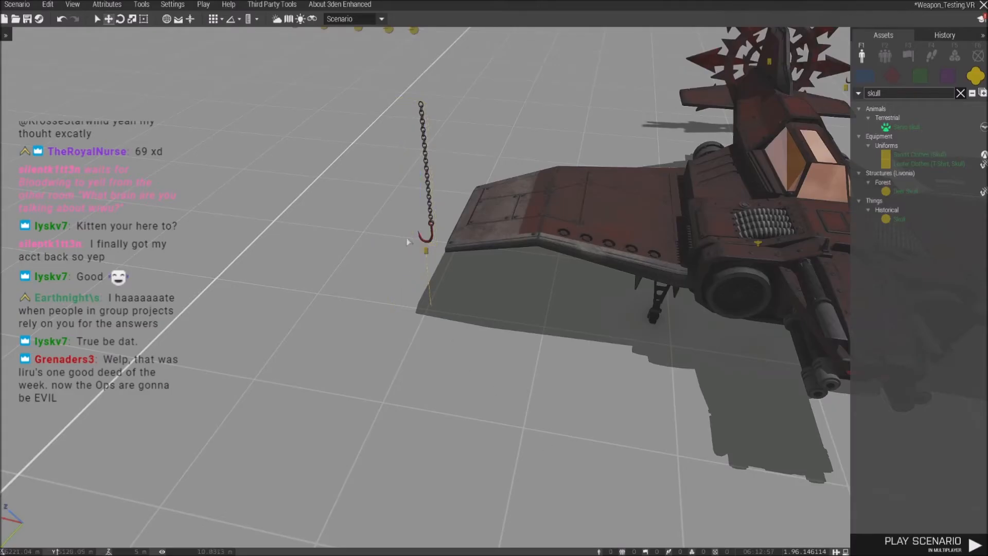
Play the updated scenario in multiplayer, taking the Ammo Bearer role in Alpha 1-1.
left_click(203, 4)
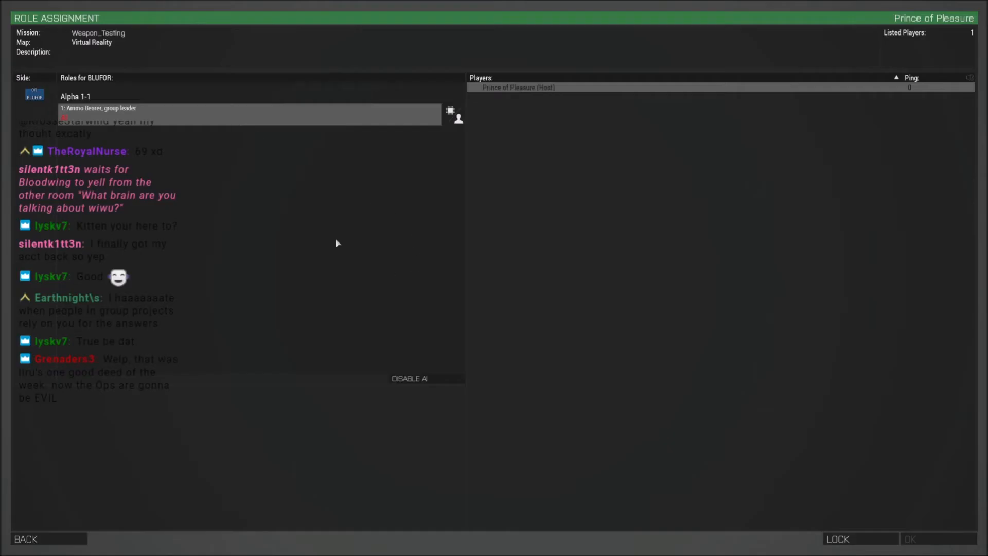
left_click(181, 118)
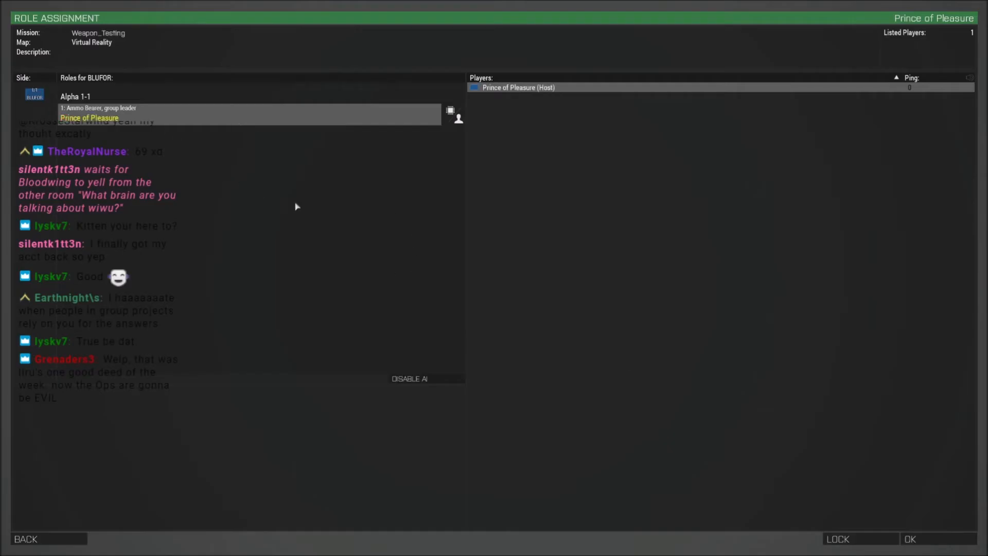
left_click(927, 538)
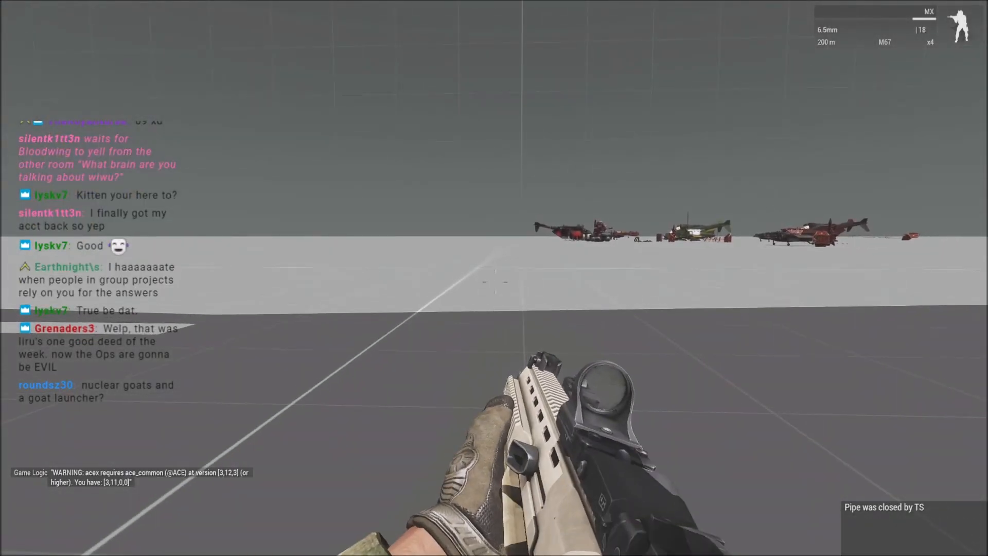
Dismiss the config error in the game master view and examine the hook against the wing's outer edge from the front.
key("y")
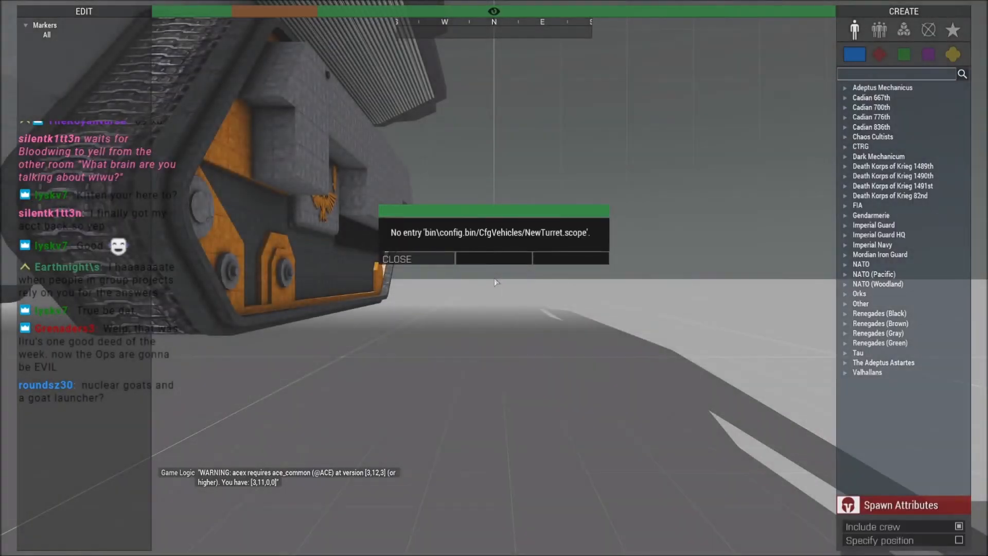
left_click(399, 258)
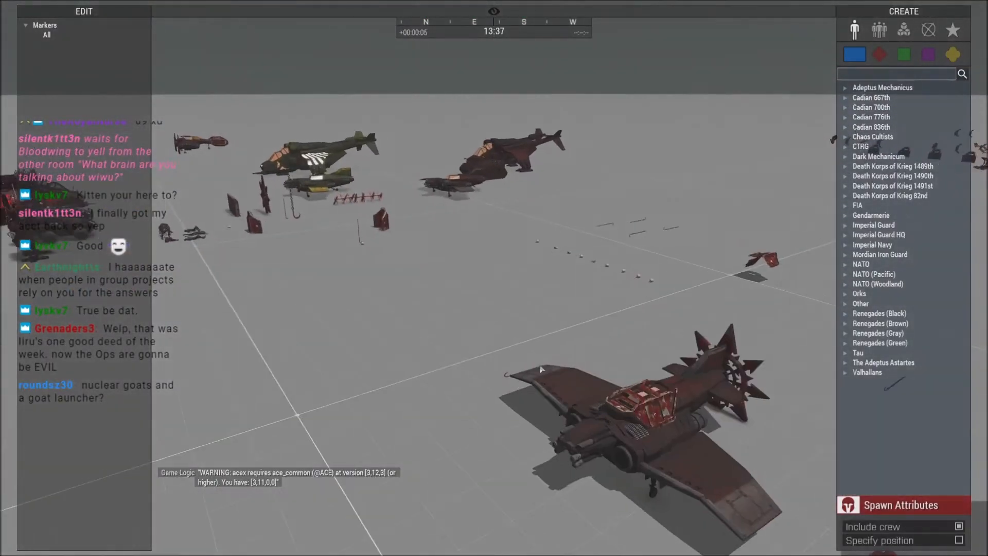
key("z")
right_click_drag(583, 374, 606, 355)
key("w")
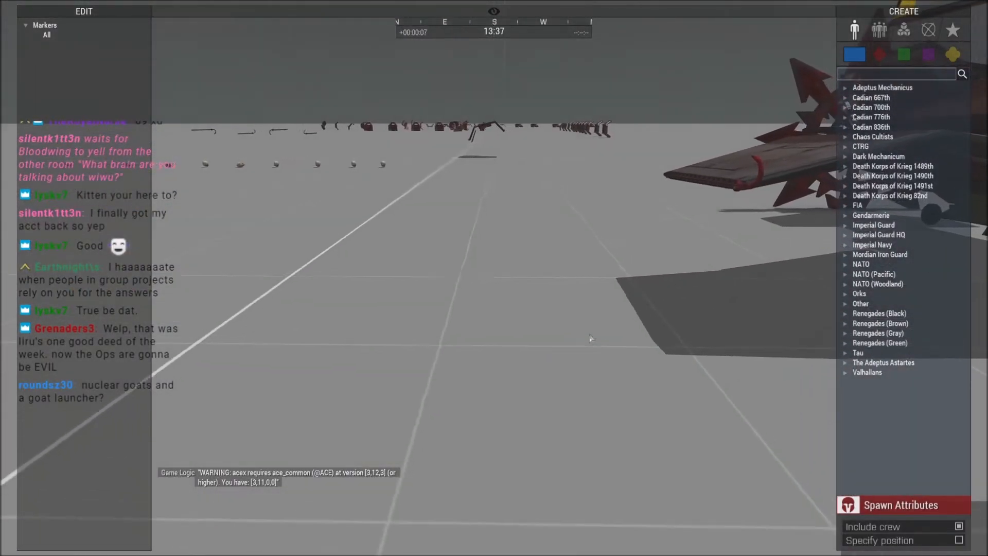
key("w")
key("d")
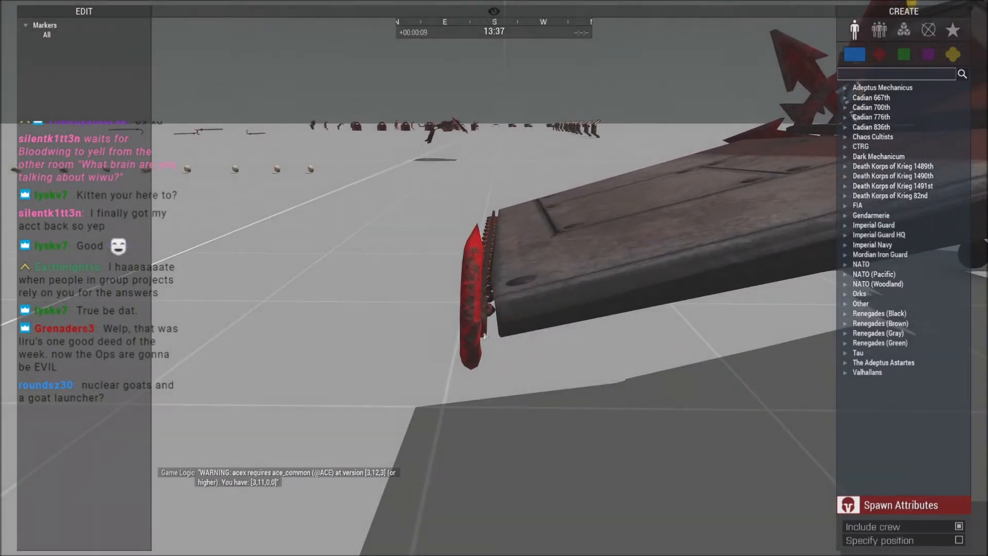
key("z")
right_click_drag(479, 327, 489, 329)
key("z")
key("w")
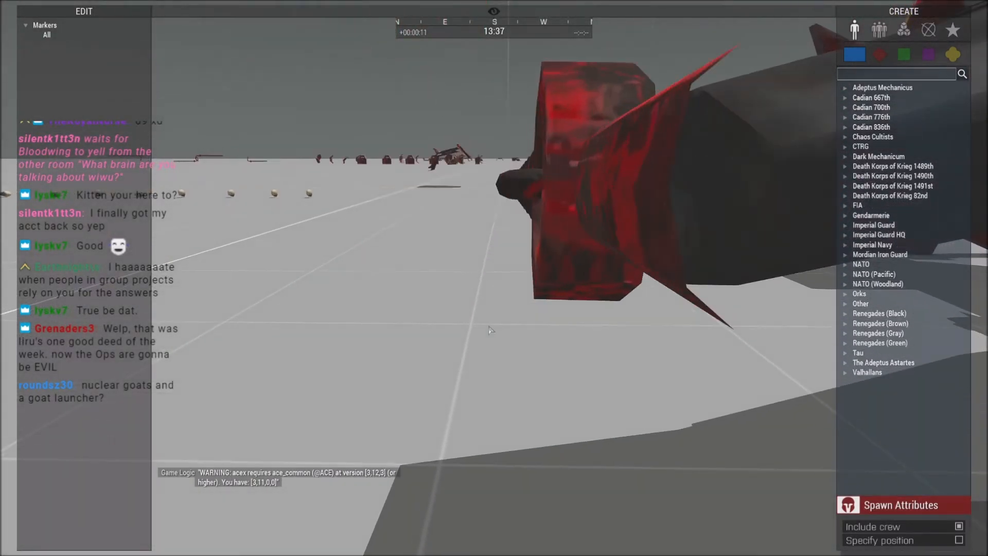
Hide the game master interface and examine the chain along the wing's outer edge from behind, above and below.
key("BackSpace")
key("w")
key("q")
right_click_drag(489, 330, 397, 288)
key("s")
key("a")
key("d")
key("w")
key("d")
key("s")
key("d")
key("w")
key("d")
key("w")
right_click_drag(508, 289, 472, 293)
key("d")
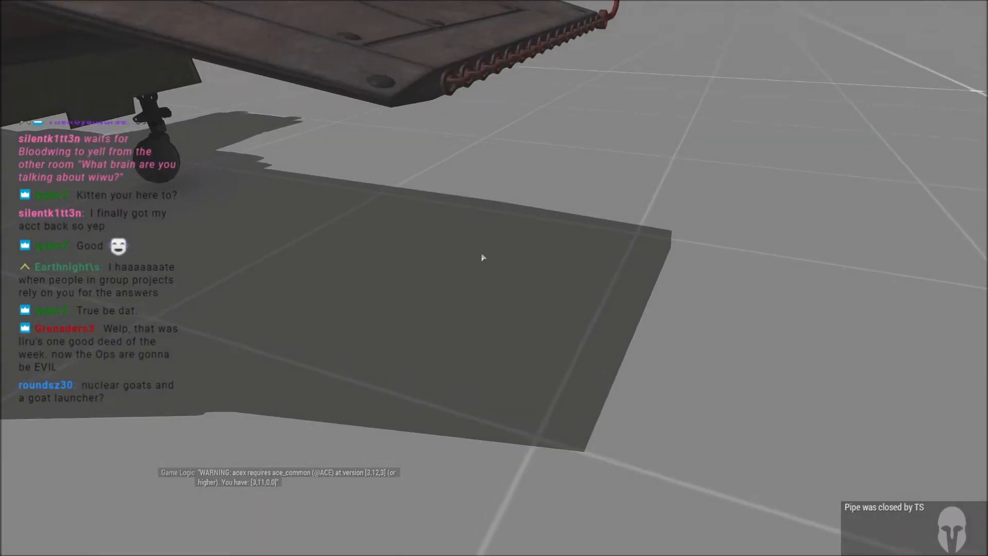
key("w")
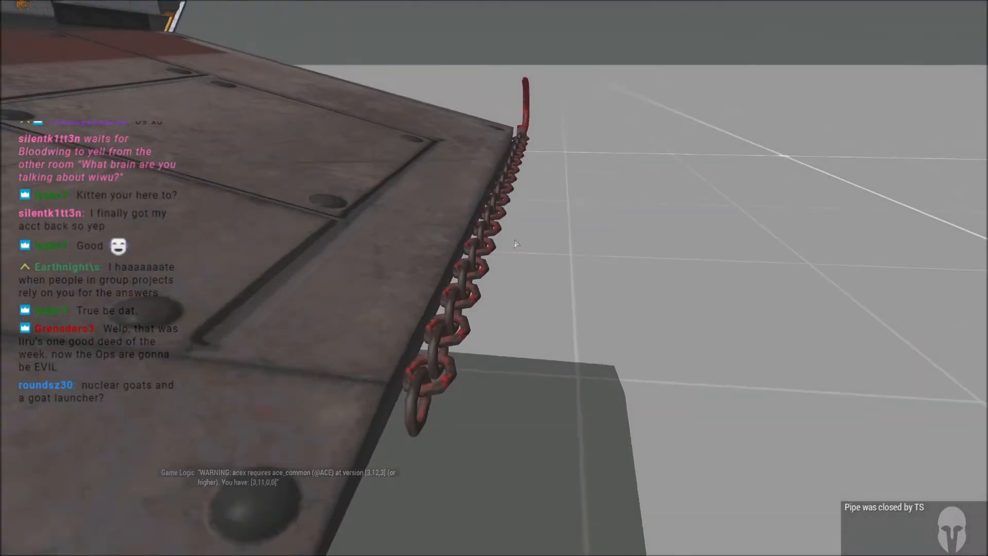
key("d")
right_click_drag(515, 243, 592, 243)
Restore the game master interface and view the whole Thunder1 aircraft from the front.
key("BackSpace")
key("w")
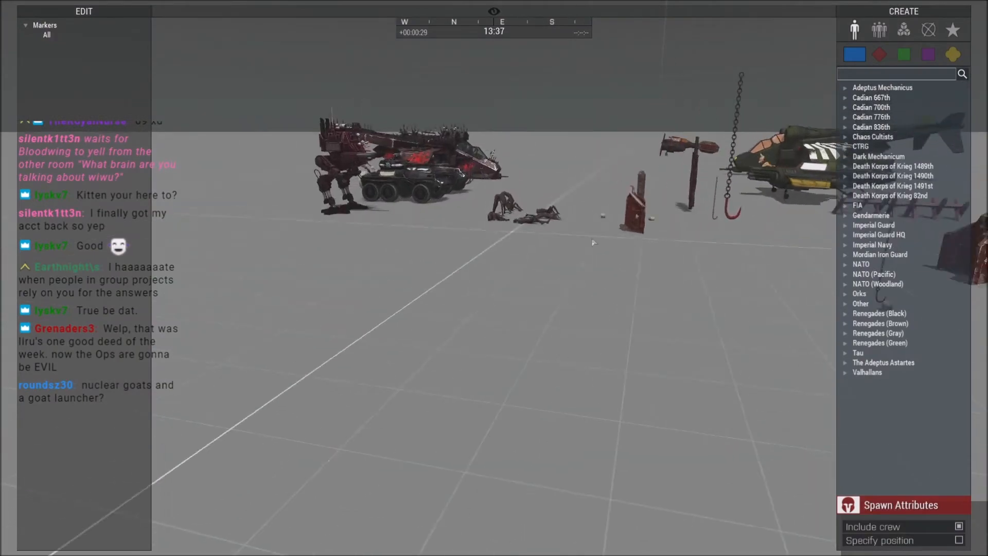
right_click_drag(552, 285, 426, 290)
key("a")
key("w")
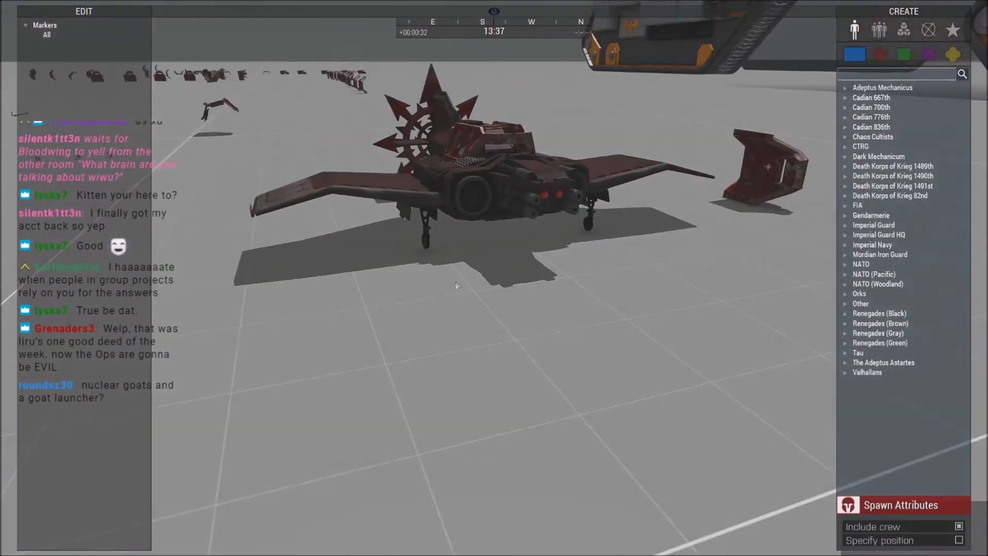
Abort the multiplayer test and return to the scenario editor.
key("Escape")
left_click(52, 512)
left_click(417, 265)
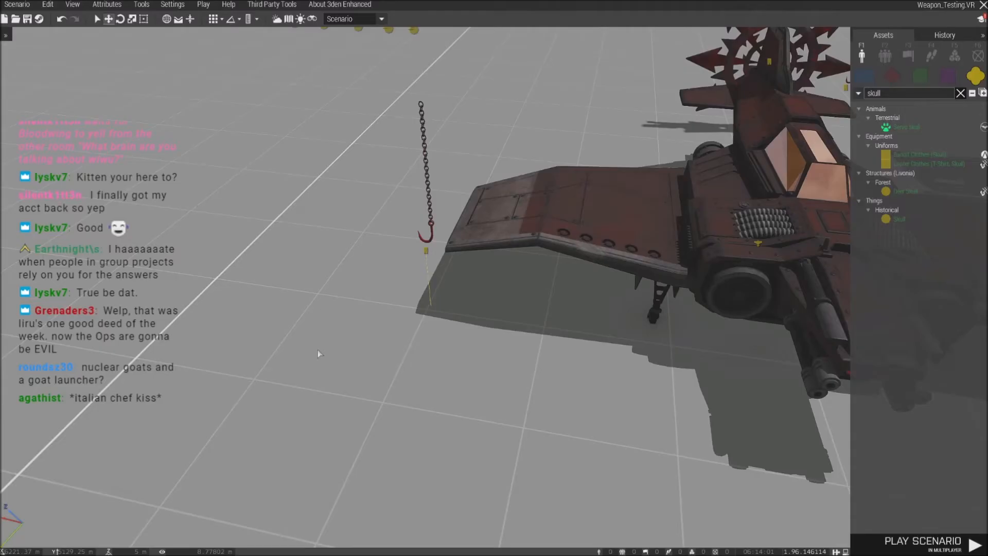
Duplicate the meat hook beside the opposite wing and set the copy's attachTo offset to [-5.5, 0.7, 2.2] on Thunder1.
left_click(425, 251)
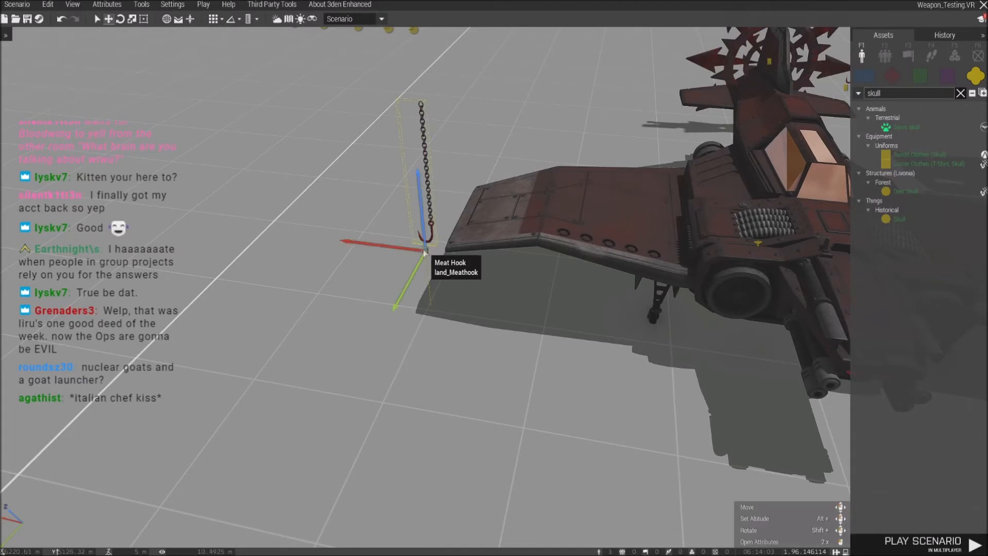
key("d")
key("s")
left_click_drag(408, 254, 682, 211)
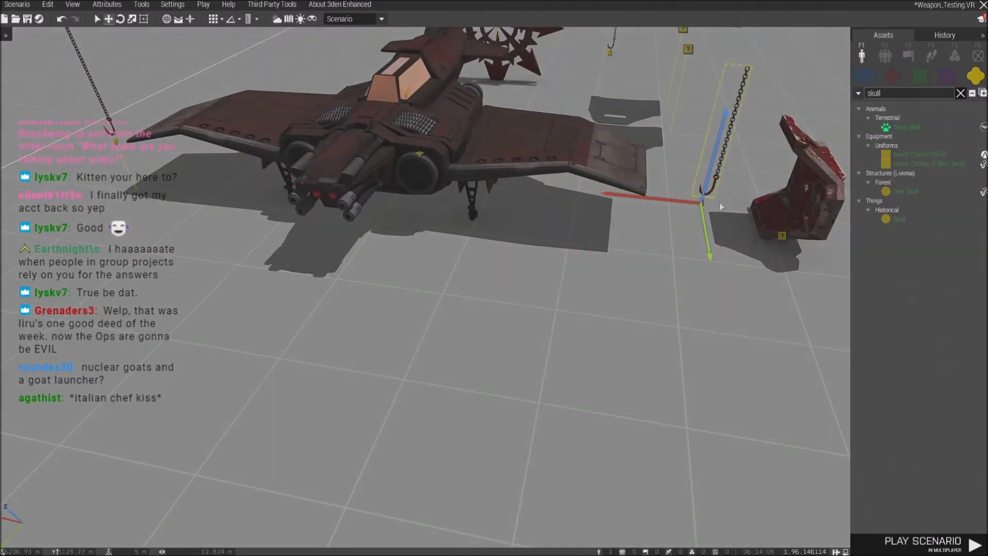
left_click(687, 213)
double_click(701, 204)
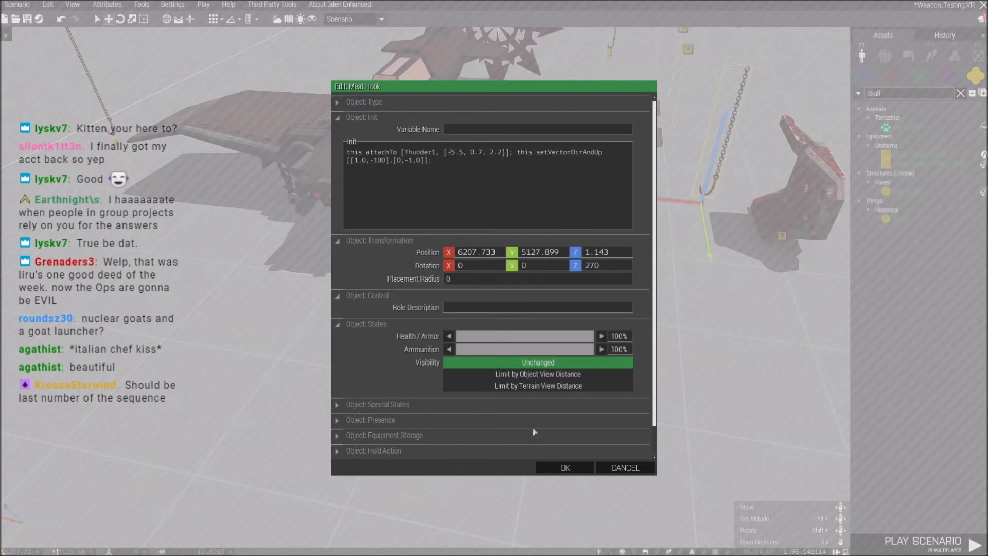
left_click(558, 467)
left_click(535, 449)
key("s")
right_click_drag(535, 450, 362, 159)
key("w")
key("ctrl+v")
key("a")
right_click_drag(446, 400, 375, 276)
key("ctrl+z")
key("s")
left_click(558, 290)
key("w")
right_click_drag(559, 289, 721, 323)
key("ctrl+v")
left_click(528, 336)
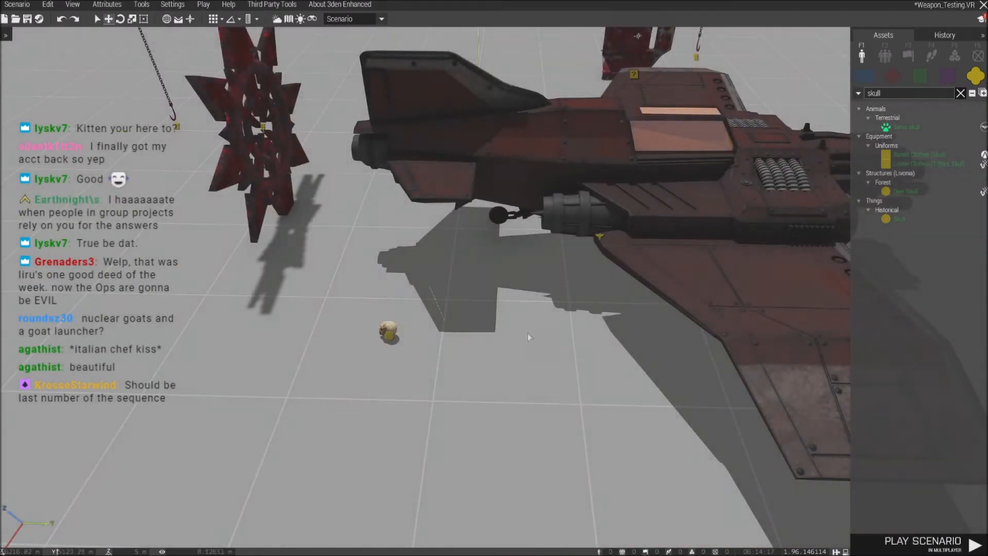
Copy the attachTo statement with offset [5.5, 0.7, 2.2] from the original meat hook's init code.
key("w")
key("z")
right_click_drag(455, 360, 532, 301)
key("s")
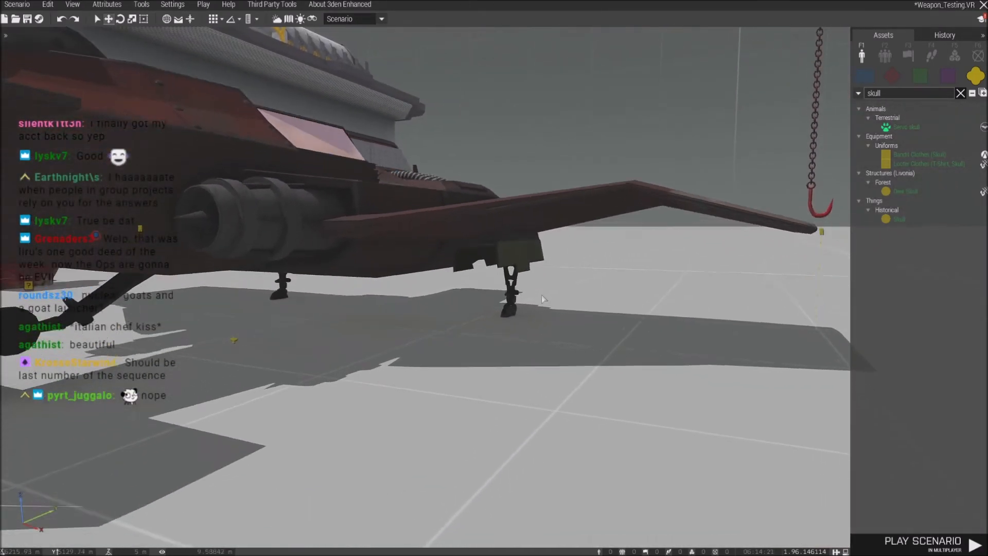
key("s")
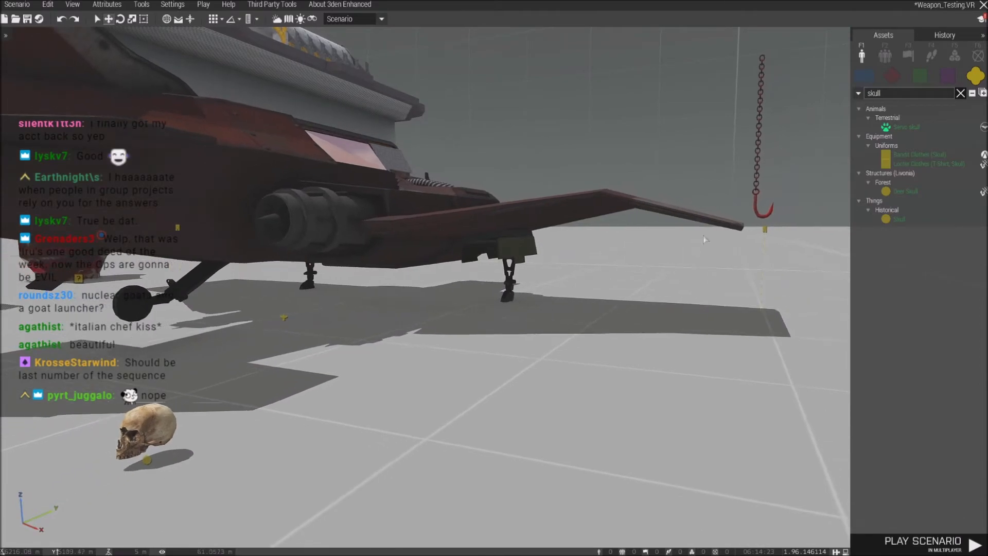
double_click(764, 226)
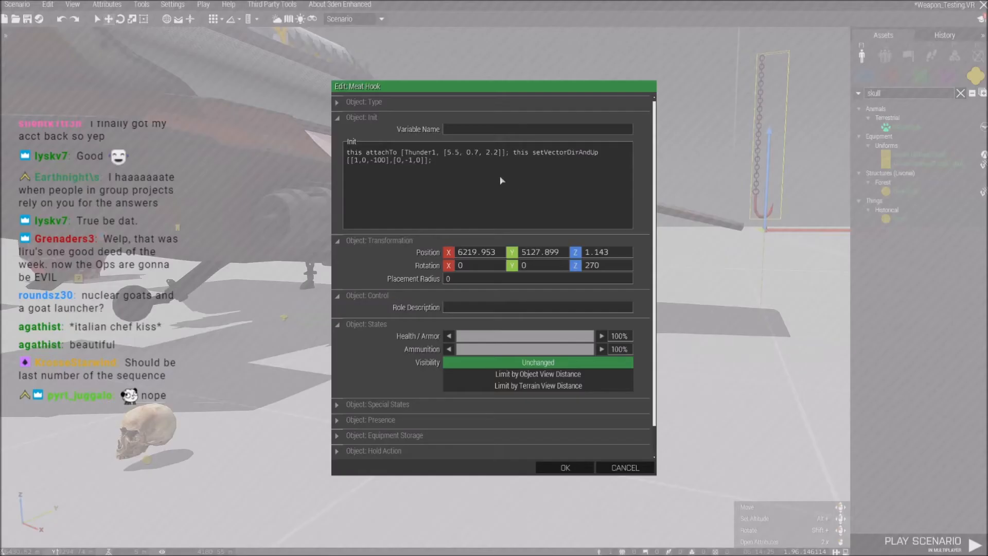
left_click_drag(511, 158, 292, 157)
key("ctrl+c")
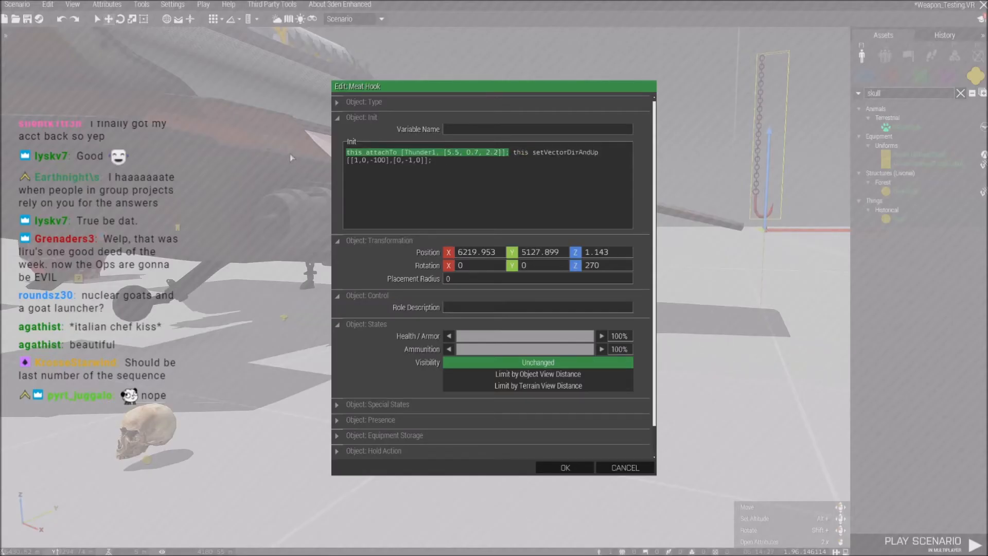
left_click(565, 466)
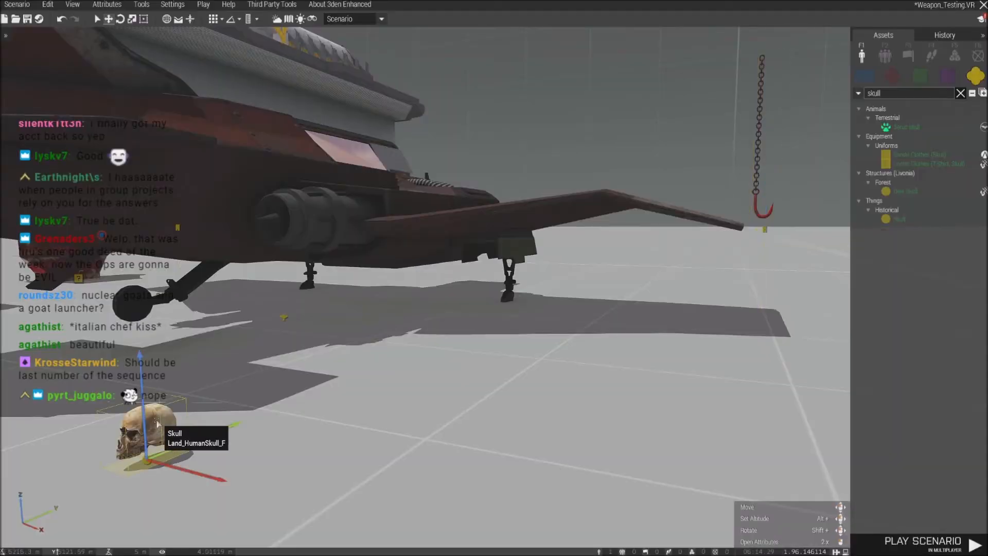
Paste the attachTo statement into the skull's init code and remove its setVectorDirAndUp statement.
double_click(154, 427)
left_click(348, 155)
key("ctrl+v")
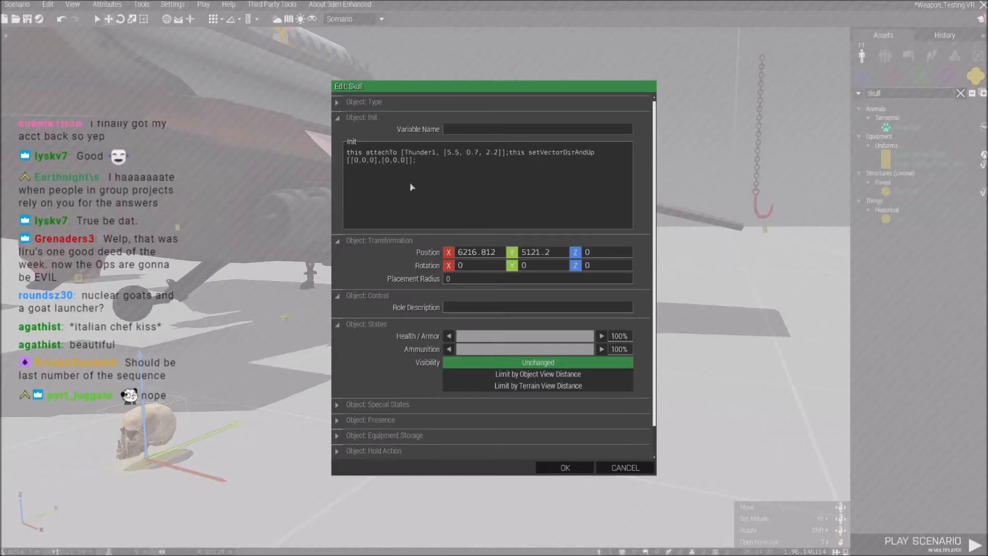
left_click_drag(511, 155, 607, 215)
key("BackSpace")
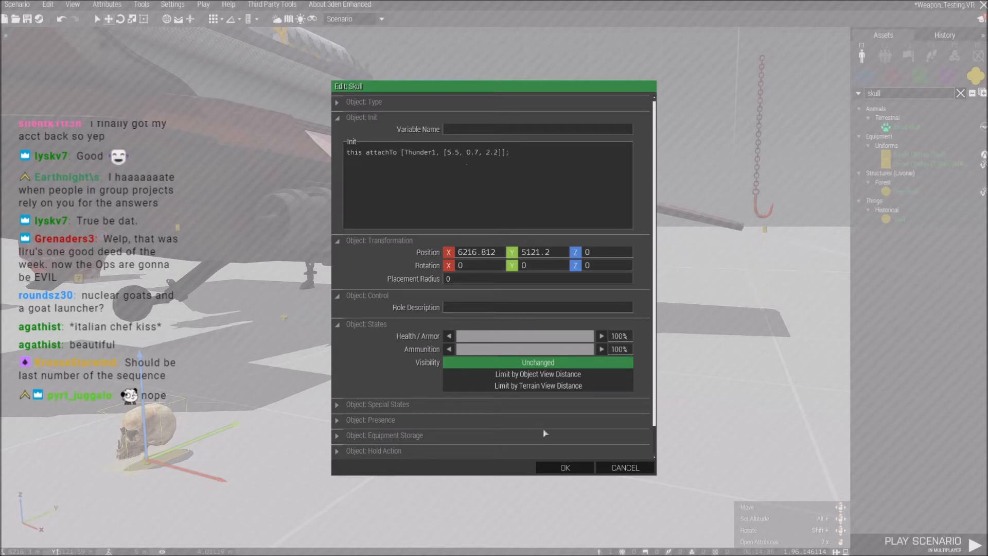
left_click(565, 466)
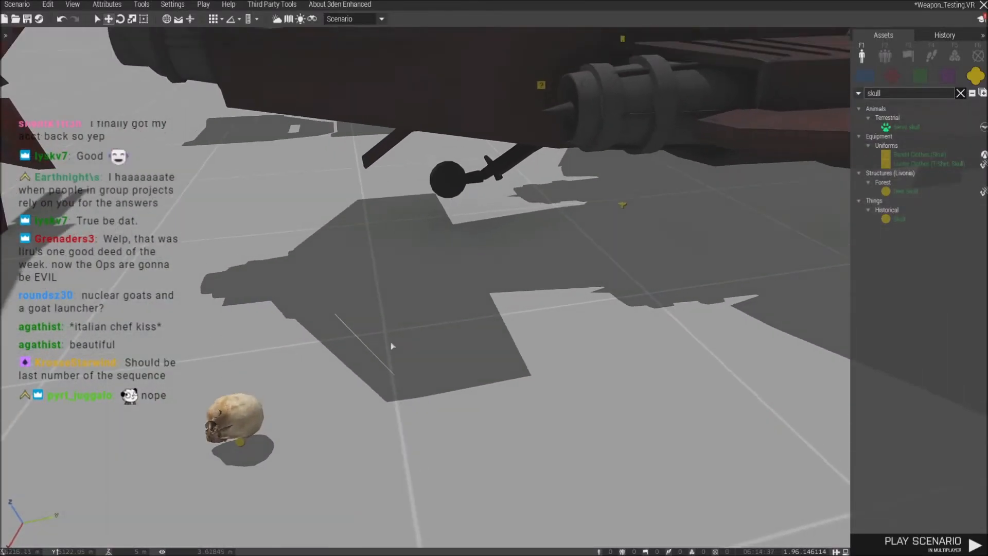
Move the skull onto the Thunder1 aircraft's origin marker on the ground beneath the fuselage.
left_click(231, 414)
key("w")
right_click_drag(561, 320, 597, 325)
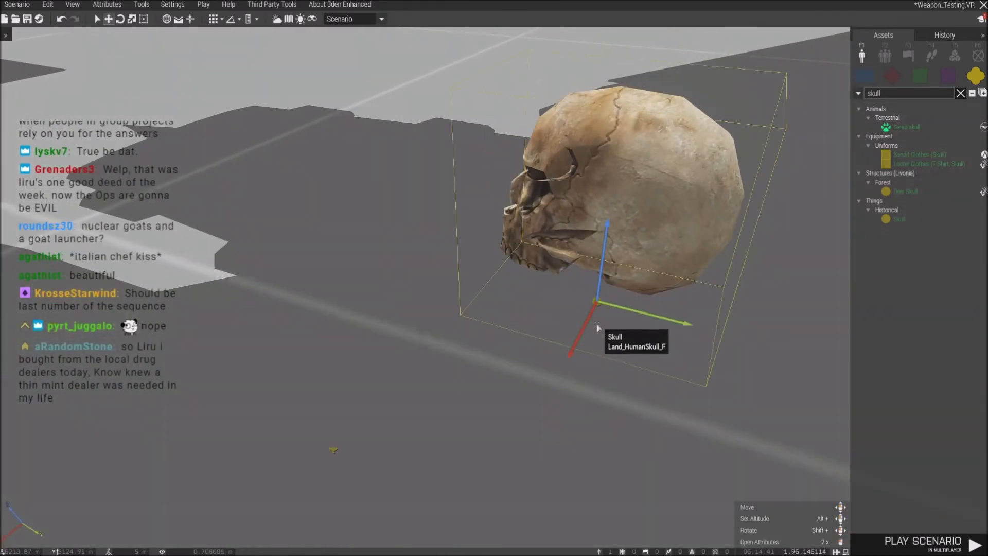
left_click_drag(596, 304, 333, 450)
key("s")
right_click_drag(333, 452, 365, 428)
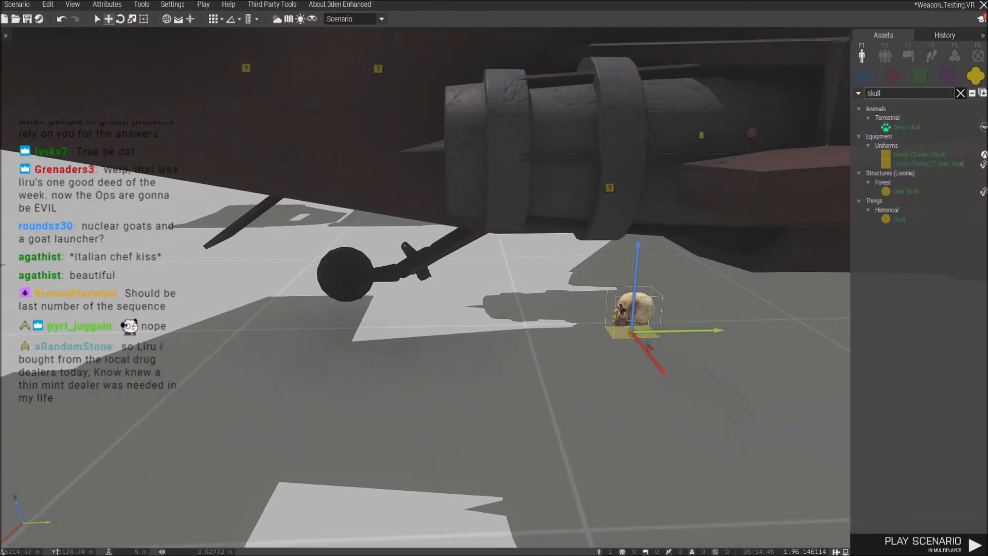
Shift the skull about 1.6 m toward the aircraft's tail and about 1.1 m sideways, behind the engine exhaust.
left_click_drag(669, 333, 445, 329)
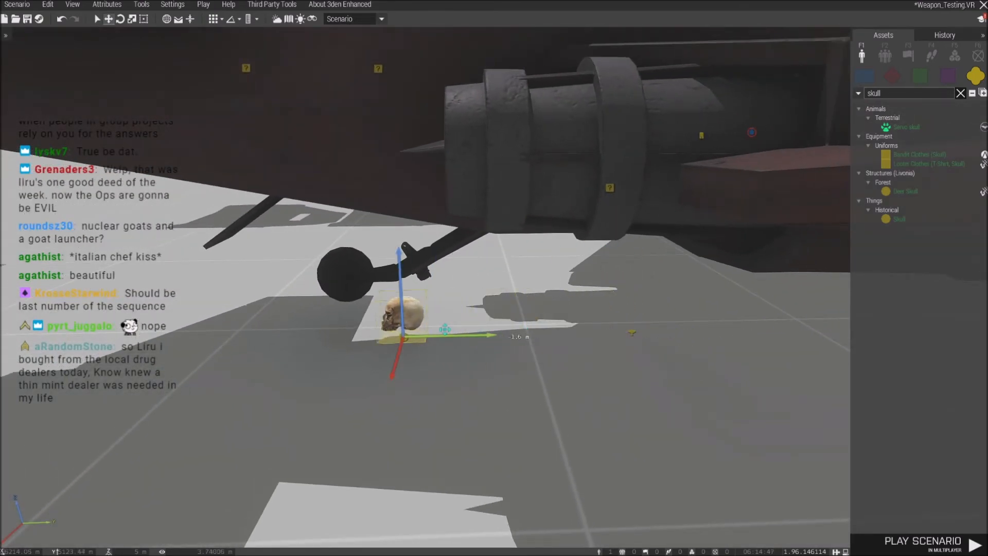
left_click_drag(397, 361, 404, 406)
key("s")
key("a")
right_click_drag(403, 406, 518, 413)
key("a")
key("a")
left_click_drag(482, 434, 439, 396)
key("s")
key("ctrl+z")
key("d")
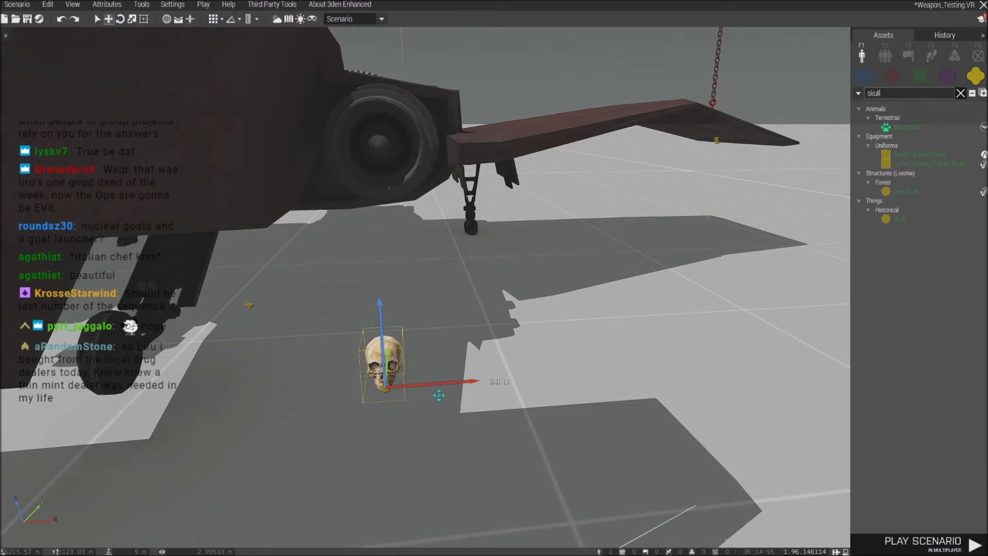
Set the skull's attachTo offset to [1.1, -1.6, 2.2] in its init code.
double_click(385, 392)
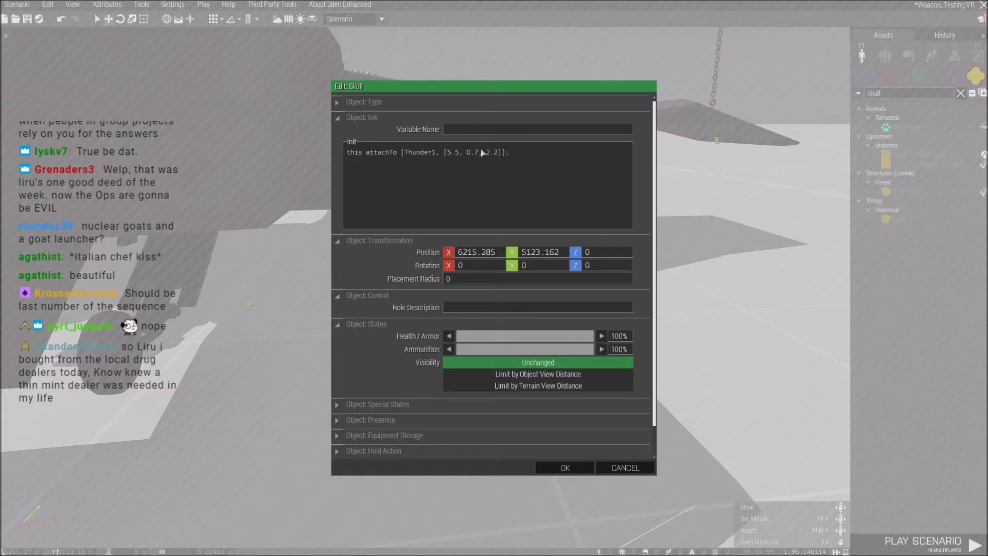
left_click_drag(473, 157, 470, 158)
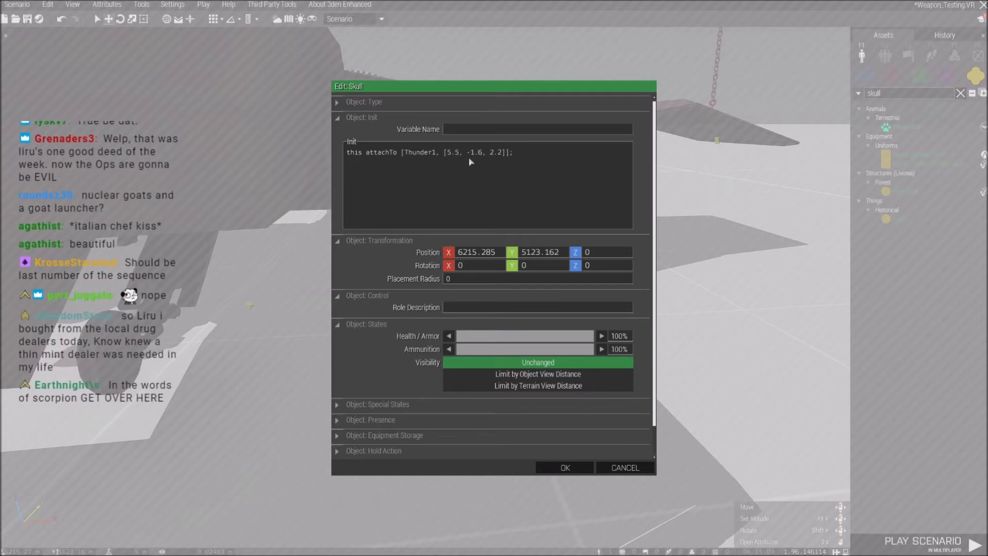
key("BackSpace")
key("BackSpace")
key("BackSpace")
type("1.5")
left_click(554, 471)
left_click(531, 461)
Play the scenario with the attached skull in multiplayer, taking the Ammo Bearer role in Alpha 1-1.
key("w")
left_click(203, 5)
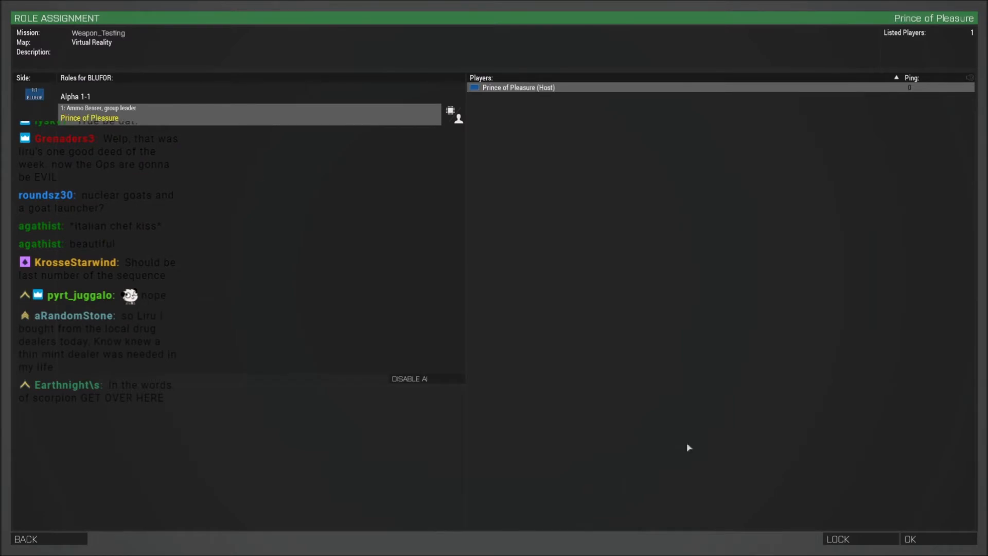
left_click(939, 540)
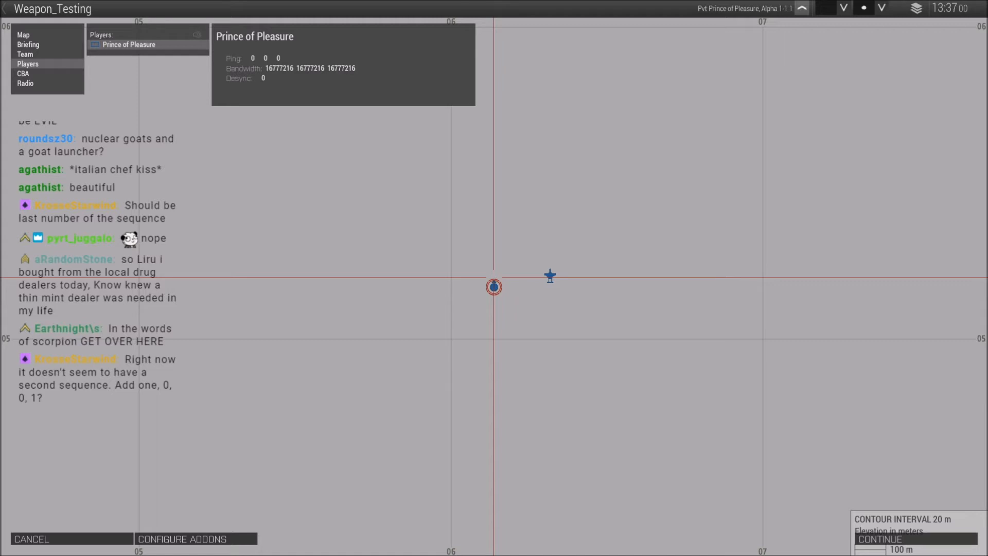
left_click(908, 537)
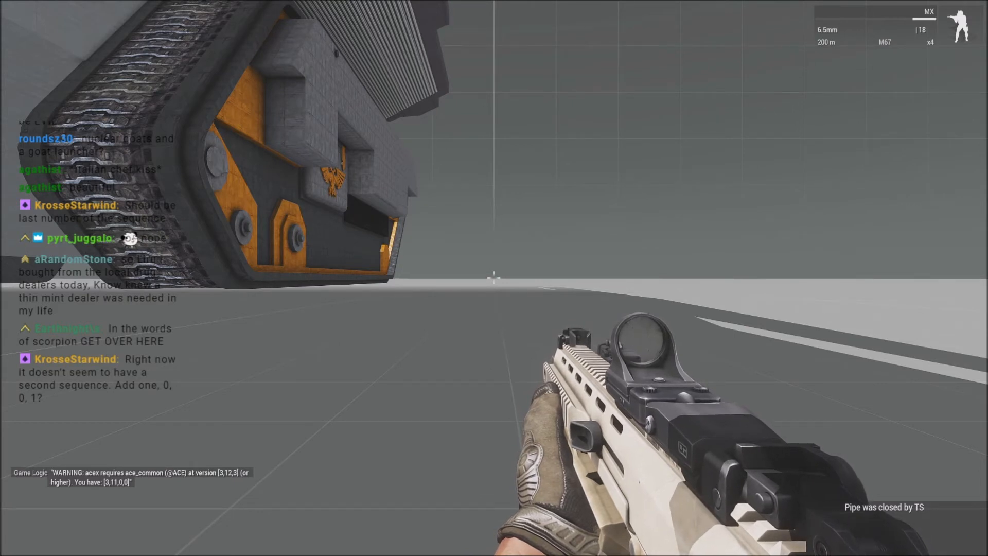
Open the game master view and examine the skull's position inside the Thunder1's engine exhaust from behind and the side.
key("y")
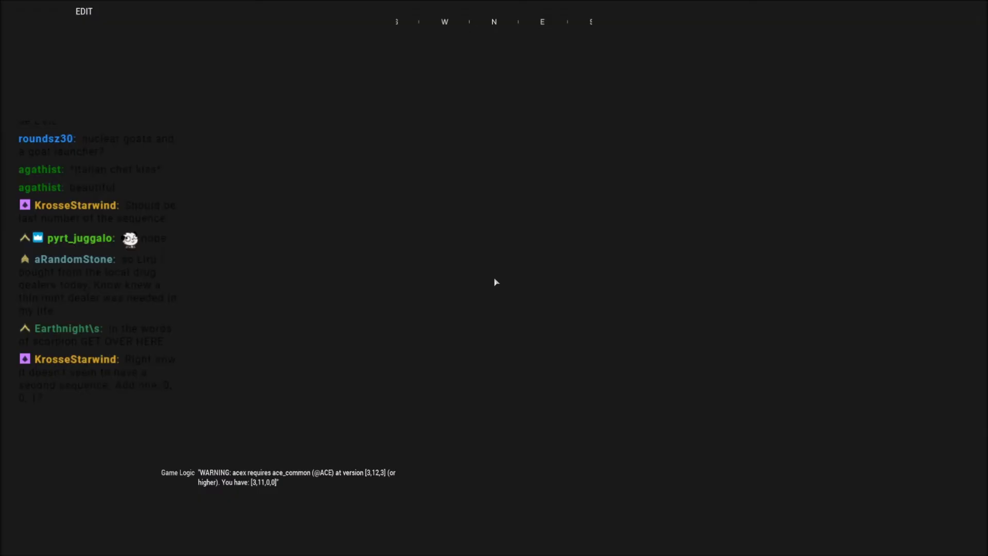
right_click_drag(454, 271, 332, 331)
key("w")
key("z")
key("d")
key("w")
key("d")
key("a")
right_click_drag(527, 310, 558, 260)
key("w")
key("d")
key("w")
key("s")
key("w")
key("a")
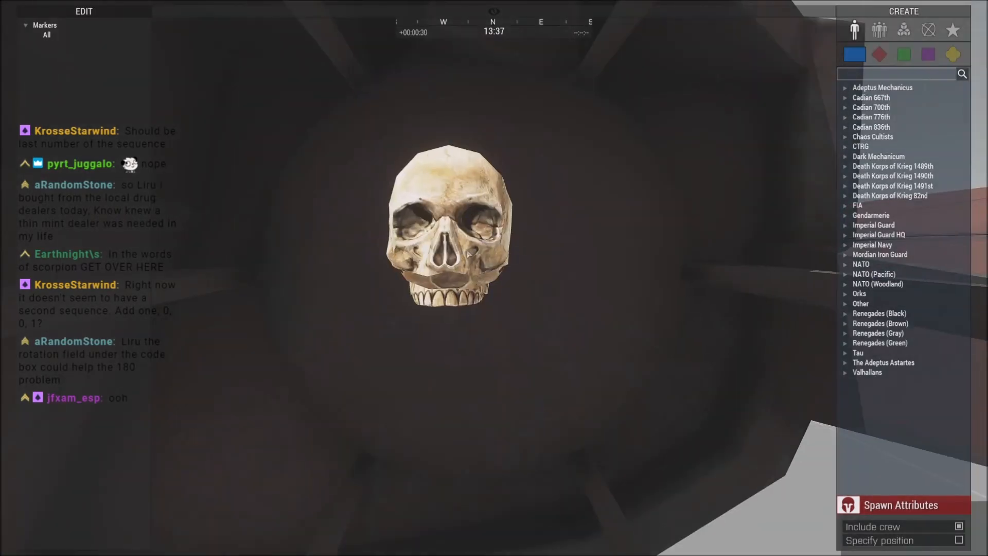
key("s")
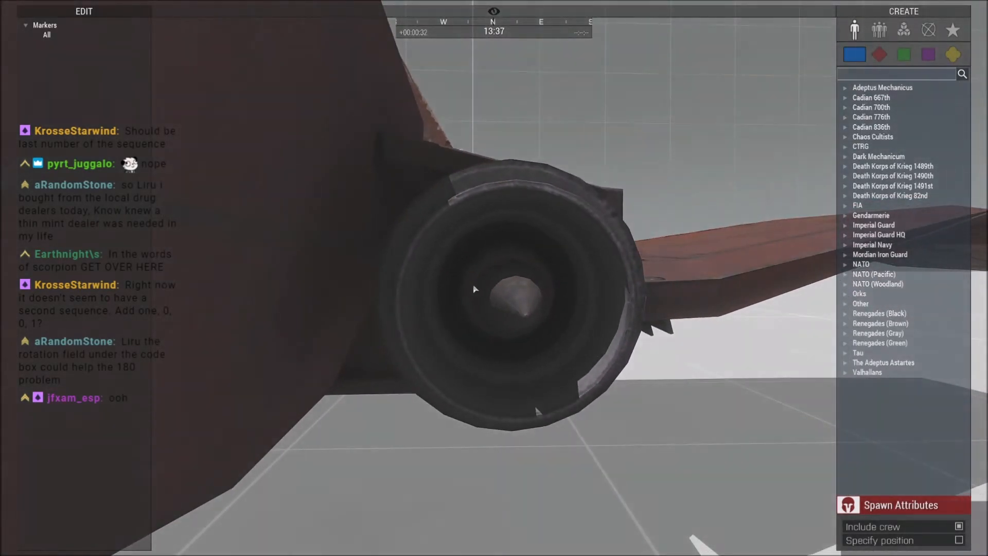
key("d")
Abort the skull placement test and go back to the scenario editor.
key("Escape")
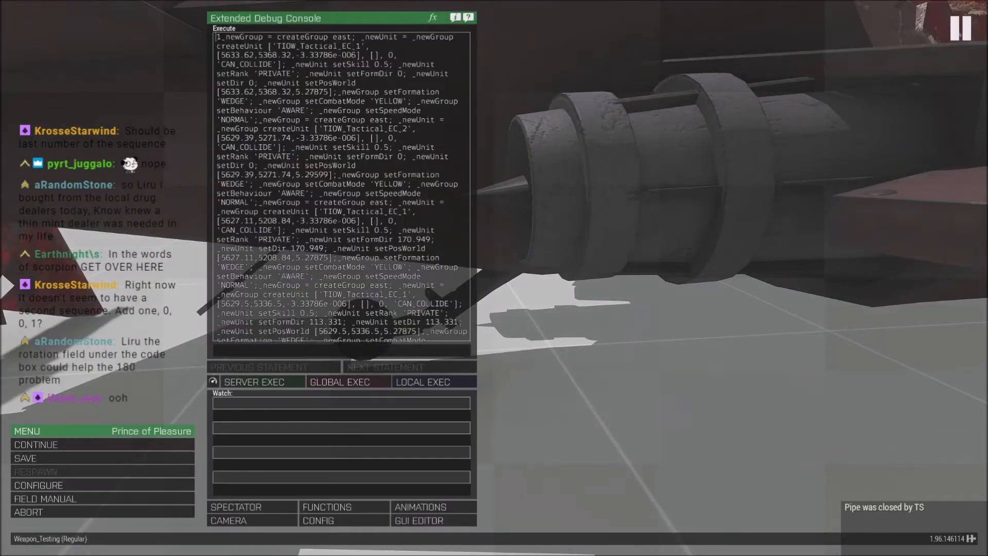
left_click(42, 512)
left_click(414, 267)
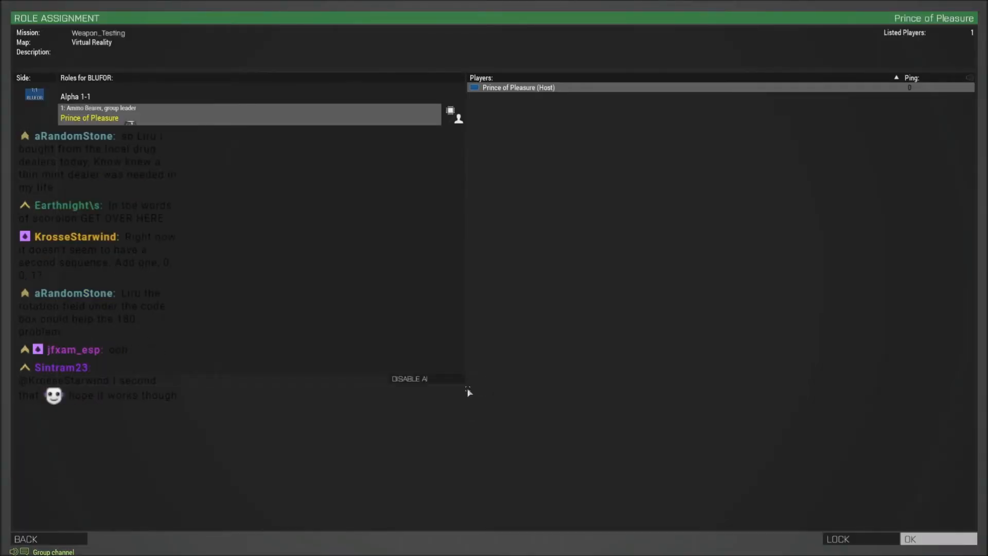
key("Escape")
Change the skull's attachTo offset to [1.2, -1.6, 2.1] in its init code.
double_click(325, 439)
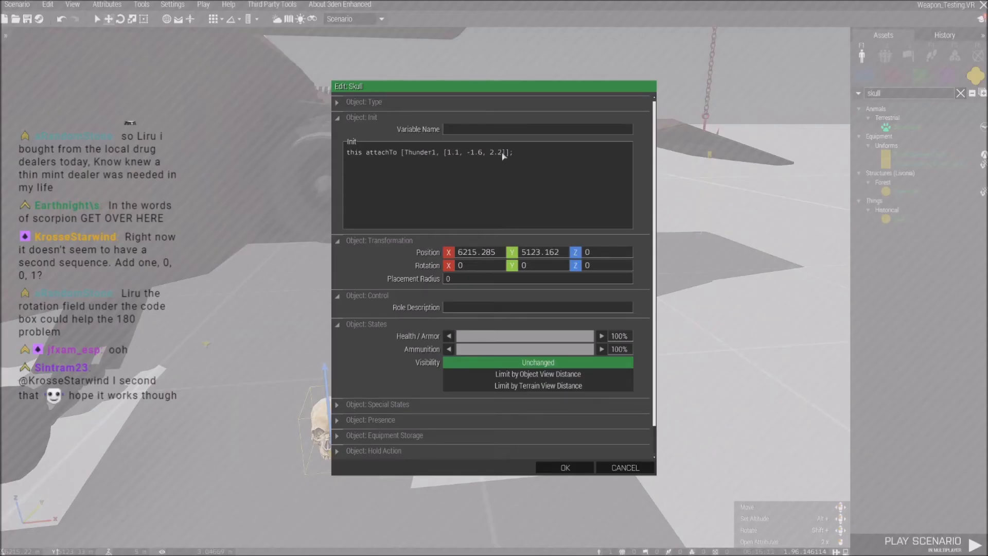
left_click(564, 466)
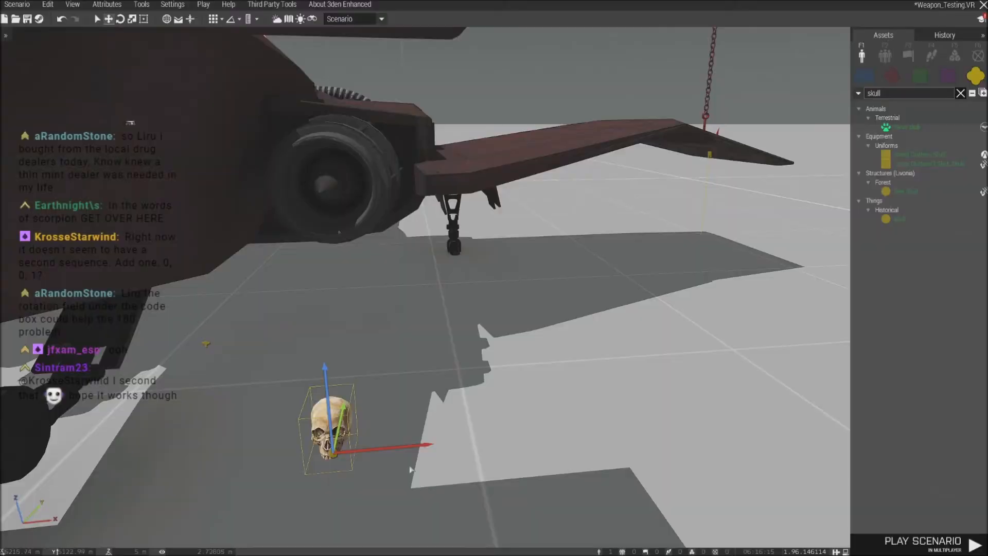
double_click(331, 444)
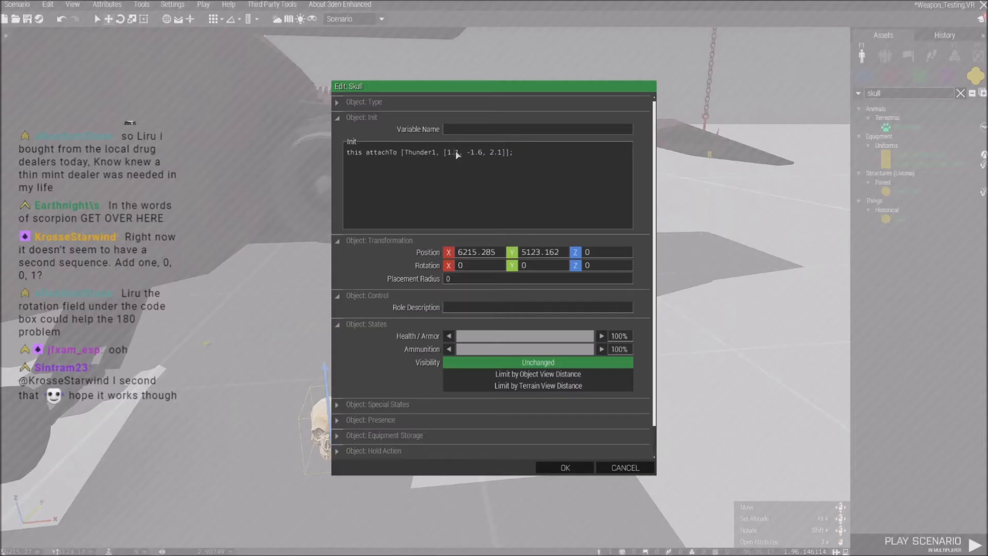
key("BackSpace")
type("2, -")
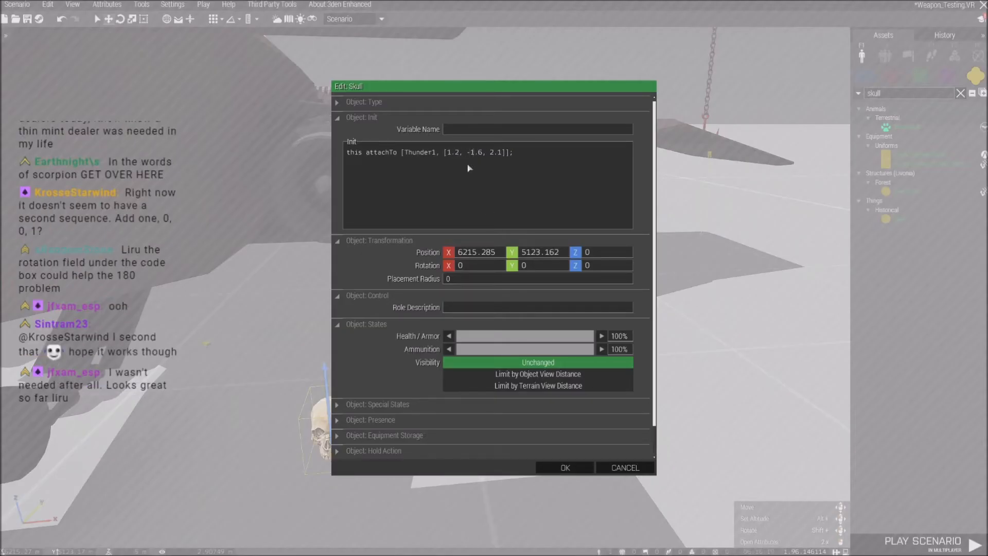
type("2")
left_click(565, 468)
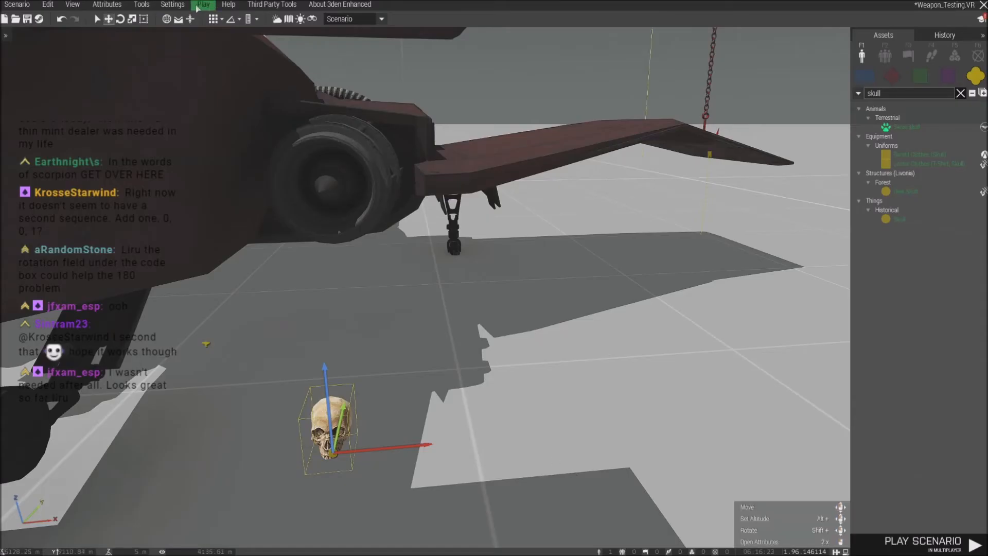
Relaunch the scenario in multiplayer with the revised skull offset, taking the Ammo Bearer role in Alpha 1-1.
left_click(203, 4)
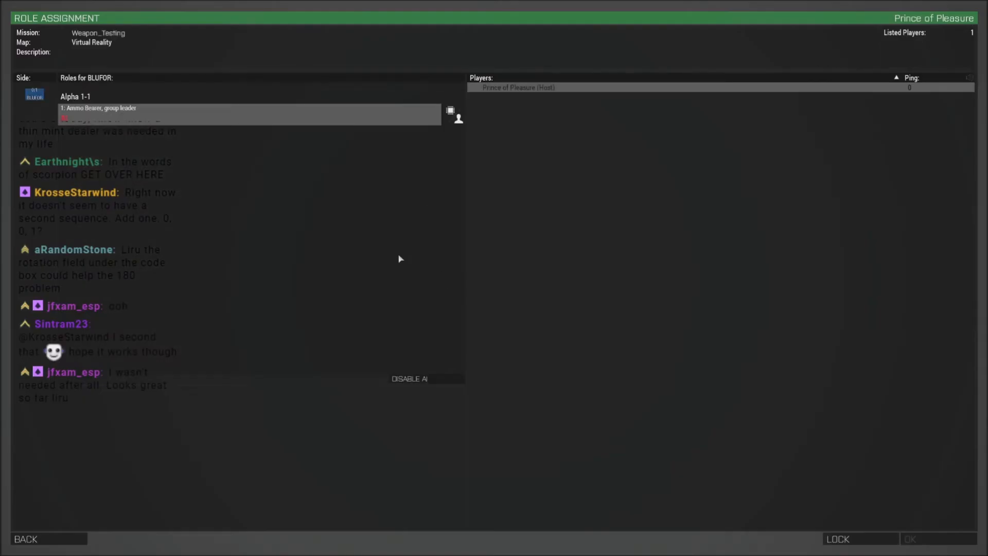
left_click(158, 123)
left_click(906, 539)
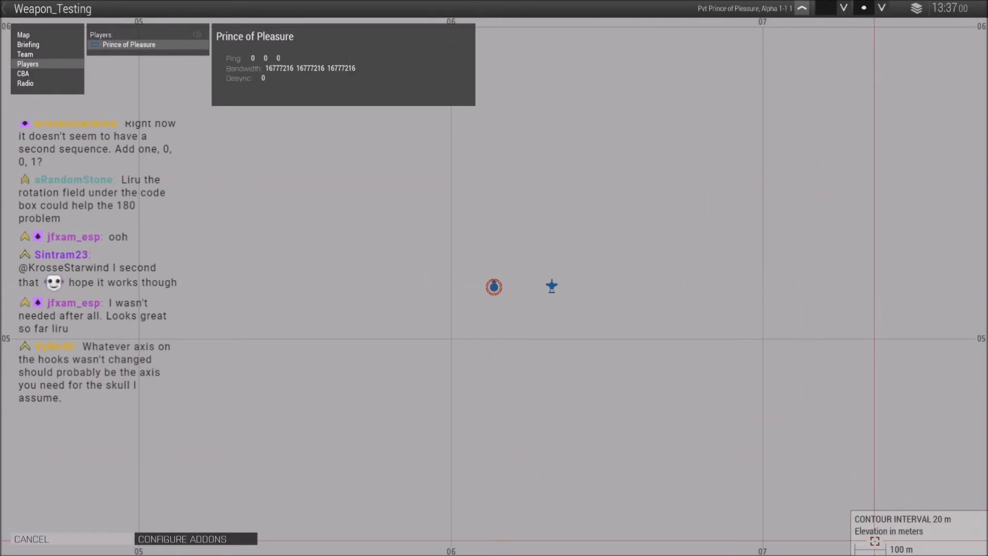
left_click(878, 541)
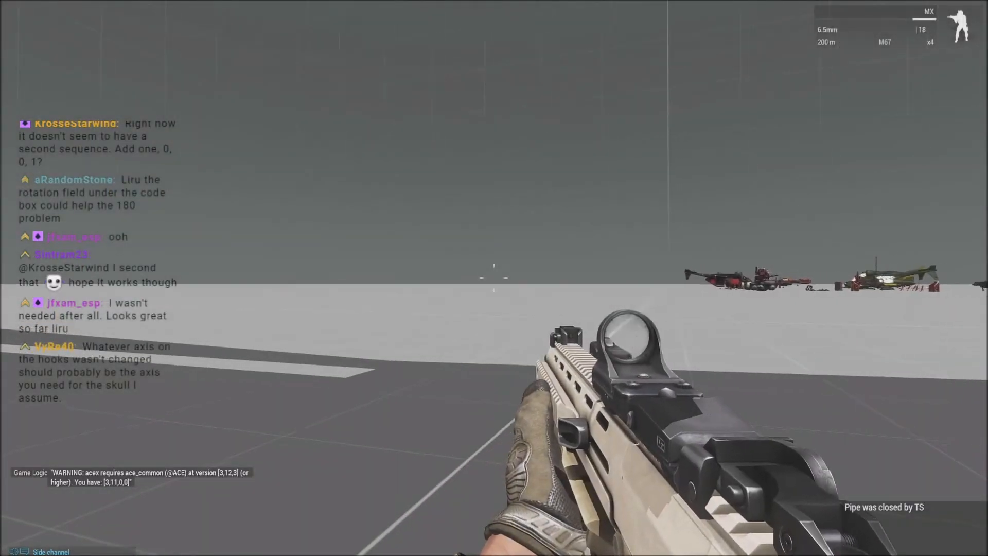
Open the game master view, dismiss the error, and examine the skull's position inside the Thunder1's engine exhaust from behind.
key("w")
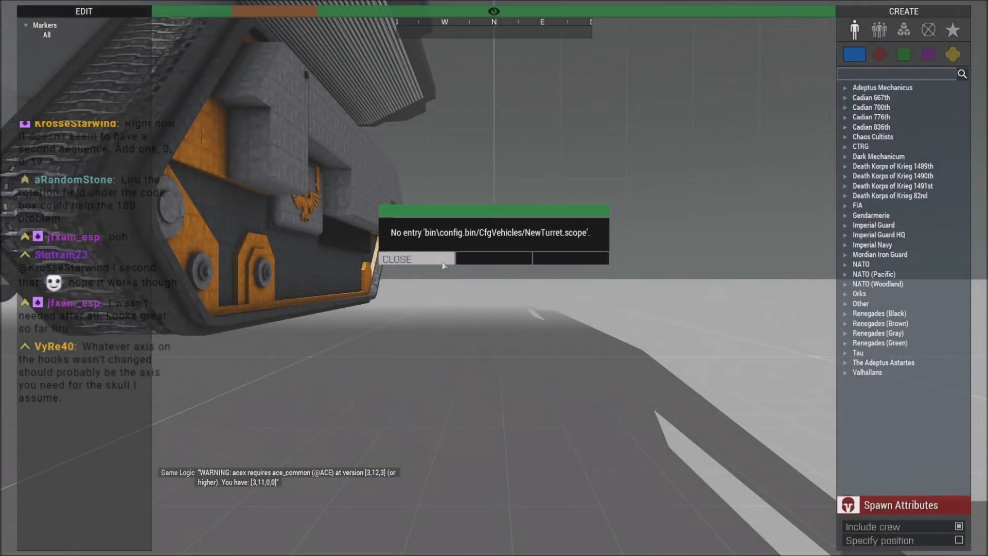
left_click(411, 261)
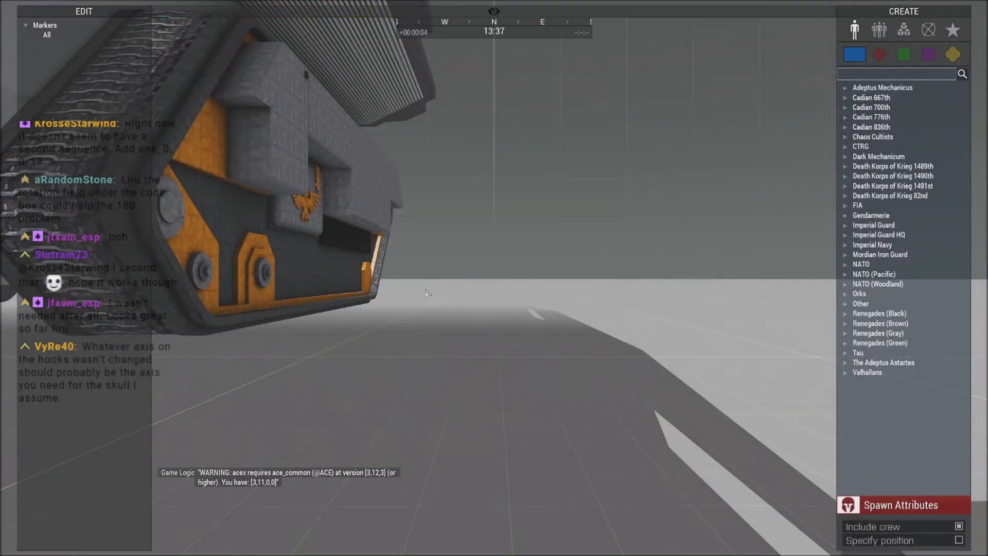
key("w")
right_click_drag(545, 364, 535, 247)
key("w")
key("s")
key("w")
key("a")
key("d")
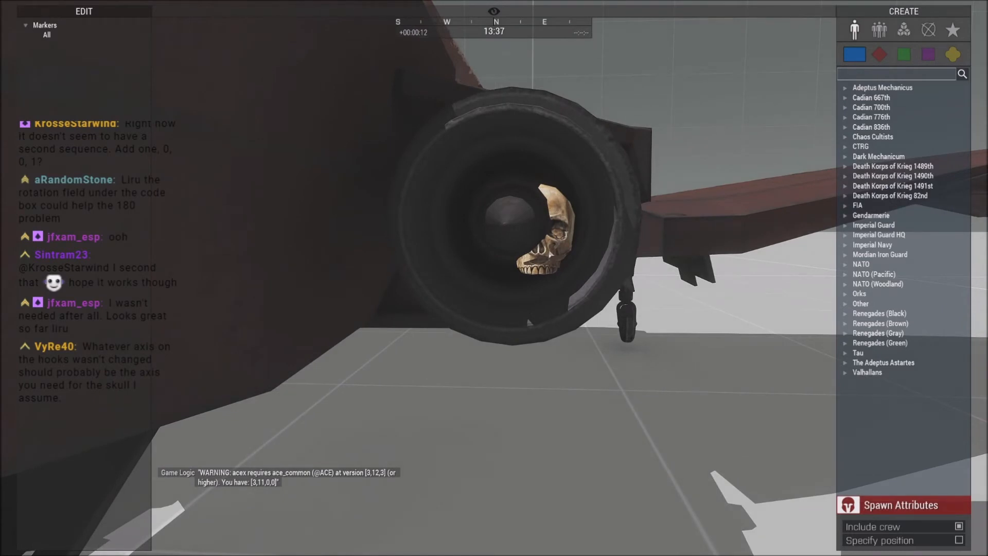
key("z")
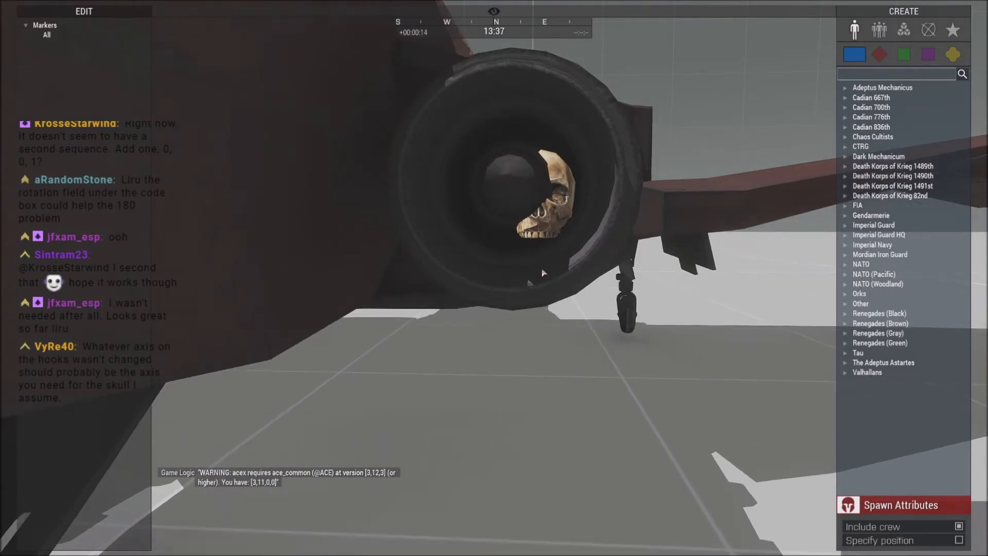
Abort the running mission and return to the scenario editor.
key("Escape")
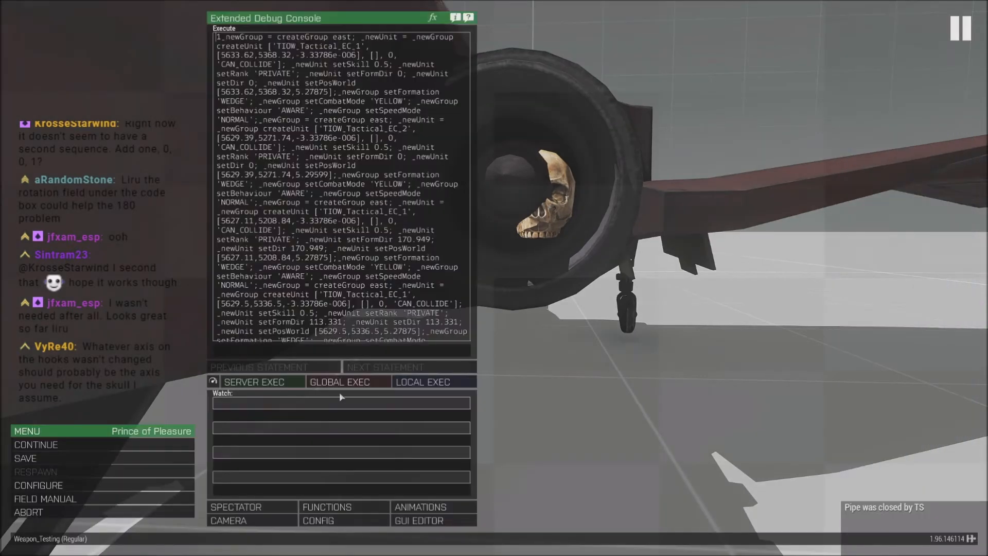
left_click(61, 512)
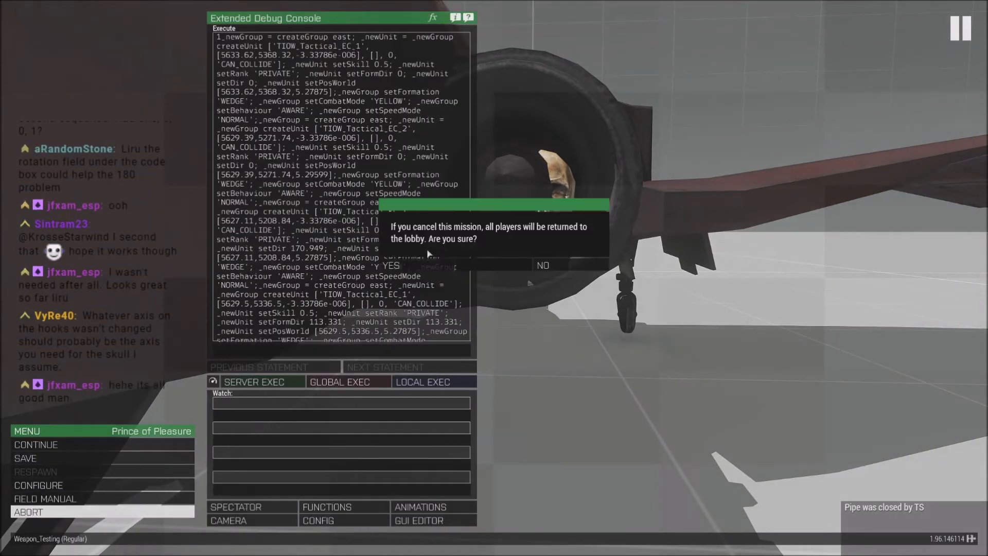
left_click(403, 265)
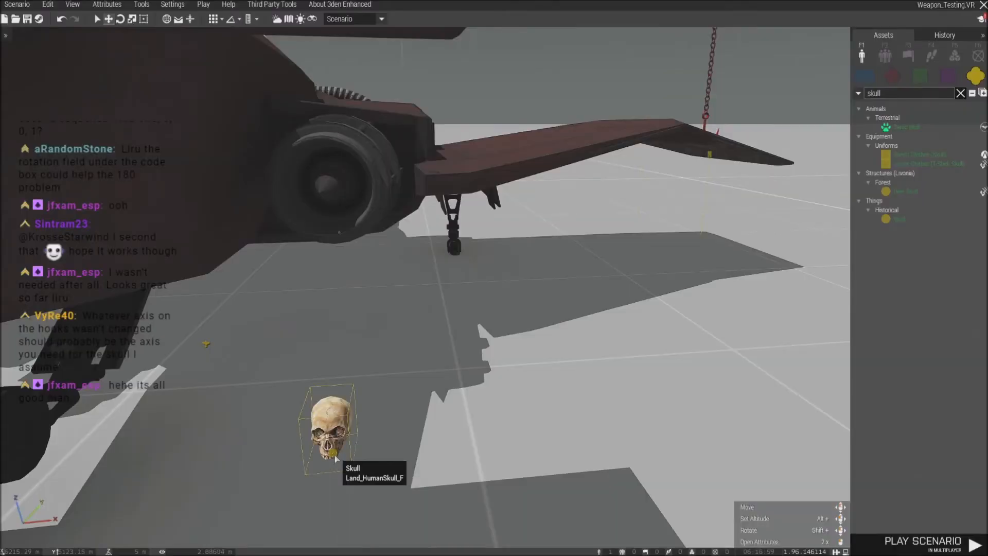
Change the skull's attachTo offset to [1.05, -3, 2.2] in its init code.
double_click(332, 431)
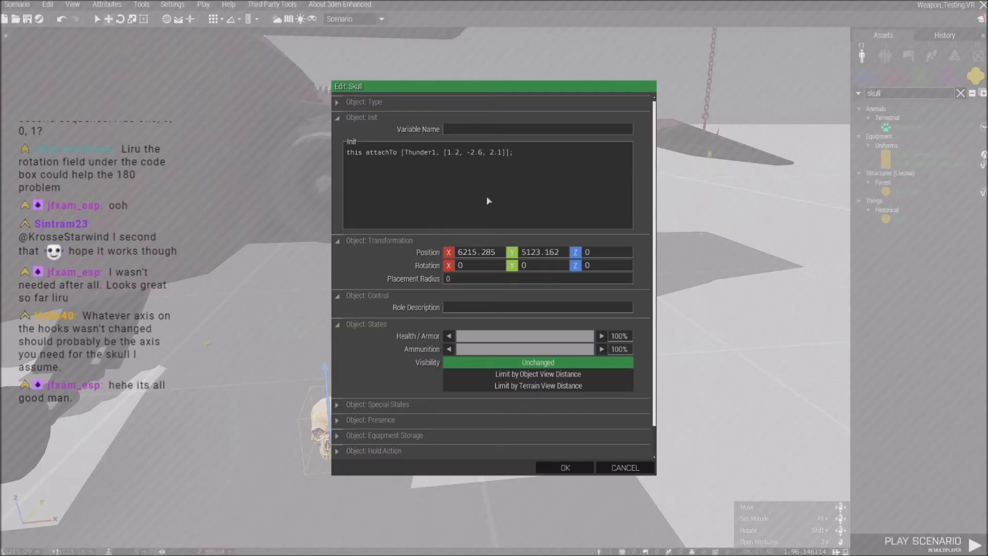
key("BackSpace")
type("05")
left_click(568, 473)
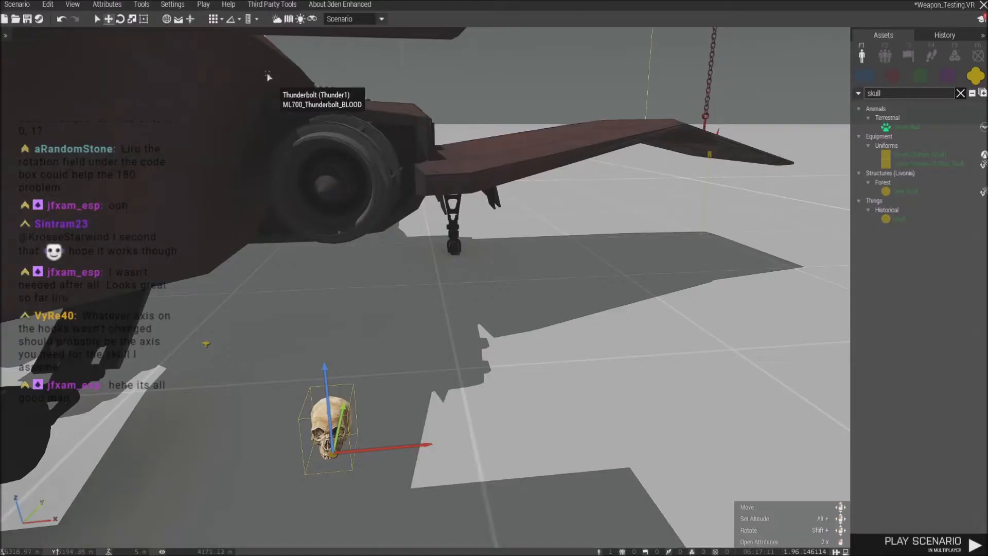
Launch Weapon_Testing in multiplayer with the new skull offset, keeping the Ammo Bearer role in Alpha 1-1.
left_click(203, 5)
left_click(233, 87)
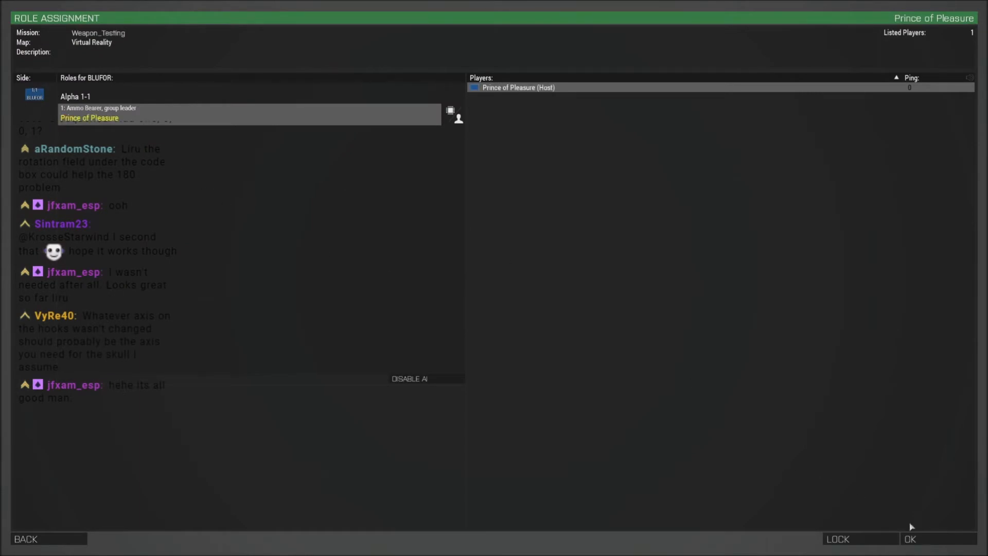
left_click(912, 537)
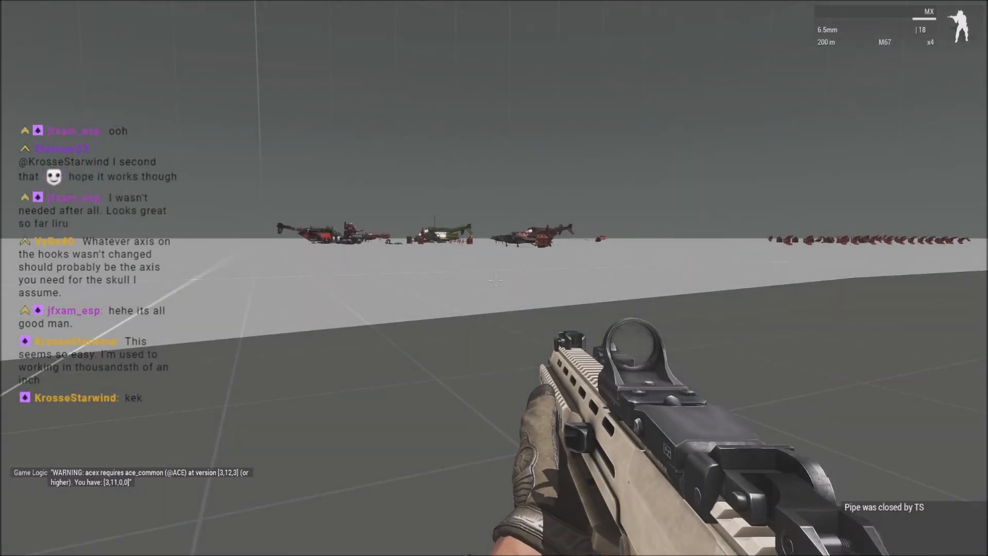
Open the game master view and examine how the skull sits in the Thunder1's engine exhaust from behind and from the side.
key("y")
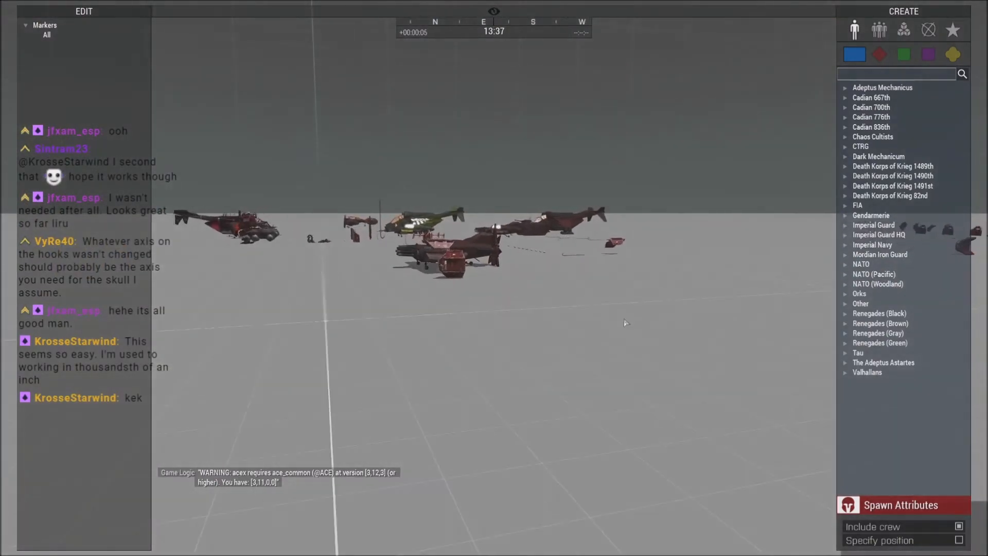
key("w")
right_click_drag(626, 323, 546, 361)
key("w")
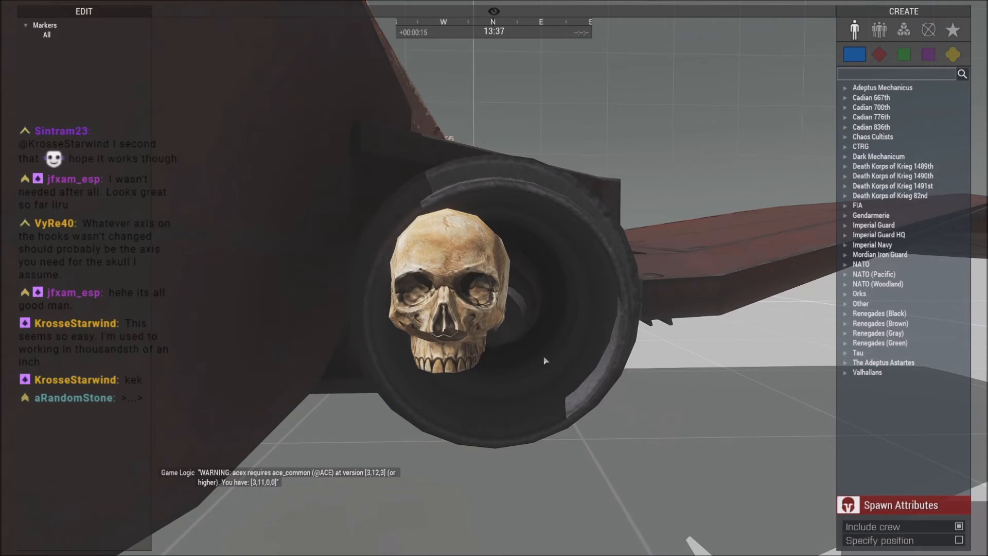
key("d")
right_click_drag(546, 362, 461, 359)
key("w")
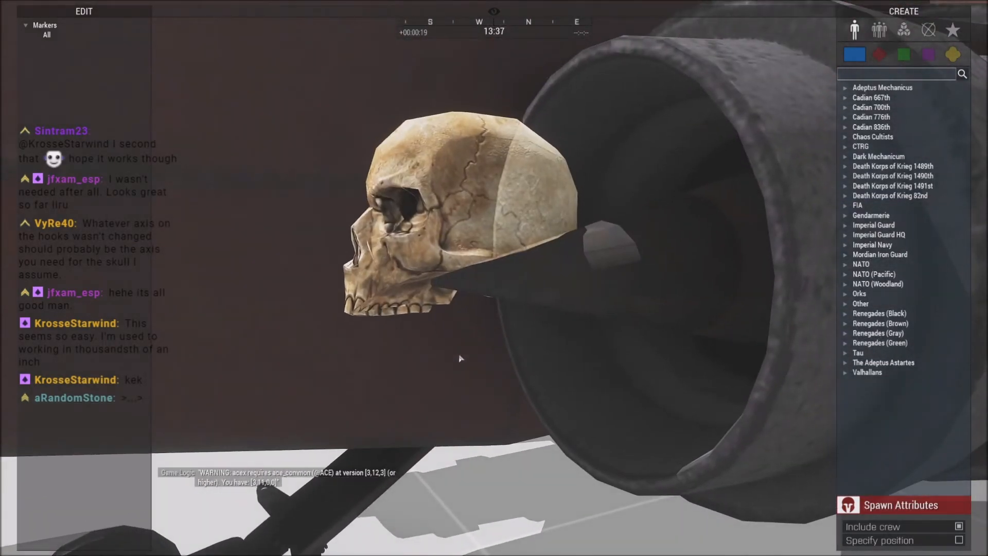
Abort the multiplayer test and leave the role assignment lobby for the scenario editor.
key("Escape")
left_click(109, 510)
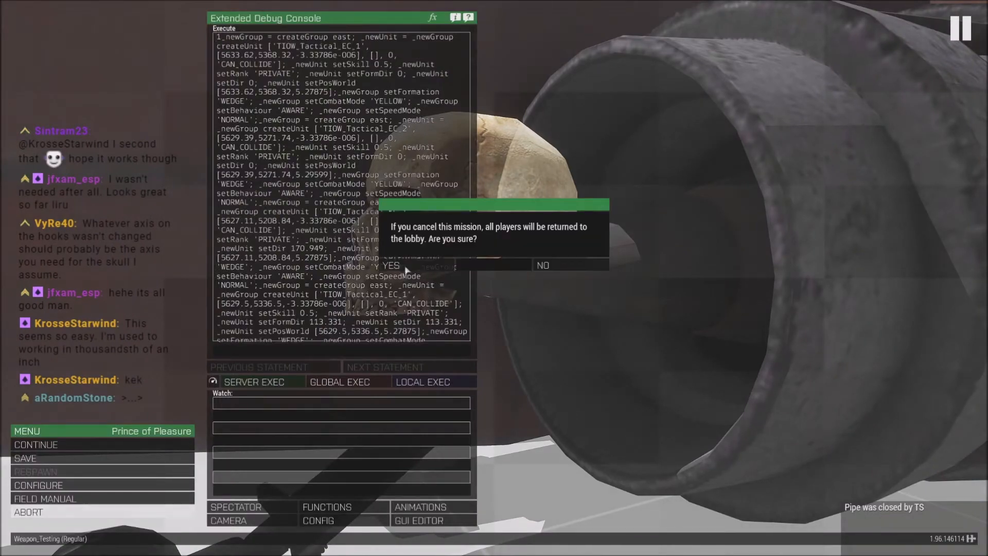
left_click(406, 267)
key("Escape")
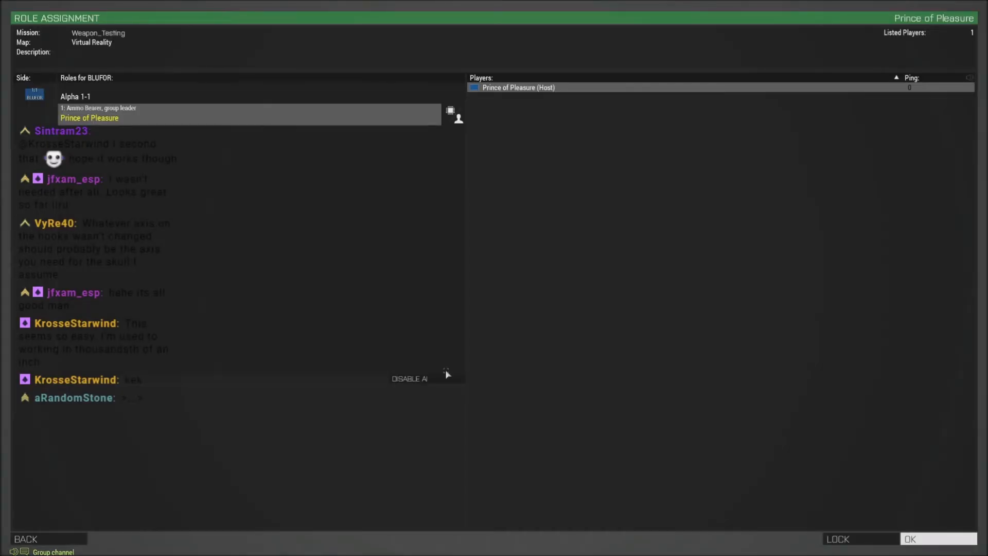
key("Escape")
Set the skull's attachTo offset on Thunder1 to [1.1, -2.9, 2.1] in its init code.
right_click(324, 400)
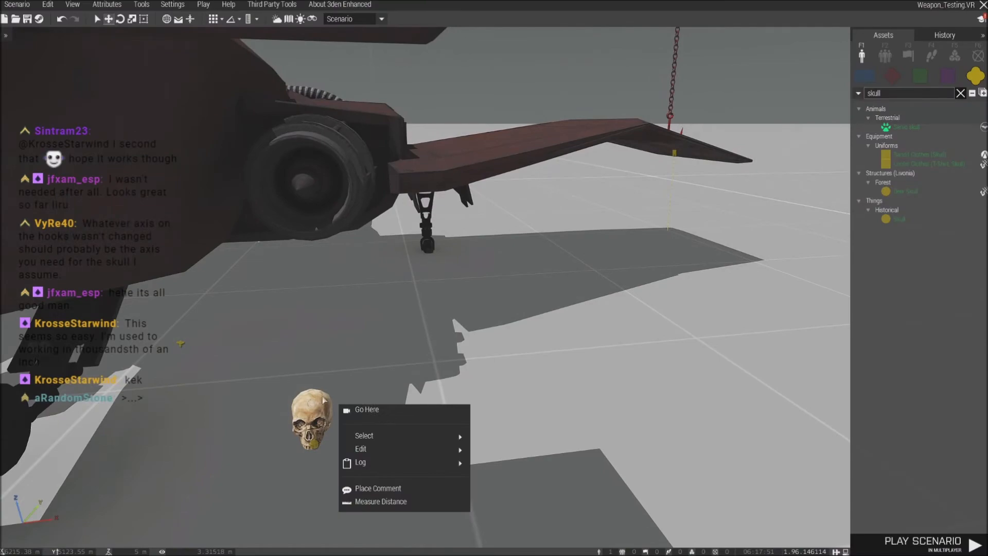
left_click(309, 435)
left_click(311, 438)
left_click(312, 440)
double_click(310, 445)
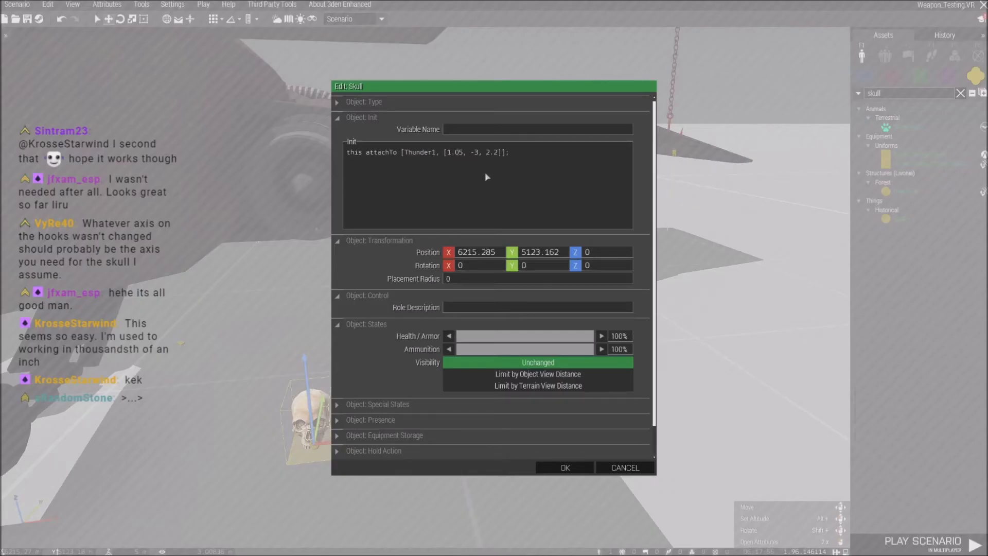
key("BackSpace")
key("BackSpace")
type("2.9")
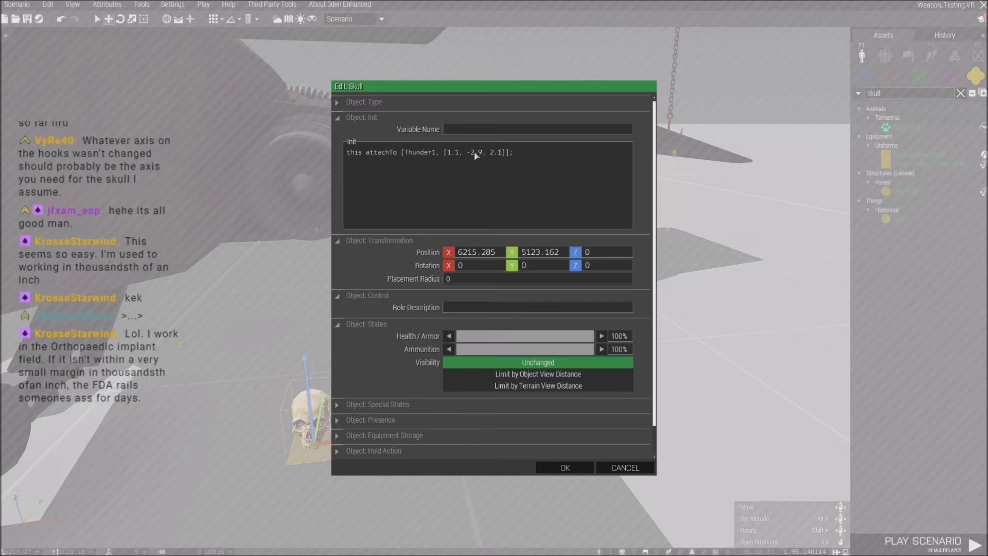
left_click(564, 467)
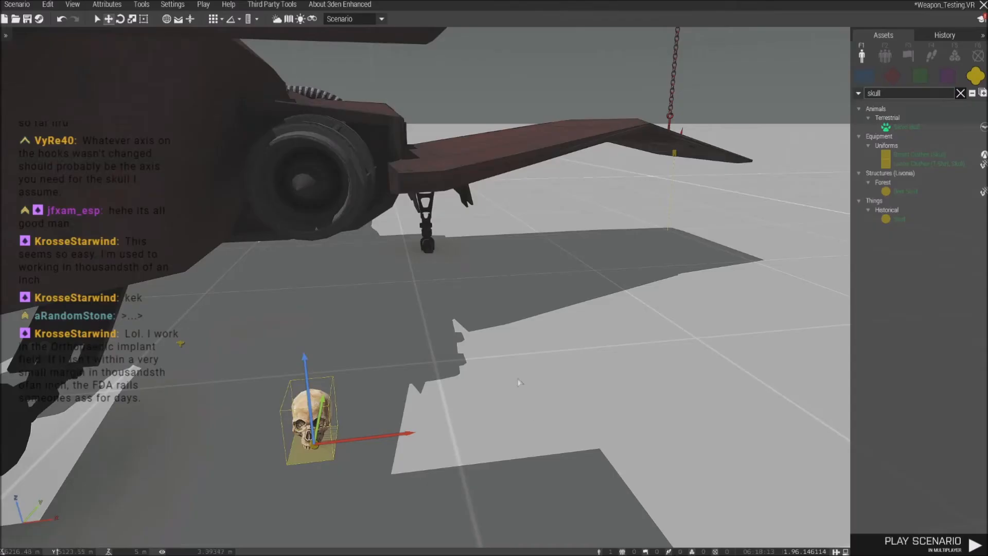
Play the scenario in multiplayer as Alpha 1-1's Ammo Bearer and continue past the briefing map.
left_click(202, 4)
left_click(216, 86)
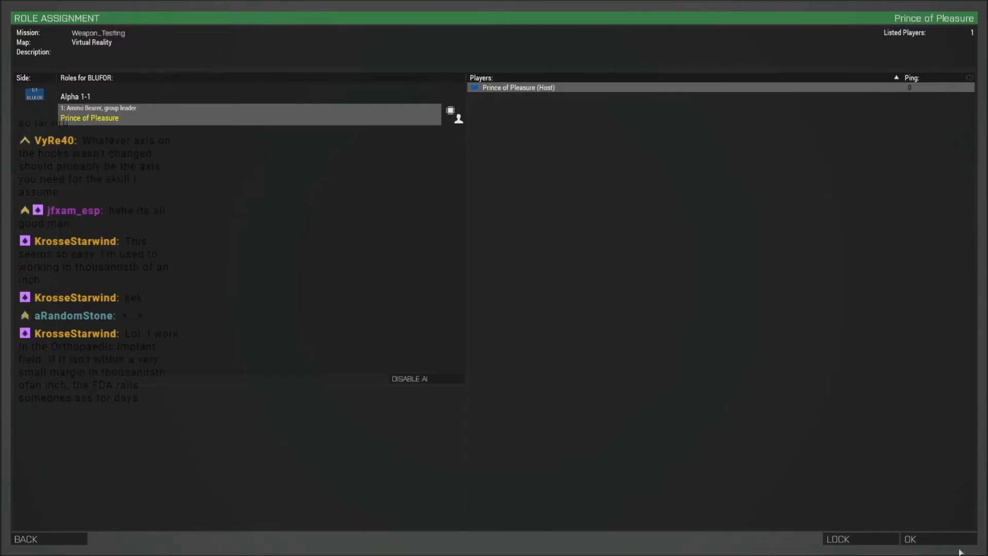
left_click(958, 540)
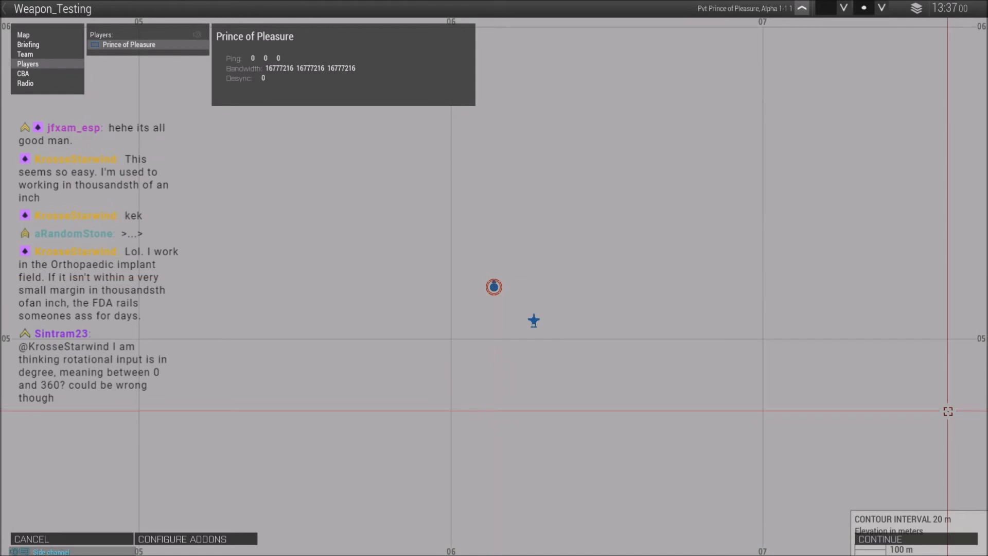
left_click(933, 538)
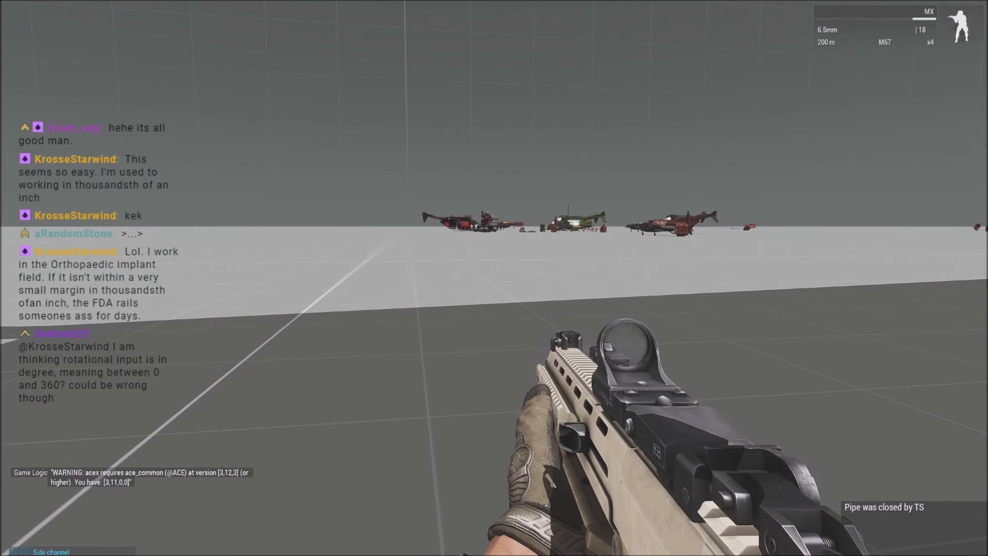
Open the game master view and check up close whether the skull is centred on the cone inside the Thunder1's engine exhaust.
key("y")
left_click(425, 262)
right_click_drag(425, 263, 412, 351)
key("w")
key("w")
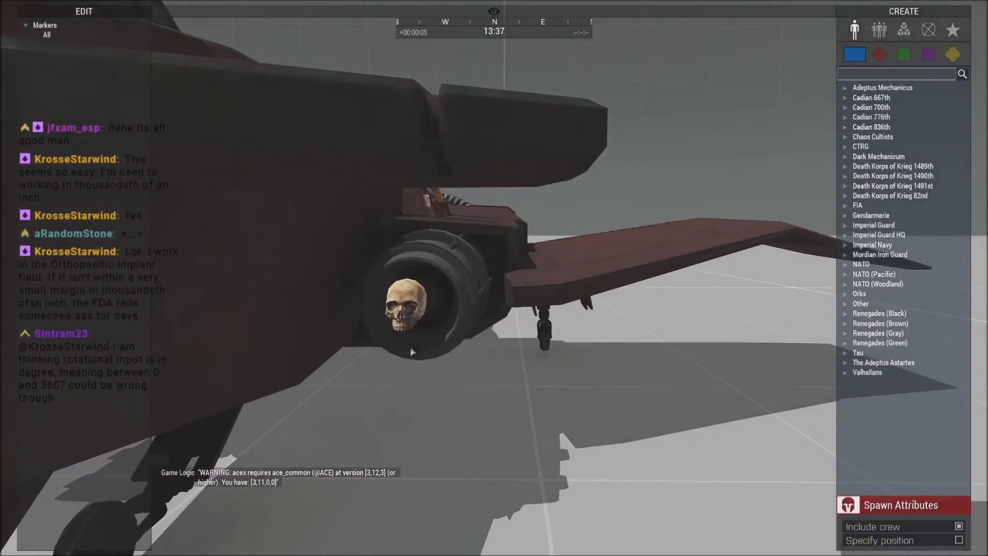
key("w")
key("a")
key("z")
key("w")
key("a")
key("z")
right_click_drag(496, 375, 498, 370)
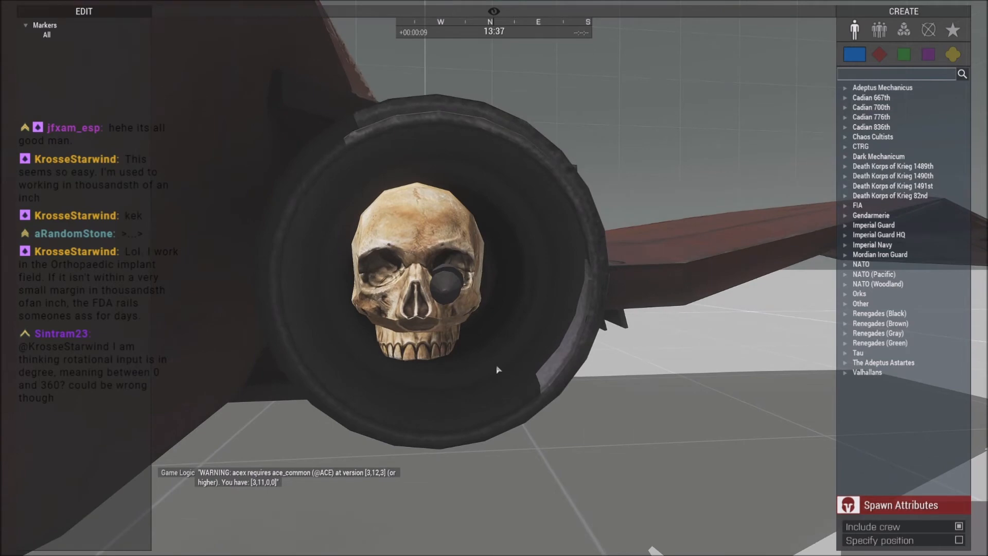
key("d")
right_click_drag(497, 369, 547, 342)
key("a")
key("a")
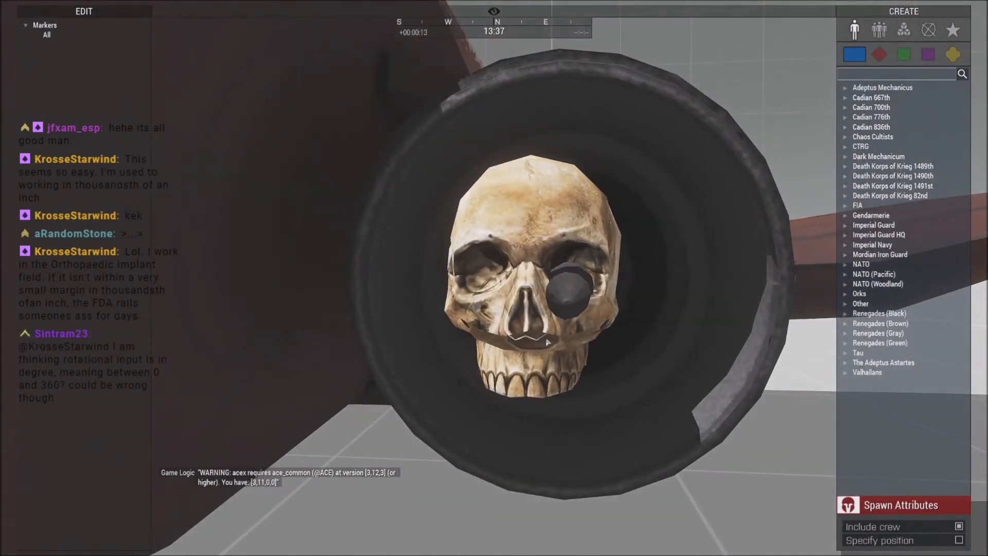
key("s")
Abort the skull placement test and go back to the scenario editor.
key("Escape")
left_click(108, 511)
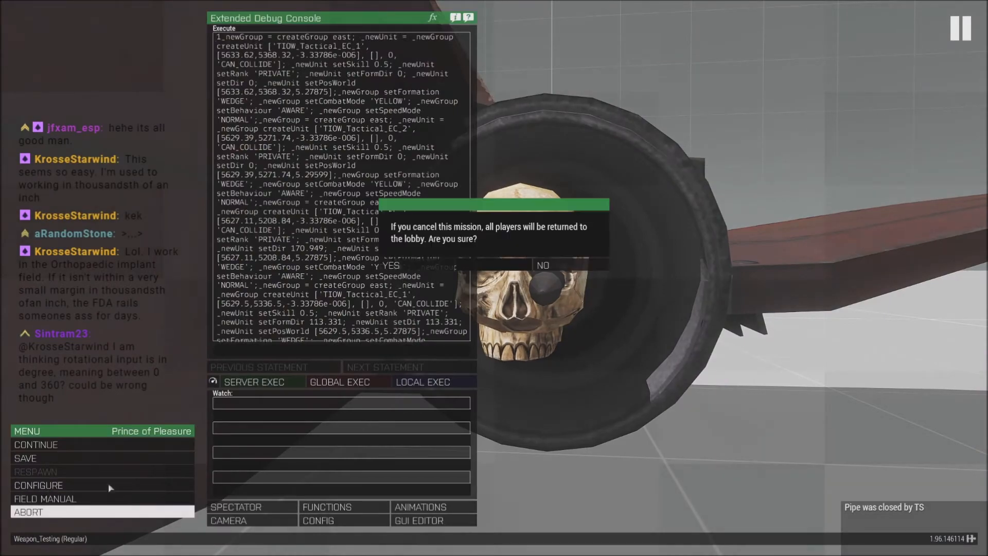
left_click(410, 272)
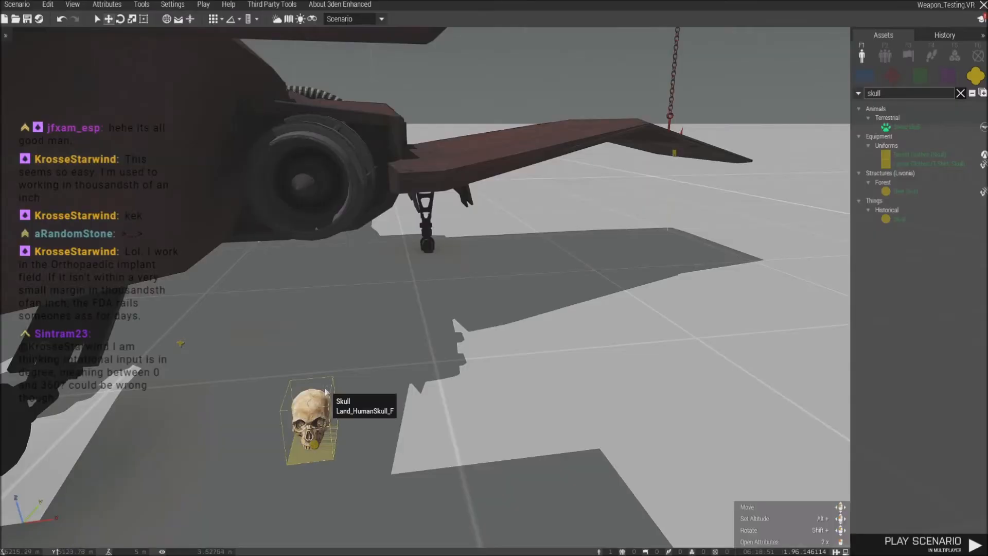
Fine-tune the skull's attachTo offset to [1.125, -2.9, 2.15] in its init code.
left_click(321, 397)
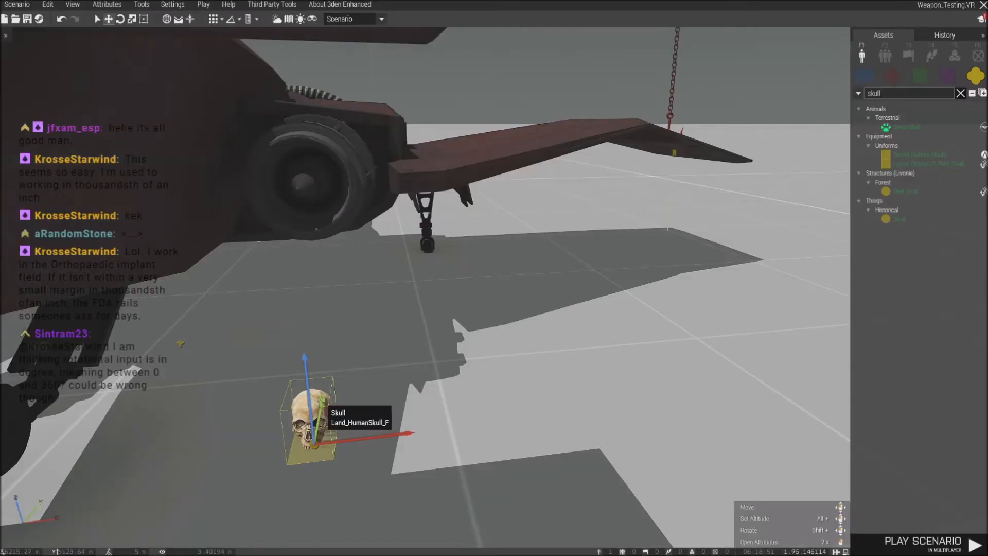
double_click(314, 441)
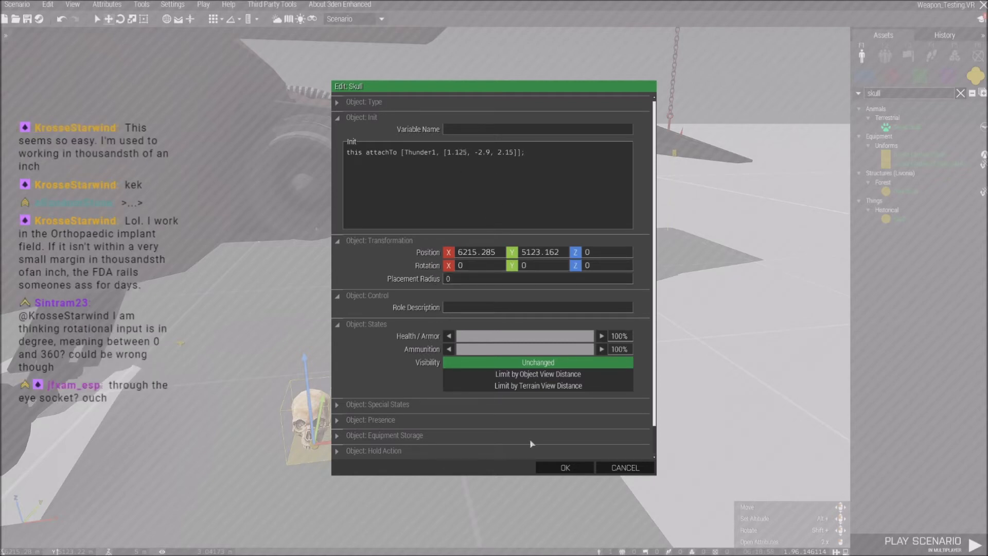
left_click(565, 467)
Relaunch the scenario in multiplayer with the fine-tuned skull offset and continue past the briefing map.
left_click(203, 4)
left_click(246, 87)
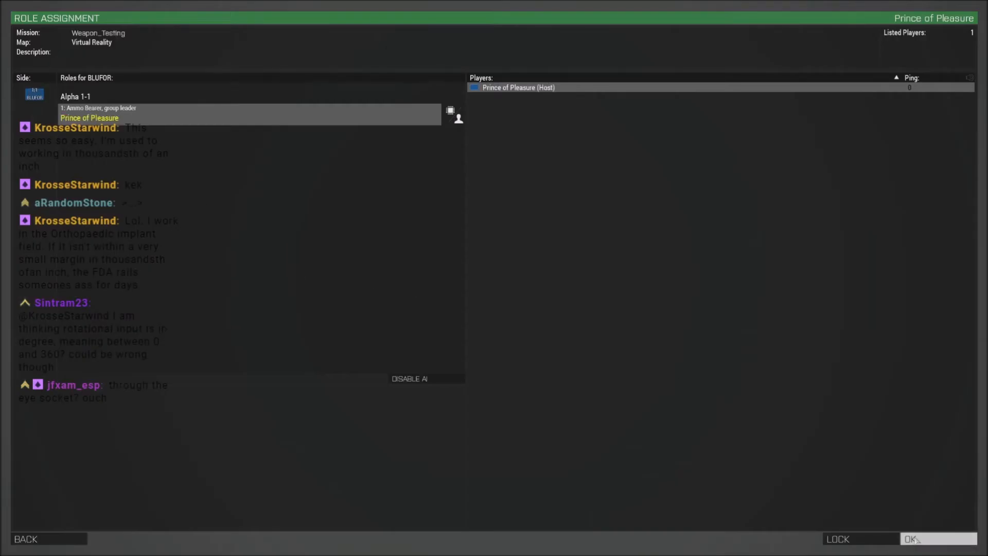
key("Return")
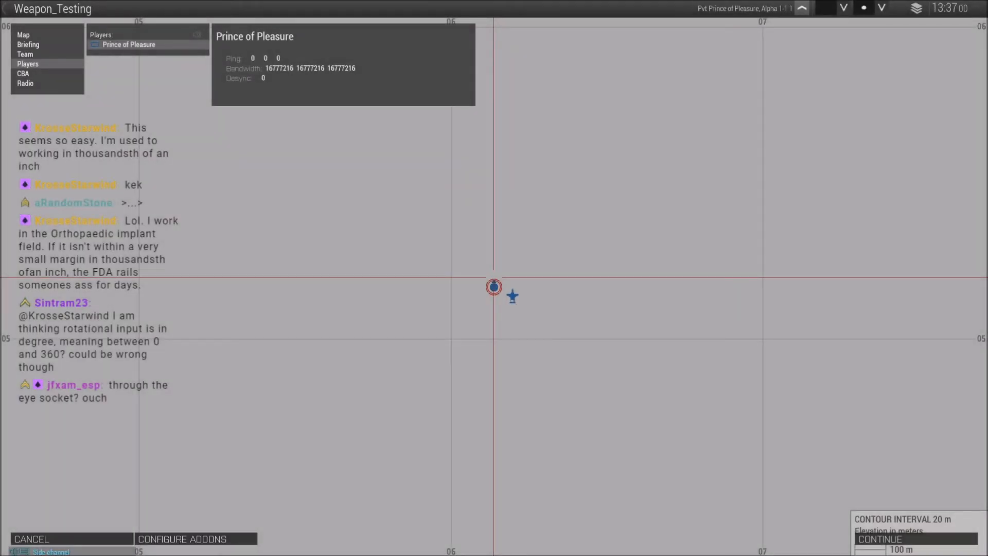
left_click(875, 540)
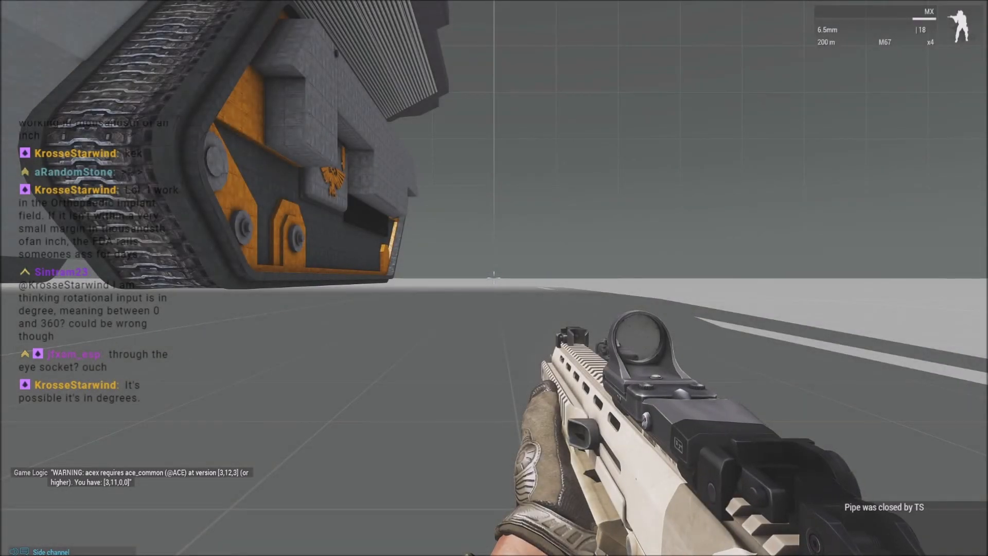
Open the game master view and check up close how the skull sits inside the Thunder1's engine exhaust.
key("y")
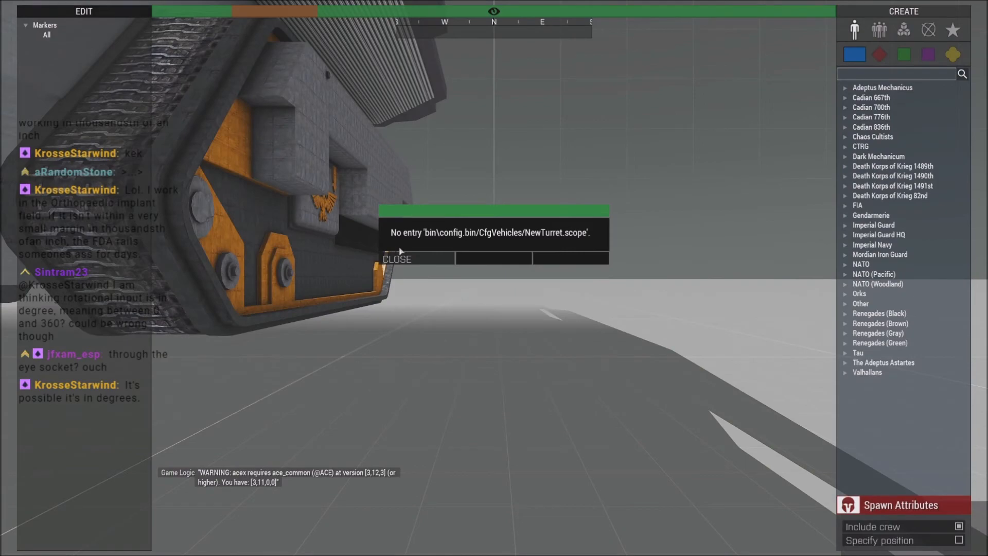
left_click(400, 257)
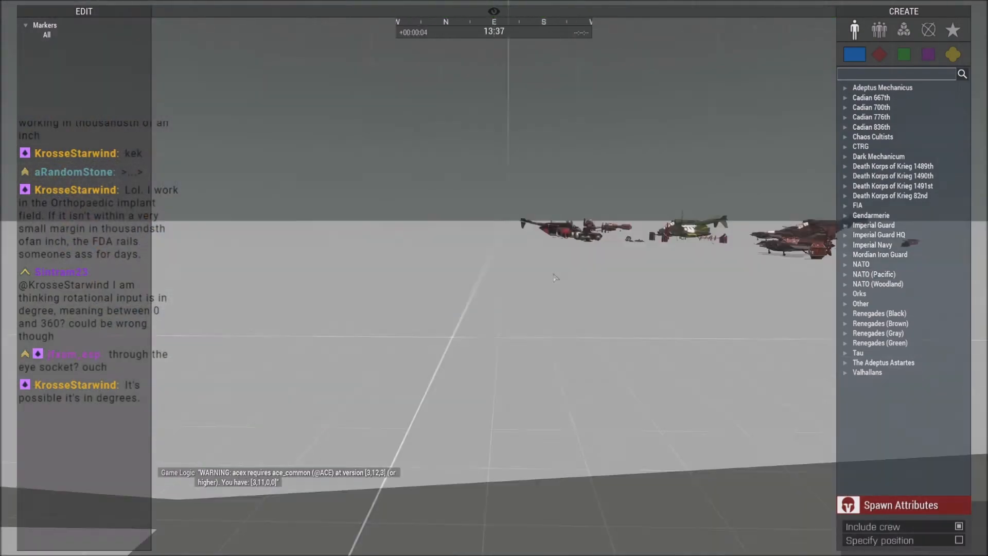
right_click_drag(431, 297, 423, 293)
key("w")
key("z")
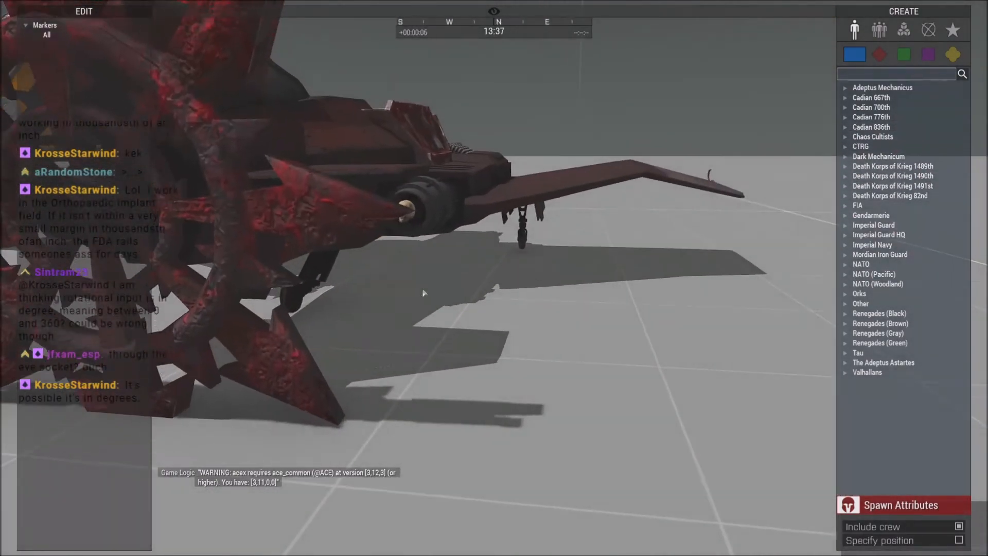
key("w")
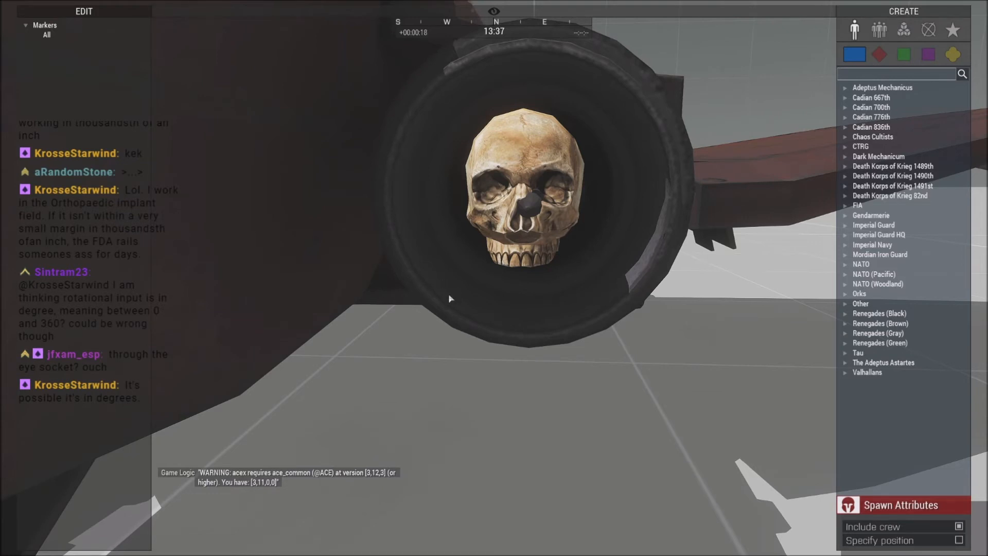
Abort the multiplayer test and return to the scenario editor.
key("Escape")
left_click(77, 512)
left_click(403, 269)
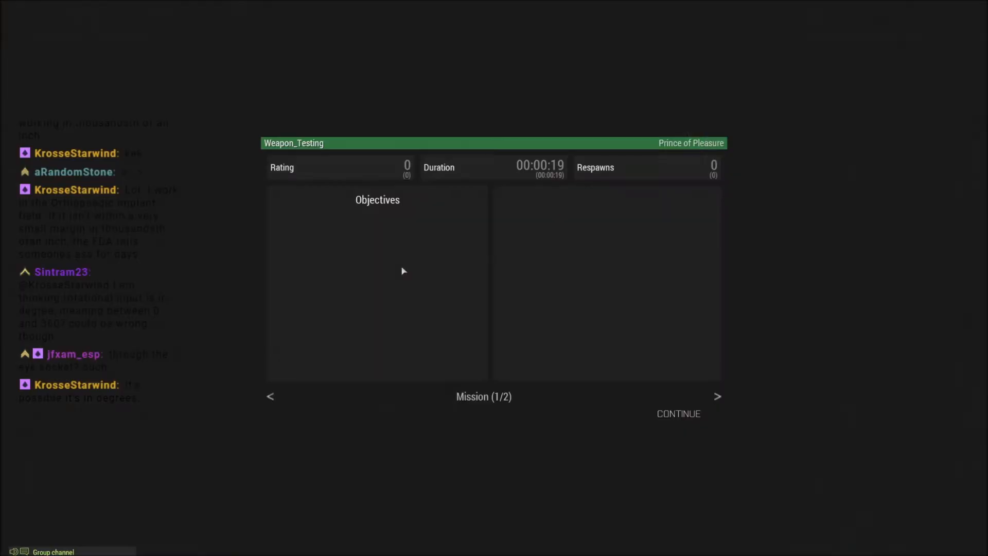
key("Escape")
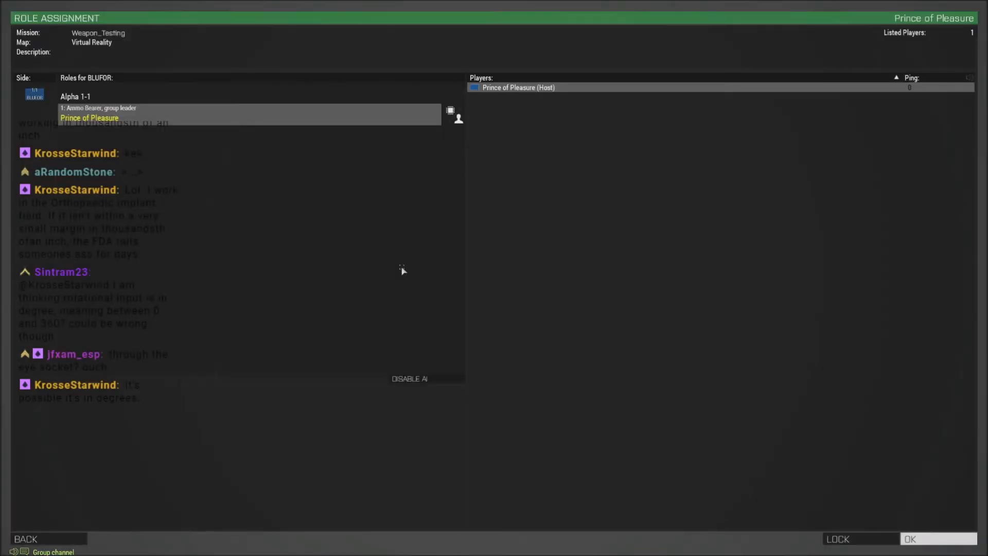
key("Escape")
Set the skull's attachTo offset to [1.13, -2.9, 2.15] in its init code.
double_click(307, 416)
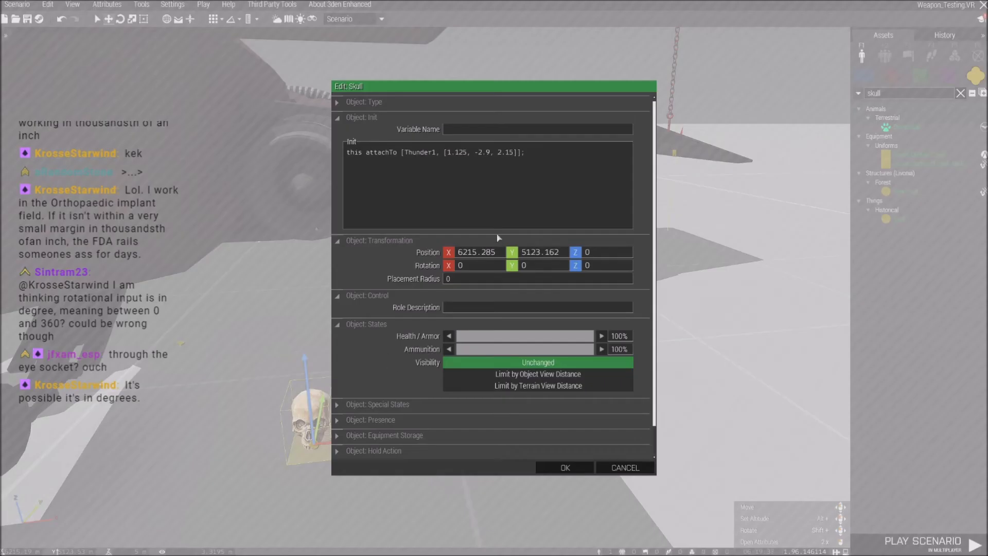
left_click_drag(467, 153, 460, 154)
left_click(565, 467)
Relaunch the scenario in multiplayer to test the 1.13 skull offset and continue past the briefing map.
left_click(204, 5)
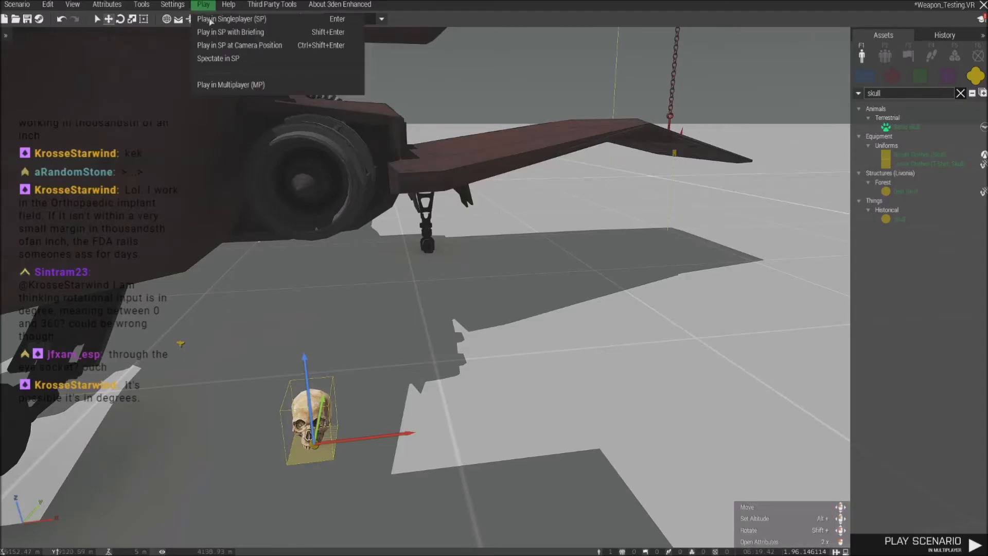
left_click(216, 86)
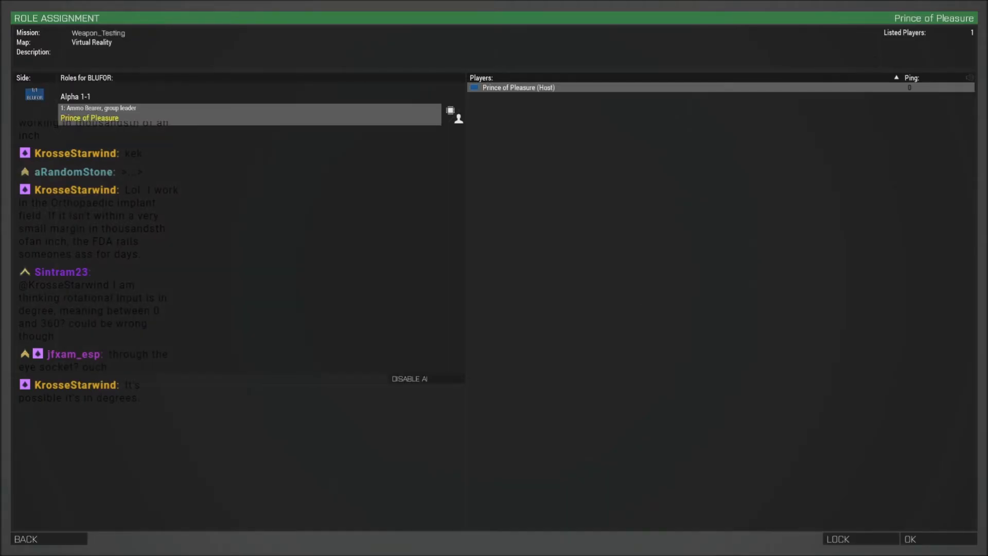
left_click(904, 545)
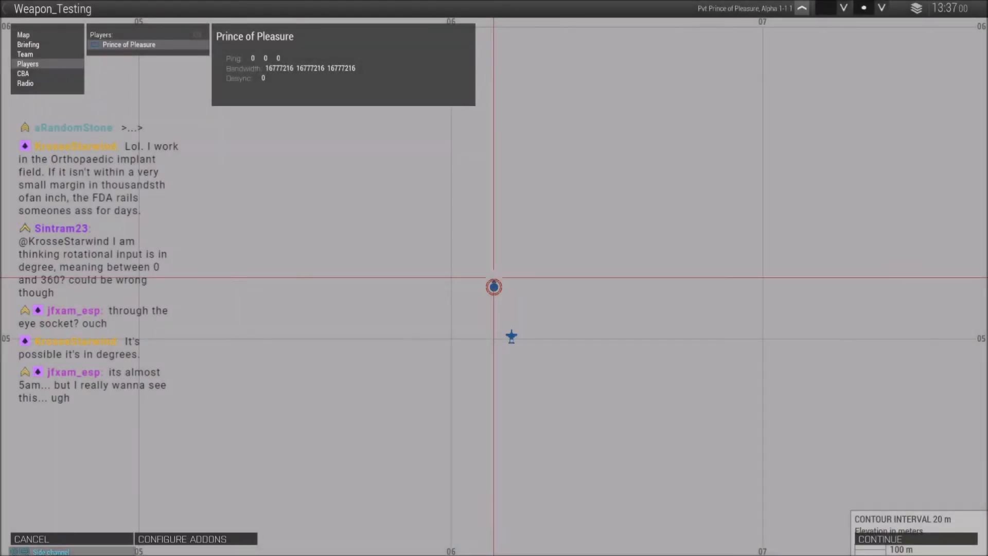
left_click(898, 538)
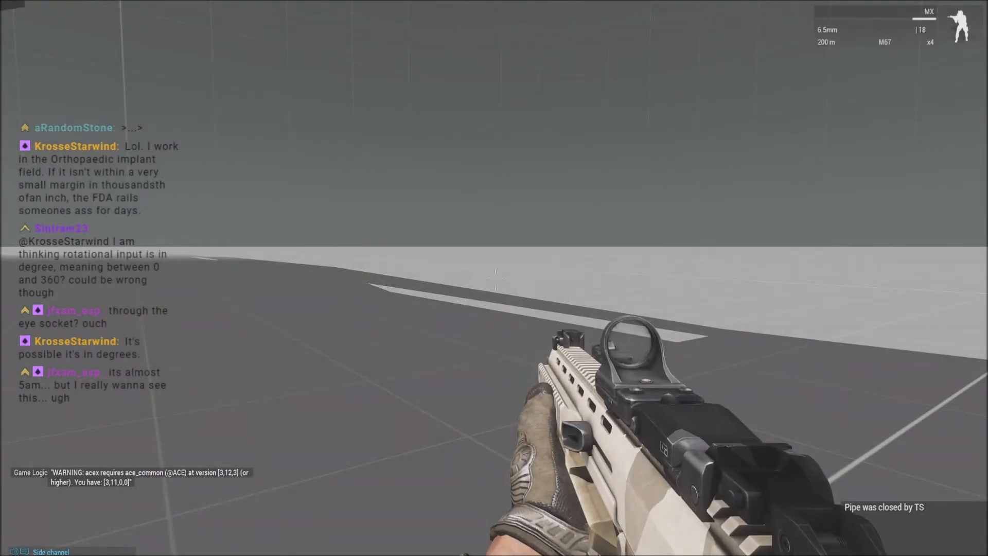
Fly the game master camera to the Thunder1's exhaust and inspect the skull's sideways alignment with the cone.
key("y")
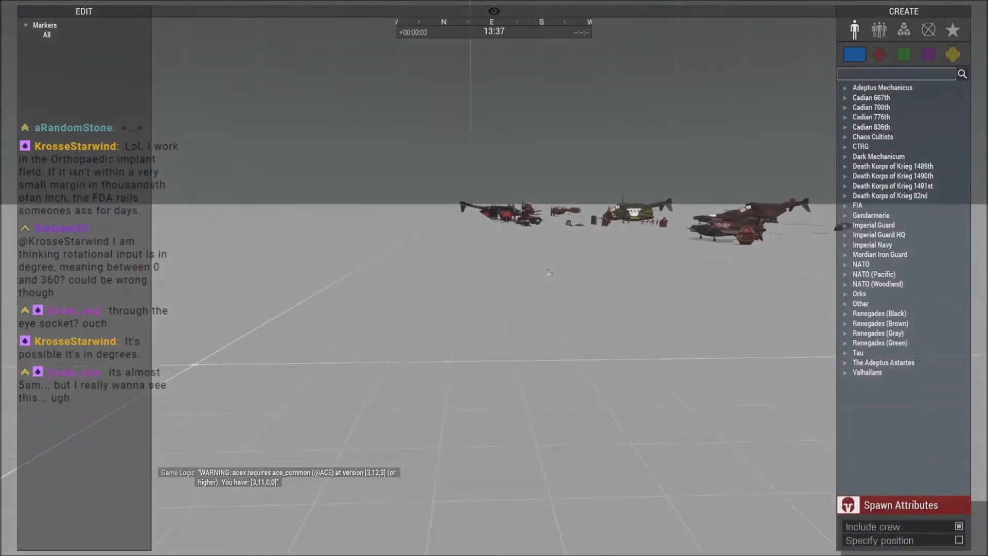
key("w")
right_click_drag(558, 317, 500, 318)
key("w")
key("w")
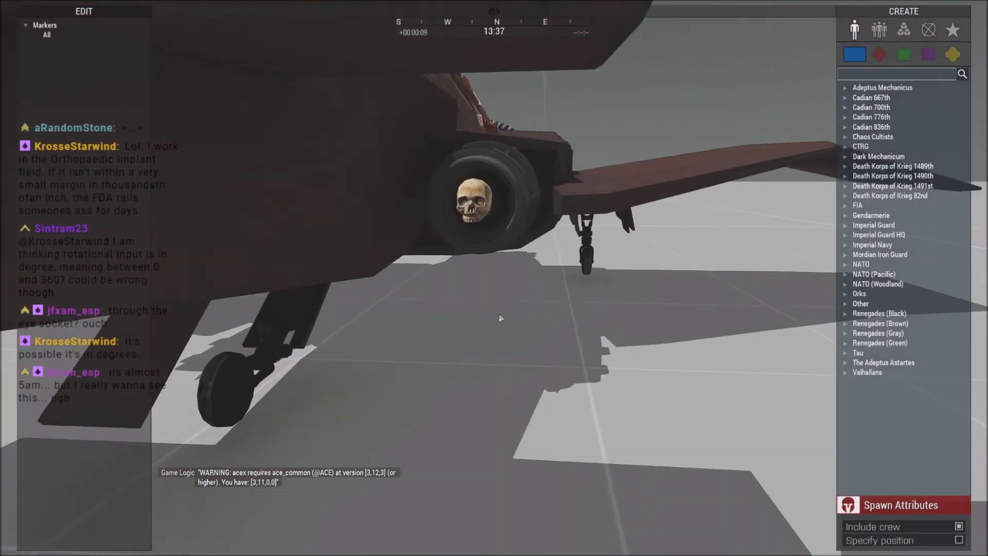
key("w")
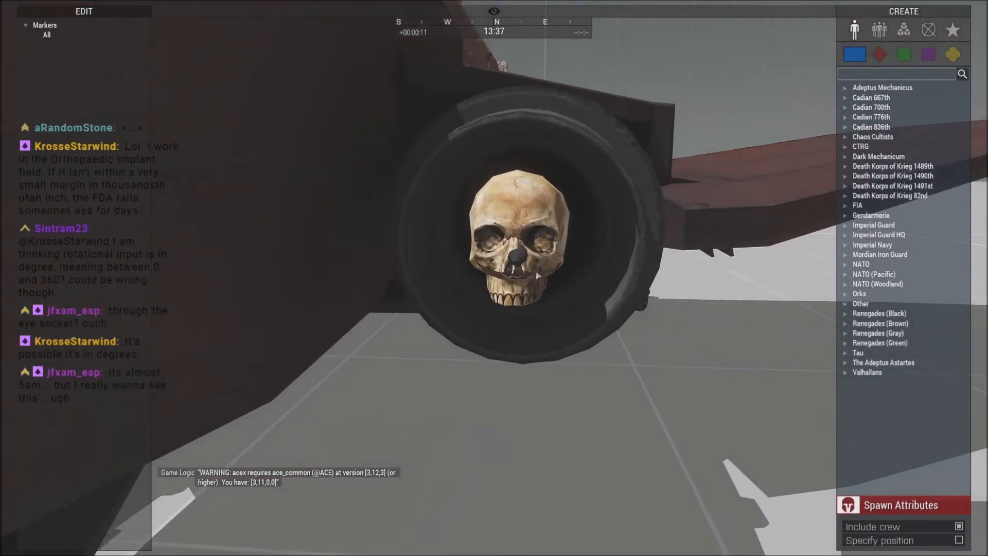
key("w")
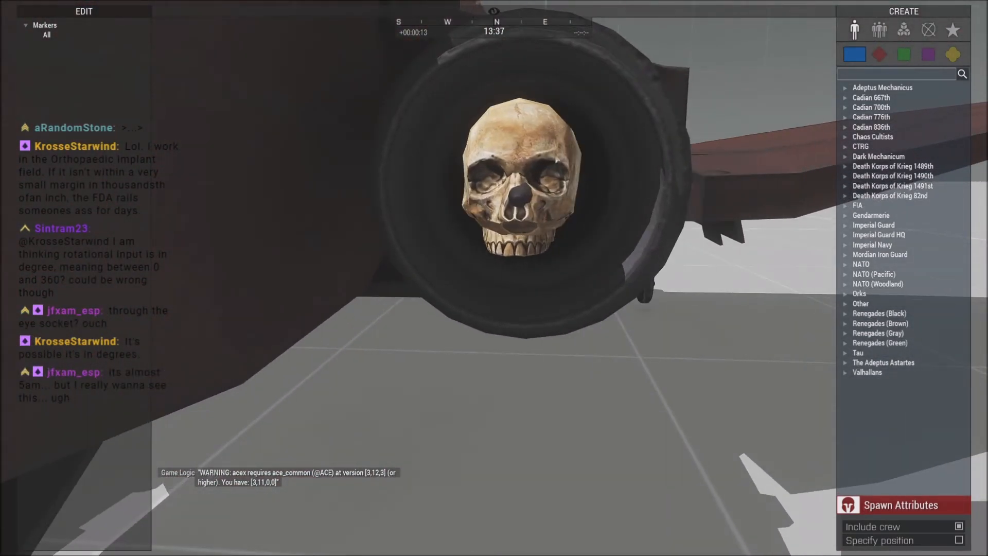
Abort the test of the 1.13 skull offset and go back to the editor.
key("Escape")
left_click(52, 512)
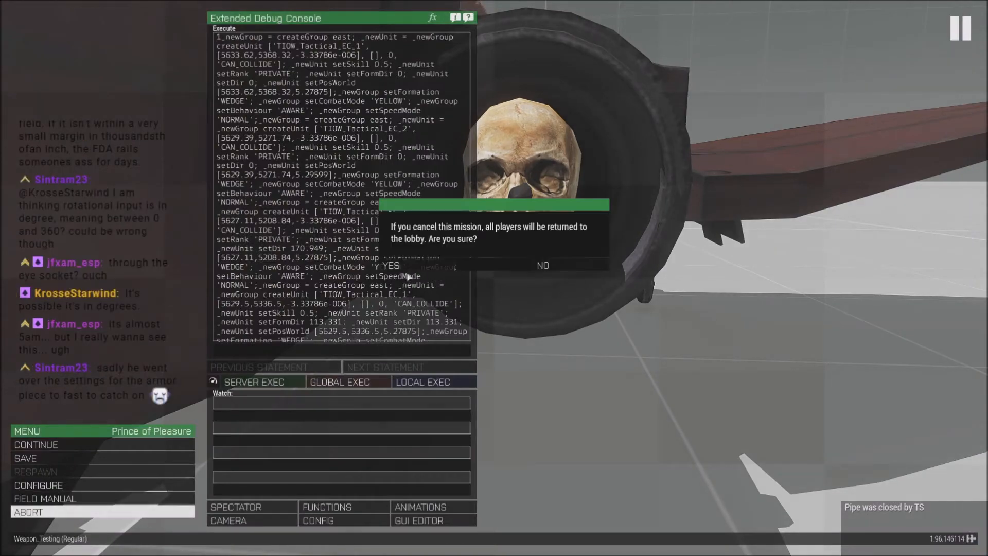
left_click(409, 267)
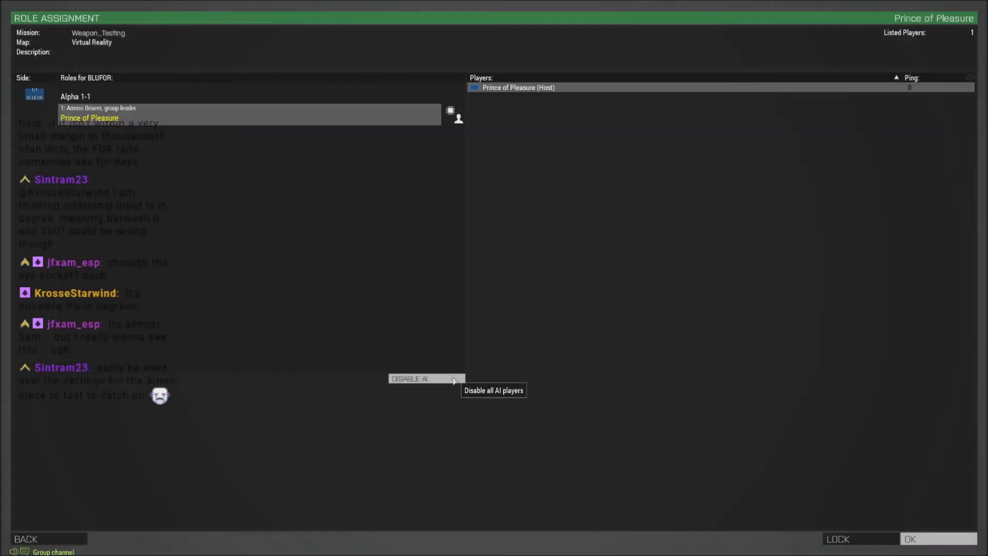
key("Escape")
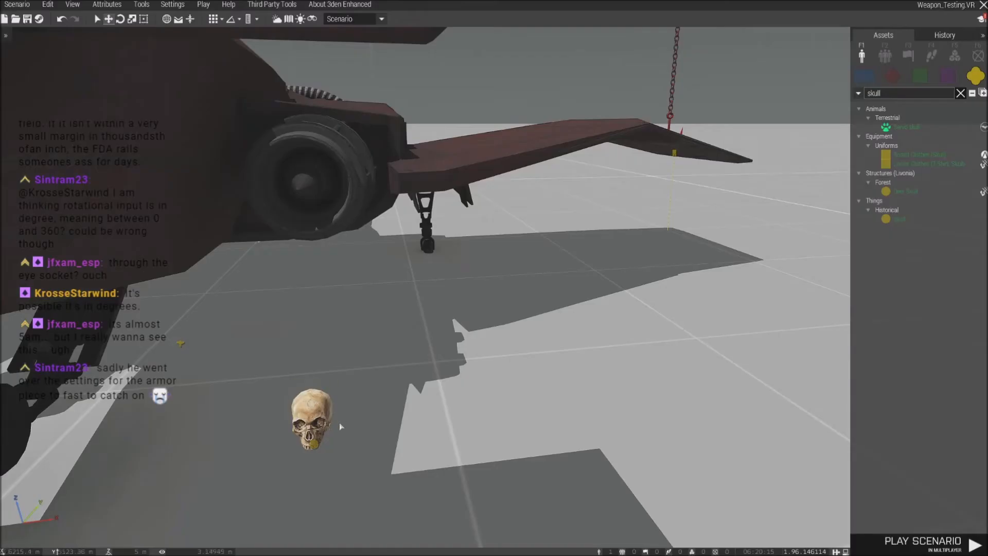
Change the skull's attachTo offset to [1.135, -2.9, 2.15] and relaunch the scenario in multiplayer past the briefing map.
double_click(327, 429)
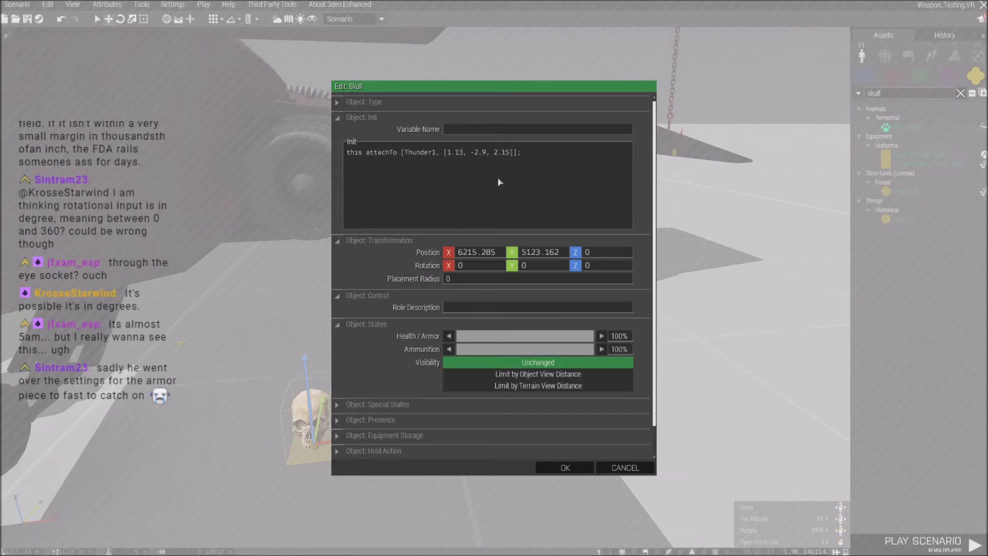
left_click(545, 468)
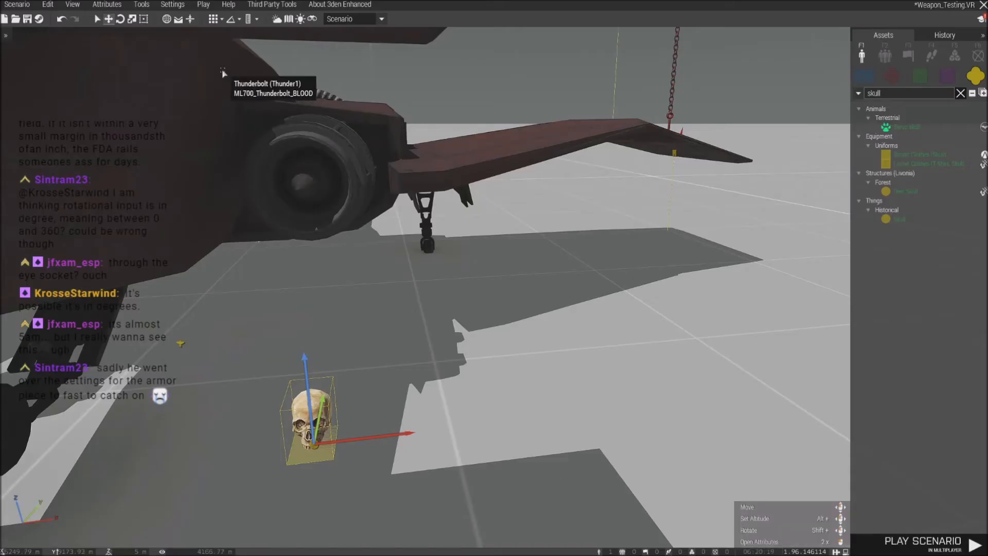
left_click(203, 4)
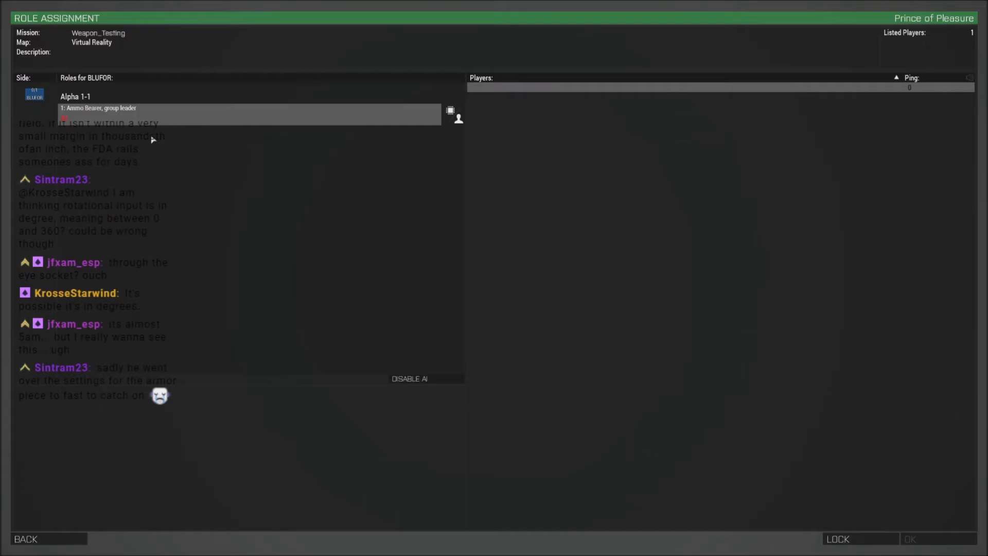
left_click(109, 115)
left_click(937, 538)
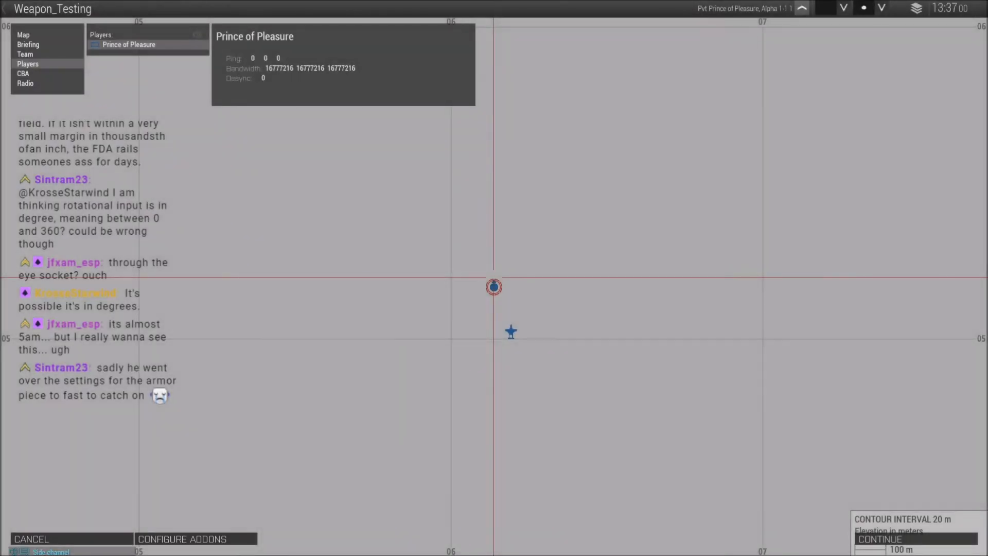
left_click(908, 538)
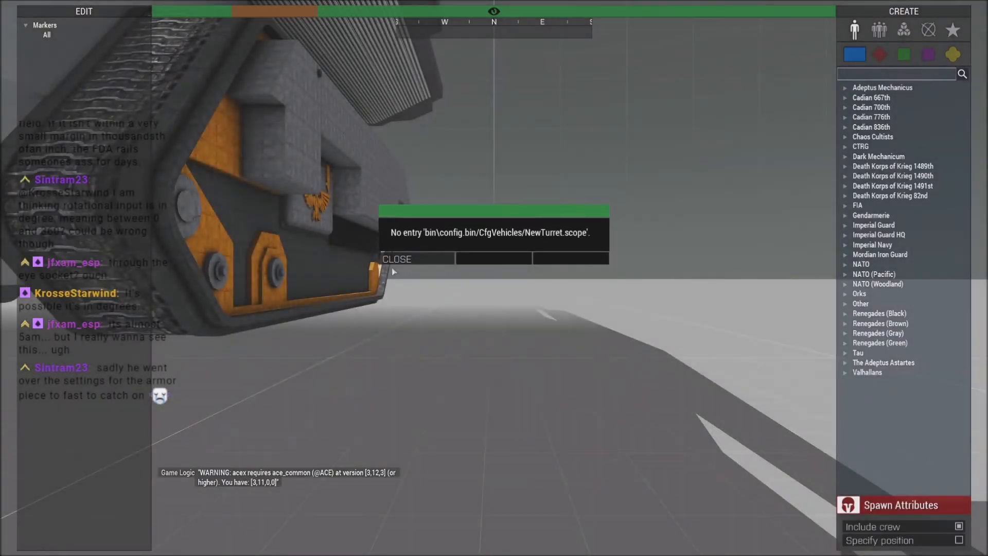
Dismiss the game master error and examine the skull's centring in the Thunder1's engine exhaust from directly behind.
left_click(396, 259)
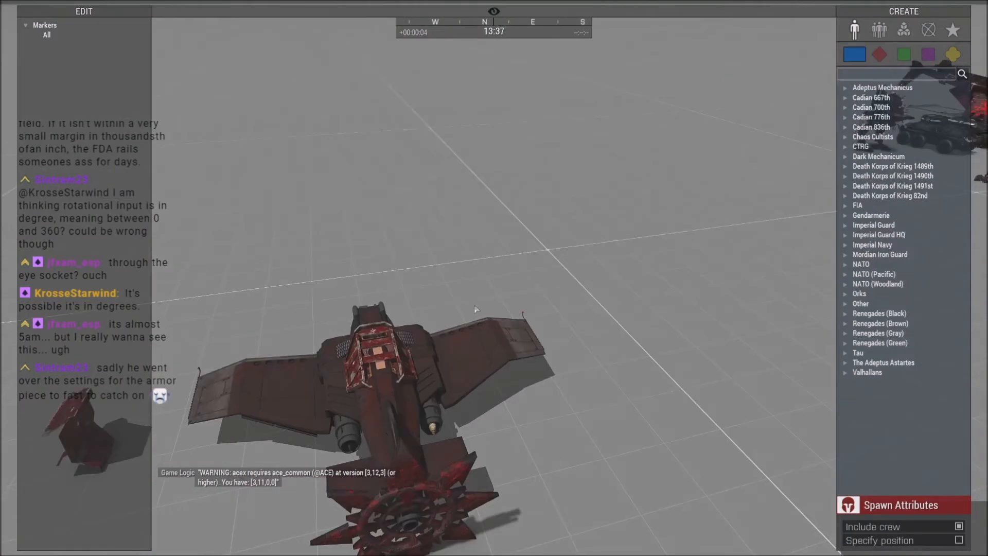
key("z")
right_click_drag(475, 309, 512, 264)
key("w")
key("d")
key("w")
key("w")
key("w")
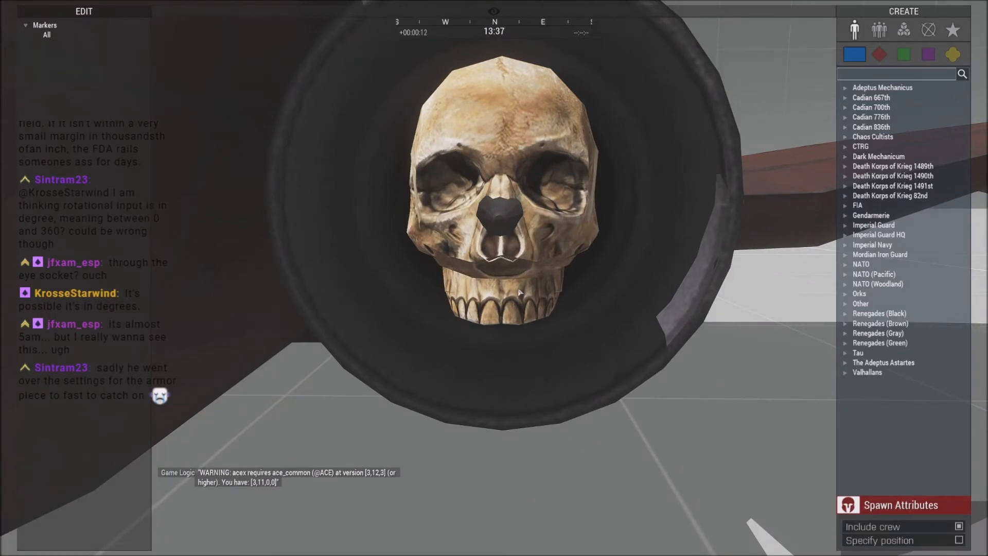
Fly around the Thunder1 and examine the aircraft with its decorations from above and from the sides.
key("s")
key("d")
right_click_drag(509, 257, 390, 348)
key("d")
key("s")
key("d")
key("s")
right_click_drag(497, 347, 357, 351)
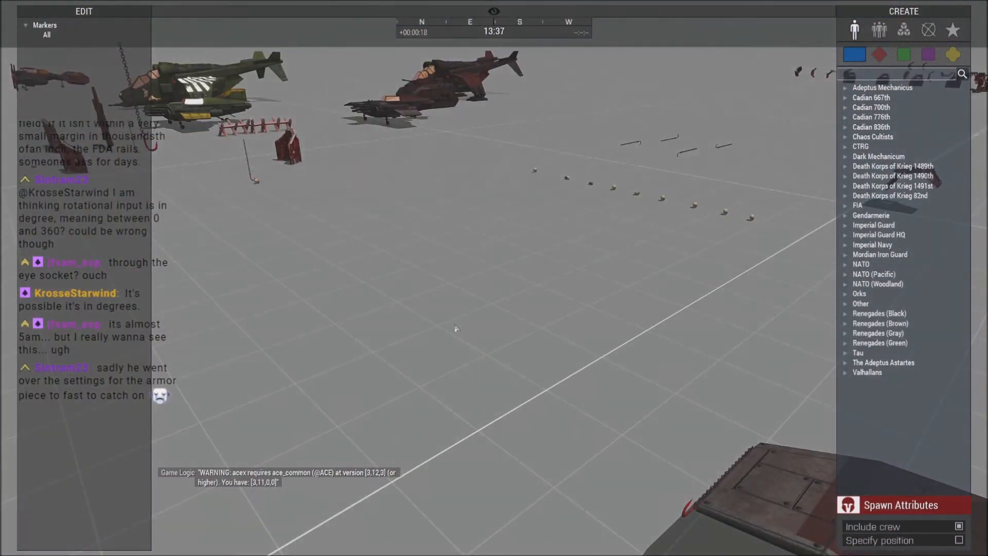
key("w")
right_click_drag(492, 345, 461, 264)
key("w")
key("s")
key("s")
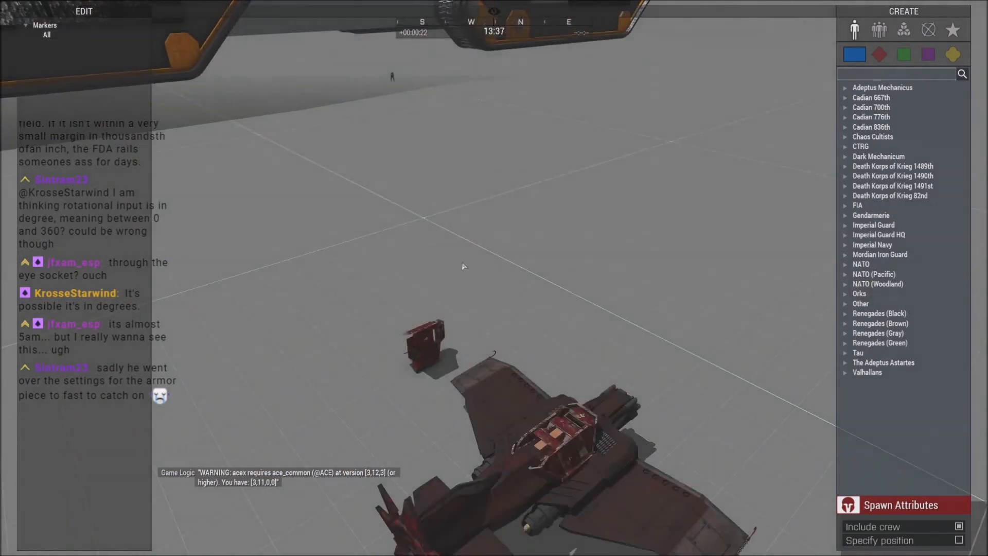
Look over the rows of rotated armour pieces and return the camera to the Thunder1.
key("Escape")
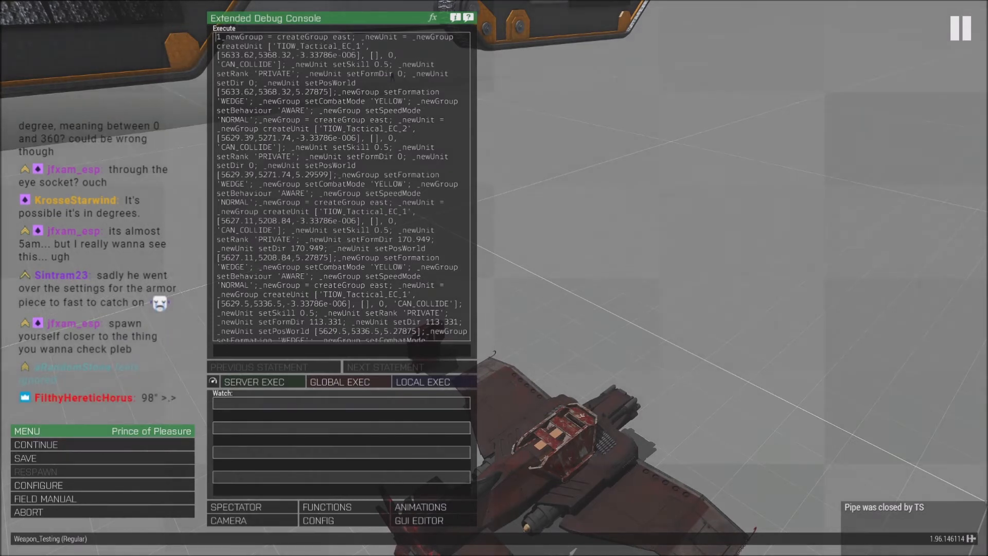
key("Escape")
key("w")
right_click_drag(604, 374, 515, 366)
key("w")
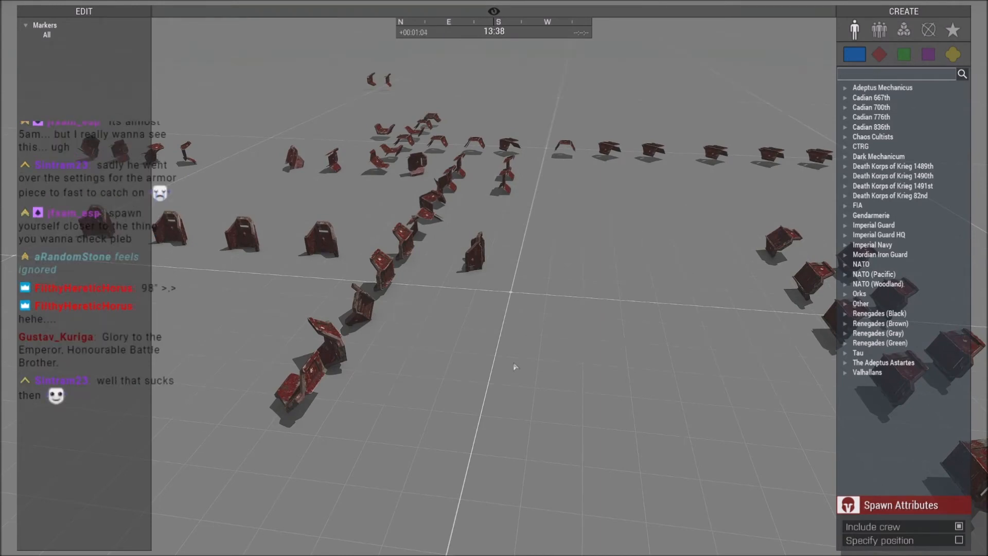
right_click_drag(515, 366, 666, 365)
key("w")
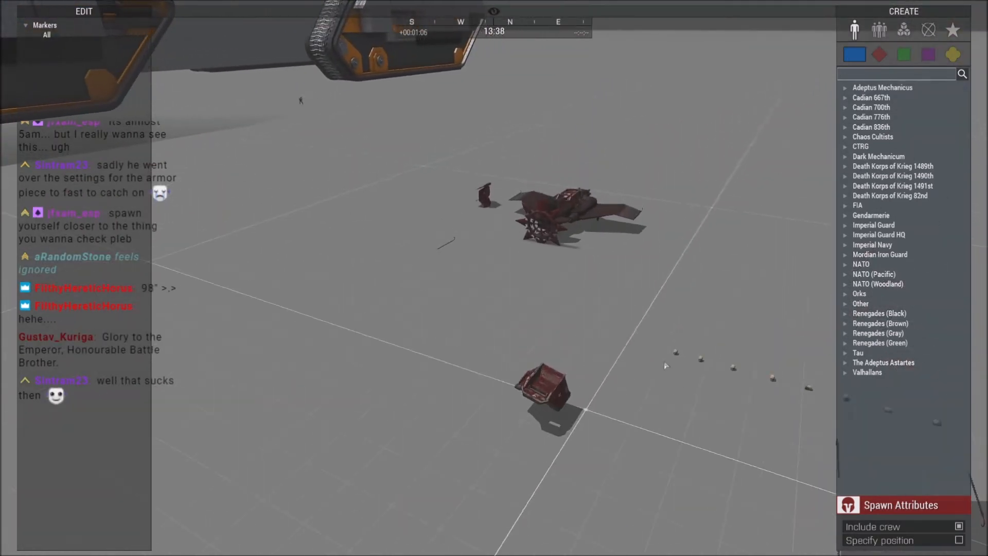
key("w")
key("d")
End the multiplayer test of the 1.135 offset and return to the scenario editor.
key("Escape")
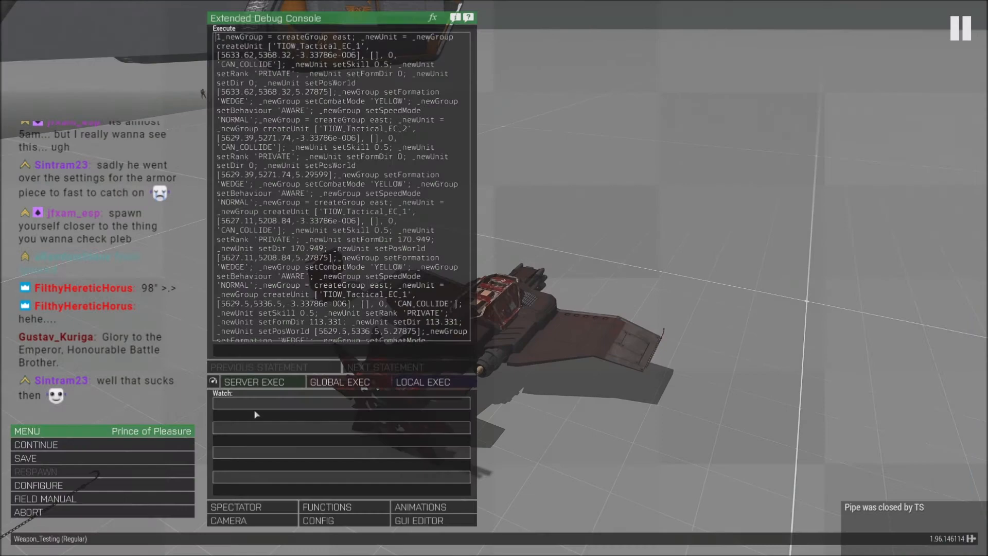
left_click(58, 509)
left_click(399, 266)
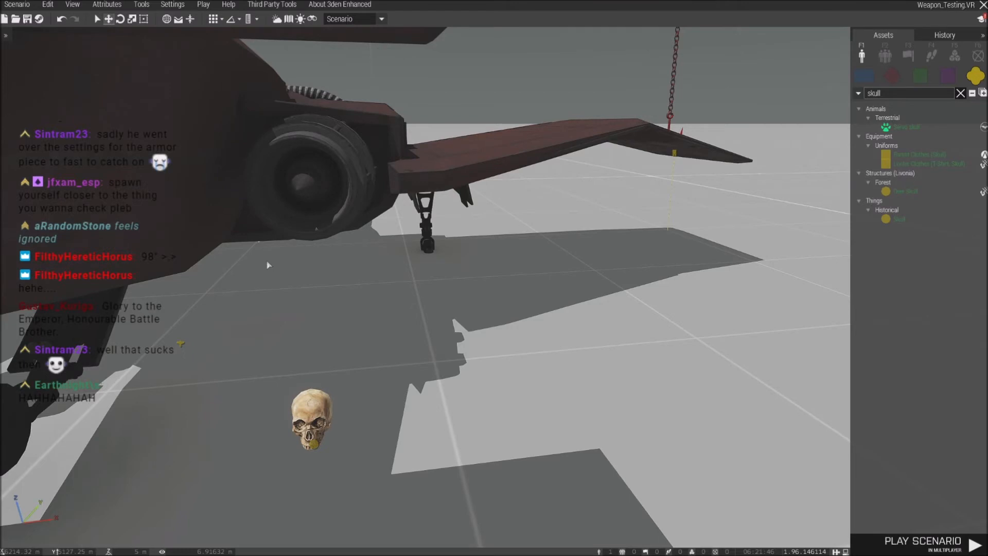
Move the exhaust skull to about X 6212.49 on the ground and review its attachTo init code.
right_click_drag(345, 186, 522, 194)
left_click(567, 179)
key("a")
left_click_drag(632, 199, 508, 221)
double_click(422, 259)
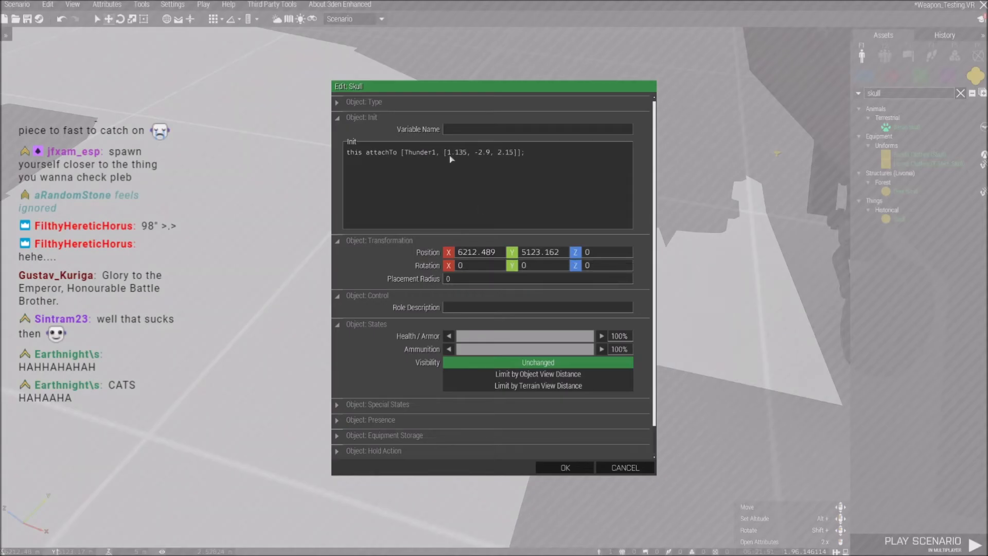
left_click(565, 466)
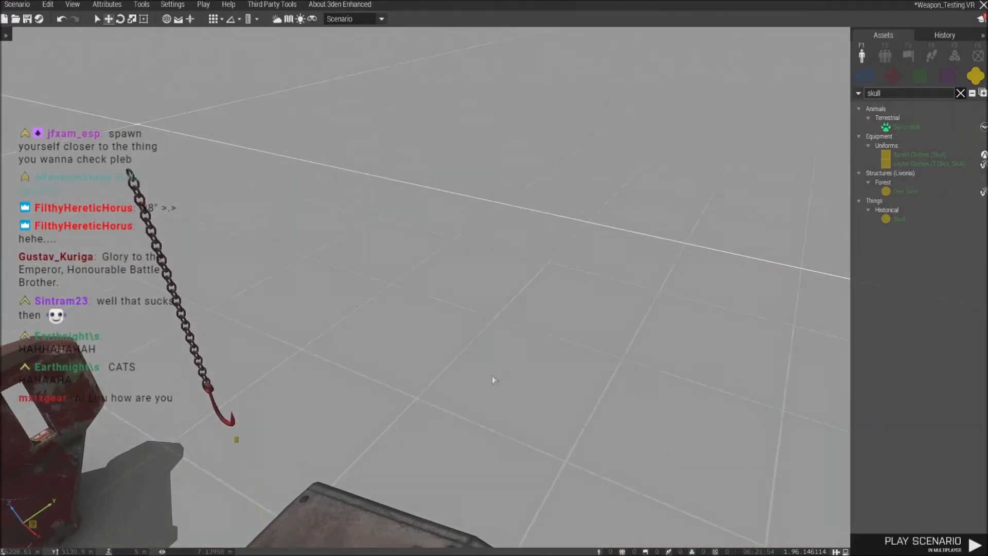
Duplicate the skull with the setVectorDirAndUp init code, place the copy near X 6239.34, Y 5111.78, and open its attributes.
key("s")
right_click_drag(492, 377, 443, 312)
key("w")
left_click(676, 347)
left_click(671, 370)
left_click(678, 350)
key("ctrl+c")
key("ctrl+v")
left_click_drag(676, 367, 694, 530)
double_click(694, 531)
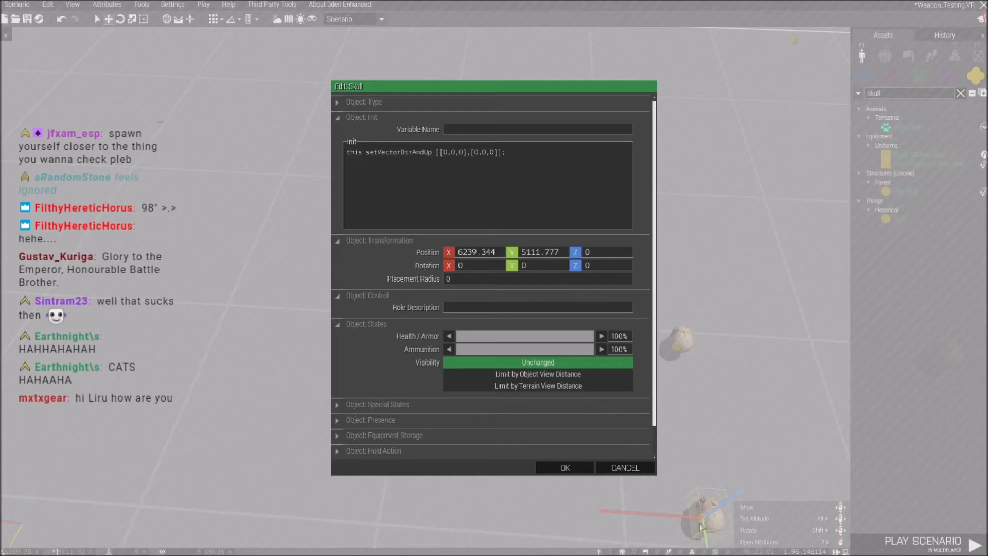
Set the direction vector in the duplicated skull's setVectorDirAndUp init code to [1,0,0].
double_click(444, 152)
type("1")
left_click(568, 463)
Place another skull at about Y 5113.39 in the same column, with init code this setVectorDirAndUp [[1,0,0],[0,0,1]];.
left_click_drag(418, 252, 395, 321)
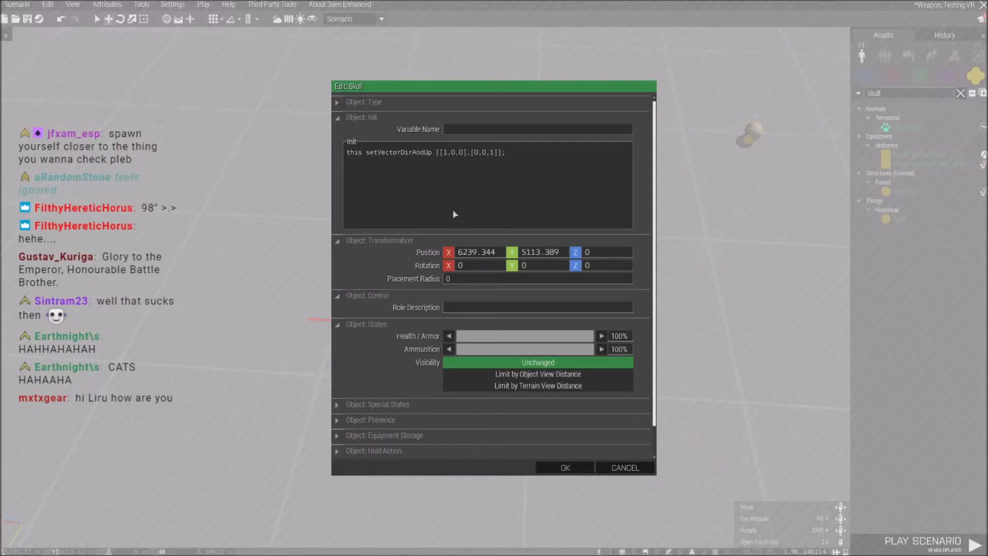
double_click(394, 323)
left_click(570, 469)
Duplicate the coded test skull and place the copy further along the same column.
left_click(440, 127)
key("ctrl+c")
key("ctrl+shift+v")
key("s")
left_click_drag(440, 147, 378, 399)
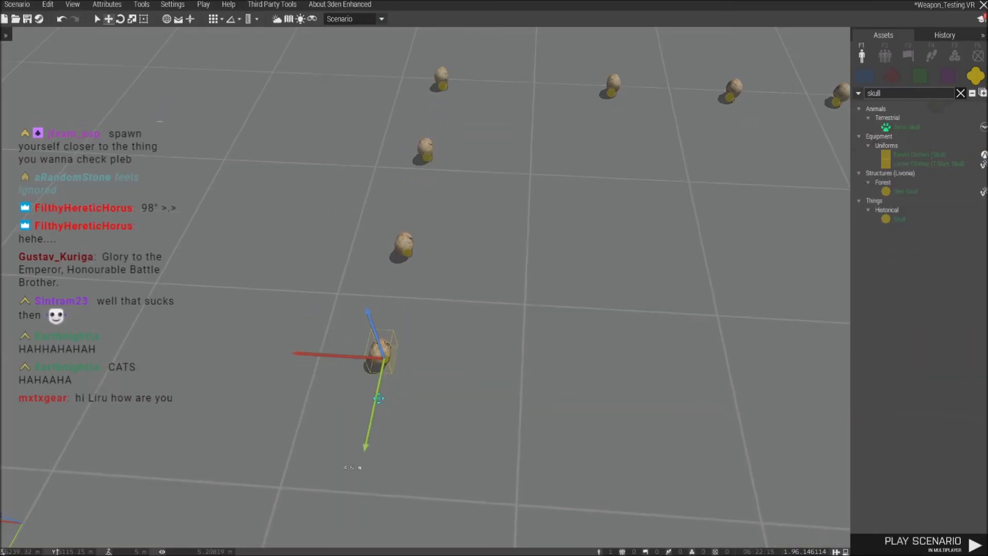
Set the end skull's init code to this setVectorDirAndUp [[1,0,0],[1,0,0]]; and review it in its attributes.
double_click(383, 358)
double_click(445, 153)
type("1")
double_click(475, 153)
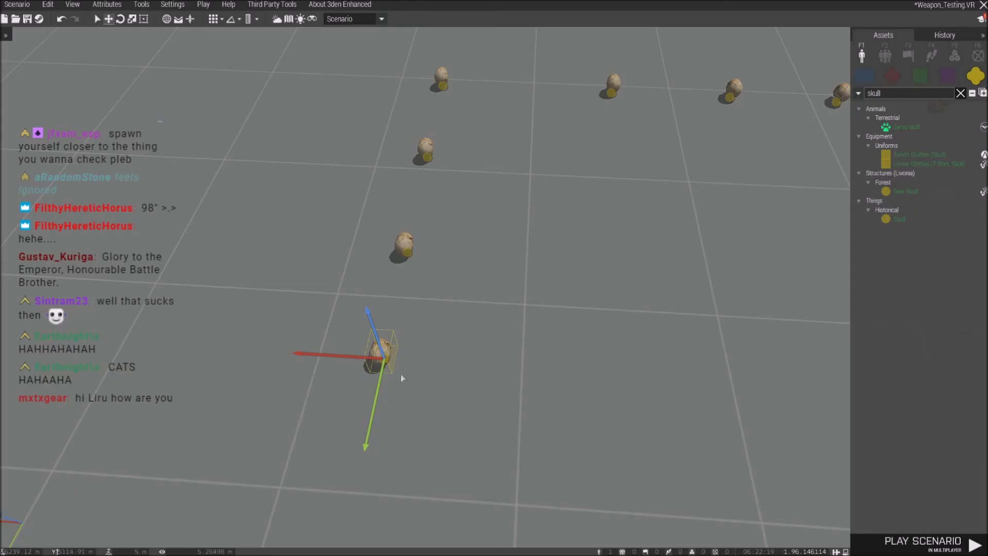
left_click(564, 467)
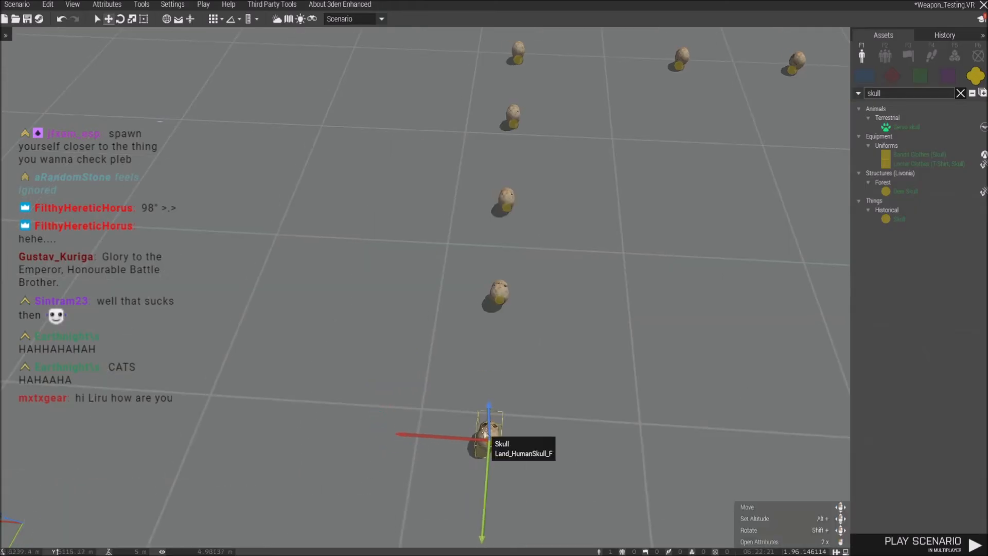
double_click(489, 440)
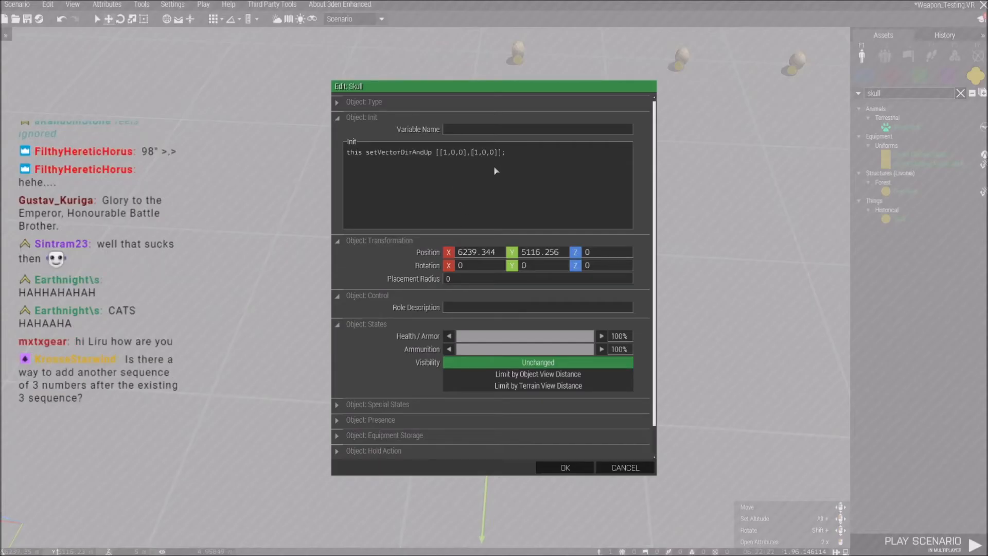
left_click(565, 467)
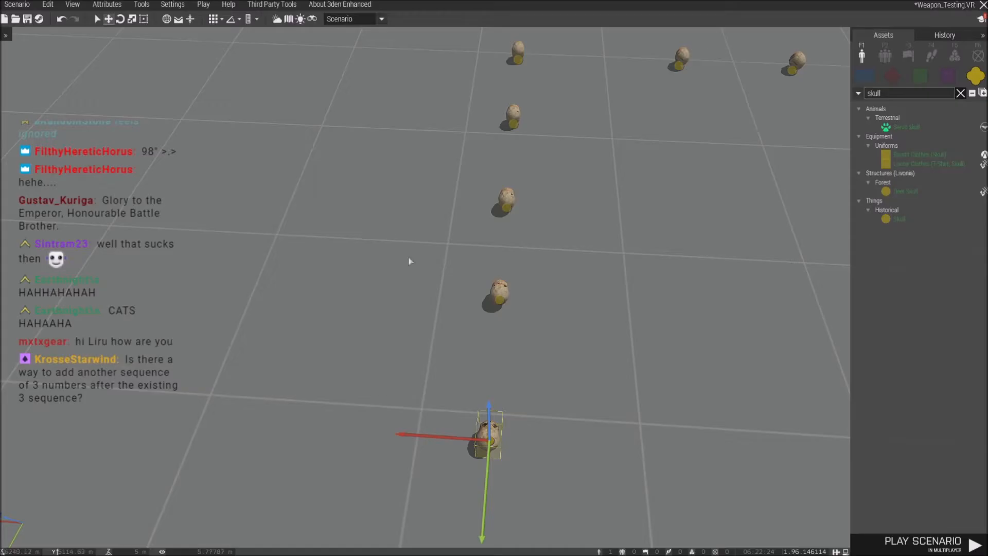
Play the scenario in multiplayer, continue past role assignment and briefing, and open the Zeus interface, closing the error message.
left_click(205, 5)
left_click(238, 83)
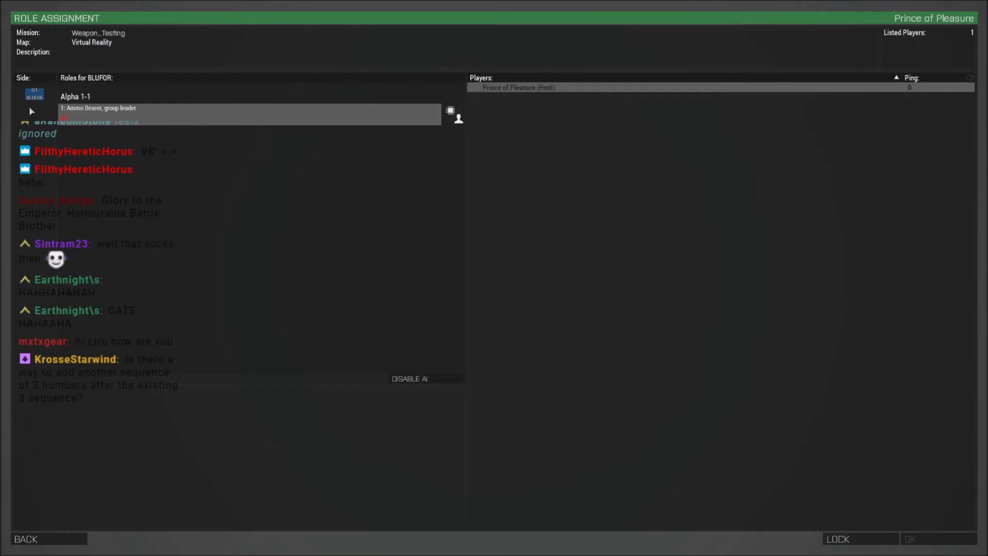
key("Return")
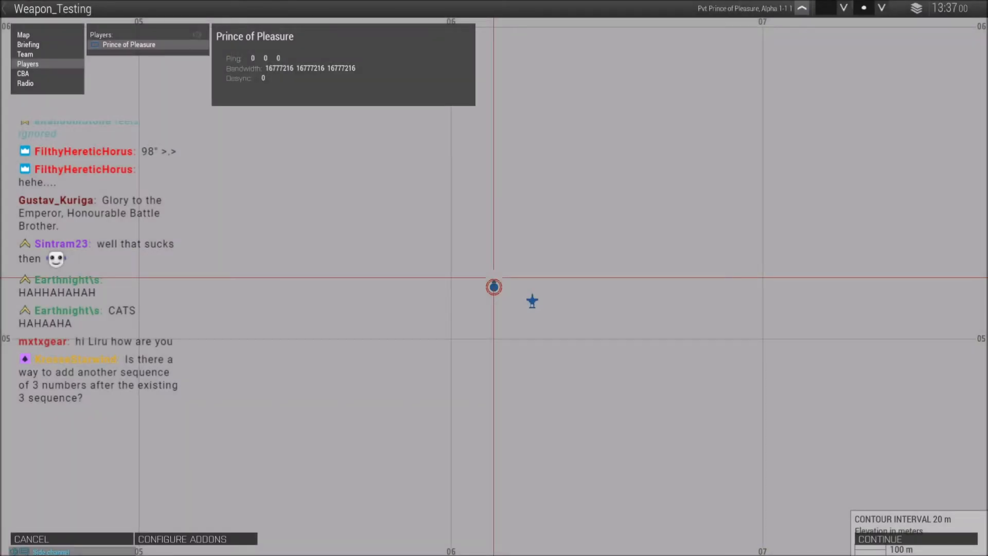
left_click(877, 541)
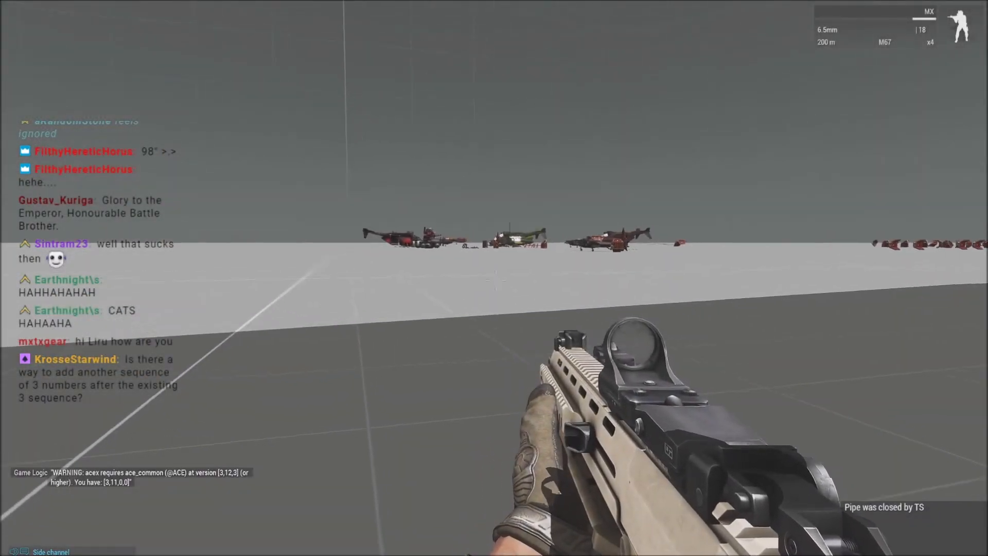
right_click(495, 281)
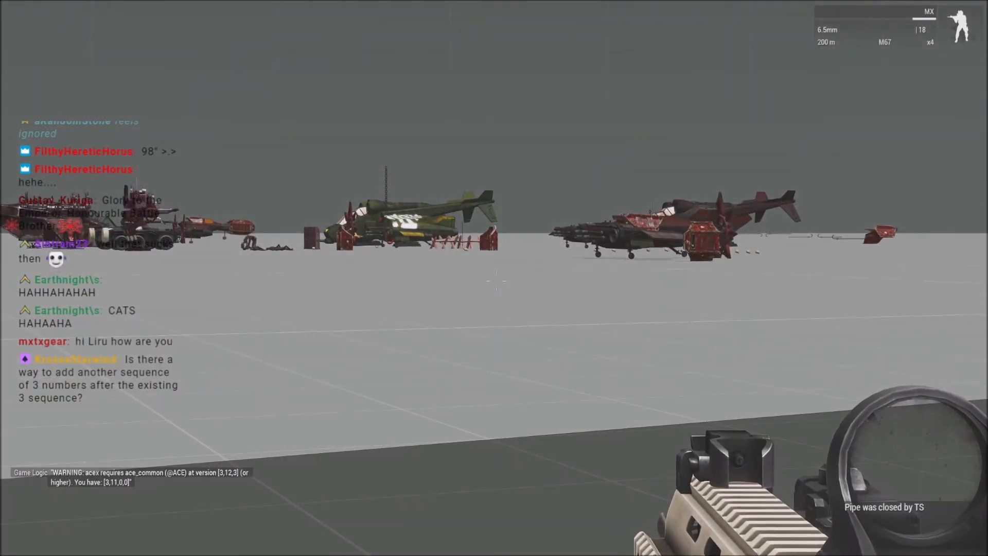
right_click(495, 281)
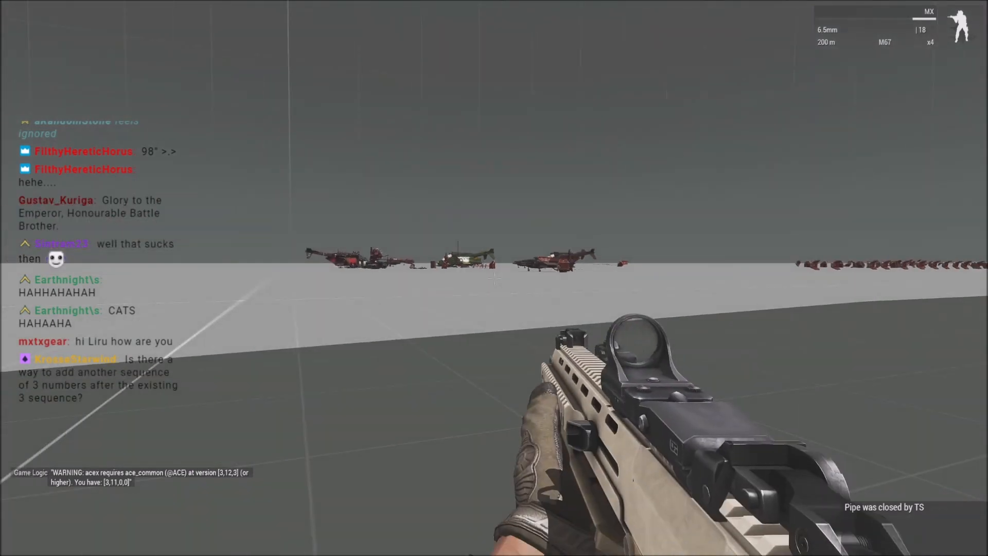
key("y")
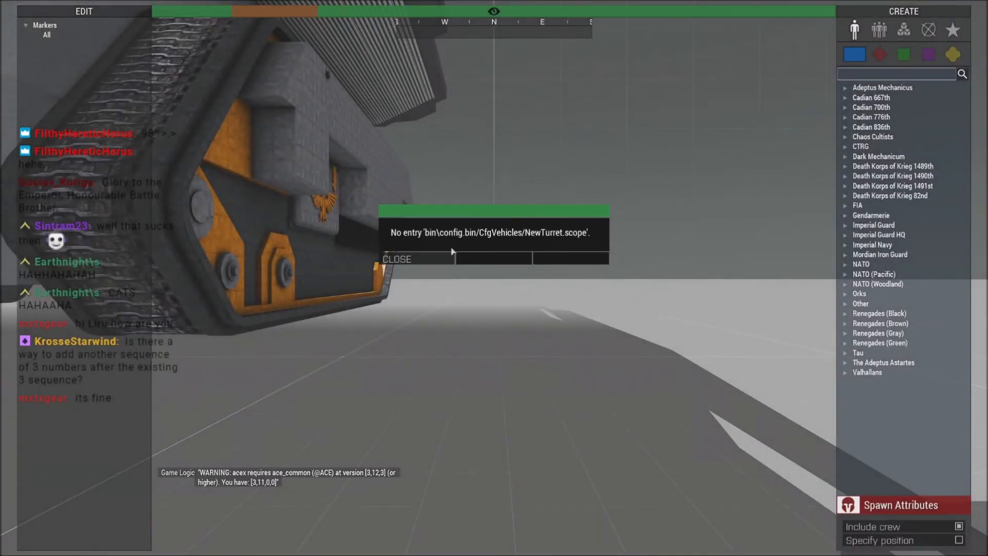
left_click(440, 259)
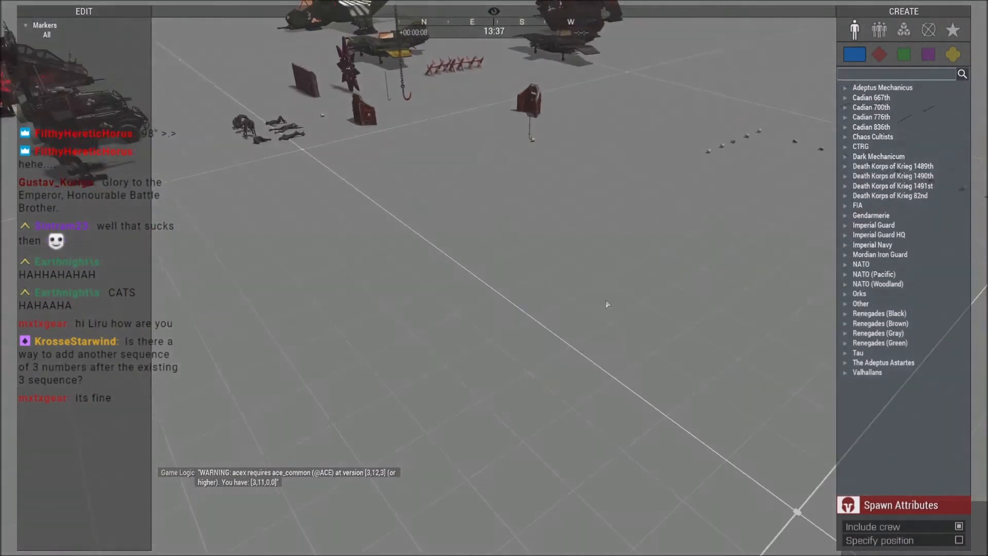
Fly the Zeus camera to the test skulls and examine the orientation of each one along the row and column.
key("w")
right_click_drag(606, 304, 592, 311)
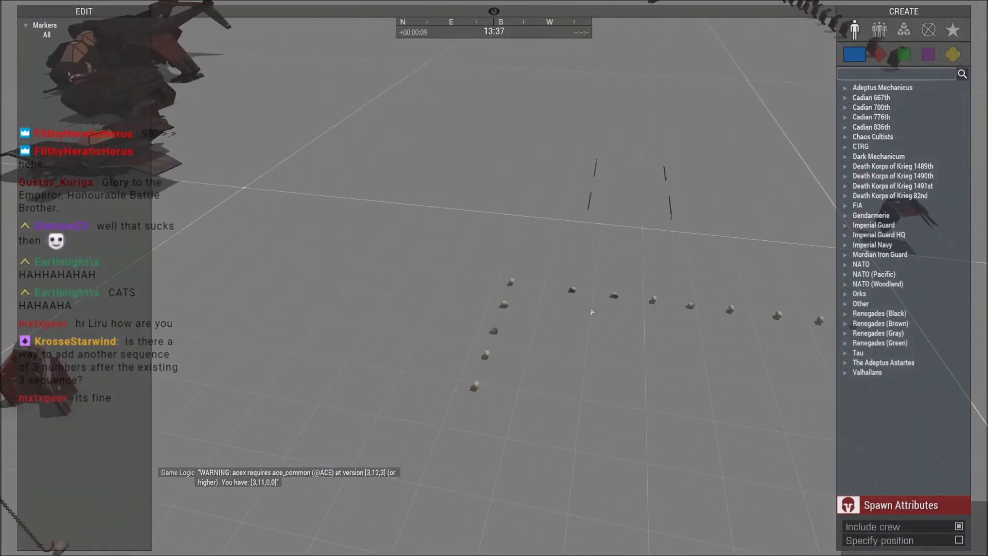
right_click_drag(493, 356, 408, 357)
key("d")
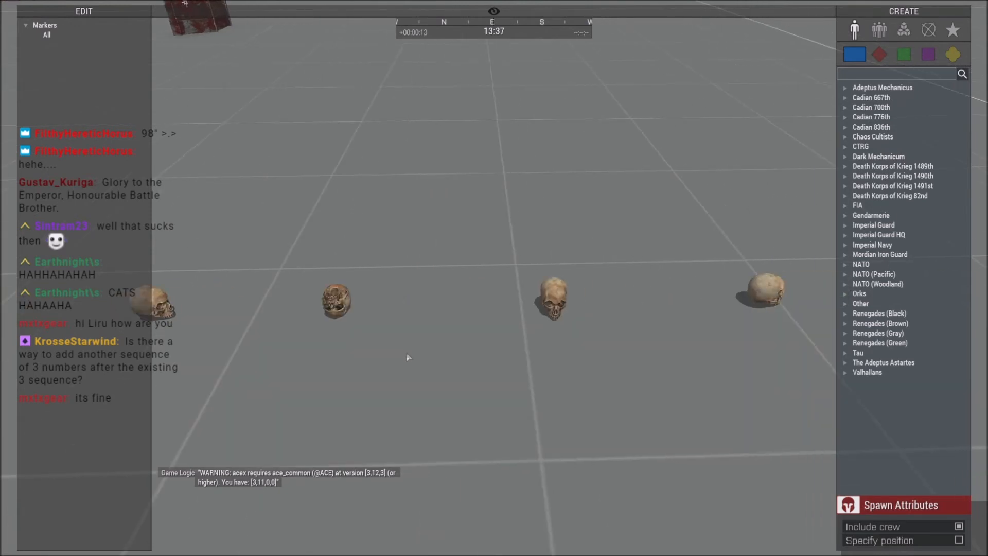
right_click_drag(444, 346, 455, 348)
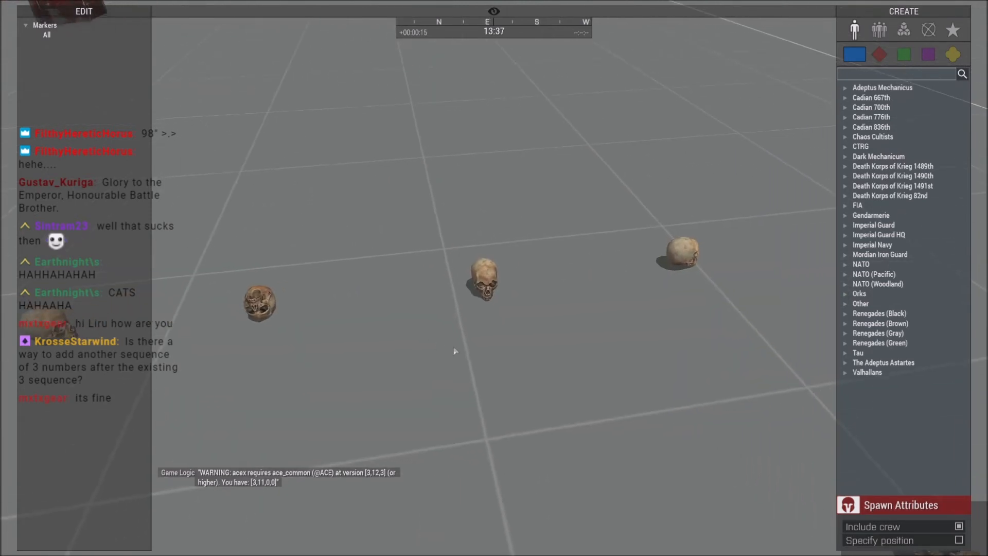
key("w")
key("z")
mouse_move(498, 313)
right_mouse_down()
mouse_move(479, 356)
mouse_move(376, 358)
right_mouse_up()
key("d")
right_click_drag(519, 339, 384, 347)
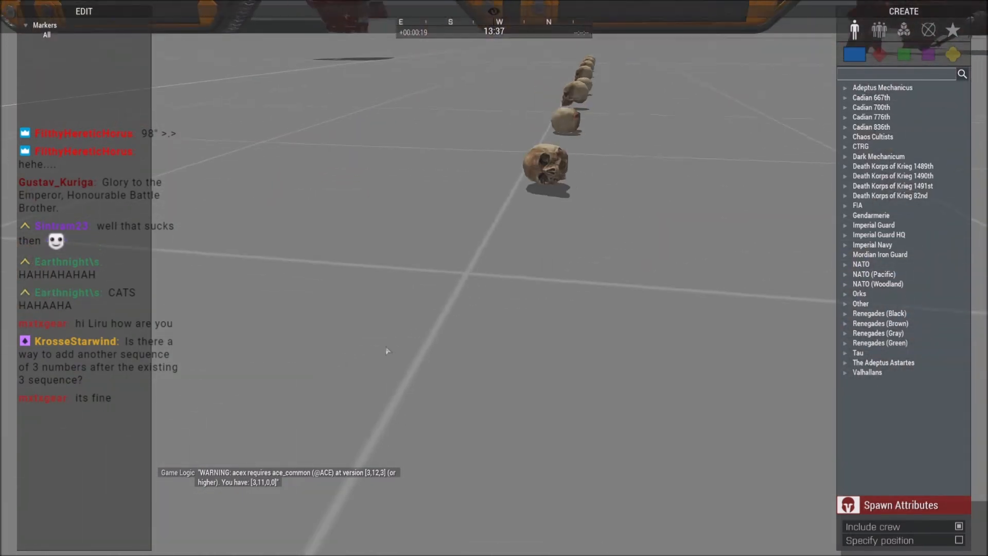
key("d")
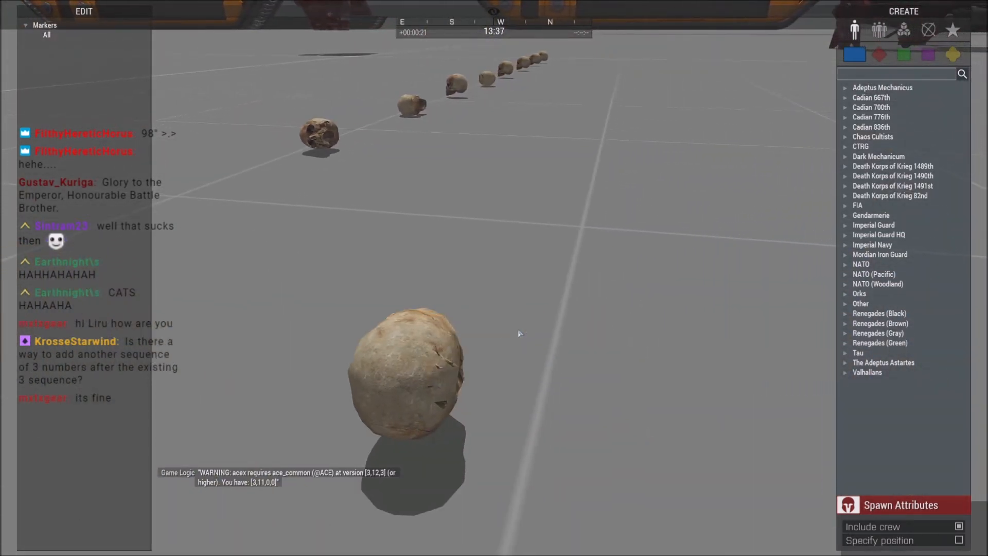
Abort the multiplayer test of the skull column and return to the scenario editor.
key("Escape")
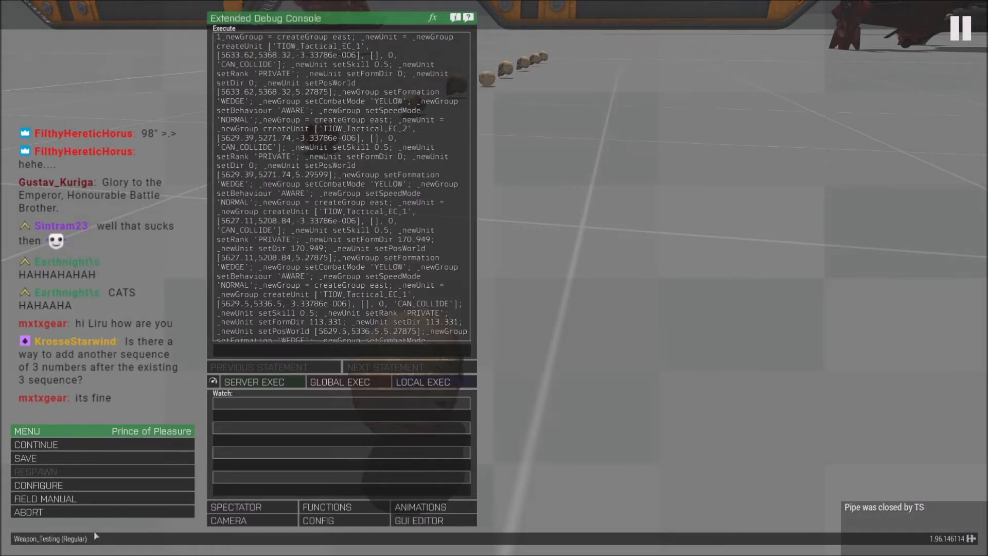
left_click(67, 512)
left_click(416, 266)
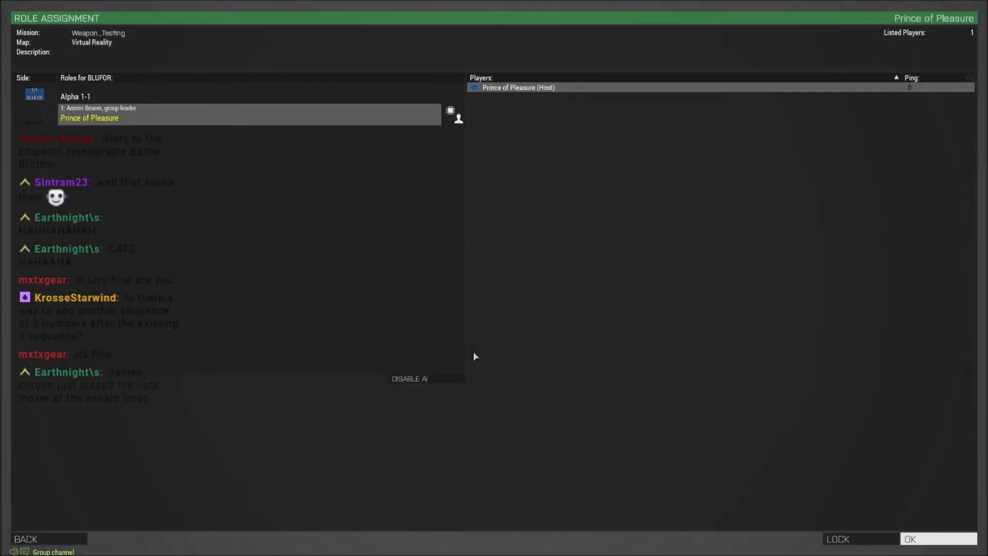
key("Escape")
Duplicate the skull at Y 5111.78, place the copy near X 6240.43, and set its up vector to [0,1,0].
key("w")
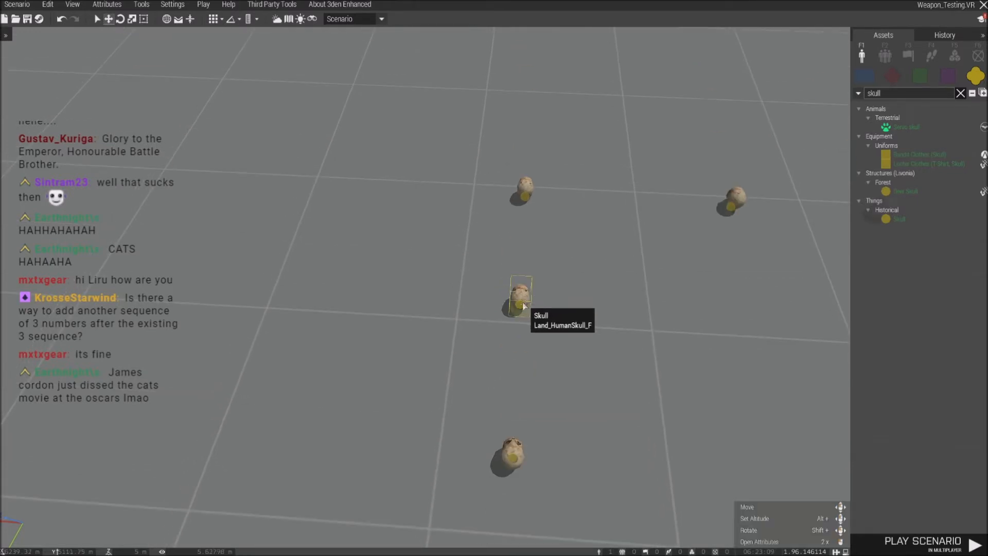
left_click(523, 306)
key("ctrl+v")
left_click_drag(521, 305, 412, 303)
double_click(413, 303)
double_click(484, 152)
type("1")
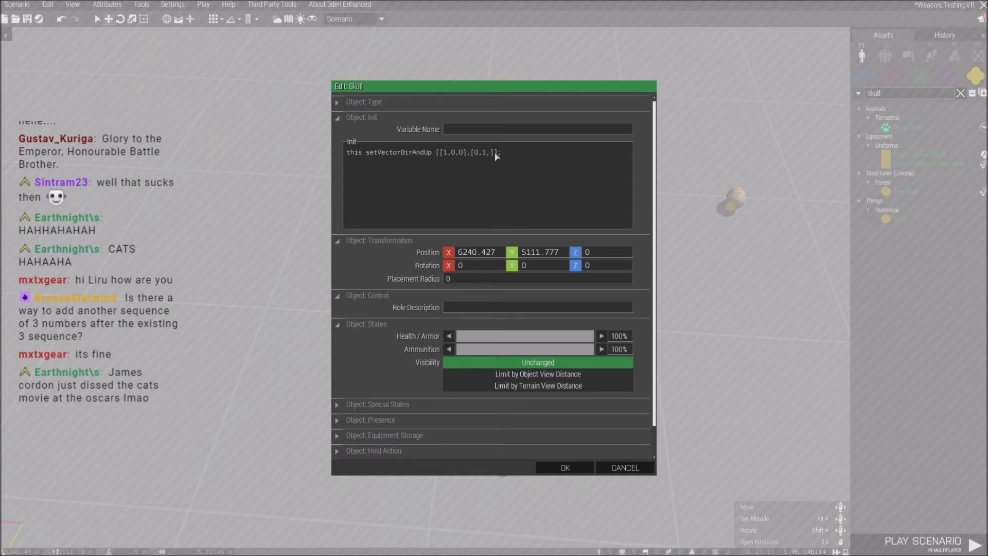
left_click(565, 467)
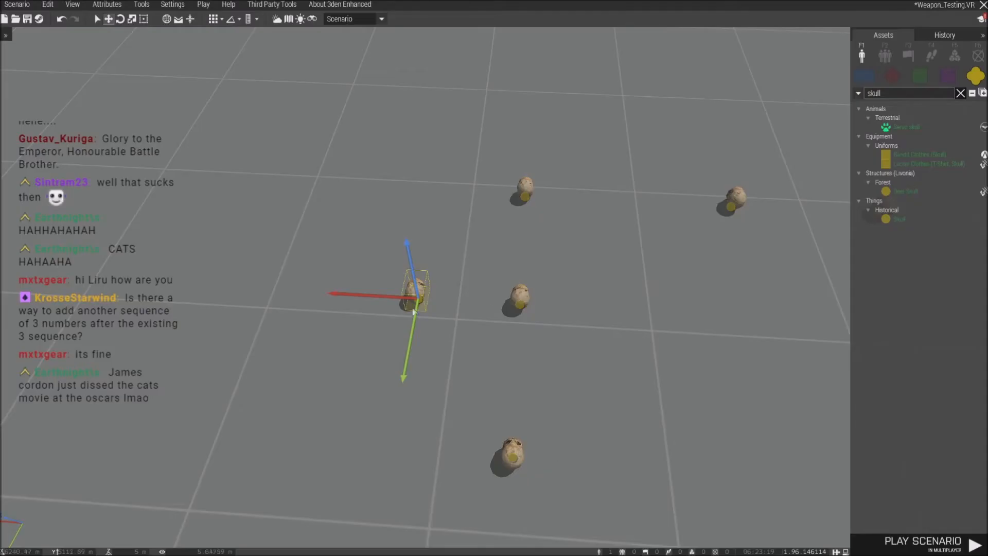
Place another copy near X 6241.31, Y 5111.78, and change the first two components of its up vector to 1,0.
left_click_drag(414, 311, 327, 308)
double_click(329, 301)
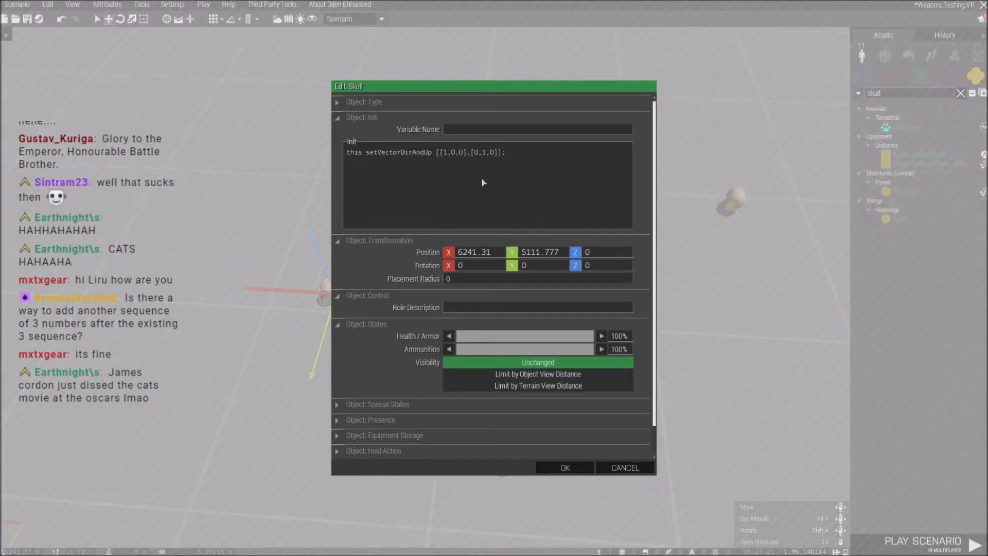
left_click_drag(486, 153, 476, 155)
key("BackSpace")
type("1,0")
left_click(565, 467)
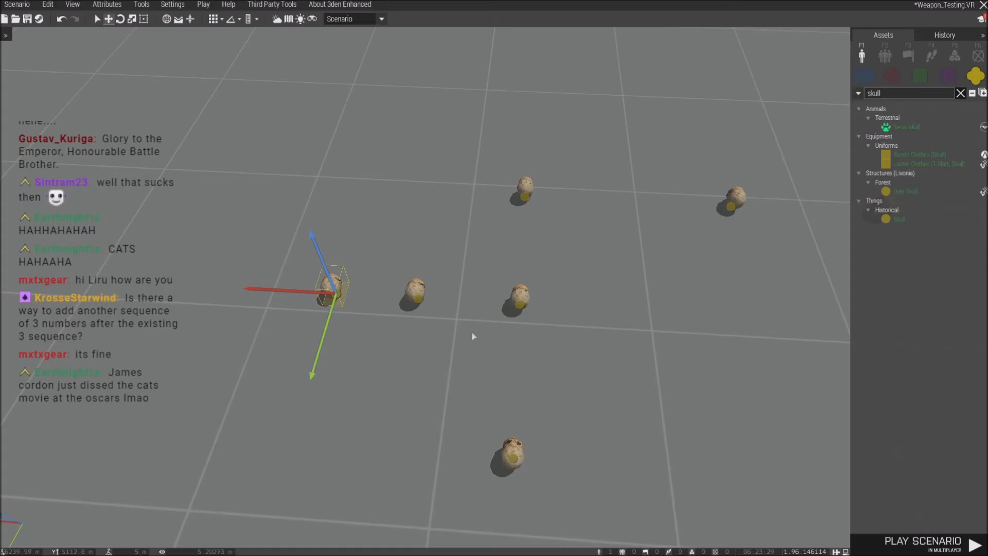
Start another multiplayer test as the Alpha 1-1 Ammo Bearer and open the Zeus interface, dismissing the error message.
left_click(203, 4)
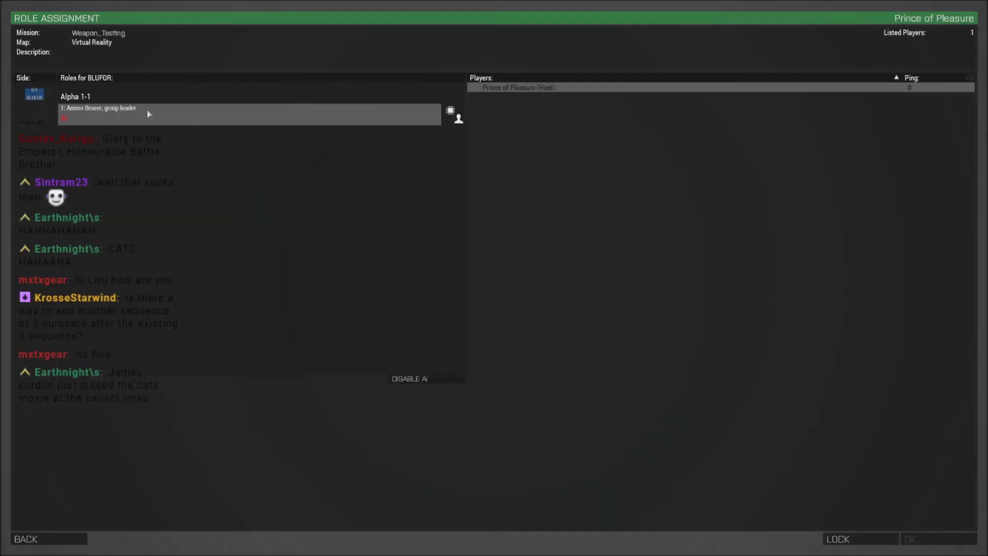
left_click(149, 114)
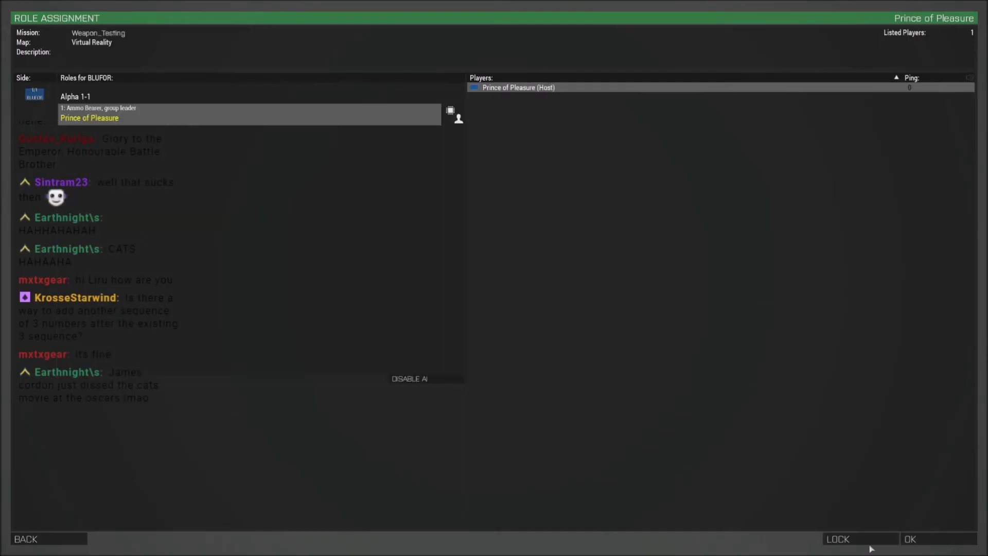
left_click(924, 543)
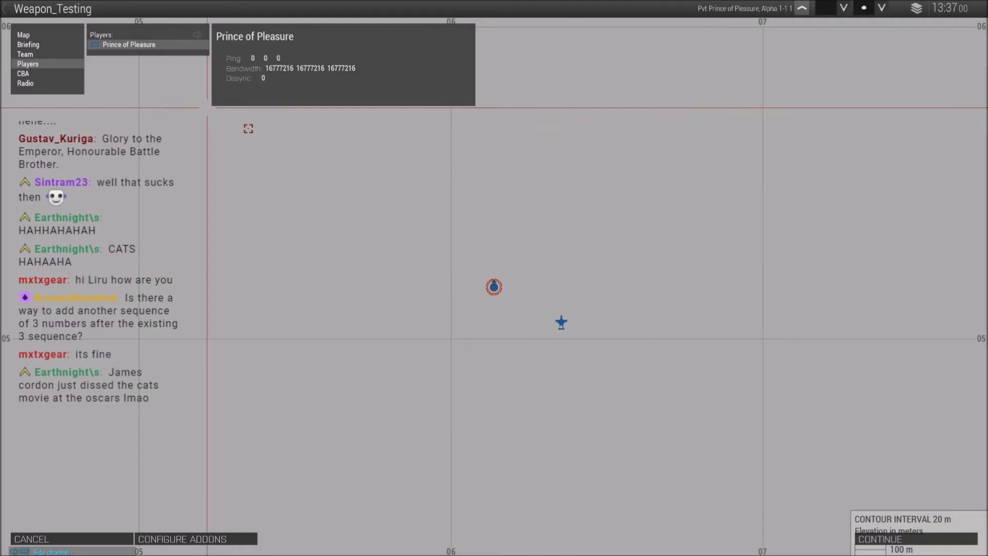
left_click(872, 538)
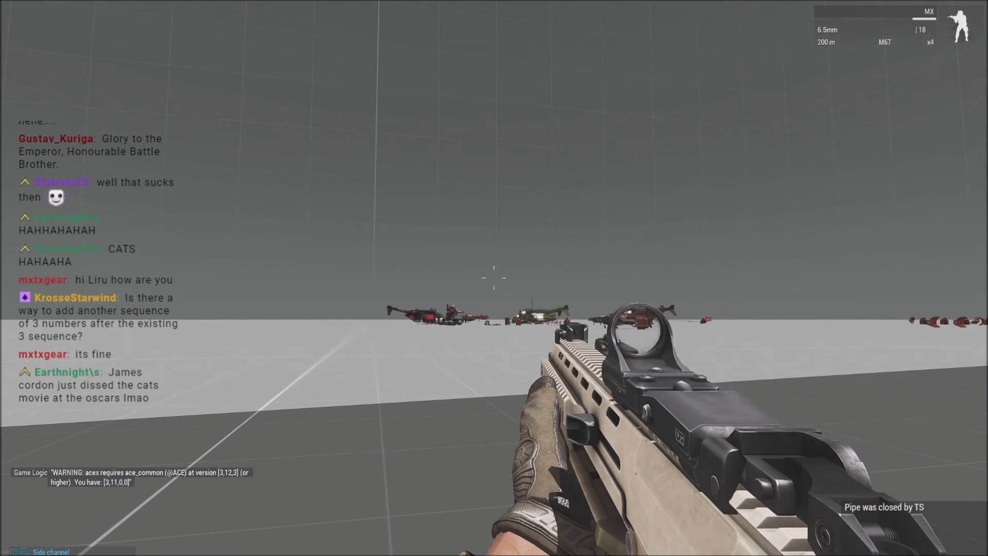
key("y")
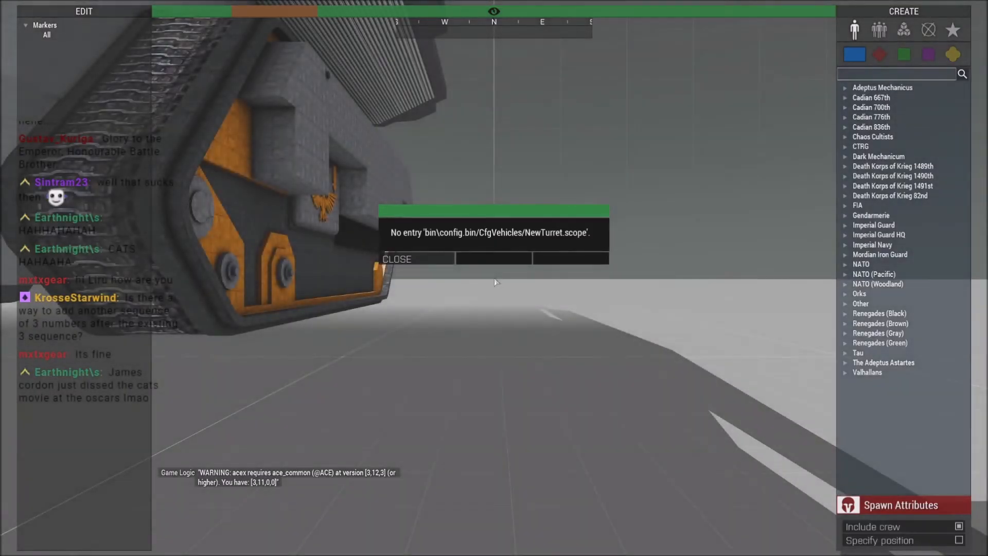
left_click(453, 262)
Fly the Zeus camera around the area to look for the newly added test skulls.
key("w")
right_click_drag(677, 300, 240, 184)
key("w")
key("d")
key("s")
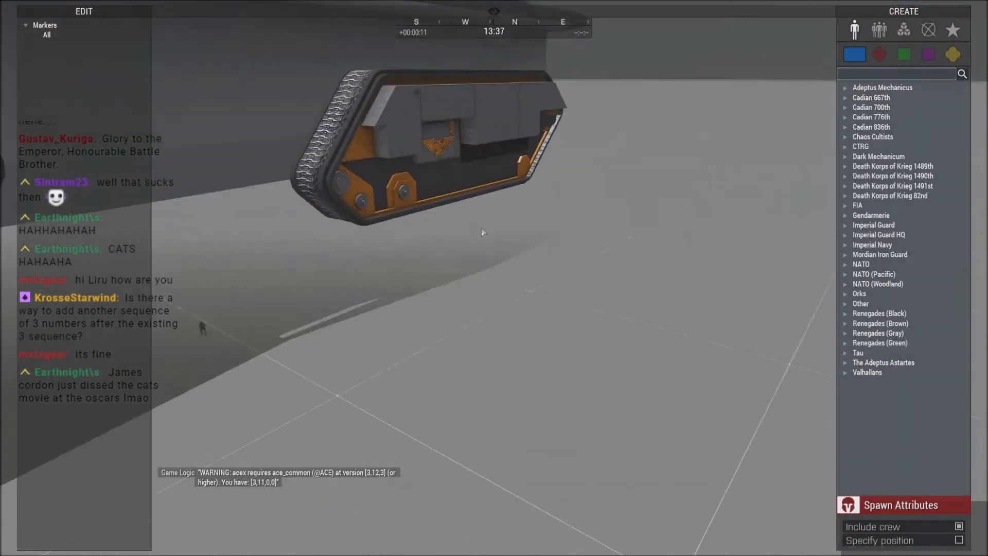
Abort the mission, continue past the debriefing, and leave role assignment to return to the scenario editor.
key("Escape")
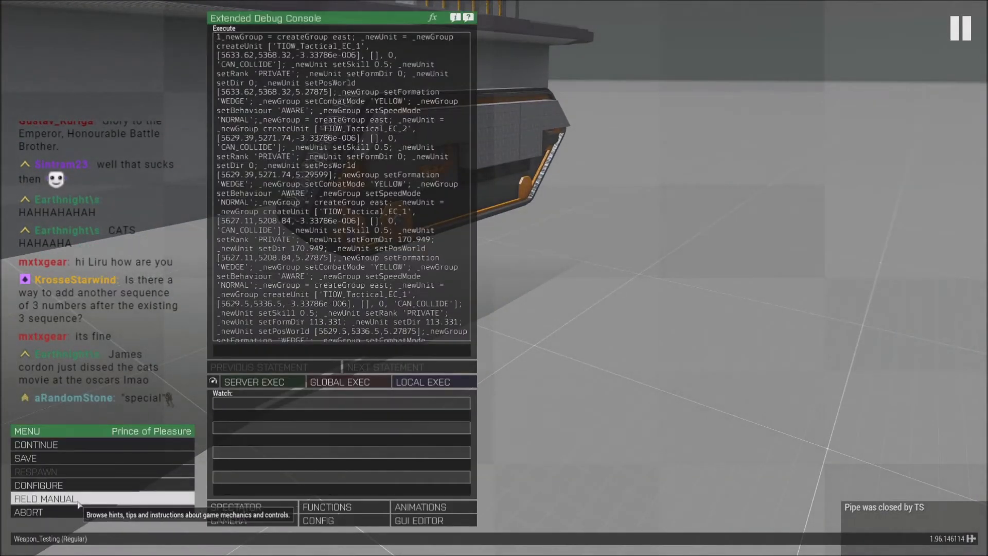
left_click(57, 512)
left_click(392, 266)
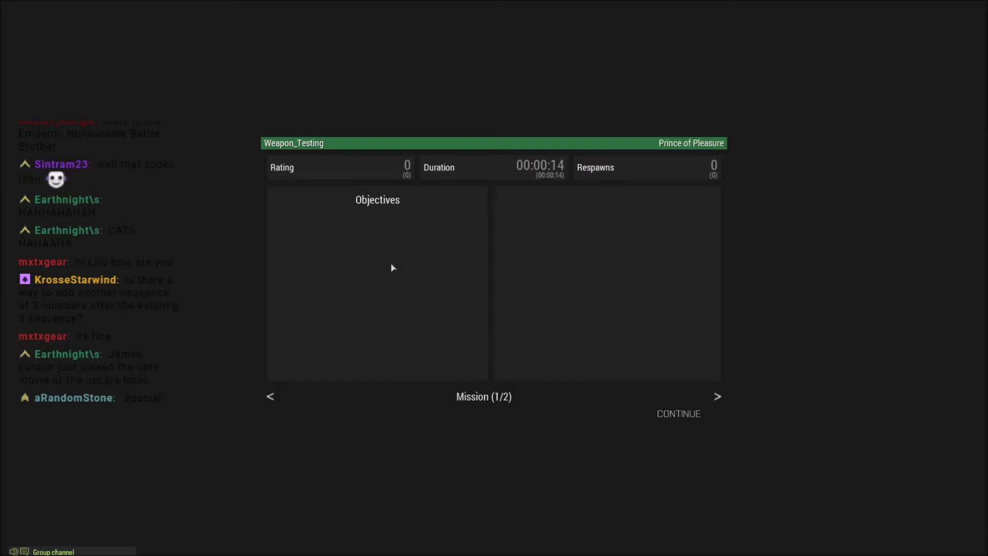
left_click(663, 416)
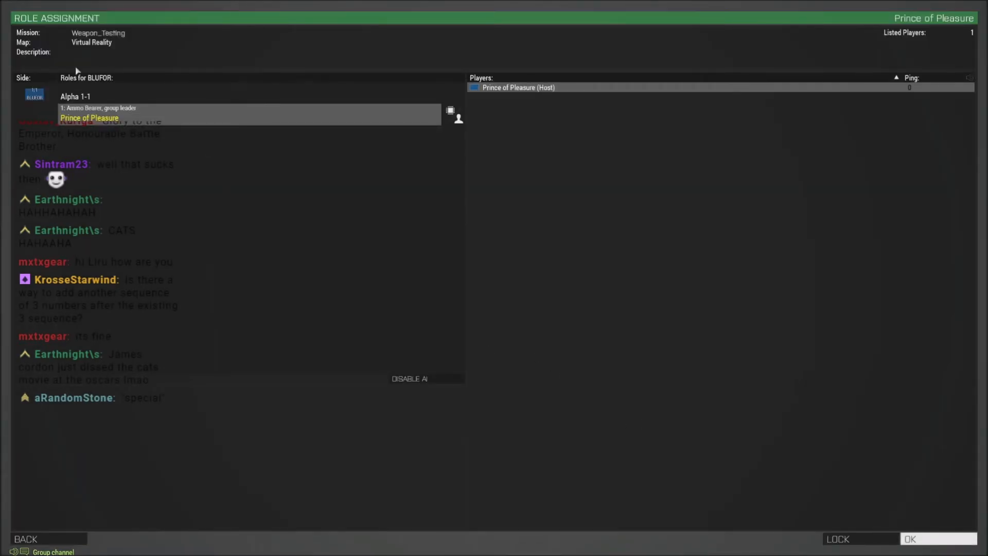
key("Escape")
Save the Weapon_Testing scenario.
left_click(17, 4)
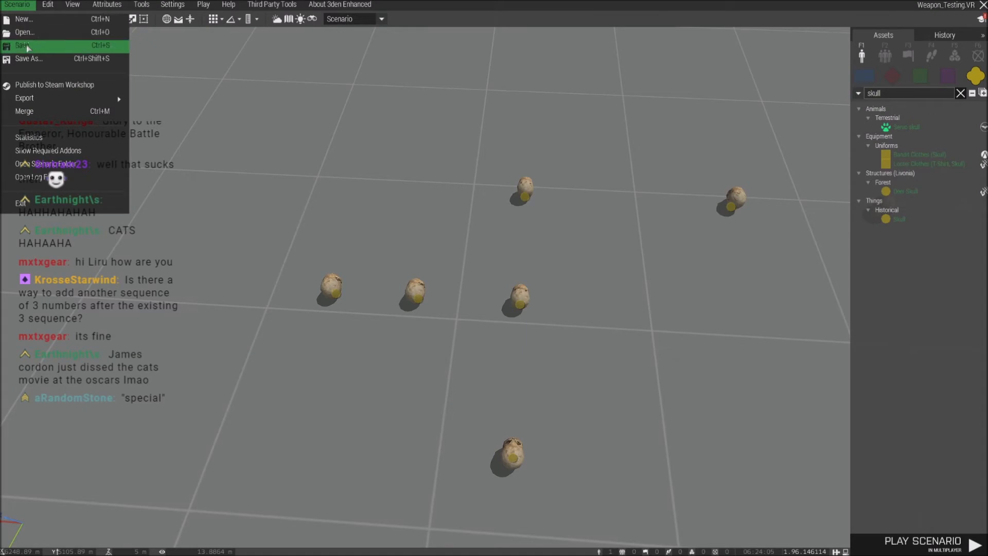
left_click(22, 45)
left_click(18, 6)
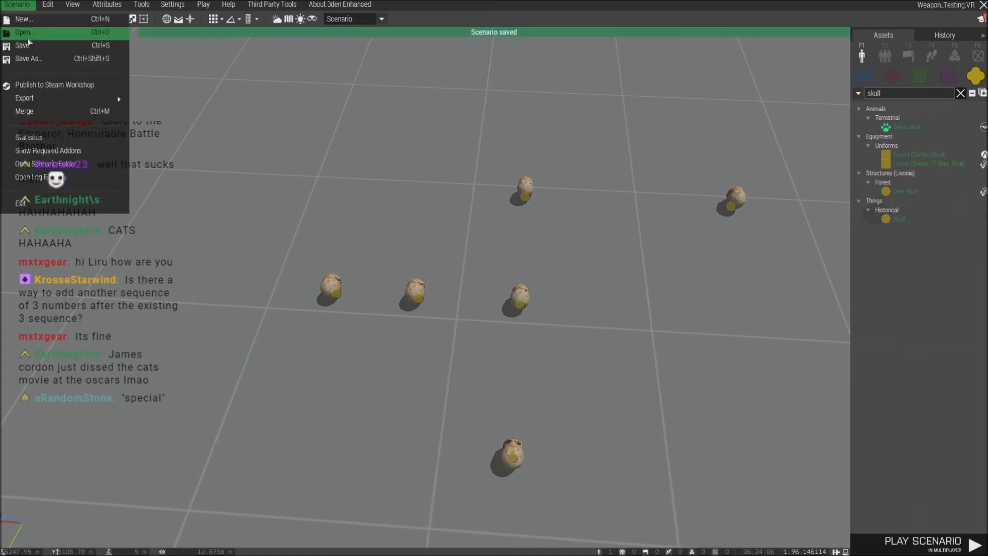
left_click(27, 35)
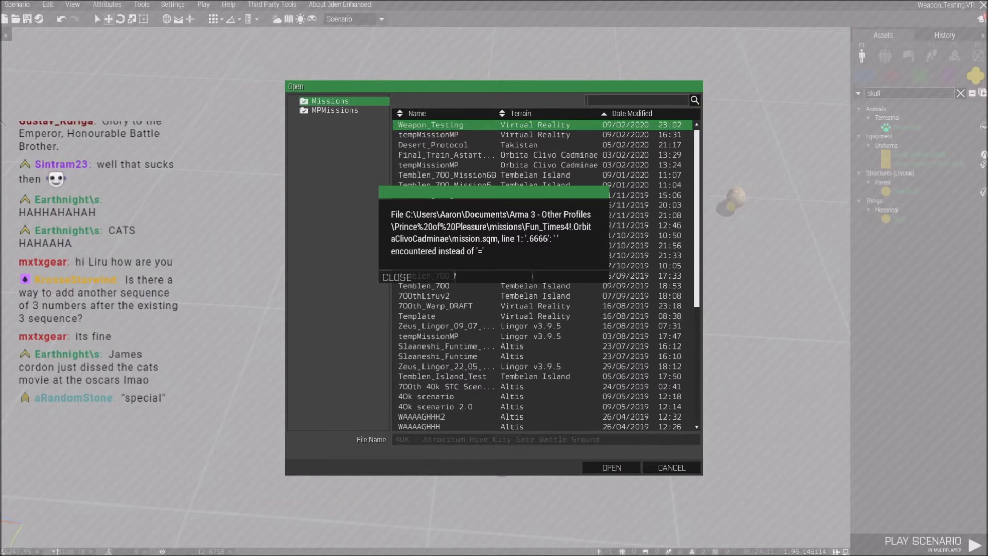
left_click(402, 277)
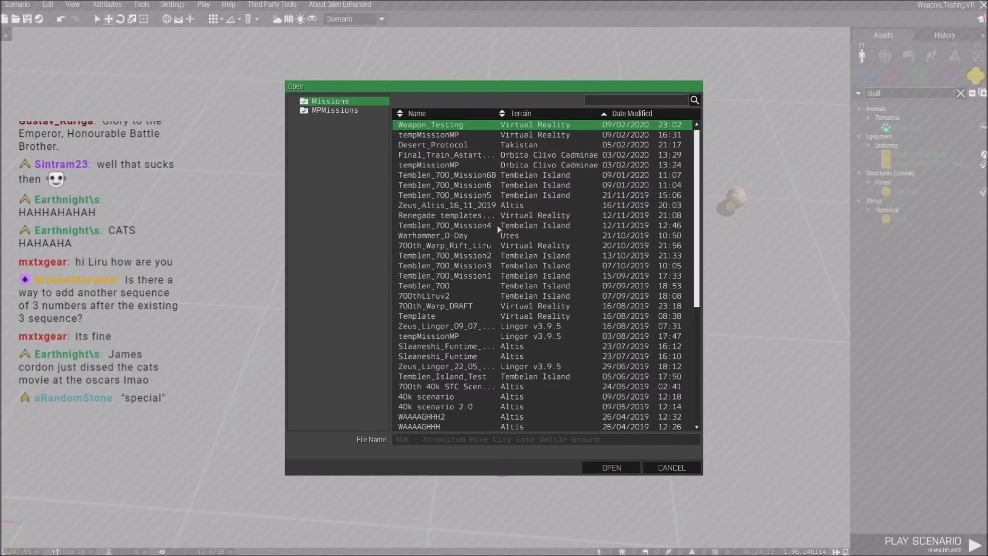
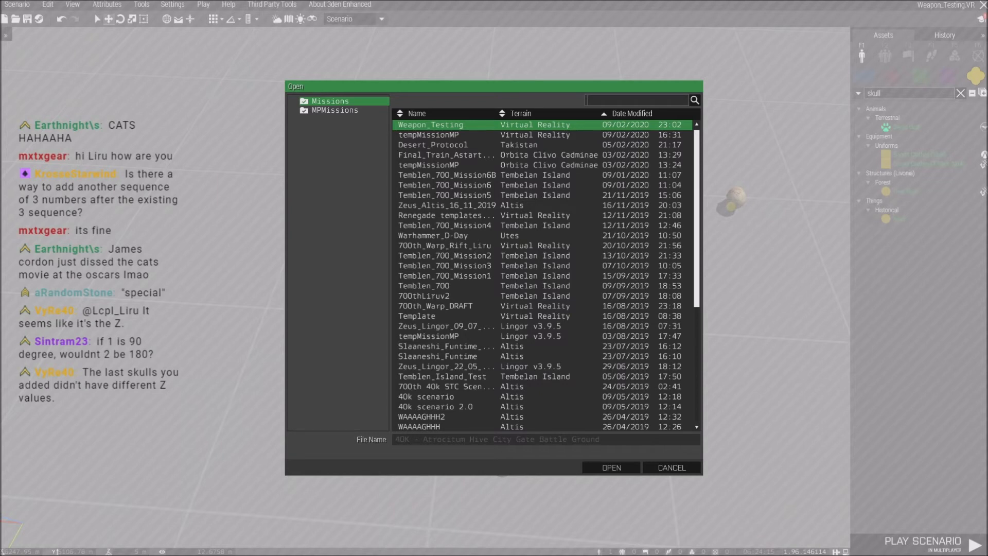
left_click(654, 468)
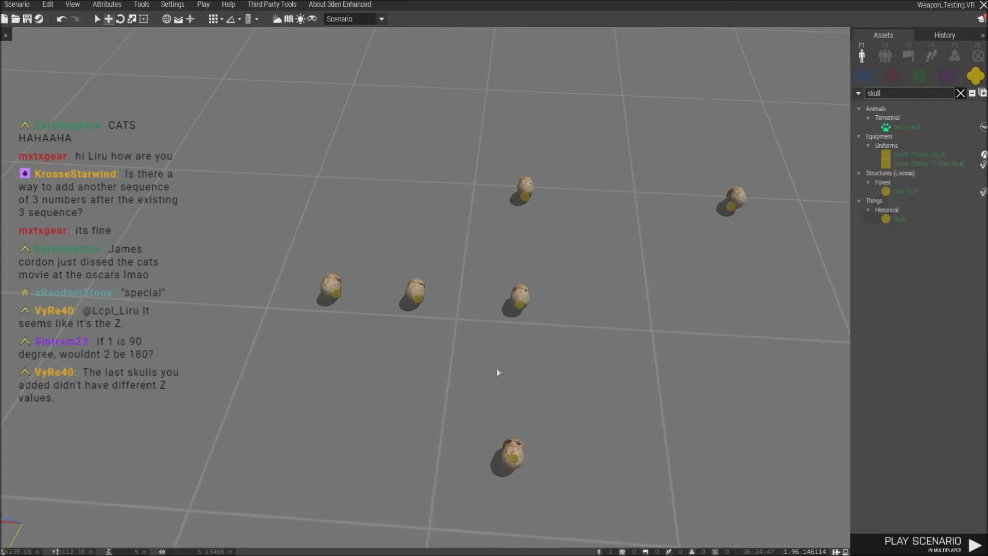
Open the Friday_Funtime7 scenario on Livonia from the saved missions, dismissing the file error.
left_click(17, 4)
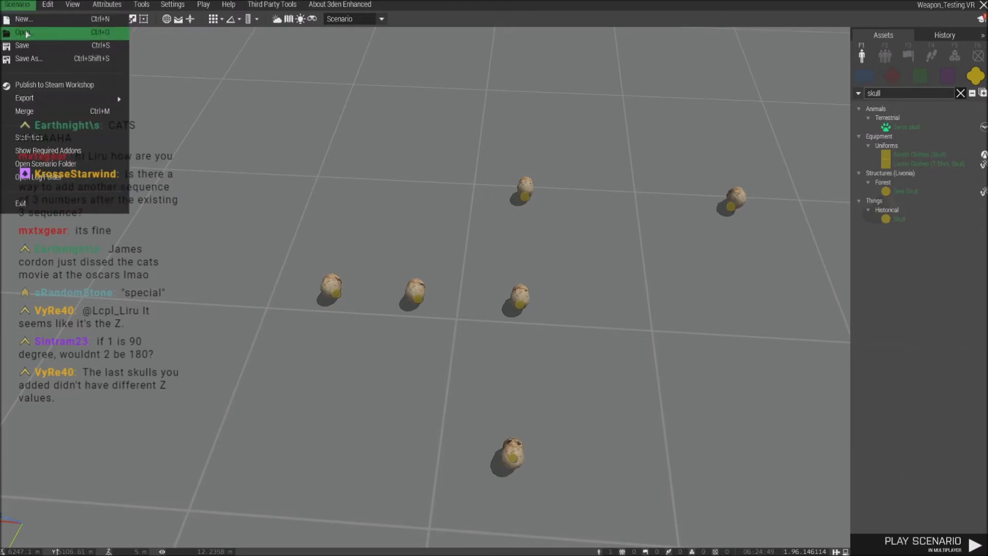
left_click(23, 33)
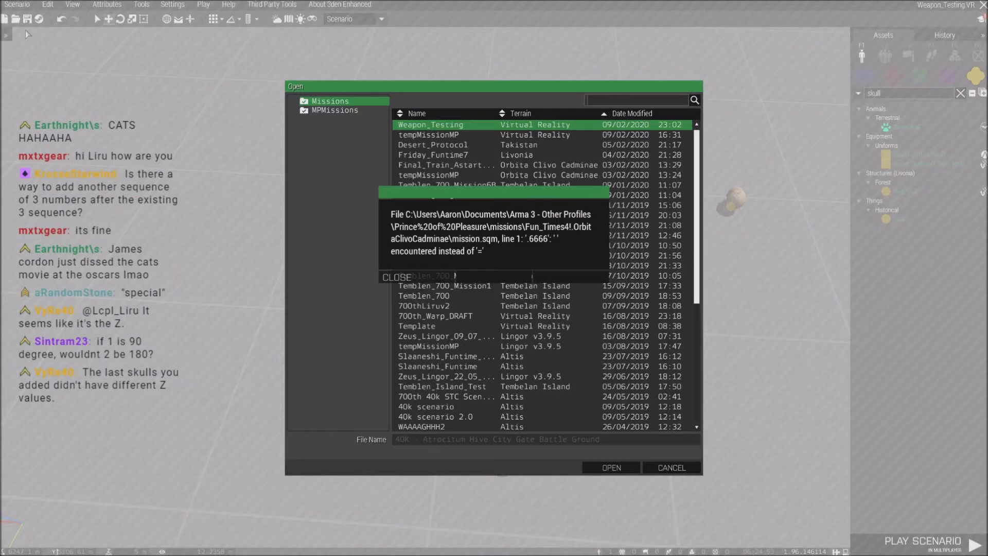
left_click(413, 279)
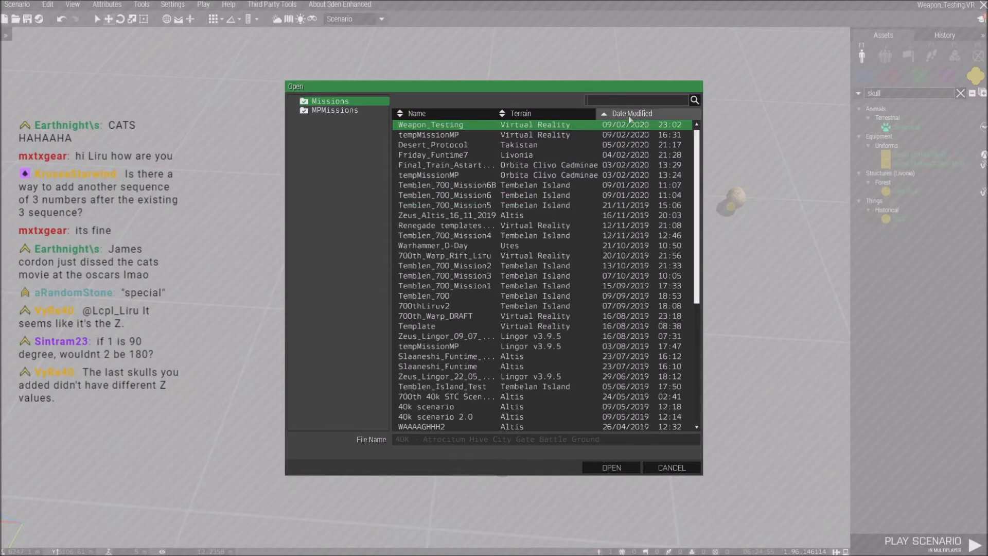
left_click(562, 200)
left_click(530, 154)
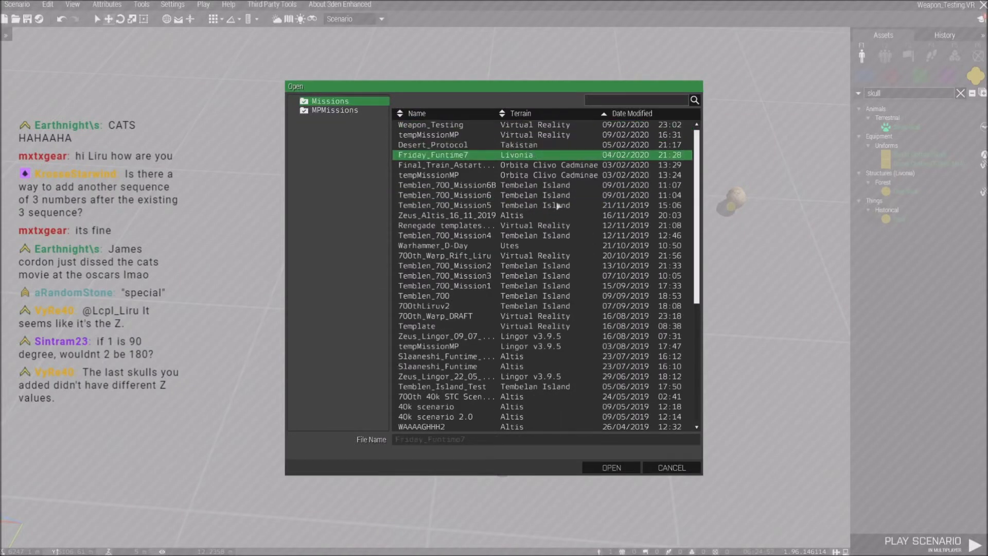
left_click(611, 467)
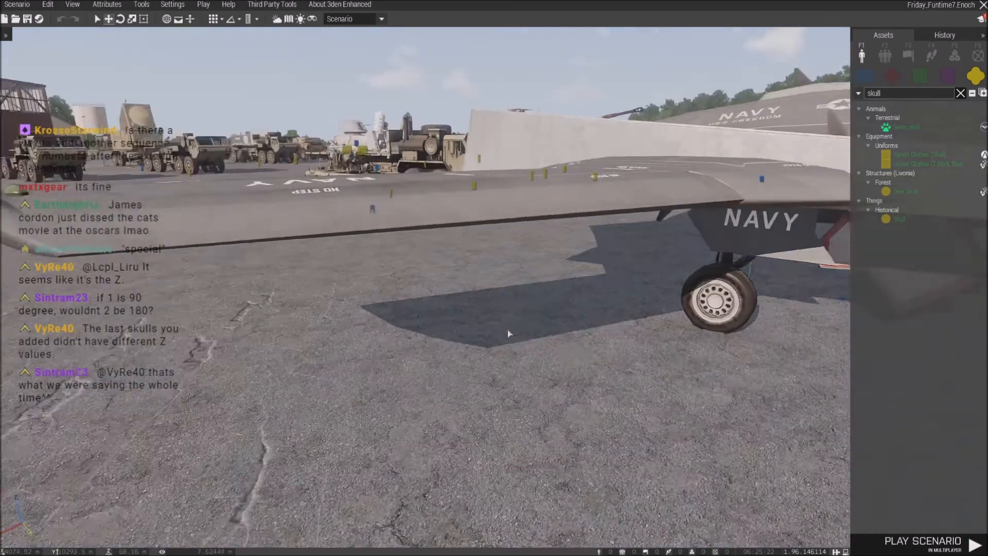
Copy the setVectorDirAndUp statement from the Init field of the Rooikat 120 beside the HEMTT Flatbed.
key("w")
mouse_move(508, 332)
right_mouse_down()
mouse_move(480, 352)
mouse_move(498, 325)
mouse_move(520, 325)
right_mouse_up()
double_click(329, 186)
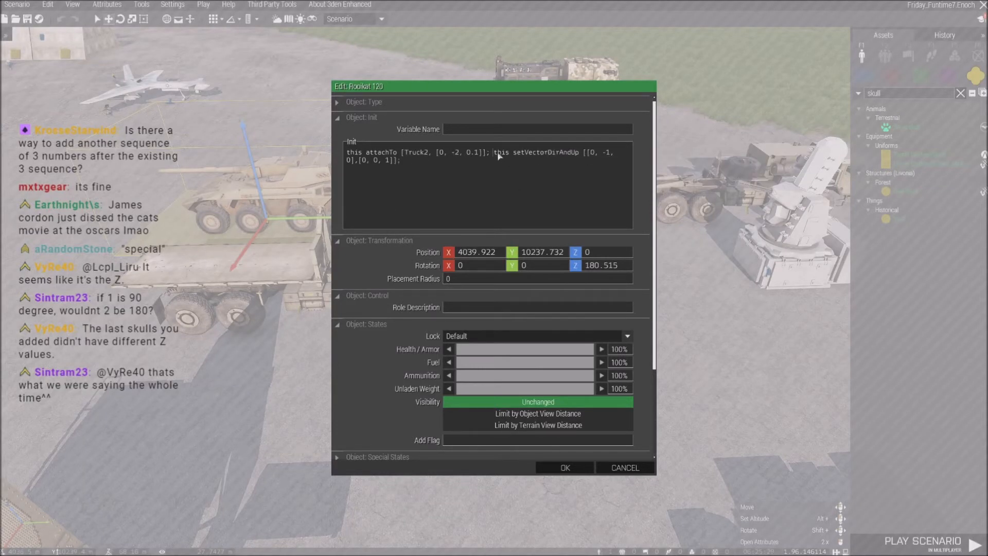
left_click_drag(494, 152, 612, 209)
key("ctrl+c")
left_click(564, 468)
left_click(555, 459)
right_click_drag(556, 459, 463, 408)
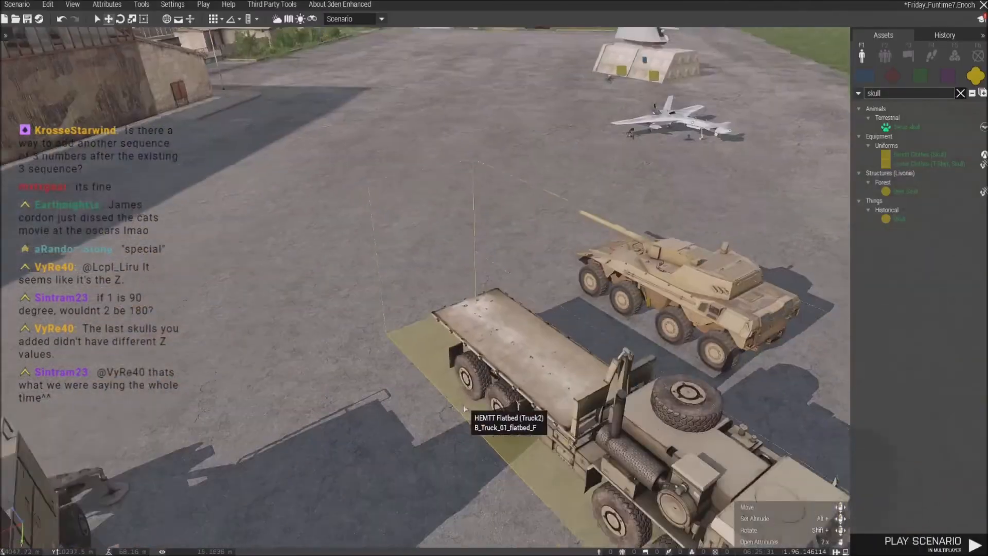
key("s")
Reopen the Weapon_Testing scenario, discarding the unsaved changes in Friday_Funtime7 and dismissing the error messages.
left_click(17, 5)
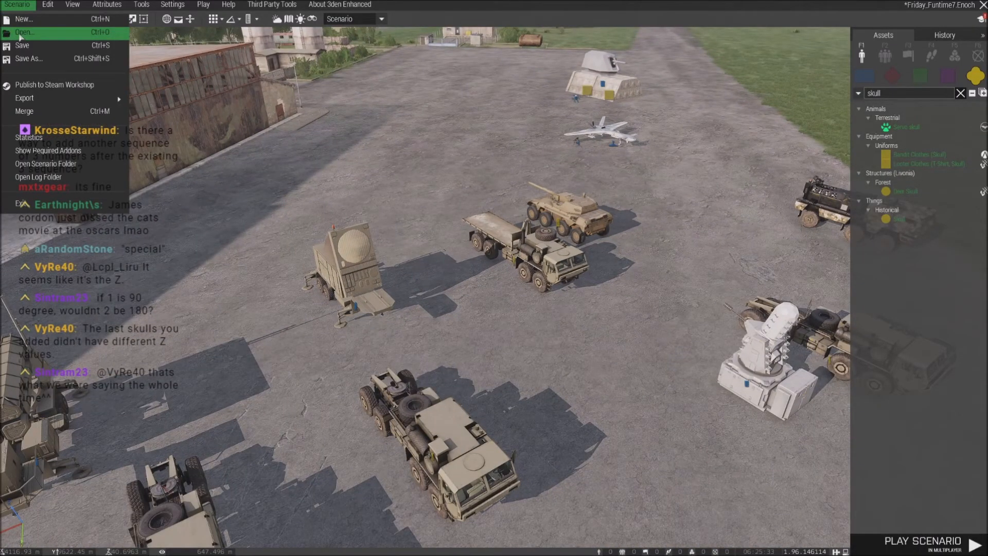
left_click(43, 37)
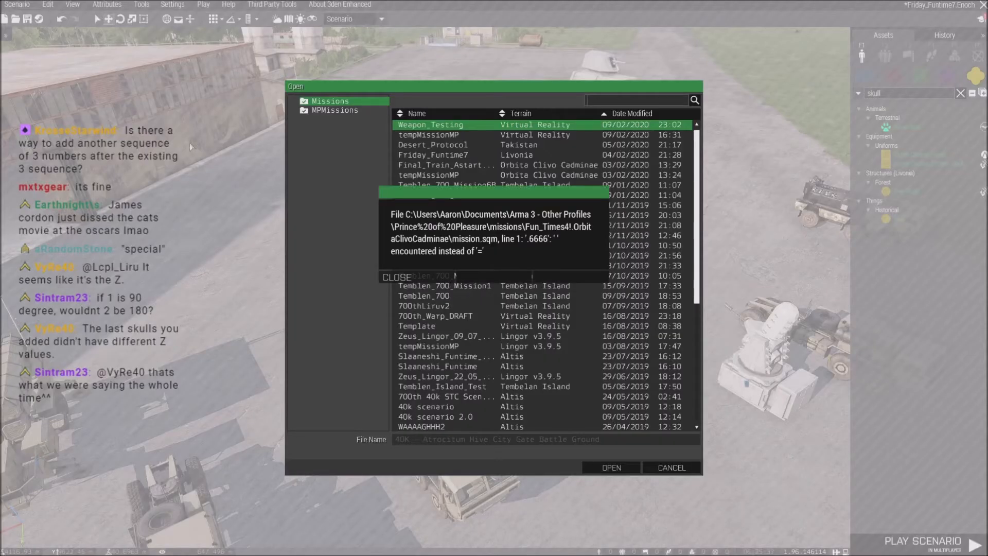
left_click(527, 134)
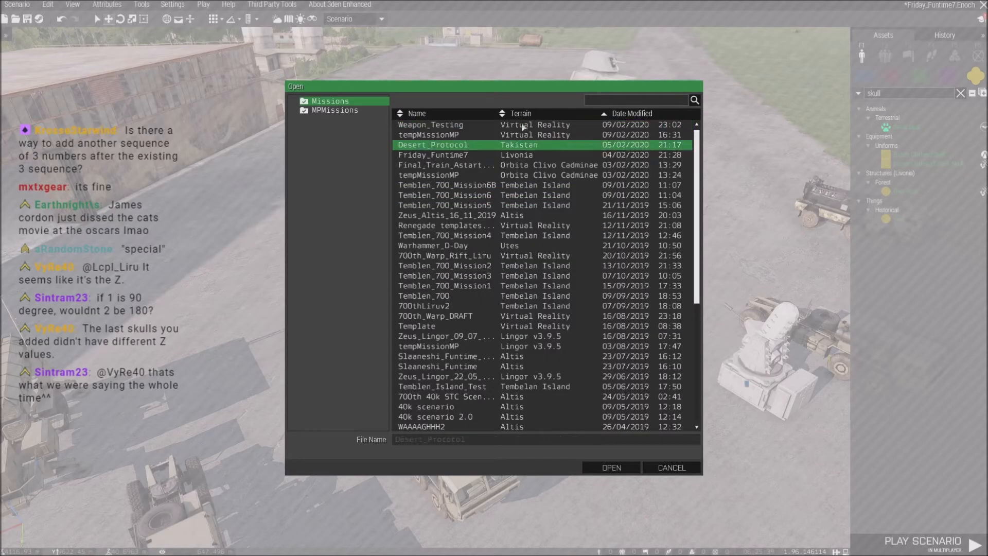
left_click(527, 124)
left_click(596, 468)
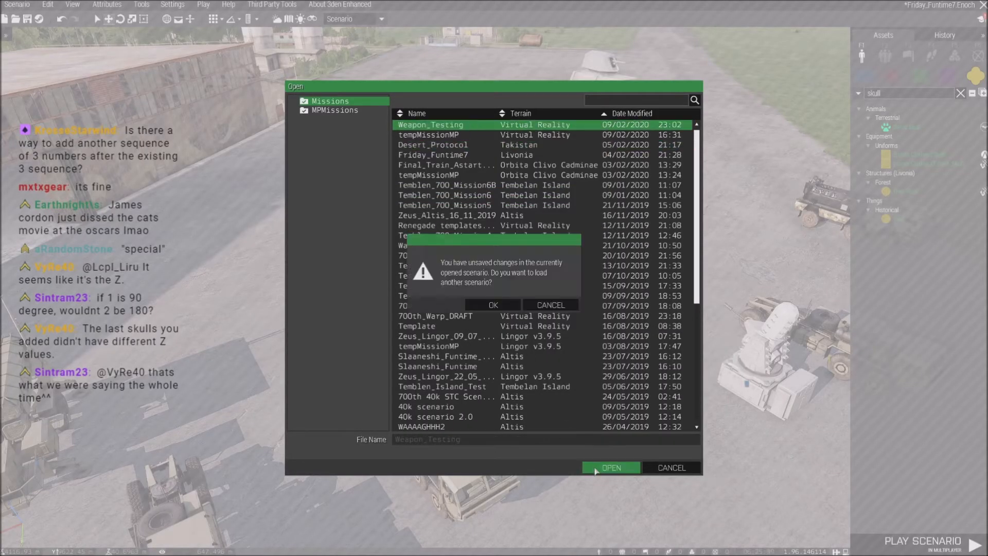
left_click(493, 305)
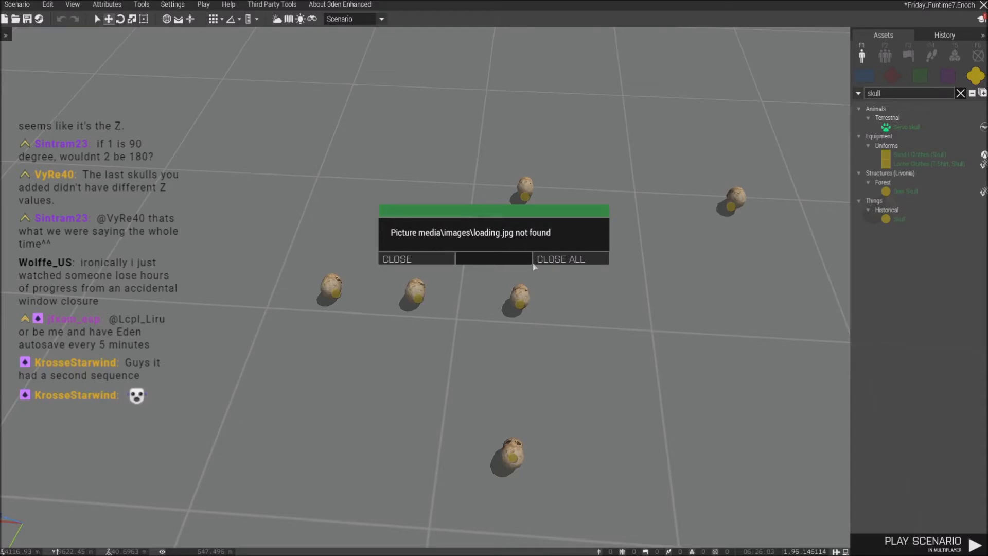
key("Escape")
Place another skull near X 6242.24, Y 5111.78 and set its init to this setVectorDirAndUp [[0, -1, 0],[0, 0, 1]];.
left_click(335, 291)
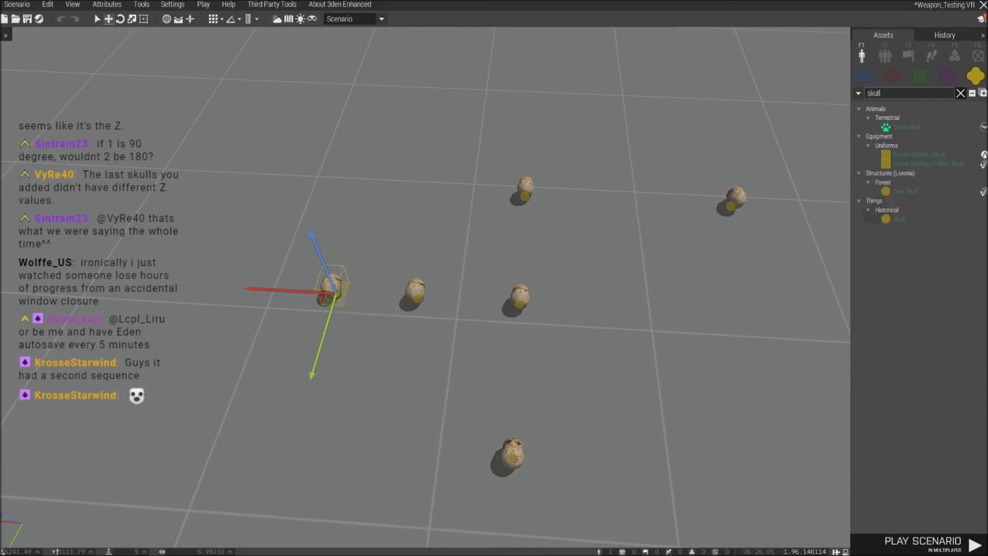
left_click_drag(317, 292, 234, 290, "shift")
double_click(234, 290)
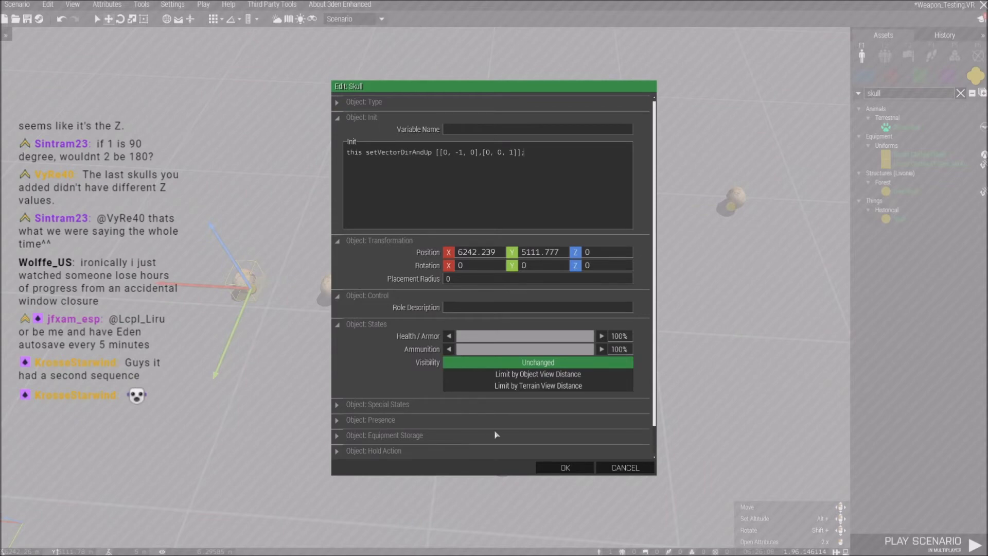
left_click(565, 466)
Compare the init code of the new skull with that of the neighbouring skull at X 6241.31.
double_click(329, 293)
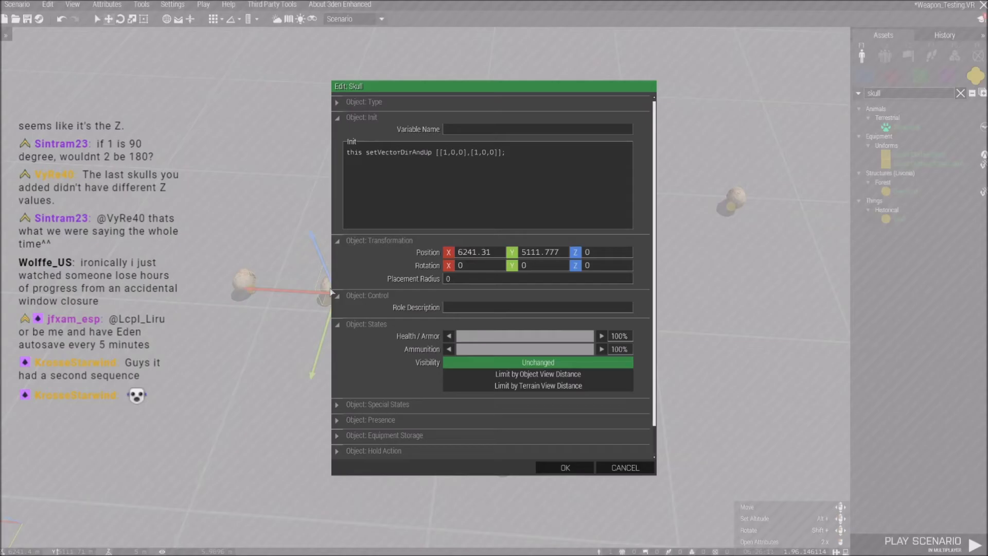
left_click(565, 468)
double_click(243, 291)
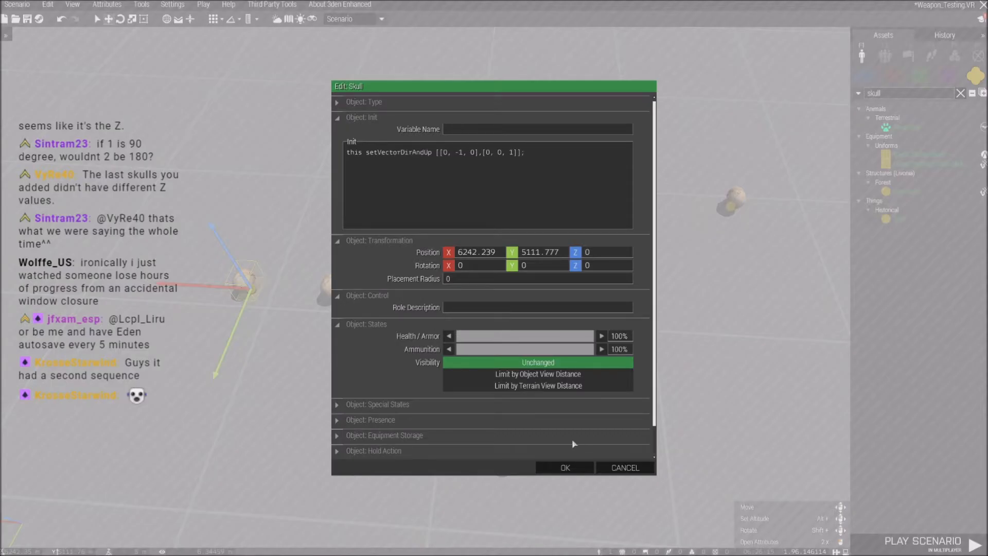
left_click(558, 466)
Try pasting the copied setVectorDirAndUp statement into the init of the skull at X 6241.31, and remove it again.
double_click(332, 294)
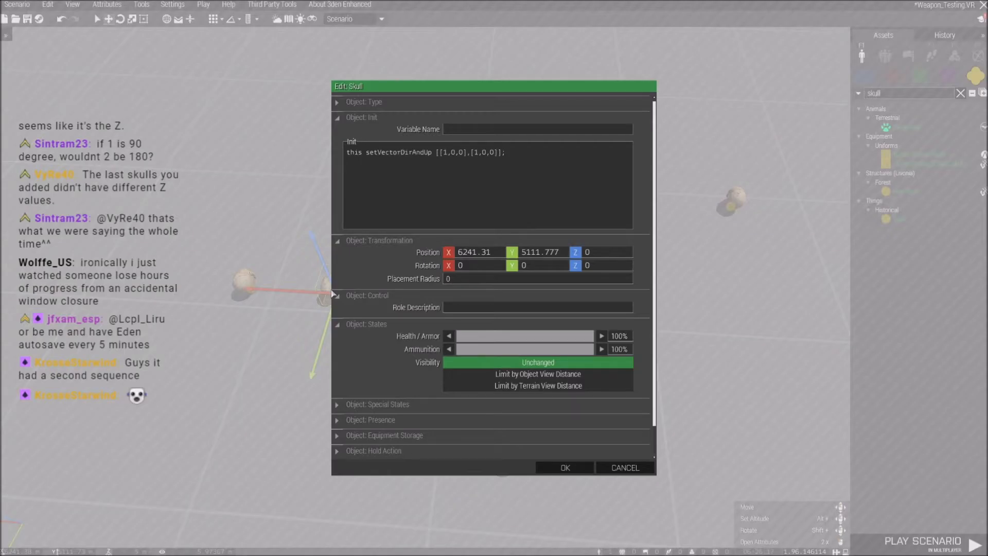
left_click(524, 158)
key("ctrl+v")
left_click_drag(523, 160, 346, 160)
key("Delete")
left_click(564, 467)
Start a multiplayer test as the Alpha 1-1 Ammo Bearer and open the Zeus interface.
left_click(203, 4)
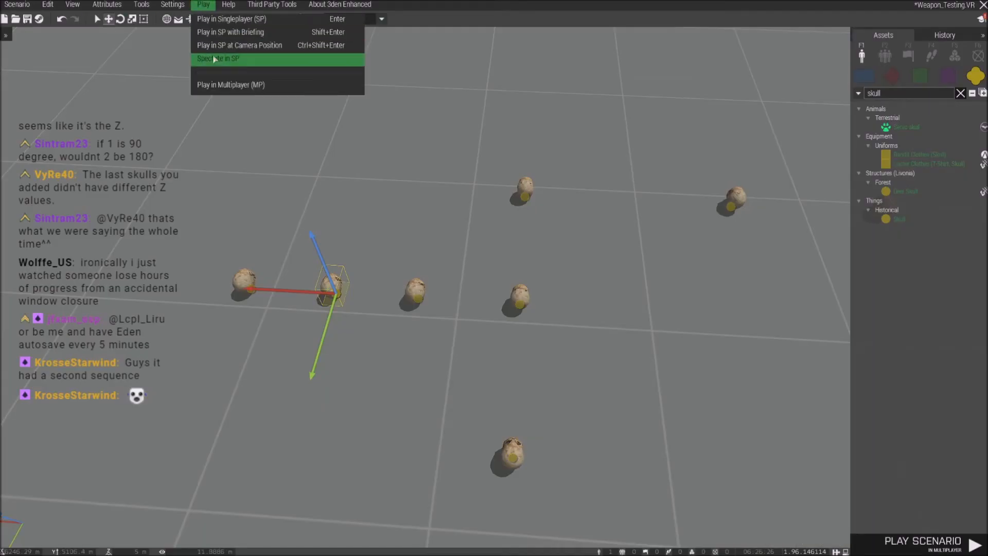
left_click(222, 92)
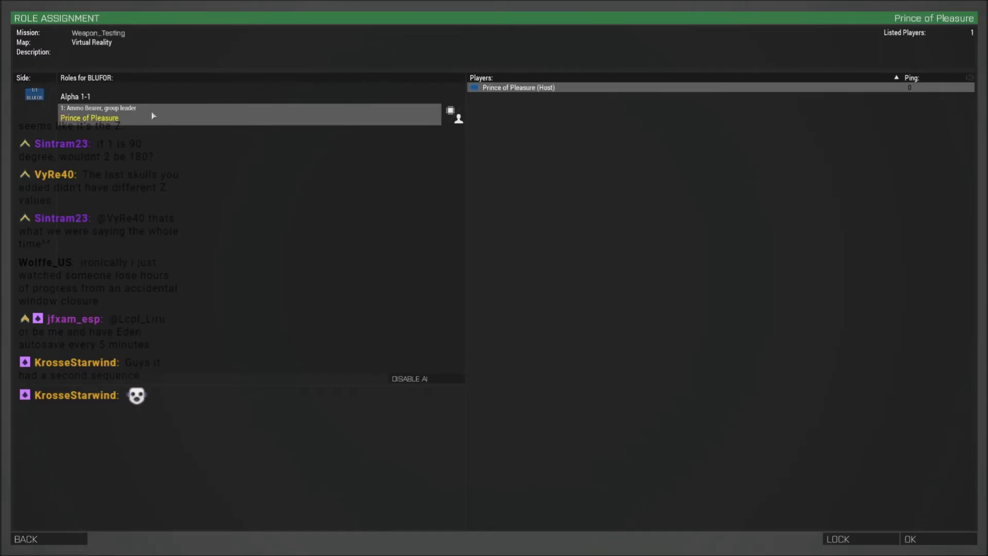
left_click(934, 539)
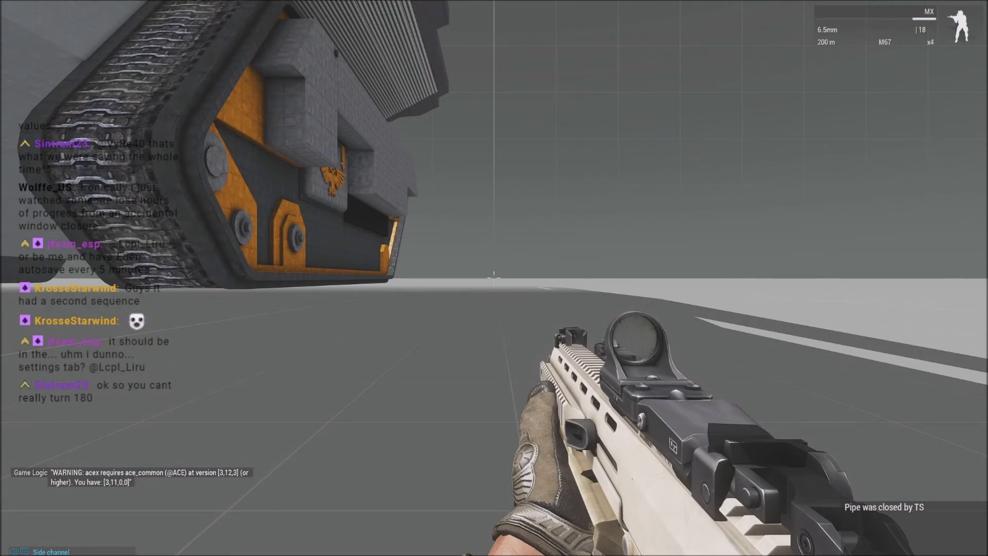
key("y")
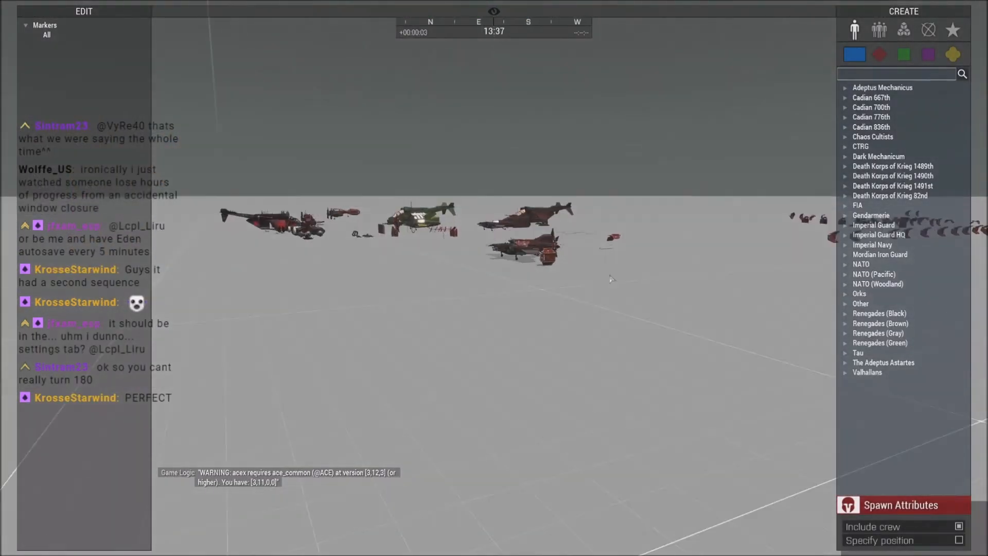
Fly the Zeus camera to the row of test skulls and examine the orientation of the newly added one.
key("w")
right_click_drag(610, 279, 525, 355)
key("a")
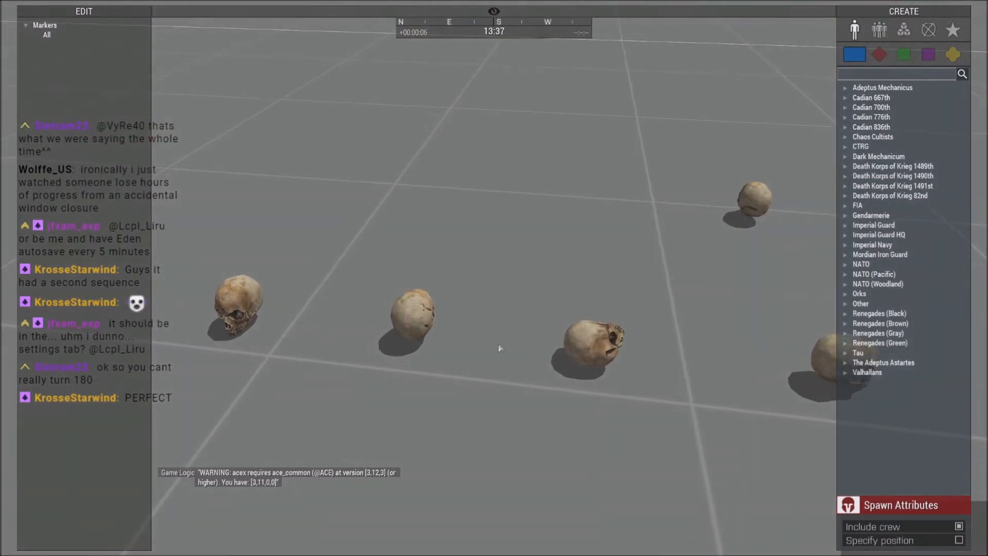
left_click_drag(267, 231, 405, 364)
right_click_drag(333, 307, 396, 233)
Fly to the Thunder1 and examine the skull in its exhaust from behind and from the side.
key("s")
key("d")
key("s")
key("w")
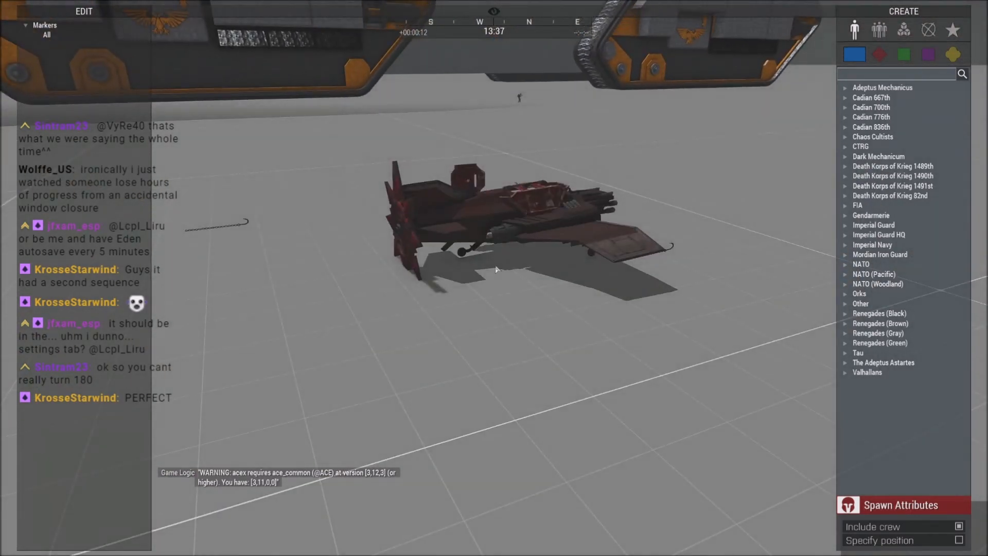
key("s")
key("w")
right_click_drag(535, 290, 357, 350)
key("s")
right_click_drag(226, 390, 292, 331)
key("d")
key("z")
key("q")
key("w")
right_click_drag(371, 309, 143, 363)
right_click_drag(437, 296, 512, 289)
key("w")
key("z")
key("d")
key("w")
key("z")
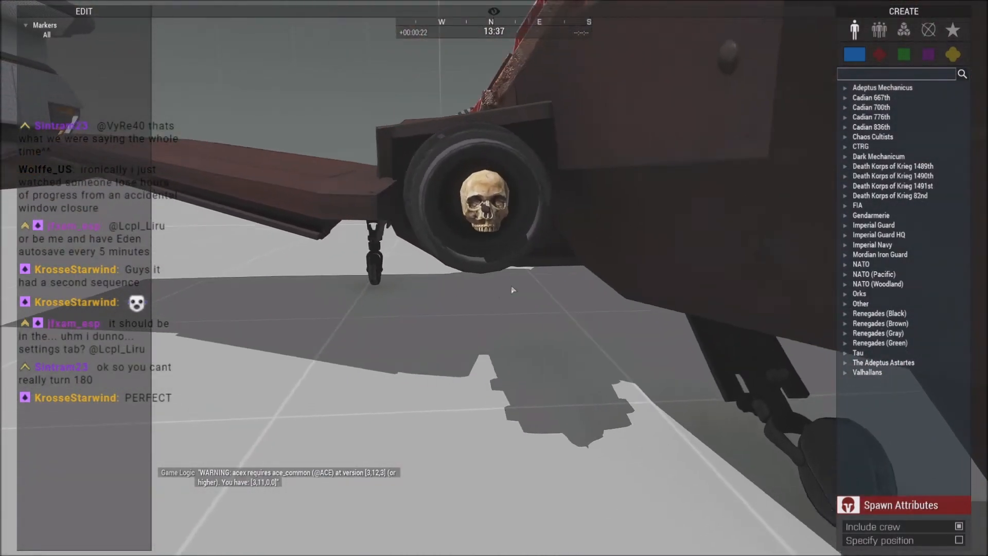
key("w")
key("d")
key("s")
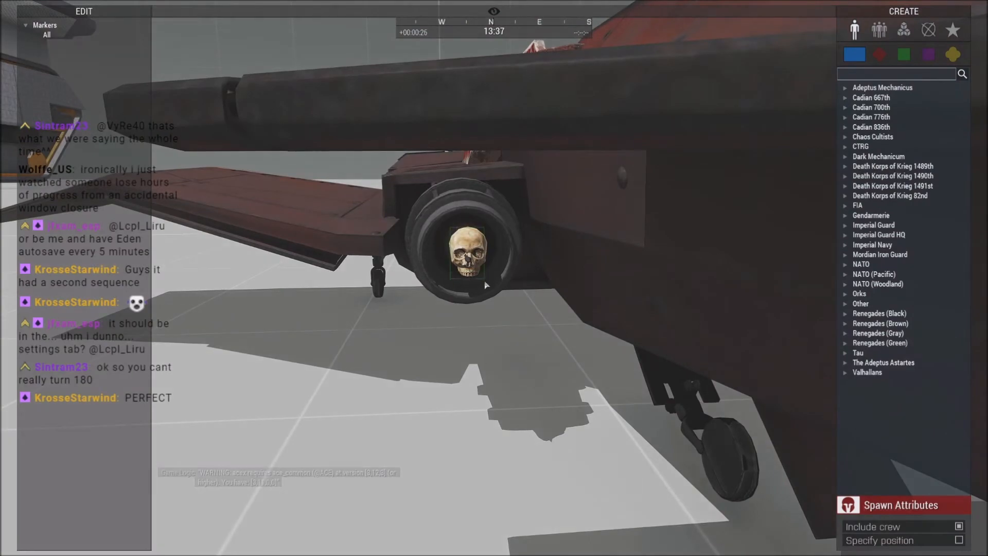
key("a")
key("q")
right_click_drag(486, 282, 528, 281)
key("w")
key("w")
key("q")
key("a")
key("s")
key("d")
key("z")
key("a")
key("w")
key("w")
right_click_drag(552, 297, 508, 232)
key("w")
key("z")
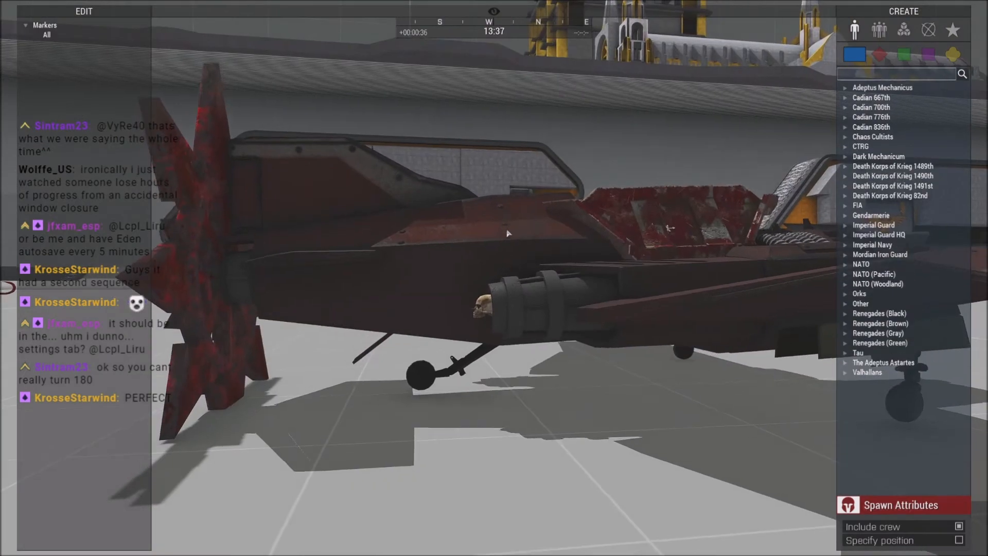
Inspect the Thunder1's underside, overall side profile and the meat hook on its wingtip.
key("w")
key("w")
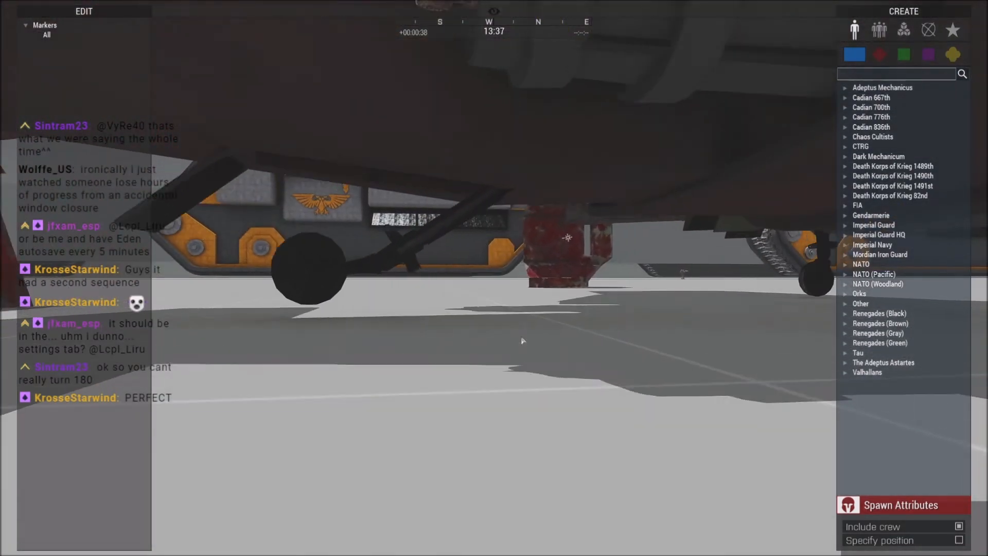
key("d")
right_click_drag(520, 338, 505, 335)
key("a")
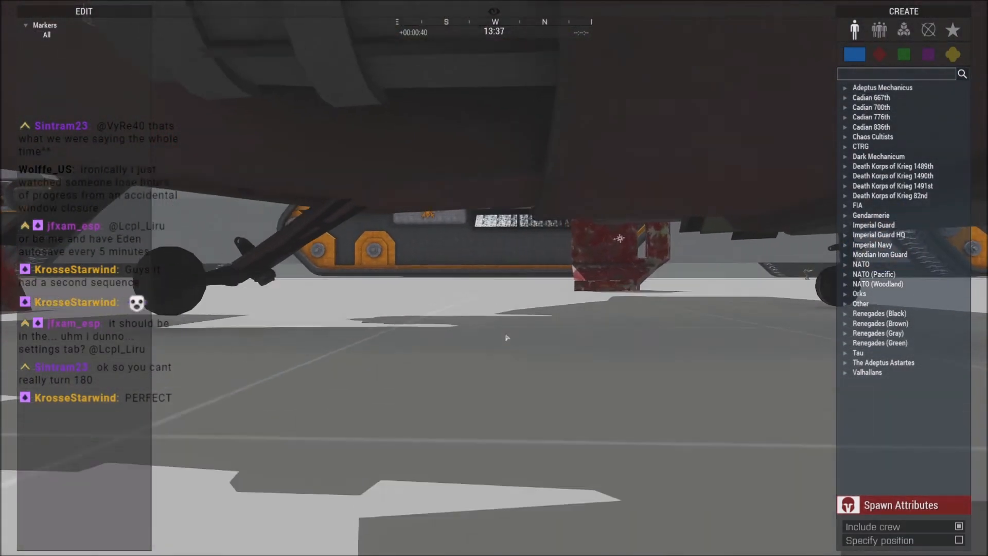
key("q")
key("s")
key("s")
key("z")
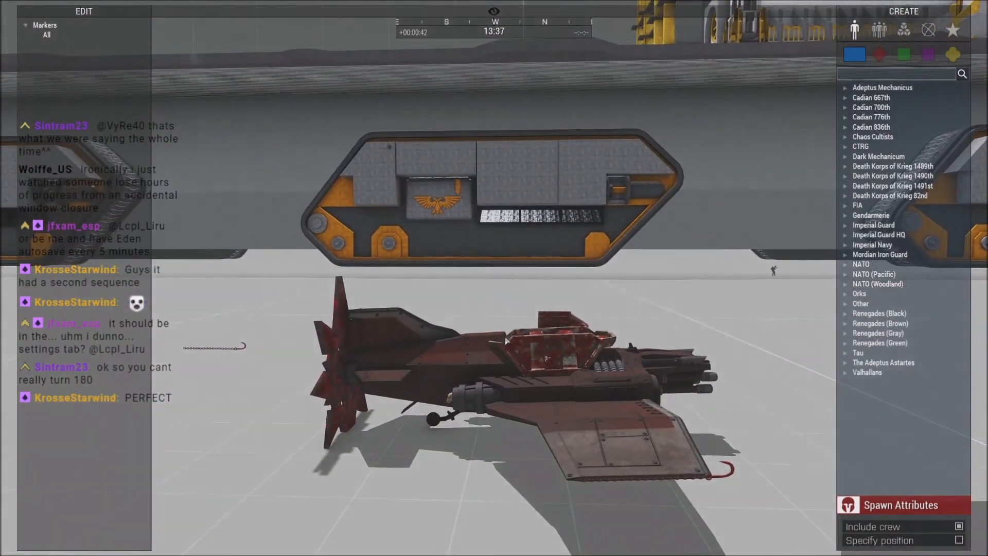
key("d")
key("q")
right_click_drag(563, 301, 455, 292)
key("w")
right_click_drag(679, 298, 337, 219)
key("w")
key("s")
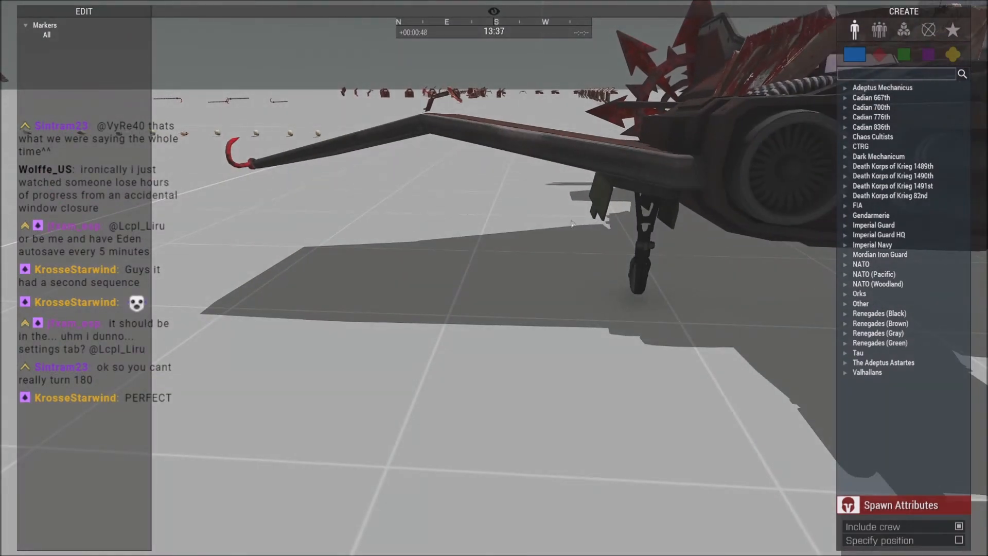
Abort the mission, continue past the debriefing, and exit role assignment to return to the scenario editor.
key("Escape")
left_click(30, 512)
left_click(407, 265)
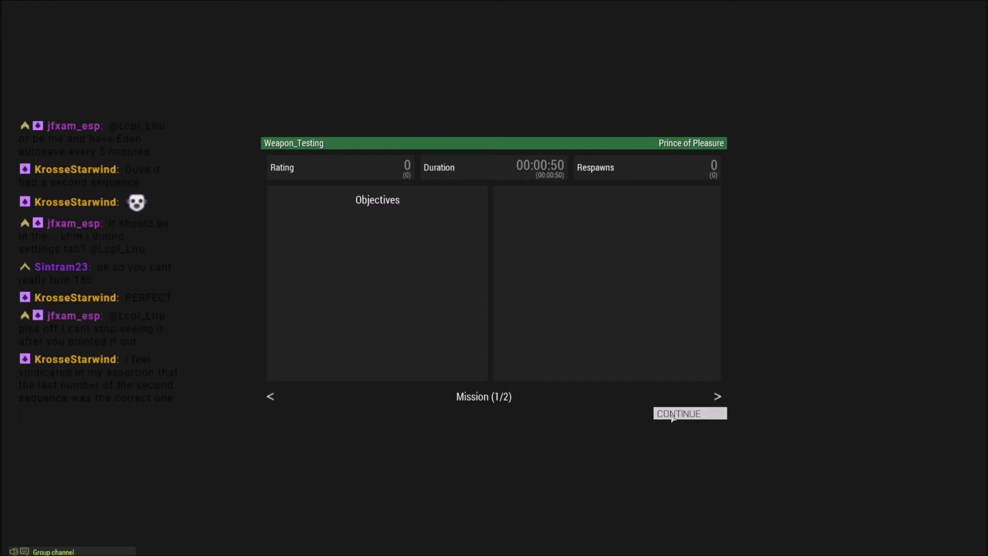
left_click(672, 416)
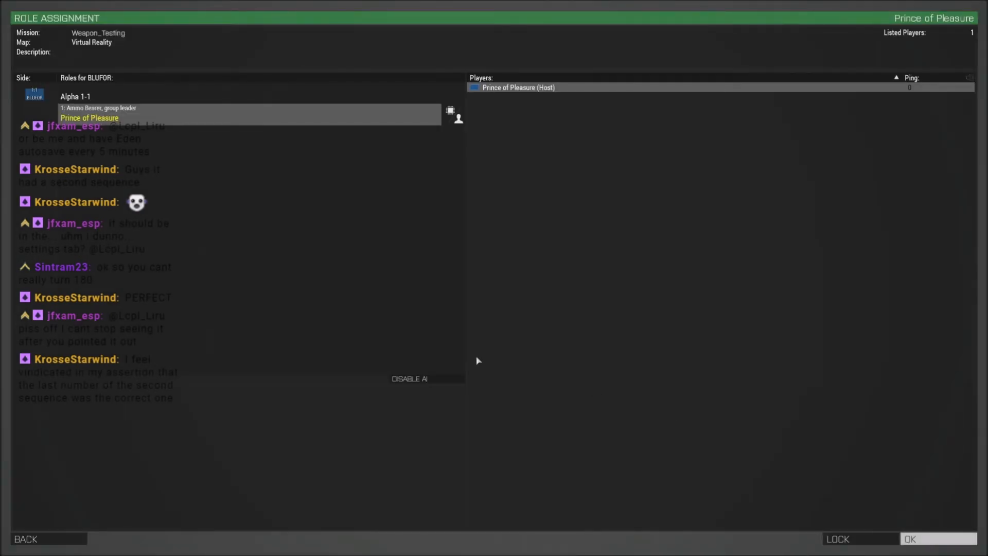
key("Escape")
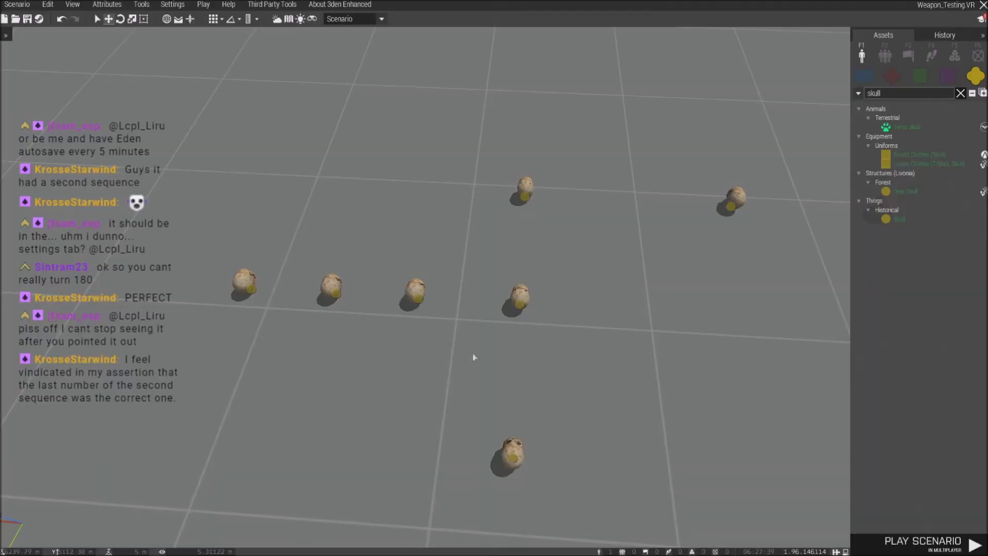
Copy the attachTo statement from the init code of the meat hook at the aircraft's wing tip.
key("s")
key("a")
right_click_drag(636, 258, 551, 305)
key("w")
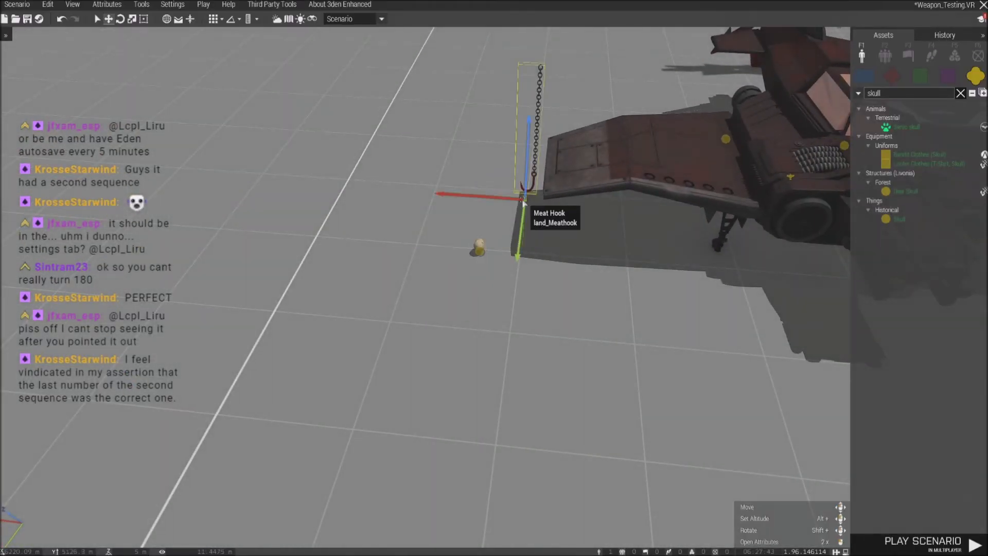
double_click(521, 209)
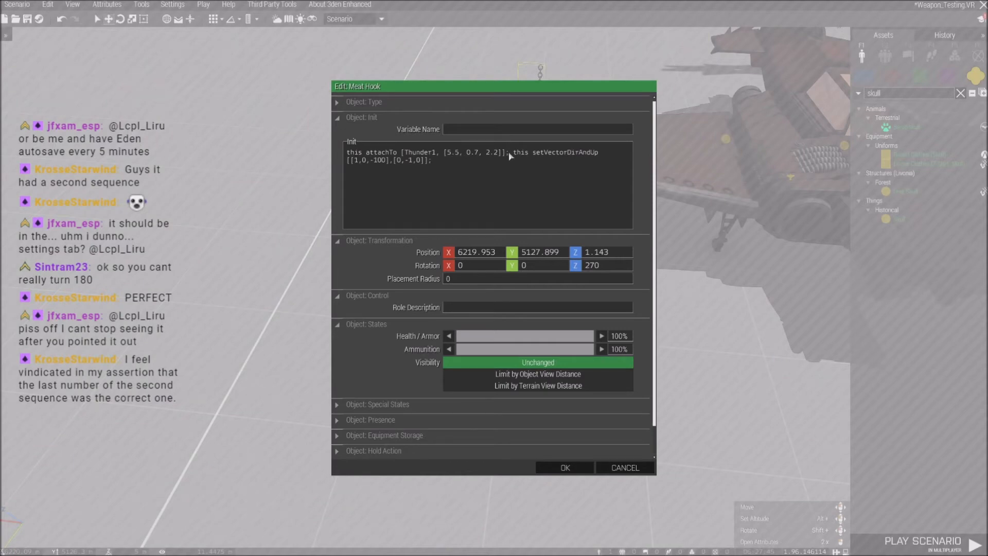
left_click(554, 467)
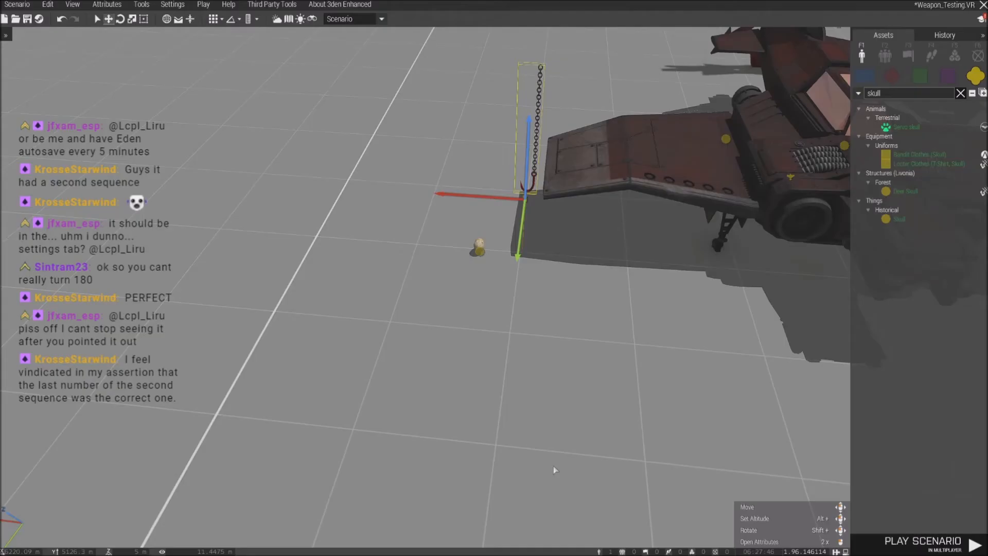
Add "this attachTo [Thunder1, [5.5, 0.7, 2.2]];" before the setVectorDirAndUp statement in the init code of the skull beside the hook.
double_click(477, 249)
left_click(346, 153)
type("this attachTo [Thunder1, [5.5, 0.7, 2.2]];")
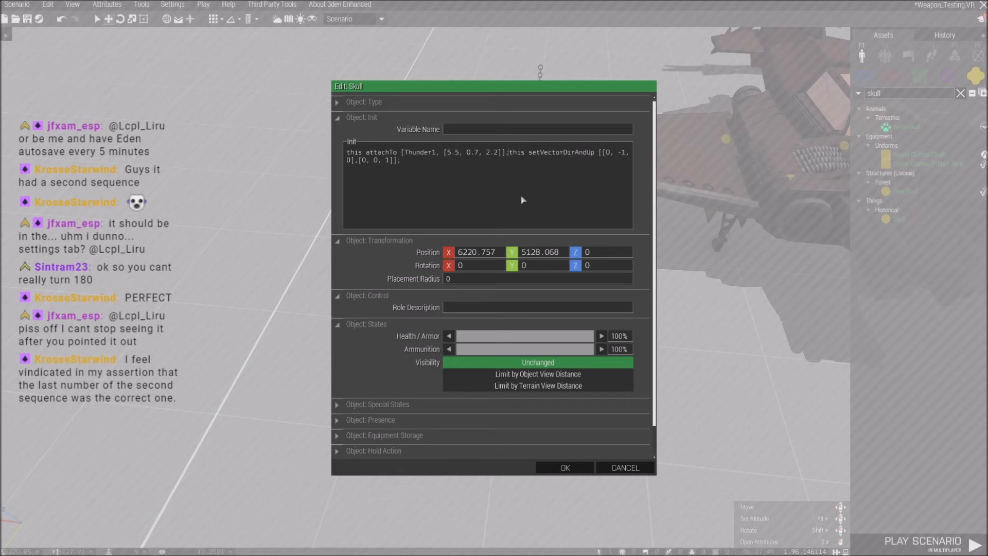
left_click(565, 467)
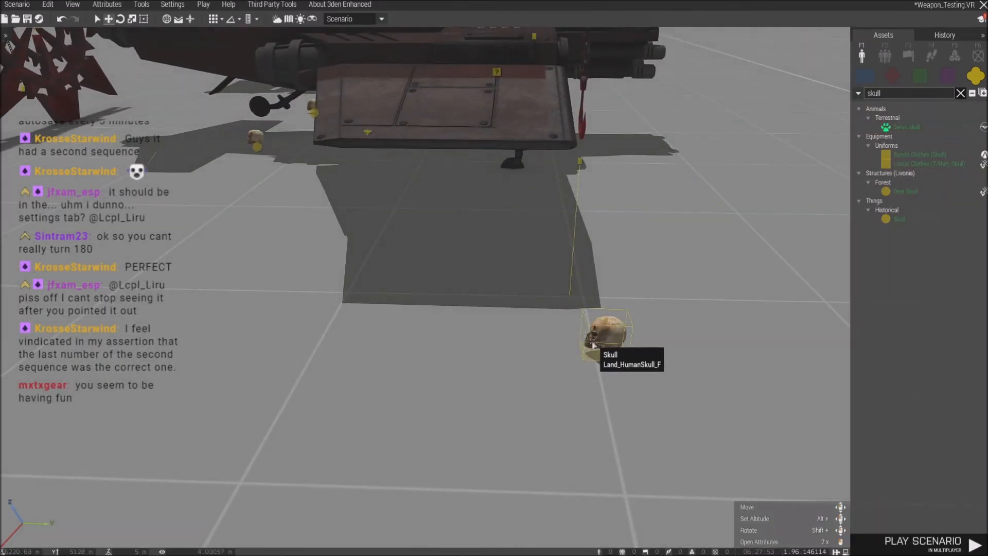
Adjust the attachTo offset in the wing-tip skull's init code, setting its third value to 2.3.
double_click(599, 345)
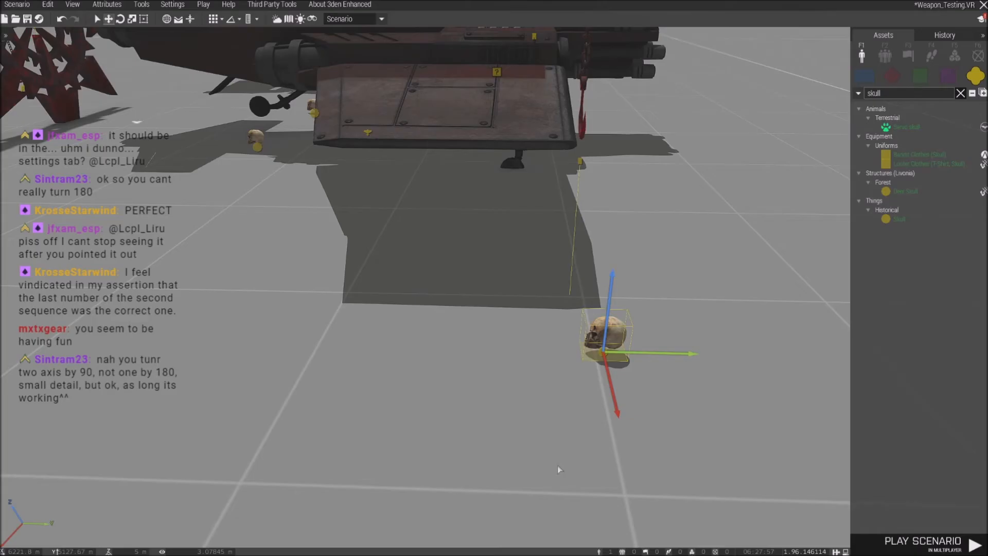
left_click(565, 467)
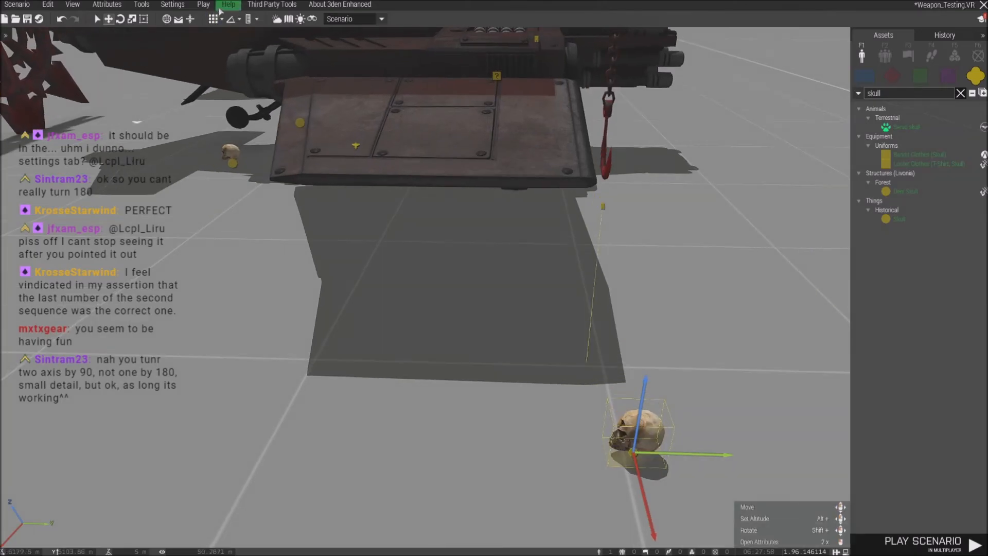
double_click(637, 452)
left_click(627, 466)
double_click(629, 463)
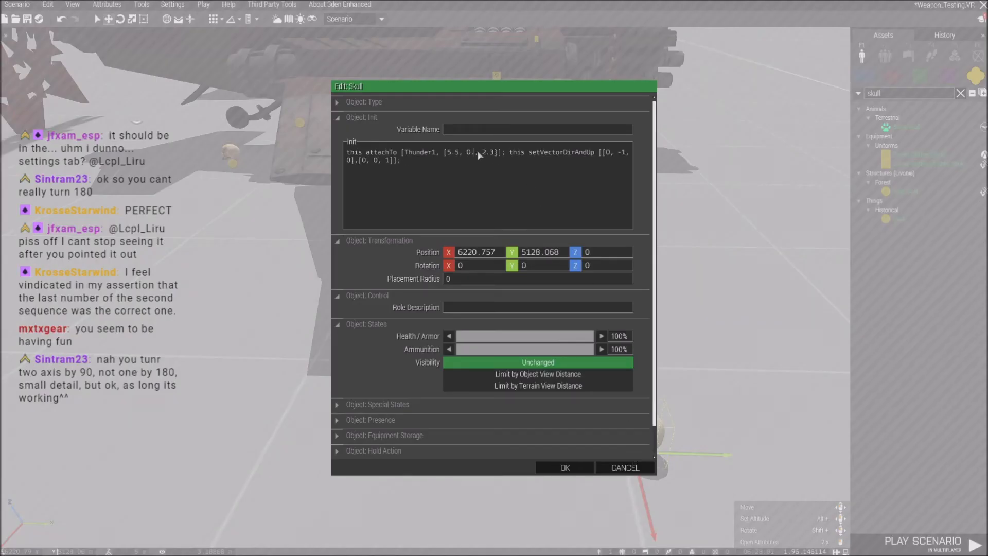
left_click(564, 468)
Test the scenario in multiplayer, enter the Zeus interface and dismiss the NewTurret config error.
left_click(203, 4)
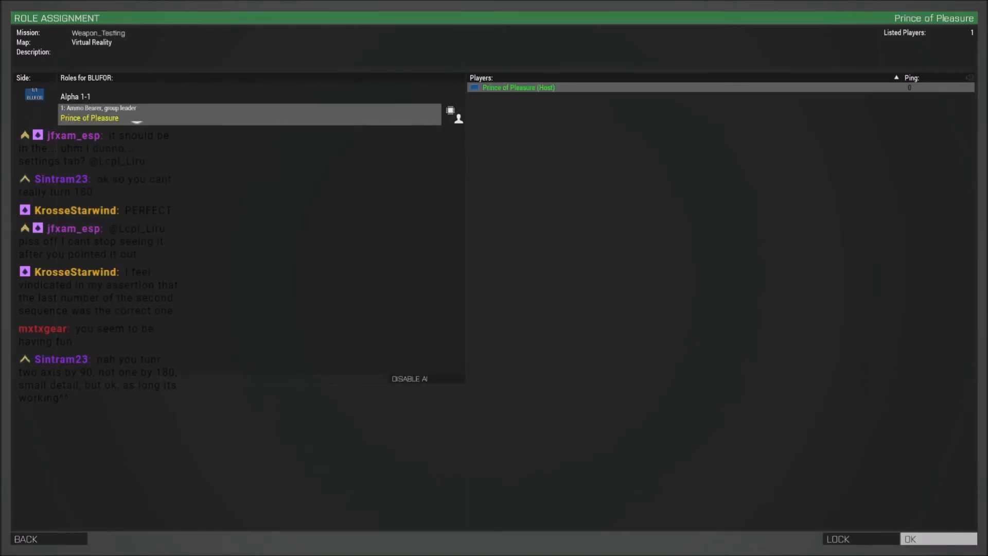
left_click(938, 539)
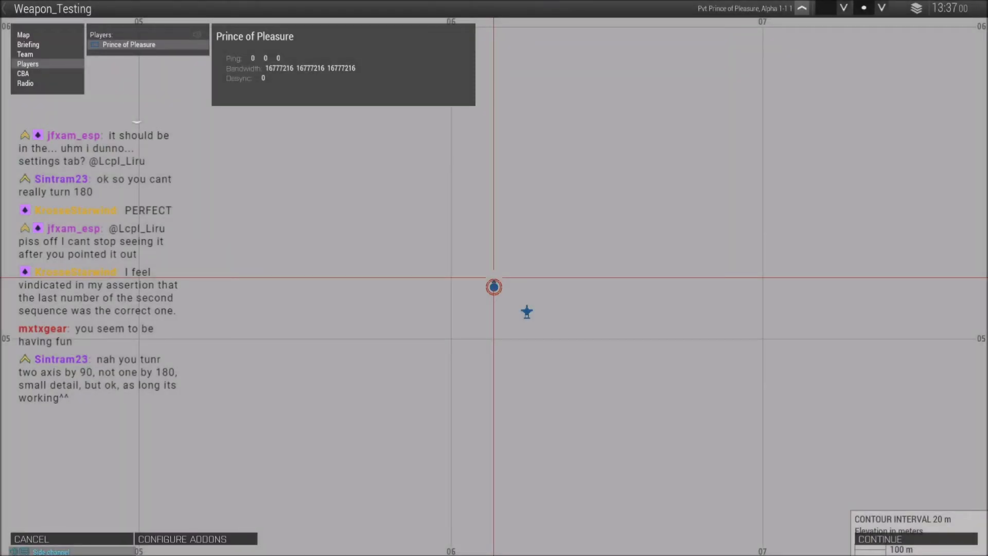
key("Escape")
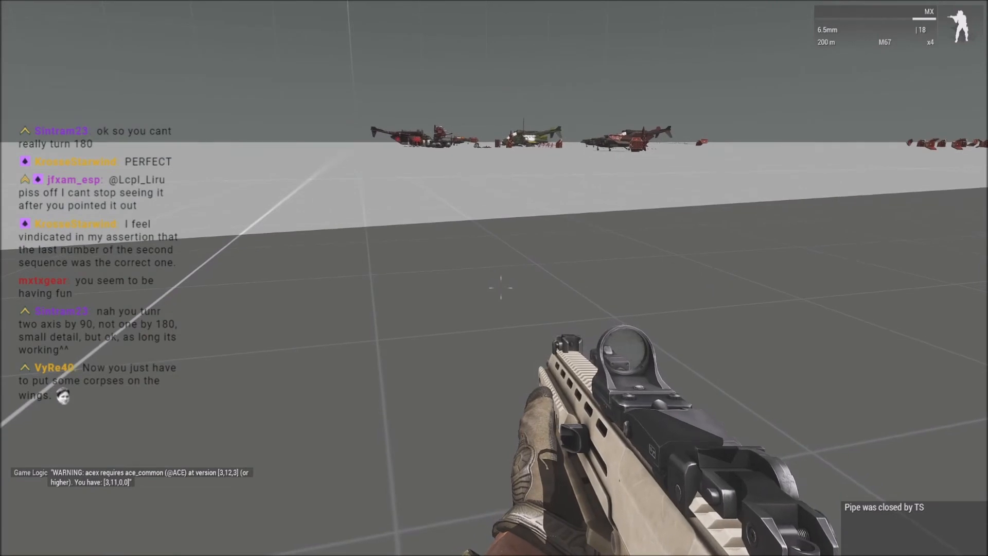
key("y")
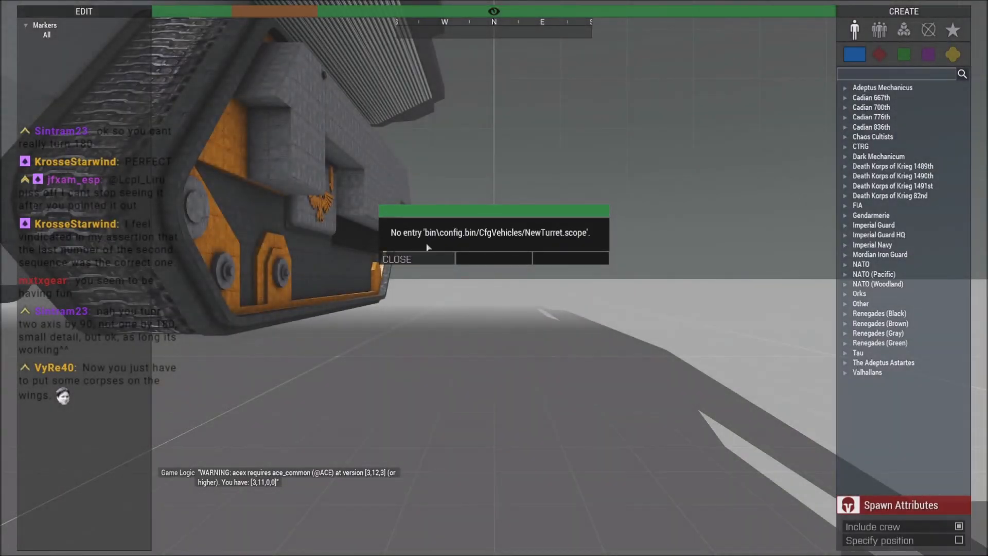
key("Escape")
Examine up close how the attached skull sits relative to the meat hook and the wing tip.
right_click_drag(510, 303, 635, 350)
key("w")
key("w")
key("z")
key("d")
key("a")
key("z")
key("a")
key("w")
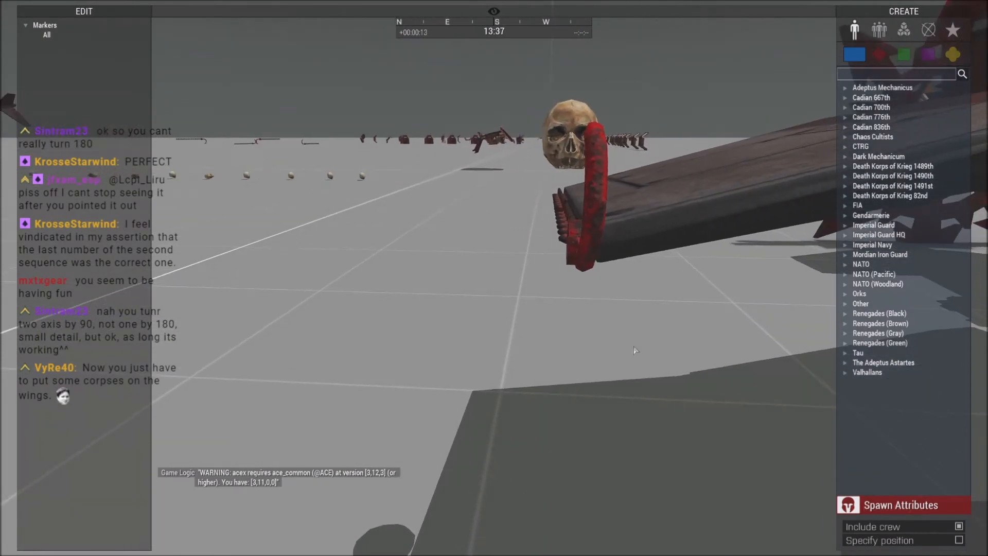
key("w")
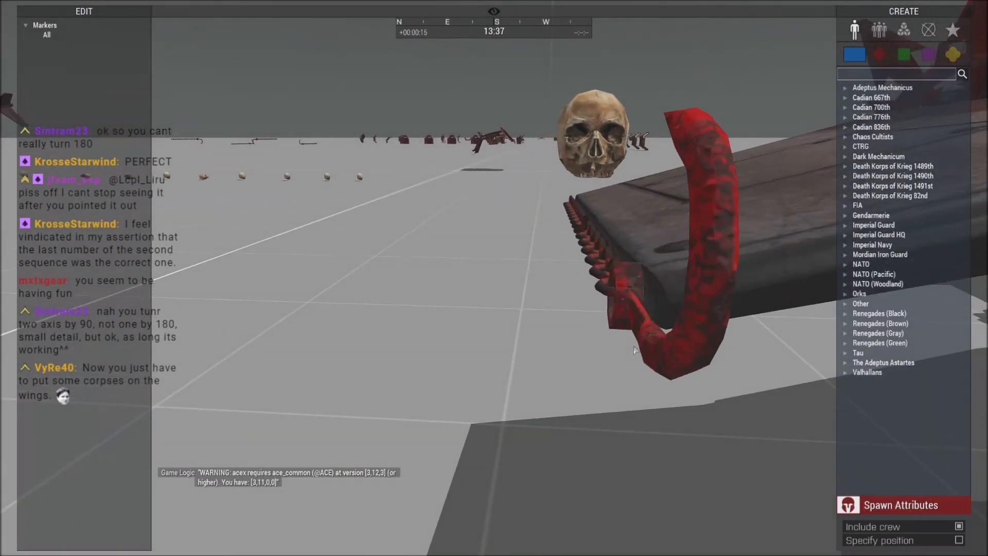
key("w")
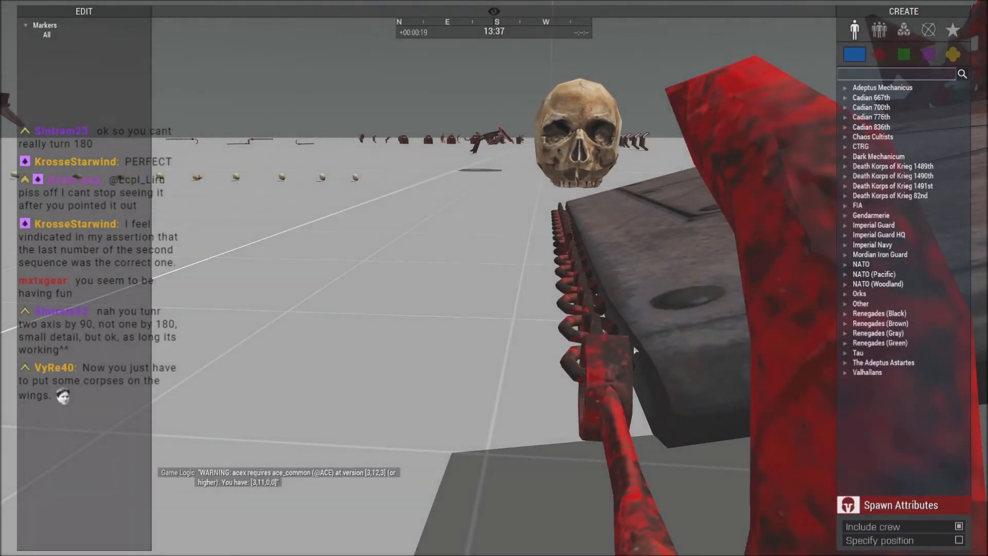
Abort the test mission and return to the scenario editor.
key("Escape")
left_click(56, 513)
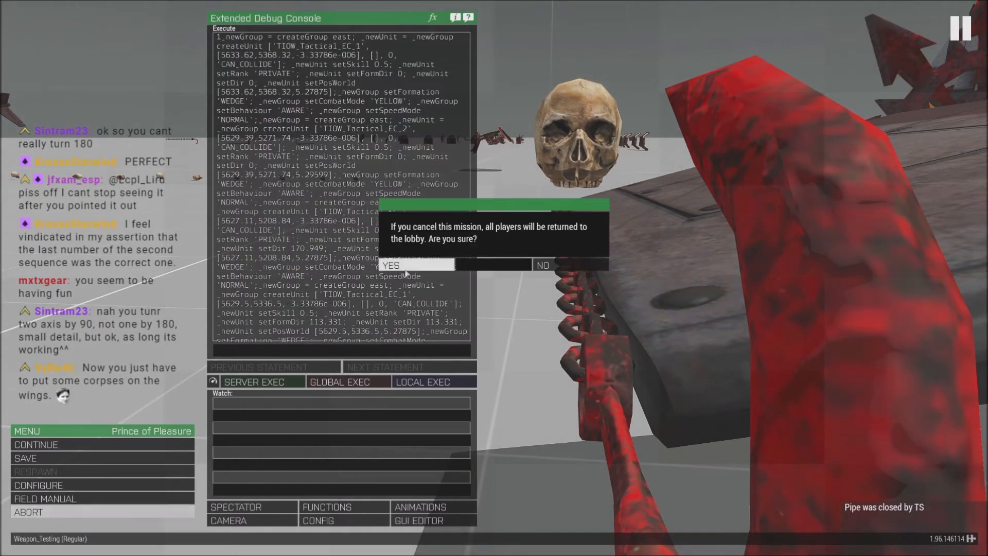
left_click(406, 268)
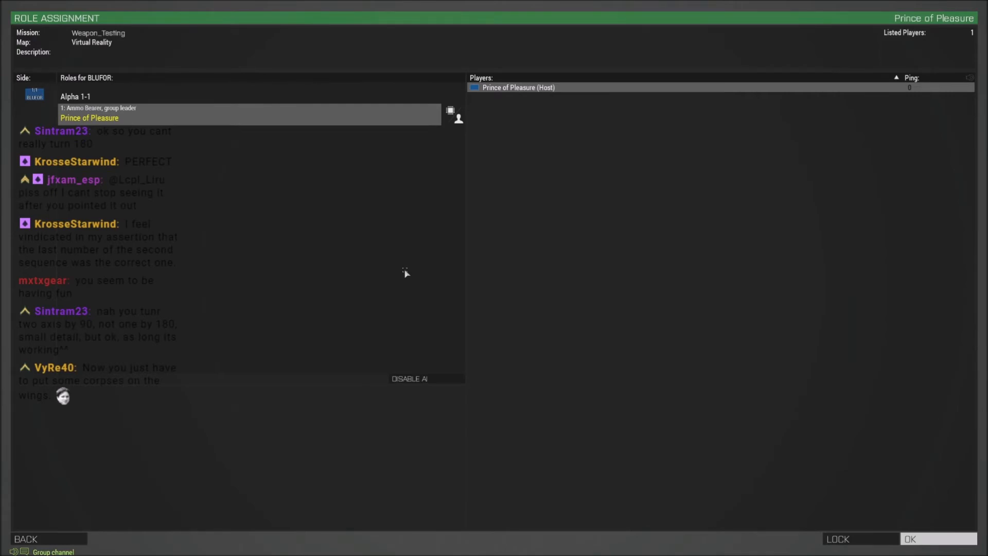
key("Escape")
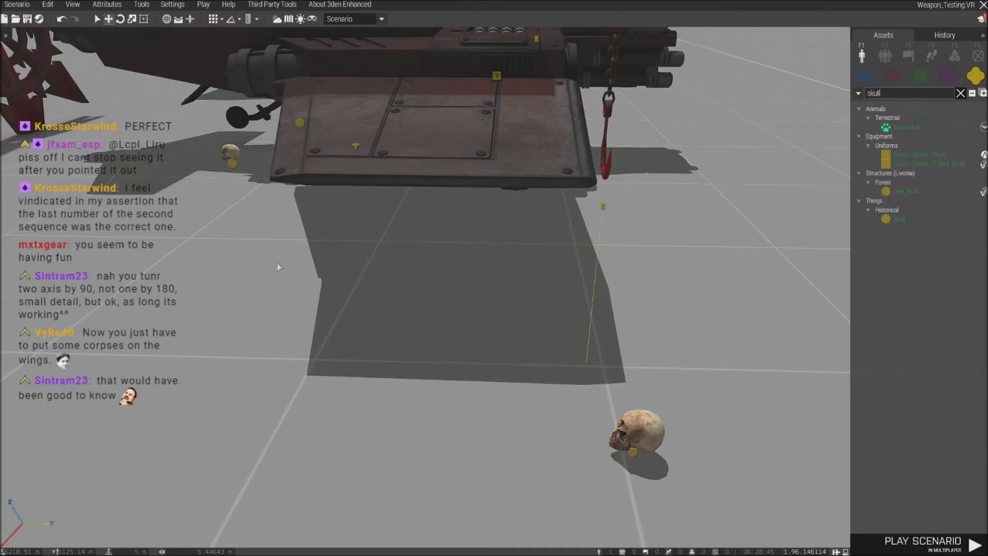
Set the attachTo offset in the wing-tip skull's init code to [5.5, 0.95, 2.35].
double_click(649, 398)
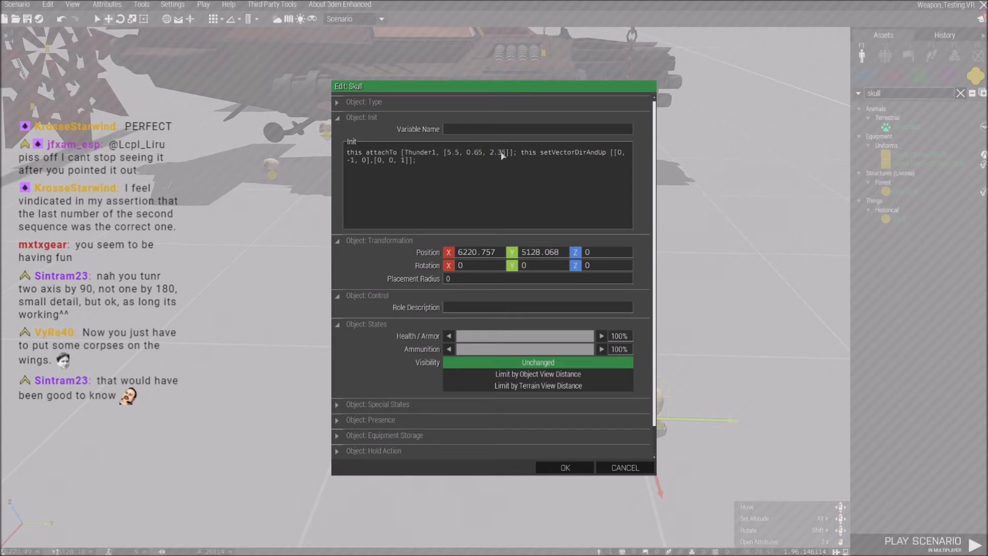
left_click(565, 467)
double_click(643, 422)
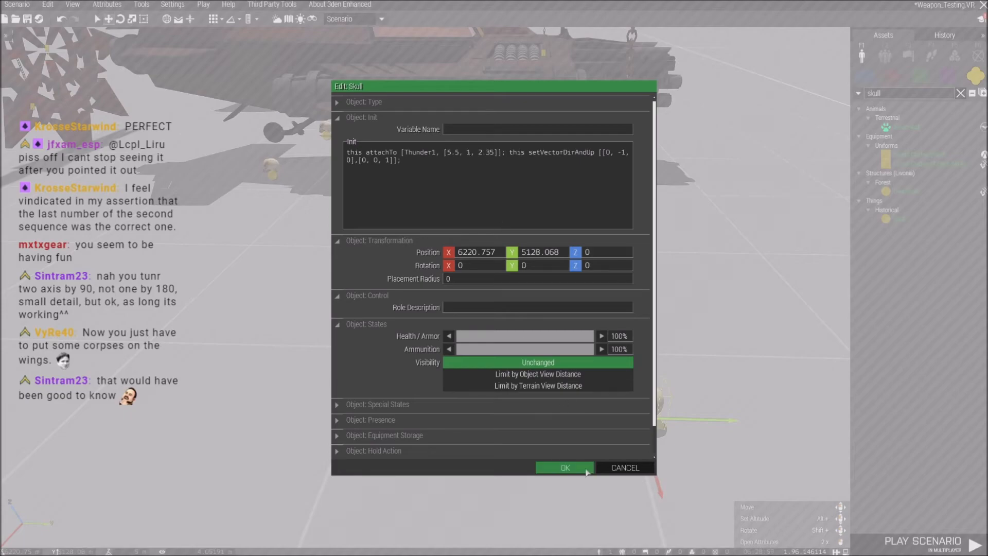
left_click(565, 467)
double_click(638, 415)
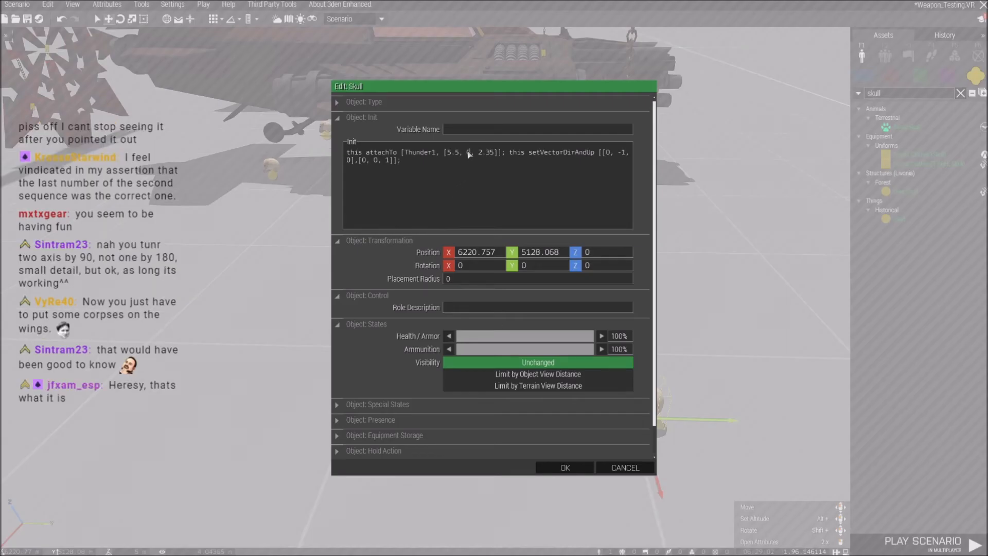
type(".95")
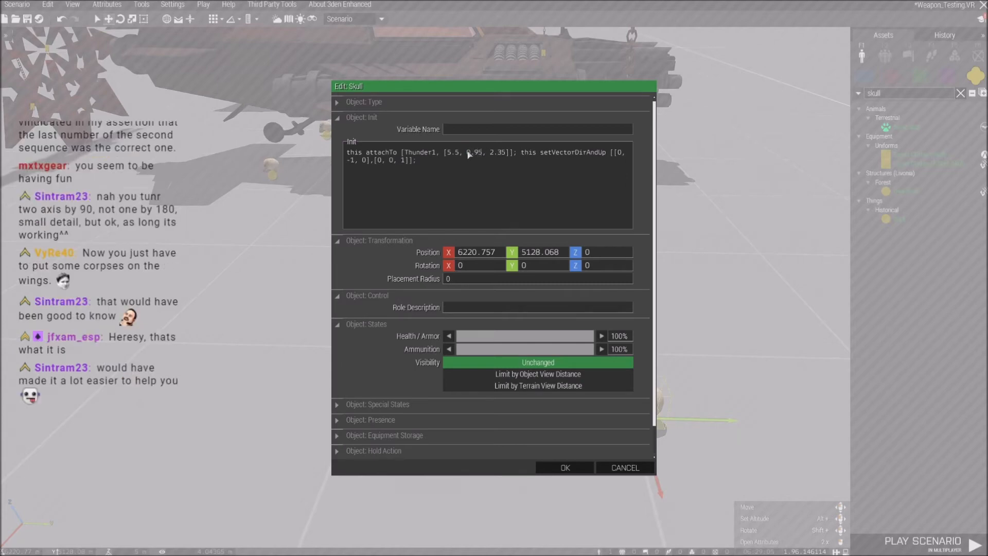
left_click(564, 467)
Run the scenario in multiplayer as the BLUFOR Ammo Bearer and enter the Zeus interface.
left_click(203, 4)
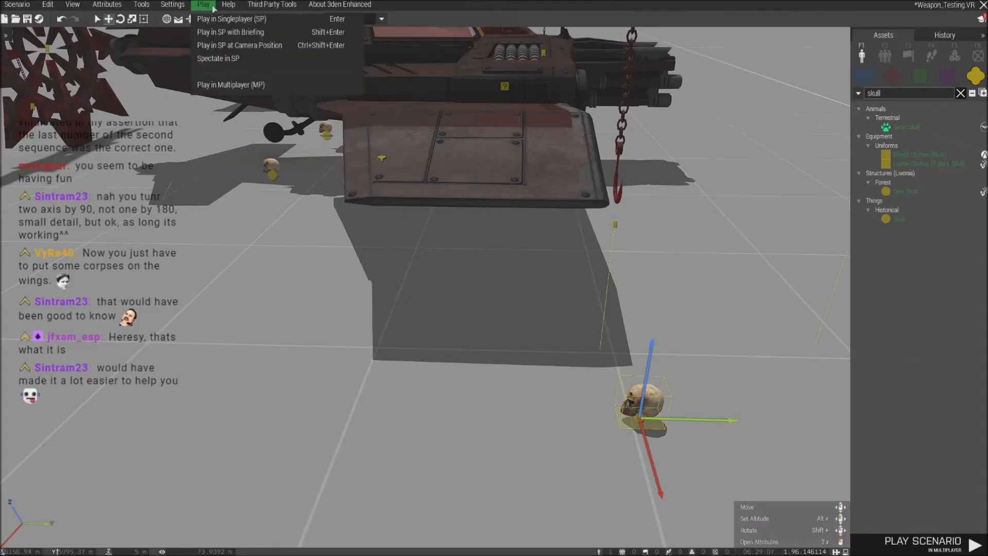
left_click(241, 85)
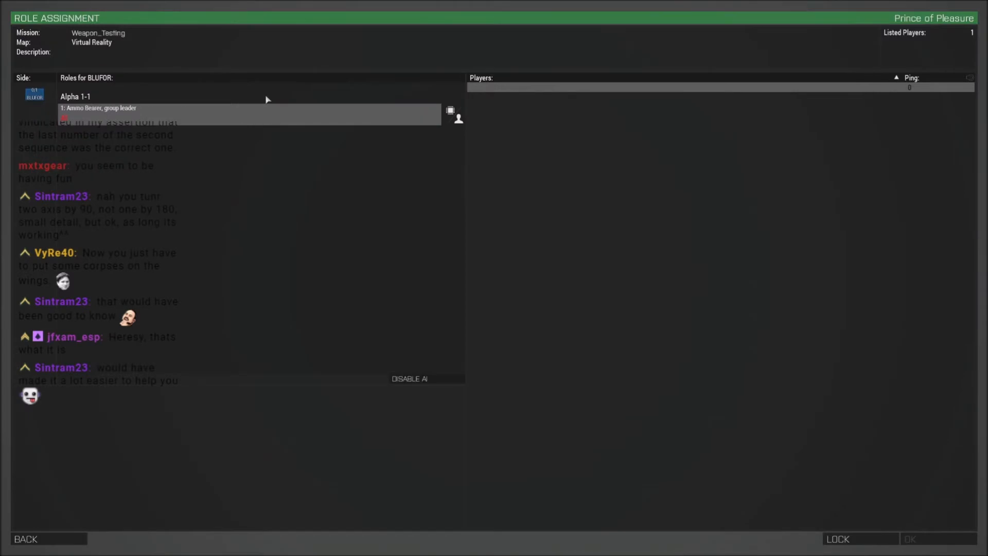
left_click(141, 121)
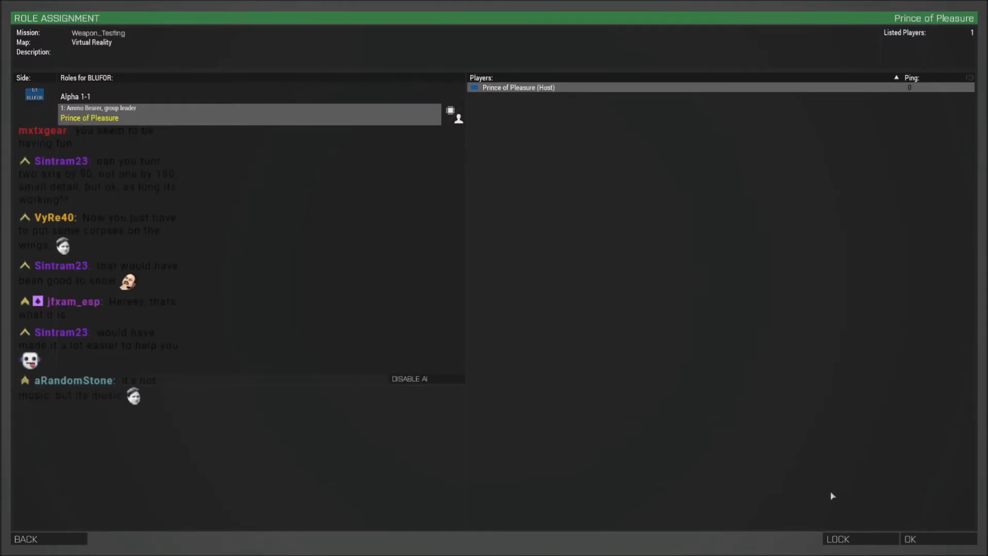
left_click(906, 538)
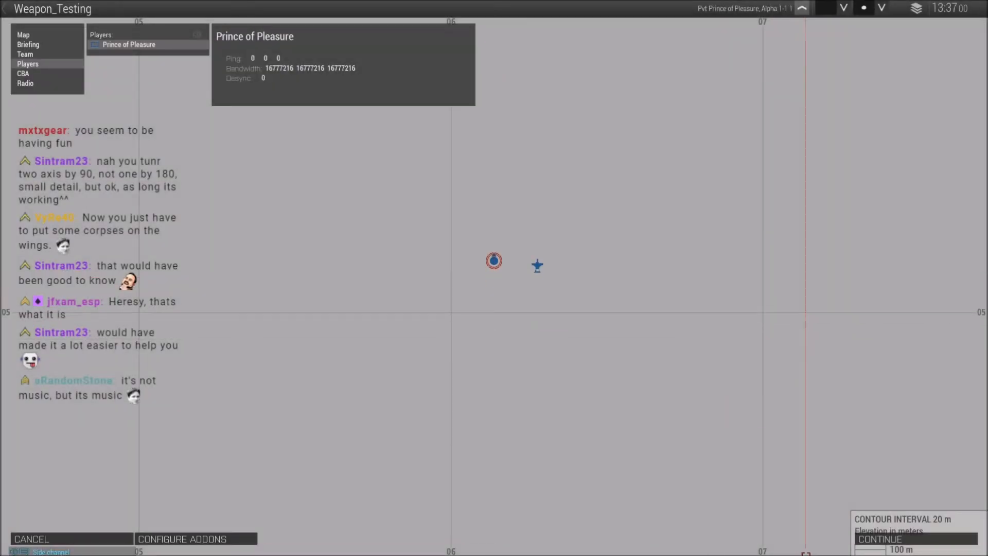
left_click(878, 538)
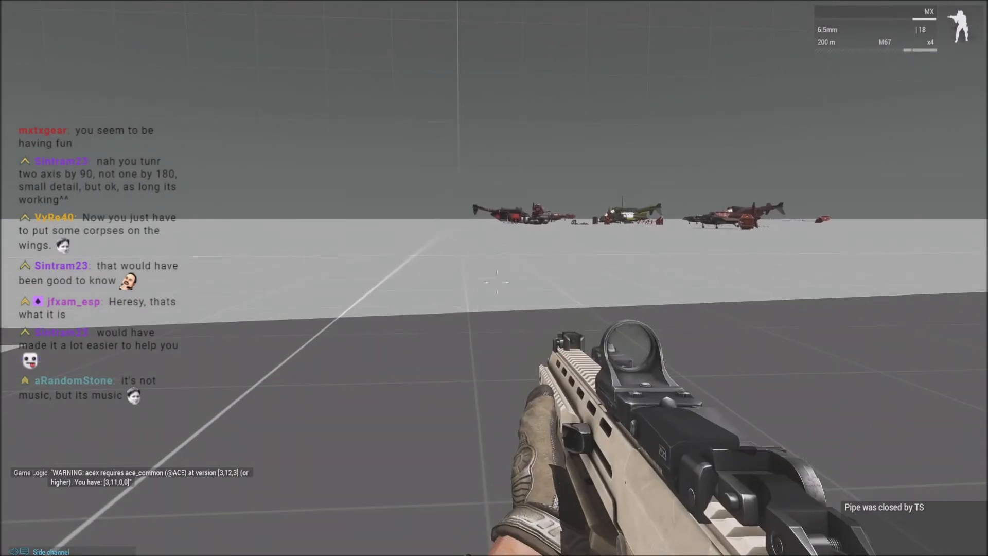
key("y")
Find the NATO Mk41 VLS turret by searching for "VLS" and place it on open ground beside the red aircraft.
key("q")
right_click_drag(443, 283, 538, 342)
key("w")
key("w")
key("d")
key("s")
left_click(879, 56)
left_click(856, 56)
type("VLS")
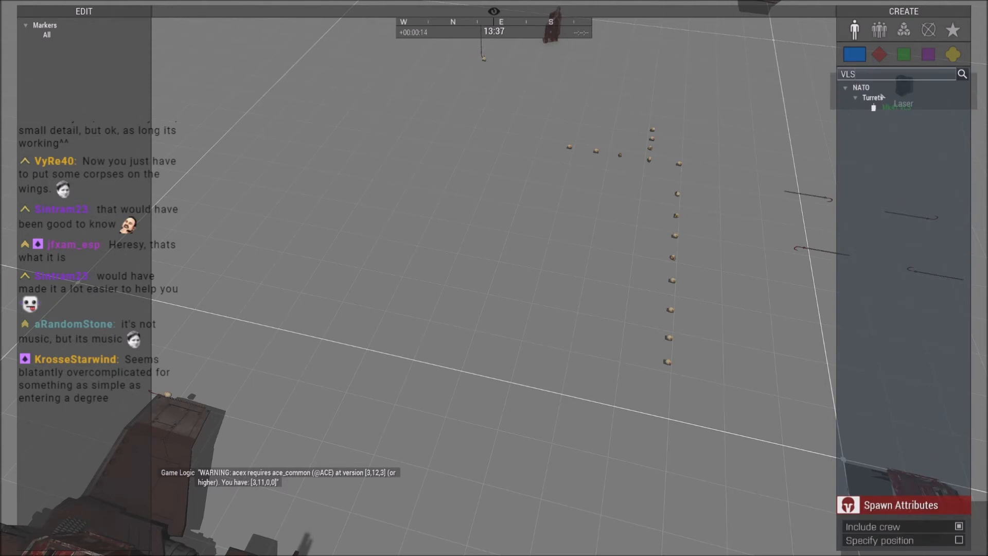
left_click(895, 107)
key("s")
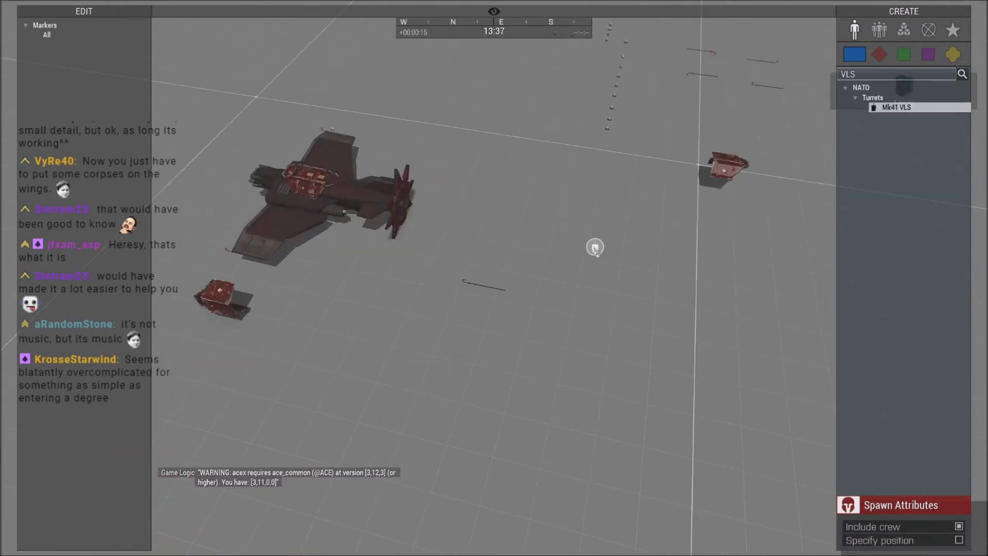
left_click(595, 249)
Move the Mk41 VLS to open ground near the other parked aircraft and deselect it.
key("a")
key("w")
left_click_drag(597, 252, 427, 376)
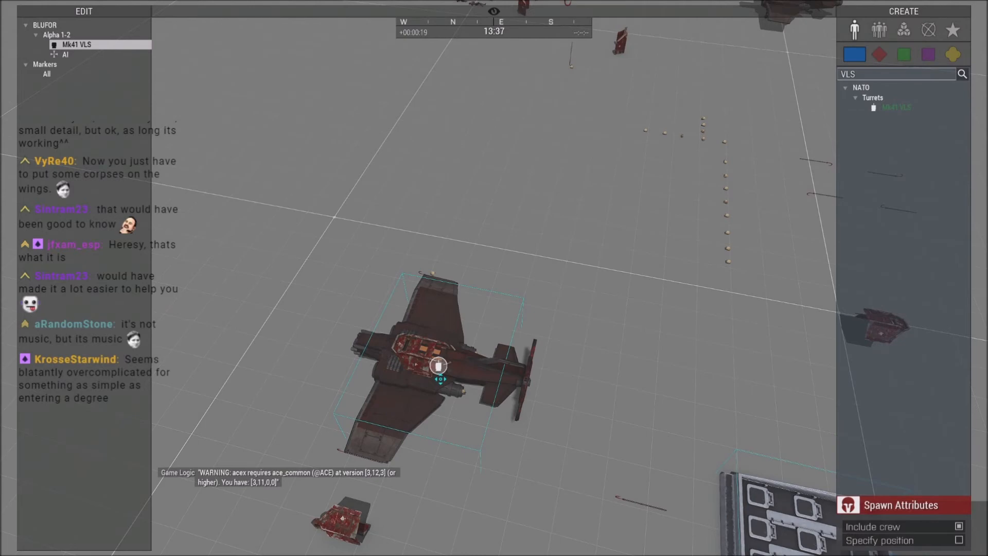
key("w")
key("d")
left_click_drag(440, 379, 672, 333)
left_click(610, 343)
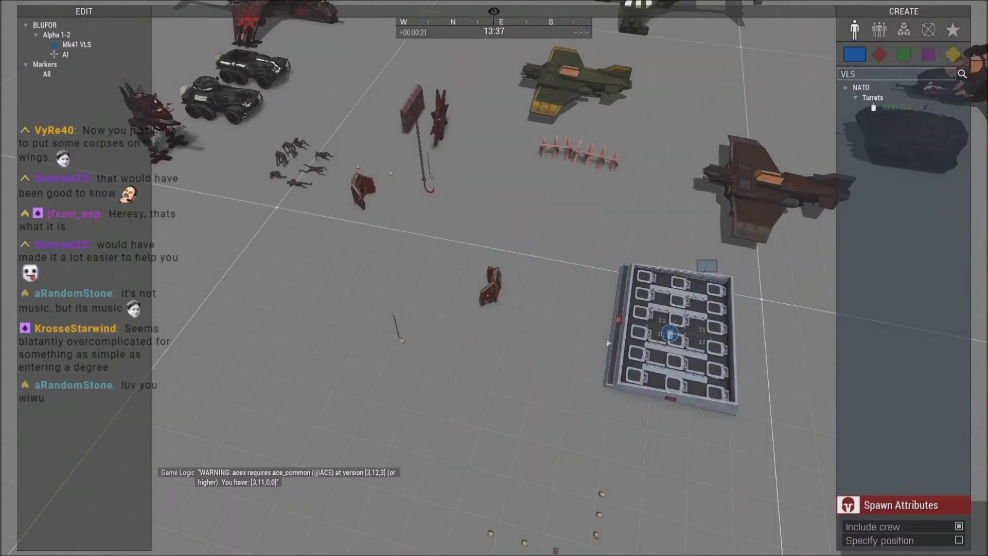
Inspect the Mk41 VLS, the skull rows and the parked aircraft from several directions.
key("w")
right_click_drag(601, 341, 540, 316)
key("w")
key("w")
key("d")
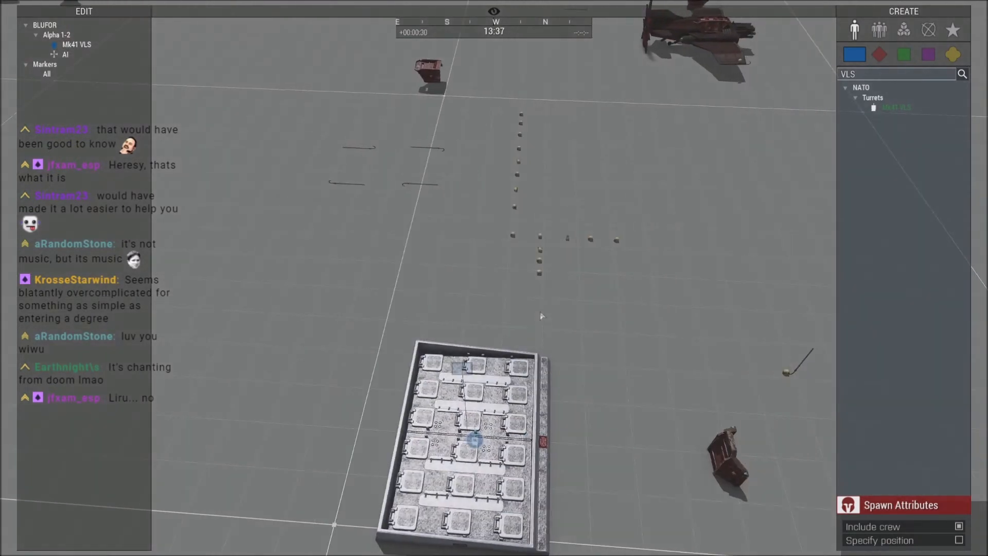
key("d")
key("w")
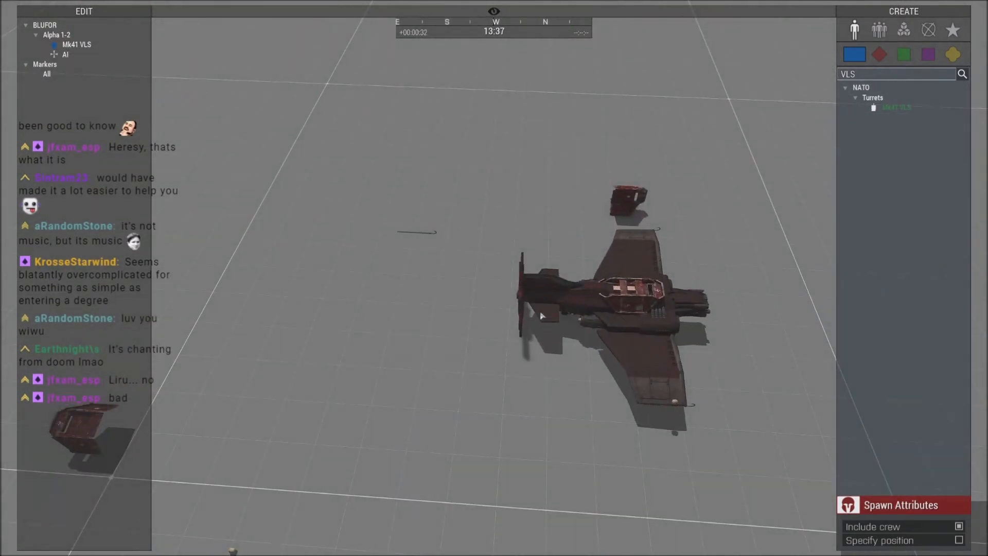
right_click_drag(540, 315, 496, 316)
key("a")
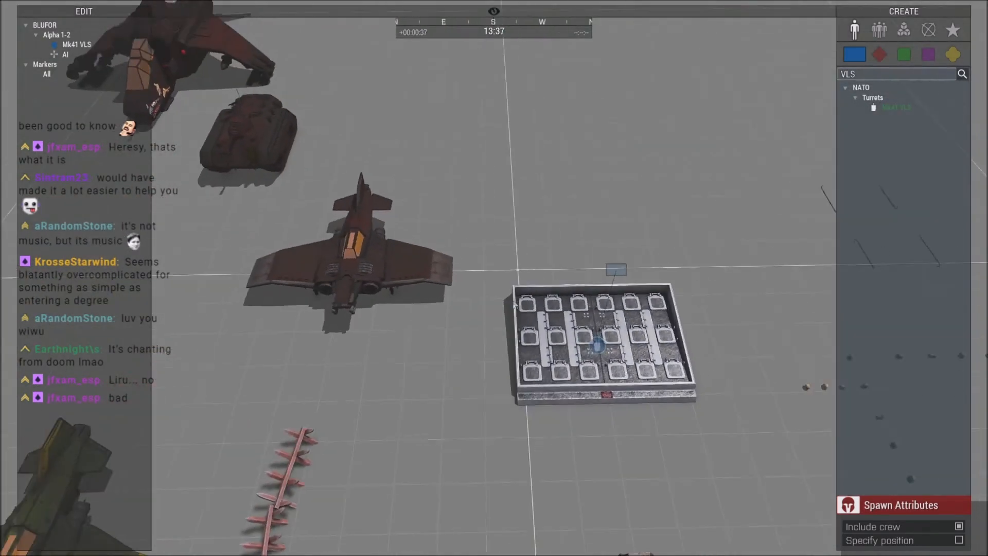
Reposition the Mk41 VLS among the parked aircraft in two moves.
left_click_drag(582, 341, 510, 304)
key("s")
key("a")
key("a")
key("w")
right_click_drag(511, 324, 570, 373)
key("a")
key("w")
key("d")
left_click_drag(573, 383, 466, 461)
key("a")
key("w")
key("s")
key("a")
key("w")
key("w")
Shift the Mk41 VLS once more across the open ground and delete it.
right_click_drag(465, 460, 520, 375)
key("z")
key("s")
key("s")
left_click(518, 385)
key("z")
key("q")
key("s")
key("w")
left_click_drag(359, 361, 490, 370)
key("d")
key("Delete")
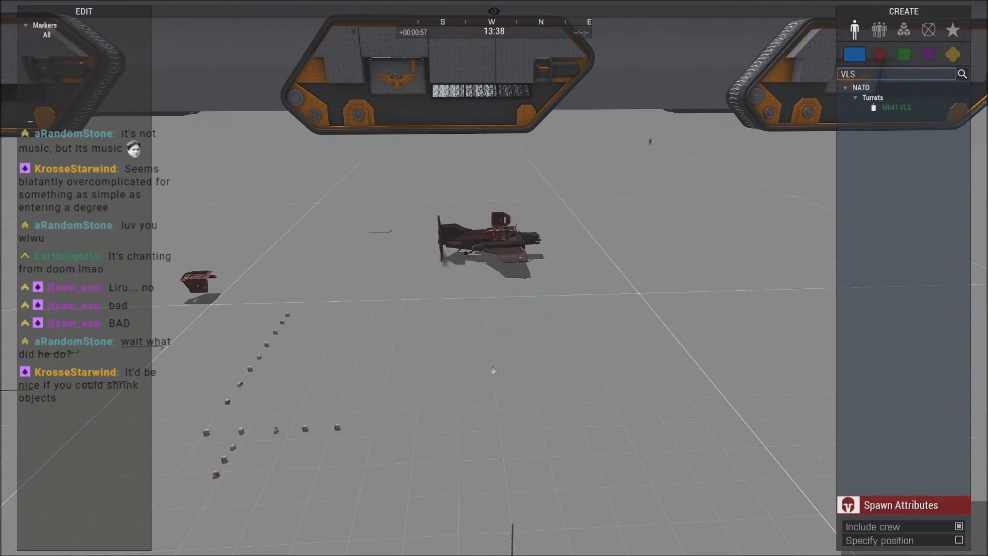
Look over the parked aircraft and approach the wingtip where the skull and meat hook are attached.
key("d")
right_click_drag(544, 349, 303, 350)
key("d")
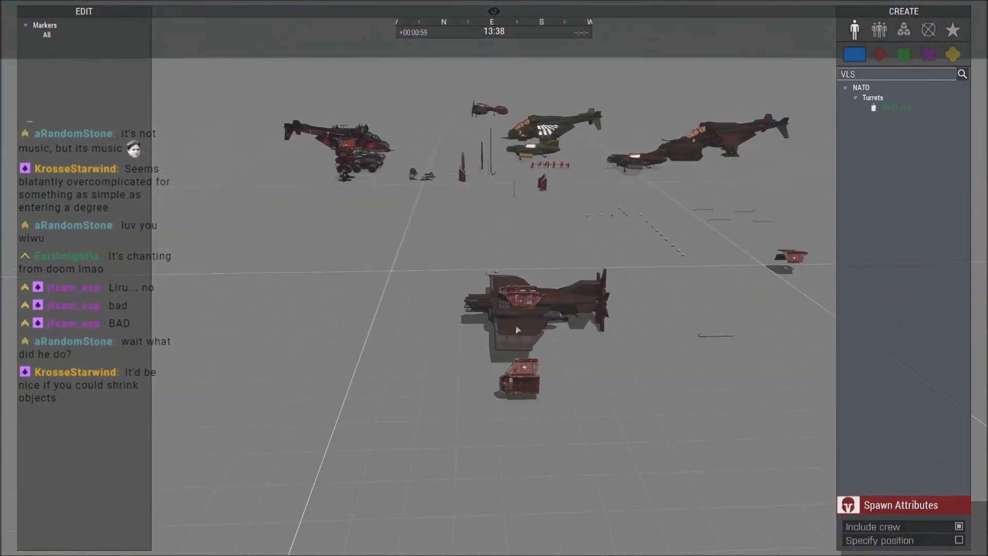
key("w")
key("z")
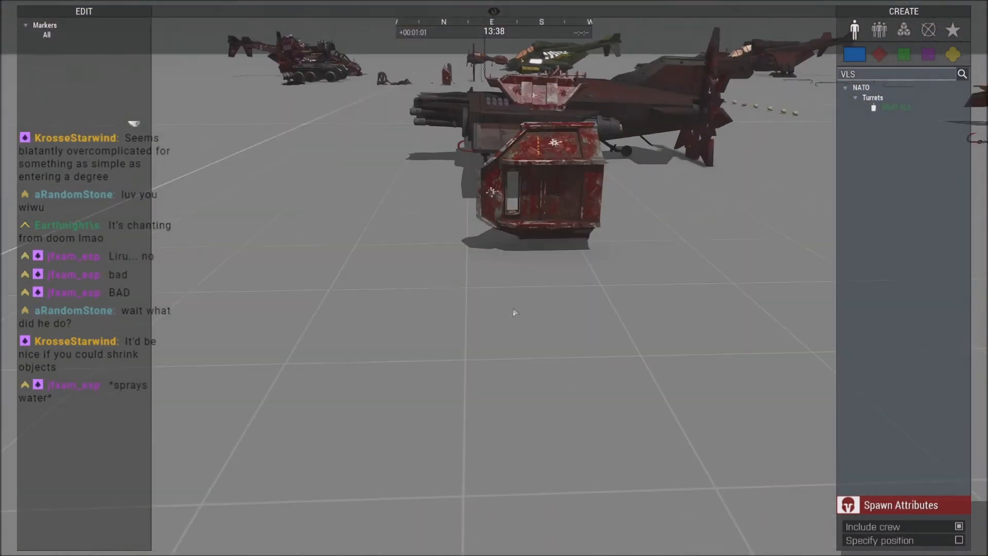
key("a")
right_click_drag(515, 309, 564, 295)
key("w")
key("q")
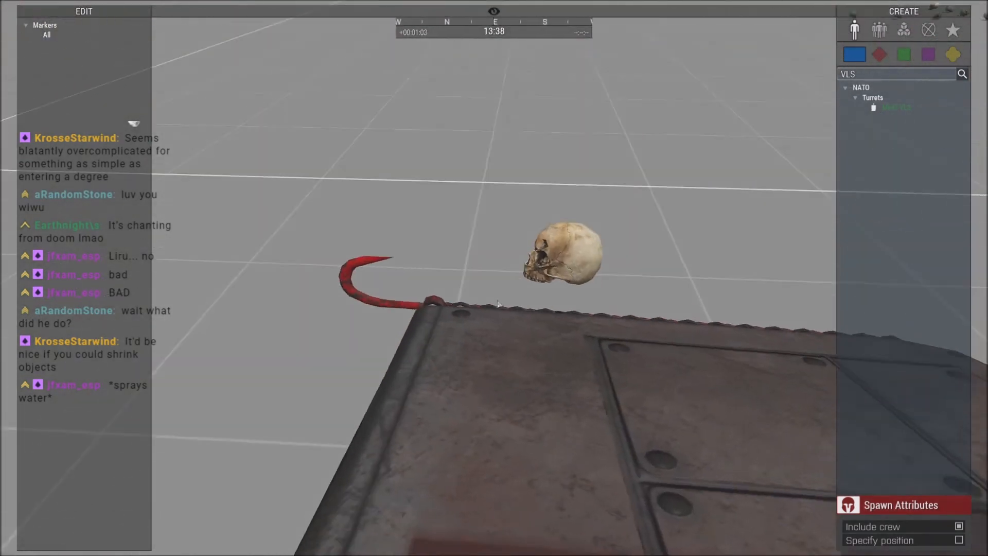
Examine from above, front and side how the wingtip skull lines up with the point of the meat hook.
key("a")
key("z")
right_click_drag(582, 259, 610, 252)
key("z")
key("a")
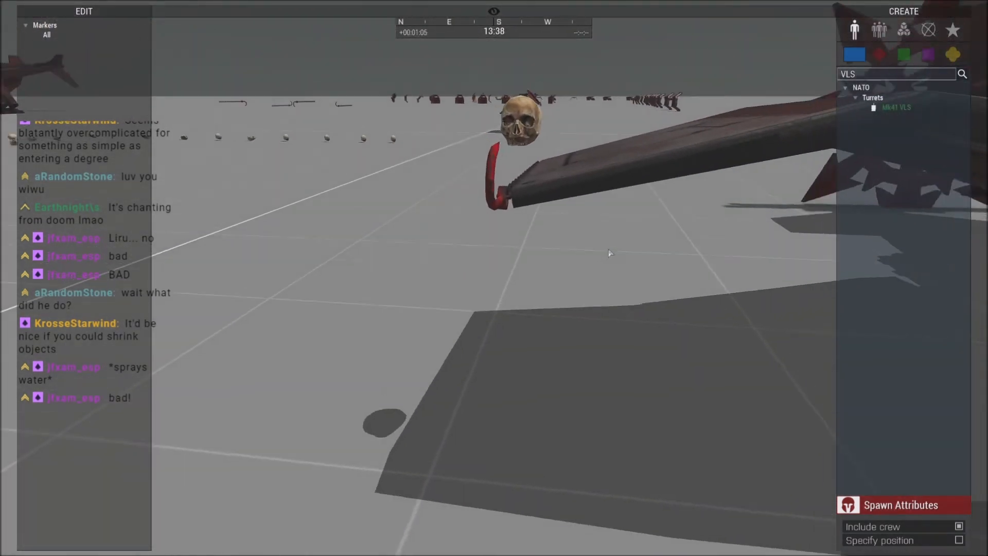
key("w")
key("z")
key("w")
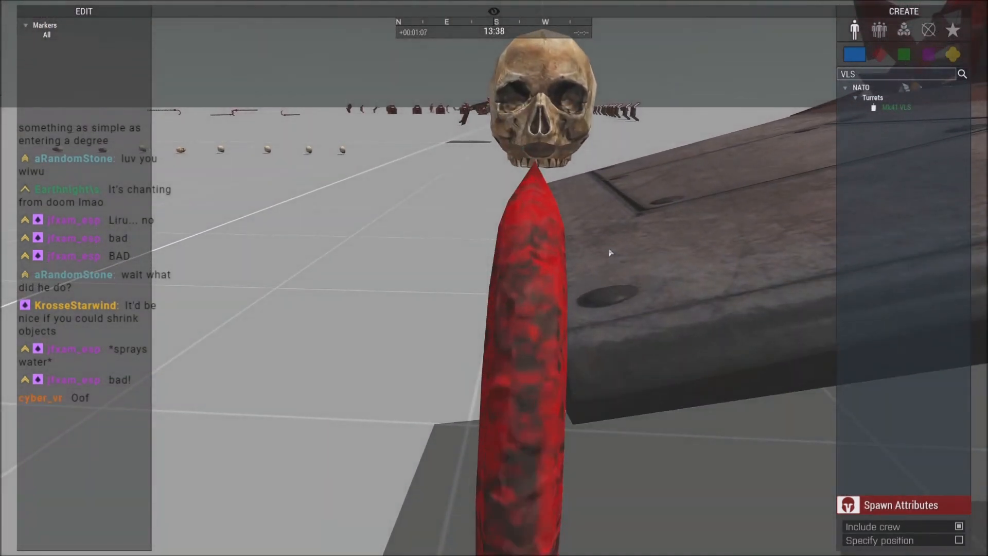
key("d")
right_click_drag(611, 252, 585, 251)
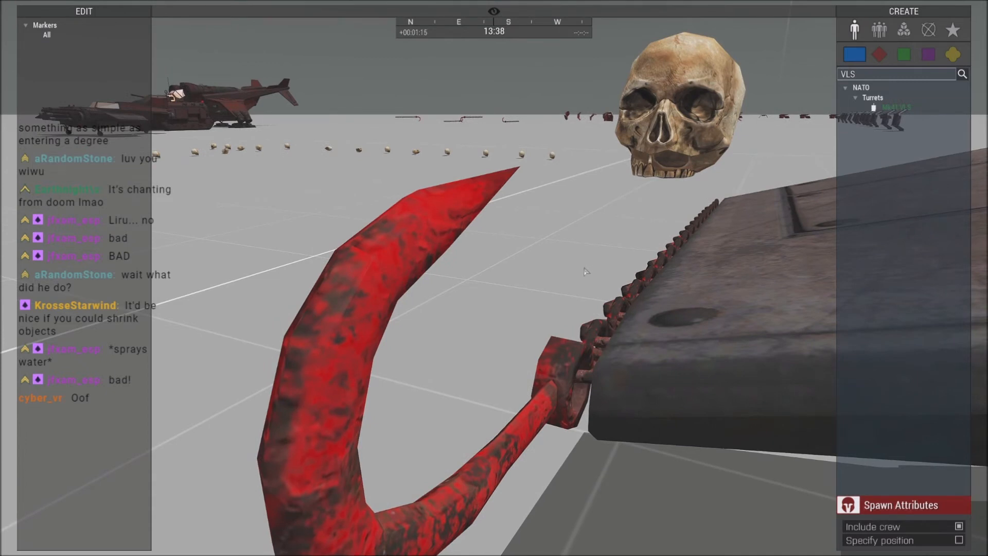
Abort the test run and return to the scenario editor.
key("Escape")
left_click(57, 512)
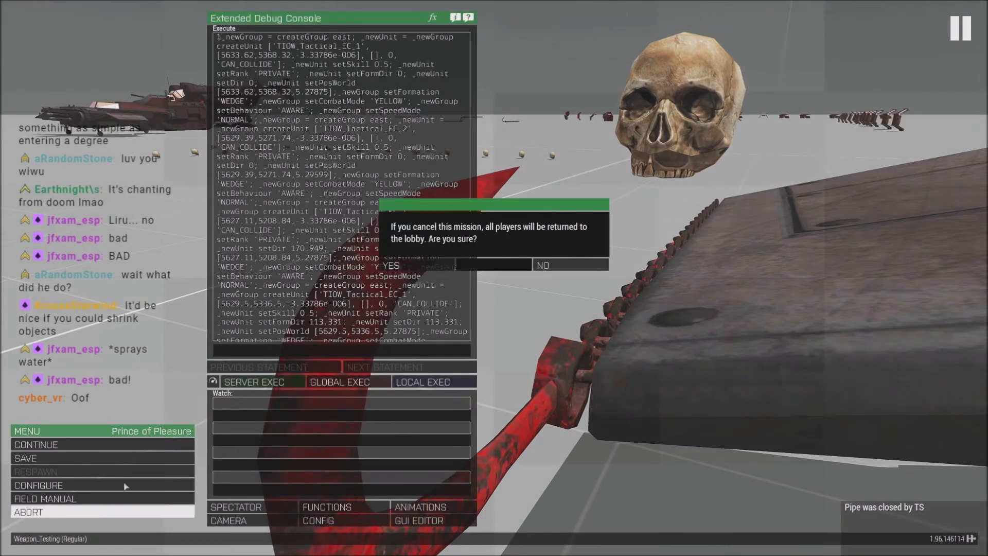
left_click(489, 268)
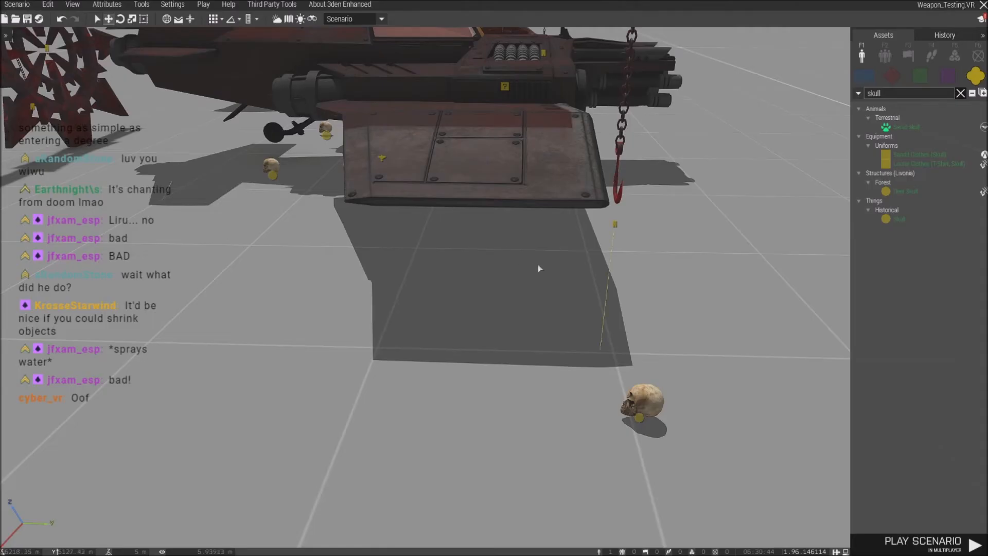
Set the last two attachTo offsets in the init script of the skull beside the hook to 1.3 and 2.33.
double_click(599, 355)
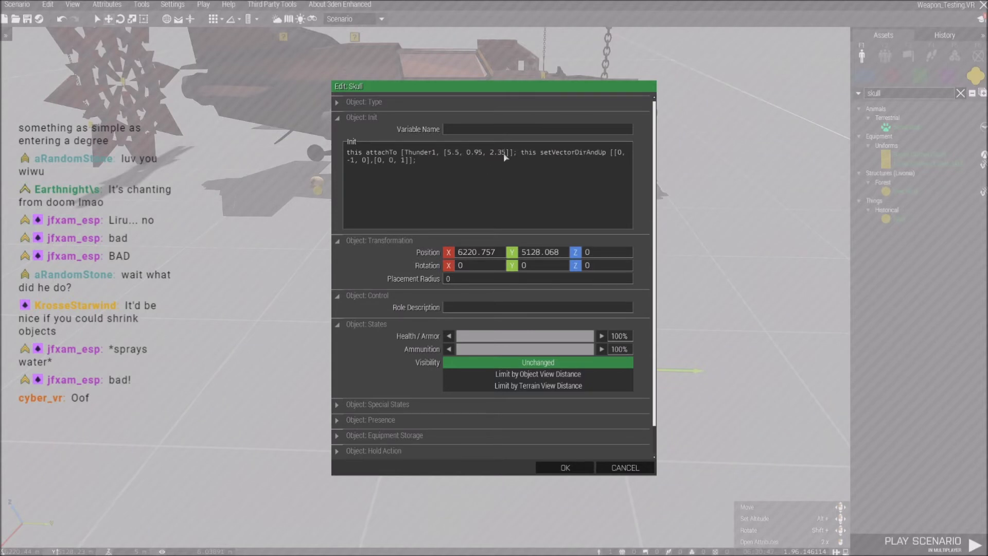
key("BackSpace")
type("3")
left_click(566, 466)
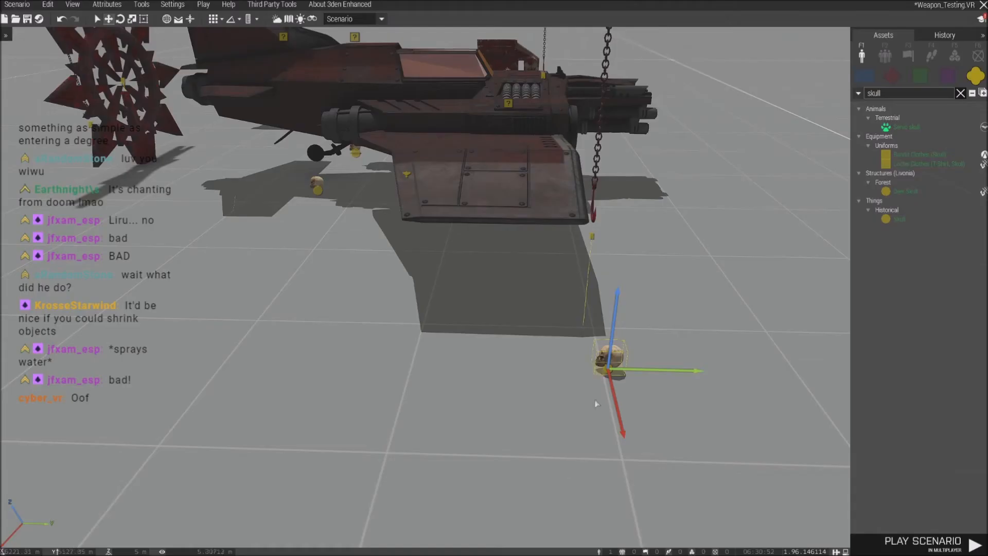
double_click(607, 366)
left_click_drag(481, 154, 471, 154)
type("1.3")
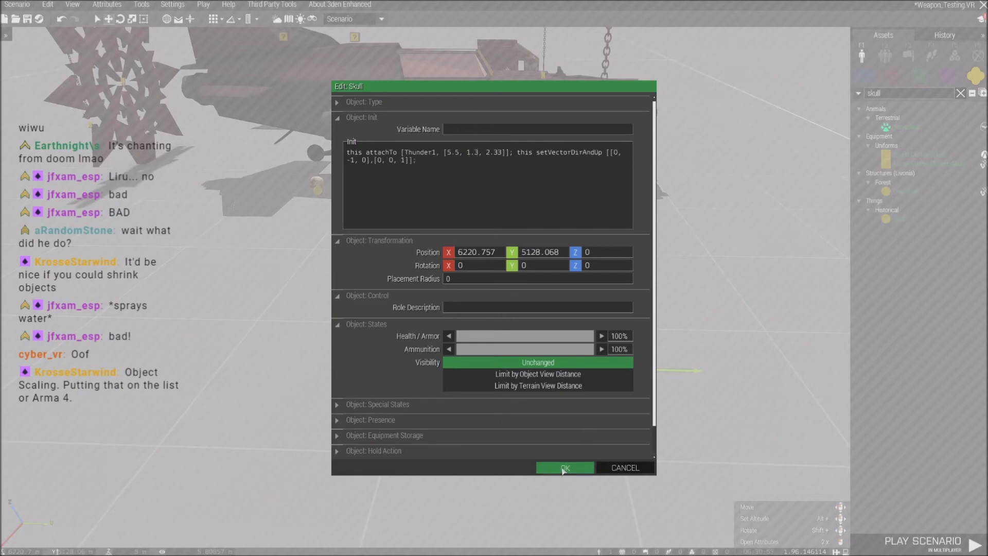
left_click(565, 467)
Start a multiplayer test run of Weapon_Testing, open the Zeus interface and dismiss the error message.
left_click(203, 5)
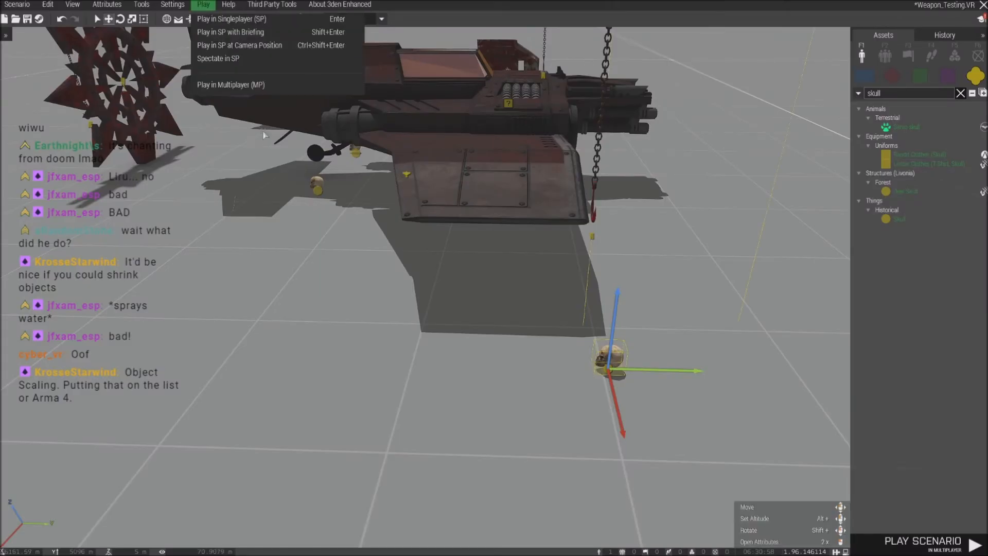
left_click(227, 85)
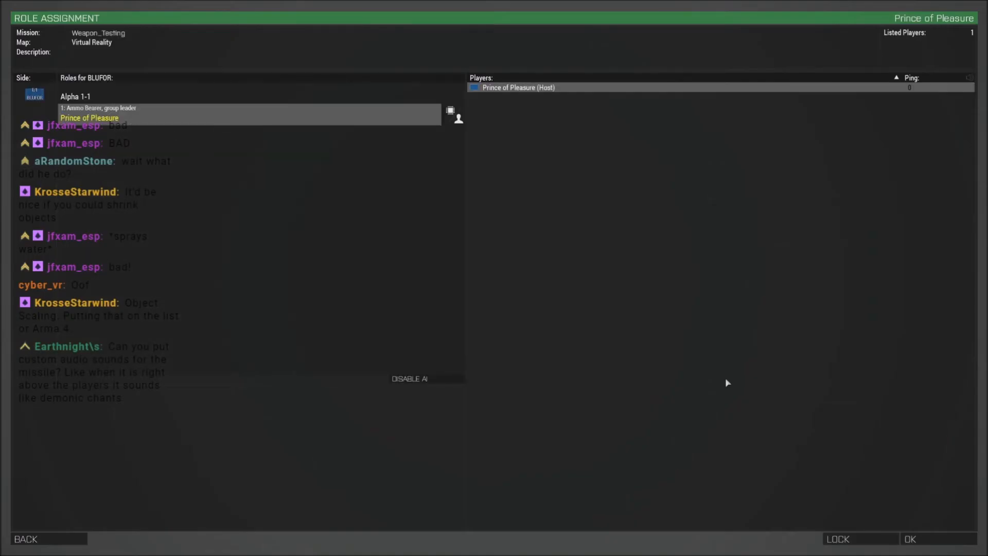
left_click(938, 538)
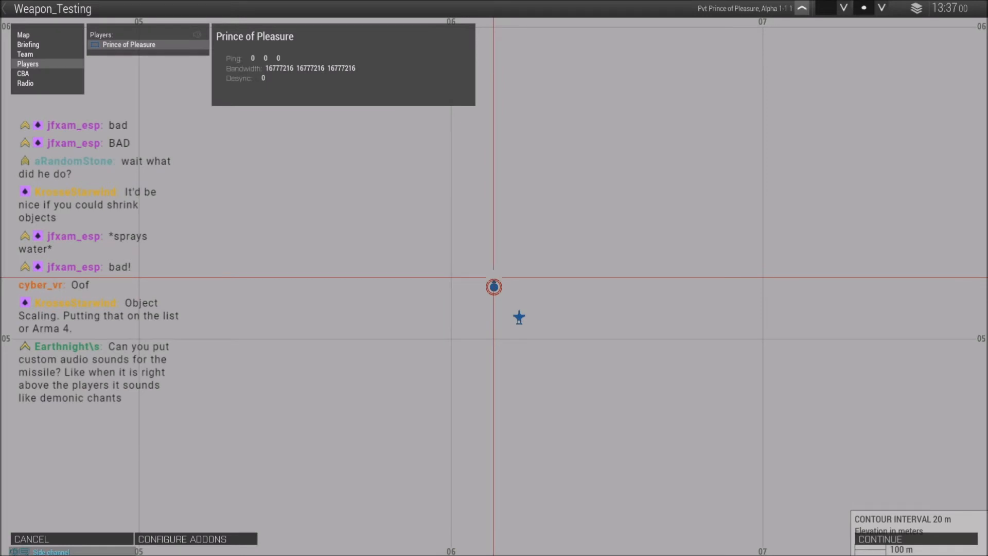
left_click(916, 538)
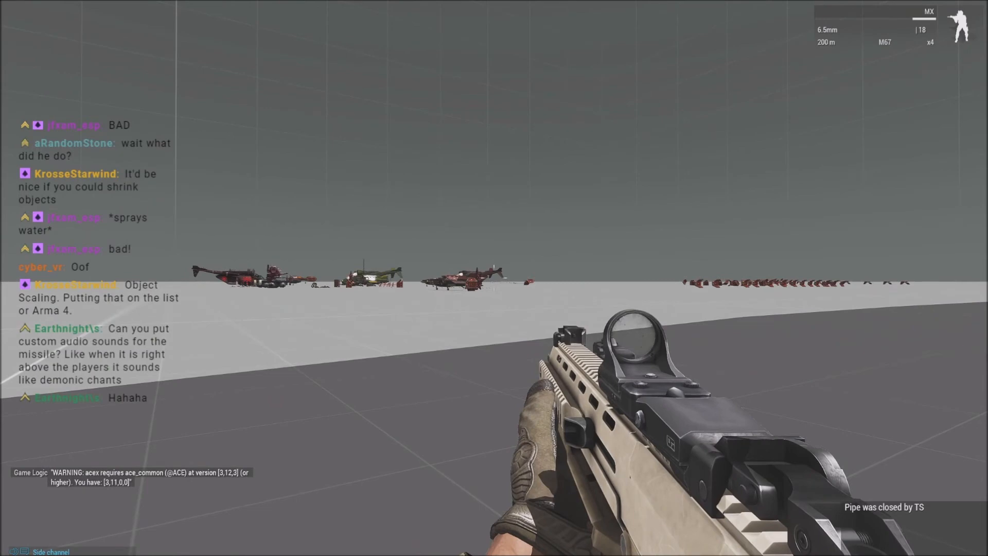
key("y")
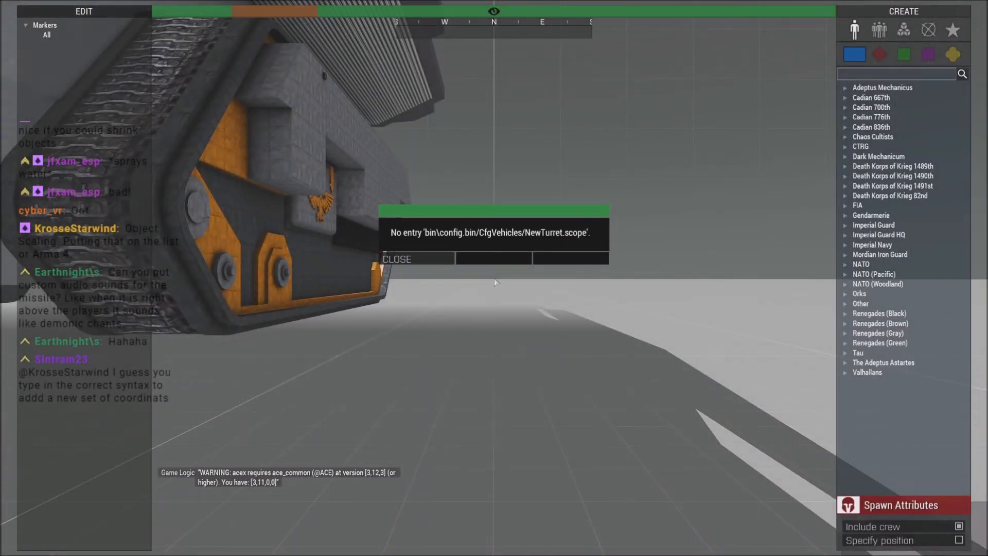
left_click(397, 259)
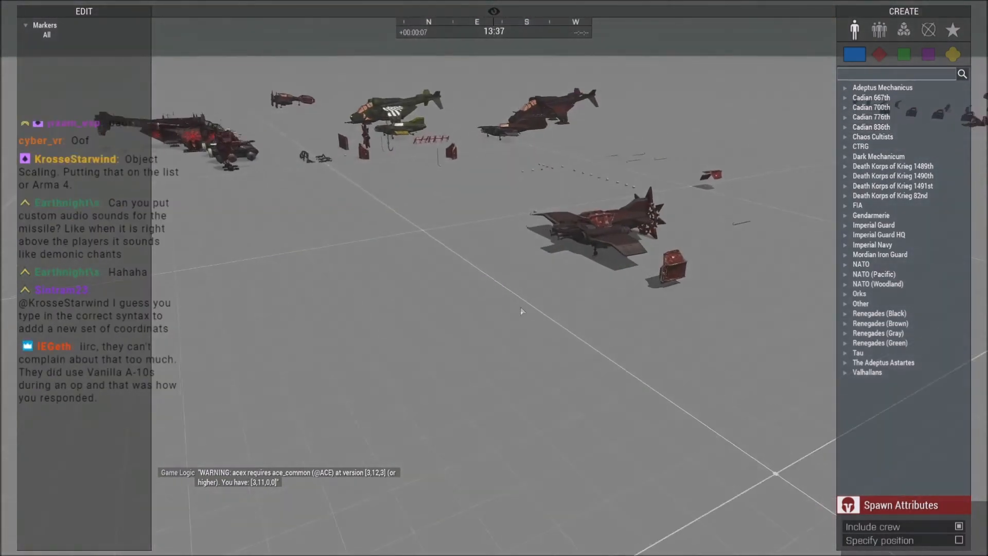
Examine the gap between the skull and the hook's point at the aircraft's wingtip.
key("w")
right_click_drag(521, 311, 626, 322)
key("w")
key("a")
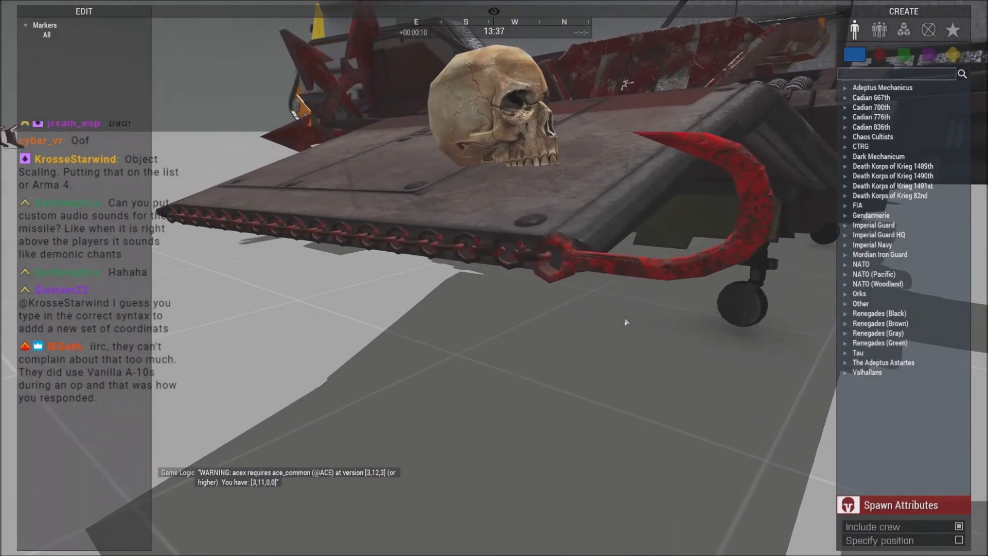
right_click_drag(626, 322, 640, 318)
key("a")
key("s")
Abort this test run and leave the role assignment to get back to the editor.
key("Escape")
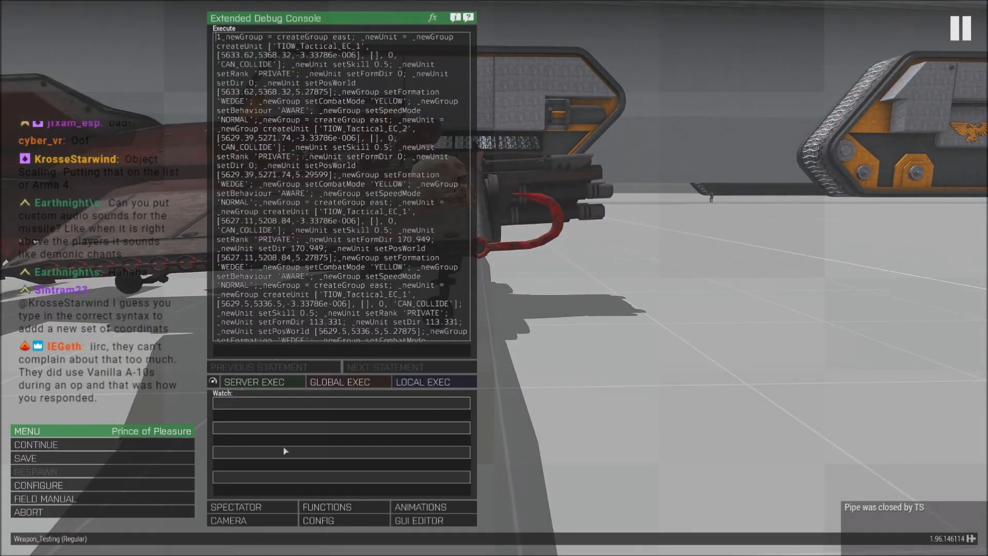
left_click(97, 513)
left_click(442, 264)
key("Escape")
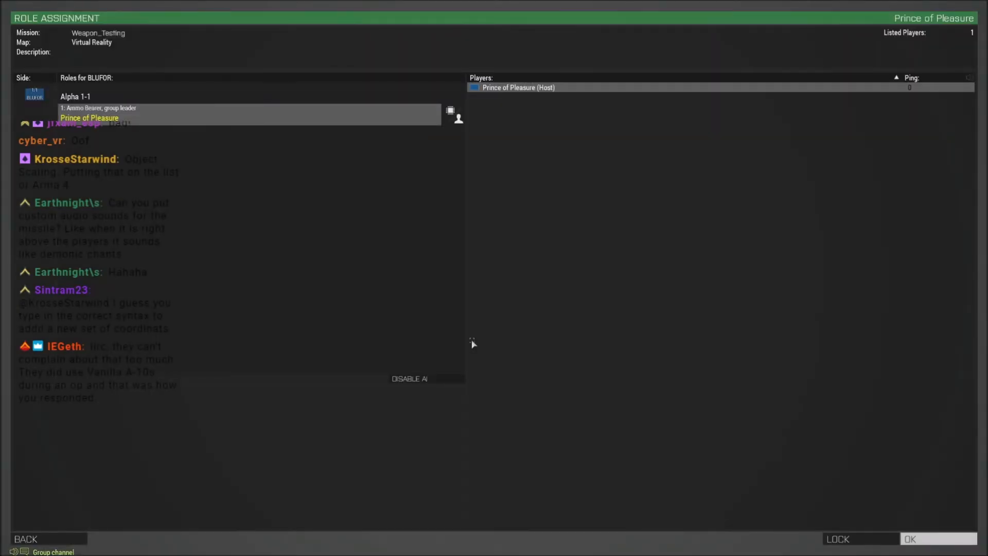
key("Escape")
Set the second attachTo offset in the wingtip skull's init script to 1.6.
key("w")
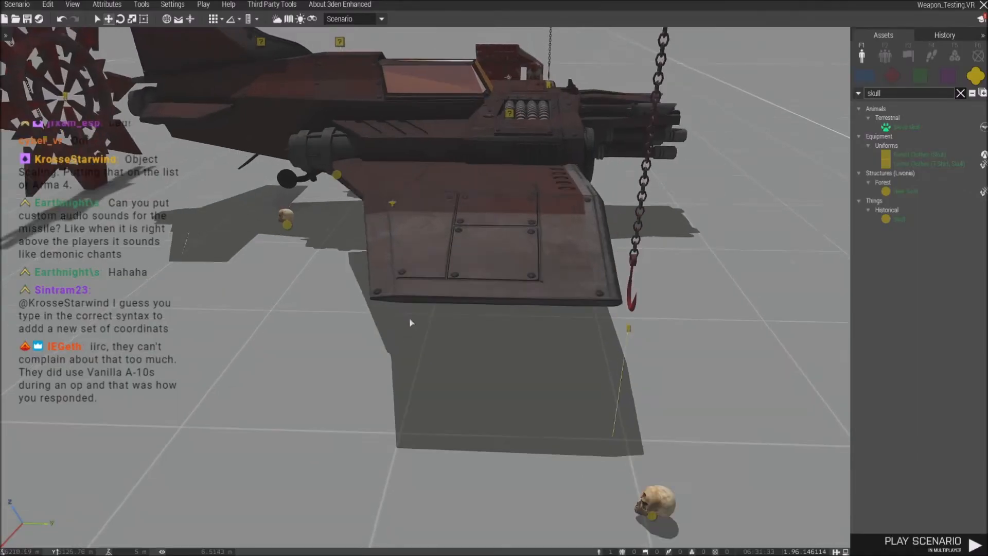
key("d")
key("w")
key("s")
key("d")
right_click_drag(452, 379, 381, 390)
key("s")
key("q")
double_click(435, 437)
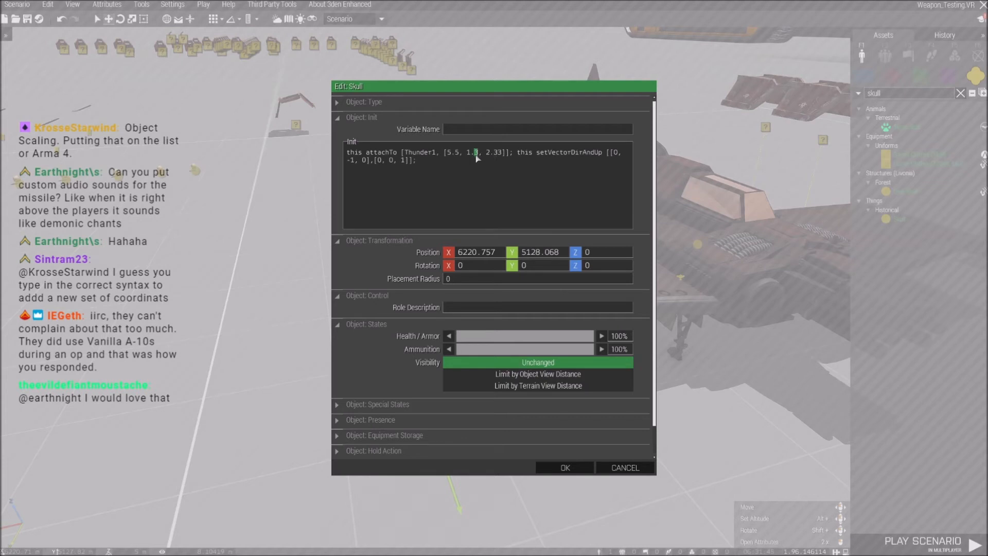
left_click(561, 469)
Launch the updated scenario in multiplayer, enter Zeus and close the error message.
left_click(213, 8)
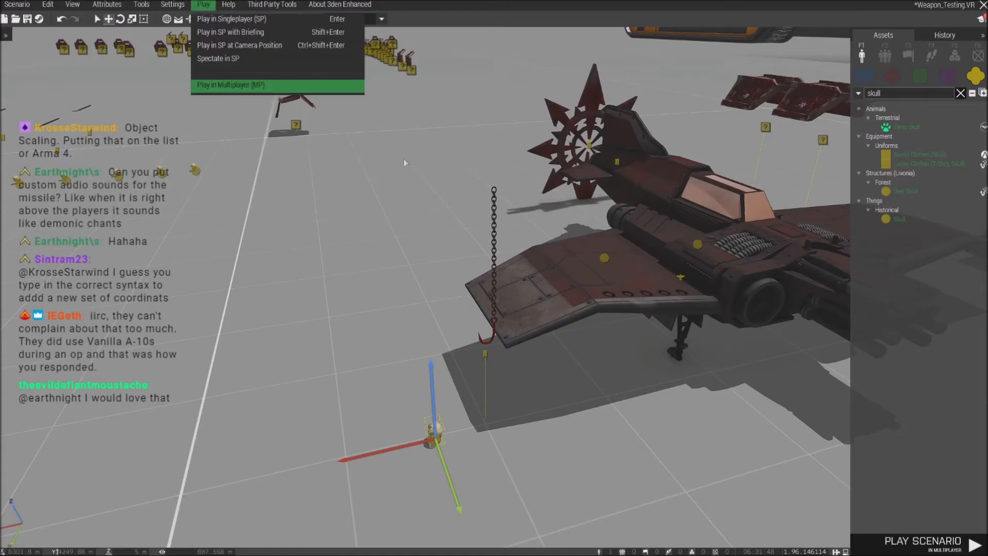
left_click(237, 85)
left_click(935, 544)
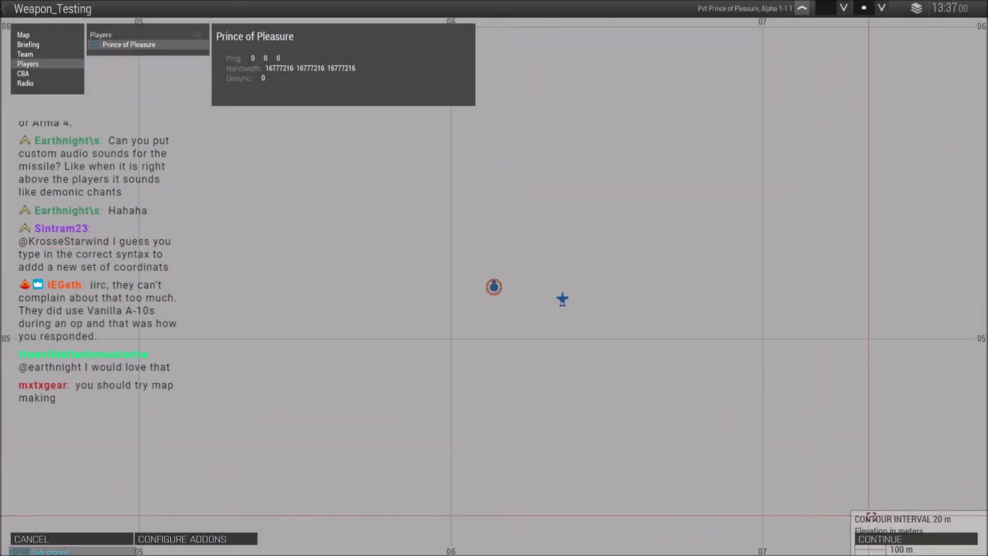
left_click(894, 538)
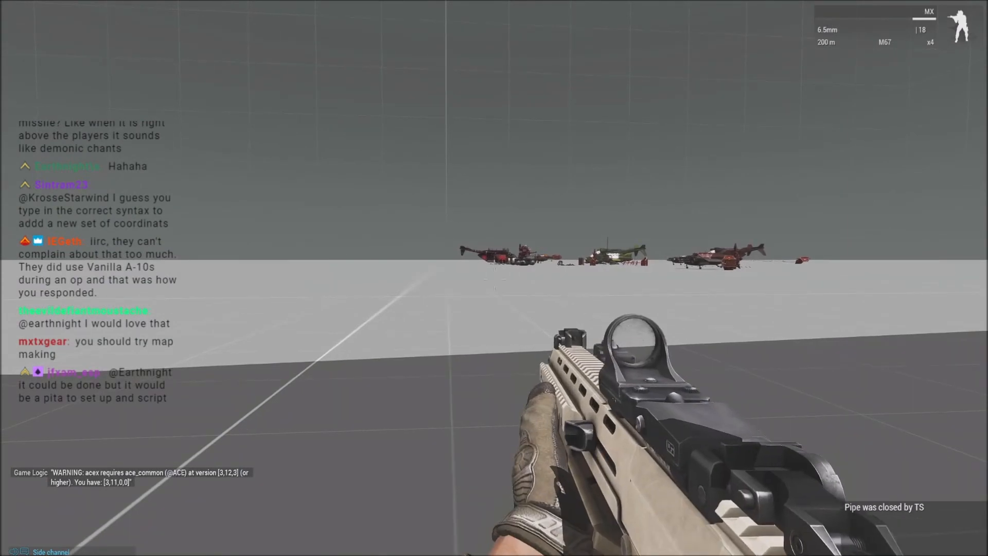
key("y")
left_click(440, 261)
Examine closely, from several angles, where the hook's point meets the repositioned skull.
right_click_drag(448, 278, 691, 348)
key("w")
key("z")
key("w")
key("z")
key("a")
key("a")
right_click_drag(480, 344, 535, 342)
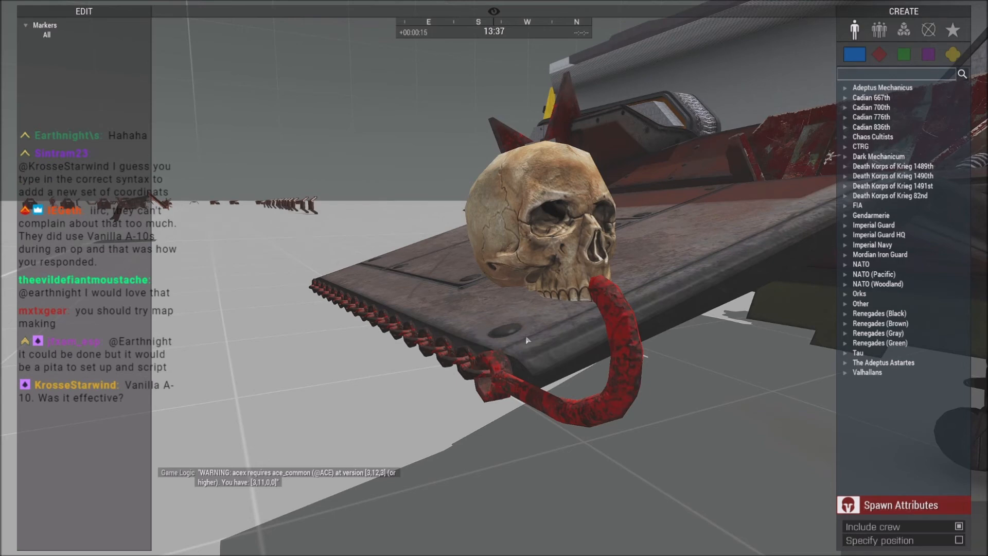
key("a")
right_click_drag(478, 323, 489, 390)
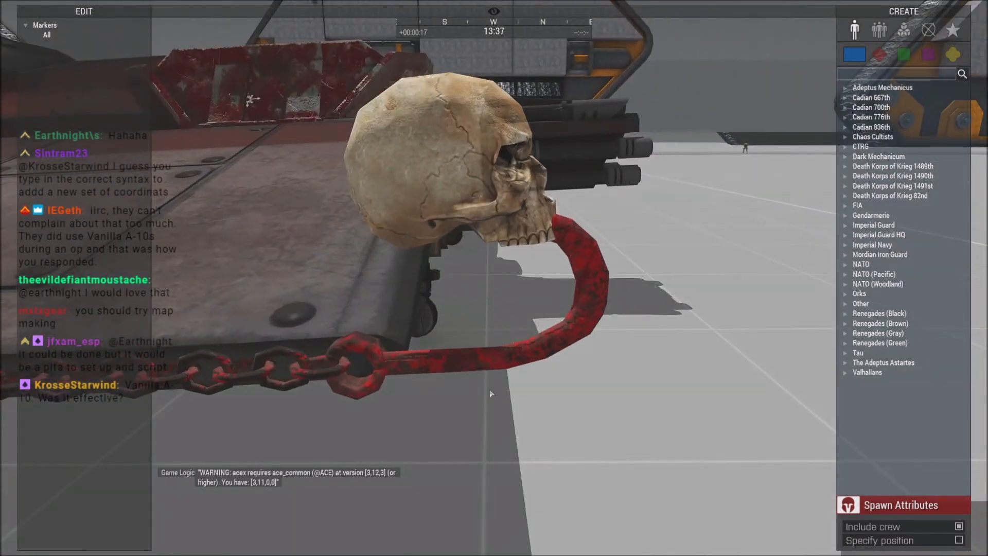
End the test run and go back to editing the scenario.
key("Escape")
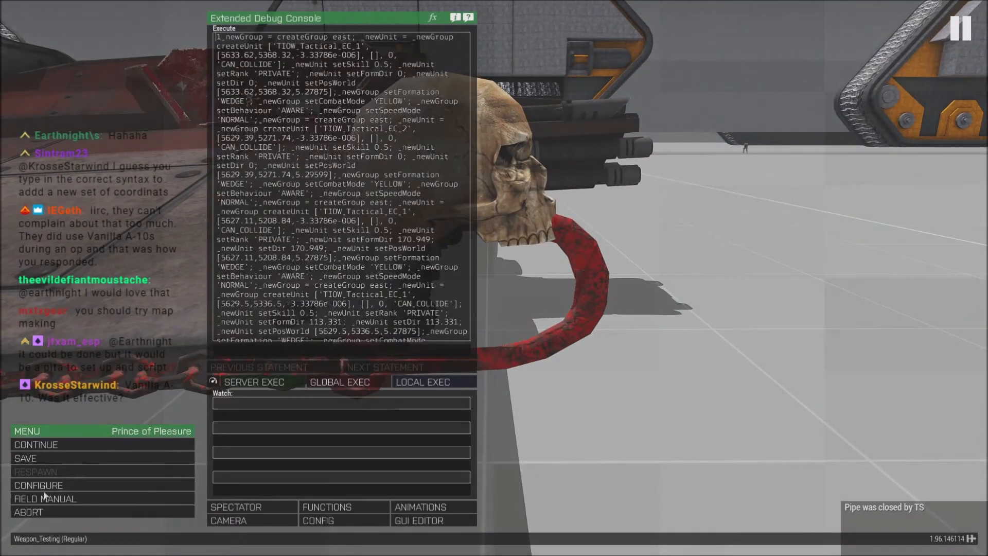
left_click(46, 511)
left_click(416, 267)
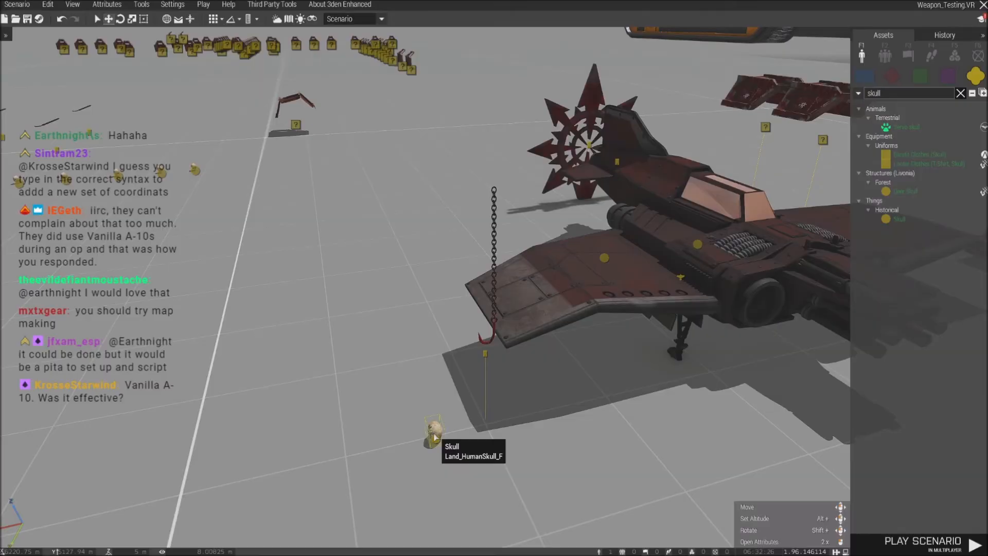
Fine-tune the attachTo offset in the wingtip skull's init script and apply the change.
double_click(436, 435)
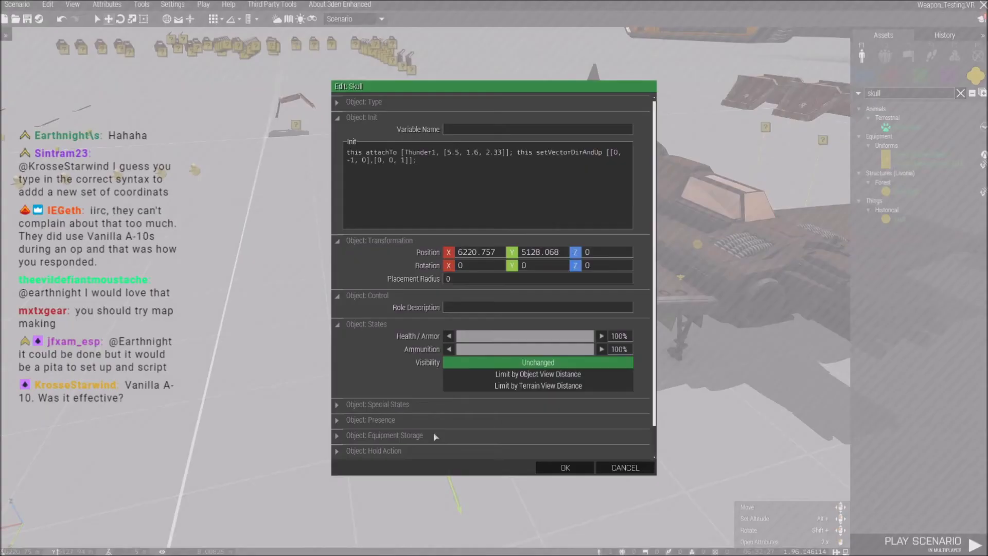
key("BackSpace")
type("7")
key("BackSpace")
left_click(574, 467)
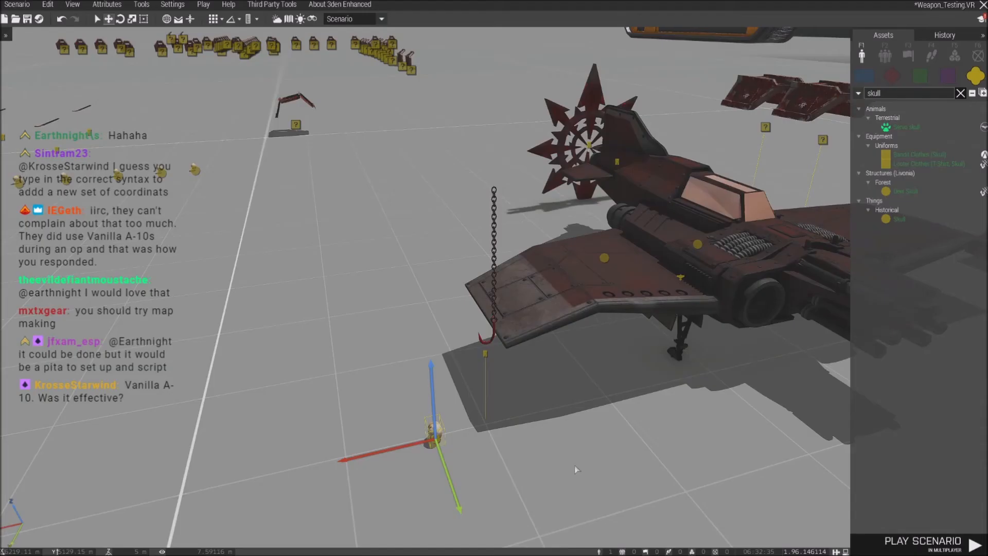
Start another multiplayer test run in the Ammo Bearer role and open the Zeus interface.
left_click(203, 4)
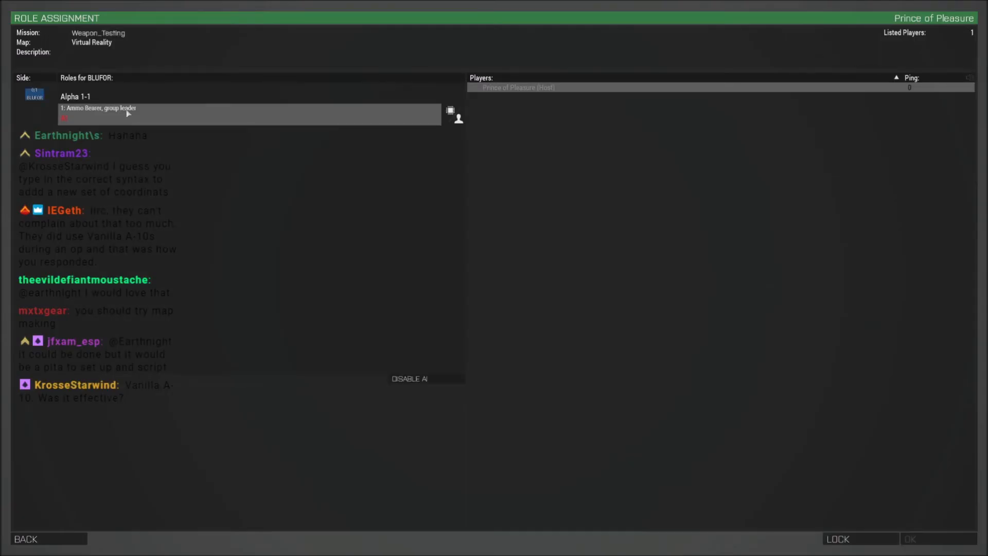
left_click(125, 112)
left_click(928, 544)
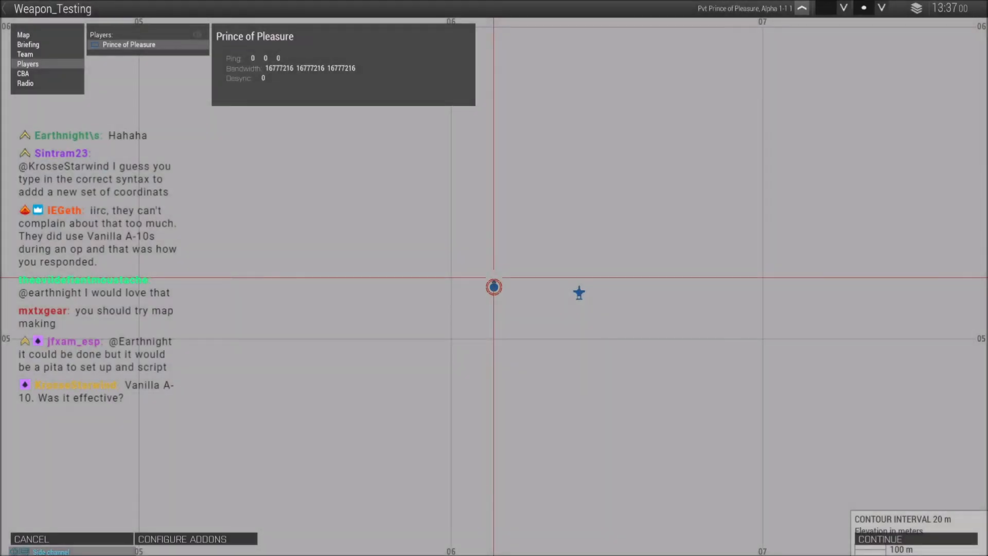
left_click(895, 539)
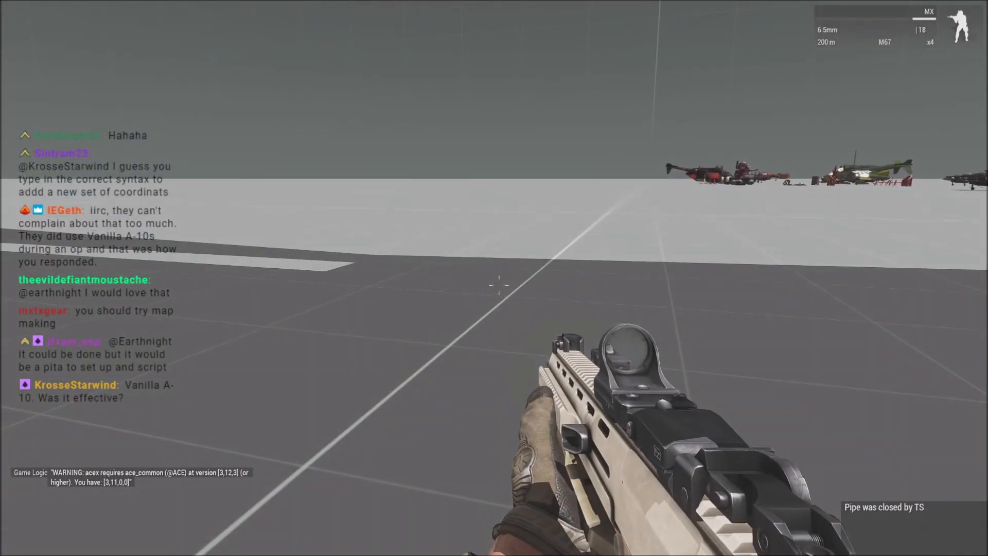
key("y")
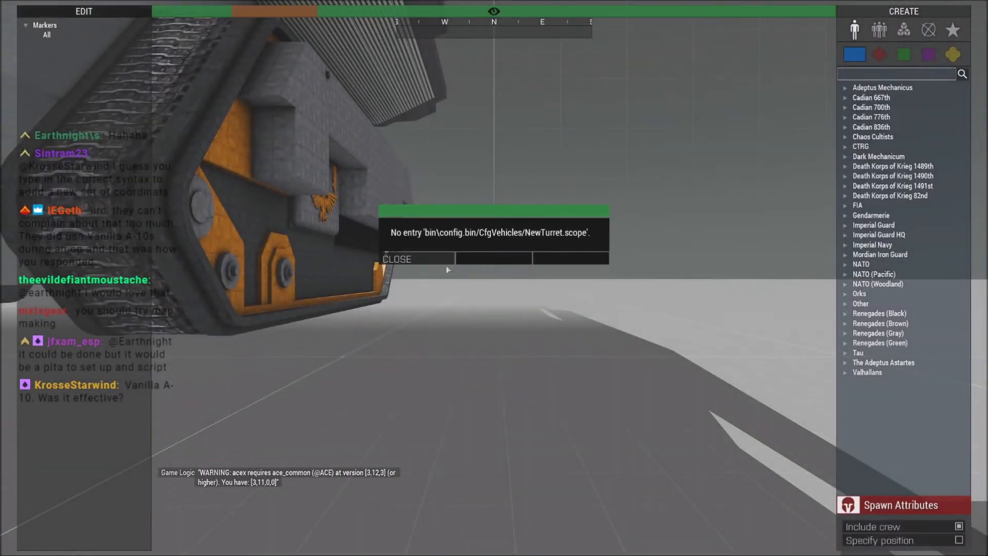
Examine up close how the hook's point meets the adjusted skull at the aircraft's wingtip.
right_click_drag(425, 266, 569, 420)
key("q")
key("w")
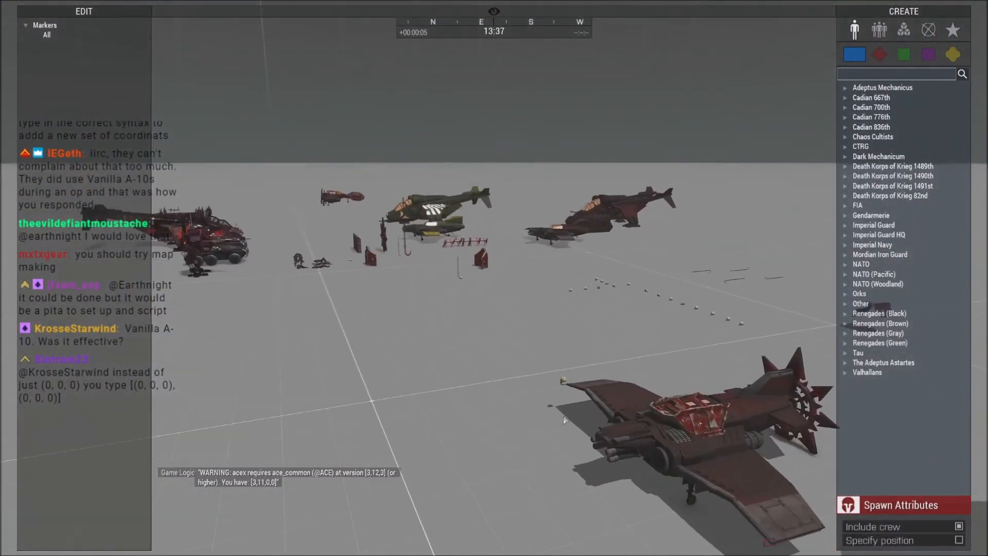
key("z")
key("w")
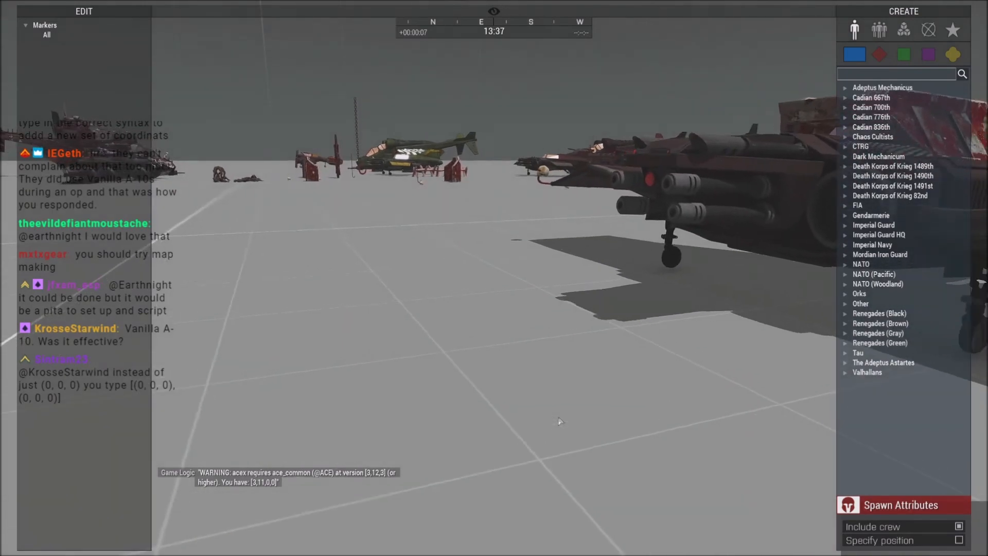
key("w")
right_click_drag(554, 419, 669, 427)
key("w")
right_click_drag(500, 298, 295, 291)
key("z")
key("q")
key("s")
key("d")
right_click_drag(499, 275, 414, 255)
key("d")
key("d")
key("a")
right_click_drag(492, 130, 523, 194)
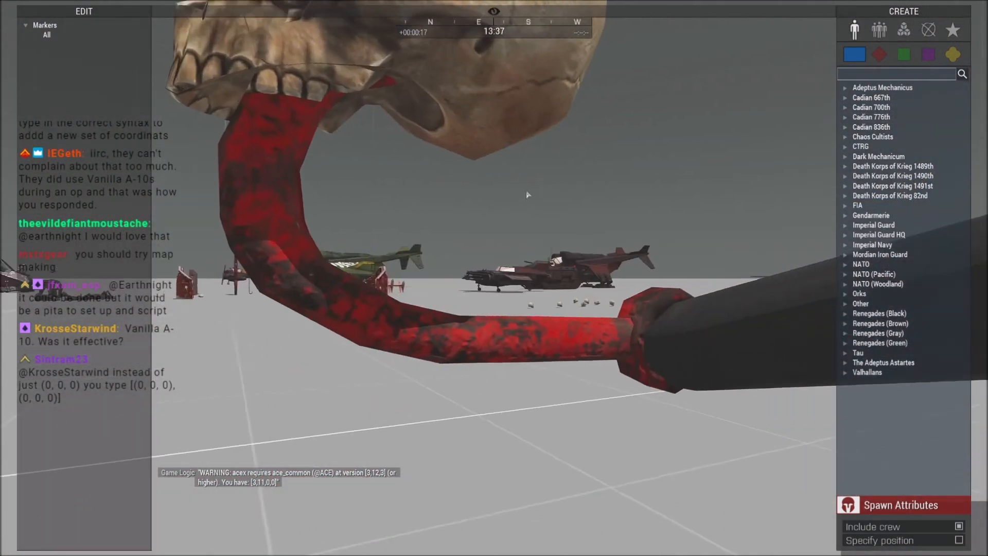
Check the wingtip skull and hook from a distance, from the side and from the front.
key("q")
key("s")
right_click_drag(475, 376, 622, 409)
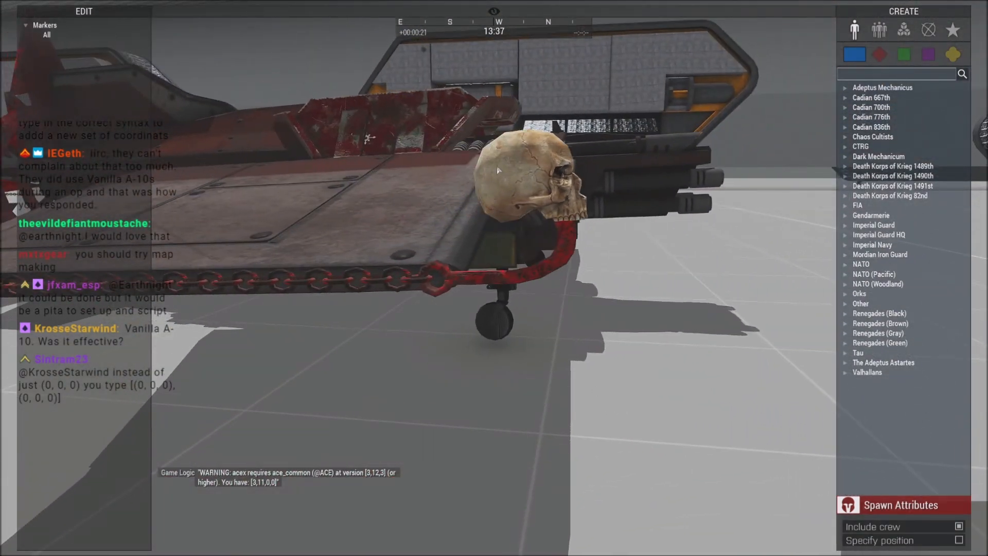
key("s")
key("d")
right_click_drag(533, 292, 468, 340)
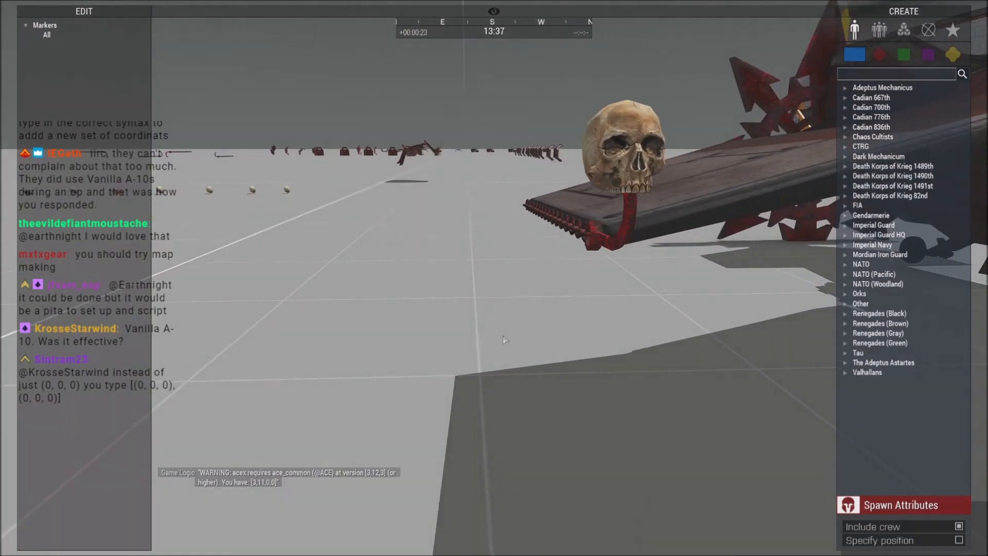
End the test run and return from role assignment to editing the scenario.
key("Escape")
left_click(175, 512)
left_click(387, 265)
key("Escape")
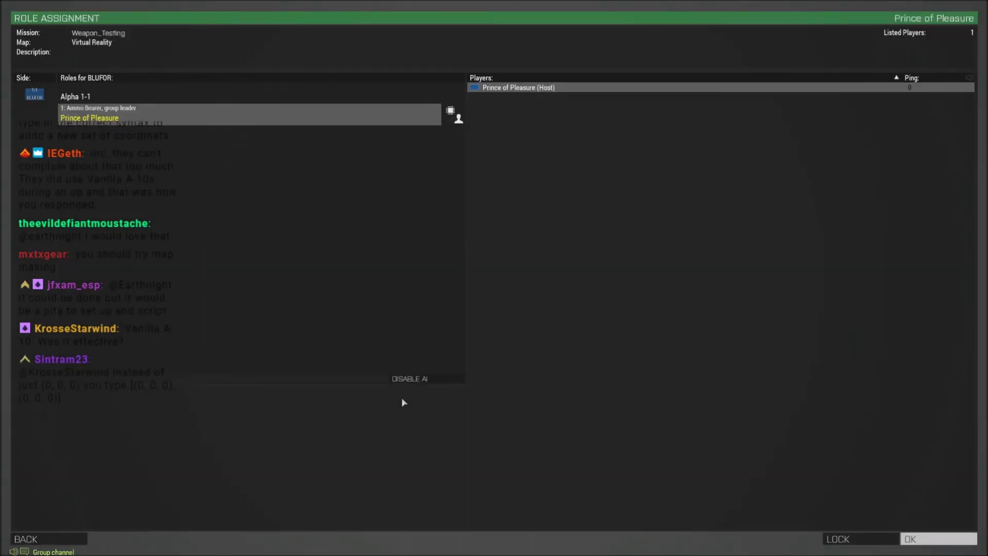
key("Escape")
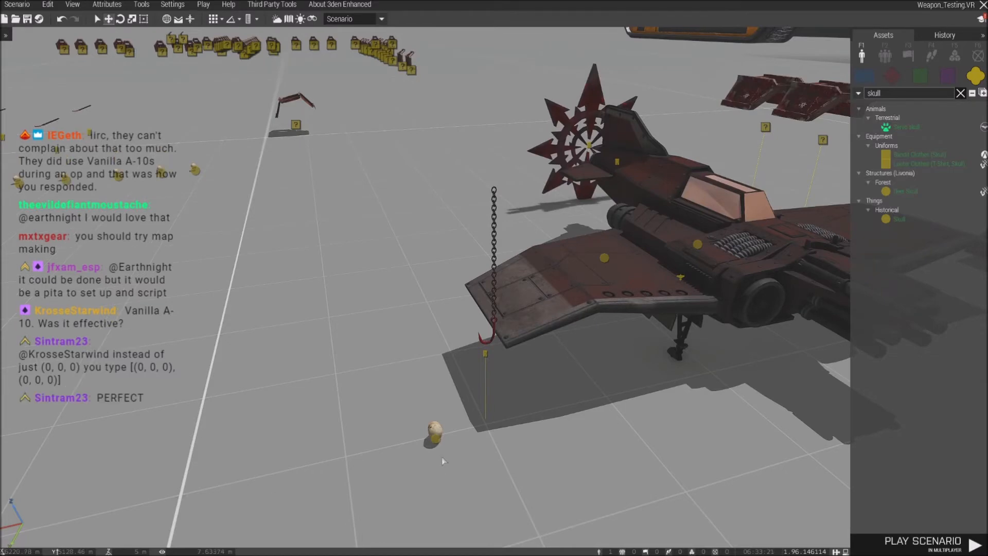
Duplicate the tuned skull beside the aircraft's opposite wing and adapt its attachTo offset on Thunder1 for that wingtip.
left_click(421, 442)
key("d")
left_click_drag(395, 450, 342, 346)
double_click(462, 327)
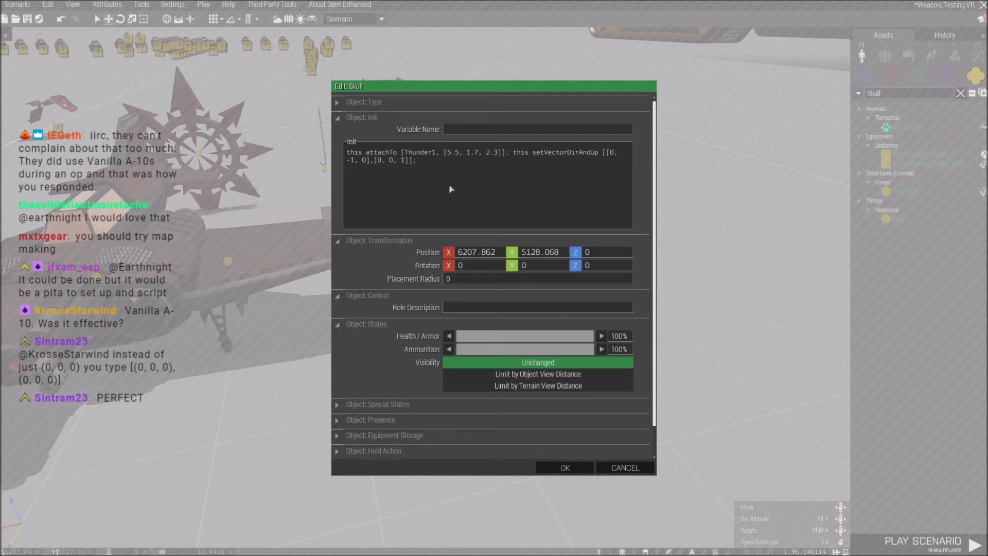
left_click(564, 467)
Look over both wings of the aircraft and the loose hook and skull beside them.
key("w")
right_click_drag(537, 449, 466, 381)
key("w")
key("w")
key("a")
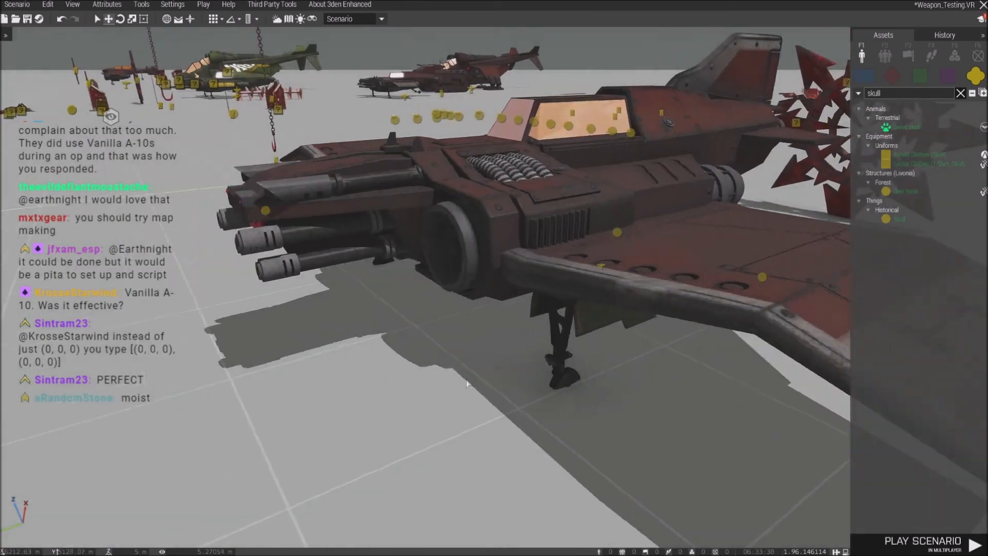
key("a")
right_click_drag(466, 382, 536, 386)
key("w")
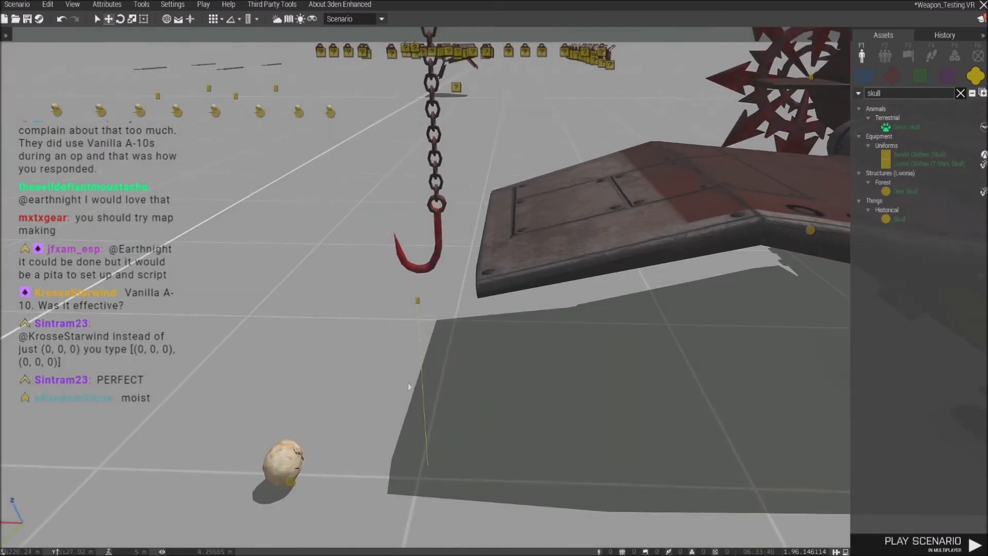
key("z")
key("a")
right_click_drag(413, 383, 441, 379)
key("w")
key("d")
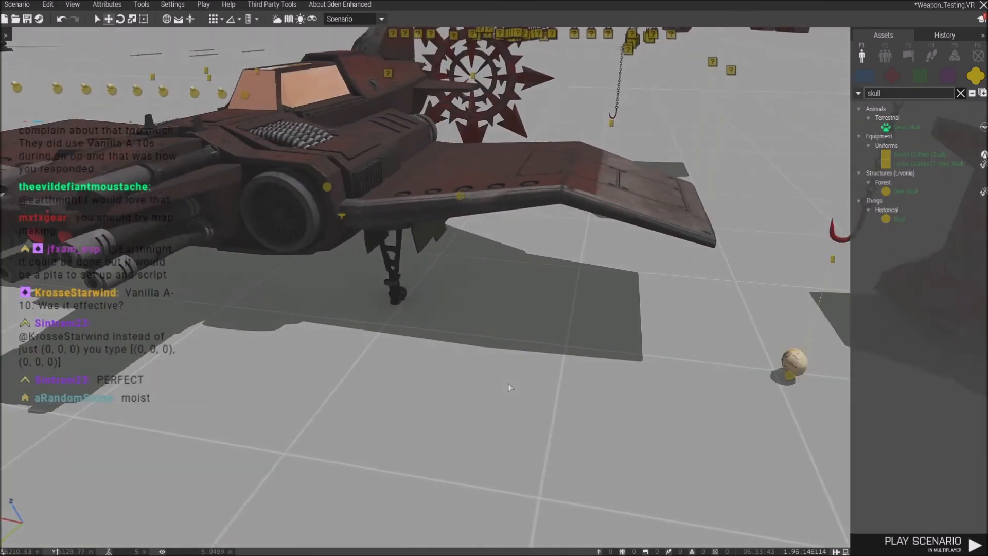
key("d")
key("a")
key("q")
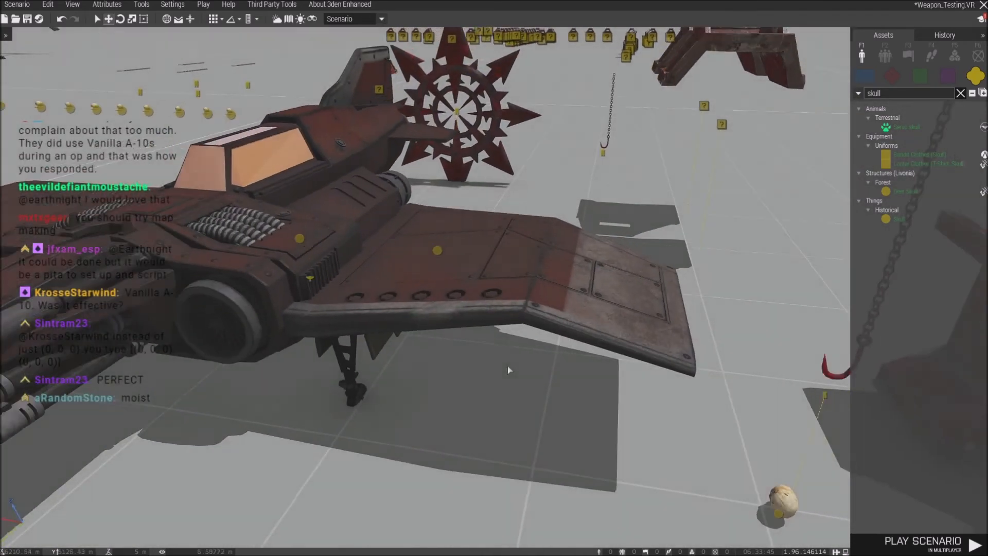
key("w")
key("w")
View the aircraft head-on from ground level to compare its two sides.
right_click_drag(491, 369, 267, 372)
key("d")
key("w")
key("d")
key("z")
key("w")
key("d")
key("s")
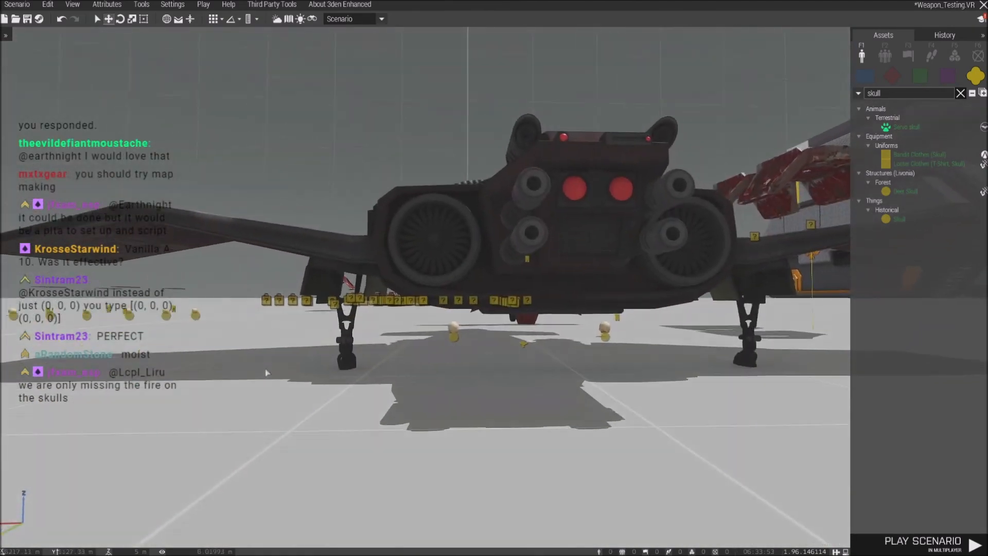
Move the spare meat hook from behind the aircraft, near the armour pieces, over to the row of spare skulls.
key("q")
right_click_drag(461, 366, 448, 414)
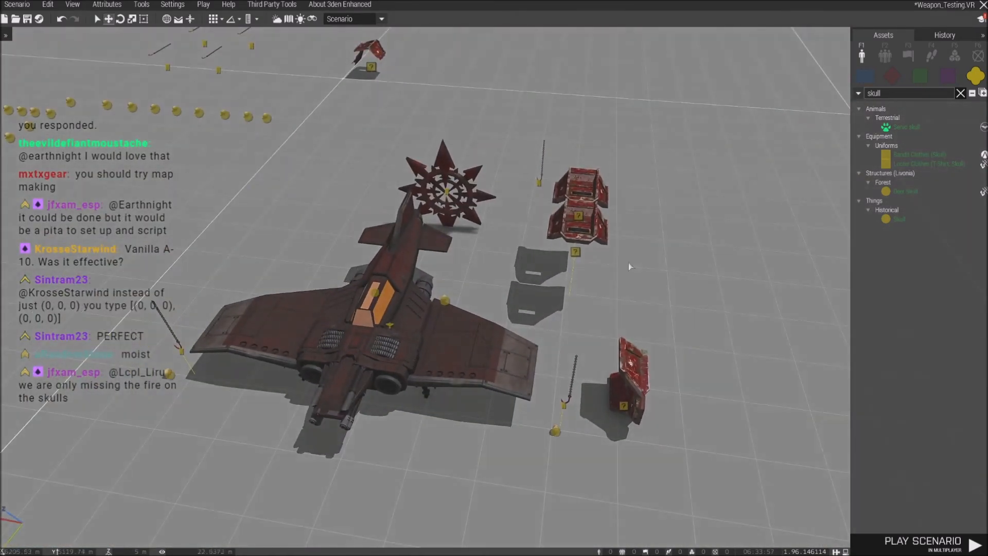
key("w")
key("a")
right_click_drag(578, 344, 591, 326)
scroll(590, 325, "down", 2)
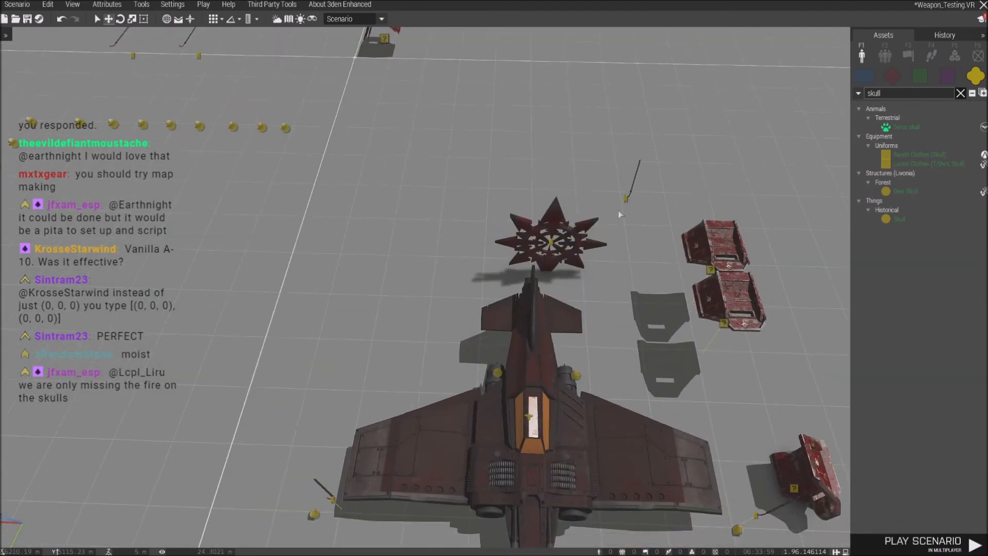
left_click_drag(616, 197, 209, 162)
left_click(309, 193)
left_click(560, 264)
scroll(560, 264, "down", 3)
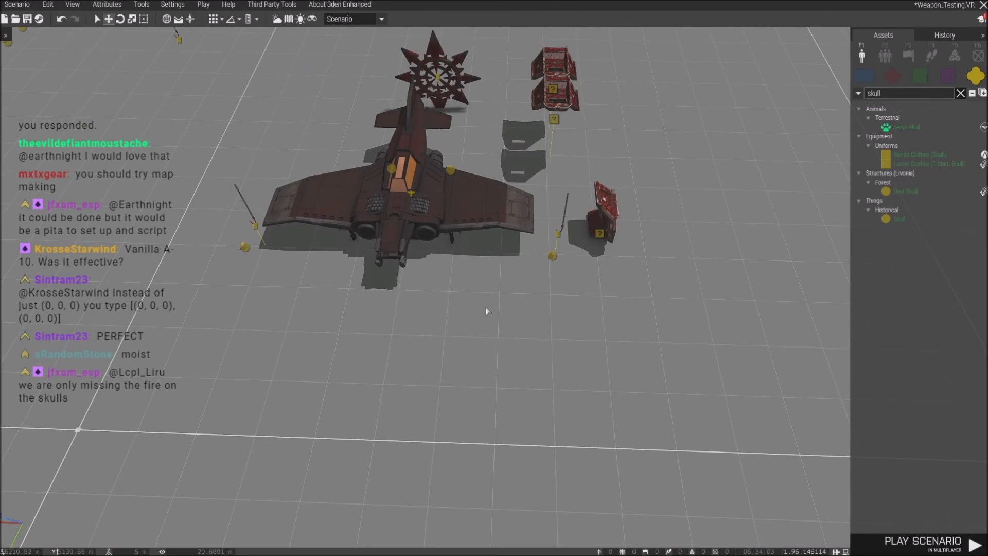
Check the meat hook and skull standing between the aircraft's wing and the loose armour piece.
right_click_drag(485, 307, 492, 255)
key("z")
key("w")
key("d")
key("w")
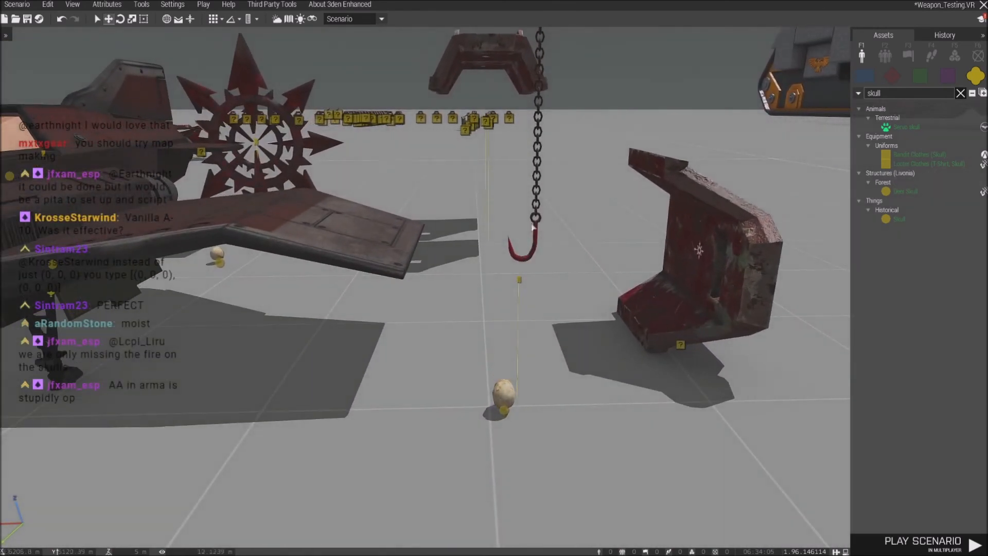
left_click(520, 280)
left_click(571, 296)
key("d")
right_click_drag(571, 296, 503, 296)
Start a new multiplayer test run in the Ammo Bearer role and open the Zeus interface.
left_click(203, 4)
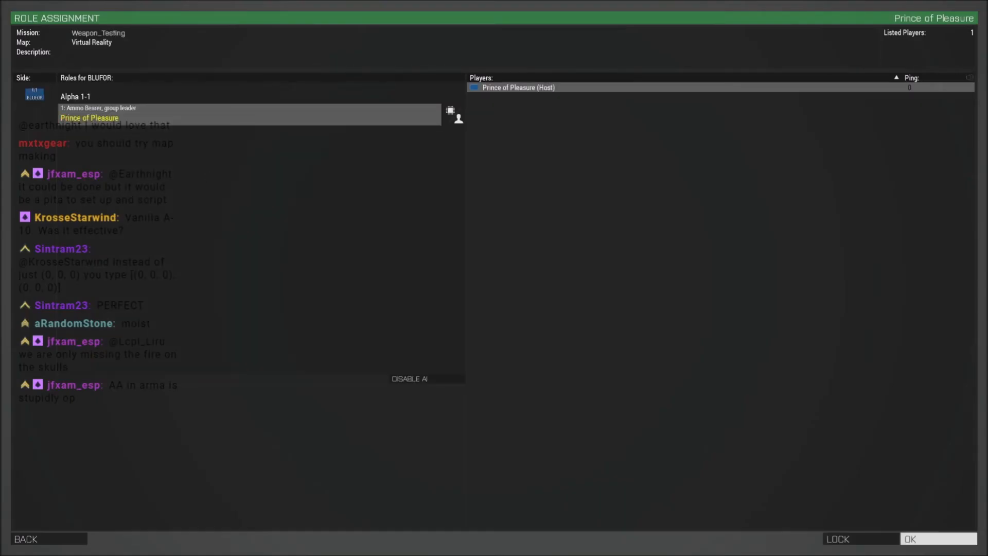
left_click(937, 540)
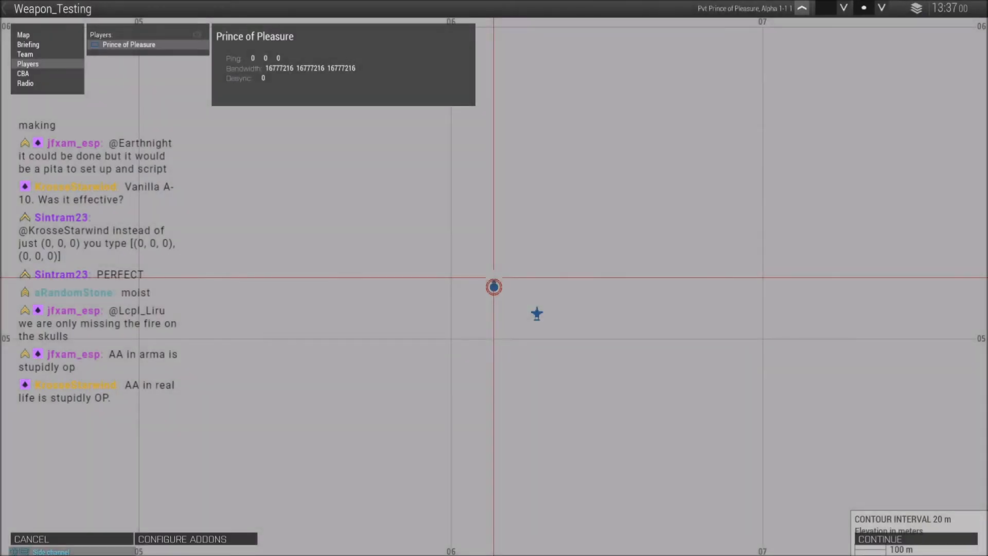
left_click(876, 535)
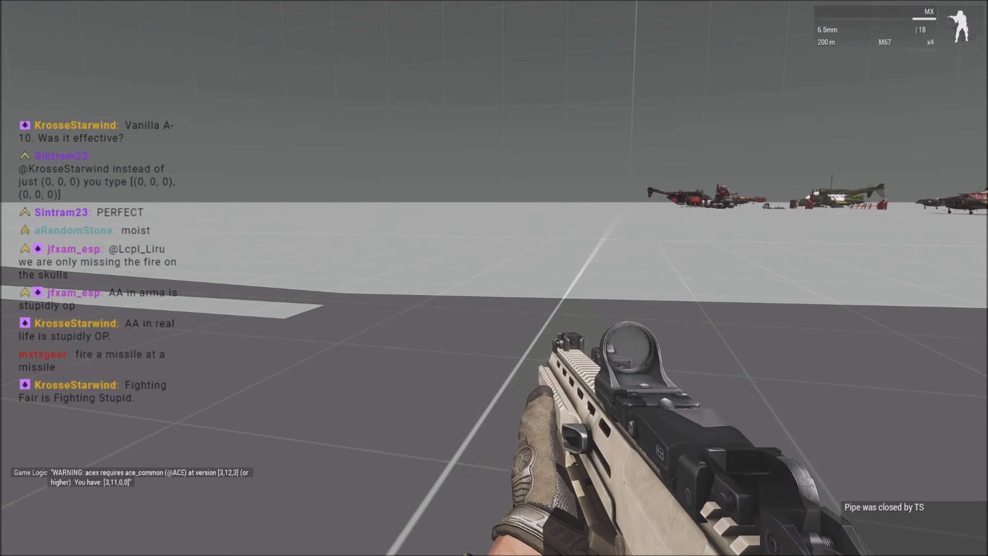
key("y")
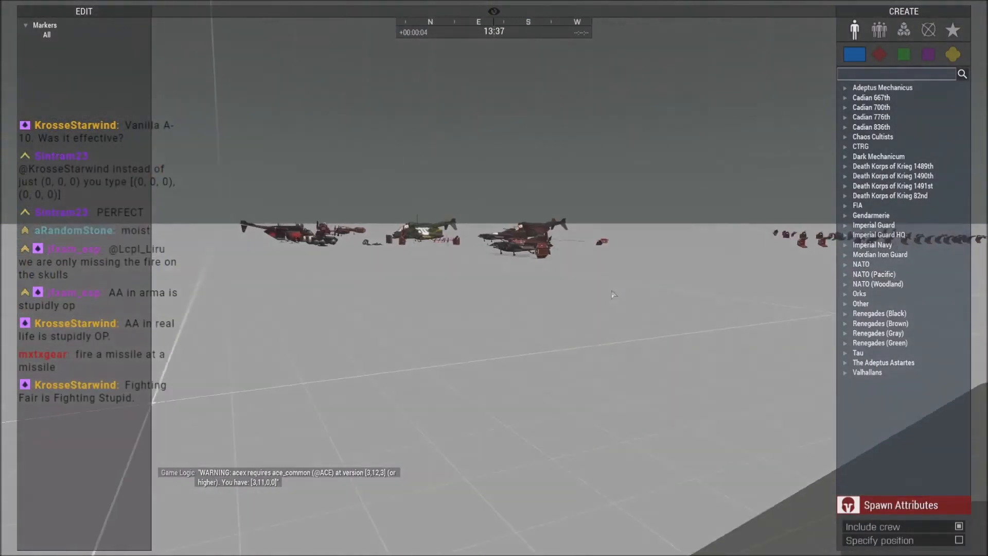
Survey the parked aircraft, vehicles and spare decoration parts from above in the test run.
key("q")
right_click_drag(613, 294, 509, 333)
key("w")
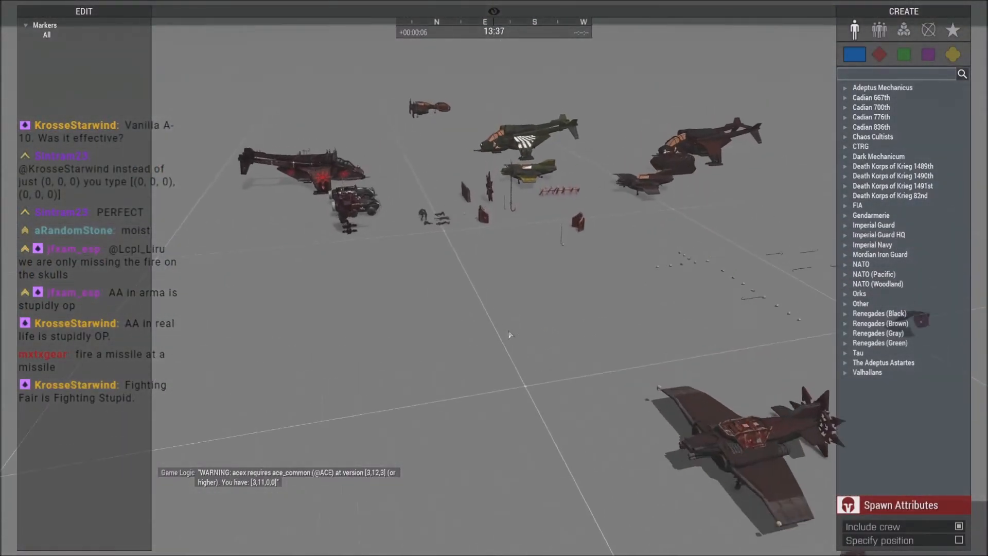
key("w")
key("s")
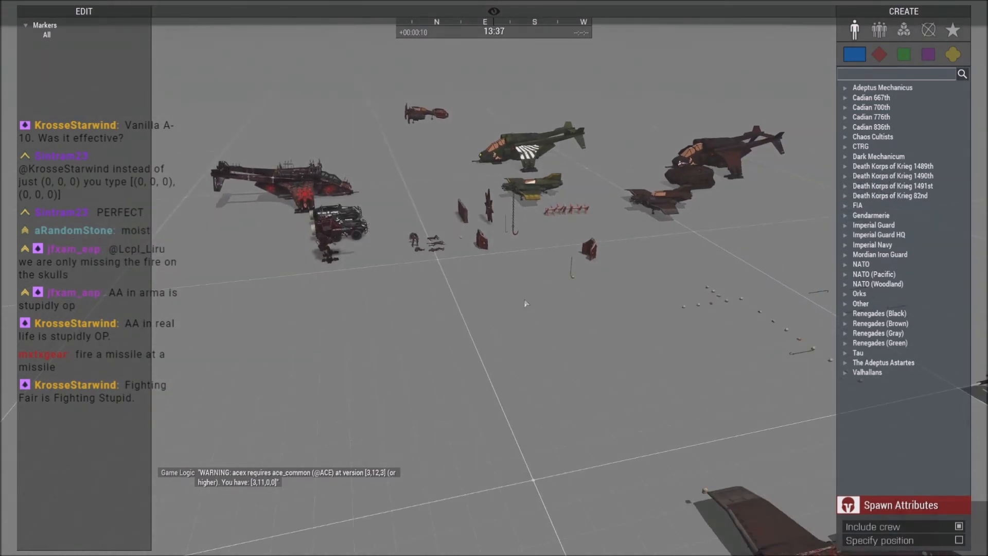
key("a")
right_click_drag(518, 305, 561, 329)
key("w")
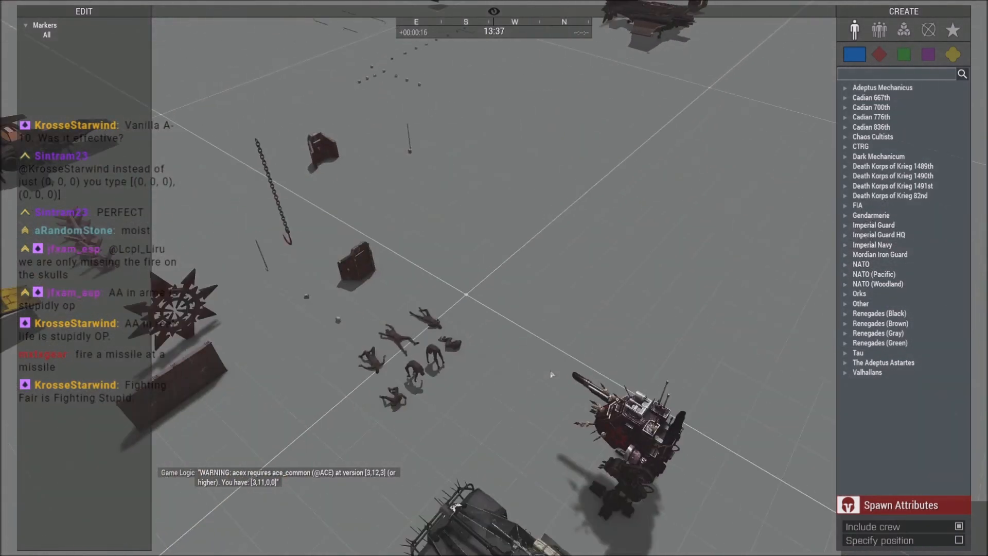
key("w")
key("d")
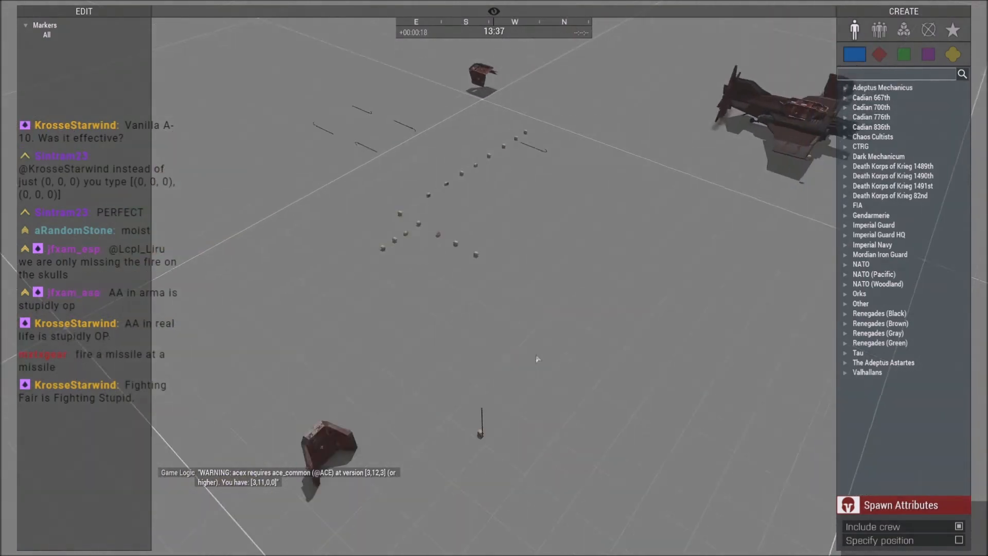
Examine the decorated aircraft up close, including the skull mounted in its engine exhaust.
right_click_drag(549, 371, 288, 310)
key("z")
key("w")
key("w")
key("a")
key("w")
key("w")
key("z")
key("d")
key("w")
key("a")
key("d")
key("d")
key("d")
key("q")
key("w")
right_click_drag(469, 248, 300, 290)
key("z")
key("d")
key("d")
key("s")
key("w")
key("w")
key("a")
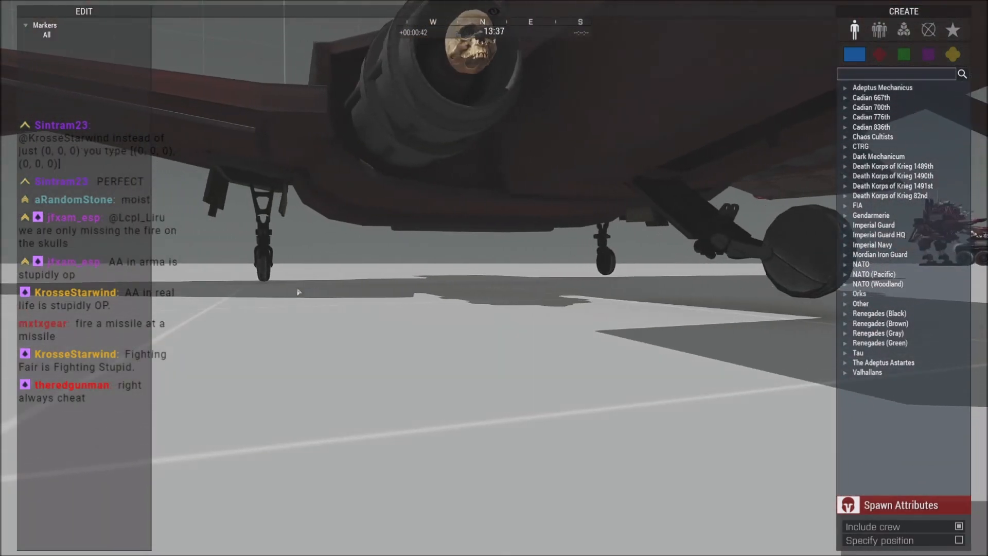
Inspect the aircraft's rear and underside from low angles.
key("d")
key("q")
key("d")
right_click_drag(377, 242, 289, 245)
key("d")
key("s")
key("a")
right_click_drag(412, 291, 556, 311)
key("d")
key("q")
key("d")
key("z")
key("w")
key("w")
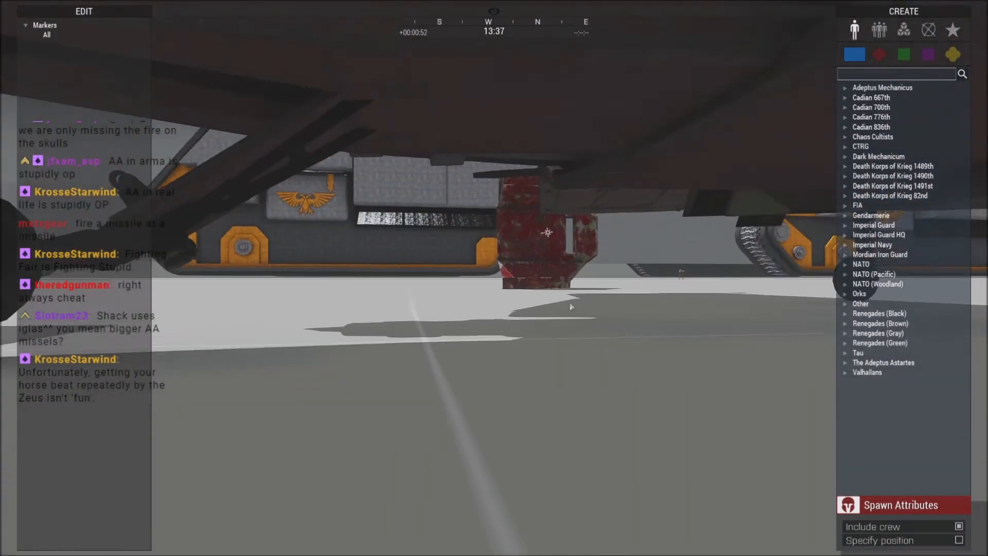
Examine the armour plates fitted around the nose and cockpit of the red aircraft.
key("s")
right_click_drag(459, 225, 480, 349)
key("q")
key("w")
key("z")
key("w")
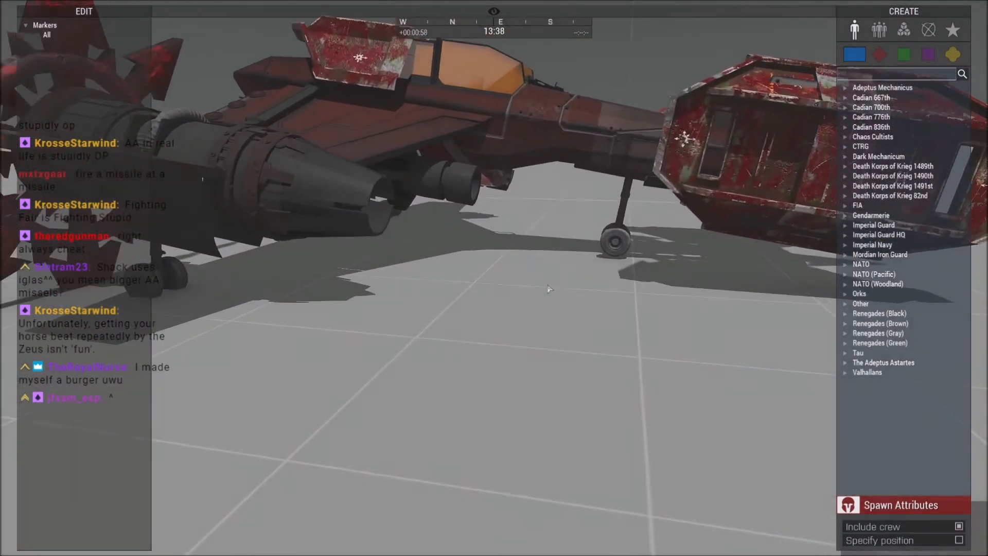
key("w")
right_click_drag(549, 287, 598, 159)
key("z")
key("d")
Inspect the underside of the armoured aircraft, and view the red twin-engined aircraft from above.
right_click_drag(560, 109, 481, 161)
key("w")
key("s")
key("d")
right_click_drag(632, 213, 384, 201)
key("s")
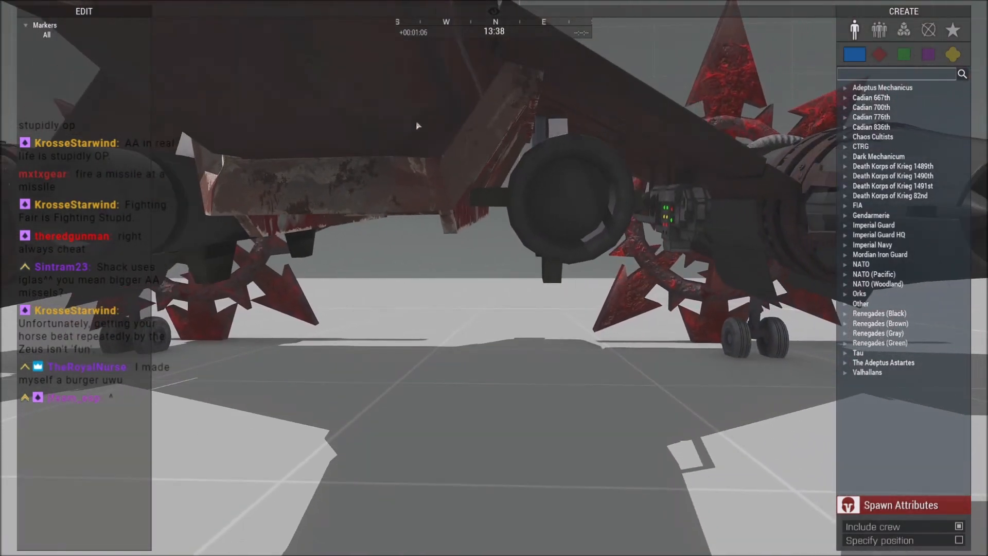
right_click_drag(417, 126, 267, 206)
key("w")
key("q")
right_click_drag(585, 289, 501, 301)
key("w")
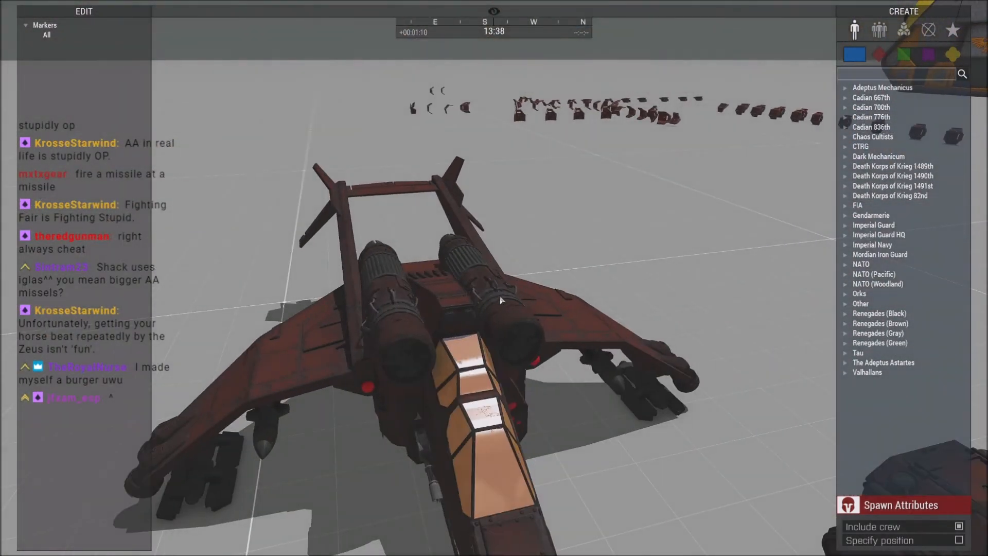
Examine the red twin-boom Valkyrie from above and from its side, including the shark-mouth nose and tail.
key("s")
key("z")
key("w")
right_click_drag(531, 294, 556, 275)
key("s")
key("w")
key("d")
key("w")
key("w")
key("s")
key("q")
key("s")
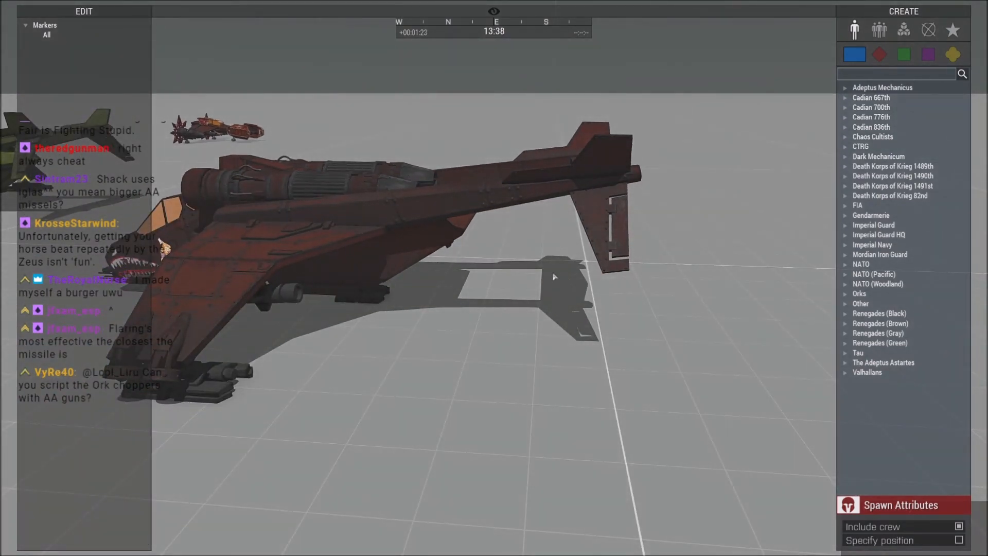
Abort the running Weapon_Testing mission and return through the role assignment lobby to the scenario editor.
key("Escape")
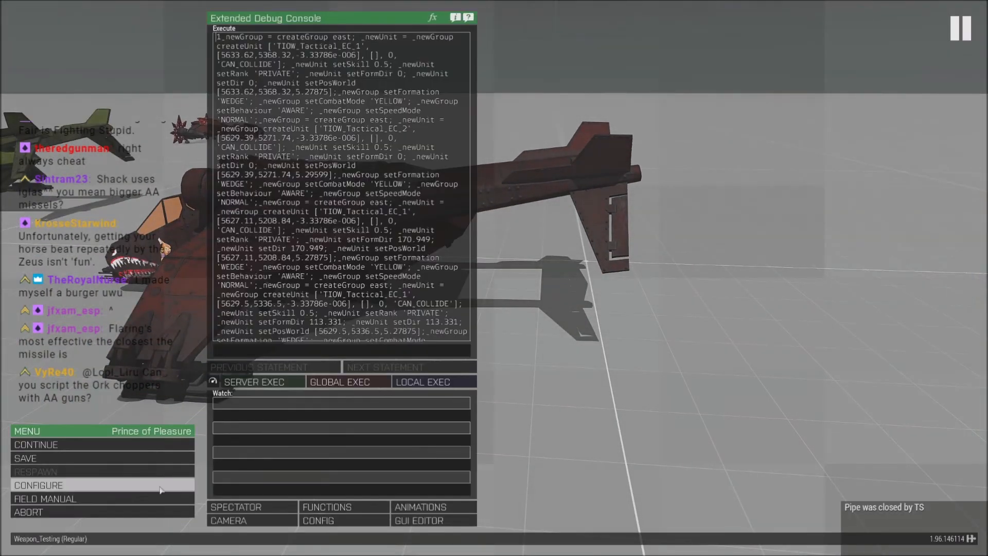
left_click(51, 512)
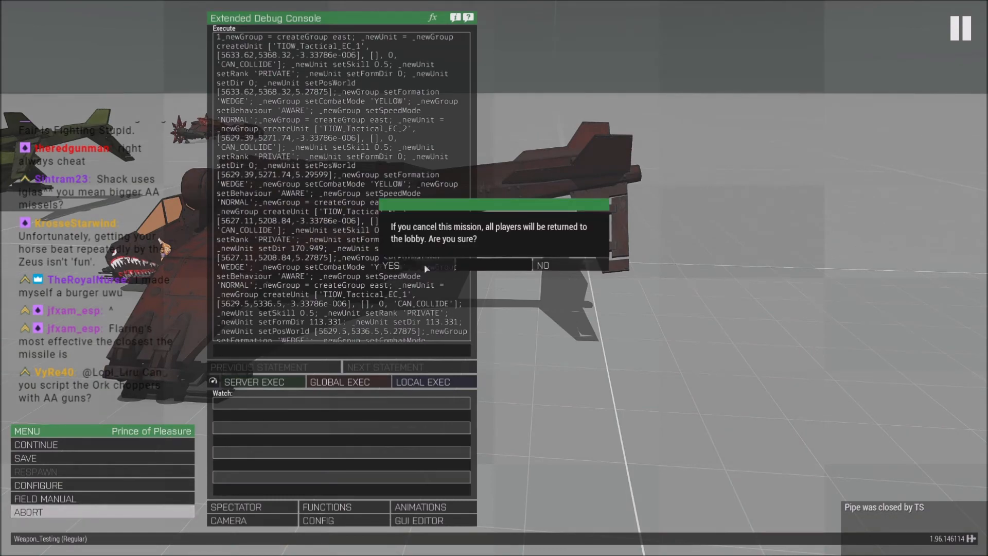
left_click(426, 266)
left_click(674, 412)
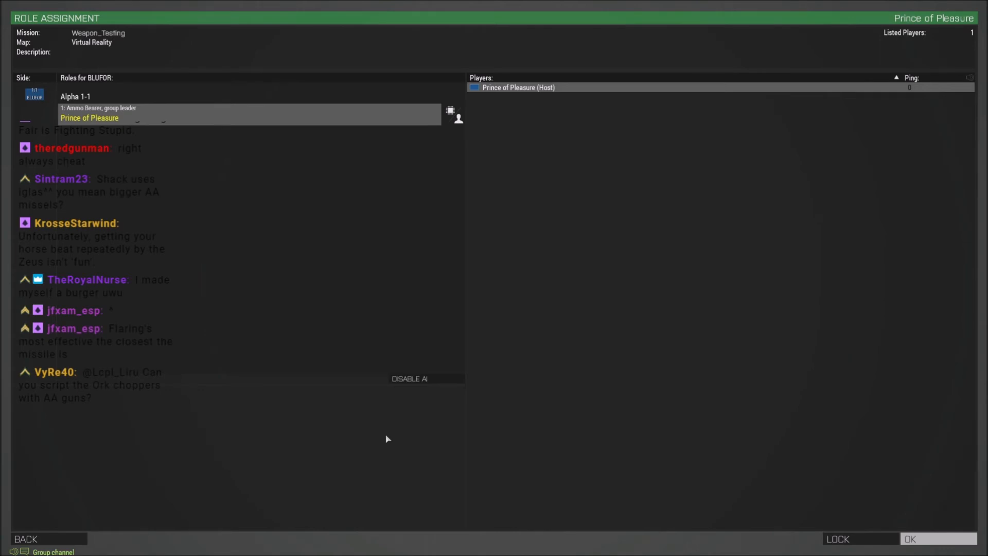
left_click(49, 538)
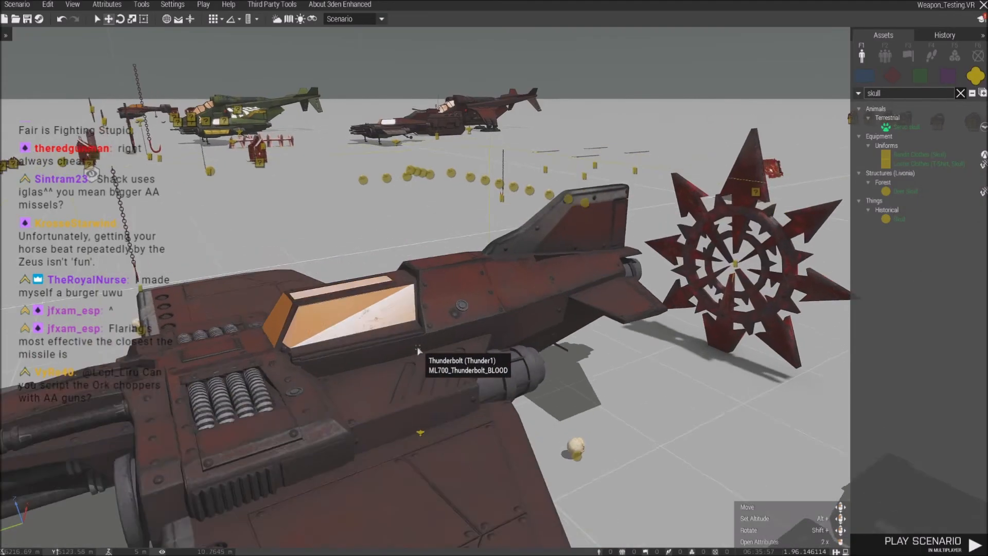
Search the BLUFOR assets for VLS and place an Mk41 VLS on the ground beside the red Valkyrie.
key("w")
right_click_drag(418, 351, 440, 371)
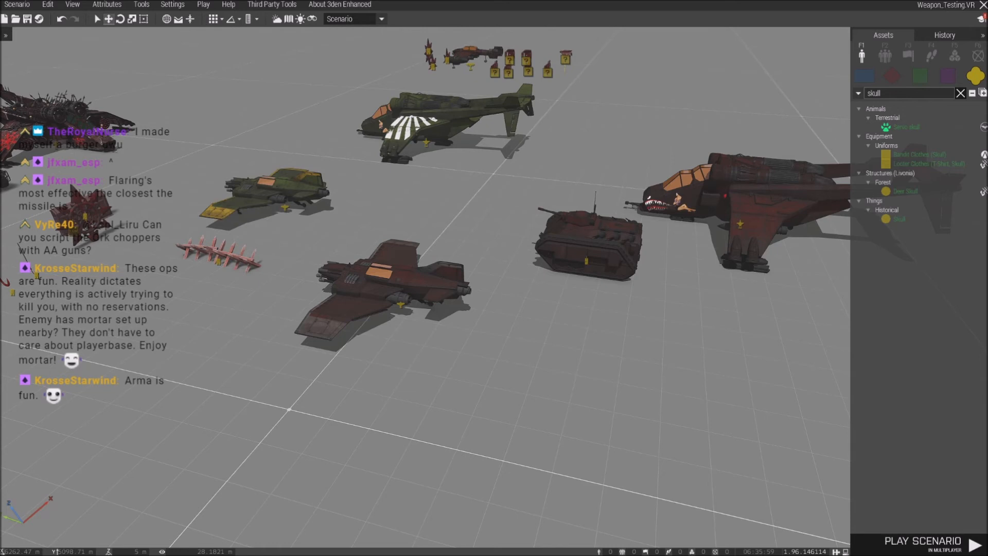
right_click_drag(690, 434, 691, 368)
key("s")
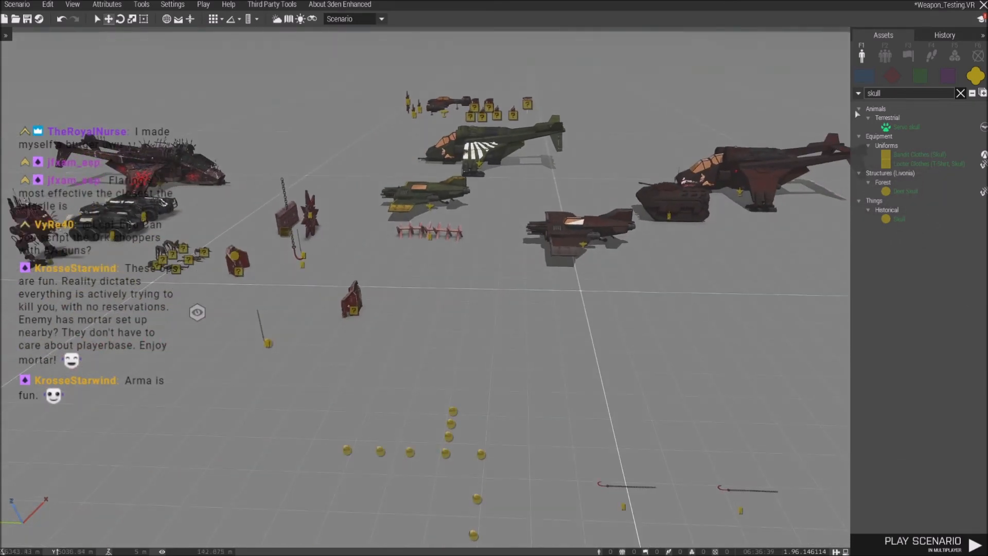
left_click(873, 80)
type("VLS")
left_click(915, 129)
key("w")
right_click_drag(727, 304, 724, 320)
key("d")
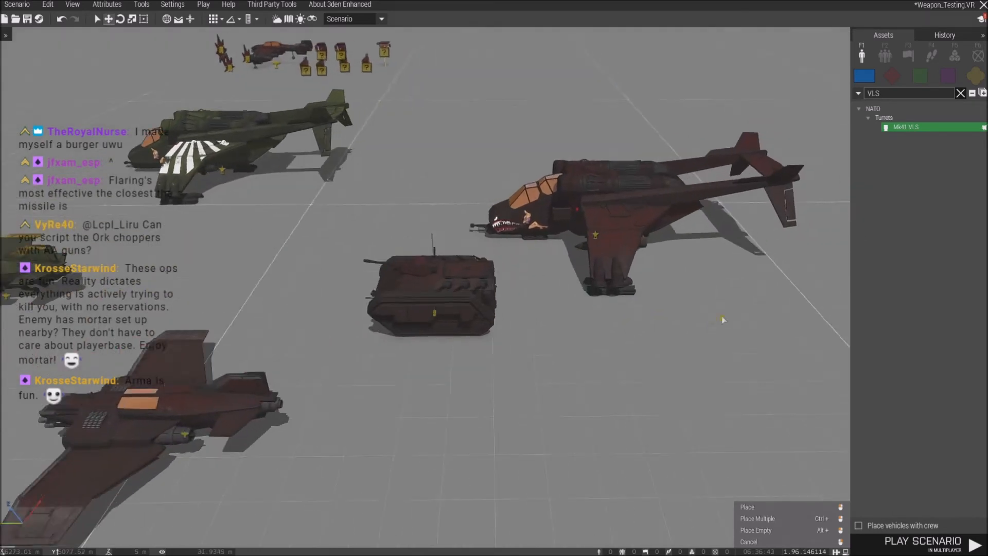
left_click(571, 392)
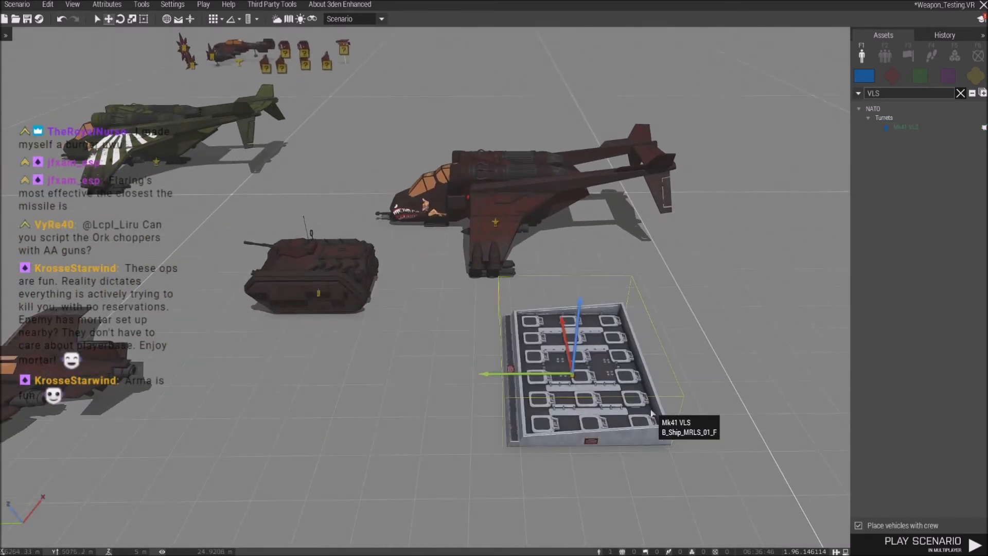
Delete the placed launcher and put a new crewed Mk41 VLS next to the red Valkyrie.
key("Delete")
left_click(901, 129)
left_click(628, 337)
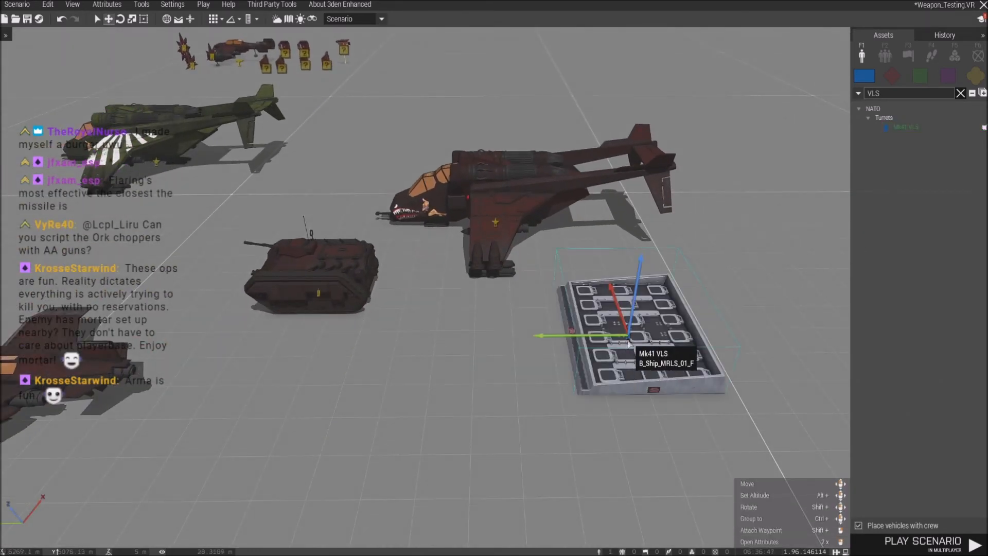
double_click(629, 344)
left_click(565, 467)
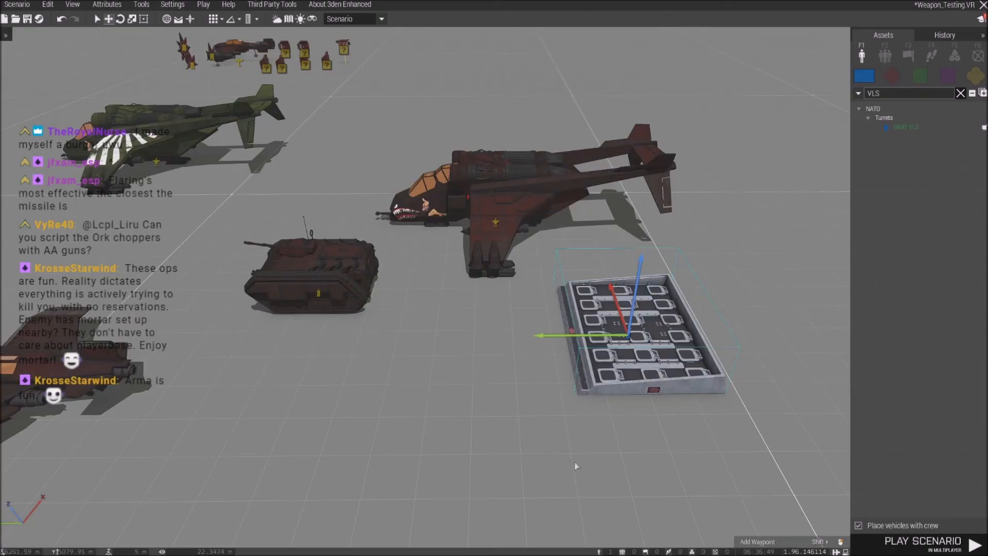
Give the red Valkyrie the variable name Valk1 and move the Mk41 VLS over to it.
double_click(476, 202)
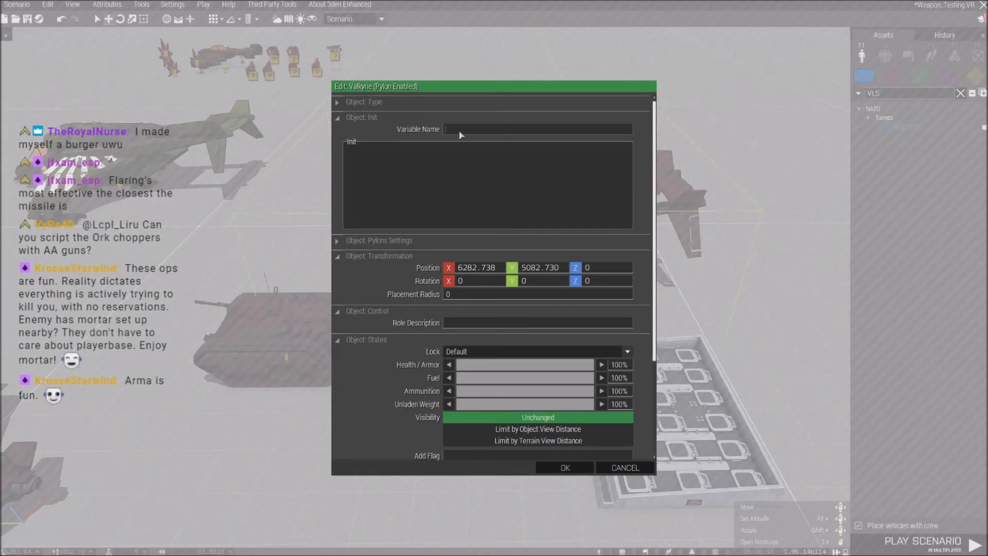
left_click(562, 467)
key("s")
left_click_drag(520, 241, 551, 176)
key("w")
key("d")
left_click_drag(605, 395, 469, 393)
Copy the attachTo [Thunder1, [5.5, 1.7, 2.3]] statement from the init of the skull beside the Thunderbolt.
key("w")
right_click_drag(483, 421, 515, 316)
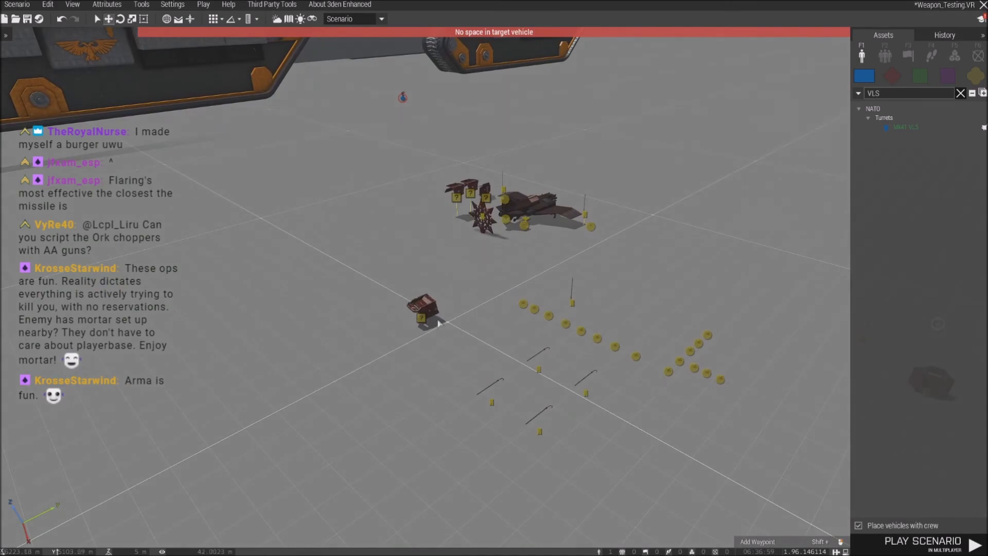
double_click(536, 212)
key("Escape")
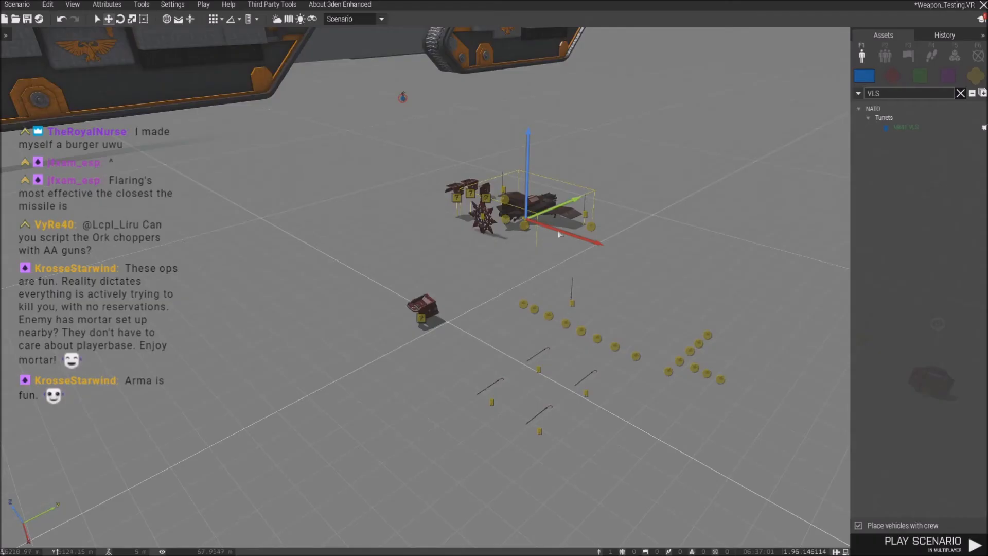
double_click(591, 226)
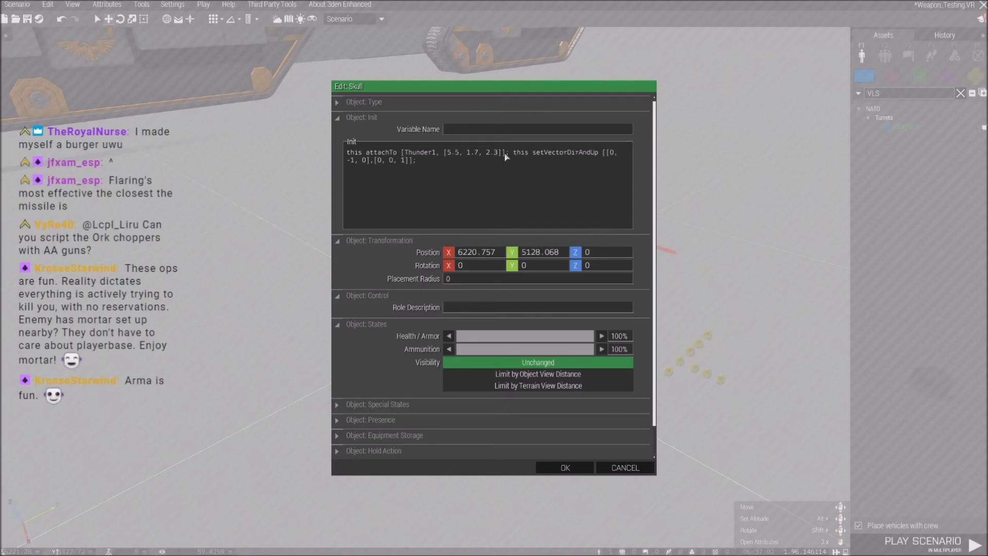
left_click_drag(363, 160, 335, 153)
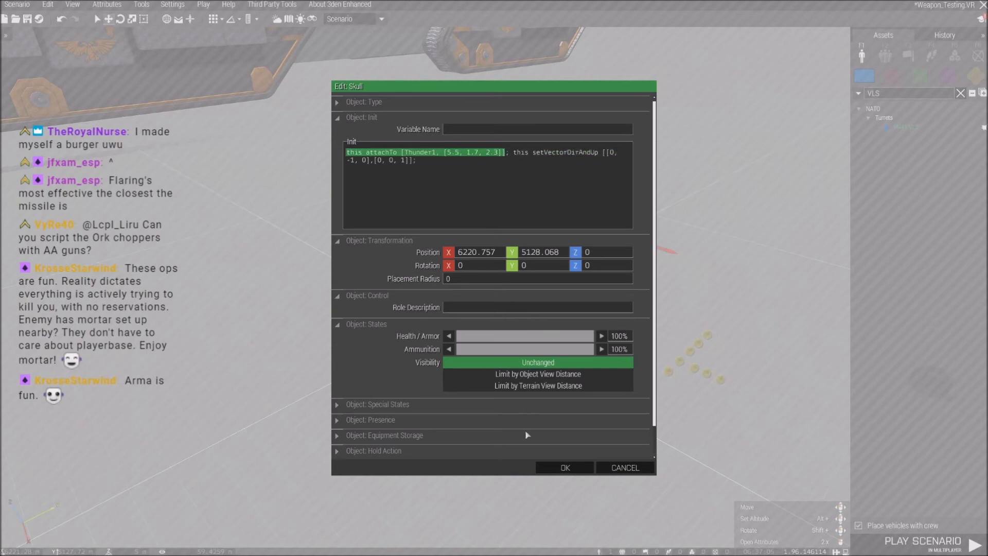
left_click(554, 469)
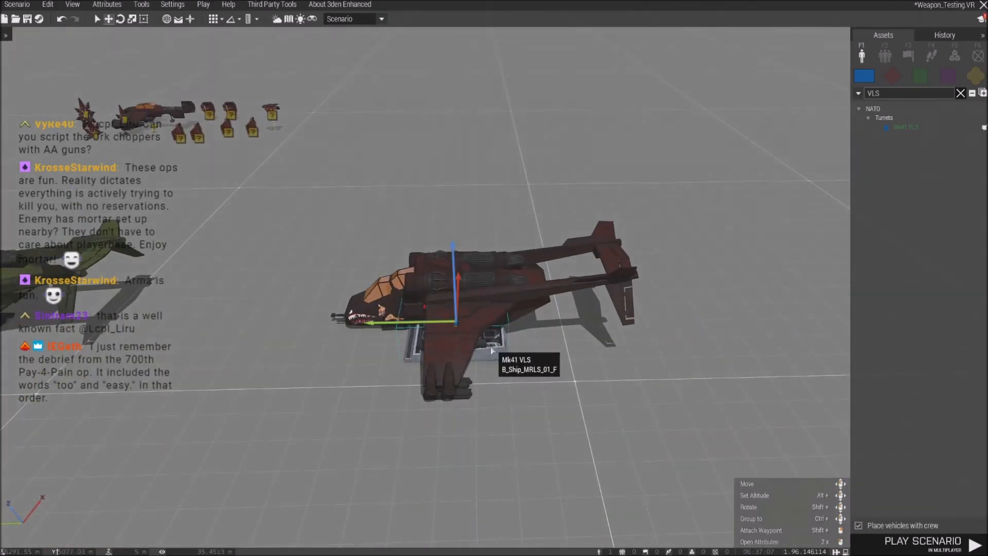
Extend the Mk41 VLS init code with an attachTo statement targeting Valk1 with the offset [5.5, 1.7, 2.3].
double_click(491, 347)
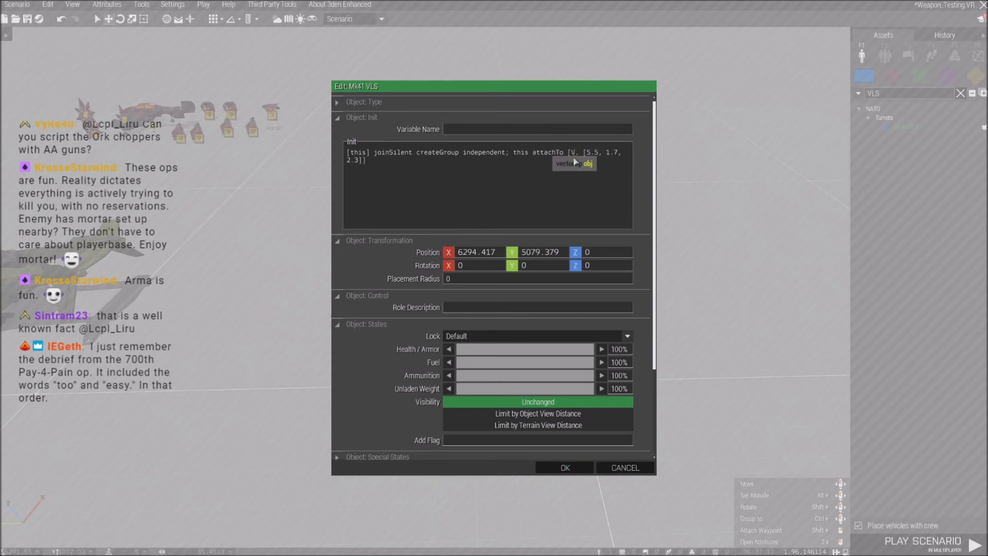
type("alk")
left_click(565, 467)
Move the Mk41 VLS clear of the Valkyrie and set its attachTo offset to [0, -7.5, 4.2].
scroll(352, 416, "up", 10)
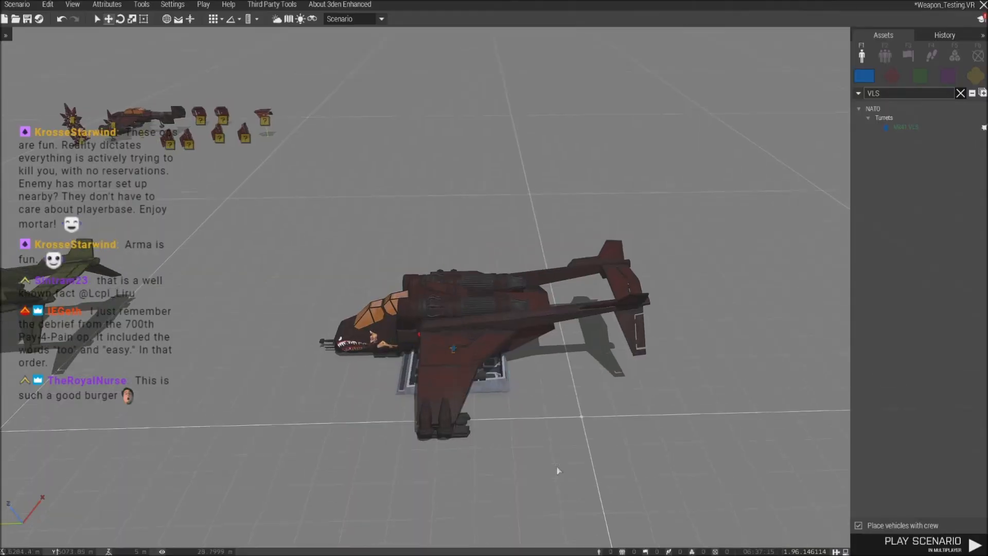
left_click_drag(353, 416, 479, 222)
key("d")
right_click_drag(479, 222, 489, 304)
scroll(538, 310, "up", 3)
scroll(539, 311, "down", 3)
key("s")
left_click_drag(490, 158, 627, 361)
double_click(626, 362)
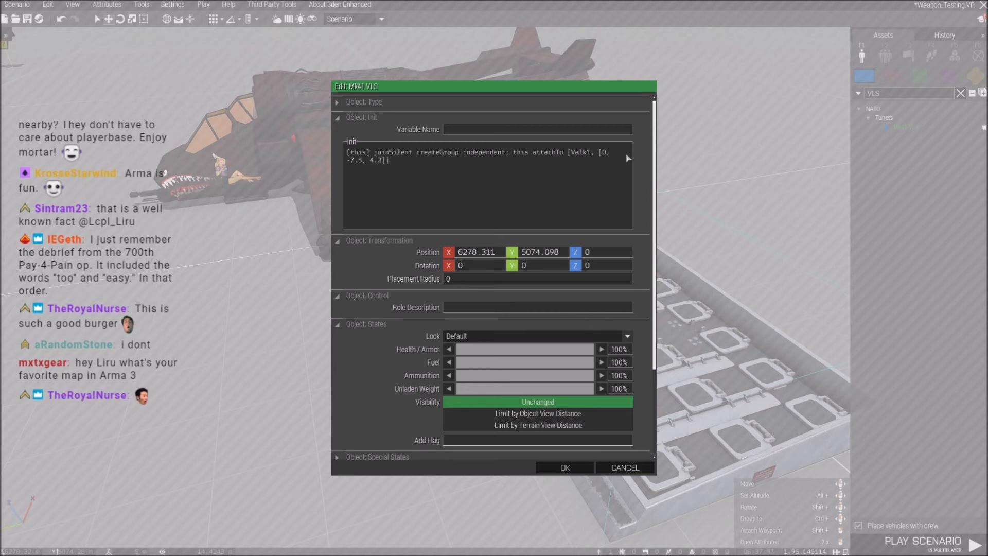
left_click(569, 471)
scroll(563, 461, "down", 3)
Start a multiplayer test run of the scenario and open the Zeus interface, dismissing the config error.
left_click(207, 5)
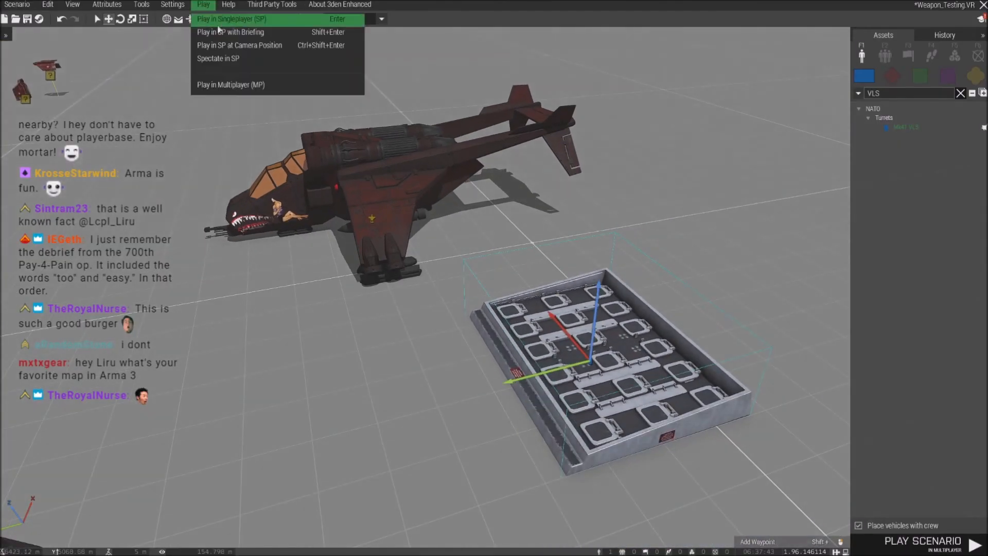
left_click(231, 85)
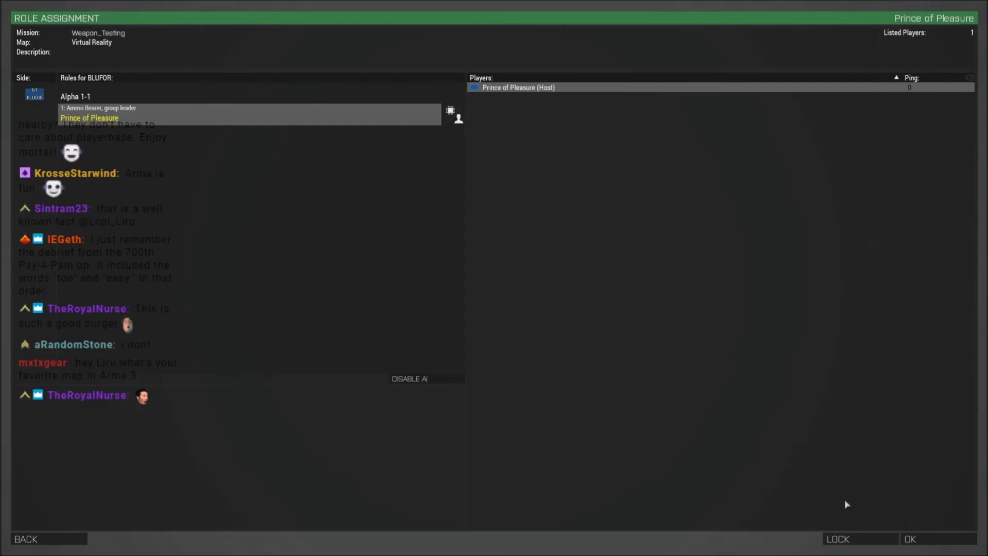
left_click(929, 543)
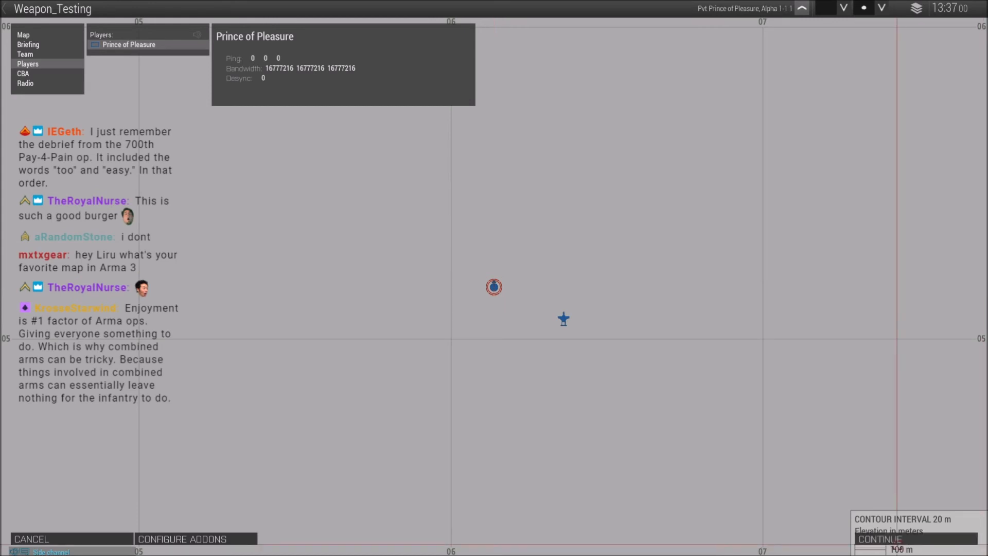
left_click(72, 539)
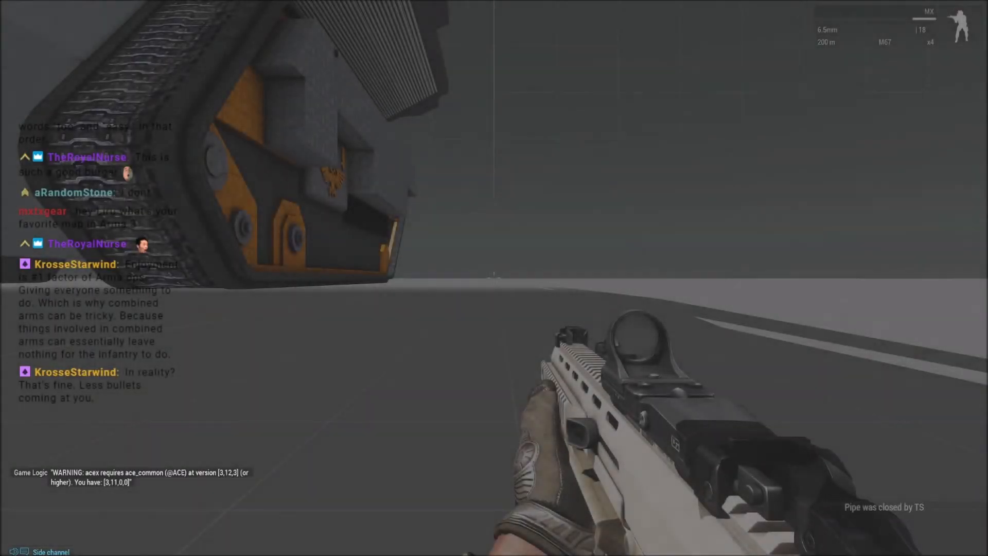
key("w")
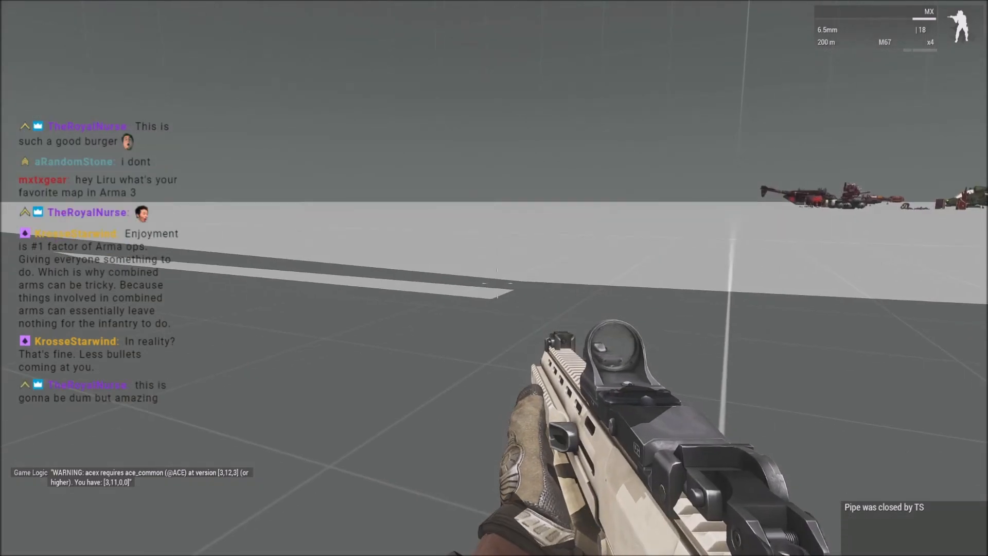
key("y")
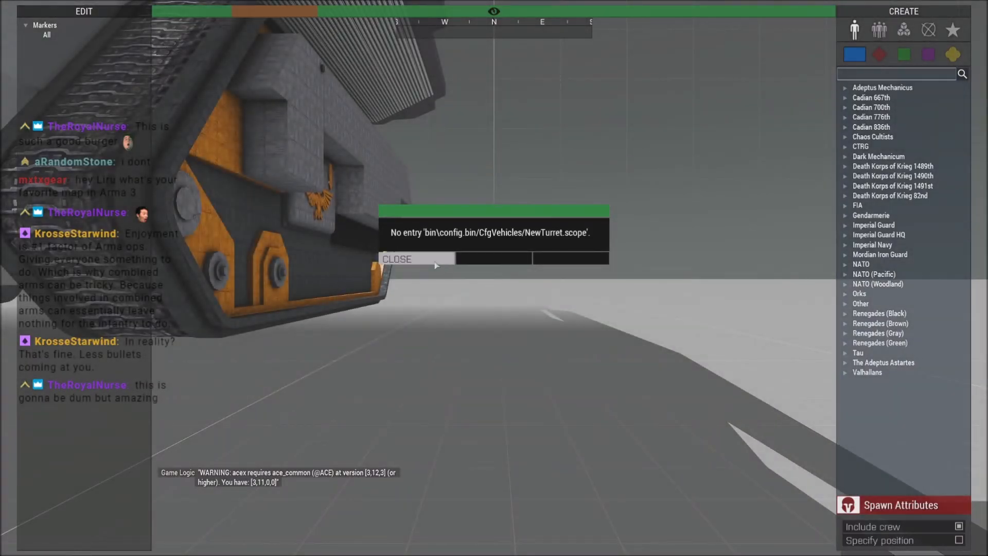
left_click(434, 263)
Fly the Zeus camera to the Valkyrie and check how the attached Mk41 VLS sits on its back.
right_click_drag(435, 265, 504, 266)
key("w")
key("w")
key("z")
key("a")
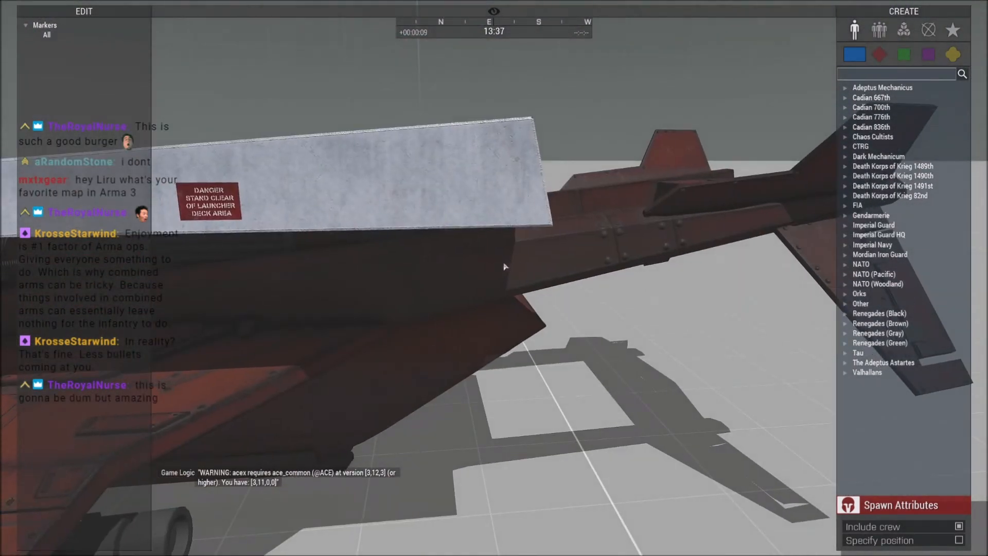
Abort the test run and return to the scenario editor.
key("Escape")
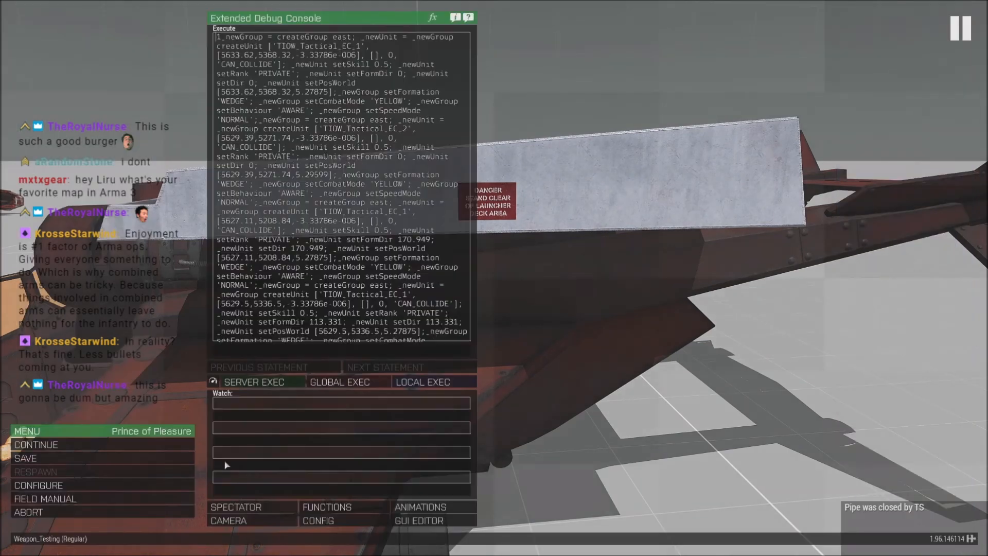
left_click(78, 512)
left_click(427, 268)
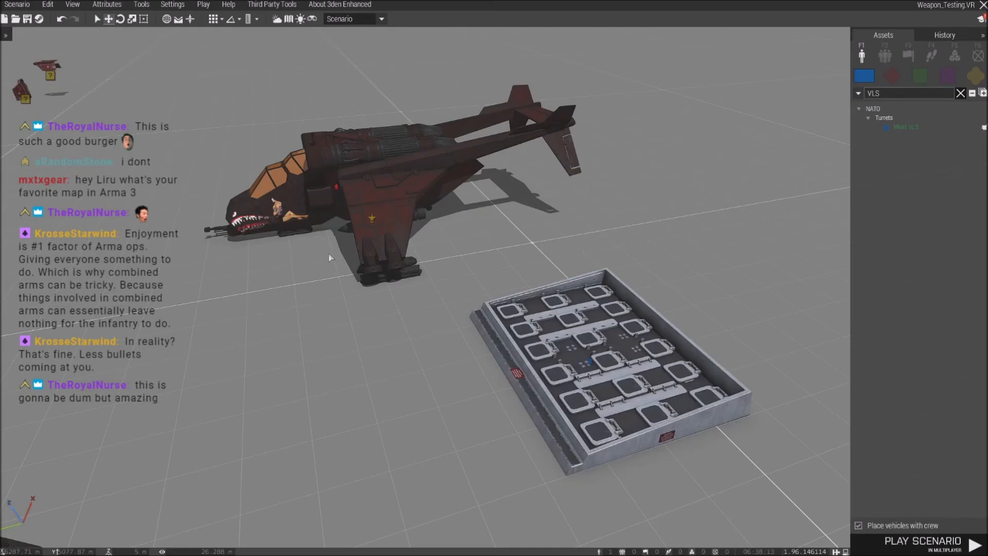
Set the Mk41 VLS attachTo offset on Valk1 to [0, -12, 4.2].
double_click(575, 357)
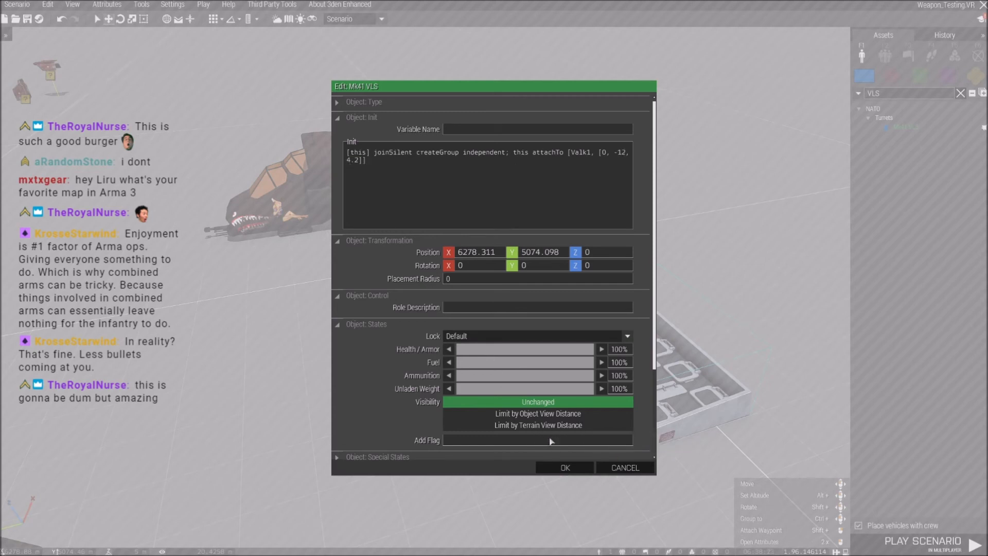
left_click(565, 468)
Launch the scenario in multiplayer again with the adjusted launcher and enter the Zeus interface.
left_click(204, 5)
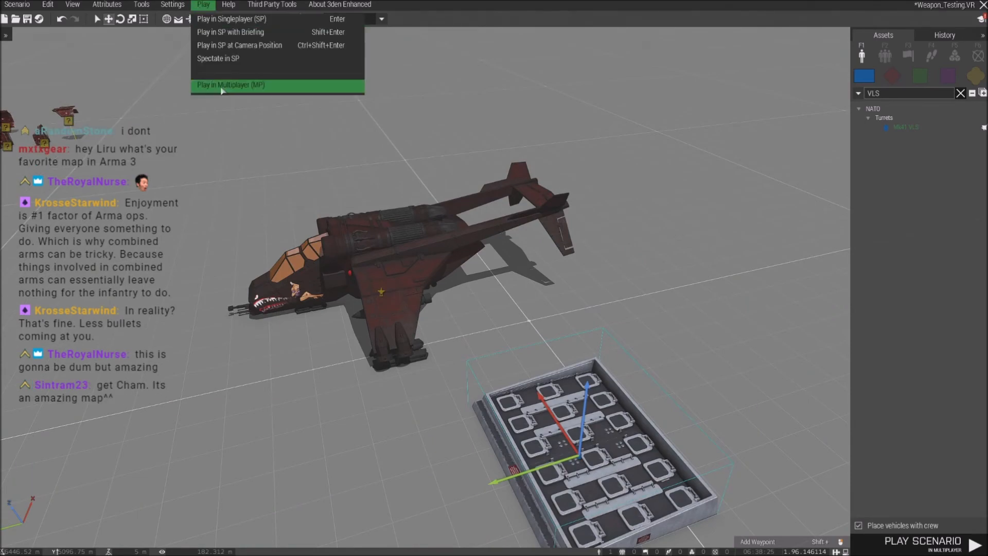
left_click(223, 84)
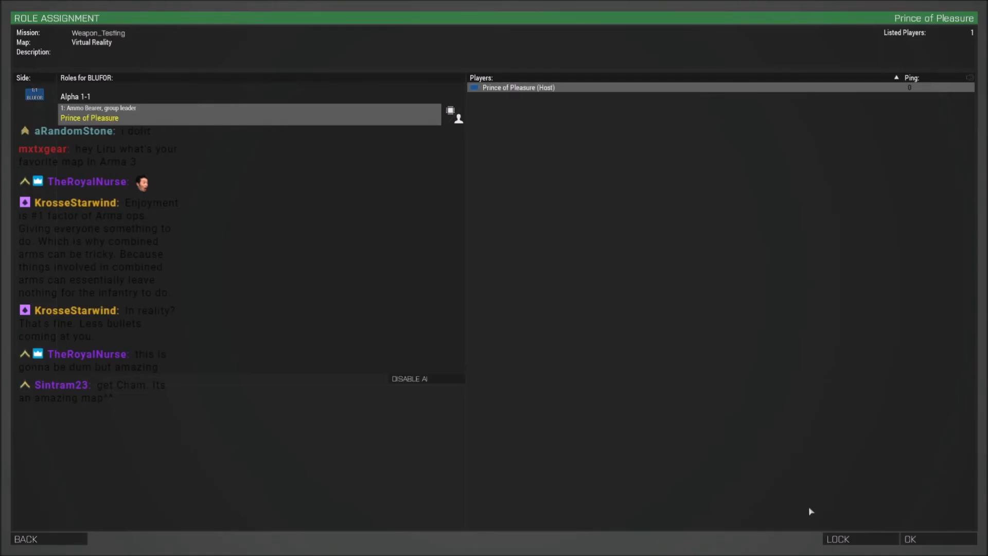
left_click(920, 538)
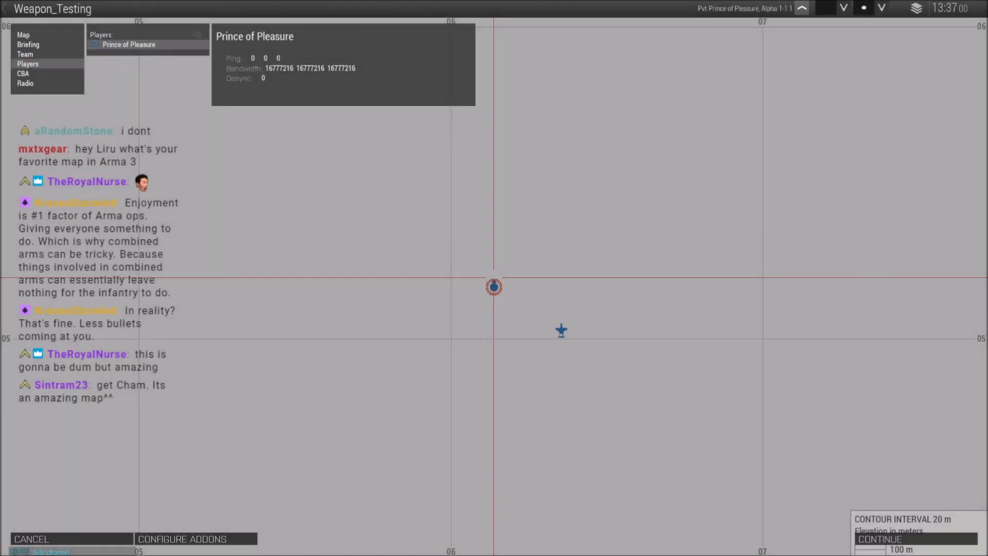
left_click(863, 540)
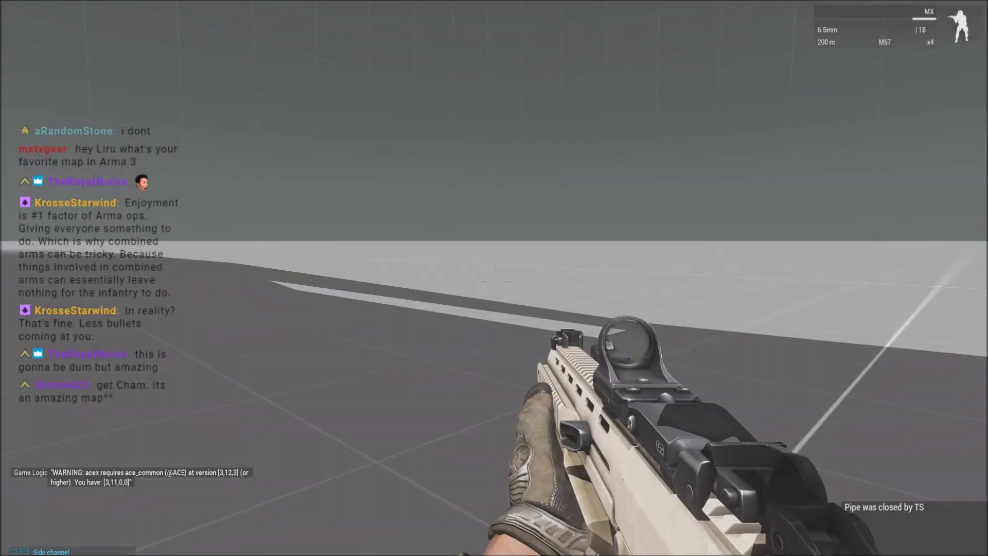
key("y")
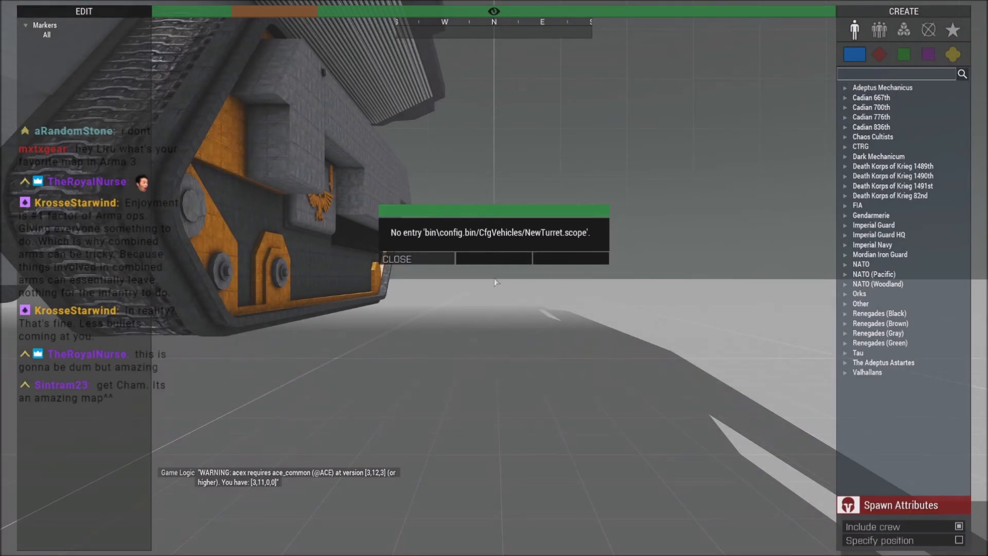
Dismiss the error and fly the Zeus camera around the Valkyrie to check how the Mk41 VLS sits on its back.
left_click(415, 260)
right_click_drag(418, 263, 711, 327)
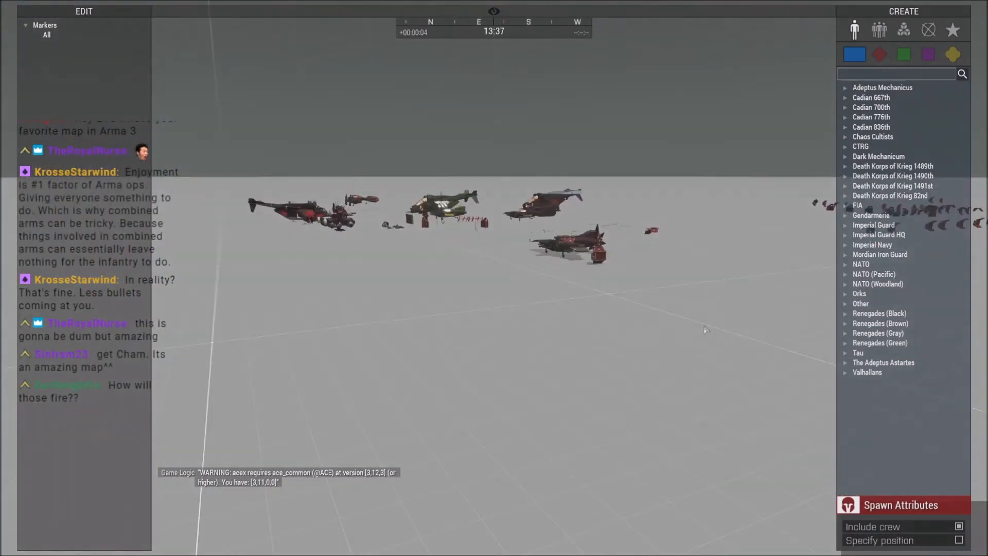
key("w")
right_click_drag(590, 308, 572, 328)
key("s")
key("w")
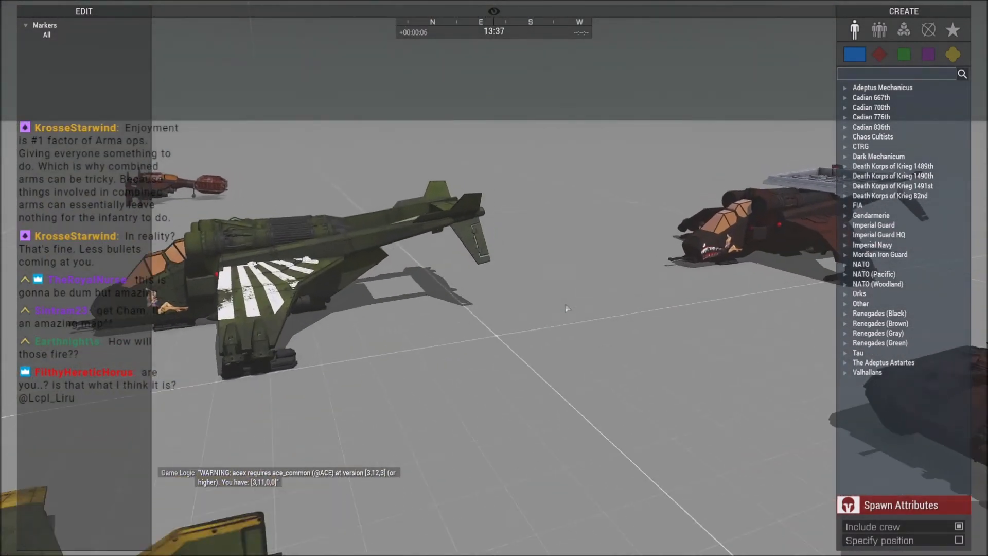
key("d")
key("w")
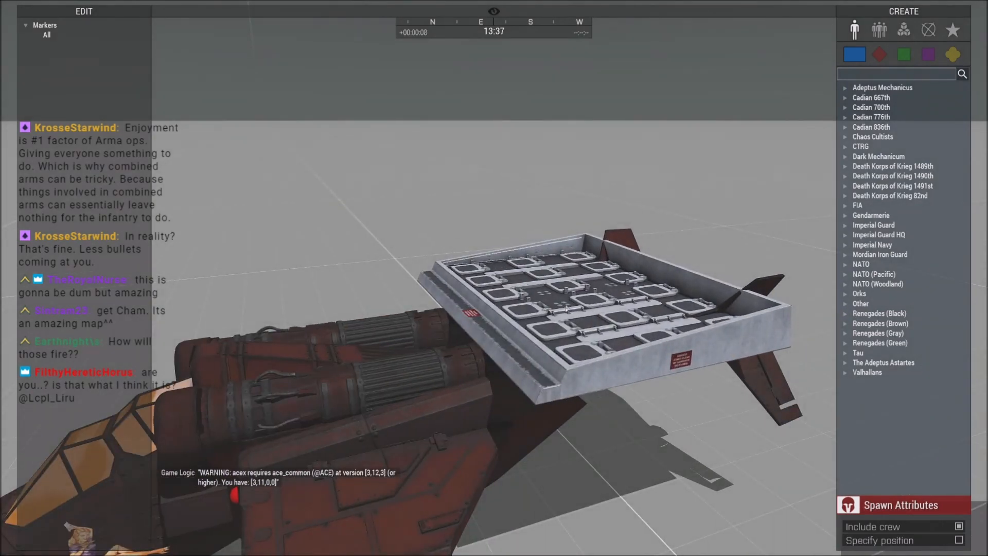
key("d")
mouse_move(608, 299)
right_mouse_down()
mouse_move(580, 284)
mouse_move(609, 293)
mouse_move(586, 301)
right_mouse_up()
key("z")
key("w")
key("q")
key("s")
key("a")
Try to make objects near the Valkyrie editable with an Add/Remove editable Objects module, radius 4 m, type Vehicle.
left_click(904, 31)
key("s")
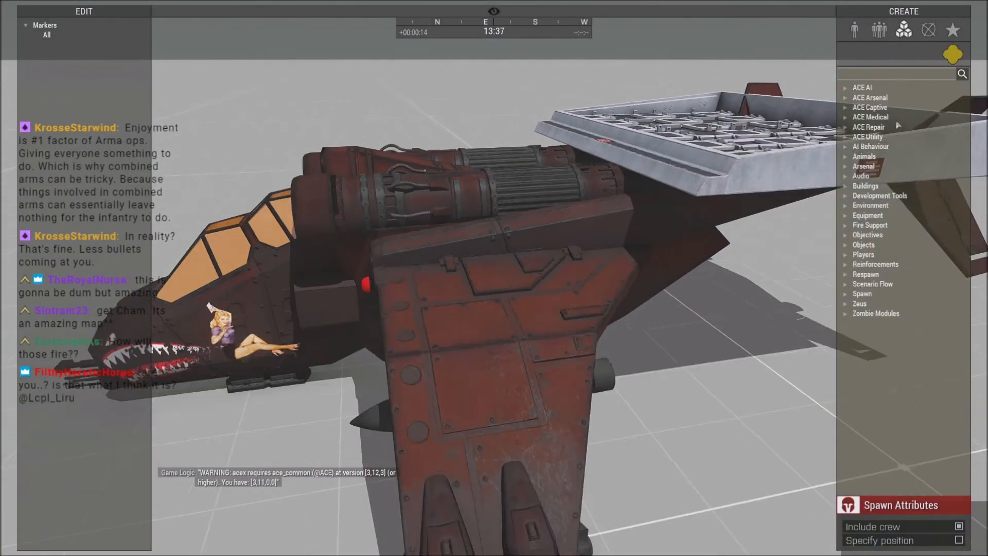
left_click(844, 304)
left_click(878, 314)
left_click(527, 315)
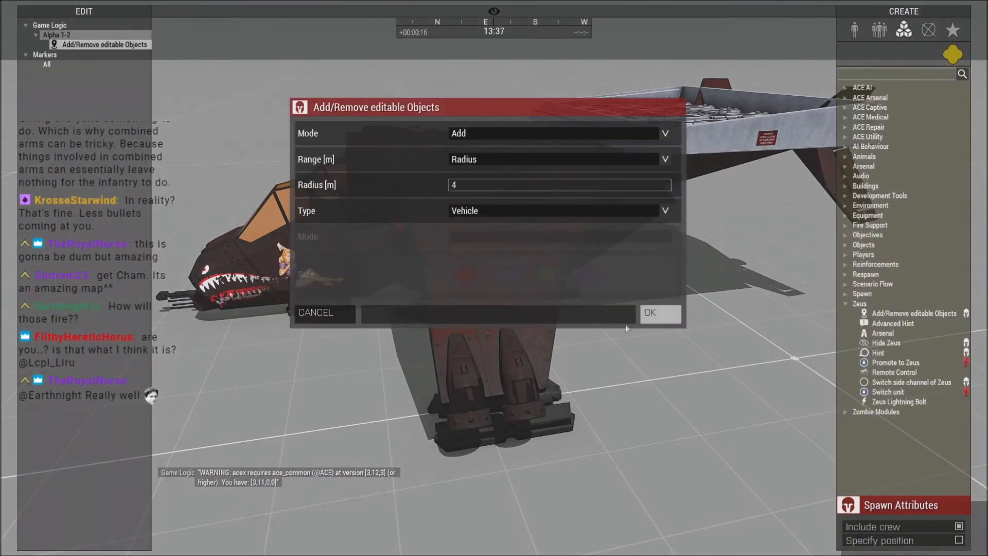
left_click(650, 309)
Place another Add/Remove editable Objects module beside the Valkyrie with the type set to All.
key("s")
left_click(885, 314)
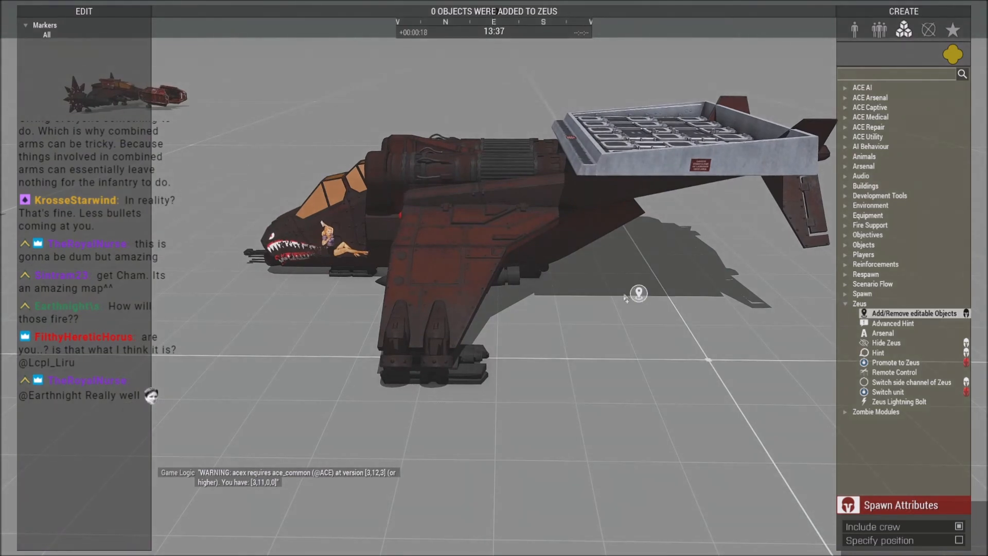
left_click(528, 272)
left_click(483, 210)
left_click(462, 224)
left_click(651, 311)
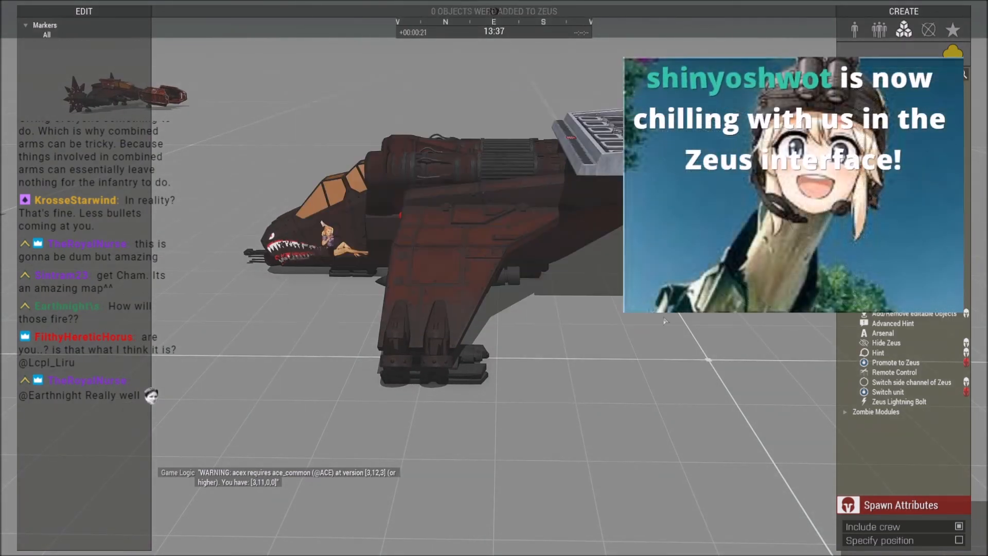
Add the Valkyrie and its Mk41 VLS to Zeus with an Add/Remove editable Objects module set to a 10 m radius.
key("w")
left_click(885, 313)
right_click_drag(553, 310, 654, 324)
key("a")
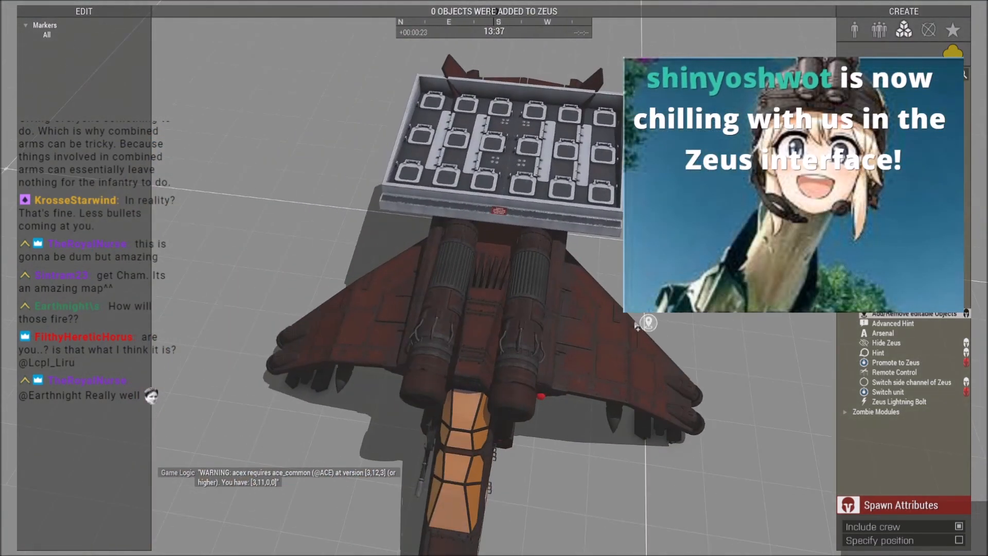
left_click(486, 331)
left_click(470, 187)
key("BackSpace")
type("10")
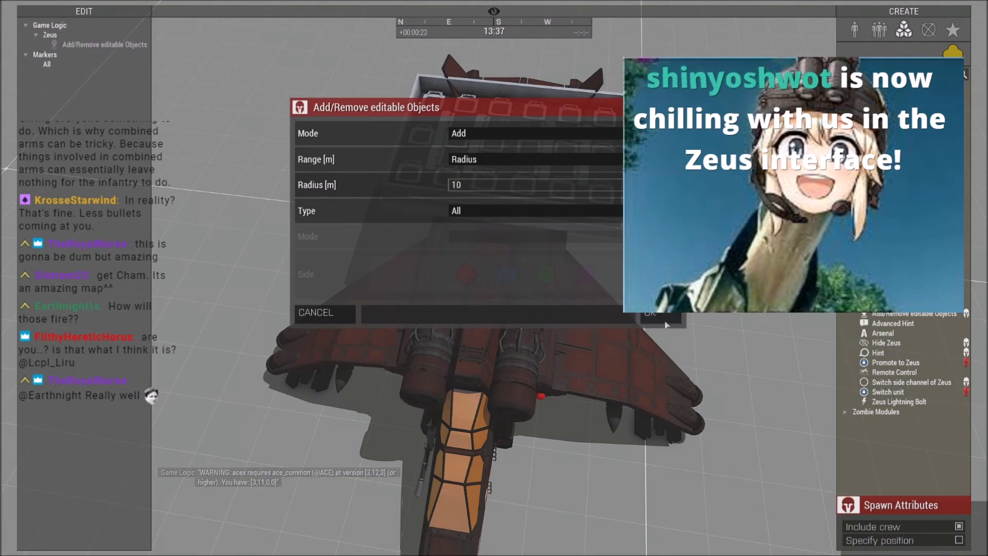
left_click(653, 313)
Abort the multiplayer test run and return to the scenario editor.
key("s")
right_click_drag(559, 312, 556, 295)
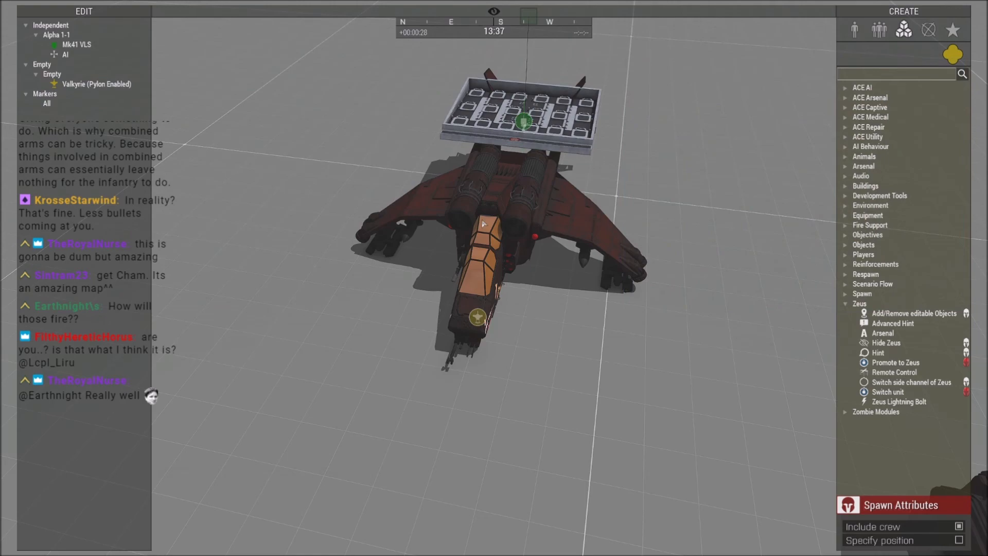
key("s")
key("Escape")
left_click(114, 507)
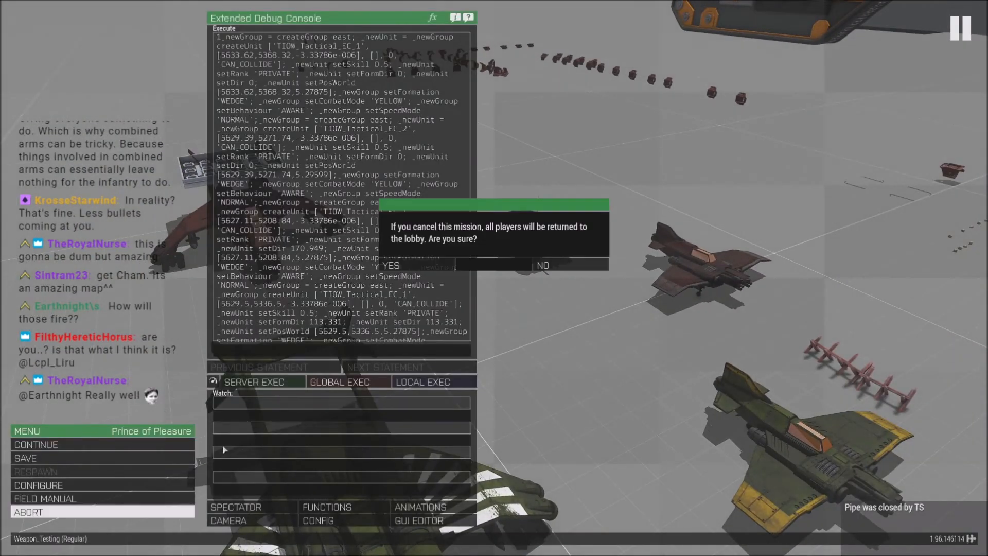
left_click(403, 266)
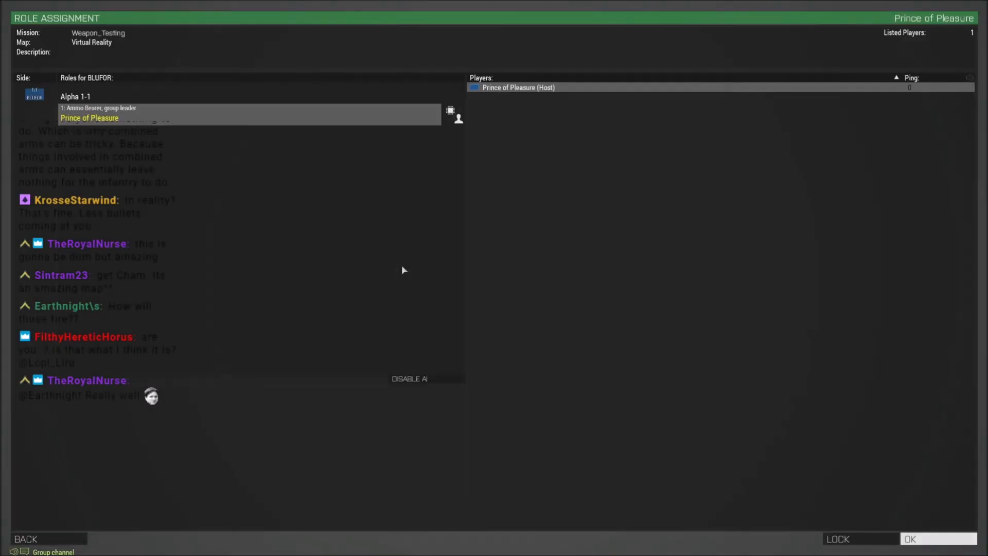
key("Escape")
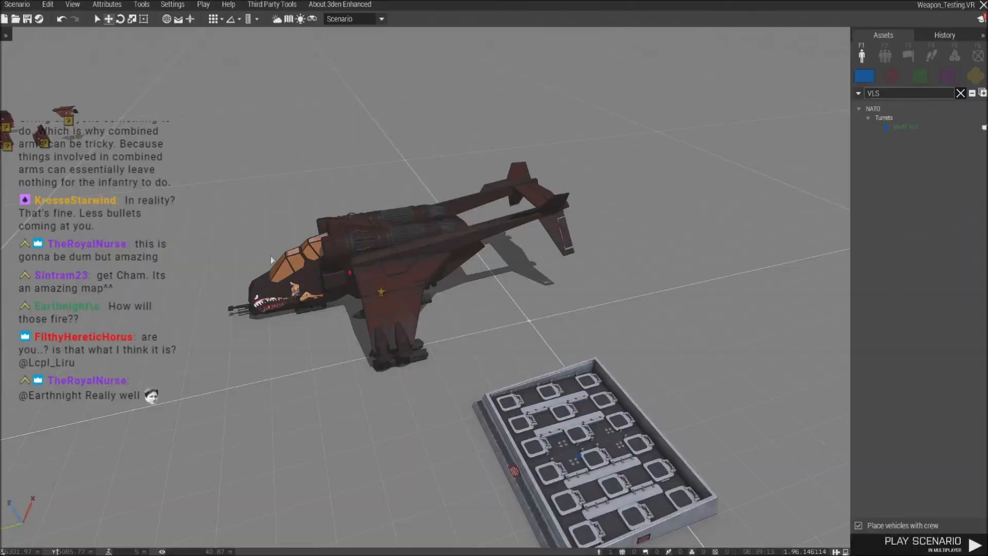
Set the createGroup side in the Mk41 VLS init code to east.
double_click(596, 442)
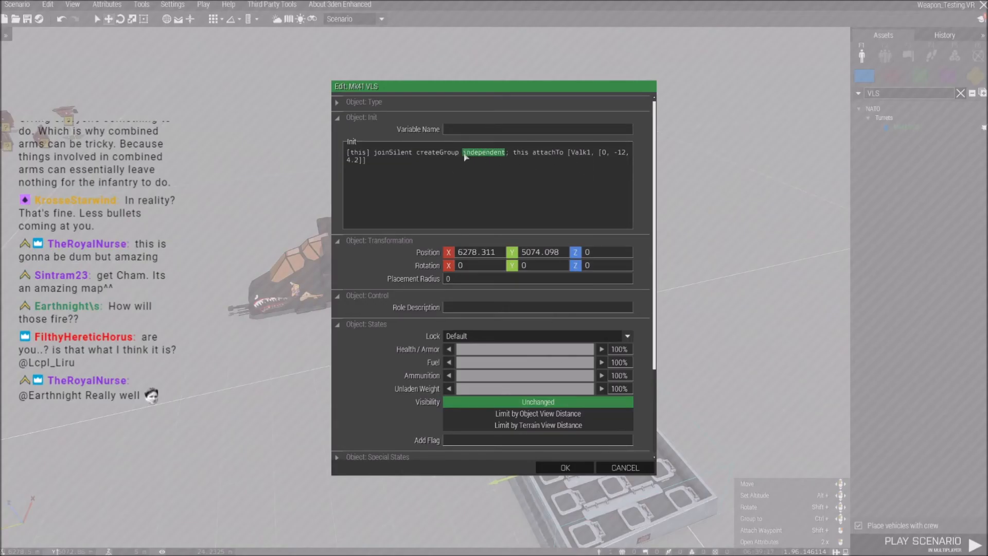
type("eas")
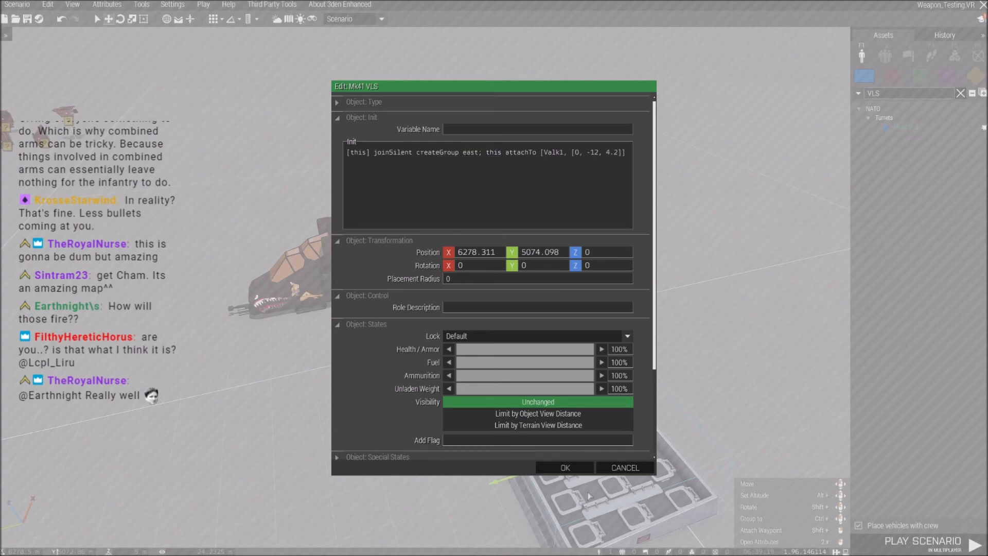
left_click(565, 468)
Launch the scenario in multiplayer and enter the Zeus interface.
left_click(203, 4)
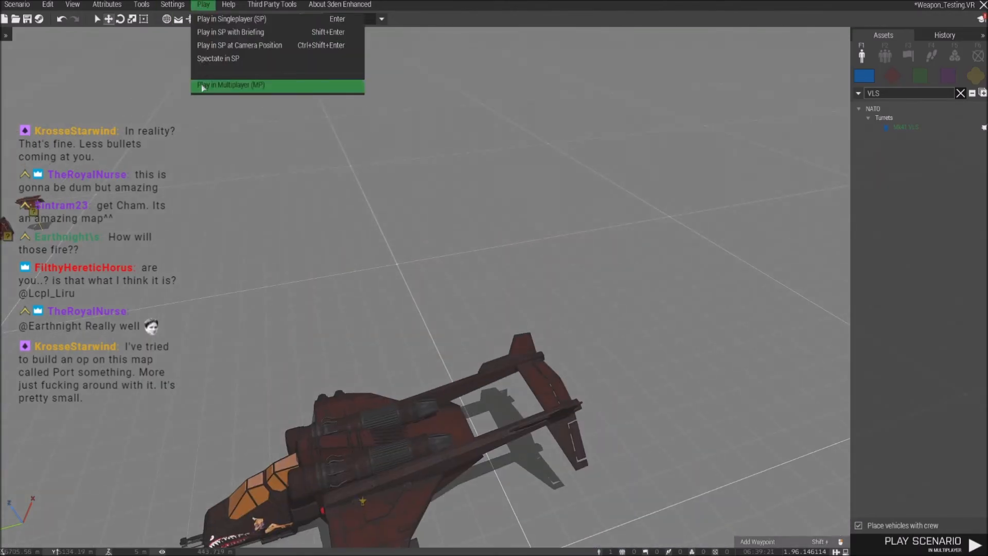
left_click(203, 86)
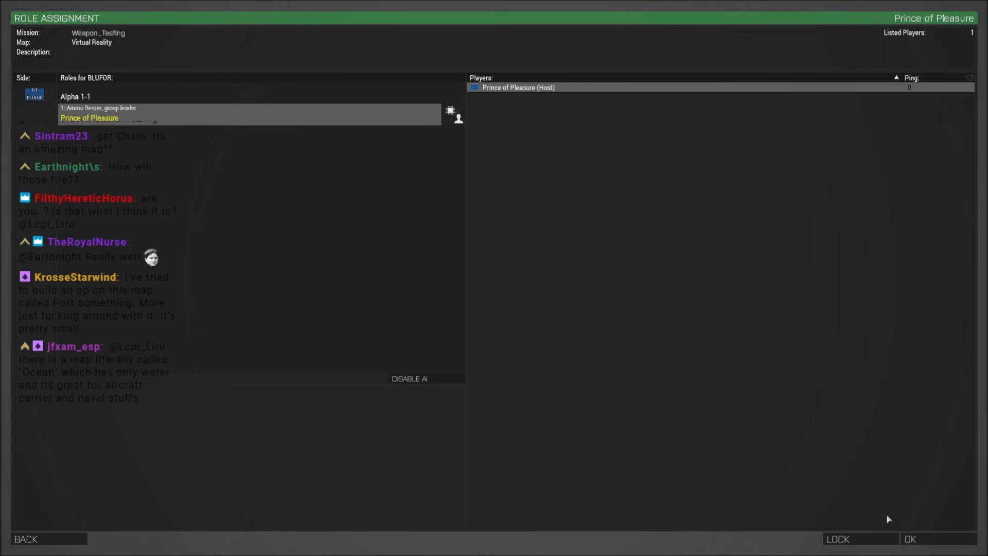
left_click(912, 539)
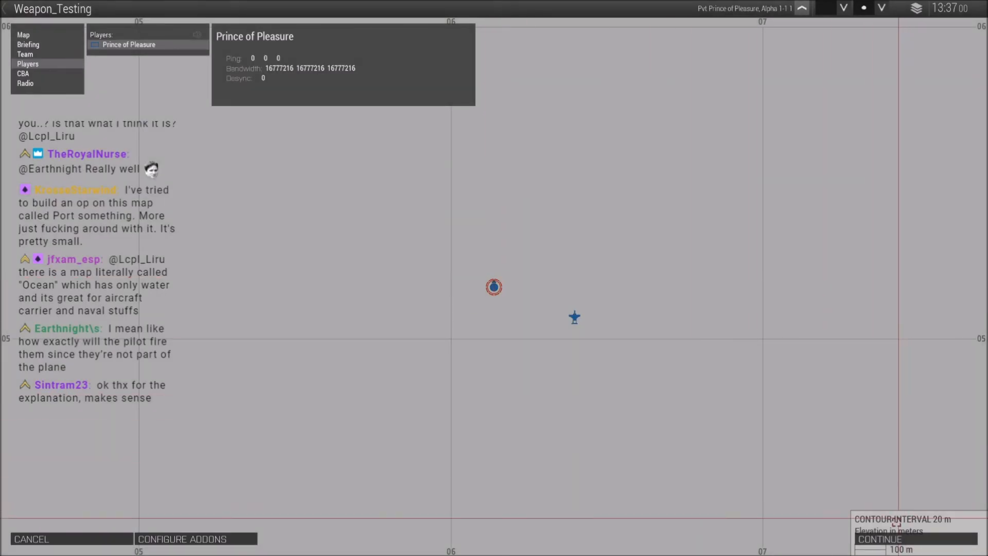
left_click(891, 538)
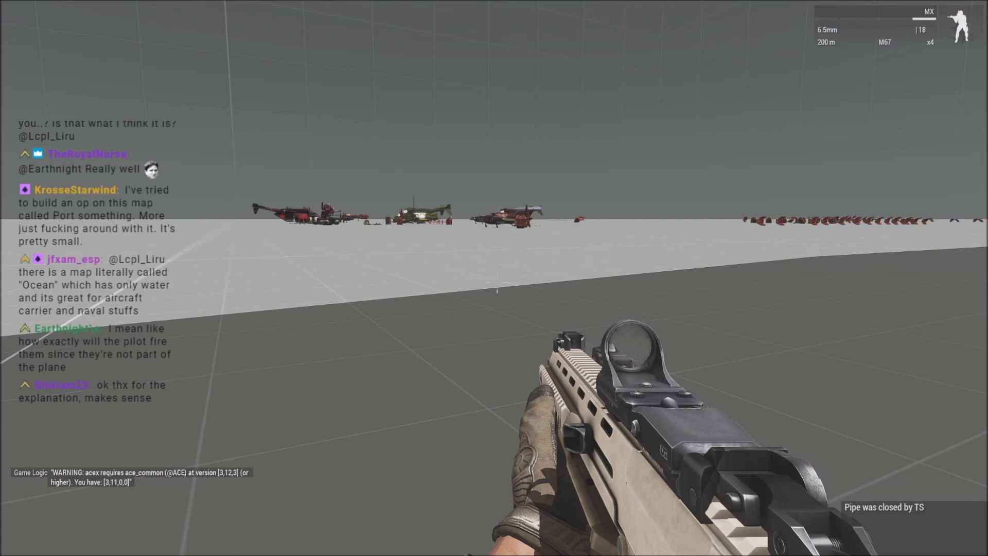
key("y")
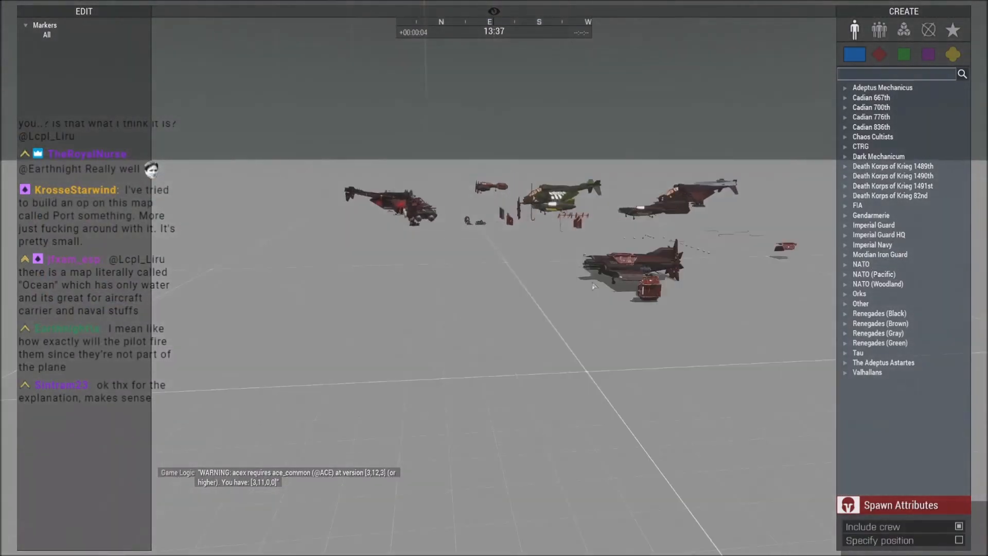
Make the Valkyrie and its launcher editable with an Add/Remove editable Objects module, radius 10 m, type All.
key("w")
key("d")
left_click(904, 30)
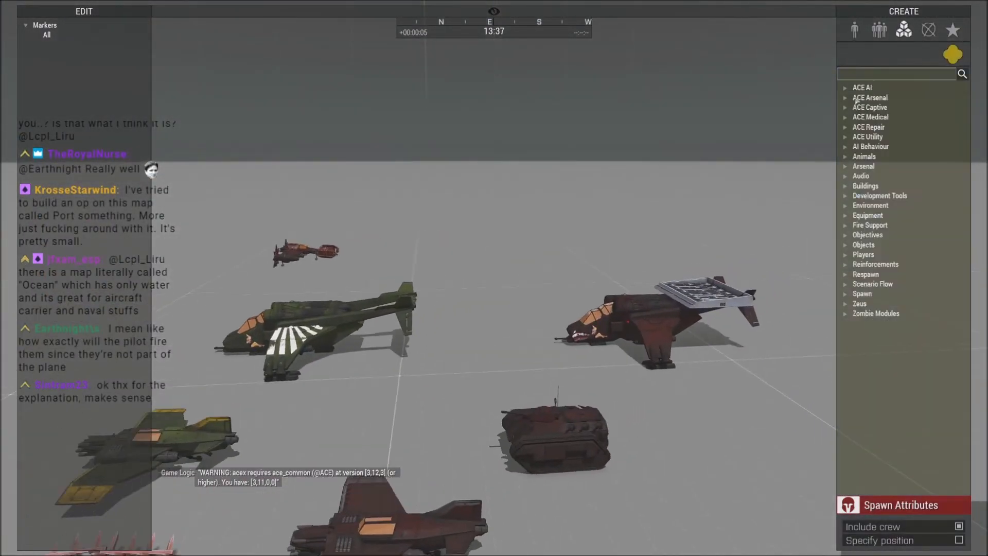
right_click_drag(890, 66, 851, 301)
left_click(846, 305)
left_click(899, 314)
key("w")
key("d")
left_click(597, 227)
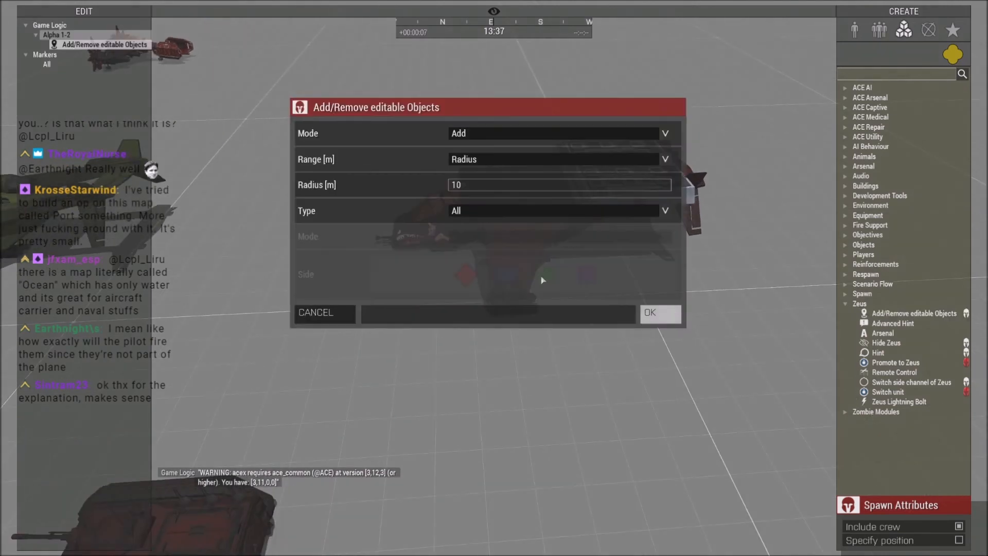
left_click(660, 312)
Place two OPFOR Renegades (Black) Crewmen beside the Valkyrie and load them aboard as its crew.
right_click_drag(636, 323, 505, 295)
key("s")
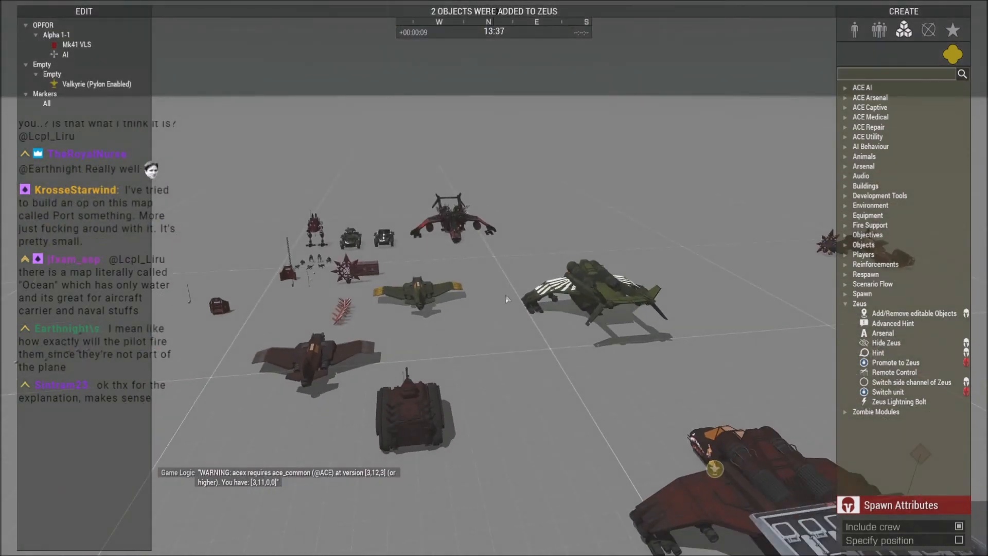
key("s")
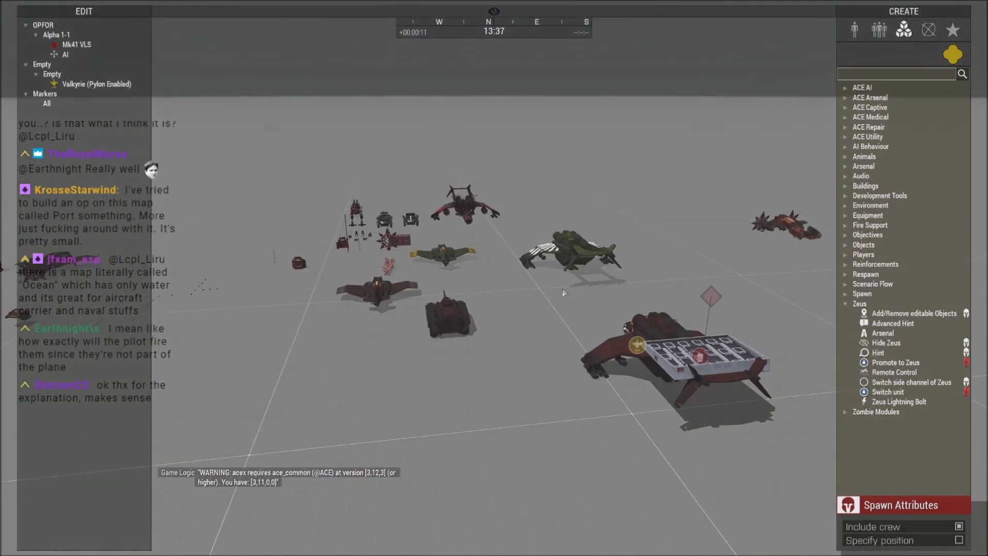
key("w")
key("a")
right_click_drag(563, 293, 603, 304)
left_click(856, 32)
left_click(880, 56)
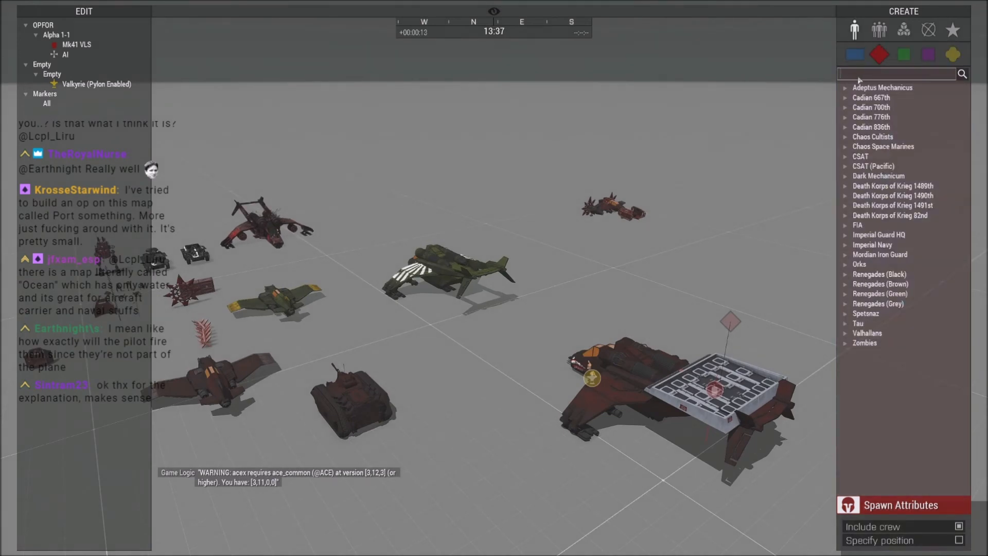
left_click(846, 275)
right_click_drag(846, 277, 857, 294)
key("w")
key("a")
left_click(856, 294)
left_click(893, 316)
key("s")
key("a")
left_click(898, 393)
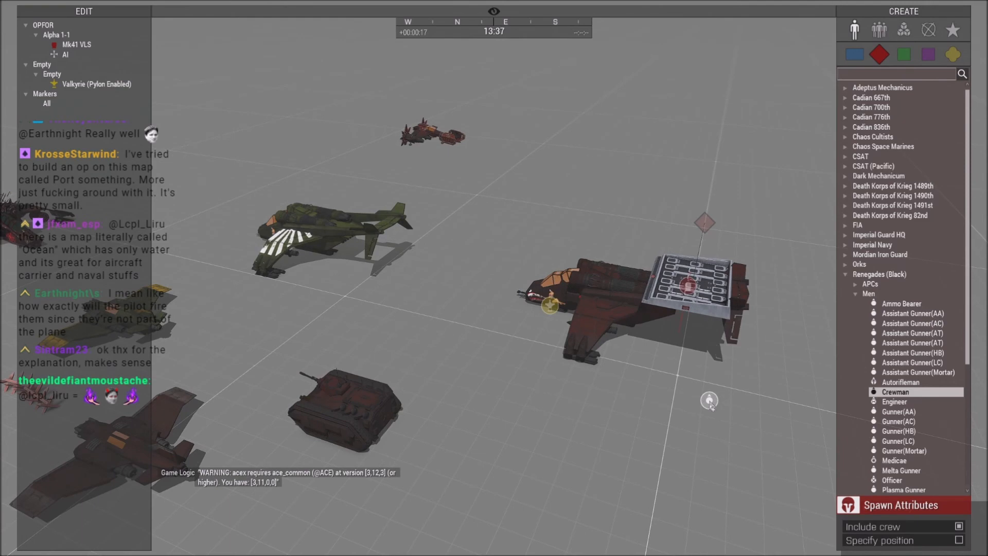
left_click(709, 400)
left_click(693, 408)
left_click_drag(725, 335, 550, 306)
left_click(507, 342)
Place three crewed BLUFOR Imperial Guard Avenger planes spaced apart, away from the Valkyrie.
right_click_drag(506, 342, 471, 363)
key("w")
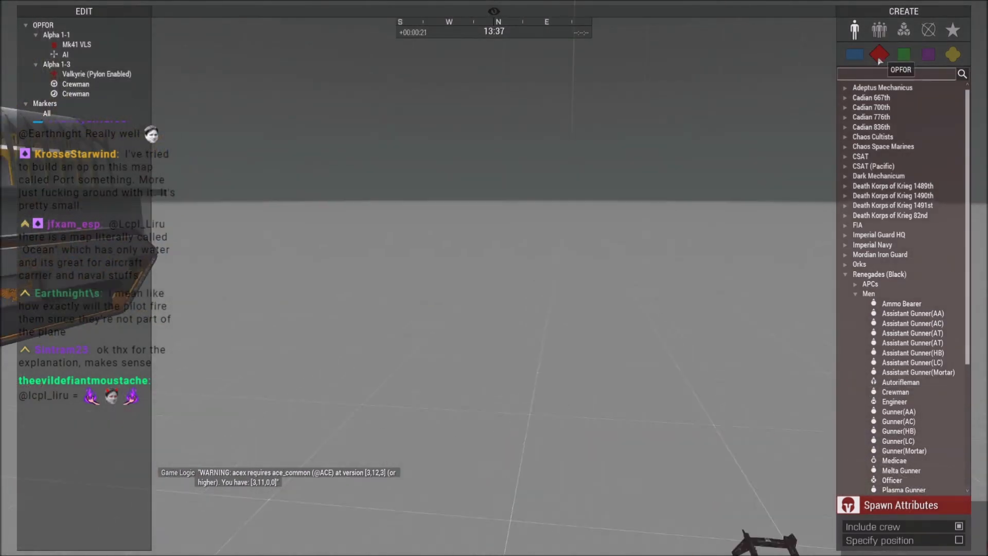
left_click(854, 54)
type("aveng")
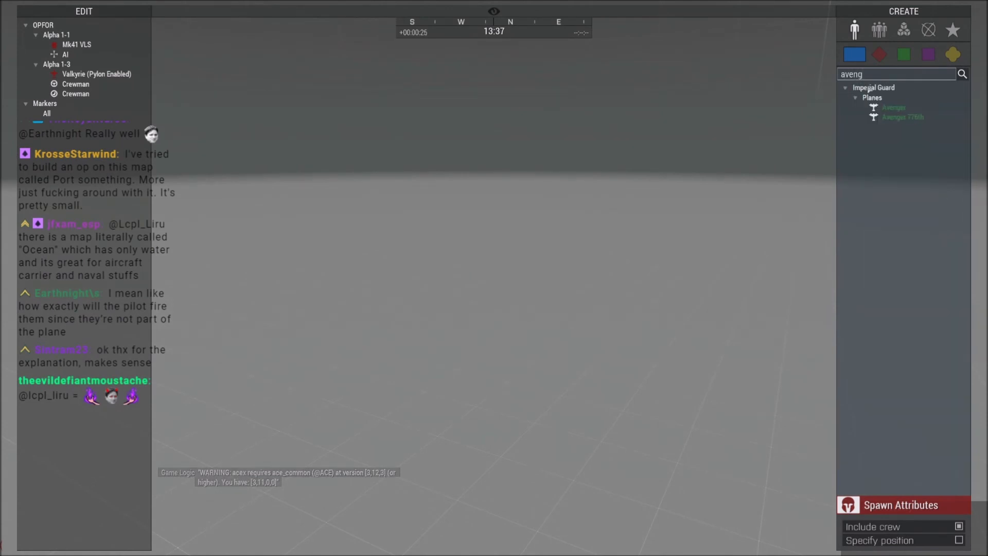
left_click(894, 107)
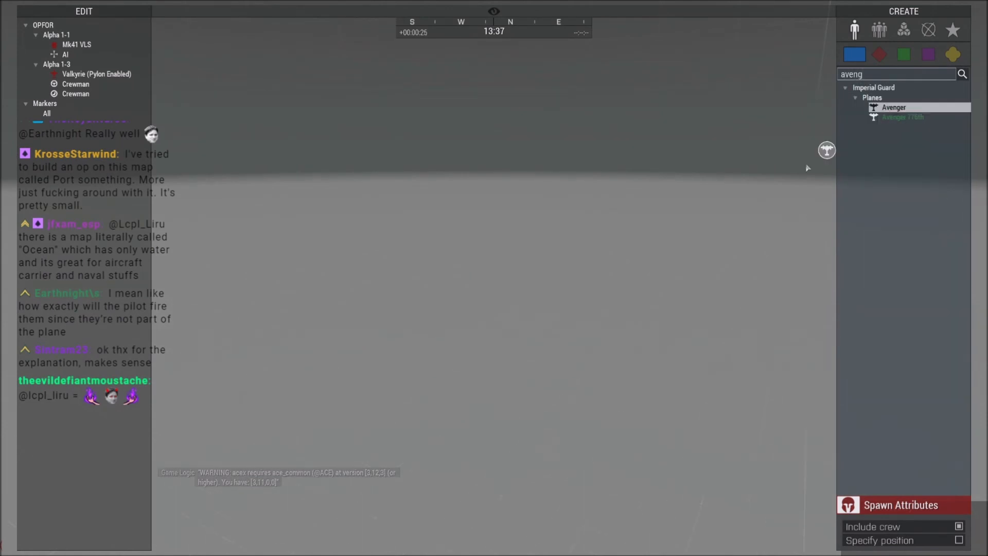
left_click(426, 322)
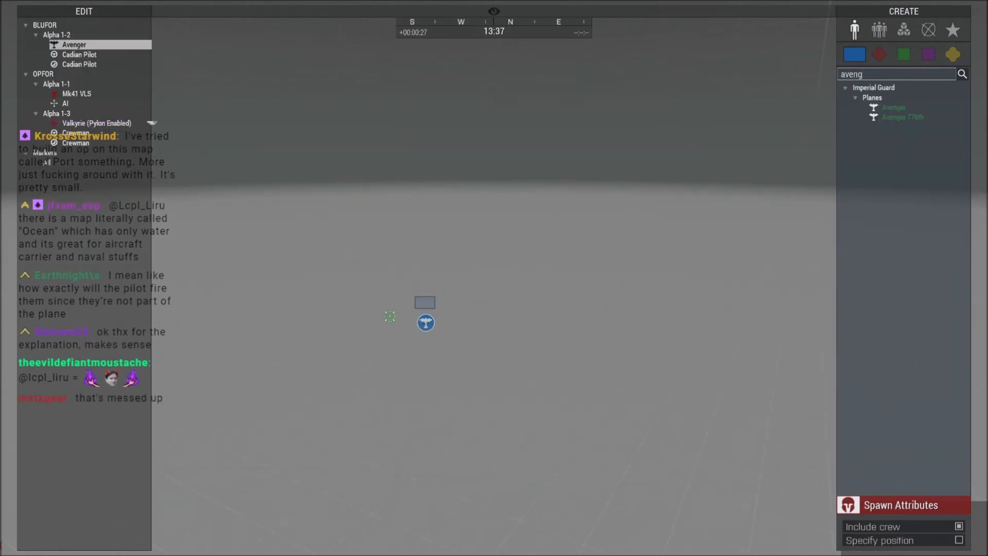
left_click(368, 309)
left_click(288, 287)
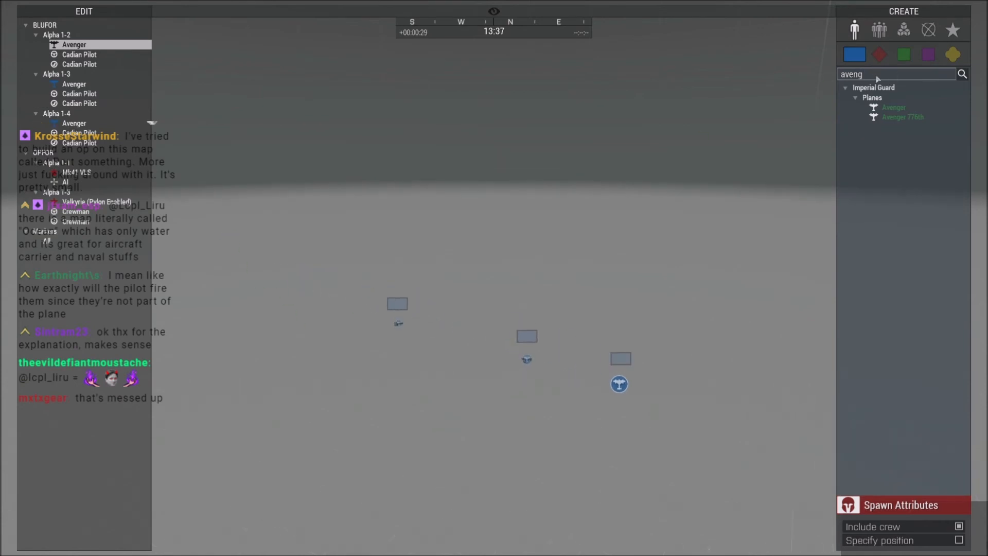
Create Target Alpha on the nearest Avenger with the Create Target module, attaching the laser target for Nobody.
left_click(904, 30)
left_click(857, 77)
type("targ")
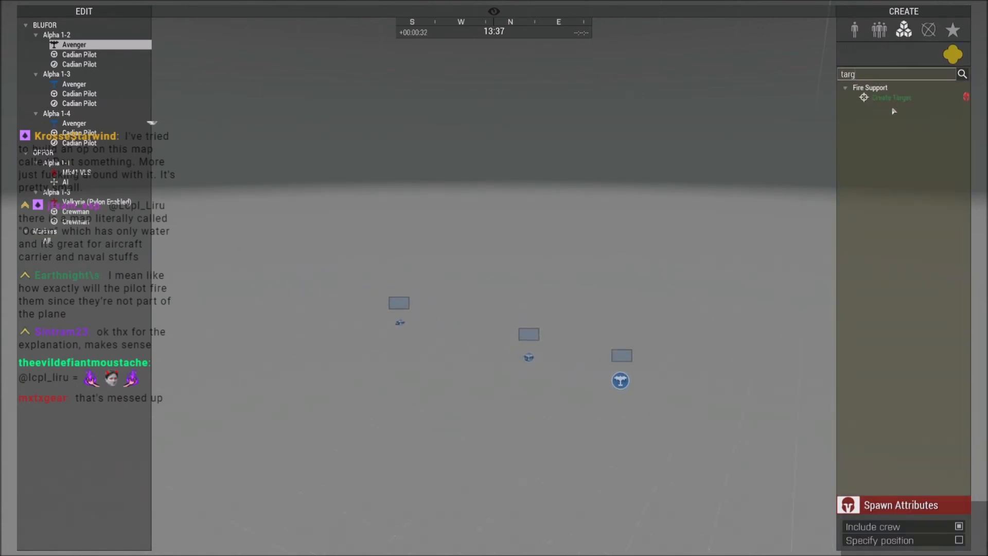
left_click(892, 98)
left_click(619, 384)
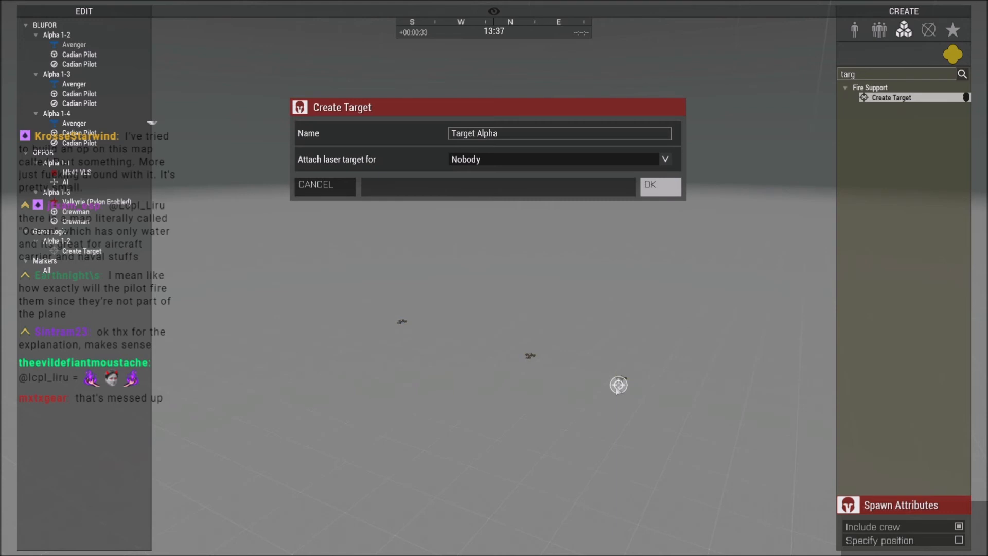
left_click(651, 186)
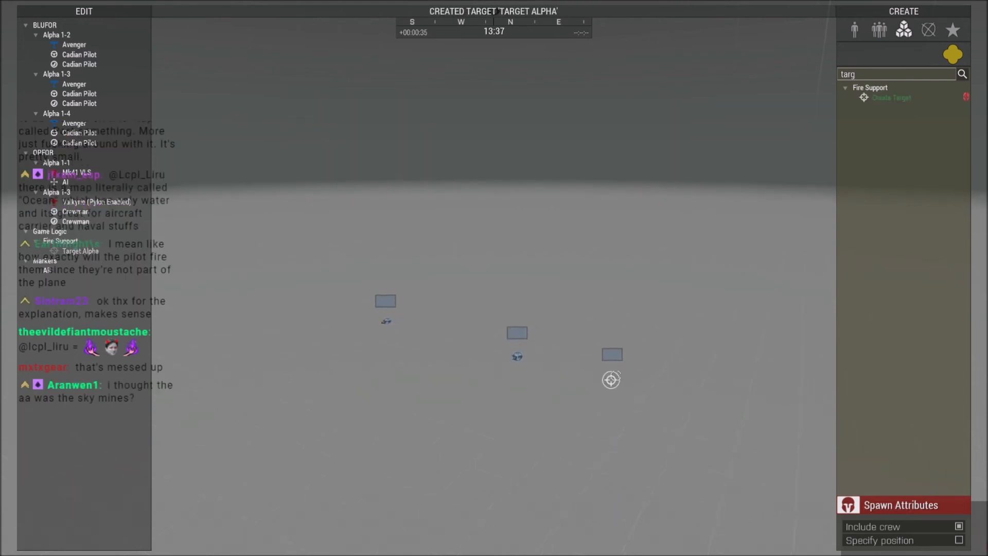
Create Targets Bravo, Charlie and Delta on the three Avengers, attaching each laser target for Nobody.
left_click(891, 98)
left_click(622, 388)
left_click(651, 187)
left_click(529, 351)
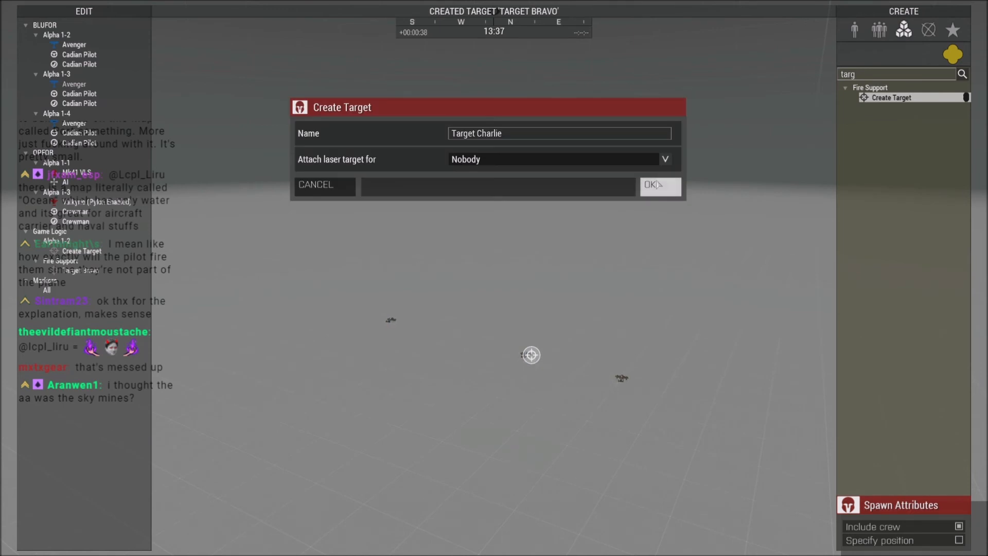
left_click(650, 186)
left_click(399, 310)
left_click(651, 186)
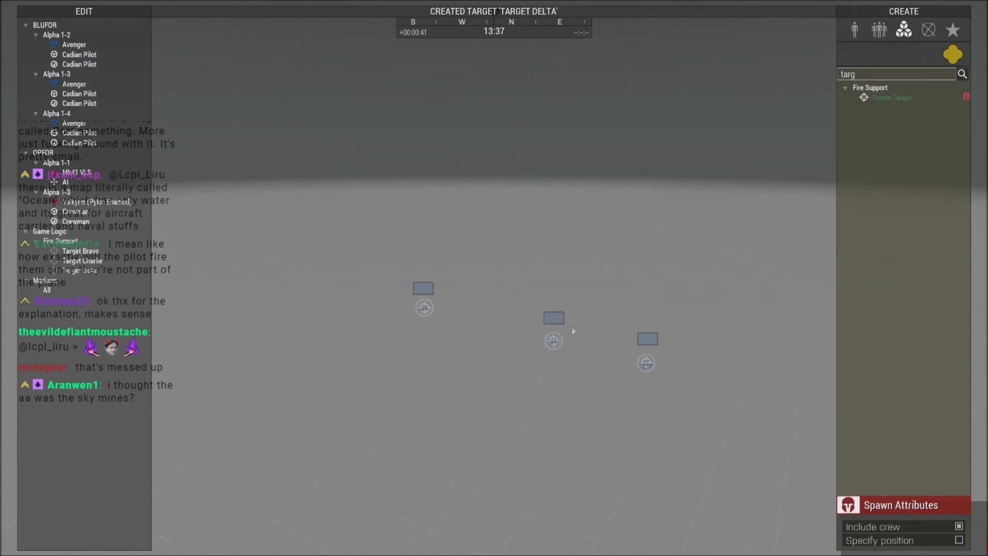
Raise two of the Avenger planes high above the ground.
left_click(422, 285)
left_click_drag(330, 230, 380, 236)
left_click(439, 280)
key("d")
left_click_drag(358, 342, 367, 200, "alt")
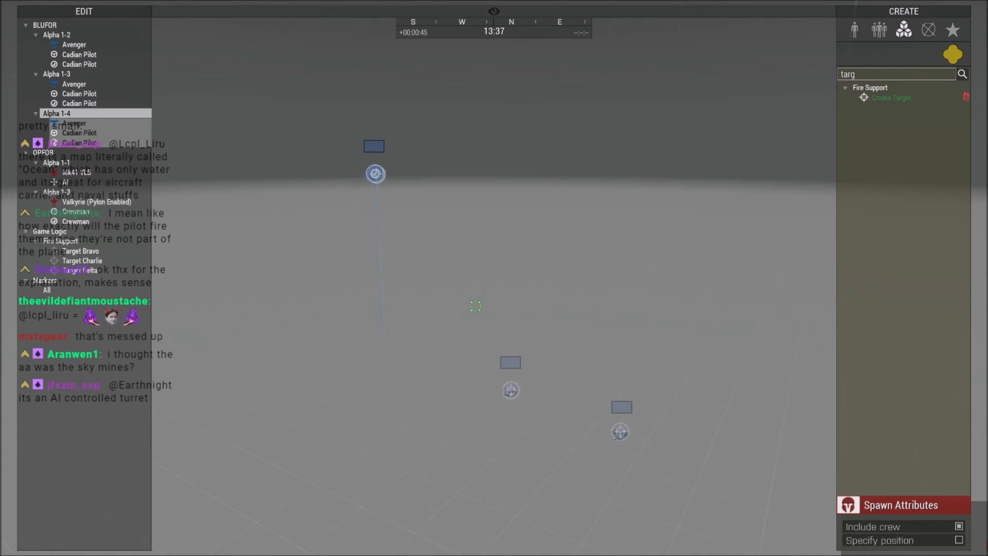
left_click(469, 296)
left_click(516, 354)
left_click_drag(521, 377, 549, 188, "alt")
left_click(556, 216)
right_click_drag(545, 226, 281, 286)
key("w")
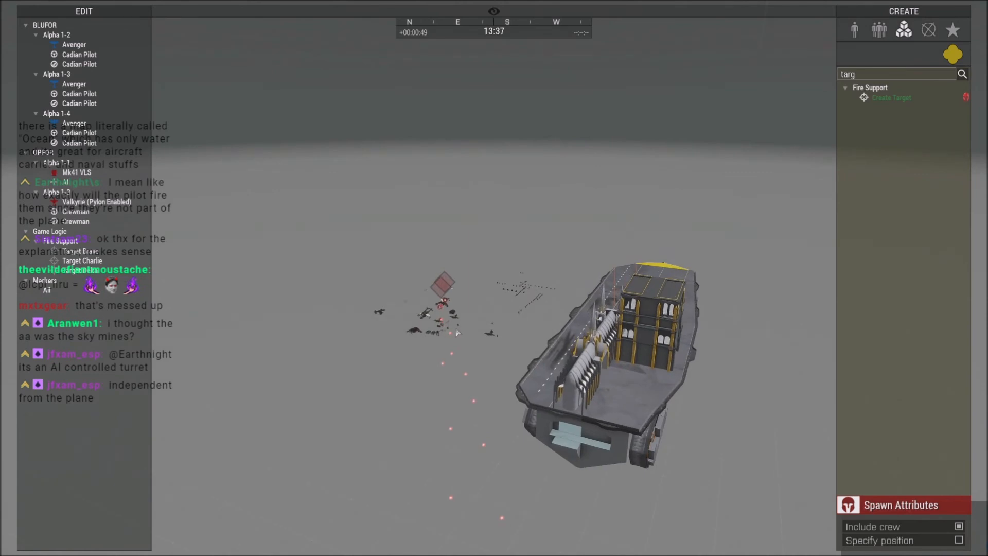
Move the Valkyrie away from the parked aircraft towards the carrier and check its attributes.
left_click_drag(428, 346, 648, 268)
left_click(602, 309)
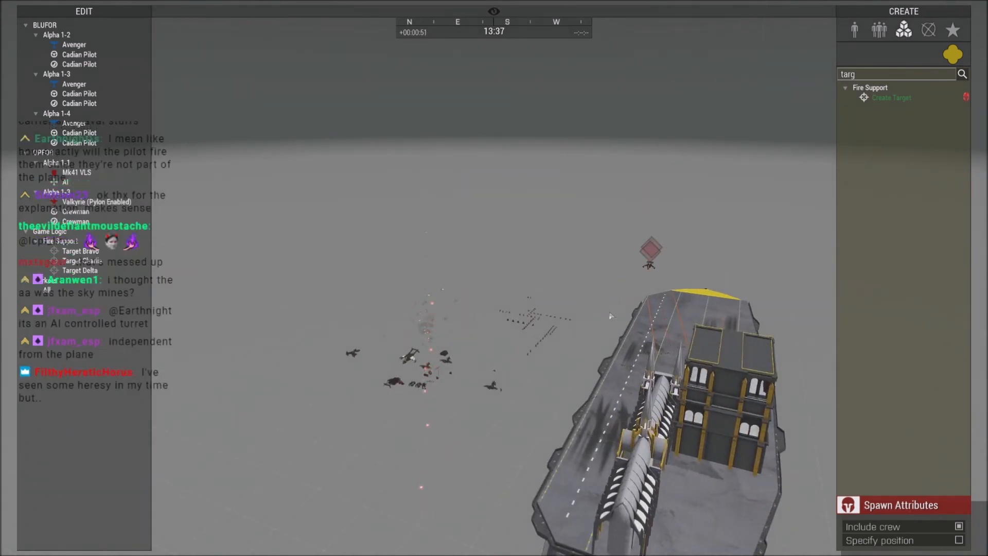
key("w")
right_click_drag(602, 308, 647, 327)
double_click(512, 227)
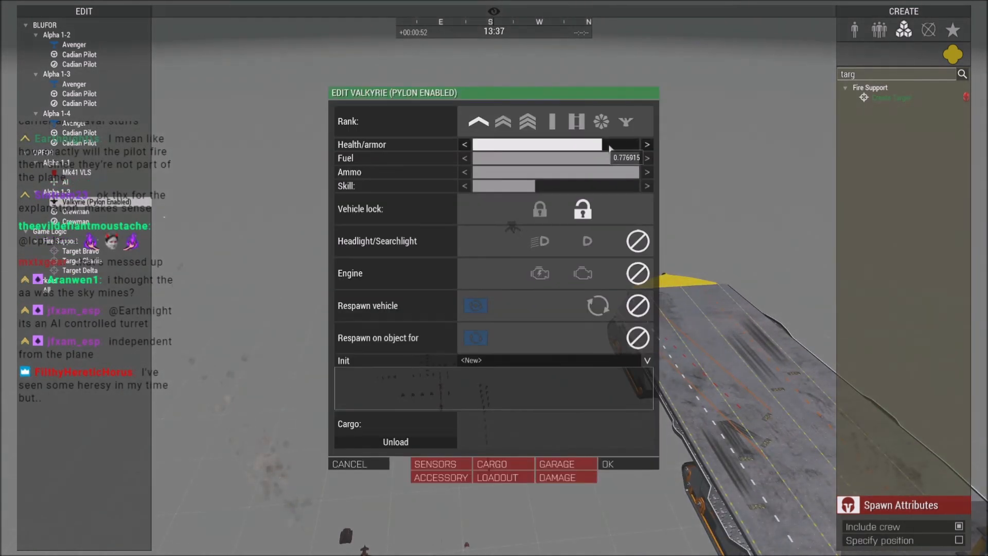
left_click(631, 466)
left_click(563, 355)
Check where the Avengers are and follow the Valkyrie with its Mk41 VLS in flight near the carrier.
right_click_drag(563, 355, 796, 321)
key("w")
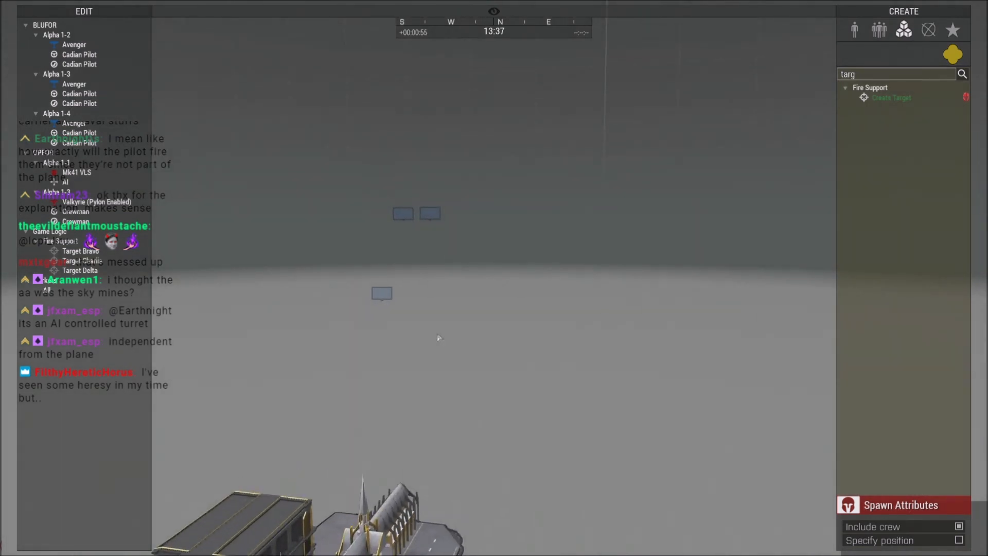
left_click(371, 340)
left_click_drag(403, 452, 423, 265)
right_click_drag(441, 258, 434, 245)
left_click(441, 207)
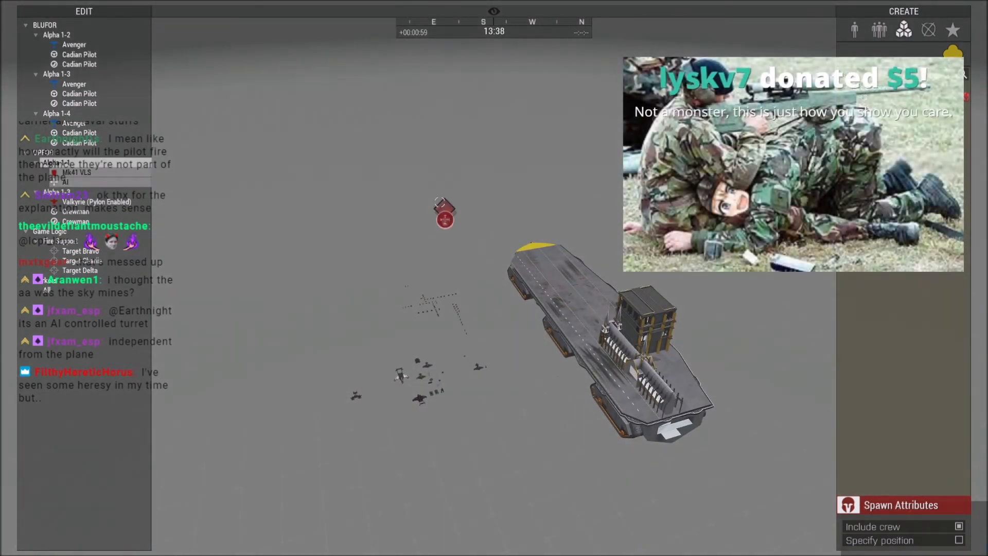
left_click(482, 282)
key("w")
key("z")
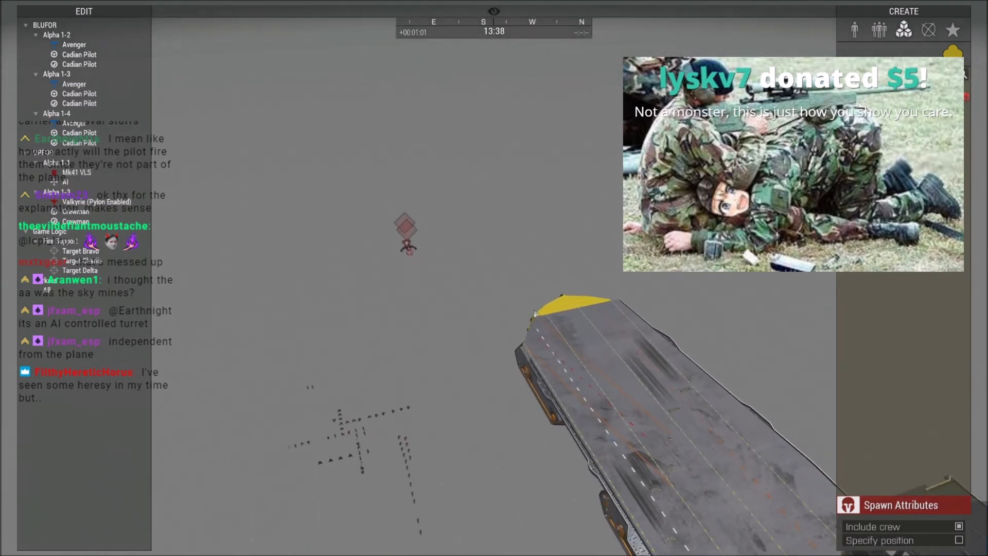
key("w")
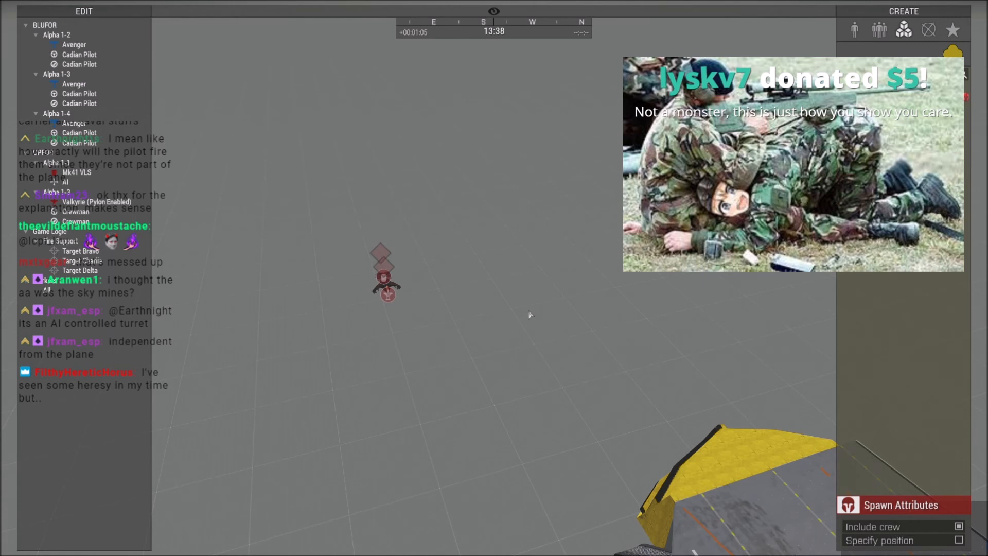
key("w")
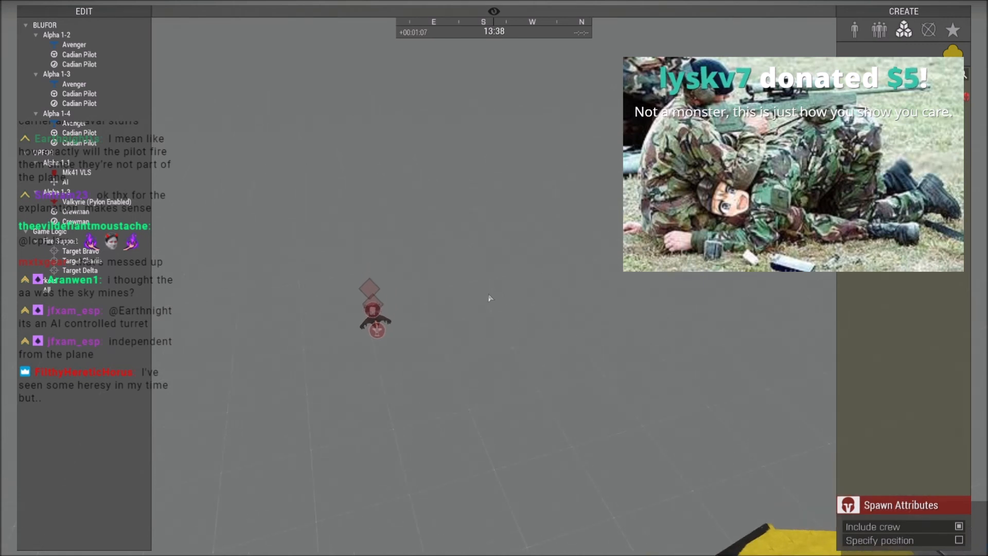
right_click_drag(513, 325, 438, 319)
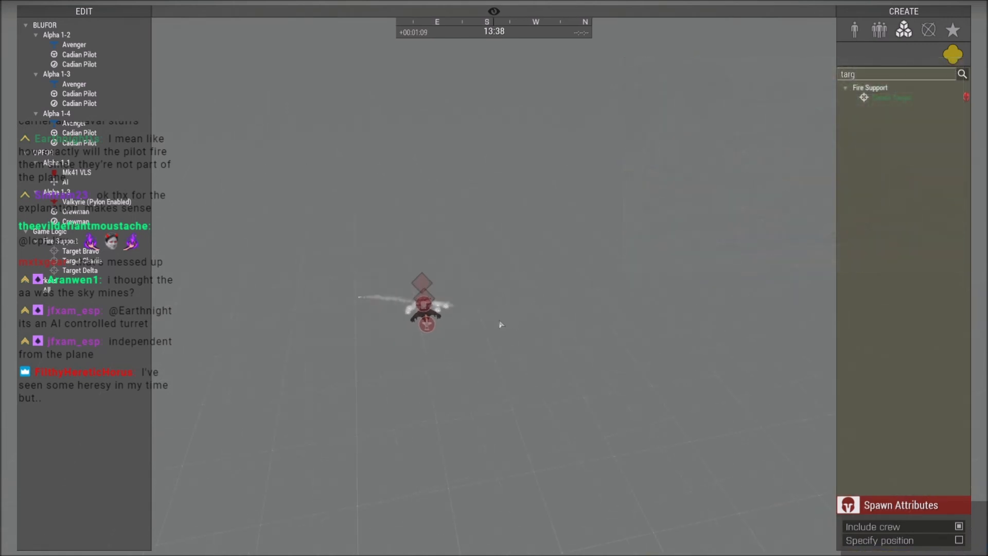
key("d")
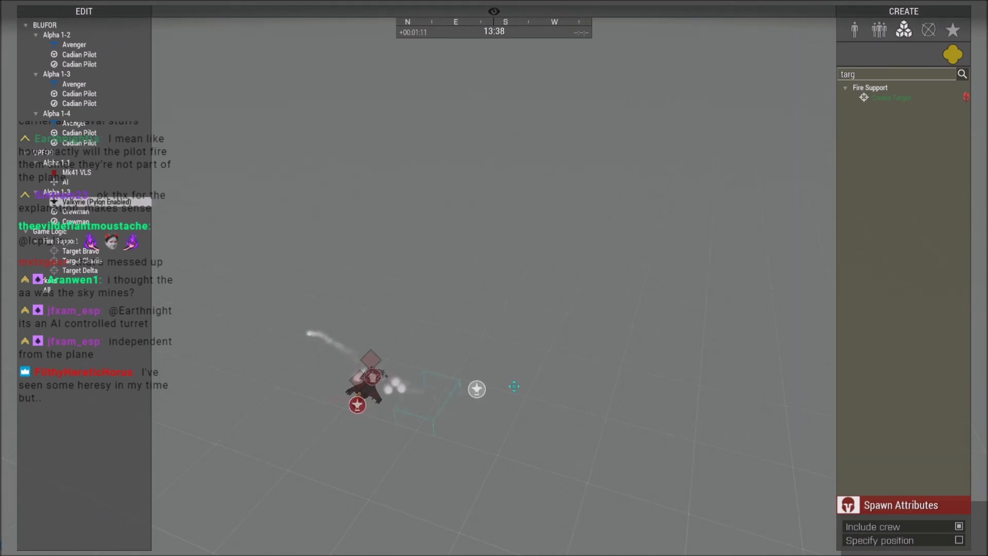
Reposition the Valkyrie and its launcher over open ground away from the carrier.
left_click_drag(373, 407, 654, 368)
right_click_drag(655, 368, 333, 427)
key("s")
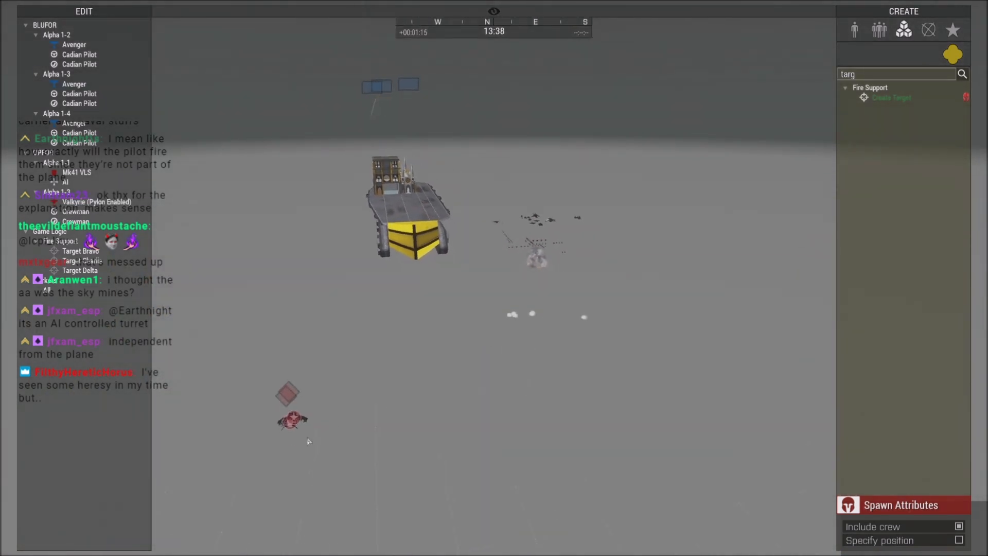
left_click_drag(291, 420, 592, 246)
key("s")
key("s")
key("d")
key("s")
key("d")
left_click(613, 343)
key("w")
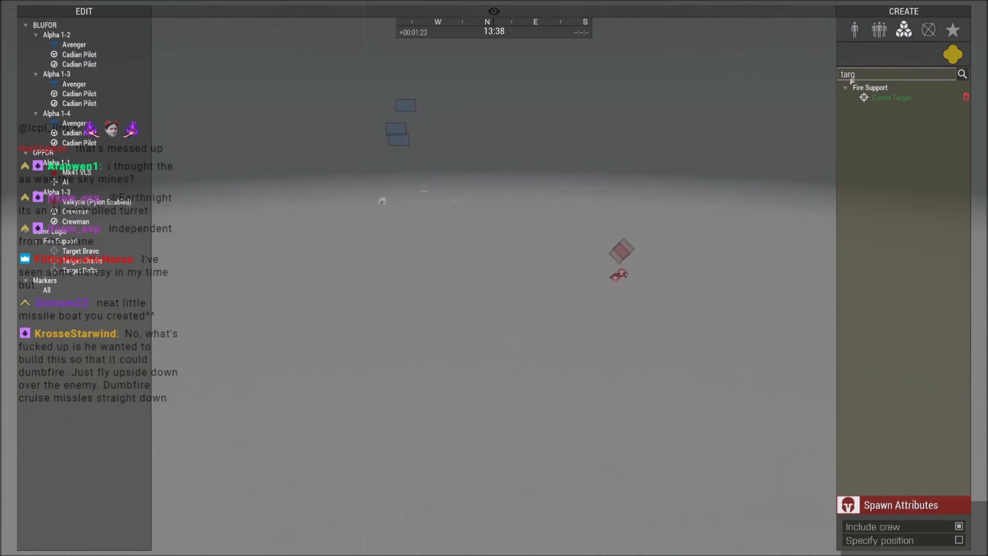
Try to place an Artillery Fire Mission module on the Valkyrie's launcher.
type("fire")
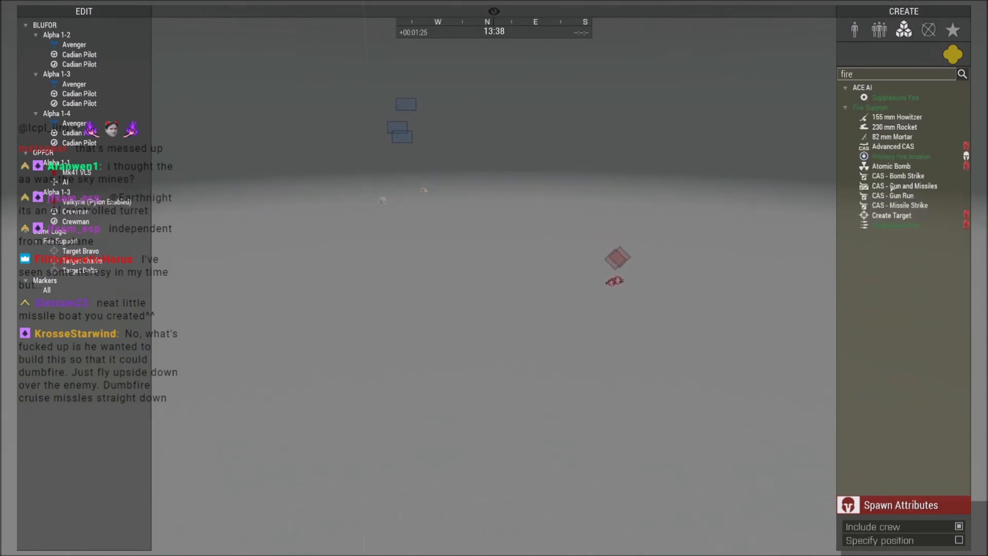
left_click(900, 156)
left_click(601, 337)
key("w")
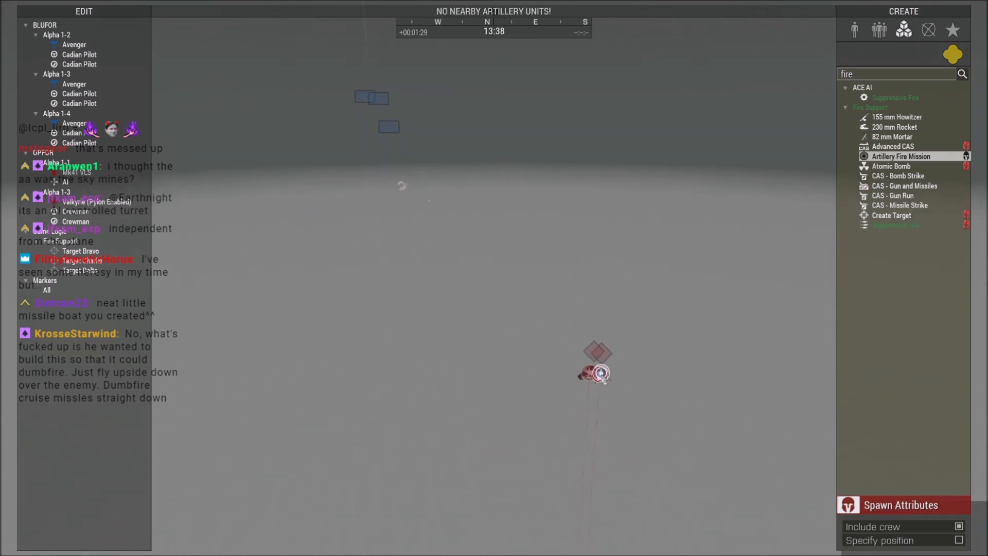
Leave Zeus to check the Venator Cruise Missile sight on the Valkyrie's launcher, and return to Zeus.
scroll(602, 377, "up", 2)
scroll(602, 379, "up", 2)
key("y")
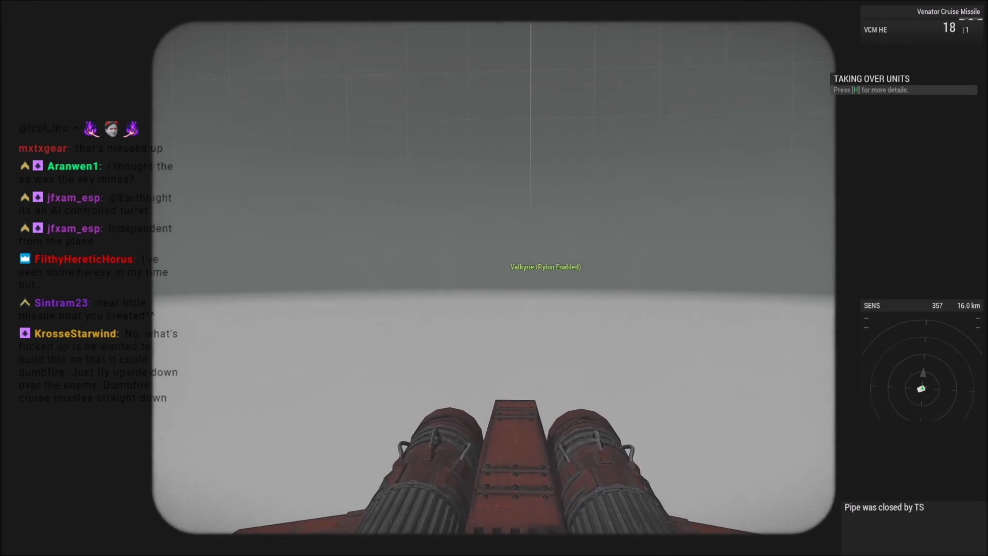
key("y")
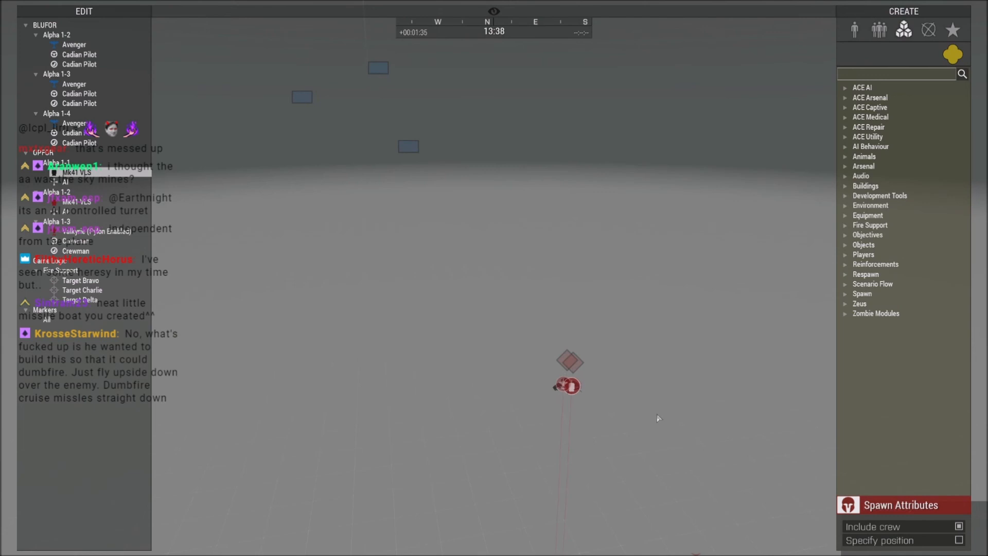
Try an Artillery Fire Mission with one unit, one Cruise Missile HE round, the Nearest target and 0 m precision.
right_click_drag(656, 414, 788, 171)
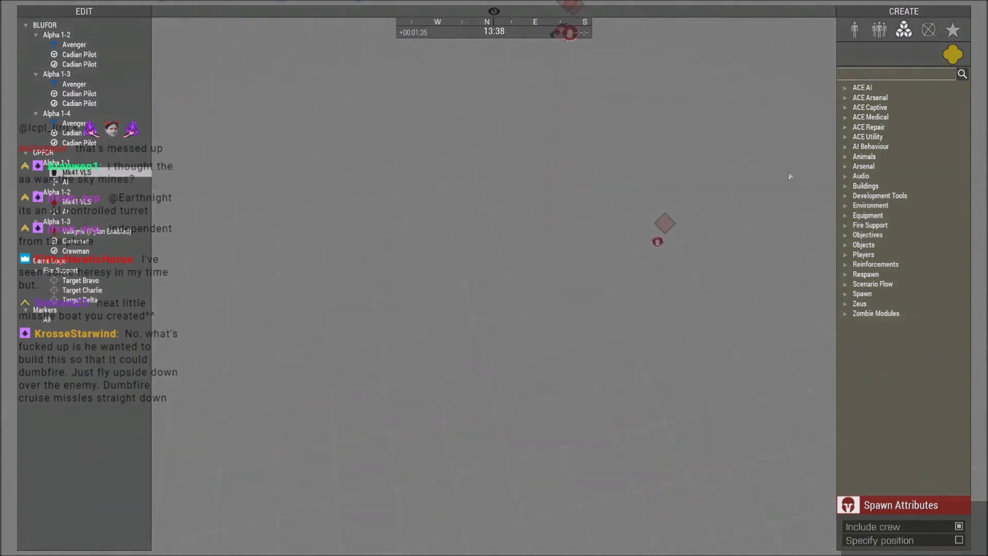
left_click(858, 77)
type("art")
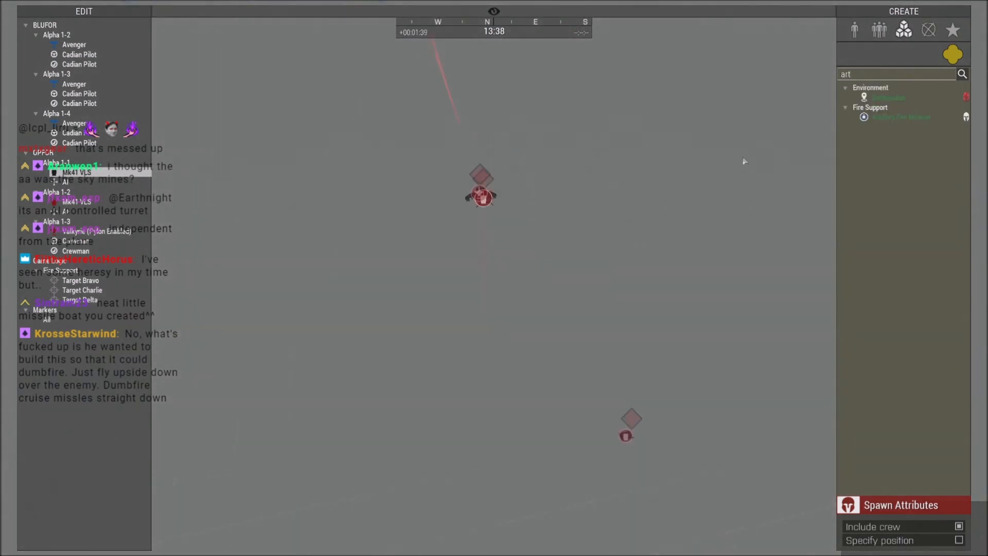
right_click_drag(744, 172, 745, 147)
left_click(633, 236)
right_click_drag(633, 236, 647, 265)
left_click(900, 117)
left_click(583, 403)
left_click(654, 186)
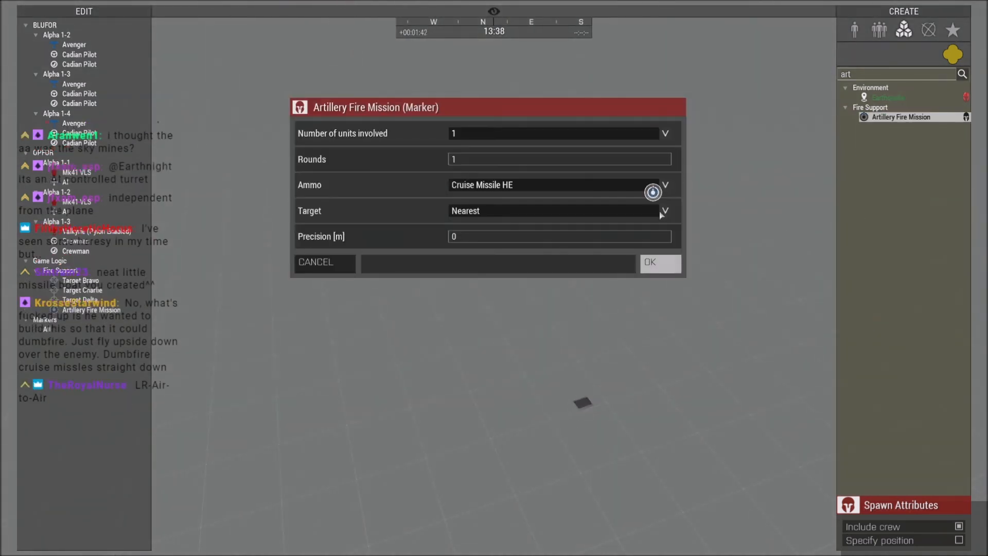
left_click(338, 263)
Delete the damaged Valkyrie with its crew and both Mk41 VLS launchers.
right_click_drag(371, 302, 476, 287)
key("w")
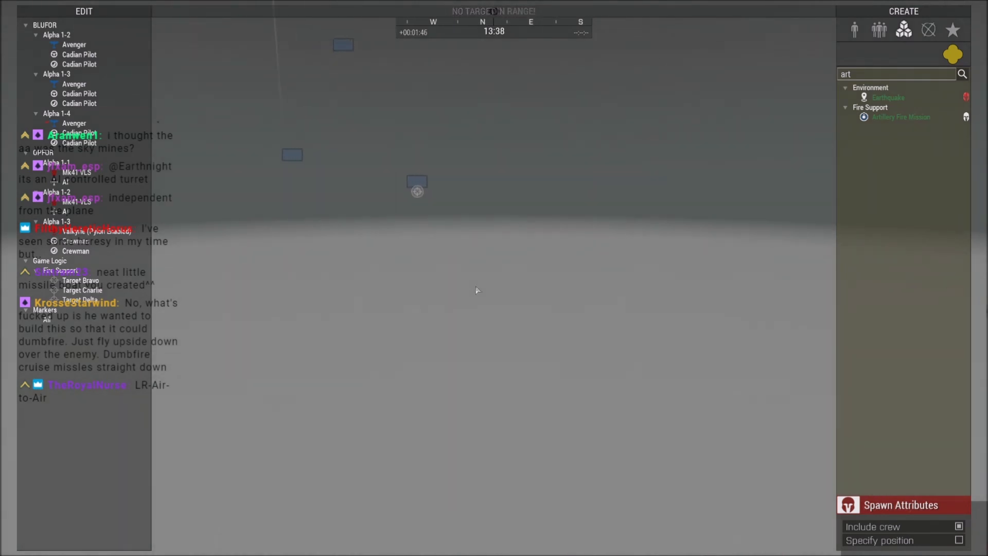
right_click_drag(504, 359, 555, 388)
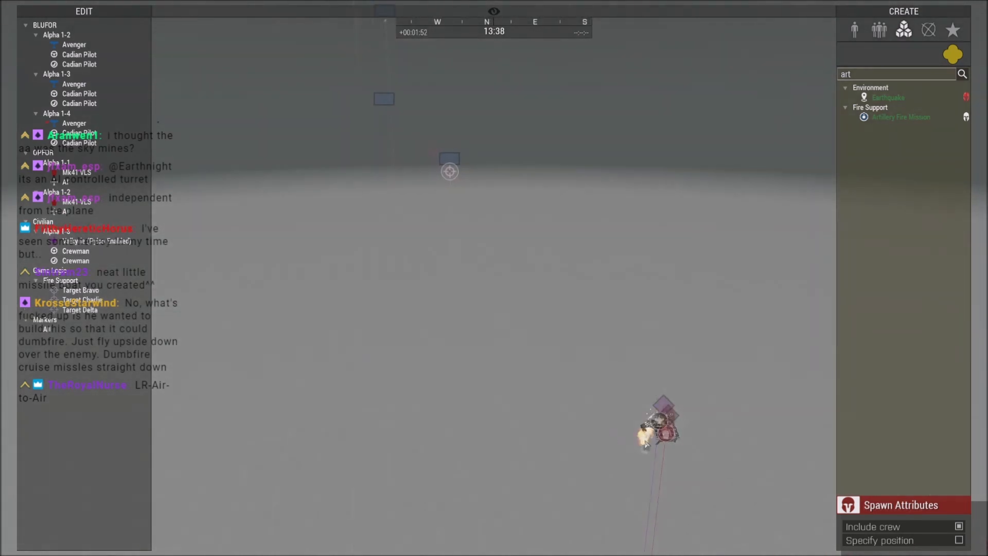
right_click_drag(646, 445, 631, 459)
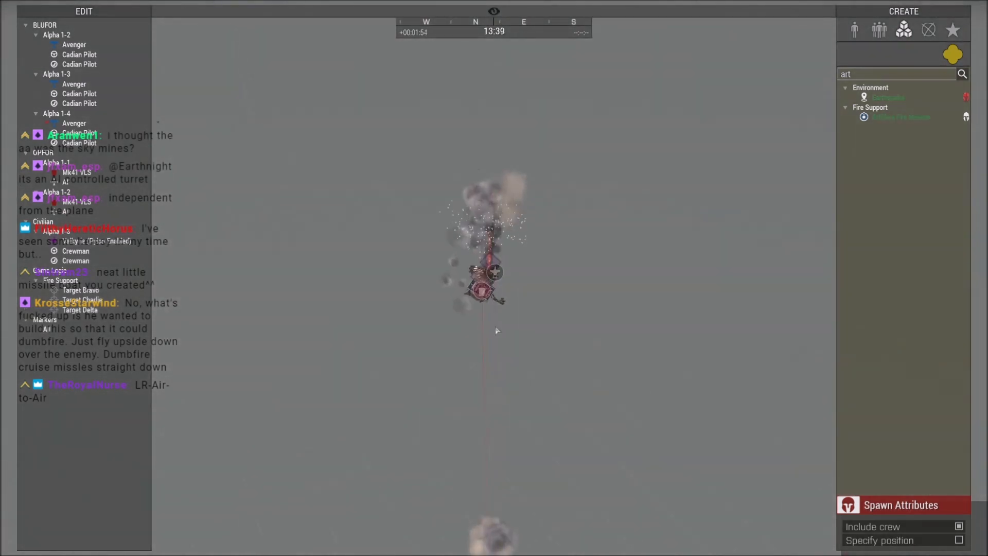
key("s")
left_click(483, 223)
key("Delete")
left_click(722, 479)
key("Delete")
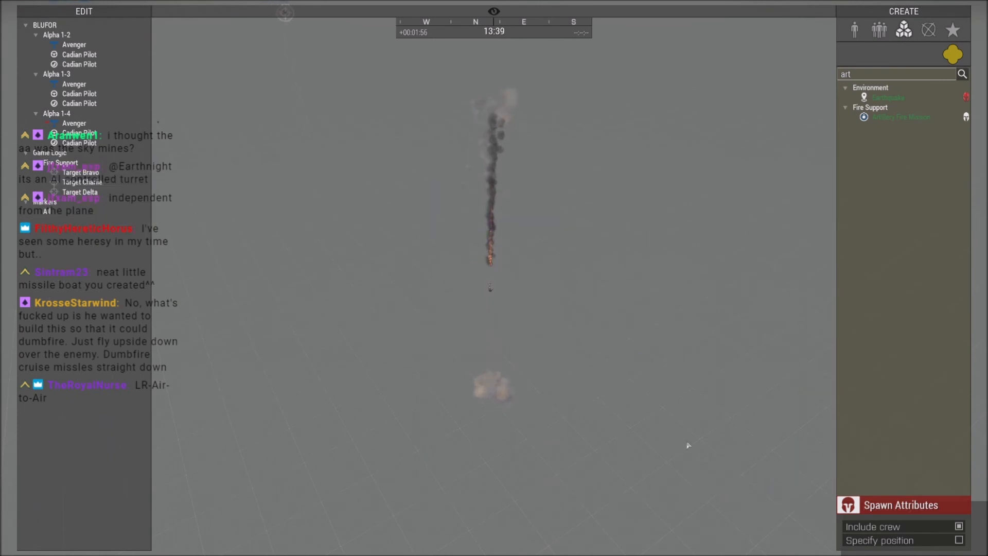
Search the OPFOR units for "valk".
right_click_drag(688, 445, 647, 414)
key("w")
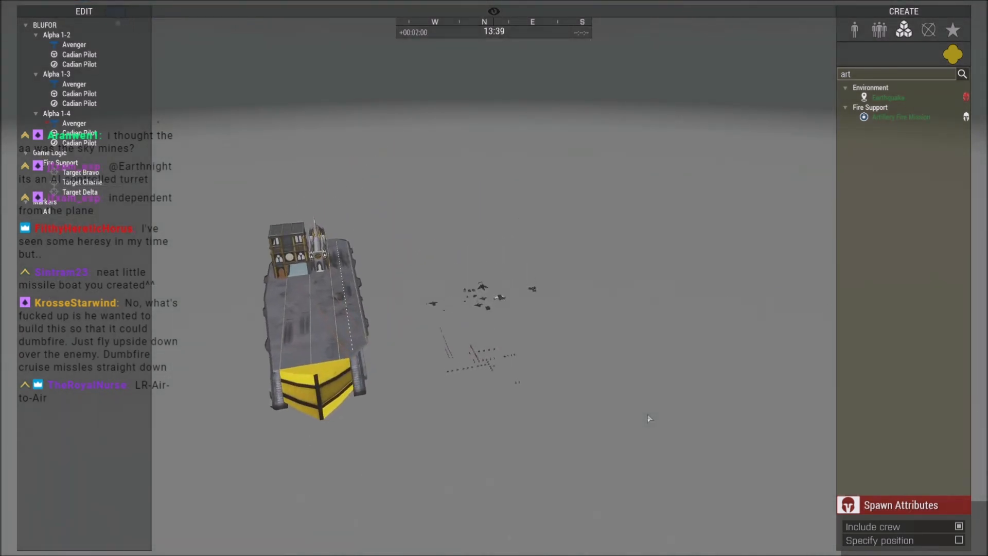
key("w")
key("z")
key("d")
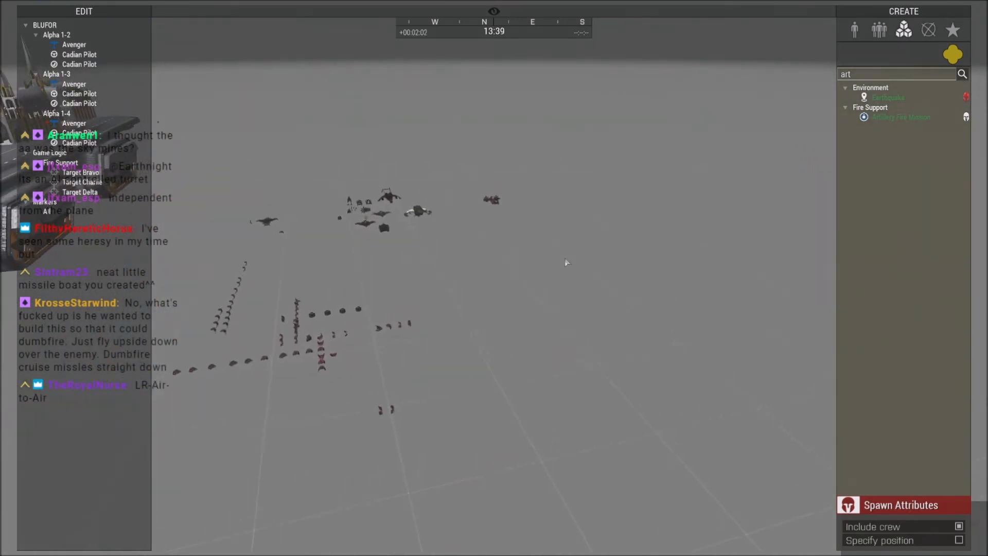
key("w")
right_click_drag(609, 249, 605, 219)
left_click(855, 31)
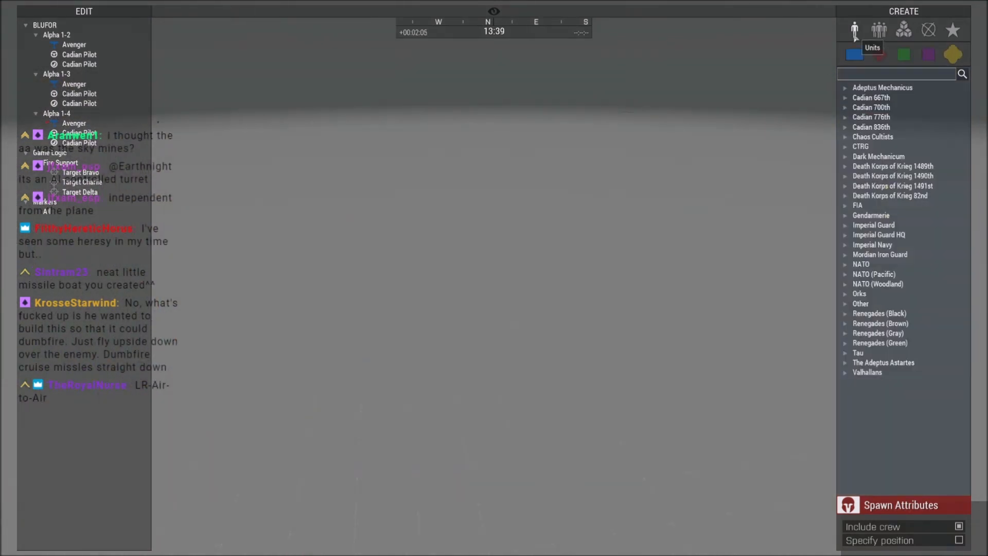
right_click_drag(771, 179, 600, 308)
key("w")
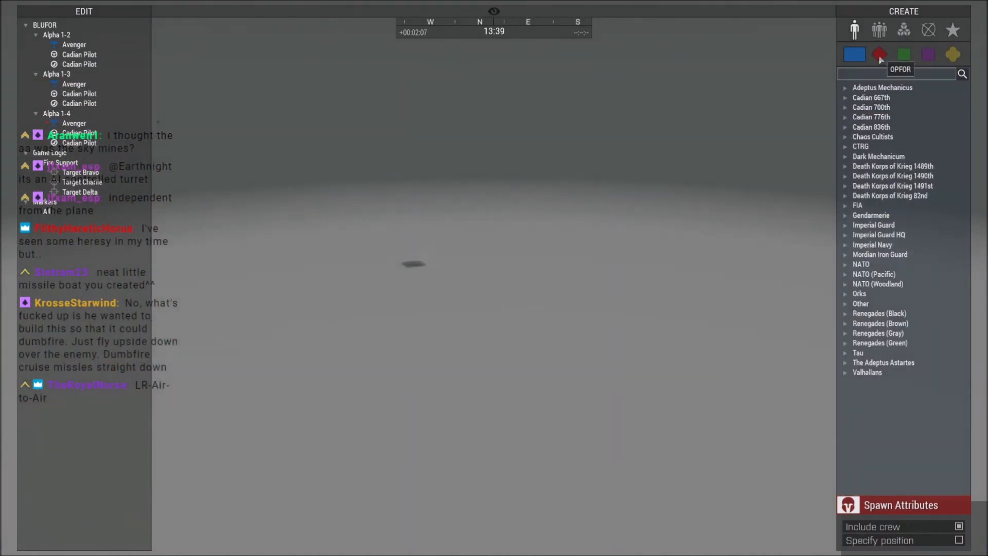
left_click(880, 55)
key("z")
key("a")
key("w")
key("z")
key("w")
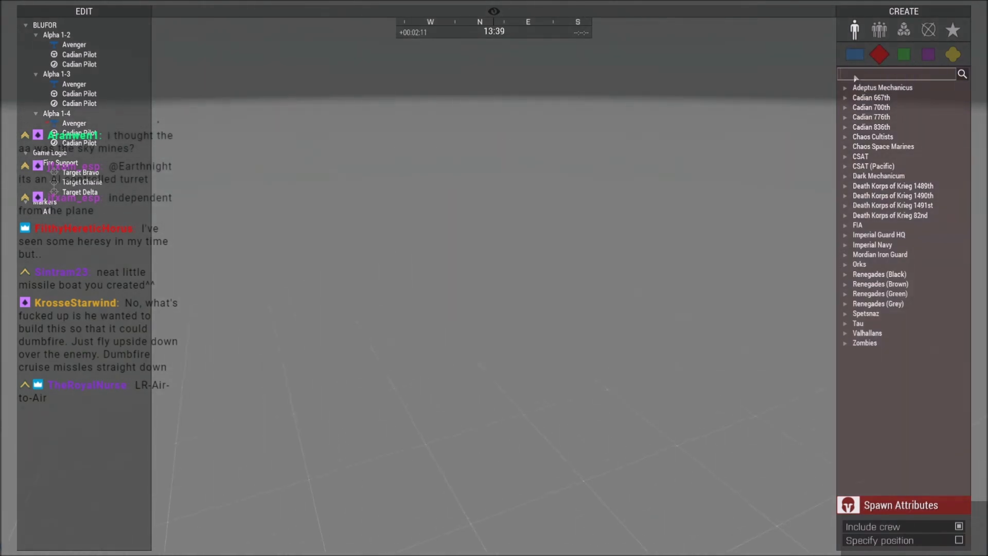
left_click(856, 76)
type("valk")
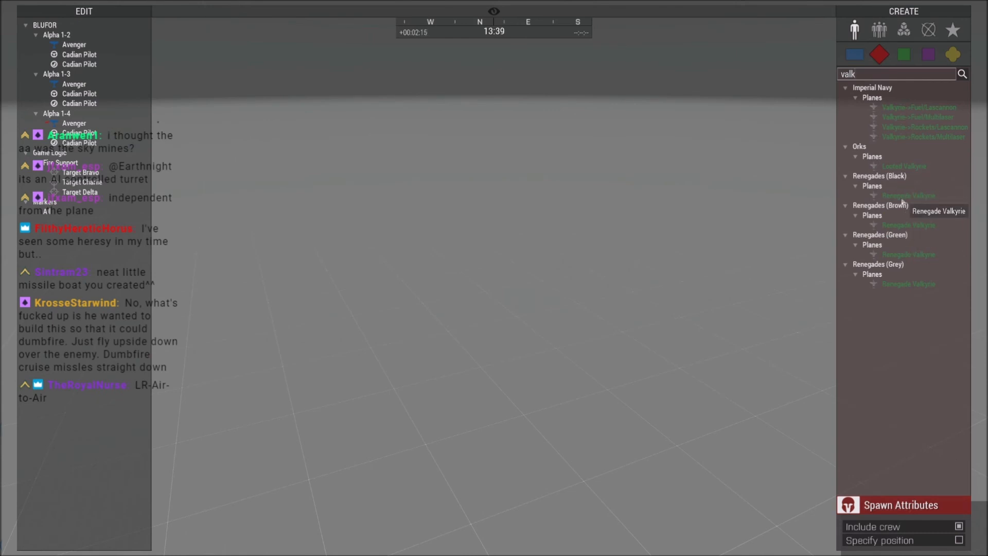
mouse_move(787, 159)
right_mouse_down()
mouse_move(783, 192)
mouse_move(793, 206)
mouse_move(793, 160)
right_mouse_up()
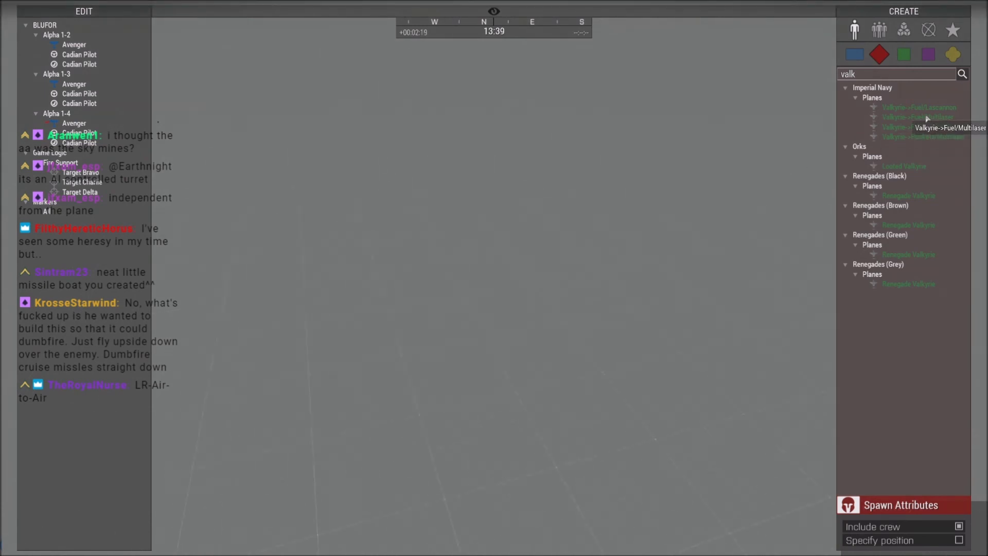
Place a BLUFOR Imperial Guard Valkyrie (Pylon Enabled) on the open ground and remove its crew.
left_click(854, 54)
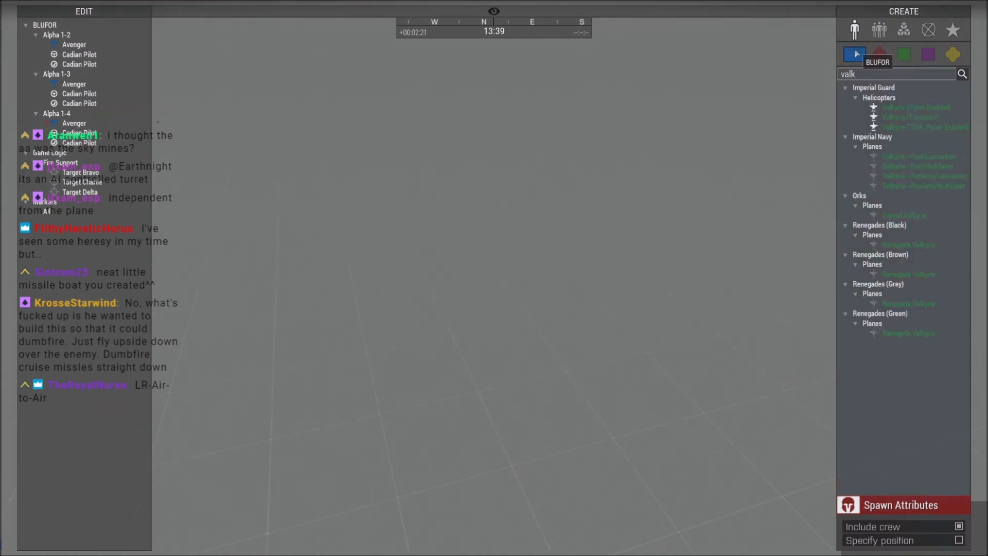
left_click(921, 116)
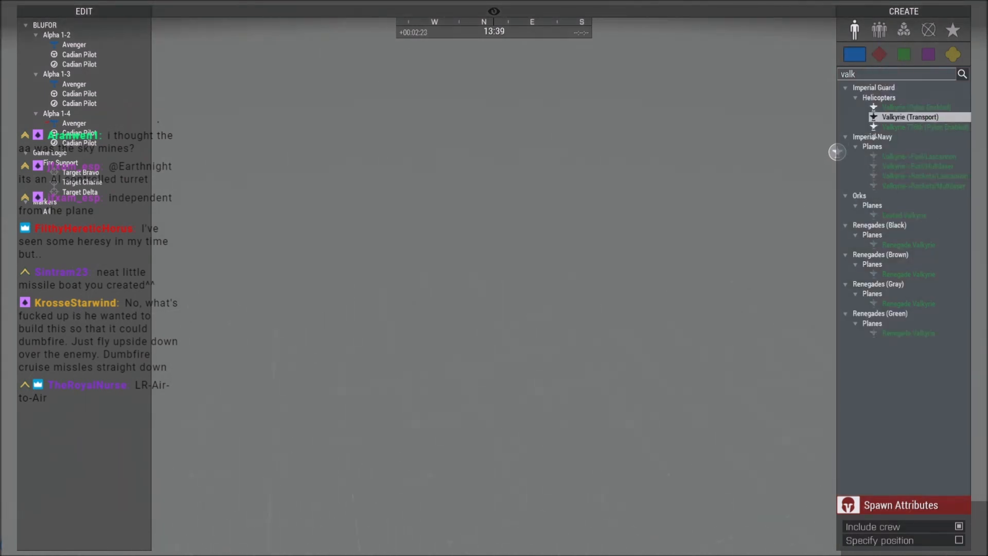
left_click(916, 107)
left_click(580, 252)
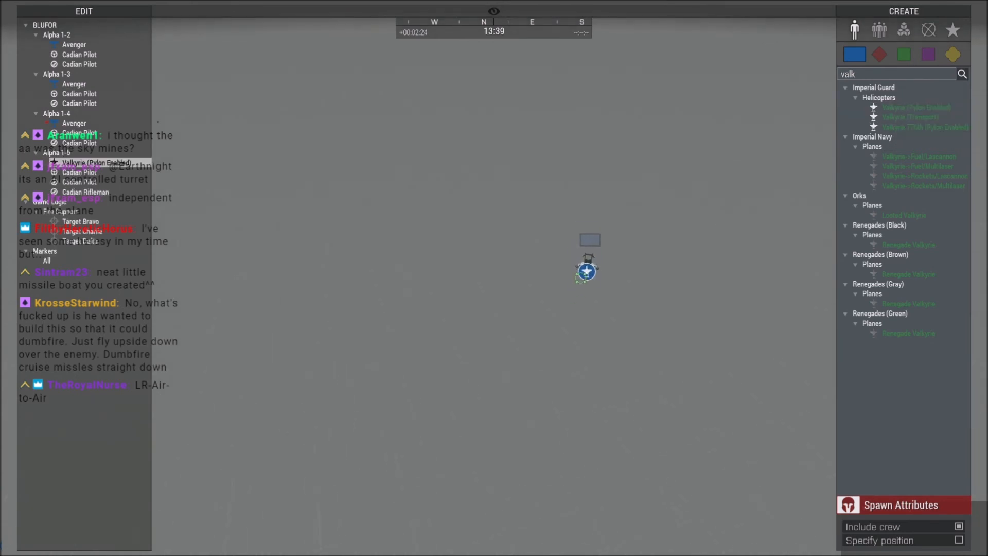
key("g")
left_click(601, 251)
Open the new Valkyrie for vehicle customisation and choose a decal from its appearance options.
double_click(590, 277)
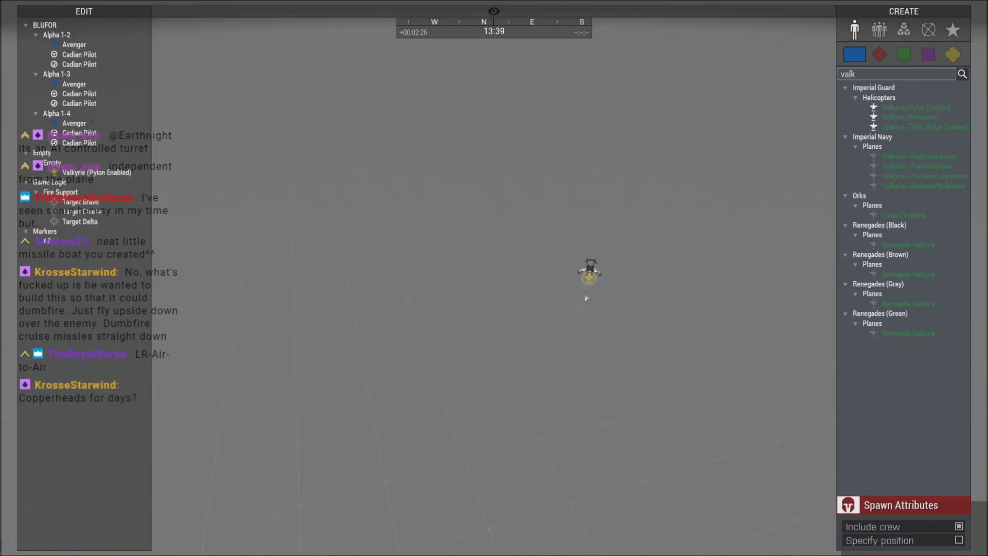
left_click(552, 444)
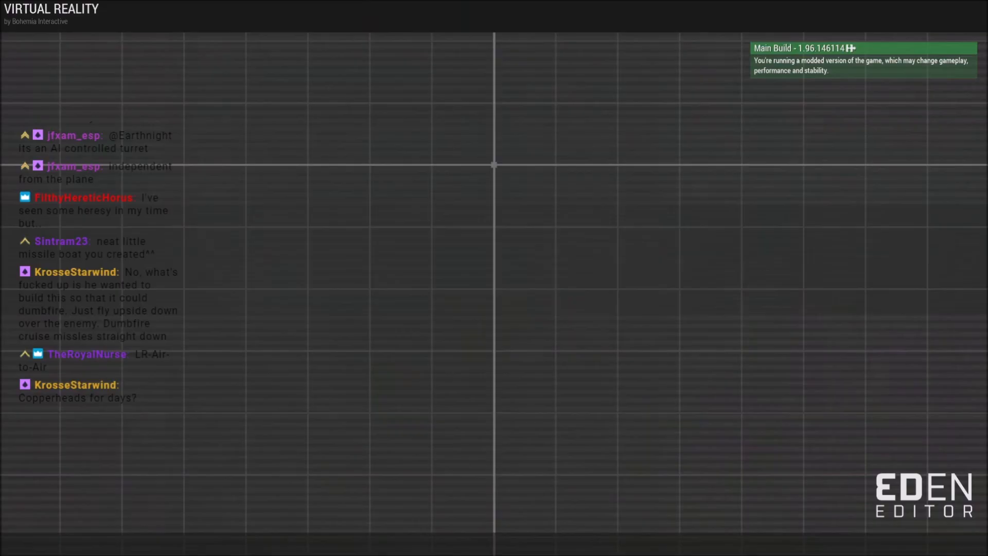
left_click(22, 60)
left_click(23, 70)
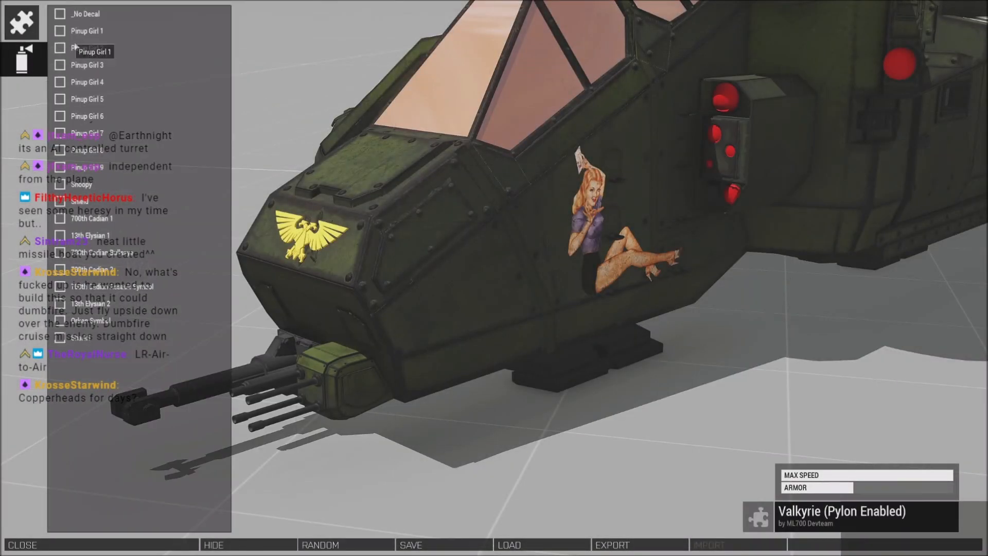
left_click(105, 336)
right_click_drag(379, 332, 405, 287)
key("Up")
key("Up")
key("Up")
key("Up")
key("Up")
key("Up")
key("Up")
key("Up")
key("Up")
key("Up")
key("Up")
key("Up")
key("Up")
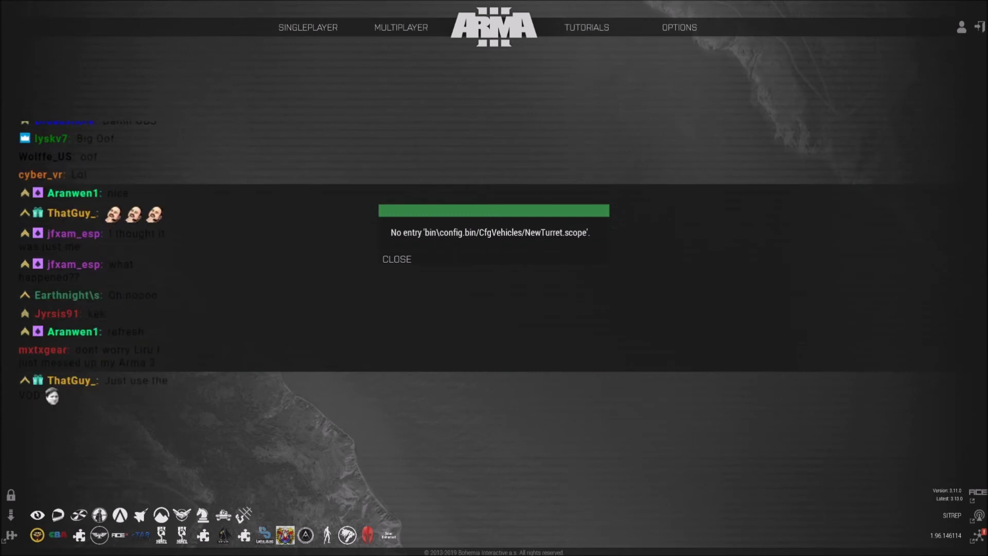
Dismiss the config error messages and open the scenario editor on the Virtual Reality map.
left_click(426, 262)
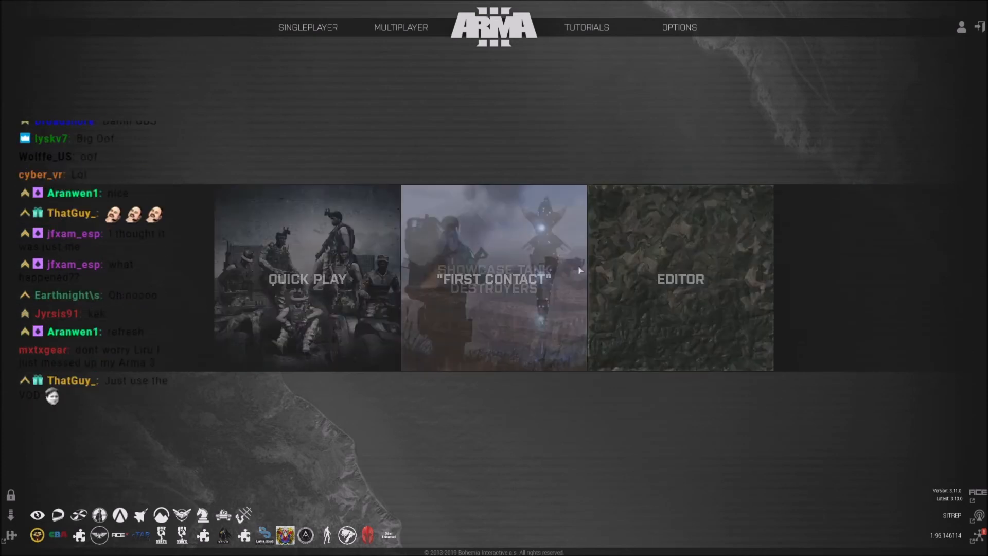
left_click(575, 272)
key("Escape")
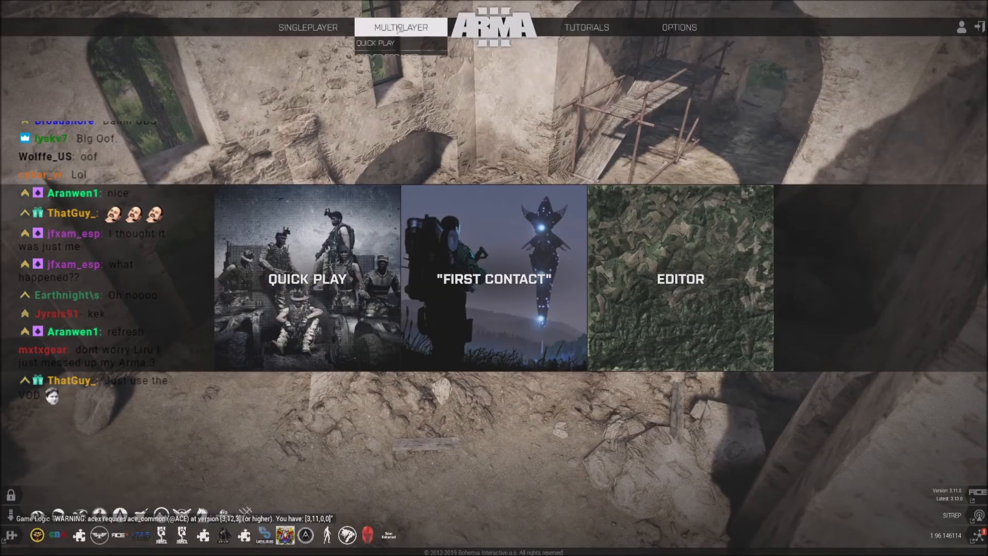
mouse_move(307, 31)
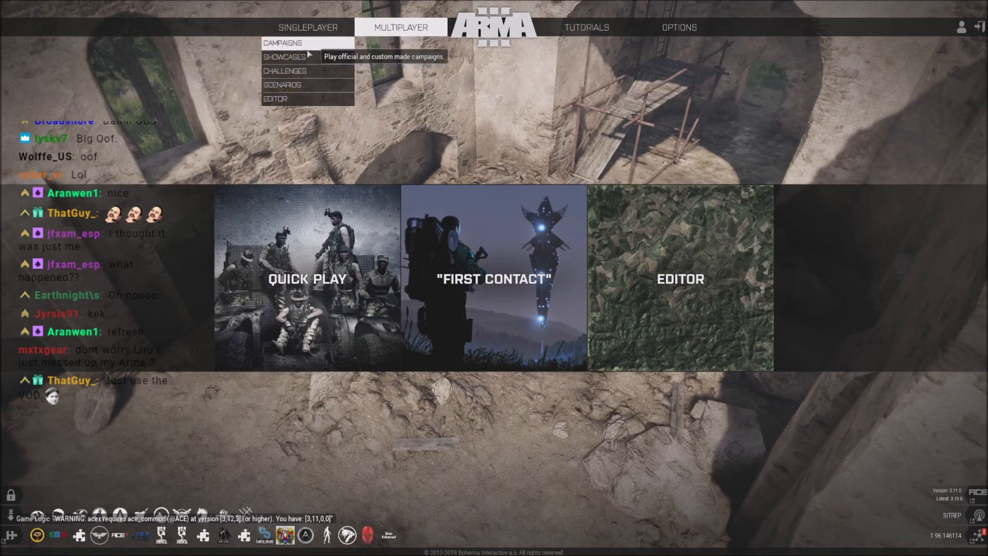
left_click(282, 98)
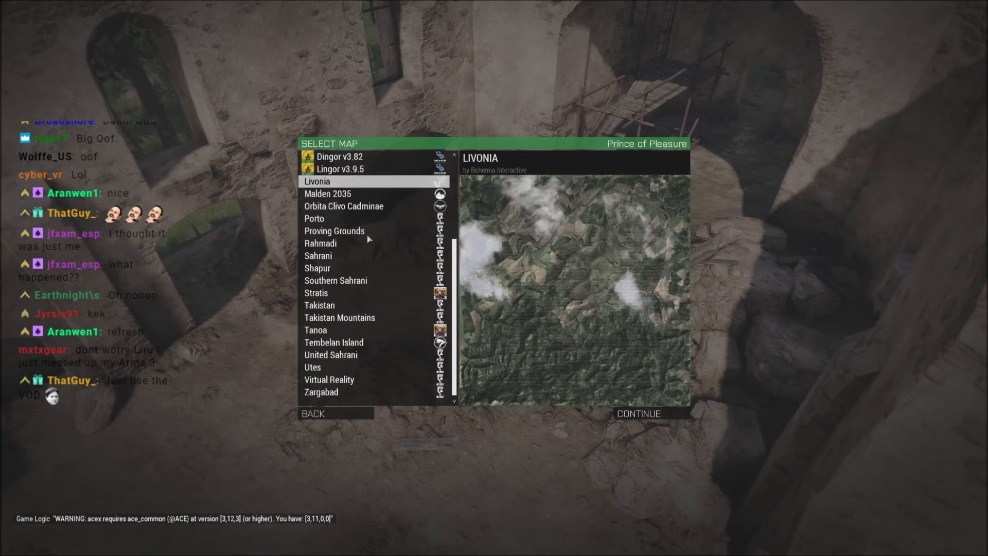
scroll(360, 227, "up", 5)
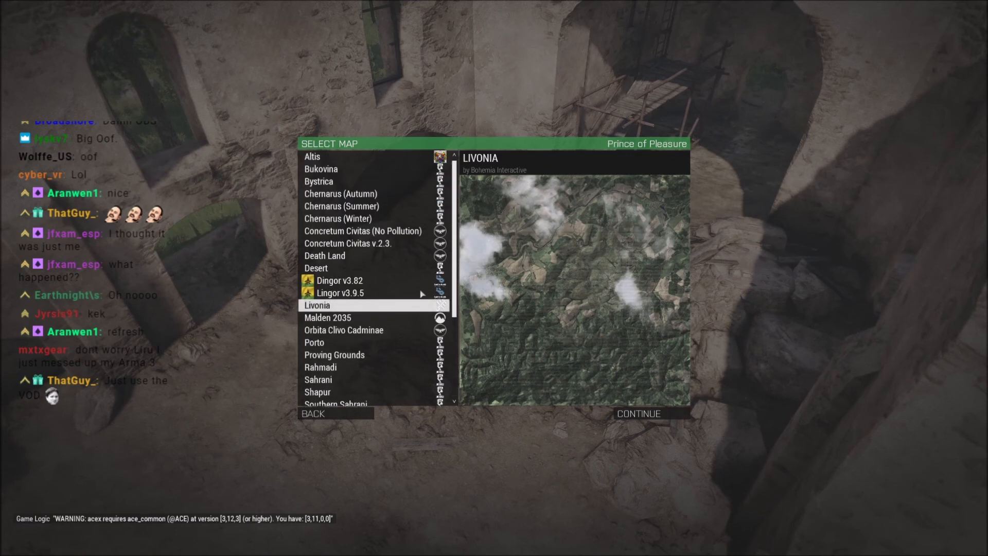
scroll(332, 366, "down", 4)
left_click(329, 380)
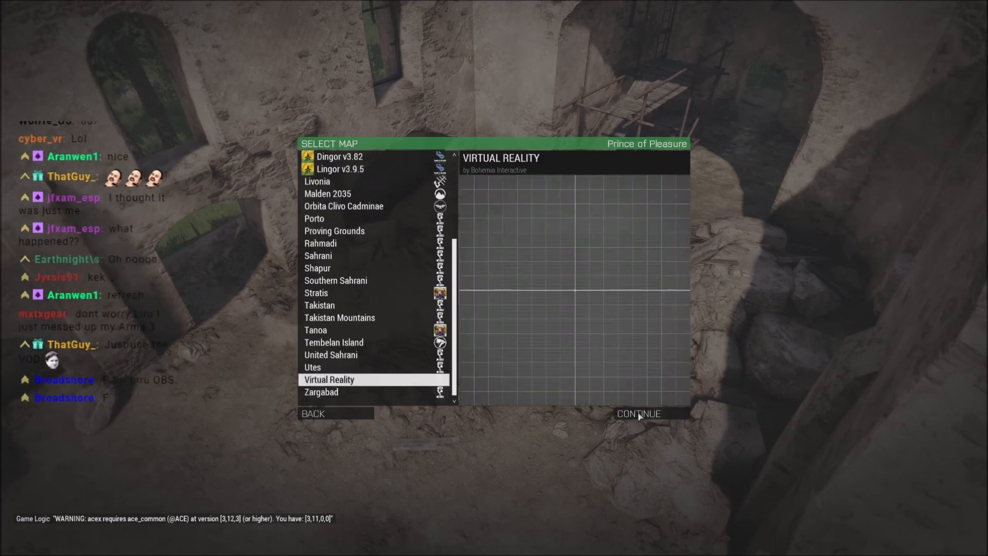
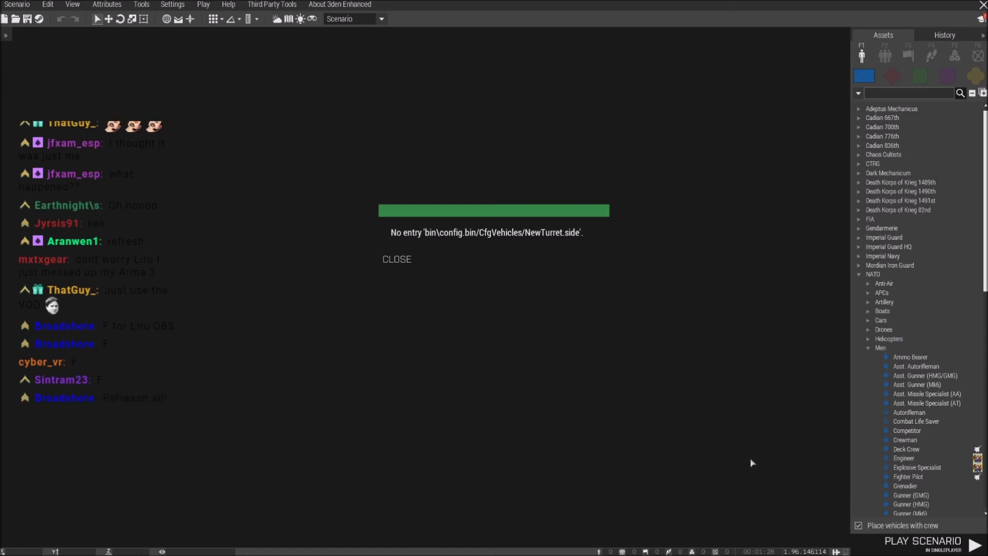
left_click(398, 260)
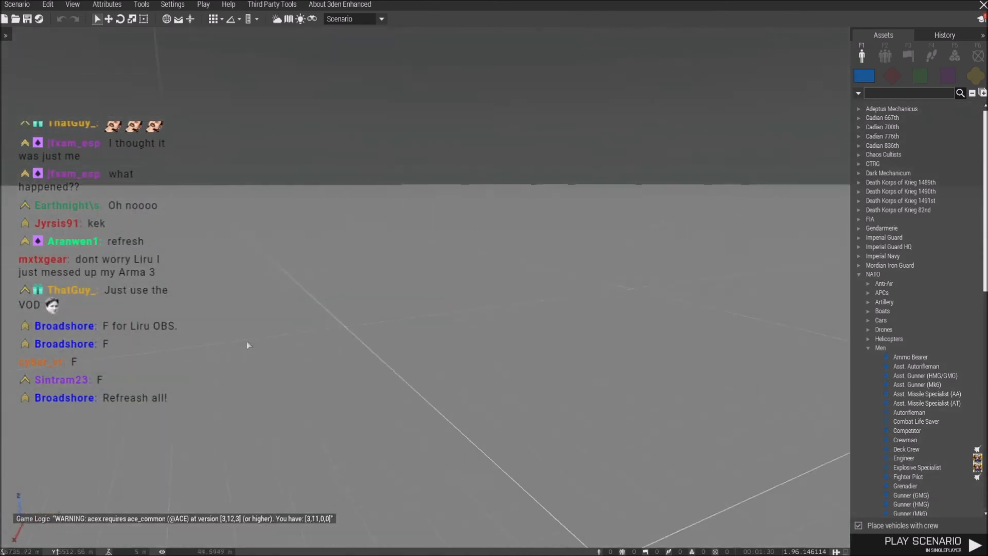
Sort the saved missions by date modified and open Weapon_Testing.
left_click(16, 5)
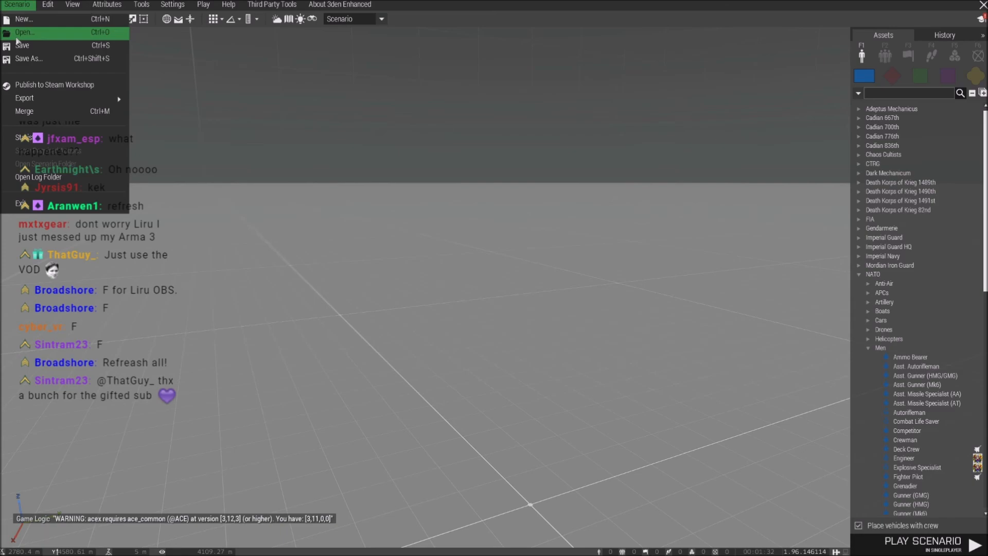
left_click(22, 32)
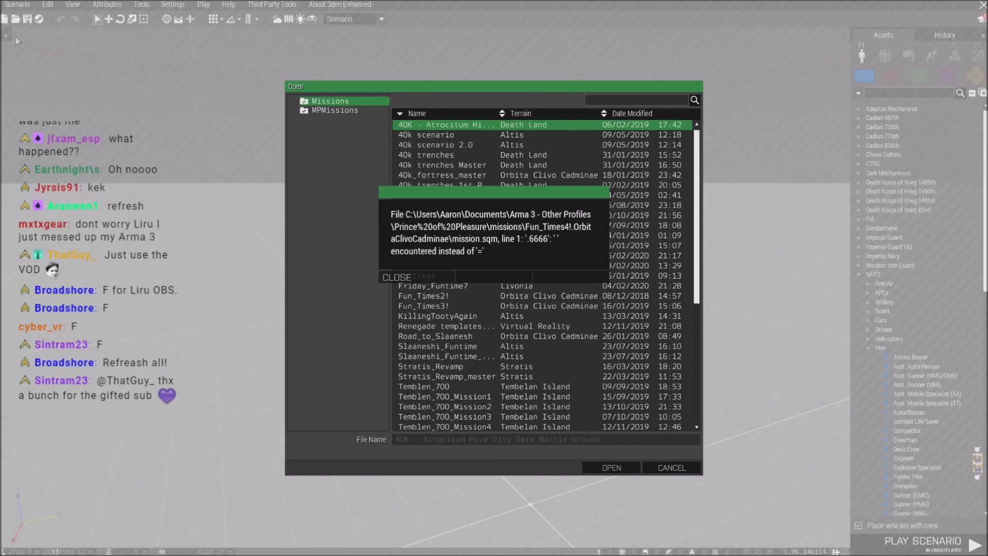
left_click(402, 277)
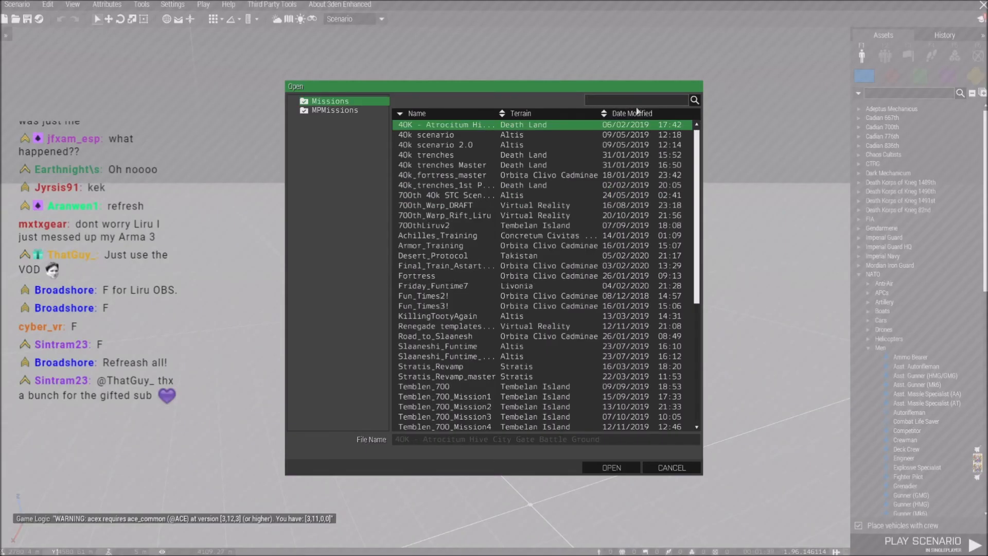
left_click(637, 113)
left_click(569, 173)
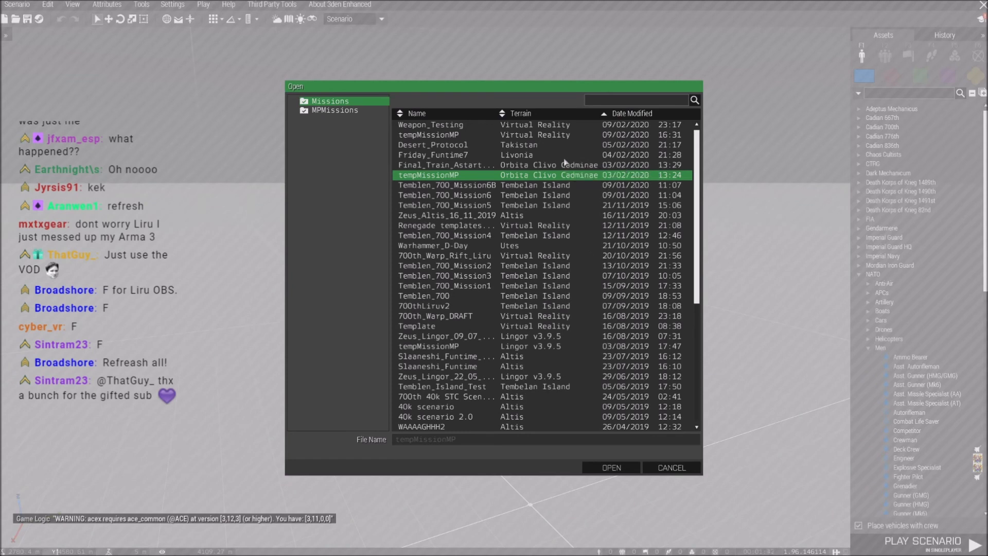
left_click(533, 225)
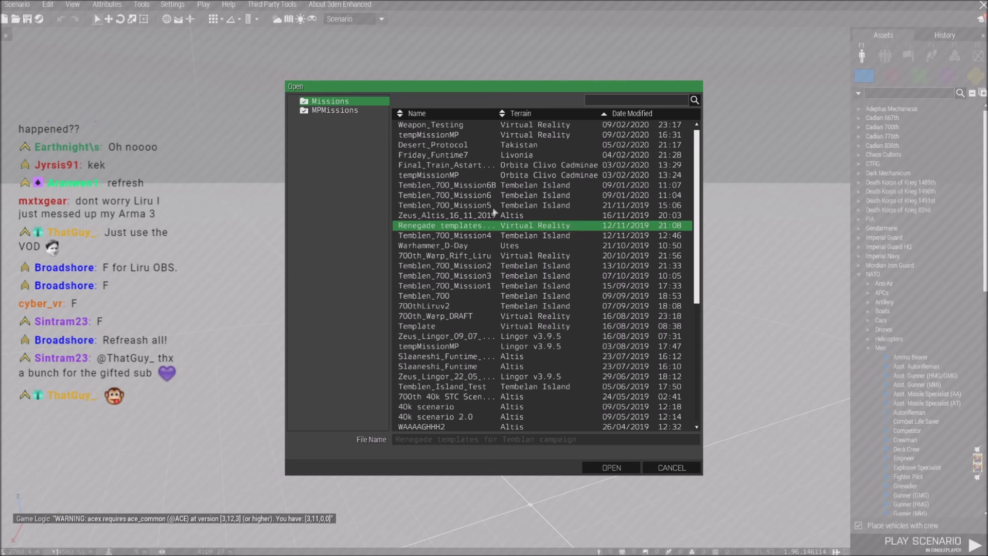
left_click(488, 237)
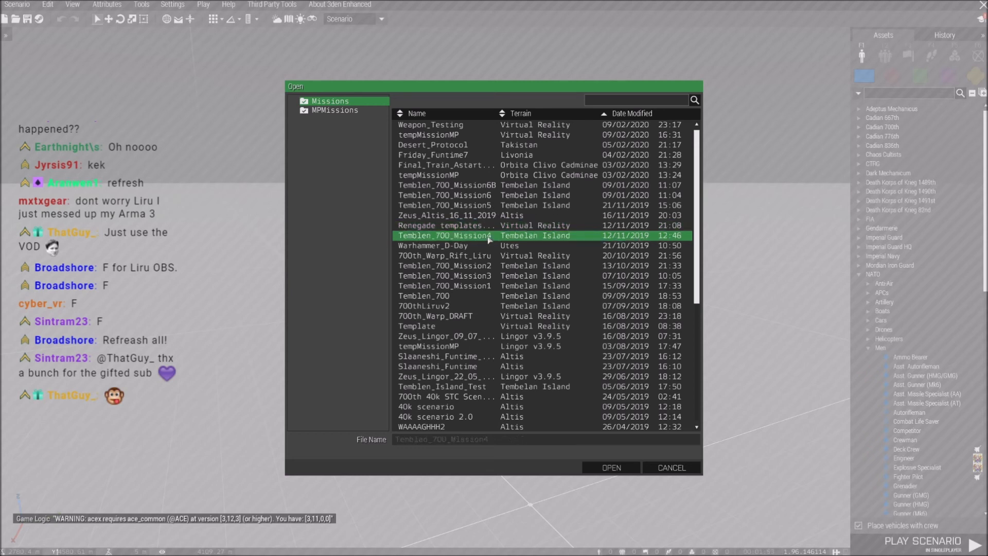
left_click(487, 277)
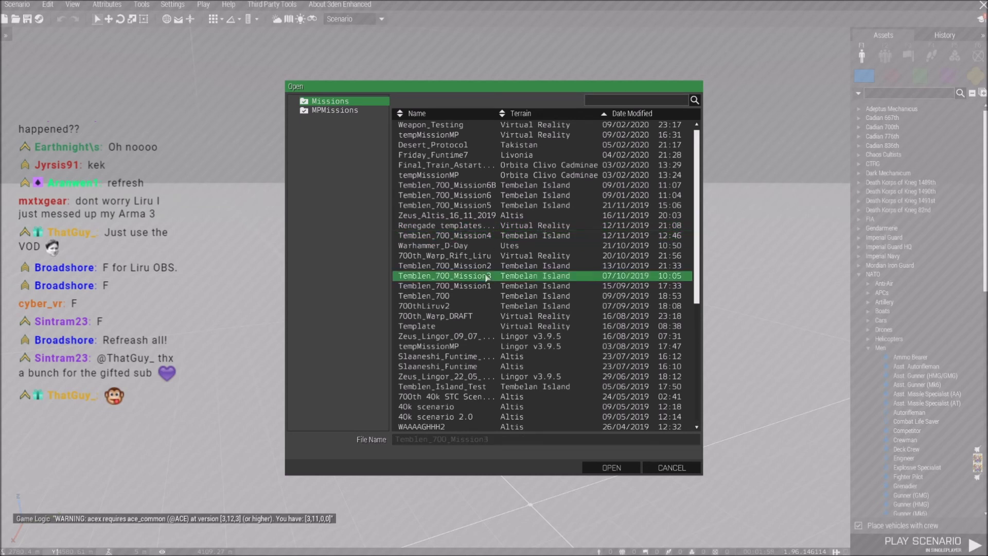
left_click(452, 125)
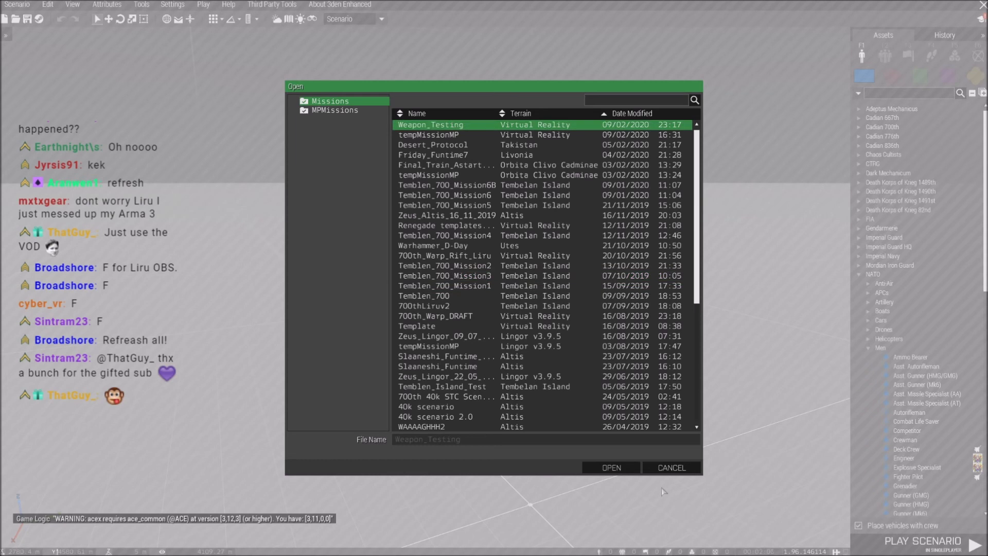
left_click(607, 468)
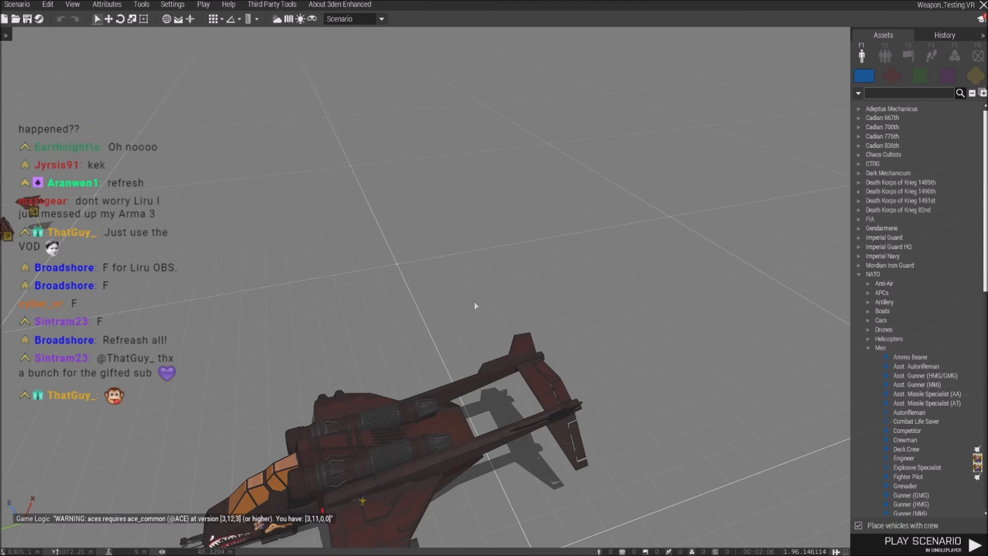
Duplicate the Mk41 VLS launcher and place the copy on the ground beside the red Valkyrie.
scroll(474, 306, "down", 8)
key("ctrl+c")
key("ctrl+v")
left_click_drag(541, 224, 531, 211)
left_click(577, 238)
Give the copied Mk41 VLS the Init code "[this] joinSilent createGroup east;".
scroll(577, 238, "up", 1)
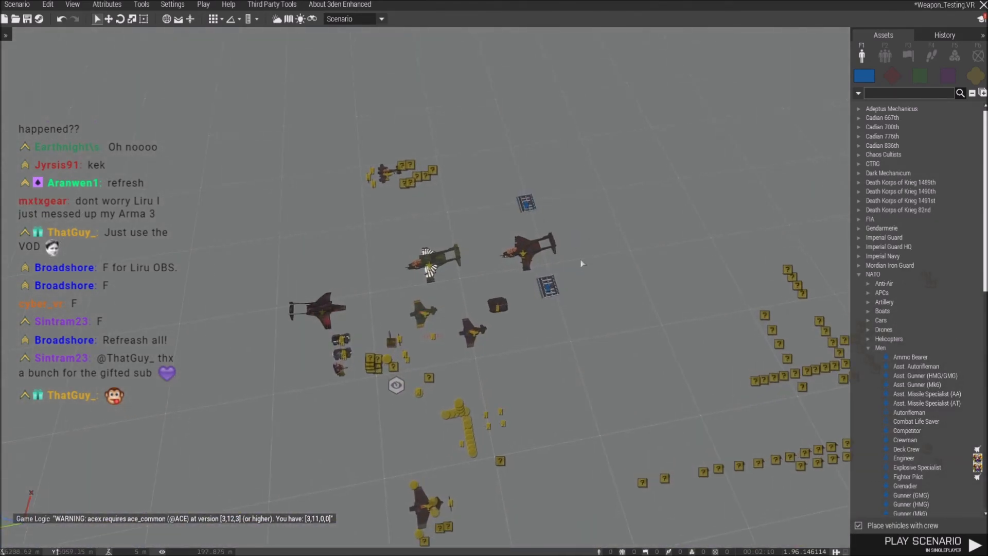
scroll(581, 263, "up", 3)
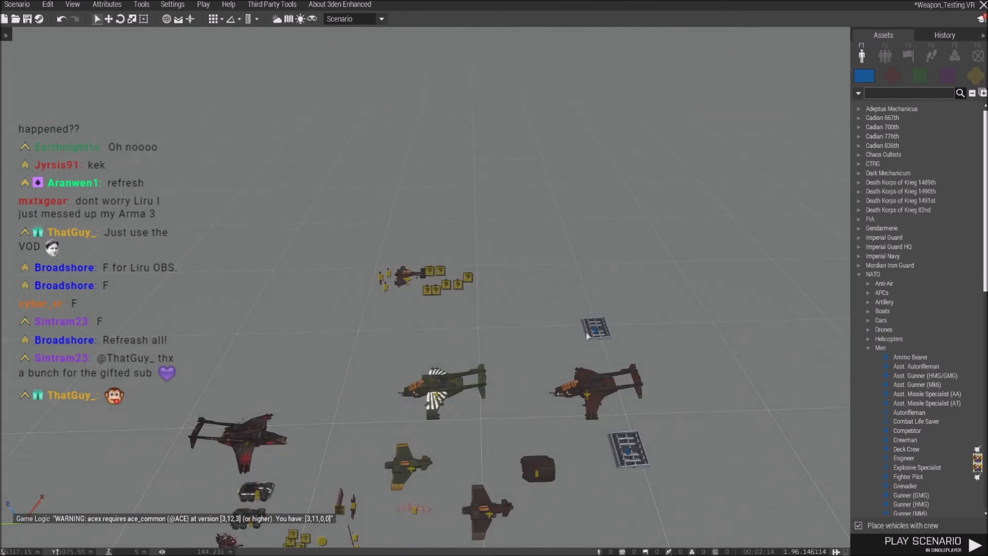
scroll(656, 352, "up", 3)
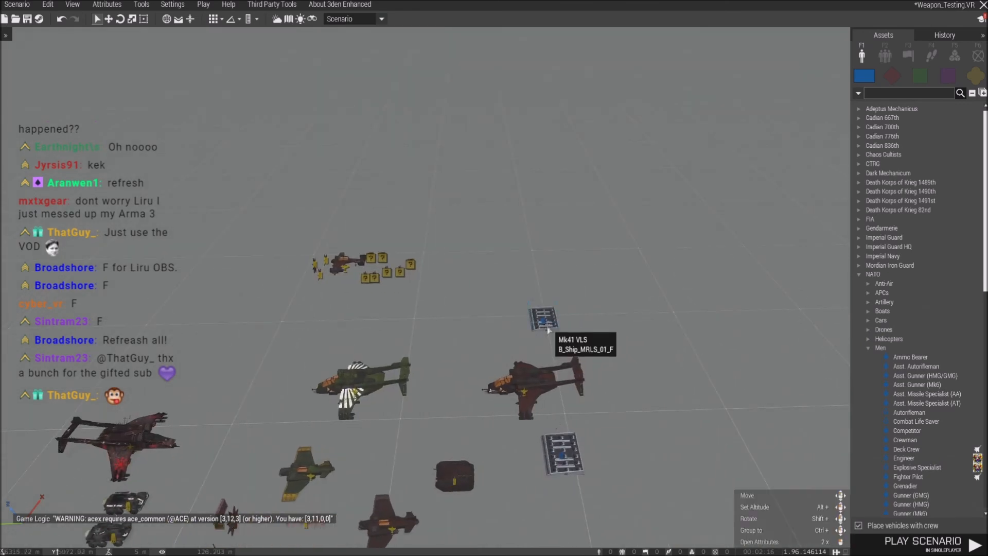
double_click(547, 324)
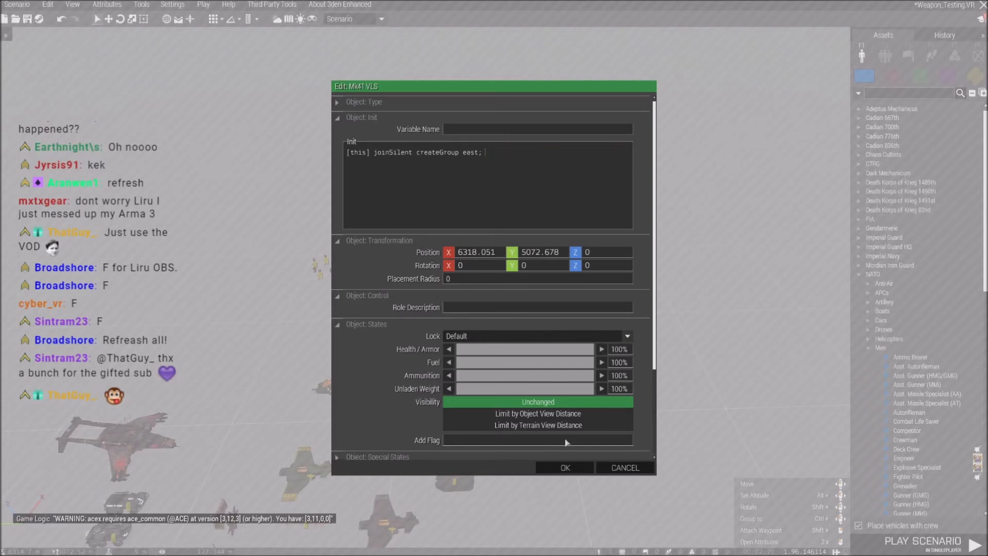
left_click(565, 466)
Start Weapon_Testing in multiplayer on a LAN server on port 2302, using the Ammo Bearer role in Alpha 1-1.
key("w")
key("s")
left_click(208, 5)
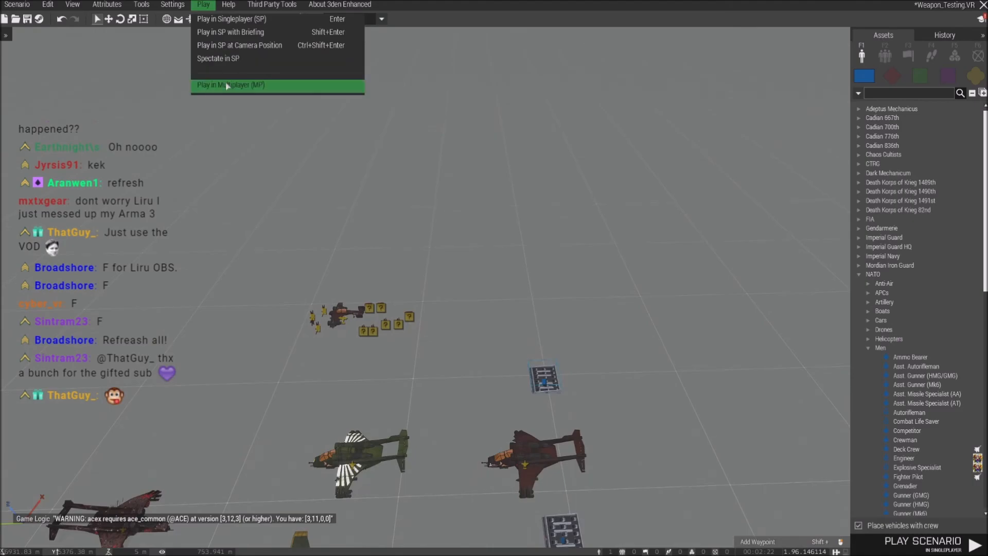
left_click(227, 86)
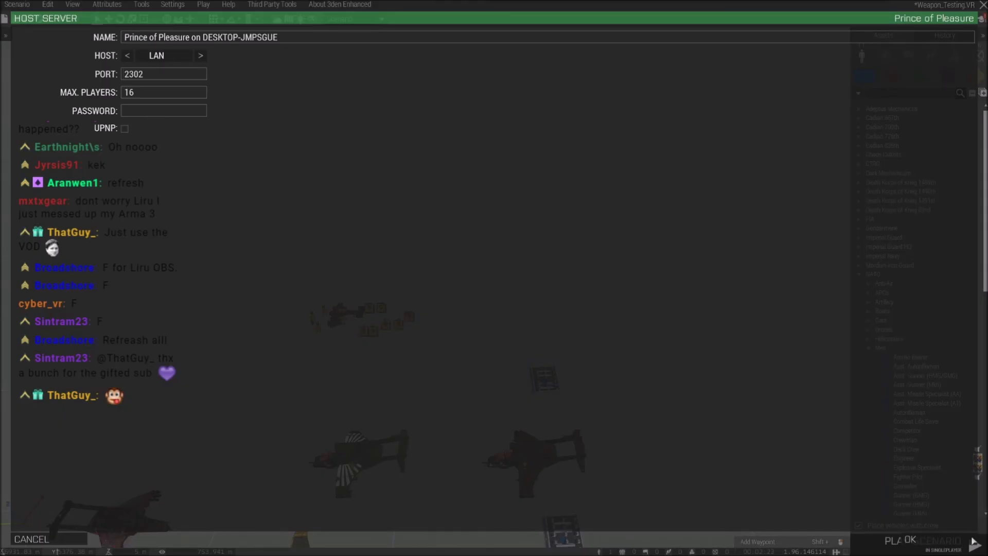
left_click(973, 541)
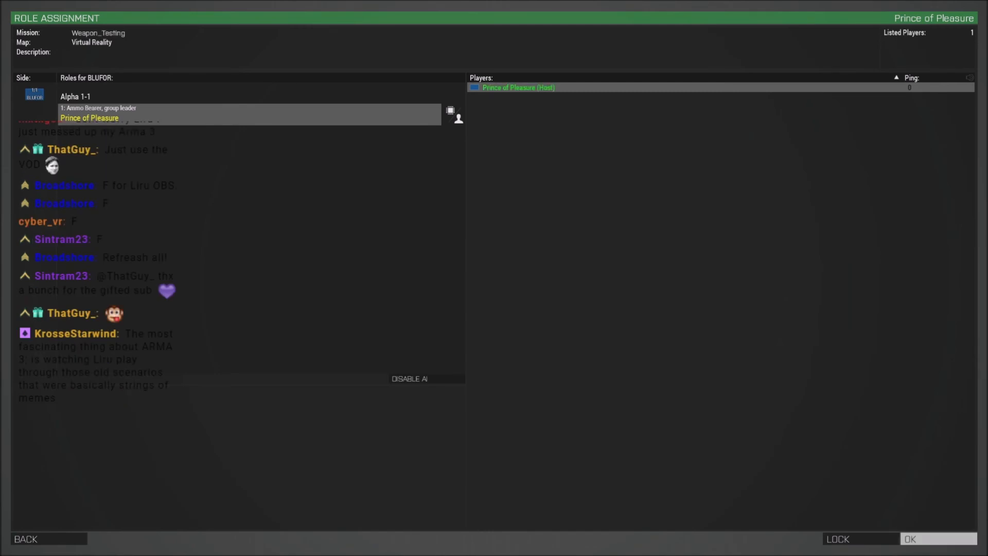
left_click(938, 538)
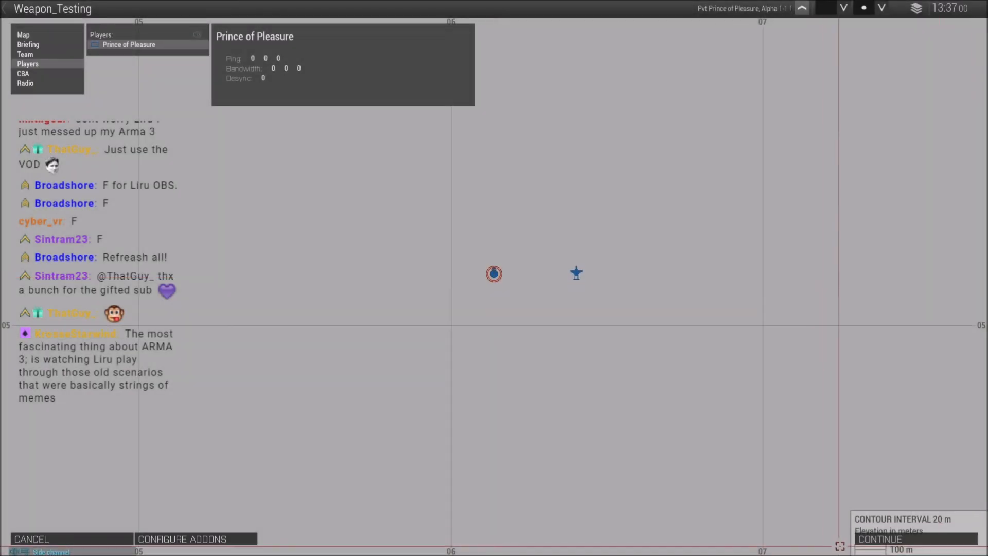
left_click(868, 540)
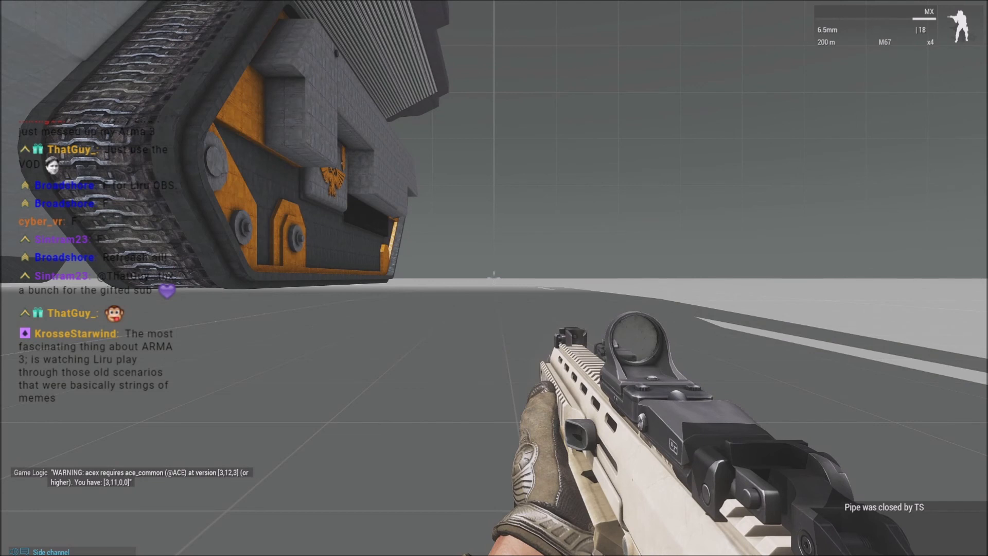
Open the Zeus interface, search the modules for "targ" and place a Create Target module on open ground away from the aircraft.
key("y")
left_click(426, 262)
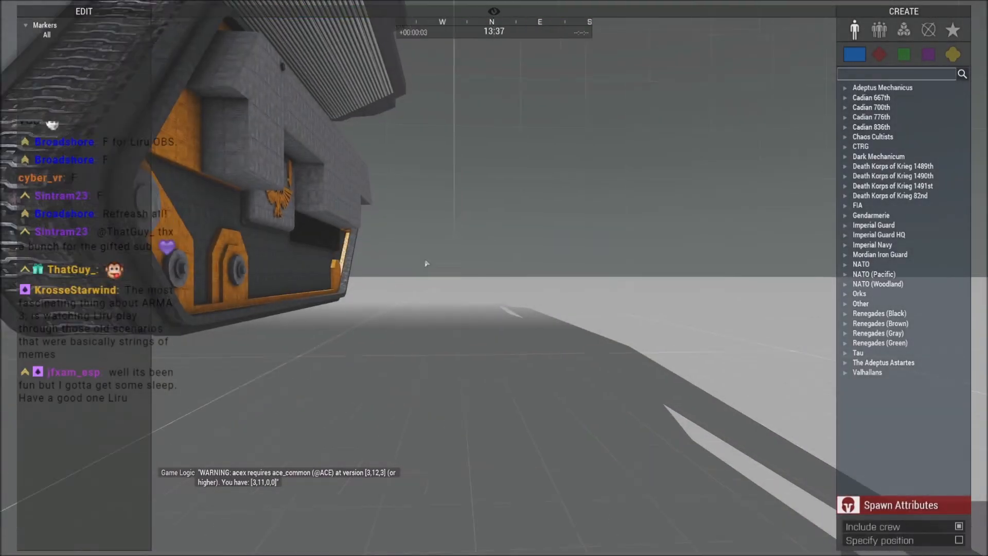
right_click_drag(426, 263, 494, 309)
key("w")
left_click(916, 14)
key("w")
right_click_drag(853, 48, 854, 329)
left_click(903, 29)
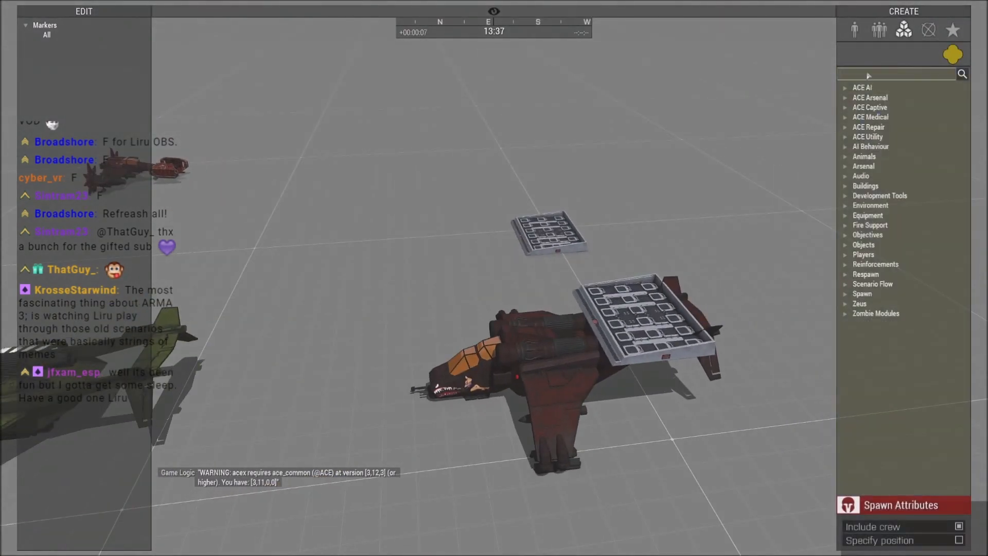
left_click(868, 75)
type("targ")
left_click(874, 98)
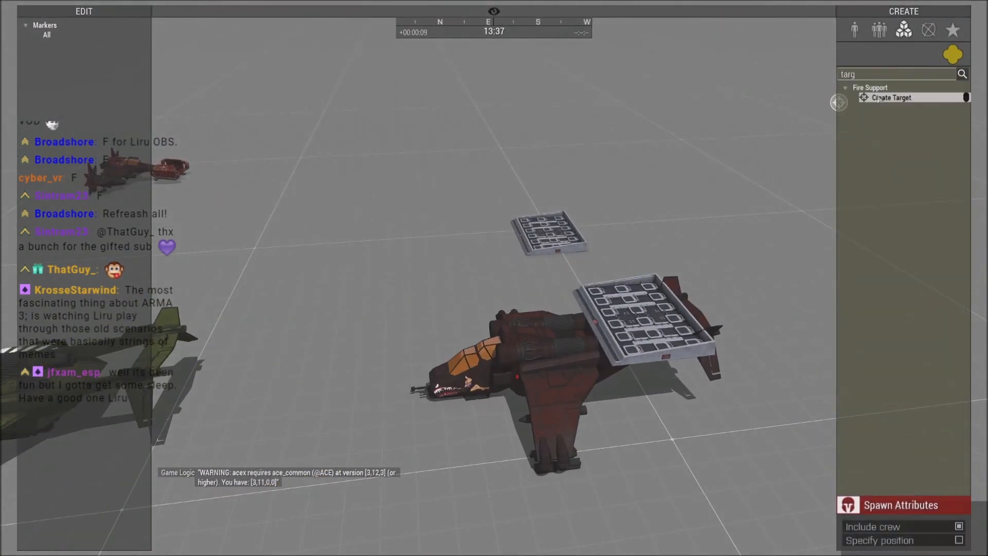
right_click_drag(721, 247, 504, 202)
left_click(504, 202)
left_click(653, 184)
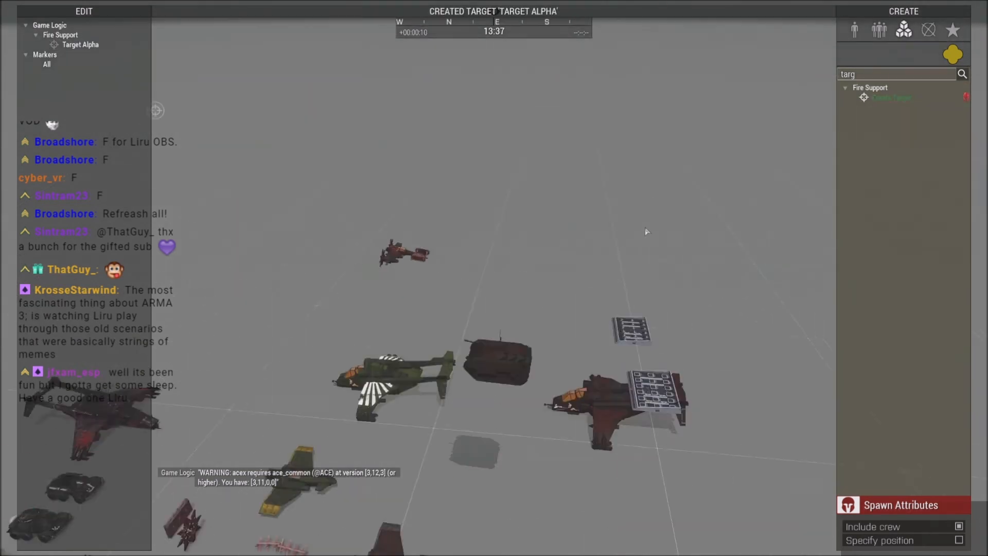
Place an Add/Remove editable Objects module near the red Valkyrie to make the surrounding aircraft and launchers editable.
key("w")
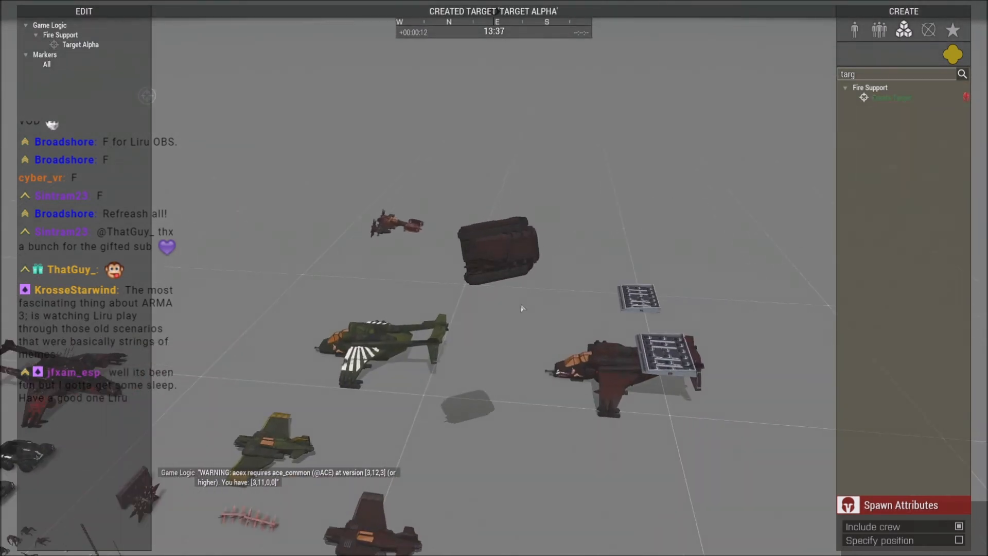
right_click_drag(522, 307, 537, 351)
key("z")
key("w")
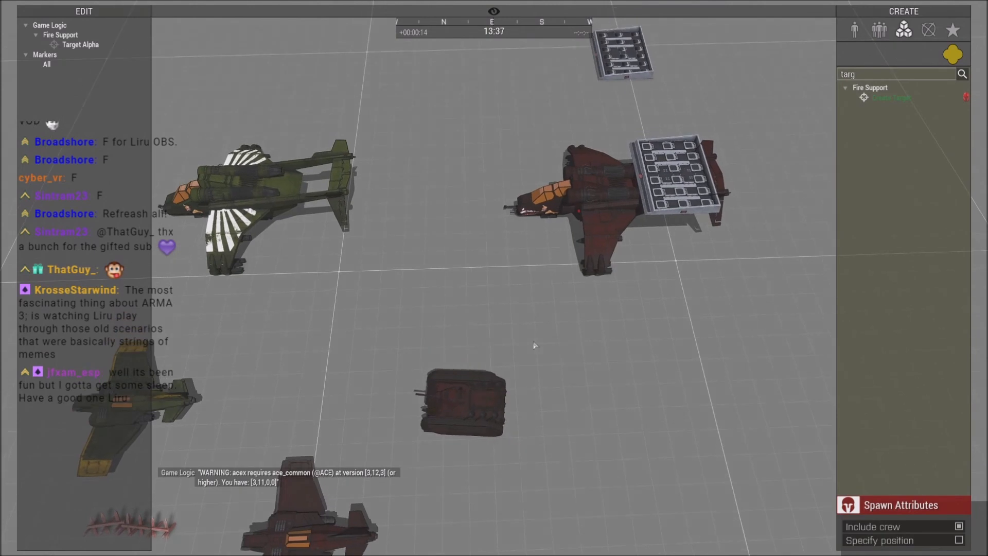
key("d")
key("z")
right_click(878, 76)
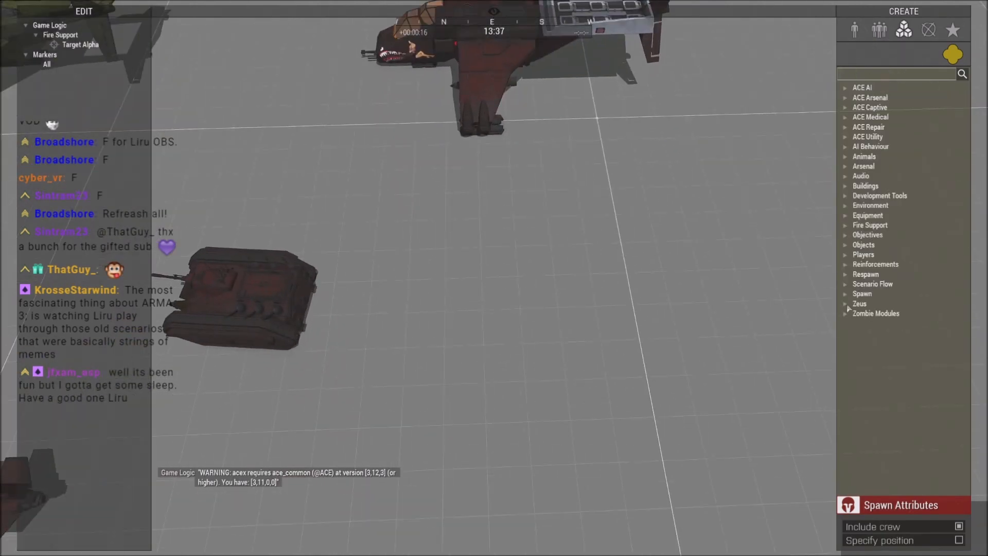
left_click(847, 304)
left_click(914, 313)
left_click(529, 151)
left_click(649, 312)
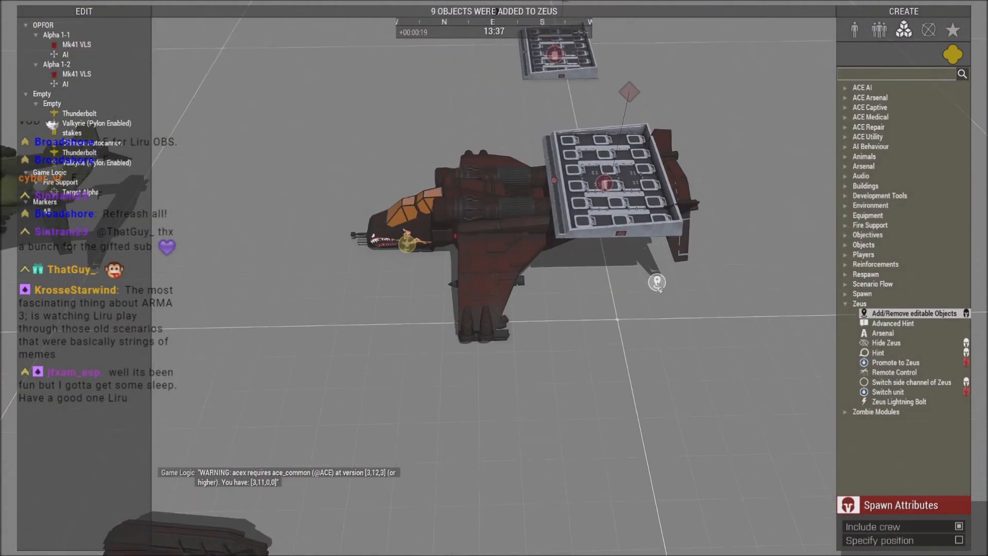
Search the modules for "art" and order an Artillery Fire Mission from the Mk41 VLS on the red Valkyrie, using Marker as target type.
left_click(850, 72)
type("art")
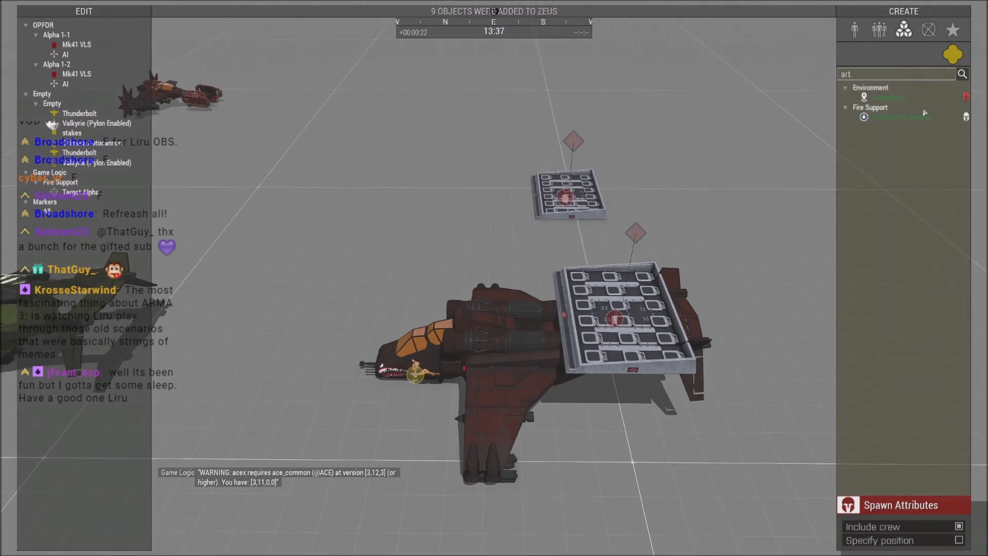
left_click(901, 117)
left_click(608, 318)
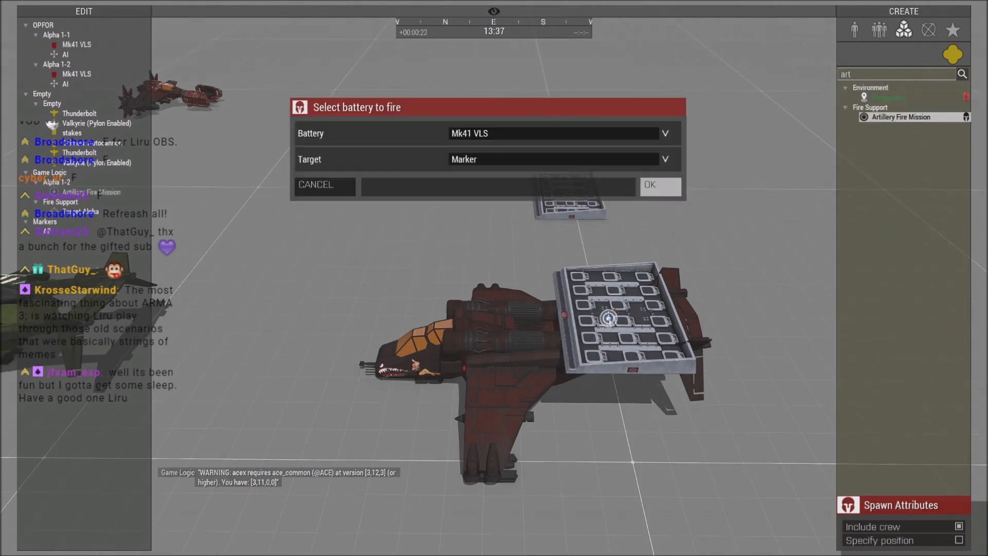
left_click(659, 185)
key("Return")
Delete the Mk41 VLS mounted on the red Valkyrie.
mouse_move(637, 339)
right_mouse_down()
mouse_move(556, 308)
mouse_move(576, 326)
mouse_move(481, 268)
right_mouse_up()
key("s")
key("w")
key("d")
left_click(550, 336)
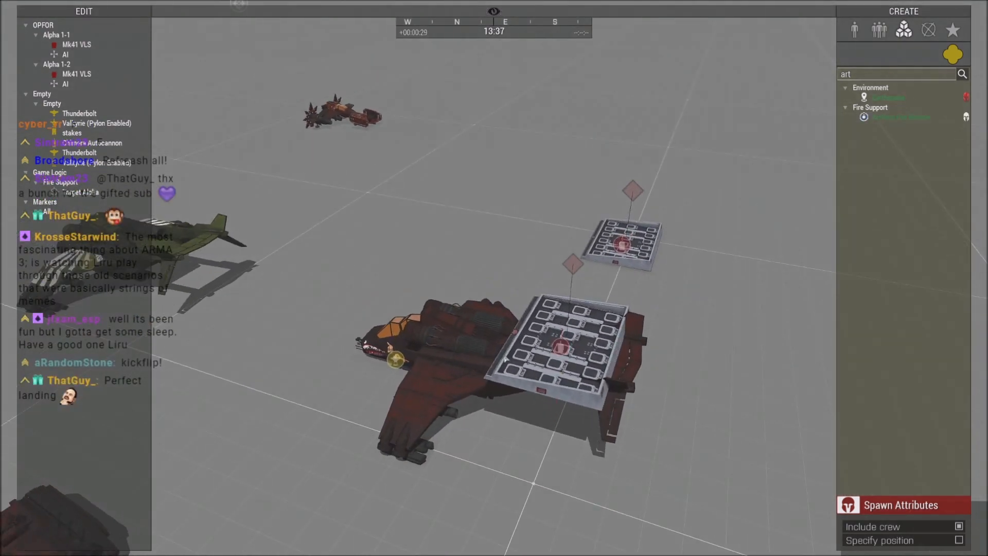
right_click_drag(508, 366, 486, 356)
left_click(508, 316)
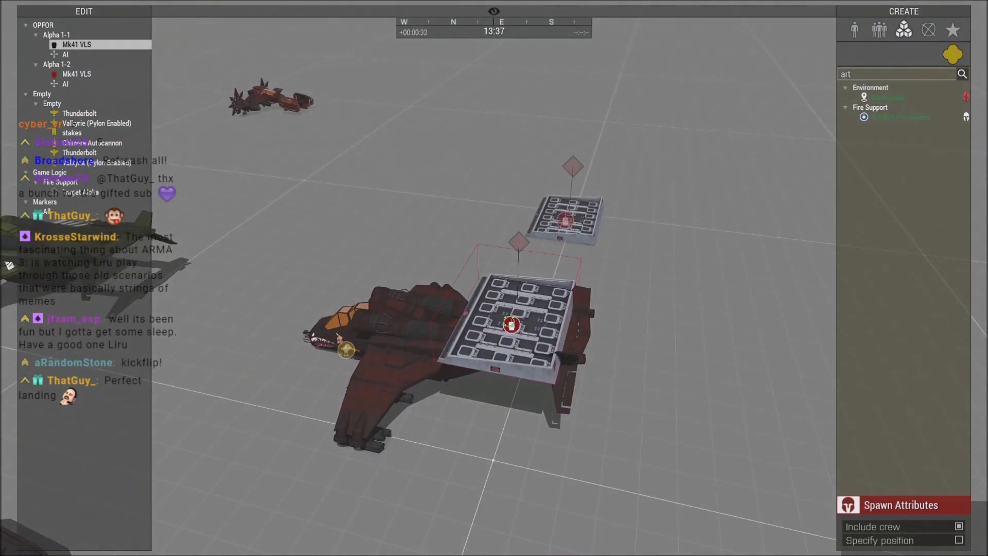
key("Delete")
Mount the remaining Mk41 VLS on the back of the red Valkyrie.
double_click(565, 221)
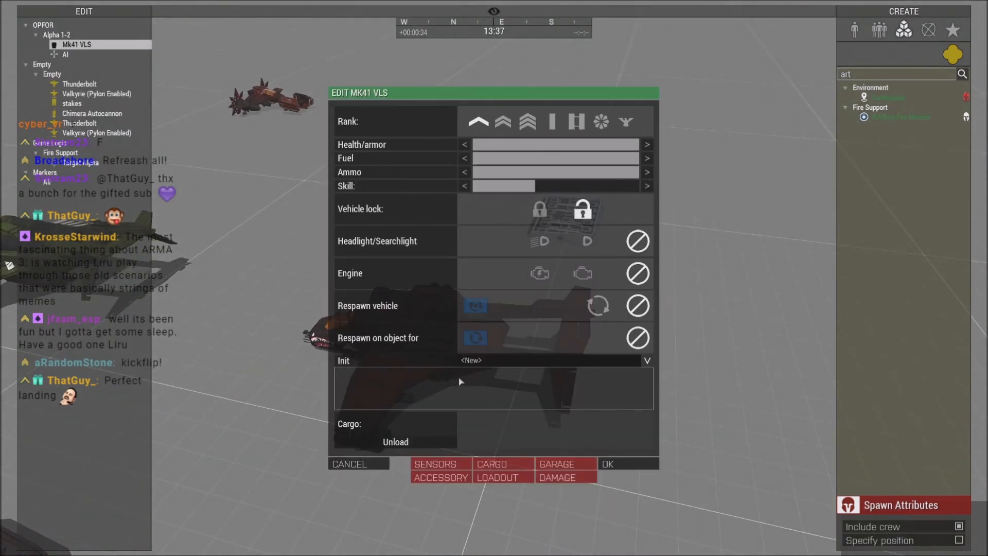
left_click(608, 464)
left_click(505, 382)
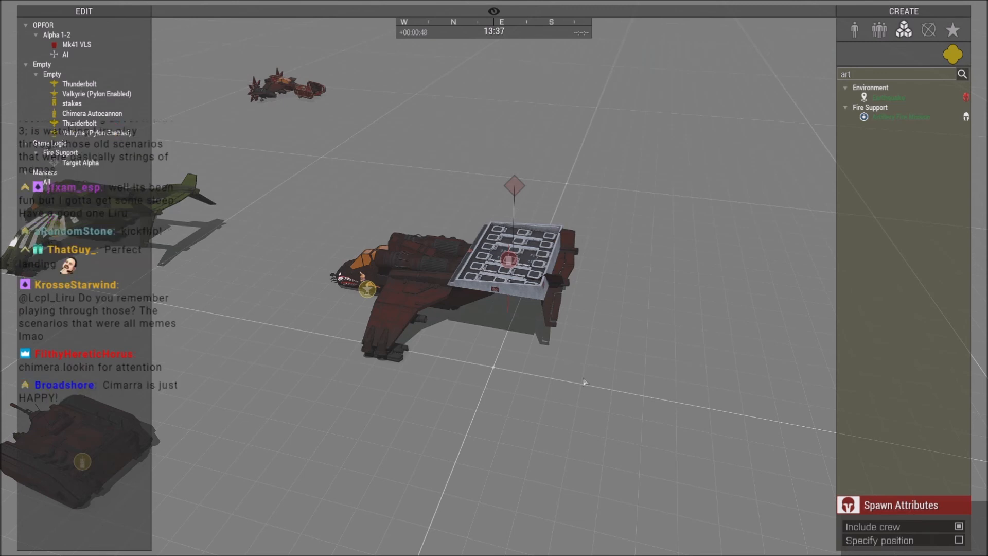
Order an Artillery Fire Mission of one Cruise Missile HE round from the newly mounted Mk41 VLS.
right_click_drag(585, 381, 557, 371)
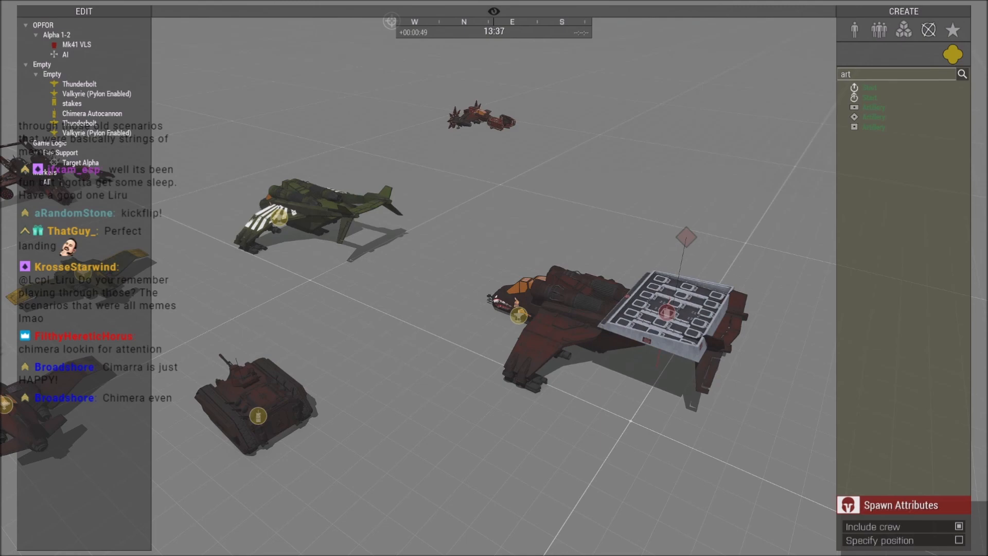
right_click_drag(548, 406, 505, 436)
key("w")
right_click_drag(462, 461, 549, 415)
key("w")
key("w")
key("s")
key("a")
key("w")
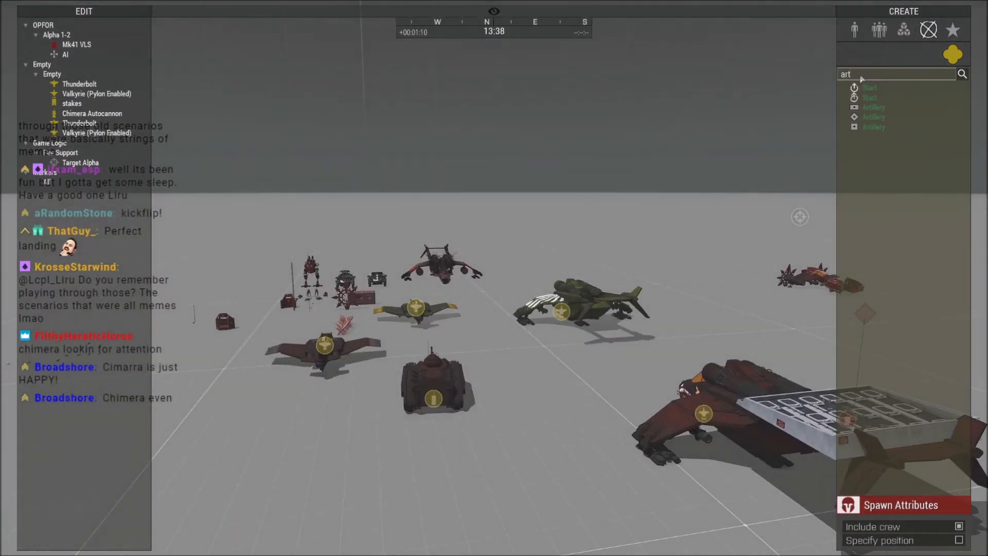
left_click(904, 31)
left_click(900, 117)
left_click(770, 374)
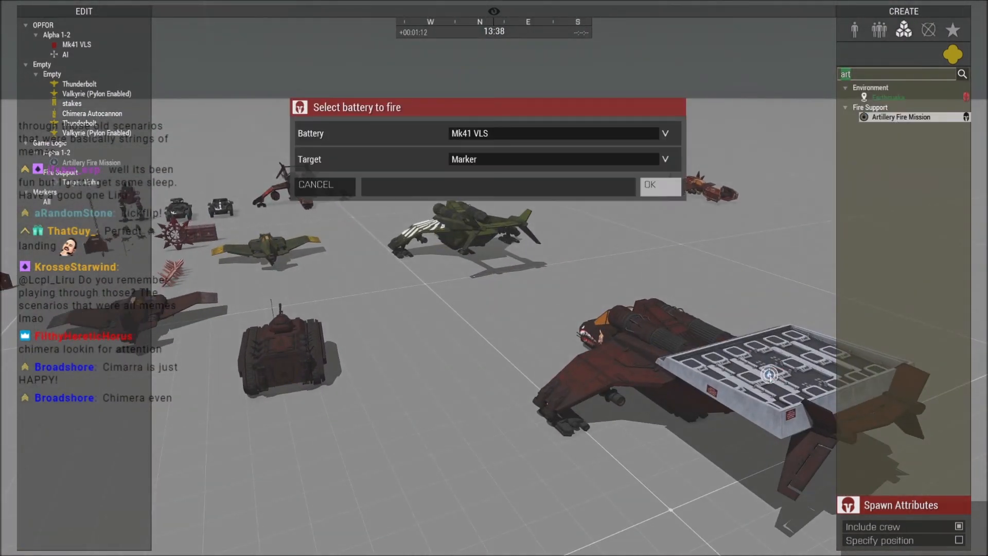
left_click(663, 186)
left_click(660, 264)
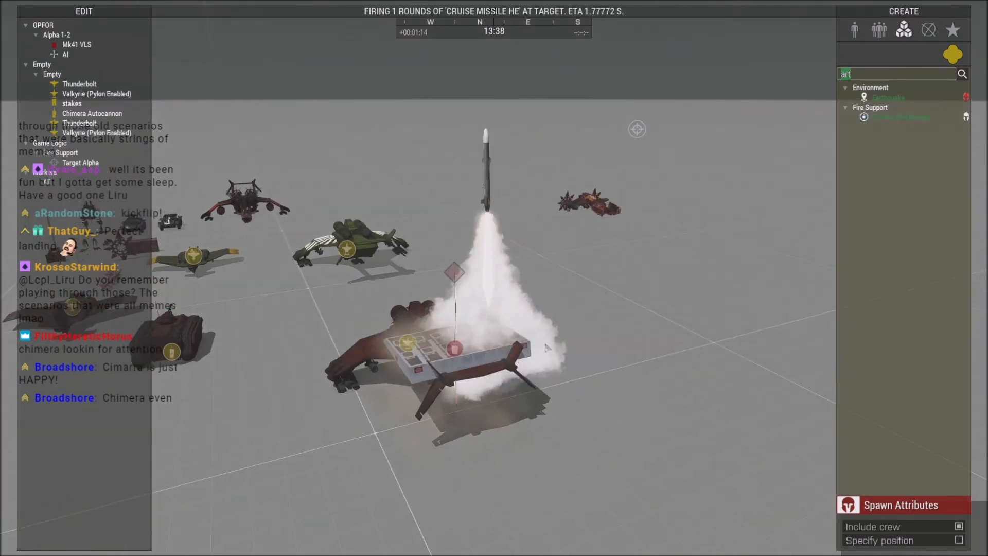
Create two more targets beside the first one with the Create Target module, with laser targets attached for Nobody.
key("q")
key("d")
right_click_drag(646, 368, 631, 368)
key("w")
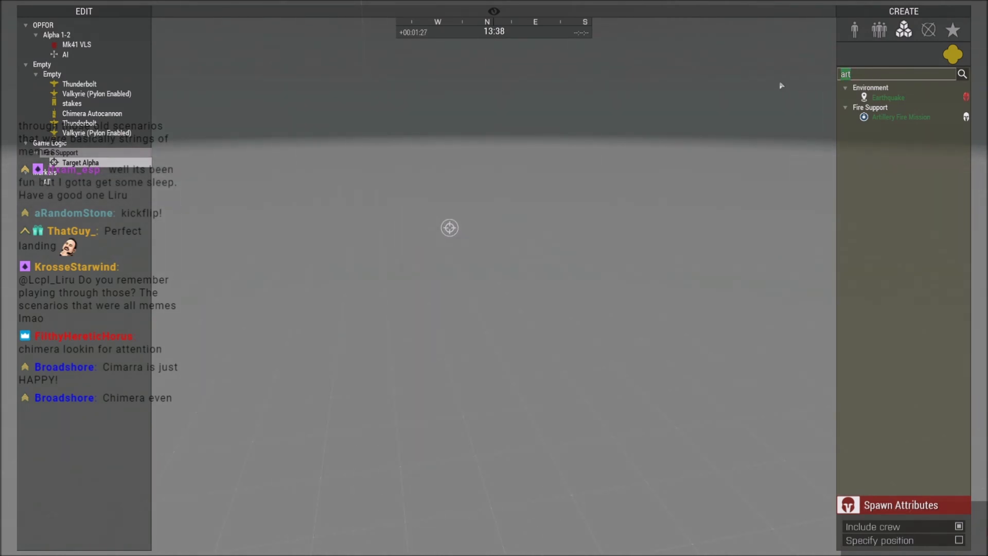
type("targ")
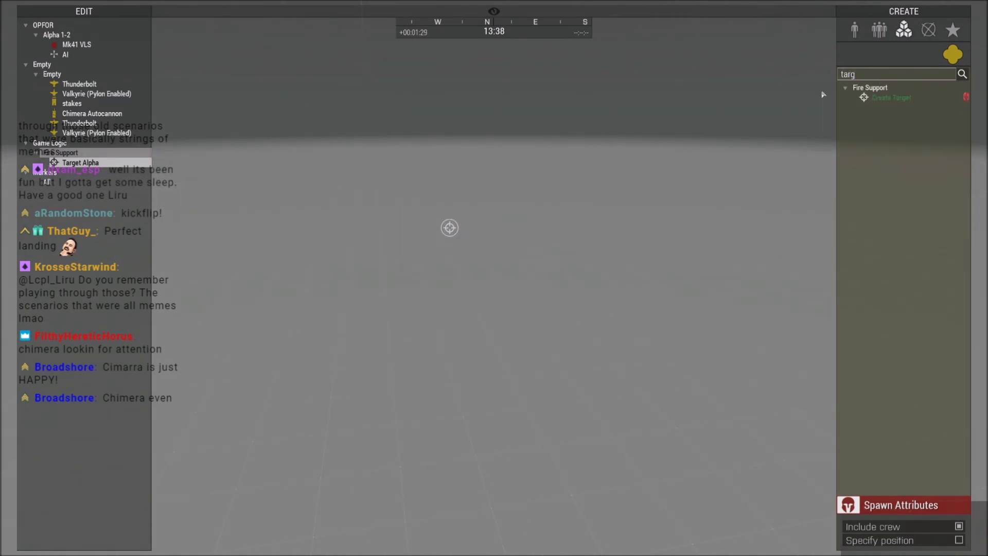
left_click(891, 98)
left_click(487, 299)
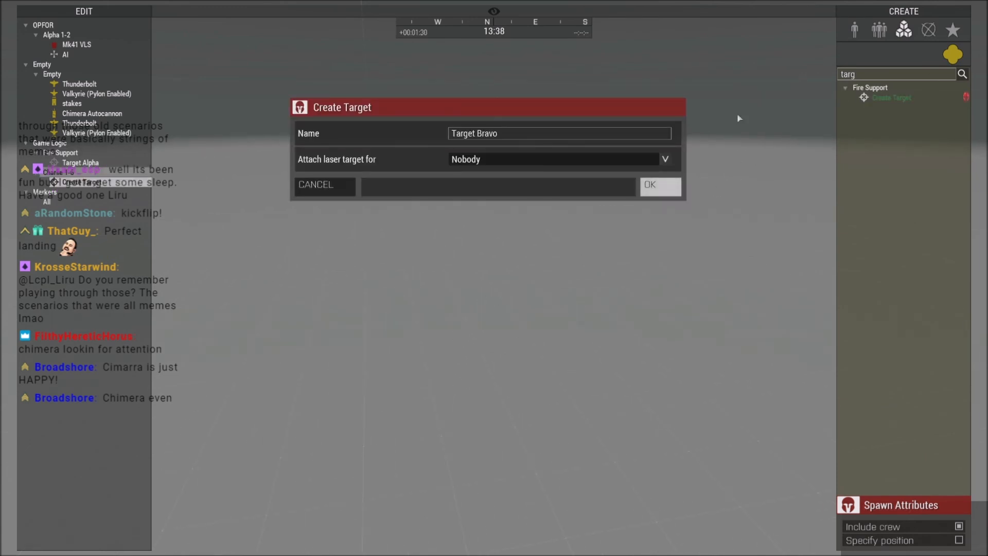
left_click(660, 185)
left_click(628, 323)
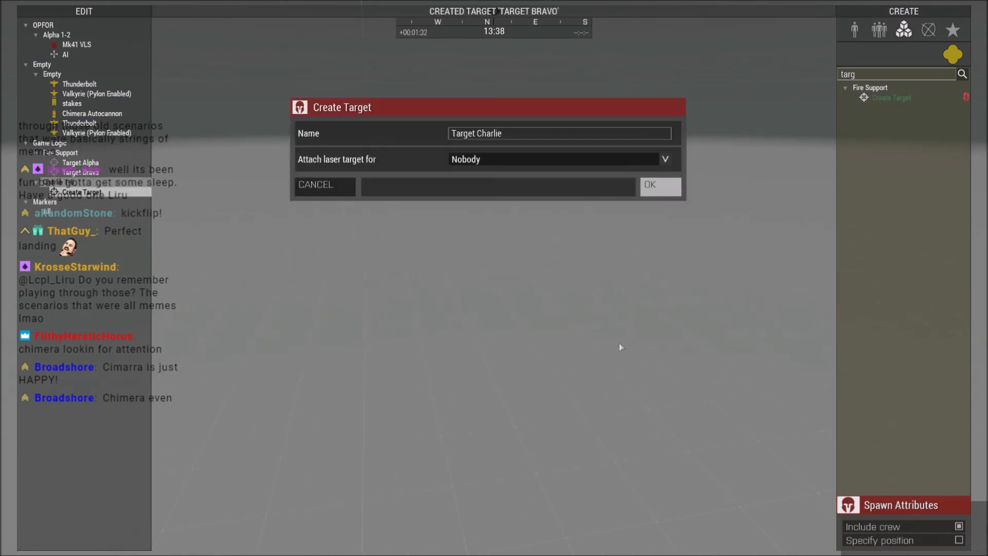
left_click(653, 187)
Search the BLUFOR units for "aveng" and place three Imperial Guard Avenger planes in a row beyond the targets.
right_click(855, 75)
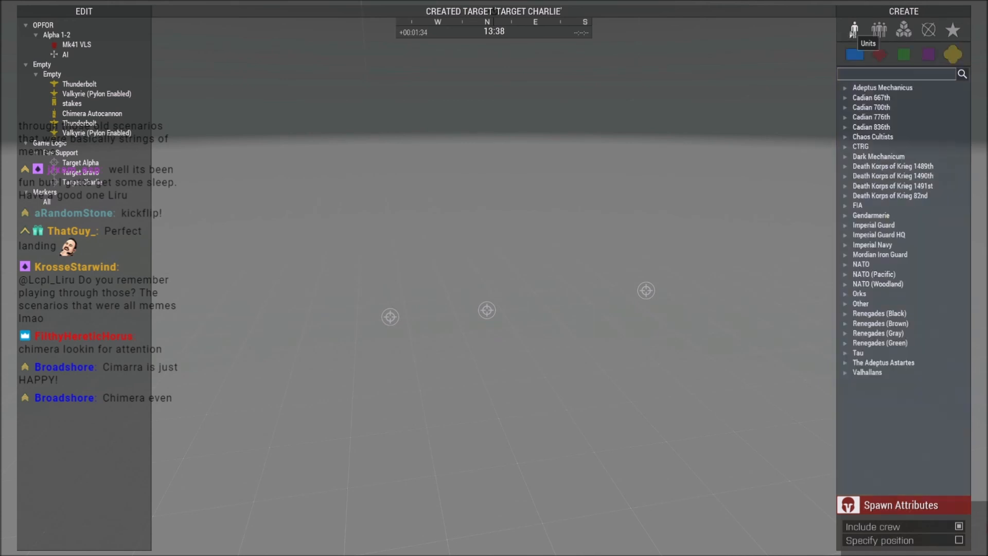
left_click(855, 31)
right_click_drag(818, 87, 816, 195)
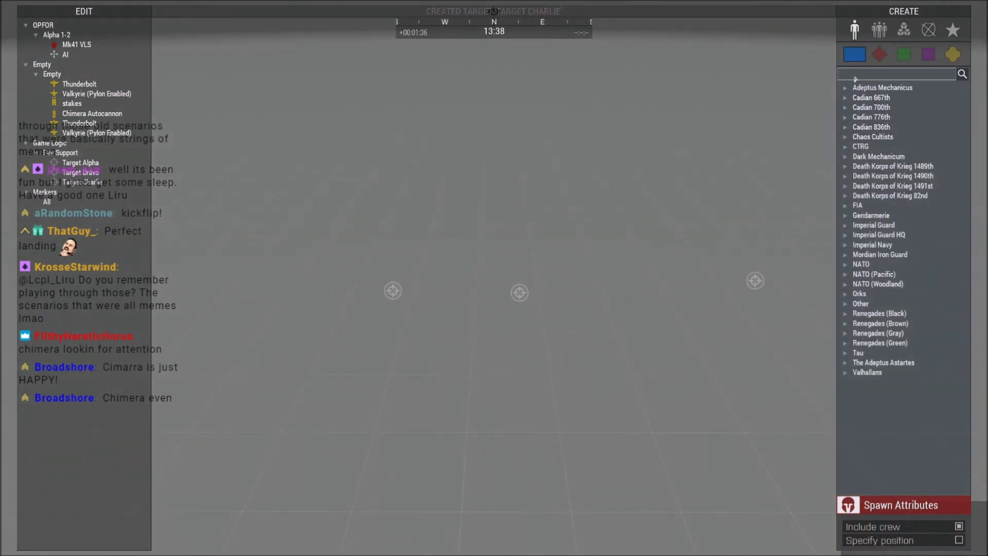
left_click(855, 74)
type("aveng")
left_click(894, 107)
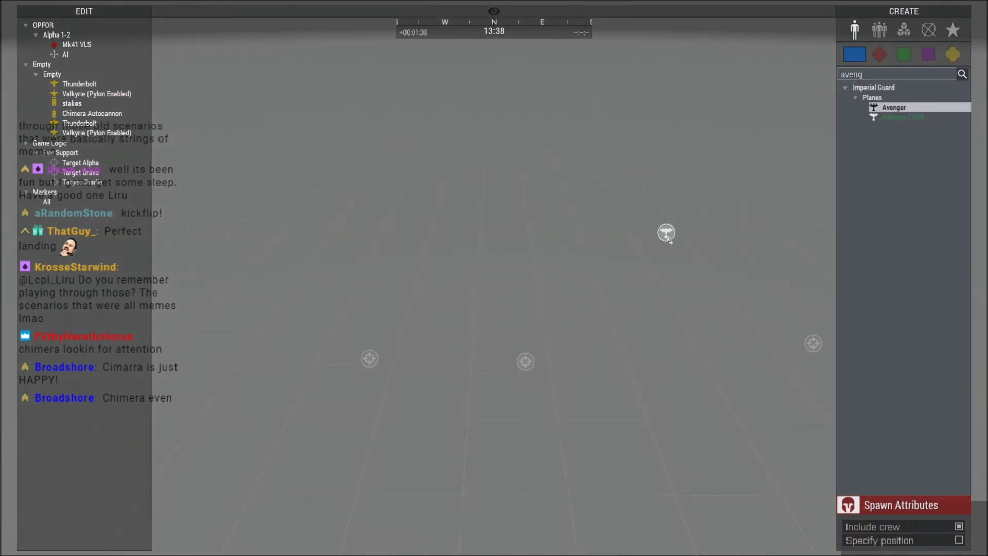
key("w")
left_click(412, 194)
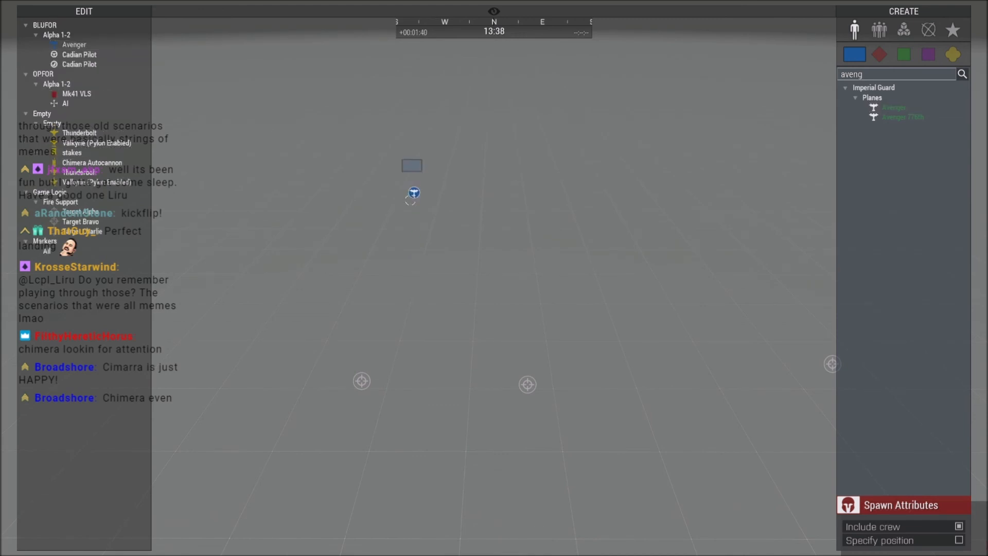
left_click(501, 194)
left_click(661, 196)
Move each of the three targets onto one of the Avengers.
left_click_drag(362, 380, 404, 196)
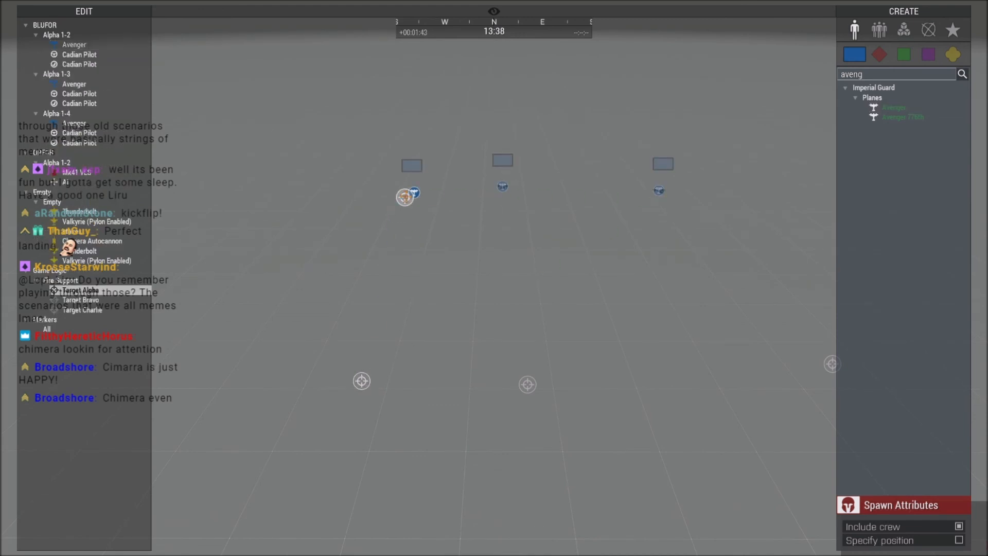
left_click_drag(476, 341, 519, 273)
left_click(529, 289)
key("d")
key("w")
left_click_drag(776, 363, 636, 201)
key("a")
Raise the three Avengers high above the ground.
left_click(531, 288)
key("w")
left_click_drag(500, 327, 402, 50)
key("d")
left_click_drag(607, 327, 617, 75, "alt")
key("d")
left_click_drag(759, 308, 610, 313)
left_click_drag(610, 313, 618, 114, "alt")
key("q")
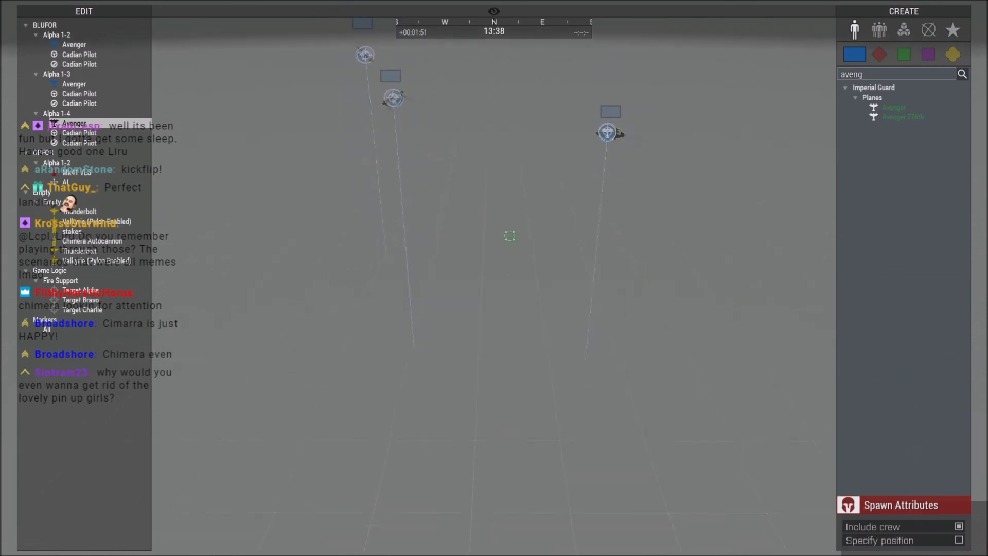
Select the three Avengers and give them move waypoints on the map near the parked aircraft.
left_click_drag(265, 102, 655, 311)
key("m")
right_click_drag(496, 265, 483, 229)
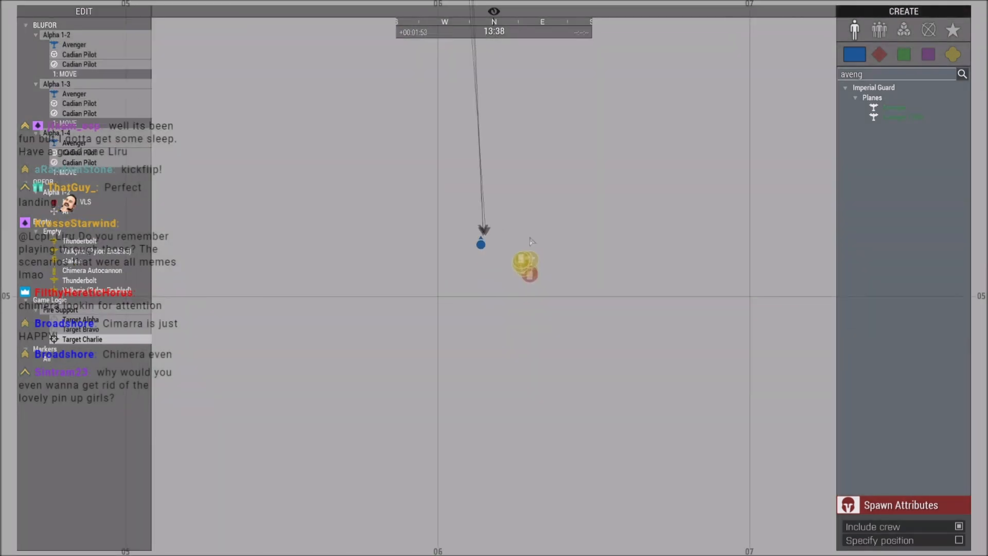
scroll(545, 235, "up", 3)
right_click(531, 249)
left_click(532, 250)
left_click_drag(532, 250, 486, 256)
left_click(532, 250)
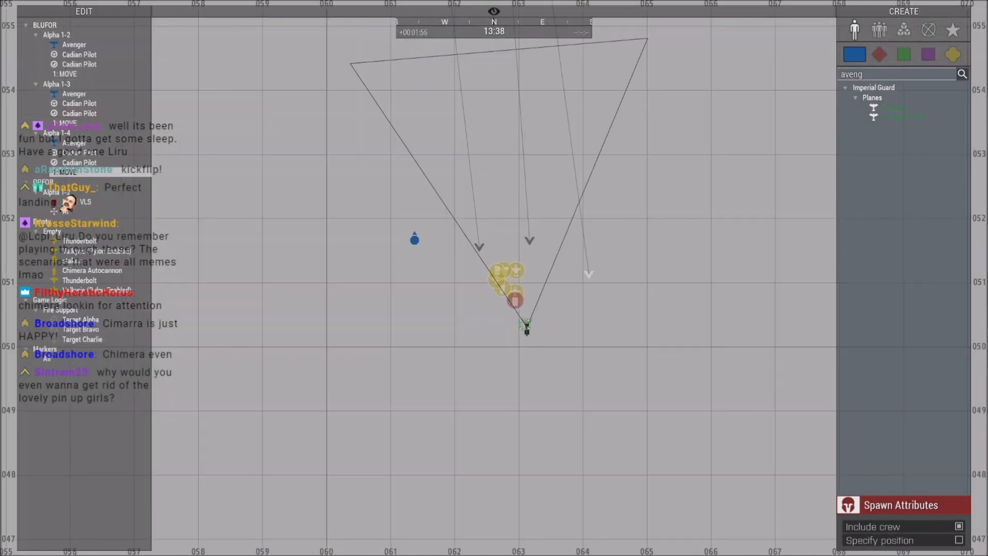
key("m")
Search the OPFOR units for "reneg", place three Renegades (Black) Ammo Bearers and load them into the red Valkyrie.
key("z")
double_click(880, 75)
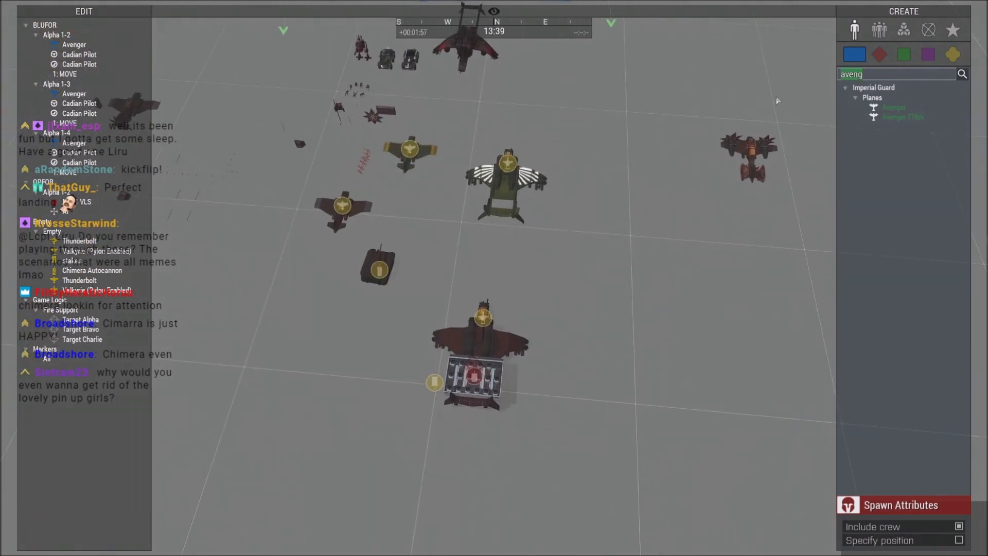
key("BackSpace")
left_click(878, 54)
left_click(871, 78)
type("reneg")
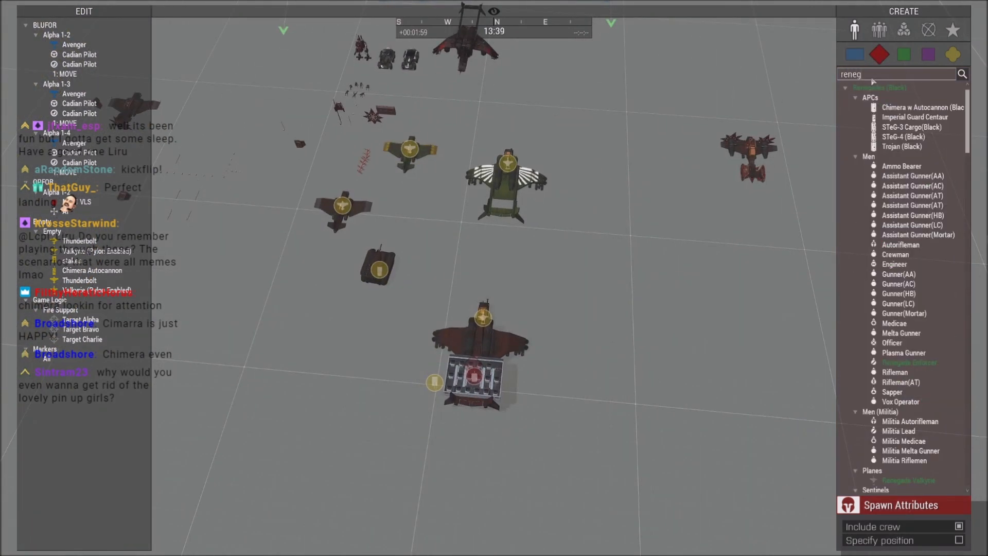
left_click(903, 167)
left_click(689, 261, "ctrl")
left_click(698, 277, "ctrl")
left_click(682, 267, "ctrl")
left_click_drag(648, 243, 733, 300)
left_click_drag(697, 277, 482, 319)
Move the crewed red Valkyrie with its Mk41 VLS away from the other aircraft and up into the air.
key("s")
right_click_drag(562, 344, 546, 317)
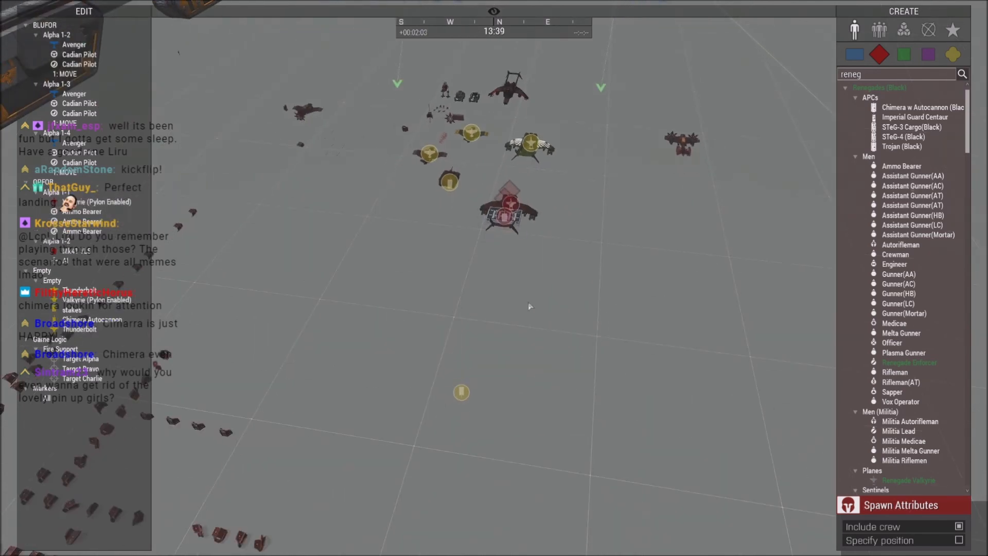
left_click_drag(510, 204, 443, 247)
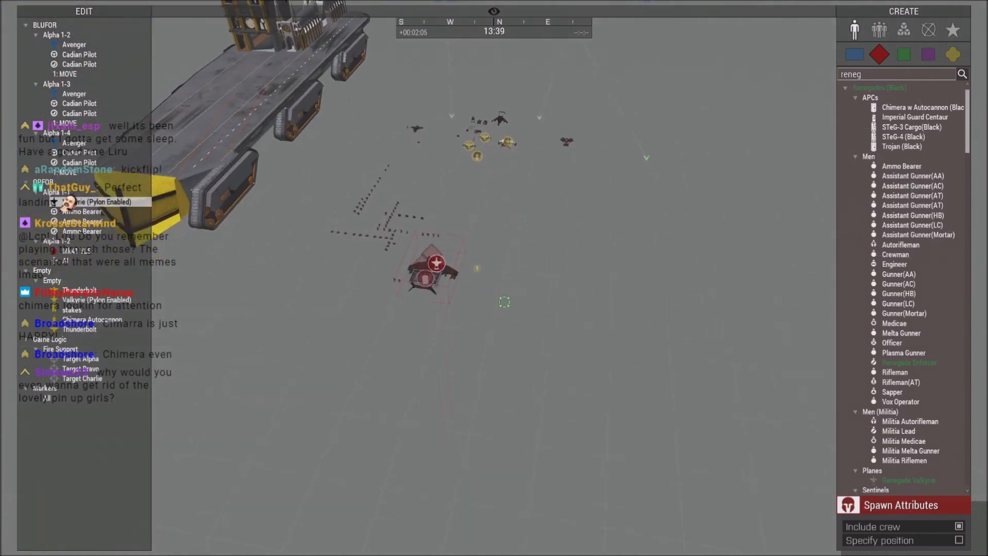
right_click_drag(547, 313, 438, 341)
key("s")
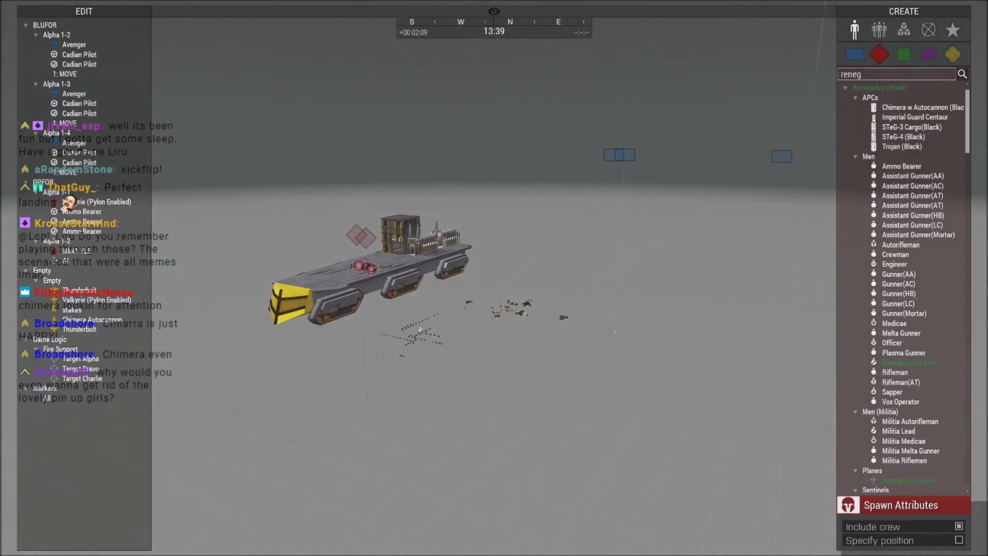
Give the crewed red Valkyrie a move route leading away from the parked aircraft.
left_click(436, 270)
right_click_drag(435, 269, 584, 154)
key("a")
right_click(616, 177)
key("s")
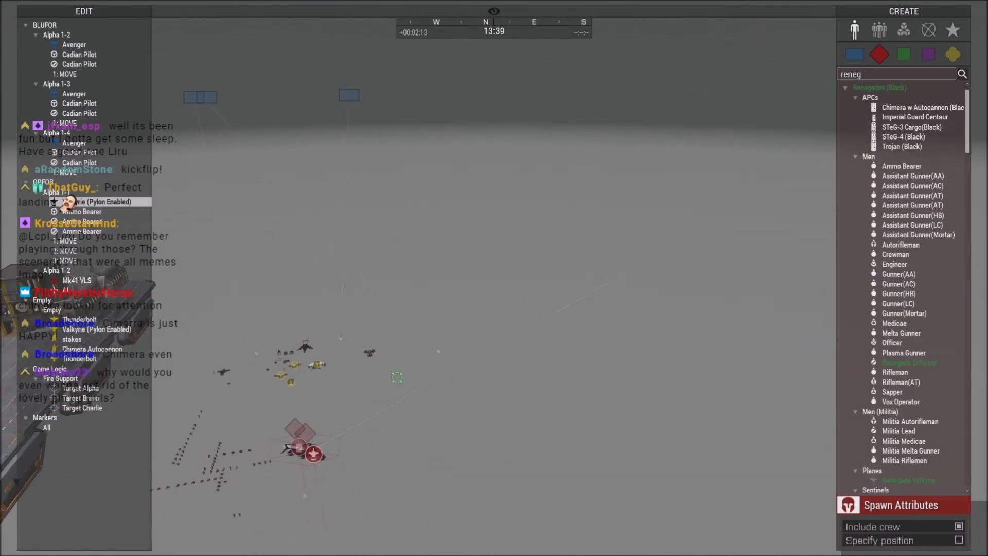
Set the group behaviour of the red Valkyrie's group Alpha 1-1 to the grey-face option.
double_click(363, 395)
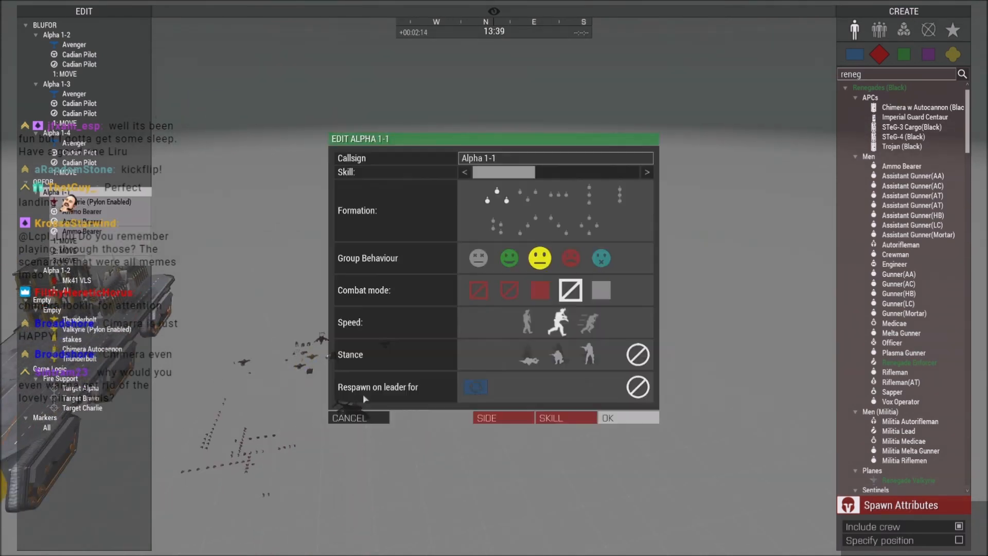
left_click(478, 257)
left_click(613, 418)
left_click(612, 360)
right_click_drag(612, 361, 556, 355)
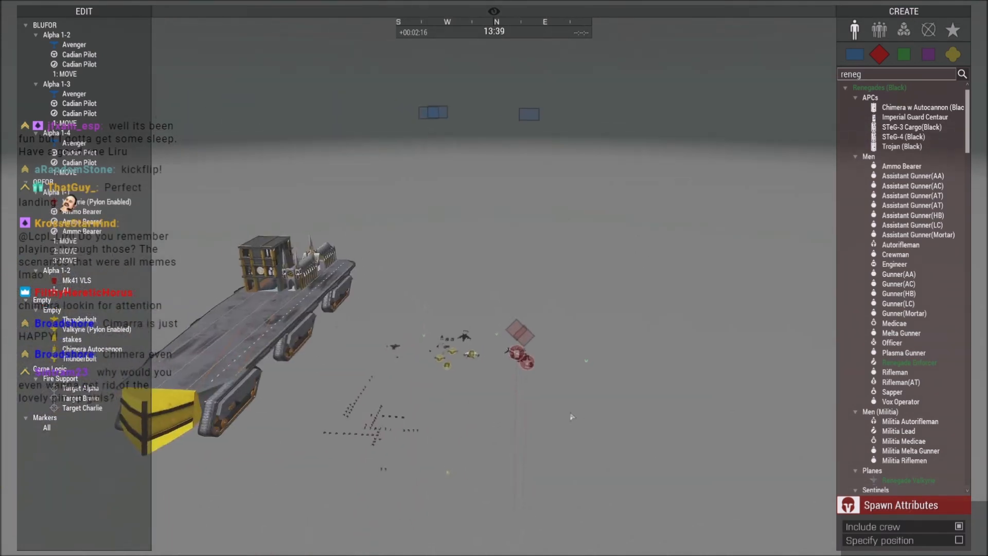
Search the modules for "inv" and apply Make Invincible to the flying red Valkyrie and its Mk41 VLS.
key("d")
left_click_drag(840, 74, 880, 56)
key("BackSpace")
left_click(904, 30)
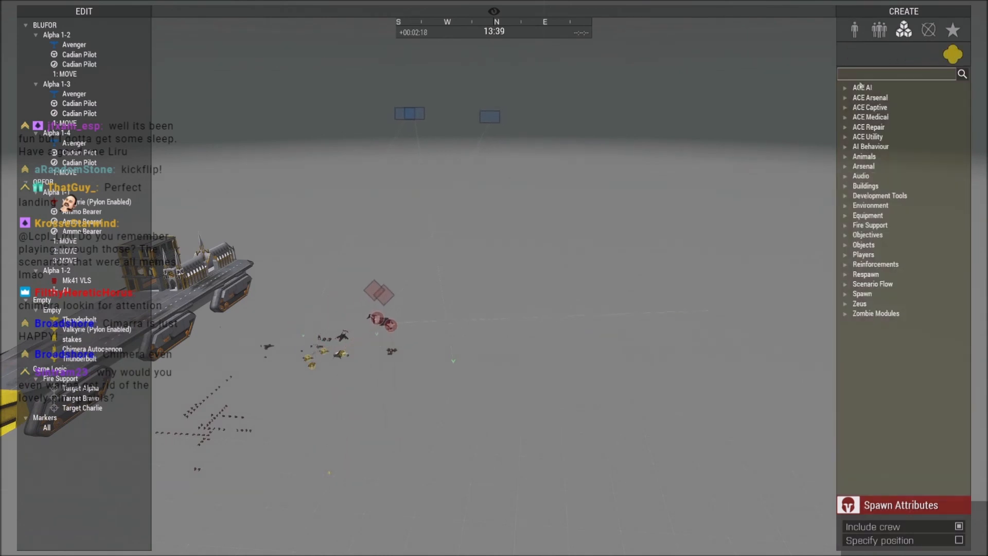
type("inv")
left_click(894, 119)
left_click(611, 321)
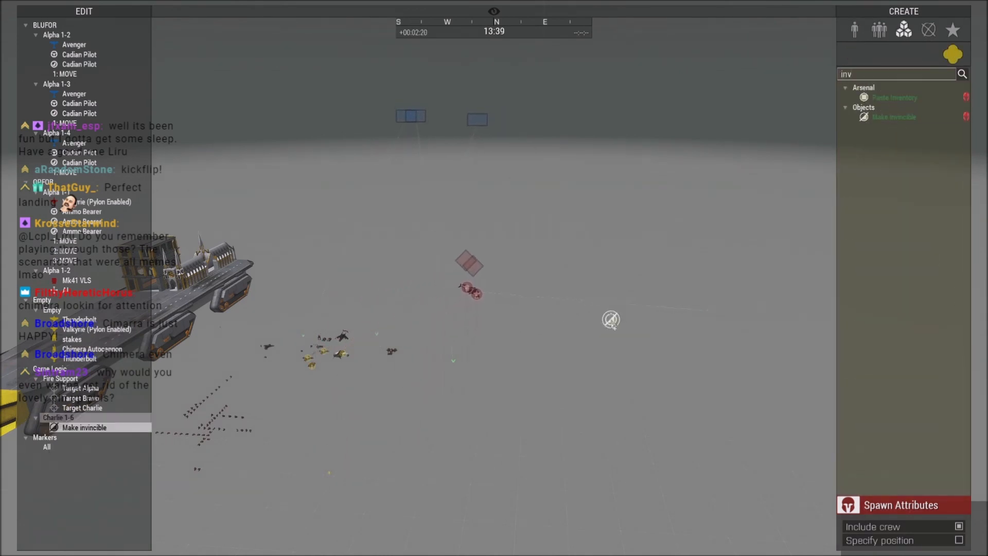
left_click(659, 192)
left_click_drag(450, 204, 550, 286)
key("Return")
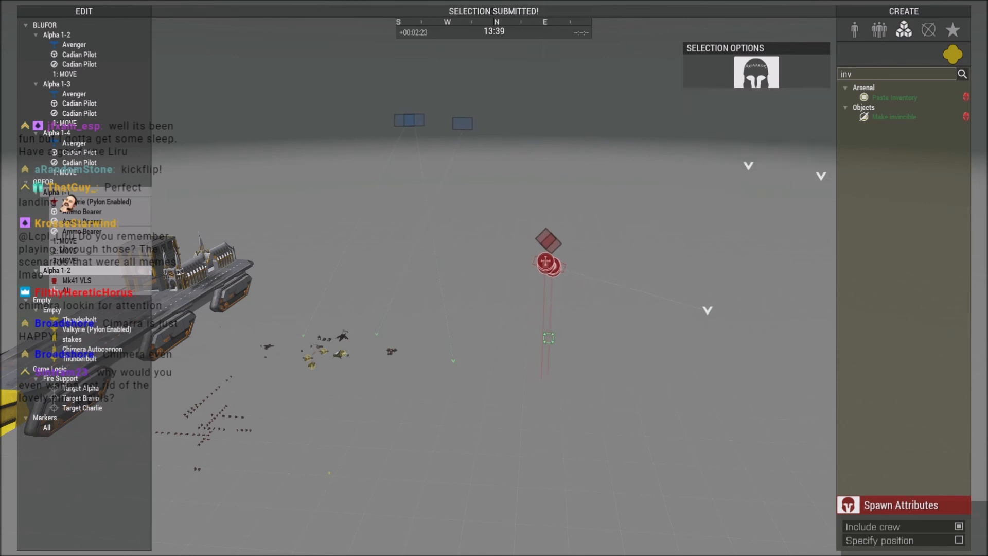
Change the three Avengers' move waypoints to Seek and Destroy.
key("w")
key("d")
key("q")
key("a")
key("z")
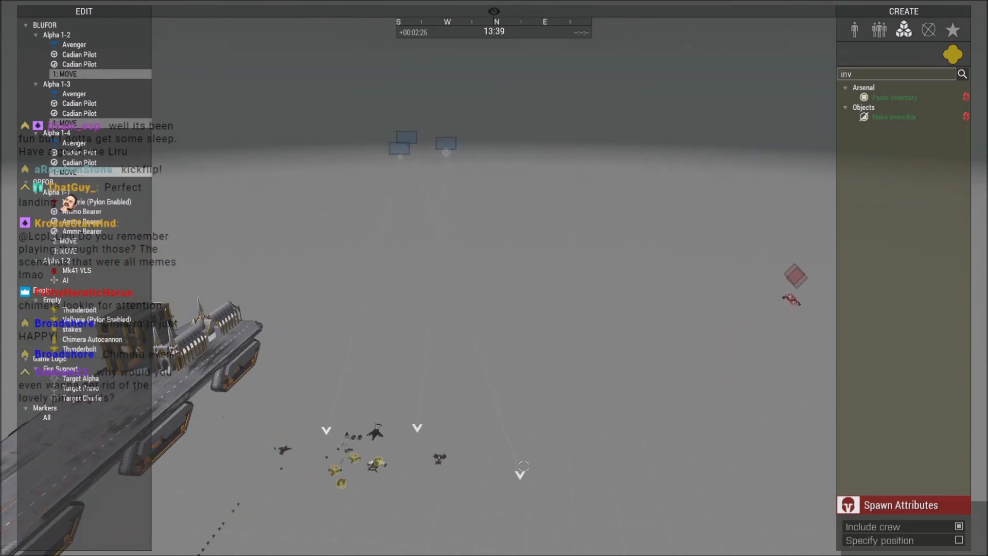
double_click(530, 480)
left_click(600, 149)
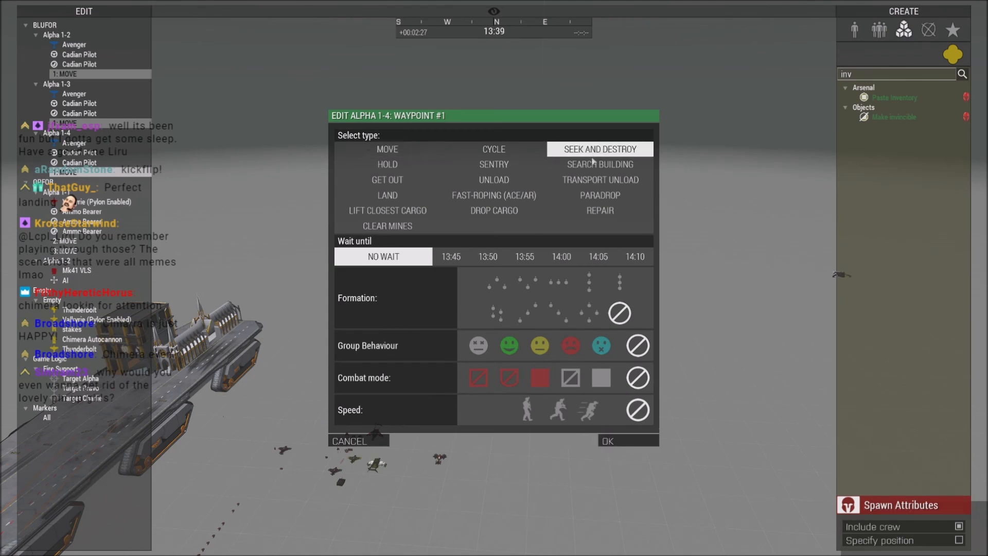
left_click(628, 441)
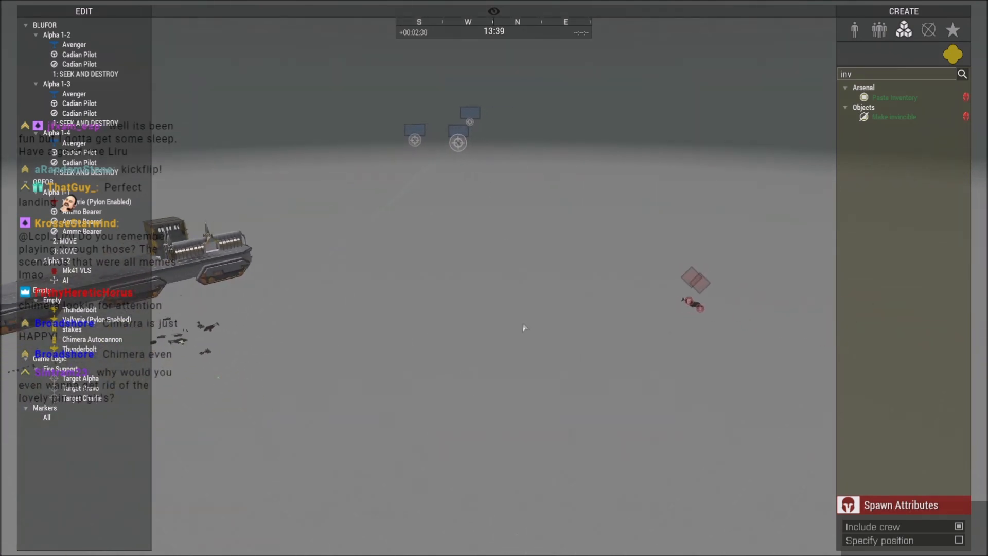
Move one Avenger's Seek and Destroy waypoint out toward the flying red Valkyrie.
key("w")
right_click_drag(706, 369, 674, 379)
right_click_drag(494, 360, 617, 384)
key("a")
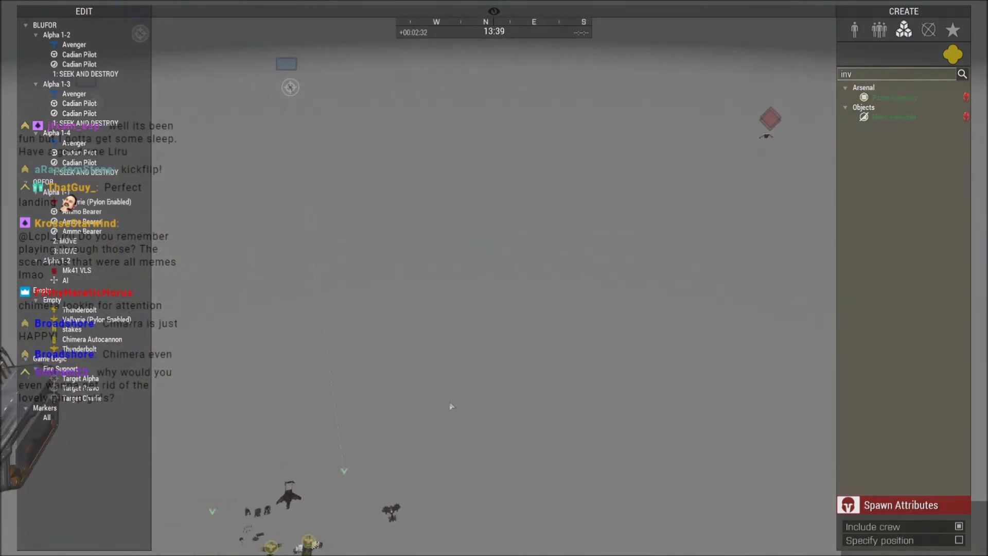
left_click(677, 141)
key("s")
left_click_drag(405, 401, 666, 280)
key("w")
key("d")
key("d")
key("w")
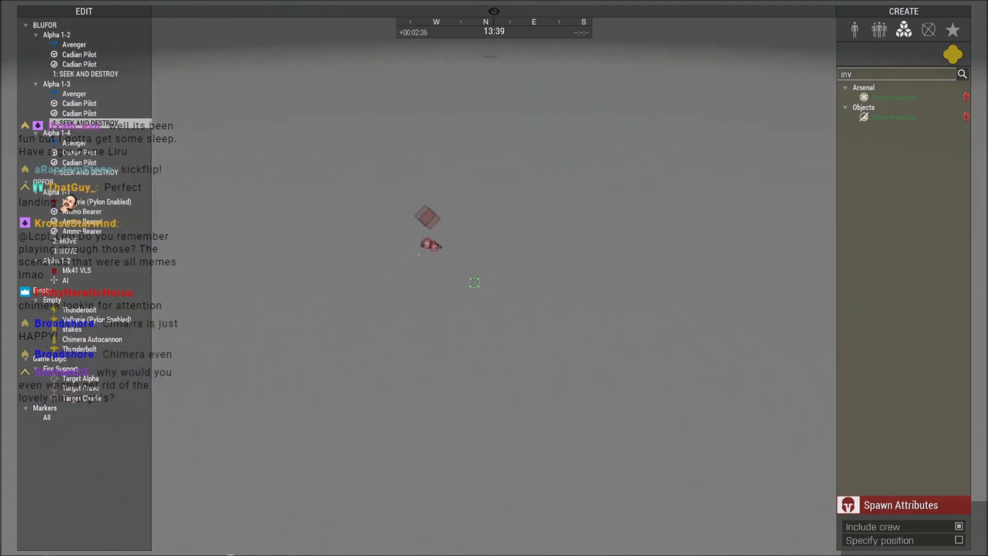
Extend the red Valkyrie's route on the map with another move waypoint and a cycle waypoint below the parked aircraft.
left_click(445, 283)
key("m")
scroll(503, 318, "up", 6)
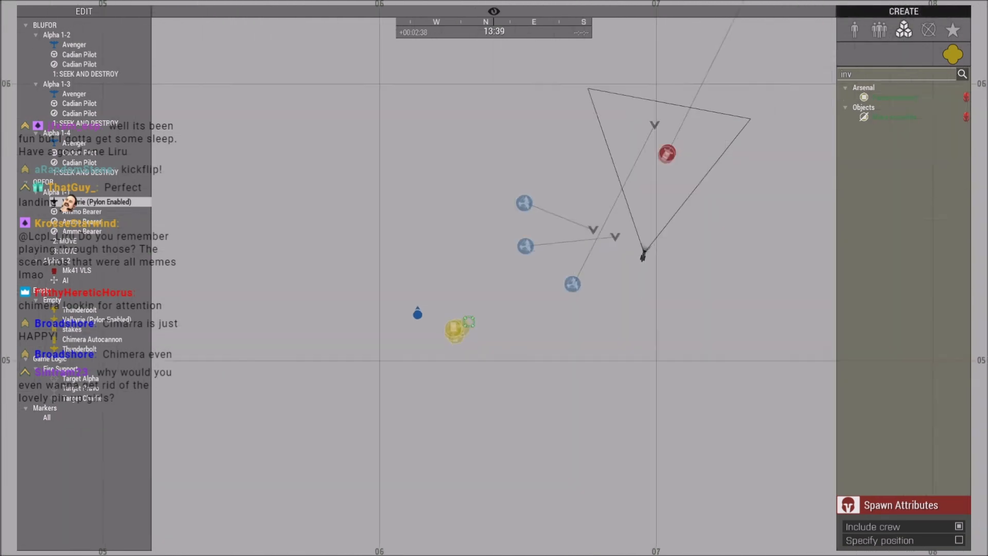
right_click(426, 379, "ctrl")
right_click(426, 380, "ctrl")
left_click(562, 396)
key("m")
right_click_drag(562, 396, 567, 364)
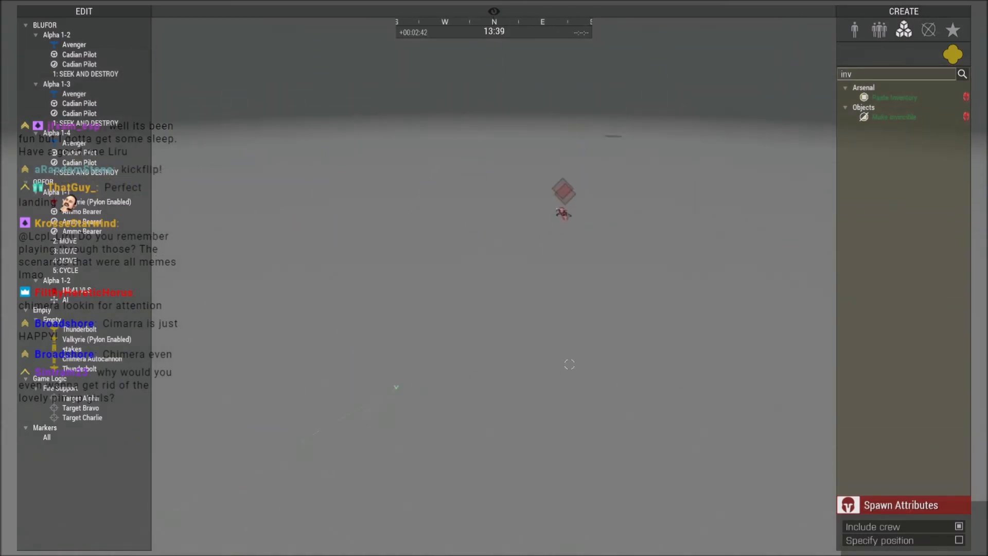
Search the modules for "art" and use Artillery Fire Mission to fire one Cruise Missile HE round from the Mk41 VLS.
type("art")
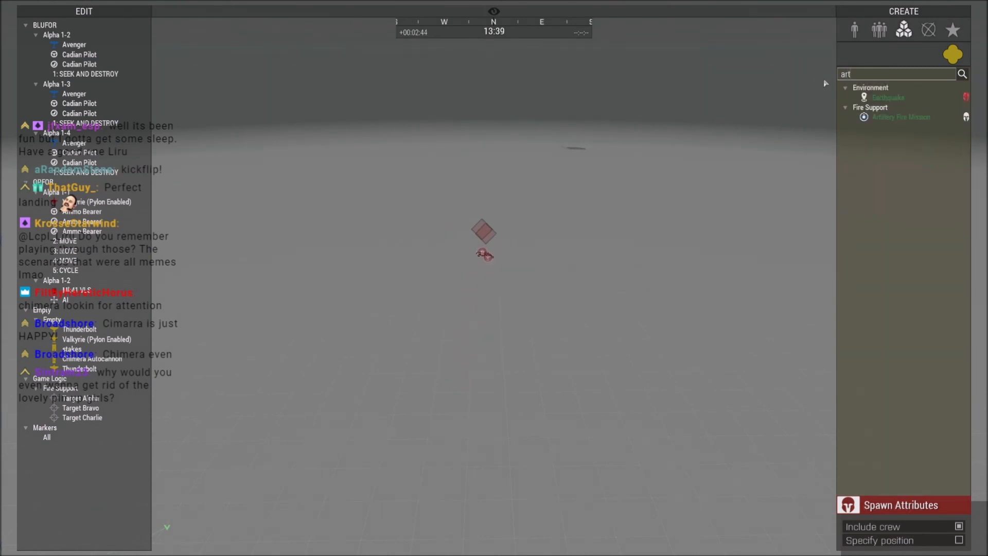
left_click(886, 119)
left_click(659, 326)
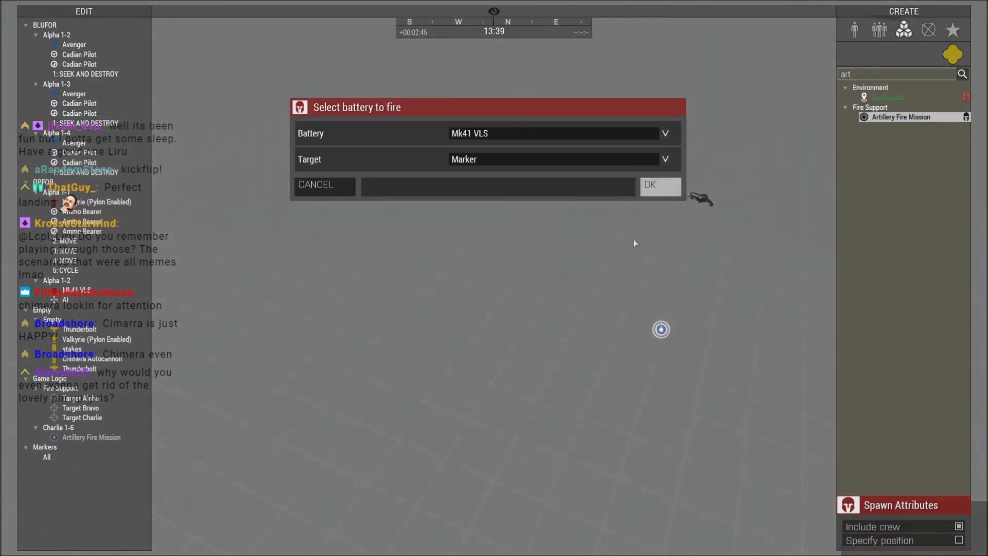
left_click(656, 185)
left_click(660, 264)
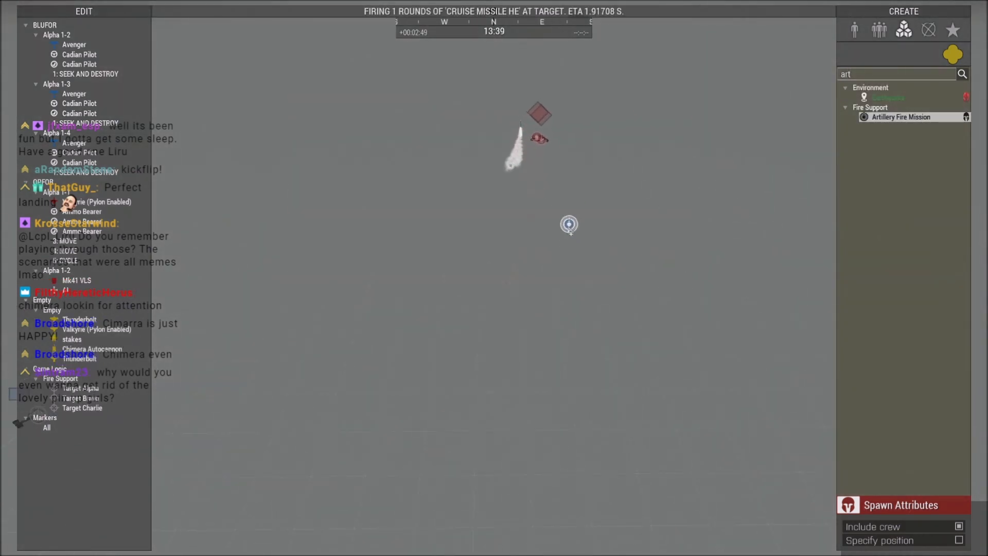
Order two more Mk41 VLS fire missions near the Valkyrie and watch the missiles with the interface hidden.
left_click(560, 230)
left_click(653, 192)
left_click(659, 262)
left_click(576, 192)
left_click(655, 189)
left_click(661, 263)
key("BackSpace")
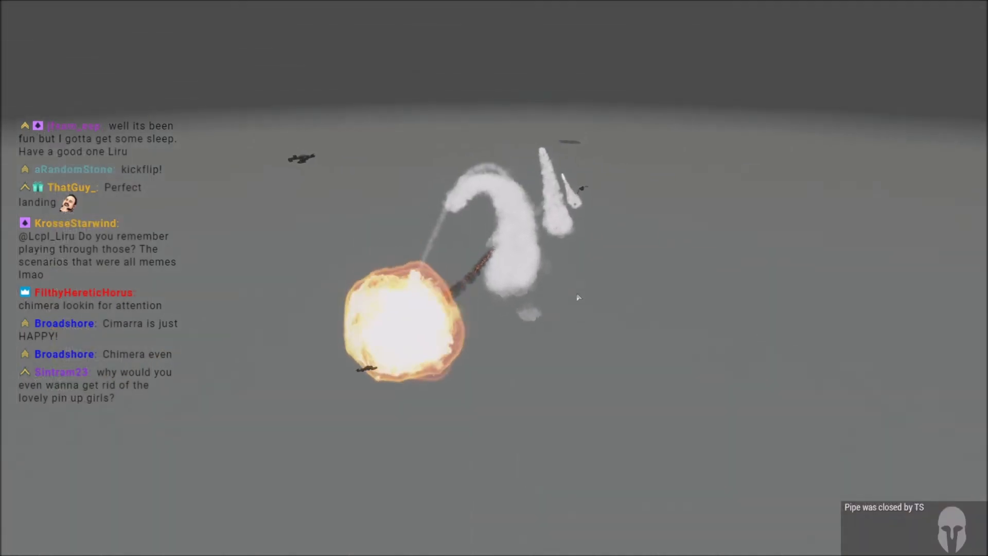
key("w")
right_click_drag(577, 297, 605, 275)
key("a")
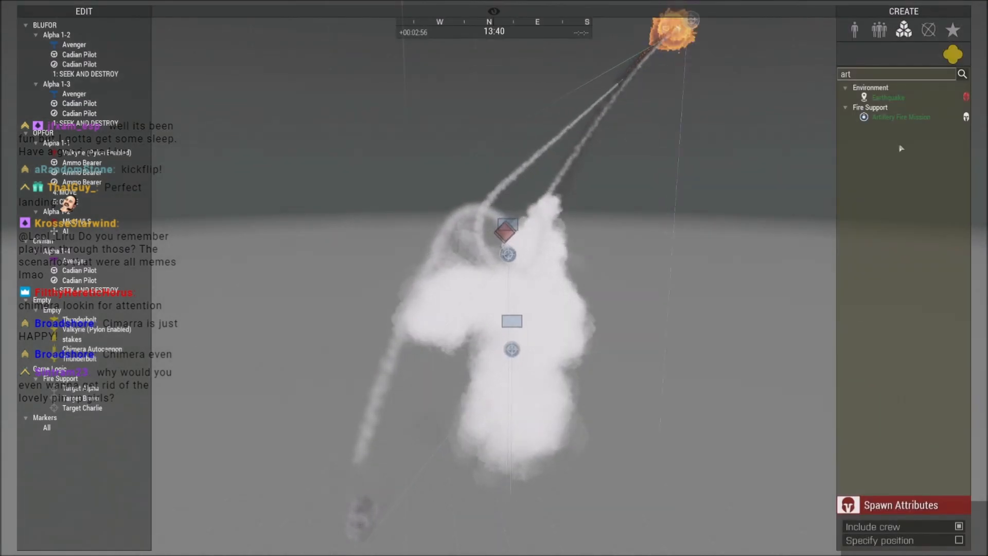
Place another Artillery Fire Mission for the Mk41 VLS and fire one Cruise Missile HE round with the target set to Random.
left_click(883, 118)
key("w")
right_click_drag(584, 300, 558, 307)
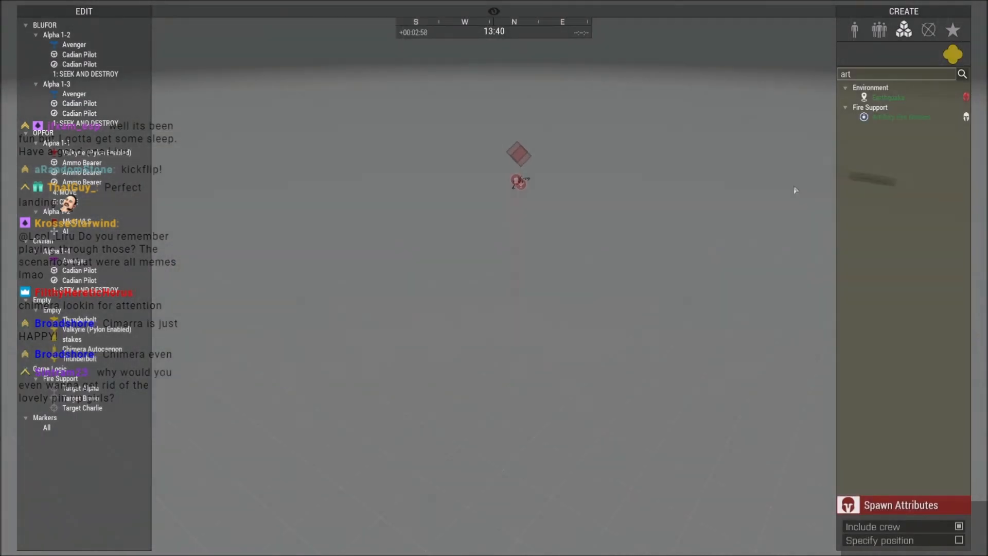
left_click(515, 267)
left_click(504, 162)
key("Escape")
left_click(475, 219)
left_click(495, 135)
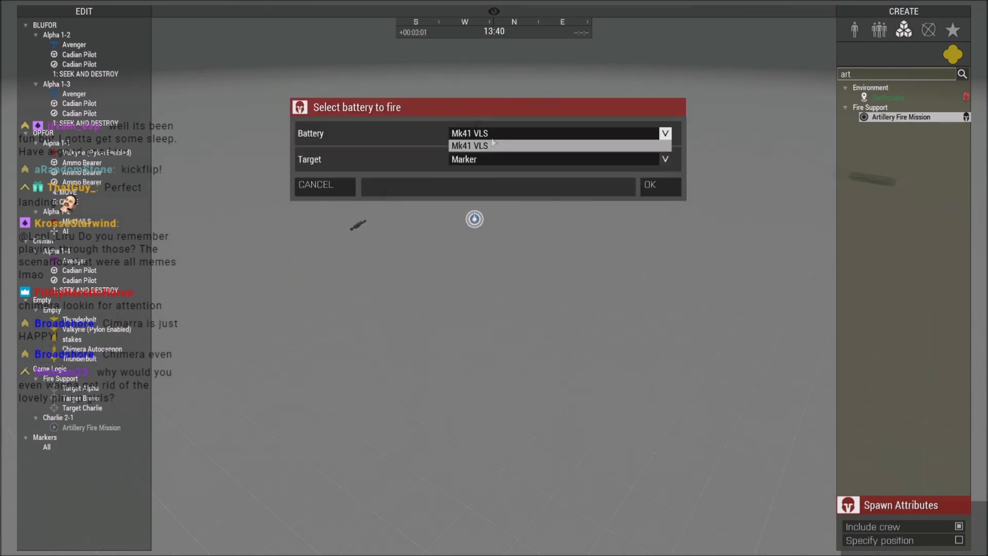
left_click(487, 142)
key("Return")
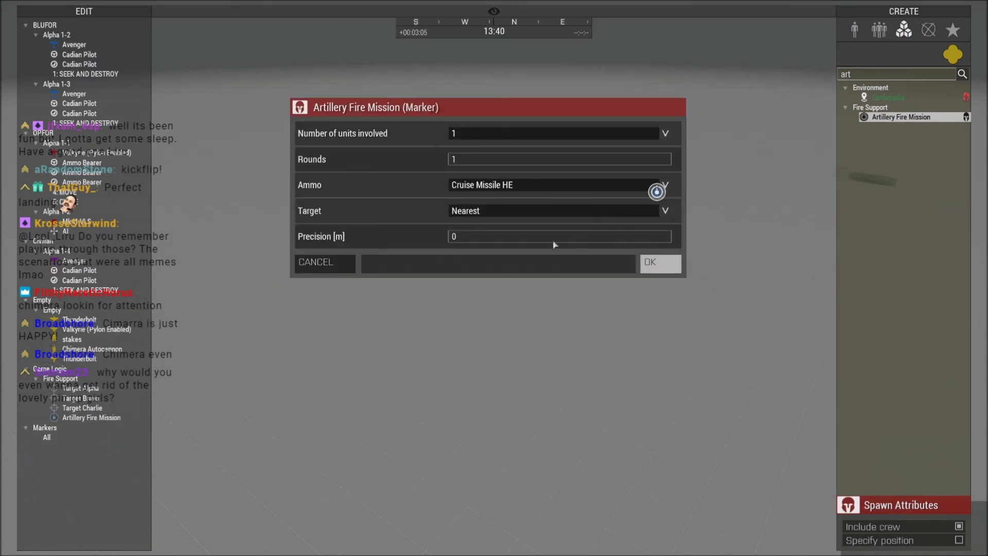
left_click(494, 208)
left_click(468, 223)
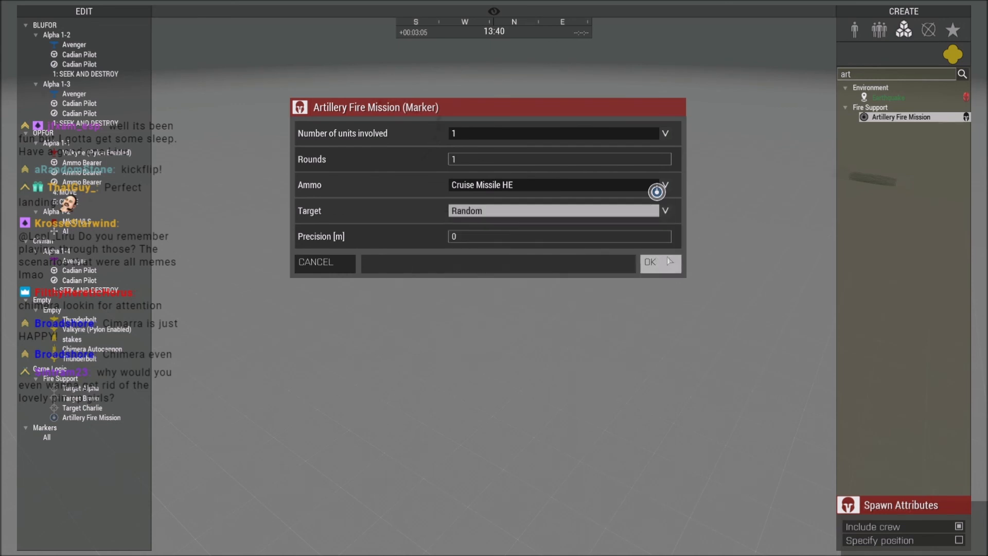
left_click(665, 262)
Order a further fire mission from the Mk41 VLS and follow the missiles and the Valkyrie with the interface hidden.
left_click(537, 262)
left_click(658, 187)
left_click(659, 262)
key("d")
key("w")
key("BackSpace")
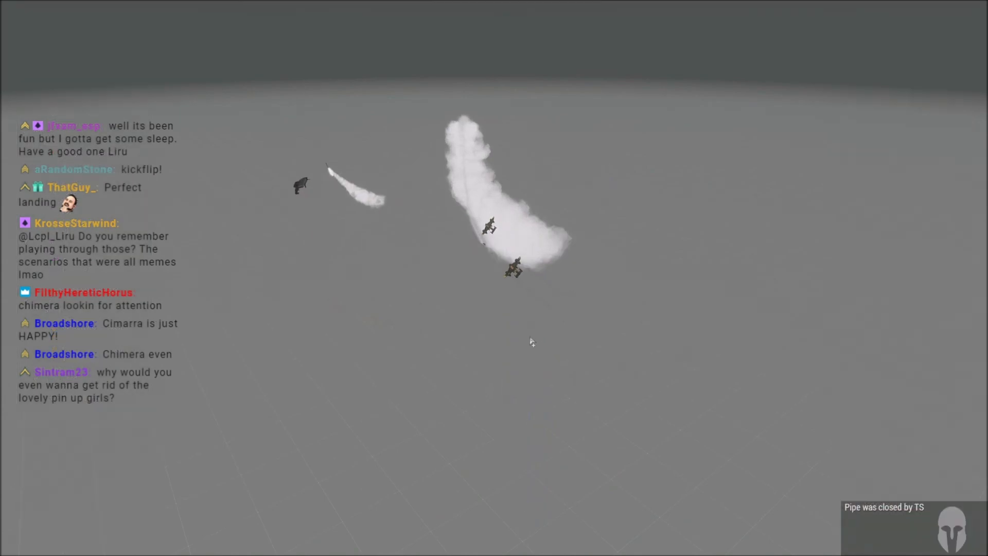
right_click_drag(524, 338, 450, 334)
key("d")
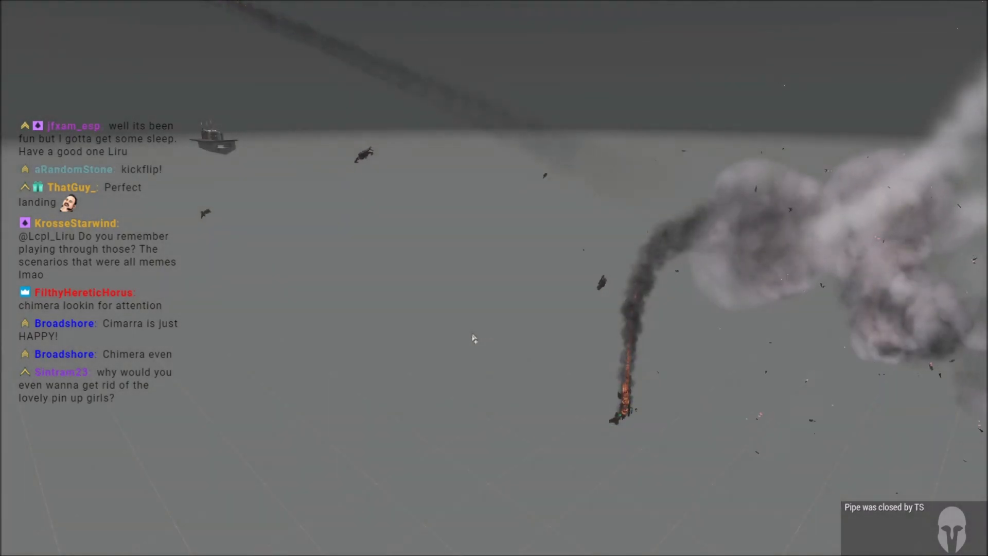
key("d")
right_click_drag(482, 335, 455, 336)
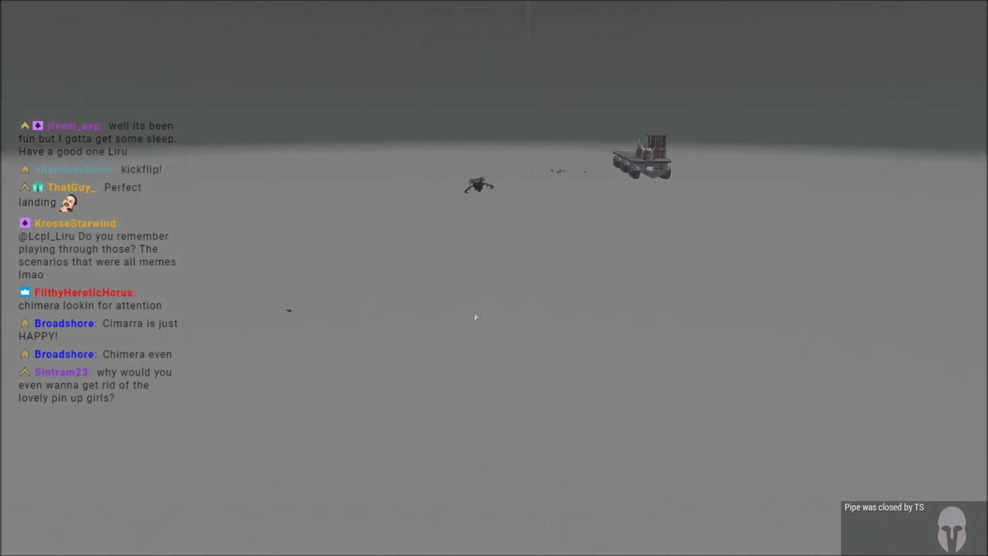
right_click_drag(535, 319, 320, 302)
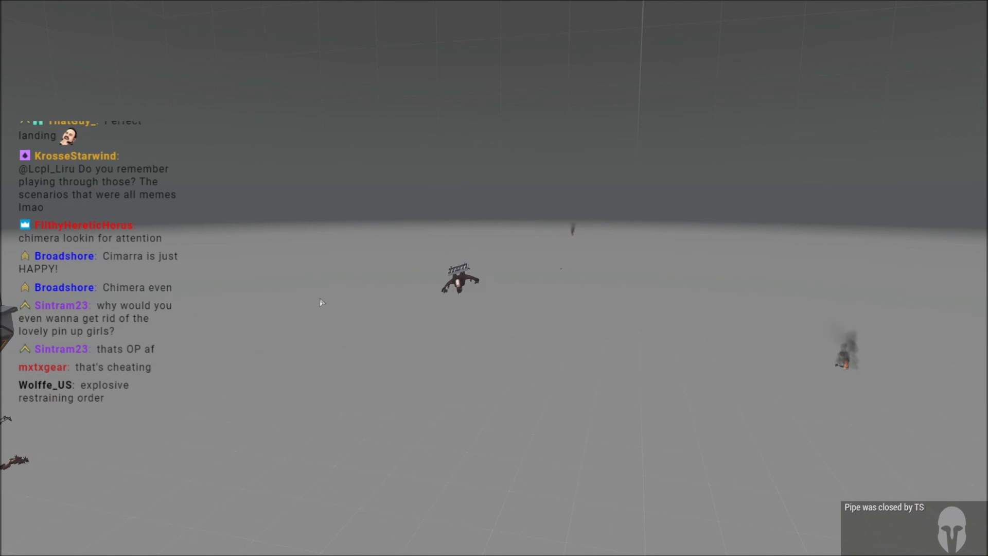
Restore the interface, search the modules for "hide" and apply Hide Objects to the Mk41 VLS on the red Valkyrie.
key("BackSpace")
type("hide")
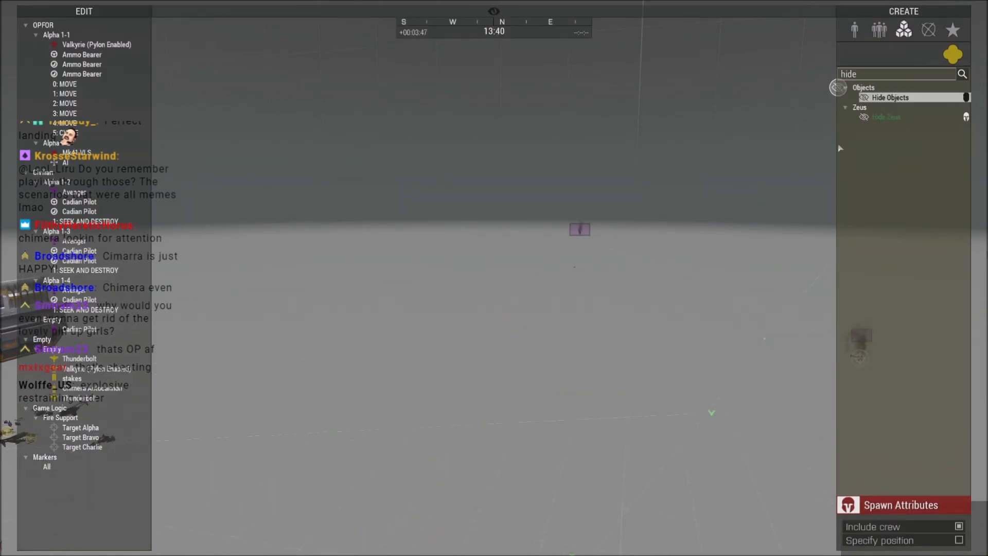
left_click(481, 308)
left_click(660, 161)
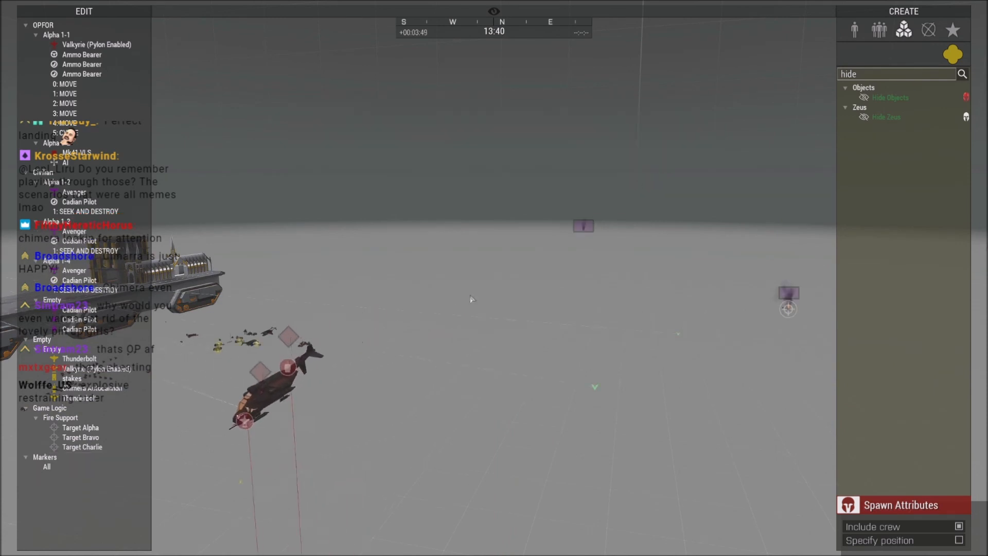
Search the modules for "art", place an Artillery Fire Mission below the Valkyrie, fire the Mk41 VLS and hide the interface.
key("BackSpace")
key("BackSpace")
key("BackSpace")
key("BackSpace")
type("art")
left_click(900, 117)
right_click_drag(556, 262, 584, 313)
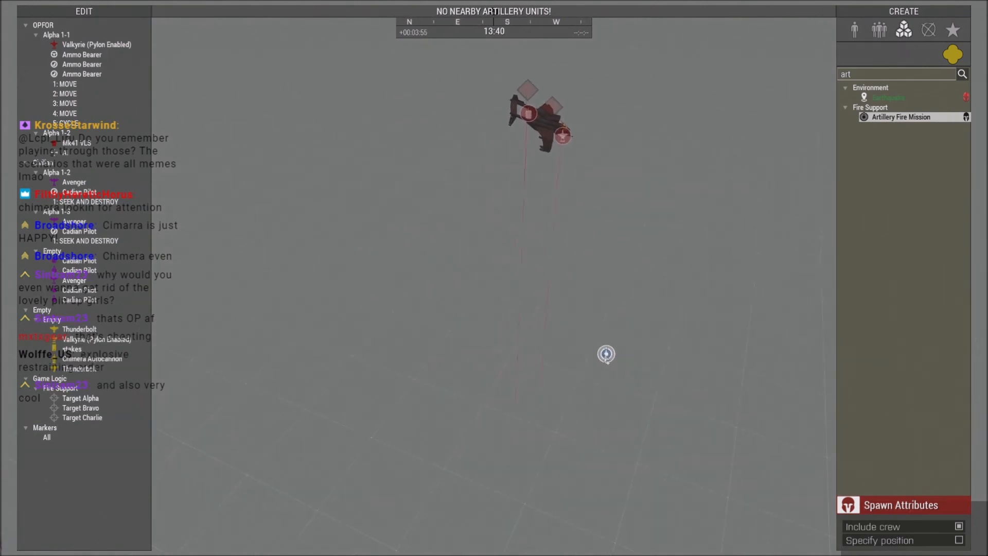
left_click(580, 395)
left_click(657, 186)
left_click(654, 262)
right_click_drag(698, 243, 732, 289)
key("BackSpace")
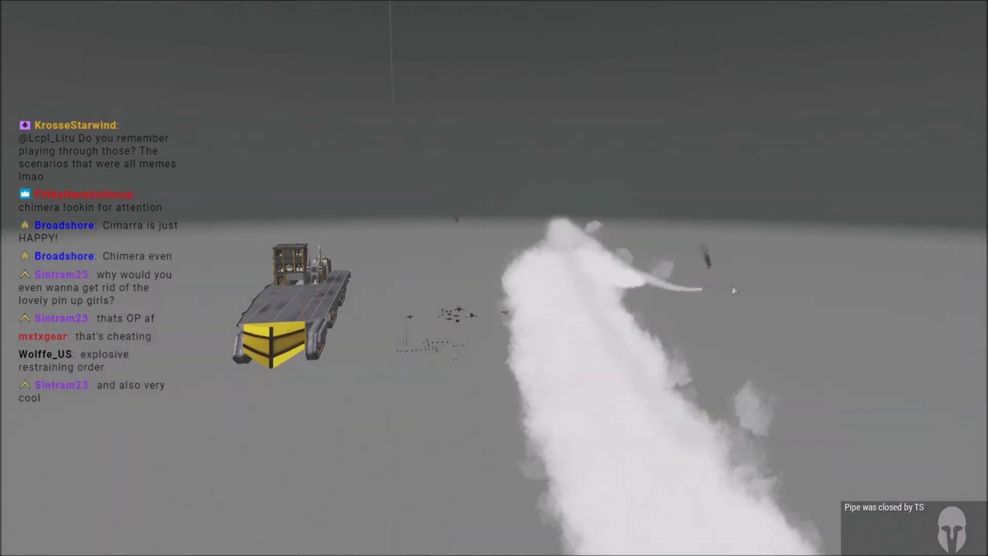
Follow the missile and the Valkyrie, then examine the burning Avenger wrecks with the interface shown and the edit list collapsed.
key("d")
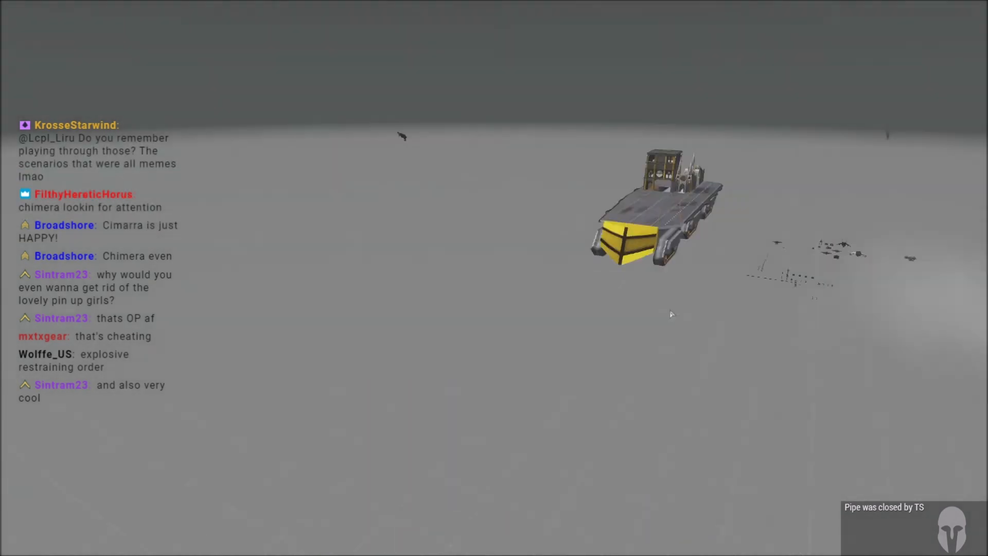
key("w")
right_click_drag(672, 314, 721, 293)
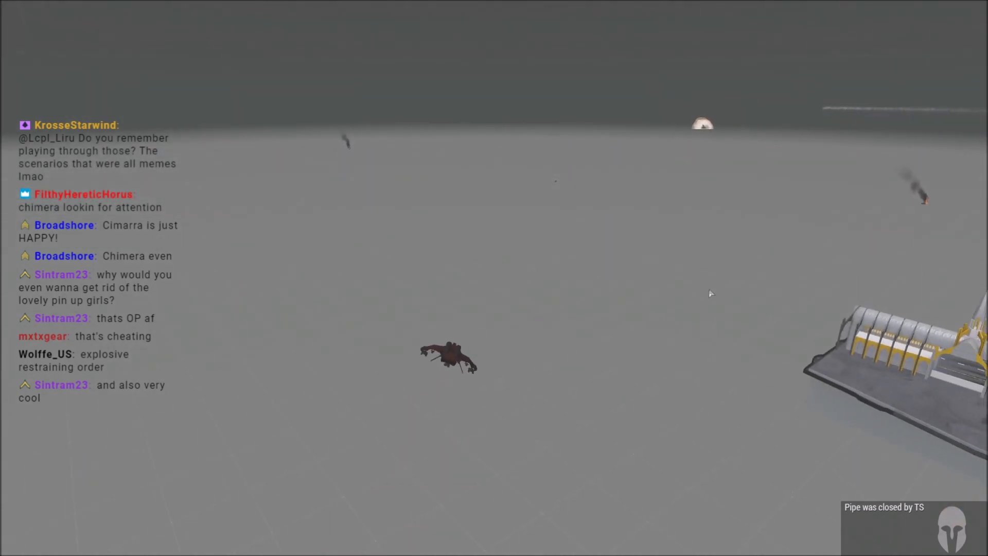
key("BackSpace")
key("w")
right_click_drag(678, 281, 694, 263)
key("d")
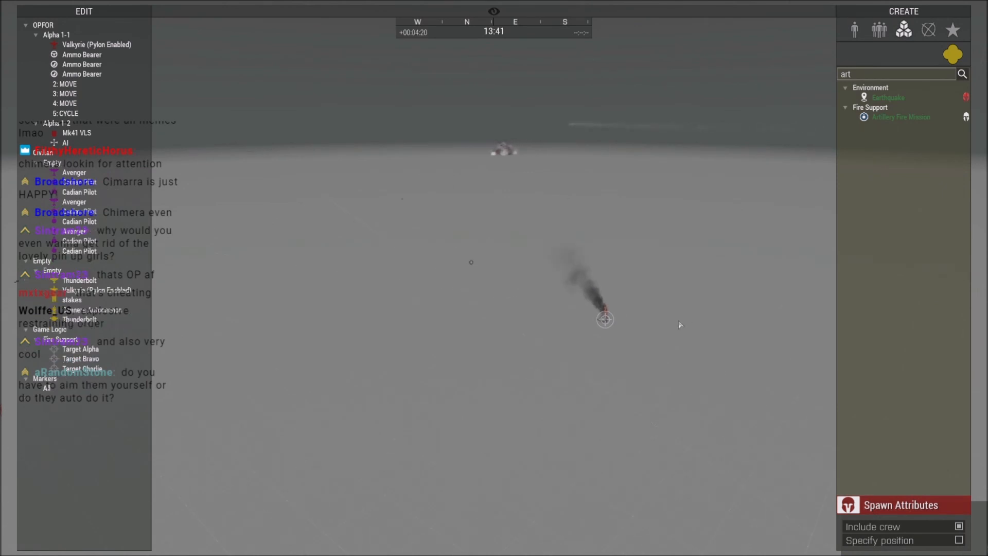
right_click_drag(671, 327, 592, 340)
key("d")
left_click(84, 11)
key("d")
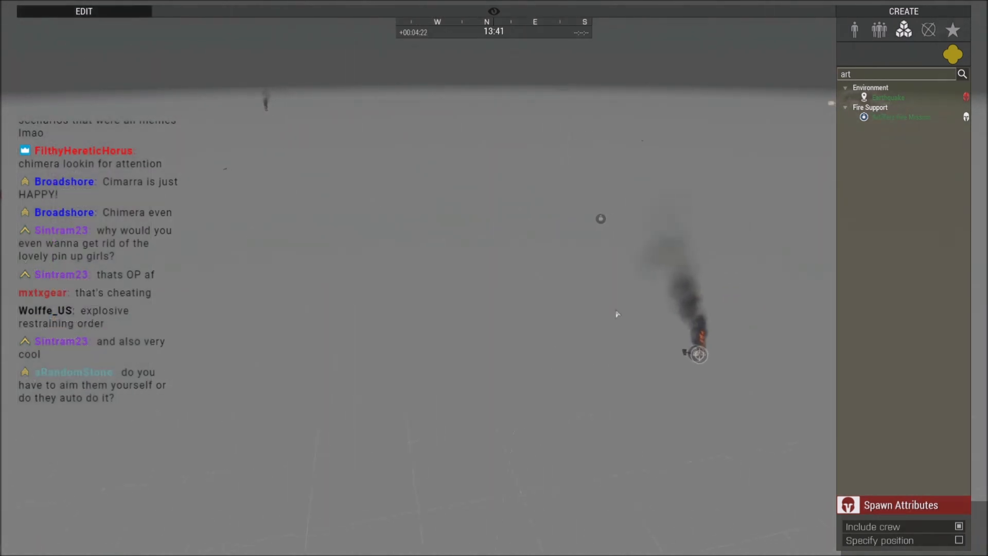
key("w")
key("a")
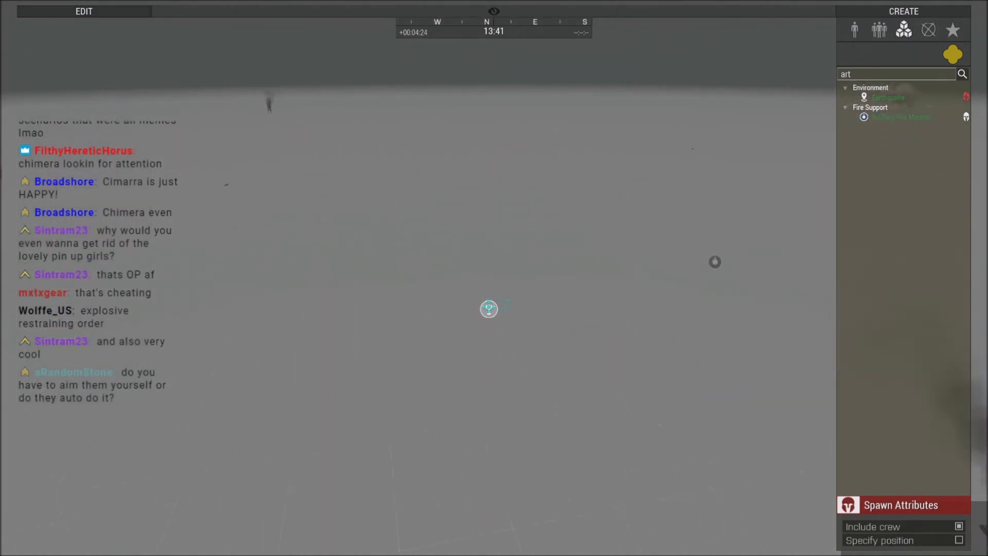
Paste further Create Target modules into the sky near the Avenger wrecks, accepting the names Target Delta and Target Echo.
key("a")
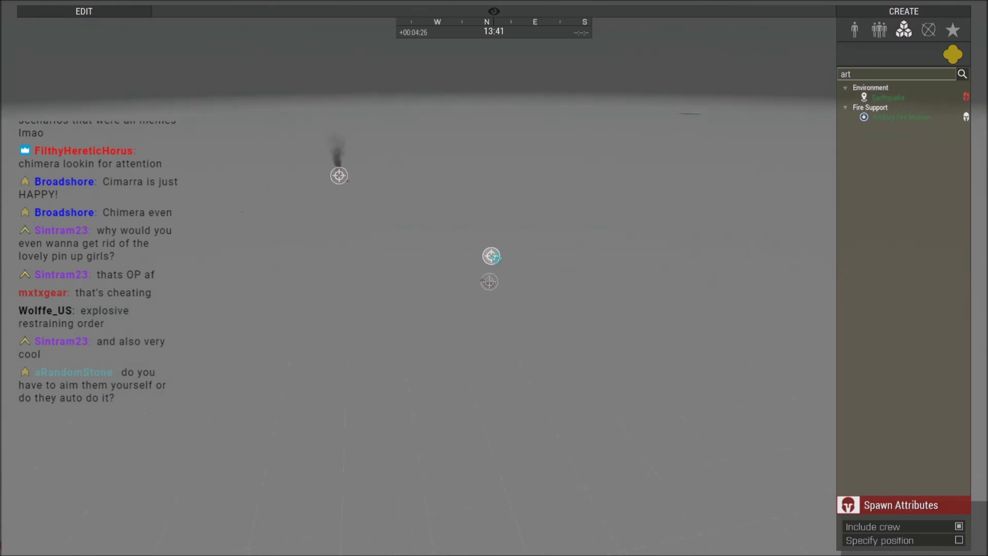
right_click_drag(474, 304, 507, 321)
key("w")
key("a")
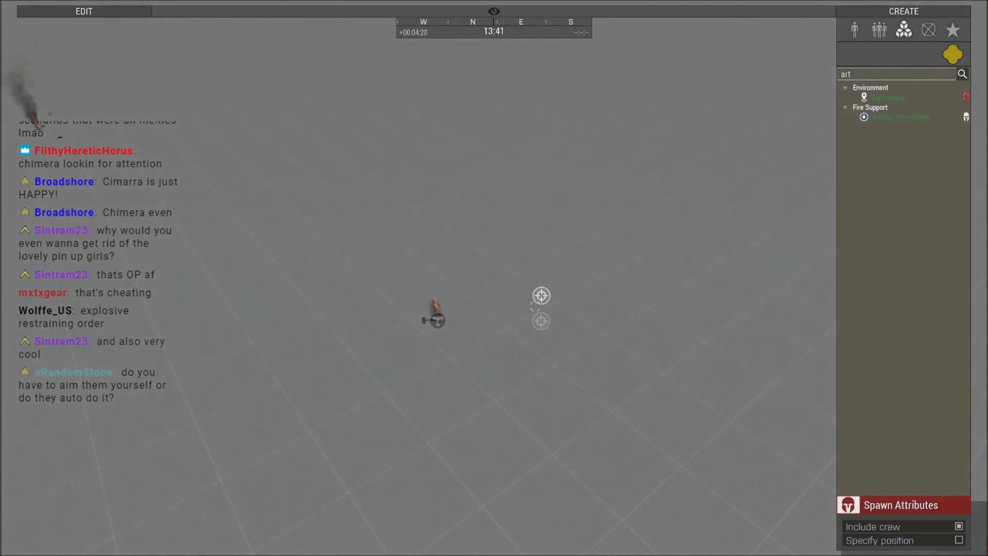
right_click_drag(385, 306, 538, 332)
right_click_drag(421, 239, 554, 273)
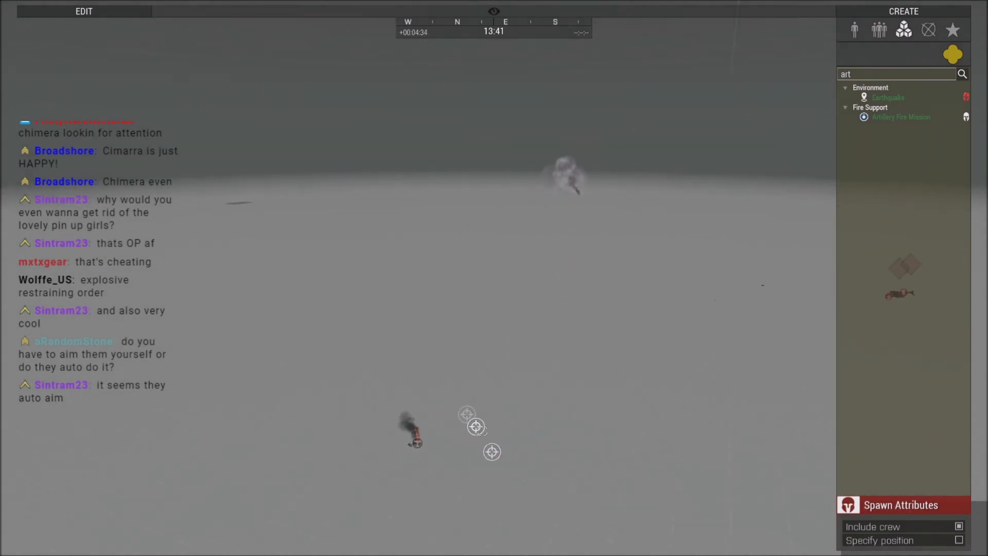
key("s")
key("ctrl+v")
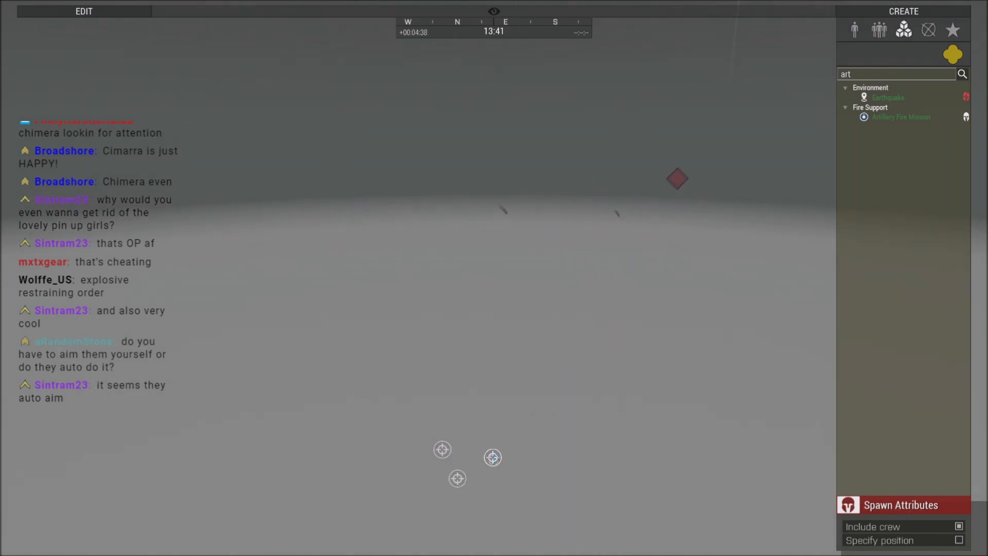
key("ctrl+v")
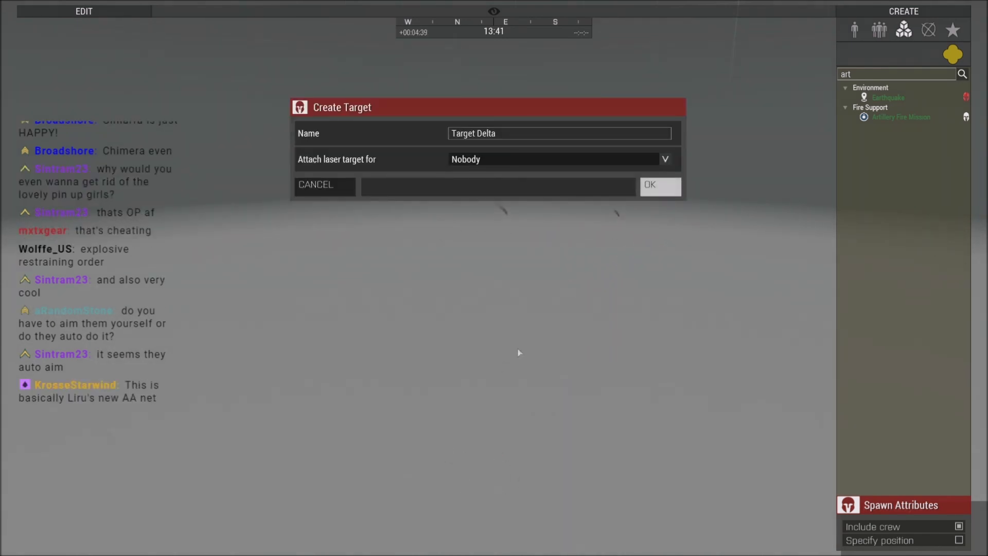
left_click(662, 191)
key("ctrl+v")
left_click(659, 191)
Search the BLUFOR units for "thu" and place a row of five Thunderbolts in the air near the targets.
right_click(850, 74)
left_click(854, 31)
right_click_drag(795, 118, 749, 137)
left_click(854, 54)
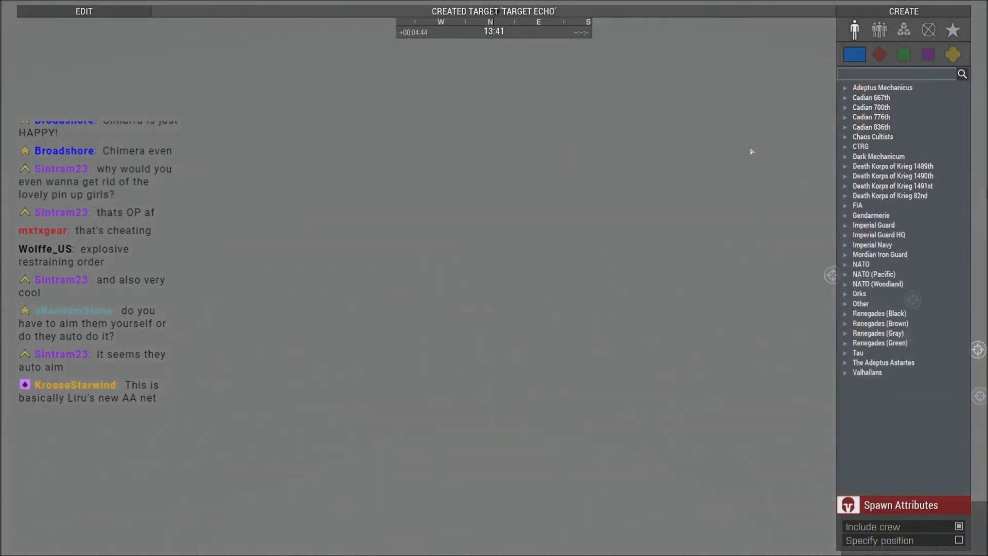
left_click(855, 77)
type("thu")
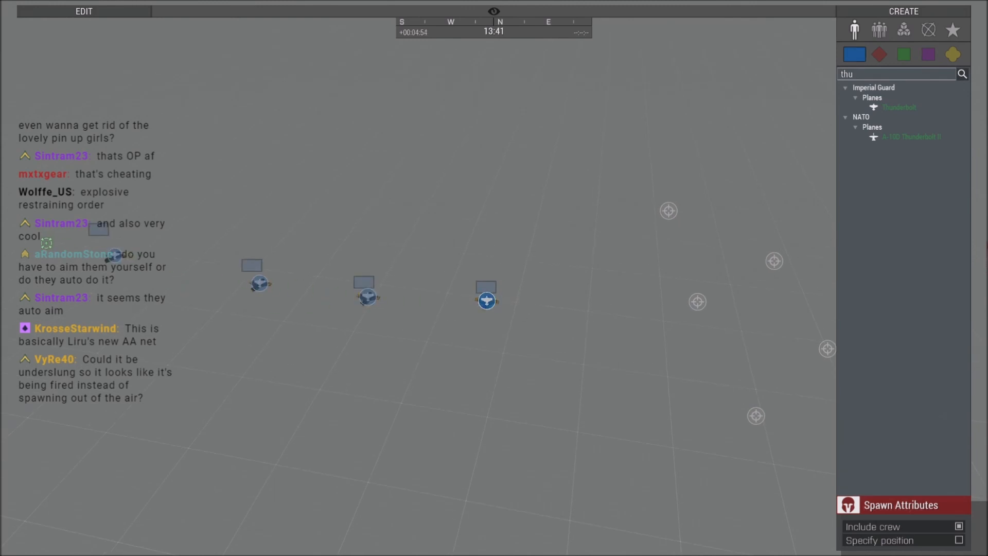
key("a")
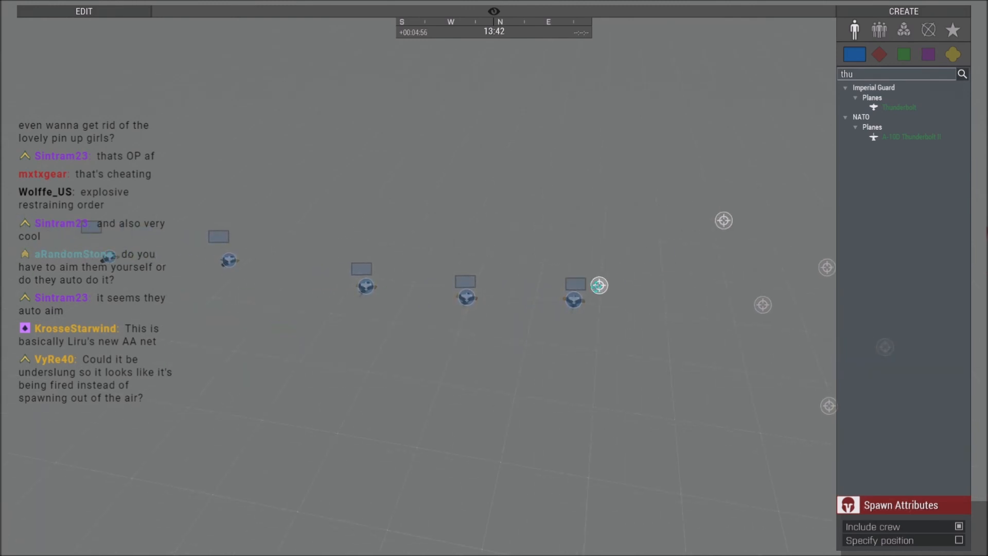
Move the five created targets onto the flying Thunderbolts, one per aircraft.
left_click_drag(591, 309, 468, 293)
key("d")
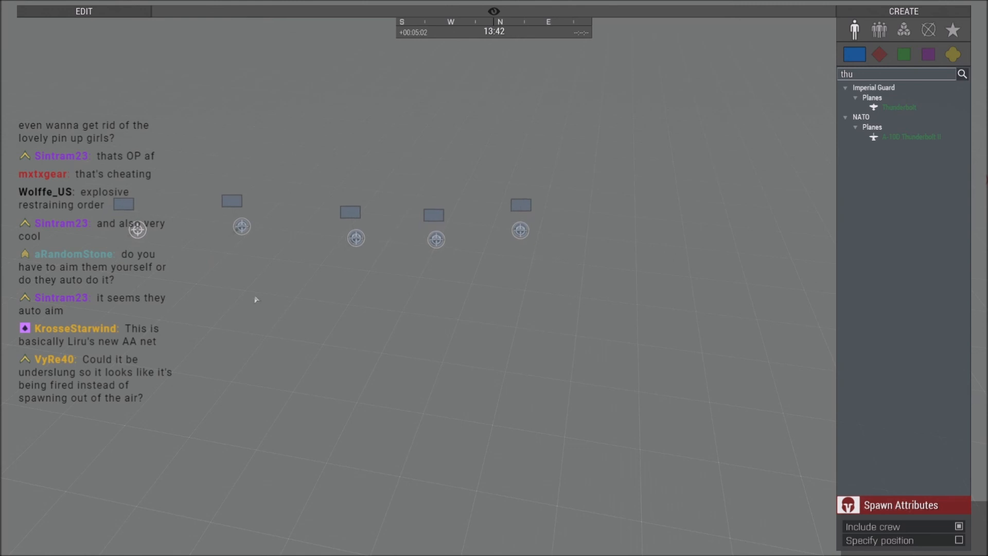
right_click_drag(257, 299, 217, 250)
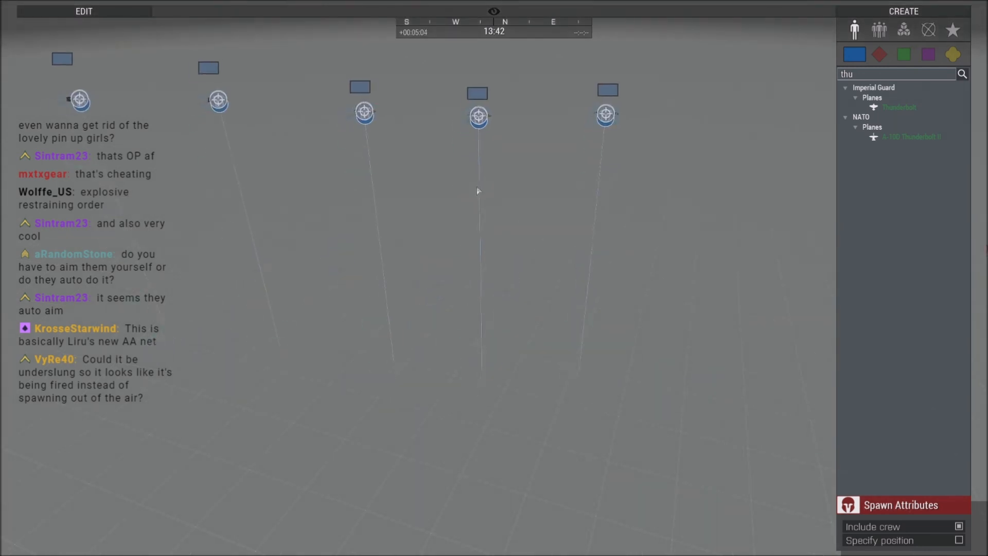
On the map, edit the Thunderbolts' waypoint near the hostile Valkyrie as Seek and Destroy with no wait.
key("m")
scroll(529, 207, "up", 2)
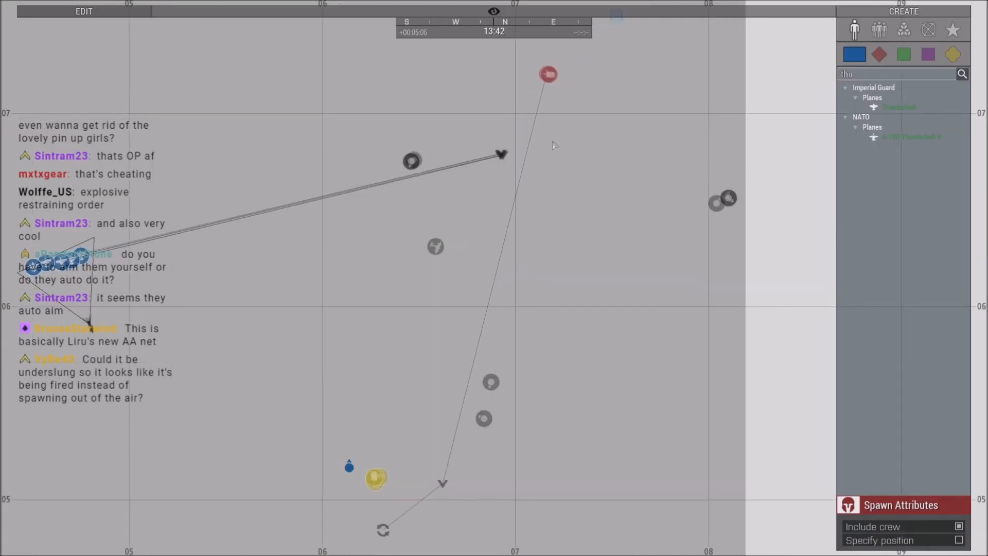
double_click(502, 154)
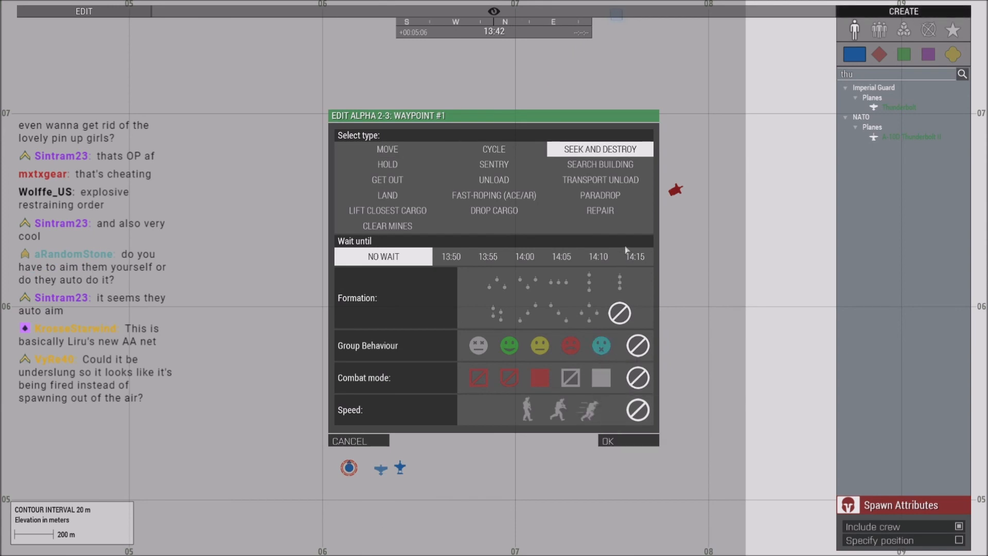
left_click(617, 441)
scroll(504, 138, "up", 1)
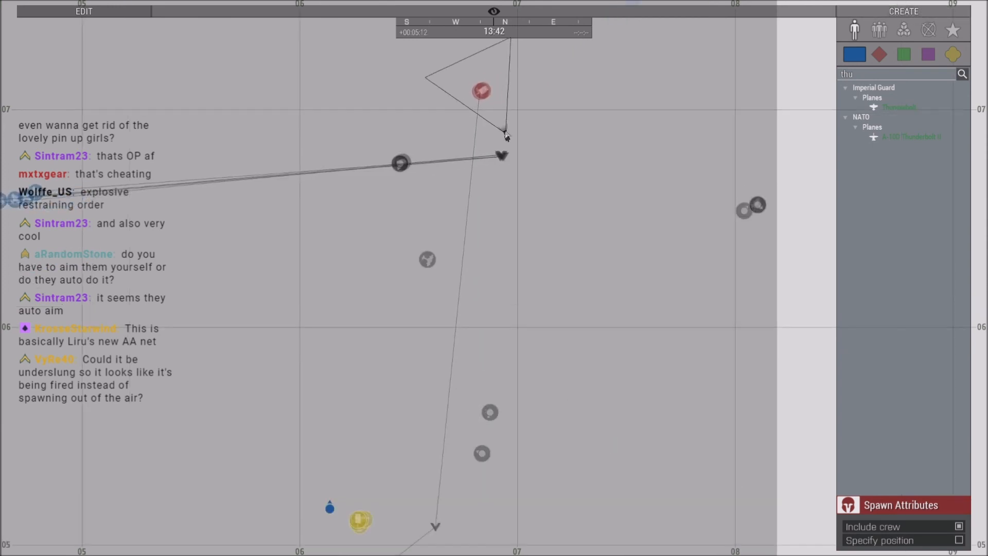
Close the map, hide the interface and follow the hostile Valkyrie and the Thunderbolts flying past the wrecks.
key("m")
mouse_move(508, 252)
right_mouse_down()
mouse_move(507, 294)
mouse_move(472, 287)
right_mouse_up()
key("BackSpace")
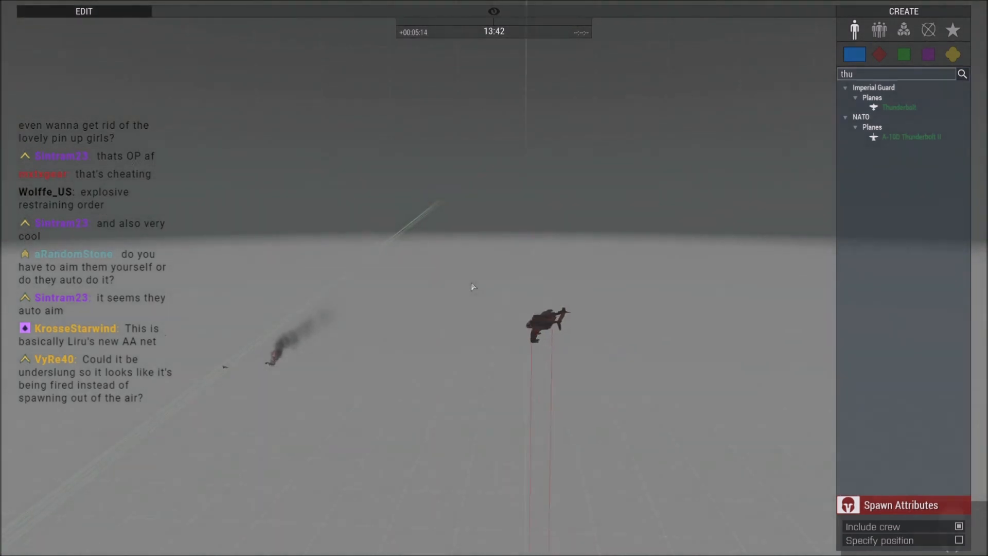
key("w")
key("a")
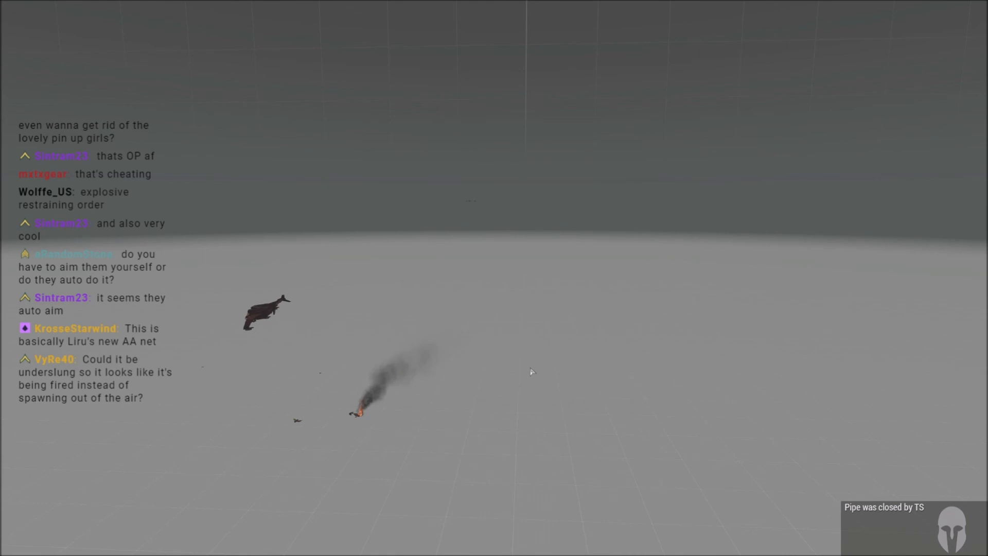
key("w")
right_click_drag(535, 333, 430, 323)
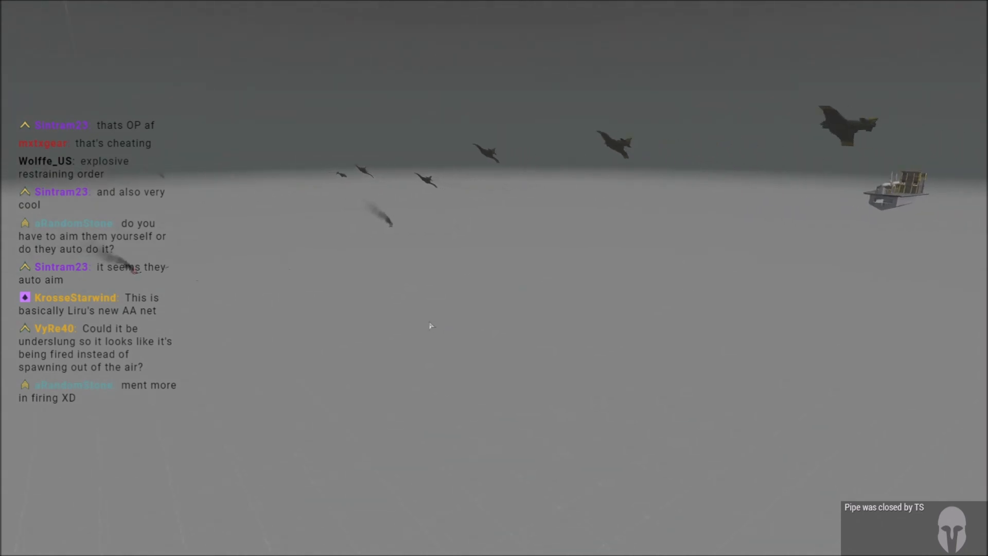
key("w")
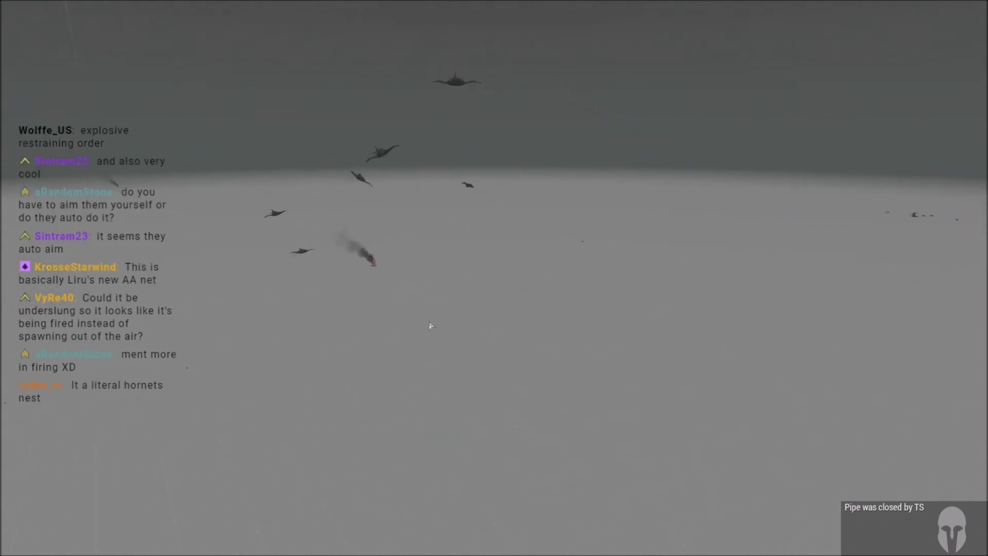
Restore the interface, search the modules for "fire" and place an Artillery Fire Mission firing one Cruise Missile HE from the Mk41 VLS.
key("BackSpace")
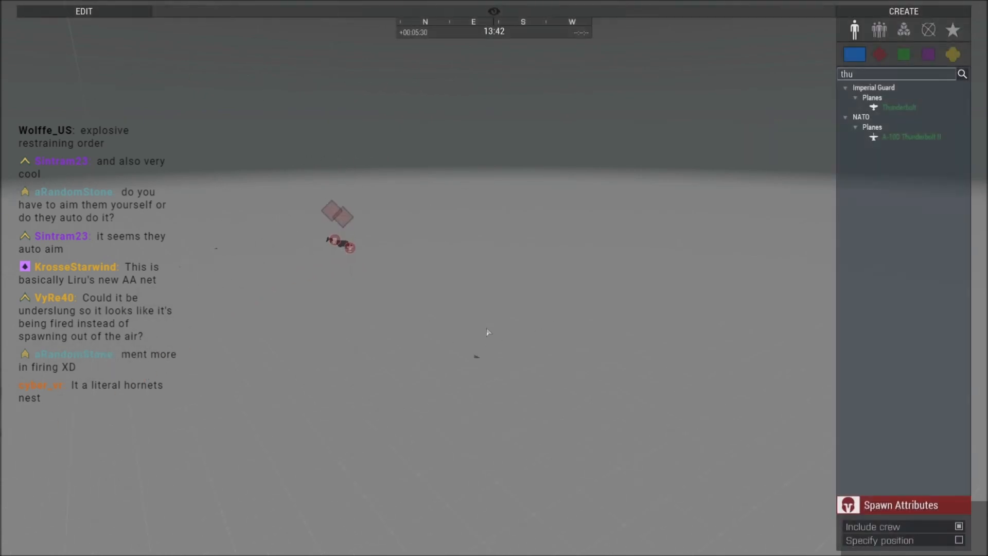
type("fire")
right_click_drag(739, 217, 613, 208)
left_click(901, 156)
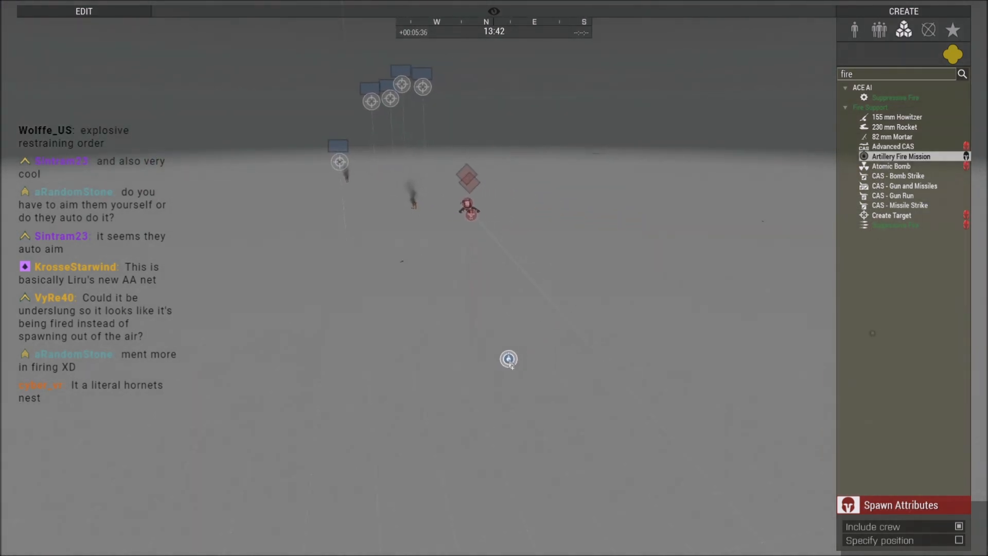
left_click(496, 374)
left_click(659, 187)
left_click(650, 266)
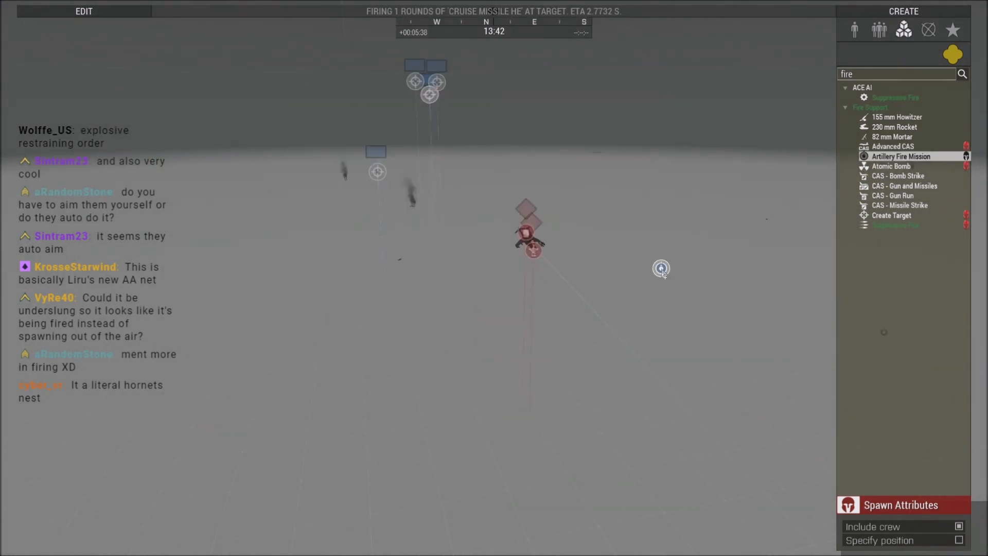
Order two more Artillery Fire Missions from the Mk41 VLS, each with one Cruise Missile HE round at a random target.
left_click(567, 441)
left_click(660, 187)
left_click(658, 264)
key("s")
left_click(623, 359)
left_click(664, 188)
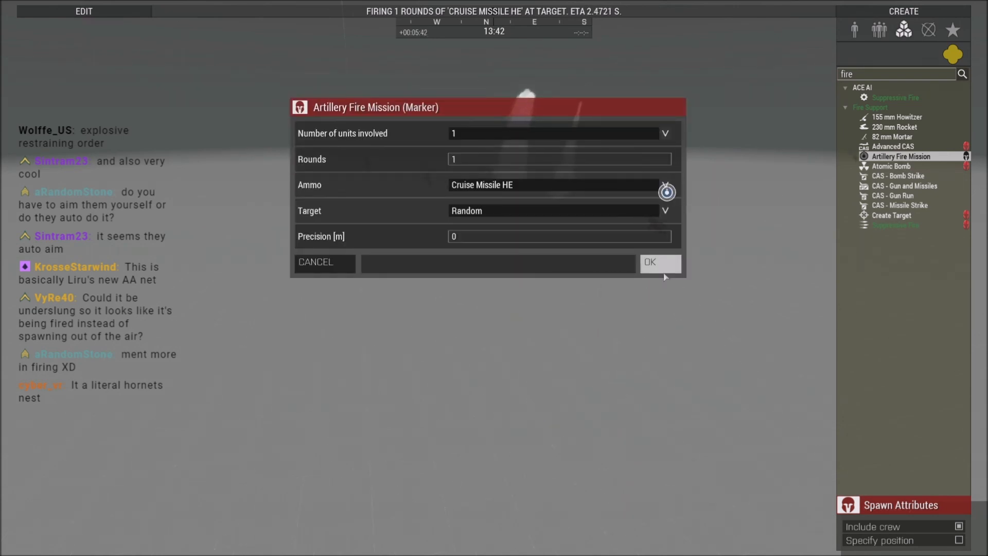
left_click(658, 264)
Examine the missile trails and hit Thunderbolts with the interface hidden, and check the edit list for the remaining targets.
key("BackSpace")
right_click_drag(581, 373, 536, 357)
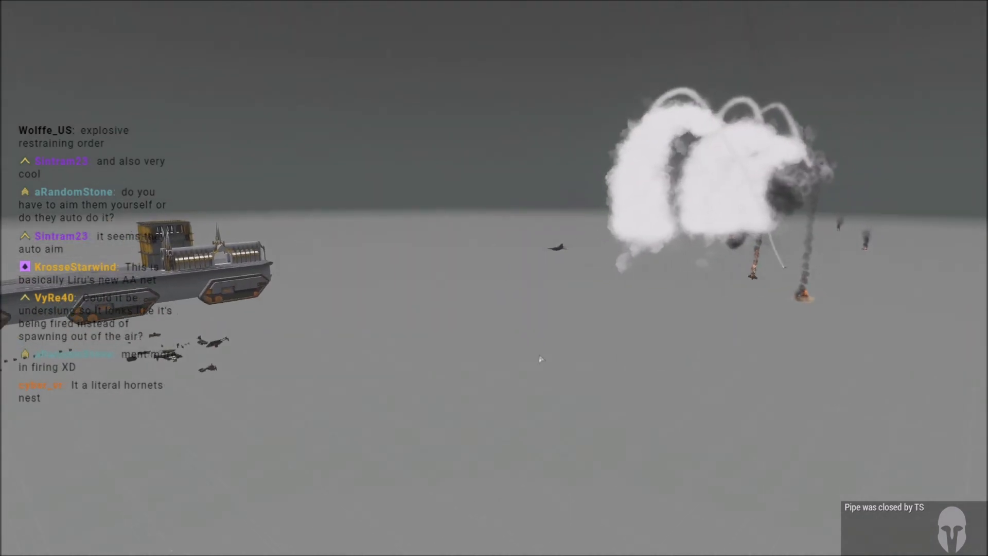
key("BackSpace")
right_click_drag(414, 295, 438, 280)
key("s")
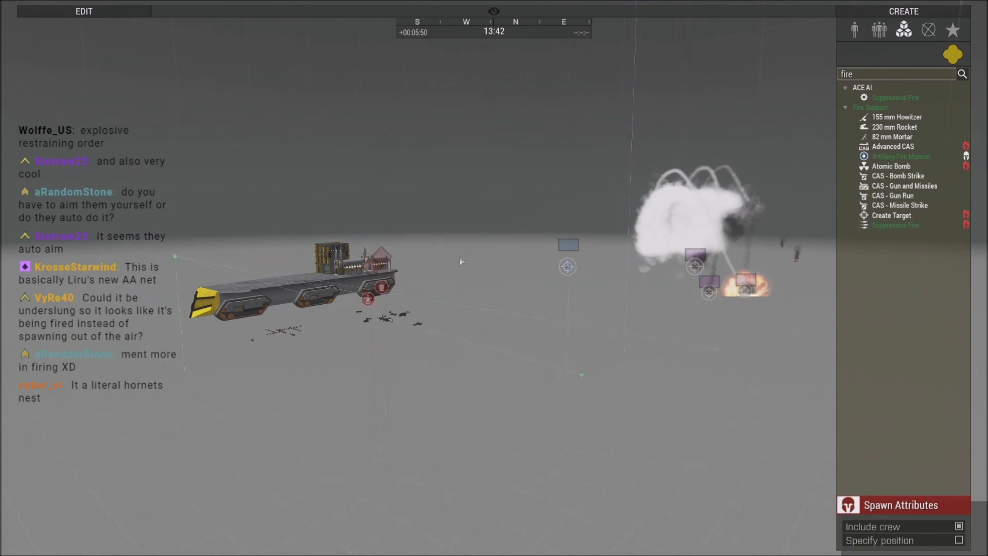
left_click(124, 15)
key("a")
key("s")
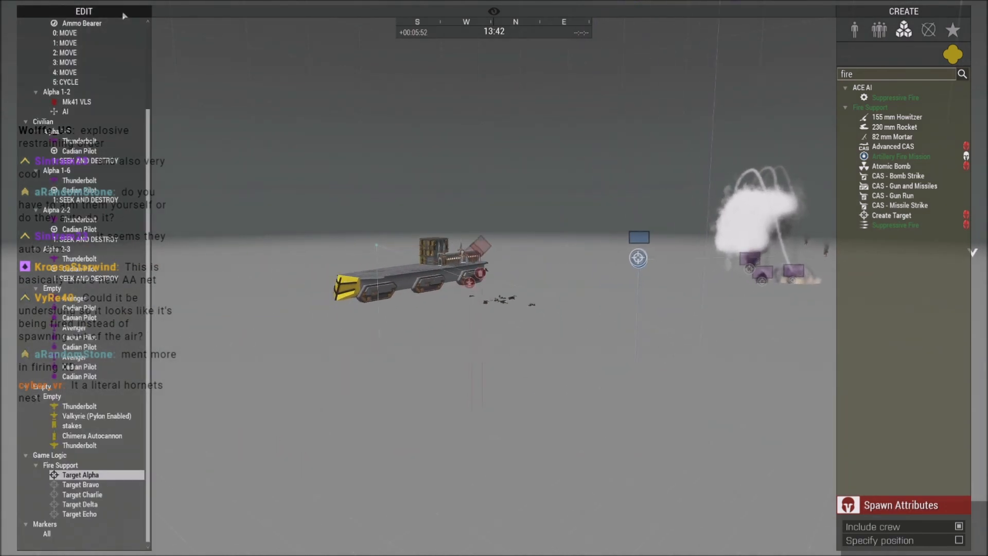
left_click(124, 14)
Place another Artillery Fire Mission and fire one Cruise Missile HE from the Mk41 VLS at the farthest target.
key("a")
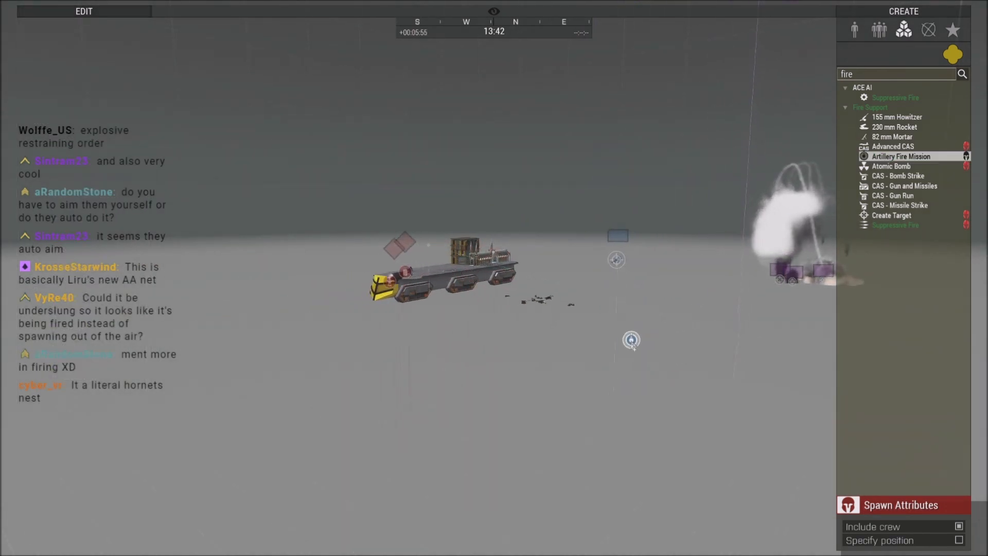
right_click_drag(640, 344, 605, 342)
left_click(345, 359)
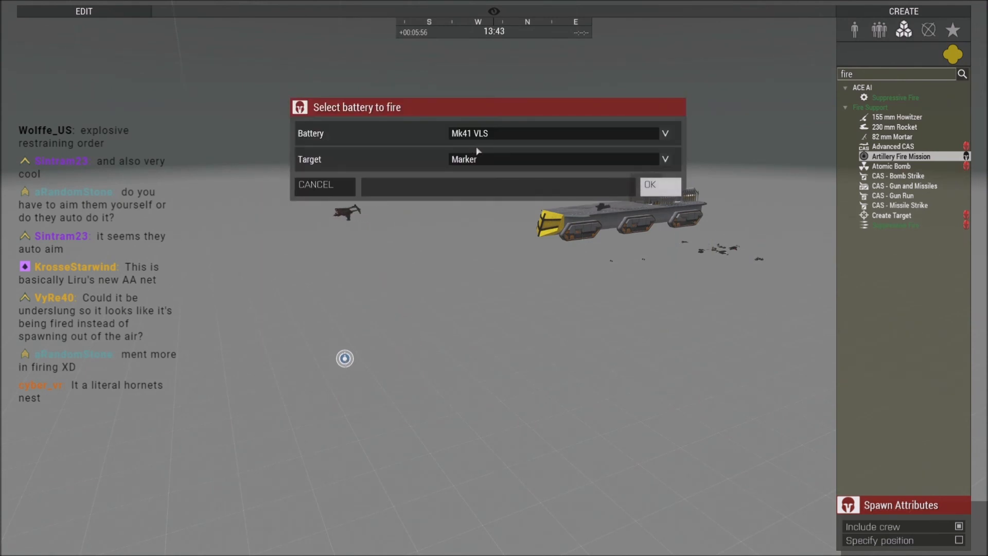
left_click(664, 190)
left_click(665, 211)
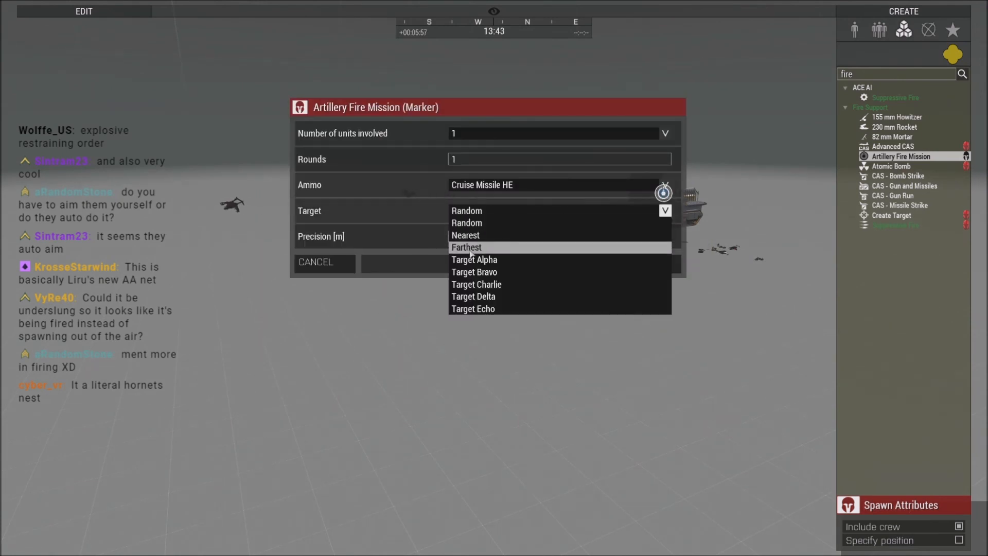
left_click(567, 251)
left_click(656, 267)
right_click_drag(598, 346, 510, 282)
Hide the interface and follow the cruise missile, the burning aircraft and the Valkyrie.
key("BackSpace")
key("w")
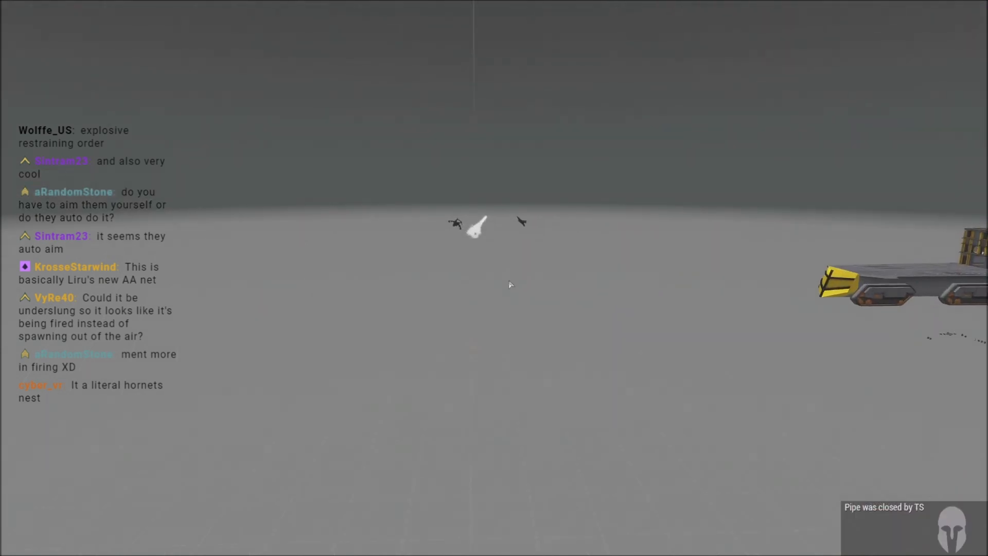
key("z")
mouse_move(487, 343)
right_mouse_down()
mouse_move(532, 320)
mouse_move(417, 336)
mouse_move(475, 330)
right_mouse_up()
key("s")
key("q")
key("w")
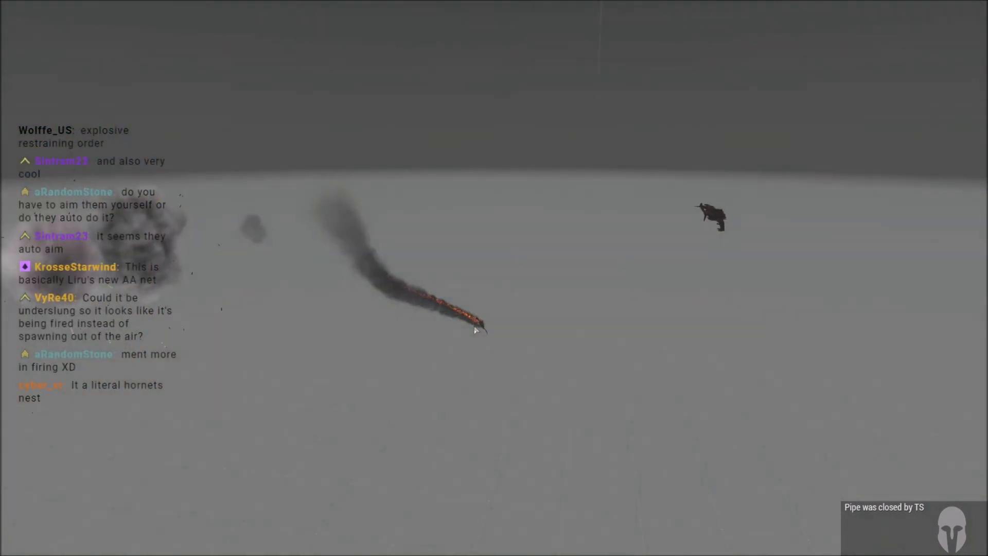
mouse_move(474, 326)
right_mouse_down()
mouse_move(509, 327)
mouse_move(461, 328)
mouse_move(561, 321)
right_mouse_up()
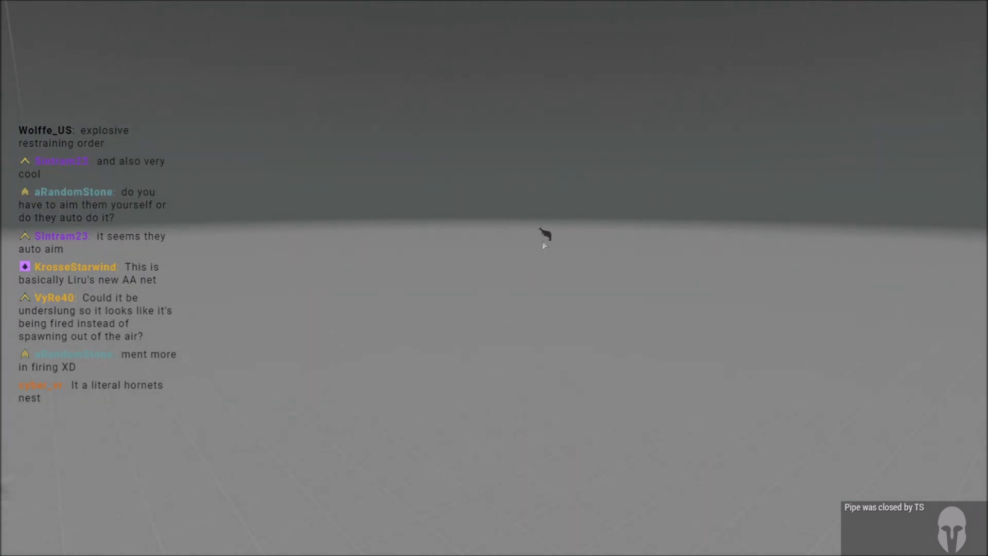
Examine the flying Valkyrie and the smoking wrecks, and return to the aircraft parked near the large carrier platform.
right_click_drag(545, 245, 522, 286)
right_click_drag(562, 292, 591, 289)
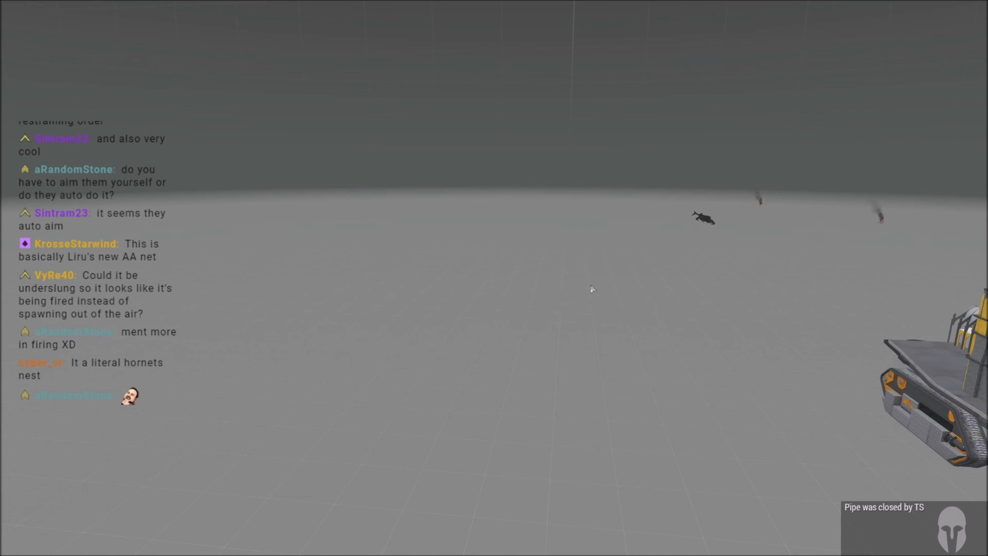
right_click_drag(593, 289, 591, 291)
key("w")
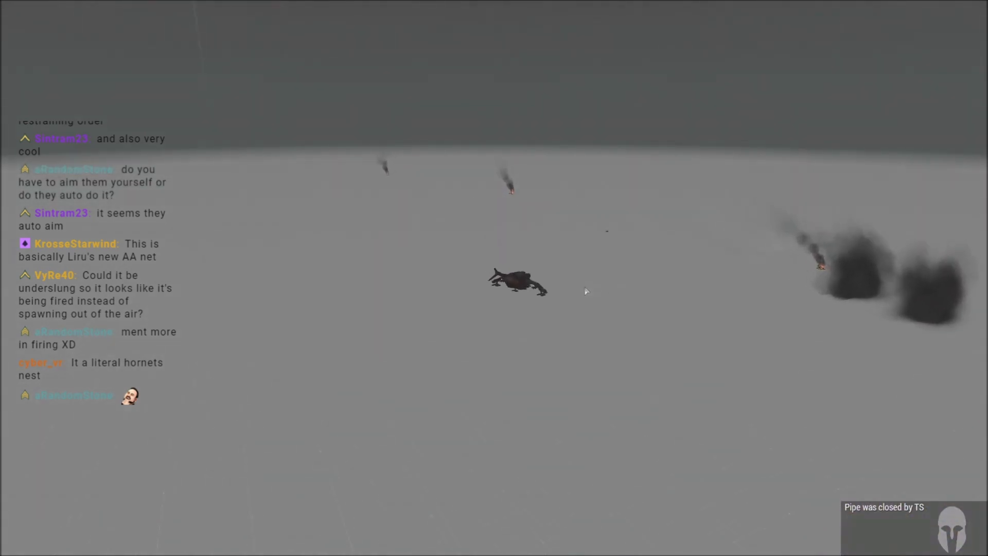
right_click_drag(586, 288, 485, 310)
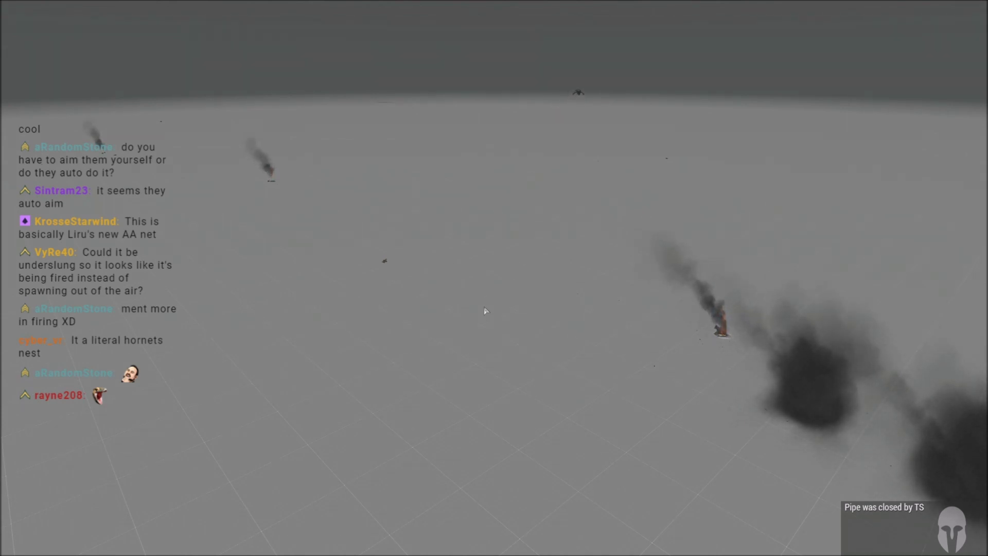
key("s")
key("d")
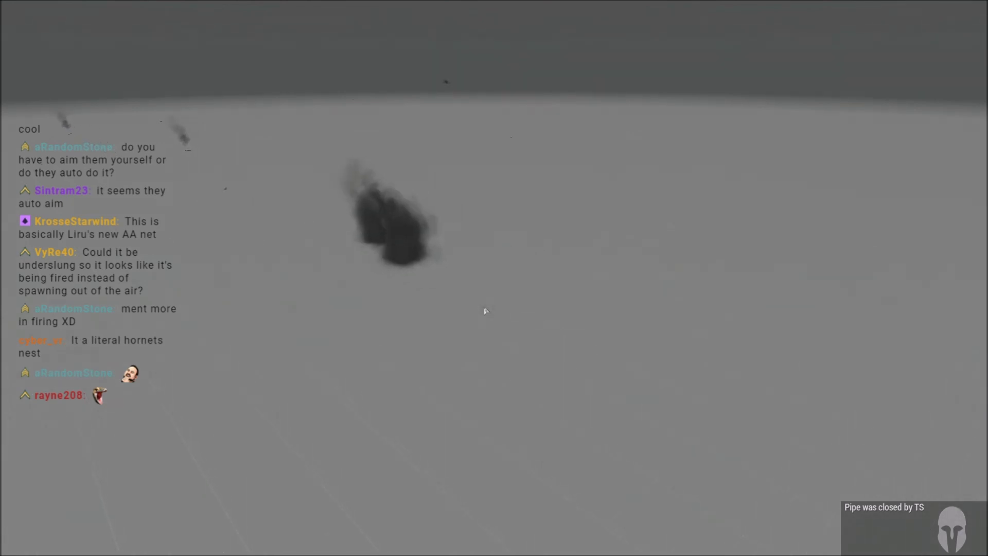
key("a")
key("w")
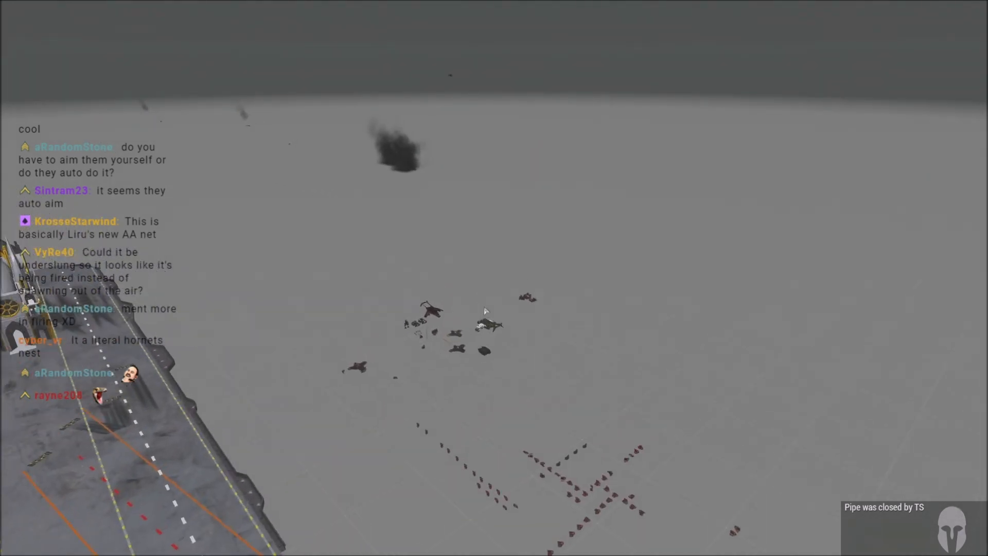
Examine the parked aircraft and vehicles and the smoking wreck on the horizon with the interface hidden.
key("z")
key("w")
key("a")
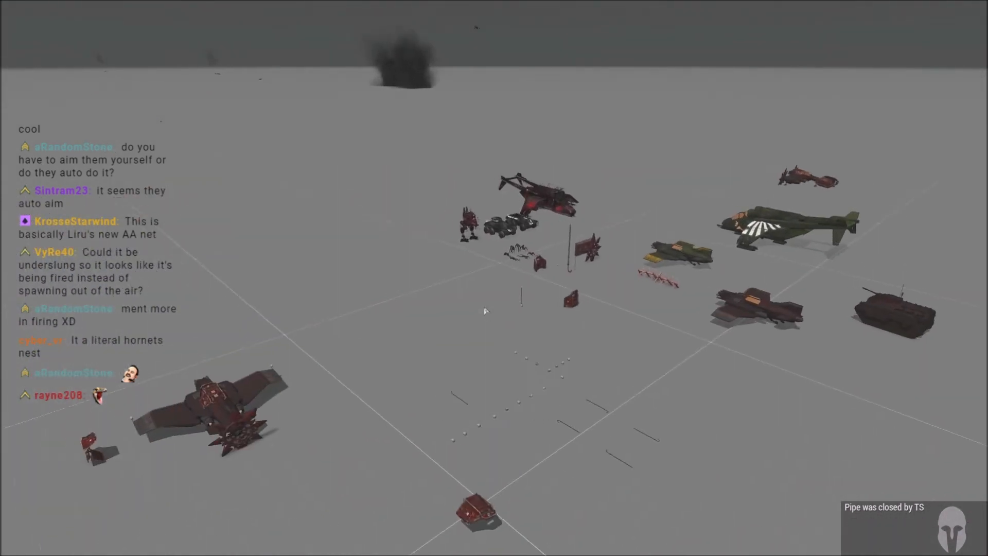
key("z")
key("a")
key("w")
right_click_drag(402, 413, 320, 303)
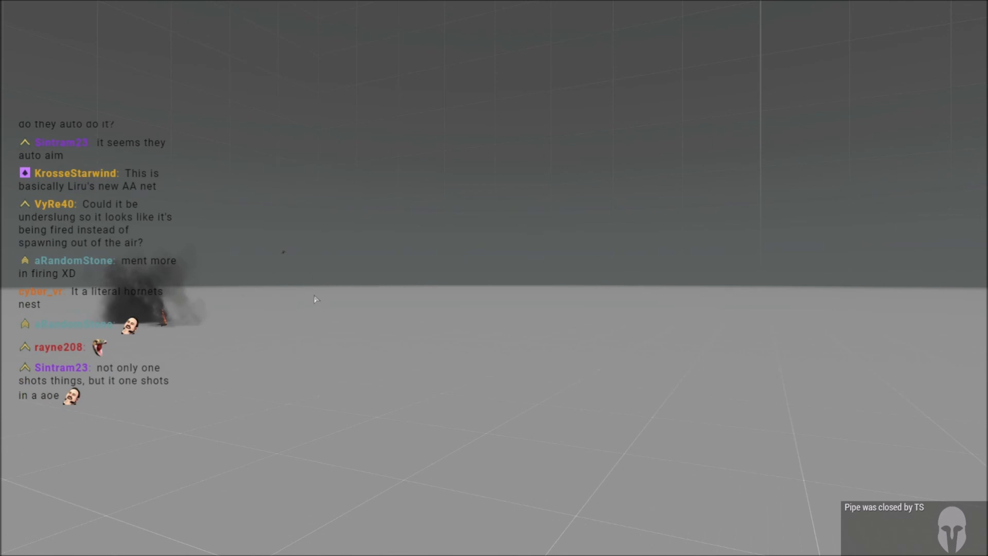
right_click_drag(322, 302, 474, 324)
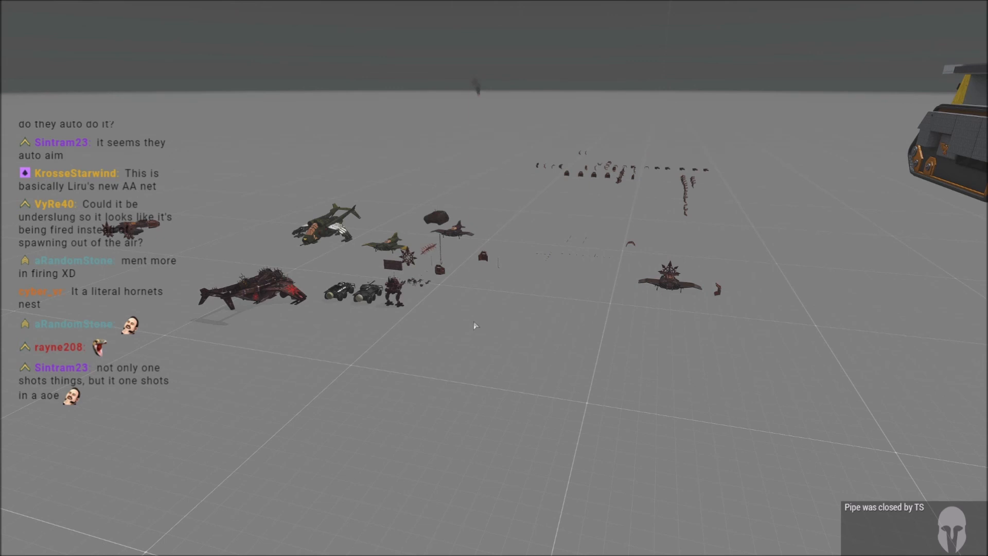
Follow the lone aircraft flying over the empty terrain from above, and return to the parked vehicles beside the large platform.
key("w")
mouse_move(628, 313)
right_mouse_down()
mouse_move(509, 323)
mouse_move(460, 314)
mouse_move(492, 305)
mouse_move(490, 320)
right_mouse_up()
key("w")
key("w")
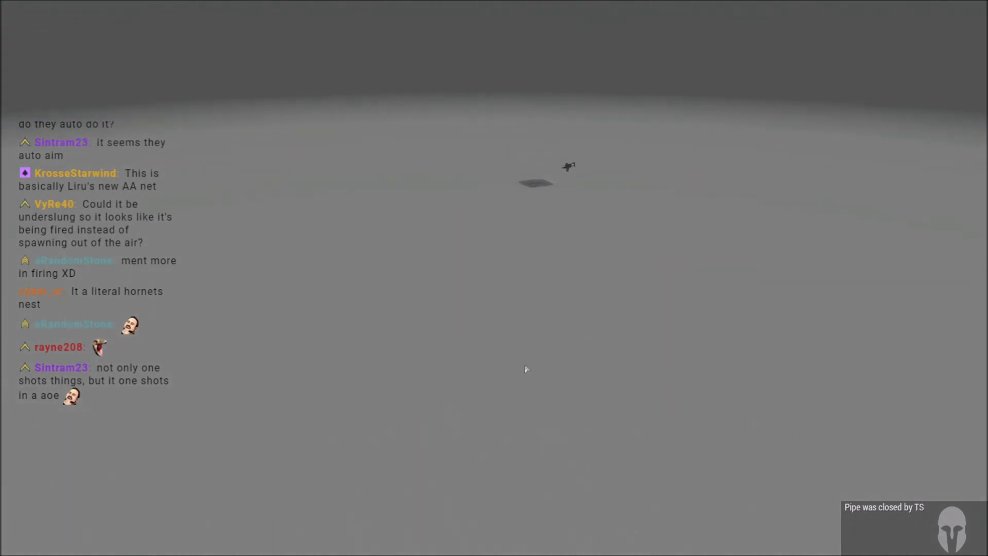
key("w")
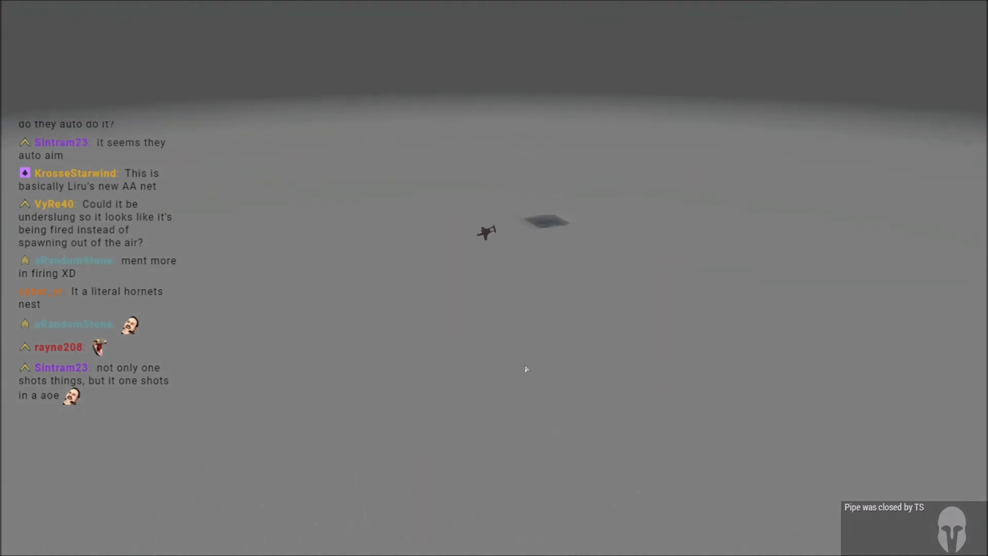
right_click_drag(525, 370, 452, 355)
key("w")
key("w")
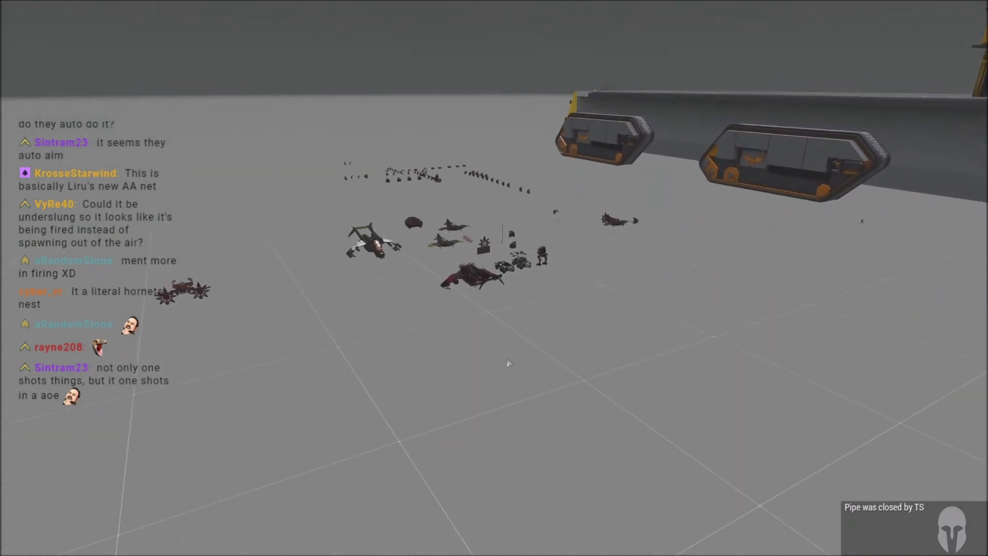
Inspect the parked dark red aircraft with the spiked star tail and wing skull up close, and open the pause menu.
key("w")
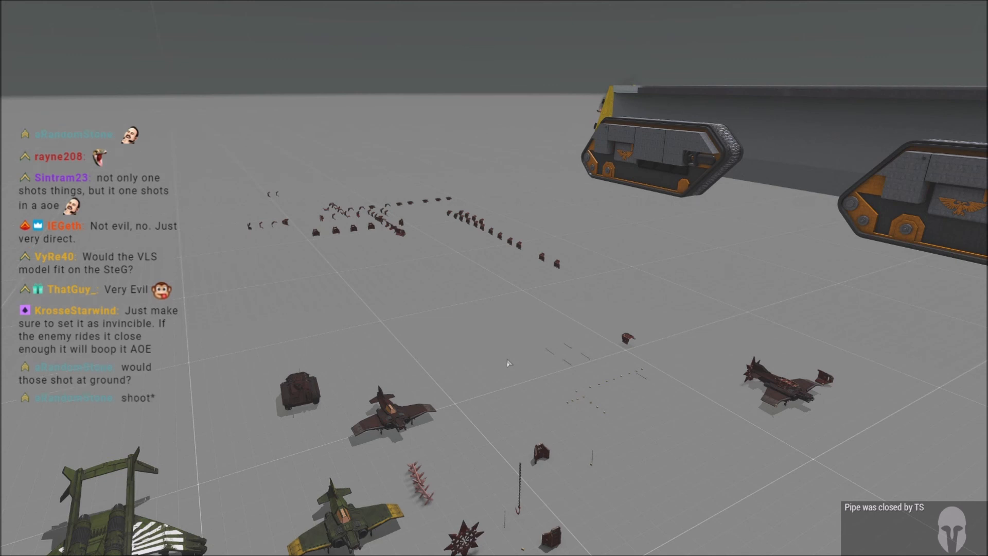
key("s")
right_click_drag(509, 363, 426, 335)
key("w")
key("w")
right_click_drag(598, 313, 555, 364)
key("q")
key("s")
key("s")
key("w")
key("s")
key("w")
key("d")
key("d")
key("z")
key("d")
key("q")
key("w")
right_click_drag(553, 402, 469, 381)
key("s")
key("w")
key("a")
key("w")
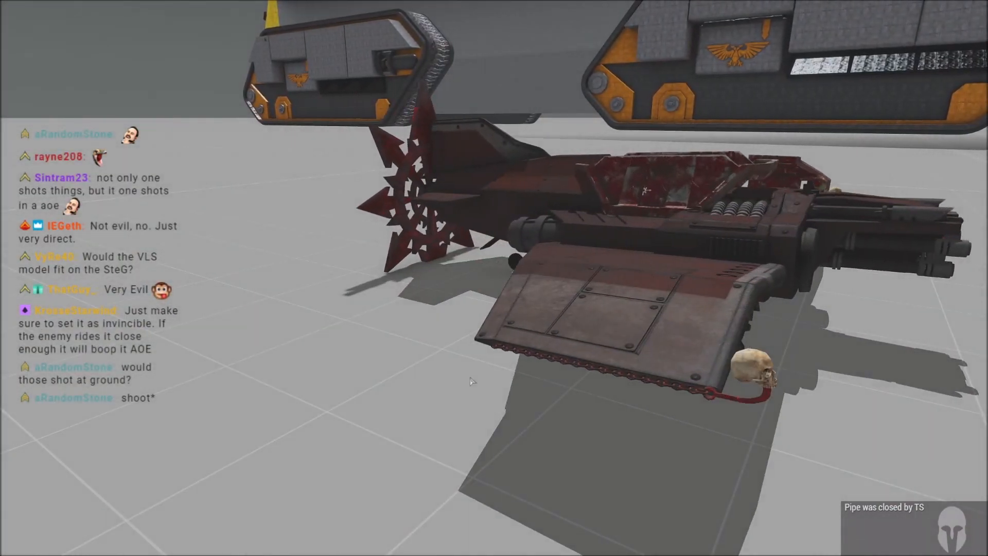
key("s")
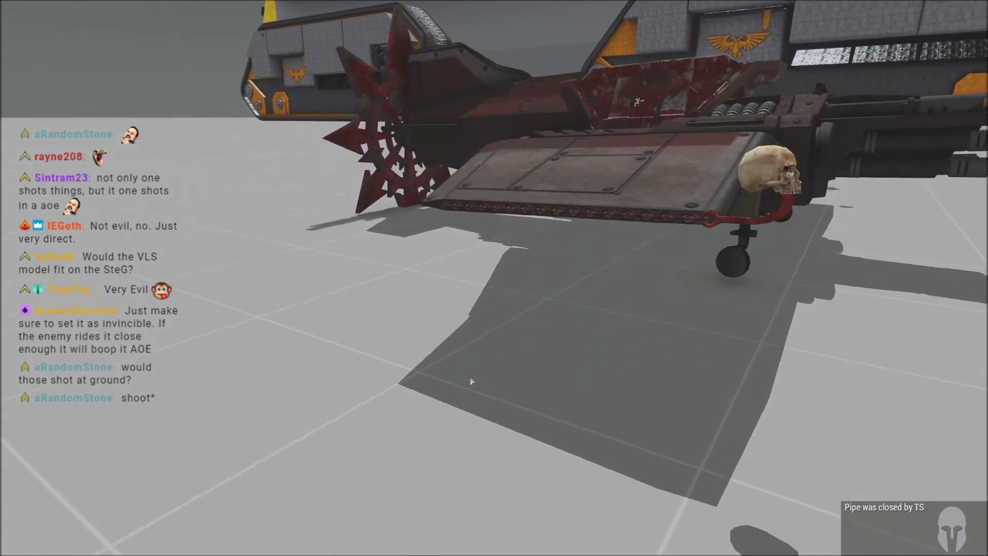
key("Escape")
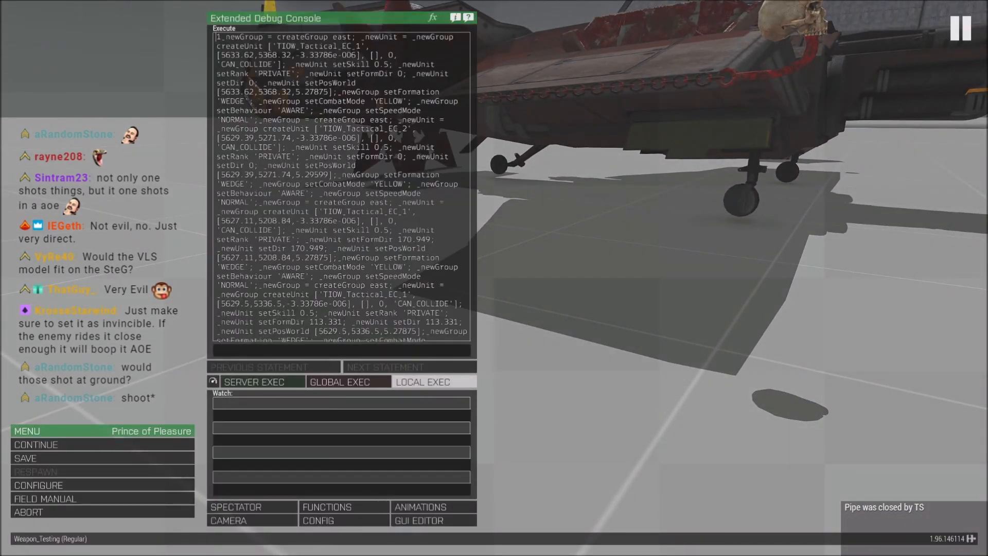